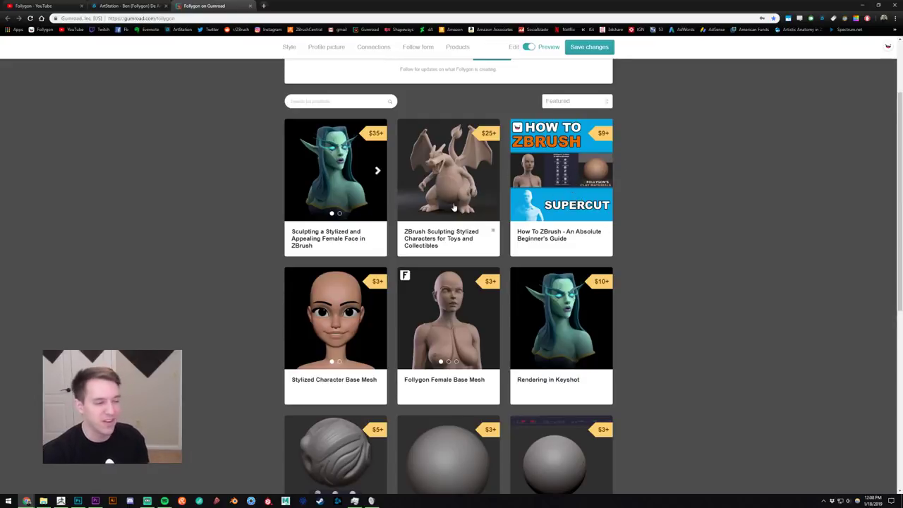
# Step: Look through the product listings on the Gumroad store page and switch to ZBrush
pyautogui.scroll(-3, 473, 210)
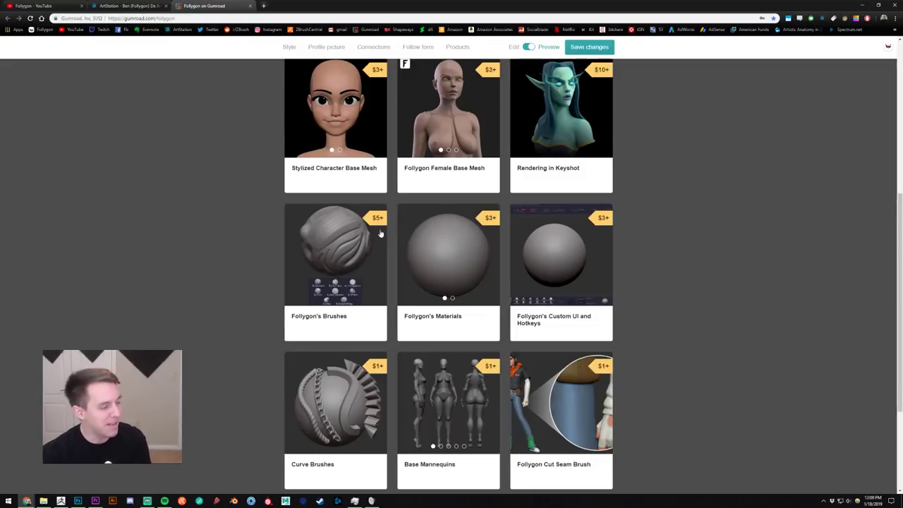
pyautogui.scroll(-2, 432, 236)
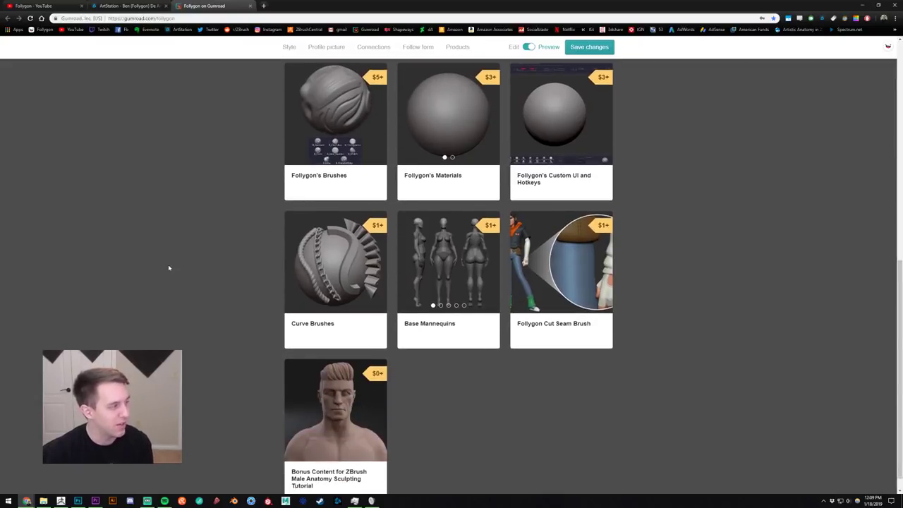
pyautogui.scroll(5, 135, 255)
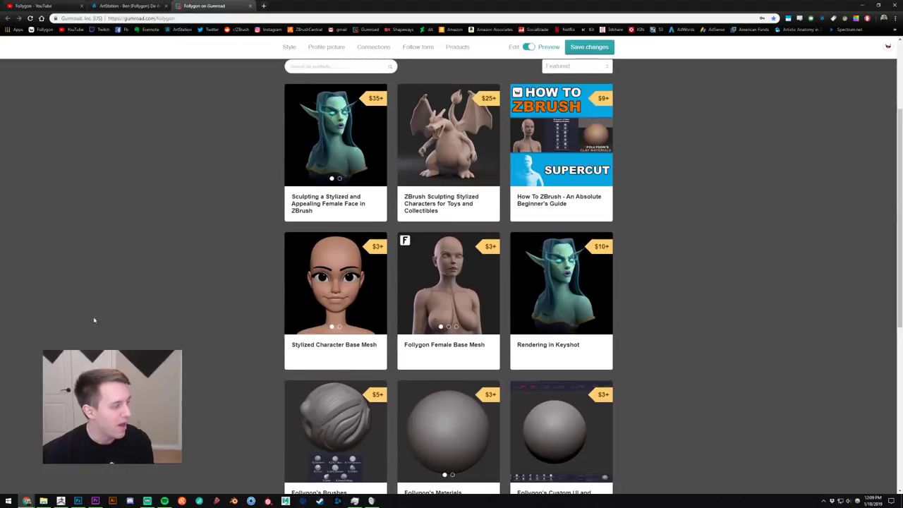
pyautogui.click(62, 502)
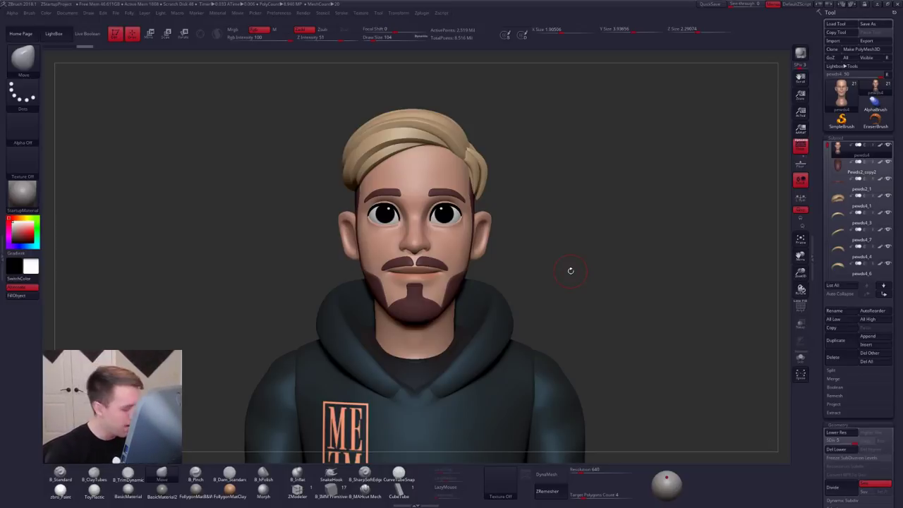
# Step: Switch the active tool to the Benjamin Franklin character and frame his whole upper body in the canvas
pyautogui.keyDown('alt'); pyautogui.moveTo(604, 240); pyautogui.dragTo(602, 238); pyautogui.keyUp('alt')
pyautogui.keyDown('alt'); pyautogui.moveTo(566, 286); pyautogui.dragTo(587, 276); pyautogui.keyUp('alt')
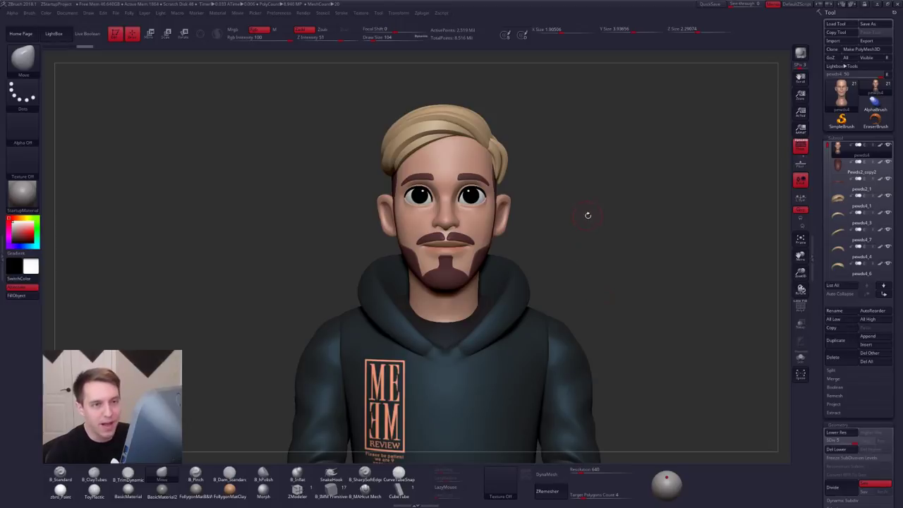
pyautogui.hotkey('ctrl', 'shift', 'f')
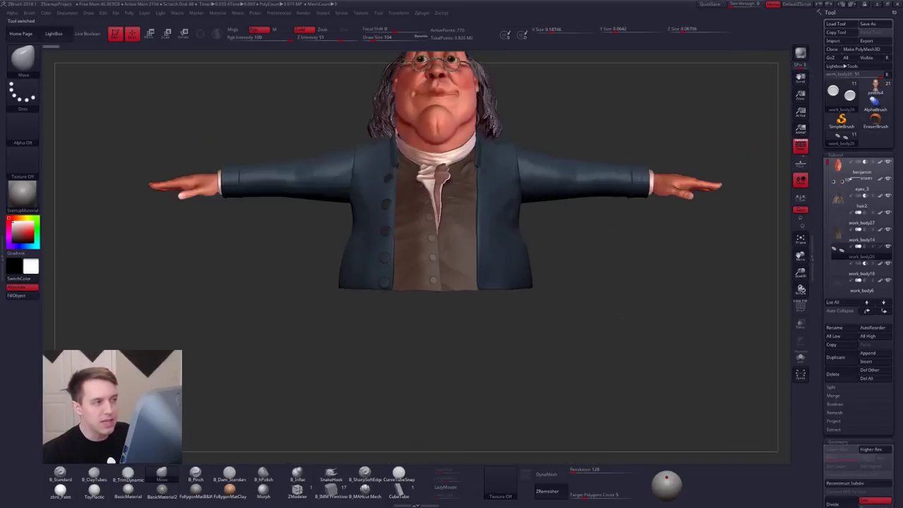
pyautogui.keyDown('alt'); pyautogui.moveTo(623, 316); pyautogui.dragTo(627, 420); pyautogui.keyUp('alt')
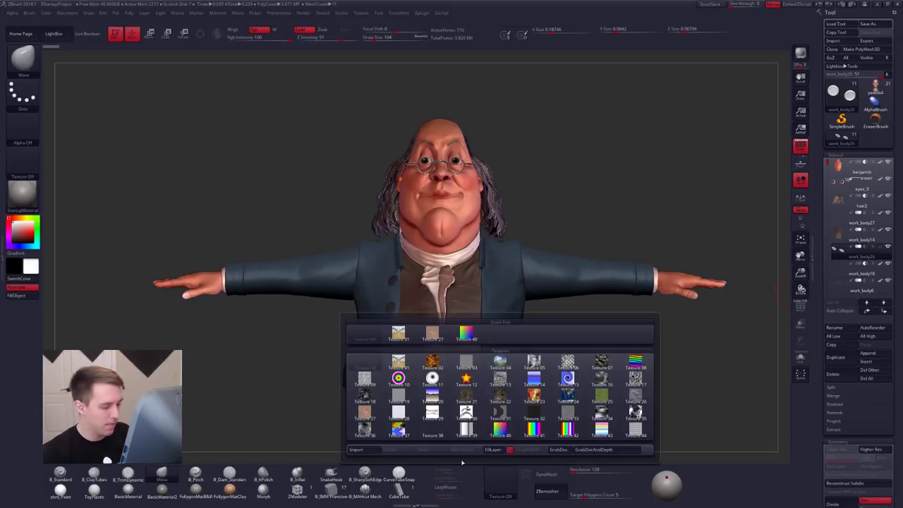
# Step: Import the BenjaminsCharacterRef image as a texture and add it to Spotlight
pyautogui.click(502, 481)
pyautogui.click(365, 450)
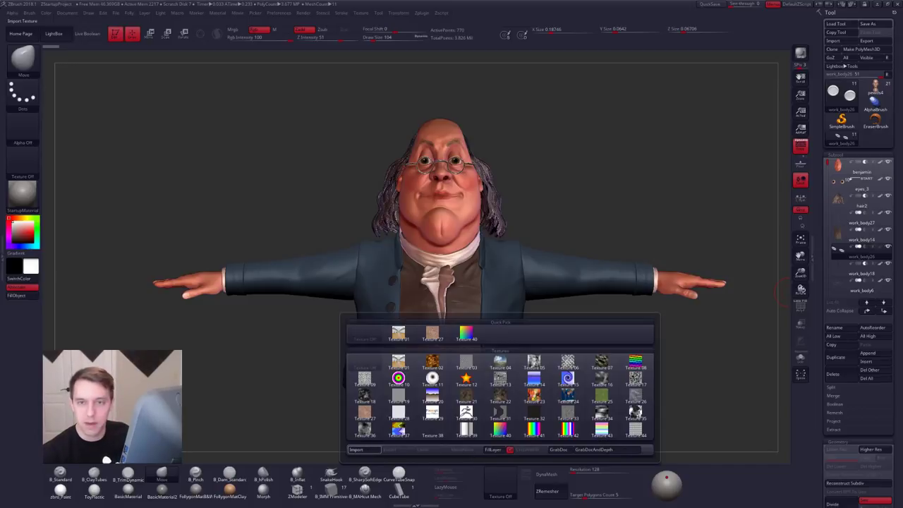
pyautogui.click(500, 482)
pyautogui.click(521, 430)
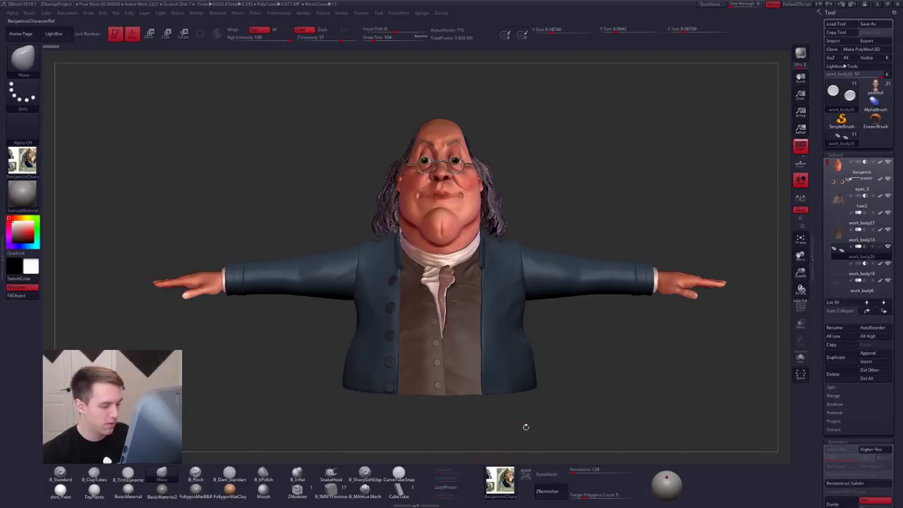
pyautogui.click(526, 474)
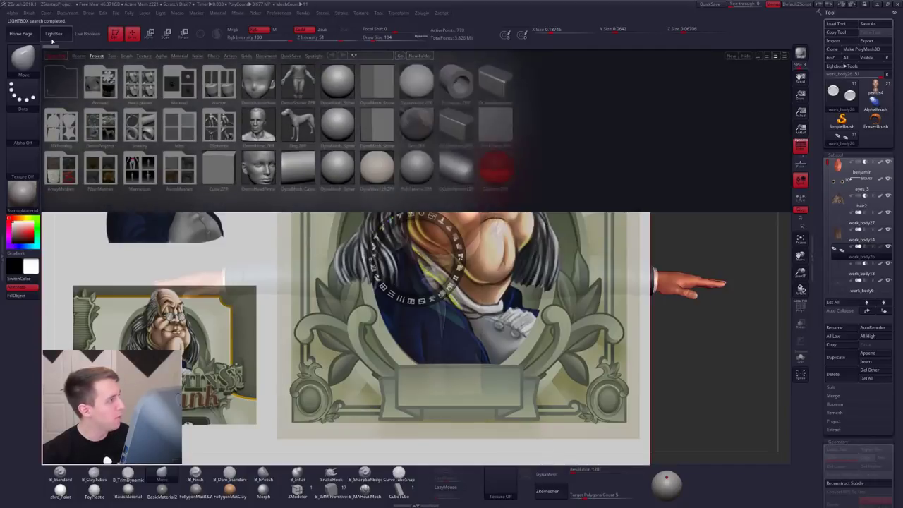
# Step: Hide LightBox, shrink the Spotlight reference image and fade it to full opacity
pyautogui.click(52, 41)
pyautogui.moveTo(432, 217); pyautogui.dragTo(400, 192)
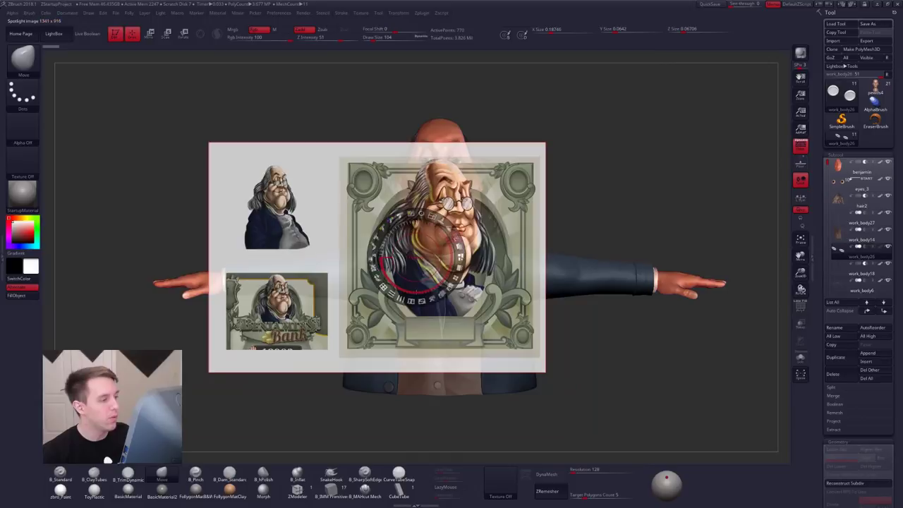
pyautogui.moveTo(457, 239); pyautogui.dragTo(460, 258)
pyautogui.press('space')
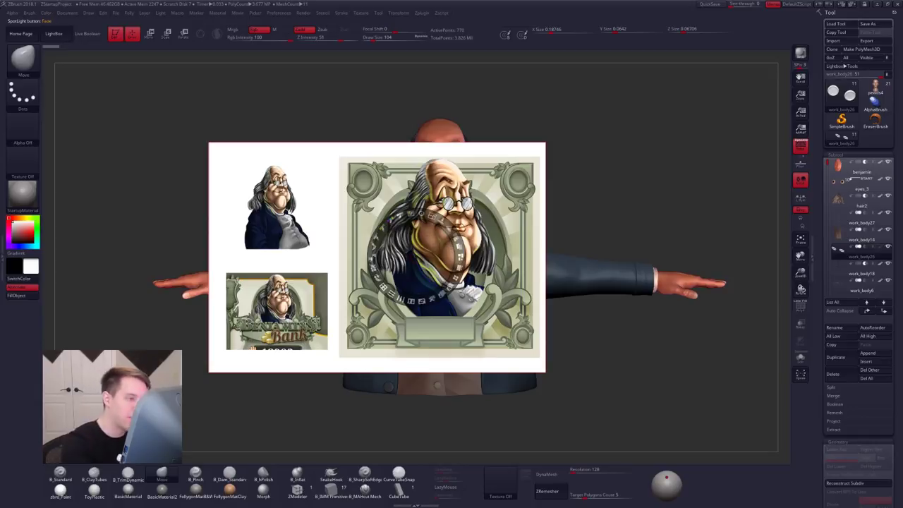
# Step: Scale the reference image down further, place its large portrait in the canvas's upper-left corner, and leave Spotlight editing
pyautogui.moveTo(433, 217); pyautogui.dragTo(461, 265)
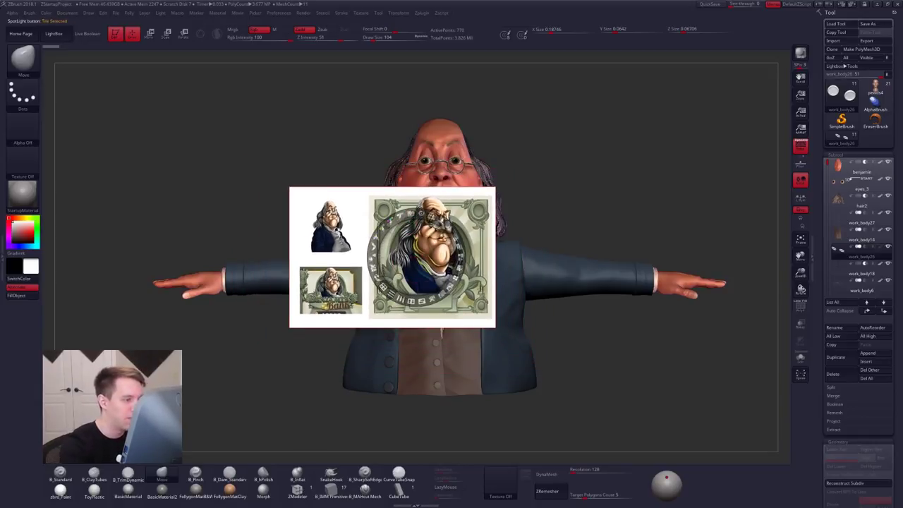
pyautogui.moveTo(485, 304); pyautogui.dragTo(156, 180)
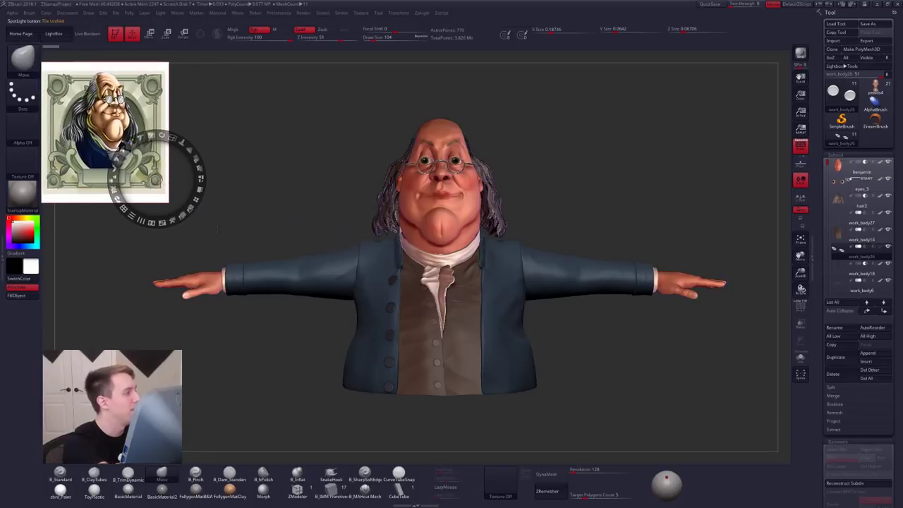
pyautogui.press('z')
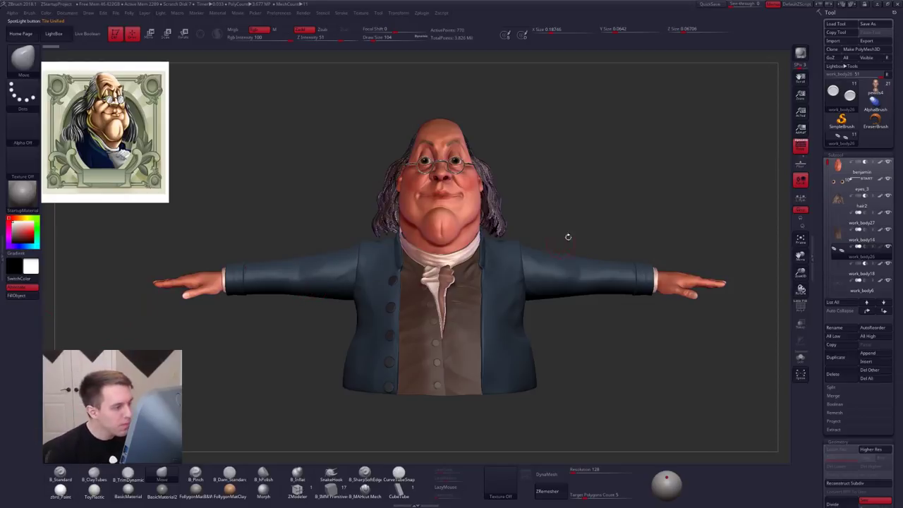
# Step: Select the character's head subtool and set the B_Standard brush to material only (M) with Zadd turned off
pyautogui.moveTo(560, 211); pyautogui.dragTo(578, 213)
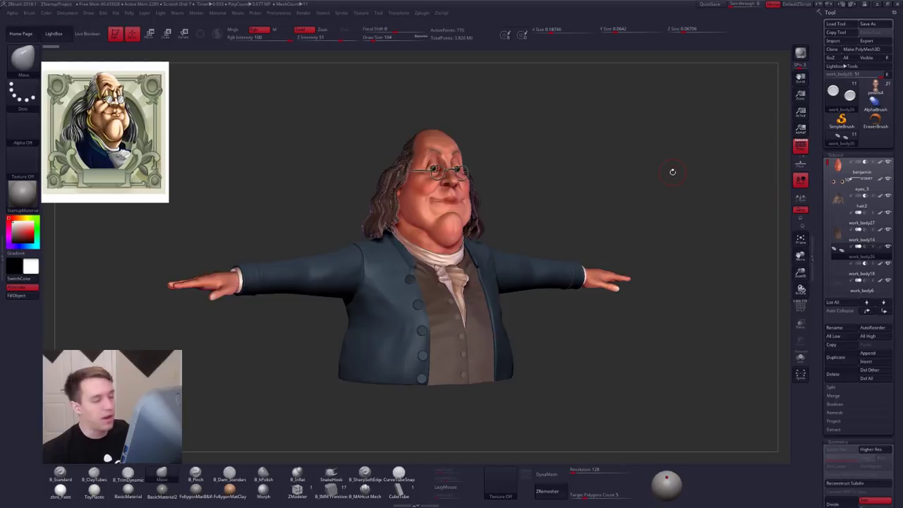
pyautogui.keyDown('alt'); pyautogui.click(442, 209); pyautogui.keyUp('alt')
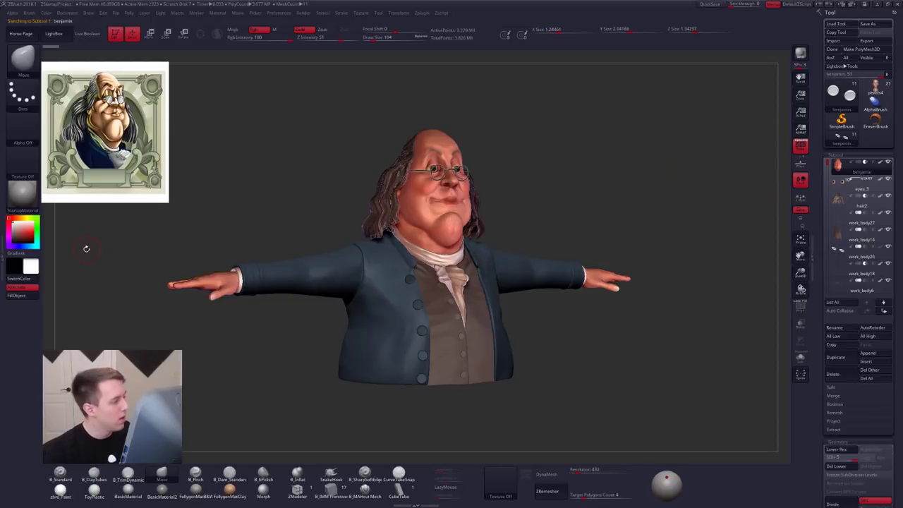
pyautogui.press('1')
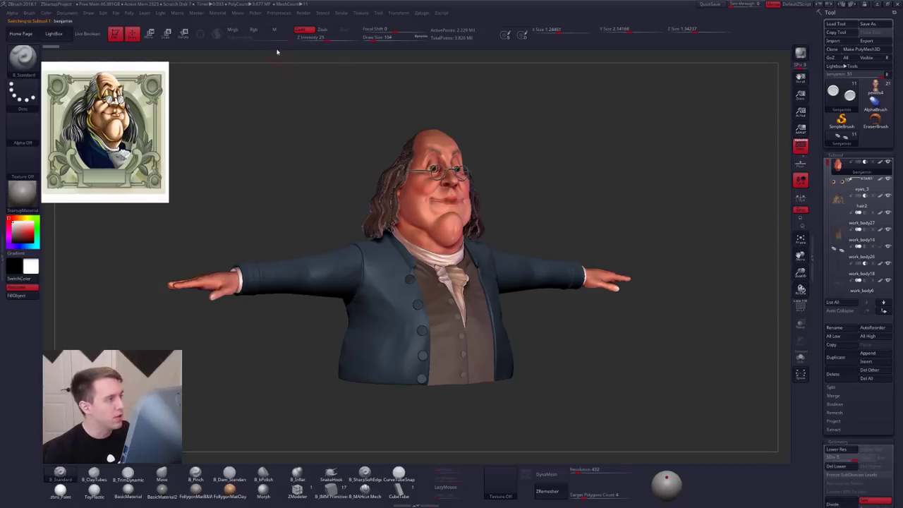
pyautogui.click(243, 31)
pyautogui.click(265, 32)
pyautogui.click(287, 31)
pyautogui.click(299, 30)
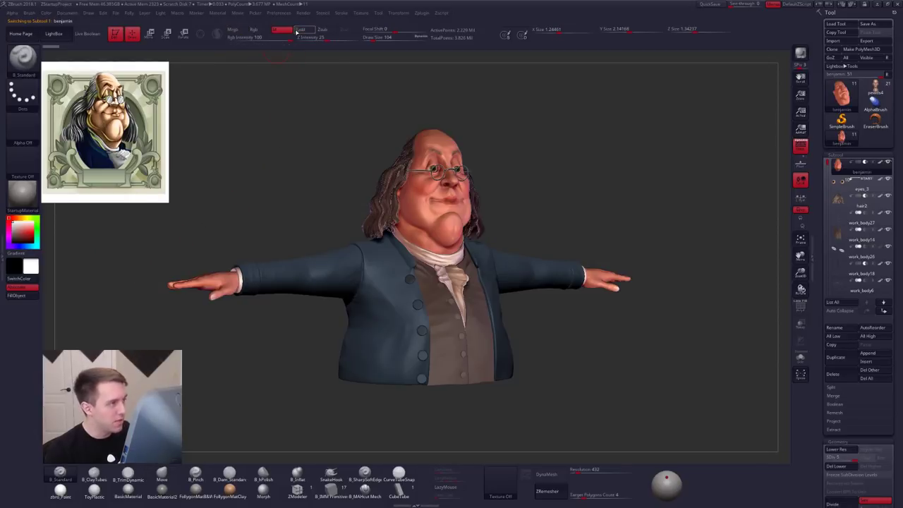
pyautogui.keyDown('alt'); pyautogui.moveTo(275, 163); pyautogui.dragTo(287, 172); pyautogui.keyUp('alt')
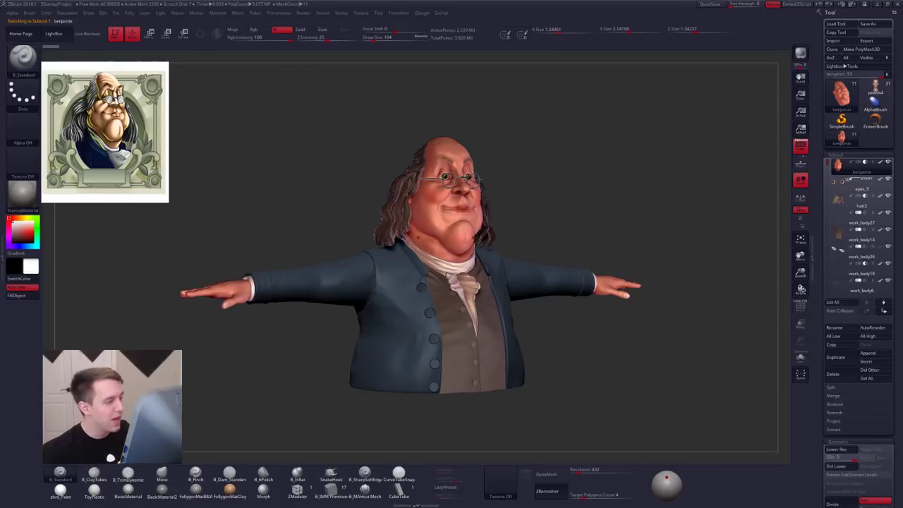
# Step: Fill the head subtool with the zbro_Paint material
pyautogui.click(75, 488)
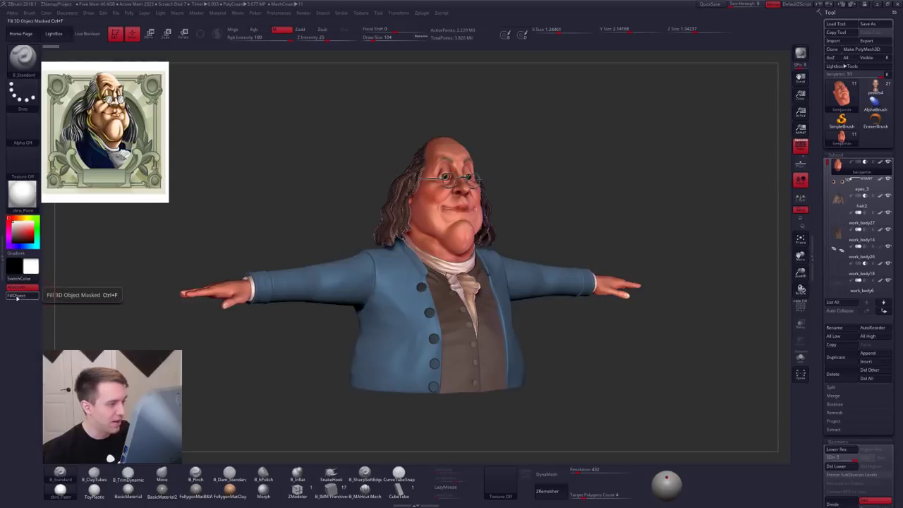
pyautogui.click(17, 296)
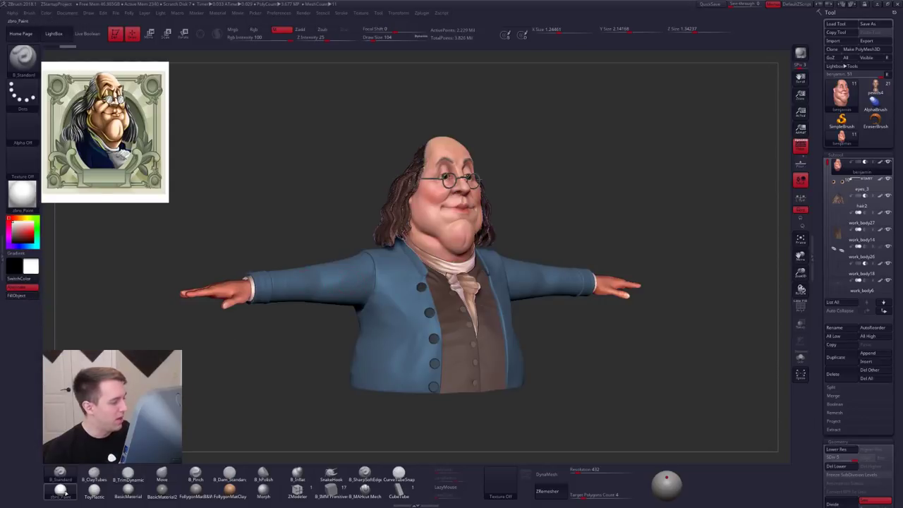
pyautogui.moveTo(233, 365); pyautogui.dragTo(259, 346)
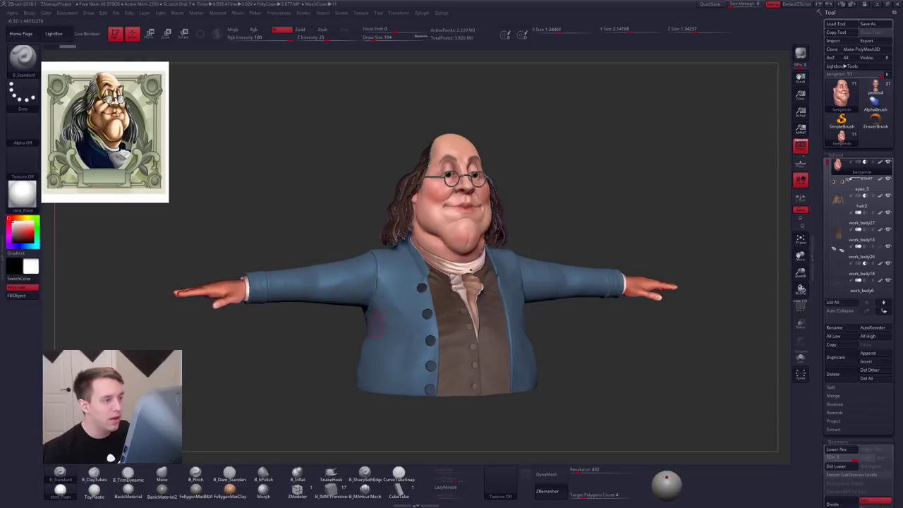
# Step: Fill the head subtool with the SkinShade4 material and inspect the head on its own in Solo mode
pyautogui.click(27, 201)
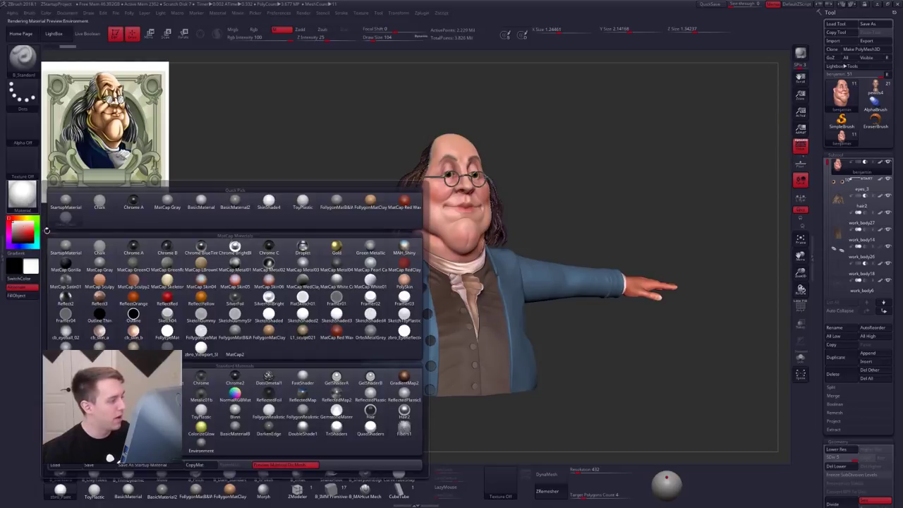
pyautogui.click(30, 202)
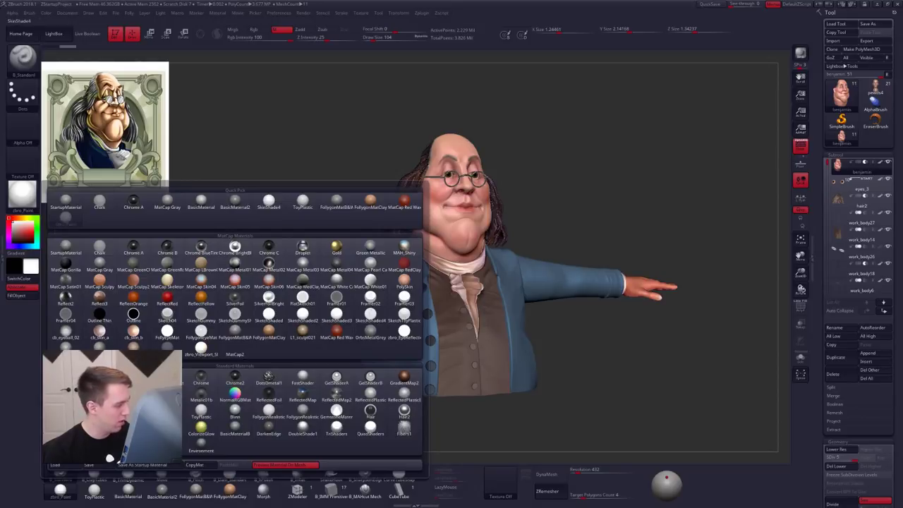
pyautogui.click(19, 296)
pyautogui.hotkey('alt', 's')
pyautogui.moveTo(303, 318)
pyautogui.mouseDown()
pyautogui.moveTo(282, 304)
pyautogui.moveTo(483, 265)
pyautogui.mouseUp()
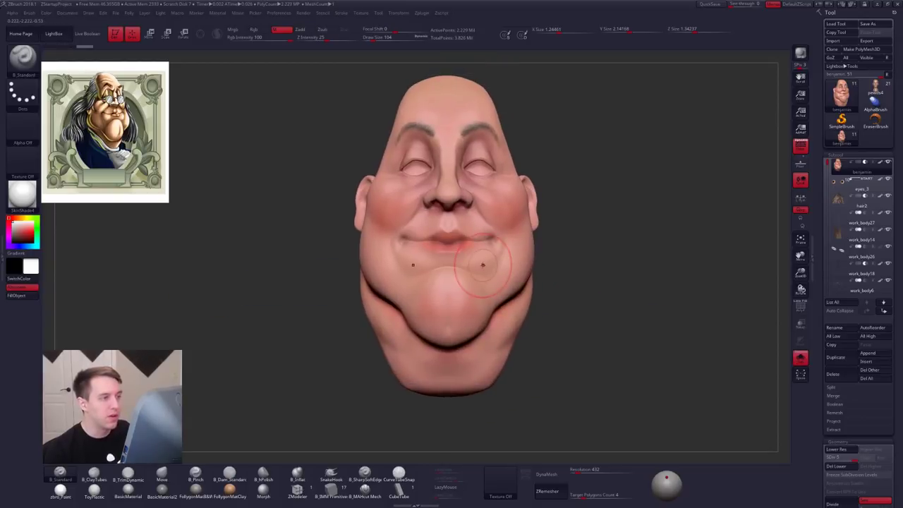
pyautogui.hotkey('alt', 's')
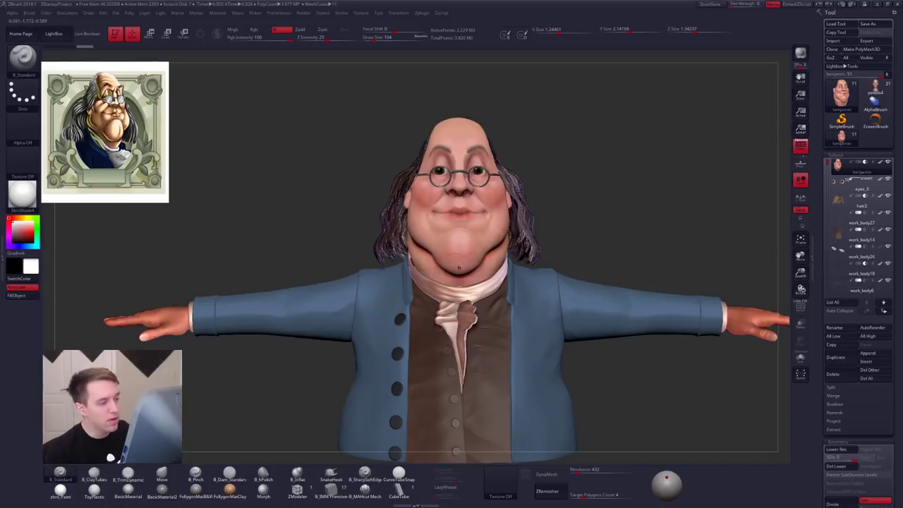
# Step: Undo the material fills on the head subtool
pyautogui.hotkey('ctrl', 'shift')
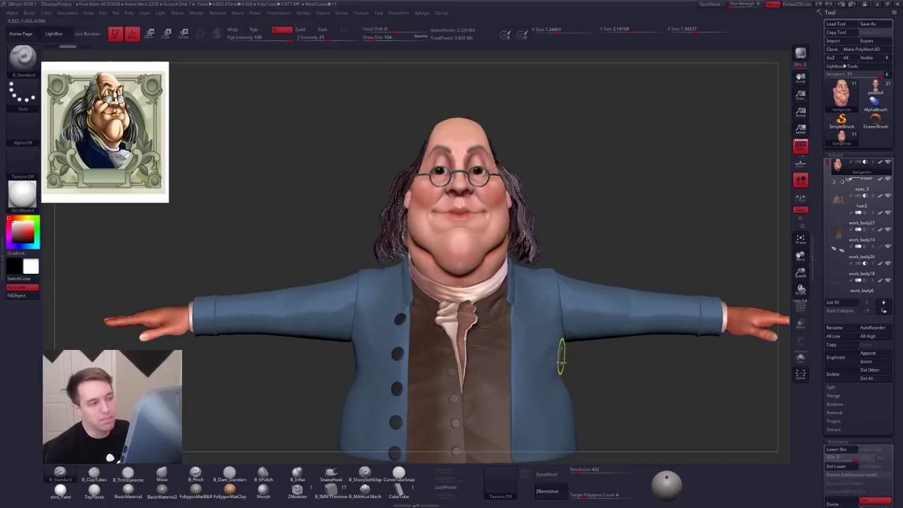
pyautogui.hotkey('ctrl', 'shift')
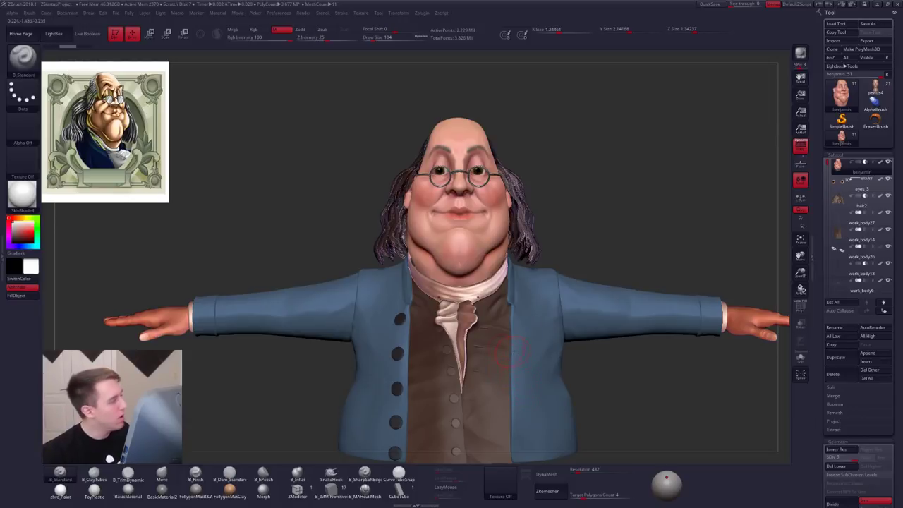
pyautogui.hotkey('ctrl', 'shift')
pyautogui.press('ctrl')
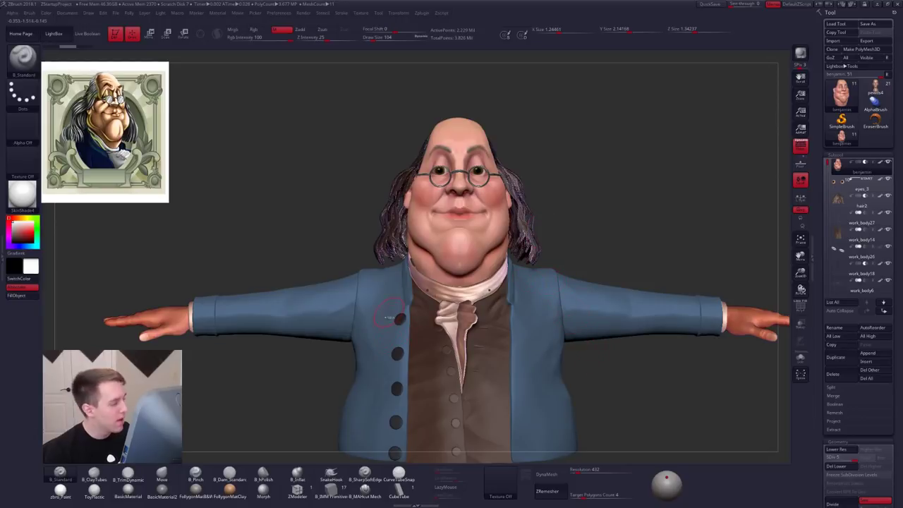
pyautogui.keyDown('ctrl'); pyautogui.click(557, 261); pyautogui.keyUp('ctrl')
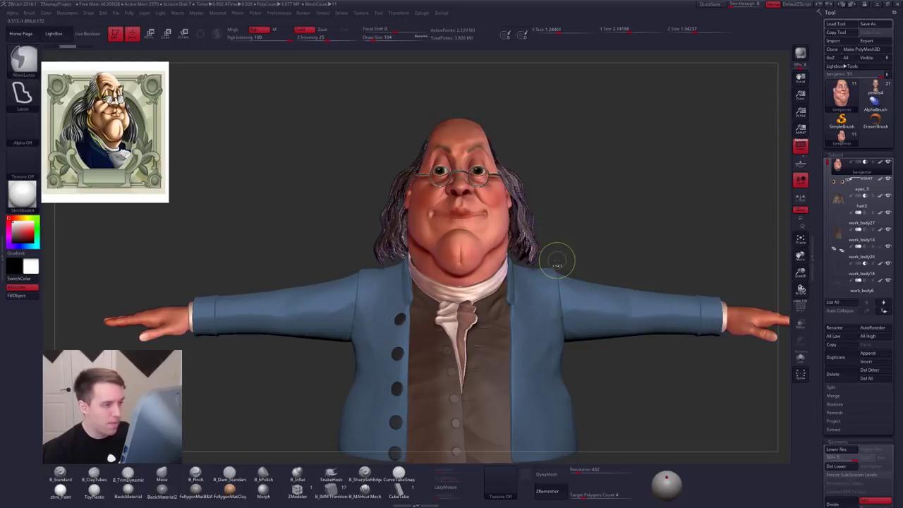
# Step: Turn off the polypaint colour display on the character's subtools all at once
pyautogui.keyDown('alt'); pyautogui.moveTo(645, 219); pyautogui.dragTo(725, 193); pyautogui.keyUp('alt')
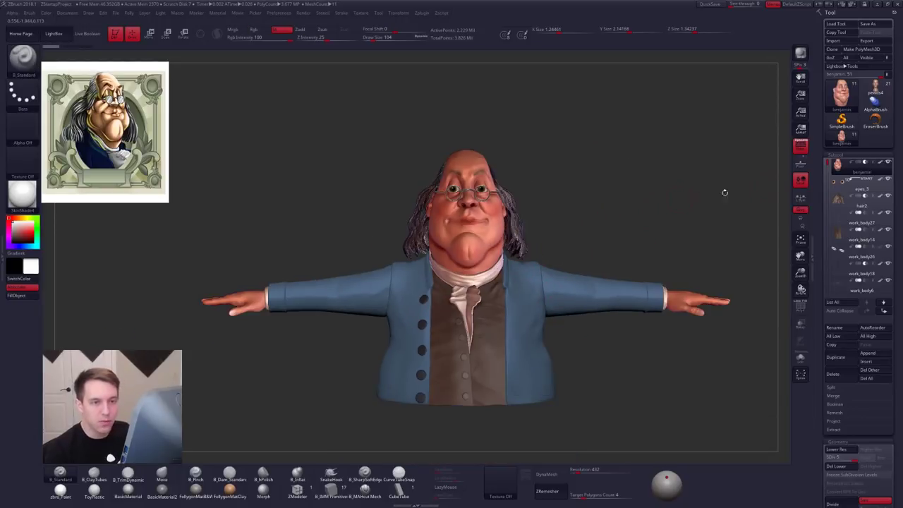
pyautogui.keyDown('shift'); pyautogui.click(881, 164); pyautogui.keyUp('shift')
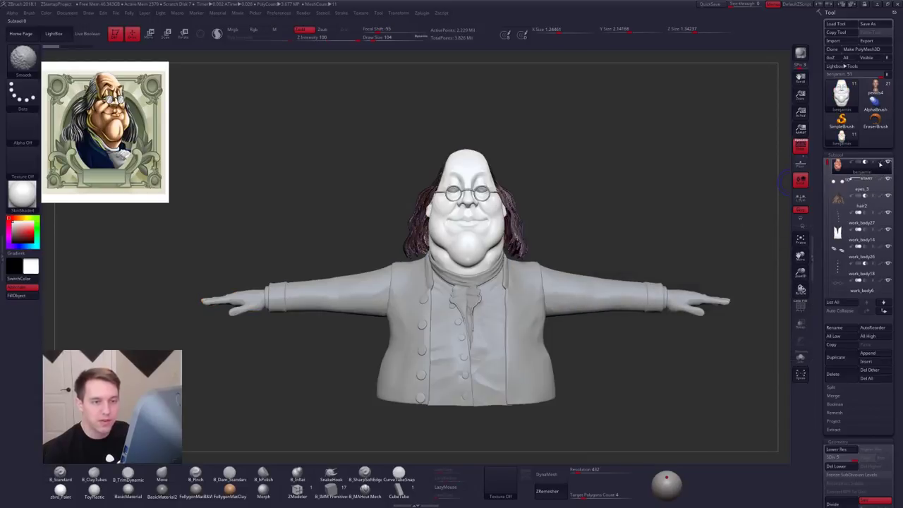
pyautogui.moveTo(345, 218); pyautogui.dragTo(429, 230)
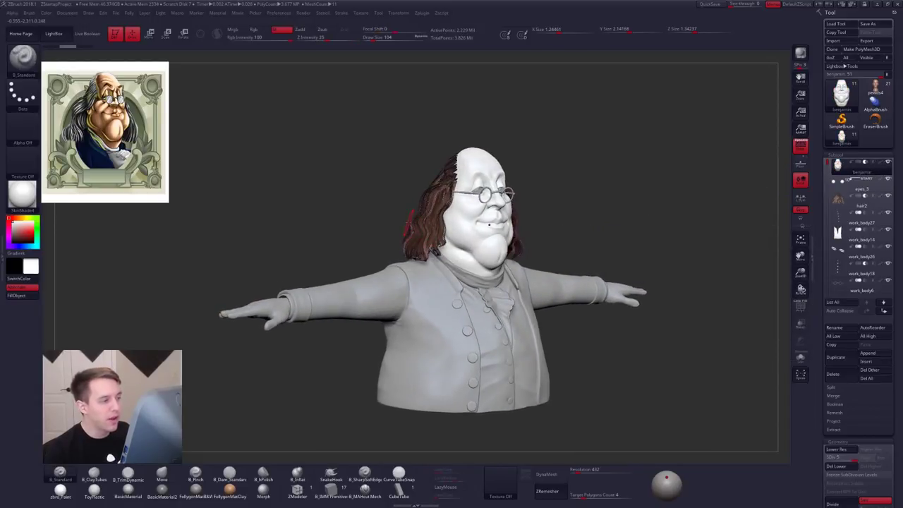
# Step: Select the hair subtool, isolate it in Solo mode, and show its PolyFrame wireframe from behind
pyautogui.keyDown('alt'); pyautogui.click(423, 223); pyautogui.keyUp('alt')
pyautogui.click(800, 357)
pyautogui.moveTo(635, 233)
pyautogui.mouseDown()
pyautogui.moveTo(652, 247)
pyautogui.moveTo(653, 303)
pyautogui.mouseUp()
pyautogui.hotkey('shift', 'f')
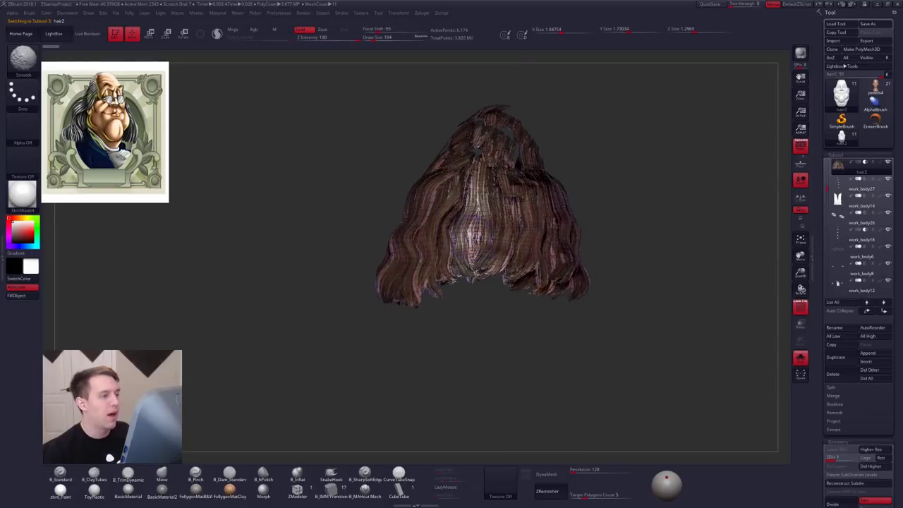
# Step: Open the hair subtool's texture map settings and switch the texture off and back on to compare it with the bare hair planes
pyautogui.hotkey('shift', 'f')
pyautogui.keyDown('alt'); pyautogui.moveTo(339, 184); pyautogui.dragTo(395, 233); pyautogui.keyUp('alt')
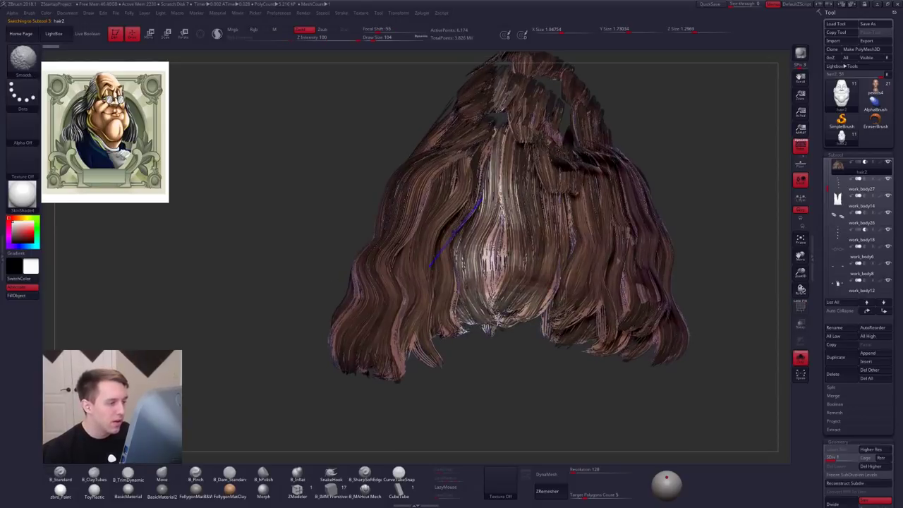
pyautogui.hotkey('shift', 'f')
pyautogui.keyDown('alt'); pyautogui.moveTo(695, 272); pyautogui.dragTo(640, 236); pyautogui.keyUp('alt')
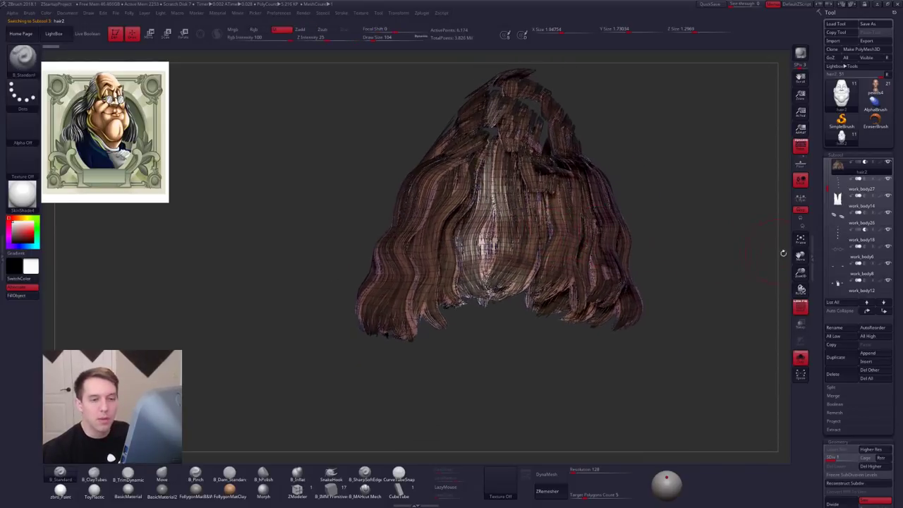
pyautogui.scroll(-5, 834, 206)
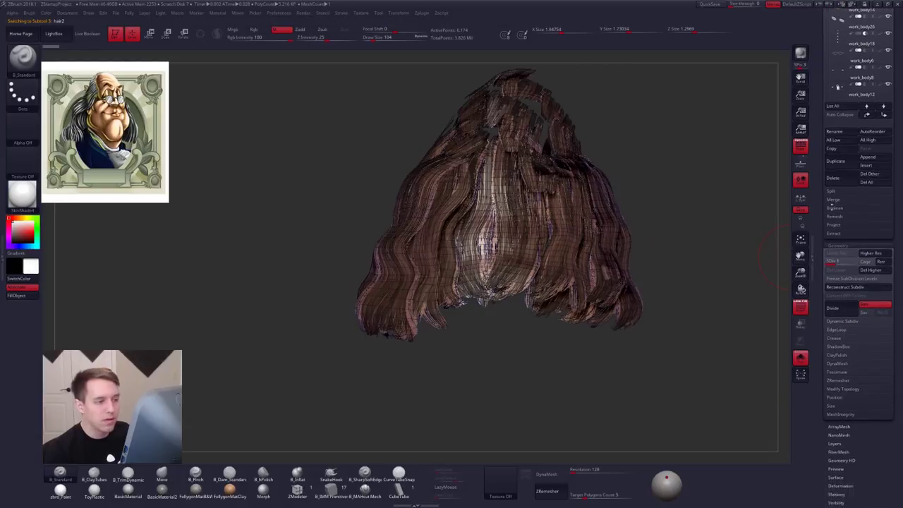
pyautogui.scroll(-5, 834, 206)
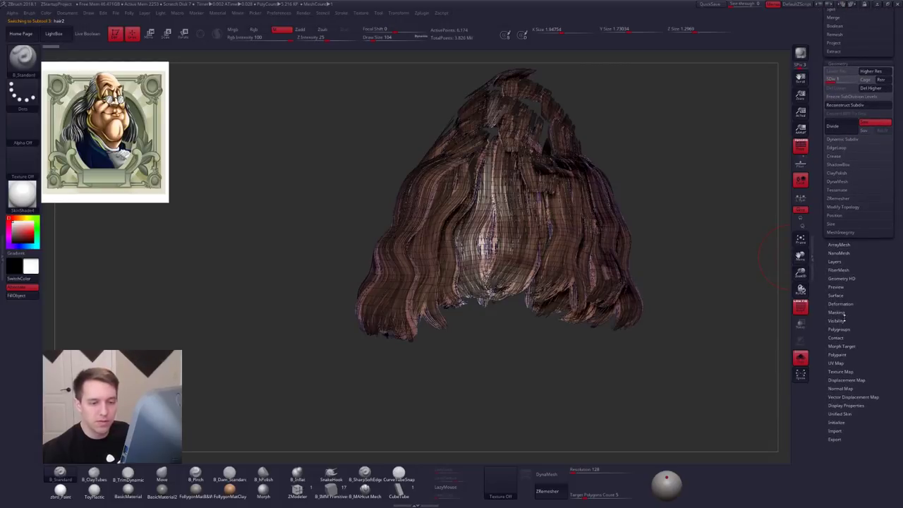
pyautogui.click(841, 371)
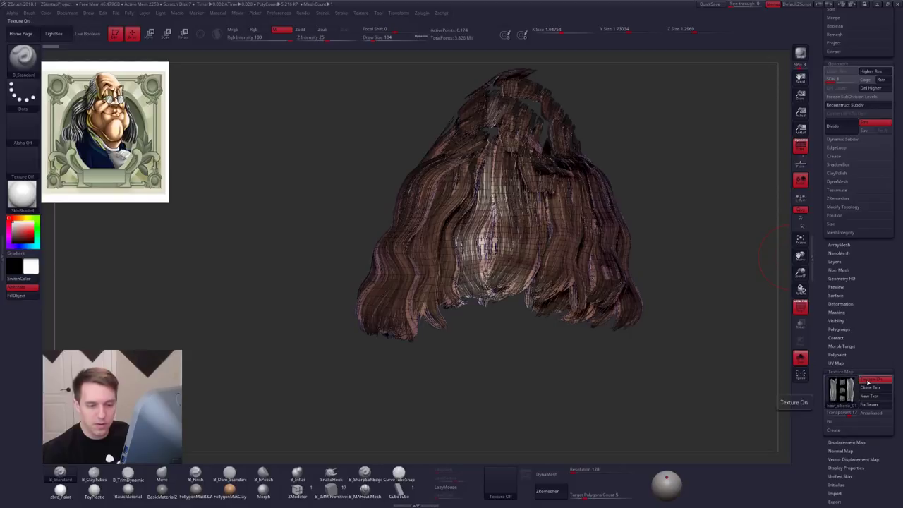
pyautogui.click(868, 382)
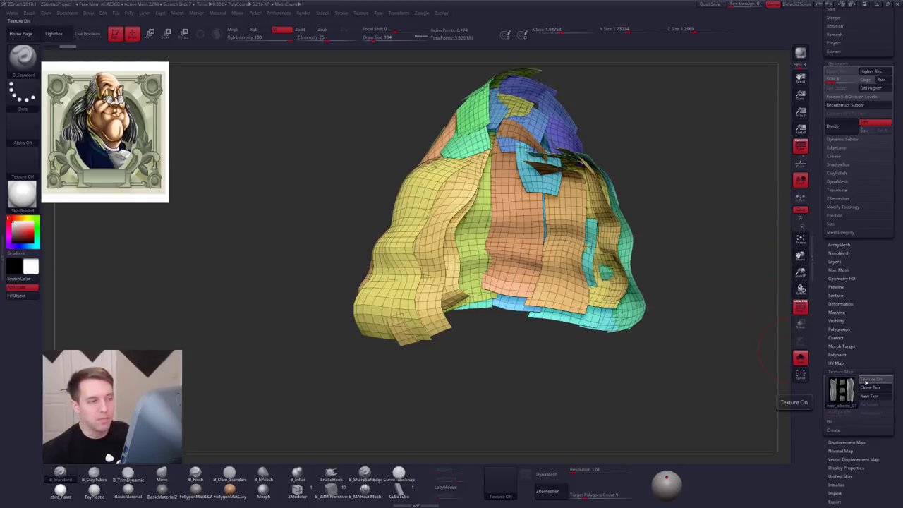
pyautogui.click(866, 382)
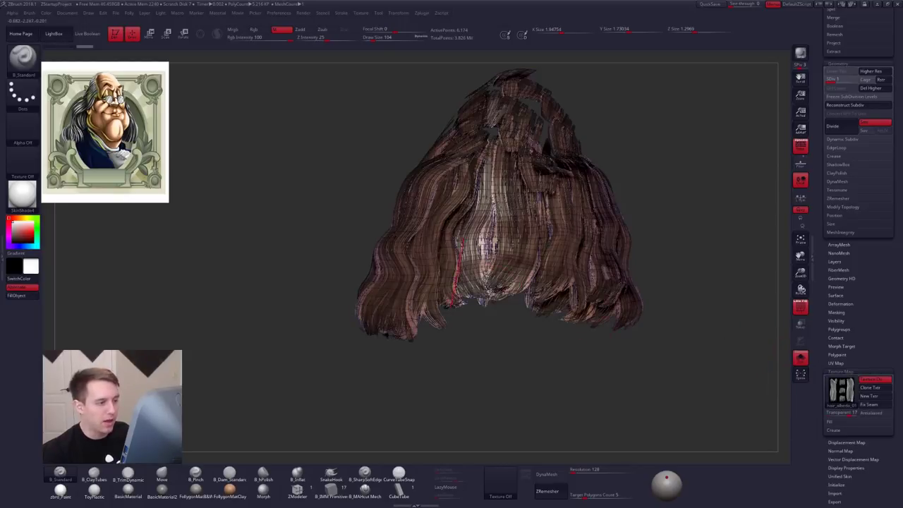
# Step: Preview the hair_albedo_01 texture map, recheck the hair with its texture off and on, and close the texture map settings
pyautogui.moveTo(695, 282); pyautogui.dragTo(628, 257)
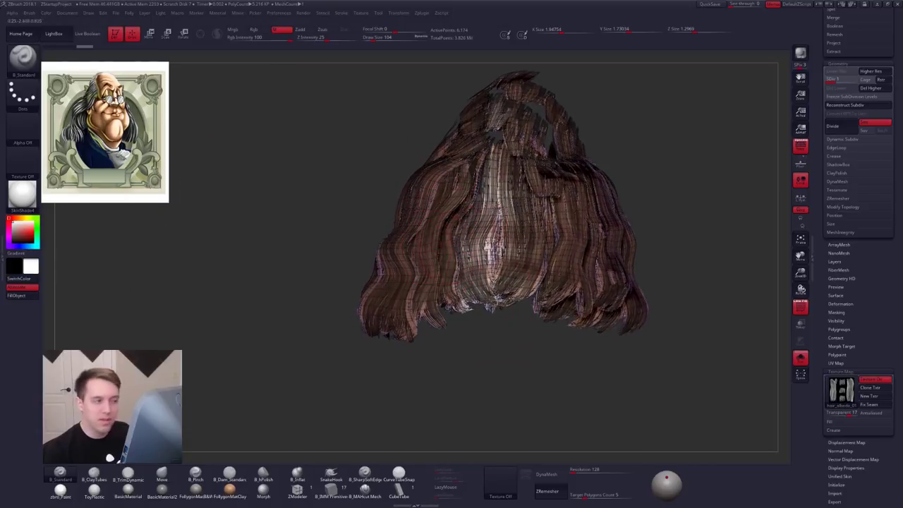
pyautogui.keyDown('alt'); pyautogui.moveTo(538, 237); pyautogui.dragTo(519, 201, button='right'); pyautogui.keyUp('alt')
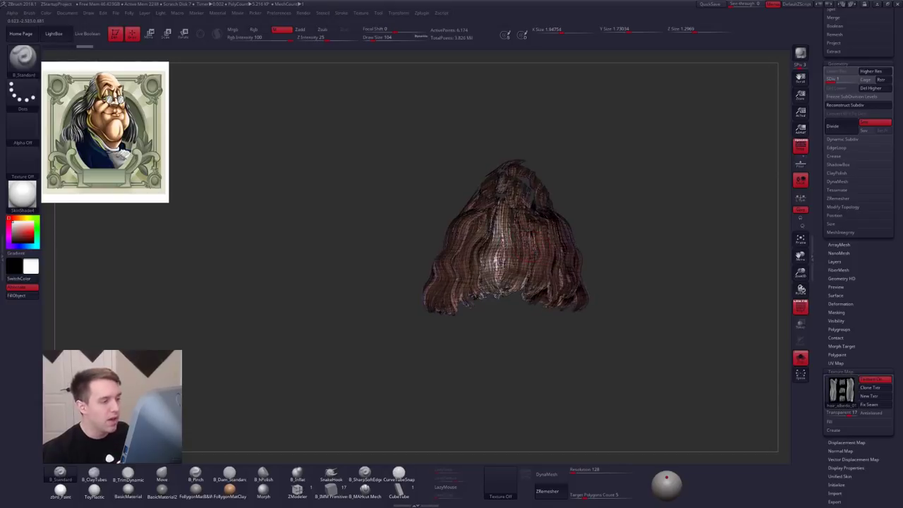
pyautogui.keyDown('ctrl'); pyautogui.moveTo(551, 227); pyautogui.dragTo(559, 271, button='right'); pyautogui.keyUp('ctrl')
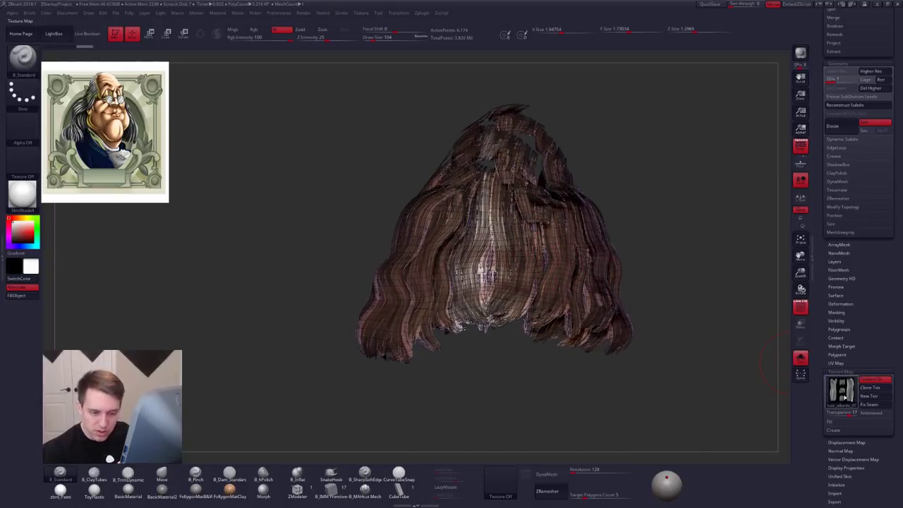
pyautogui.moveTo(843, 397)
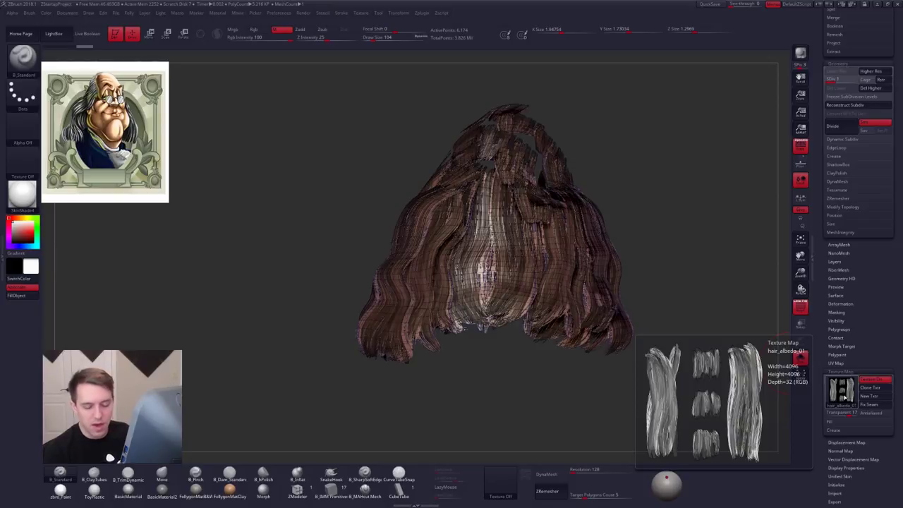
pyautogui.click(874, 379)
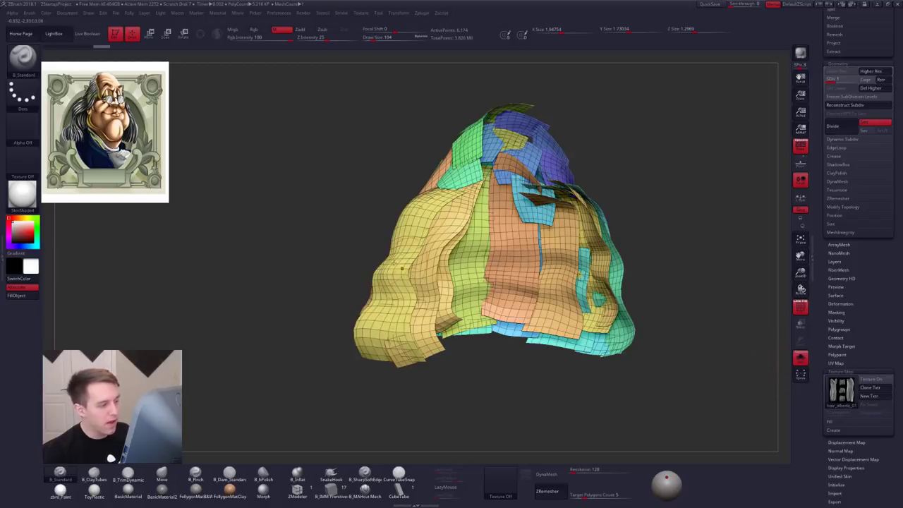
pyautogui.moveTo(410, 307); pyautogui.dragTo(432, 286, button='right')
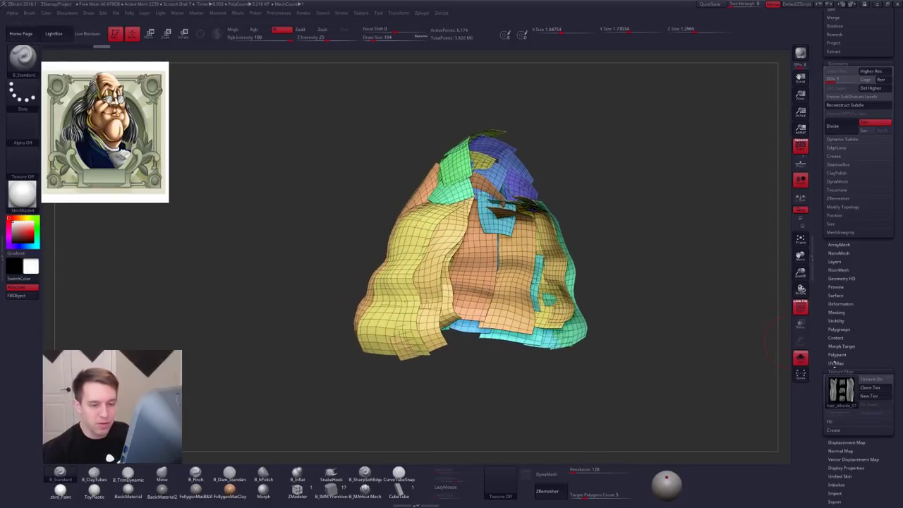
pyautogui.click(874, 380)
pyautogui.click(840, 372)
# Step: Leave Solo mode and turn off the PolyFrame wireframe so the whole character shows from the front
pyautogui.moveTo(837, 316); pyautogui.dragTo(798, 442)
pyautogui.click(800, 358)
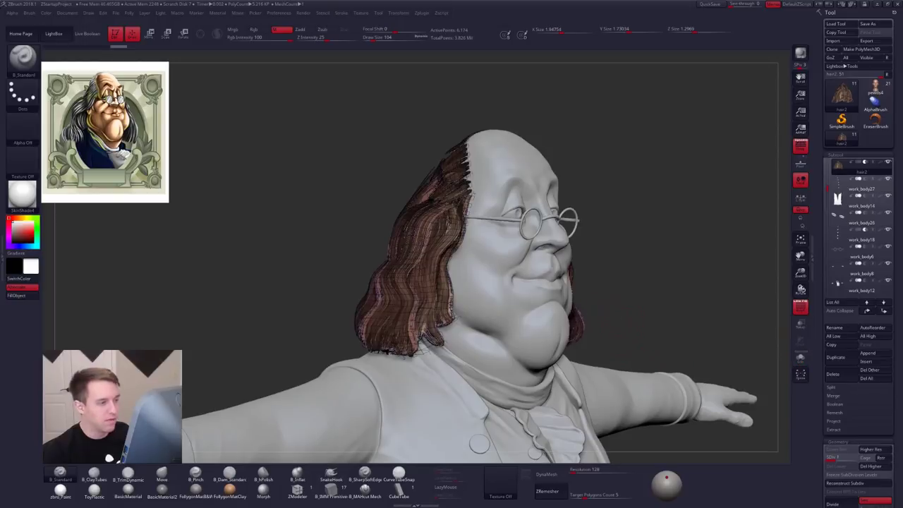
pyautogui.keyDown('ctrl'); pyautogui.moveTo(618, 315); pyautogui.dragTo(522, 292, button='right'); pyautogui.keyUp('ctrl')
pyautogui.keyDown('alt'); pyautogui.moveTo(587, 316); pyautogui.dragTo(590, 243, button='right'); pyautogui.keyUp('alt')
pyautogui.hotkey('shift', 'f')
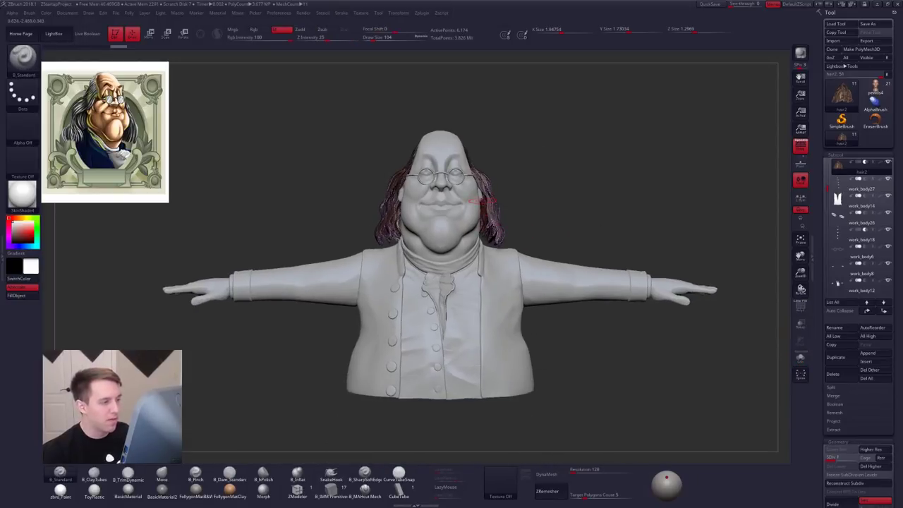
pyautogui.keyDown('alt'); pyautogui.moveTo(483, 201); pyautogui.dragTo(505, 215, button='right'); pyautogui.keyUp('alt')
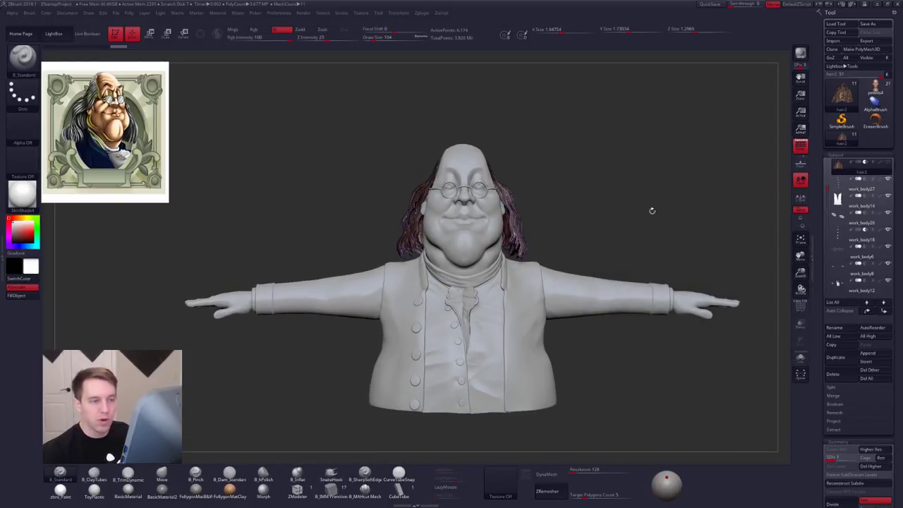
# Step: Switch the character to the dark grey Follygon material and select the head subtool, with the hair hidden
pyautogui.click(195, 490)
pyautogui.keyDown('alt'); pyautogui.click(444, 244); pyautogui.keyUp('alt')
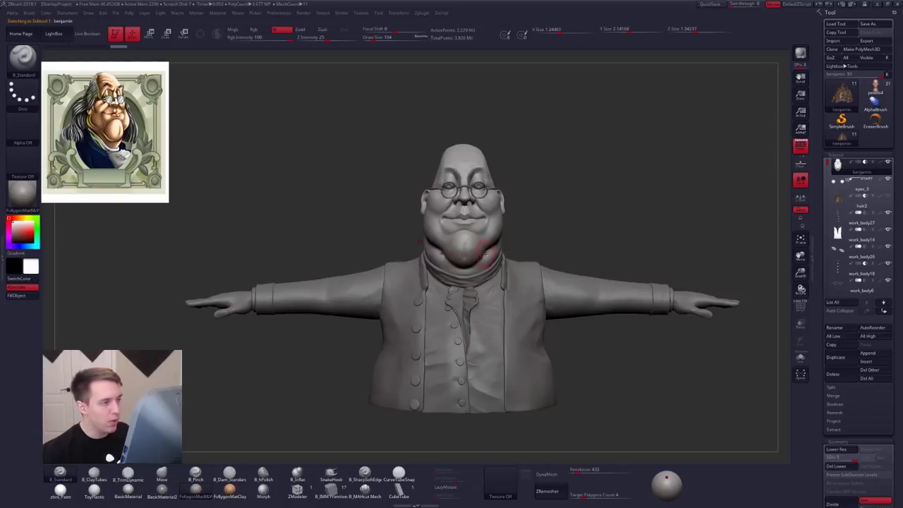
pyautogui.moveTo(438, 255); pyautogui.dragTo(497, 254, button='right')
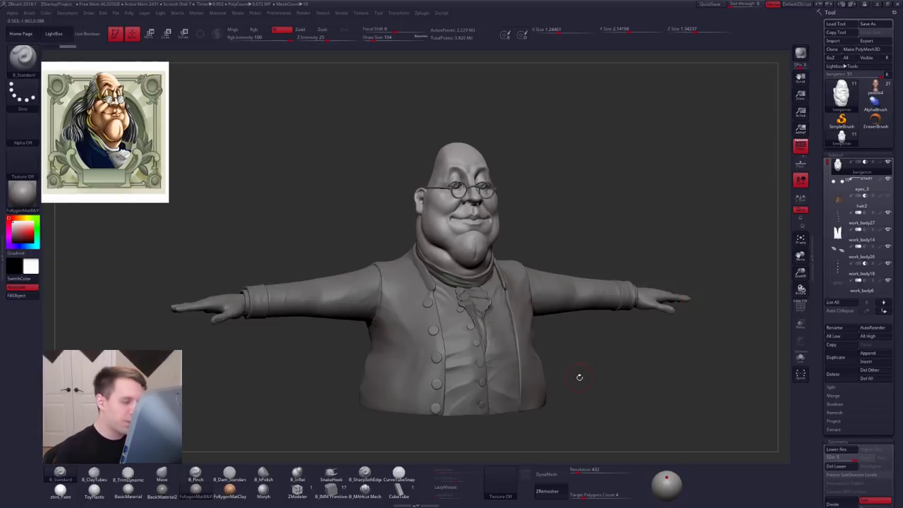
pyautogui.keyDown('shift'); pyautogui.moveTo(579, 375); pyautogui.dragTo(501, 379); pyautogui.keyUp('shift')
pyautogui.keyDown('alt'); pyautogui.moveTo(579, 395); pyautogui.dragTo(558, 346); pyautogui.keyUp('alt')
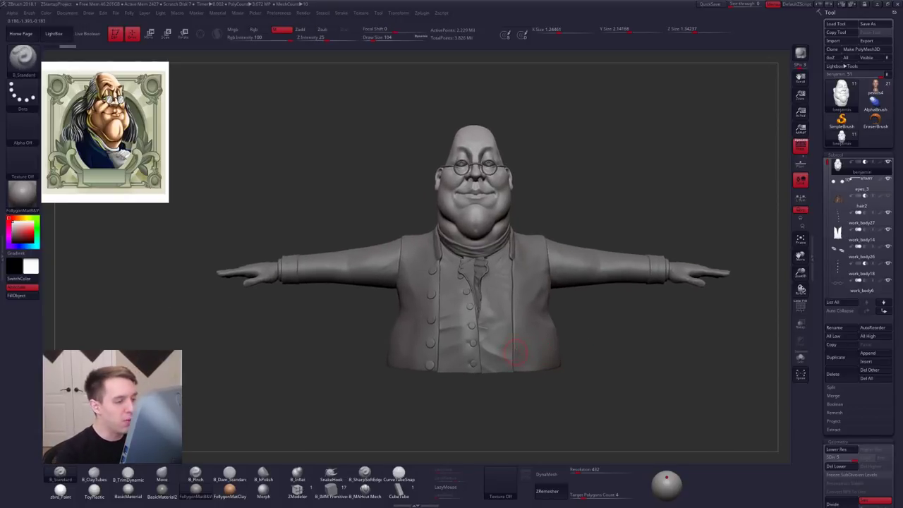
# Step: Select the vest subtool work_body14 and choose the Move brush with a draw size of 265
pyautogui.keyDown('alt'); pyautogui.click(514, 364); pyautogui.keyUp('alt')
pyautogui.keyDown('alt'); pyautogui.click(498, 365); pyautogui.keyUp('alt')
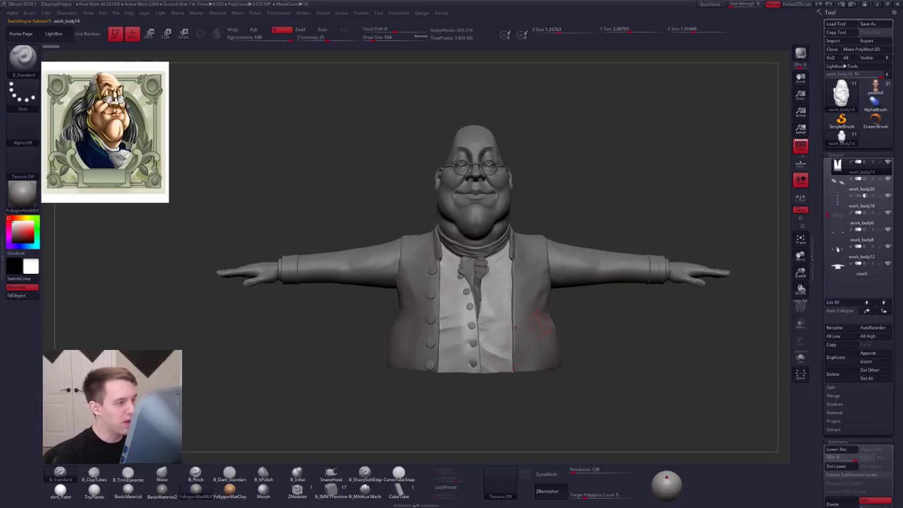
pyautogui.press('b')
pyautogui.press('m')
pyautogui.press('v')
pyautogui.press('space')
pyautogui.moveTo(563, 306); pyautogui.dragTo(568, 307)
pyautogui.hotkey('ctrl', 'shift', 'f')
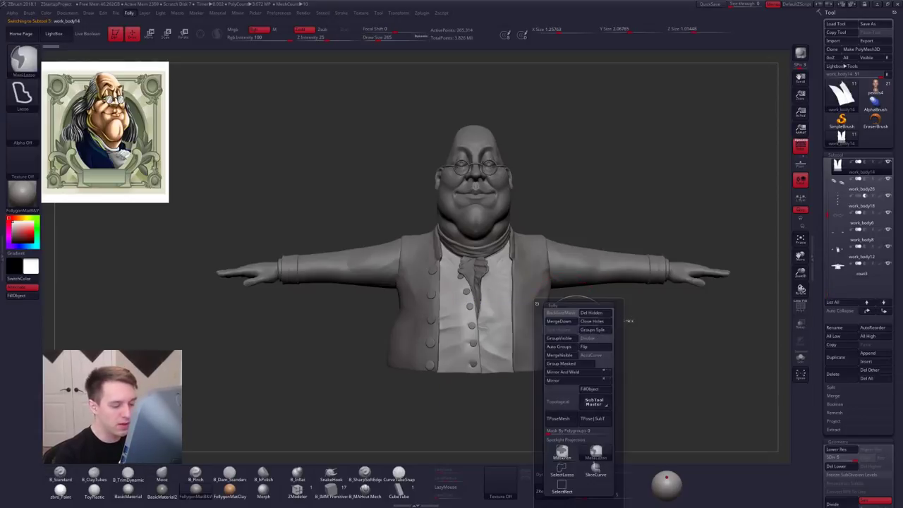
pyautogui.moveTo(565, 344); pyautogui.dragTo(621, 338)
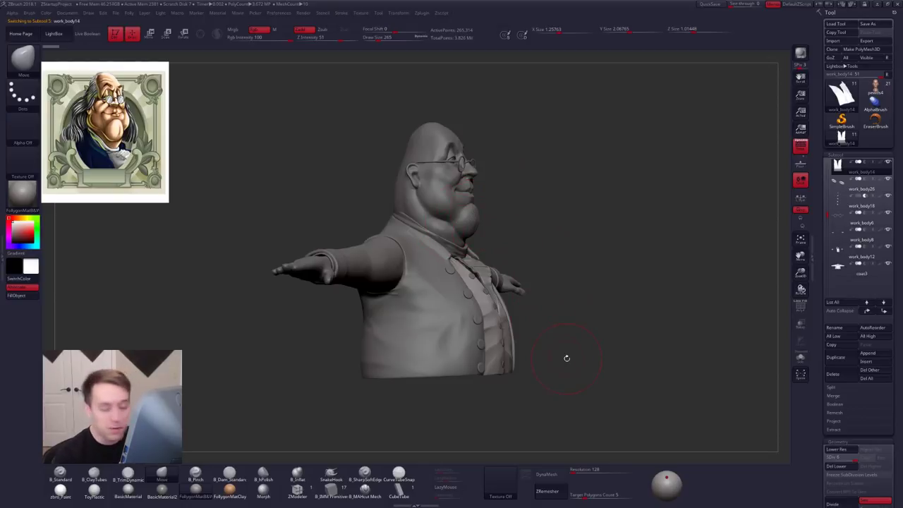
pyautogui.moveTo(567, 358)
pyautogui.mouseDown()
pyautogui.moveTo(520, 370)
pyautogui.moveTo(539, 352)
pyautogui.mouseUp()
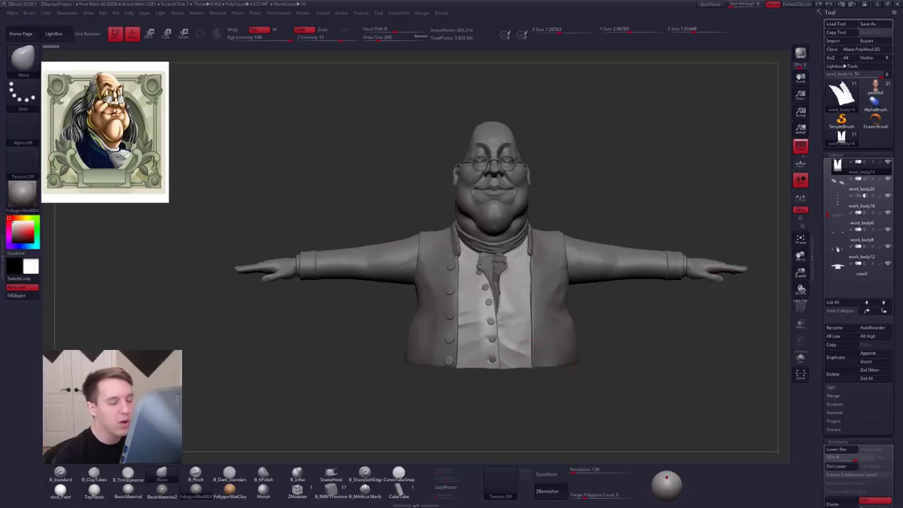
pyautogui.moveTo(493, 393)
pyautogui.mouseDown()
pyautogui.moveTo(538, 414)
pyautogui.moveTo(544, 388)
pyautogui.moveTo(534, 379)
pyautogui.mouseUp()
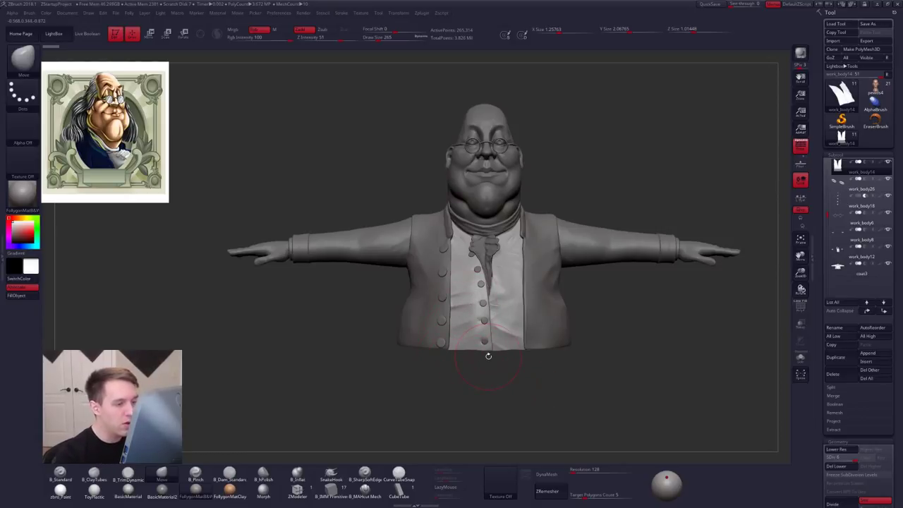
# Step: Isolate the vest in Solo mode and reduce the Move brush's draw size to 96
pyautogui.press('space')
pyautogui.moveTo(541, 363); pyautogui.dragTo(488, 353)
pyautogui.hotkey('shift', 's')
pyautogui.moveTo(473, 327)
pyautogui.mouseDown(button='right')
pyautogui.moveTo(464, 339)
pyautogui.moveTo(485, 372)
pyautogui.mouseUp(button='right')
pyautogui.press('space')
pyautogui.moveTo(530, 334); pyautogui.dragTo(517, 334)
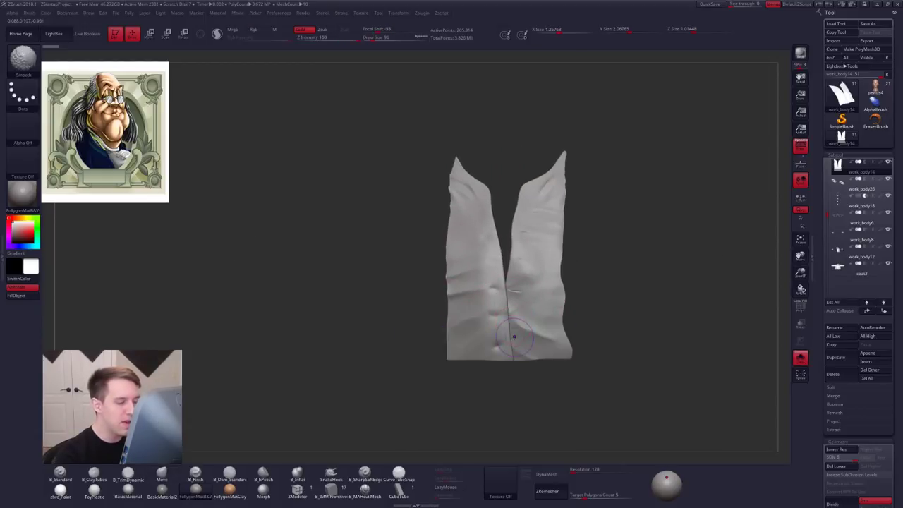
pyautogui.hotkey('shift', 'f')
pyautogui.hotkey('shift', 'f')
pyautogui.press('b')
pyautogui.press('m')
pyautogui.press('v')
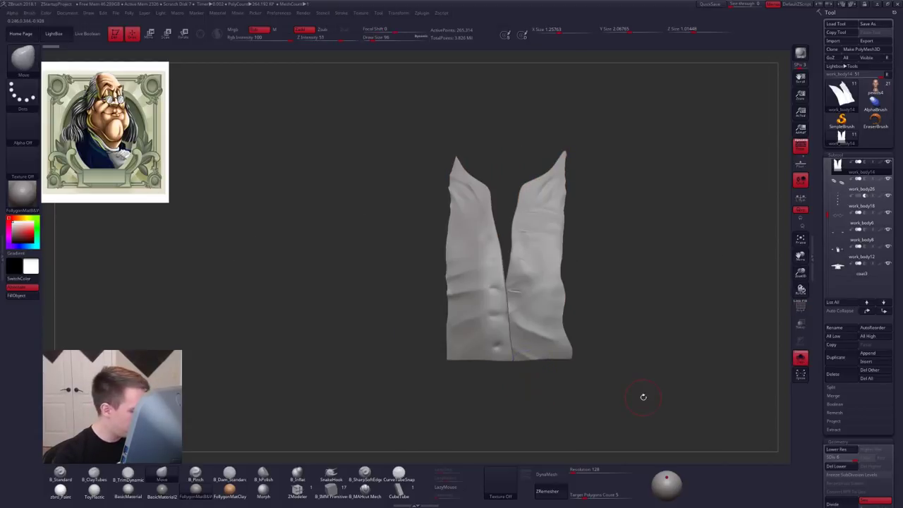
# Step: Switch to the B_Pinch brush with LazyMouse enabled and set its draw size to 61
pyautogui.press('b')
pyautogui.press('p')
pyautogui.press('i')
pyautogui.keyDown('ctrl'); pyautogui.moveTo(530, 288); pyautogui.dragTo(488, 321, button='right'); pyautogui.keyUp('ctrl')
pyautogui.click(457, 489)
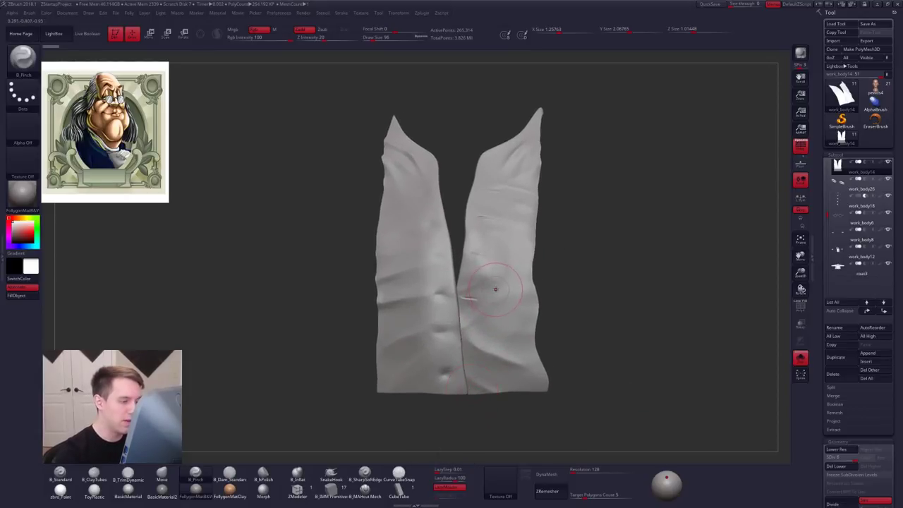
pyautogui.press('space')
pyautogui.moveTo(501, 290); pyautogui.dragTo(497, 290)
pyautogui.keyDown('ctrl'); pyautogui.moveTo(494, 287); pyautogui.dragTo(482, 312, button='right'); pyautogui.keyUp('ctrl')
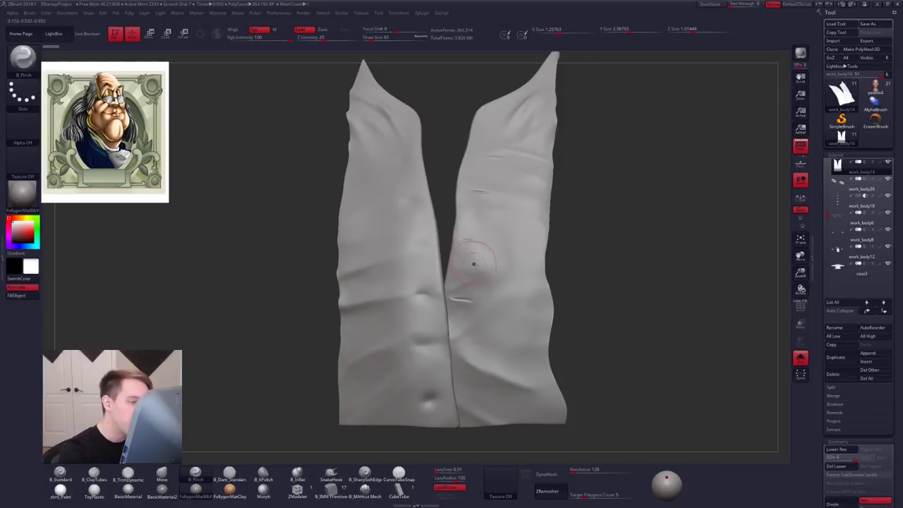
# Step: Try pinching a diagonal fold into the vest at draw size 40 and lasso-masking a crease at its opposite outer edge
pyautogui.press('space')
pyautogui.moveTo(507, 296); pyautogui.dragTo(527, 327)
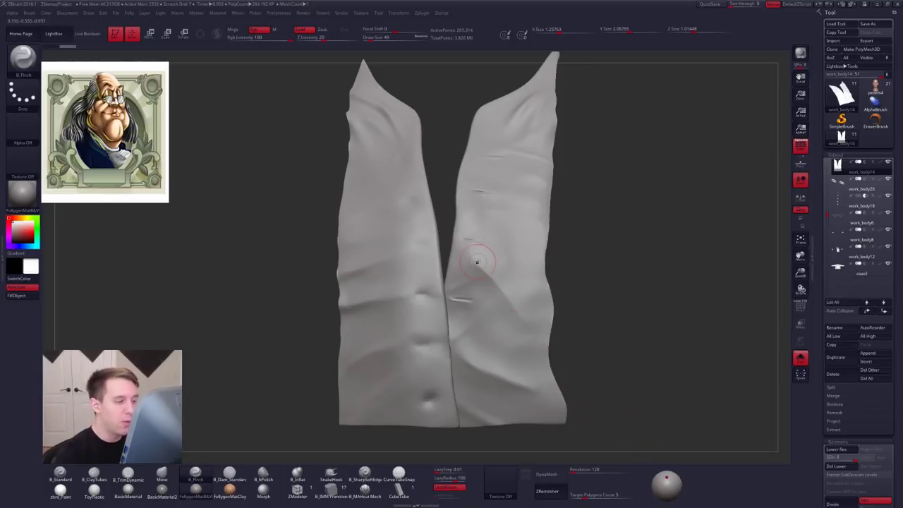
pyautogui.moveTo(477, 261); pyautogui.dragTo(481, 266)
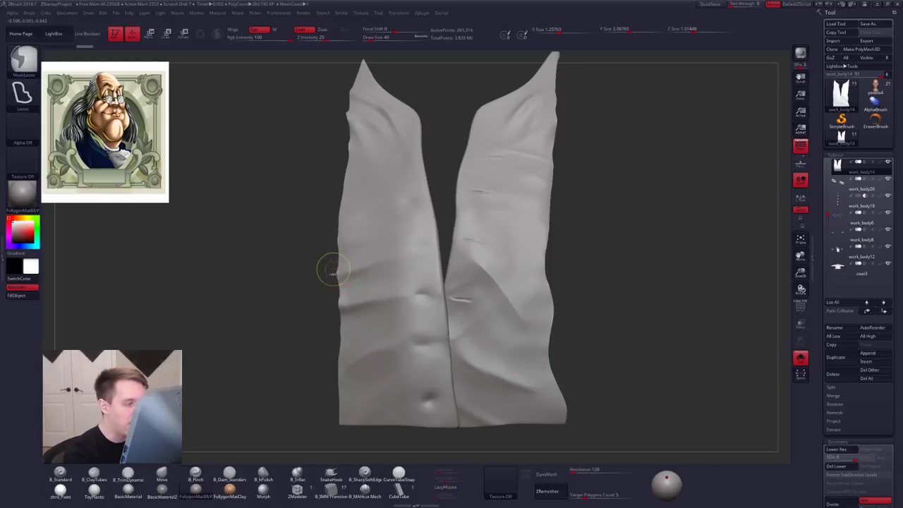
pyautogui.moveTo(334, 269)
pyautogui.keyDown('ctrl'); pyautogui.mouseDown()
pyautogui.moveTo(400, 253)
pyautogui.moveTo(338, 272)
pyautogui.moveTo(323, 299)
pyautogui.mouseUp(); pyautogui.keyUp('ctrl')
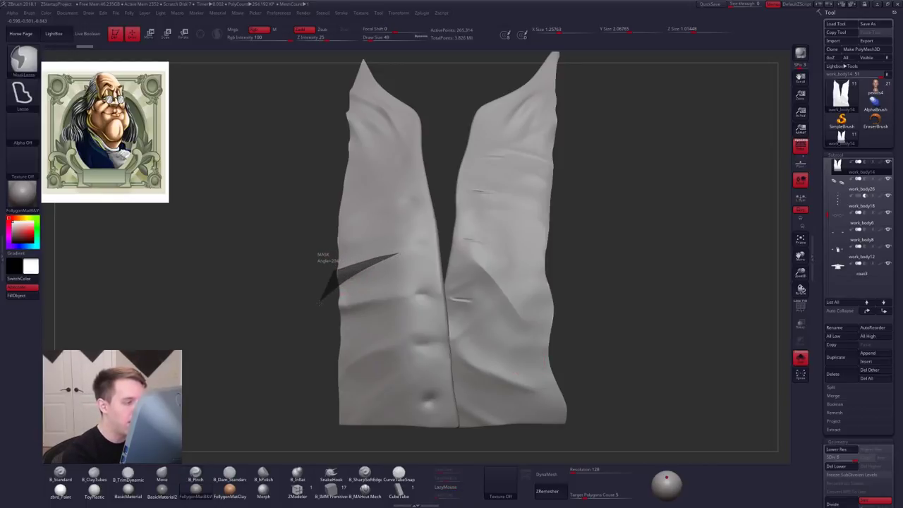
pyautogui.keyDown('ctrl'); pyautogui.moveTo(317, 345); pyautogui.dragTo(321, 351); pyautogui.keyUp('ctrl')
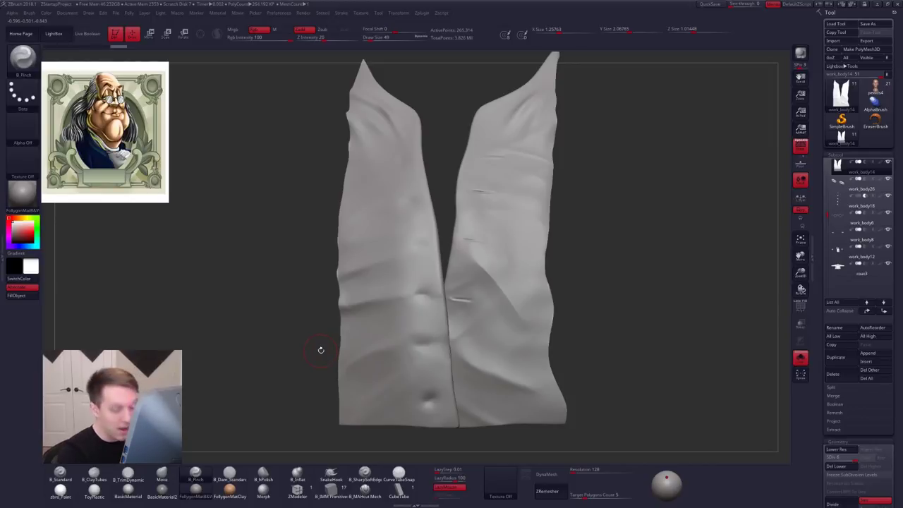
# Step: Undo the latest masking and fold strokes on the vest
pyautogui.hotkey('ctrl', 'z')
pyautogui.hotkey('ctrl', 'z')
pyautogui.hotkey('ctrl', 'z')
pyautogui.hotkey('ctrl', 'z')
pyautogui.hotkey('ctrl', 'z')
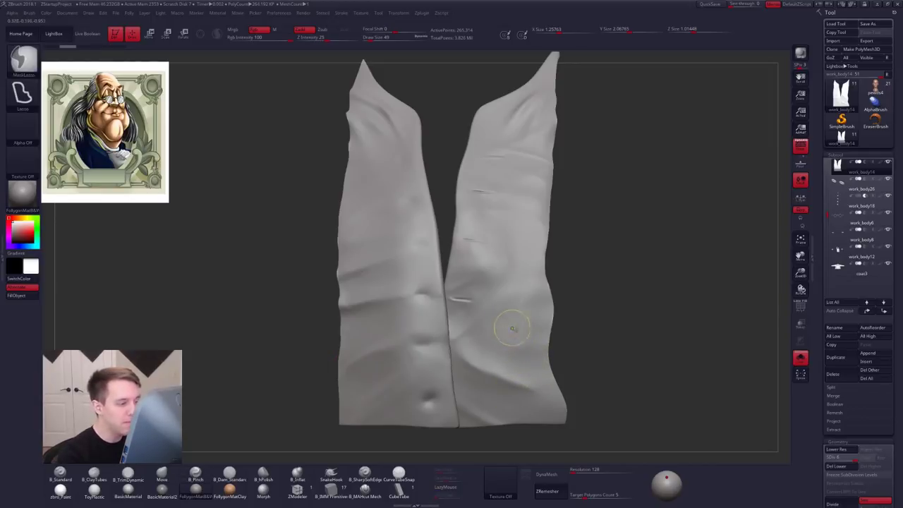
# Step: Set the brush's draw size to 74, leave Solo mode, and smooth the lower part of the vest
pyautogui.press('s')
pyautogui.moveTo(502, 331); pyautogui.dragTo(504, 332)
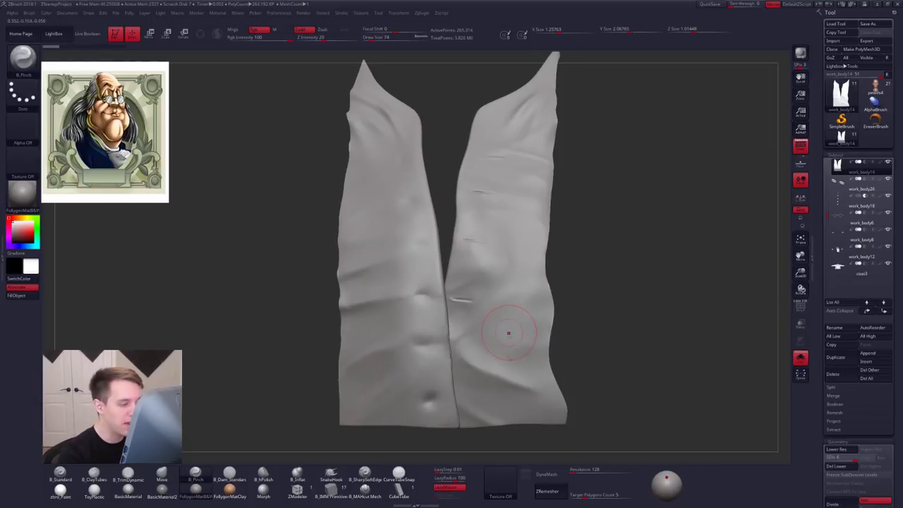
pyautogui.hotkey('shift', 's')
pyautogui.keyDown('shift'); pyautogui.moveTo(514, 385); pyautogui.dragTo(514, 397); pyautogui.keyUp('shift')
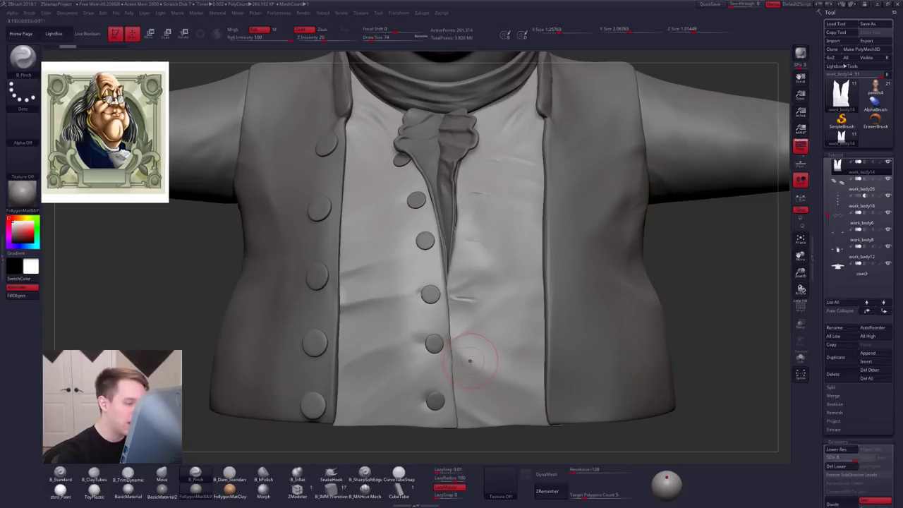
# Step: Smooth the vest's lower outer corner in Solo mode, and smooth the hem beside the front opening with all subtools shown
pyautogui.hotkey('shift', 'alt', 's')
pyautogui.moveTo(582, 404); pyautogui.dragTo(585, 407)
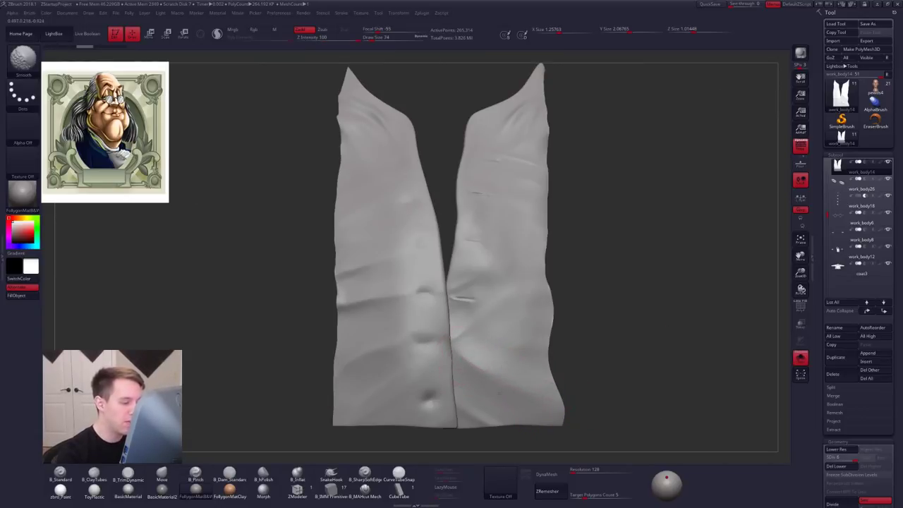
pyautogui.hotkey('shift', 'alt', 's')
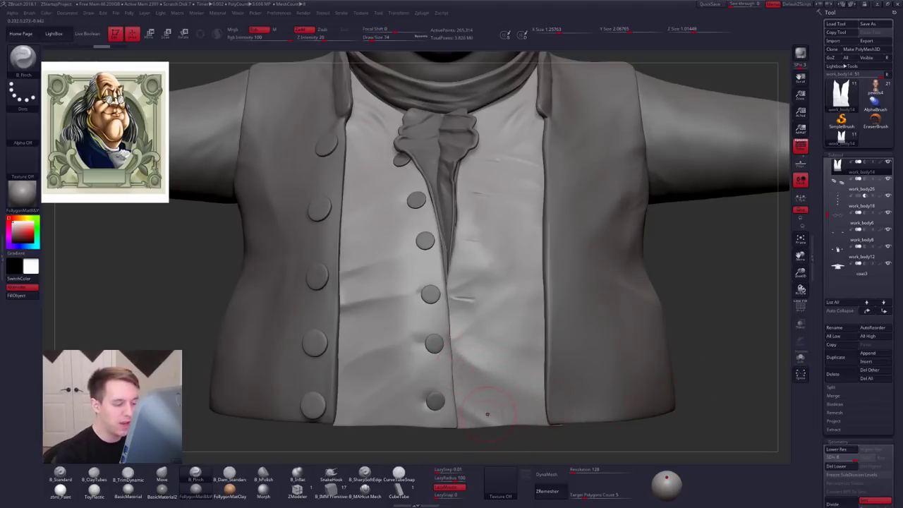
pyautogui.keyDown('shift'); pyautogui.moveTo(488, 414); pyautogui.dragTo(466, 416); pyautogui.keyUp('shift')
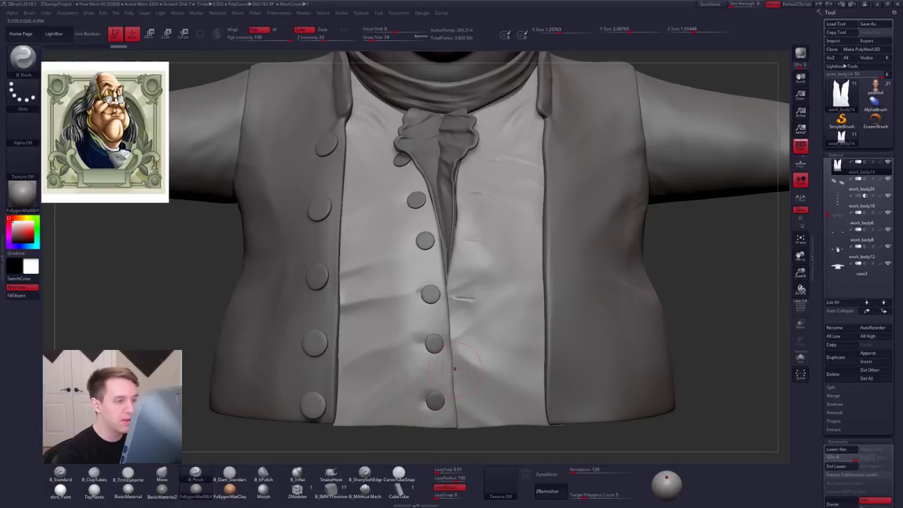
# Step: Examine the vest's folds from several front angles together with the surrounding coat and neckcloth
pyautogui.hotkey('shift', 'alt', 's')
pyautogui.moveTo(485, 355)
pyautogui.keyDown('alt'); pyautogui.mouseDown(button='right')
pyautogui.moveTo(498, 396)
pyautogui.moveTo(511, 359)
pyautogui.moveTo(513, 246)
pyautogui.mouseUp(button='right'); pyautogui.keyUp('alt')
pyautogui.hotkey('shift', 'alt', 's')
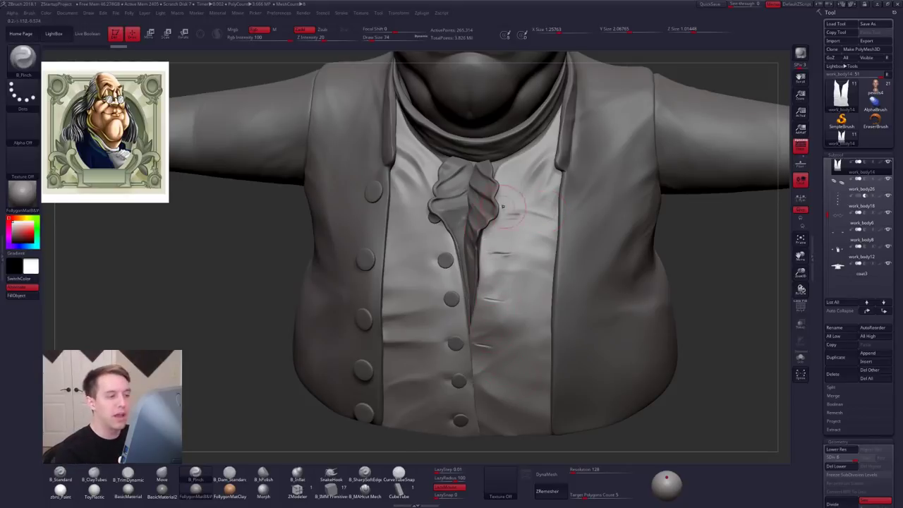
pyautogui.press('shift')
pyautogui.keyDown('shift'); pyautogui.moveTo(490, 314); pyautogui.dragTo(510, 396, button='right'); pyautogui.keyUp('shift')
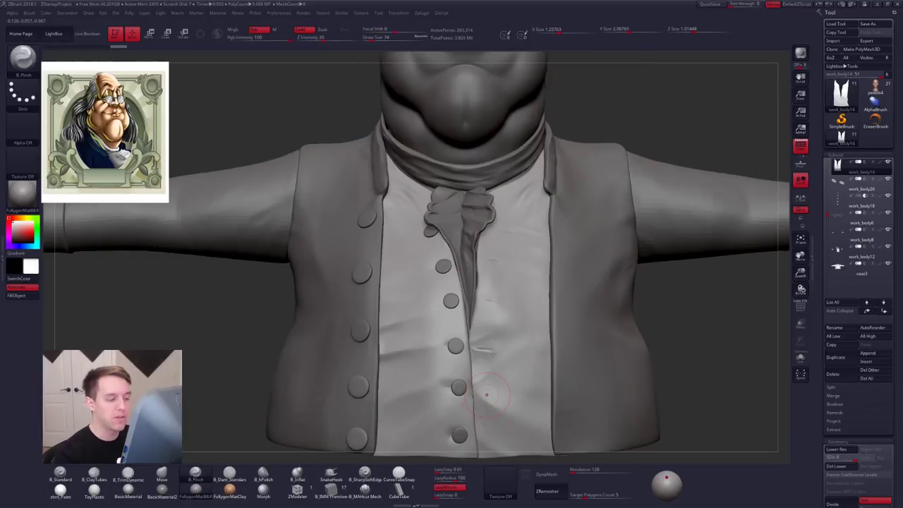
pyautogui.keyDown('alt'); pyautogui.moveTo(459, 411); pyautogui.dragTo(468, 355, button='right'); pyautogui.keyUp('alt')
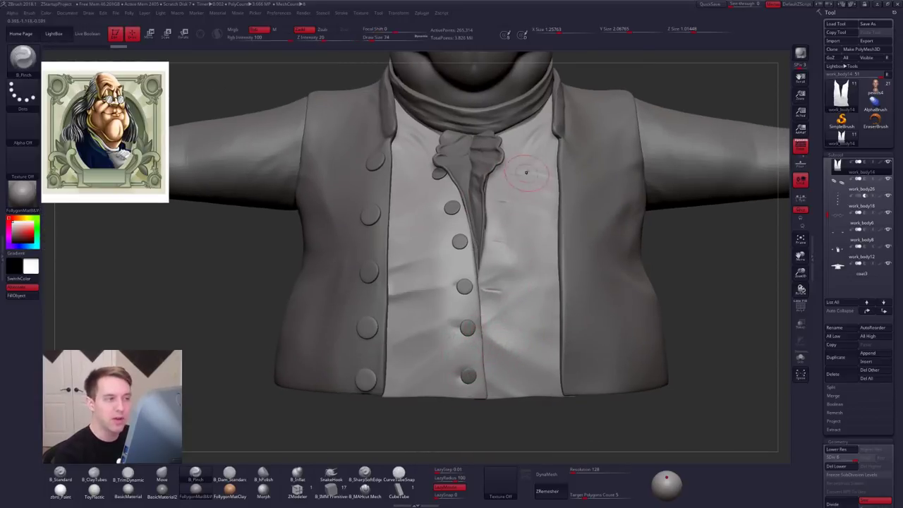
pyautogui.keyDown('alt'); pyautogui.moveTo(526, 173); pyautogui.dragTo(520, 267, button='right'); pyautogui.keyUp('alt')
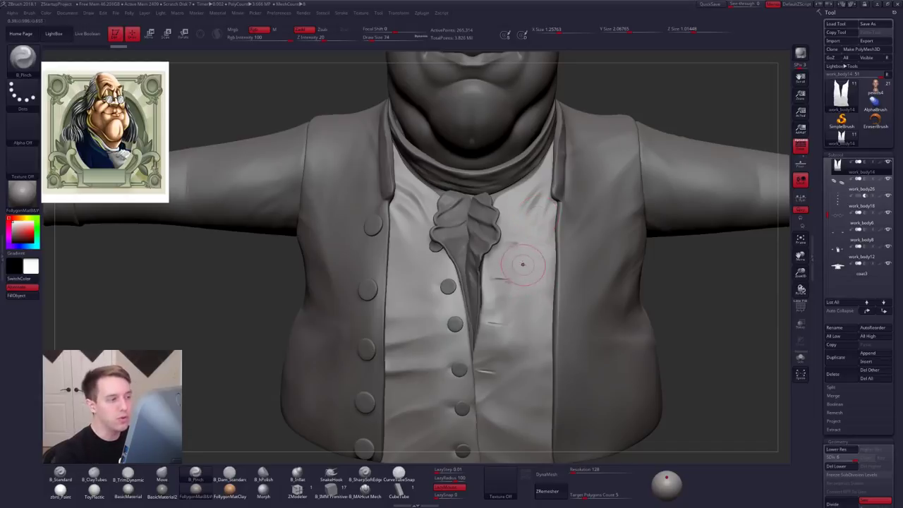
# Step: Lower the vest's subdivision level, set the draw size to 104, and smooth the upper chest area of both panels
pyautogui.hotkey('alt', 's')
pyautogui.press('space')
pyautogui.hotkey('shift', 'd')
pyautogui.moveTo(527, 219); pyautogui.dragTo(534, 211)
pyautogui.moveTo(534, 207); pyautogui.dragTo(581, 212, button='right')
pyautogui.keyDown('shift'); pyautogui.moveTo(422, 199); pyautogui.dragTo(410, 189); pyautogui.keyUp('shift')
pyautogui.moveTo(480, 247); pyautogui.dragTo(433, 264, button='right')
pyautogui.hotkey('alt', 's')
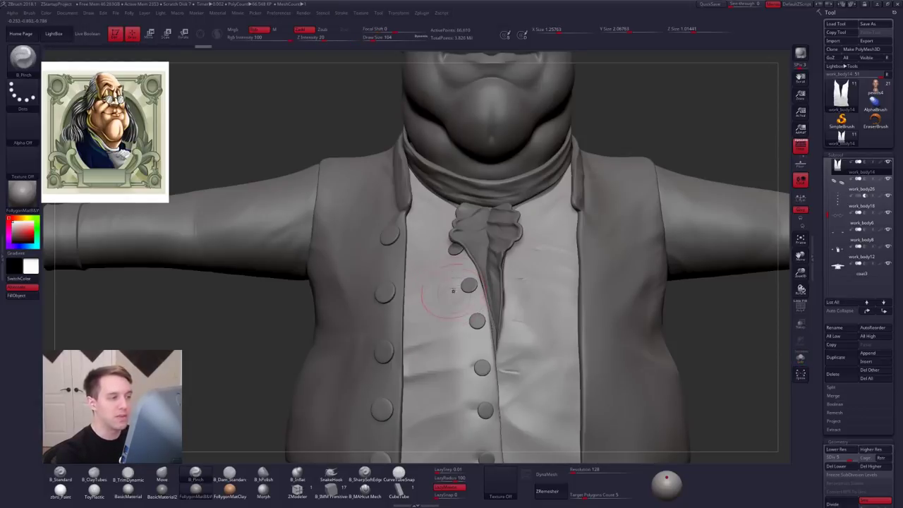
pyautogui.keyDown('shift'); pyautogui.moveTo(431, 237); pyautogui.dragTo(433, 268); pyautogui.keyUp('shift')
pyautogui.keyDown('shift'); pyautogui.moveTo(551, 245); pyautogui.dragTo(565, 265); pyautogui.keyUp('shift')
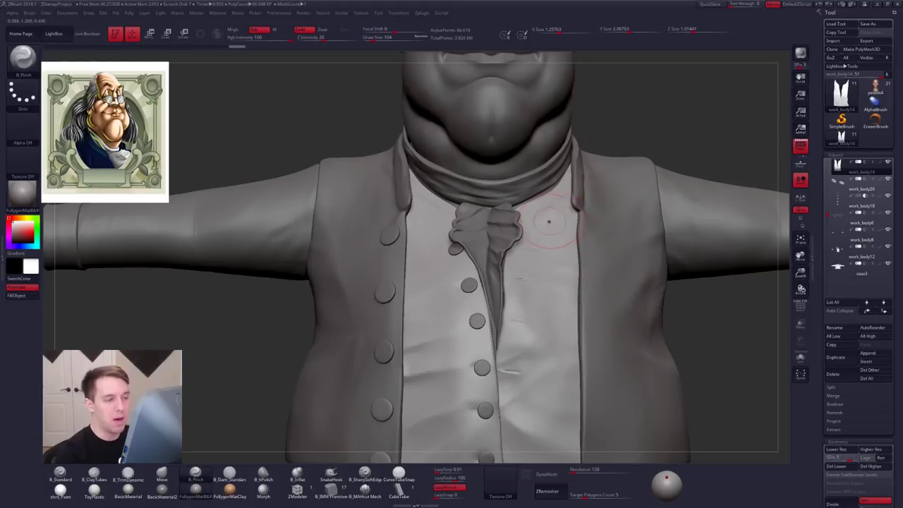
# Step: Isolate the vest, lasso-mask the inner neckline corner of one panel, invert the mask, and switch to the Move transpose tool
pyautogui.hotkey('alt', 's')
pyautogui.moveTo(549, 220); pyautogui.dragTo(505, 227, button='right')
pyautogui.moveTo(501, 237)
pyautogui.keyDown('ctrl'); pyautogui.mouseDown()
pyautogui.moveTo(563, 176)
pyautogui.moveTo(549, 192)
pyautogui.mouseUp(); pyautogui.keyUp('ctrl')
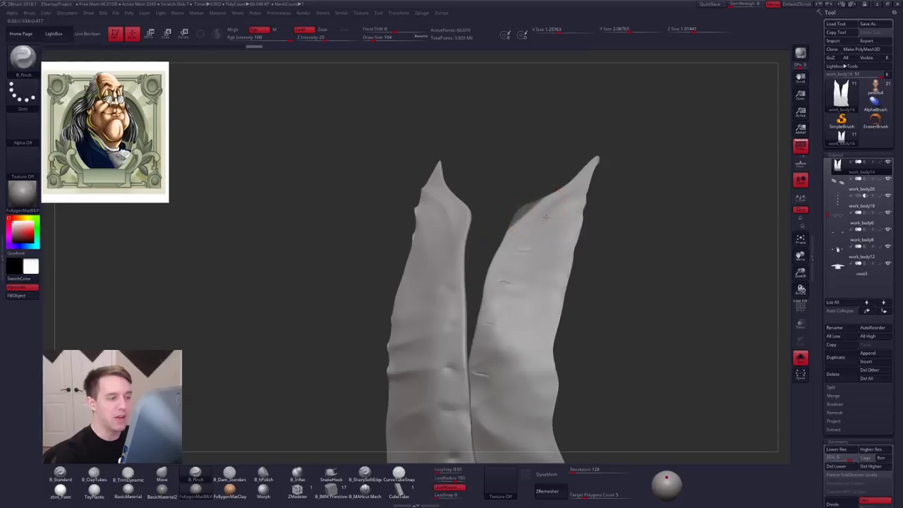
pyautogui.moveTo(479, 220)
pyautogui.mouseDown(button='right')
pyautogui.moveTo(549, 223)
pyautogui.moveTo(529, 220)
pyautogui.mouseUp(button='right')
pyautogui.keyDown('ctrl'); pyautogui.click(585, 216); pyautogui.keyUp('ctrl')
pyautogui.press('w')
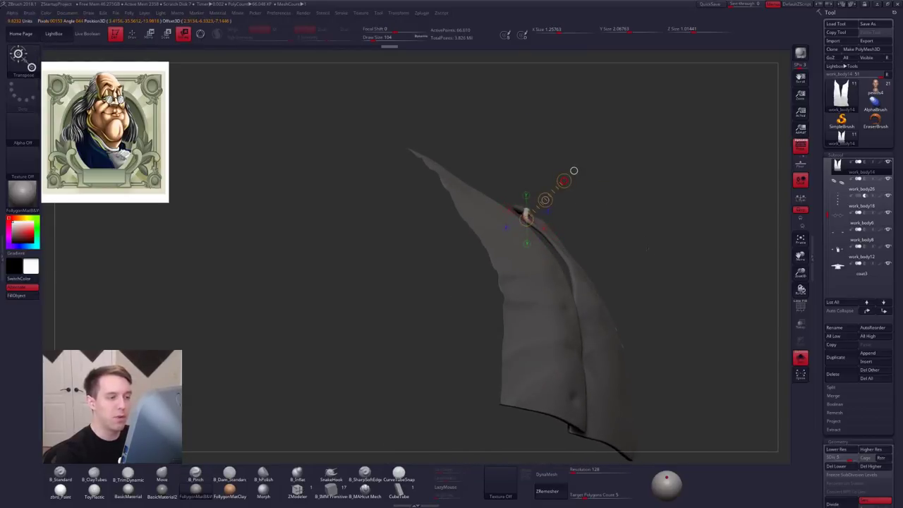
# Step: Check the neckline corner against the full figure, clear the mask, and return to Draw mode outside Solo
pyautogui.moveTo(649, 251); pyautogui.dragTo(554, 233, button='right')
pyautogui.hotkey('alt', 's')
pyautogui.hotkey('alt', 's')
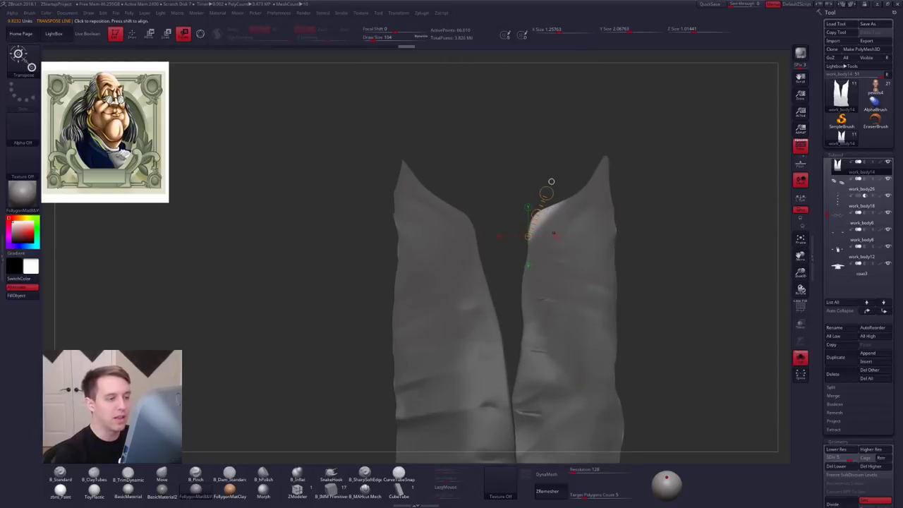
pyautogui.keyDown('ctrl'); pyautogui.moveTo(655, 284); pyautogui.dragTo(670, 307); pyautogui.keyUp('ctrl')
pyautogui.keyDown('ctrl'); pyautogui.moveTo(670, 306); pyautogui.dragTo(658, 326, button='right'); pyautogui.keyUp('ctrl')
pyautogui.press('q')
pyautogui.hotkey('alt', 's')
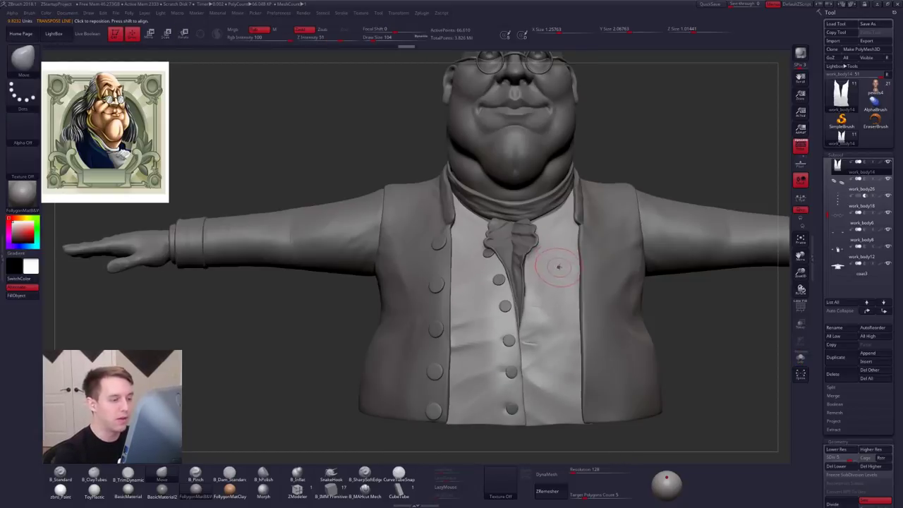
# Step: Raise the vest's subdivision level, set the draw size to 40 in Solo mode, and select the B_SharpSoftEdge brush
pyautogui.press('space')
pyautogui.moveTo(566, 268); pyautogui.dragTo(561, 268)
pyautogui.press('d')
pyautogui.keyDown('alt'); pyautogui.moveTo(548, 362); pyautogui.dragTo(502, 326, button='right'); pyautogui.keyUp('alt')
pyautogui.hotkey('alt', 's')
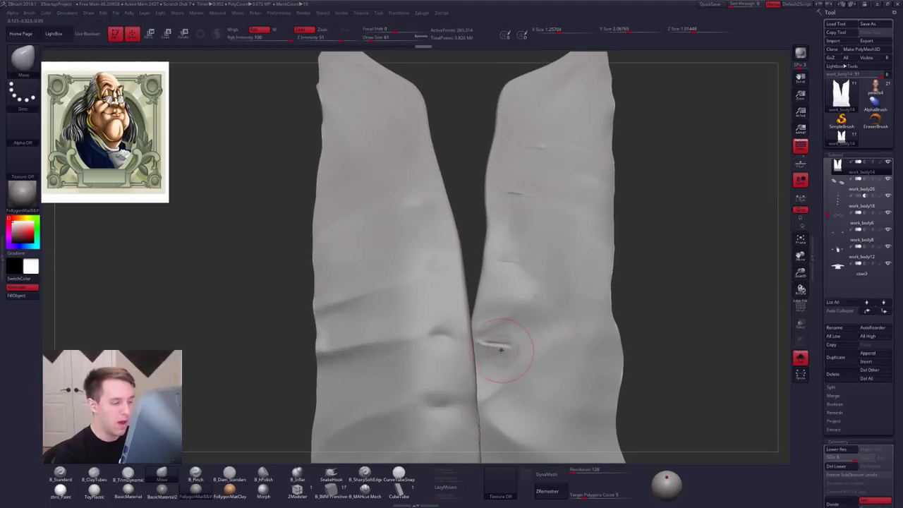
pyautogui.press('space')
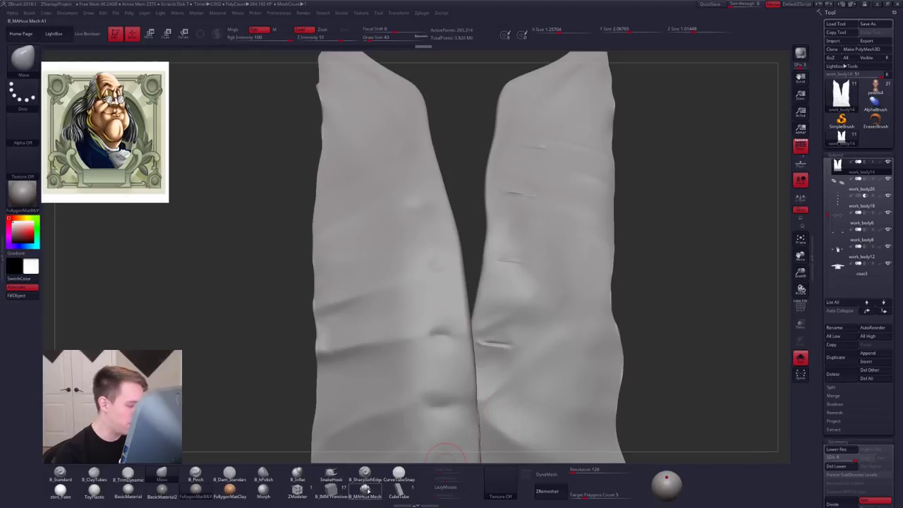
pyautogui.click(365, 482)
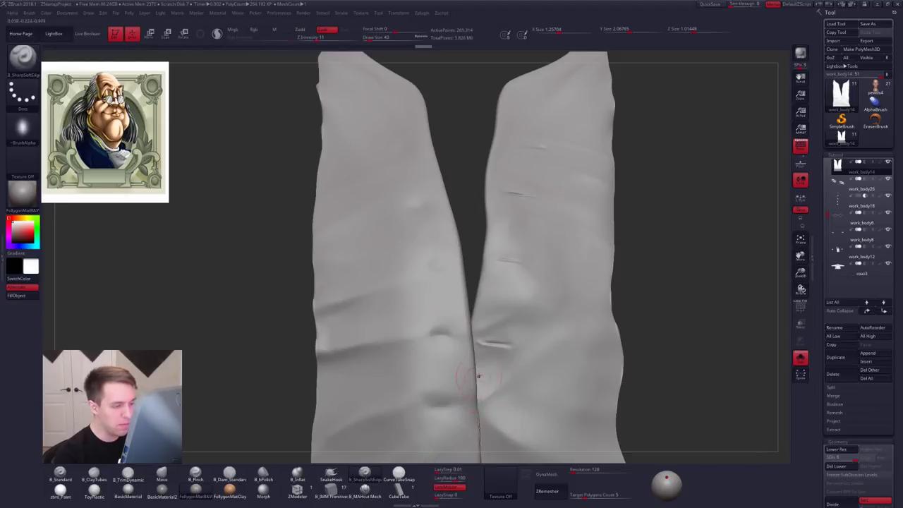
# Step: Inspect the mesh around the vest's lower buttonhole with PolyFrame shown, and set the draw size to 29
pyautogui.hotkey('shift', 'f')
pyautogui.moveTo(487, 356)
pyautogui.mouseDown(button='right')
pyautogui.moveTo(531, 360)
pyautogui.moveTo(482, 402)
pyautogui.mouseUp(button='right')
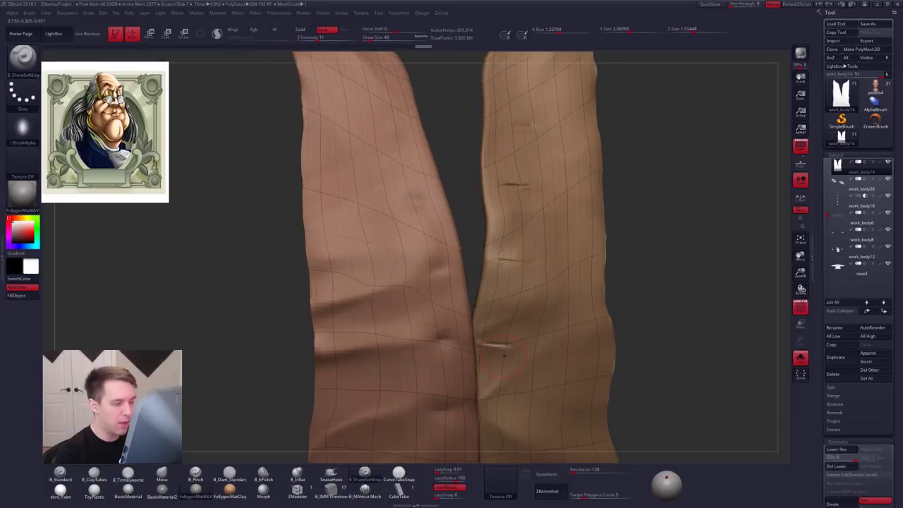
pyautogui.press('space')
pyautogui.click(507, 354)
pyautogui.moveTo(505, 361); pyautogui.dragTo(473, 396, button='right')
pyautogui.press('space')
pyautogui.click(496, 346)
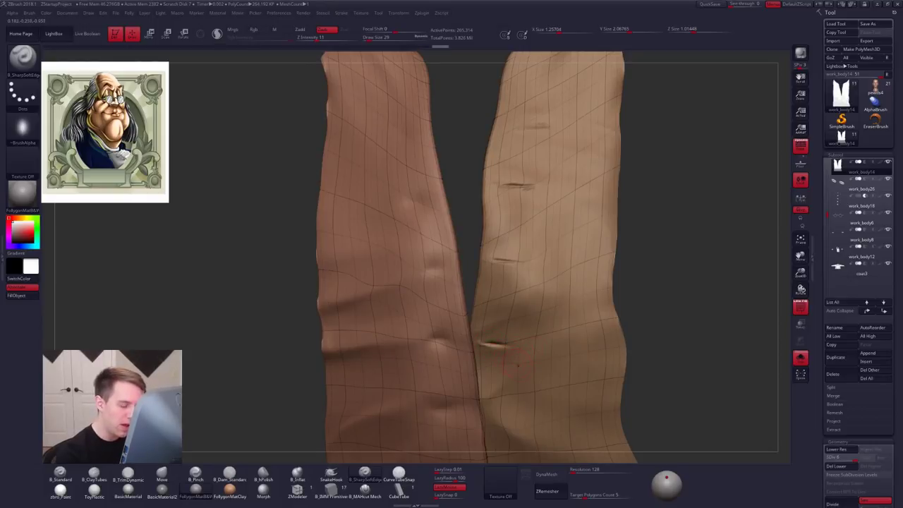
pyautogui.hotkey('shift', 's')
pyautogui.moveTo(540, 343); pyautogui.dragTo(525, 362, button='right')
pyautogui.hotkey('shift', 'f')
pyautogui.moveTo(569, 388); pyautogui.dragTo(513, 383, button='right')
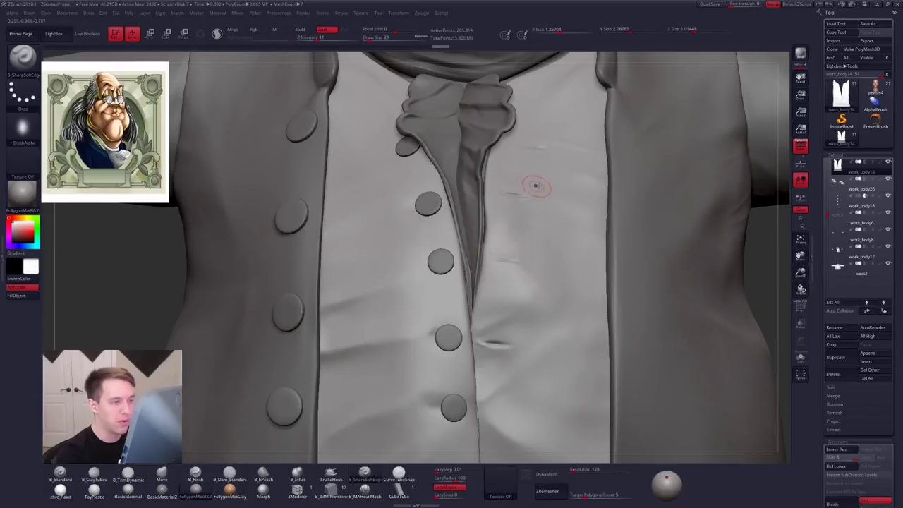
# Step: Sculpt the lower buttonhole's slit and sharpen both of its ends at draw size 25
pyautogui.press('space')
pyautogui.moveTo(479, 341); pyautogui.dragTo(495, 344)
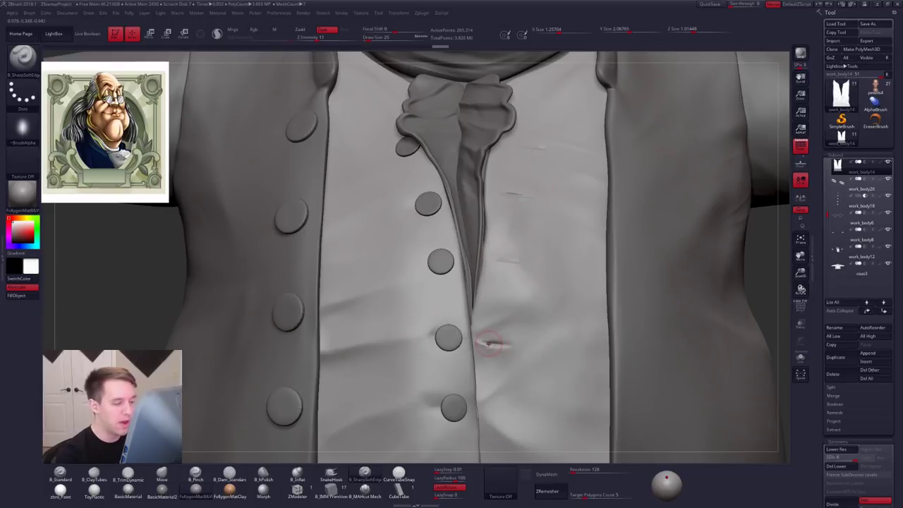
pyautogui.hotkey('alt', 's')
pyautogui.moveTo(534, 370); pyautogui.dragTo(541, 413, button='right')
pyautogui.moveTo(480, 341)
pyautogui.mouseDown()
pyautogui.moveTo(521, 347)
pyautogui.moveTo(475, 342)
pyautogui.mouseUp()
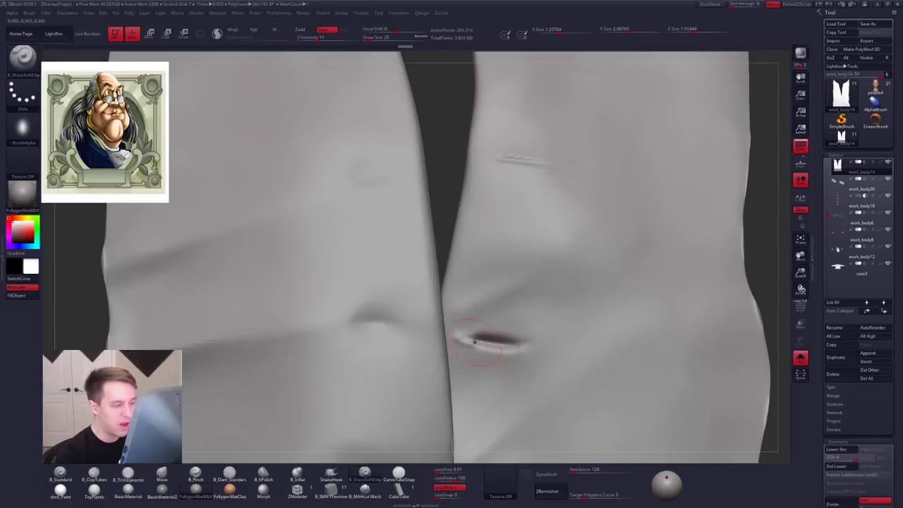
pyautogui.moveTo(533, 348); pyautogui.dragTo(549, 348)
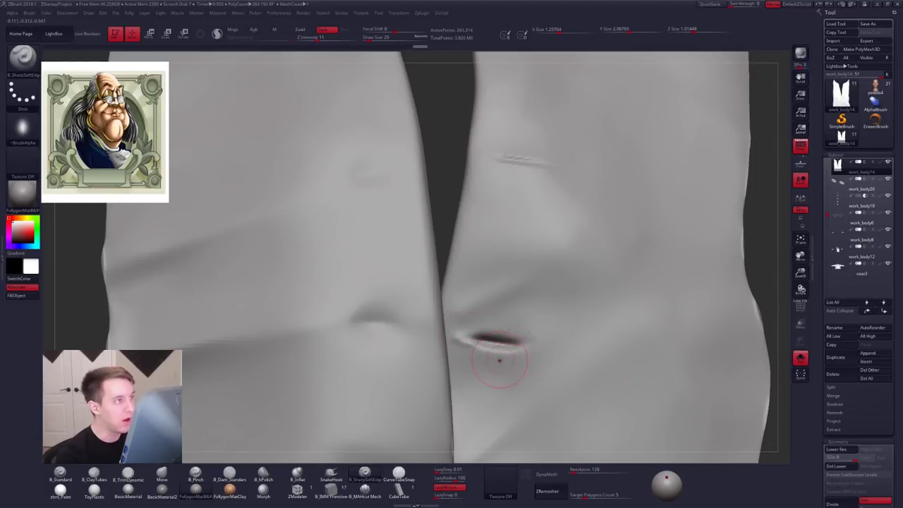
# Step: Subdivide the vest once more, lasso-mask the area just above the buttonhole slit, and switch to the Move brush
pyautogui.hotkey('ctrl', 'd')
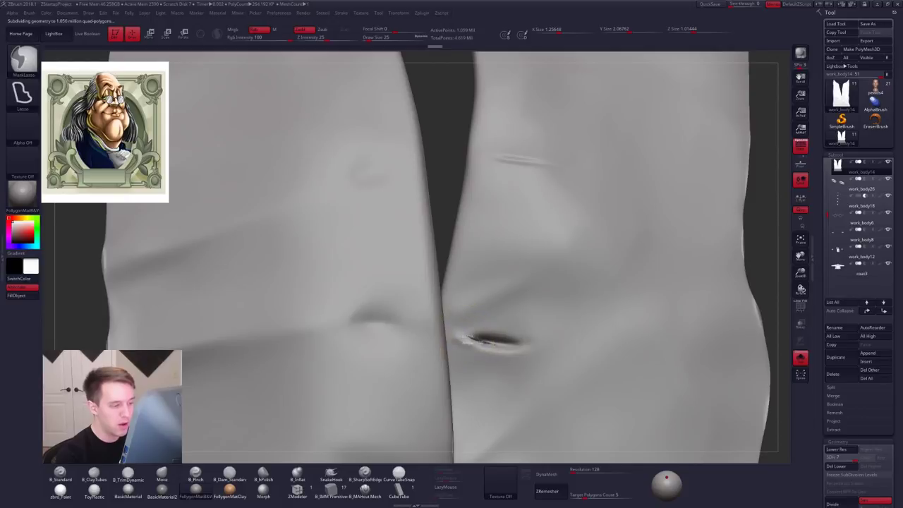
pyautogui.keyDown('ctrl'); pyautogui.moveTo(552, 344); pyautogui.dragTo(523, 272); pyautogui.keyUp('ctrl')
pyautogui.press('b')
pyautogui.press('m')
pyautogui.press('v')
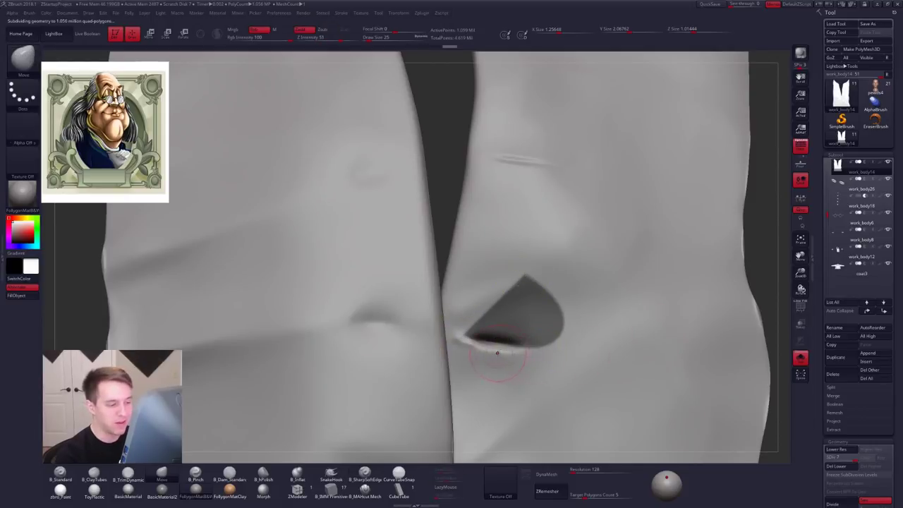
# Step: Blur the mask, set the Move brush's draw size to 43, and reshape the buttonhole's lower lip against the masked area
pyautogui.press('space')
pyautogui.press('ctrl')
pyautogui.keyDown('ctrl'); pyautogui.click(504, 356); pyautogui.keyUp('ctrl')
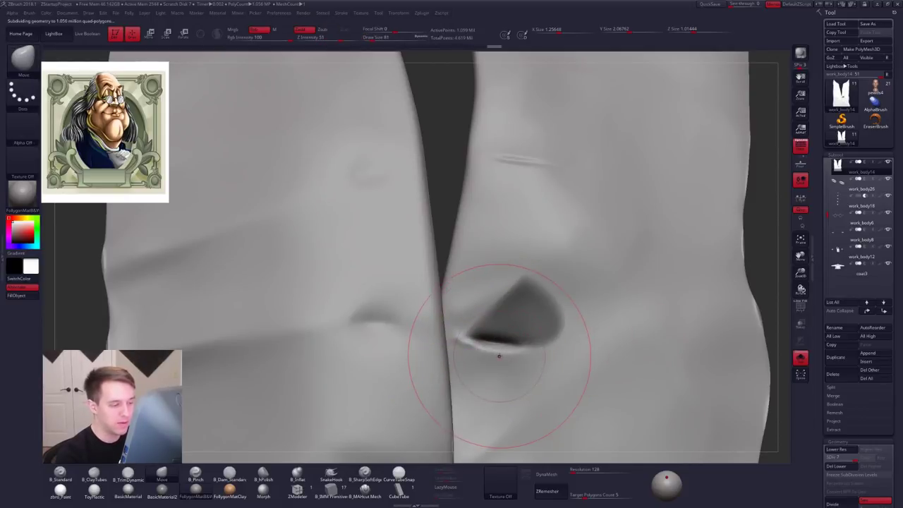
pyautogui.press('space')
pyautogui.moveTo(499, 357); pyautogui.dragTo(490, 356)
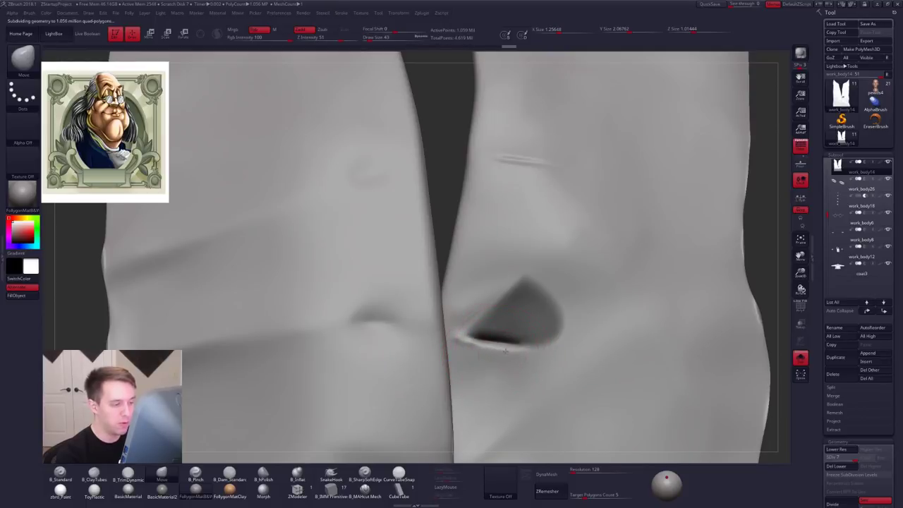
pyautogui.keyDown('ctrl'); pyautogui.click(750, 276); pyautogui.keyUp('ctrl')
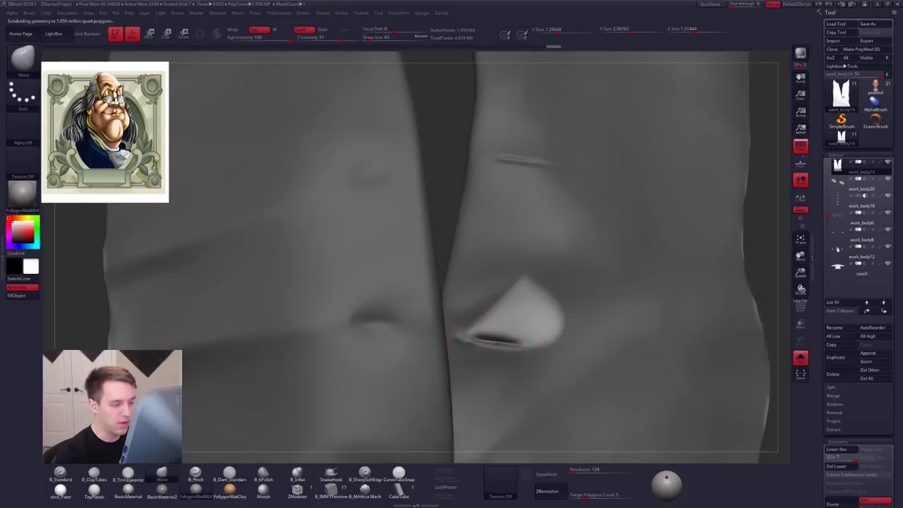
pyautogui.keyDown('ctrl'); pyautogui.click(762, 280); pyautogui.keyUp('ctrl')
pyautogui.moveTo(488, 353); pyautogui.dragTo(498, 360)
pyautogui.keyDown('ctrl'); pyautogui.moveTo(514, 365); pyautogui.dragTo(513, 371, button='right'); pyautogui.keyUp('ctrl')
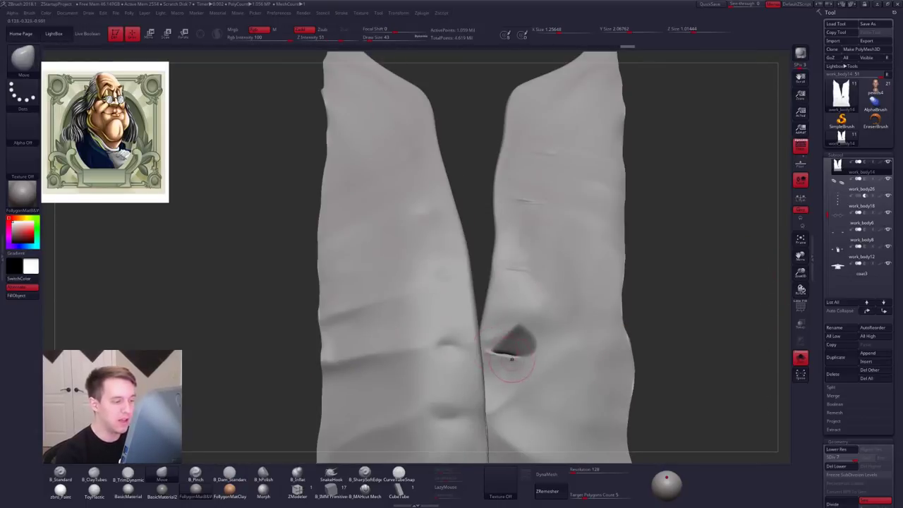
# Step: Clear the mask, set the draw size to 33, and smooth the buttonhole's lower lip outside Solo mode
pyautogui.press('space')
pyautogui.keyDown('ctrl'); pyautogui.moveTo(649, 302); pyautogui.dragTo(659, 314); pyautogui.keyUp('ctrl')
pyautogui.hotkey('alt', 's')
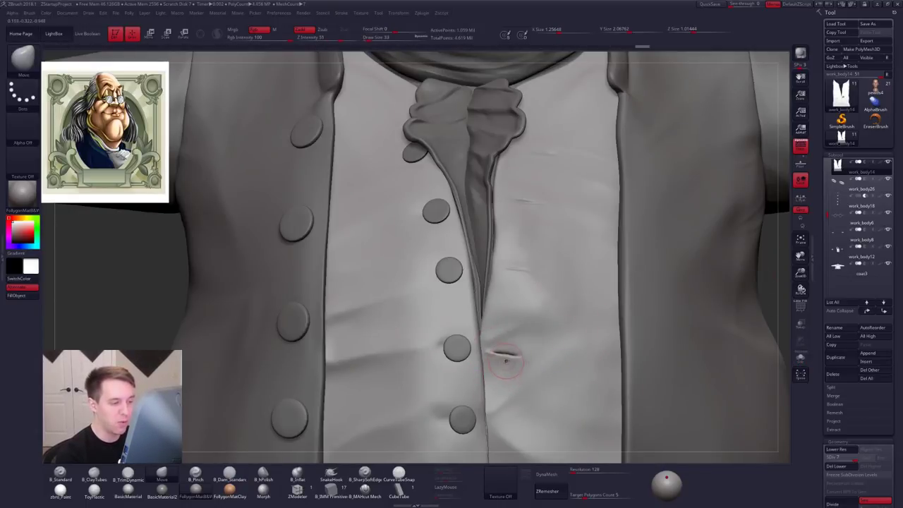
pyautogui.moveTo(504, 355)
pyautogui.keyDown('shift'); pyautogui.mouseDown()
pyautogui.moveTo(493, 380)
pyautogui.moveTo(515, 365)
pyautogui.mouseUp(); pyautogui.keyUp('shift')
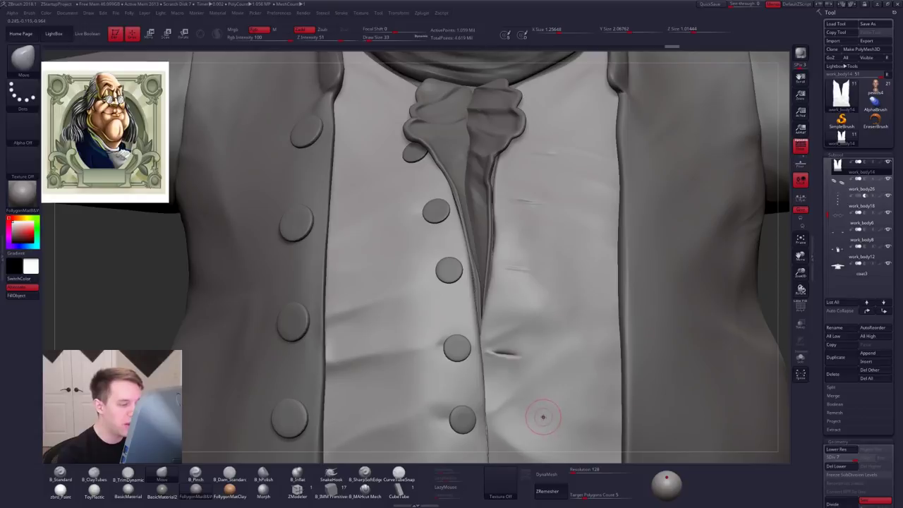
# Step: Select the coat subtool and isolate it in Solo mode
pyautogui.keyDown('ctrl'); pyautogui.moveTo(552, 404); pyautogui.dragTo(468, 281, button='right'); pyautogui.keyUp('ctrl')
pyautogui.keyDown('alt'); pyautogui.click(620, 345); pyautogui.keyUp('alt')
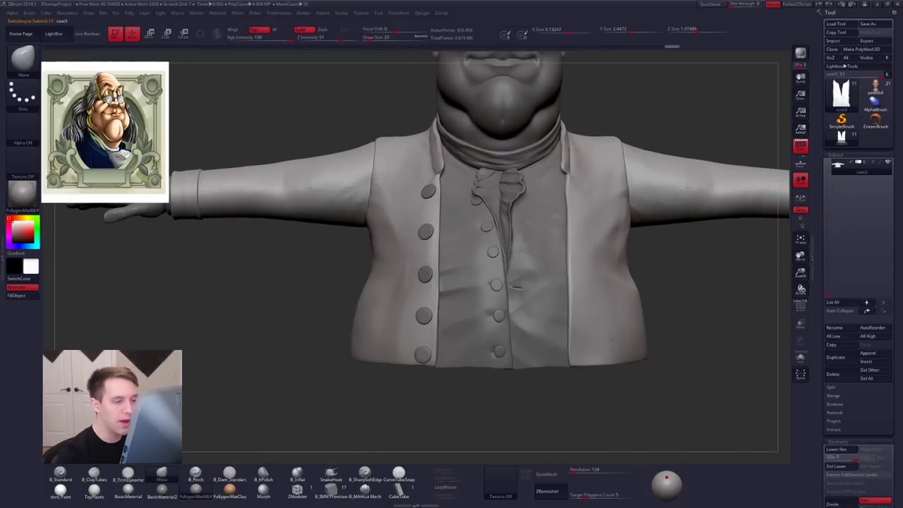
pyautogui.keyDown('ctrl'); pyautogui.moveTo(611, 339); pyautogui.dragTo(605, 371, button='right'); pyautogui.keyUp('ctrl')
pyautogui.keyDown('alt'); pyautogui.moveTo(621, 330); pyautogui.dragTo(587, 334, button='right'); pyautogui.keyUp('alt')
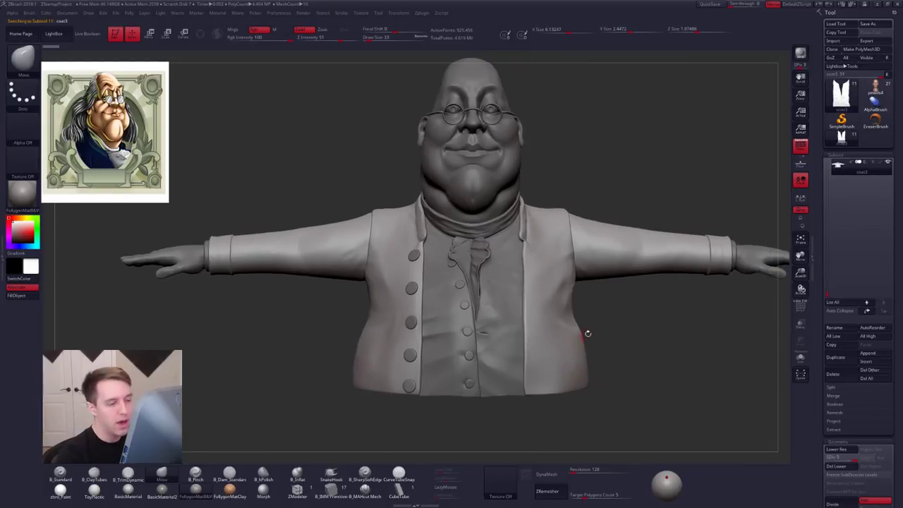
pyautogui.hotkey('alt', 's')
# Step: Set the Move brush's draw size to 215 on the isolated coat
pyautogui.press('space')
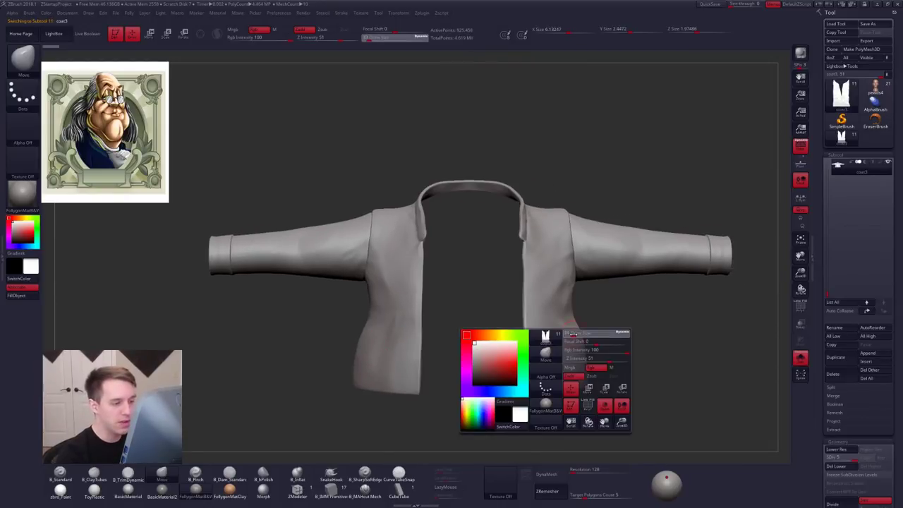
pyautogui.moveTo(577, 281)
pyautogui.keyDown('ctrl'); pyautogui.mouseDown()
pyautogui.moveTo(576, 321)
pyautogui.moveTo(600, 340)
pyautogui.mouseUp(); pyautogui.keyUp('ctrl')
pyautogui.keyDown('ctrl'); pyautogui.click(564, 352); pyautogui.keyUp('ctrl')
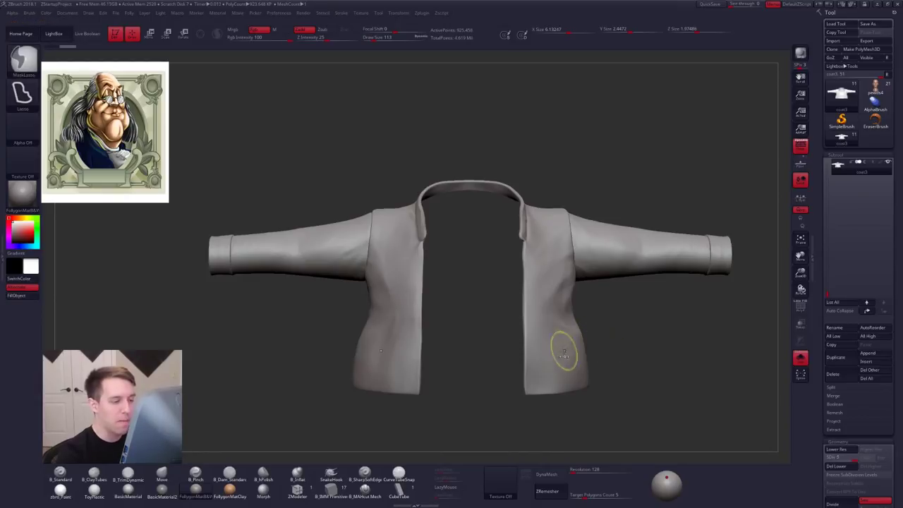
pyautogui.moveTo(566, 353)
pyautogui.mouseDown(button='right')
pyautogui.moveTo(533, 355)
pyautogui.moveTo(556, 344)
pyautogui.mouseUp(button='right')
pyautogui.press('space')
pyautogui.moveTo(581, 341); pyautogui.dragTo(598, 341)
pyautogui.keyDown('shift'); pyautogui.moveTo(564, 344); pyautogui.dragTo(592, 341, button='right'); pyautogui.keyUp('shift')
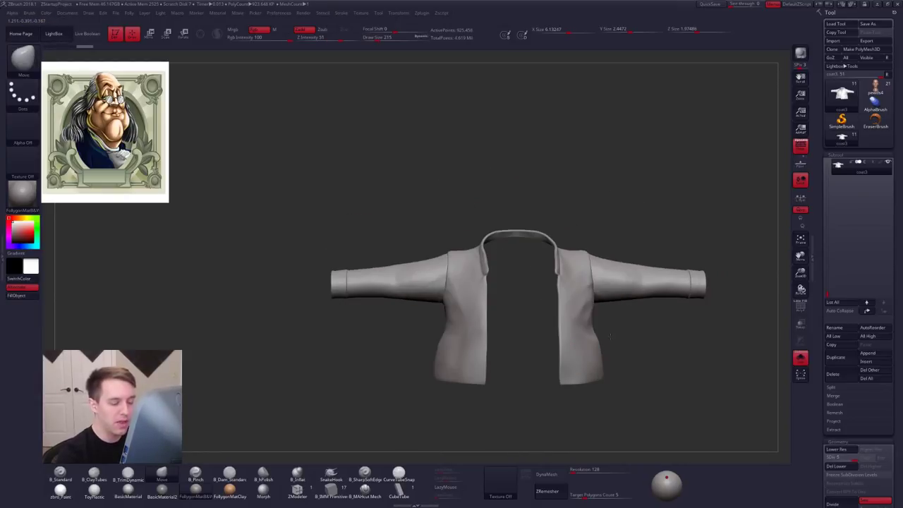
# Step: Set the Move brush's draw size to 279 and drop the coat to subdivision level 2 with the full character shown
pyautogui.press('space')
pyautogui.hotkey('shift', 'd')
pyautogui.hotkey('shift', 'd')
pyautogui.hotkey('shift', 'd')
pyautogui.hotkey('shift', 'd')
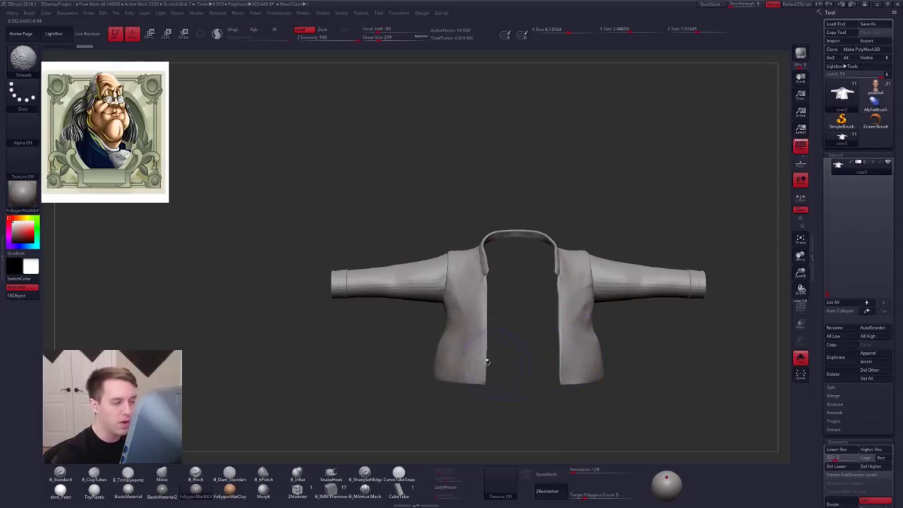
pyautogui.keyDown('alt'); pyautogui.moveTo(502, 367); pyautogui.dragTo(473, 362, button='right'); pyautogui.keyUp('alt')
pyautogui.hotkey('alt', 's')
pyautogui.press('d')
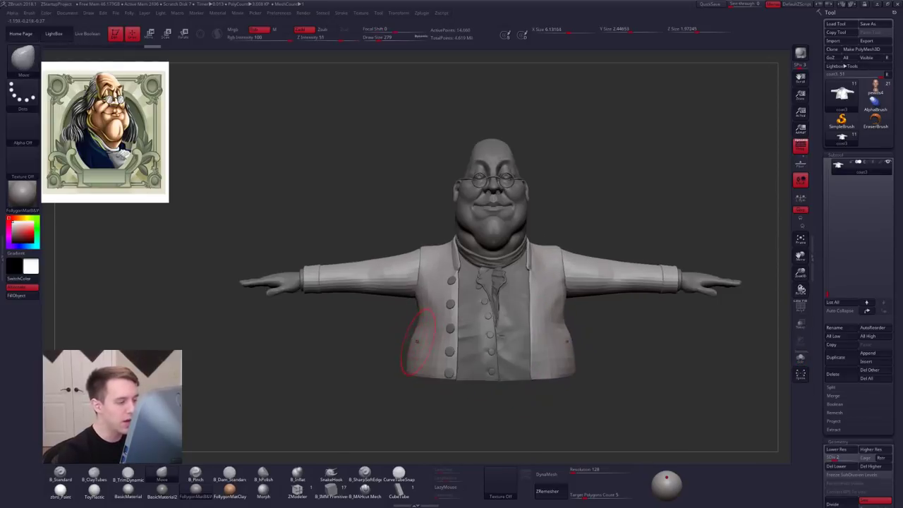
# Step: Set the draw size to 306 and reshape the coat's sides beneath the armpits from the front and back
pyautogui.press(']')
pyautogui.moveTo(409, 336)
pyautogui.mouseDown(button='right')
pyautogui.moveTo(529, 362)
pyautogui.moveTo(416, 349)
pyautogui.moveTo(426, 367)
pyautogui.mouseUp(button='right')
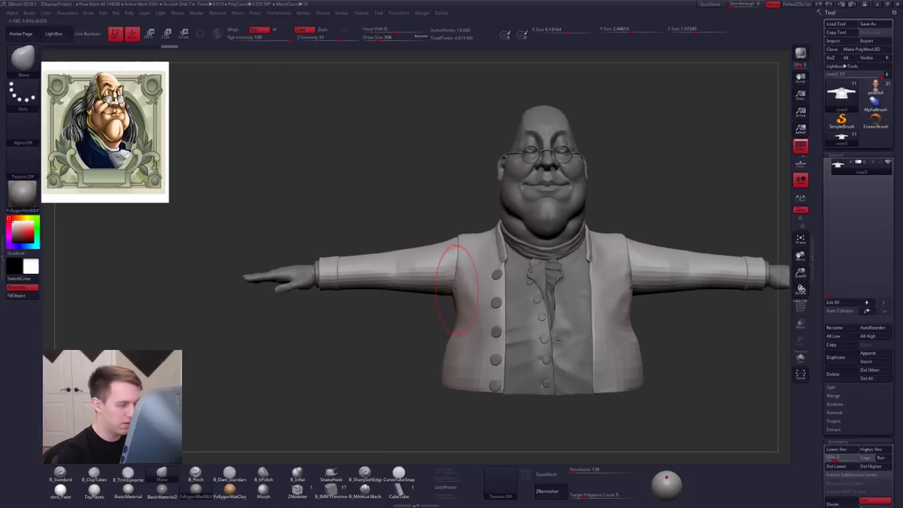
pyautogui.moveTo(452, 292); pyautogui.dragTo(460, 292)
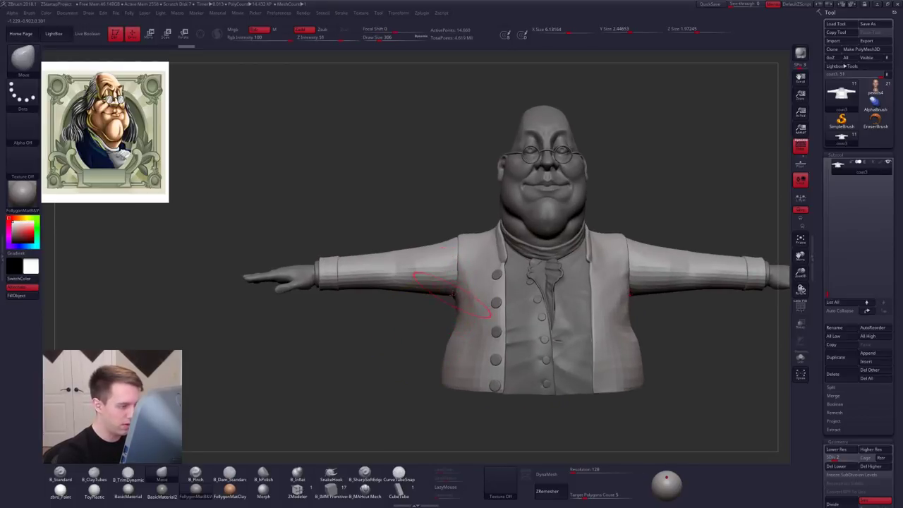
pyautogui.moveTo(452, 296); pyautogui.dragTo(511, 294, button='right')
pyautogui.moveTo(466, 296)
pyautogui.mouseDown()
pyautogui.moveTo(461, 278)
pyautogui.moveTo(465, 294)
pyautogui.mouseUp()
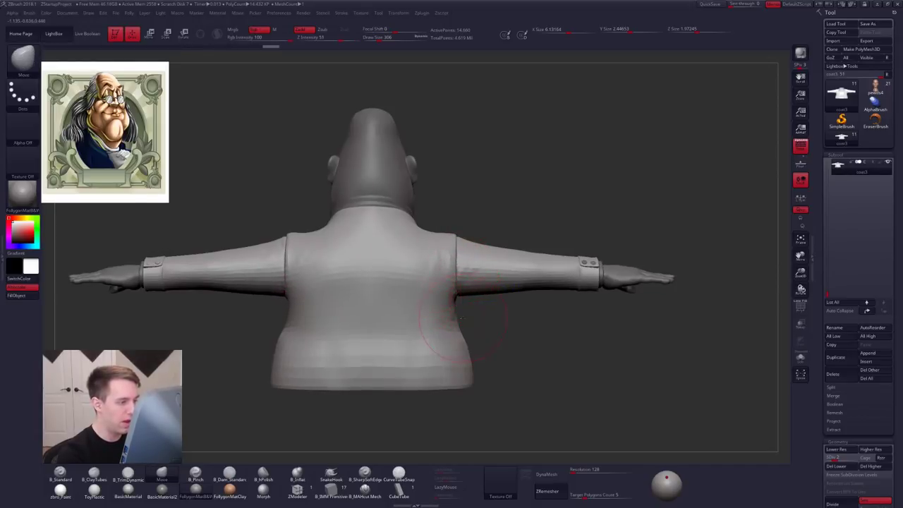
# Step: Isolate the coat in Solo mode with its polyframe displayed, seen from behind
pyautogui.moveTo(490, 317); pyautogui.dragTo(449, 335, button='right')
pyautogui.keyDown('ctrl'); pyautogui.keyDown('shift'); pyautogui.click(454, 337); pyautogui.keyUp('shift'); pyautogui.keyUp('ctrl')
pyautogui.keyDown('ctrl'); pyautogui.keyDown('shift'); pyautogui.click(467, 363); pyautogui.keyUp('shift'); pyautogui.keyUp('ctrl')
pyautogui.keyDown('ctrl'); pyautogui.keyDown('shift'); pyautogui.moveTo(498, 381); pyautogui.dragTo(515, 385); pyautogui.keyUp('shift'); pyautogui.keyUp('ctrl')
pyautogui.hotkey('shift', 'f')
pyautogui.keyDown('ctrl'); pyautogui.keyDown('shift'); pyautogui.click(534, 353); pyautogui.keyUp('shift'); pyautogui.keyUp('ctrl')
pyautogui.hotkey('alt', 's')
pyautogui.keyDown('alt'); pyautogui.moveTo(534, 355); pyautogui.dragTo(542, 432, button='right'); pyautogui.keyUp('alt')
pyautogui.keyDown('ctrl'); pyautogui.moveTo(460, 285); pyautogui.dragTo(484, 271, button='right'); pyautogui.keyUp('ctrl')
# Step: Try to divide the coat into polygroups with Auto Groups
pyautogui.press('space')
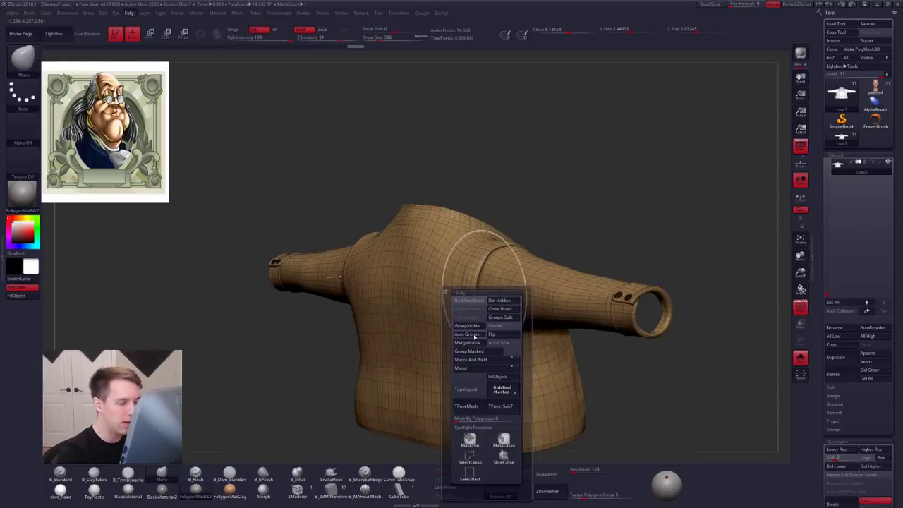
pyautogui.click(474, 336)
pyautogui.hotkey('ctrl', 'z')
# Step: Mask the coat's torso with a topological Transpose mask and invert it so only the sleeves are masked
pyautogui.moveTo(468, 333); pyautogui.dragTo(502, 325, button='right')
pyautogui.press('w')
pyautogui.keyDown('ctrl'); pyautogui.moveTo(471, 300); pyautogui.dragTo(489, 300); pyautogui.keyUp('ctrl')
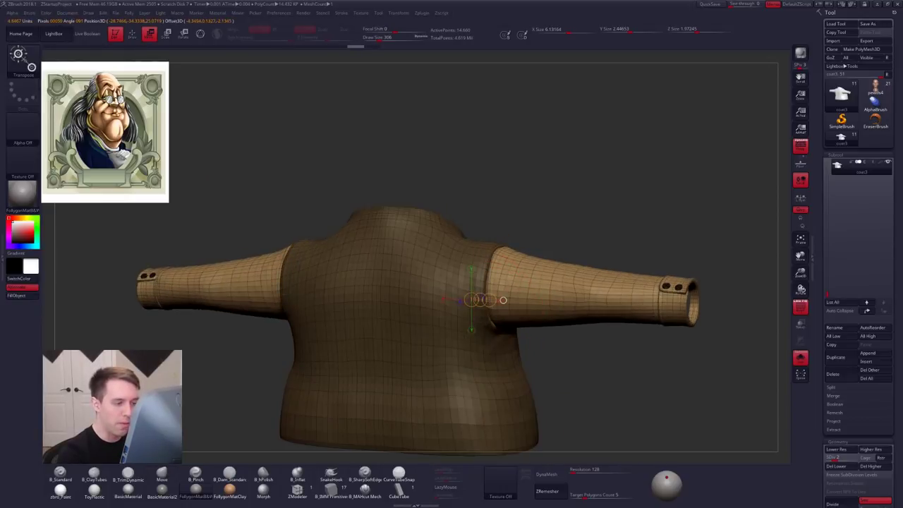
pyautogui.press('q')
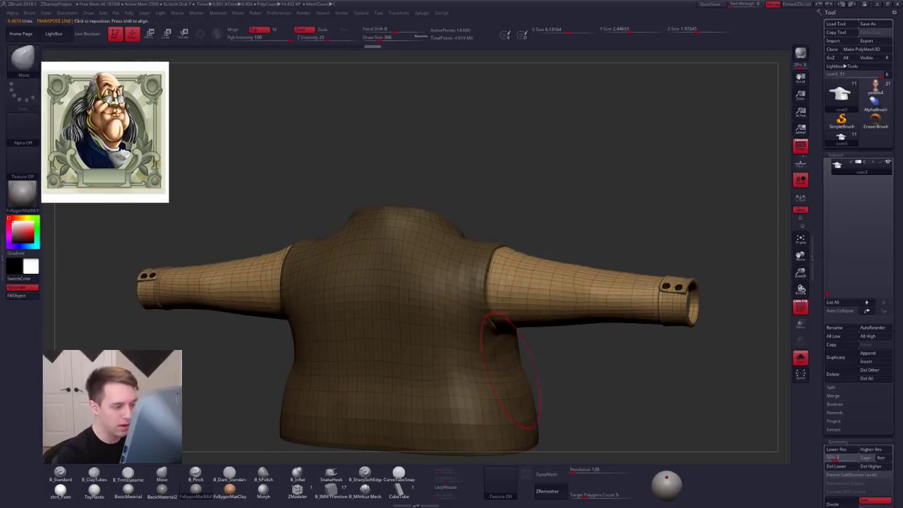
pyautogui.keyDown('ctrl'); pyautogui.click(546, 368); pyautogui.keyUp('ctrl')
# Step: Reshape the unmasked sides of the coat below the sleeves and turn off the polyframe display
pyautogui.moveTo(546, 367)
pyautogui.mouseDown()
pyautogui.moveTo(488, 361)
pyautogui.moveTo(521, 348)
pyautogui.moveTo(514, 358)
pyautogui.mouseUp()
pyautogui.press('2')
pyautogui.moveTo(594, 356); pyautogui.dragTo(541, 356, button='right')
pyautogui.moveTo(542, 356)
pyautogui.mouseDown()
pyautogui.moveTo(522, 353)
pyautogui.moveTo(535, 393)
pyautogui.mouseUp()
pyautogui.moveTo(565, 395)
pyautogui.mouseDown(button='right')
pyautogui.moveTo(517, 398)
pyautogui.moveTo(479, 374)
pyautogui.mouseUp(button='right')
pyautogui.hotkey('shift', 'f')
pyautogui.moveTo(485, 341); pyautogui.dragTo(480, 340)
# Step: Build up the coat's sides below the armpits with the ClayTubes brush at Z intensity 20, outside Solo mode
pyautogui.moveTo(509, 392)
pyautogui.keyDown('ctrl'); pyautogui.mouseDown(button='right')
pyautogui.moveTo(528, 363)
pyautogui.moveTo(410, 333)
pyautogui.moveTo(403, 315)
pyautogui.moveTo(425, 314)
pyautogui.mouseUp(button='right'); pyautogui.keyUp('ctrl')
pyautogui.hotkey('shift', 's')
pyautogui.press('2')
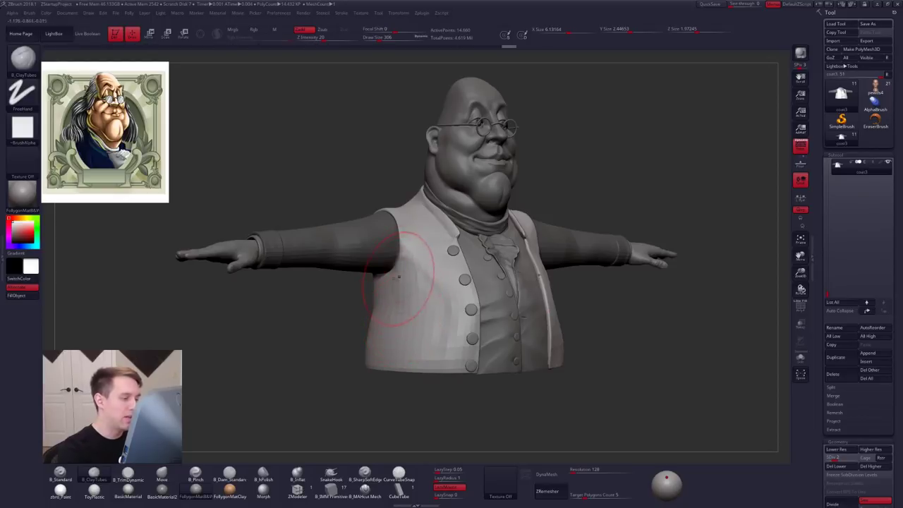
pyautogui.moveTo(247, 328); pyautogui.dragTo(417, 321)
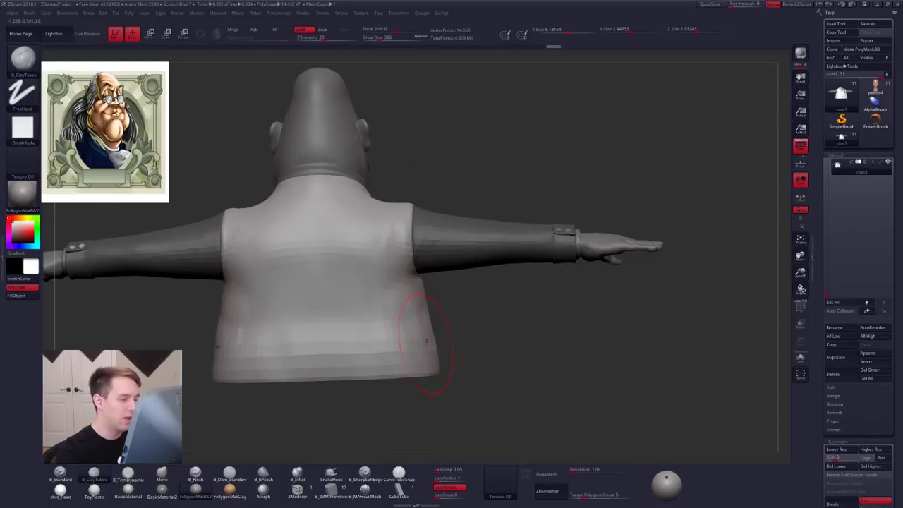
pyautogui.moveTo(466, 343); pyautogui.dragTo(628, 346)
# Step: Raise the coat to subdivision level 3 and set the draw size to 381
pyautogui.press('d')
pyautogui.moveTo(632, 406)
pyautogui.keyDown('alt'); pyautogui.mouseDown()
pyautogui.moveTo(639, 367)
pyautogui.moveTo(578, 350)
pyautogui.moveTo(597, 350)
pyautogui.moveTo(515, 387)
pyautogui.mouseUp(); pyautogui.keyUp('alt')
pyautogui.press('space')
pyautogui.moveTo(561, 341); pyautogui.dragTo(567, 341)
pyautogui.hotkey('ctrl', 'z')
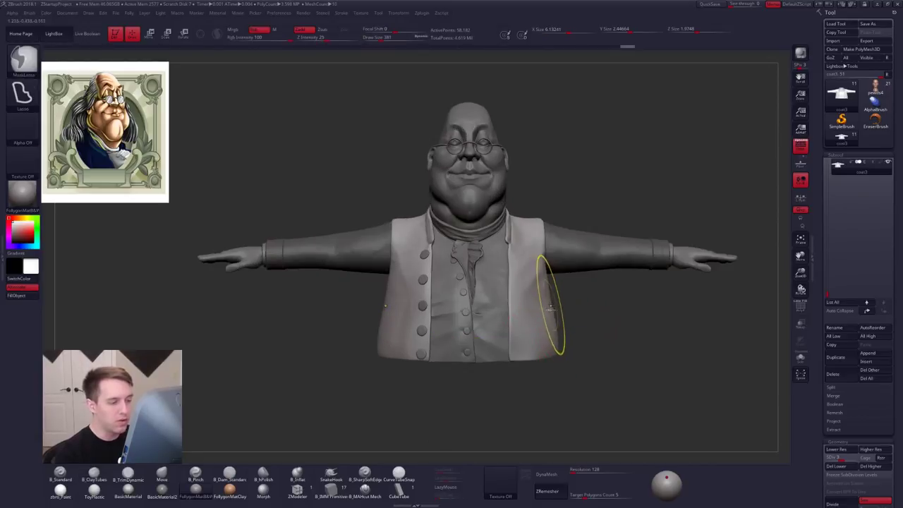
# Step: Select the Move brush, drop the coat to subdivision level 1, and set the draw size to 430
pyautogui.press('b')
pyautogui.press('m')
pyautogui.press('v')
pyautogui.hotkey('shift', 'd')
pyautogui.hotkey('shift', 'd')
pyautogui.press('space')
pyautogui.moveTo(549, 308); pyautogui.dragTo(549, 308)
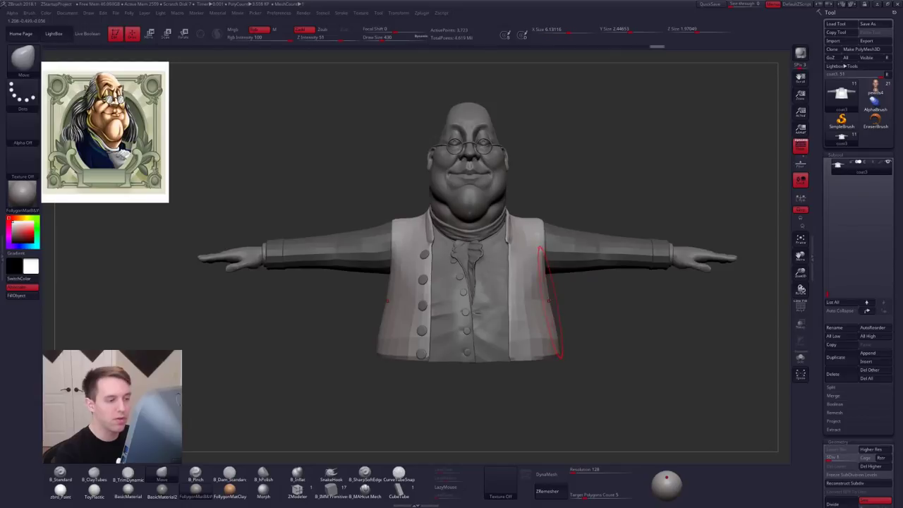
# Step: Nudge the coat's side silhouette inward with the Move brush and set the draw size to 447
pyautogui.moveTo(547, 225)
pyautogui.keyDown('ctrl'); pyautogui.mouseDown()
pyautogui.moveTo(720, 379)
pyautogui.moveTo(741, 346)
pyautogui.mouseUp(); pyautogui.keyUp('ctrl')
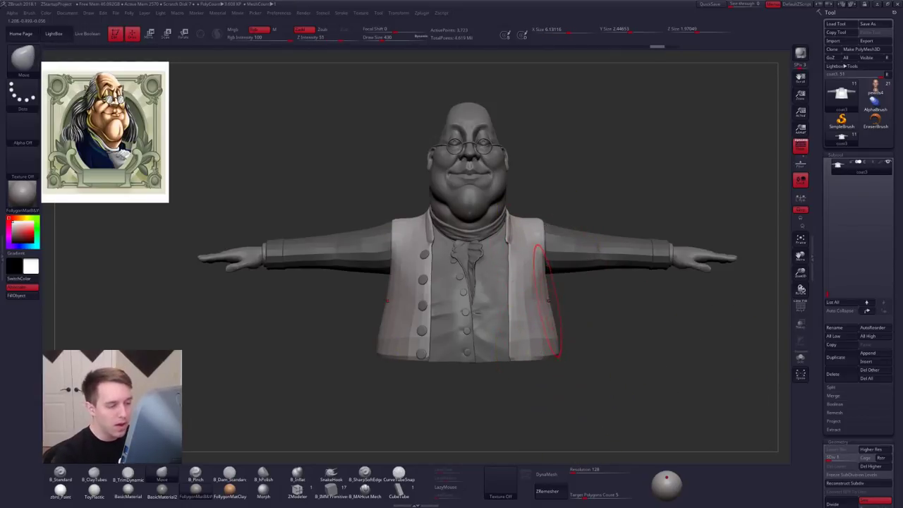
pyautogui.moveTo(549, 302)
pyautogui.mouseDown()
pyautogui.moveTo(561, 298)
pyautogui.moveTo(544, 309)
pyautogui.mouseUp()
pyautogui.hotkey('ctrl', 'z')
pyautogui.press('space')
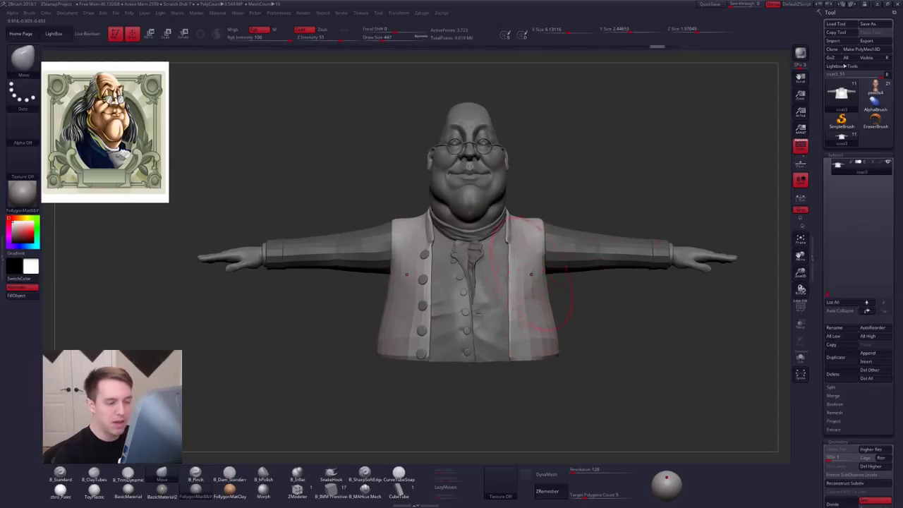
# Step: Step back through the undo history to compare the coat's earlier silhouette, and return to the latest shape
pyautogui.hotkey('ctrl', 'z')
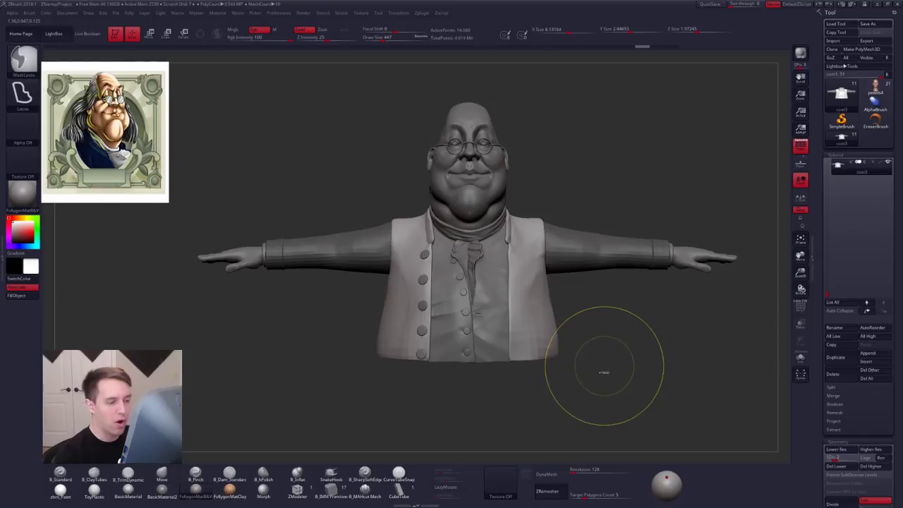
pyautogui.hotkey('ctrl', 'z')
pyautogui.hotkey('ctrl', 'z')
pyautogui.hotkey('ctrl', 'z')
pyautogui.hotkey('ctrl', 'z')
pyautogui.hotkey('ctrl', 'z')
pyautogui.hotkey('ctrl', 'z')
pyautogui.hotkey('ctrl', 'z')
pyautogui.hotkey('ctrl', 'z')
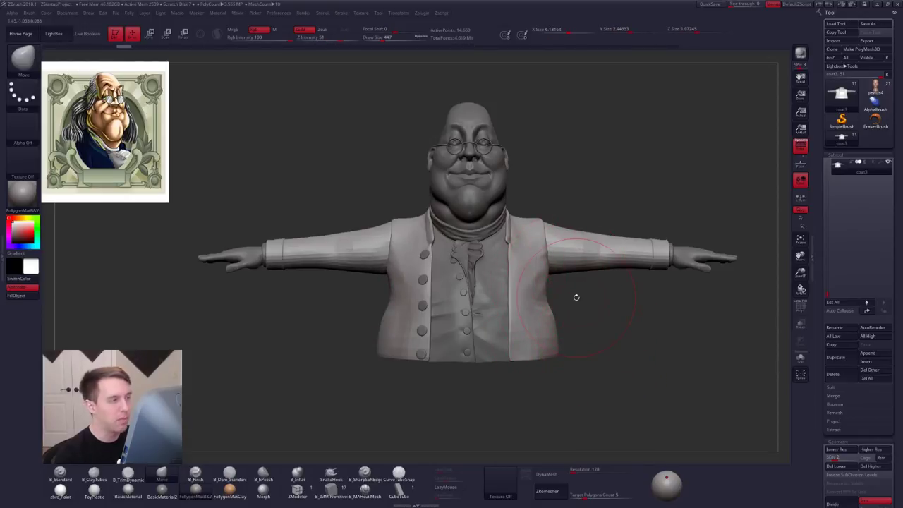
pyautogui.click(673, 48)
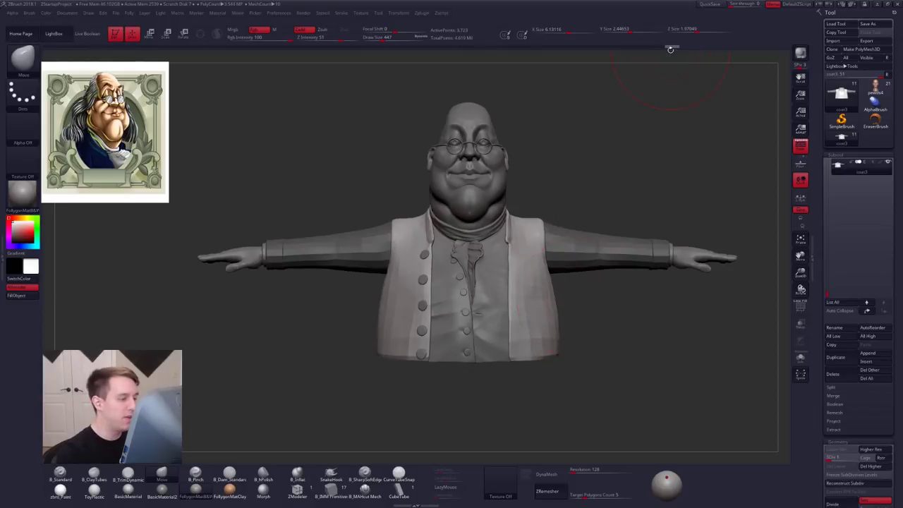
pyautogui.hotkey('ctrl', 'z')
pyautogui.hotkey('ctrl', 'z')
pyautogui.hotkey('ctrl', 'z')
pyautogui.hotkey('ctrl', 'z')
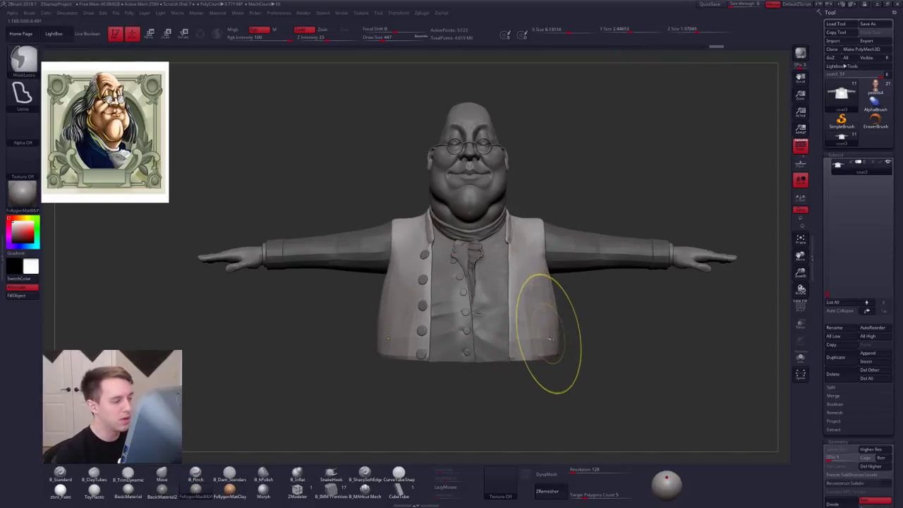
# Step: Raise the coat to subdivision level 5, clear the sleeve mask, and set the draw size to 215
pyautogui.press('d')
pyautogui.press('d')
pyautogui.press('d')
pyautogui.press('d')
pyautogui.moveTo(520, 321); pyautogui.dragTo(538, 337, button='right')
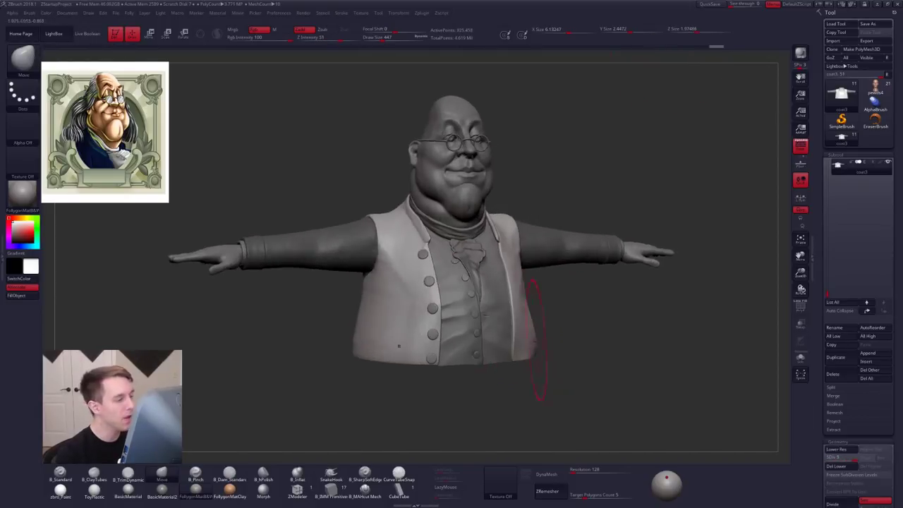
pyautogui.moveTo(475, 387)
pyautogui.keyDown('ctrl'); pyautogui.mouseDown()
pyautogui.moveTo(457, 374)
pyautogui.moveTo(534, 381)
pyautogui.mouseUp(); pyautogui.keyUp('ctrl')
pyautogui.press('space')
pyautogui.moveTo(475, 304); pyautogui.dragTo(458, 304)
# Step: Examine the coat's torso, shoulders and sleeve cuff on the character from several angles
pyautogui.moveTo(487, 278); pyautogui.dragTo(540, 289, button='right')
pyautogui.keyDown('alt'); pyautogui.moveTo(475, 292); pyautogui.dragTo(482, 345, button='right'); pyautogui.keyUp('alt')
pyautogui.moveTo(532, 377); pyautogui.dragTo(518, 373)
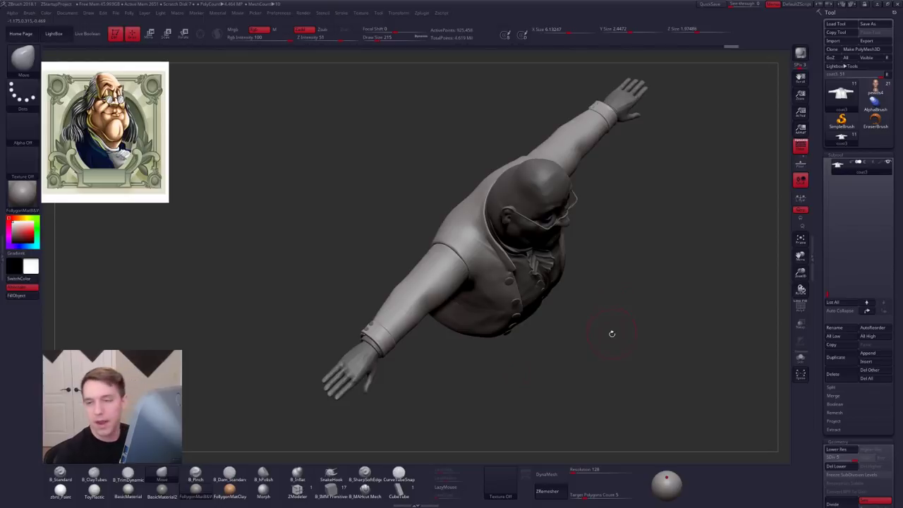
pyautogui.moveTo(611, 334)
pyautogui.mouseDown()
pyautogui.moveTo(637, 305)
pyautogui.moveTo(619, 329)
pyautogui.mouseUp()
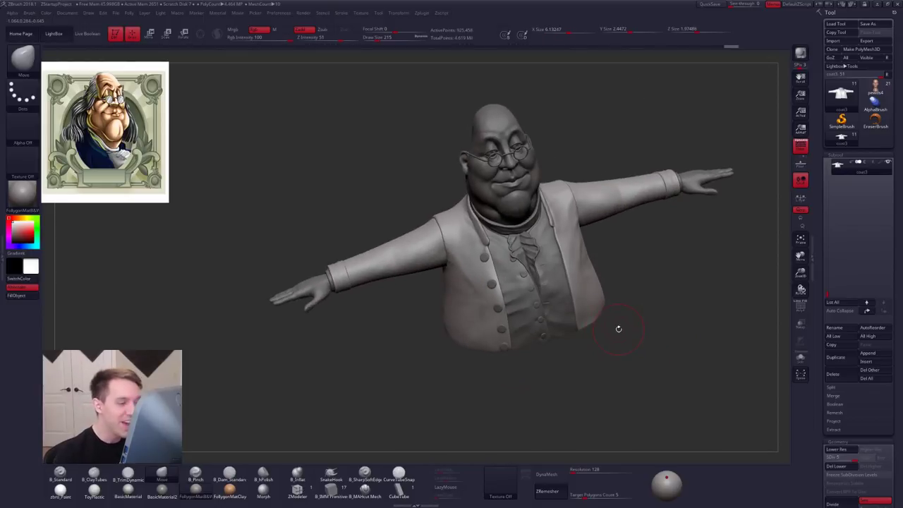
pyautogui.moveTo(559, 340); pyautogui.dragTo(562, 314, button='right')
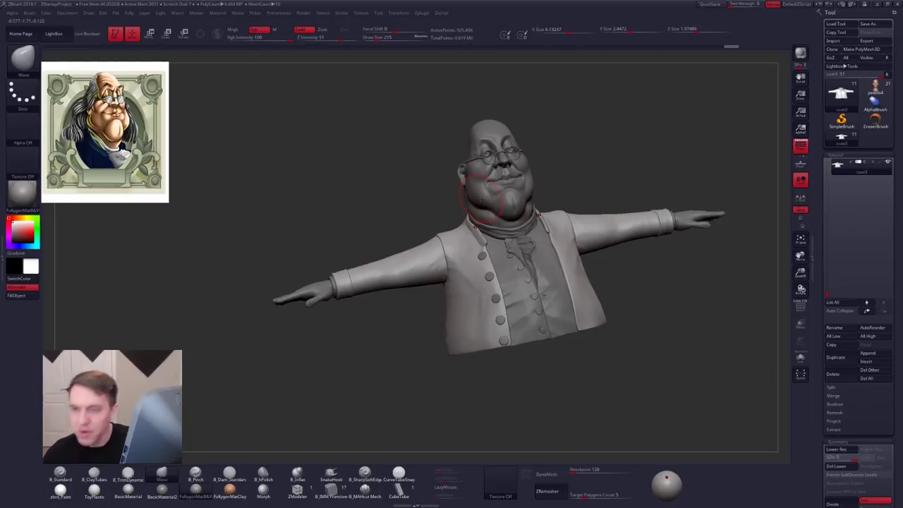
pyautogui.moveTo(423, 303); pyautogui.dragTo(480, 307)
pyautogui.keyDown('alt'); pyautogui.click(412, 266); pyautogui.keyUp('alt')
pyautogui.moveTo(416, 300); pyautogui.dragTo(480, 272, button='right')
pyautogui.moveTo(389, 284)
pyautogui.keyDown('alt'); pyautogui.mouseDown(button='right')
pyautogui.moveTo(471, 271)
pyautogui.moveTo(427, 289)
pyautogui.moveTo(471, 266)
pyautogui.moveTo(446, 275)
pyautogui.moveTo(448, 288)
pyautogui.moveTo(458, 271)
pyautogui.mouseUp(button='right'); pyautogui.keyUp('alt')
pyautogui.keyDown('alt'); pyautogui.click(438, 273); pyautogui.keyUp('alt')
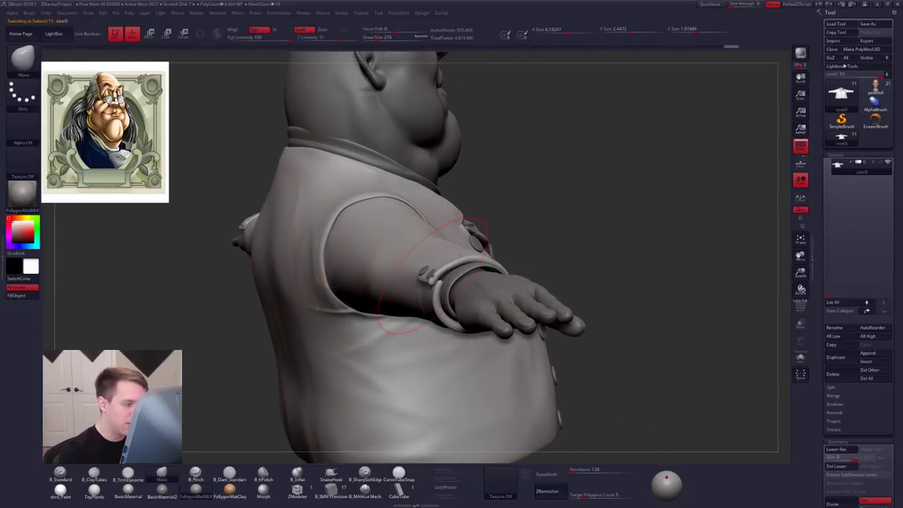
pyautogui.press('w')
pyautogui.moveTo(430, 272); pyautogui.dragTo(443, 346)
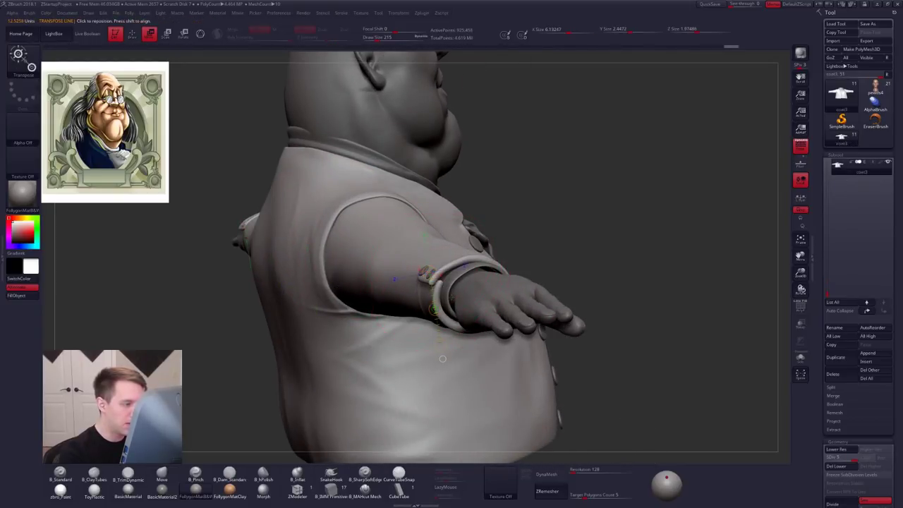
pyautogui.moveTo(463, 357); pyautogui.dragTo(445, 360, button='right')
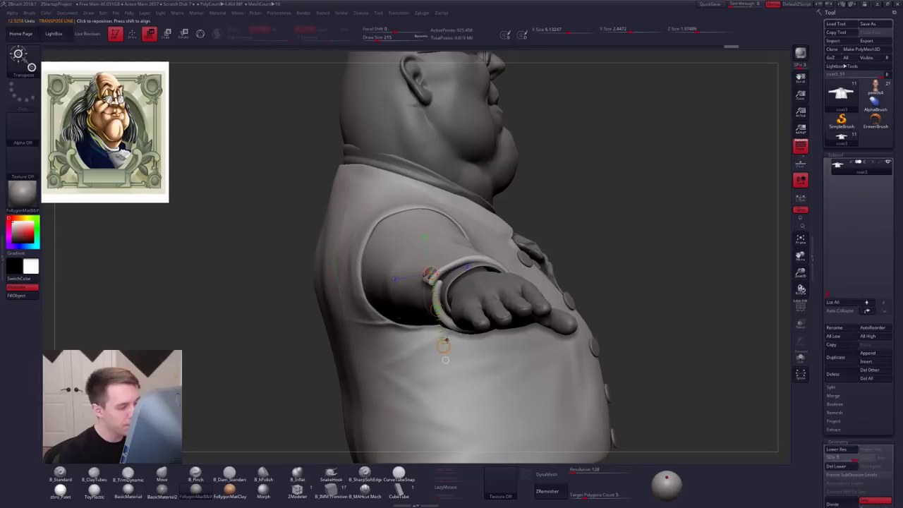
pyautogui.moveTo(446, 360); pyautogui.dragTo(472, 355)
pyautogui.moveTo(549, 342); pyautogui.dragTo(550, 342)
pyautogui.moveTo(549, 342); pyautogui.dragTo(529, 339, button='right')
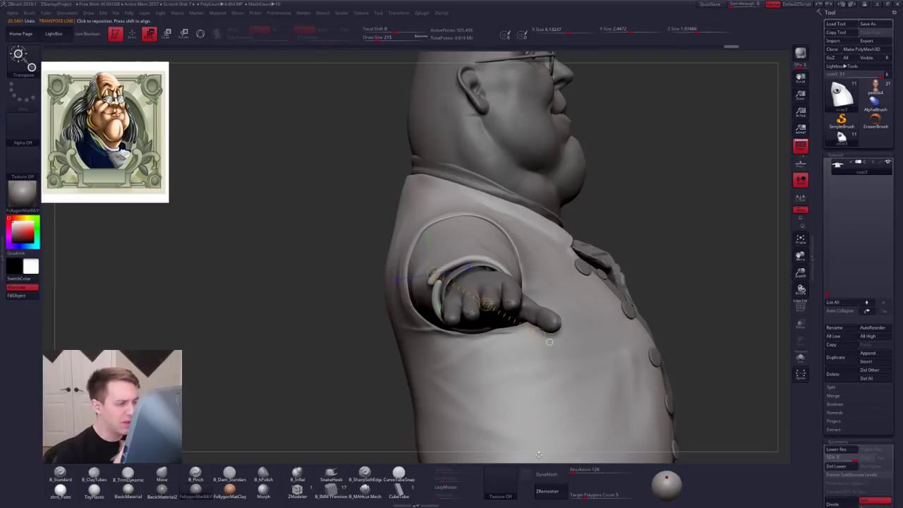
pyautogui.press('q')
# Step: Select the hand subtool, isolate it in Solo mode, and set the Move brush's draw size to 81
pyautogui.press('space')
pyautogui.moveTo(455, 267); pyautogui.dragTo(449, 266)
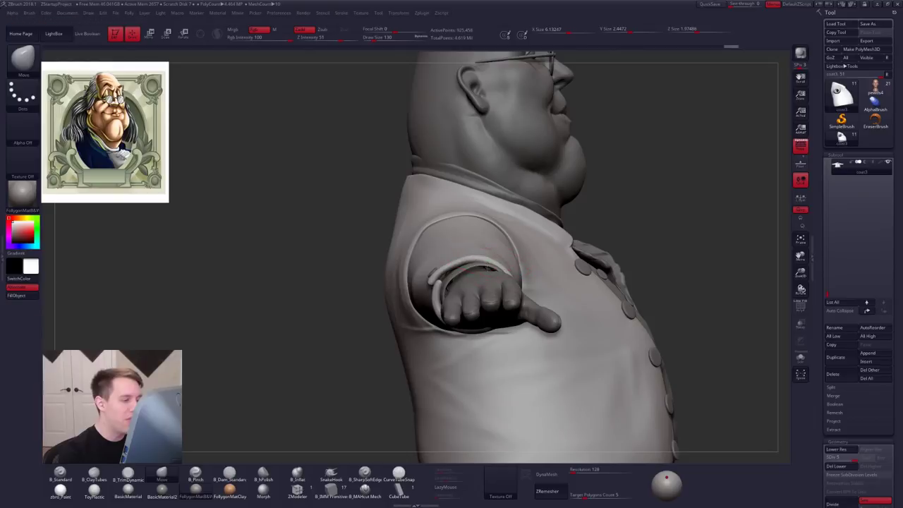
pyautogui.moveTo(493, 260); pyautogui.dragTo(419, 283, button='right')
pyautogui.keyDown('alt'); pyautogui.click(456, 305); pyautogui.keyUp('alt')
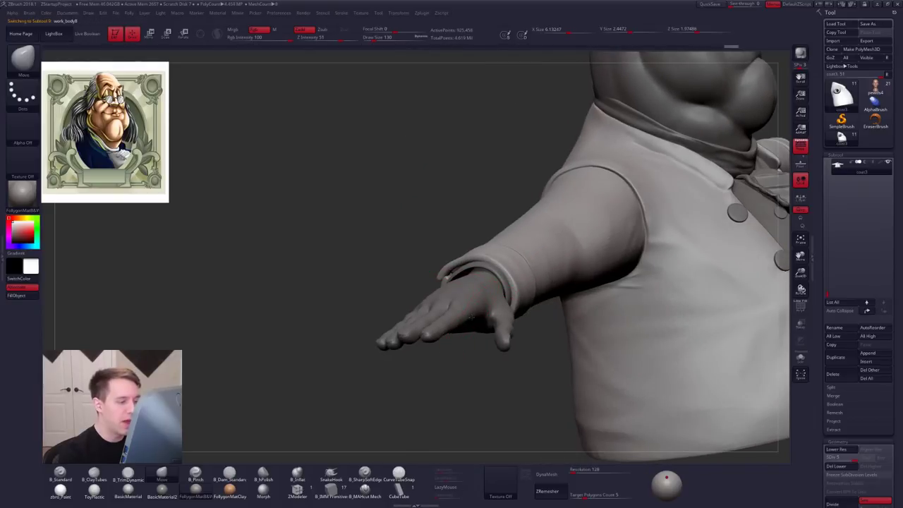
pyautogui.hotkey('alt', 's')
pyautogui.moveTo(459, 314)
pyautogui.mouseDown(button='right')
pyautogui.moveTo(484, 376)
pyautogui.moveTo(490, 323)
pyautogui.mouseUp(button='right')
pyautogui.press('space')
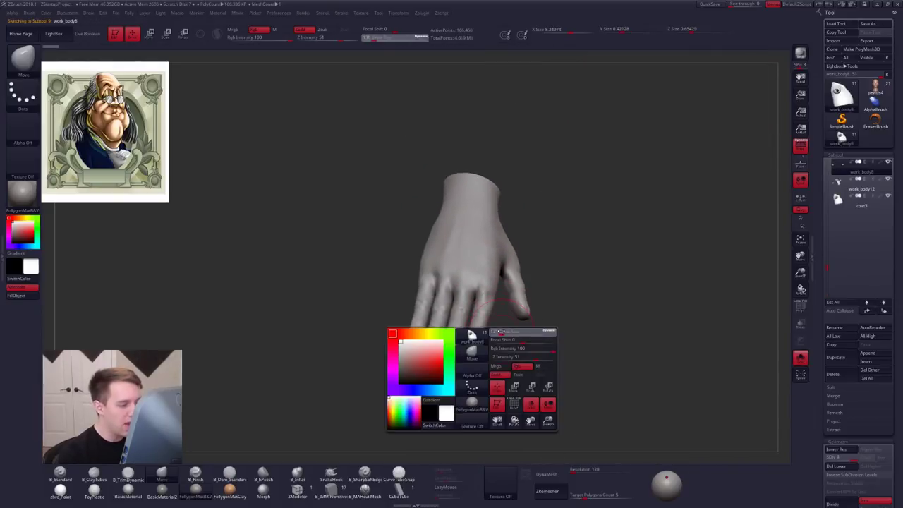
pyautogui.moveTo(503, 343); pyautogui.dragTo(500, 343)
# Step: Examine the hand's pose alongside the full character outside Solo mode and return to the isolated hand
pyautogui.moveTo(494, 346)
pyautogui.mouseDown(button='right')
pyautogui.moveTo(419, 343)
pyautogui.moveTo(487, 336)
pyautogui.moveTo(504, 305)
pyautogui.moveTo(551, 346)
pyautogui.moveTo(514, 378)
pyautogui.mouseUp(button='right')
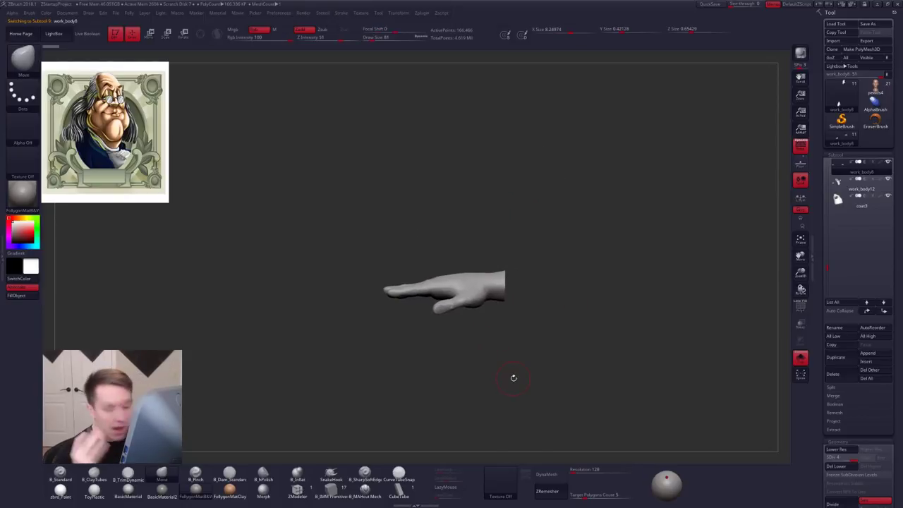
pyautogui.hotkey('alt', 's')
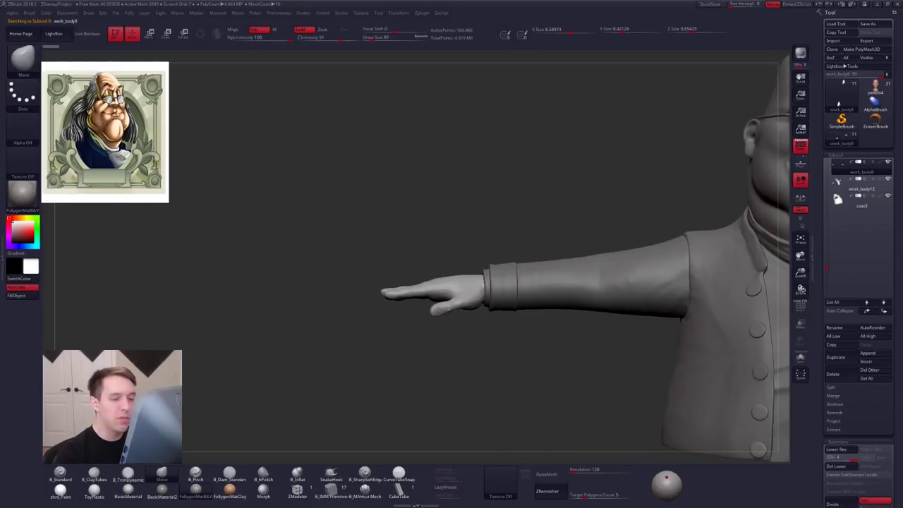
pyautogui.keyDown('ctrl'); pyautogui.moveTo(632, 353); pyautogui.dragTo(630, 395, button='right'); pyautogui.keyUp('ctrl')
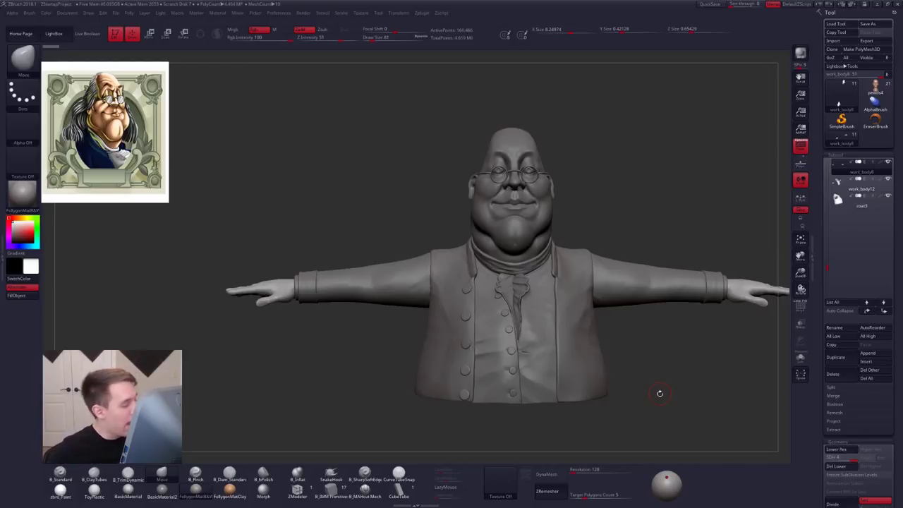
pyautogui.hotkey('alt', 's')
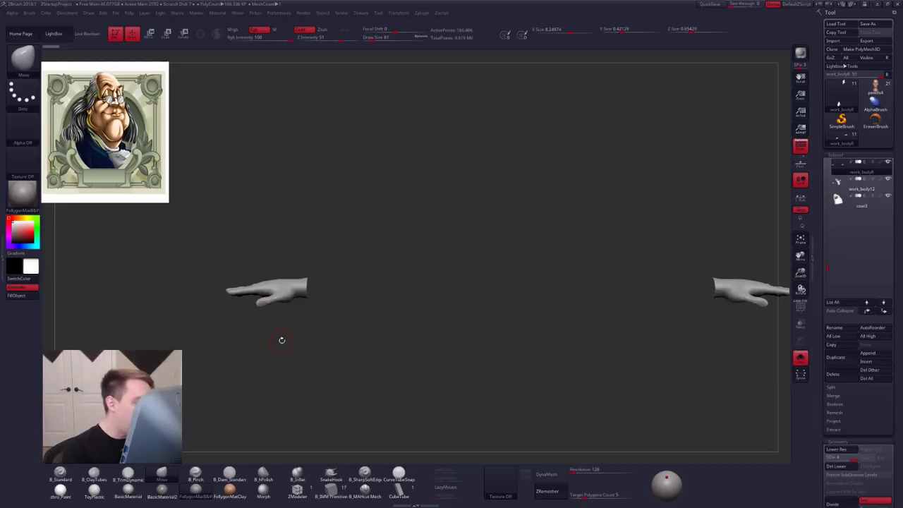
pyautogui.keyDown('alt'); pyautogui.moveTo(289, 303); pyautogui.dragTo(458, 345); pyautogui.keyUp('alt')
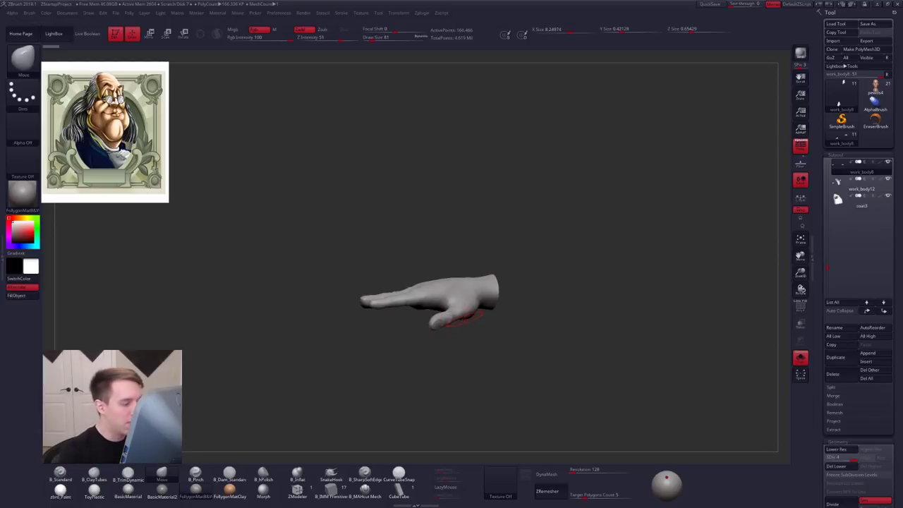
pyautogui.keyDown('ctrl'); pyautogui.moveTo(479, 299); pyautogui.dragTo(463, 322, button='right'); pyautogui.keyUp('ctrl')
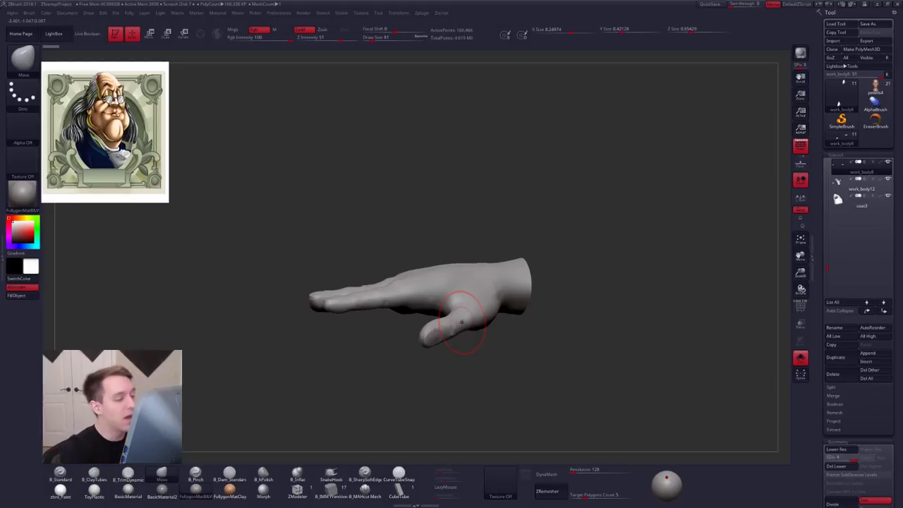
# Step: Examine the hand's side profile and lay a transpose line along the underside of the fingers to judge their angle
pyautogui.moveTo(477, 236); pyautogui.dragTo(478, 273, button='right')
pyautogui.press('space')
pyautogui.moveTo(478, 276); pyautogui.dragTo(489, 277)
pyautogui.moveTo(491, 289); pyautogui.dragTo(481, 268, button='right')
pyautogui.keyDown('alt'); pyautogui.moveTo(481, 268); pyautogui.dragTo(529, 283, button='right'); pyautogui.keyUp('alt')
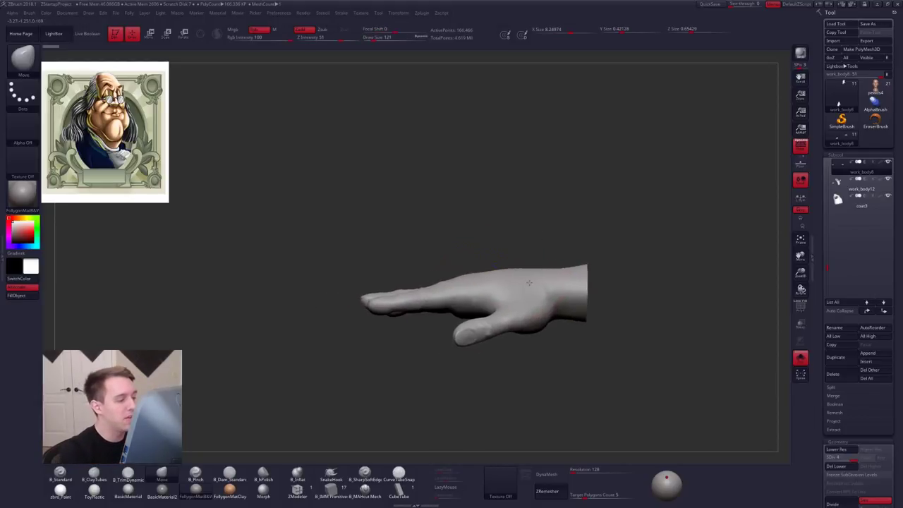
pyautogui.hotkey('alt', 's')
pyautogui.press('s')
pyautogui.moveTo(470, 287); pyautogui.dragTo(462, 290)
pyautogui.moveTo(461, 290)
pyautogui.mouseDown(button='right')
pyautogui.moveTo(485, 300)
pyautogui.moveTo(445, 297)
pyautogui.moveTo(493, 291)
pyautogui.moveTo(518, 309)
pyautogui.mouseUp(button='right')
pyautogui.hotkey('alt', 's')
pyautogui.press('w')
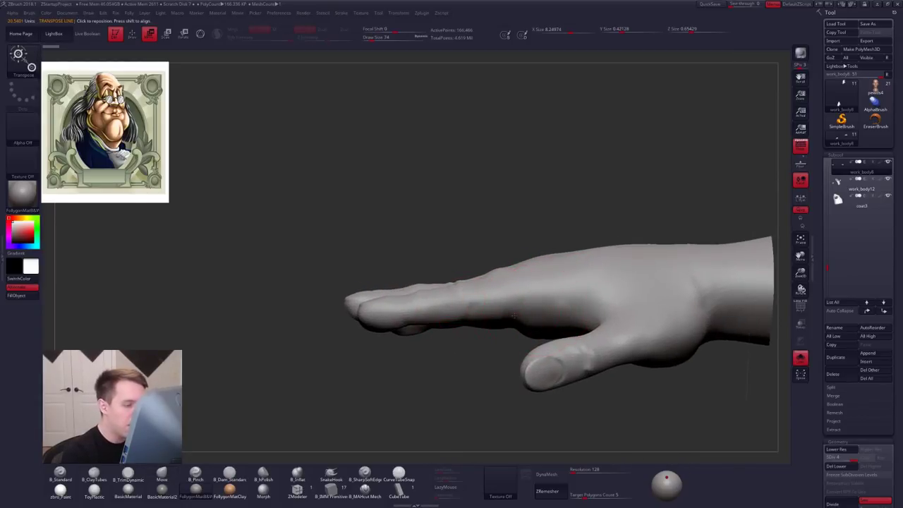
pyautogui.moveTo(515, 316)
pyautogui.mouseDown()
pyautogui.moveTo(332, 315)
pyautogui.moveTo(326, 337)
pyautogui.moveTo(302, 341)
pyautogui.moveTo(322, 337)
pyautogui.moveTo(326, 302)
pyautogui.moveTo(334, 336)
pyautogui.mouseUp()
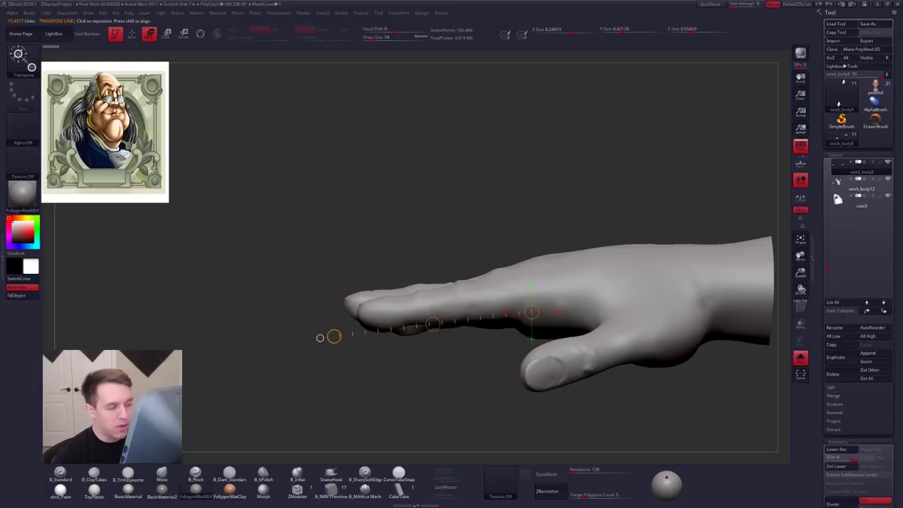
pyautogui.press('q')
# Step: Set the draw size to 38 and flatten the back of the little finger with the TrimDynamic brush
pyautogui.moveTo(464, 306)
pyautogui.keyDown('shift'); pyautogui.mouseDown(button='right')
pyautogui.moveTo(520, 302)
pyautogui.moveTo(542, 360)
pyautogui.moveTo(521, 304)
pyautogui.moveTo(520, 323)
pyautogui.mouseUp(button='right'); pyautogui.keyUp('shift')
pyautogui.press('space')
pyautogui.click(523, 311)
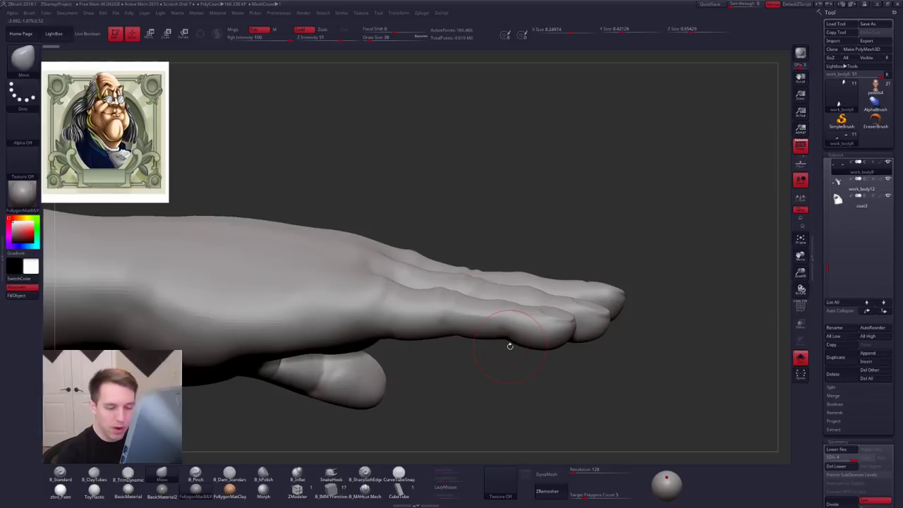
pyautogui.moveTo(494, 313); pyautogui.dragTo(477, 351, button='right')
pyautogui.rightClick(476, 351)
pyautogui.press('3')
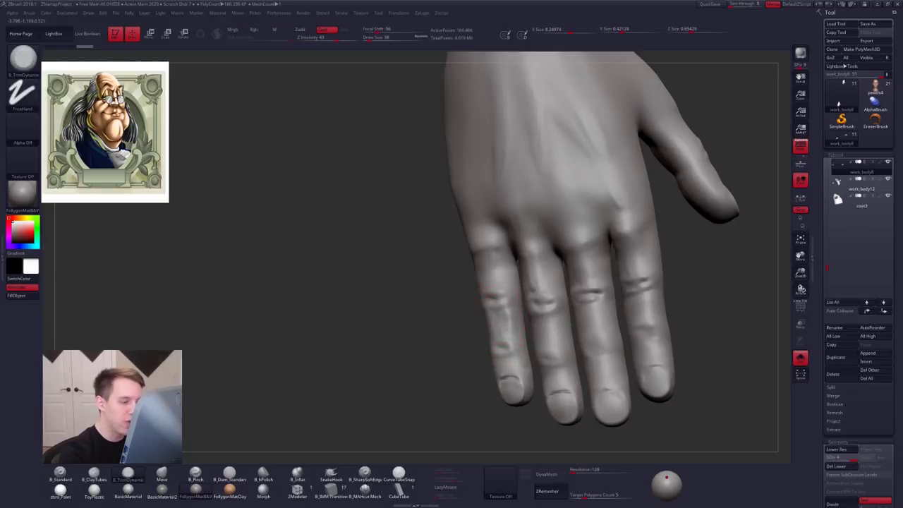
pyautogui.moveTo(491, 279)
pyautogui.mouseDown()
pyautogui.moveTo(495, 262)
pyautogui.moveTo(491, 274)
pyautogui.mouseUp()
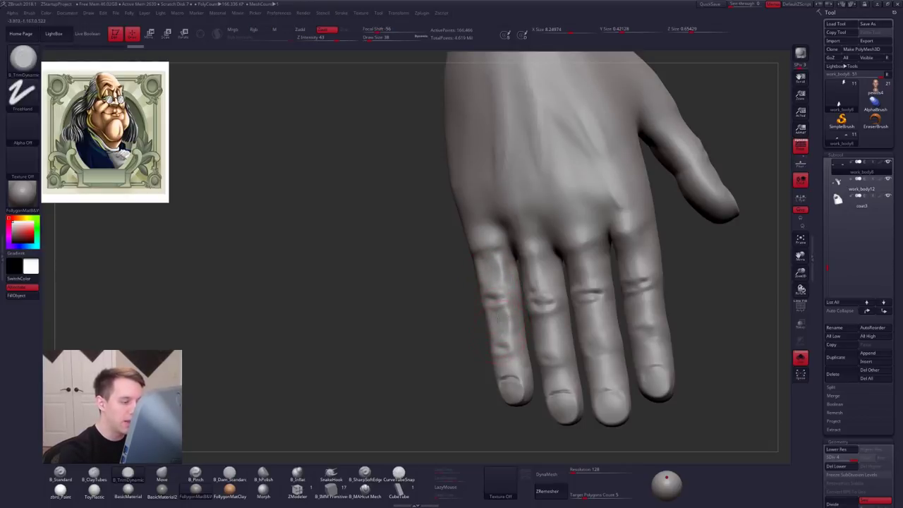
pyautogui.moveTo(504, 325); pyautogui.dragTo(505, 342)
pyautogui.moveTo(446, 353); pyautogui.dragTo(431, 350)
# Step: Adjust the outer contour of the little finger near its tip with the Move brush
pyautogui.press('b')
pyautogui.press('m')
pyautogui.press('v')
pyautogui.moveTo(497, 371); pyautogui.dragTo(500, 374)
# Step: Mask the whole hand except the little finger with a topological mask and lower the hand to subdivision level 2
pyautogui.press('w')
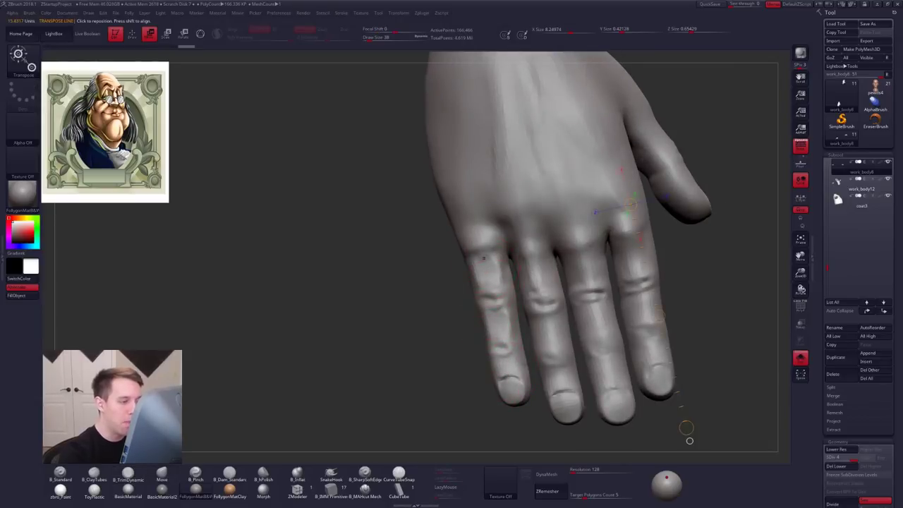
pyautogui.keyDown('ctrl'); pyautogui.moveTo(484, 246); pyautogui.dragTo(493, 283); pyautogui.keyUp('ctrl')
pyautogui.hotkey('shift', 'd')
pyautogui.hotkey('shift', 'd')
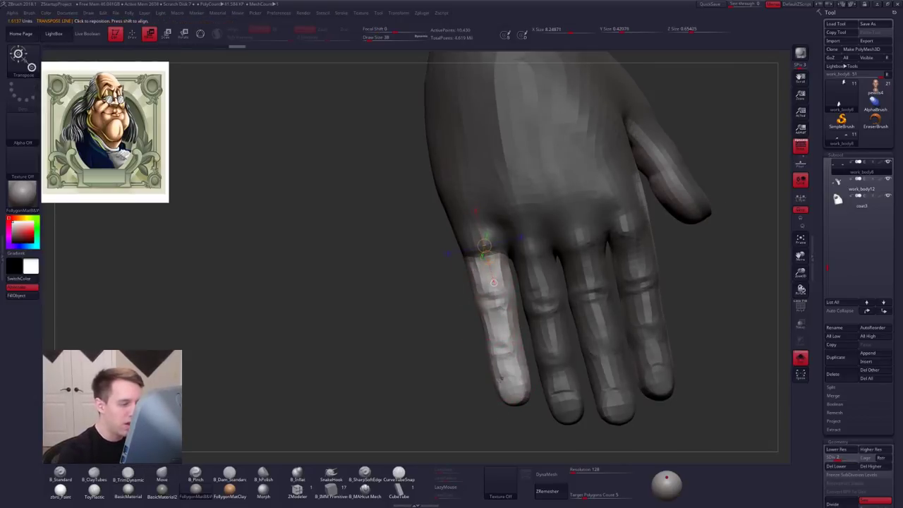
# Step: Redo the topological mask from the base of the little finger and blur its edge
pyautogui.press('q')
pyautogui.moveTo(452, 374); pyautogui.dragTo(283, 364)
pyautogui.moveTo(522, 367)
pyautogui.keyDown('alt'); pyautogui.mouseDown()
pyautogui.moveTo(518, 303)
pyautogui.moveTo(505, 289)
pyautogui.moveTo(521, 290)
pyautogui.mouseUp(); pyautogui.keyUp('alt')
pyautogui.press('w')
pyautogui.moveTo(486, 260)
pyautogui.keyDown('ctrl'); pyautogui.mouseDown()
pyautogui.moveTo(494, 319)
pyautogui.moveTo(459, 333)
pyautogui.mouseUp(); pyautogui.keyUp('ctrl')
pyautogui.press('q')
pyautogui.keyDown('ctrl'); pyautogui.click(487, 326); pyautogui.keyUp('ctrl')
pyautogui.keyDown('ctrl'); pyautogui.click(488, 328); pyautogui.keyUp('ctrl')
# Step: Reshape the unmasked little finger with the Move brush at subdivision level 1, then refine it at level 3
pyautogui.press('s')
pyautogui.hotkey('shift', 'd')
pyautogui.press('s')
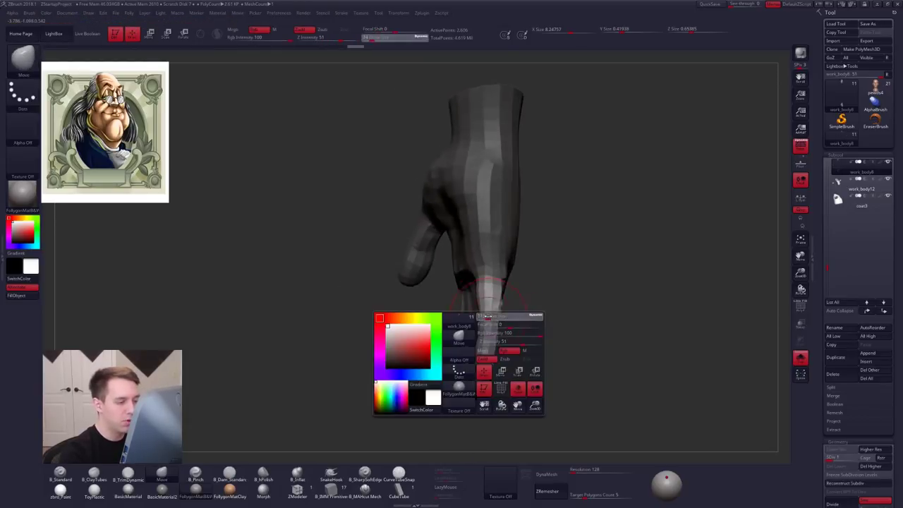
pyautogui.moveTo(540, 318)
pyautogui.mouseDown()
pyautogui.moveTo(482, 308)
pyautogui.moveTo(519, 311)
pyautogui.moveTo(547, 339)
pyautogui.moveTo(507, 315)
pyautogui.moveTo(487, 318)
pyautogui.moveTo(496, 318)
pyautogui.moveTo(482, 297)
pyautogui.moveTo(436, 299)
pyautogui.moveTo(487, 289)
pyautogui.mouseUp()
pyautogui.press('d')
pyautogui.press('d')
pyautogui.press('s')
pyautogui.press('space')
pyautogui.press('space')
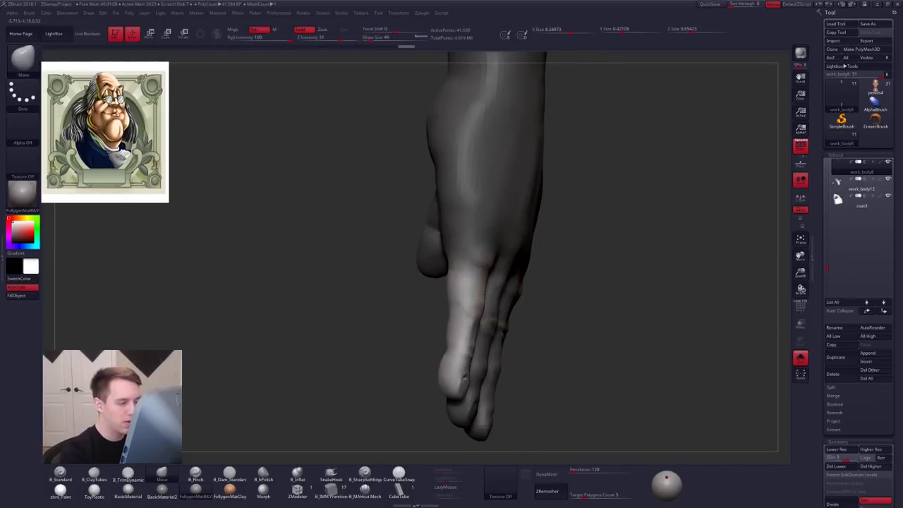
pyautogui.moveTo(532, 315)
pyautogui.mouseDown()
pyautogui.moveTo(478, 332)
pyautogui.moveTo(521, 320)
pyautogui.mouseUp()
# Step: Flatten the little finger's knuckle area with the TrimDynamic brush and smooth its nail
pyautogui.press('5')
pyautogui.press('3')
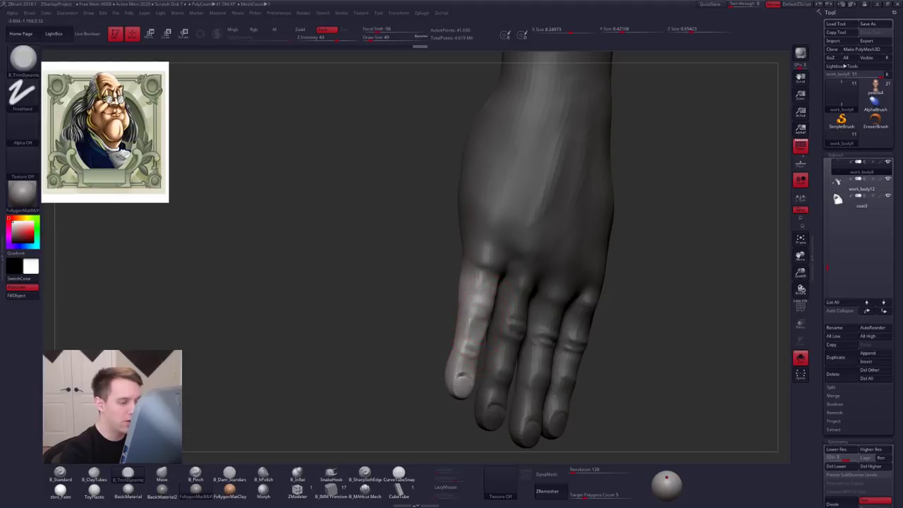
pyautogui.moveTo(482, 326); pyautogui.dragTo(476, 343)
pyautogui.keyDown('shift'); pyautogui.moveTo(468, 381); pyautogui.dragTo(463, 373); pyautogui.keyUp('shift')
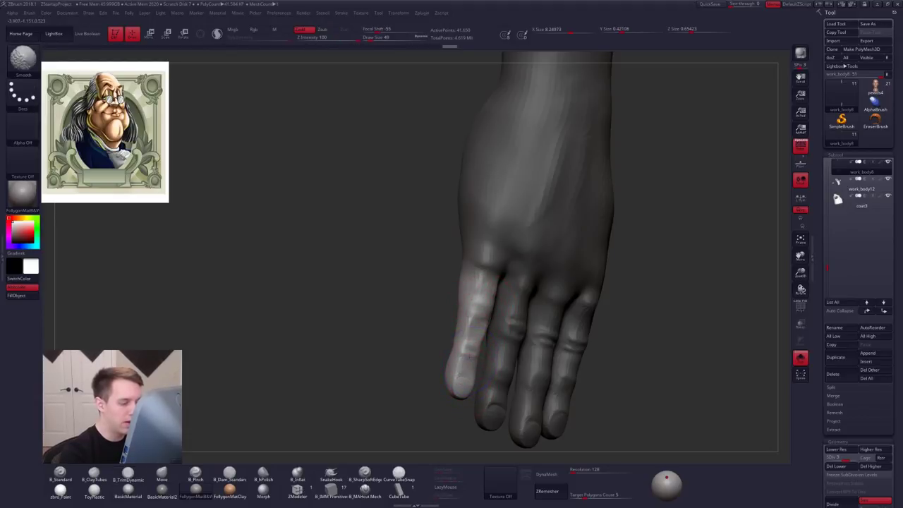
# Step: Refine the side contour of the little finger with the Move brush at a draw size of 21
pyautogui.moveTo(374, 367)
pyautogui.mouseDown()
pyautogui.moveTo(487, 354)
pyautogui.moveTo(474, 360)
pyautogui.moveTo(472, 342)
pyautogui.mouseUp()
pyautogui.press('4')
pyautogui.moveTo(395, 345); pyautogui.dragTo(467, 340)
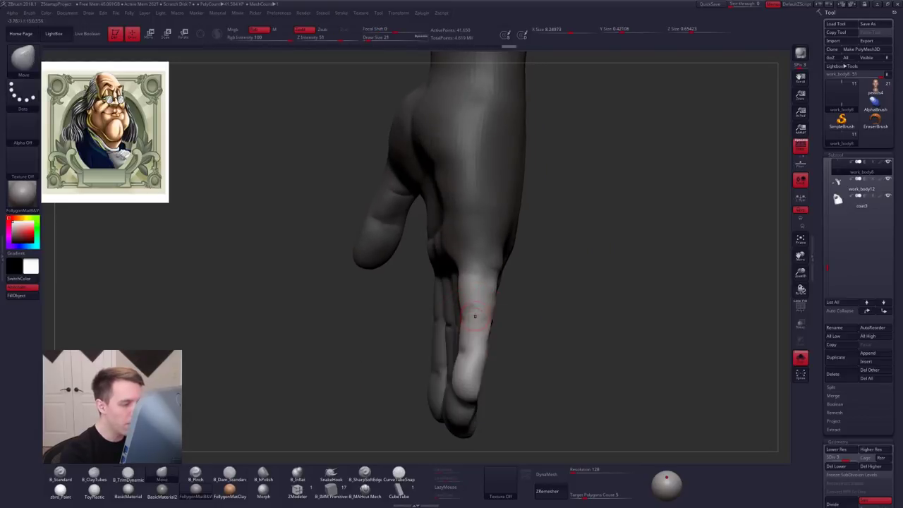
pyautogui.moveTo(399, 319)
pyautogui.mouseDown()
pyautogui.moveTo(480, 309)
pyautogui.moveTo(465, 285)
pyautogui.moveTo(472, 304)
pyautogui.moveTo(481, 305)
pyautogui.mouseUp()
# Step: Set the draw size to 38, smooth the palm side of the little finger, and adjust its profile with the Move brush
pyautogui.press('space')
pyautogui.press('2')
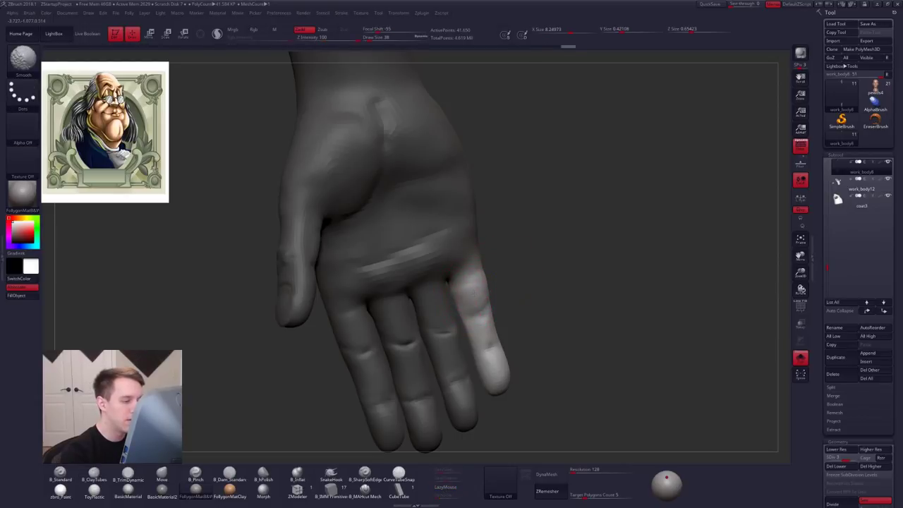
pyautogui.moveTo(530, 288)
pyautogui.mouseDown()
pyautogui.moveTo(475, 347)
pyautogui.moveTo(489, 326)
pyautogui.mouseUp()
pyautogui.press('1')
pyautogui.moveTo(475, 304); pyautogui.dragTo(473, 296, button='right')
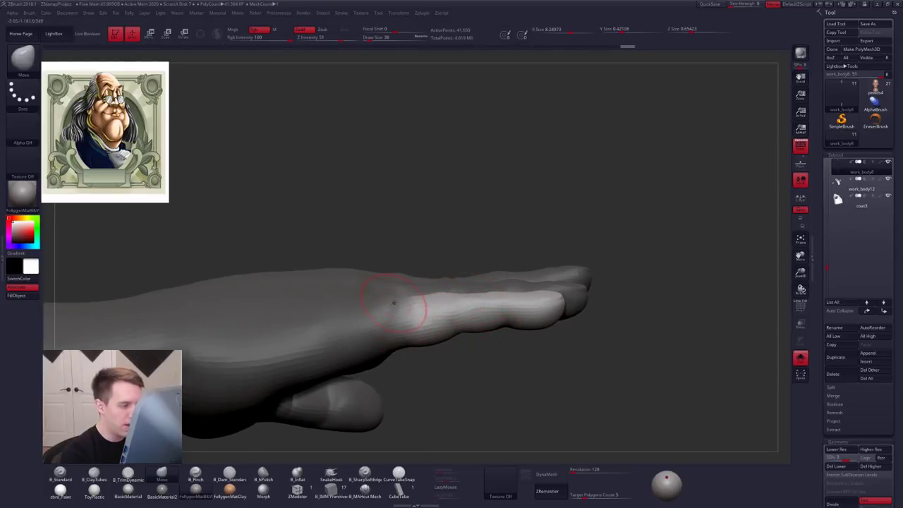
# Step: Assign the little finger its own polygroup from the mask and display the hand's polyframe
pyautogui.keyDown('ctrl'); pyautogui.moveTo(462, 247); pyautogui.dragTo(480, 245); pyautogui.keyUp('ctrl')
pyautogui.moveTo(448, 307); pyautogui.dragTo(438, 314, button='right')
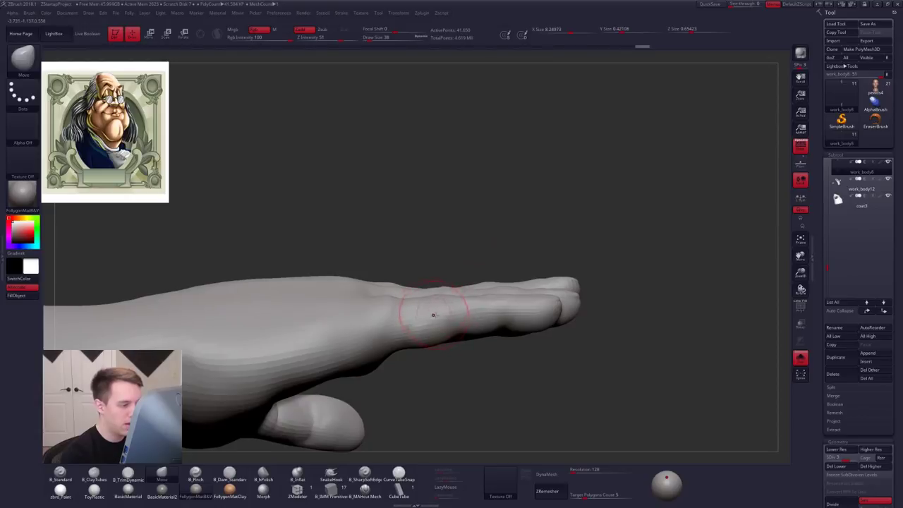
pyautogui.hotkey('ctrl', 'z')
pyautogui.keyDown('ctrl'); pyautogui.click(458, 365); pyautogui.keyUp('ctrl')
pyautogui.hotkey('ctrl', 'w')
pyautogui.hotkey('shift', 'f')
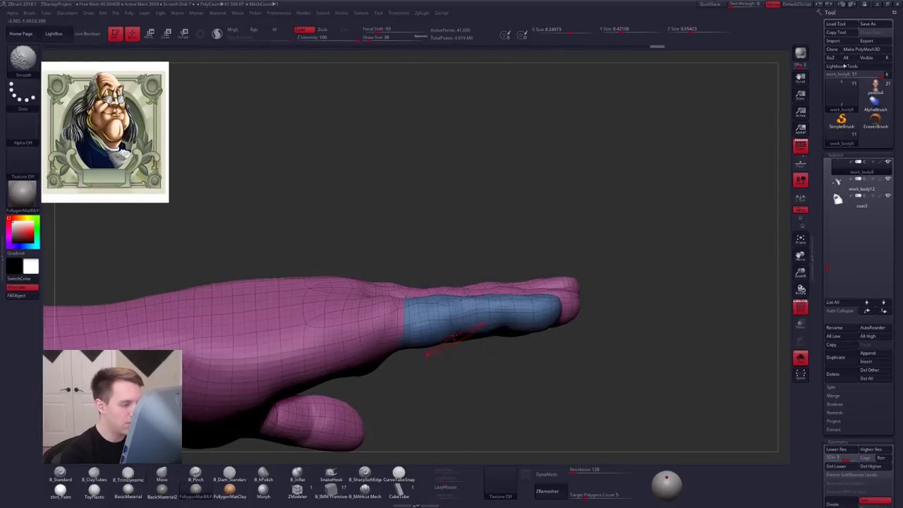
# Step: Isolate the little finger's polygroup and turn the polyframe display off
pyautogui.keyDown('ctrl'); pyautogui.keyDown('shift'); pyautogui.click(452, 339); pyautogui.keyUp('shift'); pyautogui.keyUp('ctrl')
pyautogui.keyDown('ctrl'); pyautogui.keyDown('shift'); pyautogui.click(442, 339); pyautogui.keyUp('shift'); pyautogui.keyUp('ctrl')
pyautogui.keyDown('ctrl'); pyautogui.keyDown('shift'); pyautogui.click(432, 339); pyautogui.keyUp('shift'); pyautogui.keyUp('ctrl')
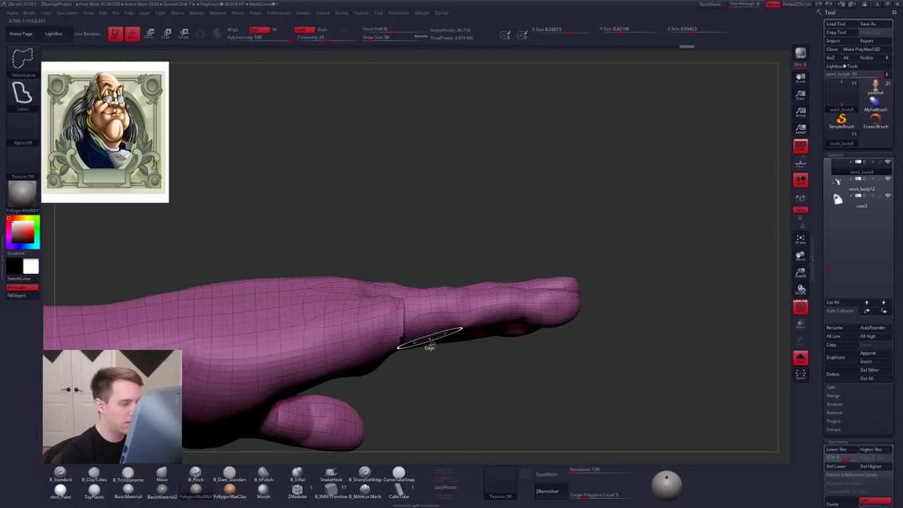
pyautogui.keyDown('ctrl'); pyautogui.keyDown('shift'); pyautogui.moveTo(436, 371); pyautogui.dragTo(484, 359); pyautogui.keyUp('shift'); pyautogui.keyUp('ctrl')
pyautogui.hotkey('shift', 'f')
pyautogui.press('w')
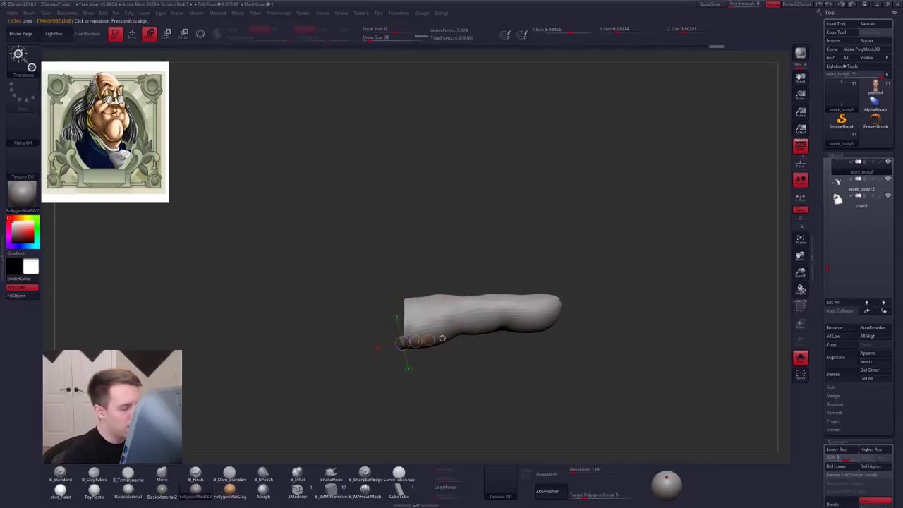
pyautogui.press('q')
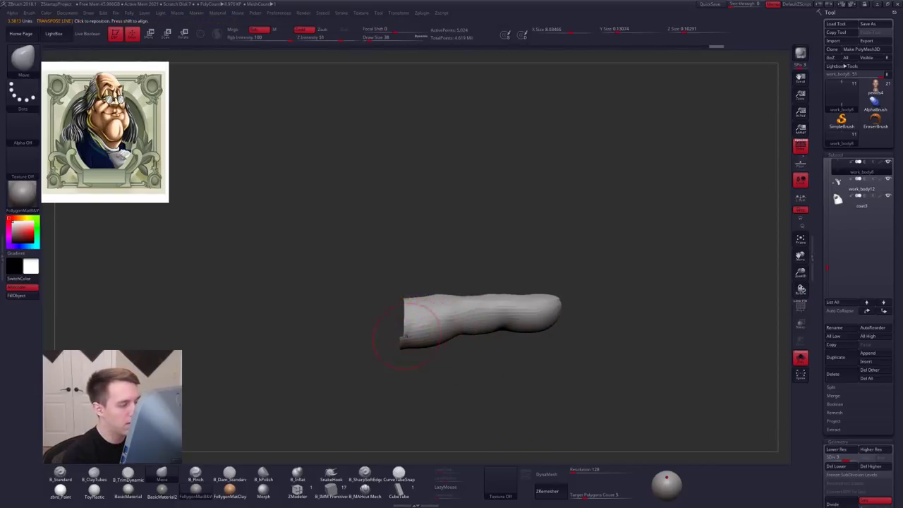
pyautogui.moveTo(395, 301)
pyautogui.keyDown('ctrl'); pyautogui.mouseDown()
pyautogui.moveTo(448, 291)
pyautogui.moveTo(572, 298)
pyautogui.moveTo(549, 389)
pyautogui.mouseUp(); pyautogui.keyUp('ctrl')
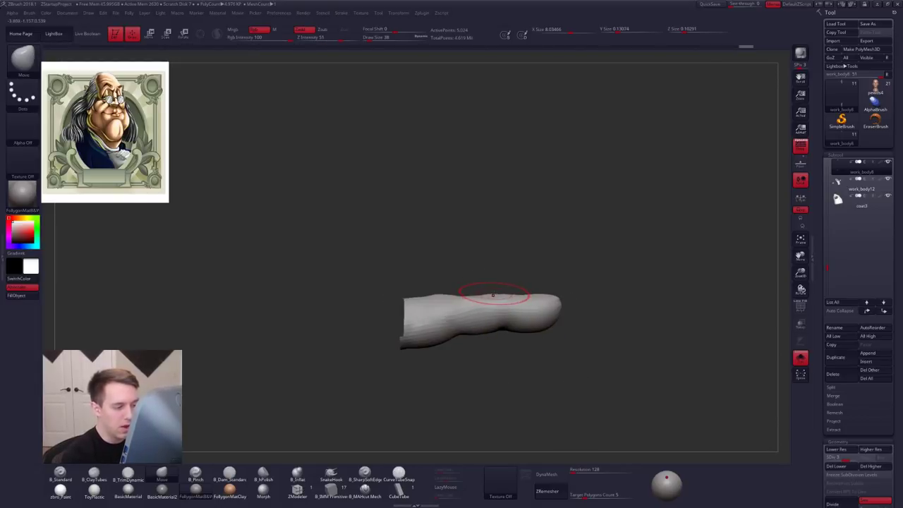
pyautogui.moveTo(464, 297)
pyautogui.mouseDown()
pyautogui.moveTo(482, 297)
pyautogui.moveTo(532, 251)
pyautogui.moveTo(548, 300)
pyautogui.moveTo(614, 244)
pyautogui.mouseUp()
pyautogui.keyDown('ctrl'); pyautogui.moveTo(598, 294); pyautogui.dragTo(630, 287); pyautogui.keyUp('ctrl')
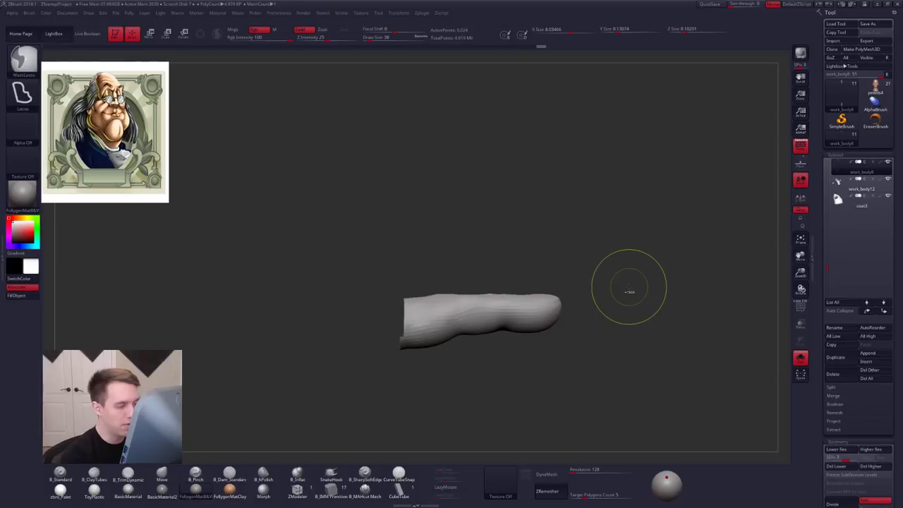
pyautogui.keyDown('ctrl'); pyautogui.keyDown('shift'); pyautogui.click(569, 303); pyautogui.keyUp('shift'); pyautogui.keyUp('ctrl')
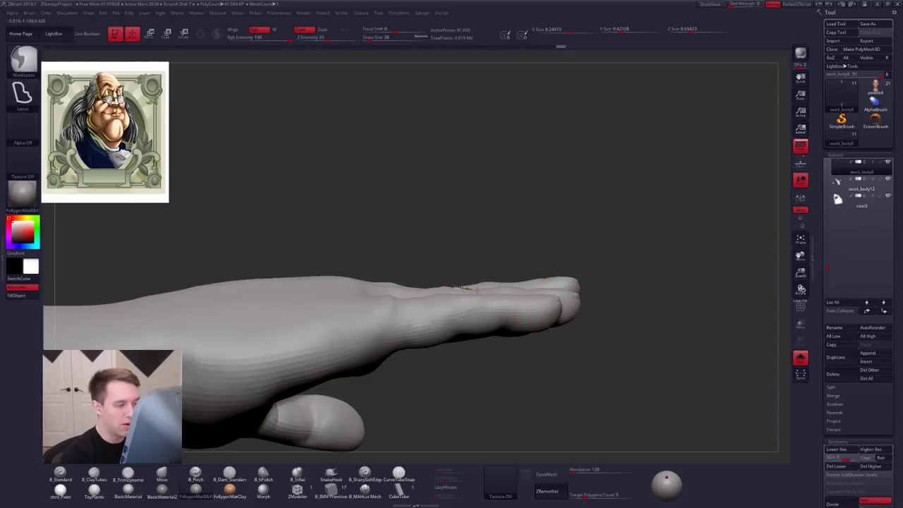
pyautogui.moveTo(463, 289)
pyautogui.keyDown('ctrl'); pyautogui.mouseDown()
pyautogui.moveTo(511, 282)
pyautogui.moveTo(533, 249)
pyautogui.mouseUp(); pyautogui.keyUp('ctrl')
pyautogui.hotkey('ctrl', 'z')
pyautogui.hotkey('ctrl', 'z')
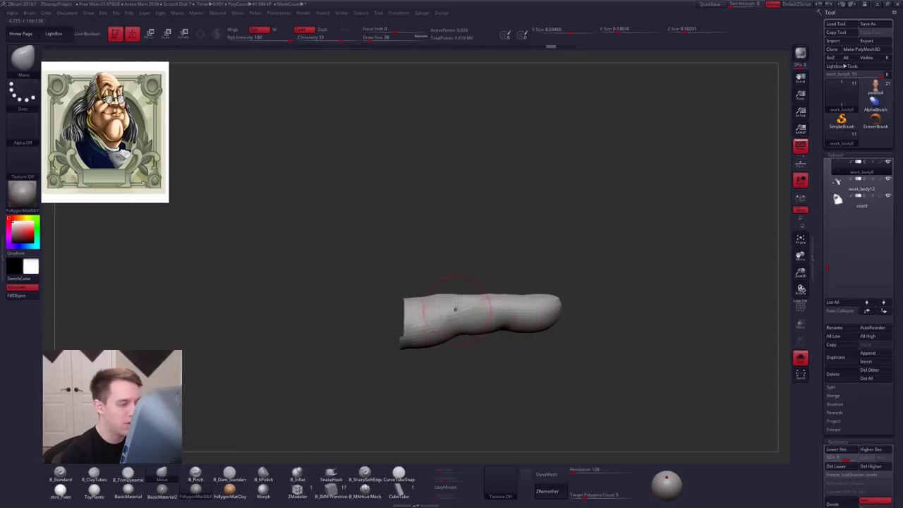
# Step: Lift the outer part of the isolated little finger slightly with the Move brush and check its outline with temporary lasso masks
pyautogui.moveTo(489, 306); pyautogui.dragTo(465, 316, button='right')
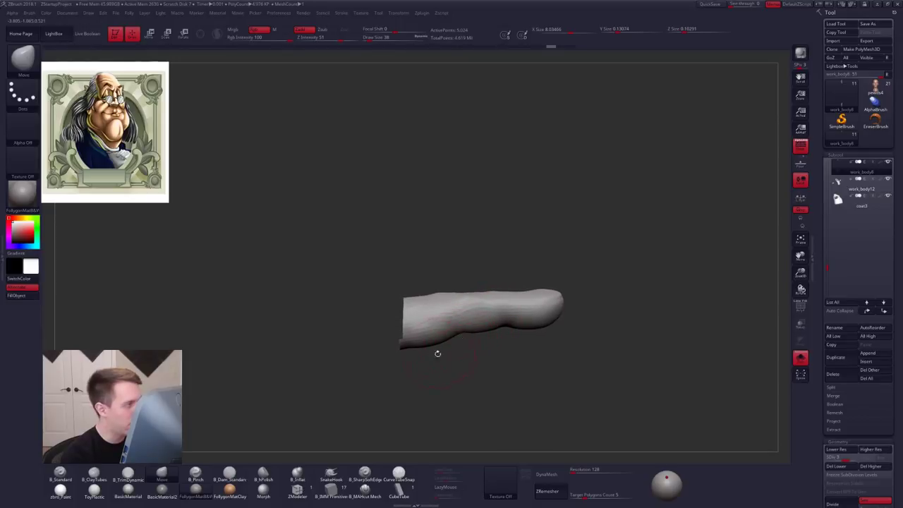
pyautogui.moveTo(401, 353)
pyautogui.keyDown('ctrl'); pyautogui.mouseDown()
pyautogui.moveTo(452, 331)
pyautogui.moveTo(463, 352)
pyautogui.moveTo(577, 287)
pyautogui.moveTo(564, 289)
pyautogui.mouseUp(); pyautogui.keyUp('ctrl')
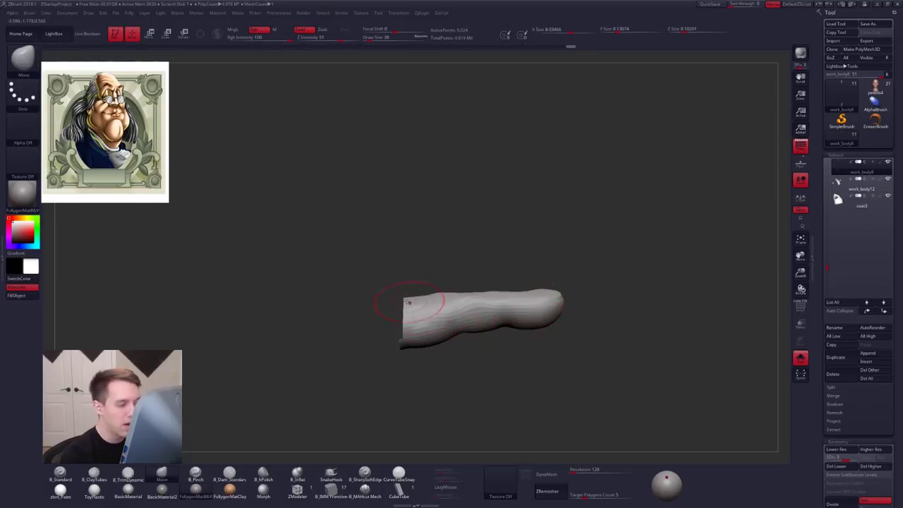
pyautogui.moveTo(406, 301)
pyautogui.keyDown('ctrl'); pyautogui.mouseDown()
pyautogui.moveTo(564, 290)
pyautogui.moveTo(545, 328)
pyautogui.moveTo(400, 344)
pyautogui.mouseUp(); pyautogui.keyUp('ctrl')
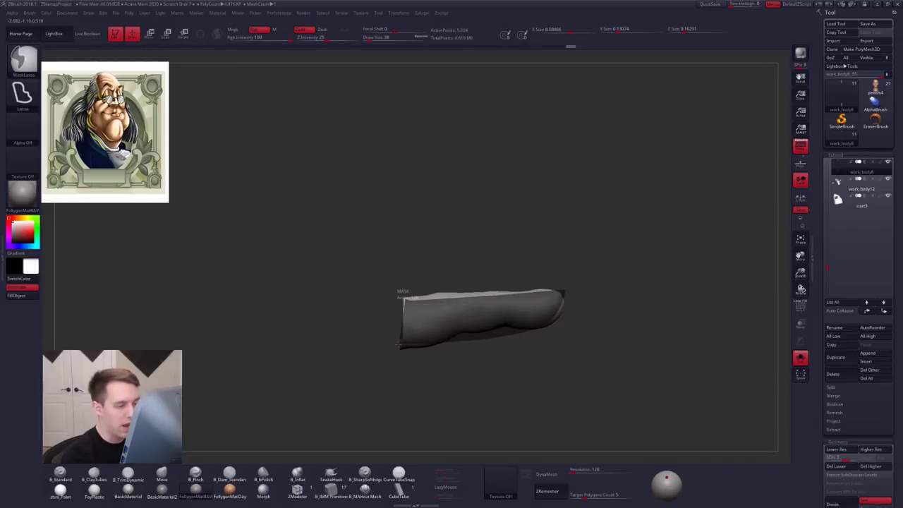
pyautogui.keyDown('ctrl'); pyautogui.moveTo(400, 344); pyautogui.dragTo(400, 338); pyautogui.keyUp('ctrl')
pyautogui.keyDown('ctrl'); pyautogui.click(432, 377); pyautogui.keyUp('ctrl')
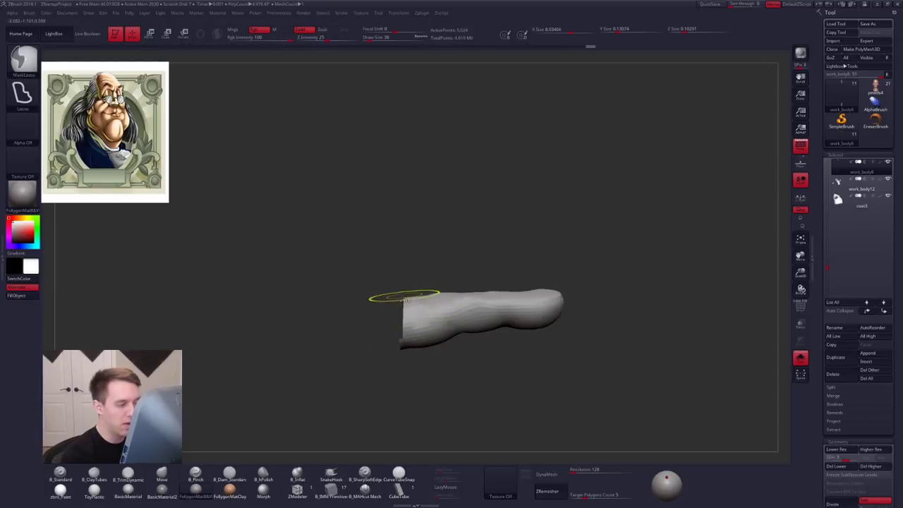
pyautogui.moveTo(404, 297)
pyautogui.keyDown('ctrl'); pyautogui.mouseDown()
pyautogui.moveTo(565, 288)
pyautogui.moveTo(487, 342)
pyautogui.moveTo(385, 351)
pyautogui.mouseUp(); pyautogui.keyUp('ctrl')
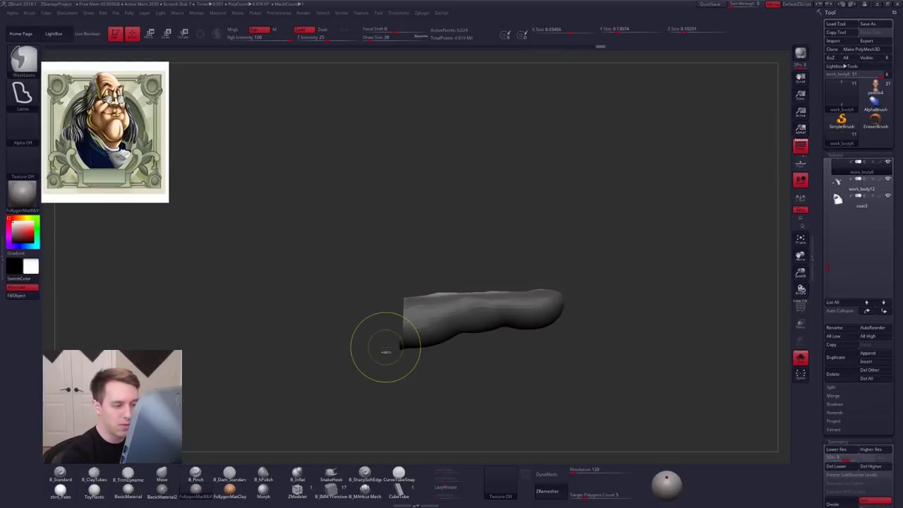
pyautogui.keyDown('ctrl'); pyautogui.click(560, 348); pyautogui.keyUp('ctrl')
# Step: Unhide the rest of the hand and review the little finger beside the other fingers
pyautogui.keyDown('alt'); pyautogui.moveTo(605, 349); pyautogui.dragTo(559, 329); pyautogui.keyUp('alt')
pyautogui.keyDown('ctrl'); pyautogui.keyDown('shift'); pyautogui.click(511, 308); pyautogui.keyUp('shift'); pyautogui.keyUp('ctrl')
pyautogui.moveTo(506, 305); pyautogui.dragTo(454, 357)
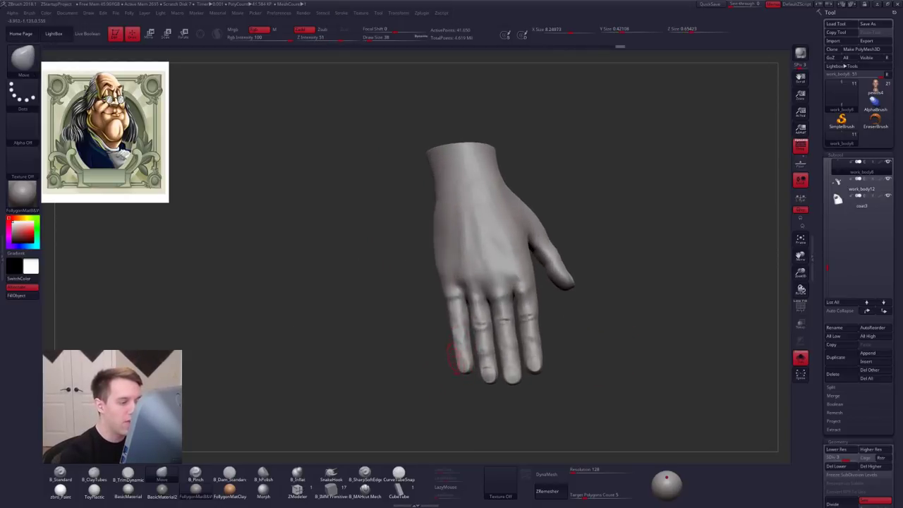
pyautogui.moveTo(545, 371); pyautogui.dragTo(490, 323)
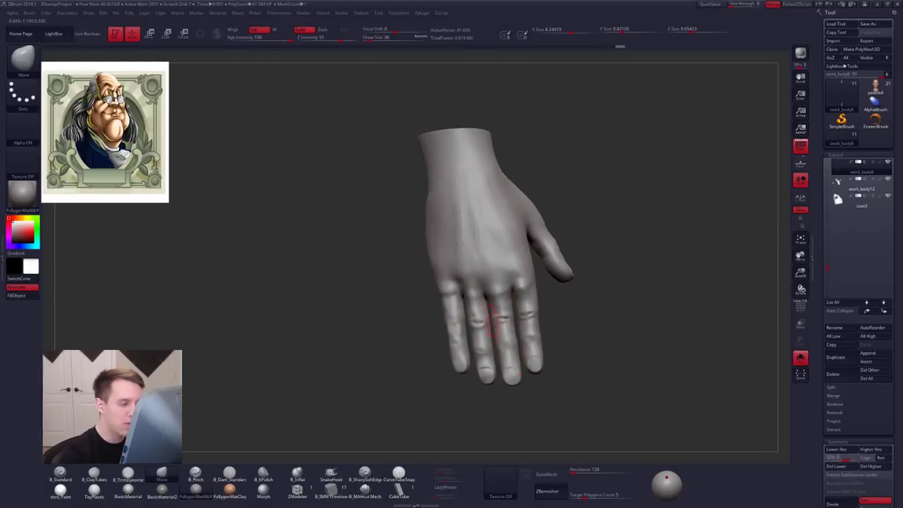
# Step: Lay transpose lines along the ring and middle fingers to judge their direction, and inspect the hand's side profile
pyautogui.press('w')
pyautogui.moveTo(487, 291); pyautogui.dragTo(512, 421)
pyautogui.moveTo(515, 292); pyautogui.dragTo(532, 452)
pyautogui.press('q')
pyautogui.moveTo(568, 379); pyautogui.dragTo(480, 332)
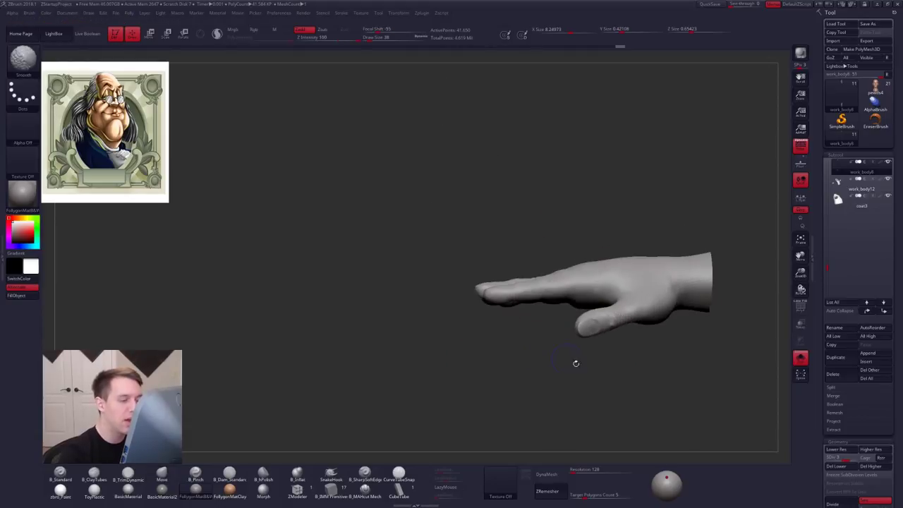
pyautogui.keyDown('alt'); pyautogui.moveTo(574, 363); pyautogui.dragTo(564, 304); pyautogui.keyUp('alt')
pyautogui.keyDown('alt'); pyautogui.moveTo(668, 356); pyautogui.dragTo(530, 353); pyautogui.keyUp('alt')
# Step: Exit Solo mode, raise the hand one subdivision level, and select the head subtool on the full character
pyautogui.hotkey('alt', 's')
pyautogui.keyDown('alt'); pyautogui.moveTo(632, 379); pyautogui.dragTo(504, 359); pyautogui.keyUp('alt')
pyautogui.press('d')
pyautogui.moveTo(828, 269); pyautogui.dragTo(830, 155)
pyautogui.moveTo(558, 233); pyautogui.dragTo(548, 357)
pyautogui.keyDown('alt'); pyautogui.click(520, 308); pyautogui.keyUp('alt')
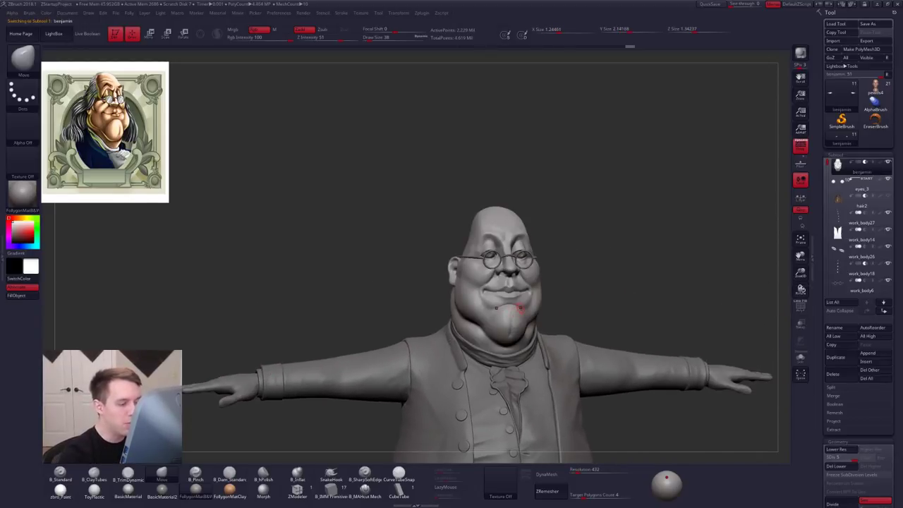
pyautogui.keyDown('alt'); pyautogui.moveTo(540, 324); pyautogui.dragTo(510, 295); pyautogui.keyUp('alt')
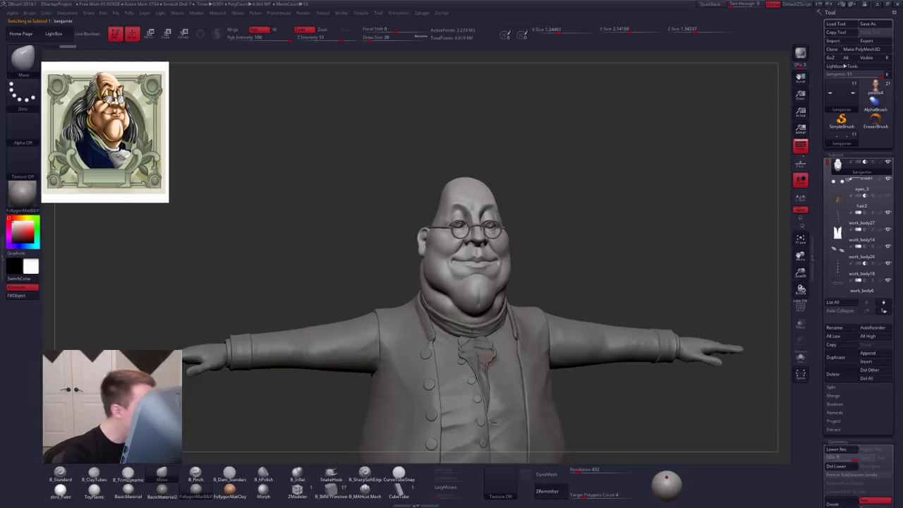
# Step: Select the cravat subtool at the neck and inspect its polyframe and form from an angle
pyautogui.keyDown('alt'); pyautogui.click(485, 359); pyautogui.keyUp('alt')
pyautogui.hotkey('alt', 's')
pyautogui.moveTo(485, 352)
pyautogui.keyDown('ctrl'); pyautogui.mouseDown(button='right')
pyautogui.moveTo(486, 396)
pyautogui.moveTo(498, 371)
pyautogui.moveTo(490, 345)
pyautogui.mouseUp(button='right'); pyautogui.keyUp('ctrl')
pyautogui.hotkey('shift', 'f')
pyautogui.hotkey('shift', 'f')
pyautogui.moveTo(452, 432); pyautogui.dragTo(480, 425, button='right')
pyautogui.hotkey('alt', 's')
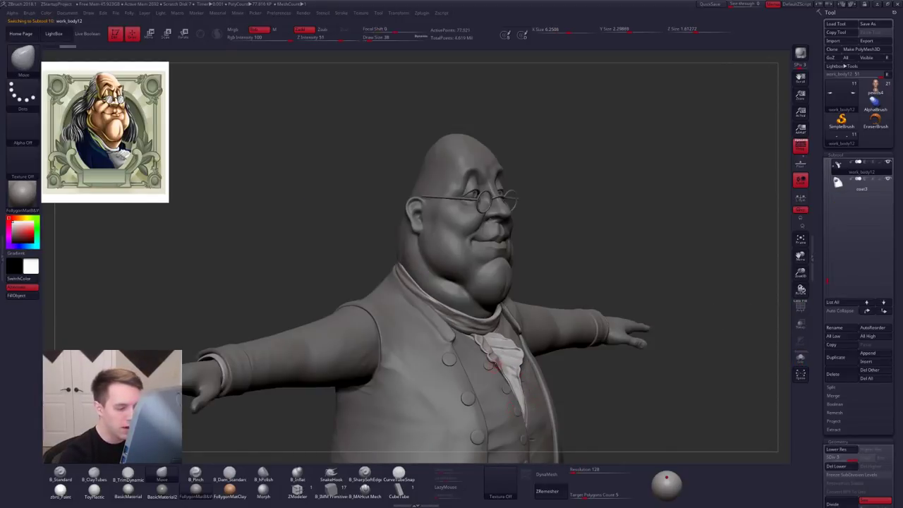
# Step: Select the glasses subtool and inspect how the glasses sit on the face from the side and the front
pyautogui.keyDown('alt'); pyautogui.moveTo(484, 267); pyautogui.dragTo(498, 318, button='right'); pyautogui.keyUp('alt')
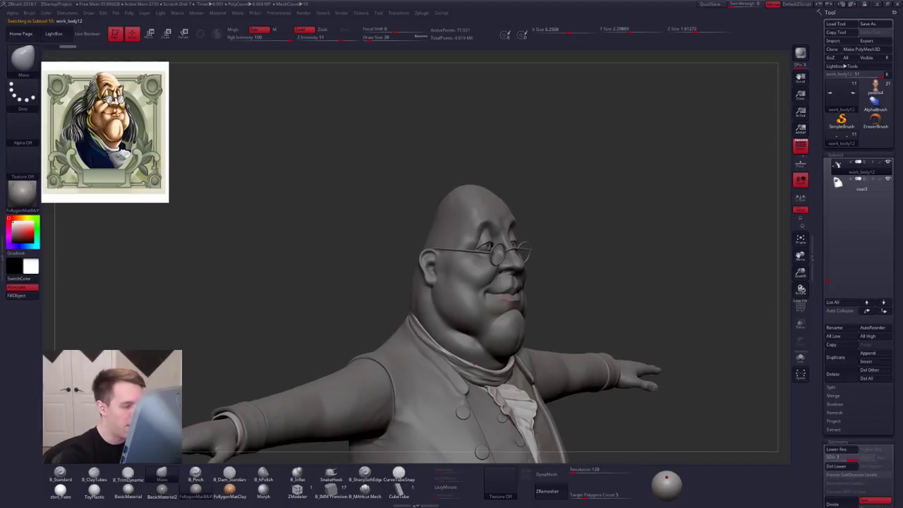
pyautogui.keyDown('alt'); pyautogui.click(499, 254); pyautogui.keyUp('alt')
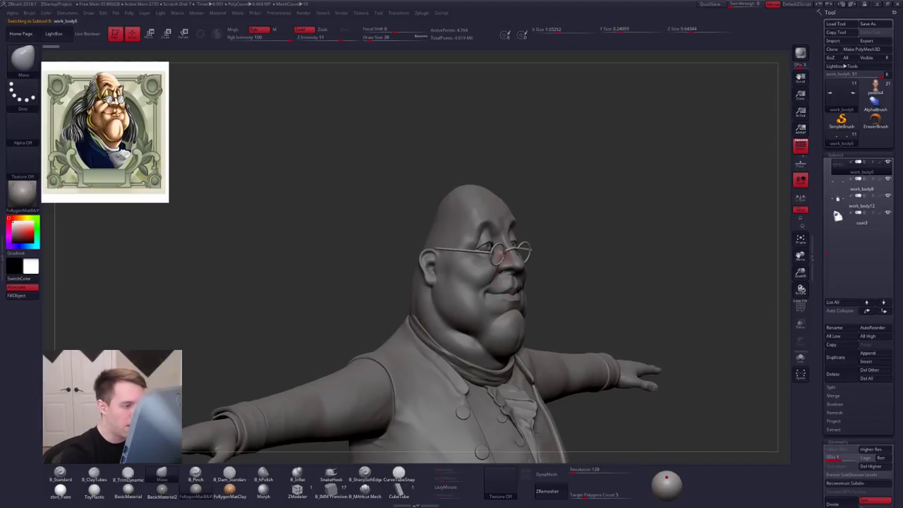
pyautogui.hotkey('alt', 's')
pyautogui.moveTo(504, 265)
pyautogui.mouseDown(button='right')
pyautogui.moveTo(489, 268)
pyautogui.moveTo(531, 270)
pyautogui.moveTo(514, 270)
pyautogui.mouseUp(button='right')
pyautogui.hotkey('alt', 's')
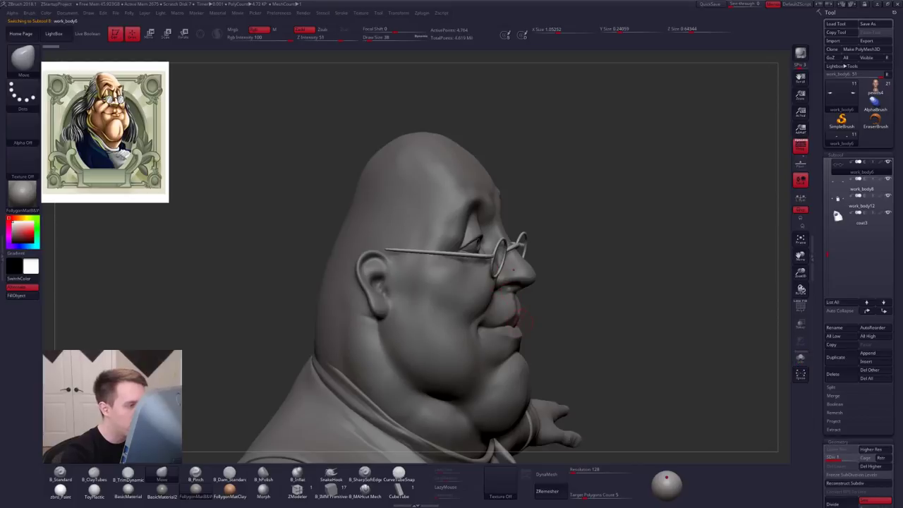
pyautogui.moveTo(573, 321); pyautogui.dragTo(494, 327, button='right')
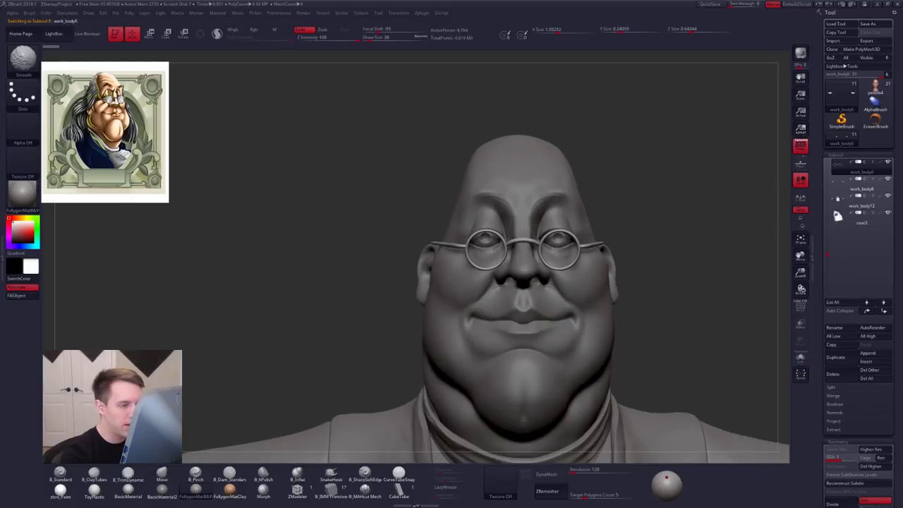
pyautogui.keyDown('shift'); pyautogui.moveTo(676, 350); pyautogui.dragTo(668, 354, button='right'); pyautogui.keyUp('shift')
pyautogui.keyDown('alt'); pyautogui.moveTo(669, 353); pyautogui.dragTo(584, 357); pyautogui.keyUp('alt')
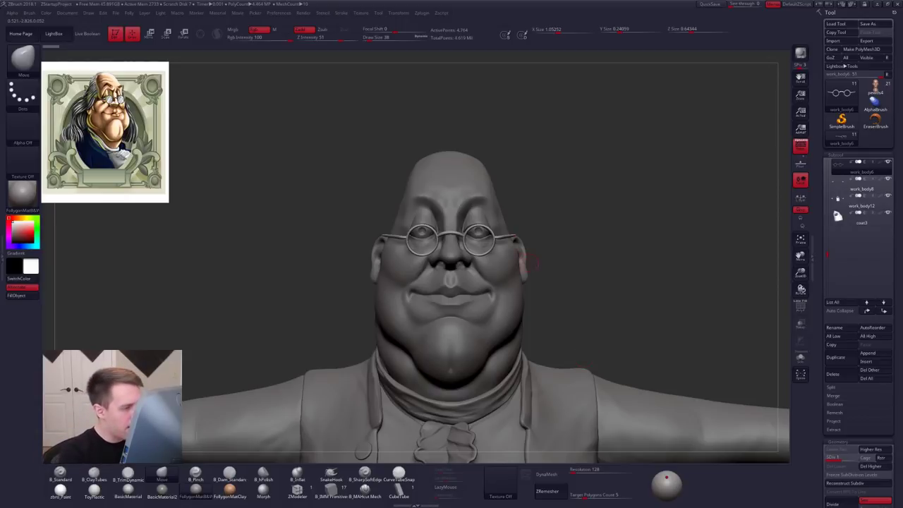
# Step: Extend the glasses' temple arms back toward the ears with the Move brush at a draw size of 181
pyautogui.moveTo(524, 264)
pyautogui.mouseDown()
pyautogui.moveTo(552, 259)
pyautogui.moveTo(526, 250)
pyautogui.moveTo(528, 266)
pyautogui.moveTo(544, 262)
pyautogui.moveTo(519, 261)
pyautogui.moveTo(549, 259)
pyautogui.mouseUp()
pyautogui.press('space')
pyautogui.click(564, 252)
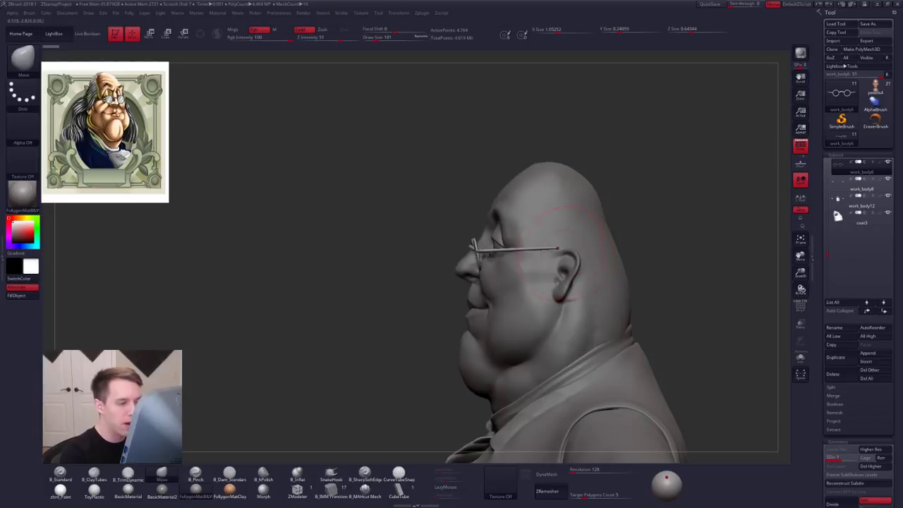
pyautogui.press('space')
pyautogui.click(559, 250)
pyautogui.moveTo(561, 249); pyautogui.dragTo(566, 252)
pyautogui.moveTo(402, 256)
pyautogui.mouseDown()
pyautogui.moveTo(551, 255)
pyautogui.moveTo(559, 284)
pyautogui.moveTo(528, 291)
pyautogui.moveTo(555, 282)
pyautogui.moveTo(558, 243)
pyautogui.moveTo(557, 288)
pyautogui.moveTo(593, 271)
pyautogui.moveTo(595, 240)
pyautogui.mouseUp()
pyautogui.press('s')
pyautogui.click(593, 238)
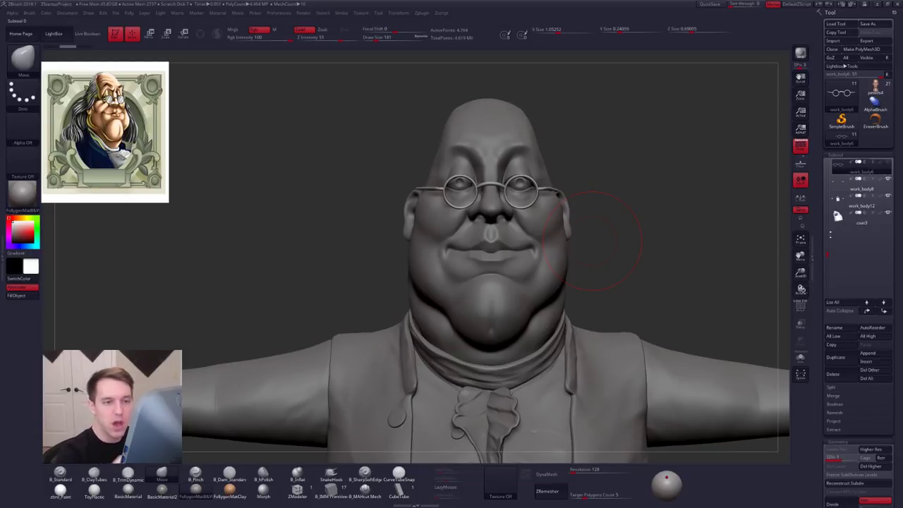
# Step: Hide the glasses and make the head the active subtool, with the draw size set to 96
pyautogui.moveTo(831, 236); pyautogui.dragTo(830, 210)
pyautogui.click(850, 184)
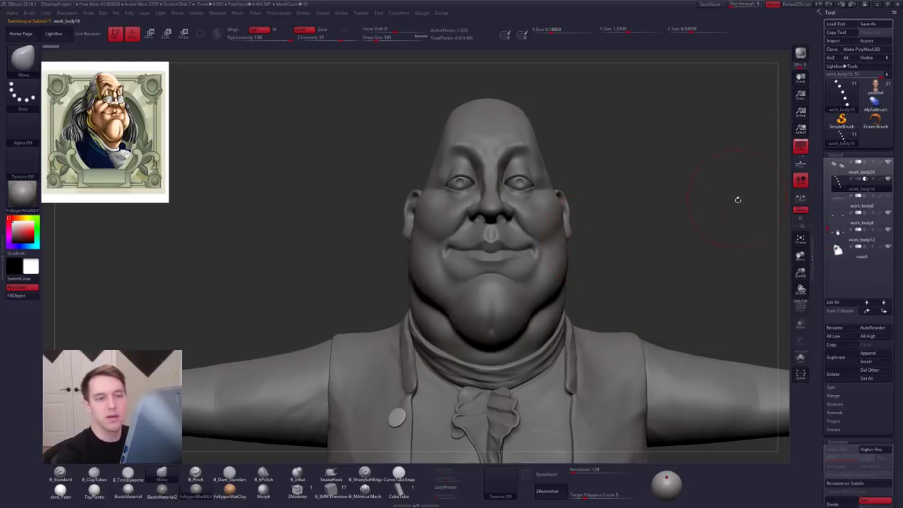
pyautogui.moveTo(669, 233); pyautogui.dragTo(648, 244)
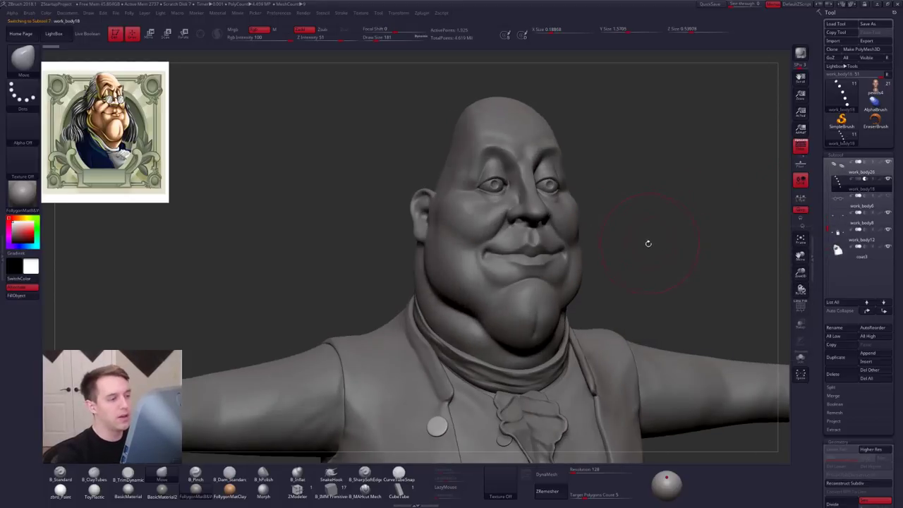
pyautogui.keyDown('alt'); pyautogui.click(573, 281); pyautogui.keyUp('alt')
pyautogui.press('space')
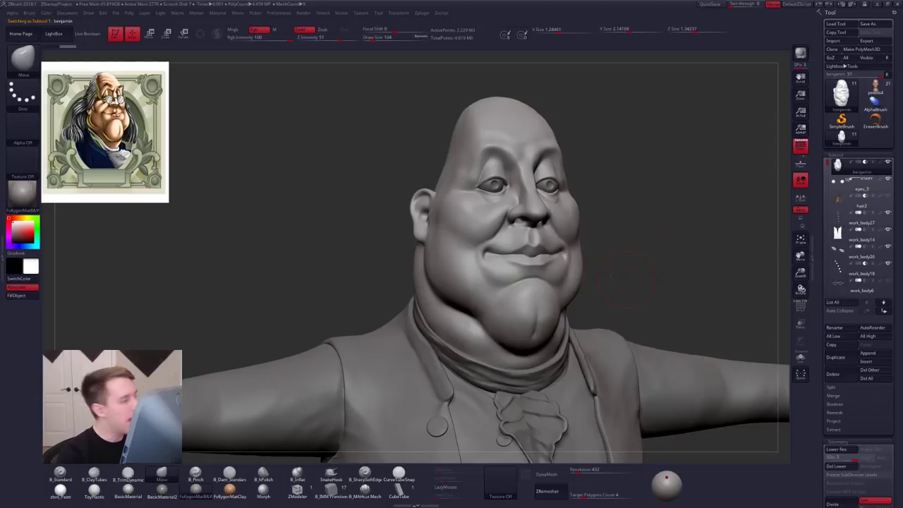
pyautogui.moveTo(600, 265)
pyautogui.keyDown('alt'); pyautogui.mouseDown()
pyautogui.moveTo(597, 291)
pyautogui.moveTo(575, 269)
pyautogui.mouseUp(); pyautogui.keyUp('alt')
pyautogui.hotkey('ctrl', 'space')
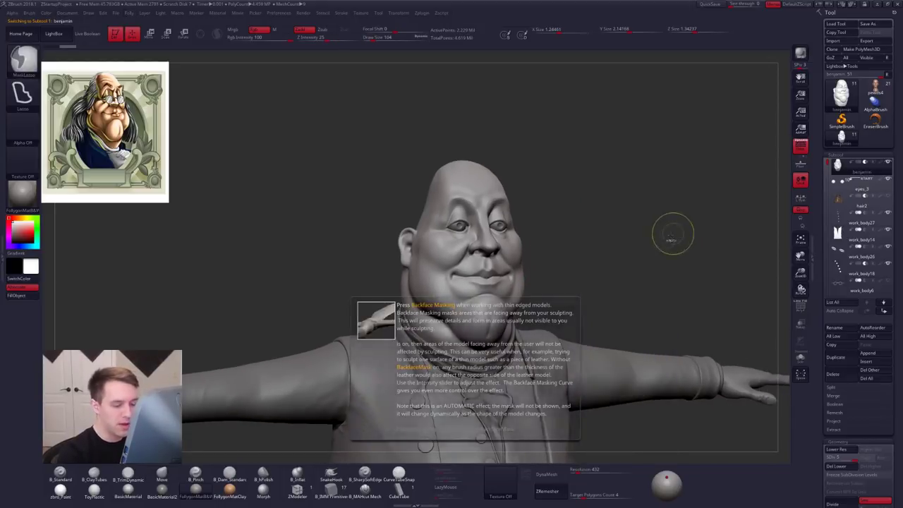
pyautogui.rightClick(553, 279)
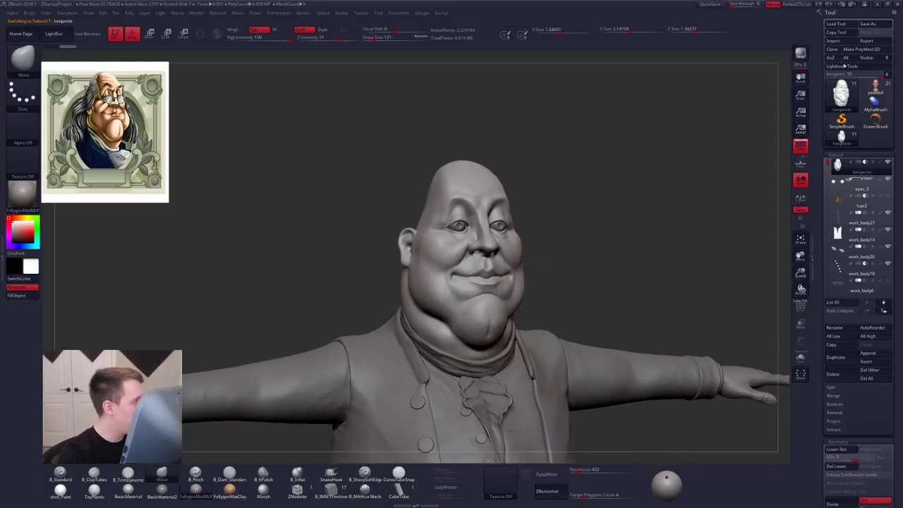
pyautogui.keyDown('alt'); pyautogui.moveTo(553, 264); pyautogui.dragTo(569, 278); pyautogui.keyUp('alt')
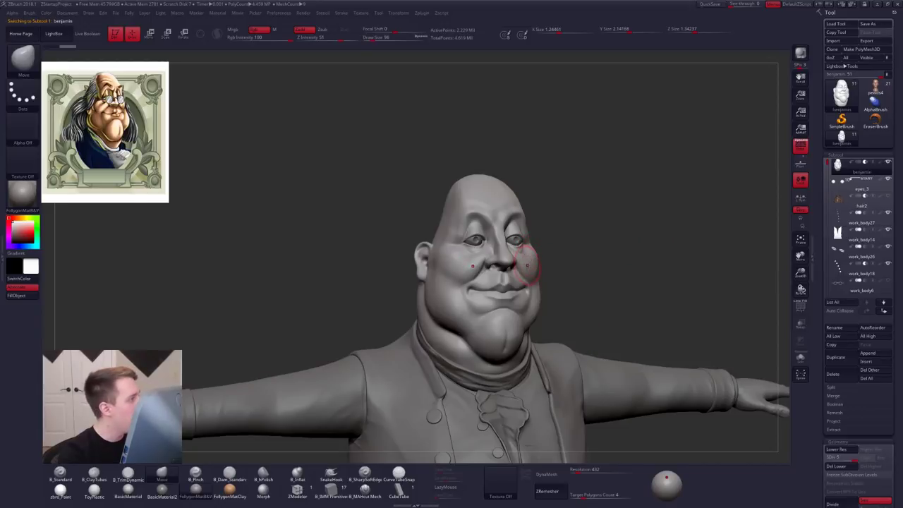
pyautogui.keyDown('ctrl'); pyautogui.moveTo(527, 266); pyautogui.dragTo(530, 278, button='right'); pyautogui.keyUp('ctrl')
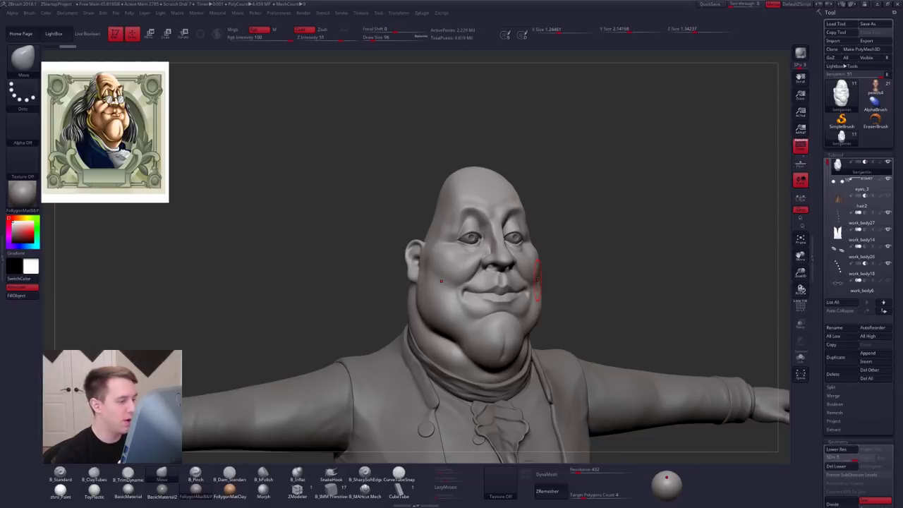
# Step: Show only the head and eyes, face the head to the front, and set the draw size to 160
pyautogui.keyDown('shift'); pyautogui.click(888, 181); pyautogui.keyUp('shift')
pyautogui.click(847, 185)
pyautogui.click(846, 170)
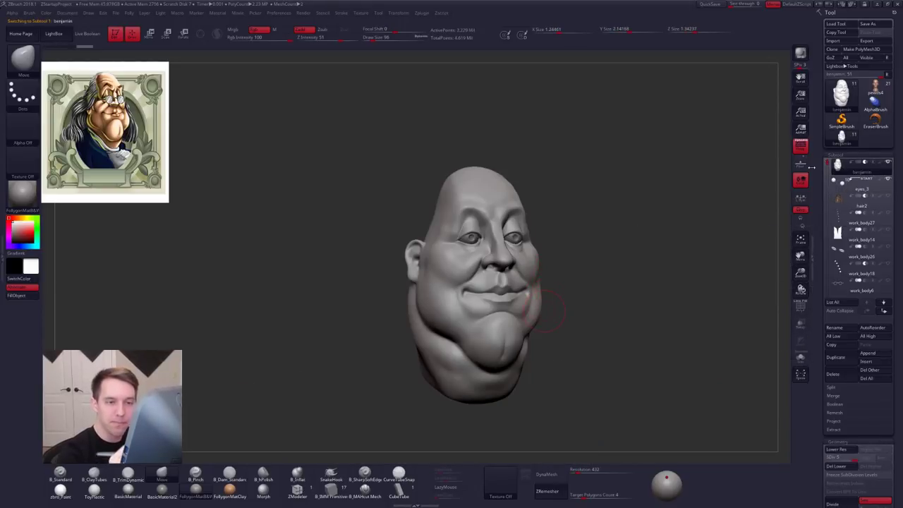
pyautogui.keyDown('shift'); pyautogui.moveTo(589, 313); pyautogui.dragTo(549, 316); pyautogui.keyUp('shift')
pyautogui.press('space')
pyautogui.click(576, 269)
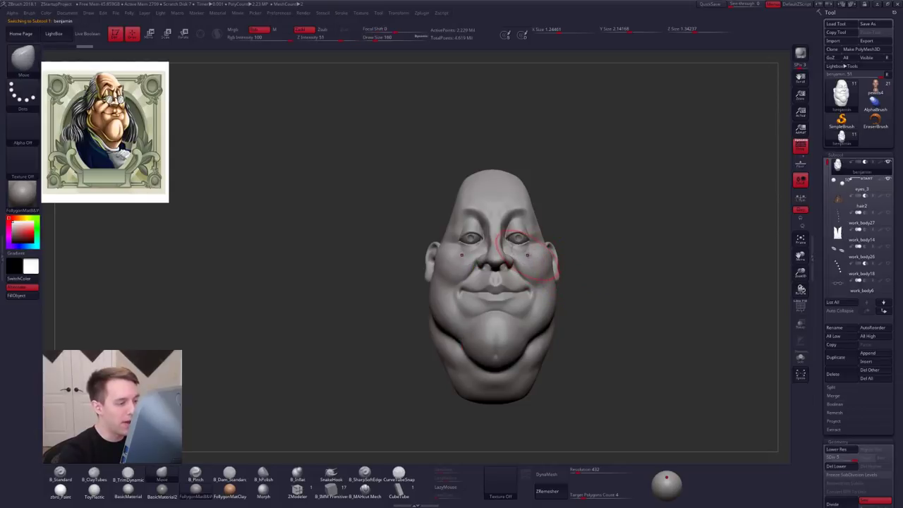
# Step: Lower the head to subdivision level 1 and check its topology with the polyframe
pyautogui.hotkey('shift', 'f')
pyautogui.hotkey('shift', 'f')
pyautogui.hotkey('shift', 'd')
pyautogui.hotkey('shift', 'd')
pyautogui.hotkey('shift', 'd')
pyautogui.hotkey('shift', 'd')
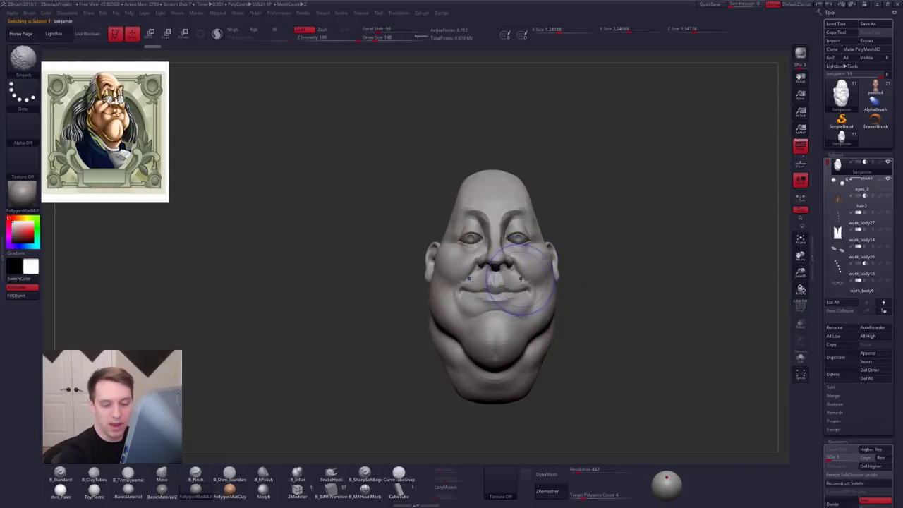
pyautogui.hotkey('shift', 'f')
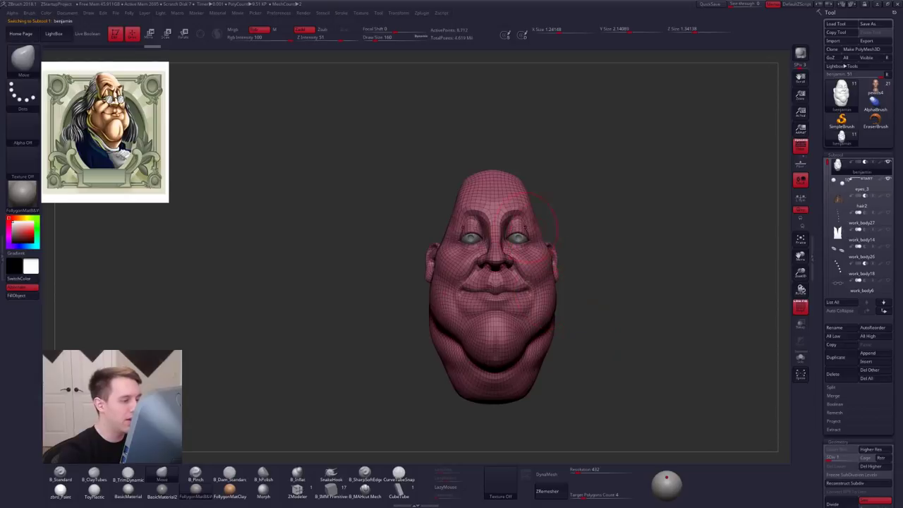
pyautogui.moveTo(525, 228)
pyautogui.keyDown('alt'); pyautogui.mouseDown(button='right')
pyautogui.moveTo(517, 246)
pyautogui.moveTo(540, 244)
pyautogui.moveTo(520, 245)
pyautogui.moveTo(528, 262)
pyautogui.mouseUp(button='right'); pyautogui.keyUp('alt')
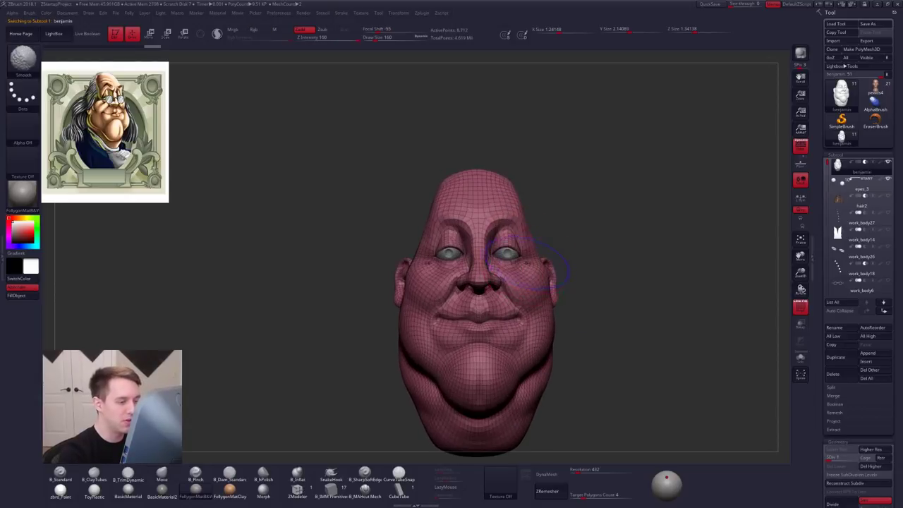
pyautogui.hotkey('shift', 'f')
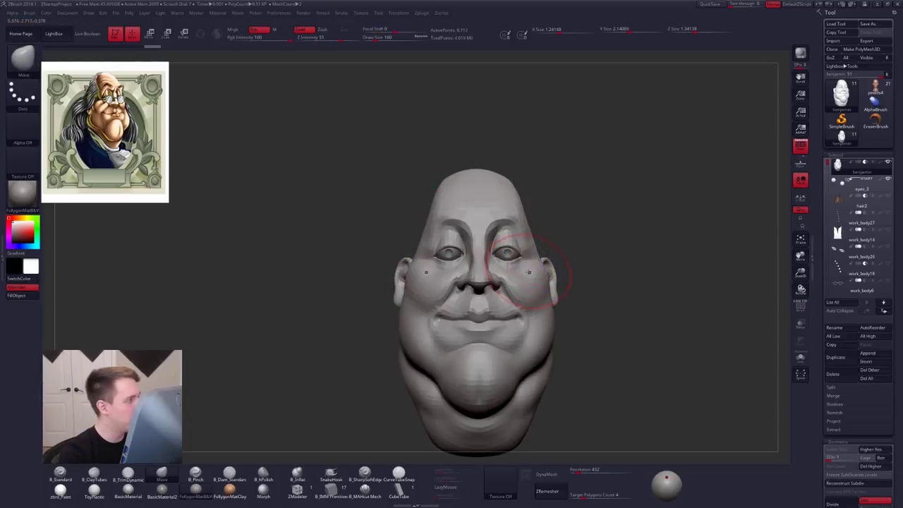
# Step: Pull the chin's underside slightly lower with the Move brush, checking the shape from the front and three-quarter views
pyautogui.moveTo(577, 354)
pyautogui.mouseDown()
pyautogui.moveTo(587, 357)
pyautogui.moveTo(598, 343)
pyautogui.moveTo(614, 360)
pyautogui.moveTo(566, 364)
pyautogui.moveTo(557, 335)
pyautogui.mouseUp()
pyautogui.press('space')
pyautogui.moveTo(495, 310); pyautogui.dragTo(499, 310)
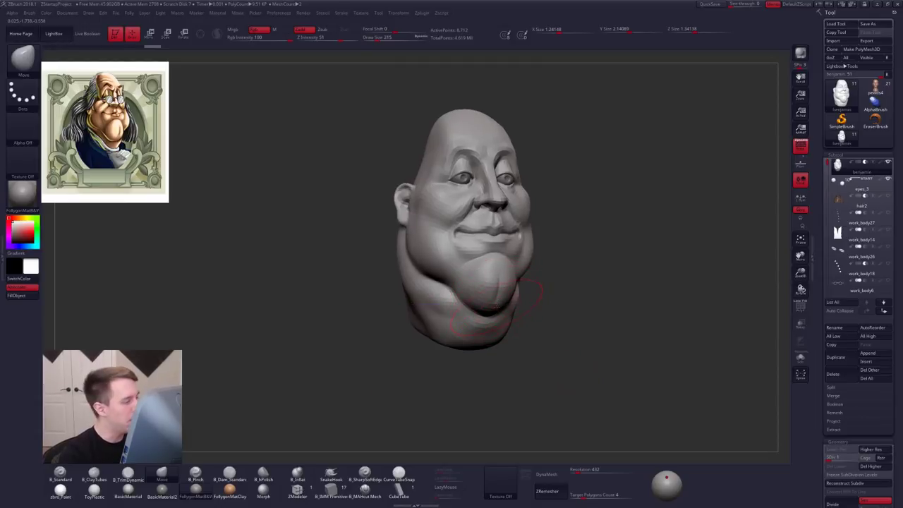
pyautogui.moveTo(588, 353); pyautogui.dragTo(547, 350)
pyautogui.moveTo(494, 308); pyautogui.dragTo(495, 320)
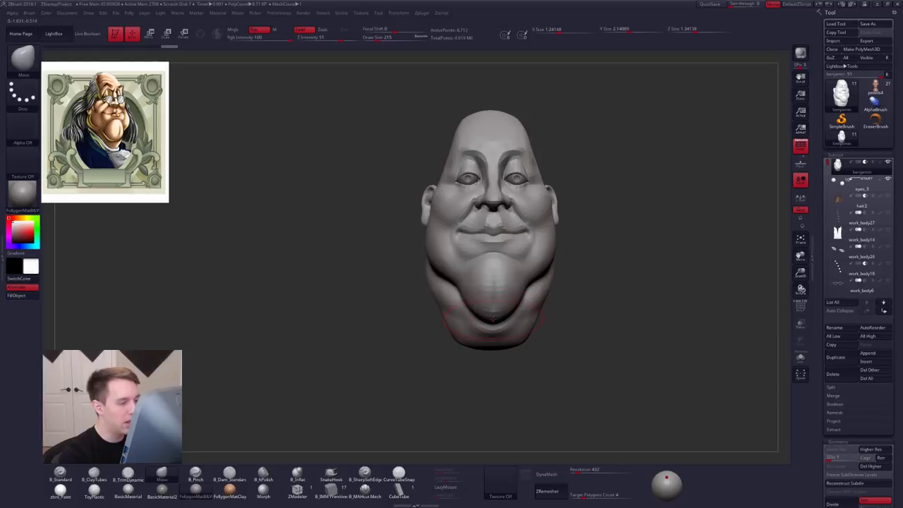
pyautogui.moveTo(544, 346); pyautogui.dragTo(584, 345)
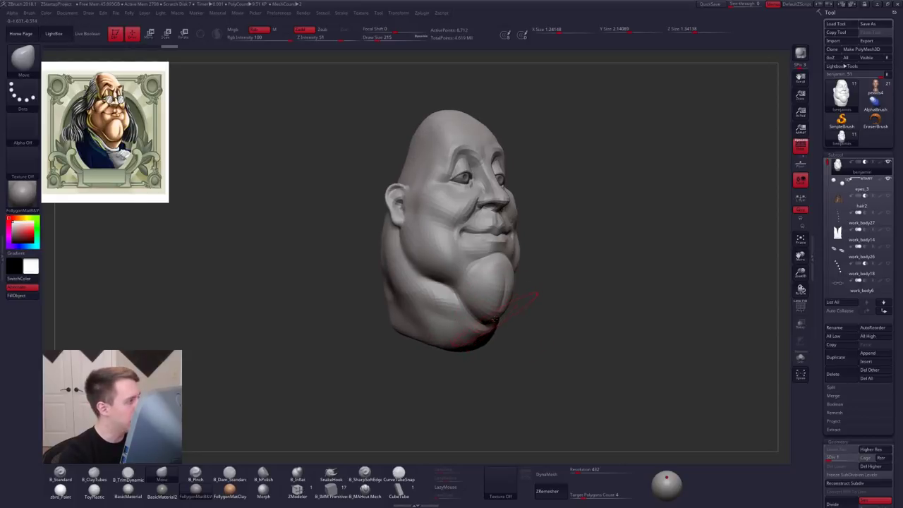
pyautogui.press('space')
pyautogui.moveTo(497, 316); pyautogui.dragTo(495, 316)
pyautogui.keyDown('shift'); pyautogui.moveTo(583, 346); pyautogui.dragTo(546, 345); pyautogui.keyUp('shift')
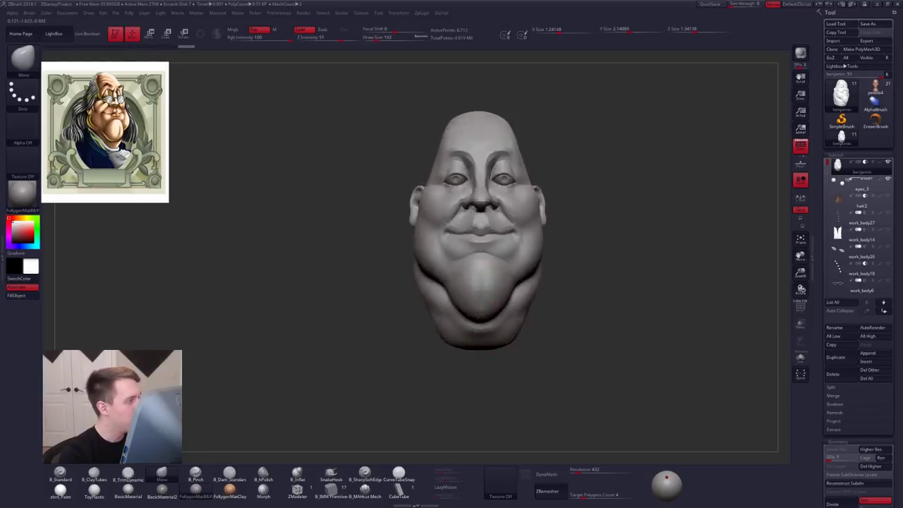
pyautogui.press('space')
pyautogui.moveTo(499, 311); pyautogui.dragTo(495, 318)
pyautogui.press('space')
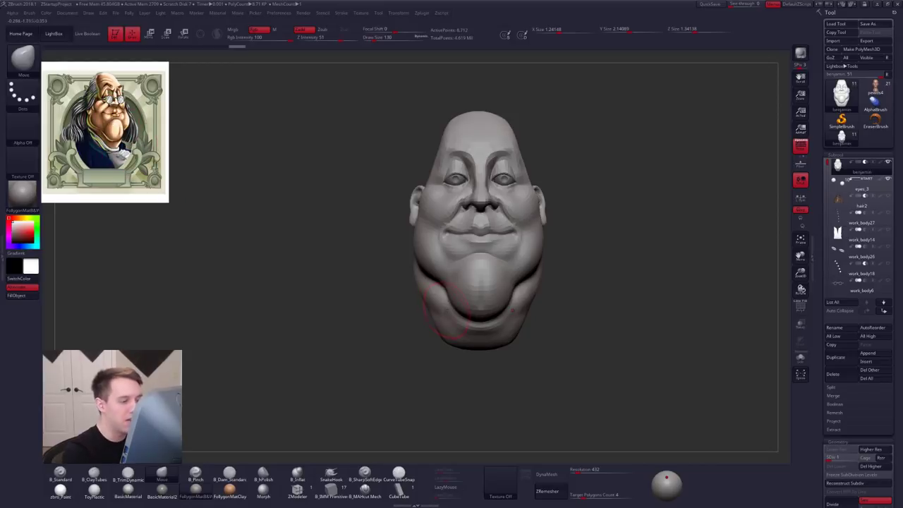
# Step: Adjust the jowl crease beside the chin with the Move brush at a draw size of 181
pyautogui.press('space')
pyautogui.moveTo(451, 283); pyautogui.dragTo(449, 286)
pyautogui.press('space')
pyautogui.moveTo(447, 287); pyautogui.dragTo(450, 286)
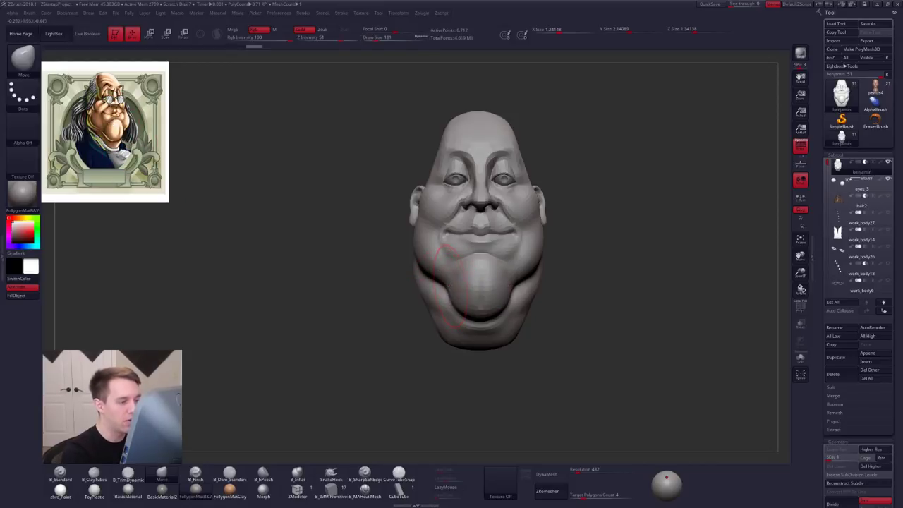
# Step: Mask the chin with lasso selections to separate it from the jowls, and clear the mask
pyautogui.moveTo(477, 254)
pyautogui.keyDown('ctrl'); pyautogui.mouseDown()
pyautogui.moveTo(483, 319)
pyautogui.moveTo(493, 302)
pyautogui.mouseUp(); pyautogui.keyUp('ctrl')
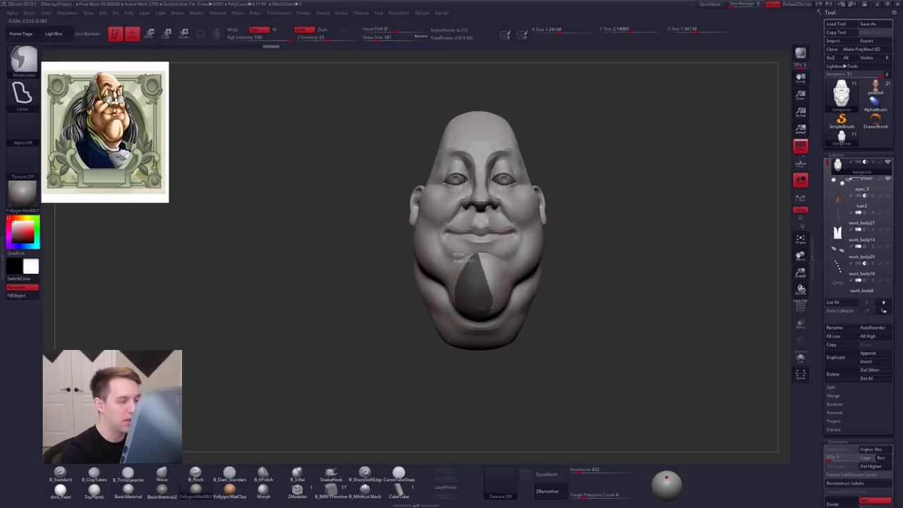
pyautogui.keyDown('ctrl'); pyautogui.moveTo(483, 253); pyautogui.dragTo(480, 254); pyautogui.keyUp('ctrl')
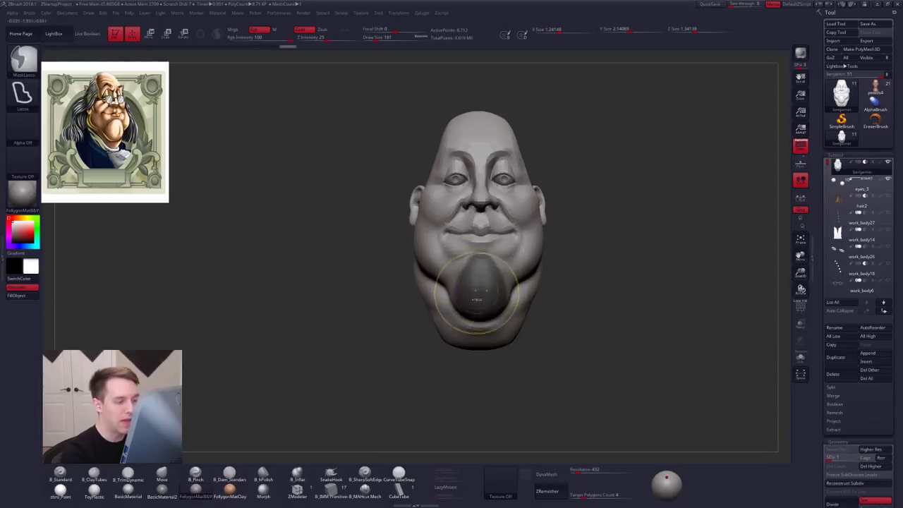
pyautogui.moveTo(486, 301); pyautogui.dragTo(525, 298, button='right')
pyautogui.keyDown('ctrl'); pyautogui.moveTo(524, 299); pyautogui.dragTo(532, 293); pyautogui.keyUp('ctrl')
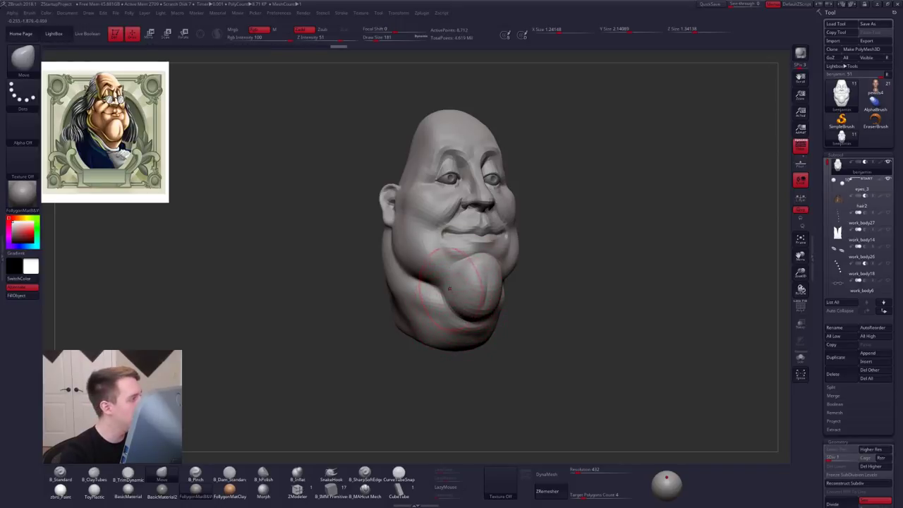
# Step: Set the draw size to 130 and raise the head to subdivision level 4, viewing the chin from an angle
pyautogui.moveTo(450, 289); pyautogui.dragTo(471, 290, button='right')
pyautogui.press('s')
pyautogui.moveTo(467, 292); pyautogui.dragTo(461, 291)
pyautogui.press('d')
pyautogui.press('d')
pyautogui.press('d')
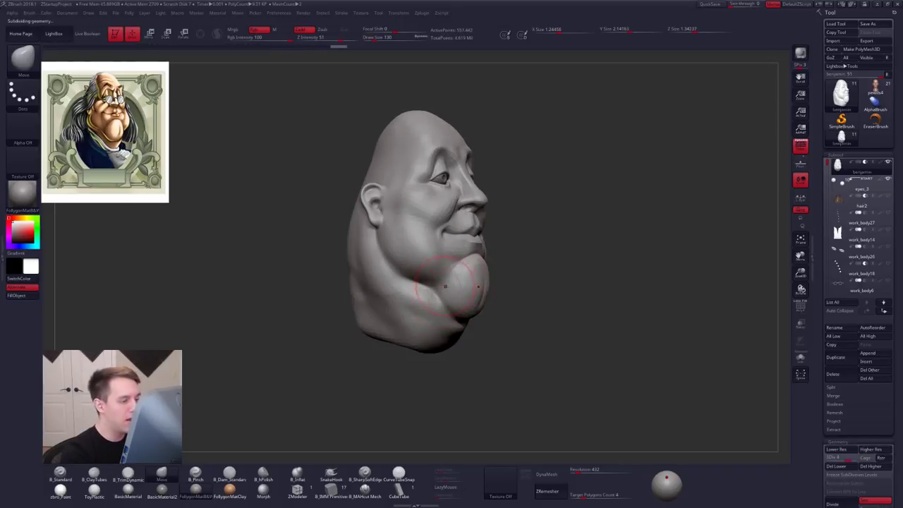
pyautogui.keyDown('ctrl'); pyautogui.moveTo(448, 284); pyautogui.dragTo(452, 285, button='right'); pyautogui.keyUp('ctrl')
# Step: Sharpen the edge where the side of the chin meets the cheek with the Pinch brush, raising its draw size to 74
pyautogui.press('2')
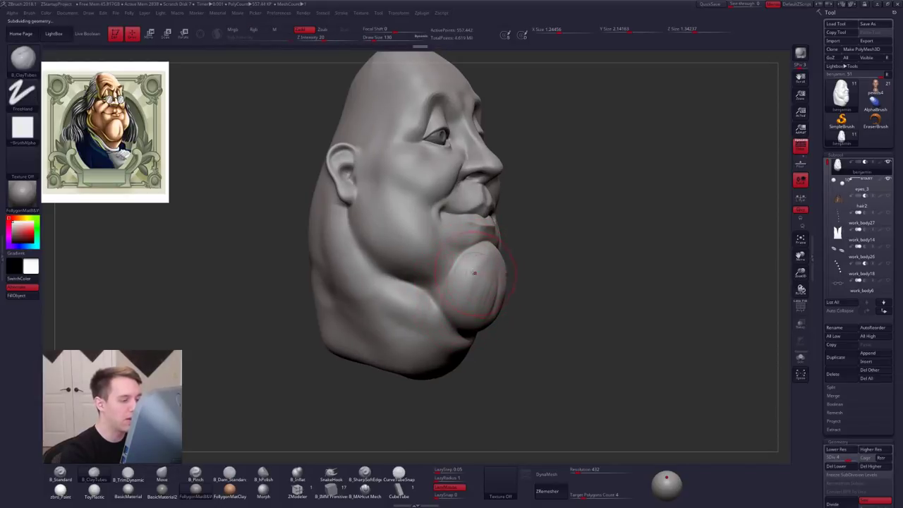
pyautogui.press('5')
pyautogui.press('space')
pyautogui.moveTo(469, 269); pyautogui.dragTo(460, 269)
pyautogui.moveTo(459, 264); pyautogui.dragTo(463, 266, button='right')
pyautogui.keyDown('ctrl'); pyautogui.moveTo(464, 266); pyautogui.dragTo(457, 281, button='right'); pyautogui.keyUp('ctrl')
pyautogui.press('space')
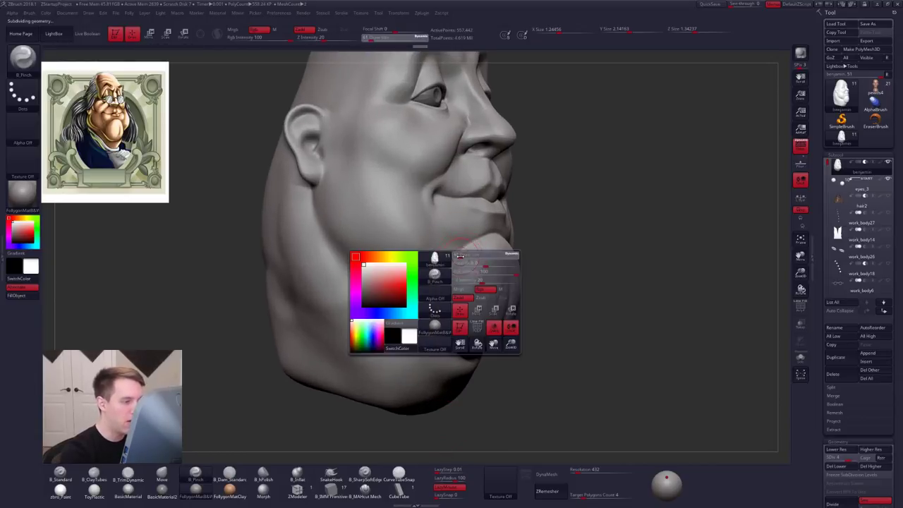
pyautogui.moveTo(464, 264); pyautogui.dragTo(459, 263)
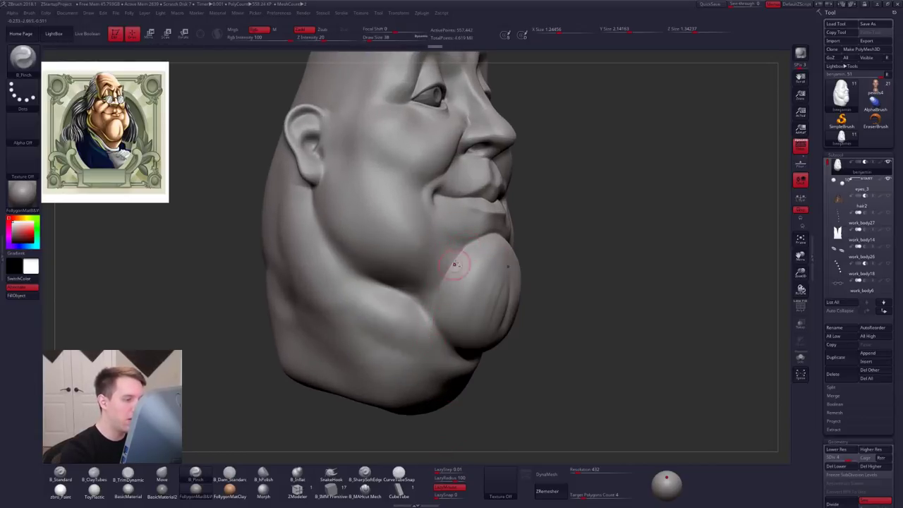
pyautogui.press('space')
pyautogui.moveTo(450, 308); pyautogui.dragTo(454, 307)
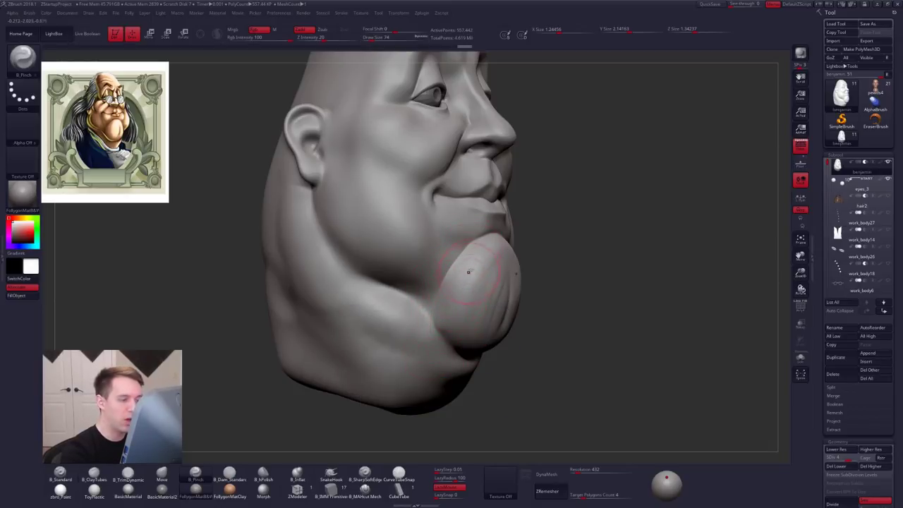
# Step: Build up the side of the chin with ClayTubes, then return to the Move brush at a draw size of 130
pyautogui.press('2')
pyautogui.moveTo(461, 319); pyautogui.dragTo(468, 279)
pyautogui.moveTo(494, 290)
pyautogui.mouseDown(button='right')
pyautogui.moveTo(430, 288)
pyautogui.moveTo(483, 295)
pyautogui.moveTo(458, 308)
pyautogui.mouseUp(button='right')
pyautogui.press('space')
pyautogui.moveTo(459, 319); pyautogui.dragTo(464, 319)
pyautogui.press('4')
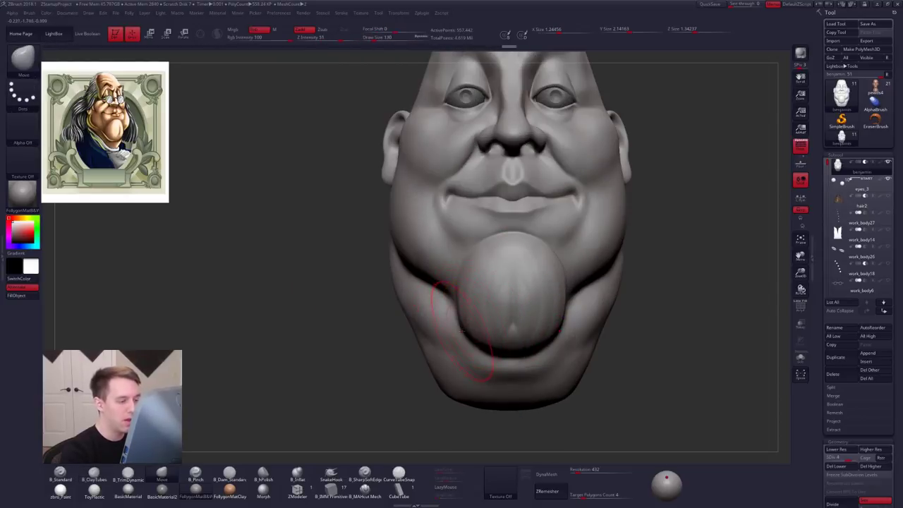
# Step: Nudge the side of the chin with the Move brush at a smaller draw size, and smooth the chin at subdivision level 3
pyautogui.moveTo(460, 281)
pyautogui.mouseDown()
pyautogui.moveTo(469, 288)
pyautogui.moveTo(463, 300)
pyautogui.mouseUp()
pyautogui.press('space')
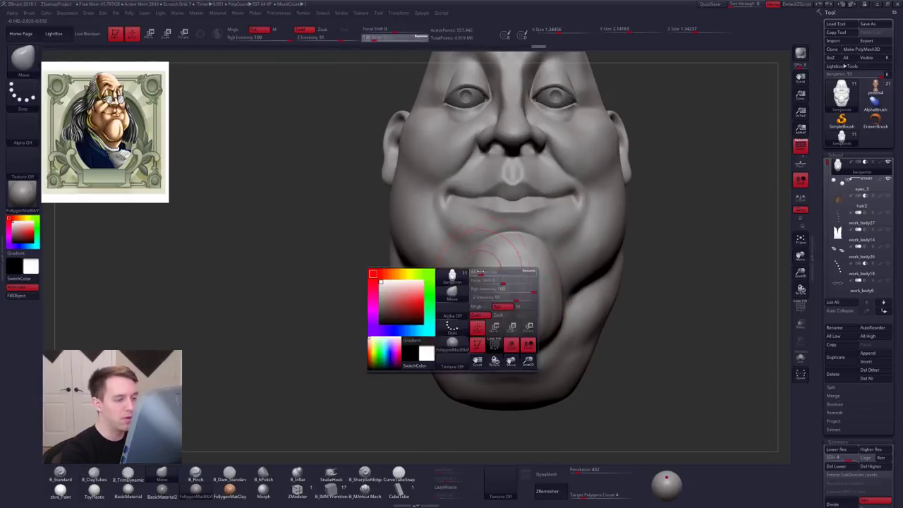
pyautogui.moveTo(487, 273); pyautogui.dragTo(482, 272)
pyautogui.moveTo(478, 291)
pyautogui.mouseDown(button='right')
pyautogui.moveTo(518, 296)
pyautogui.moveTo(512, 316)
pyautogui.moveTo(465, 300)
pyautogui.mouseUp(button='right')
pyautogui.hotkey('shift', 'd')
pyautogui.hotkey('shift', 'd')
pyautogui.press('d')
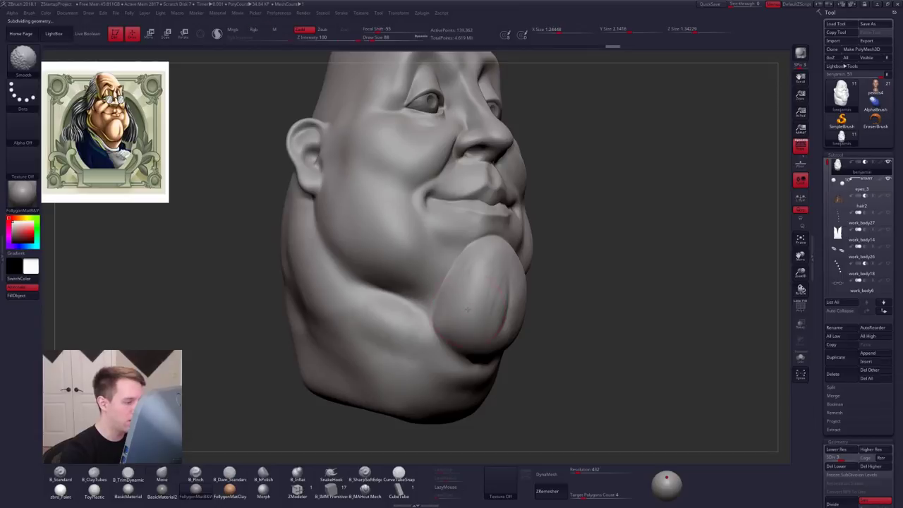
pyautogui.moveTo(467, 309)
pyautogui.keyDown('shift'); pyautogui.mouseDown()
pyautogui.moveTo(465, 322)
pyautogui.moveTo(478, 307)
pyautogui.moveTo(483, 315)
pyautogui.mouseUp(); pyautogui.keyUp('shift')
# Step: Switch to the TrimDynamic brush at a draw size of 140 and lower the head to subdivision level 2, viewing the chin from an angle
pyautogui.press('3')
pyautogui.moveTo(494, 311); pyautogui.dragTo(475, 311, button='right')
pyautogui.keyDown('ctrl'); pyautogui.moveTo(476, 328); pyautogui.dragTo(475, 313, button='right'); pyautogui.keyUp('ctrl')
pyautogui.hotkey('shift', 'd')
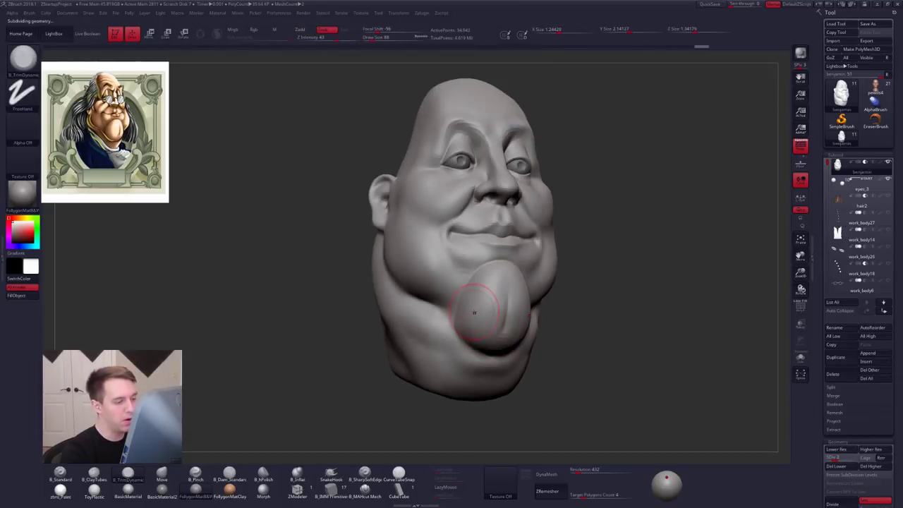
pyautogui.press('space')
pyautogui.moveTo(520, 319); pyautogui.dragTo(531, 319)
pyautogui.keyDown('alt'); pyautogui.moveTo(481, 355); pyautogui.dragTo(469, 382, button='right'); pyautogui.keyUp('alt')
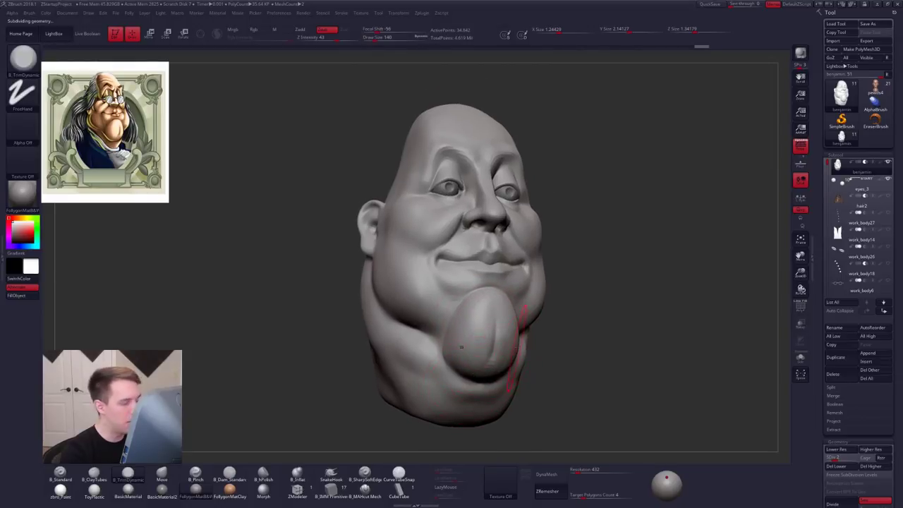
pyautogui.moveTo(517, 347)
pyautogui.mouseDown(button='right')
pyautogui.moveTo(528, 339)
pyautogui.moveTo(521, 352)
pyautogui.mouseUp(button='right')
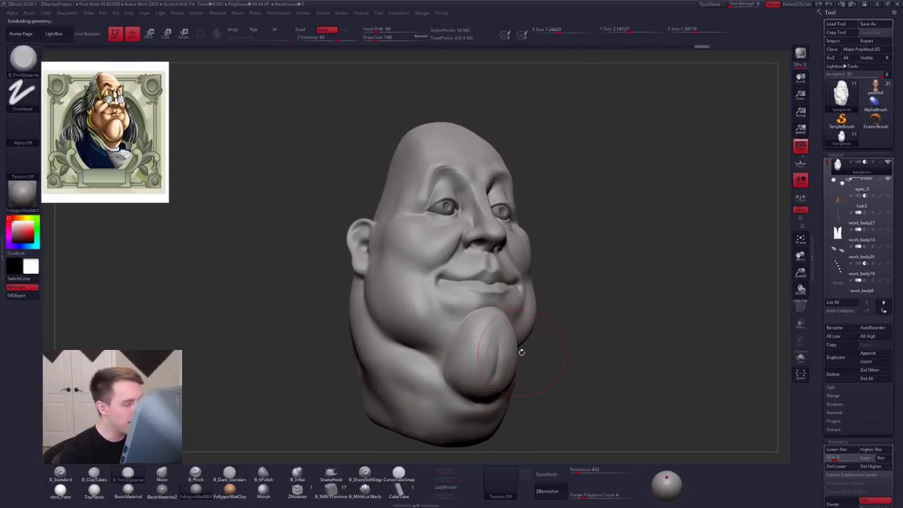
# Step: Lay Transpose lines from the far jowl up towards the eye and brow to examine the slope of the face's outline
pyautogui.press('w')
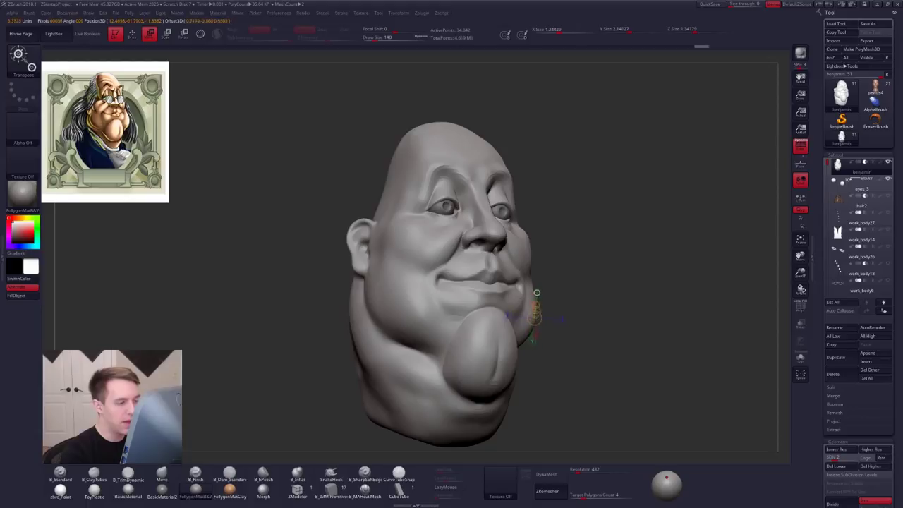
pyautogui.moveTo(537, 319)
pyautogui.mouseDown()
pyautogui.moveTo(528, 219)
pyautogui.moveTo(524, 226)
pyautogui.mouseUp()
pyautogui.keyDown('shift'); pyautogui.moveTo(527, 225); pyautogui.dragTo(532, 224, button='right'); pyautogui.keyUp('shift')
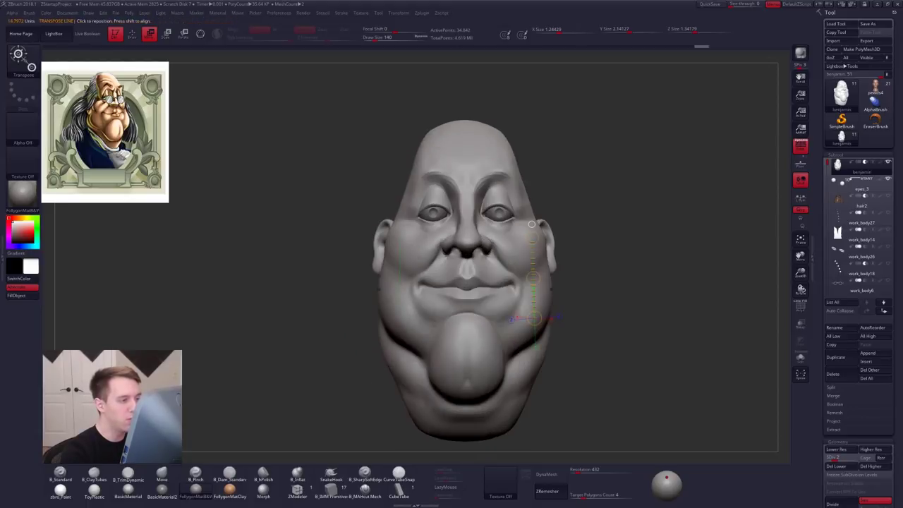
pyautogui.press('q')
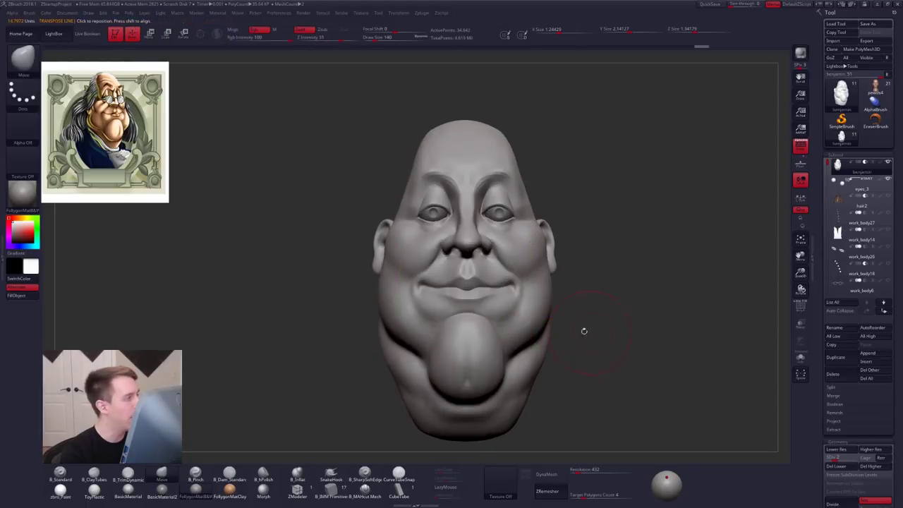
pyautogui.moveTo(523, 338); pyautogui.dragTo(549, 332, button='right')
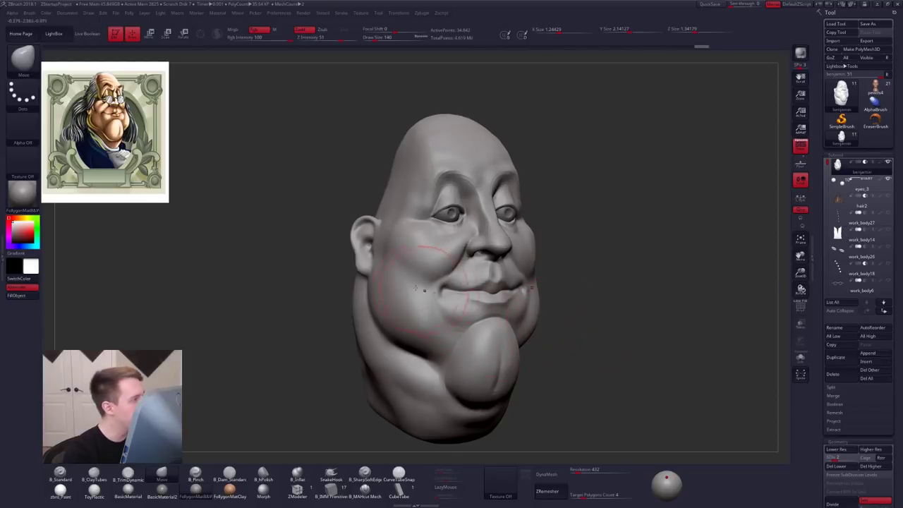
pyautogui.press('w')
pyautogui.moveTo(538, 310)
pyautogui.mouseDown()
pyautogui.moveTo(529, 214)
pyautogui.moveTo(493, 144)
pyautogui.moveTo(515, 164)
pyautogui.mouseUp()
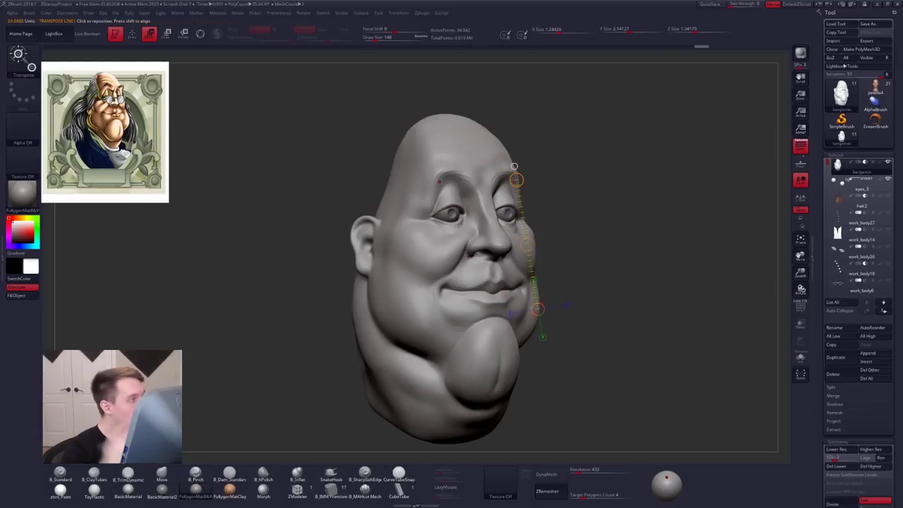
pyautogui.press('q')
# Step: Set the Move brush's draw size to 160 and lower the head to subdivision level 1, viewed from the front
pyautogui.moveTo(607, 240); pyautogui.dragTo(554, 251)
pyautogui.press('space')
pyautogui.moveTo(546, 302); pyautogui.dragTo(553, 296)
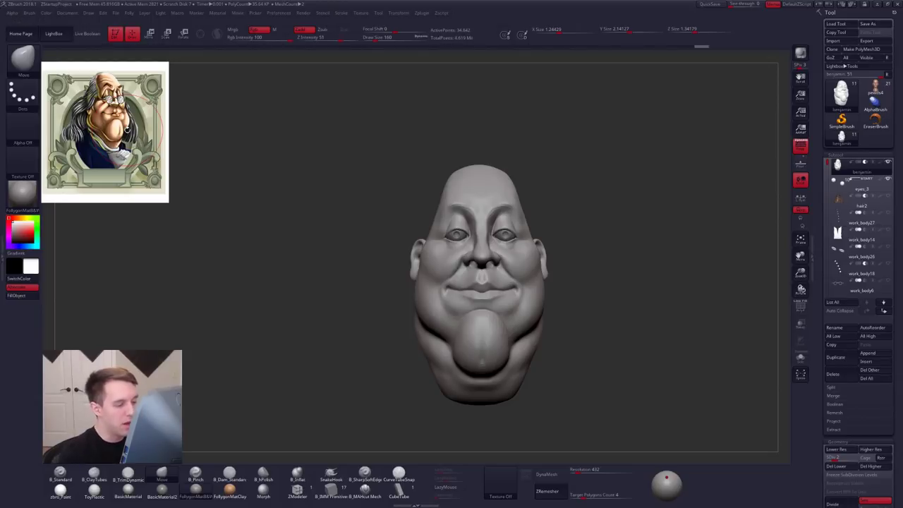
pyautogui.keyDown('ctrl'); pyautogui.moveTo(526, 236); pyautogui.dragTo(539, 242, button='right'); pyautogui.keyUp('ctrl')
pyautogui.hotkey('shift', 'd')
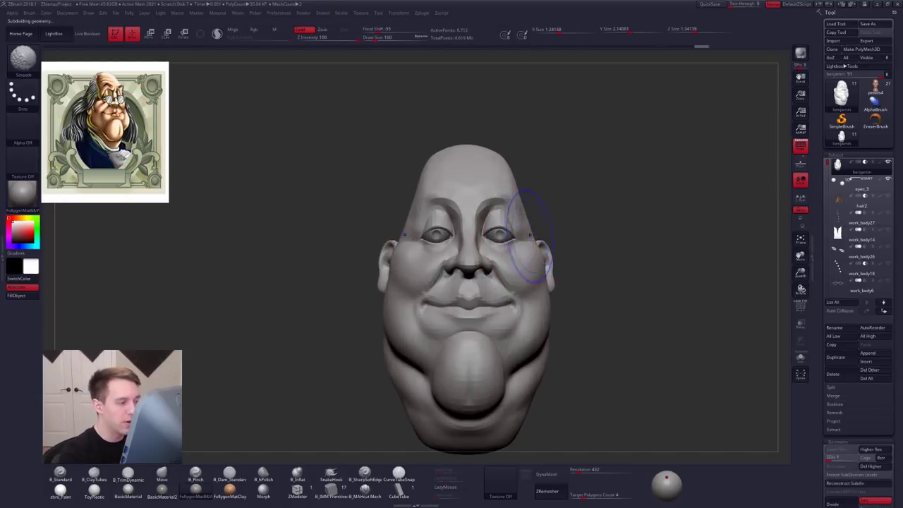
# Step: Mask the forehead, eyes, upper cheeks and nose with lasso selections, blur the mask's edge and invert it
pyautogui.moveTo(545, 233)
pyautogui.keyDown('ctrl'); pyautogui.mouseDown()
pyautogui.moveTo(508, 243)
pyautogui.moveTo(475, 131)
pyautogui.moveTo(613, 98)
pyautogui.mouseUp(); pyautogui.keyUp('ctrl')
pyautogui.moveTo(518, 144)
pyautogui.keyDown('ctrl'); pyautogui.mouseDown()
pyautogui.moveTo(427, 128)
pyautogui.moveTo(487, 84)
pyautogui.mouseUp(); pyautogui.keyUp('ctrl')
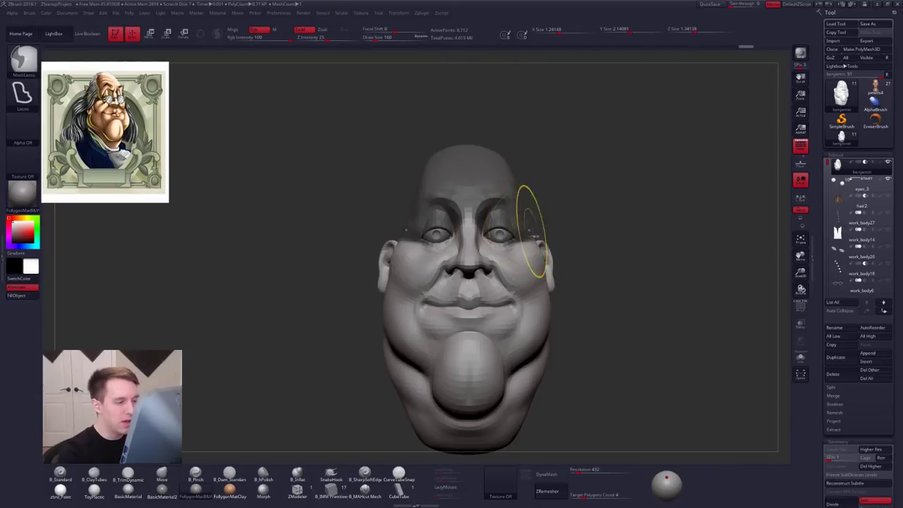
pyautogui.moveTo(541, 235)
pyautogui.keyDown('ctrl'); pyautogui.mouseDown()
pyautogui.moveTo(502, 245)
pyautogui.moveTo(474, 202)
pyautogui.mouseUp(); pyautogui.keyUp('ctrl')
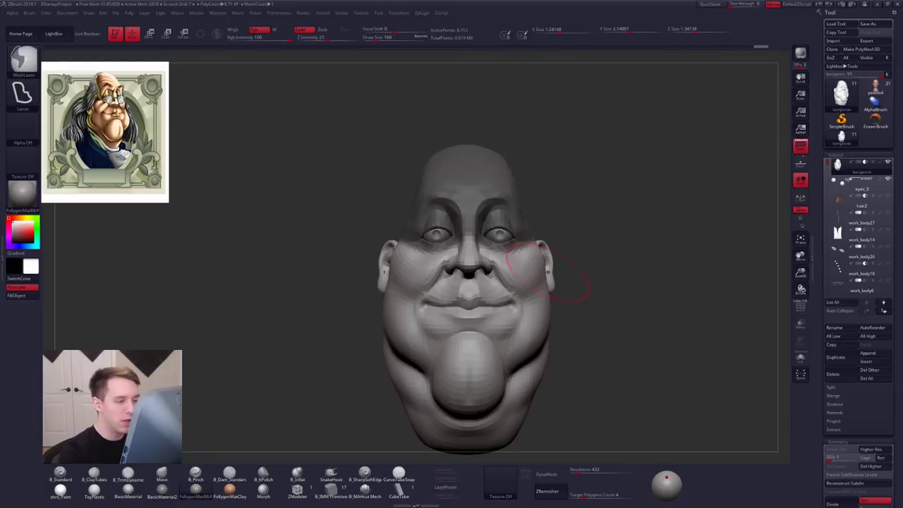
pyautogui.moveTo(584, 281)
pyautogui.mouseDown()
pyautogui.moveTo(501, 288)
pyautogui.moveTo(569, 299)
pyautogui.moveTo(513, 292)
pyautogui.moveTo(472, 266)
pyautogui.moveTo(536, 160)
pyautogui.mouseUp()
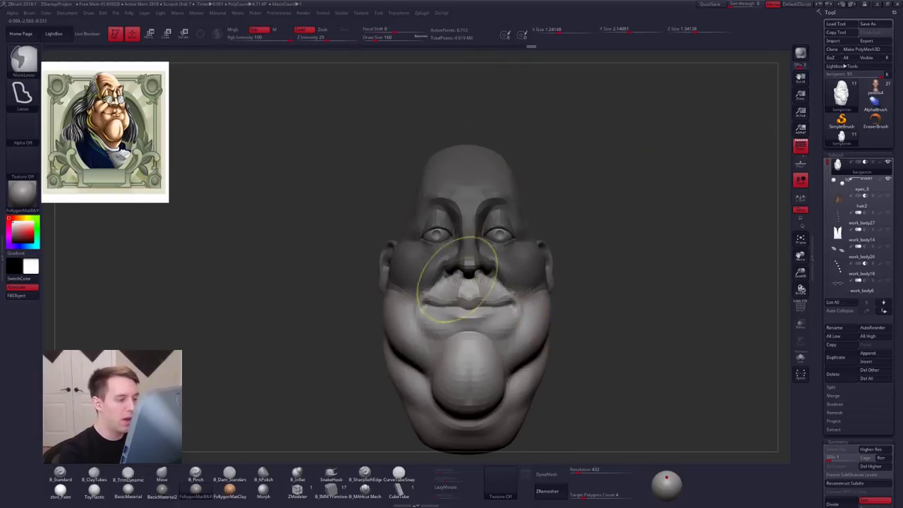
pyautogui.moveTo(455, 281)
pyautogui.keyDown('ctrl'); pyautogui.mouseDown()
pyautogui.moveTo(507, 274)
pyautogui.moveTo(453, 177)
pyautogui.mouseUp(); pyautogui.keyUp('ctrl')
pyautogui.moveTo(563, 258); pyautogui.dragTo(532, 269)
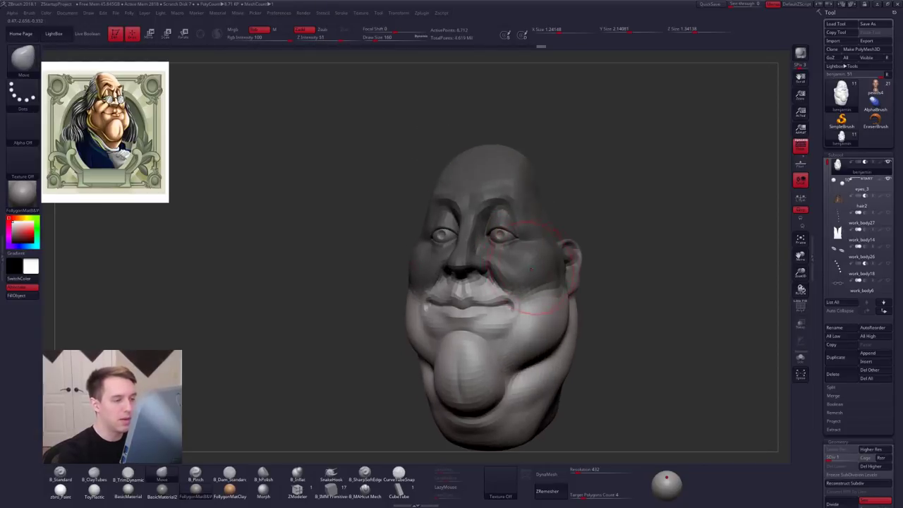
pyautogui.keyDown('ctrl'); pyautogui.click(531, 269); pyautogui.keyUp('ctrl')
pyautogui.keyDown('ctrl'); pyautogui.click(526, 264); pyautogui.keyUp('ctrl')
pyautogui.keyDown('ctrl'); pyautogui.click(585, 262); pyautogui.keyUp('ctrl')
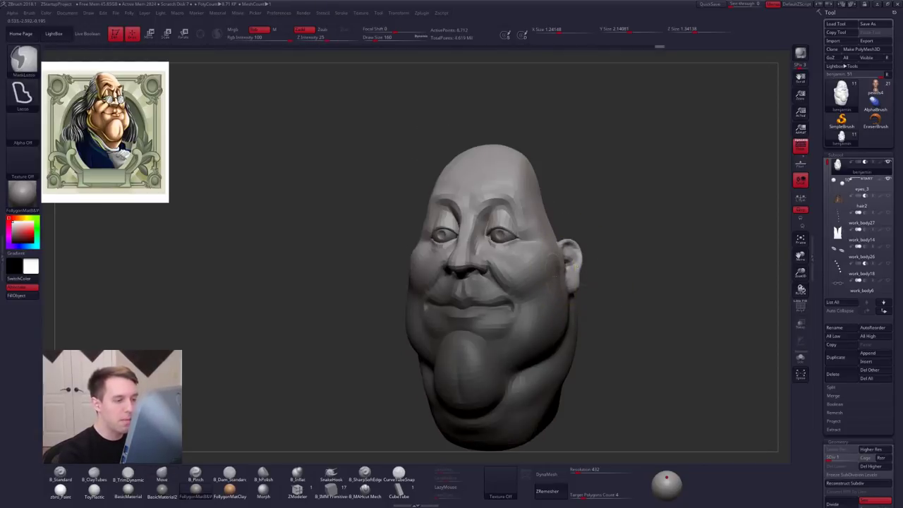
# Step: Push the sides of the upper face slightly inward with the Move brush at a draw size of 335
pyautogui.press('space')
pyautogui.moveTo(606, 271); pyautogui.dragTo(672, 264)
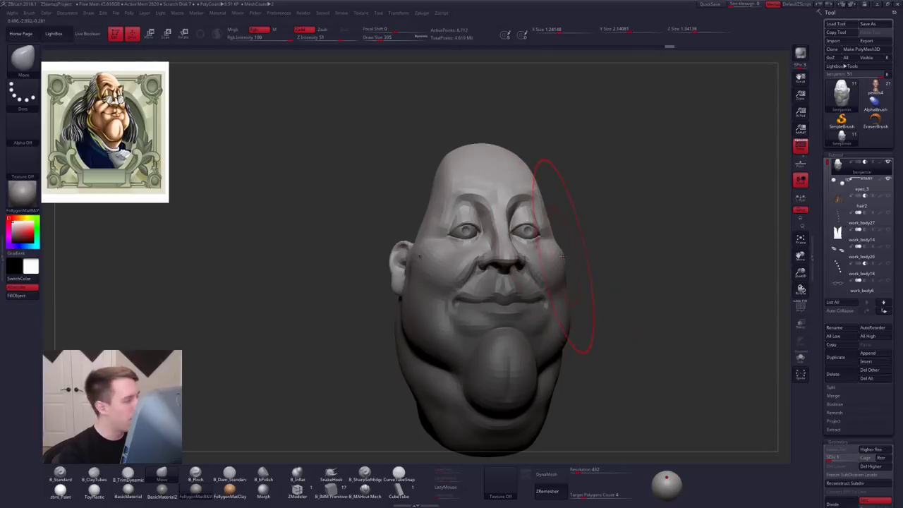
pyautogui.keyDown('ctrl'); pyautogui.moveTo(563, 257); pyautogui.dragTo(563, 259); pyautogui.keyUp('ctrl')
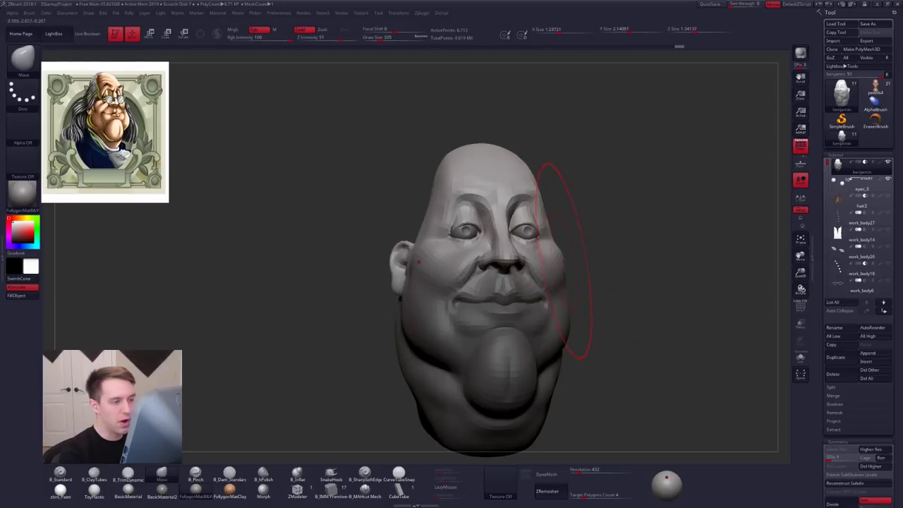
pyautogui.press('s')
pyautogui.keyDown('shift'); pyautogui.moveTo(591, 257); pyautogui.dragTo(568, 246); pyautogui.keyUp('shift')
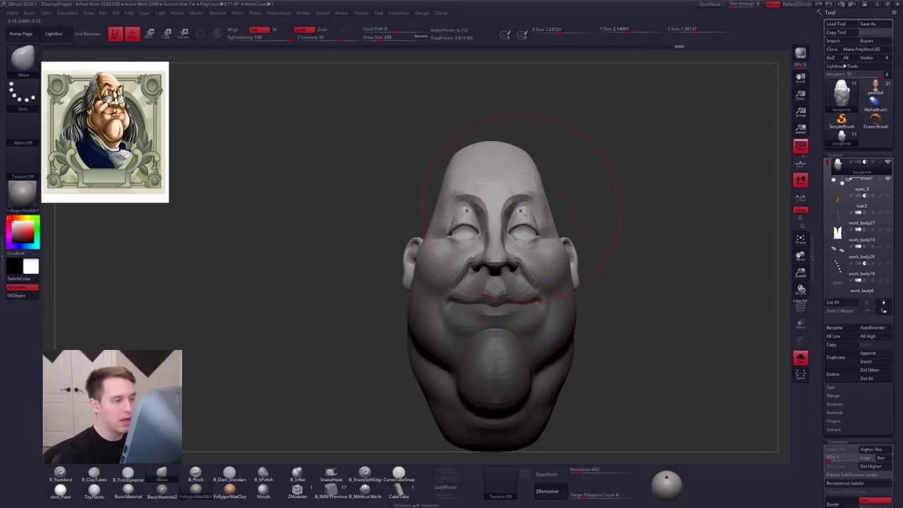
# Step: Mask the forehead and eye area with a blurred edge, and narrow the sides of the face with the Move brush
pyautogui.keyDown('ctrl'); pyautogui.moveTo(514, 132); pyautogui.dragTo(517, 205); pyautogui.keyUp('ctrl')
pyautogui.moveTo(522, 243)
pyautogui.keyDown('ctrl'); pyautogui.mouseDown()
pyautogui.moveTo(487, 271)
pyautogui.moveTo(475, 129)
pyautogui.mouseUp(); pyautogui.keyUp('ctrl')
pyautogui.keyDown('ctrl'); pyautogui.click(568, 229); pyautogui.keyUp('ctrl')
pyautogui.keyDown('ctrl'); pyautogui.click(546, 255); pyautogui.keyUp('ctrl')
pyautogui.keyDown('ctrl'); pyautogui.click(581, 238); pyautogui.keyUp('ctrl')
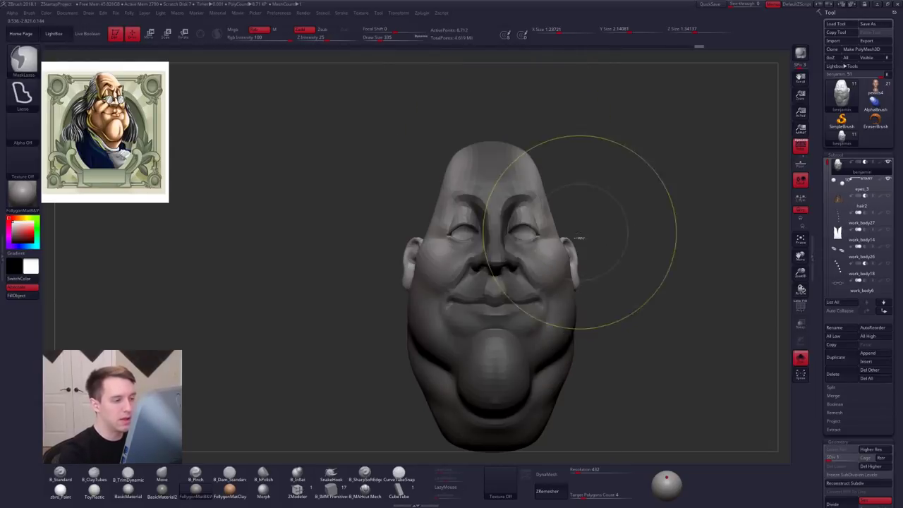
pyautogui.moveTo(562, 258); pyautogui.dragTo(554, 262)
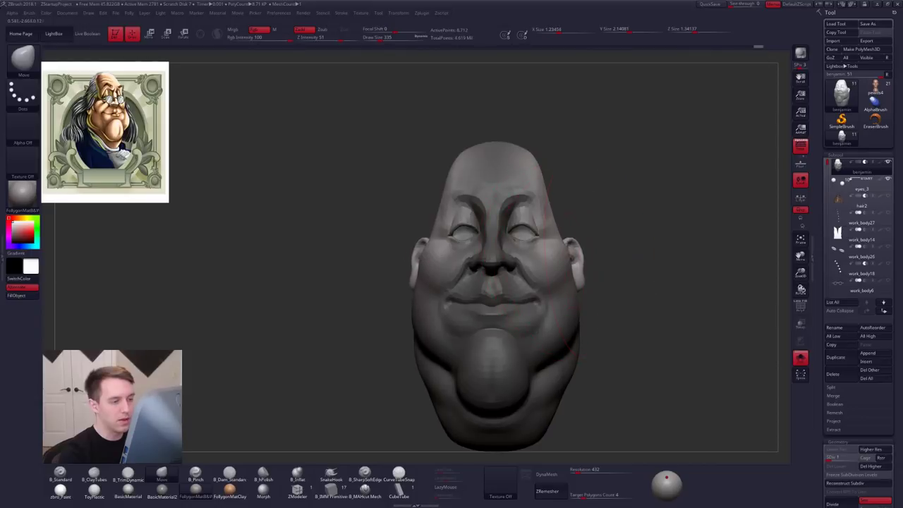
pyautogui.moveTo(573, 256); pyautogui.dragTo(542, 248, button='right')
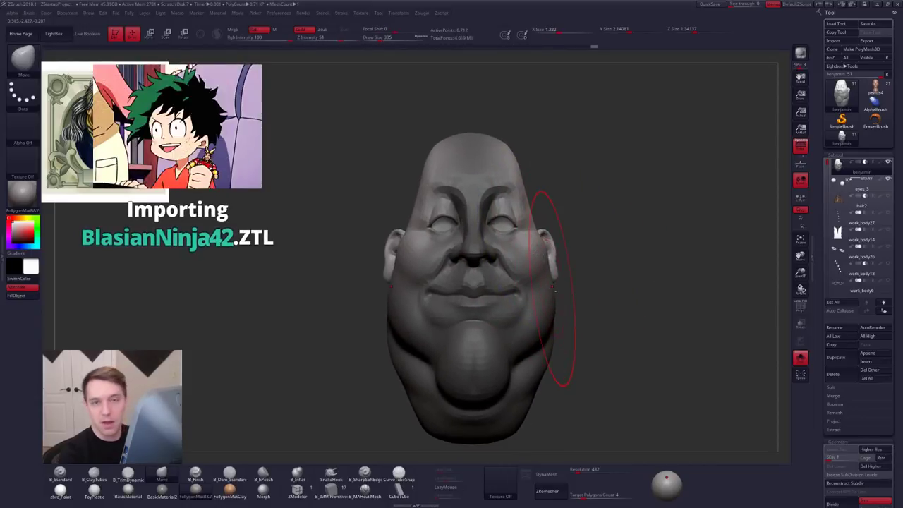
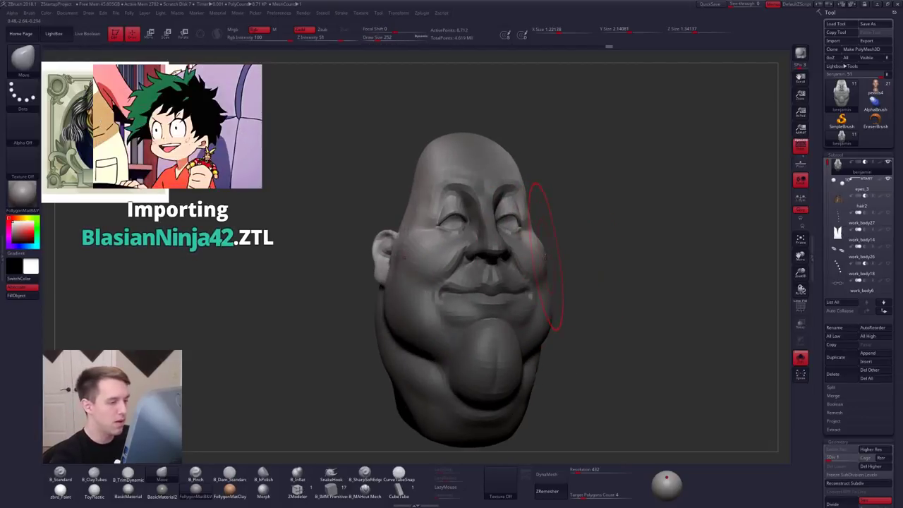
# Step: Reduce the Move brush's draw size and refine the outer cheek from a three-quarter view
pyautogui.press('s')
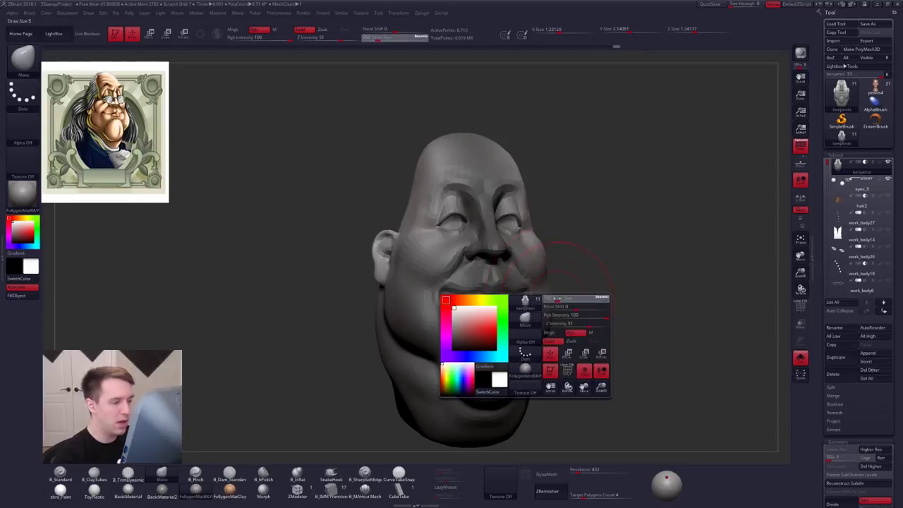
pyautogui.moveTo(558, 297); pyautogui.dragTo(550, 297)
pyautogui.moveTo(565, 299)
pyautogui.mouseDown()
pyautogui.moveTo(466, 310)
pyautogui.moveTo(523, 289)
pyautogui.mouseUp()
# Step: Lay a Transpose line from the far jowl to the brow and examine the cheek's contour from several angles
pyautogui.moveTo(469, 295)
pyautogui.mouseDown()
pyautogui.moveTo(569, 292)
pyautogui.moveTo(555, 264)
pyautogui.moveTo(557, 288)
pyautogui.moveTo(535, 176)
pyautogui.mouseUp()
pyautogui.press('w')
pyautogui.hotkey('ctrl', 'z')
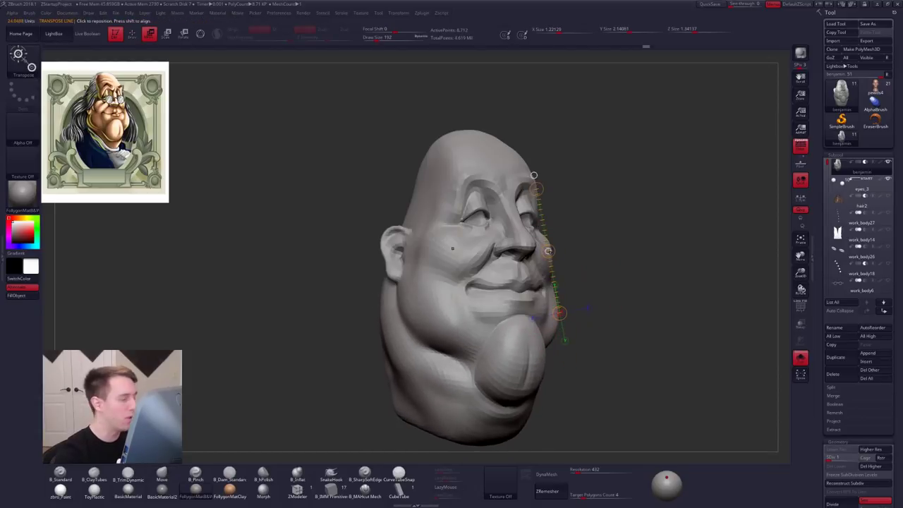
pyautogui.press('q')
pyautogui.moveTo(615, 375); pyautogui.dragTo(466, 364)
pyautogui.moveTo(471, 283)
pyautogui.mouseDown()
pyautogui.moveTo(574, 239)
pyautogui.moveTo(600, 255)
pyautogui.moveTo(601, 293)
pyautogui.mouseUp()
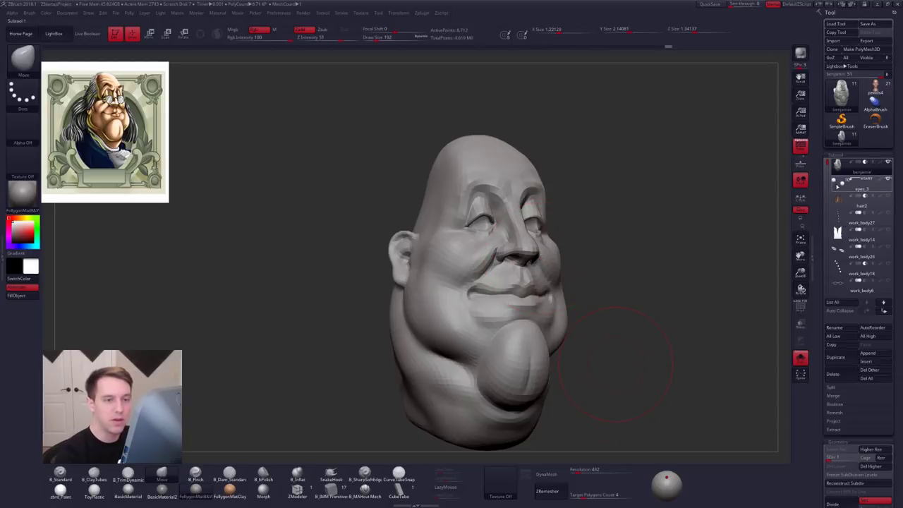
# Step: Select the eyes_3 subtool and lay a horizontal Transpose line outward from one eye in the front view
pyautogui.click(858, 184)
pyautogui.keyDown('shift'); pyautogui.moveTo(664, 237); pyautogui.dragTo(625, 233); pyautogui.keyUp('shift')
pyautogui.press('w')
pyautogui.moveTo(533, 228)
pyautogui.keyDown('shift'); pyautogui.mouseDown()
pyautogui.moveTo(572, 228)
pyautogui.moveTo(549, 228)
pyautogui.mouseUp(); pyautogui.keyUp('shift')
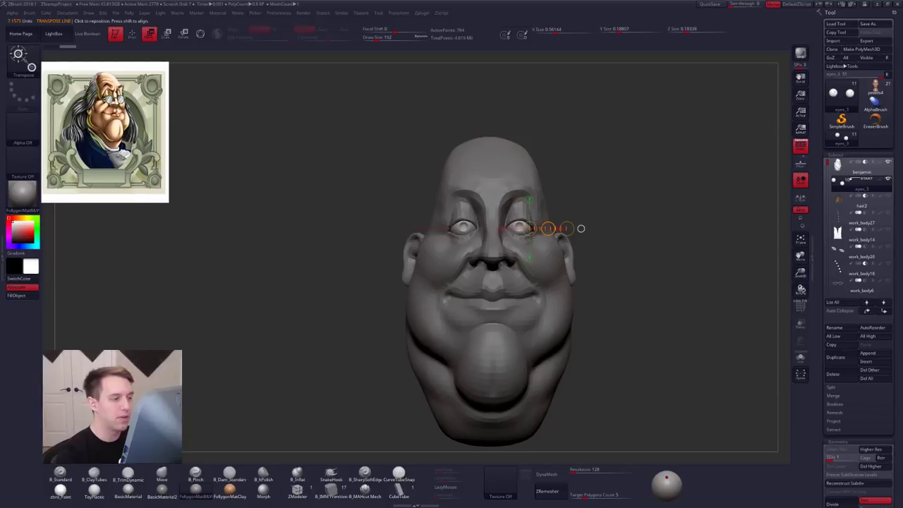
pyautogui.press('q')
# Step: Reselect the head and adjust the inner corners of the lower eyelids with the Move brush at a smaller draw size
pyautogui.keyDown('alt'); pyautogui.click(541, 277); pyautogui.keyUp('alt')
pyautogui.press('space')
pyautogui.moveTo(552, 315); pyautogui.dragTo(545, 315)
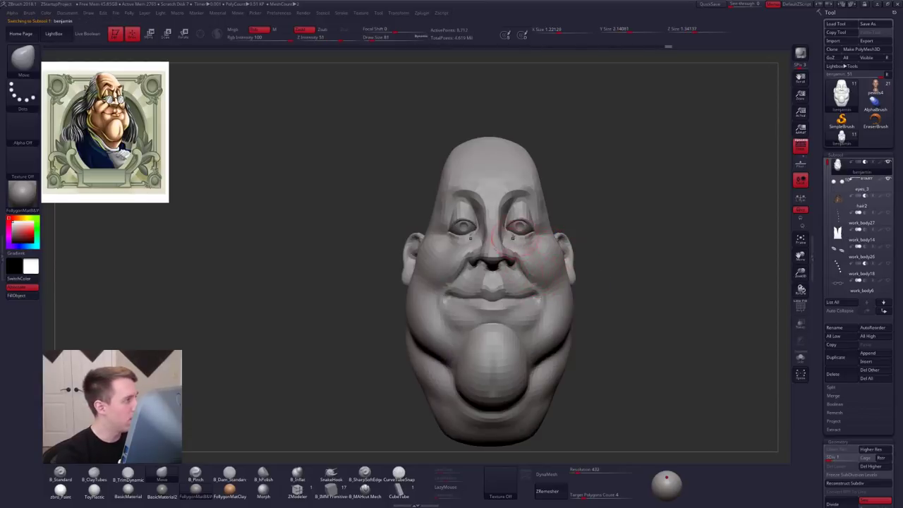
pyautogui.press('space')
pyautogui.press('space')
pyautogui.moveTo(524, 238); pyautogui.dragTo(529, 238)
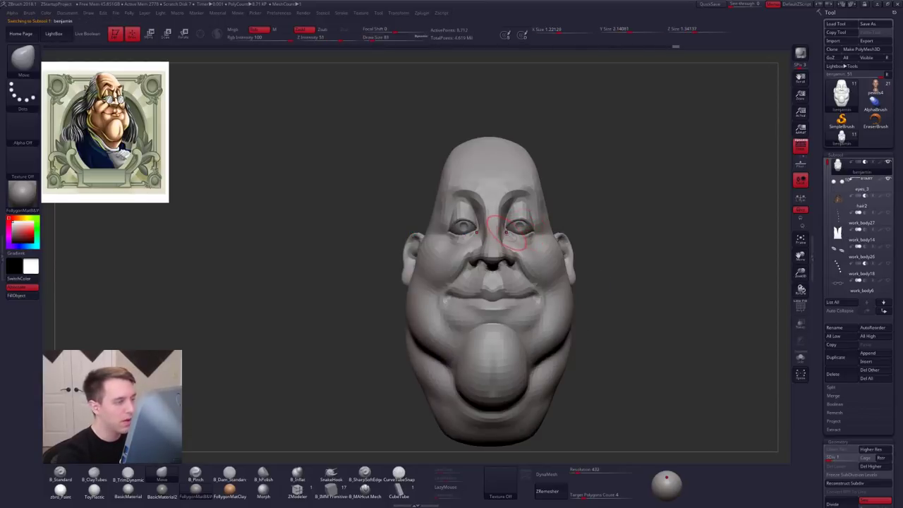
pyautogui.press('space')
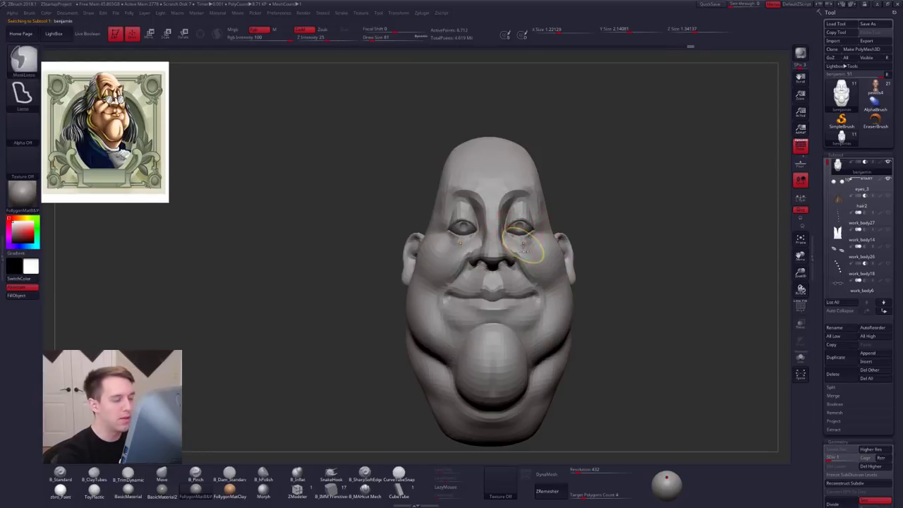
# Step: Check the slant from the eye's inner corner across the cheek with a Transpose line, and redo the last eyelid edits
pyautogui.press('w')
pyautogui.moveTo(511, 226)
pyautogui.mouseDown()
pyautogui.moveTo(571, 228)
pyautogui.moveTo(604, 259)
pyautogui.moveTo(675, 283)
pyautogui.mouseUp()
pyautogui.press('q')
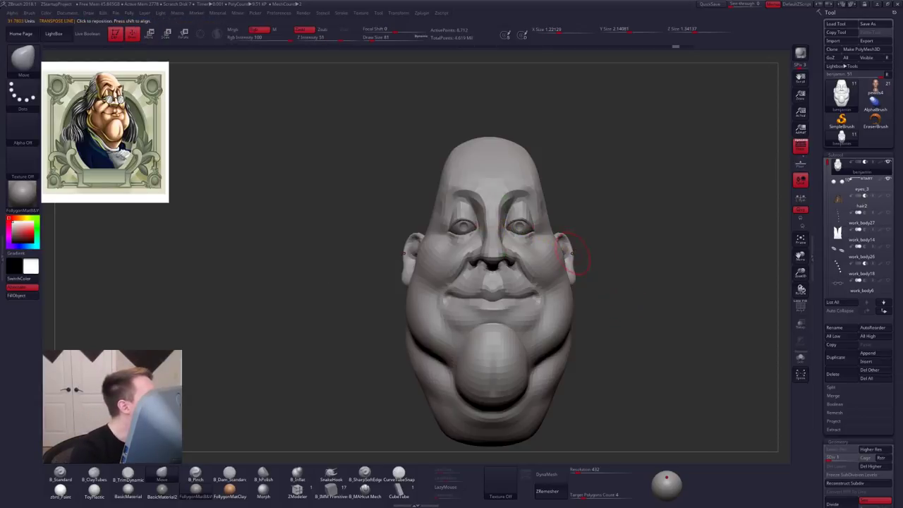
pyautogui.hotkey('ctrl', 'shift', 'z')
pyautogui.hotkey('ctrl', 'shift', 'z')
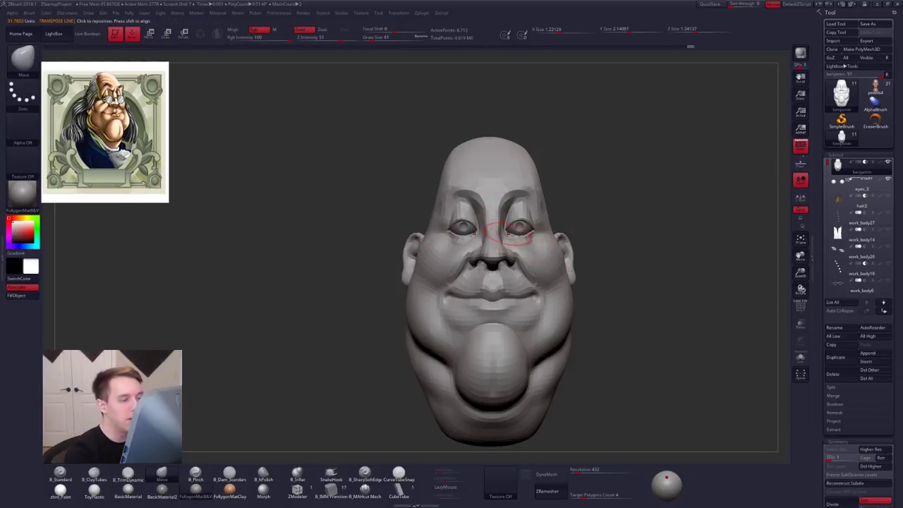
# Step: Raise the head to subdivision level 3 and view the face from a three-quarter angle
pyautogui.moveTo(487, 250)
pyautogui.mouseDown(button='right')
pyautogui.moveTo(528, 254)
pyautogui.moveTo(511, 257)
pyautogui.mouseUp(button='right')
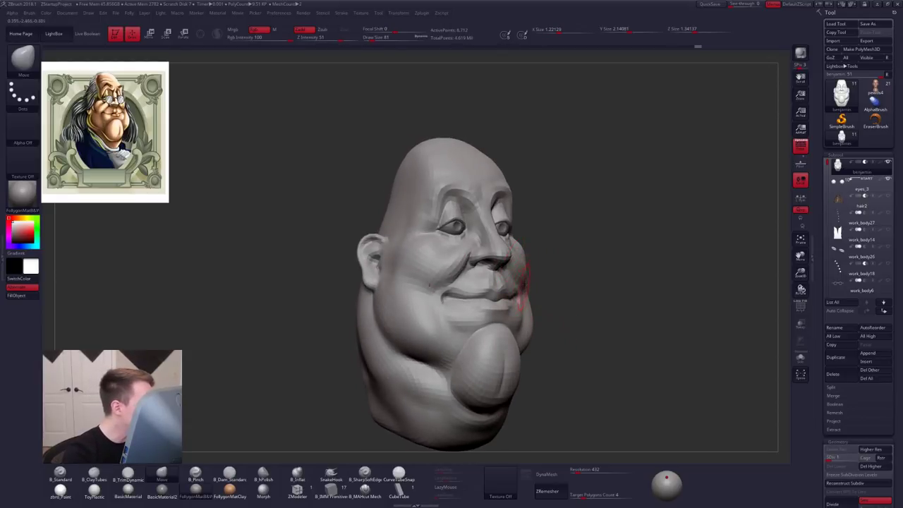
pyautogui.moveTo(509, 284); pyautogui.dragTo(521, 285, button='right')
pyautogui.press('d')
pyautogui.press('d')
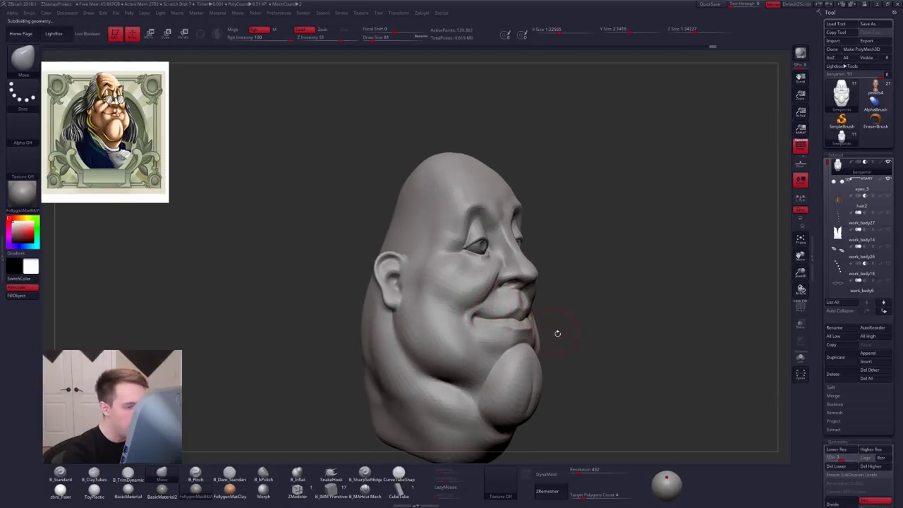
# Step: Set the brush draw size to 67 and raise the head to subdivision level 5
pyautogui.moveTo(561, 335); pyautogui.dragTo(494, 339)
pyautogui.moveTo(596, 359)
pyautogui.keyDown('alt'); pyautogui.mouseDown()
pyautogui.moveTo(561, 341)
pyautogui.moveTo(552, 406)
pyautogui.mouseUp(); pyautogui.keyUp('alt')
pyautogui.press('space')
pyautogui.moveTo(487, 267); pyautogui.dragTo(482, 268)
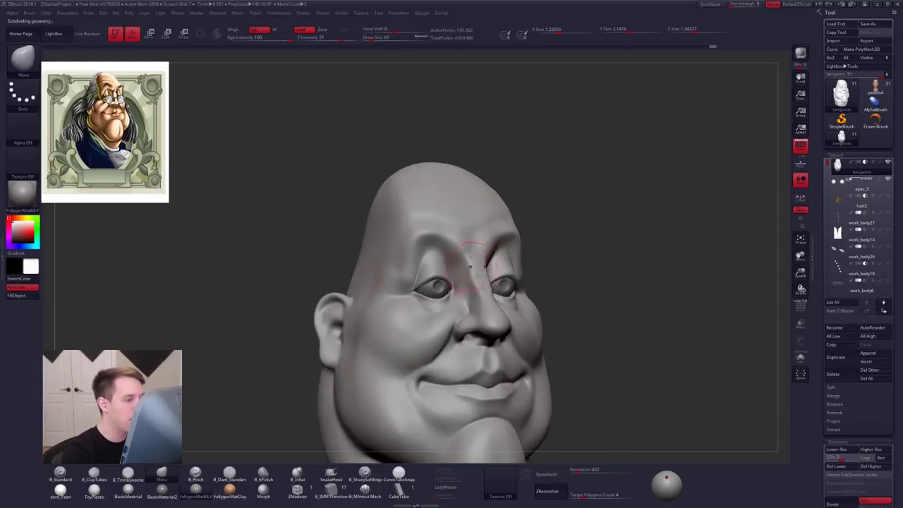
pyautogui.press('d')
pyautogui.press('d')
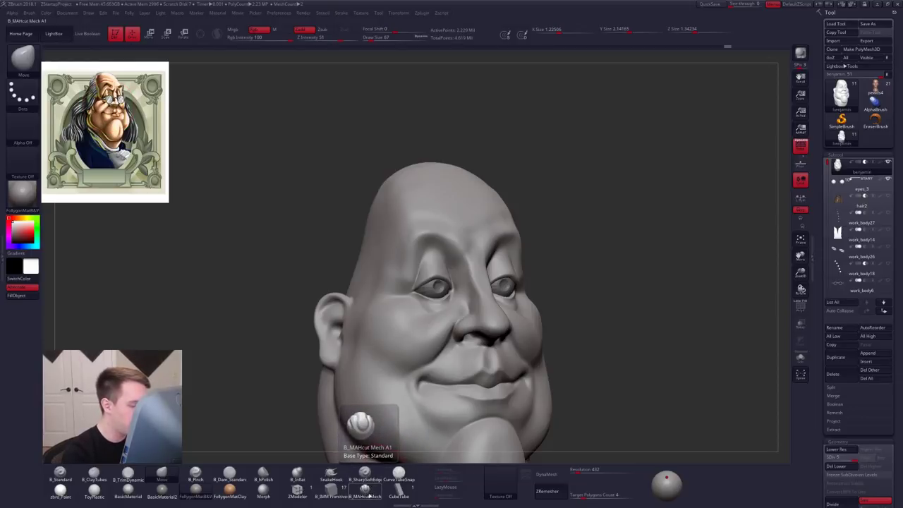
# Step: Carve a frown crease from the inner brow up above the nose bridge with B_SharpSoftEdge at draw size 43
pyautogui.click(365, 492)
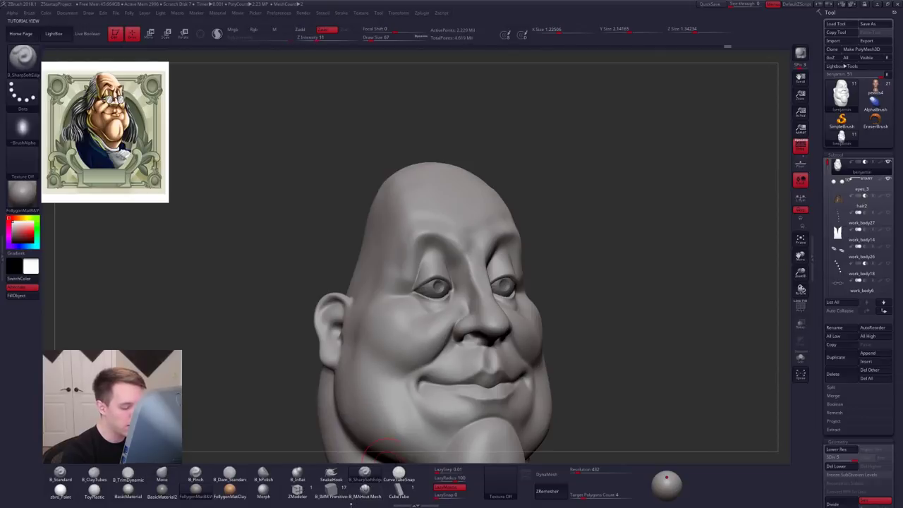
pyautogui.keyDown('alt'); pyautogui.moveTo(462, 219); pyautogui.dragTo(467, 258, button='right'); pyautogui.keyUp('alt')
pyautogui.press('s')
pyautogui.click(473, 256)
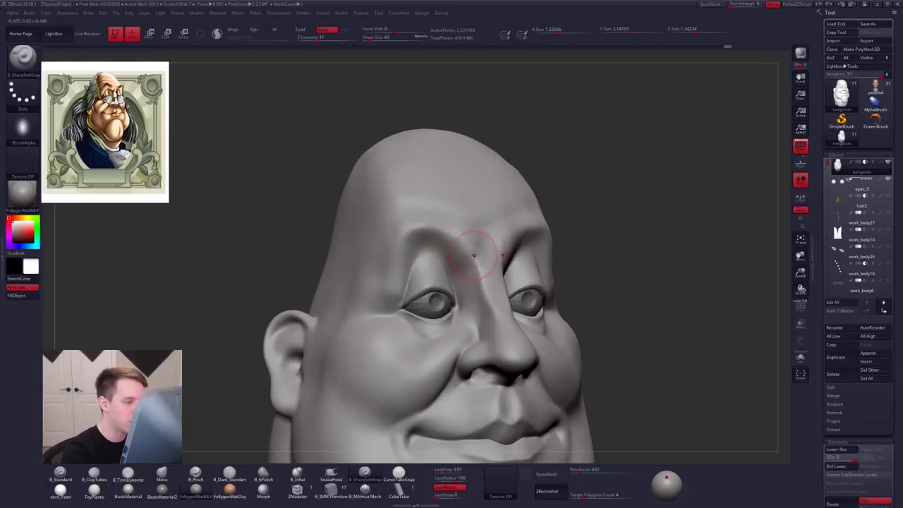
pyautogui.moveTo(458, 275)
pyautogui.mouseDown()
pyautogui.moveTo(485, 236)
pyautogui.moveTo(487, 186)
pyautogui.mouseUp()
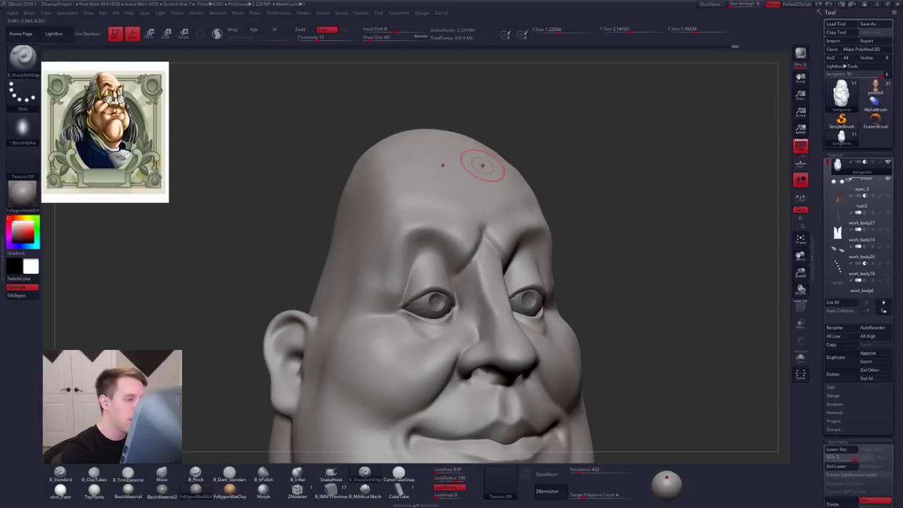
# Step: Build up the form around the crease between the brows with B_ClayTubes at draw size 54
pyautogui.press('2')
pyautogui.press('s')
pyautogui.click(461, 274)
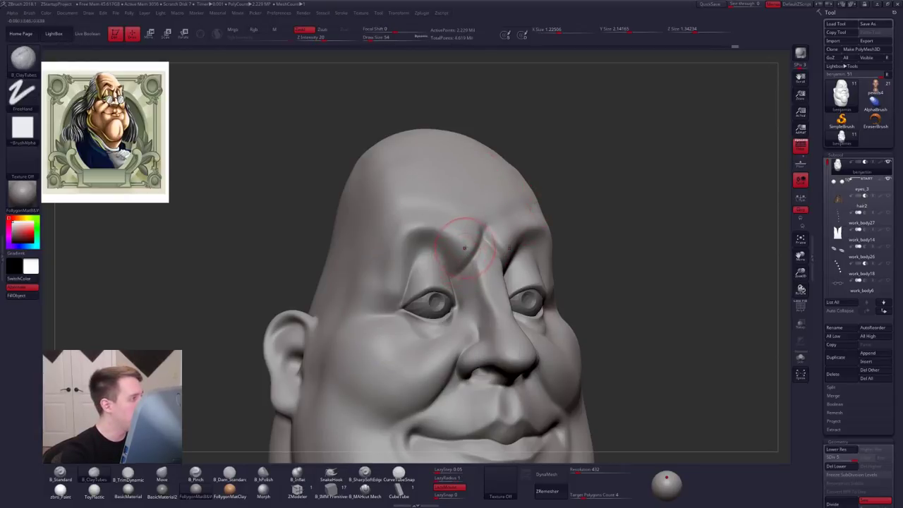
pyautogui.moveTo(465, 248)
pyautogui.mouseDown()
pyautogui.moveTo(452, 265)
pyautogui.moveTo(462, 252)
pyautogui.mouseUp()
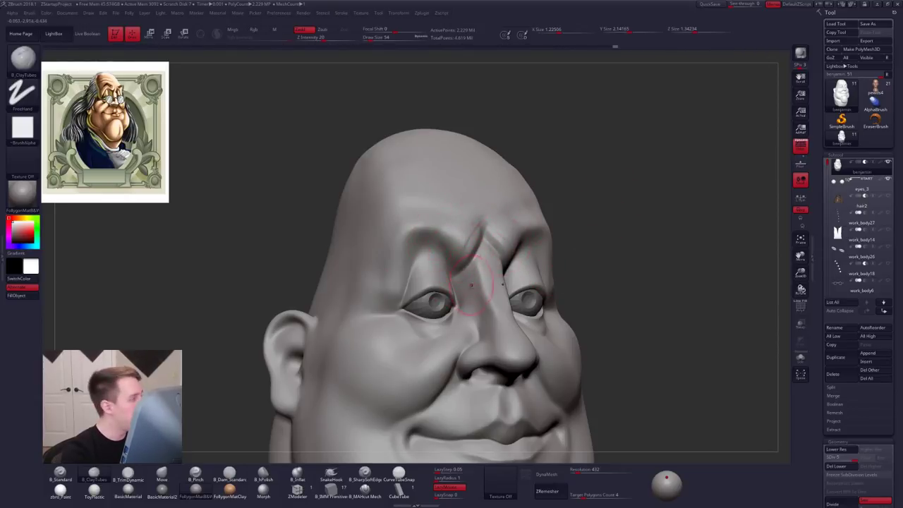
# Step: Adjust the crease and upper nose bridge between the brows with the Move brush
pyautogui.press('b')
pyautogui.press('m')
pyautogui.press('v')
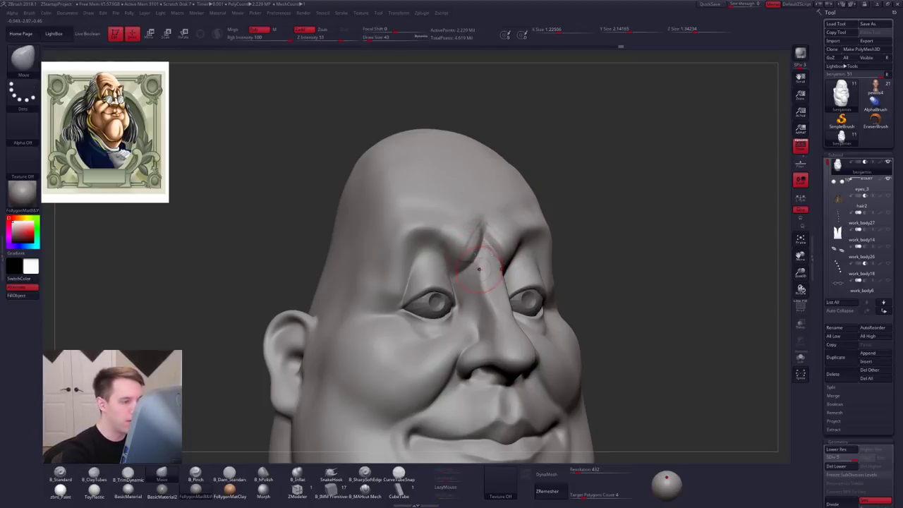
pyautogui.moveTo(494, 248); pyautogui.dragTo(485, 254, button='right')
pyautogui.press('s')
pyautogui.moveTo(479, 261)
pyautogui.mouseDown()
pyautogui.moveTo(487, 261)
pyautogui.moveTo(469, 249)
pyautogui.moveTo(461, 210)
pyautogui.moveTo(486, 272)
pyautogui.moveTo(487, 258)
pyautogui.mouseUp()
# Step: Lower the head to subdivision level 3, then build up and smooth the area beside and below the mouth corner
pyautogui.hotkey('shift', 'd')
pyautogui.hotkey('shift', 'd')
pyautogui.keyDown('ctrl'); pyautogui.moveTo(500, 310); pyautogui.dragTo(508, 263, button='right'); pyautogui.keyUp('ctrl')
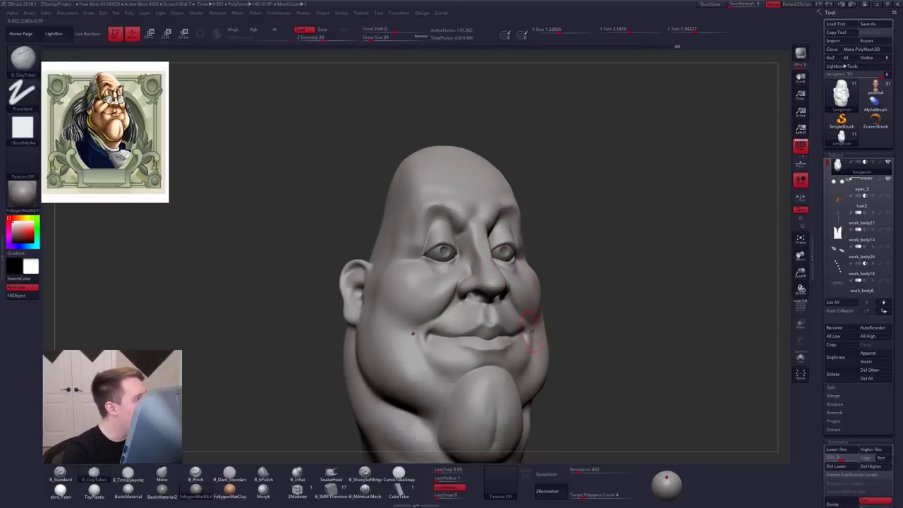
pyautogui.moveTo(531, 331)
pyautogui.mouseDown(button='right')
pyautogui.moveTo(545, 332)
pyautogui.moveTo(544, 320)
pyautogui.mouseUp(button='right')
pyautogui.moveTo(527, 340); pyautogui.dragTo(521, 324)
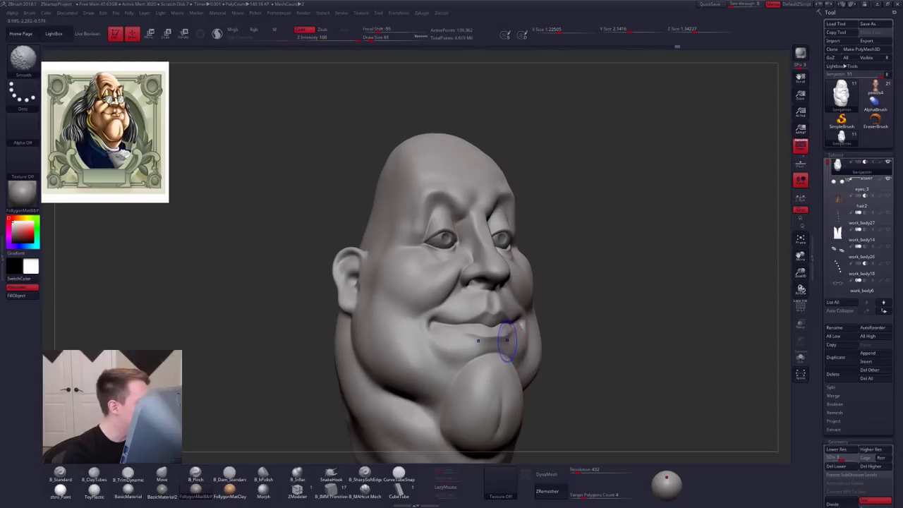
# Step: Lower the head to subdivision level 1 and reshape the area between the lower lip and chin with the Move brush
pyautogui.hotkey('shift', 'd')
pyautogui.hotkey('shift', 'd')
pyautogui.press('space')
pyautogui.moveTo(463, 335)
pyautogui.mouseDown()
pyautogui.moveTo(424, 329)
pyautogui.moveTo(462, 334)
pyautogui.moveTo(453, 338)
pyautogui.mouseUp()
pyautogui.press('b')
pyautogui.press('m')
pyautogui.press('v')
pyautogui.press('space')
pyautogui.press('space')
pyautogui.moveTo(481, 336); pyautogui.dragTo(485, 337, button='right')
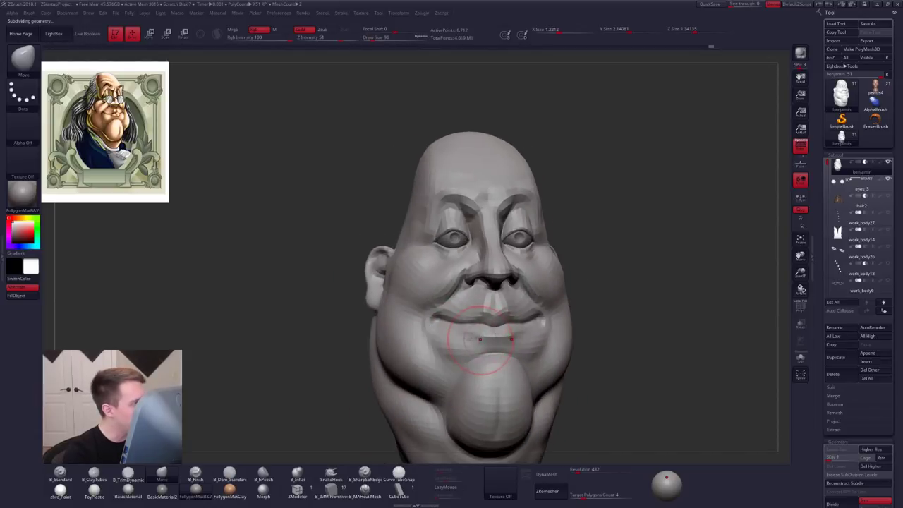
# Step: Raise the head to subdivision level 5 and set the Move brush's draw size to 54
pyautogui.press('d')
pyautogui.press('d')
pyautogui.press('d')
pyautogui.press('d')
pyautogui.press('space')
pyautogui.moveTo(466, 335); pyautogui.dragTo(462, 336)
pyautogui.moveTo(491, 332)
pyautogui.mouseDown(button='right')
pyautogui.moveTo(481, 335)
pyautogui.moveTo(488, 357)
pyautogui.moveTo(439, 352)
pyautogui.mouseUp(button='right')
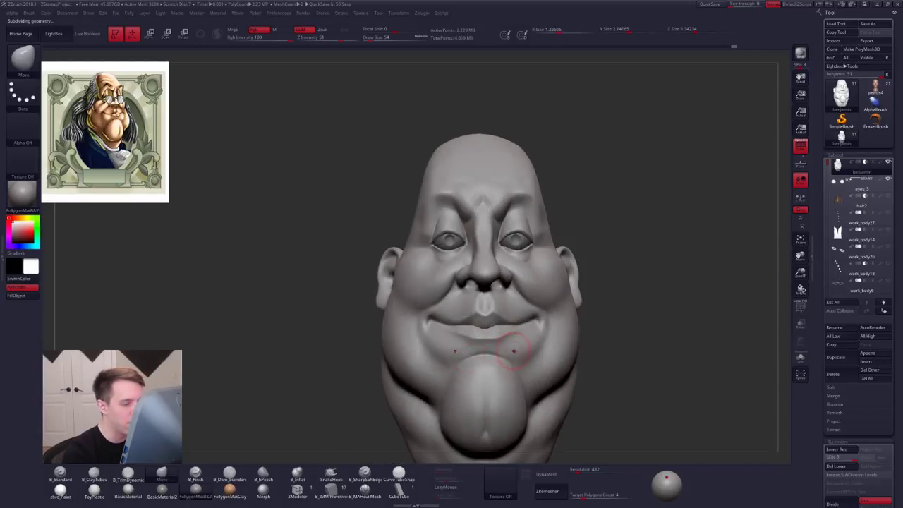
# Step: Build up the fleshy pads below the mouth corners with an enlarged B_ClayTubes brush
pyautogui.press('space')
pyautogui.moveTo(514, 352); pyautogui.dragTo(521, 351)
pyautogui.keyDown('alt'); pyautogui.moveTo(518, 349); pyautogui.dragTo(484, 336, button='right'); pyautogui.keyUp('alt')
pyautogui.press('2')
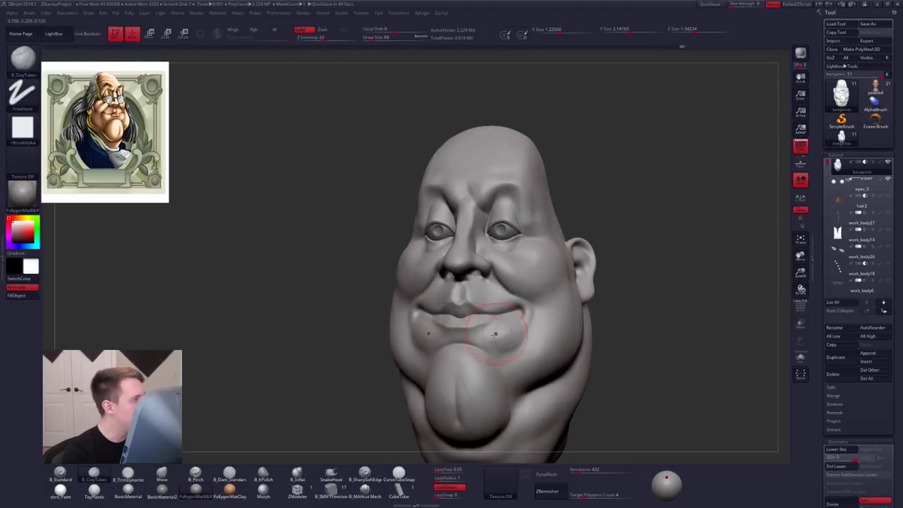
pyautogui.moveTo(489, 338); pyautogui.dragTo(511, 325)
# Step: Refine the lower lip's outline with the B_ClayTubes and Move brushes at draw size 38
pyautogui.keyDown('shift'); pyautogui.moveTo(508, 330); pyautogui.dragTo(493, 327, button='right'); pyautogui.keyUp('shift')
pyautogui.press('space')
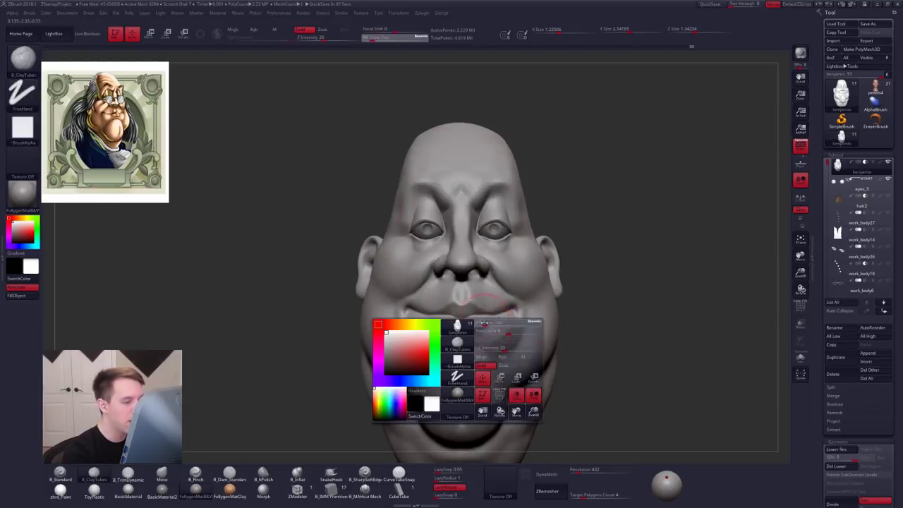
pyautogui.moveTo(490, 324); pyautogui.dragTo(483, 323)
pyautogui.keyDown('ctrl'); pyautogui.moveTo(484, 332); pyautogui.dragTo(489, 344, button='right'); pyautogui.keyUp('ctrl')
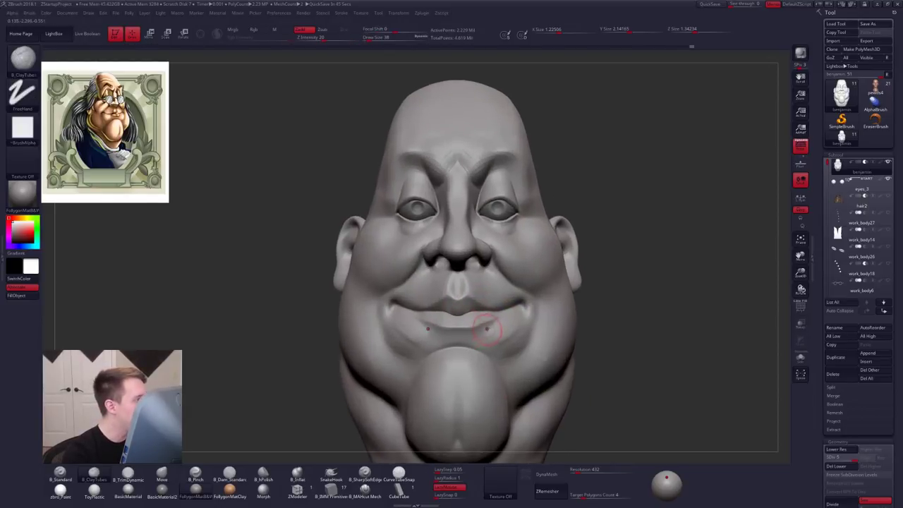
pyautogui.press('b')
pyautogui.press('m')
pyautogui.press('v')
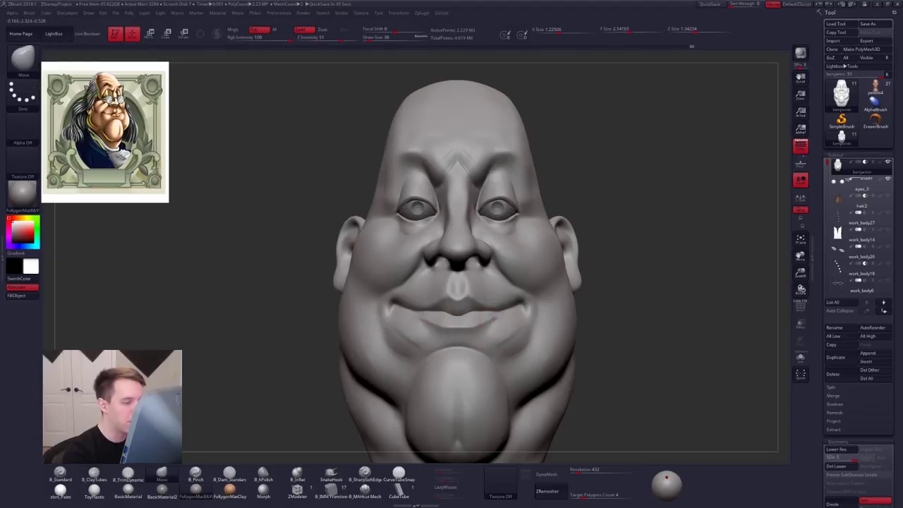
pyautogui.moveTo(491, 317); pyautogui.dragTo(474, 321, button='right')
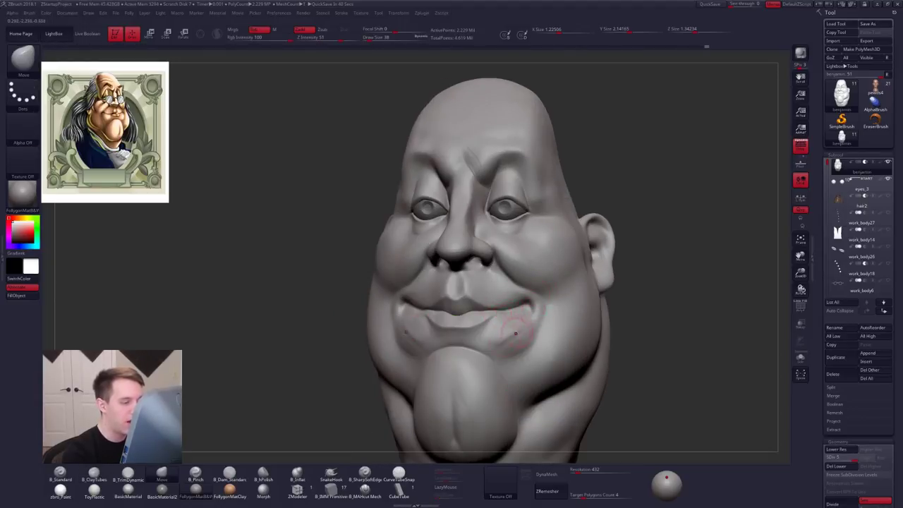
pyautogui.moveTo(491, 325); pyautogui.dragTo(510, 323, button='right')
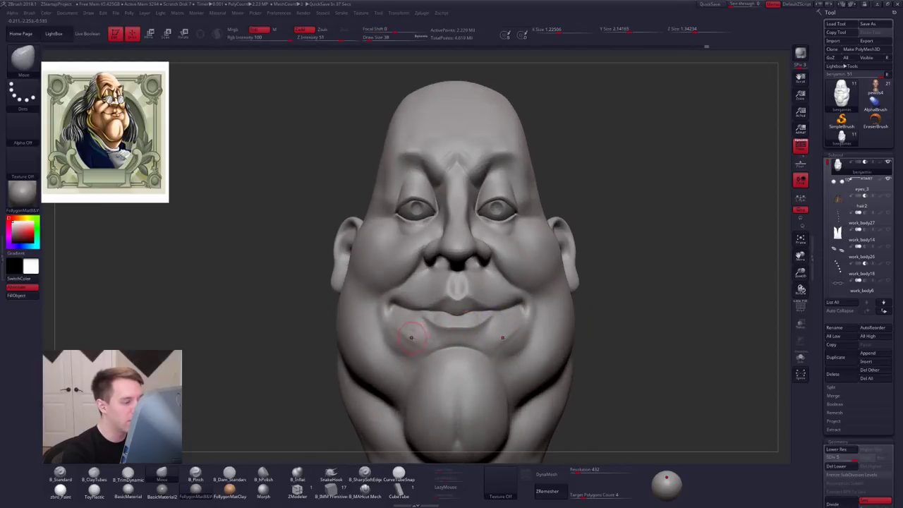
# Step: Add more volume to the pads below the mouth corners with B_ClayTubes at draw size 67
pyautogui.press('s')
pyautogui.moveTo(410, 338); pyautogui.dragTo(413, 337)
pyautogui.press('b')
pyautogui.press('c')
pyautogui.press('t')
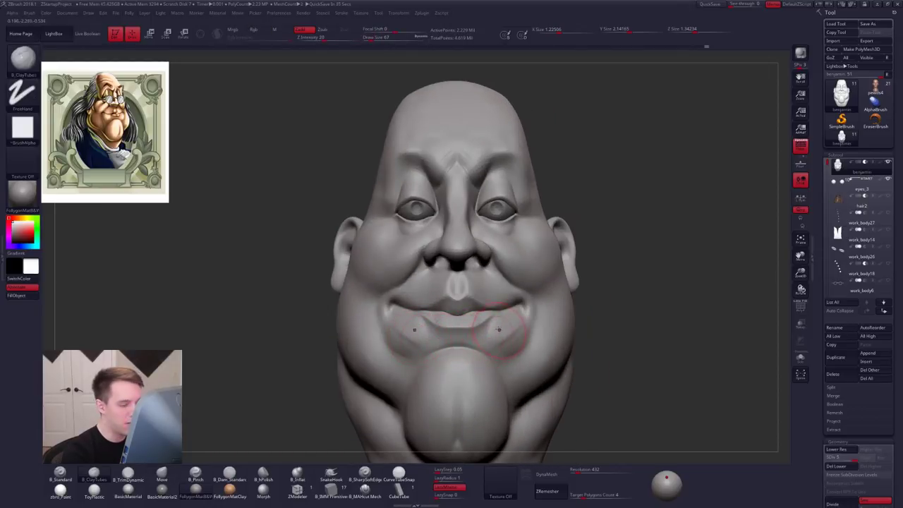
pyautogui.moveTo(489, 332)
pyautogui.mouseDown()
pyautogui.moveTo(497, 347)
pyautogui.moveTo(511, 335)
pyautogui.mouseUp()
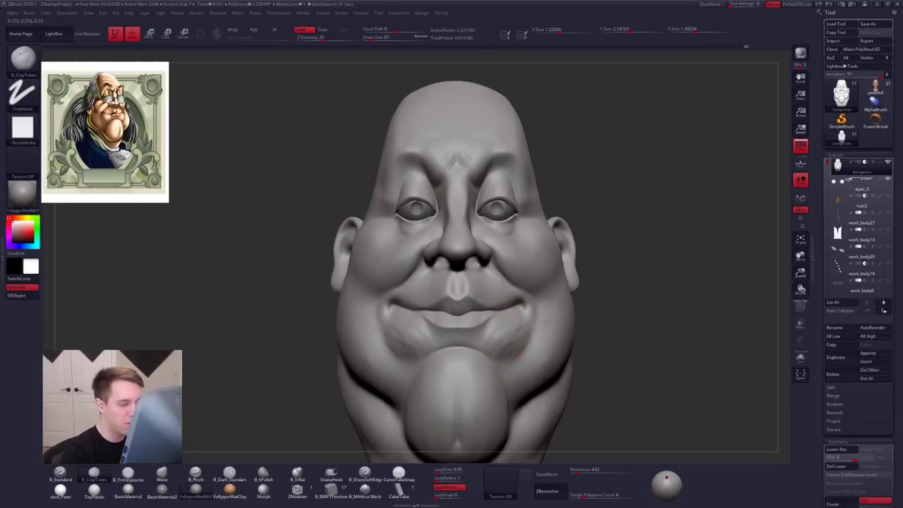
# Step: Lower the head to subdivision level 4, then smooth and flatten the pads below the mouth corners using B_TrimDynamic
pyautogui.hotkey('shift', 'd')
pyautogui.keyDown('shift'); pyautogui.moveTo(519, 349); pyautogui.dragTo(508, 346); pyautogui.keyUp('shift')
pyautogui.press('3')
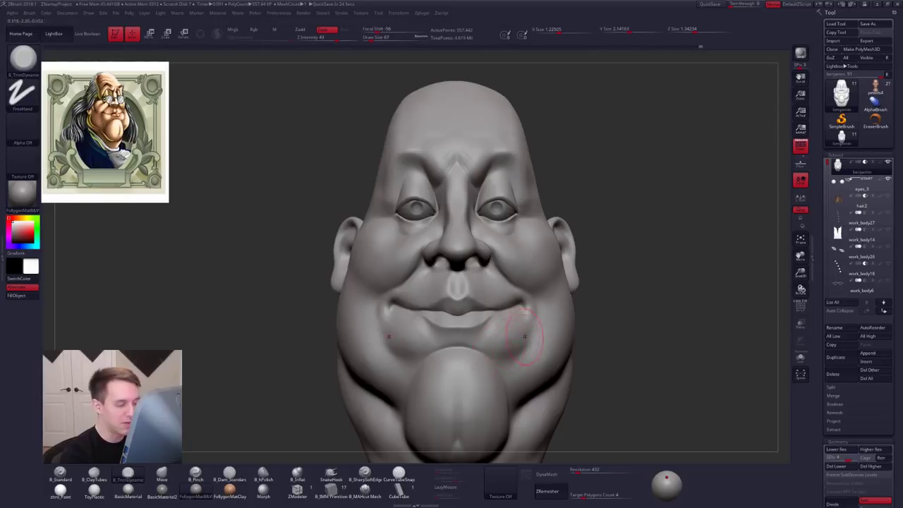
pyautogui.keyDown('shift'); pyautogui.moveTo(512, 347); pyautogui.dragTo(506, 353); pyautogui.keyUp('shift')
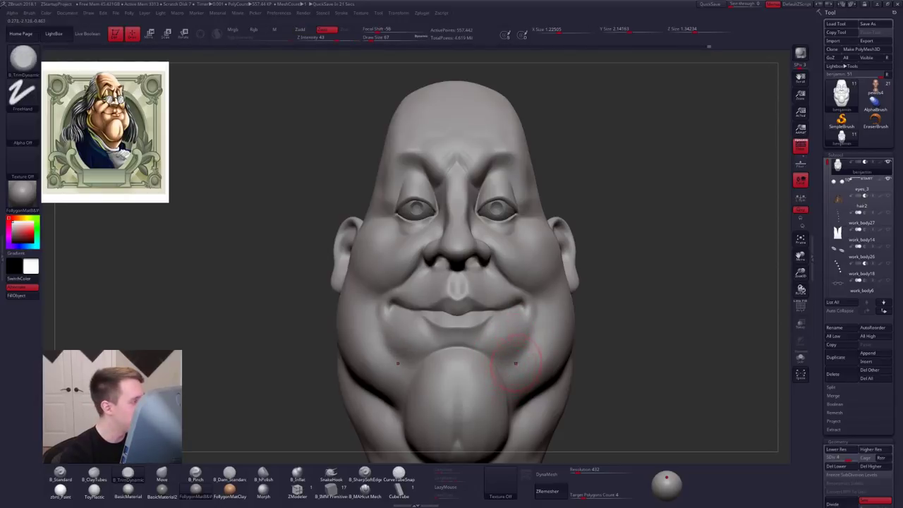
# Step: Adjust the lip line toward the mouth corner with the Move brush at draw size 61
pyautogui.moveTo(521, 364)
pyautogui.mouseDown(button='right')
pyautogui.moveTo(494, 348)
pyautogui.moveTo(524, 341)
pyautogui.mouseUp(button='right')
pyautogui.press('5')
pyautogui.press('space')
pyautogui.press('b')
pyautogui.press('m')
pyautogui.press('v')
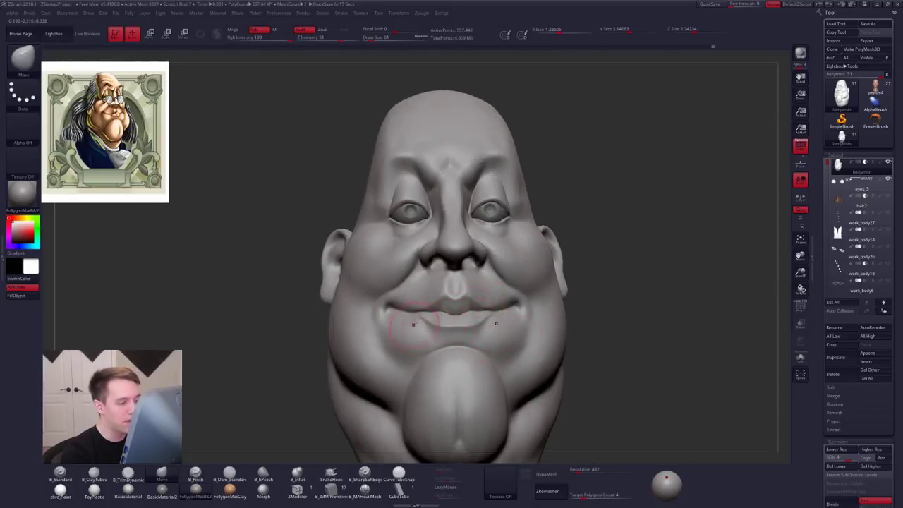
pyautogui.moveTo(418, 309); pyautogui.dragTo(420, 313)
# Step: Shape and smooth the middle of the lower lip with the Move brush at draw size 54, then undo the last change
pyautogui.moveTo(423, 315); pyautogui.dragTo(451, 319, button='right')
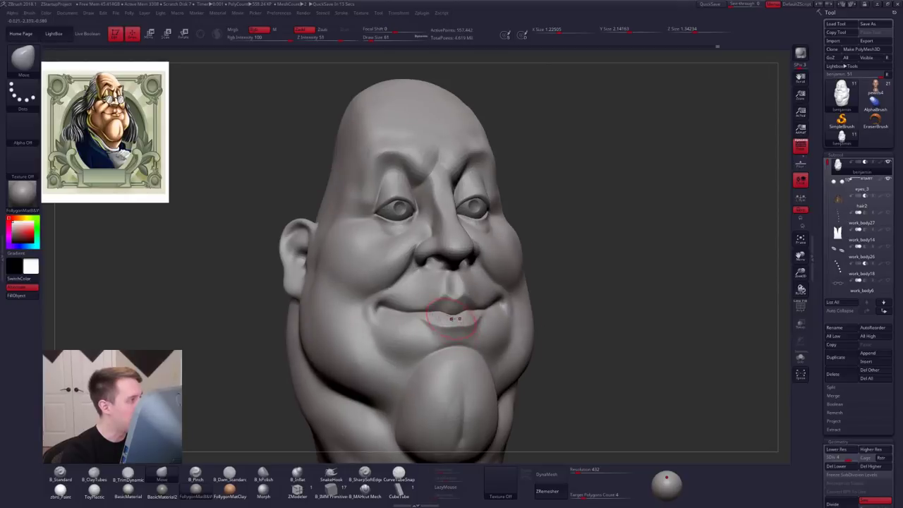
pyautogui.press('space')
pyautogui.moveTo(458, 319); pyautogui.dragTo(452, 315)
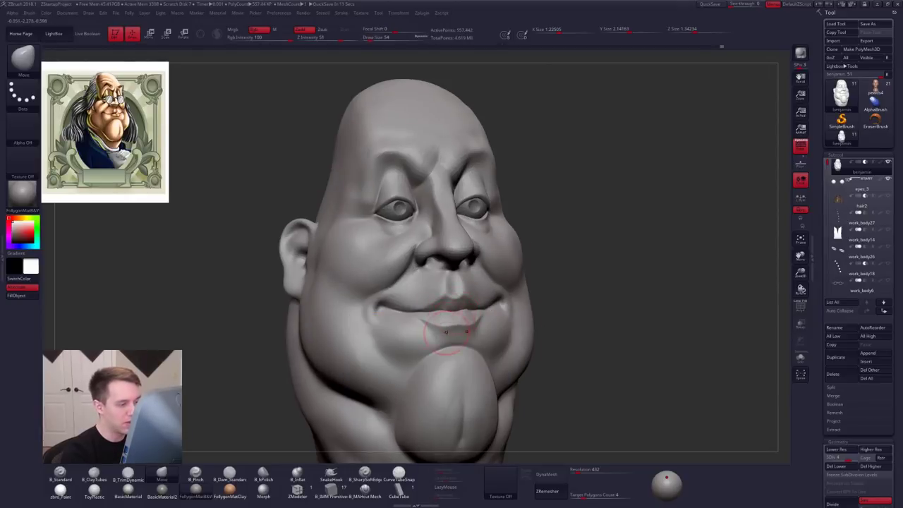
pyautogui.moveTo(446, 332); pyautogui.dragTo(488, 330, button='right')
pyautogui.keyDown('shift'); pyautogui.moveTo(446, 317); pyautogui.dragTo(456, 327); pyautogui.keyUp('shift')
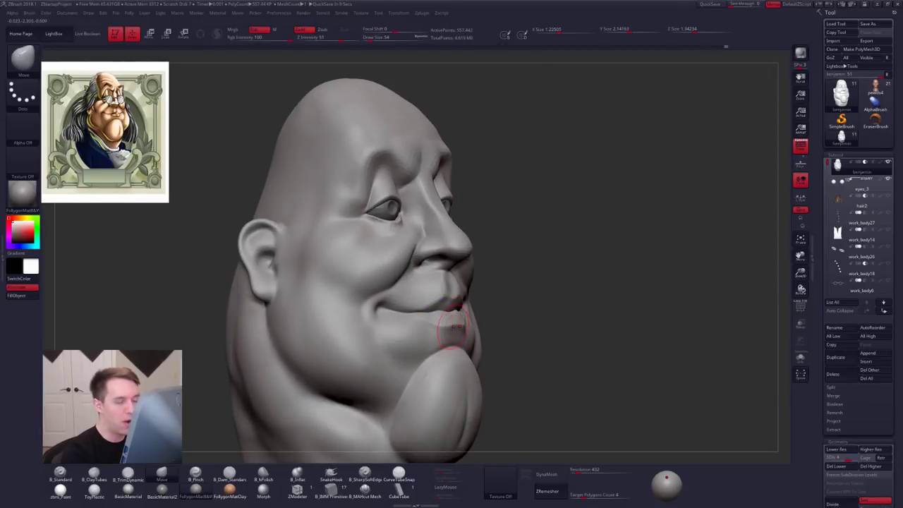
pyautogui.moveTo(452, 327); pyautogui.dragTo(423, 326, button='right')
pyautogui.moveTo(445, 309); pyautogui.dragTo(445, 314)
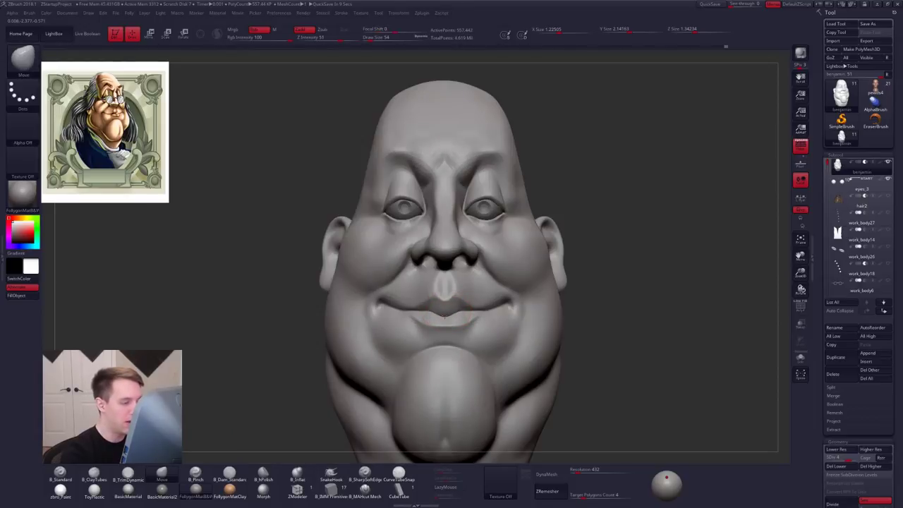
pyautogui.hotkey('ctrl', 'z')
# Step: View the head in profile, set the draw size to 96 and mask the nose
pyautogui.moveTo(434, 317)
pyautogui.mouseDown(button='right')
pyautogui.moveTo(485, 339)
pyautogui.moveTo(521, 338)
pyautogui.moveTo(554, 310)
pyautogui.moveTo(502, 304)
pyautogui.mouseUp(button='right')
pyautogui.press('s')
pyautogui.moveTo(503, 303); pyautogui.dragTo(507, 302)
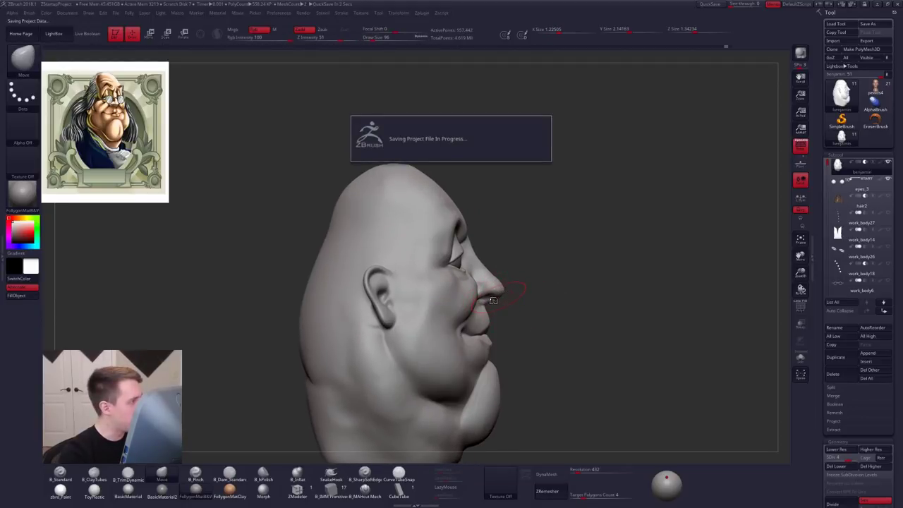
pyautogui.moveTo(501, 320)
pyautogui.mouseDown(button='right')
pyautogui.moveTo(477, 321)
pyautogui.moveTo(501, 318)
pyautogui.moveTo(492, 311)
pyautogui.mouseUp(button='right')
pyautogui.press('ctrl')
pyautogui.keyDown('ctrl'); pyautogui.moveTo(477, 286); pyautogui.dragTo(535, 282); pyautogui.keyUp('ctrl')
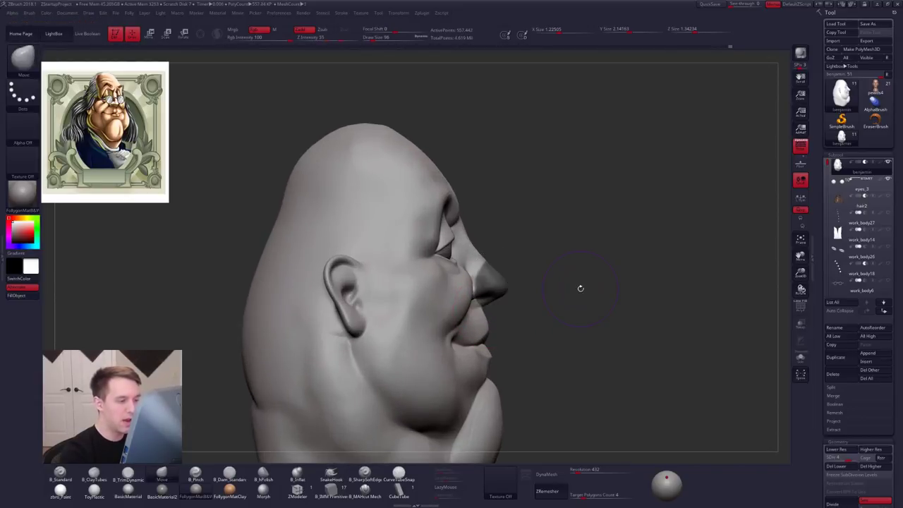
# Step: Lower the head to subdivision level 1 and invert the mask so only the nose is editable
pyautogui.hotkey('shift', 'd')
pyautogui.hotkey('shift', 'd')
pyautogui.hotkey('shift', 'd')
pyautogui.hotkey('ctrl', 'i')
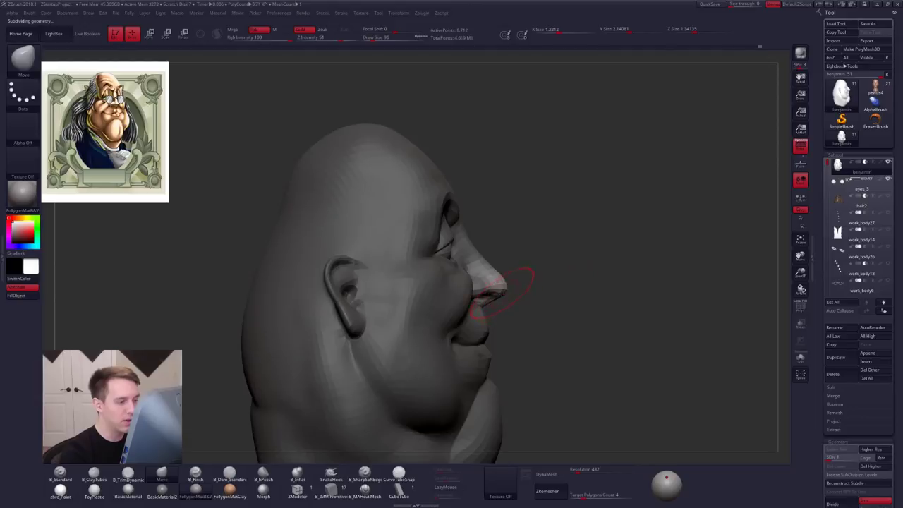
# Step: Reshape the nose's profile with the Move brush at draw size 160, return the draw size to 96 and clear the mask
pyautogui.press('s')
pyautogui.click(505, 294)
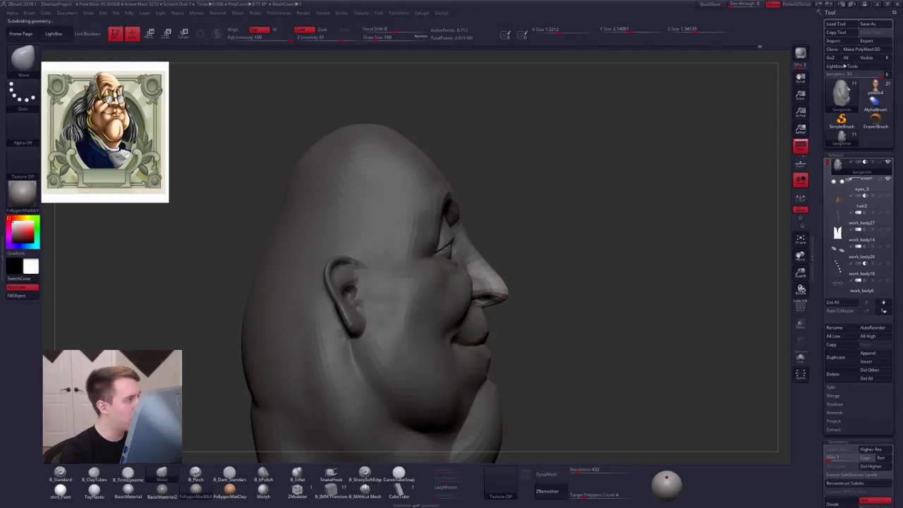
pyautogui.press('space')
pyautogui.click(505, 293)
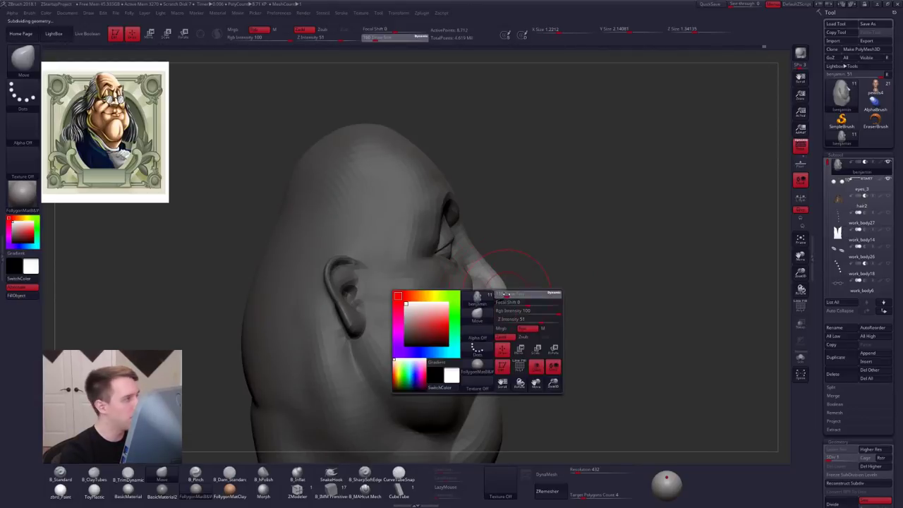
pyautogui.press('space')
pyautogui.click(498, 264)
pyautogui.keyDown('ctrl'); pyautogui.moveTo(504, 259); pyautogui.dragTo(514, 264); pyautogui.keyUp('ctrl')
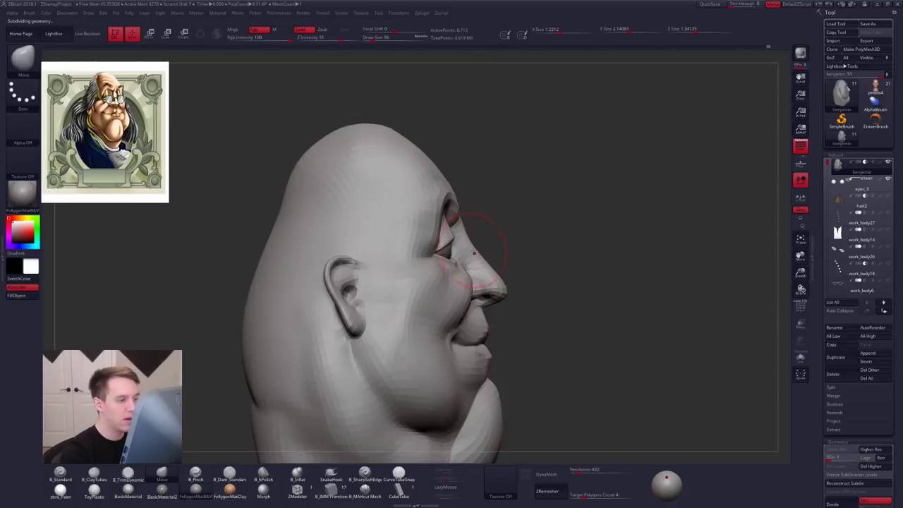
# Step: Adjust the nose bridge's profile with the Move brush, reducing the draw size to 61, and smooth around the nostril
pyautogui.moveTo(476, 242); pyautogui.dragTo(465, 238)
pyautogui.press('space')
pyautogui.click(472, 246)
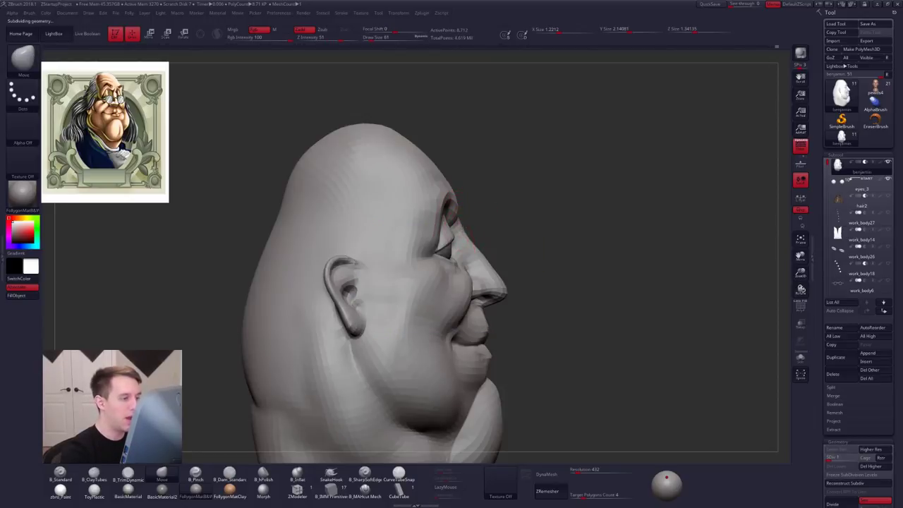
pyautogui.moveTo(506, 247); pyautogui.dragTo(443, 253)
pyautogui.moveTo(509, 299); pyautogui.dragTo(544, 302)
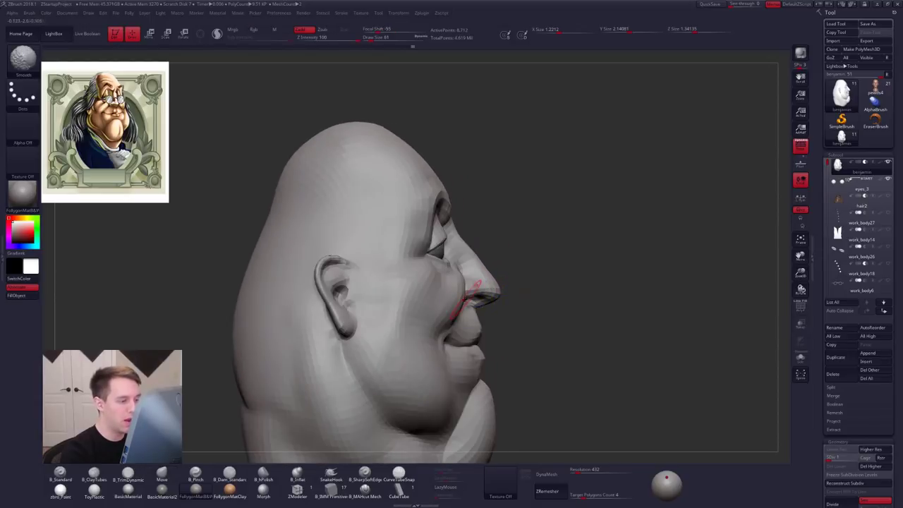
# Step: Reshape the nostril wings and the underside of the nose with the Move brush, using draw sizes 38, 53 and 61
pyautogui.press('space')
pyautogui.moveTo(465, 302); pyautogui.dragTo(425, 322, button='right')
pyautogui.press('space')
pyautogui.click(476, 315)
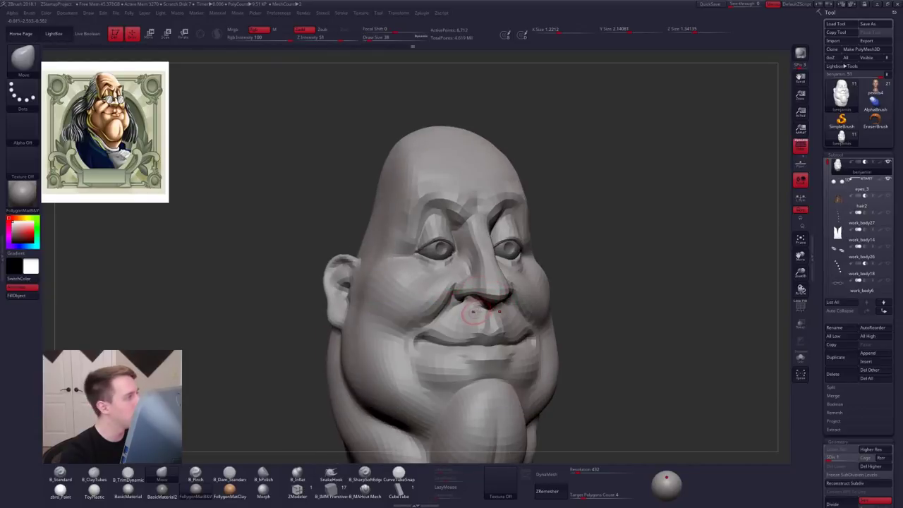
pyautogui.moveTo(476, 308); pyautogui.dragTo(499, 305, button='right')
pyautogui.press('space')
pyautogui.click(477, 298)
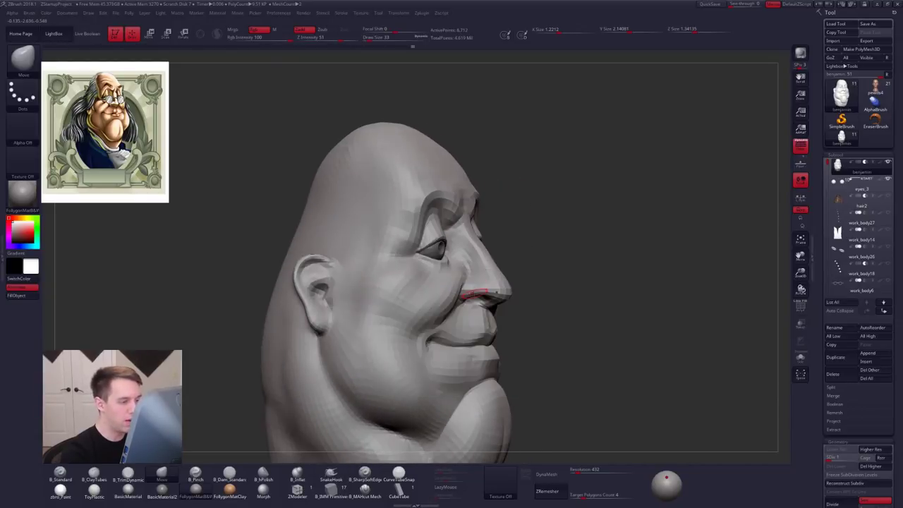
pyautogui.press('space')
pyautogui.click(487, 298)
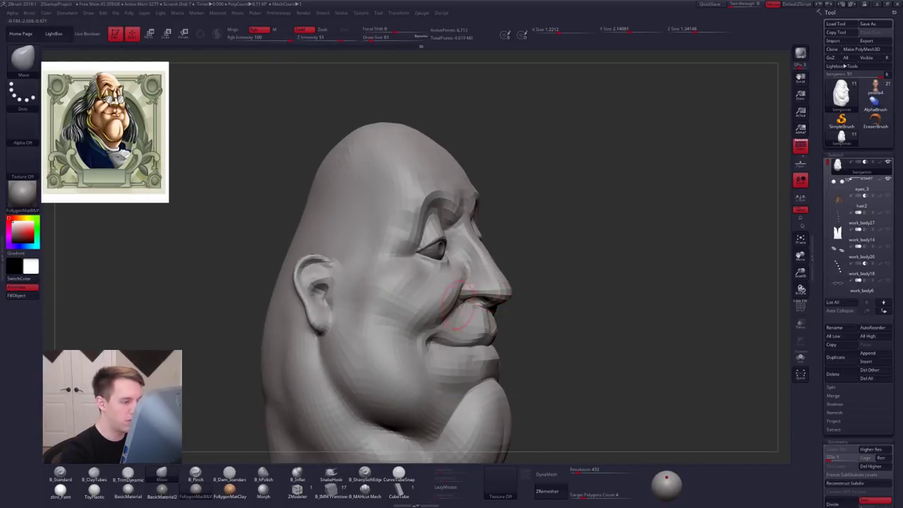
pyautogui.moveTo(500, 304)
pyautogui.mouseDown(button='right')
pyautogui.moveTo(476, 315)
pyautogui.moveTo(496, 295)
pyautogui.moveTo(484, 282)
pyautogui.moveTo(471, 305)
pyautogui.mouseUp(button='right')
# Step: Raise the head to subdivision level 5 and sharpen the lower edge of the nose with the Pinch brush at draw size 29
pyautogui.press('d')
pyautogui.press('d')
pyautogui.press('d')
pyautogui.press('d')
pyautogui.press('b')
pyautogui.press('p')
pyautogui.press('i')
pyautogui.press('space')
pyautogui.click(502, 288)
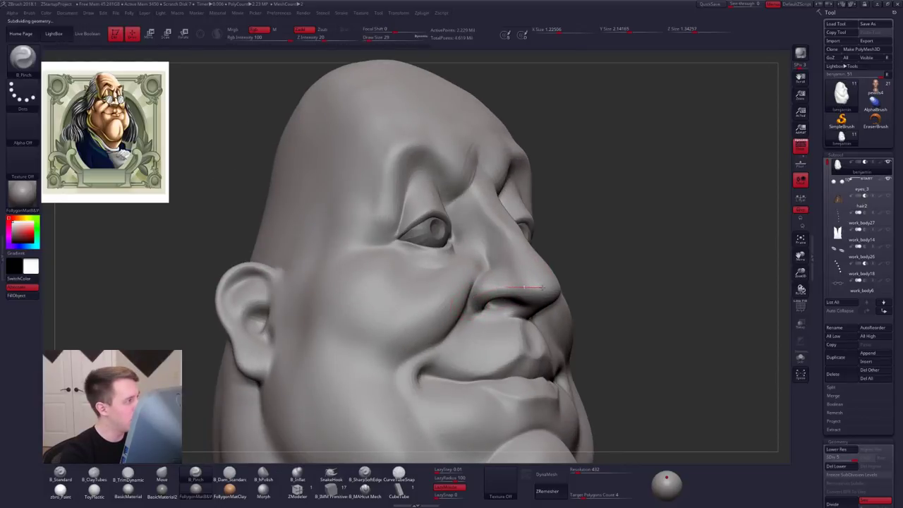
pyautogui.moveTo(566, 297); pyautogui.dragTo(587, 300)
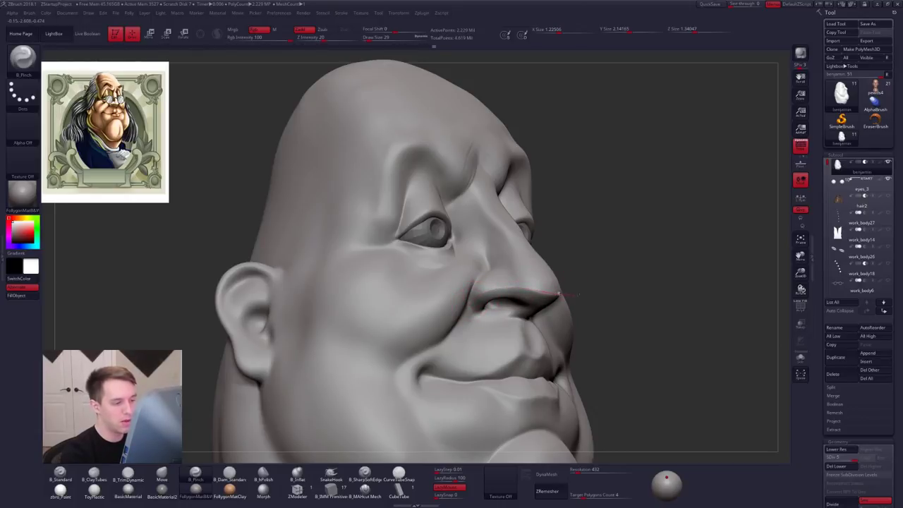
# Step: Lower the head to subdivision level 4 and refine the nose tip from below with the Move brush at draw size 43
pyautogui.moveTo(542, 300)
pyautogui.mouseDown(button='right')
pyautogui.moveTo(518, 313)
pyautogui.moveTo(559, 296)
pyautogui.mouseUp(button='right')
pyautogui.press('b')
pyautogui.press('m')
pyautogui.press('v')
pyautogui.press('space')
pyautogui.moveTo(557, 295); pyautogui.dragTo(564, 296)
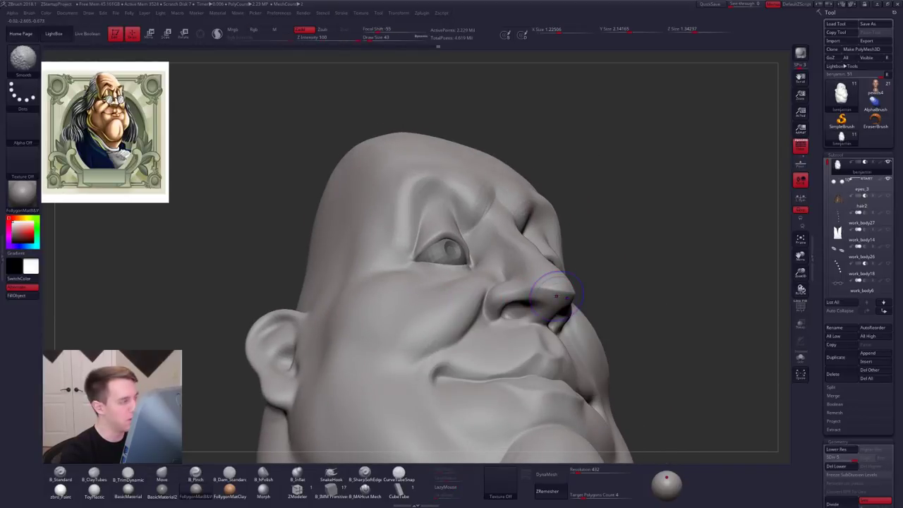
pyautogui.hotkey('shift', 'd')
pyautogui.moveTo(556, 311); pyautogui.dragTo(555, 291, button='right')
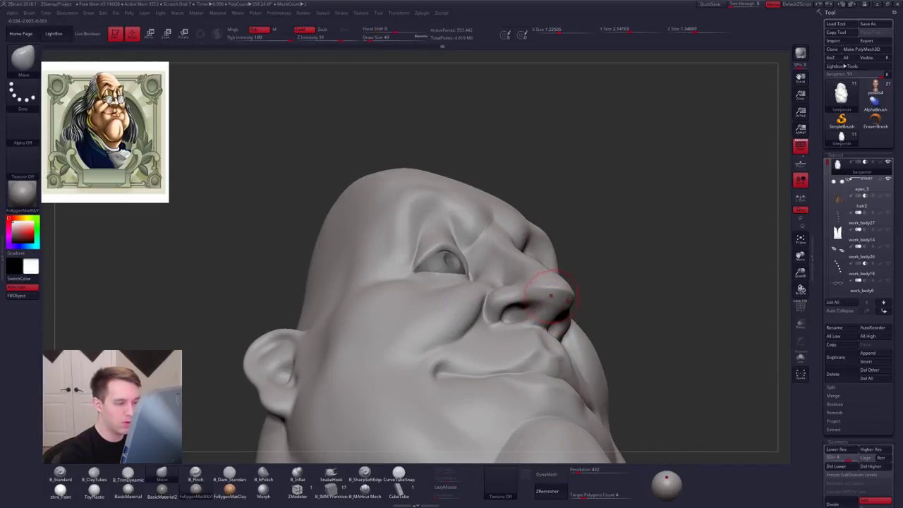
pyautogui.moveTo(551, 296); pyautogui.dragTo(560, 300)
pyautogui.moveTo(550, 306)
pyautogui.mouseDown(button='right')
pyautogui.moveTo(544, 287)
pyautogui.moveTo(542, 305)
pyautogui.moveTo(531, 308)
pyautogui.mouseUp(button='right')
# Step: Return the head to subdivision level 5 and define the ridge along the side of the nose with the Pinch brush
pyautogui.press('d')
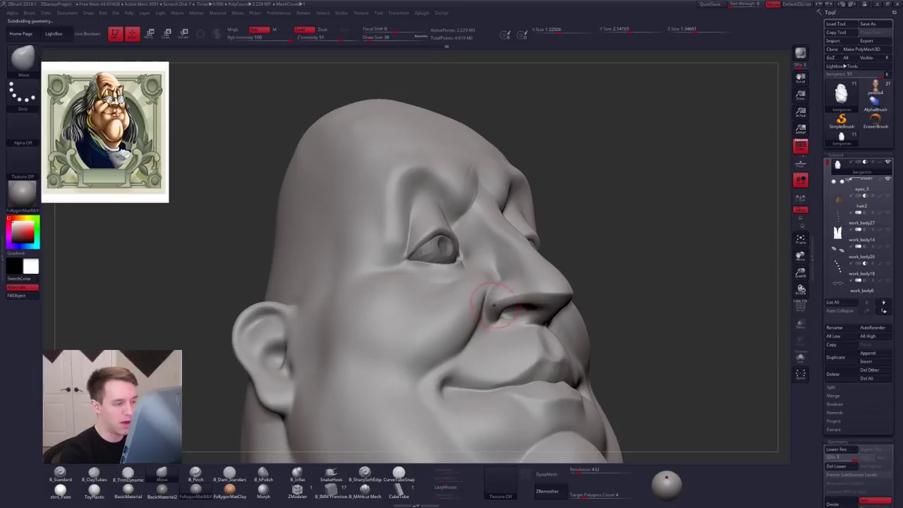
pyautogui.moveTo(554, 296); pyautogui.dragTo(519, 354, button='right')
pyautogui.keyDown('alt'); pyautogui.moveTo(632, 318); pyautogui.dragTo(568, 321, button='right'); pyautogui.keyUp('alt')
pyautogui.moveTo(484, 270); pyautogui.dragTo(452, 267, button='right')
pyautogui.press('5')
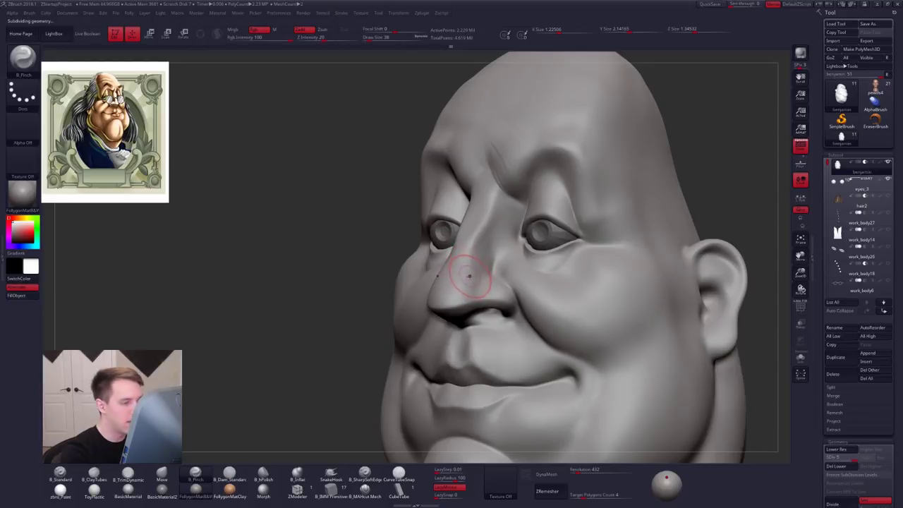
pyautogui.moveTo(469, 273); pyautogui.dragTo(468, 267)
pyautogui.press('s')
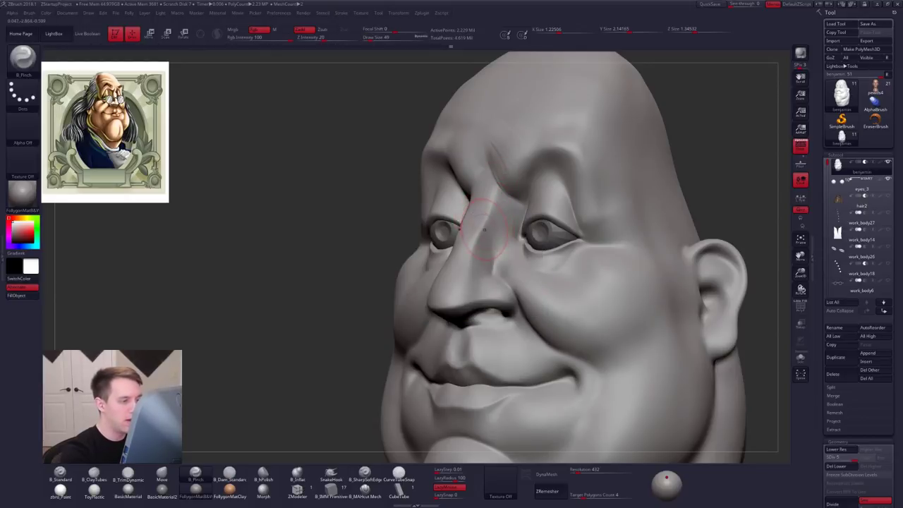
# Step: Lower the head to subdivision level 4 and flatten the front plane of the nose bridge with the TrimDynamic brush
pyautogui.moveTo(495, 244); pyautogui.dragTo(470, 246, button='right')
pyautogui.hotkey('shift', 'd')
pyautogui.press(']')
pyautogui.press('3')
pyautogui.press('space')
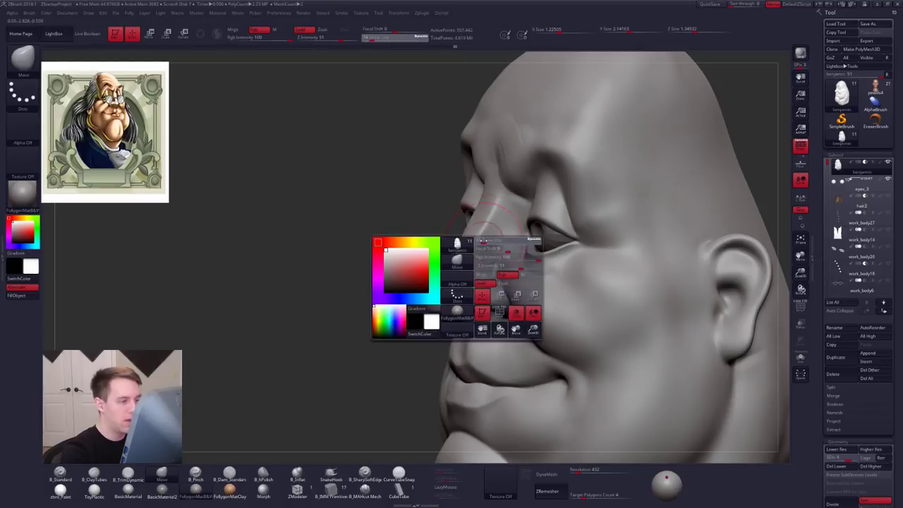
pyautogui.moveTo(427, 271); pyautogui.dragTo(465, 257, button='right')
pyautogui.press(']')
pyautogui.moveTo(476, 199); pyautogui.dragTo(462, 255)
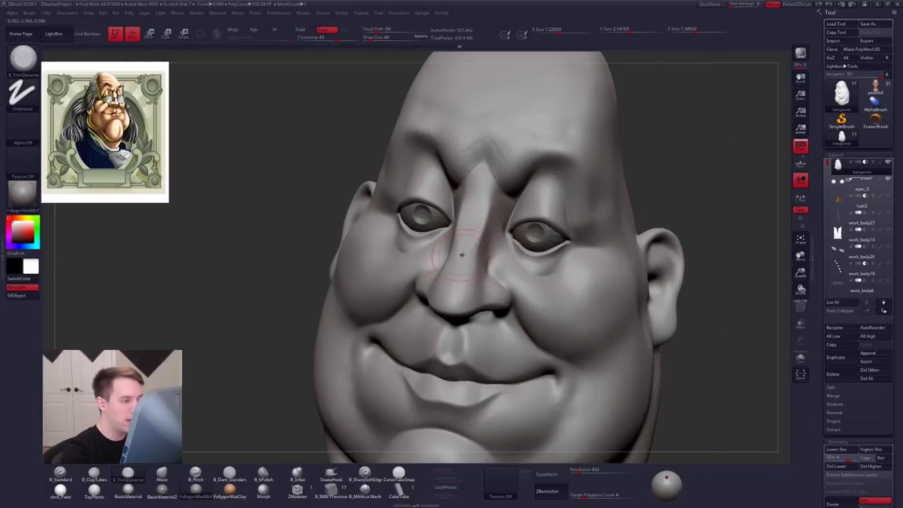
pyautogui.moveTo(475, 198); pyautogui.dragTo(459, 245)
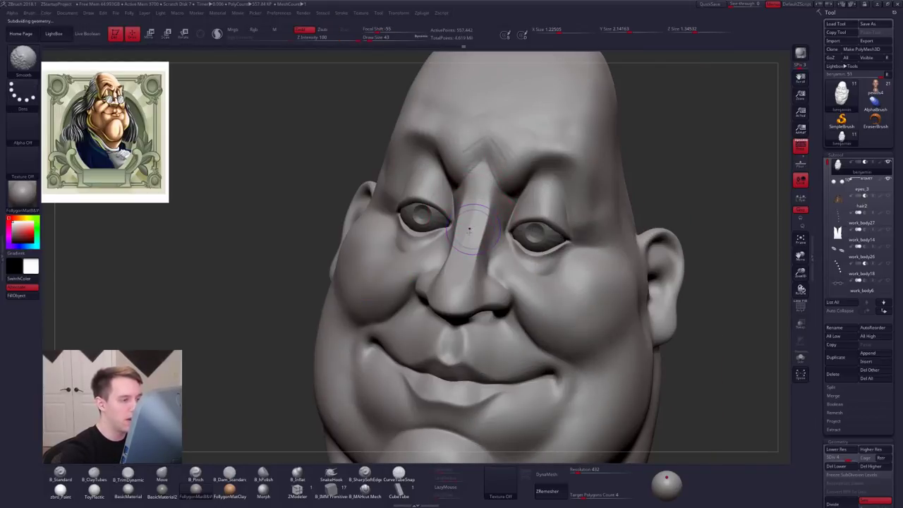
# Step: Smooth the trimmed nose bridge at a lower subdivision level
pyautogui.hotkey('shift', 'd')
pyautogui.hotkey('shift', 'd')
pyautogui.keyDown('shift'); pyautogui.moveTo(471, 205); pyautogui.dragTo(468, 245); pyautogui.keyUp('shift')
pyautogui.press('[')
pyautogui.press('d')
pyautogui.press('4')
pyautogui.moveTo(470, 253)
pyautogui.keyDown('shift'); pyautogui.mouseDown(button='right')
pyautogui.moveTo(460, 267)
pyautogui.moveTo(435, 188)
pyautogui.moveTo(466, 234)
pyautogui.mouseUp(button='right'); pyautogui.keyUp('shift')
# Step: Pinch the crease from the inner brow up to the forehead at subdivision level 5 with draw size 18, and smooth around it
pyautogui.press('d')
pyautogui.press('5')
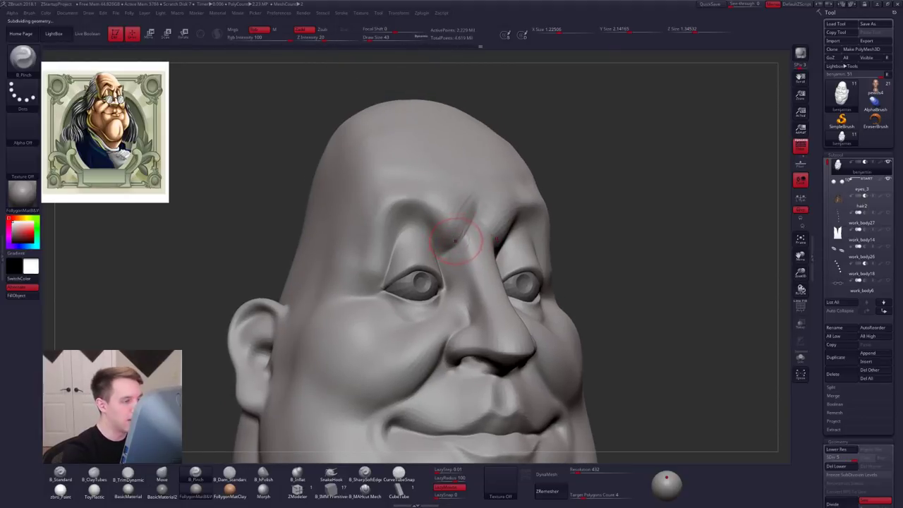
pyautogui.press('s')
pyautogui.moveTo(456, 232); pyautogui.dragTo(447, 232)
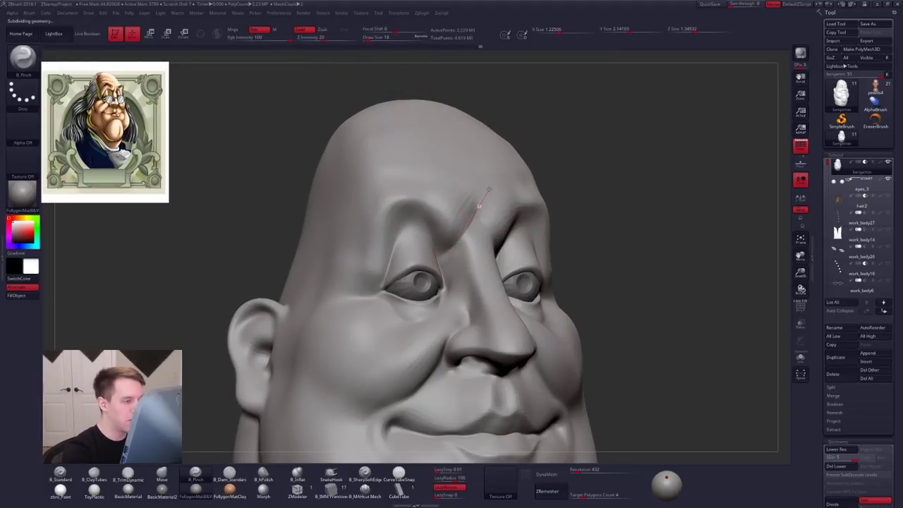
pyautogui.moveTo(489, 190); pyautogui.dragTo(486, 179)
pyautogui.press('s')
pyautogui.moveTo(463, 213)
pyautogui.mouseDown()
pyautogui.moveTo(472, 212)
pyautogui.moveTo(480, 184)
pyautogui.mouseUp()
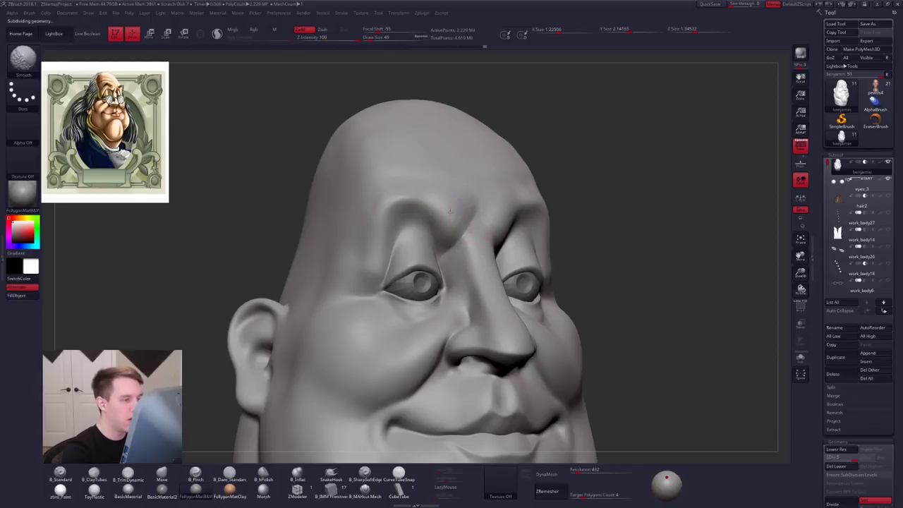
pyautogui.keyDown('shift'); pyautogui.moveTo(451, 212); pyautogui.dragTo(470, 234); pyautogui.keyUp('shift')
pyautogui.moveTo(480, 233)
pyautogui.keyDown('ctrl'); pyautogui.mouseDown(button='right')
pyautogui.moveTo(547, 227)
pyautogui.moveTo(536, 223)
pyautogui.moveTo(489, 247)
pyautogui.moveTo(523, 232)
pyautogui.moveTo(451, 227)
pyautogui.mouseUp(button='right'); pyautogui.keyUp('ctrl')
# Step: Smooth the area above the eyes, lower the head to subdivision level 2 and reshape the upper lids and brows with the Move brush
pyautogui.press('s')
pyautogui.hotkey('shift', 'd')
pyautogui.hotkey('shift', 'd')
pyautogui.hotkey('shift', 'd')
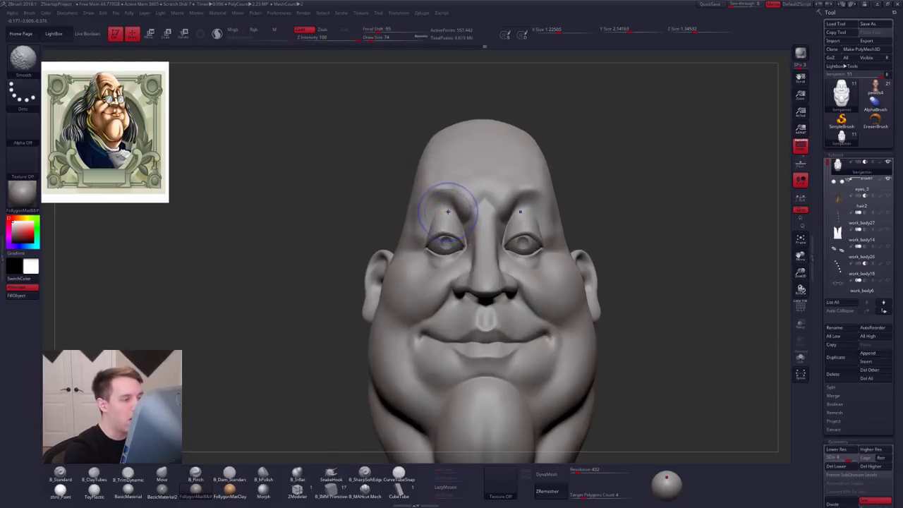
pyautogui.keyDown('shift'); pyautogui.moveTo(447, 212); pyautogui.dragTo(445, 212); pyautogui.keyUp('shift')
pyautogui.moveTo(444, 211); pyautogui.dragTo(449, 212)
pyautogui.moveTo(447, 210); pyautogui.dragTo(481, 214, button='right')
pyautogui.moveTo(447, 208); pyautogui.dragTo(446, 203)
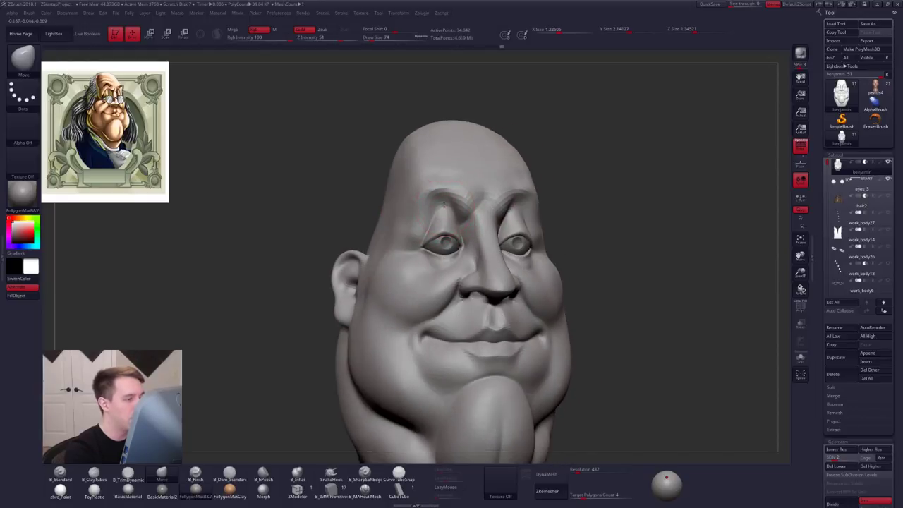
pyautogui.press('space')
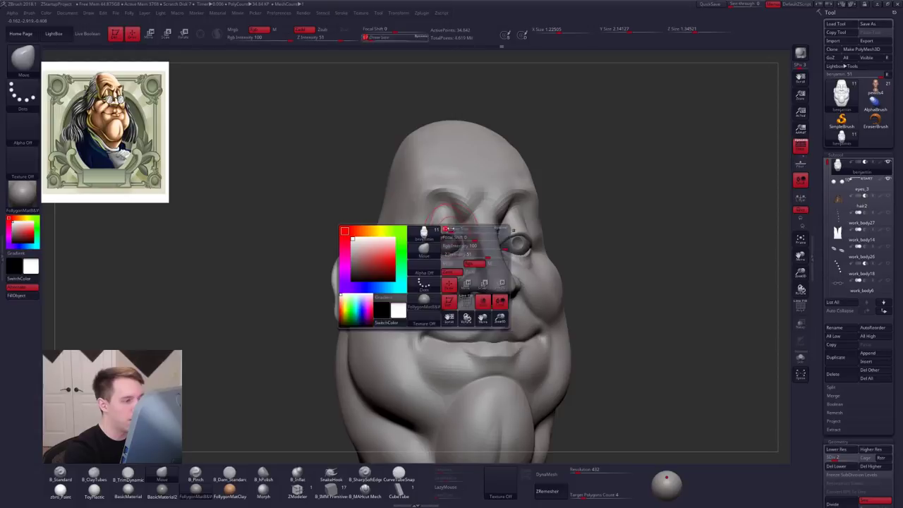
pyautogui.moveTo(458, 233)
pyautogui.mouseDown()
pyautogui.moveTo(434, 221)
pyautogui.moveTo(441, 233)
pyautogui.mouseUp()
pyautogui.press('space')
# Step: Raise the head to subdivision level 5 and sharpen the upper eyelid's edges with the Pinch brush at draw size 33
pyautogui.press('d')
pyautogui.press('d')
pyautogui.press('d')
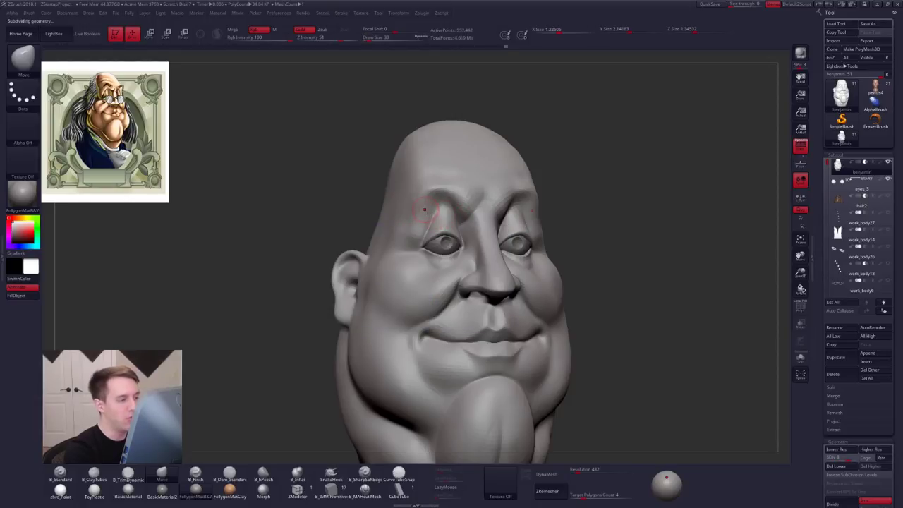
pyautogui.keyDown('ctrl'); pyautogui.moveTo(426, 209); pyautogui.dragTo(440, 236, button='right'); pyautogui.keyUp('ctrl')
pyautogui.press('b')
pyautogui.press('p')
pyautogui.press('i')
pyautogui.moveTo(422, 259)
pyautogui.mouseDown()
pyautogui.moveTo(453, 193)
pyautogui.moveTo(467, 220)
pyautogui.mouseUp()
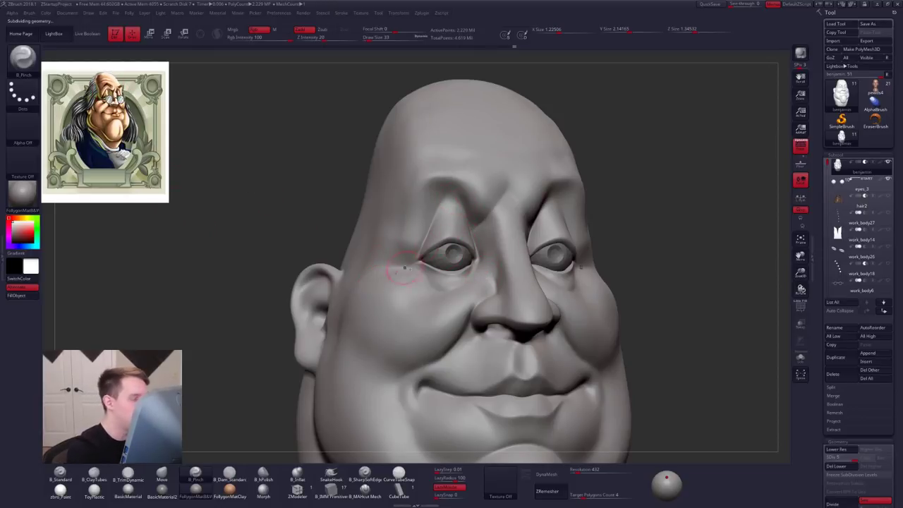
pyautogui.moveTo(438, 239); pyautogui.dragTo(471, 243, button='right')
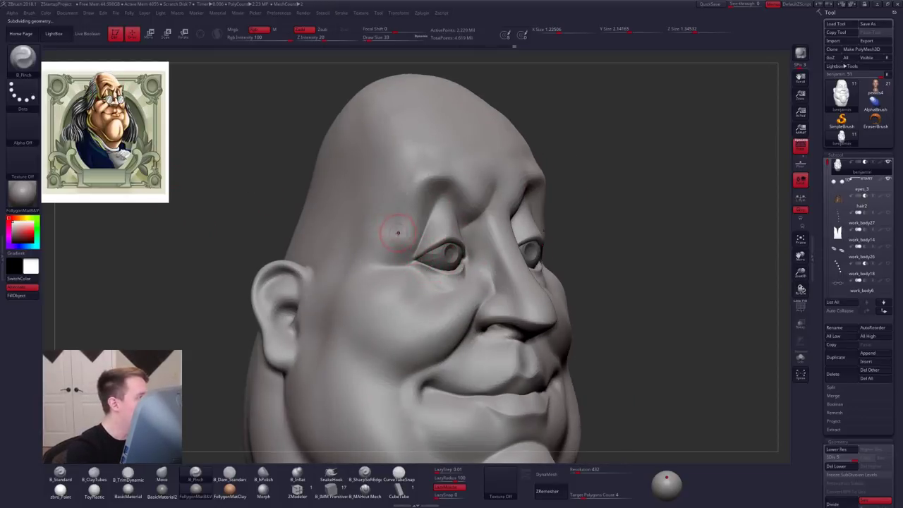
# Step: Lower the head to subdivision level 3, then build up and smooth the area beside the outer eye corner with ClayTubes at draw size 61
pyautogui.press('s')
pyautogui.moveTo(399, 233); pyautogui.dragTo(401, 230)
pyautogui.hotkey('shift', 'd')
pyautogui.hotkey('shift', 'd')
pyautogui.press('s')
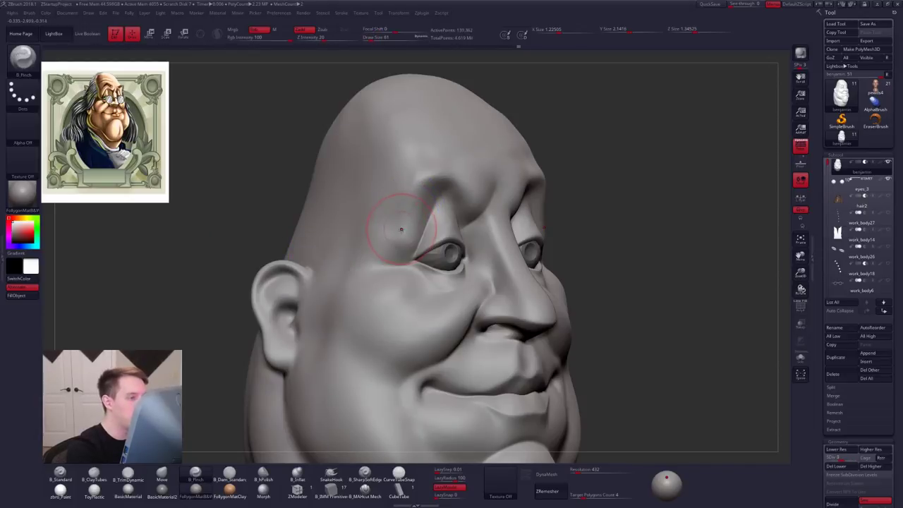
pyautogui.press('2')
pyautogui.moveTo(439, 237)
pyautogui.mouseDown(button='right')
pyautogui.moveTo(397, 239)
pyautogui.moveTo(432, 245)
pyautogui.mouseUp(button='right')
pyautogui.moveTo(398, 249)
pyautogui.mouseDown()
pyautogui.moveTo(400, 200)
pyautogui.moveTo(382, 246)
pyautogui.mouseUp()
pyautogui.hotkey('shift', 'd')
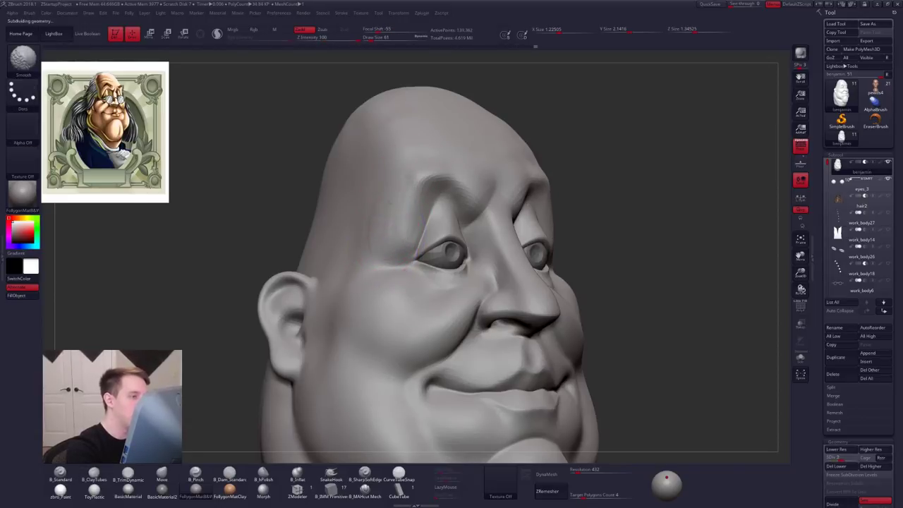
pyautogui.press('d')
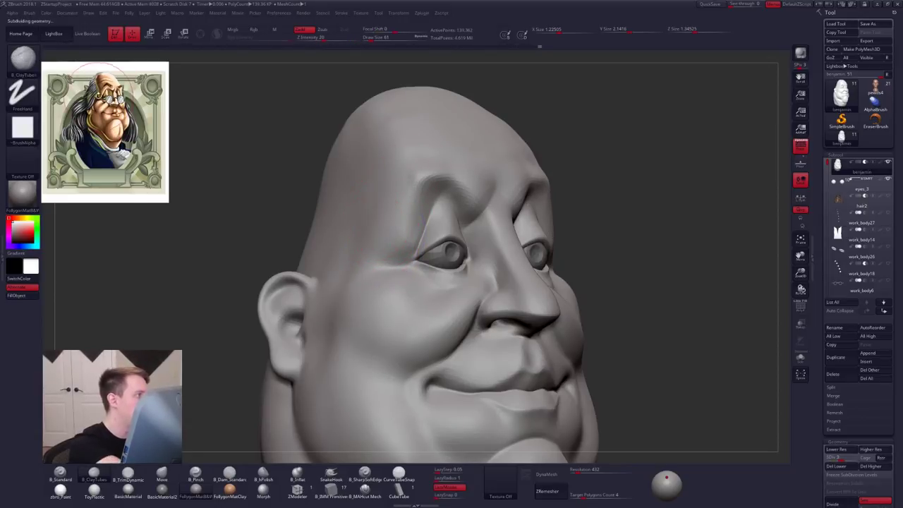
# Step: Try a ClayTubes stroke up the temple, undo it, and smooth the upper cheek outside the eye
pyautogui.moveTo(439, 251)
pyautogui.mouseDown(button='right')
pyautogui.moveTo(405, 249)
pyautogui.moveTo(445, 250)
pyautogui.mouseUp(button='right')
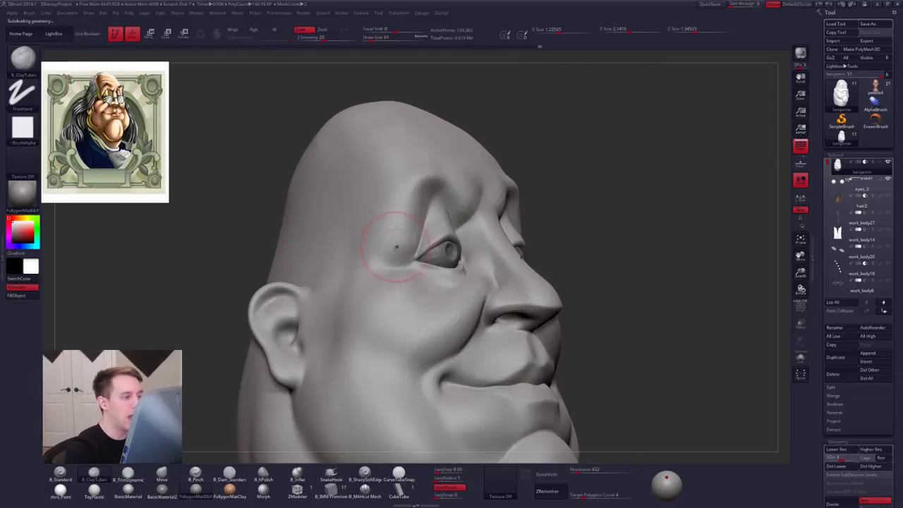
pyautogui.moveTo(393, 246)
pyautogui.mouseDown()
pyautogui.moveTo(385, 221)
pyautogui.moveTo(398, 177)
pyautogui.mouseUp()
pyautogui.hotkey('ctrl', 'z')
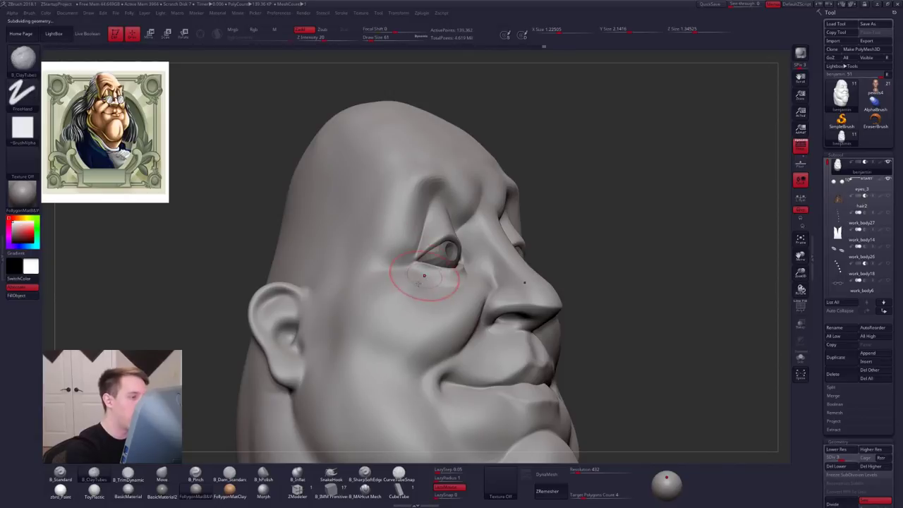
pyautogui.moveTo(423, 276); pyautogui.dragTo(396, 240, button='right')
pyautogui.moveTo(531, 308)
pyautogui.mouseDown(button='right')
pyautogui.moveTo(527, 286)
pyautogui.moveTo(491, 275)
pyautogui.mouseUp(button='right')
pyautogui.moveTo(533, 233); pyautogui.dragTo(556, 230)
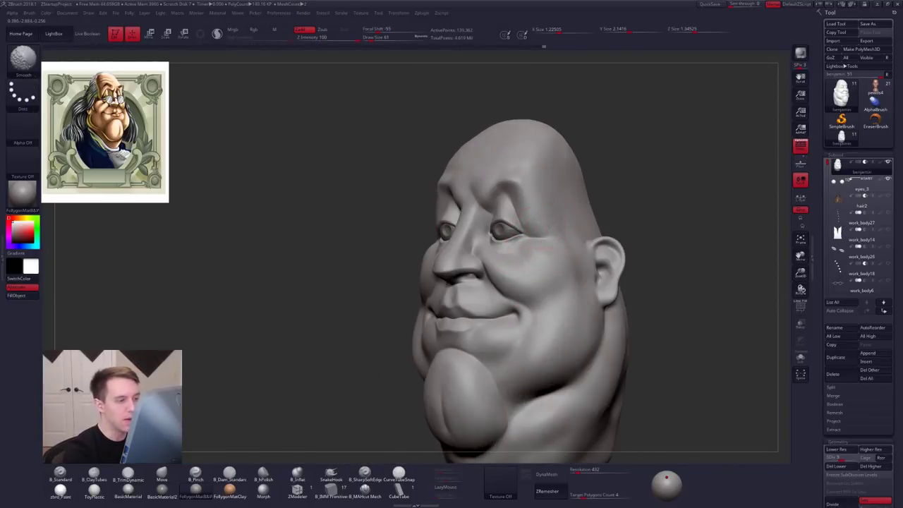
# Step: Build up the front of the chin with the ClayTubes brush at draw size 104, and set the draw size to 102
pyautogui.moveTo(526, 339)
pyautogui.mouseDown(button='right')
pyautogui.moveTo(564, 342)
pyautogui.moveTo(503, 315)
pyautogui.mouseUp(button='right')
pyautogui.moveTo(487, 360); pyautogui.dragTo(472, 343, button='right')
pyautogui.press('space')
pyautogui.moveTo(491, 297); pyautogui.dragTo(496, 297)
pyautogui.moveTo(424, 316); pyautogui.dragTo(466, 320, button='right')
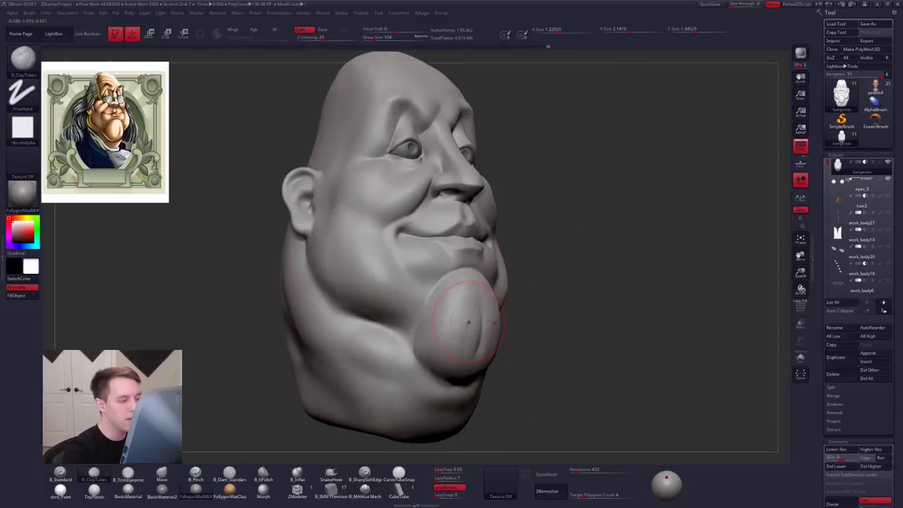
pyautogui.moveTo(466, 321)
pyautogui.mouseDown()
pyautogui.moveTo(457, 337)
pyautogui.moveTo(464, 315)
pyautogui.mouseUp()
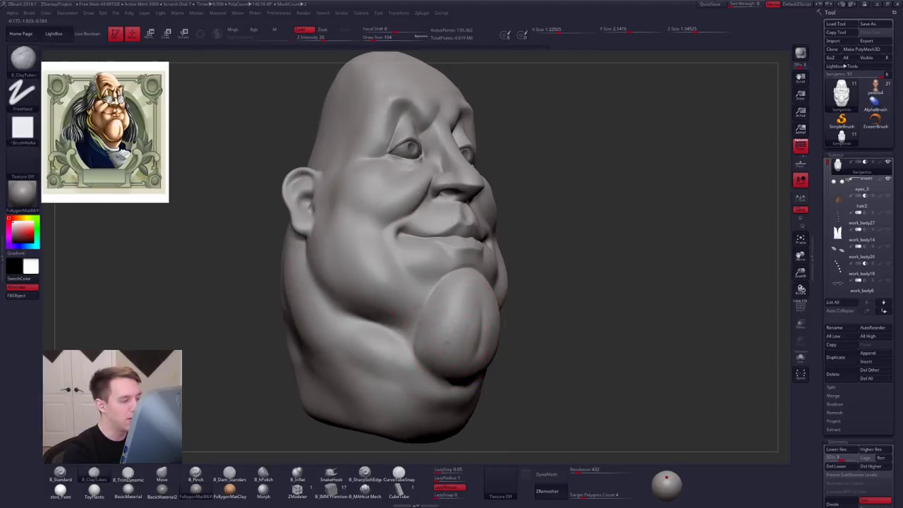
pyautogui.moveTo(458, 319)
pyautogui.mouseDown(button='right')
pyautogui.moveTo(425, 312)
pyautogui.moveTo(466, 317)
pyautogui.mouseUp(button='right')
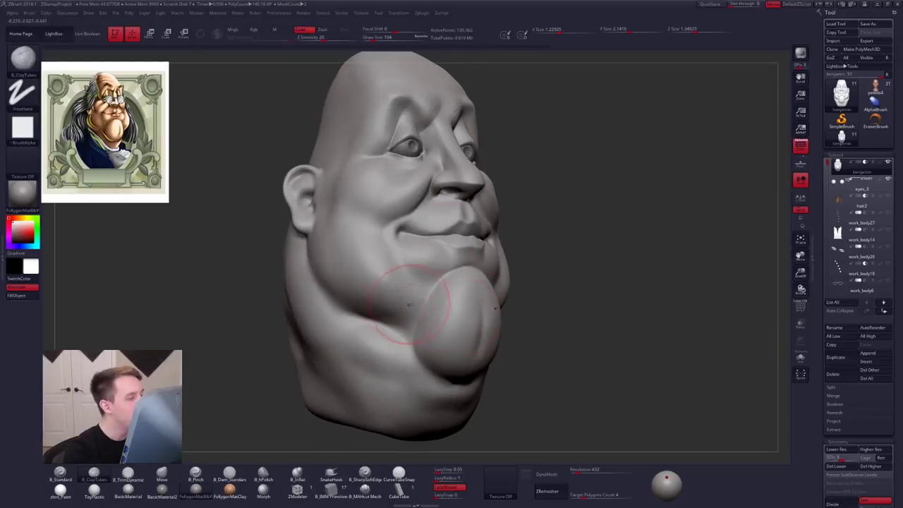
pyautogui.moveTo(409, 305); pyautogui.dragTo(422, 319, button='right')
pyautogui.keyDown('ctrl'); pyautogui.moveTo(415, 358); pyautogui.dragTo(387, 331, button='right'); pyautogui.keyUp('ctrl')
pyautogui.press('space')
pyautogui.moveTo(417, 284); pyautogui.dragTo(419, 284)
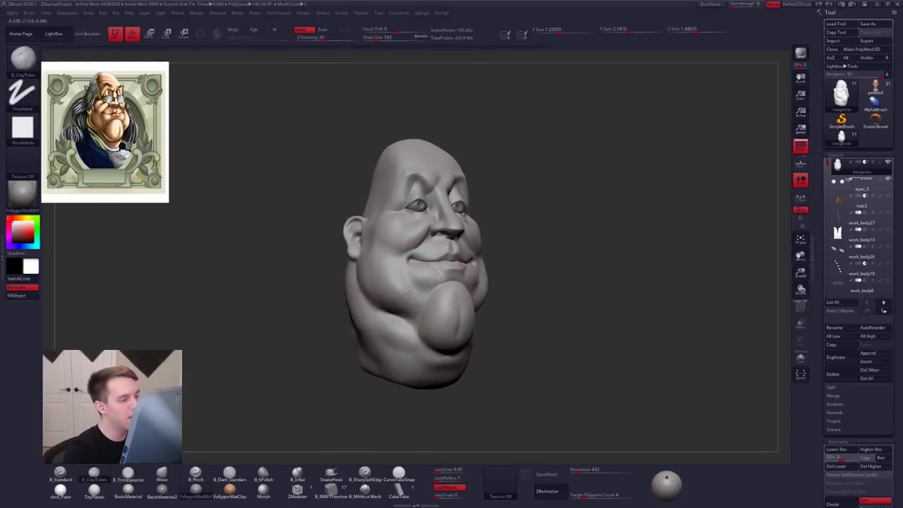
# Step: Lower the head to subdivision level 1 and push its sides inward around the ears from behind, using the Move brush at draw size 227
pyautogui.keyDown('shift'); pyautogui.moveTo(432, 304); pyautogui.dragTo(392, 309, button='right'); pyautogui.keyUp('shift')
pyautogui.hotkey('shift', 'd')
pyautogui.hotkey('shift', 'd')
pyautogui.press('space')
pyautogui.click(409, 273)
pyautogui.moveTo(410, 276); pyautogui.dragTo(480, 274, button='right')
pyautogui.press('b')
pyautogui.press('m')
pyautogui.press('v')
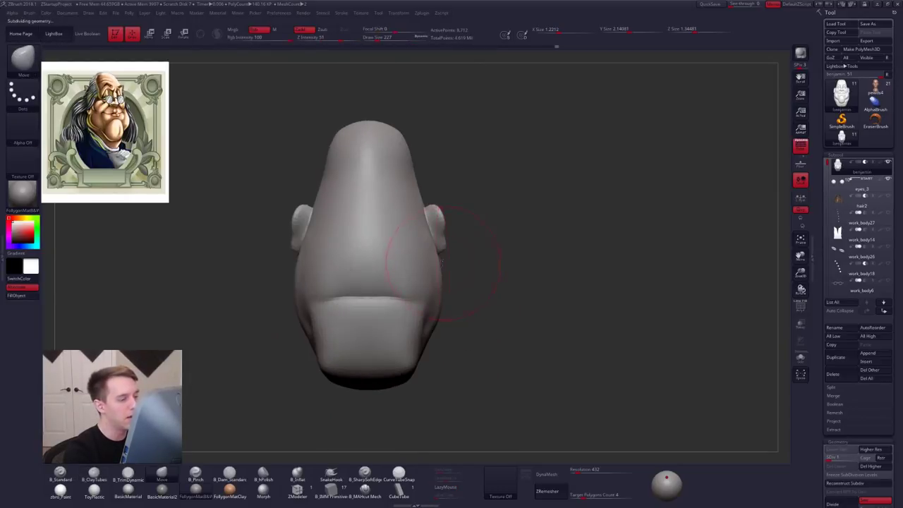
pyautogui.moveTo(445, 254); pyautogui.dragTo(435, 253)
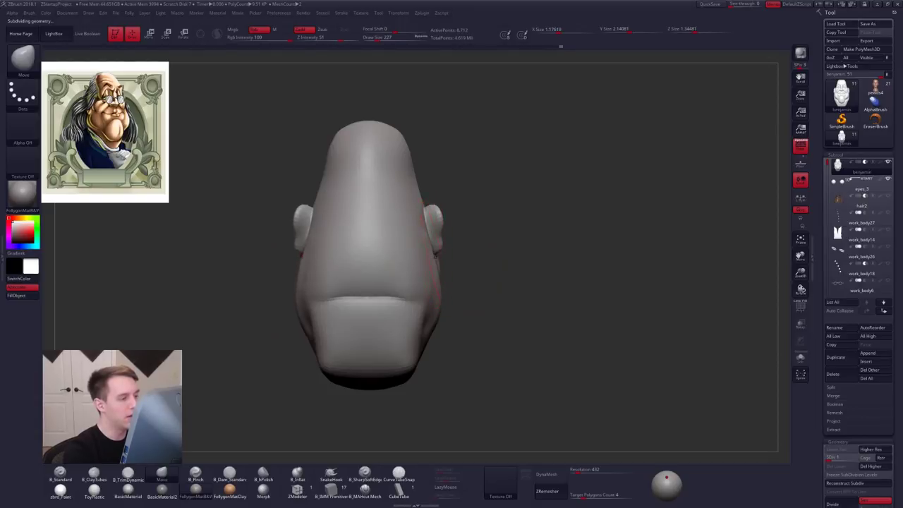
# Step: Adjust the sides of the head below the ears with the Move brush, and set its draw size to 170
pyautogui.moveTo(452, 260)
pyautogui.mouseDown(button='right')
pyautogui.moveTo(403, 278)
pyautogui.moveTo(432, 275)
pyautogui.mouseUp(button='right')
pyautogui.moveTo(439, 283); pyautogui.dragTo(446, 281)
pyautogui.moveTo(434, 272); pyautogui.dragTo(447, 269, button='right')
pyautogui.press('space')
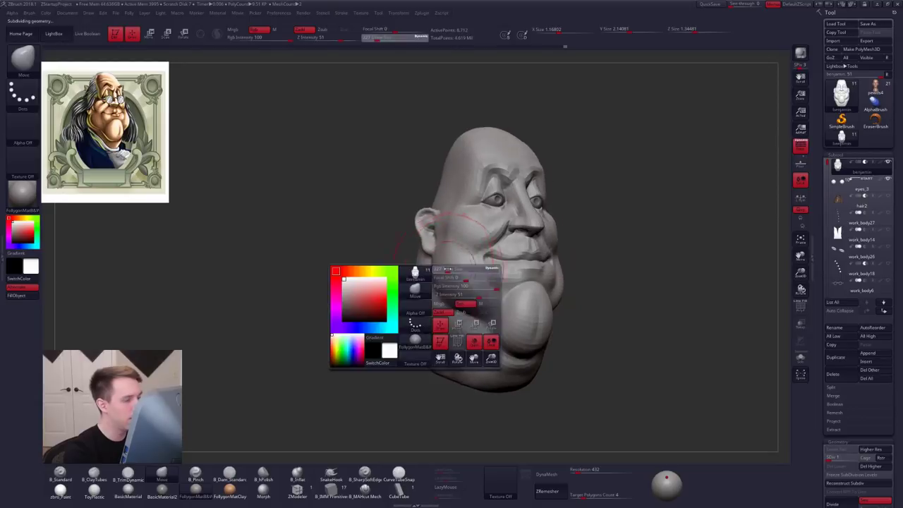
pyautogui.moveTo(448, 269); pyautogui.dragTo(436, 264)
pyautogui.moveTo(442, 277); pyautogui.dragTo(425, 282, button='right')
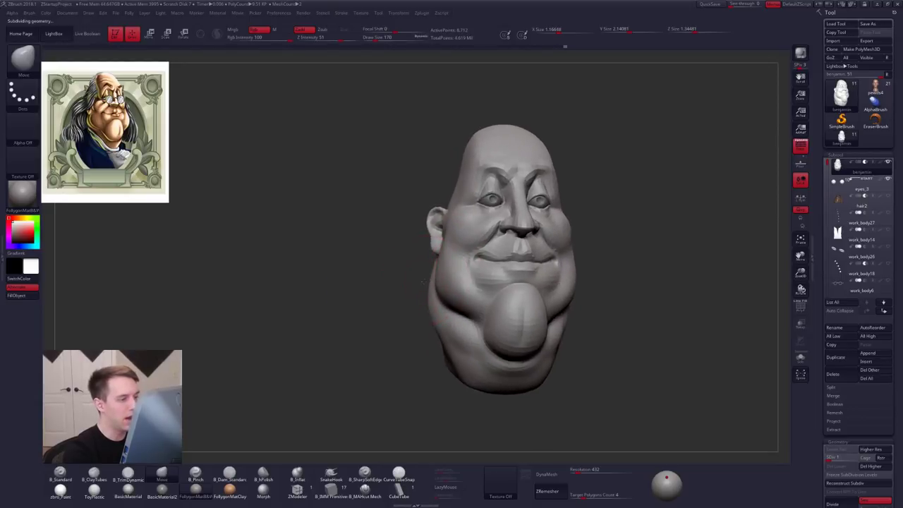
pyautogui.moveTo(429, 249); pyautogui.dragTo(447, 244, button='right')
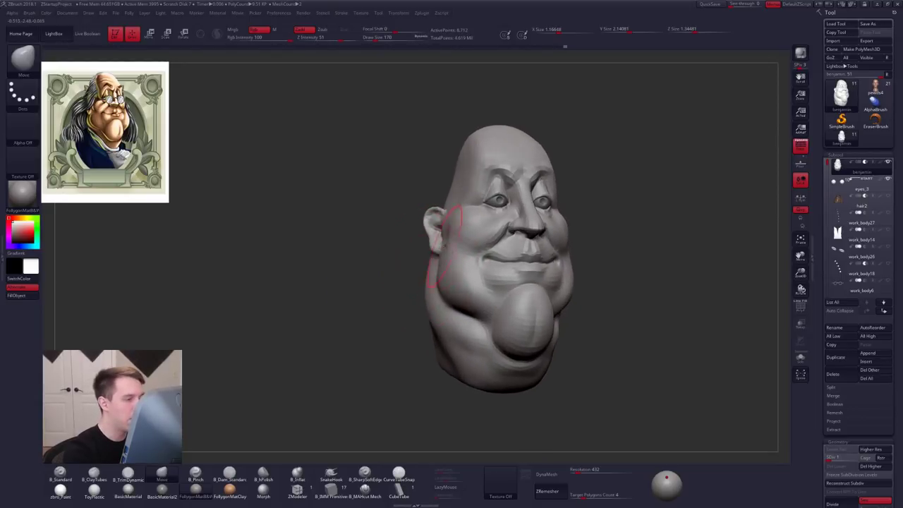
# Step: Flatten the cheek below the ear with the TrimDynamic brush at draw size 121, and smooth it
pyautogui.press('space')
pyautogui.moveTo(447, 243); pyautogui.dragTo(444, 244)
pyautogui.moveTo(428, 245); pyautogui.dragTo(457, 246, button='right')
pyautogui.press('space')
pyautogui.moveTo(457, 246)
pyautogui.mouseDown()
pyautogui.moveTo(446, 232)
pyautogui.moveTo(443, 247)
pyautogui.mouseUp()
pyautogui.press('3')
pyautogui.moveTo(443, 245); pyautogui.dragTo(444, 253)
pyautogui.moveTo(448, 247); pyautogui.dragTo(447, 266)
pyautogui.keyDown('shift'); pyautogui.moveTo(447, 268); pyautogui.dragTo(444, 266); pyautogui.keyUp('shift')
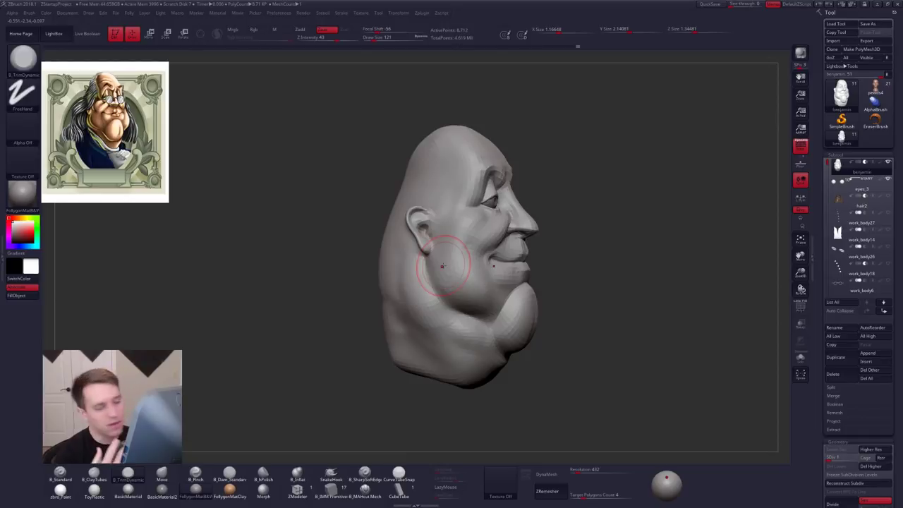
# Step: Raise the head to subdivision level 5, check it from the front, and set the draw size to 96
pyautogui.hotkey('ctrl', 'd')
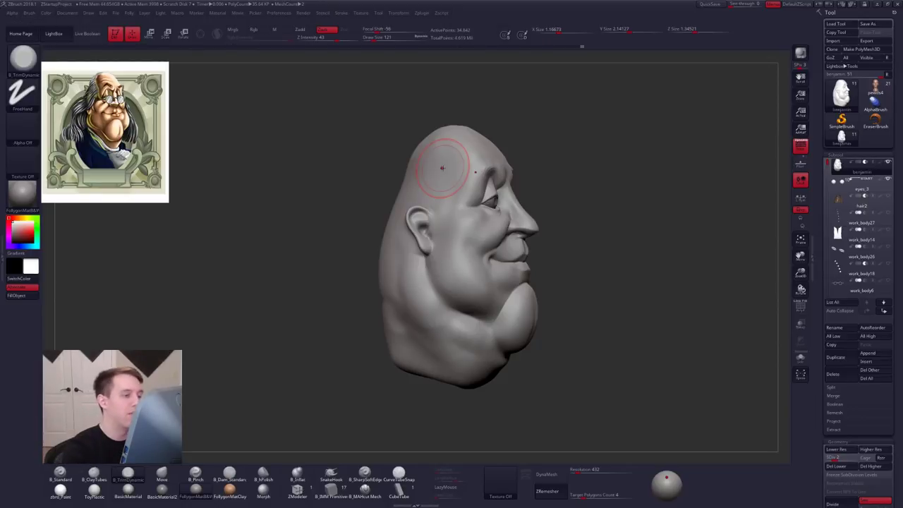
pyautogui.press('space')
pyautogui.moveTo(443, 166); pyautogui.dragTo(448, 163)
pyautogui.moveTo(447, 159)
pyautogui.mouseDown(button='right')
pyautogui.moveTo(453, 168)
pyautogui.moveTo(438, 174)
pyautogui.mouseUp(button='right')
pyautogui.moveTo(445, 206); pyautogui.dragTo(356, 215, button='right')
pyautogui.press('d')
pyautogui.press('d')
pyautogui.press('d')
pyautogui.press('space')
pyautogui.moveTo(601, 302); pyautogui.dragTo(597, 300)
pyautogui.moveTo(600, 300)
pyautogui.keyDown('alt'); pyautogui.mouseDown(button='right')
pyautogui.moveTo(538, 314)
pyautogui.moveTo(587, 313)
pyautogui.moveTo(538, 317)
pyautogui.mouseUp(button='right'); pyautogui.keyUp('alt')
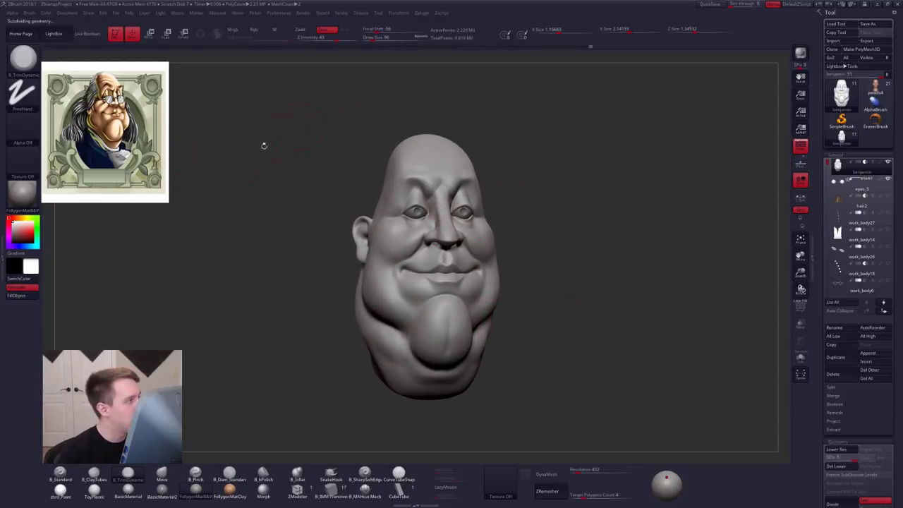
# Step: Snapshot the refined head on the canvas and compare it with the earlier version beside it, with polypaint turned off
pyautogui.hotkey('shift', 's')
pyautogui.keyDown('alt'); pyautogui.moveTo(489, 176); pyautogui.dragTo(665, 157, button='right'); pyautogui.keyUp('alt')
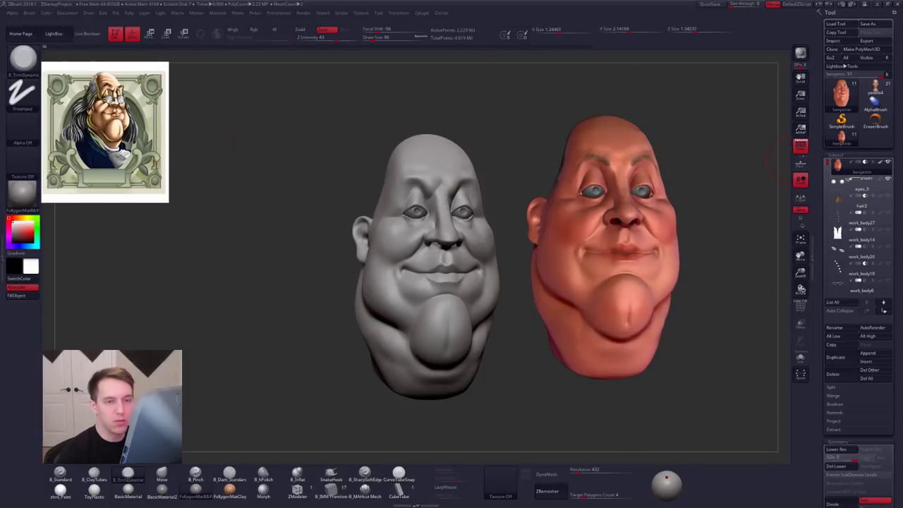
pyautogui.click(882, 164)
pyautogui.moveTo(729, 178)
pyautogui.keyDown('alt'); pyautogui.mouseDown(button='right')
pyautogui.moveTo(722, 171)
pyautogui.moveTo(722, 187)
pyautogui.mouseUp(button='right'); pyautogui.keyUp('alt')
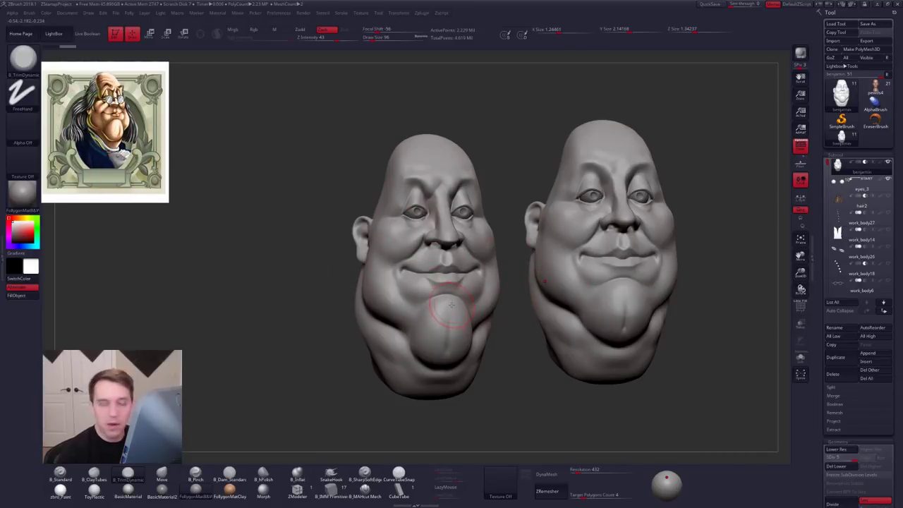
# Step: Clear the snapshot from the canvas, recentre the head, and show all of the character's subtools
pyautogui.keyDown('ctrl'); pyautogui.keyDown('shift'); pyautogui.click(467, 228); pyautogui.keyUp('shift'); pyautogui.keyUp('ctrl')
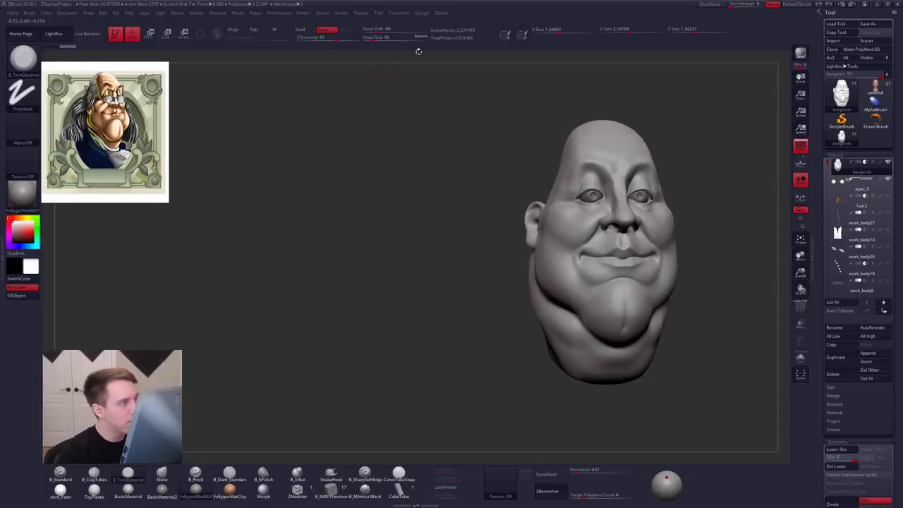
pyautogui.keyDown('alt'); pyautogui.moveTo(500, 145); pyautogui.dragTo(405, 141); pyautogui.keyUp('alt')
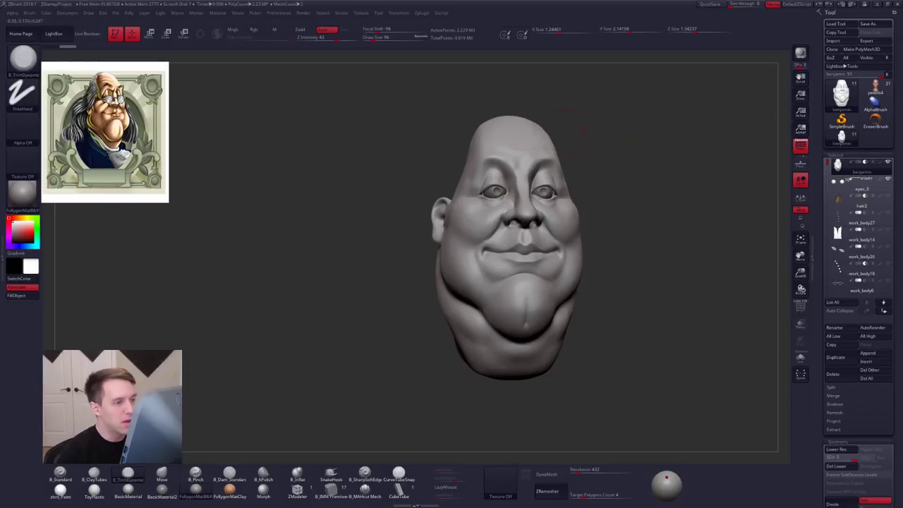
pyautogui.keyDown('alt'); pyautogui.moveTo(629, 160); pyautogui.dragTo(541, 154); pyautogui.keyUp('alt')
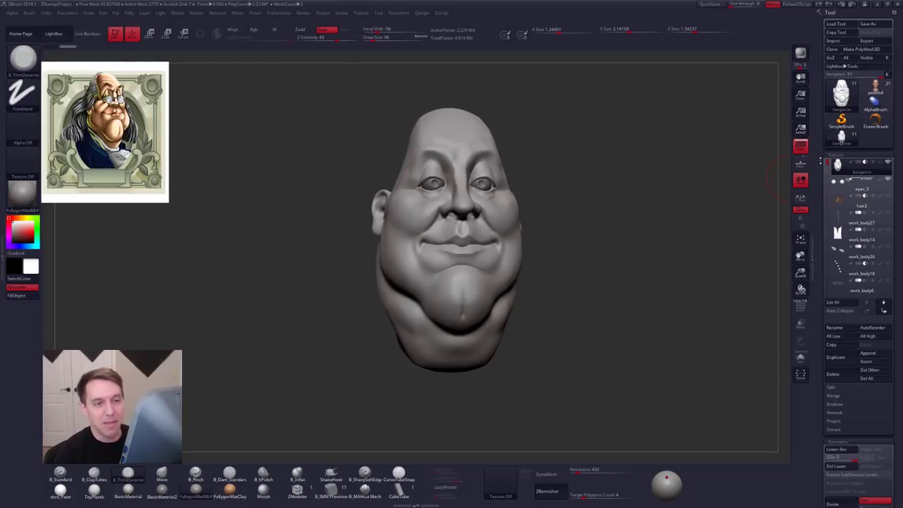
pyautogui.keyDown('shift'); pyautogui.click(888, 162); pyautogui.keyUp('shift')
pyautogui.keyDown('alt'); pyautogui.moveTo(654, 167); pyautogui.dragTo(613, 169); pyautogui.keyUp('alt')
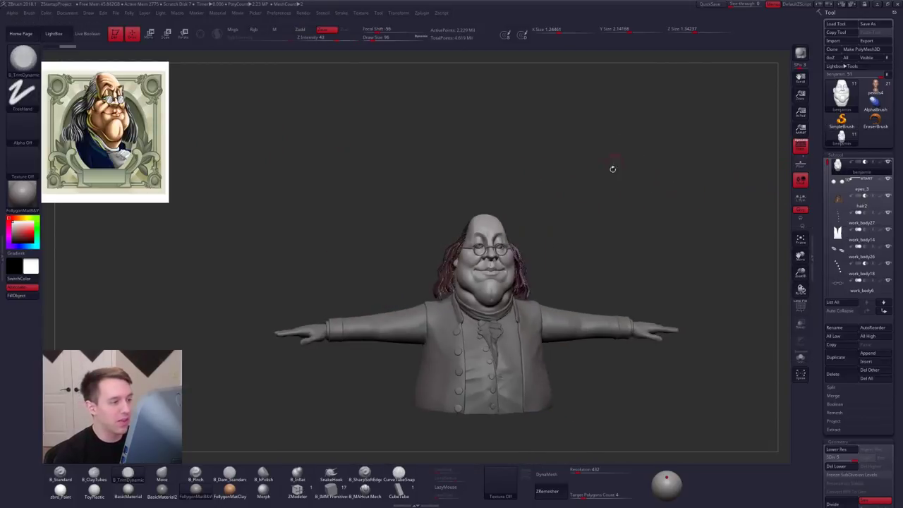
pyautogui.keyDown('alt'); pyautogui.moveTo(575, 260); pyautogui.dragTo(599, 196); pyautogui.keyUp('alt')
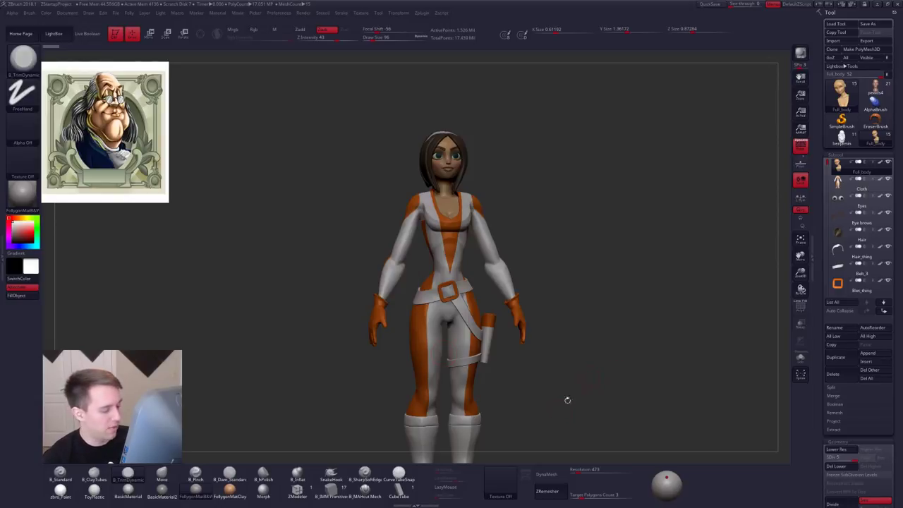
# Step: Load the texture of the woman in the white-and-orange suit into Spotlight as a reference and close LightBox
pyautogui.click(501, 482)
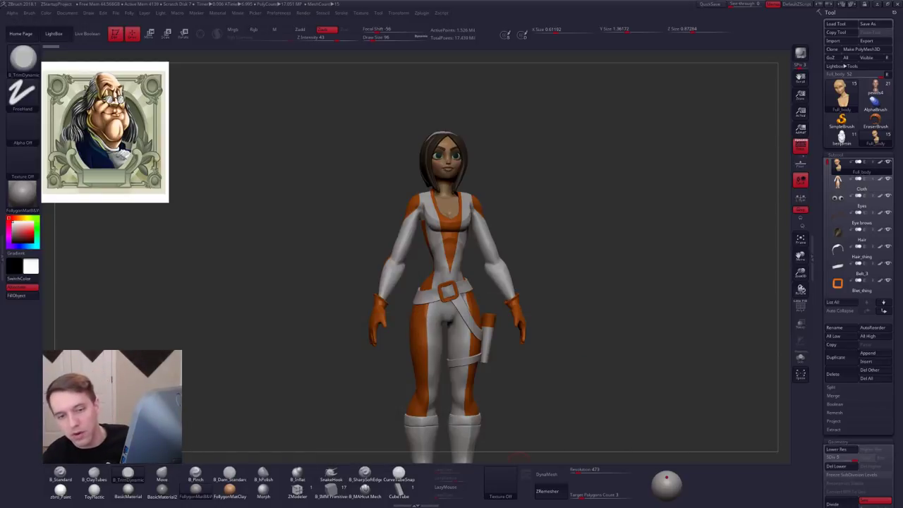
pyautogui.click(503, 481)
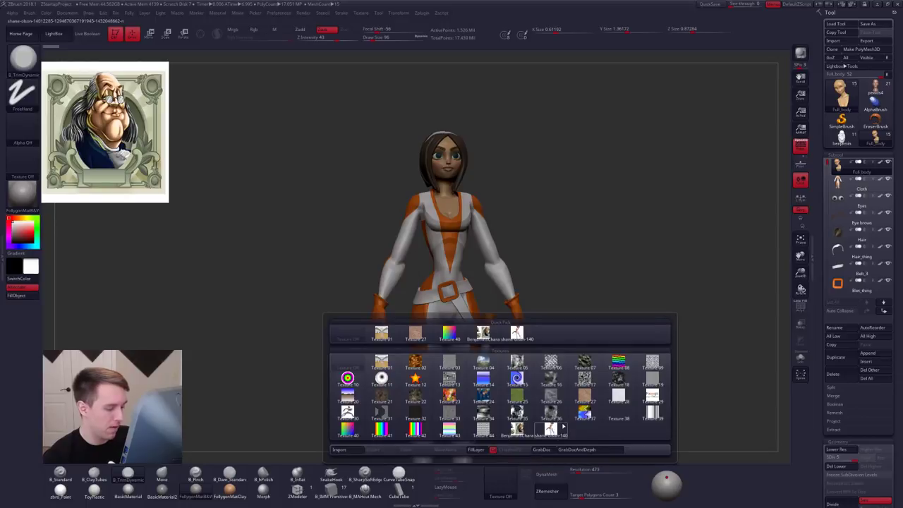
pyautogui.click(562, 428)
pyautogui.click(526, 475)
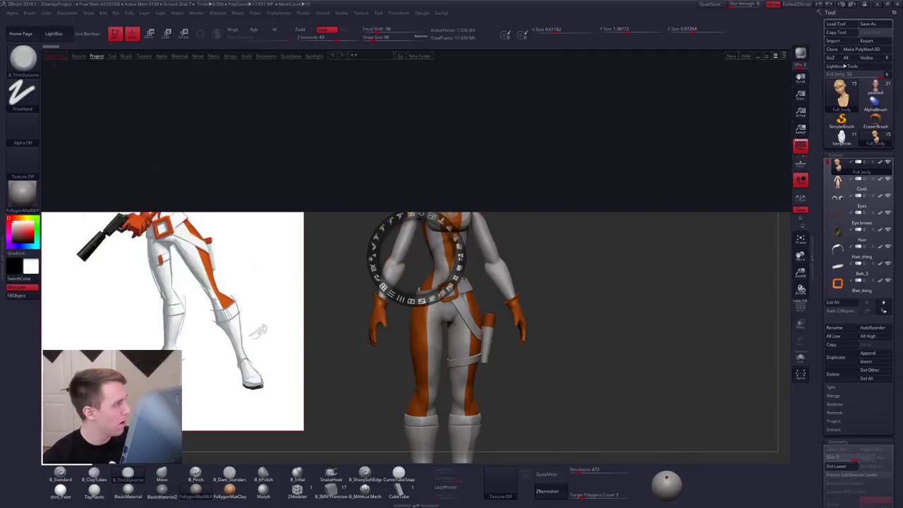
pyautogui.click(60, 37)
# Step: Shrink the reference drawing, place it in the empty canvas area beside the model, and leave Spotlight editing
pyautogui.moveTo(222, 271); pyautogui.dragTo(254, 251)
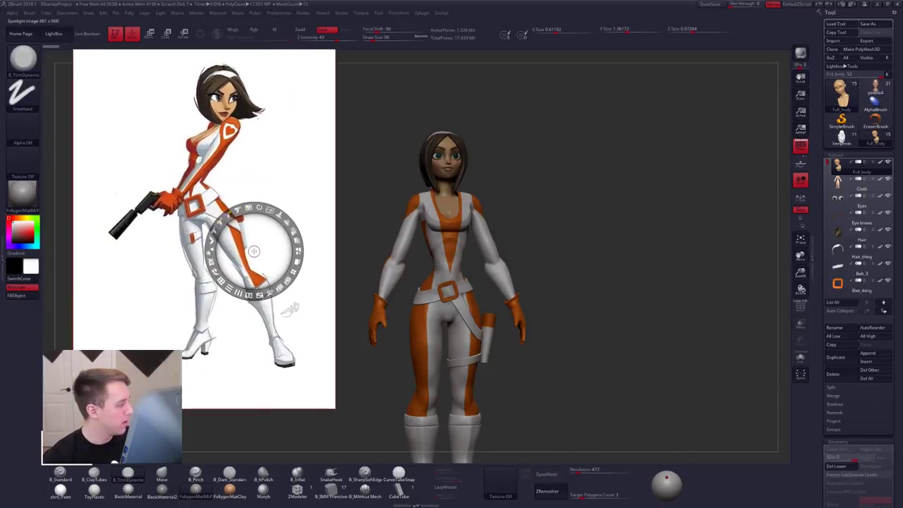
pyautogui.moveTo(171, 233); pyautogui.dragTo(145, 233)
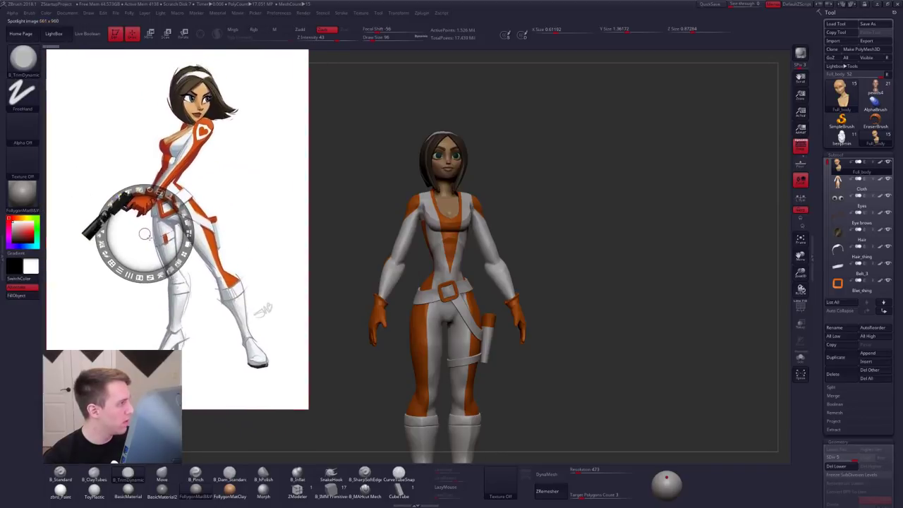
pyautogui.moveTo(203, 153); pyautogui.dragTo(225, 193)
pyautogui.moveTo(240, 152); pyautogui.dragTo(206, 143)
pyautogui.moveTo(275, 144); pyautogui.dragTo(201, 88)
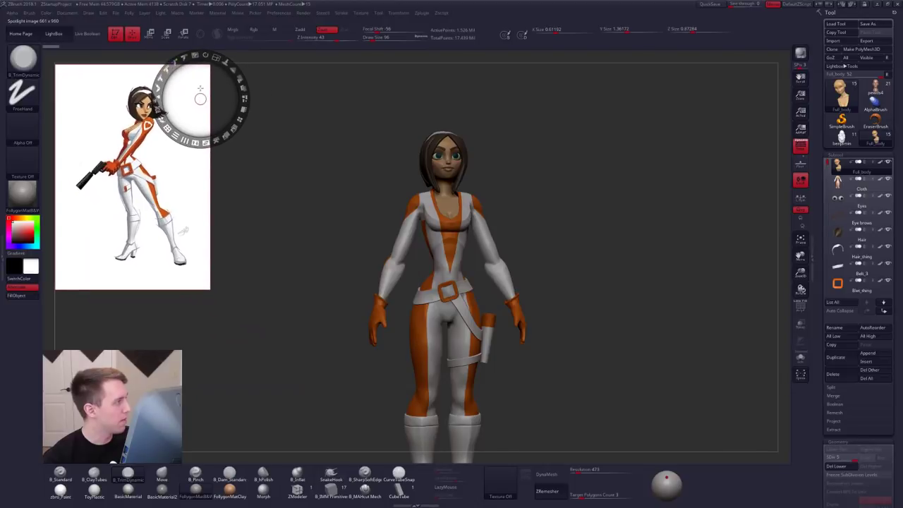
pyautogui.press('z')
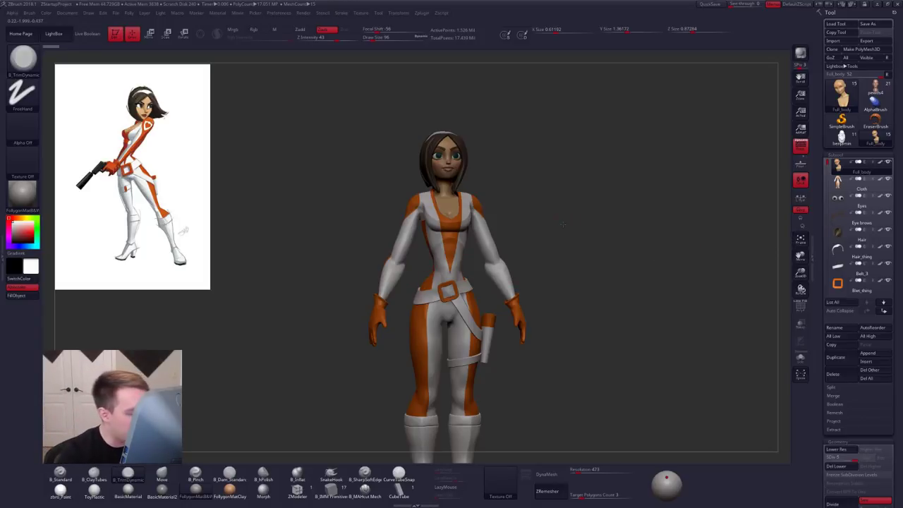
# Step: Examine the Full_body subtool in solo with its polyframe, stepping down and back up through its subdivision levels
pyautogui.moveTo(549, 216); pyautogui.dragTo(588, 171)
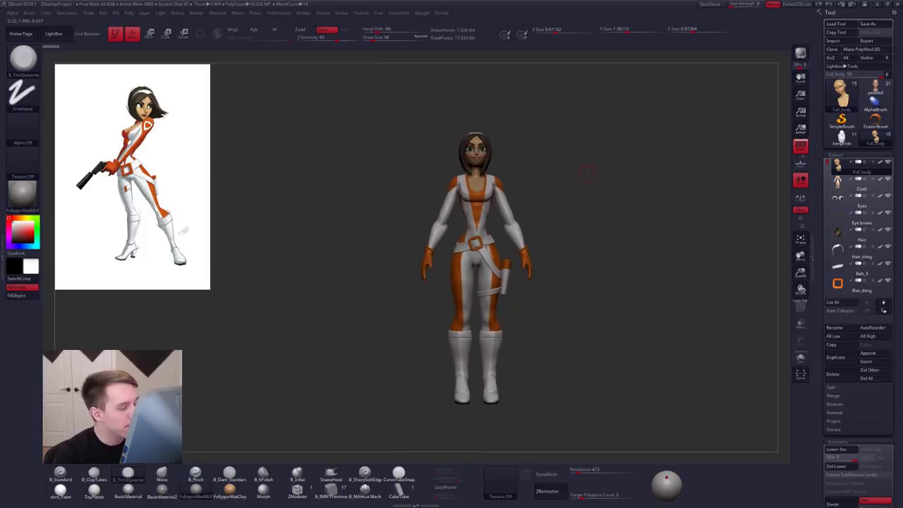
pyautogui.hotkey('ctrl', 'shift', 'f')
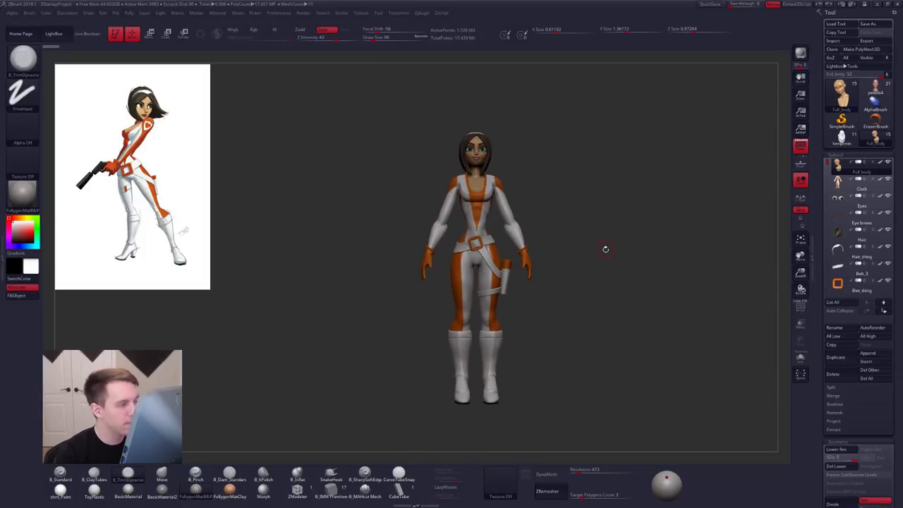
pyautogui.moveTo(829, 163)
pyautogui.mouseDown()
pyautogui.moveTo(831, 244)
pyautogui.moveTo(829, 162)
pyautogui.mouseUp()
pyautogui.hotkey('alt', 's')
pyautogui.hotkey('alt', 's')
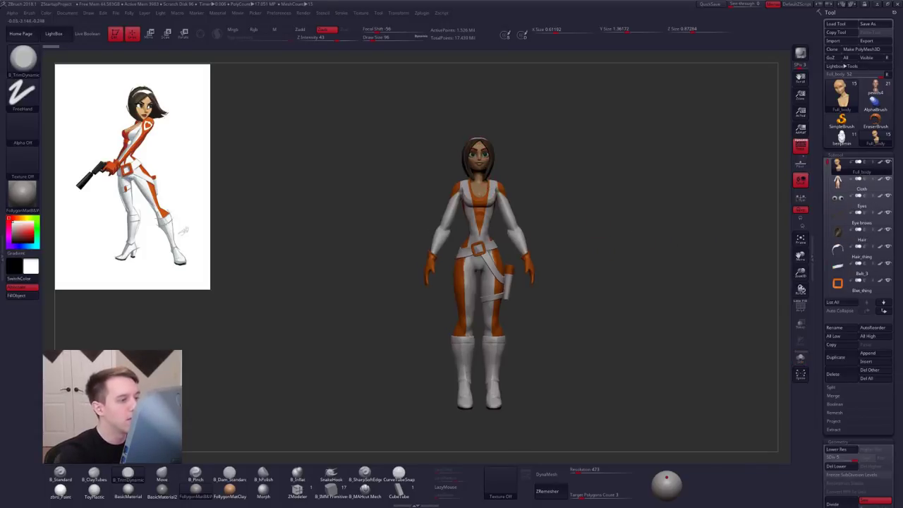
pyautogui.keyDown('alt'); pyautogui.moveTo(536, 189); pyautogui.dragTo(541, 261); pyautogui.keyUp('alt')
pyautogui.hotkey('alt', 's')
pyautogui.hotkey('shift', 'f')
pyautogui.keyDown('alt'); pyautogui.moveTo(542, 219); pyautogui.dragTo(593, 248); pyautogui.keyUp('alt')
pyautogui.hotkey('shift', 'd')
pyautogui.hotkey('shift', 'd')
pyautogui.hotkey('shift', 'd')
pyautogui.hotkey('shift', 'd')
pyautogui.hotkey('shift', 'f')
pyautogui.press('d')
pyautogui.press('d')
pyautogui.press('d')
pyautogui.press('d')
pyautogui.hotkey('alt', 's')
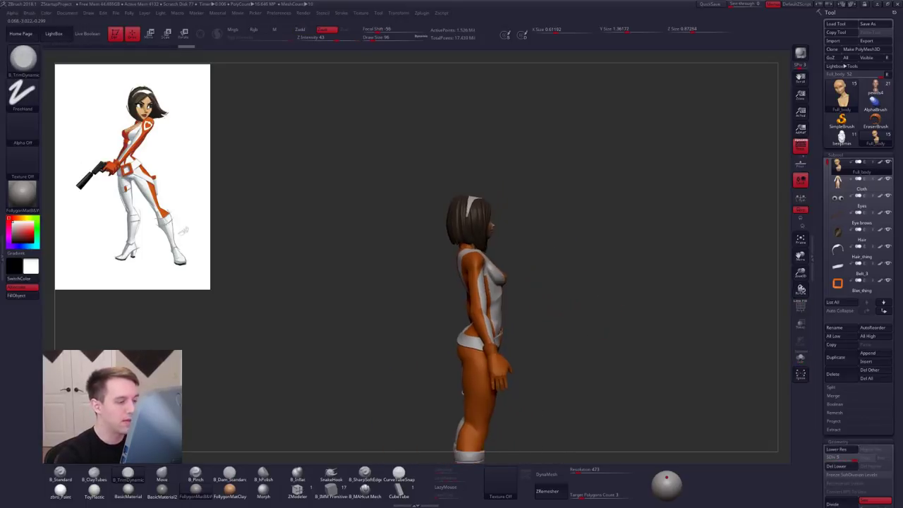
# Step: Turn off perspective distortion and hide the polypaint on all of the female character's subtools
pyautogui.keyDown('alt'); pyautogui.moveTo(606, 358); pyautogui.dragTo(594, 283); pyautogui.keyUp('alt')
pyautogui.moveTo(618, 247); pyautogui.dragTo(641, 244)
pyautogui.click(801, 147)
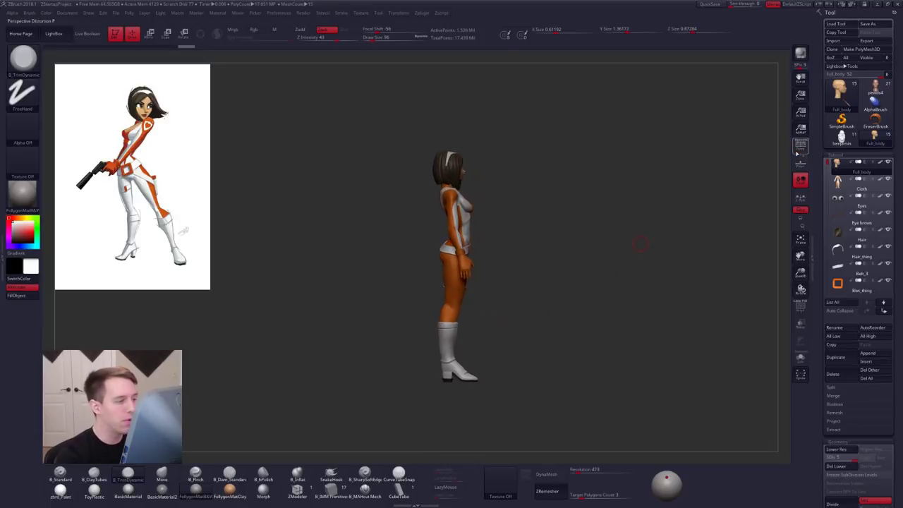
pyautogui.moveTo(580, 292); pyautogui.dragTo(534, 307)
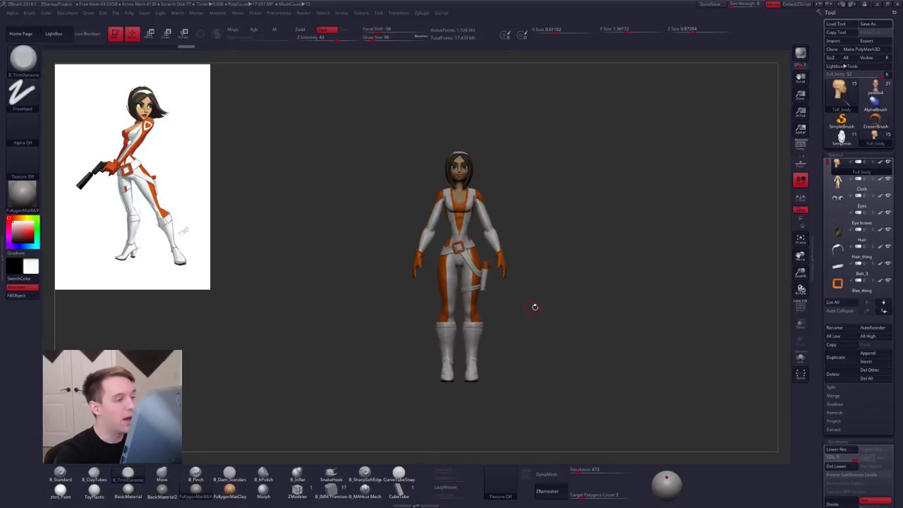
pyautogui.keyDown('shift'); pyautogui.click(880, 164); pyautogui.keyUp('shift')
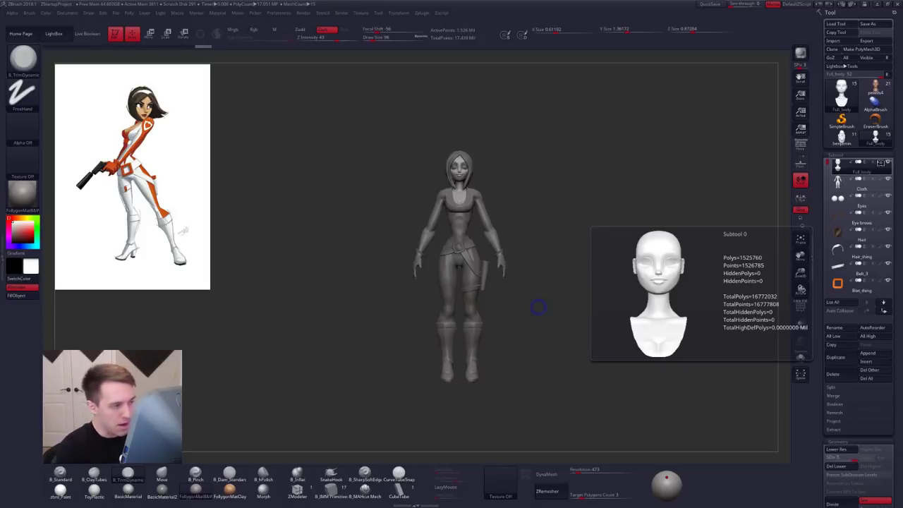
# Step: Select the Cloth subtool and examine the suit in solo against the complete character
pyautogui.keyDown('ctrl'); pyautogui.moveTo(486, 210); pyautogui.dragTo(490, 227, button='right'); pyautogui.keyUp('ctrl')
pyautogui.keyDown('alt'); pyautogui.click(492, 232); pyautogui.keyUp('alt')
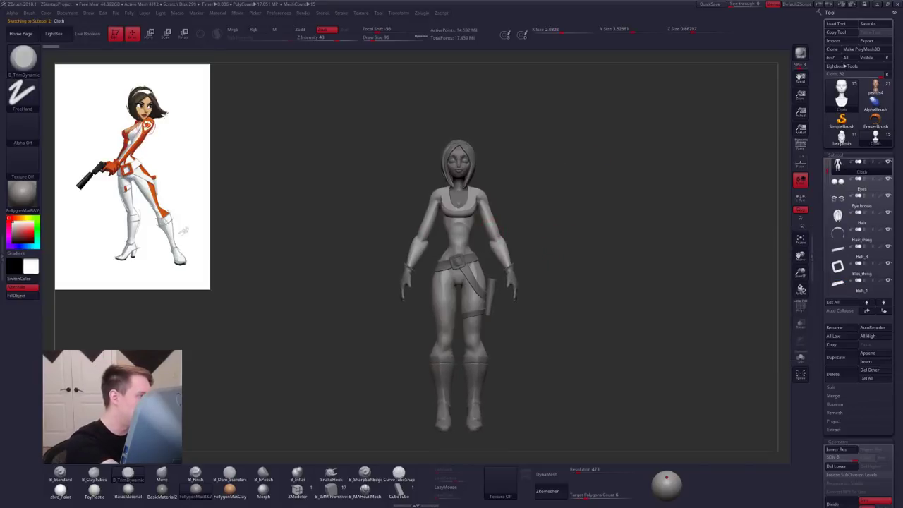
pyautogui.keyDown('alt'); pyautogui.moveTo(295, 241); pyautogui.dragTo(323, 253); pyautogui.keyUp('alt')
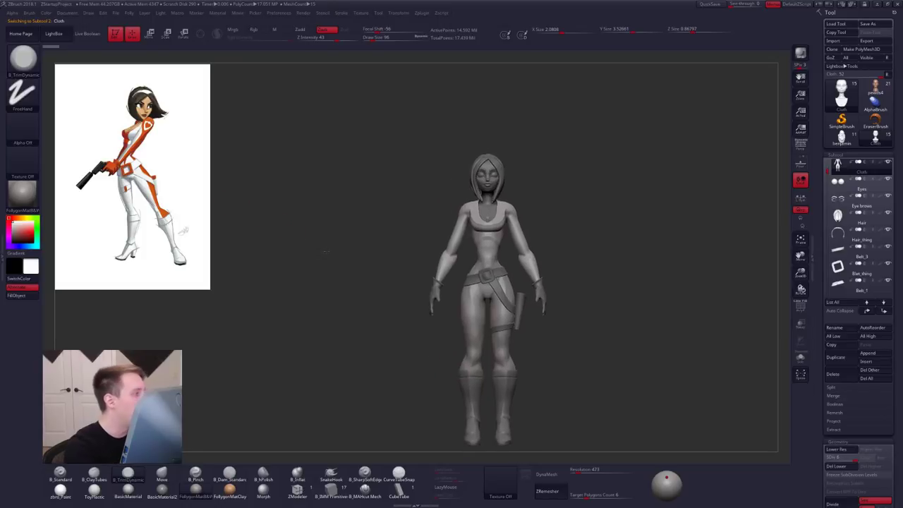
pyautogui.hotkey('alt', 's')
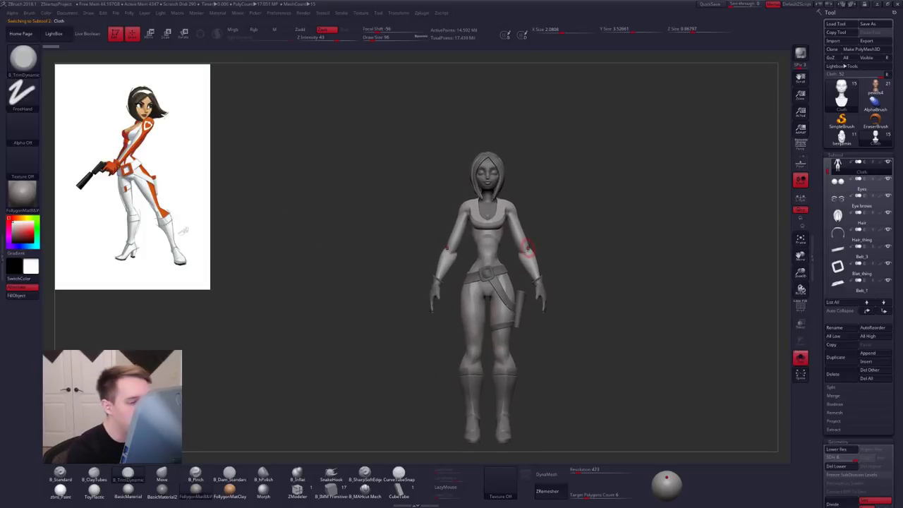
pyautogui.press('f')
pyautogui.hotkey('alt', 's')
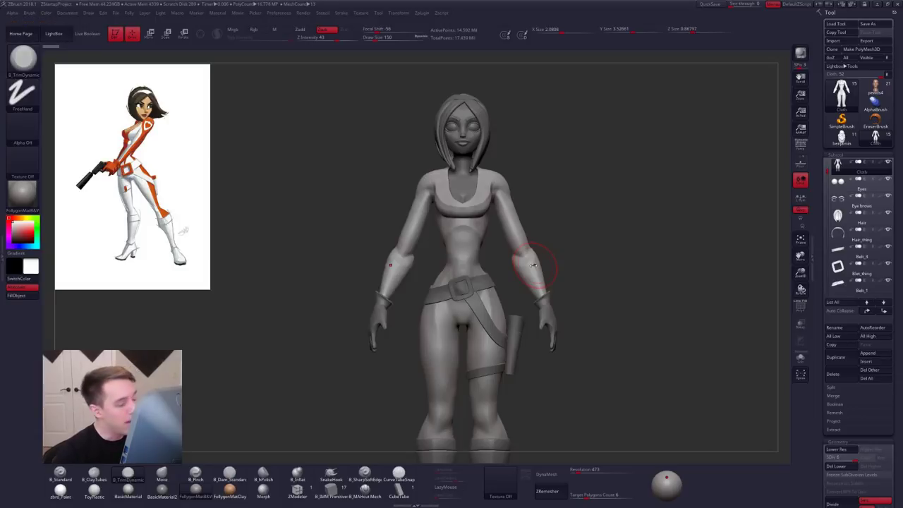
pyautogui.hotkey('shift', 'f')
pyautogui.hotkey('shift', 'f')
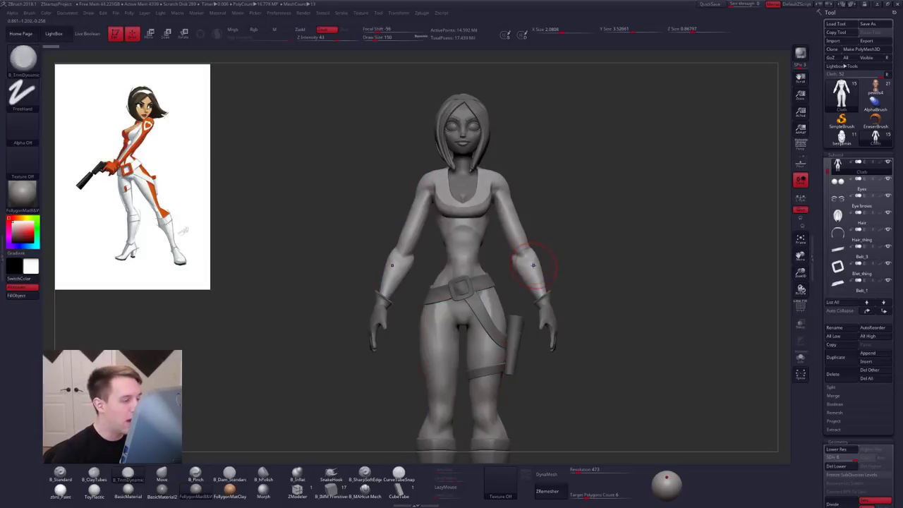
pyautogui.hotkey('alt', 's')
pyautogui.moveTo(628, 262)
pyautogui.mouseDown()
pyautogui.moveTo(543, 252)
pyautogui.moveTo(571, 273)
pyautogui.moveTo(550, 256)
pyautogui.mouseUp()
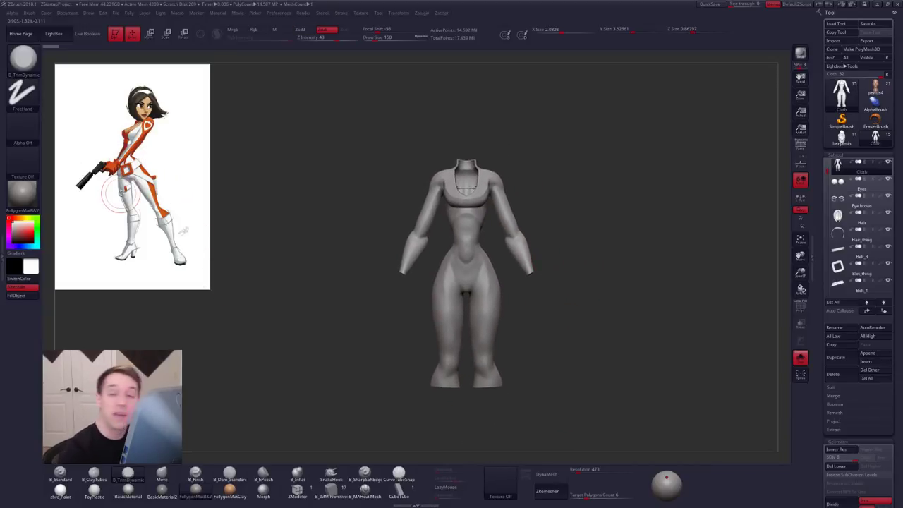
pyautogui.hotkey('alt', 's')
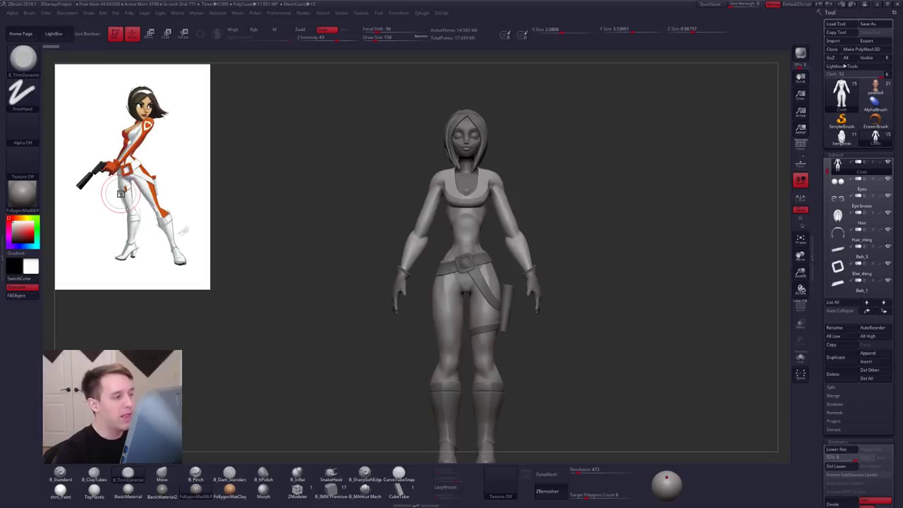
# Step: Lower the Cloth subtool to subdivision level 1 and isolate it in solo
pyautogui.keyDown('ctrl'); pyautogui.moveTo(494, 182); pyautogui.dragTo(487, 226, button='right'); pyautogui.keyUp('ctrl')
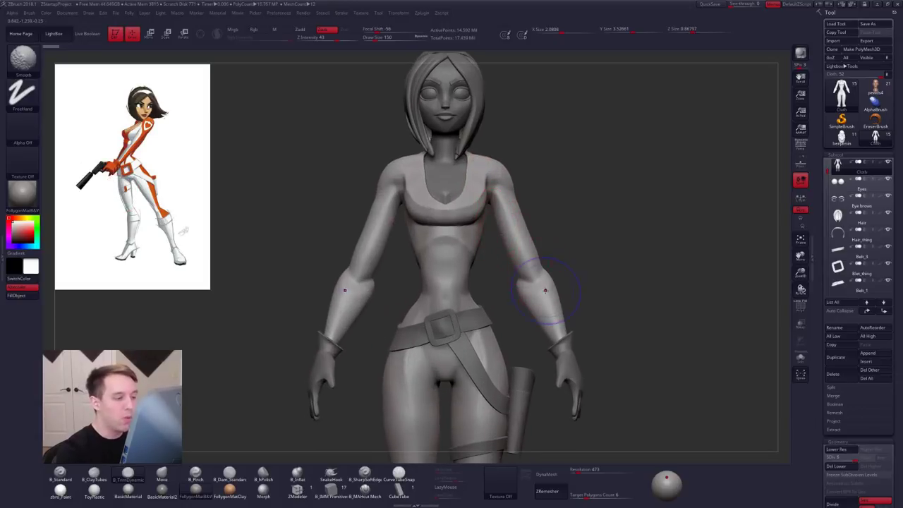
pyautogui.hotkey('shift', 'd')
pyautogui.hotkey('shift', 'd')
pyautogui.hotkey('shift', 'd')
pyautogui.hotkey('shift', 'd')
pyautogui.hotkey('shift', 'd')
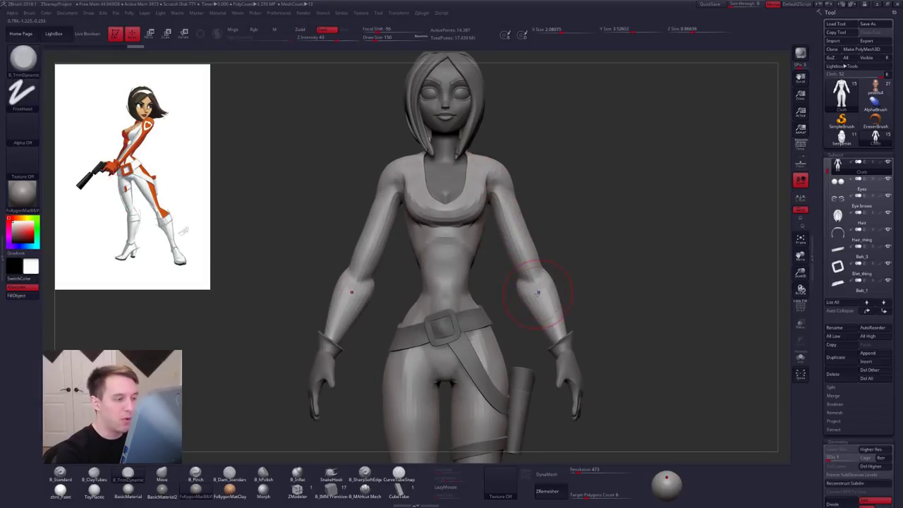
pyautogui.hotkey('alt', 's')
# Step: Smooth the forearm bulge below the elbow on the suit, set the draw size to 130, and raise Cloth to subdivision level 2
pyautogui.rightClick(538, 292)
pyautogui.click(539, 288)
pyautogui.hotkey('shift', 'f')
pyautogui.press('d')
pyautogui.hotkey('shift', 'd')
pyautogui.moveTo(539, 288)
pyautogui.mouseDown(button='right')
pyautogui.moveTo(571, 300)
pyautogui.moveTo(609, 299)
pyautogui.moveTo(545, 291)
pyautogui.moveTo(529, 260)
pyautogui.mouseUp(button='right')
pyautogui.hotkey('shift', 'f')
pyautogui.moveTo(535, 281)
pyautogui.keyDown('shift'); pyautogui.mouseDown()
pyautogui.moveTo(535, 295)
pyautogui.moveTo(543, 282)
pyautogui.mouseUp(); pyautogui.keyUp('shift')
pyautogui.rightClick(538, 291)
pyautogui.click(540, 291)
pyautogui.moveTo(545, 280); pyautogui.dragTo(549, 288, button='right')
pyautogui.press('d')
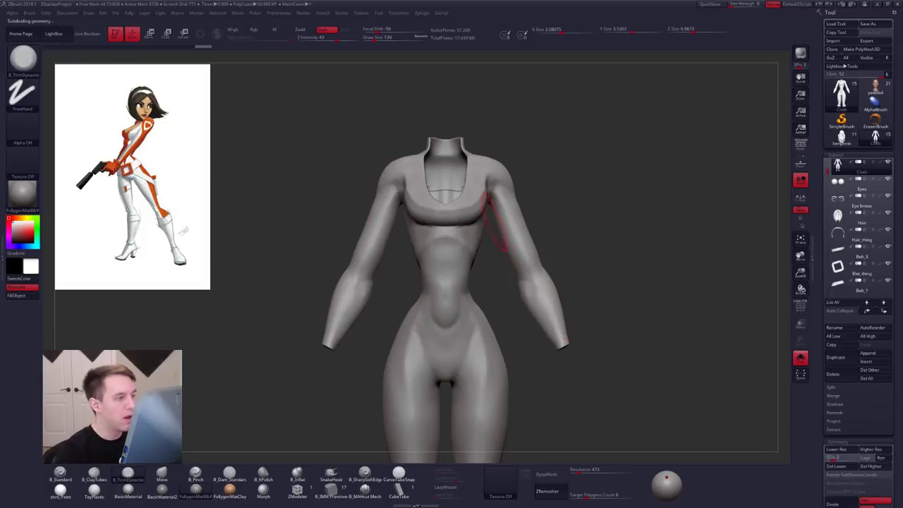
# Step: Raise the Cloth subtool to its highest subdivision level and show its polyframe over the whole suit
pyautogui.moveTo(499, 220)
pyautogui.keyDown('alt'); pyautogui.mouseDown(button='right')
pyautogui.moveTo(526, 251)
pyautogui.moveTo(564, 237)
pyautogui.moveTo(591, 268)
pyautogui.moveTo(580, 310)
pyautogui.mouseUp(button='right'); pyautogui.keyUp('alt')
pyautogui.hotkey('shift', 'f')
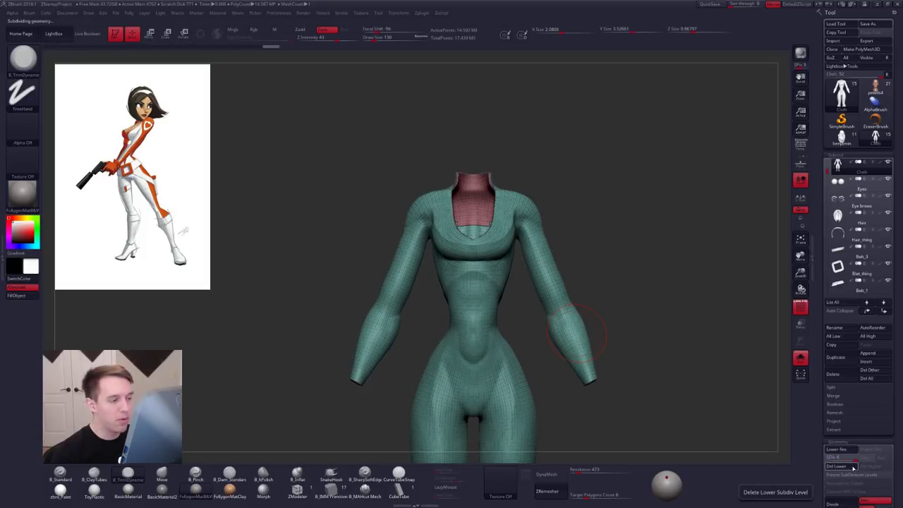
pyautogui.click(854, 466)
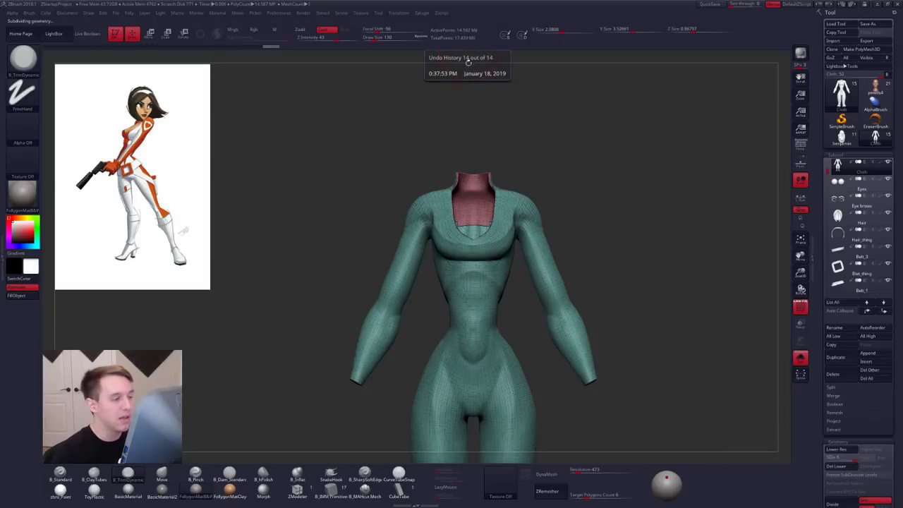
pyautogui.moveTo(581, 162)
pyautogui.keyDown('alt'); pyautogui.mouseDown()
pyautogui.moveTo(568, 208)
pyautogui.moveTo(559, 154)
pyautogui.mouseUp(); pyautogui.keyUp('alt')
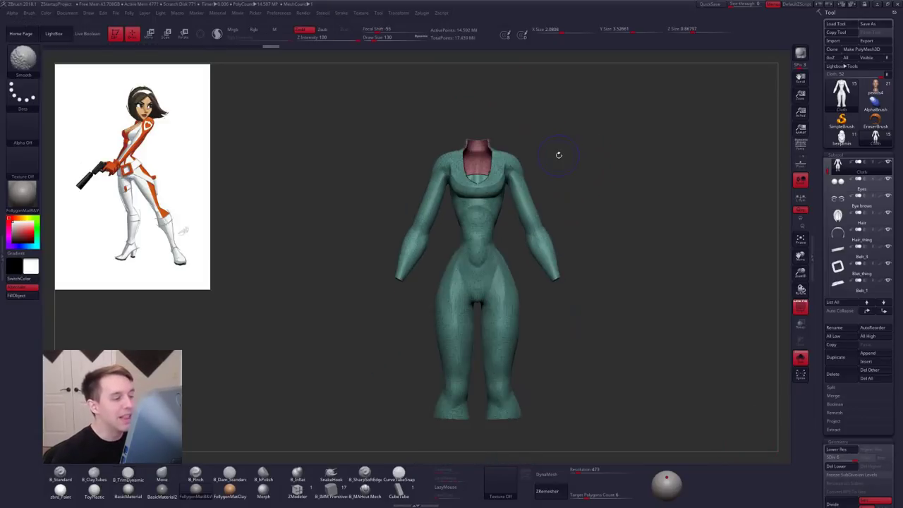
# Step: Try to delete the suit's higher subdivision levels with the suit shown alone at a lower level
pyautogui.hotkey('shift', 'f')
pyautogui.hotkey('alt', 's')
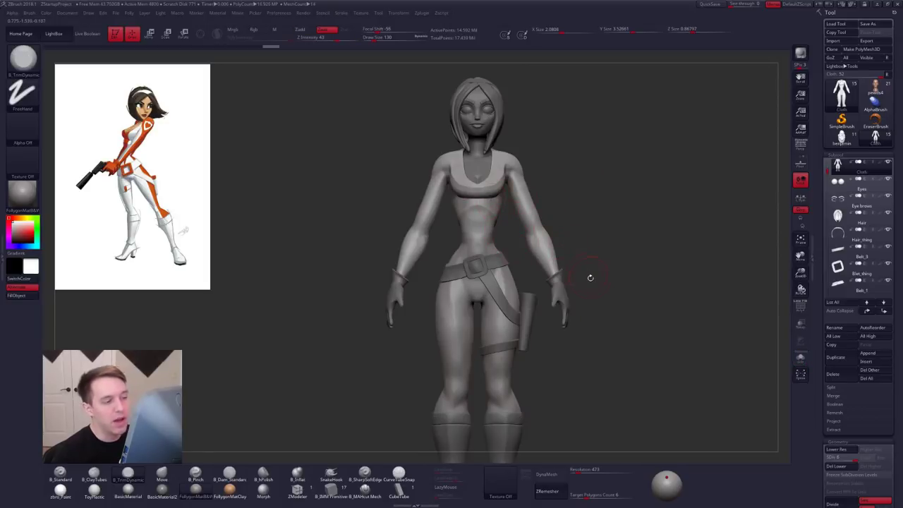
pyautogui.hotkey('alt', 's')
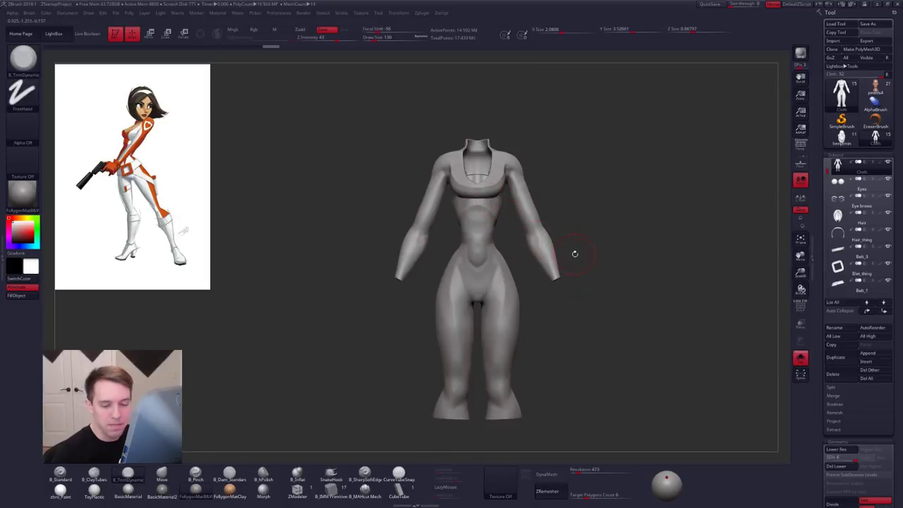
pyautogui.hotkey('shift', 'd')
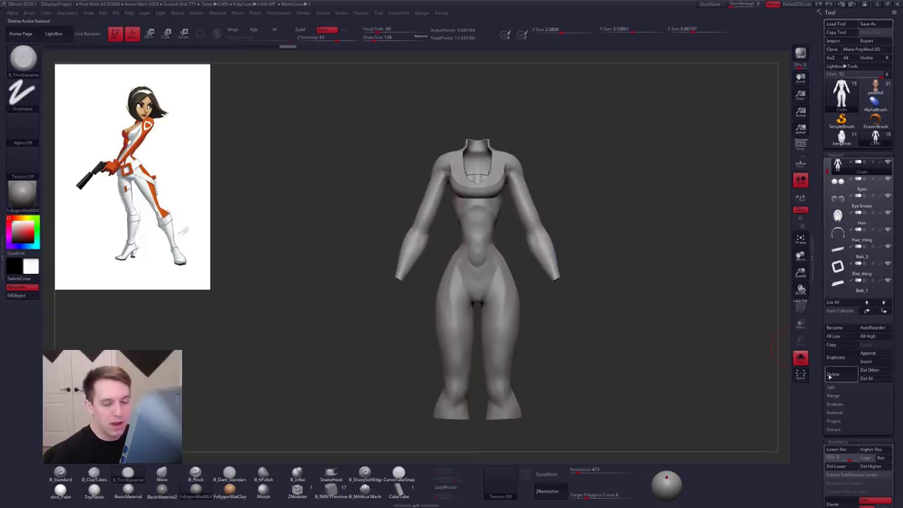
pyautogui.click(874, 466)
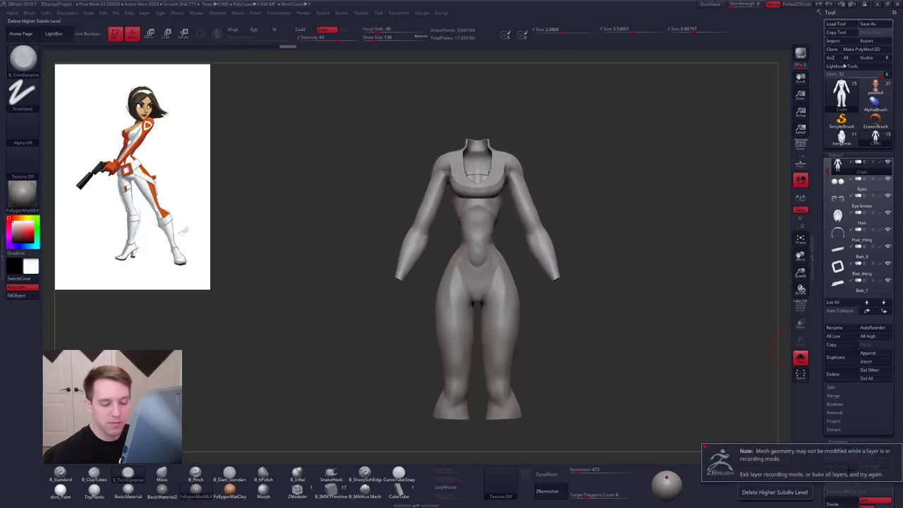
# Step: Return the suit to subdivision level 6 and bake its sculpt layer into the mesh
pyautogui.moveTo(818, 421); pyautogui.dragTo(813, 359)
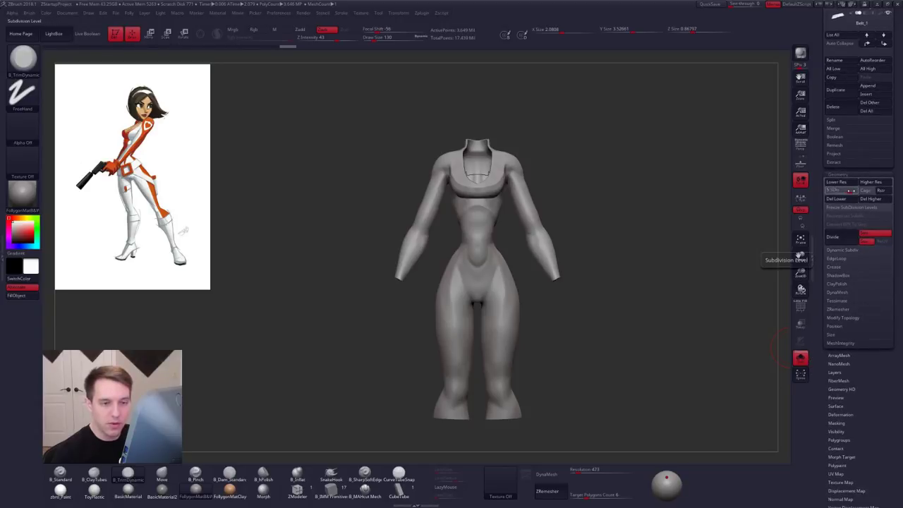
pyautogui.click(838, 373)
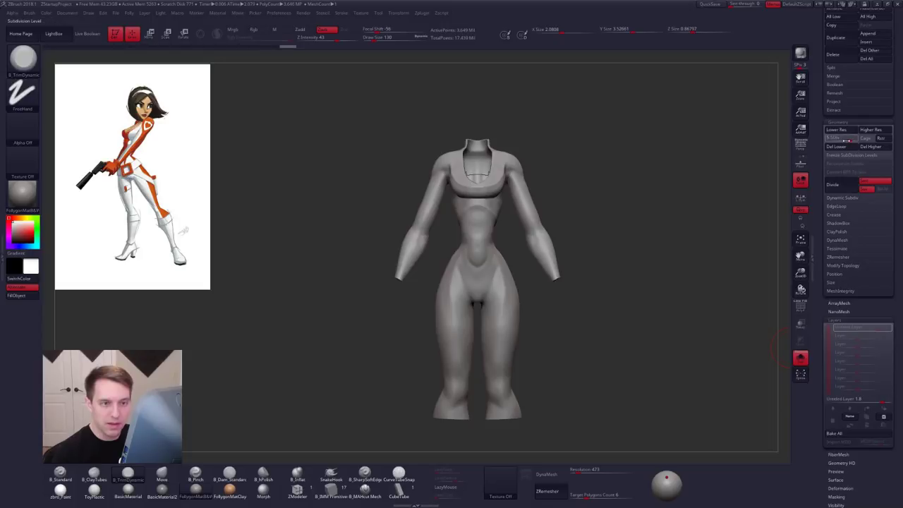
pyautogui.moveTo(850, 139); pyautogui.dragTo(862, 140)
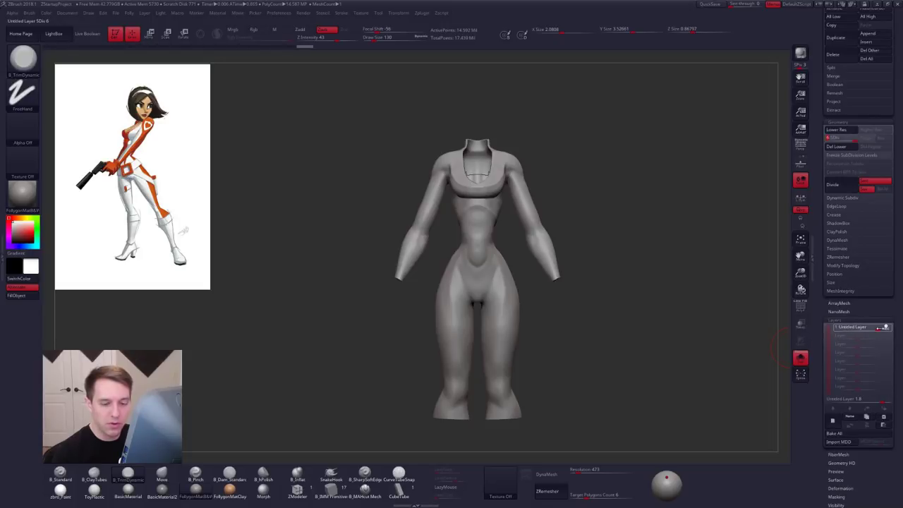
pyautogui.click(839, 433)
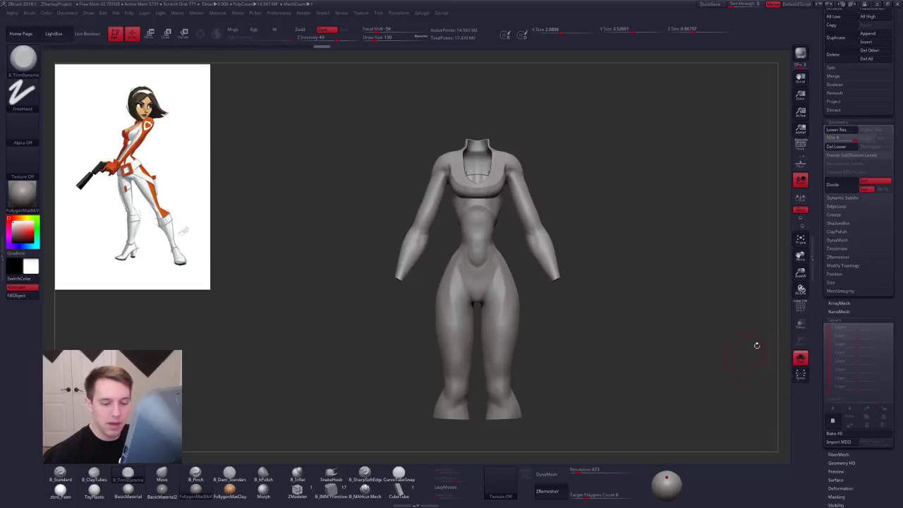
# Step: Lower the suit to subdivision level 5 and delete the higher levels
pyautogui.moveTo(841, 307); pyautogui.dragTo(843, 357)
pyautogui.press('shift')
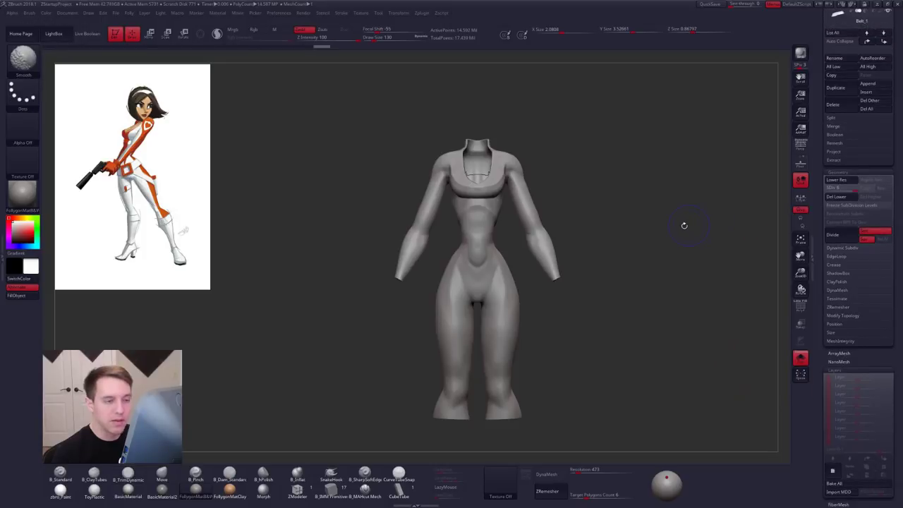
pyautogui.hotkey('shift', 'd')
pyautogui.click(876, 196)
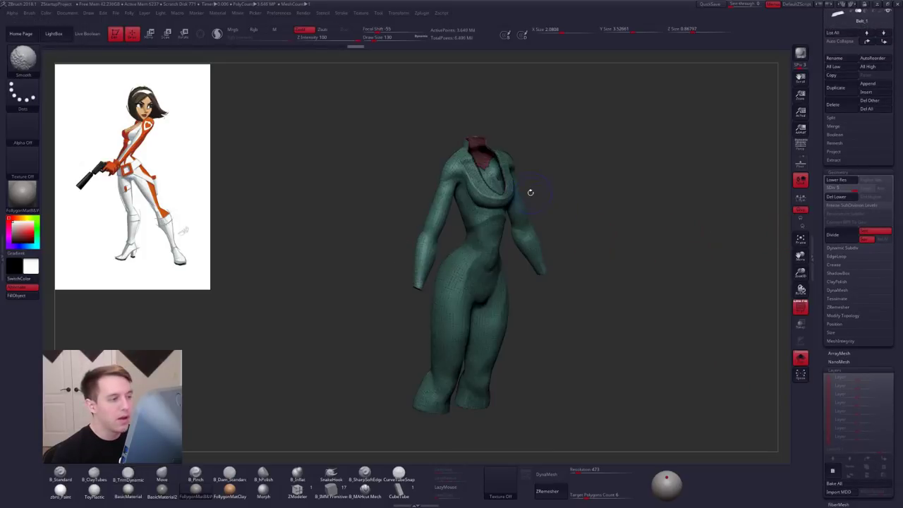
# Step: Isolate the suit's teal outer polygroup and try to delete the hidden inner geometry
pyautogui.moveTo(528, 191); pyautogui.dragTo(535, 238)
pyautogui.hotkey('ctrl', 'shift')
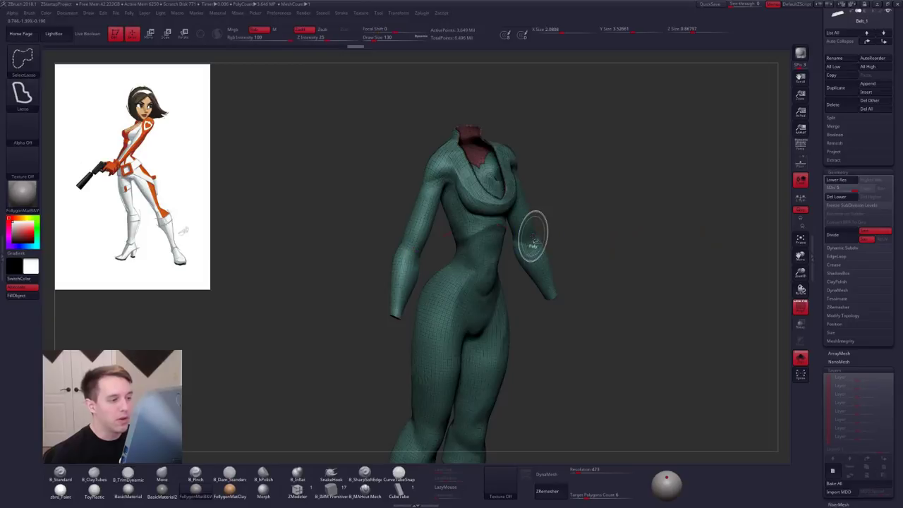
pyautogui.keyDown('ctrl'); pyautogui.keyDown('shift'); pyautogui.click(533, 237); pyautogui.keyUp('shift'); pyautogui.keyUp('ctrl')
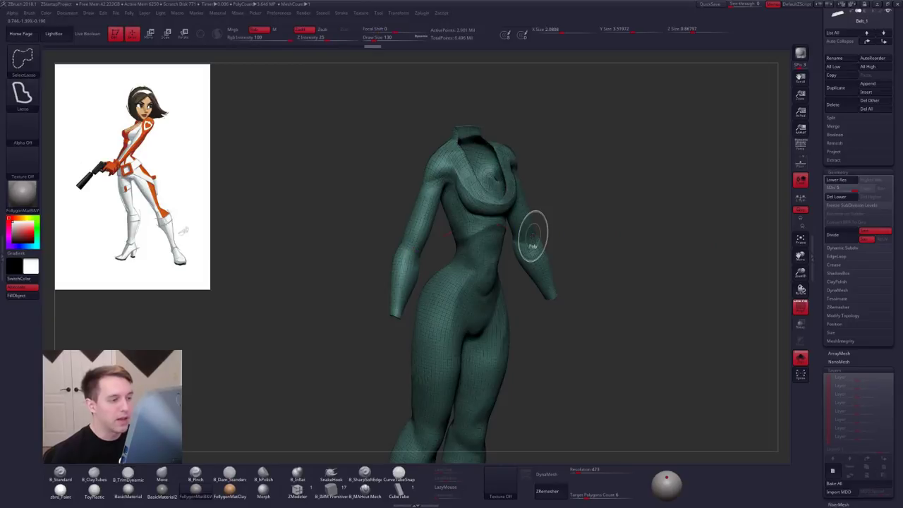
pyautogui.press('space')
pyautogui.click(635, 233)
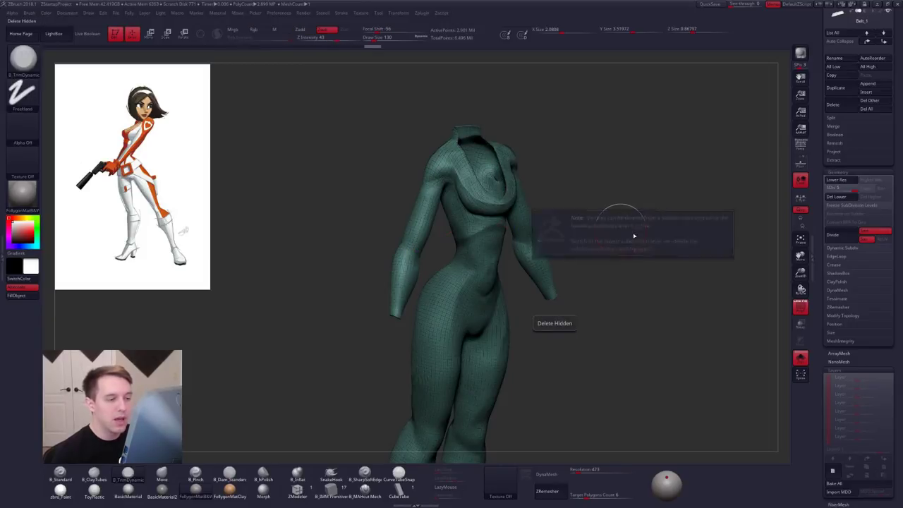
# Step: Delete the suit's lower subdivision levels and its hidden inner geometry
pyautogui.click(843, 371)
pyautogui.click(840, 197)
pyautogui.keyDown('ctrl'); pyautogui.click(640, 182); pyautogui.keyUp('ctrl')
pyautogui.press('space')
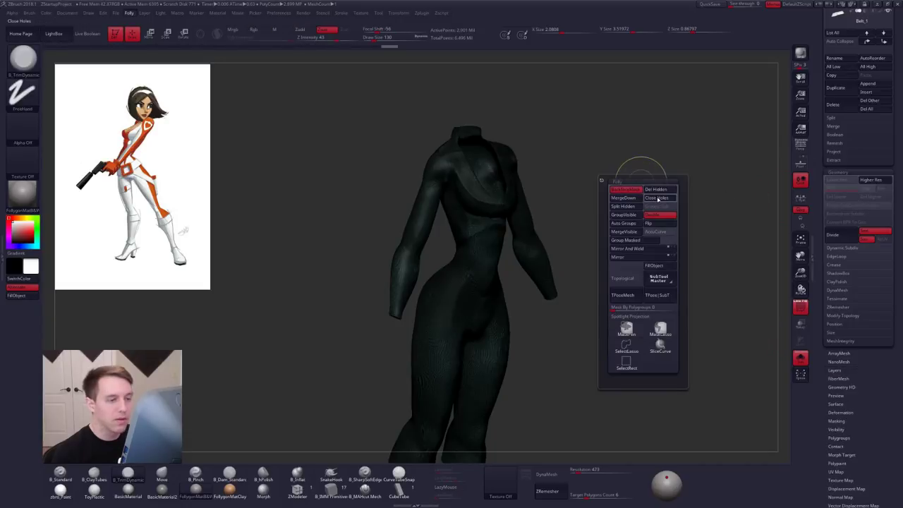
pyautogui.click(661, 191)
# Step: Try closing the suit's holes, compare the neckline, and undo back to the mesh with its subdivision levels
pyautogui.press('space')
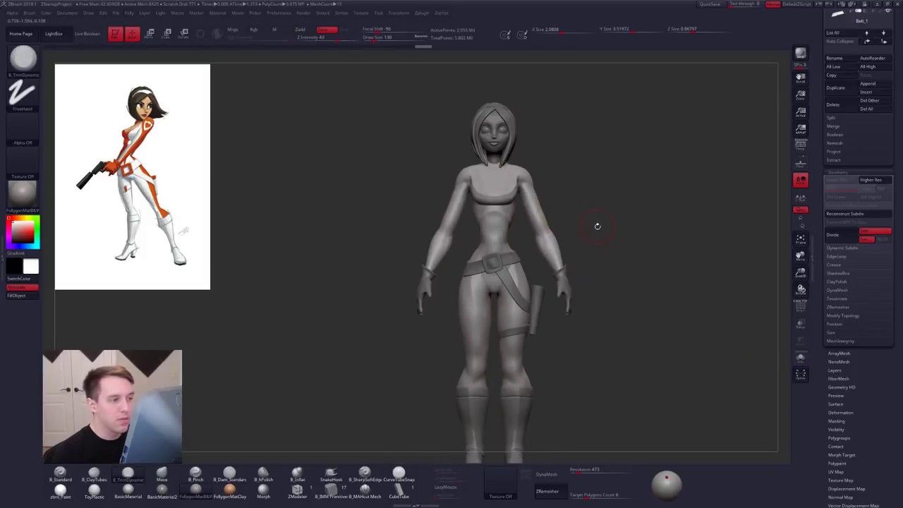
pyautogui.hotkey('ctrl', 'shift')
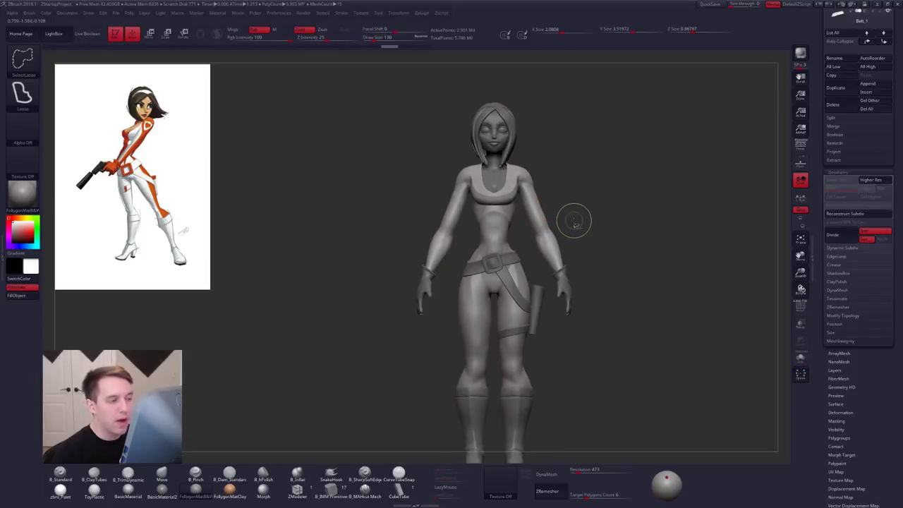
pyautogui.hotkey('ctrl', 'shift', 'z')
pyautogui.hotkey('ctrl', 'shift', 'z')
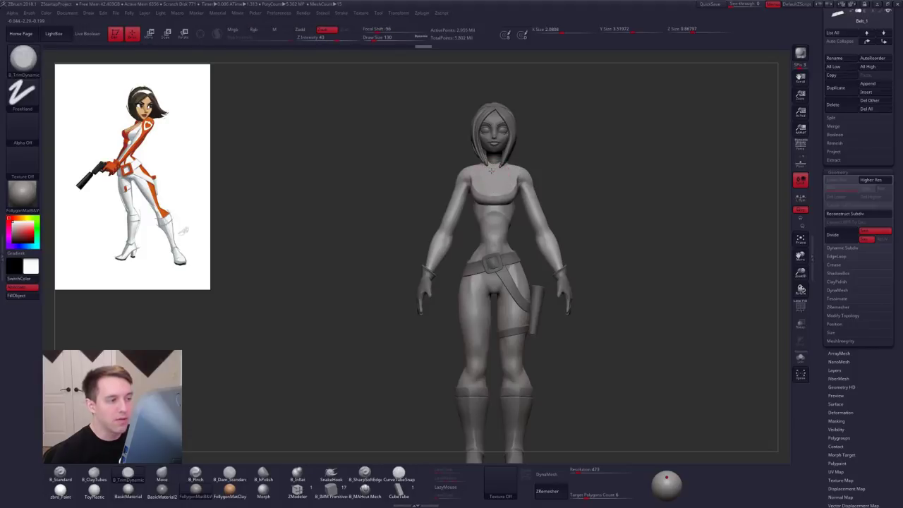
pyautogui.keyDown('ctrl'); pyautogui.moveTo(492, 170); pyautogui.dragTo(510, 177, button='right'); pyautogui.keyUp('ctrl')
pyautogui.keyDown('ctrl'); pyautogui.keyDown('shift'); pyautogui.click(510, 178); pyautogui.keyUp('shift'); pyautogui.keyUp('ctrl')
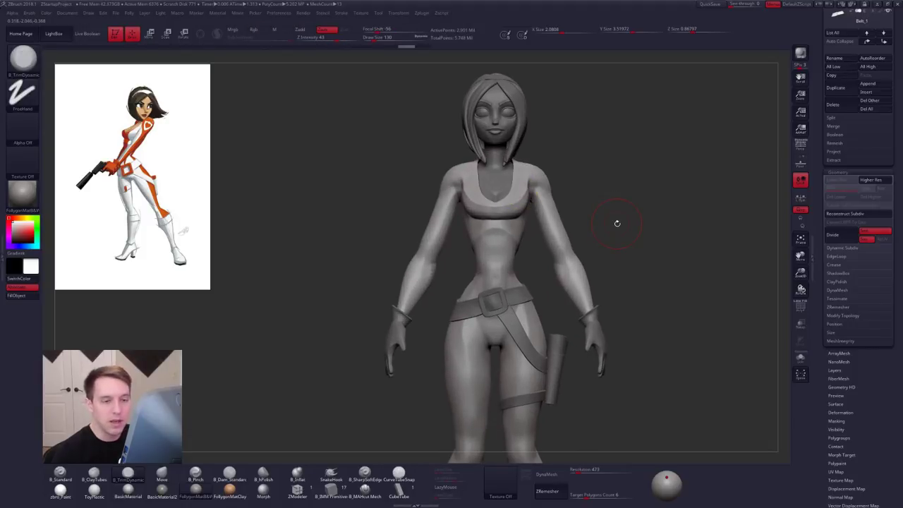
pyautogui.hotkey('ctrl', 'z')
pyautogui.hotkey('ctrl', 'z')
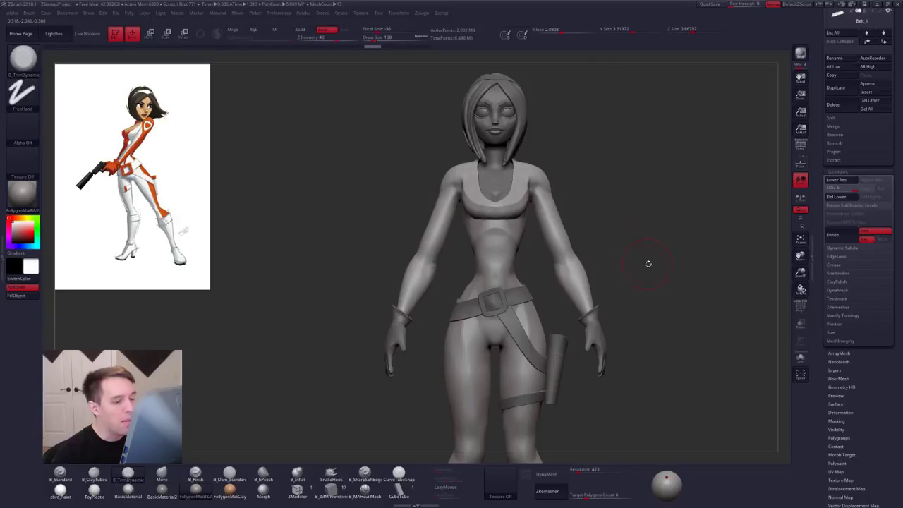
# Step: Show the suit alone and delete its lower subdivision levels
pyautogui.hotkey('shift', 'd')
pyautogui.hotkey('shift', 'd')
pyautogui.hotkey('shift', 'd')
pyautogui.hotkey('shift', 'd')
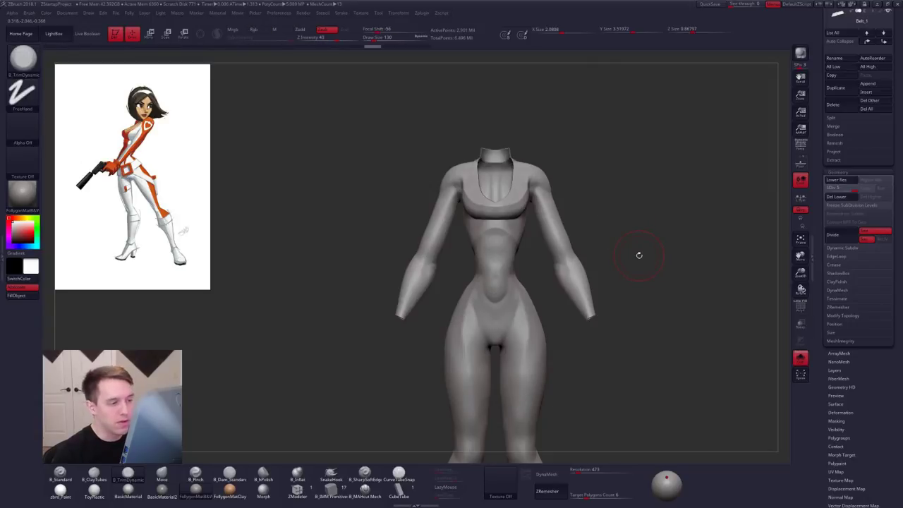
pyautogui.hotkey('shift', 'f')
pyautogui.hotkey('shift', 'f')
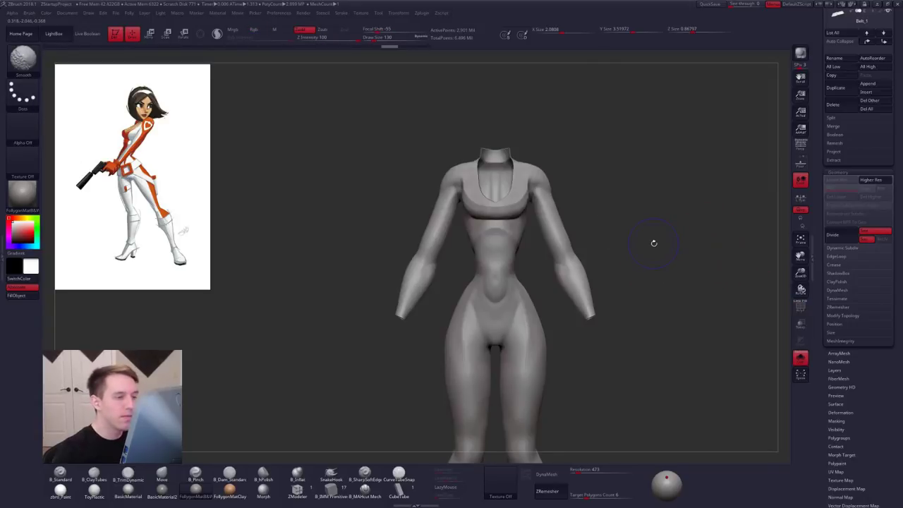
# Step: Isolate both sleeves from shoulder to wrist with a lasso selection
pyautogui.moveTo(526, 184)
pyautogui.keyDown('ctrl'); pyautogui.keyDown('shift'); pyautogui.mouseDown()
pyautogui.moveTo(542, 228)
pyautogui.moveTo(538, 204)
pyautogui.mouseUp(); pyautogui.keyUp('shift'); pyautogui.keyUp('ctrl')
pyautogui.rightClick(538, 204)
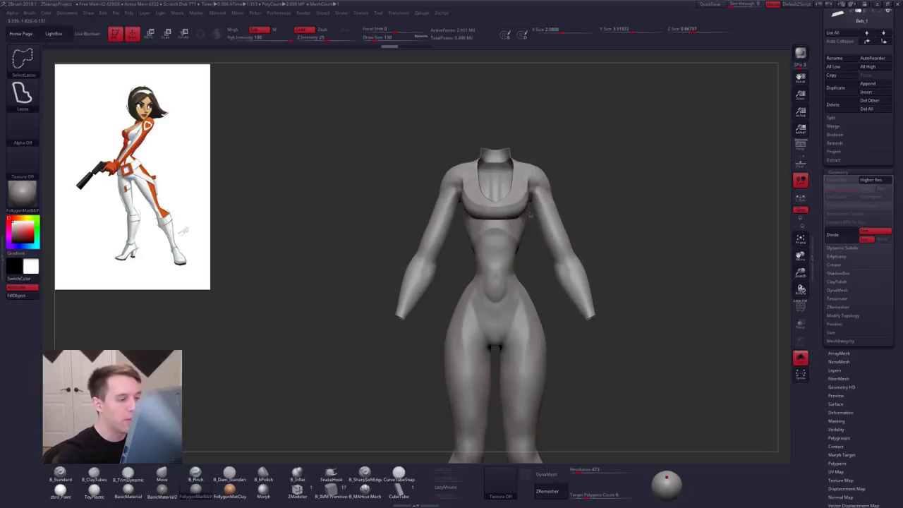
pyautogui.moveTo(531, 163)
pyautogui.keyDown('ctrl'); pyautogui.keyDown('shift'); pyautogui.mouseDown()
pyautogui.moveTo(605, 127)
pyautogui.moveTo(595, 383)
pyautogui.moveTo(585, 388)
pyautogui.moveTo(597, 386)
pyautogui.mouseUp(); pyautogui.keyUp('shift'); pyautogui.keyUp('ctrl')
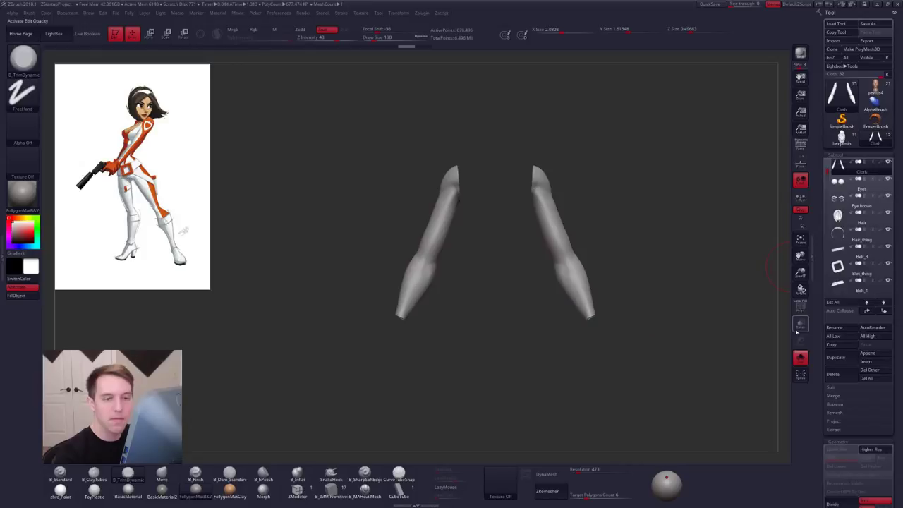
# Step: Invert the visibility, hide the leftover wrist pieces and split the hidden sleeves into their own subtool
pyautogui.keyDown('ctrl'); pyautogui.keyDown('shift'); pyautogui.moveTo(686, 269); pyautogui.dragTo(682, 261); pyautogui.keyUp('shift'); pyautogui.keyUp('ctrl')
pyautogui.press('space')
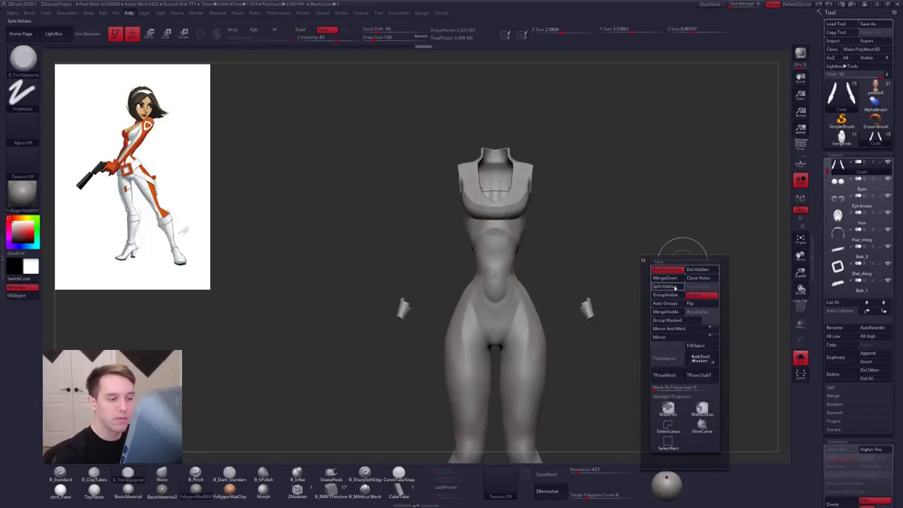
pyautogui.keyDown('ctrl'); pyautogui.click(682, 240); pyautogui.keyUp('ctrl')
pyautogui.hotkey('ctrl', 'z')
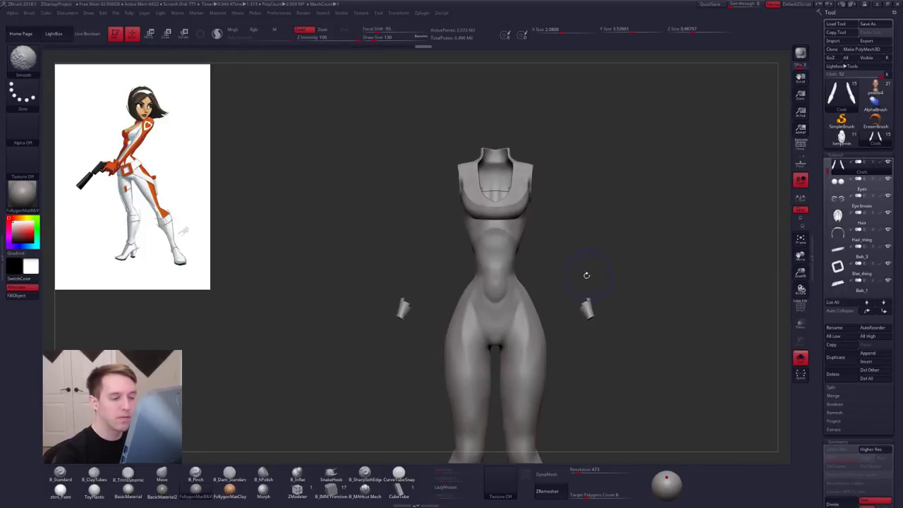
pyautogui.moveTo(576, 285)
pyautogui.keyDown('ctrl'); pyautogui.keyDown('alt'); pyautogui.keyDown('shift'); pyautogui.mouseDown()
pyautogui.moveTo(598, 353)
pyautogui.moveTo(609, 282)
pyautogui.mouseUp(); pyautogui.keyUp('shift'); pyautogui.keyUp('alt'); pyautogui.keyUp('ctrl')
pyautogui.press('space')
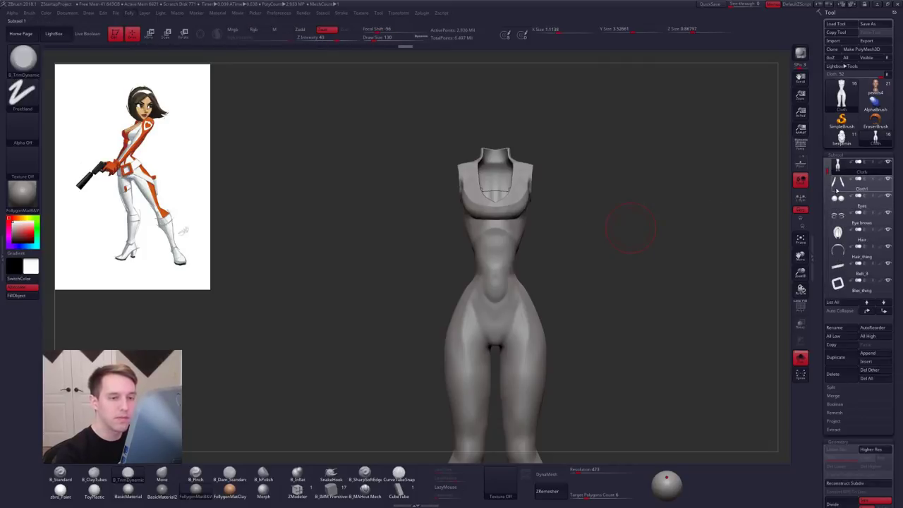
# Step: Select the split-off sleeves subtool and show it alone
pyautogui.click(860, 185)
pyautogui.keyDown('alt'); pyautogui.moveTo(659, 293); pyautogui.dragTo(652, 302); pyautogui.keyUp('alt')
pyautogui.keyDown('alt'); pyautogui.moveTo(627, 333); pyautogui.dragTo(617, 330); pyautogui.keyUp('alt')
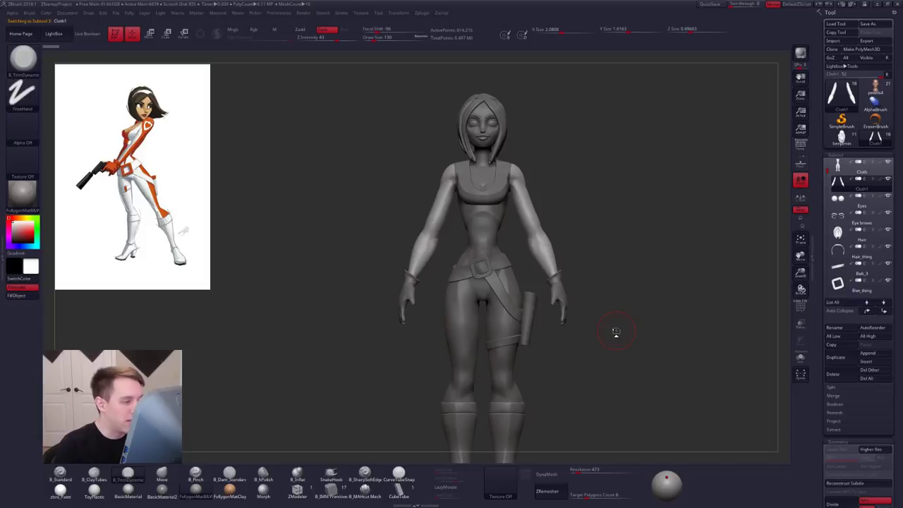
pyautogui.keyDown('ctrl'); pyautogui.keyDown('shift'); pyautogui.click(558, 279); pyautogui.keyUp('shift'); pyautogui.keyUp('ctrl')
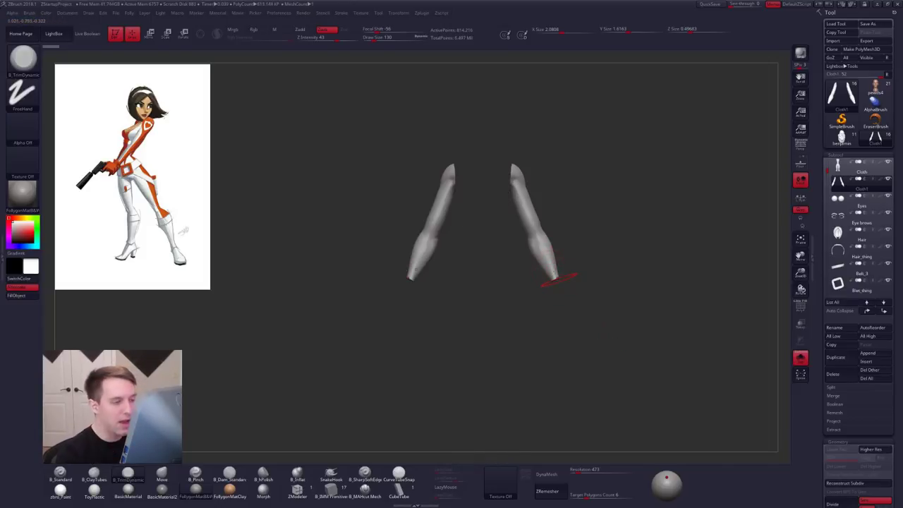
pyautogui.moveTo(569, 281)
pyautogui.mouseDown()
pyautogui.moveTo(553, 231)
pyautogui.moveTo(570, 332)
pyautogui.moveTo(589, 240)
pyautogui.moveTo(593, 272)
pyautogui.mouseUp()
# Step: Switch to the Move brush with a draw size of 74
pyautogui.press('b')
pyautogui.press('m')
pyautogui.press('v')
pyautogui.press('space')
pyautogui.moveTo(556, 337); pyautogui.dragTo(542, 336)
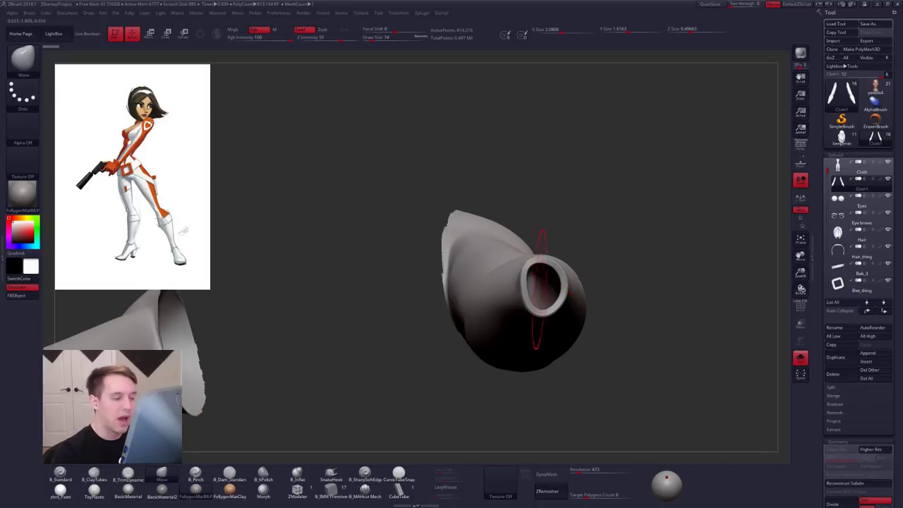
# Step: Close the open shoulder and wrist ends of both sleeves
pyautogui.moveTo(630, 215); pyautogui.dragTo(558, 317)
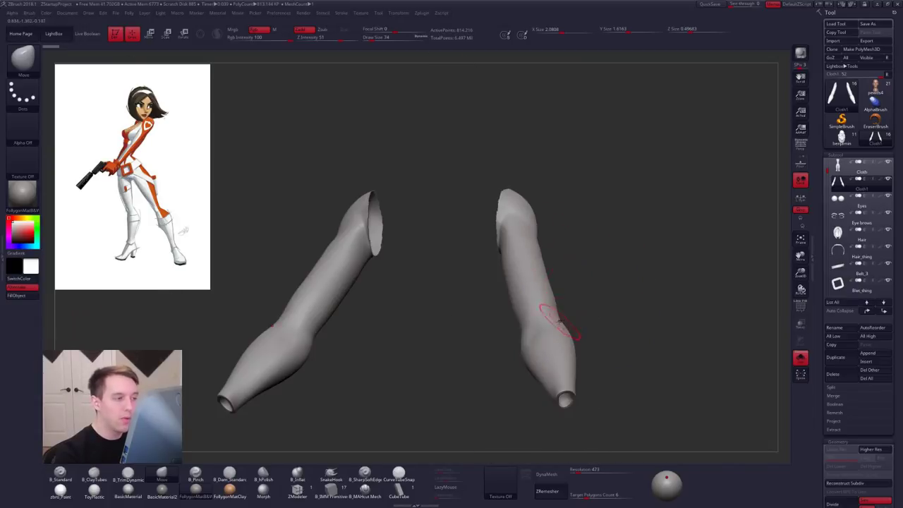
pyautogui.moveTo(613, 318); pyautogui.dragTo(566, 353)
pyautogui.keyDown('ctrl'); pyautogui.moveTo(567, 354); pyautogui.dragTo(570, 361, button='right'); pyautogui.keyUp('ctrl')
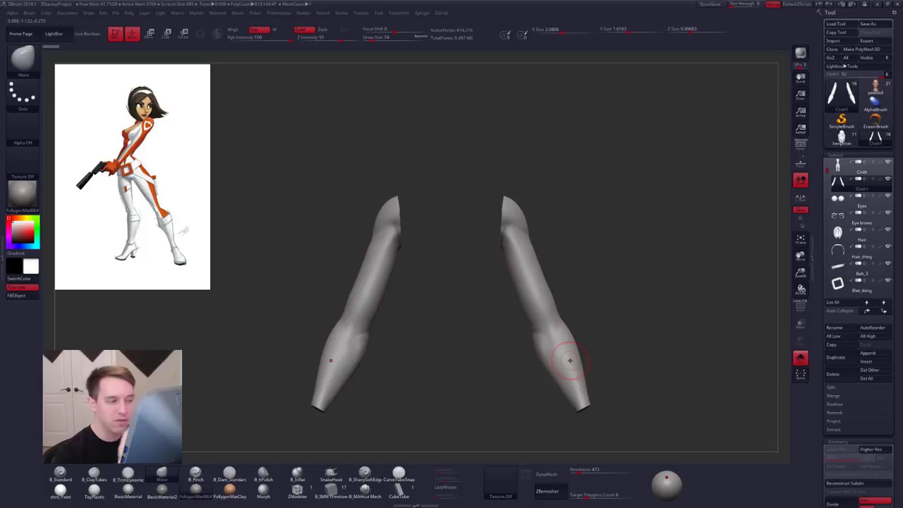
pyautogui.moveTo(534, 246); pyautogui.dragTo(555, 254)
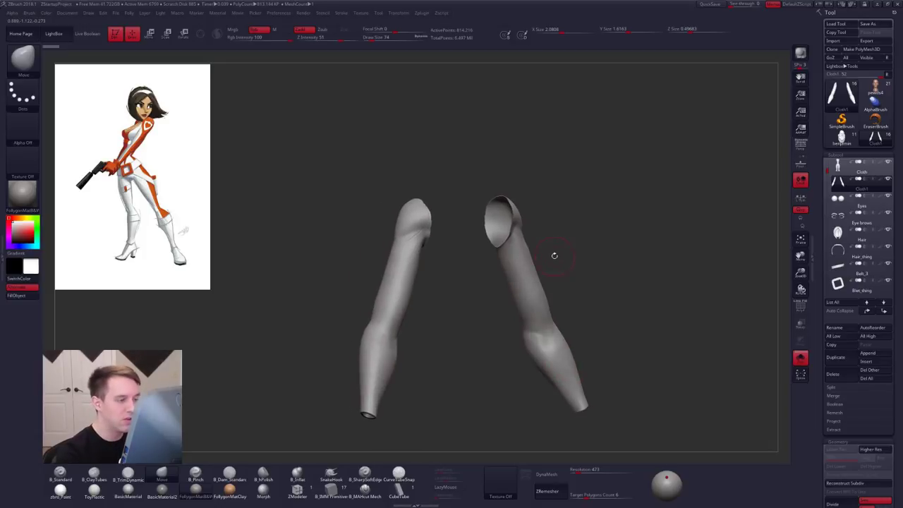
pyautogui.press('space')
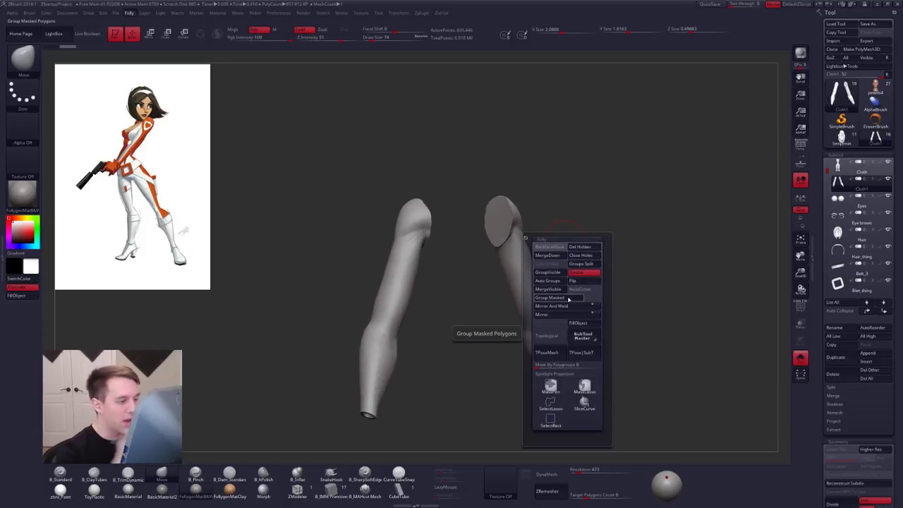
pyautogui.moveTo(693, 302); pyautogui.dragTo(590, 327)
# Step: Push the closed wrist end of the sleeve into shape with the Move brush and DynaMesh the sleeves at resolution 473
pyautogui.press('space')
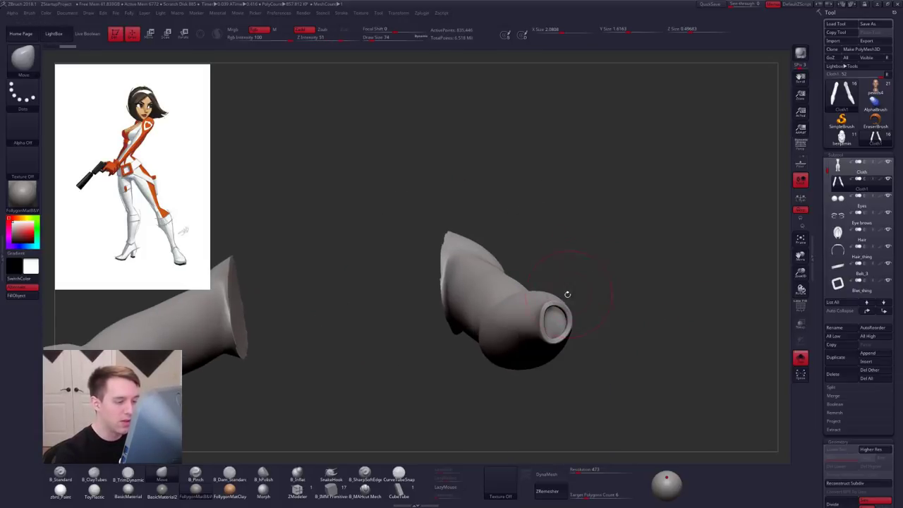
pyautogui.keyDown('alt'); pyautogui.moveTo(567, 296); pyautogui.dragTo(551, 285); pyautogui.keyUp('alt')
pyautogui.moveTo(629, 307)
pyautogui.mouseDown()
pyautogui.moveTo(597, 309)
pyautogui.moveTo(593, 335)
pyautogui.mouseUp()
pyautogui.moveTo(540, 267); pyautogui.dragTo(551, 323)
pyautogui.press('space')
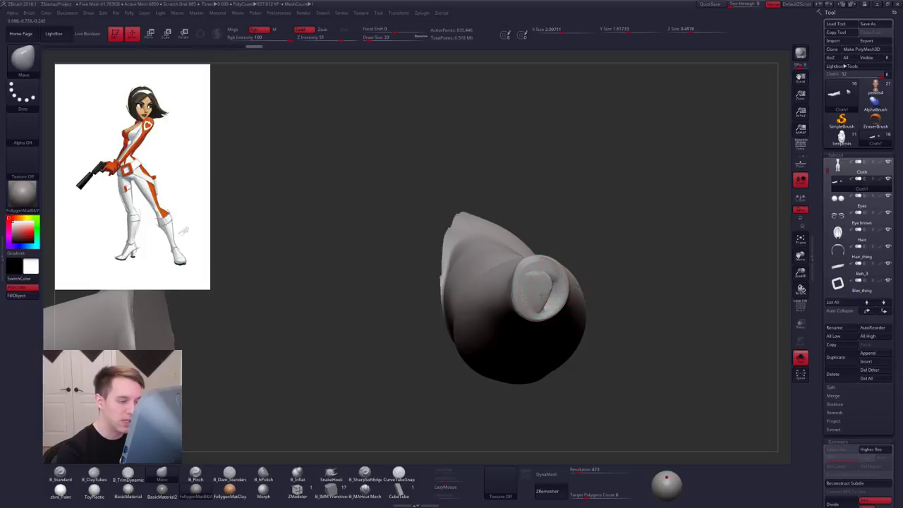
pyautogui.moveTo(541, 296); pyautogui.dragTo(547, 291, button='right')
pyautogui.moveTo(545, 291); pyautogui.dragTo(543, 290)
pyautogui.moveTo(543, 290); pyautogui.dragTo(535, 299, button='right')
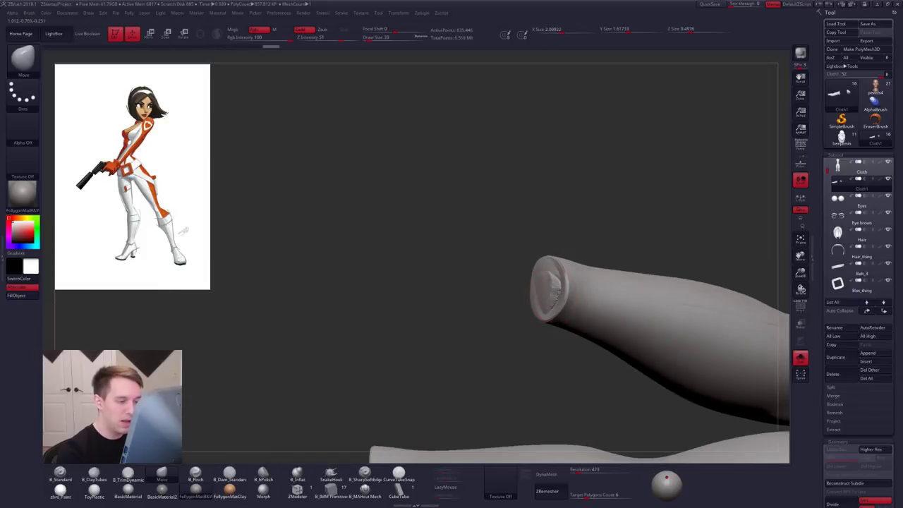
pyautogui.moveTo(546, 289); pyautogui.dragTo(544, 288)
pyautogui.moveTo(544, 288)
pyautogui.mouseDown(button='right')
pyautogui.moveTo(565, 290)
pyautogui.moveTo(553, 294)
pyautogui.moveTo(563, 335)
pyautogui.moveTo(549, 247)
pyautogui.moveTo(573, 301)
pyautogui.mouseUp(button='right')
pyautogui.click(556, 468)
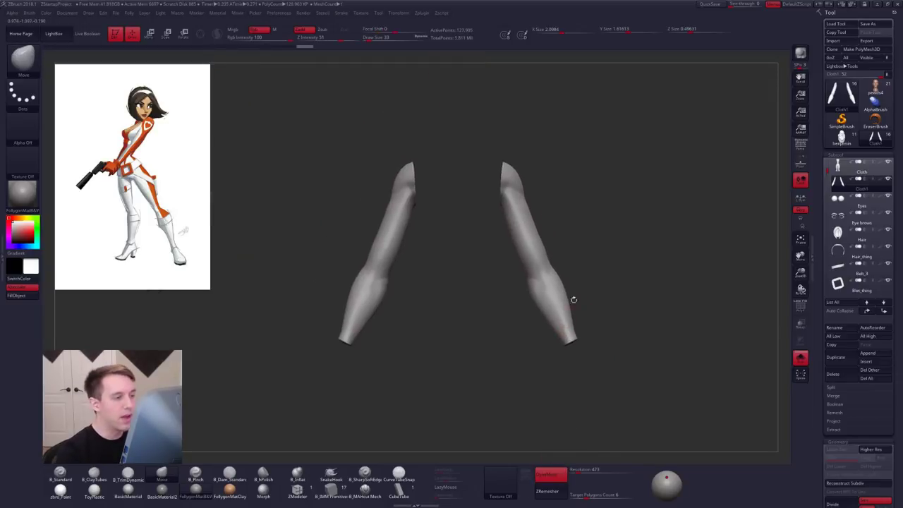
# Step: Show the whole character again and set the Move brush draw size to 150
pyautogui.hotkey('ctrl', 'shift', 'f')
pyautogui.moveTo(629, 224)
pyautogui.mouseDown(button='right')
pyautogui.moveTo(695, 229)
pyautogui.moveTo(635, 229)
pyautogui.mouseUp(button='right')
pyautogui.hotkey('alt', 's')
pyautogui.press('space')
pyautogui.click(542, 263)
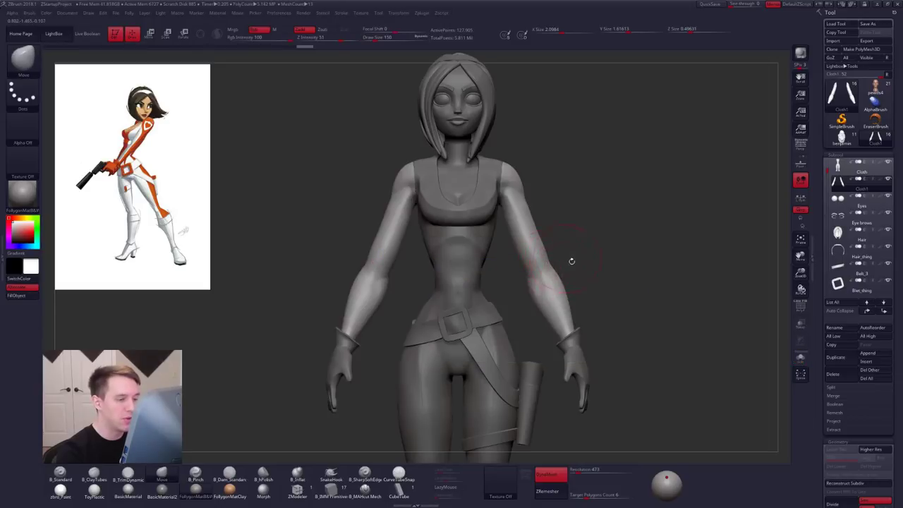
pyautogui.moveTo(560, 310)
pyautogui.keyDown('alt'); pyautogui.mouseDown(button='right')
pyautogui.moveTo(588, 321)
pyautogui.moveTo(563, 303)
pyautogui.moveTo(560, 313)
pyautogui.mouseUp(button='right'); pyautogui.keyUp('alt')
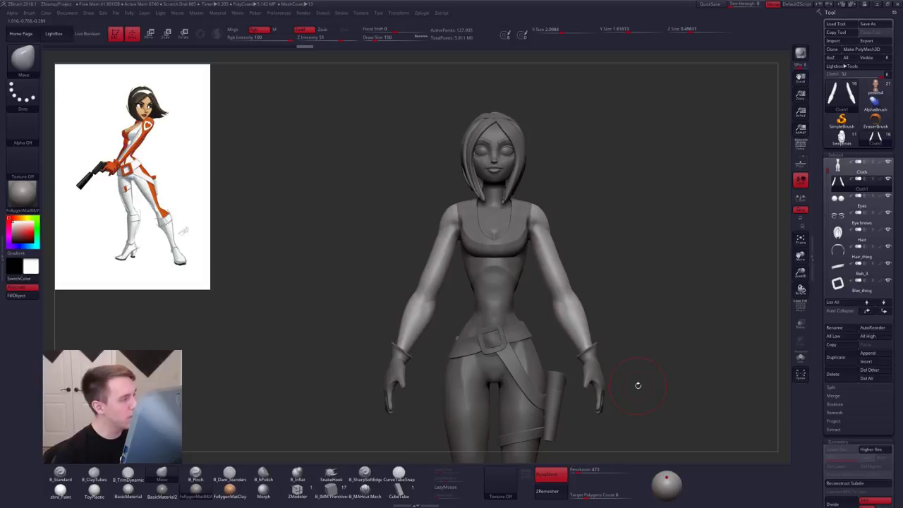
pyautogui.press('w')
pyautogui.moveTo(604, 188); pyautogui.dragTo(205, 156)
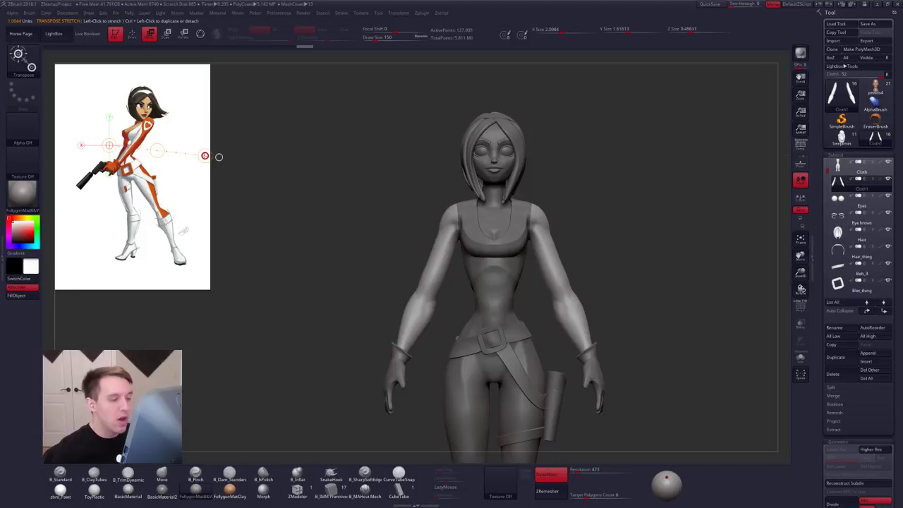
pyautogui.press('q')
# Step: Set the Move brush draw size to 350 and adjust both sleeves around the elbows and forearms
pyautogui.press('space')
pyautogui.moveTo(589, 288)
pyautogui.mouseDown()
pyautogui.moveTo(590, 305)
pyautogui.moveTo(558, 306)
pyautogui.moveTo(635, 304)
pyautogui.mouseUp()
pyautogui.press('space')
pyautogui.moveTo(567, 302); pyautogui.dragTo(573, 304)
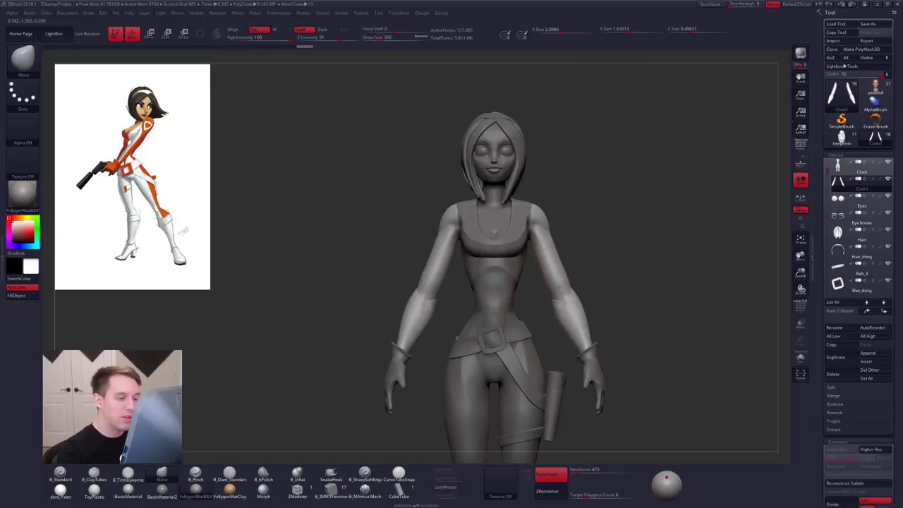
pyautogui.hotkey('ctrl', 'space')
pyautogui.click(560, 299)
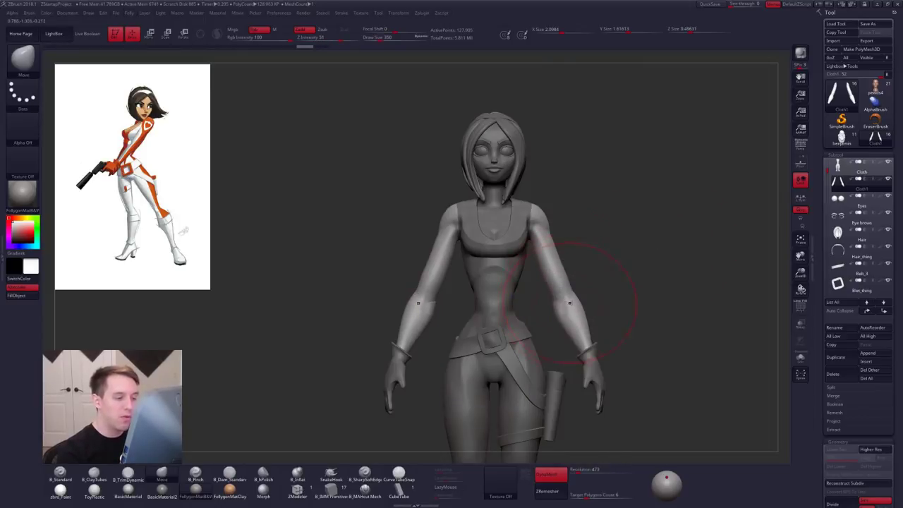
pyautogui.moveTo(567, 296)
pyautogui.mouseDown()
pyautogui.moveTo(562, 282)
pyautogui.moveTo(605, 317)
pyautogui.moveTo(578, 296)
pyautogui.moveTo(593, 329)
pyautogui.moveTo(575, 311)
pyautogui.mouseUp()
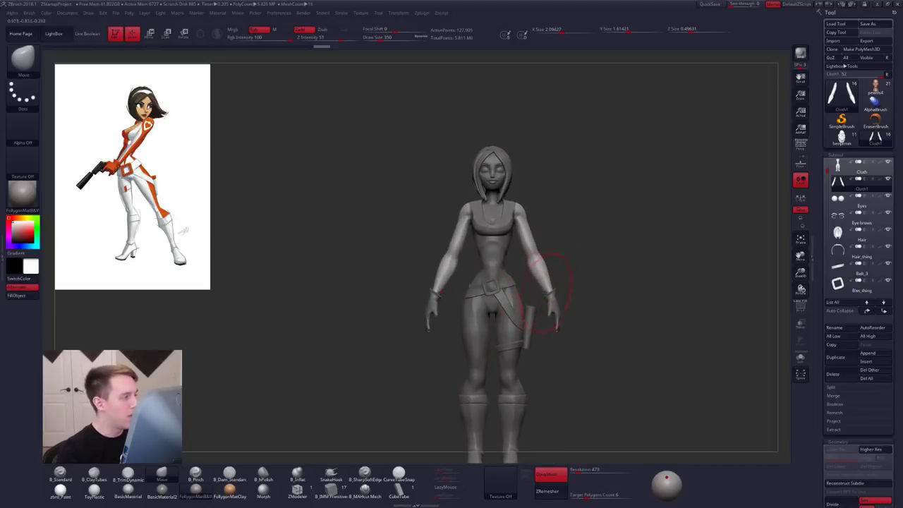
# Step: Set the draw size to 279, select the main suit subtool and show it alone
pyautogui.press('space')
pyautogui.click(539, 293)
pyautogui.keyDown('alt'); pyautogui.click(531, 266); pyautogui.keyUp('alt')
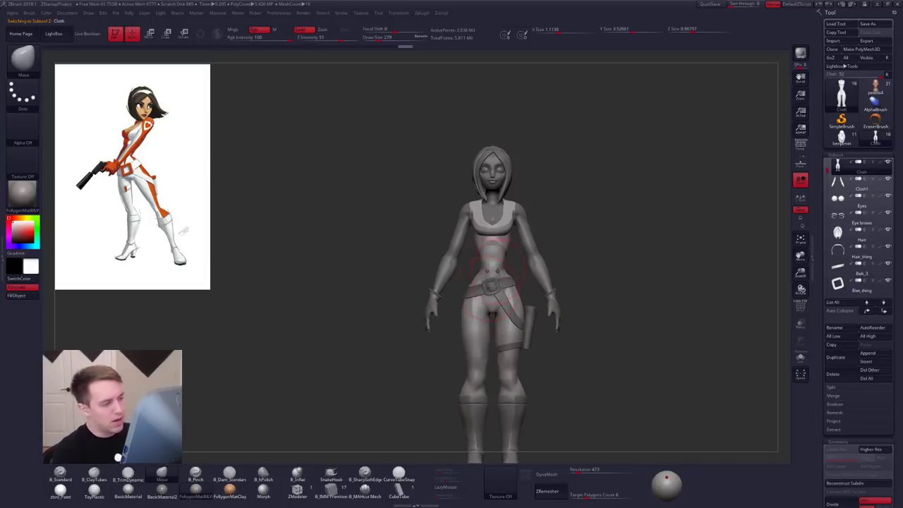
pyautogui.hotkey('alt', 's')
pyautogui.moveTo(522, 265)
pyautogui.mouseDown(button='right')
pyautogui.moveTo(491, 276)
pyautogui.moveTo(516, 284)
pyautogui.mouseUp(button='right')
pyautogui.hotkey('shift', 'f')
pyautogui.hotkey('shift', 'f')
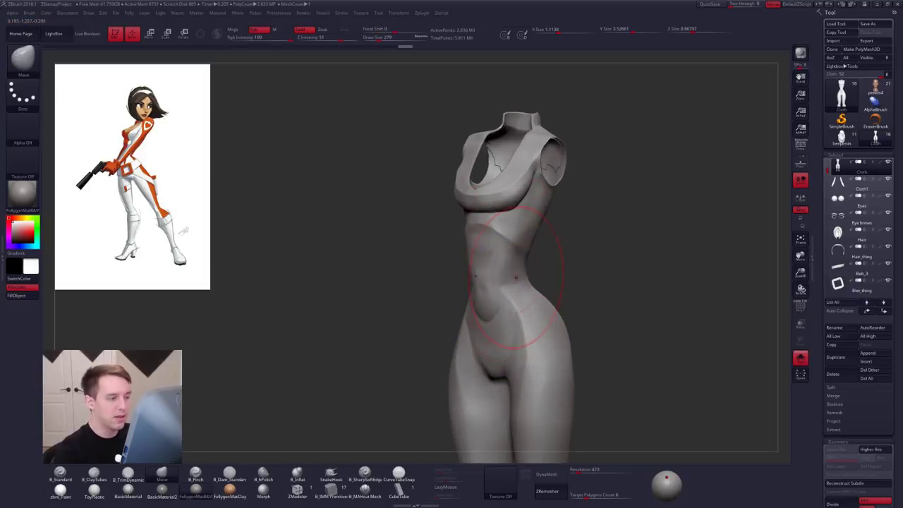
# Step: Sculpt the suit's abdomen with the ClayTubes brush at a draw size of 140
pyautogui.press('space')
pyautogui.moveTo(516, 284); pyautogui.dragTo(500, 284)
pyautogui.press('2')
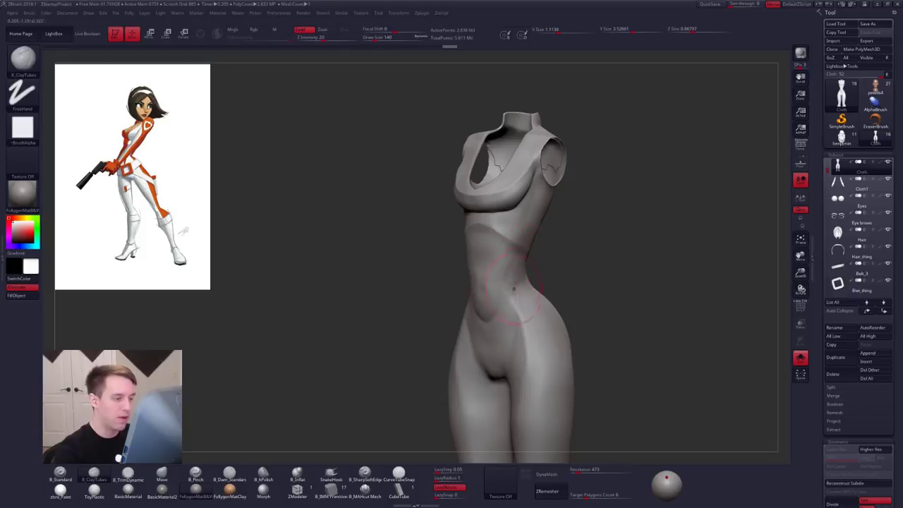
pyautogui.moveTo(493, 227); pyautogui.dragTo(484, 277)
pyautogui.moveTo(494, 284)
pyautogui.mouseDown(button='right')
pyautogui.moveTo(538, 283)
pyautogui.moveTo(535, 236)
pyautogui.mouseUp(button='right')
# Step: Restore the suit's earlier history state with sleeves and subdivision levels, and drop it to subdivision level 1
pyautogui.moveTo(494, 63); pyautogui.dragTo(29, 80)
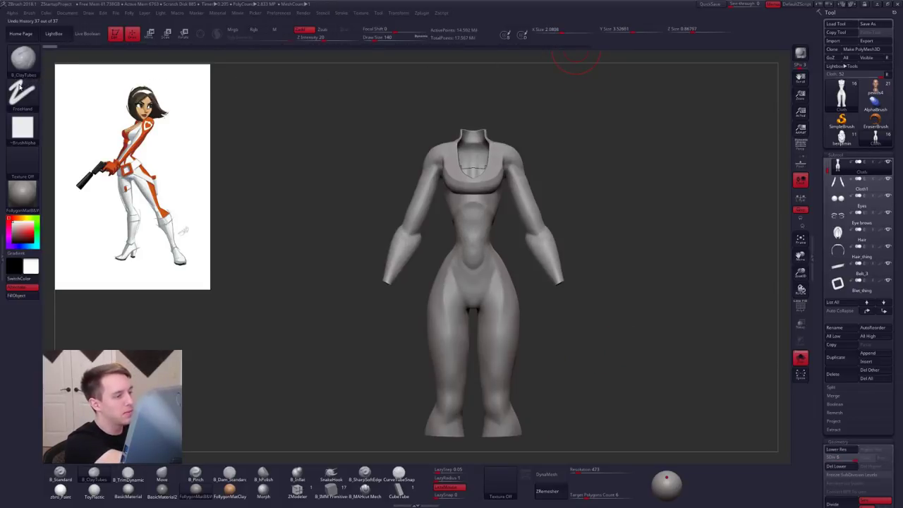
pyautogui.press('shift')
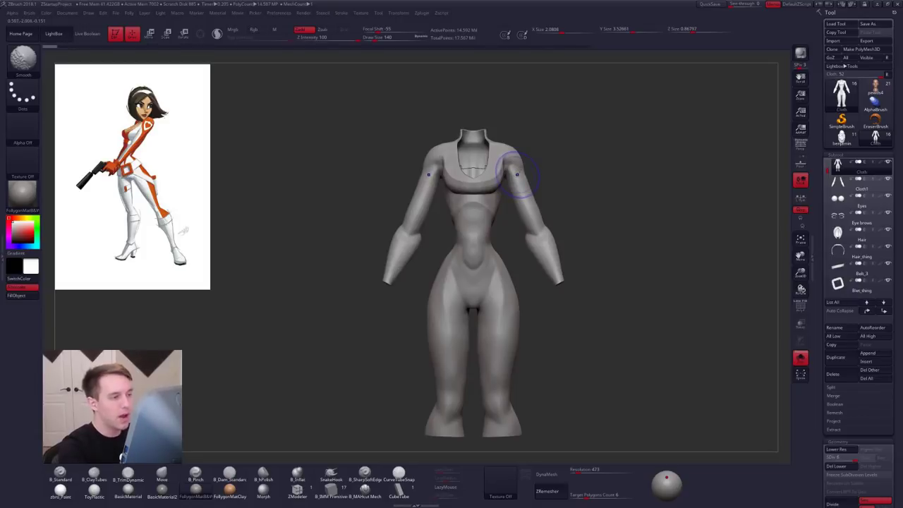
pyautogui.hotkey('shift', 'd')
pyautogui.hotkey('shift', 'd')
pyautogui.hotkey('shift', 'd')
pyautogui.hotkey('shift', 'd')
pyautogui.hotkey('shift', 'd')
# Step: Hide both sleeves of the suit using its wireframe as a guide, and bring the rest of the character back into view
pyautogui.hotkey('shift', 'f')
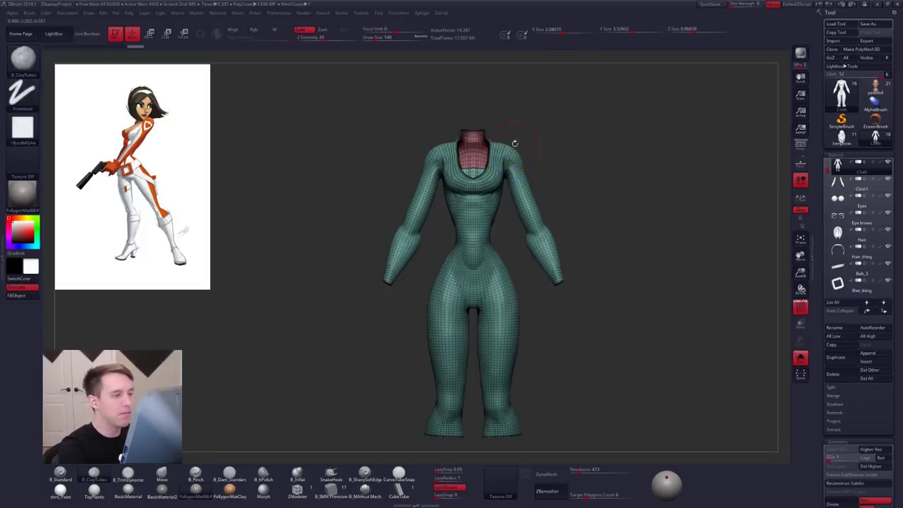
pyautogui.keyDown('ctrl'); pyautogui.keyDown('alt'); pyautogui.keyDown('shift'); pyautogui.moveTo(510, 148); pyautogui.dragTo(514, 145); pyautogui.keyUp('shift'); pyautogui.keyUp('alt'); pyautogui.keyUp('ctrl')
pyautogui.moveTo(515, 222); pyautogui.dragTo(523, 228)
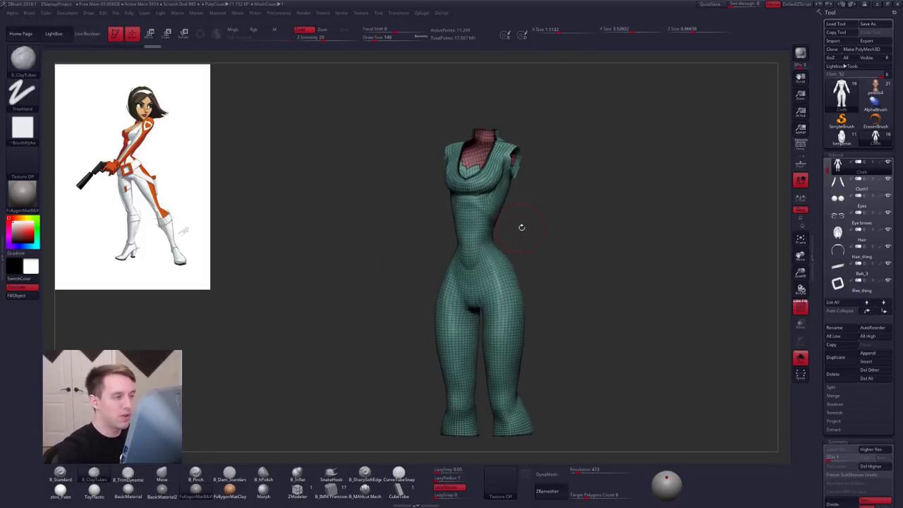
pyautogui.hotkey('shift', 'f')
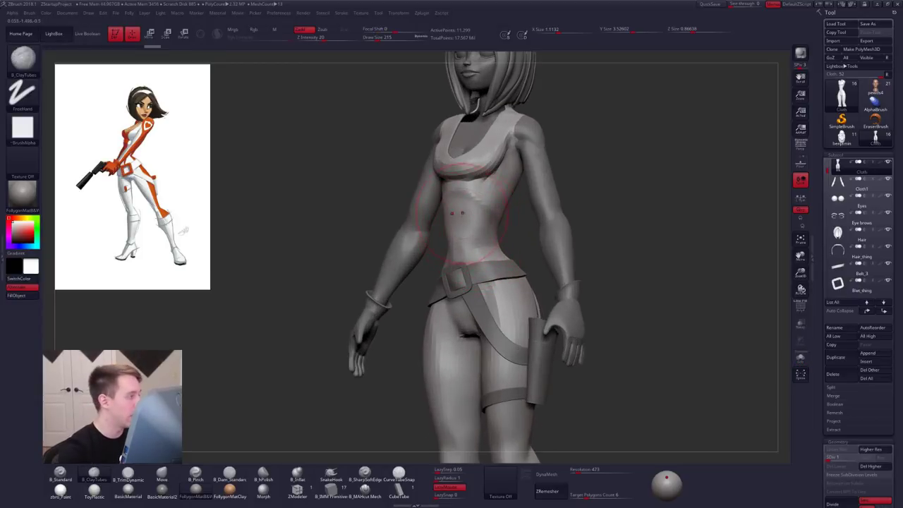
# Step: Adjust the sides of the suit's waist with the Move brush at a draw size of 215
pyautogui.moveTo(463, 216); pyautogui.dragTo(486, 219, button='right')
pyautogui.press('b')
pyautogui.press('m')
pyautogui.press('v')
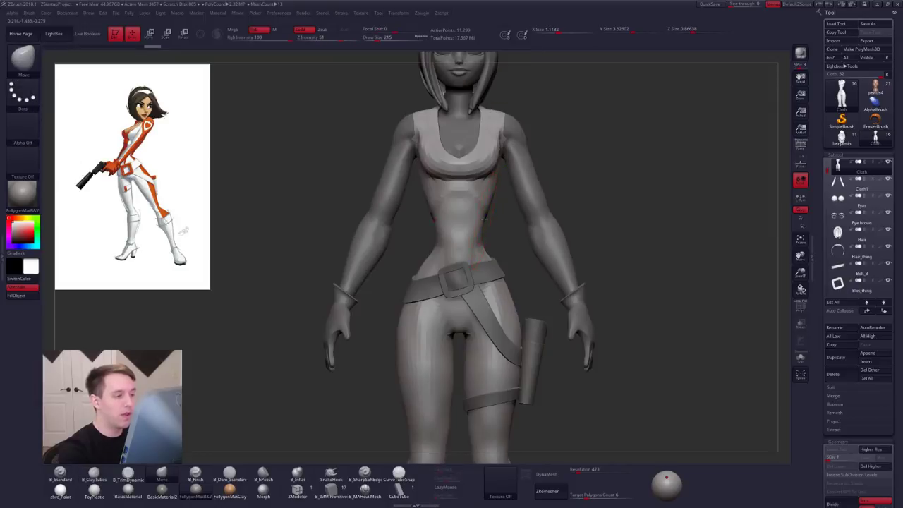
pyautogui.moveTo(485, 219); pyautogui.dragTo(489, 221)
# Step: Build up the suit's ribcage and abdomen with the ClayTubes brush, reducing its draw size to 170
pyautogui.moveTo(492, 222); pyautogui.dragTo(476, 236, button='right')
pyautogui.press('b')
pyautogui.press('c')
pyautogui.press('t')
pyautogui.moveTo(478, 236); pyautogui.dragTo(480, 232)
pyautogui.moveTo(480, 232)
pyautogui.keyDown('shift'); pyautogui.mouseDown(button='right')
pyautogui.moveTo(494, 233)
pyautogui.moveTo(484, 226)
pyautogui.moveTo(483, 254)
pyautogui.moveTo(473, 260)
pyautogui.mouseUp(button='right'); pyautogui.keyUp('shift')
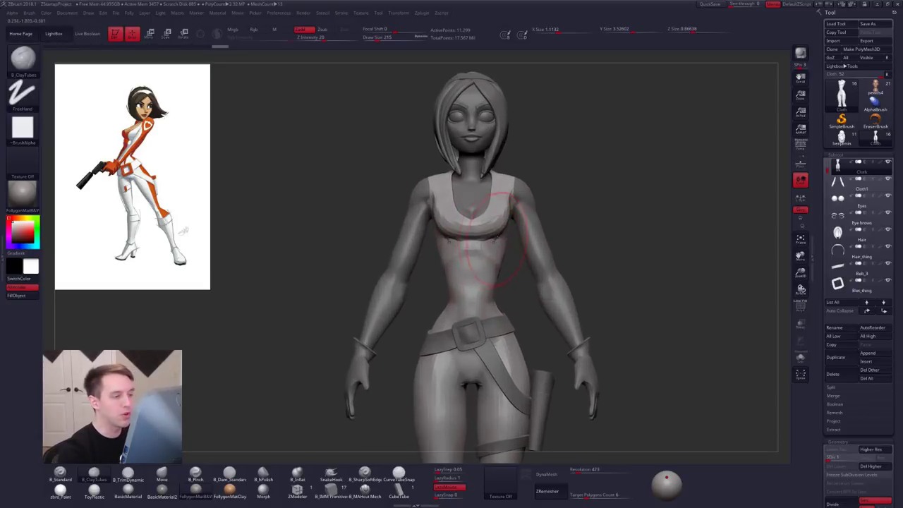
pyautogui.press('s')
pyautogui.moveTo(474, 256); pyautogui.dragTo(466, 256)
pyautogui.moveTo(465, 236); pyautogui.dragTo(485, 229, button='right')
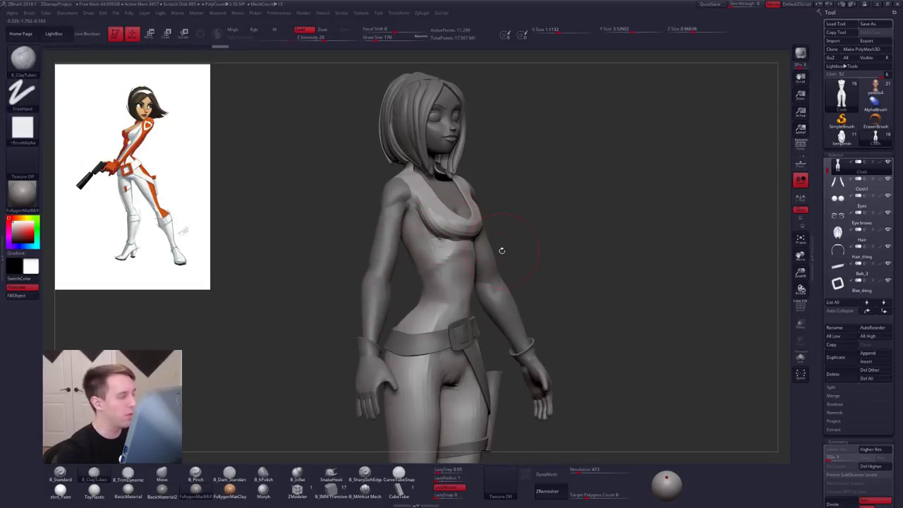
# Step: Raise the suit to subdivision level 3 and show it alone
pyautogui.press('d')
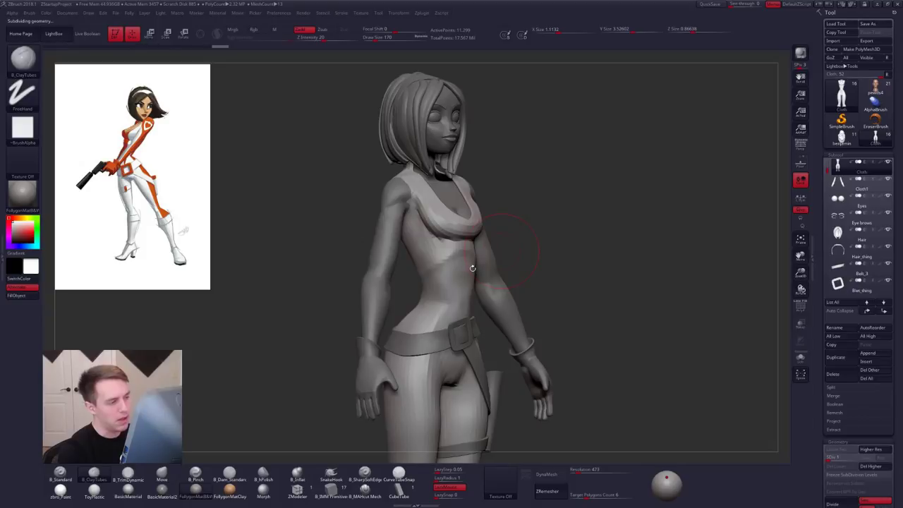
pyautogui.press('d')
pyautogui.press('d')
pyautogui.hotkey('alt', 's')
pyautogui.moveTo(474, 259); pyautogui.dragTo(461, 239, button='right')
# Step: Mask the suit except for the bust, sculpt the bust with the ClayTubes brush and set the draw size to 113
pyautogui.keyDown('ctrl'); pyautogui.moveTo(461, 240); pyautogui.dragTo(527, 197); pyautogui.keyUp('ctrl')
pyautogui.keyDown('ctrl'); pyautogui.click(532, 180); pyautogui.keyUp('ctrl')
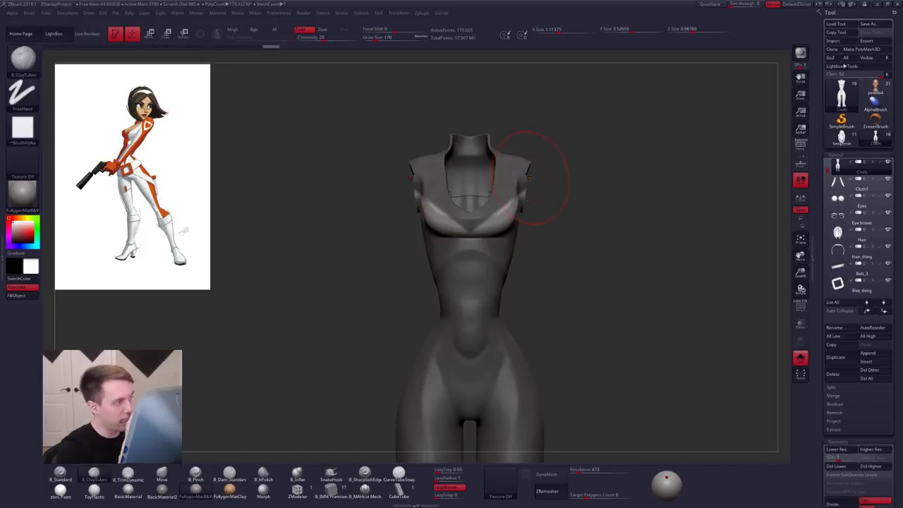
pyautogui.moveTo(552, 224); pyautogui.dragTo(492, 216)
pyautogui.moveTo(492, 214); pyautogui.dragTo(501, 220, button='right')
pyautogui.press('s')
pyautogui.moveTo(501, 217); pyautogui.dragTo(495, 216)
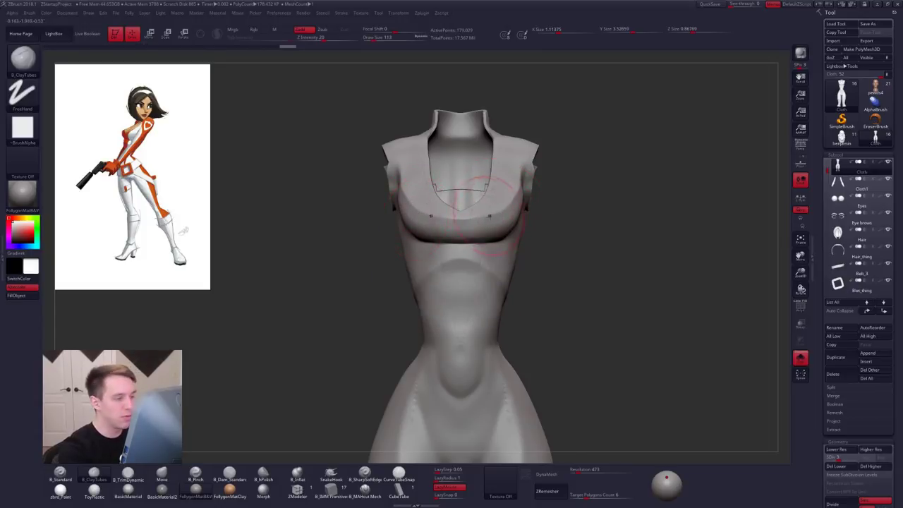
# Step: Switch to the Move brush with a draw size of 81 and refine the suit's chest with the full character visible
pyautogui.moveTo(490, 216)
pyautogui.mouseDown(button='right')
pyautogui.moveTo(464, 206)
pyautogui.moveTo(483, 234)
pyautogui.mouseUp(button='right')
pyautogui.press('space')
pyautogui.moveTo(482, 238); pyautogui.dragTo(479, 239)
pyautogui.moveTo(479, 238); pyautogui.dragTo(465, 248, button='right')
pyautogui.press('b')
pyautogui.press('m')
pyautogui.press('v')
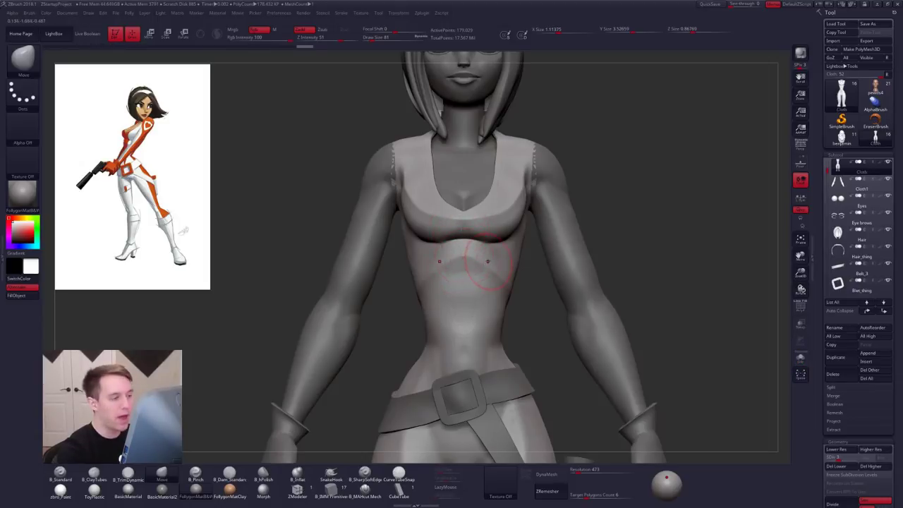
pyautogui.moveTo(444, 258); pyautogui.dragTo(465, 259, button='right')
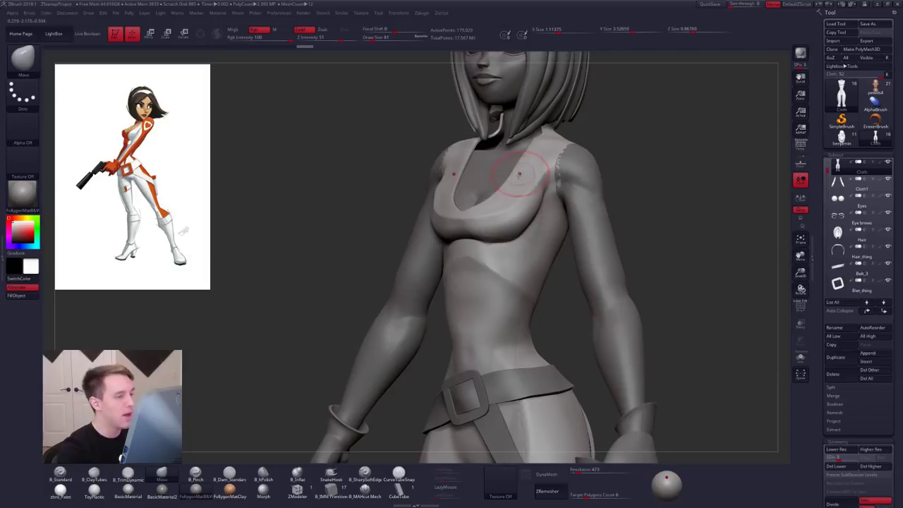
pyautogui.moveTo(489, 203); pyautogui.dragTo(503, 205, button='right')
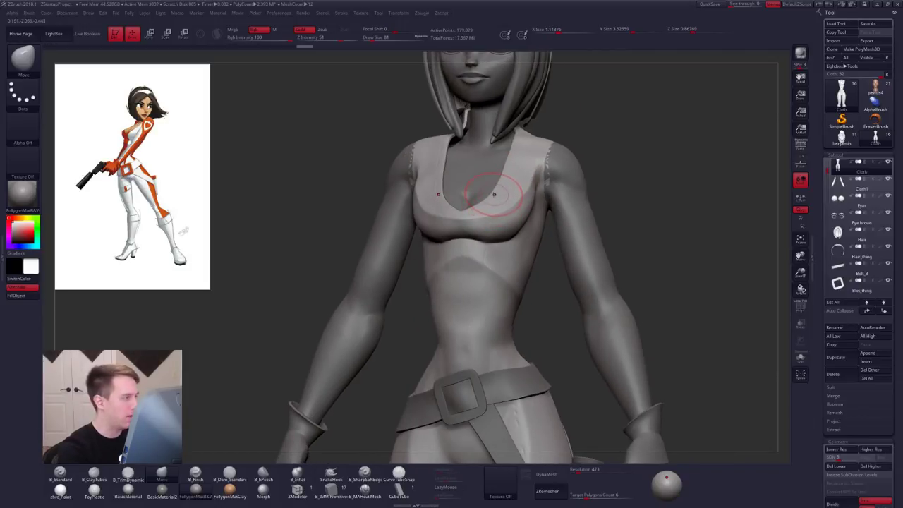
pyautogui.moveTo(497, 194)
pyautogui.mouseDown(button='right')
pyautogui.moveTo(445, 190)
pyautogui.moveTo(509, 185)
pyautogui.moveTo(496, 237)
pyautogui.moveTo(448, 234)
pyautogui.mouseUp(button='right')
# Step: Set the Move brush draw size to 130 and review the suit's bust from the side and front
pyautogui.press('space')
pyautogui.moveTo(475, 231); pyautogui.dragTo(483, 231)
pyautogui.moveTo(483, 231); pyautogui.dragTo(502, 211, button='right')
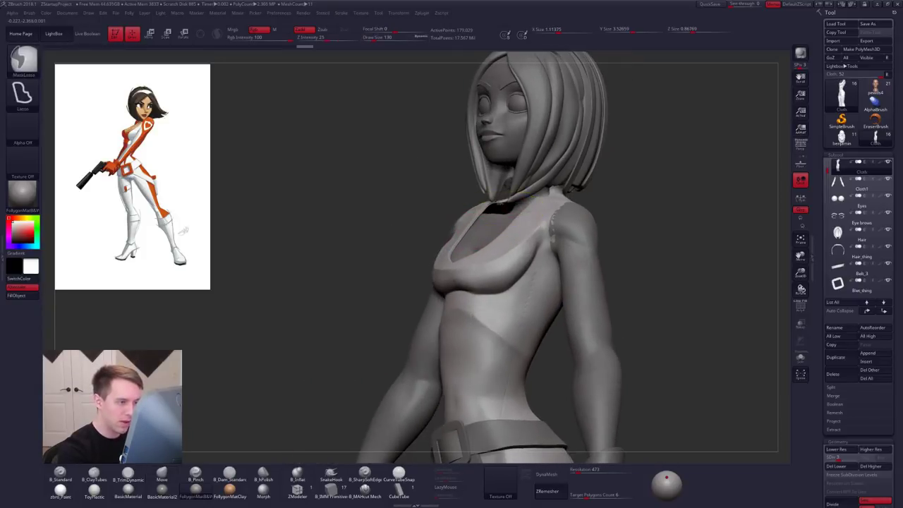
pyautogui.hotkey('ctrl', 'i')
pyautogui.hotkey('ctrl', 'i')
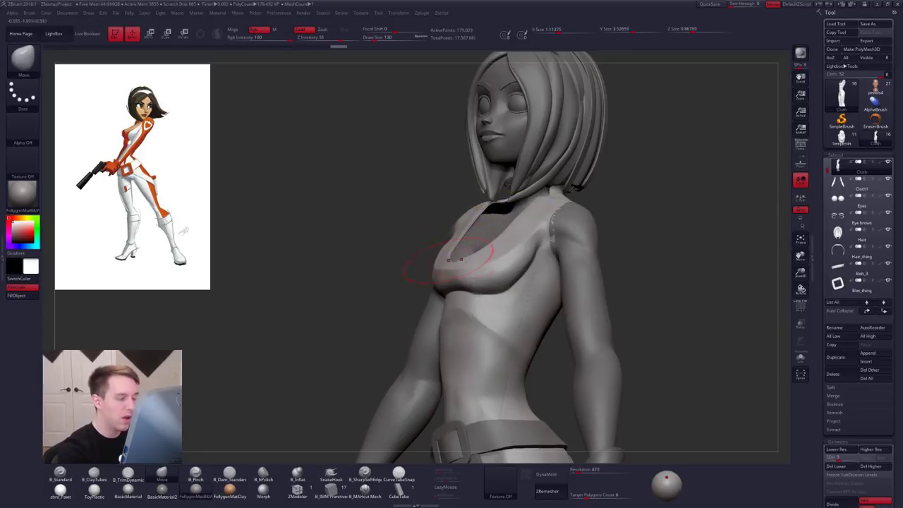
pyautogui.moveTo(404, 265); pyautogui.dragTo(438, 271, button='right')
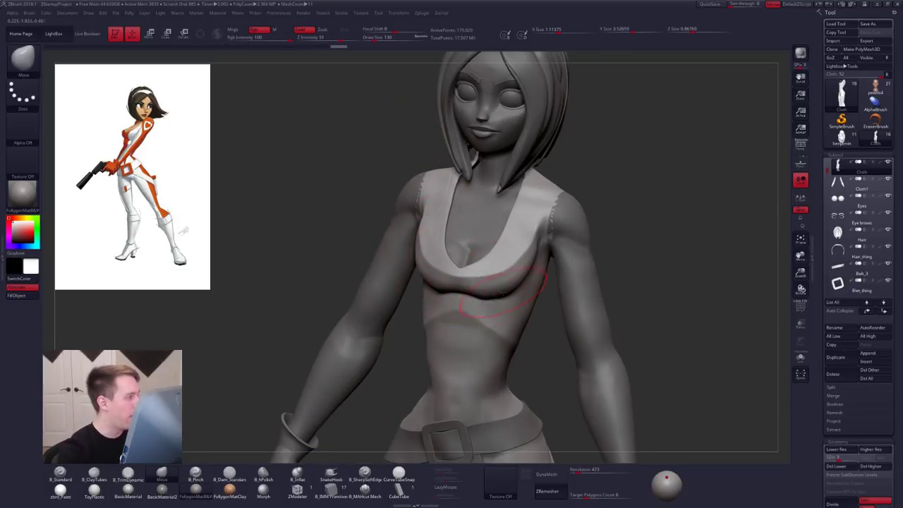
pyautogui.keyDown('ctrl'); pyautogui.moveTo(494, 286); pyautogui.dragTo(527, 305, button='right'); pyautogui.keyUp('ctrl')
pyautogui.keyDown('alt'); pyautogui.moveTo(526, 305); pyautogui.dragTo(487, 213, button='right'); pyautogui.keyUp('alt')
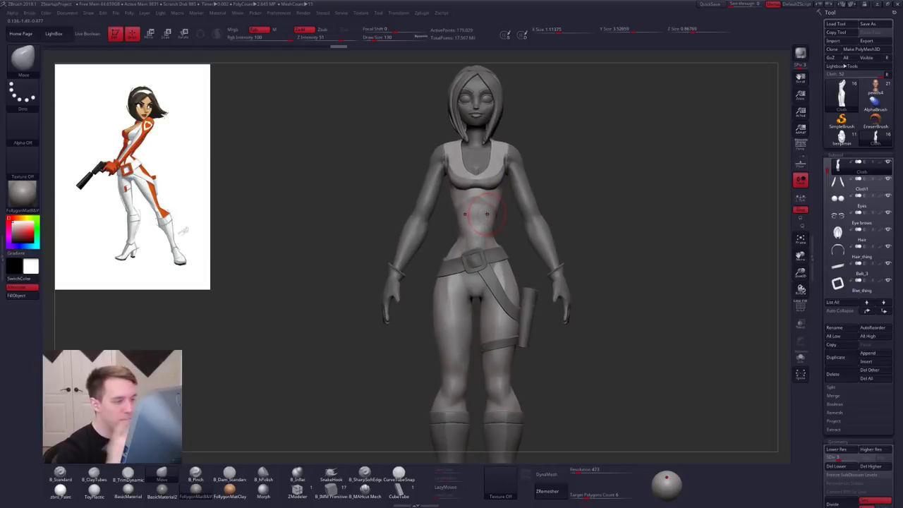
# Step: Set the draw size to 170 and smooth the suit's outer knees above the boots
pyautogui.keyDown('ctrl'); pyautogui.moveTo(502, 307); pyautogui.dragTo(500, 413, button='right'); pyautogui.keyUp('ctrl')
pyautogui.keyDown('alt'); pyautogui.moveTo(500, 412); pyautogui.dragTo(495, 345, button='right'); pyautogui.keyUp('alt')
pyautogui.press('space')
pyautogui.moveTo(518, 309); pyautogui.dragTo(520, 310)
pyautogui.keyDown('alt'); pyautogui.moveTo(494, 305); pyautogui.dragTo(504, 313, button='right'); pyautogui.keyUp('alt')
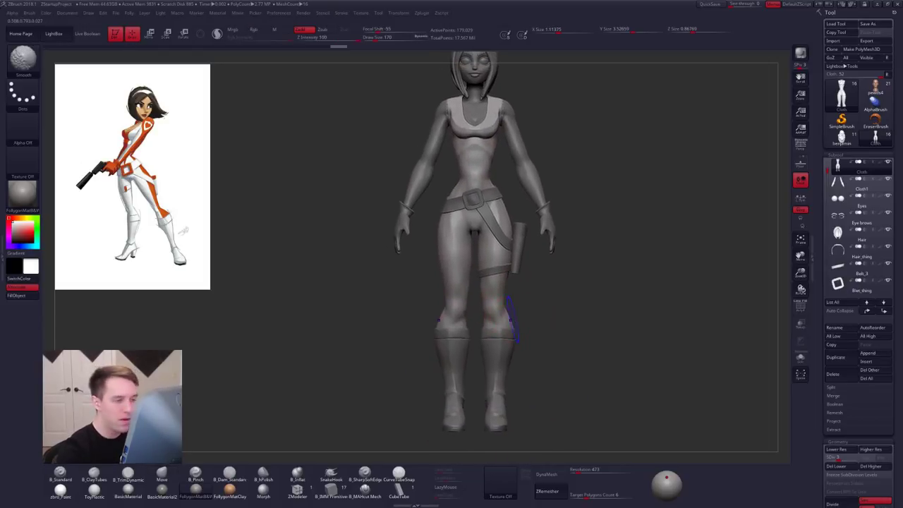
pyautogui.keyDown('shift'); pyautogui.moveTo(513, 313); pyautogui.dragTo(510, 320); pyautogui.keyUp('shift')
# Step: Work on the suit's lowest subdivision level with the Move brush at a draw size of 227 and shape the knees above the boots
pyautogui.press('space')
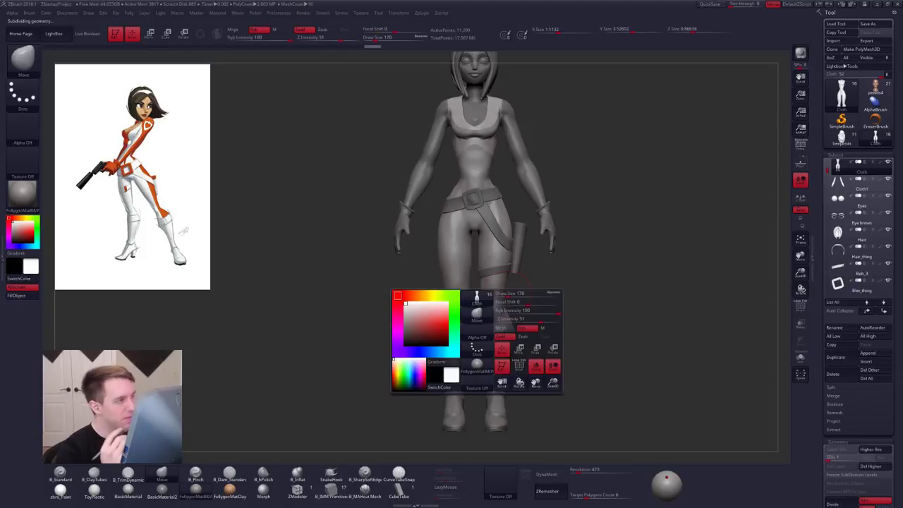
pyautogui.press('space')
pyautogui.moveTo(544, 292); pyautogui.dragTo(549, 292)
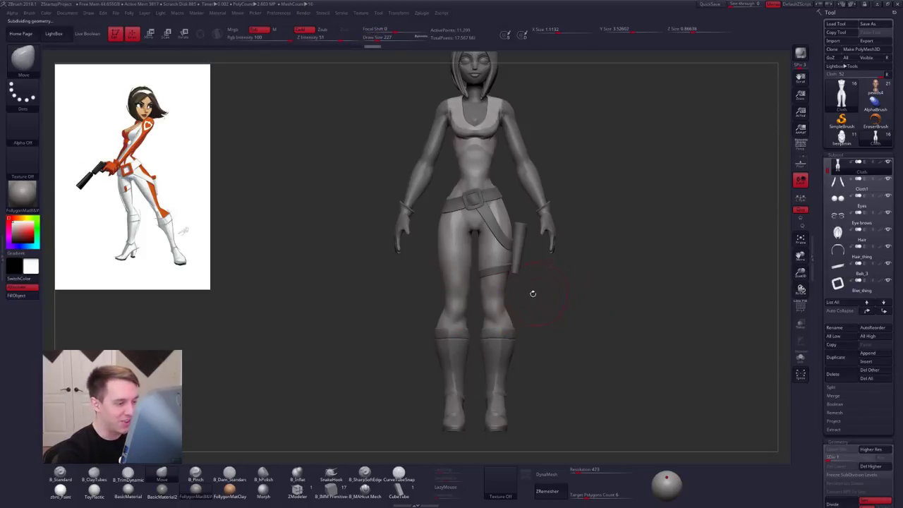
pyautogui.hotkey('shift', 's')
pyautogui.moveTo(498, 322)
pyautogui.mouseDown(button='right')
pyautogui.moveTo(517, 308)
pyautogui.moveTo(490, 303)
pyautogui.moveTo(502, 339)
pyautogui.moveTo(528, 333)
pyautogui.moveTo(509, 332)
pyautogui.moveTo(505, 315)
pyautogui.mouseUp(button='right')
pyautogui.hotkey('shift', 's')
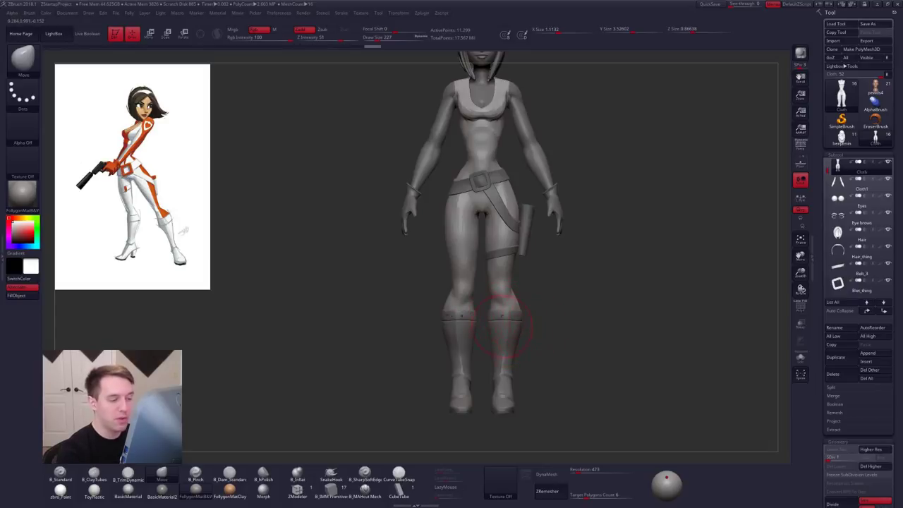
pyautogui.hotkey('shift', 's')
pyautogui.moveTo(518, 329)
pyautogui.mouseDown(button='right')
pyautogui.moveTo(518, 276)
pyautogui.moveTo(517, 325)
pyautogui.mouseUp(button='right')
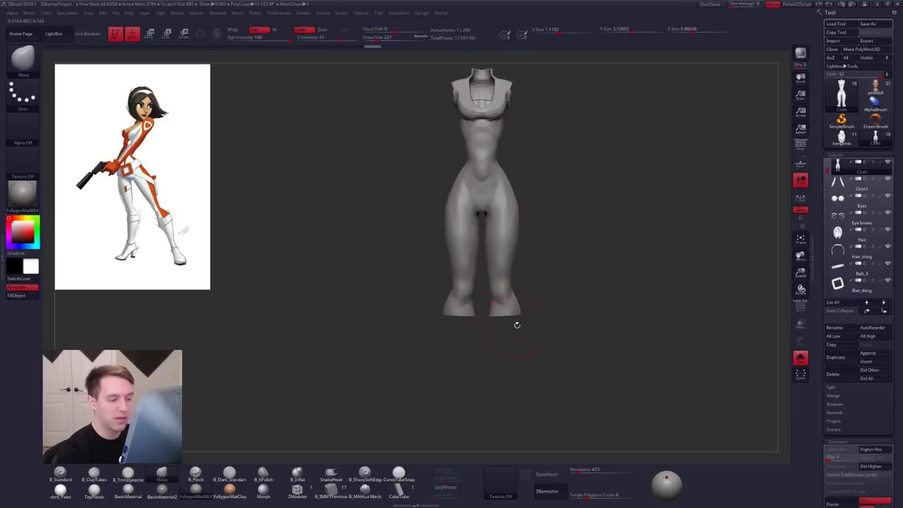
# Step: Examine the suit's hip and leg contours from the front and side, comparing them with the full character and the reference image
pyautogui.hotkey('alt', 's')
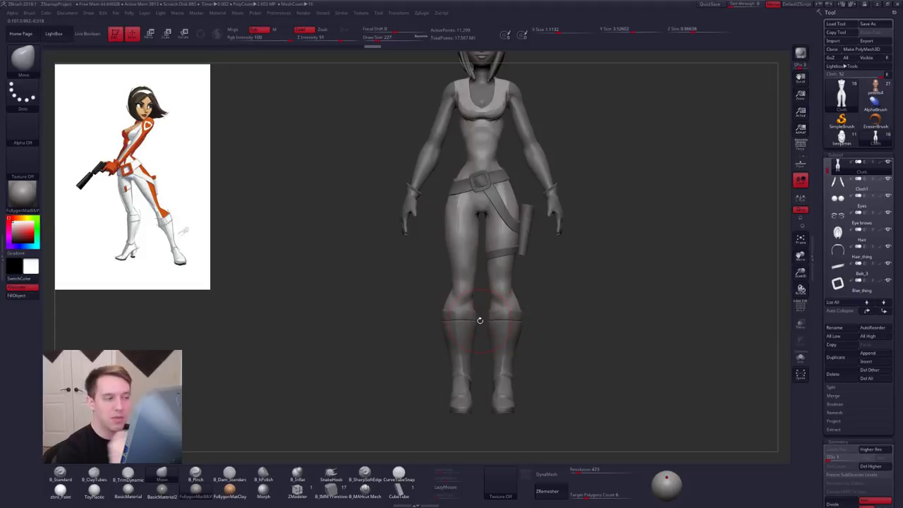
pyautogui.keyDown('ctrl'); pyautogui.moveTo(491, 317); pyautogui.dragTo(491, 329, button='right'); pyautogui.keyUp('ctrl')
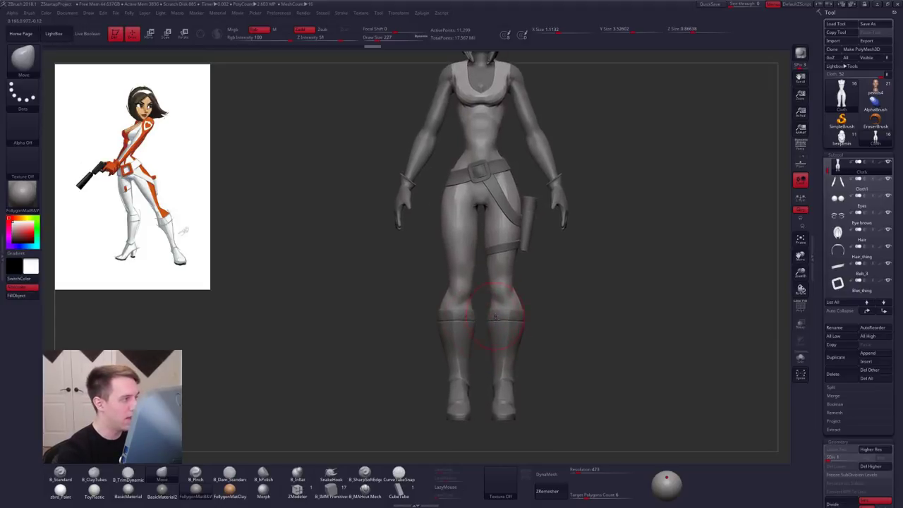
pyautogui.keyDown('alt'); pyautogui.moveTo(491, 241); pyautogui.dragTo(487, 299, button='right'); pyautogui.keyUp('alt')
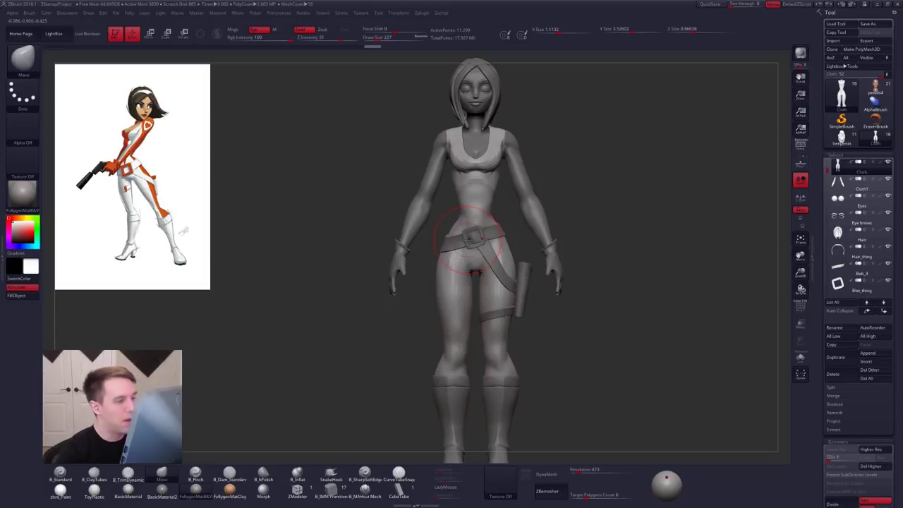
pyautogui.hotkey('alt', 'shift', 's')
pyautogui.moveTo(508, 272); pyautogui.dragTo(469, 274, button='right')
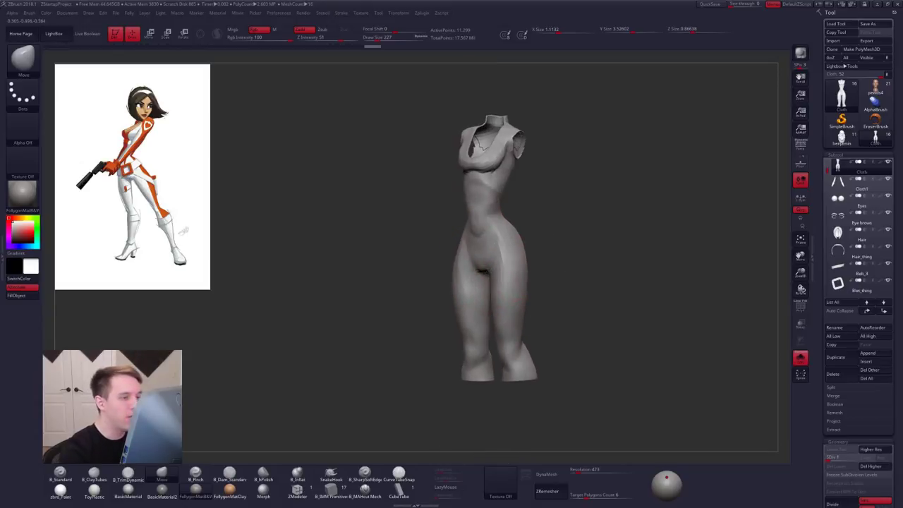
pyautogui.keyDown('shift'); pyautogui.moveTo(549, 257); pyautogui.dragTo(518, 258, button='right'); pyautogui.keyUp('shift')
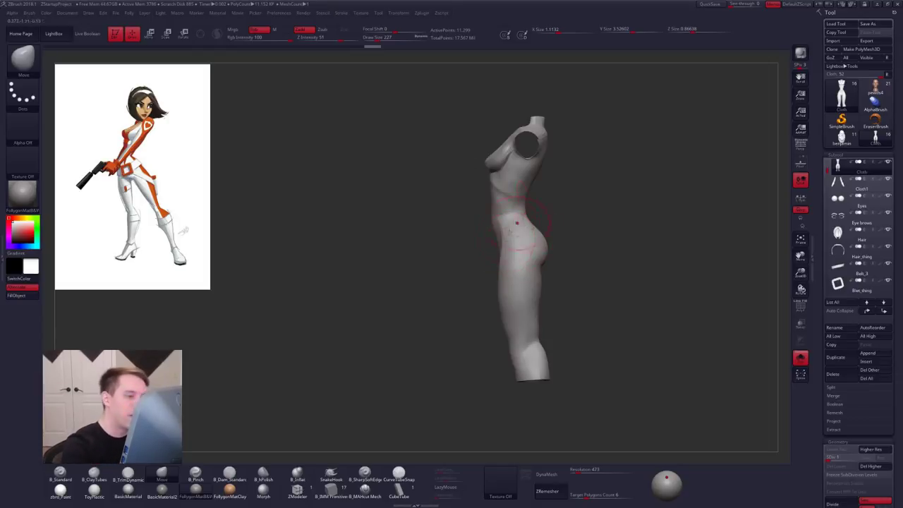
pyautogui.press('ctrl')
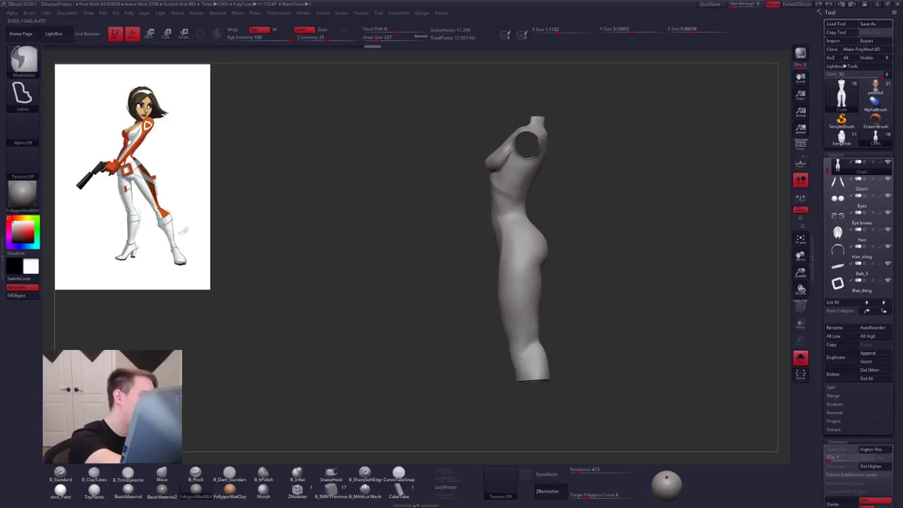
pyautogui.keyDown('ctrl'); pyautogui.moveTo(158, 204); pyautogui.dragTo(160, 207); pyautogui.keyUp('ctrl')
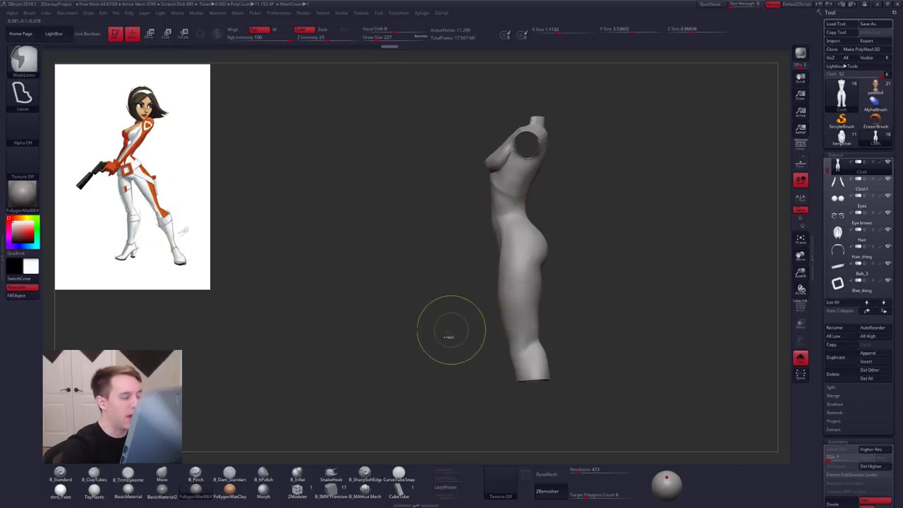
pyautogui.press('ctrl')
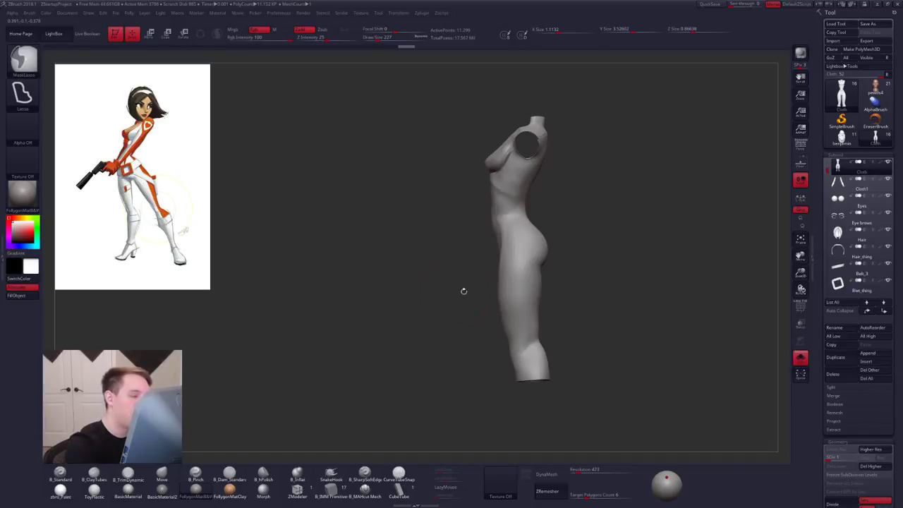
pyautogui.moveTo(463, 292)
pyautogui.keyDown('shift'); pyautogui.mouseDown()
pyautogui.moveTo(526, 311)
pyautogui.moveTo(526, 281)
pyautogui.moveTo(512, 292)
pyautogui.mouseUp(); pyautogui.keyUp('shift')
# Step: Isolate the suit and build up the front of the hips with the ClayTubes brush at a draw size of 170
pyautogui.hotkey('alt', 's')
pyautogui.press('s')
pyautogui.hotkey('alt', 's')
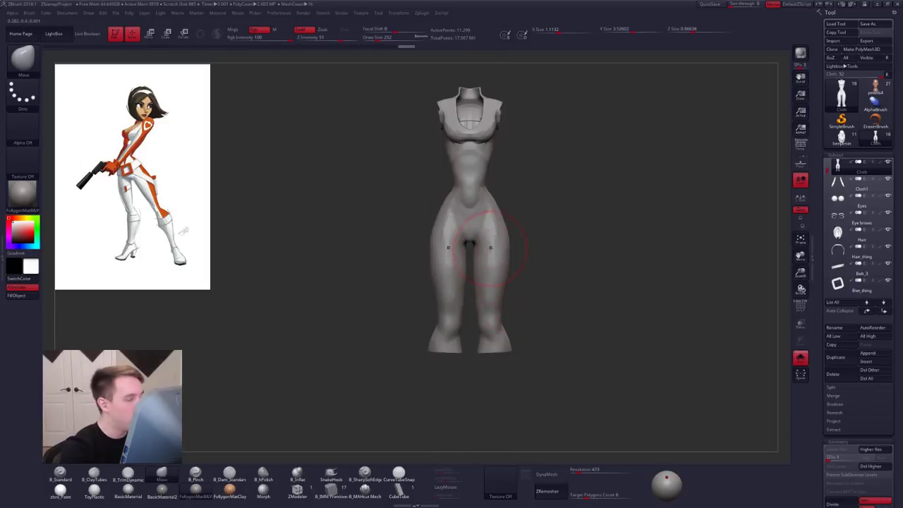
pyautogui.moveTo(549, 235); pyautogui.dragTo(497, 223)
pyautogui.press('space')
pyautogui.press('2')
pyautogui.moveTo(490, 190); pyautogui.dragTo(509, 220)
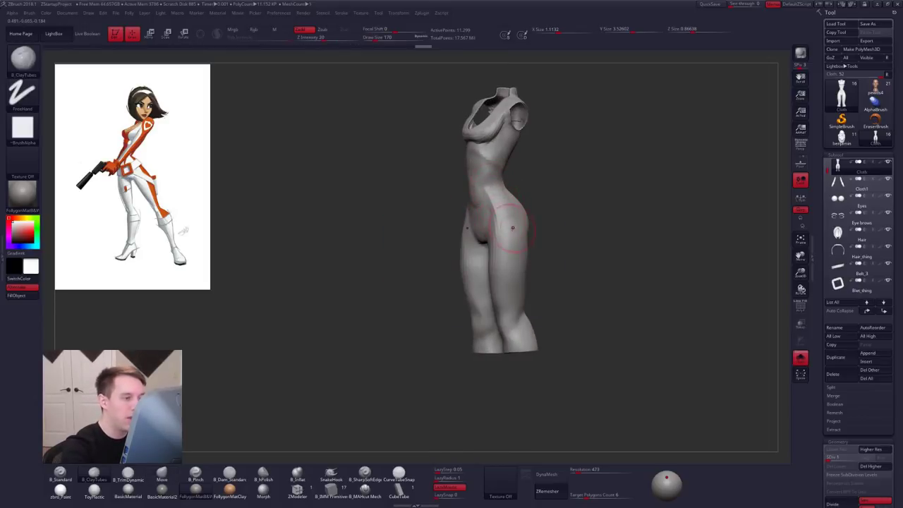
pyautogui.keyDown('shift'); pyautogui.moveTo(455, 216); pyautogui.dragTo(505, 211); pyautogui.keyUp('shift')
pyautogui.moveTo(498, 196); pyautogui.dragTo(499, 230)
# Step: Undo the last hip stroke, resculpt the lower abdomen towards the crotch and set the draw size to 215
pyautogui.moveTo(555, 212)
pyautogui.mouseDown()
pyautogui.moveTo(510, 208)
pyautogui.moveTo(558, 226)
pyautogui.mouseUp()
pyautogui.hotkey('ctrl', 'z')
pyautogui.moveTo(498, 212)
pyautogui.mouseDown()
pyautogui.moveTo(496, 240)
pyautogui.moveTo(479, 261)
pyautogui.mouseUp()
pyautogui.press('space')
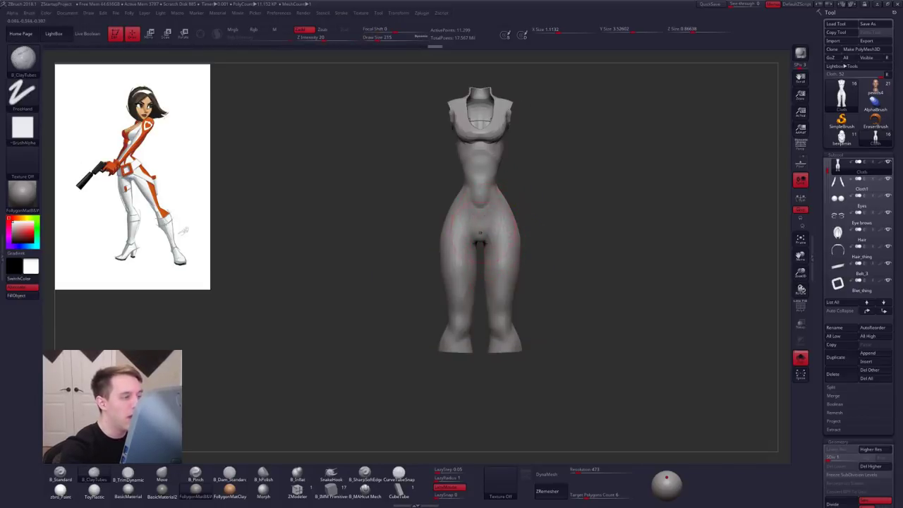
# Step: Raise the suit to subdivision level 2 and sculpt the crotch from below with ClayTubes at a draw size of 161
pyautogui.keyDown('alt'); pyautogui.moveTo(545, 227); pyautogui.dragTo(549, 256); pyautogui.keyUp('alt')
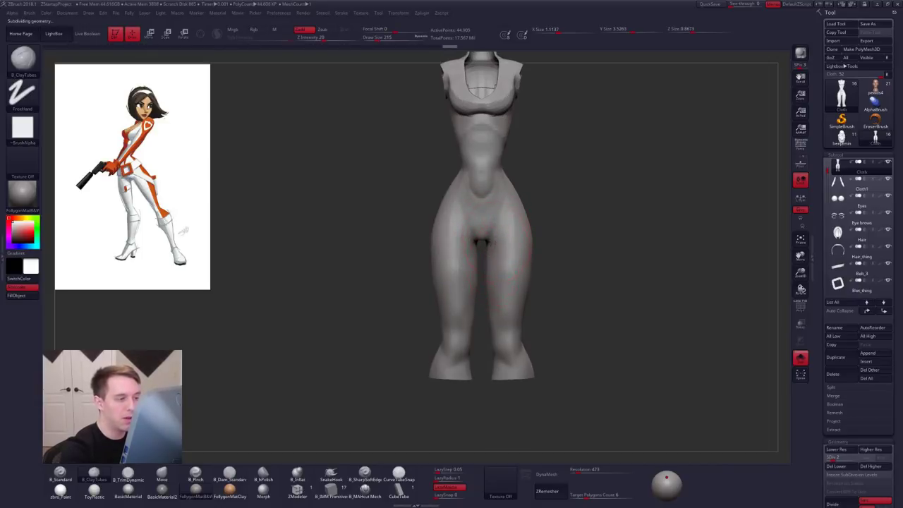
pyautogui.moveTo(558, 247); pyautogui.dragTo(558, 225)
pyautogui.press('space')
pyautogui.moveTo(494, 240); pyautogui.dragTo(484, 240)
pyautogui.moveTo(555, 247); pyautogui.dragTo(549, 212)
pyautogui.moveTo(483, 230); pyautogui.dragTo(484, 243)
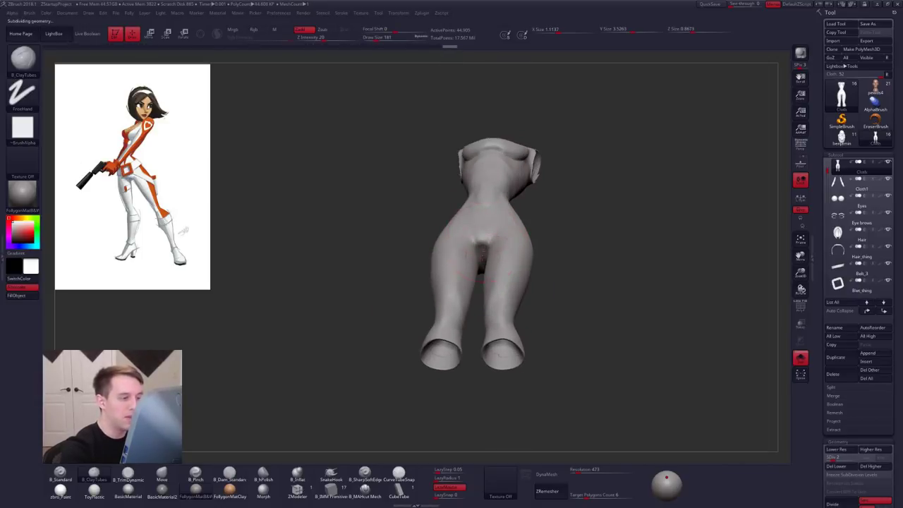
# Step: Undo the last crotch stroke and sculpt the crotch and hip creases with a draw size of 130
pyautogui.moveTo(555, 243); pyautogui.dragTo(549, 231)
pyautogui.hotkey('ctrl', 'z')
pyautogui.press('[')
pyautogui.press('[')
pyautogui.moveTo(483, 231); pyautogui.dragTo(483, 247)
pyautogui.moveTo(555, 240)
pyautogui.mouseDown()
pyautogui.moveTo(555, 289)
pyautogui.moveTo(554, 247)
pyautogui.mouseUp()
pyautogui.moveTo(494, 248); pyautogui.dragTo(502, 231)
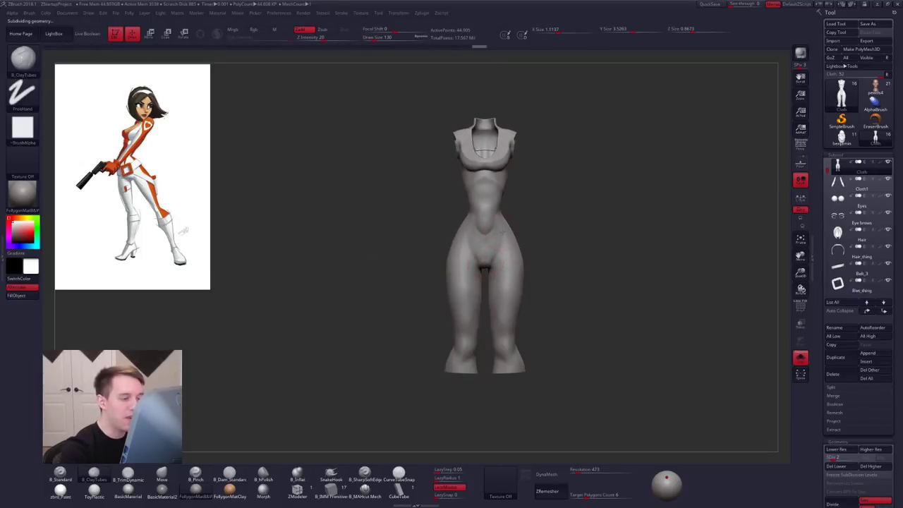
# Step: Refine the suit's crotch and inner thighs, set the draw size to 102 and show the full character
pyautogui.keyDown('alt'); pyautogui.moveTo(555, 263); pyautogui.dragTo(555, 283); pyautogui.keyUp('alt')
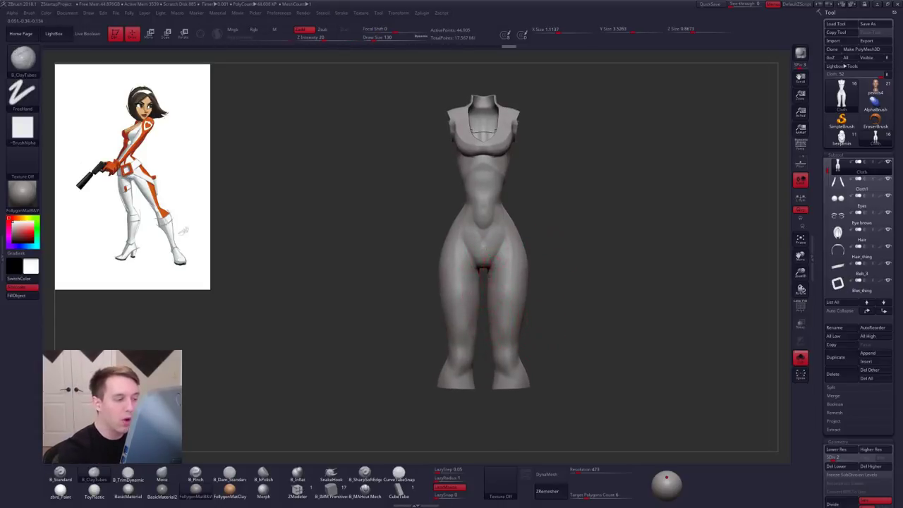
pyautogui.moveTo(500, 282)
pyautogui.mouseDown(button='right')
pyautogui.moveTo(476, 286)
pyautogui.moveTo(491, 299)
pyautogui.mouseUp(button='right')
pyautogui.moveTo(482, 277); pyautogui.dragTo(488, 310)
pyautogui.keyDown('shift'); pyautogui.moveTo(488, 311); pyautogui.dragTo(499, 311, button='right'); pyautogui.keyUp('shift')
pyautogui.press('space')
pyautogui.moveTo(500, 310); pyautogui.dragTo(504, 310)
pyautogui.hotkey('shift', 'alt', 's')
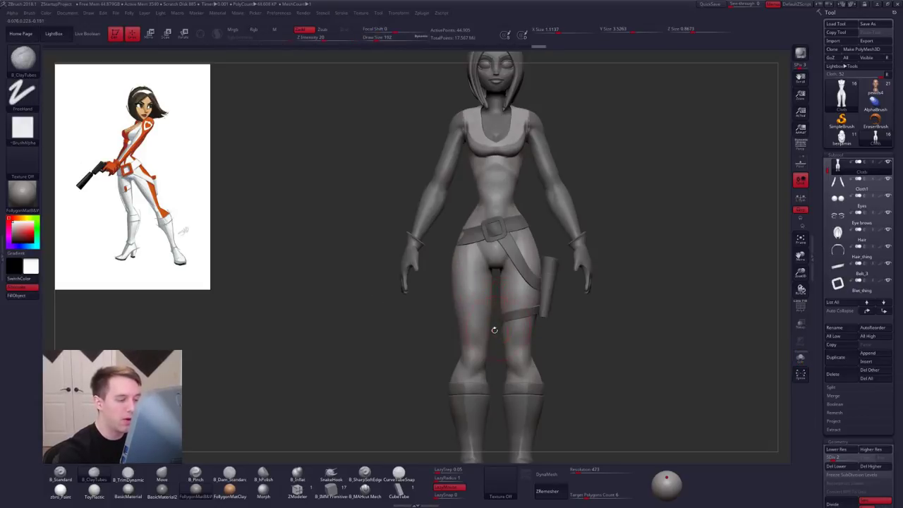
# Step: Set the draw size to 252, smooth the suit's knees and isolate the suit at its lowest subdivision level
pyautogui.keyDown('alt'); pyautogui.moveTo(541, 327); pyautogui.dragTo(521, 323, button='right'); pyautogui.keyUp('alt')
pyautogui.press('space')
pyautogui.moveTo(521, 322); pyautogui.dragTo(525, 323)
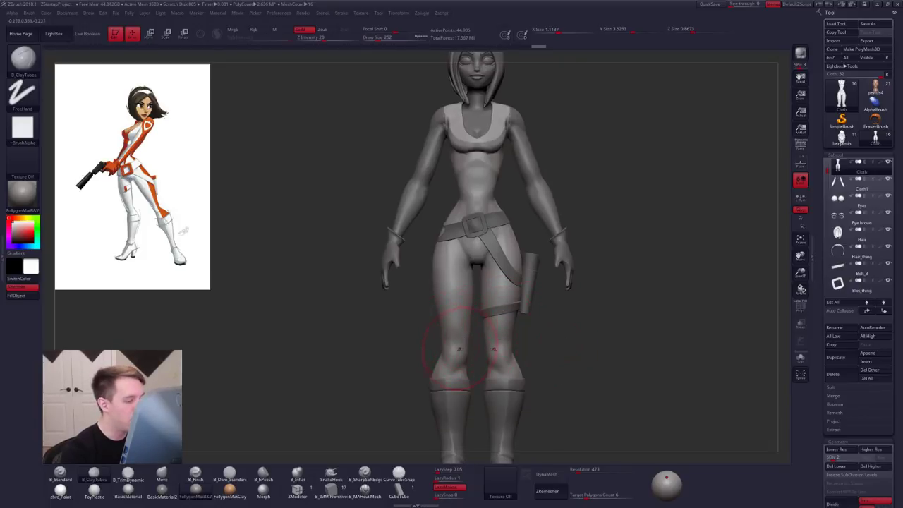
pyautogui.hotkey('shift', 'd')
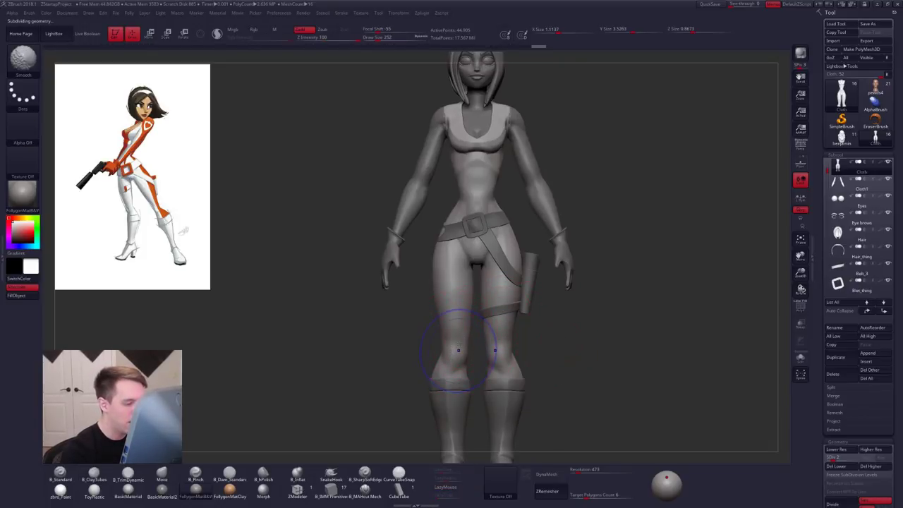
pyautogui.hotkey('shift', 'd')
pyautogui.hotkey('alt', 's')
pyautogui.keyDown('ctrl'); pyautogui.moveTo(458, 326); pyautogui.dragTo(458, 359, button='right'); pyautogui.keyUp('ctrl')
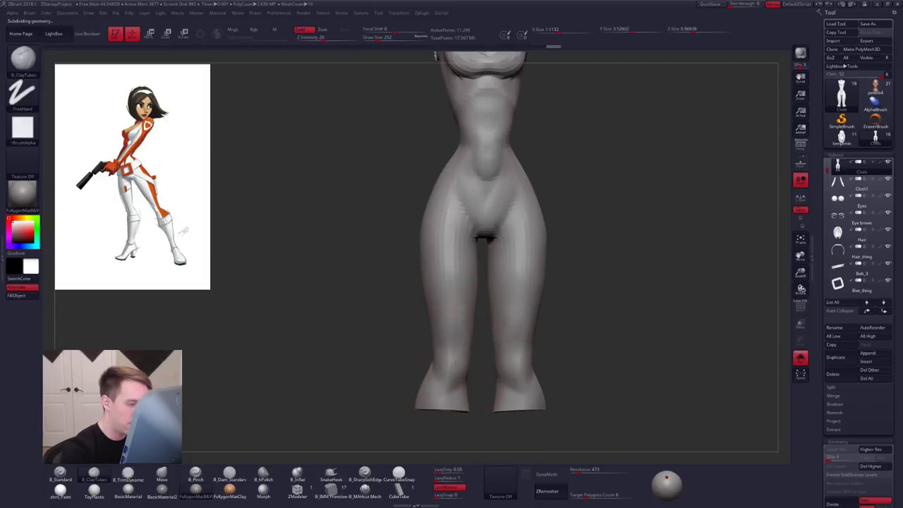
# Step: Turn the suit to its side profile and switch to the Move brush with a draw size of 203
pyautogui.press('shift')
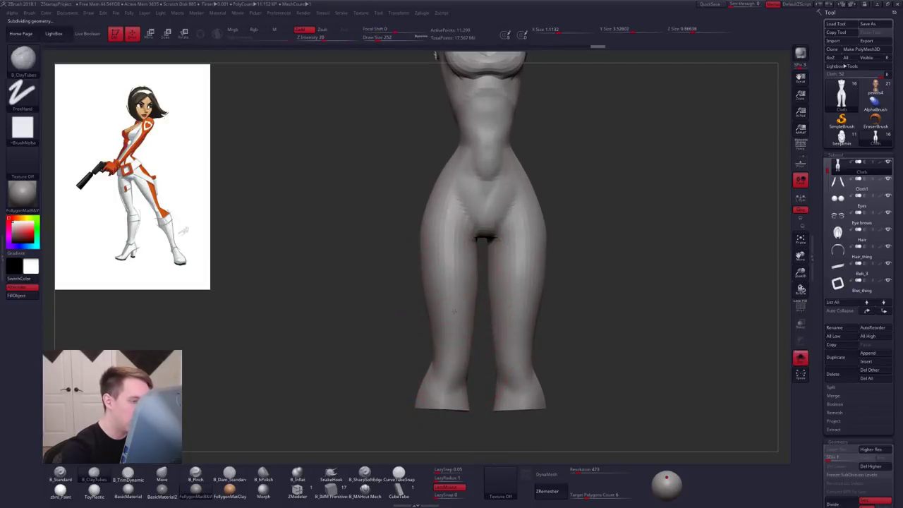
pyautogui.moveTo(446, 255)
pyautogui.mouseDown(button='right')
pyautogui.moveTo(459, 271)
pyautogui.moveTo(506, 273)
pyautogui.mouseUp(button='right')
pyautogui.press('b')
pyautogui.press('m')
pyautogui.press('v')
pyautogui.press('space')
pyautogui.moveTo(483, 309); pyautogui.dragTo(471, 309)
# Step: Outline the front and back contours of the leg with a lasso mask and clear the mask
pyautogui.press('ctrl')
pyautogui.moveTo(503, 181)
pyautogui.keyDown('ctrl'); pyautogui.mouseDown()
pyautogui.moveTo(499, 281)
pyautogui.moveTo(446, 422)
pyautogui.moveTo(513, 403)
pyautogui.mouseUp(); pyautogui.keyUp('ctrl')
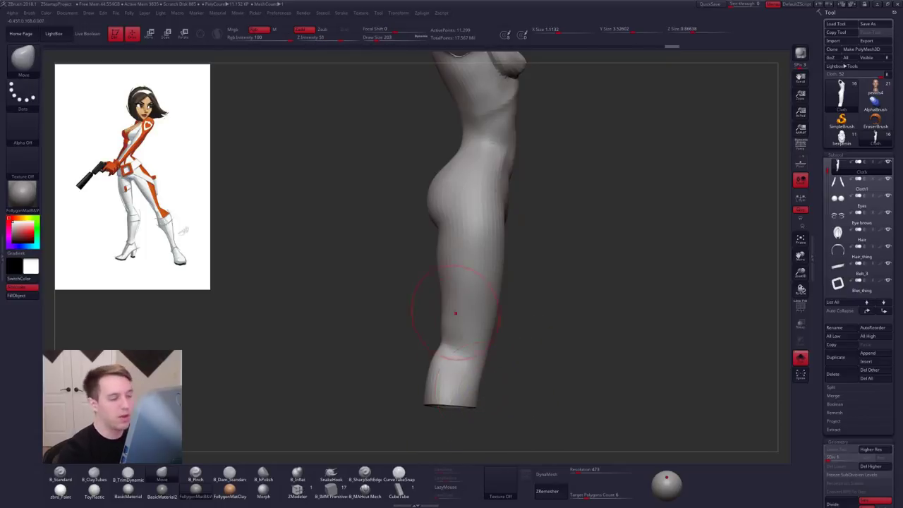
pyautogui.press('ctrl')
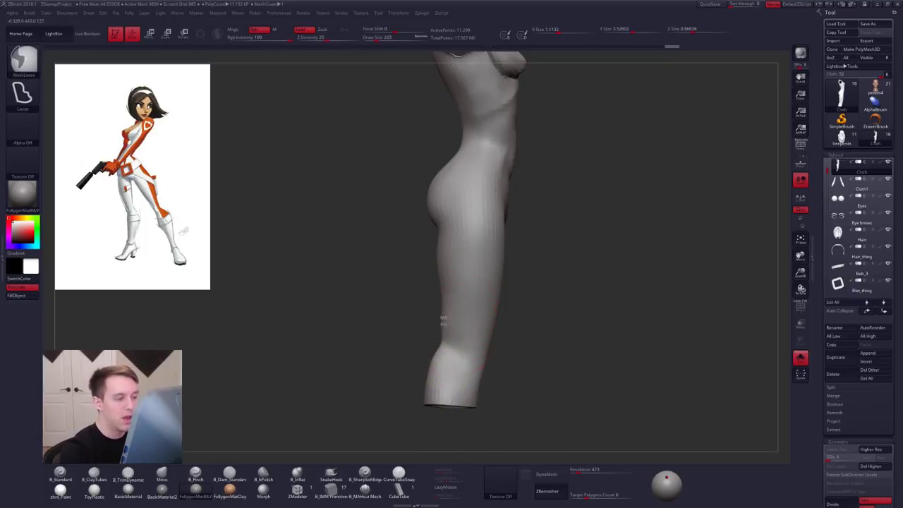
pyautogui.keyDown('ctrl'); pyautogui.moveTo(443, 295); pyautogui.dragTo(436, 227); pyautogui.keyUp('ctrl')
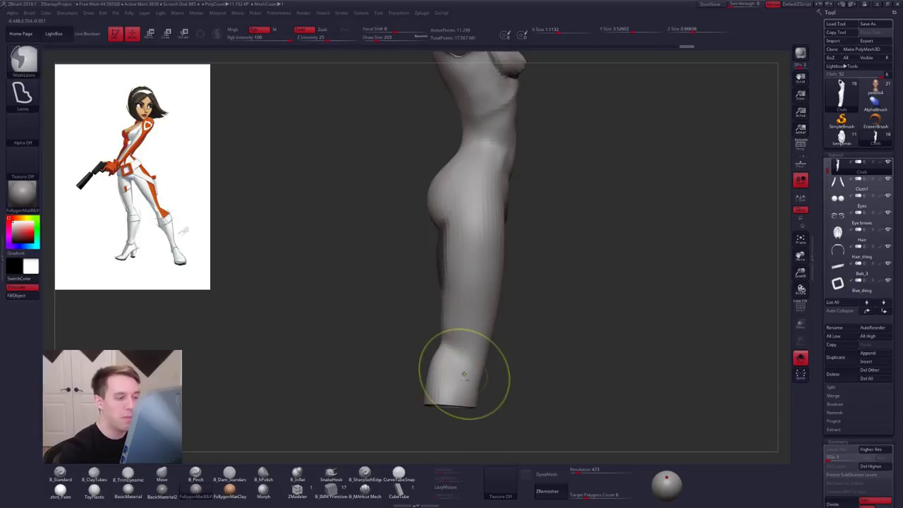
pyautogui.keyDown('ctrl'); pyautogui.moveTo(572, 316); pyautogui.dragTo(599, 338); pyautogui.keyUp('ctrl')
# Step: Shape the back of the suit's thigh with the Move brush at a draw size of 181 and show the full character from the front
pyautogui.moveTo(436, 261)
pyautogui.mouseDown()
pyautogui.moveTo(446, 261)
pyautogui.moveTo(445, 297)
pyautogui.mouseUp()
pyautogui.press('shift')
pyautogui.moveTo(445, 297)
pyautogui.keyDown('shift'); pyautogui.mouseDown()
pyautogui.moveTo(448, 313)
pyautogui.moveTo(470, 288)
pyautogui.moveTo(429, 279)
pyautogui.moveTo(512, 297)
pyautogui.mouseUp(); pyautogui.keyUp('shift')
pyautogui.press('f')
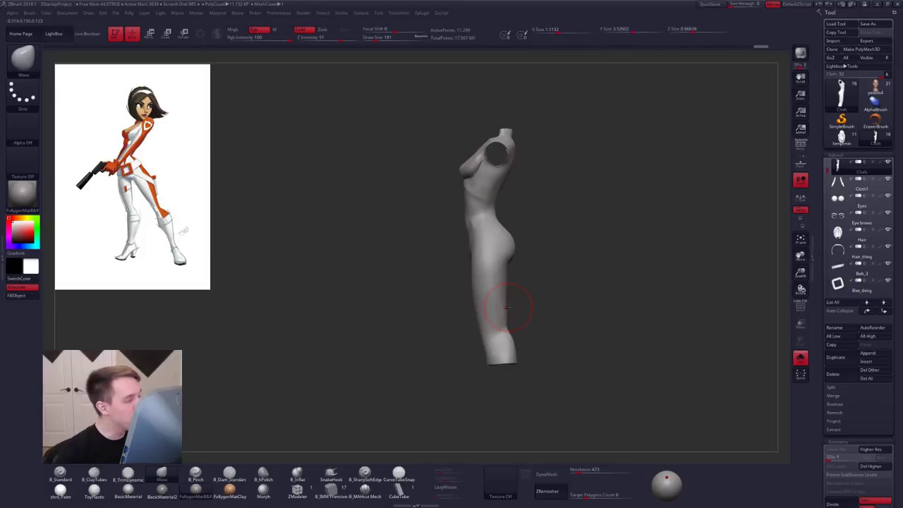
pyautogui.moveTo(506, 307); pyautogui.dragTo(511, 308)
pyautogui.keyDown('shift'); pyautogui.moveTo(540, 311); pyautogui.dragTo(579, 315); pyautogui.keyUp('shift')
pyautogui.hotkey('ctrl', 'shift', 's')
pyautogui.keyDown('alt'); pyautogui.moveTo(595, 348); pyautogui.dragTo(547, 346); pyautogui.keyUp('alt')
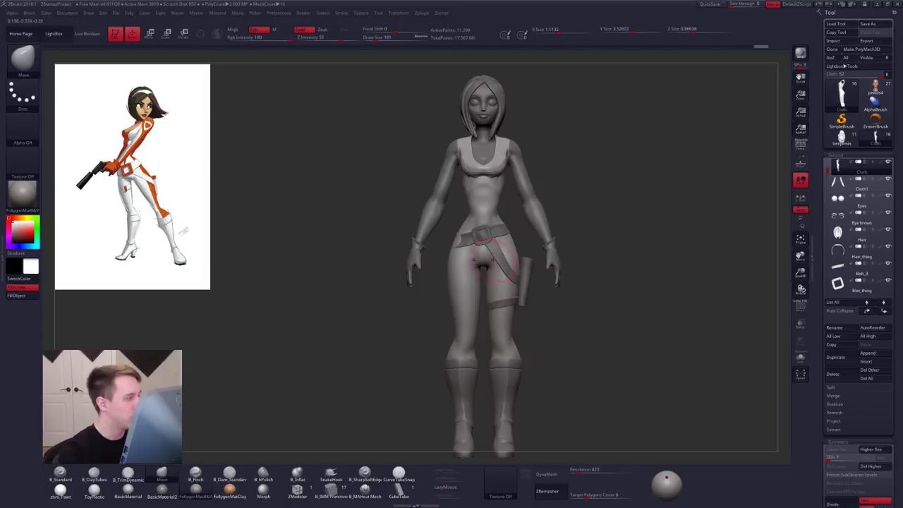
# Step: Isolate the suit, enlarge the Move brush to refine the waist and hips, and bring back the full character
pyautogui.hotkey('alt', 's')
pyautogui.press('f')
pyautogui.press('space')
pyautogui.moveTo(506, 232); pyautogui.dragTo(509, 230)
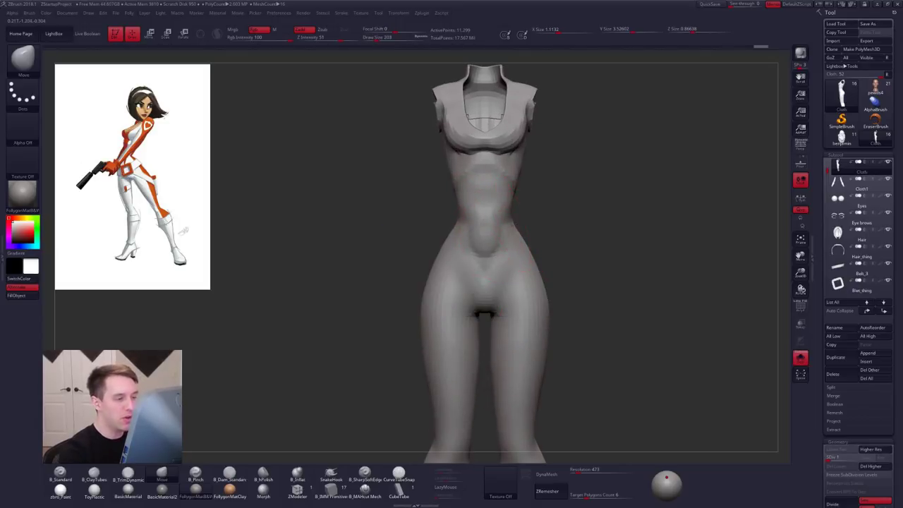
pyautogui.keyDown('ctrl'); pyautogui.moveTo(509, 228); pyautogui.dragTo(509, 176, button='right'); pyautogui.keyUp('ctrl')
pyautogui.hotkey('alt', 's')
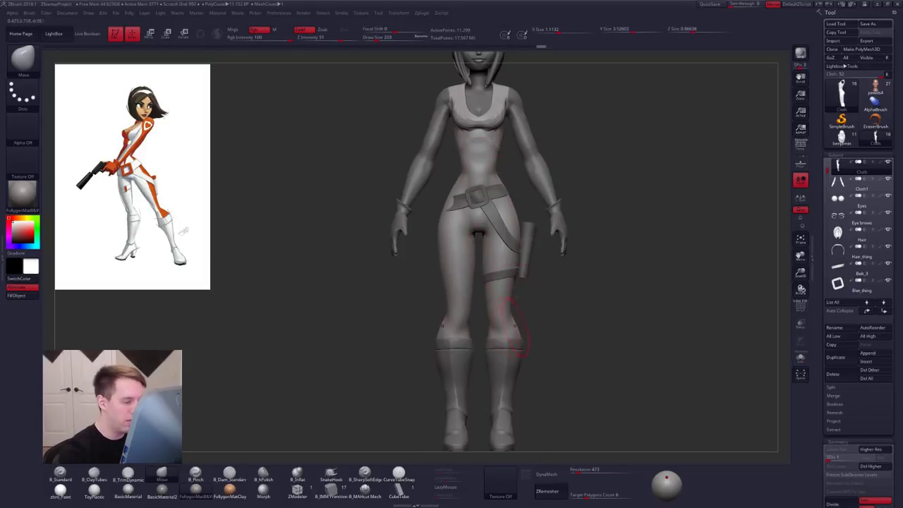
# Step: Refine the suit around the knees with the Move brush at draw sizes of 160 and 252
pyautogui.moveTo(472, 322)
pyautogui.keyDown('alt'); pyautogui.mouseDown(button='right')
pyautogui.moveTo(482, 284)
pyautogui.moveTo(462, 306)
pyautogui.mouseUp(button='right'); pyautogui.keyUp('alt')
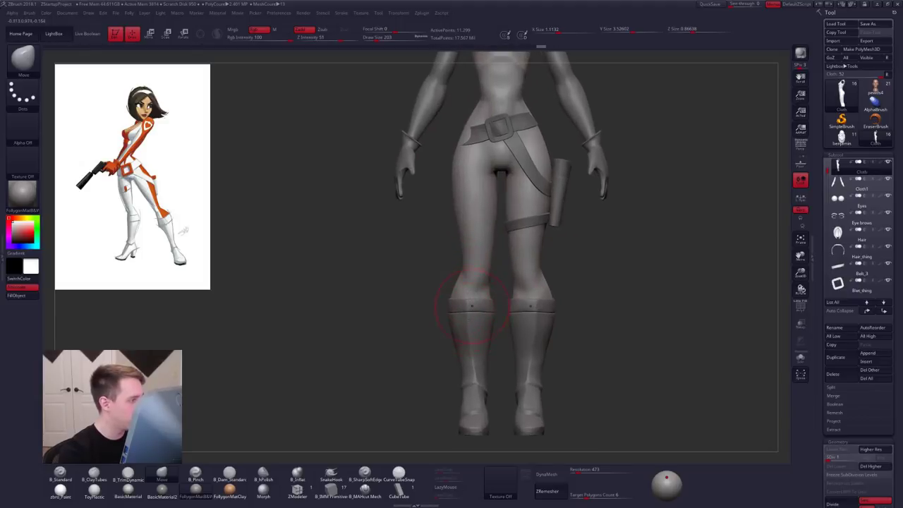
pyautogui.press('space')
pyautogui.moveTo(483, 285); pyautogui.dragTo(477, 285)
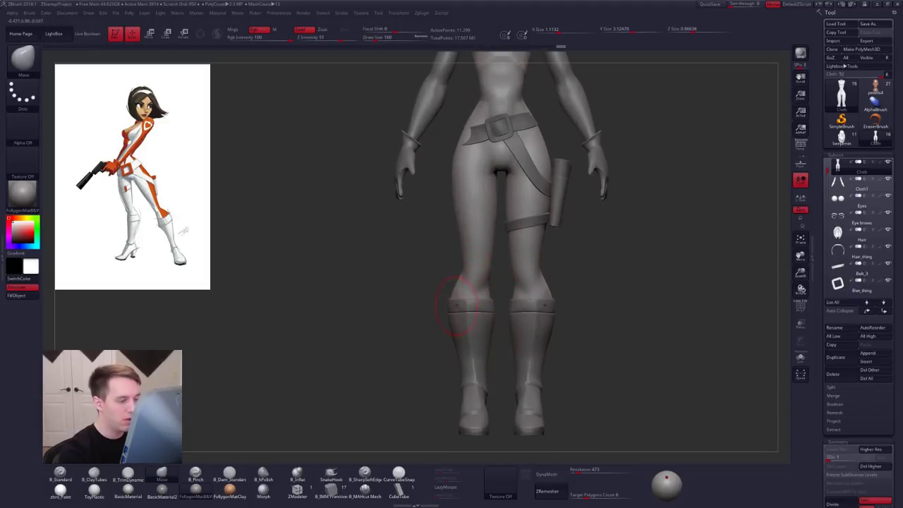
pyautogui.press('space')
pyautogui.moveTo(467, 316); pyautogui.dragTo(477, 316)
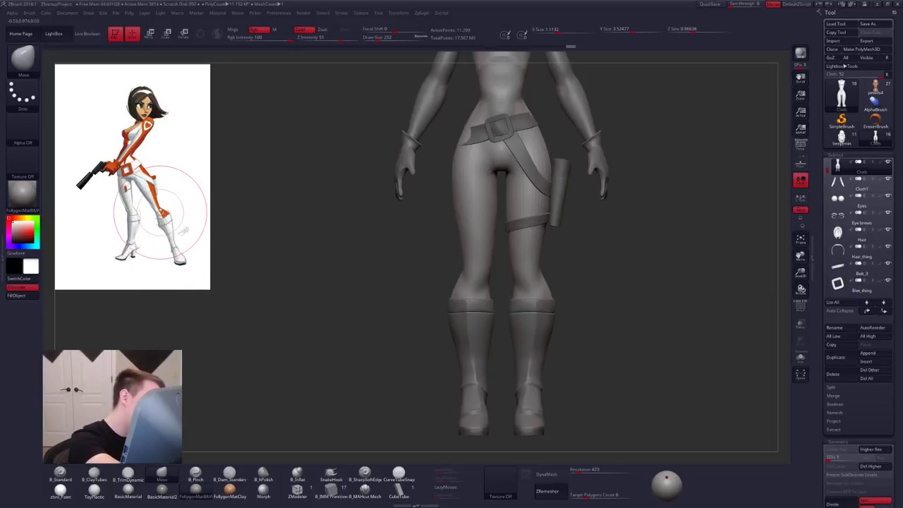
# Step: Trace the lower leg contour over the reference with a lasso mask and select the High_boots subtool
pyautogui.hotkey('ctrl', 'shift')
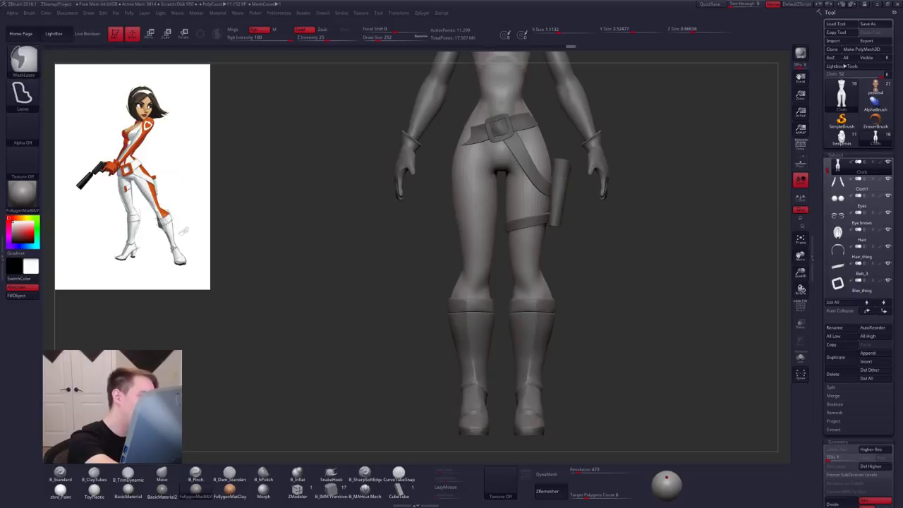
pyautogui.moveTo(158, 218)
pyautogui.keyDown('ctrl'); pyautogui.mouseDown()
pyautogui.moveTo(175, 262)
pyautogui.moveTo(160, 290)
pyautogui.moveTo(104, 342)
pyautogui.moveTo(73, 350)
pyautogui.moveTo(220, 348)
pyautogui.mouseUp(); pyautogui.keyUp('ctrl')
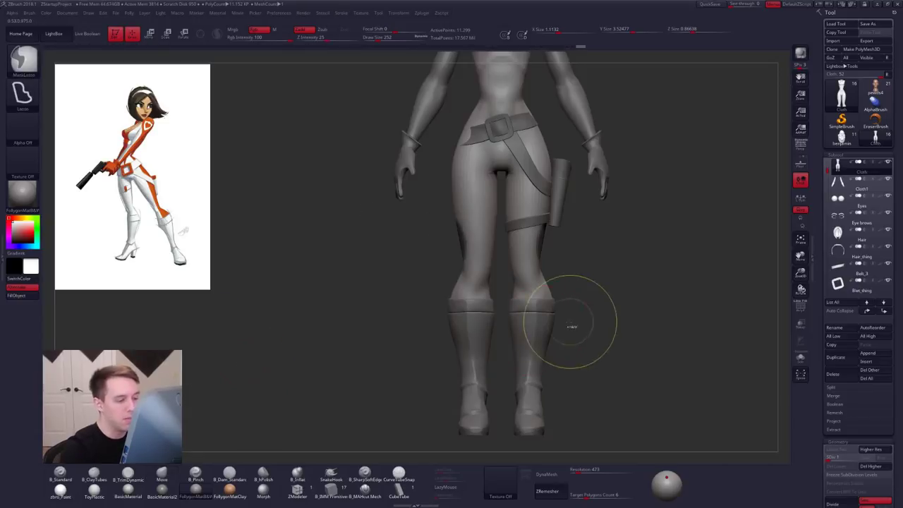
pyautogui.keyDown('alt'); pyautogui.moveTo(567, 338); pyautogui.dragTo(535, 328); pyautogui.keyUp('alt')
pyautogui.keyDown('alt'); pyautogui.click(493, 322); pyautogui.keyUp('alt')
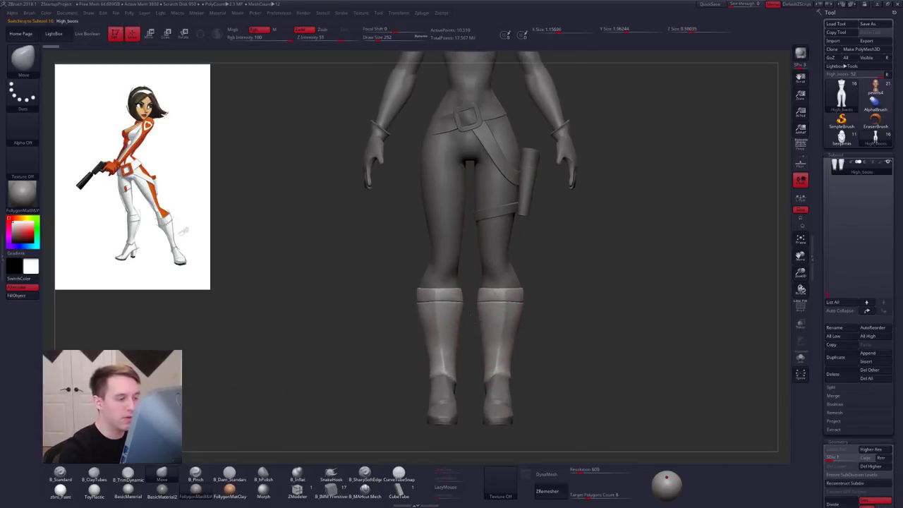
# Step: Try outlining the boots' leg contours with lasso masks and undo each one
pyautogui.keyDown('alt'); pyautogui.moveTo(470, 314); pyautogui.dragTo(461, 344); pyautogui.keyUp('alt')
pyautogui.moveTo(478, 253)
pyautogui.keyDown('ctrl'); pyautogui.mouseDown()
pyautogui.moveTo(472, 347)
pyautogui.moveTo(481, 414)
pyautogui.moveTo(474, 434)
pyautogui.mouseUp(); pyautogui.keyUp('ctrl')
pyautogui.hotkey('ctrl', 'z')
pyautogui.moveTo(479, 253)
pyautogui.keyDown('ctrl'); pyautogui.mouseDown()
pyautogui.moveTo(479, 426)
pyautogui.moveTo(561, 452)
pyautogui.moveTo(574, 401)
pyautogui.mouseUp(); pyautogui.keyUp('ctrl')
pyautogui.hotkey('ctrl', 'z')
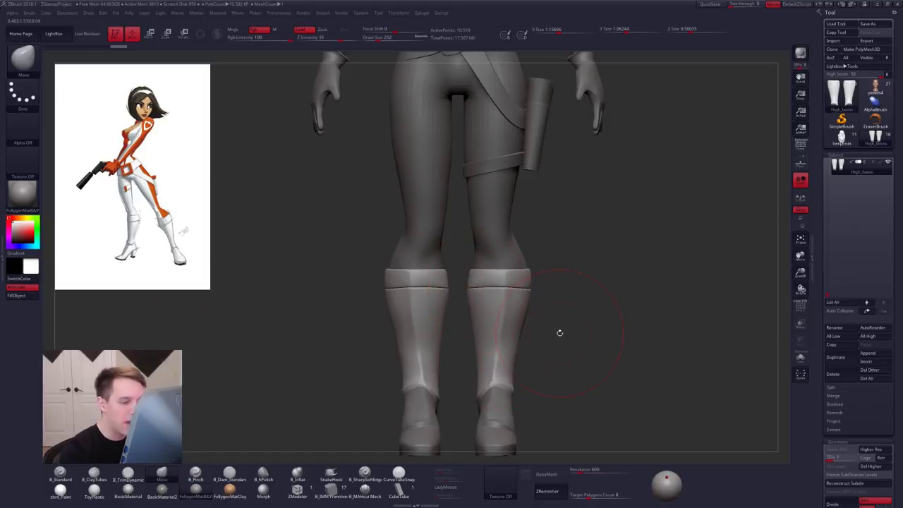
# Step: Select the suit's Cloth subtool and check the legs against the full figure from the front
pyautogui.moveTo(600, 298)
pyautogui.keyDown('alt'); pyautogui.mouseDown()
pyautogui.moveTo(600, 236)
pyautogui.moveTo(594, 281)
pyautogui.mouseUp(); pyautogui.keyUp('alt')
pyautogui.keyDown('alt'); pyautogui.click(489, 260); pyautogui.keyUp('alt')
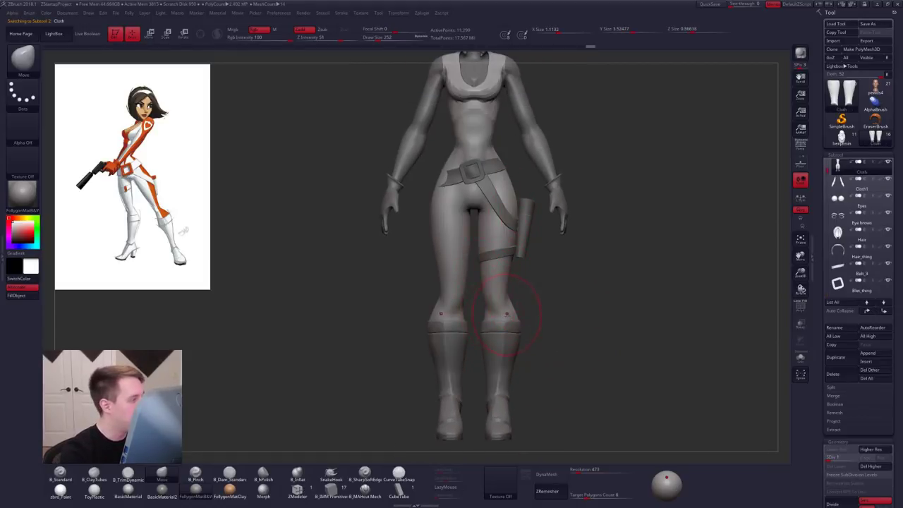
pyautogui.moveTo(532, 332)
pyautogui.keyDown('alt'); pyautogui.mouseDown()
pyautogui.moveTo(529, 307)
pyautogui.moveTo(520, 350)
pyautogui.moveTo(524, 329)
pyautogui.mouseUp(); pyautogui.keyUp('alt')
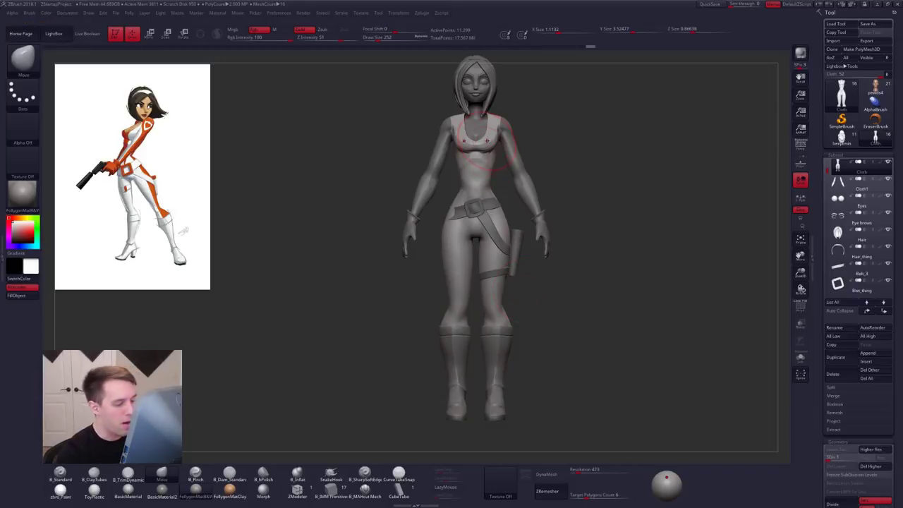
pyautogui.keyDown('alt'); pyautogui.moveTo(530, 343); pyautogui.dragTo(518, 308); pyautogui.keyUp('alt')
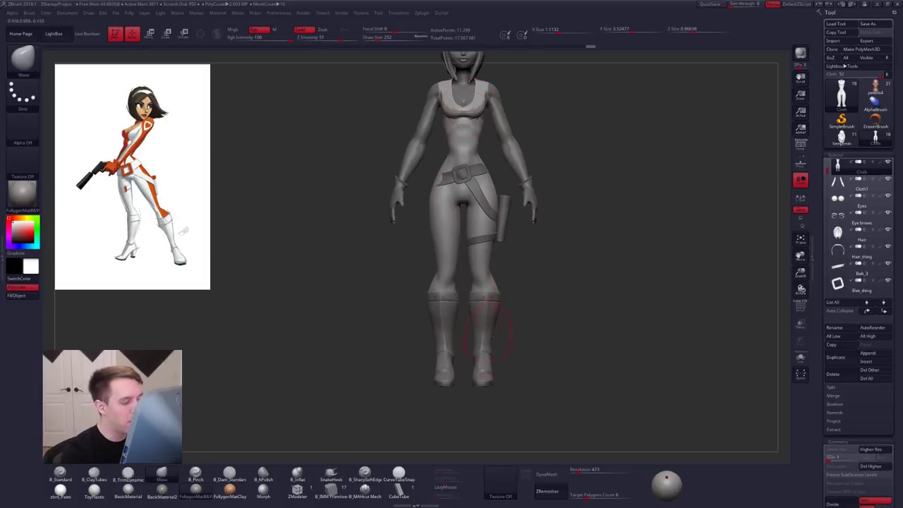
# Step: Select the boots, compare the figure's crotch height with the reference using a horizontal Transpose line, and return to drawing with the character framed
pyautogui.keyDown('alt'); pyautogui.click(483, 325); pyautogui.keyUp('alt')
pyautogui.keyDown('alt'); pyautogui.moveTo(522, 355); pyautogui.dragTo(419, 255); pyautogui.keyUp('alt')
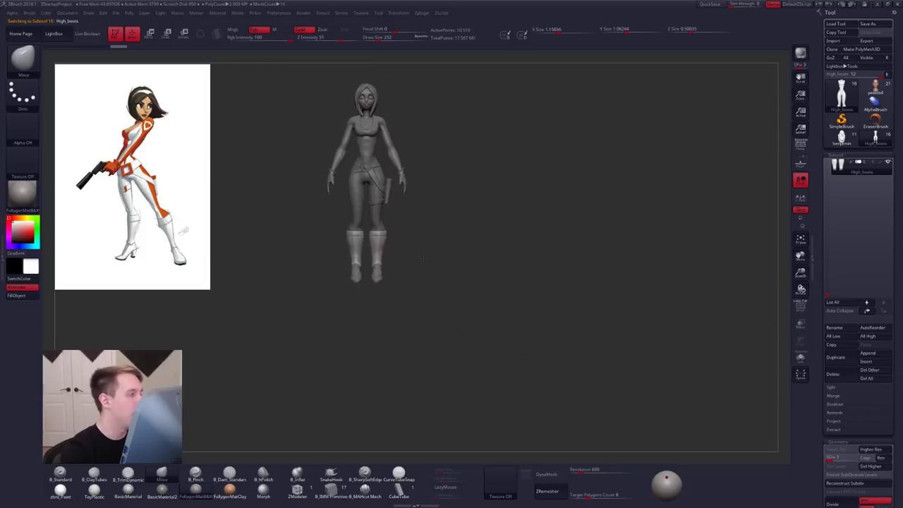
pyautogui.moveTo(411, 246)
pyautogui.keyDown('alt'); pyautogui.mouseDown(button='right')
pyautogui.moveTo(260, 251)
pyautogui.moveTo(263, 217)
pyautogui.moveTo(272, 238)
pyautogui.mouseUp(button='right'); pyautogui.keyUp('alt')
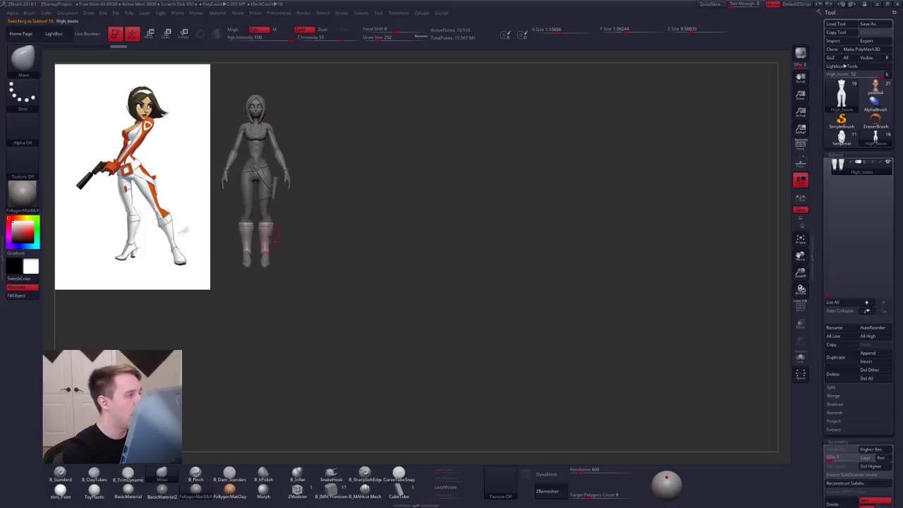
pyautogui.press('w')
pyautogui.moveTo(247, 267)
pyautogui.keyDown('shift'); pyautogui.mouseDown()
pyautogui.moveTo(546, 283)
pyautogui.moveTo(482, 234)
pyautogui.moveTo(429, 226)
pyautogui.moveTo(433, 266)
pyautogui.moveTo(417, 260)
pyautogui.moveTo(422, 197)
pyautogui.mouseUp(); pyautogui.keyUp('shift')
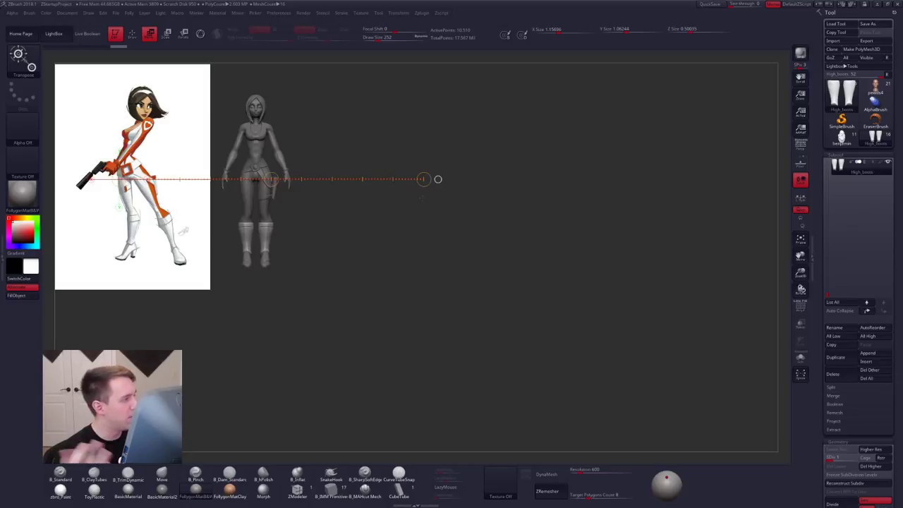
pyautogui.press('q')
pyautogui.press('f')
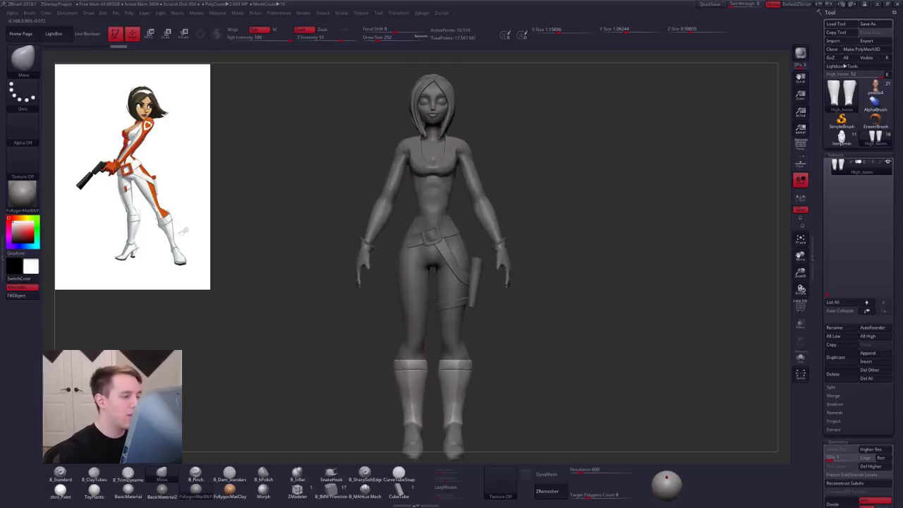
# Step: Select the Full_body subtool and set the Move brush to a draw size of 140 for work on the head
pyautogui.keyDown('alt'); pyautogui.moveTo(432, 279); pyautogui.dragTo(458, 385, button='right'); pyautogui.keyUp('alt')
pyautogui.keyDown('alt'); pyautogui.click(461, 236); pyautogui.keyUp('alt')
pyautogui.keyDown('ctrl'); pyautogui.moveTo(465, 261); pyautogui.dragTo(458, 310, button='right'); pyautogui.keyUp('ctrl')
pyautogui.press('space')
pyautogui.moveTo(492, 264); pyautogui.dragTo(485, 264)
pyautogui.keyDown('alt'); pyautogui.moveTo(523, 254); pyautogui.dragTo(547, 302, button='right'); pyautogui.keyUp('alt')
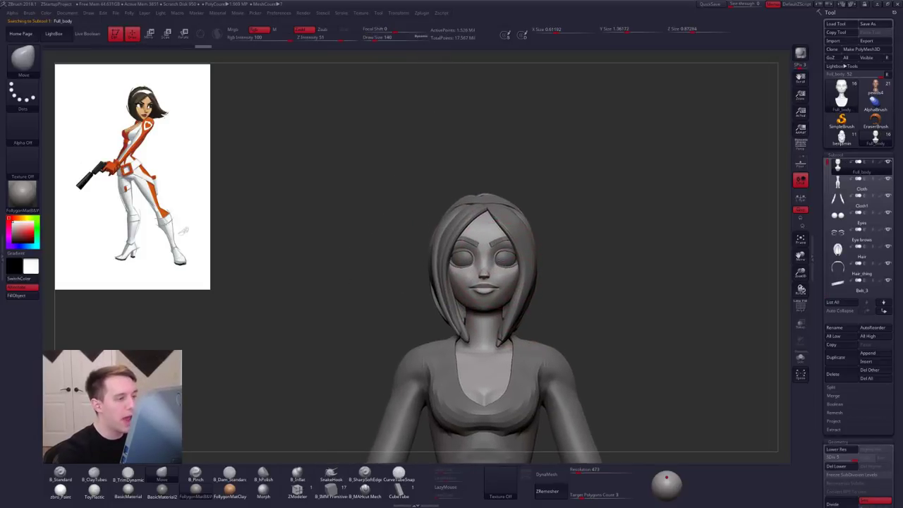
# Step: Isolate the head and reduce the Move brush to a draw size of 67 for the face
pyautogui.moveTo(495, 248)
pyautogui.keyDown('ctrl'); pyautogui.mouseDown(button='right')
pyautogui.moveTo(492, 264)
pyautogui.moveTo(512, 268)
pyautogui.moveTo(495, 268)
pyautogui.mouseUp(button='right'); pyautogui.keyUp('ctrl')
pyautogui.hotkey('alt', 's')
pyautogui.press('space')
pyautogui.moveTo(493, 257); pyautogui.dragTo(487, 258)
pyautogui.moveTo(497, 261); pyautogui.dragTo(492, 262, button='right')
pyautogui.keyDown('ctrl'); pyautogui.moveTo(492, 262); pyautogui.dragTo(497, 285, button='right'); pyautogui.keyUp('ctrl')
pyautogui.press('space')
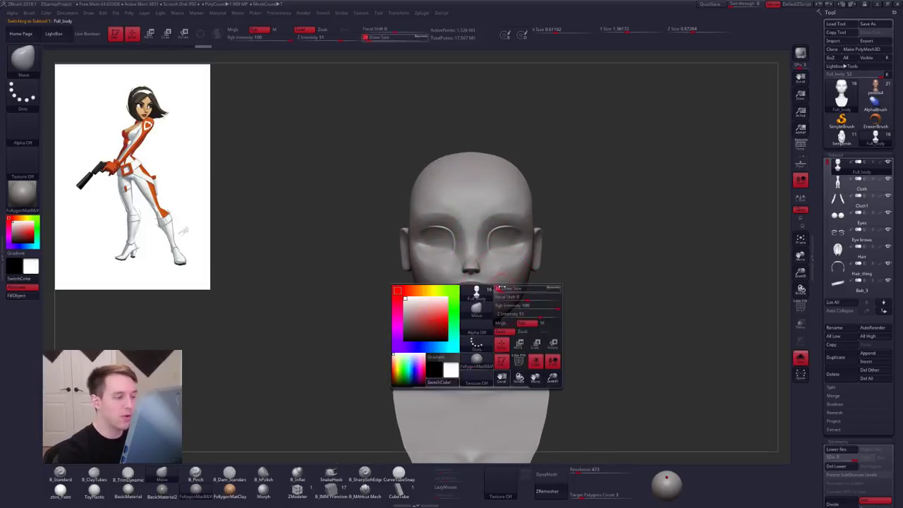
pyautogui.moveTo(502, 288); pyautogui.dragTo(498, 288)
pyautogui.moveTo(510, 282); pyautogui.dragTo(495, 283, button='right')
pyautogui.press('space')
pyautogui.moveTo(497, 288); pyautogui.dragTo(499, 288)
pyautogui.keyDown('alt'); pyautogui.moveTo(505, 279); pyautogui.dragTo(525, 300, button='right'); pyautogui.keyUp('alt')
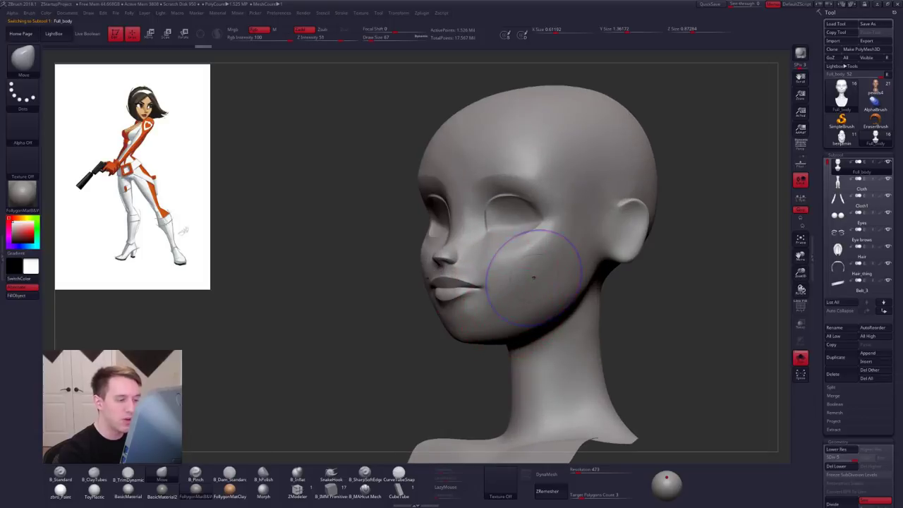
# Step: Lower the head's subdivision level and smooth the cheek at a draw size of 61, then show the full character
pyautogui.hotkey('shift', 'd')
pyautogui.hotkey('shift', 'd')
pyautogui.press('space')
pyautogui.moveTo(530, 281); pyautogui.dragTo(524, 284)
pyautogui.hotkey('shift', 'd')
pyautogui.press('space')
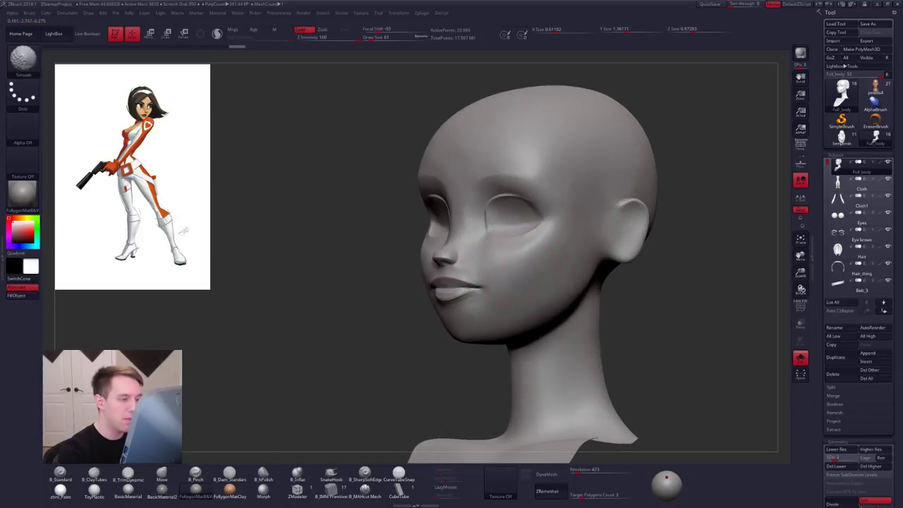
pyautogui.moveTo(506, 284)
pyautogui.mouseDown(button='right')
pyautogui.moveTo(543, 288)
pyautogui.moveTo(528, 298)
pyautogui.mouseUp(button='right')
pyautogui.hotkey('alt', 'shift', 's')
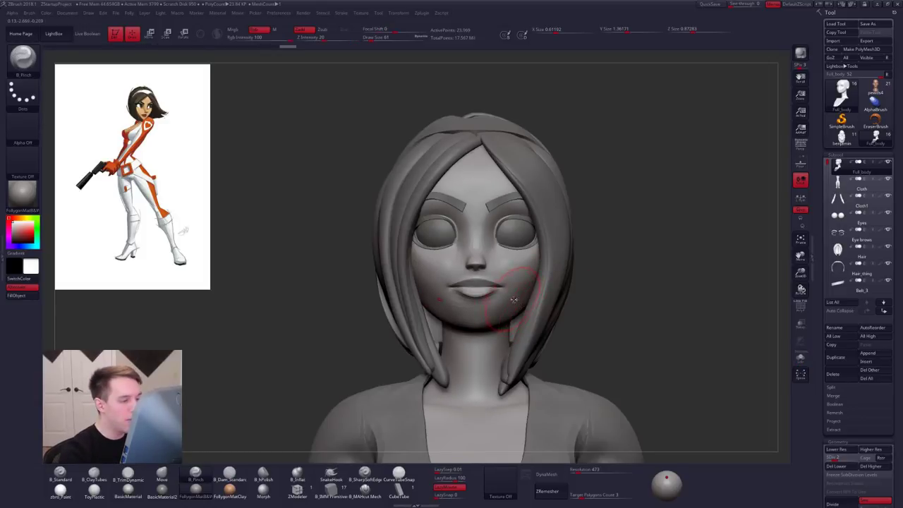
# Step: Switch to the Move brush at a draw size of 130 and drop the head to its lowest subdivision level
pyautogui.press('space')
pyautogui.moveTo(512, 299); pyautogui.dragTo(518, 298)
pyautogui.press('b')
pyautogui.press('m')
pyautogui.press('v')
pyautogui.hotkey('shift', 'd')
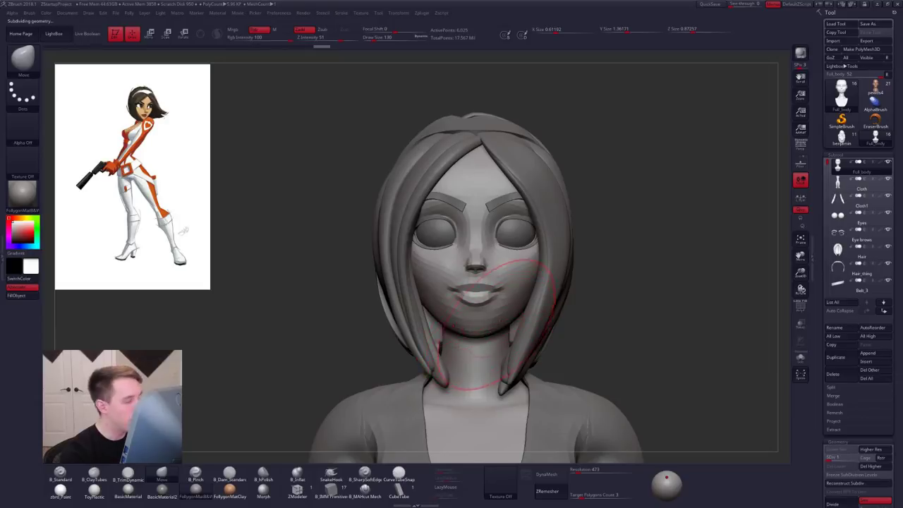
# Step: Isolate the head and refine the jawline from the side with the Move brush
pyautogui.hotkey('alt', 'shift', 's')
pyautogui.moveTo(487, 310); pyautogui.dragTo(402, 309, button='right')
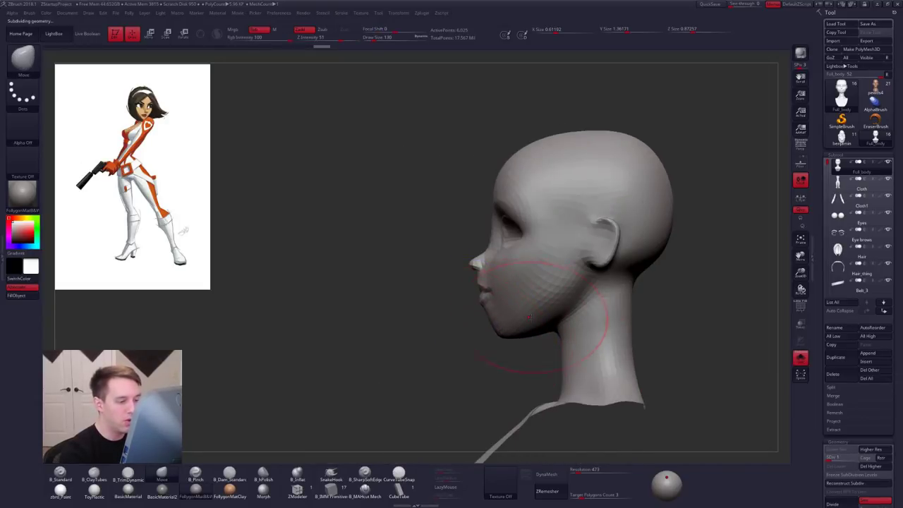
pyautogui.press('space')
pyautogui.moveTo(546, 314); pyautogui.dragTo(540, 313)
pyautogui.moveTo(540, 313); pyautogui.dragTo(568, 316, button='right')
# Step: Refine the lower face with the Pinch brush at a draw size of 68, checking it with and without the hair
pyautogui.press('b')
pyautogui.press('p')
pyautogui.press('i')
pyautogui.moveTo(494, 313); pyautogui.dragTo(539, 317, button='right')
pyautogui.hotkey('alt', 'shift', 's')
pyautogui.press('space')
pyautogui.moveTo(539, 318); pyautogui.dragTo(543, 317)
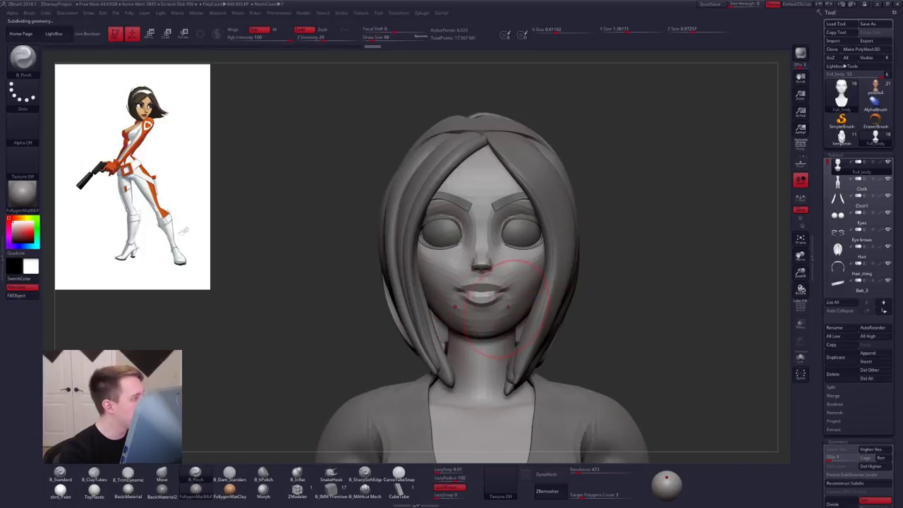
pyautogui.moveTo(508, 307); pyautogui.dragTo(552, 300, button='right')
pyautogui.hotkey('alt', 'shift', 's')
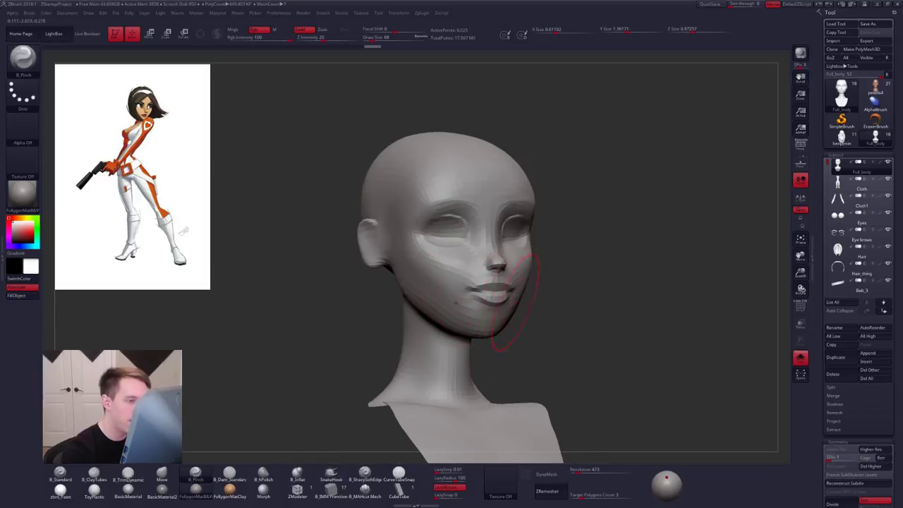
# Step: Raise the crown of the head with the Move brush at a draw size of 160
pyautogui.moveTo(536, 254)
pyautogui.mouseDown(button='right')
pyautogui.moveTo(494, 249)
pyautogui.moveTo(487, 283)
pyautogui.mouseUp(button='right')
pyautogui.press('space')
pyautogui.moveTo(520, 243); pyautogui.dragTo(531, 243)
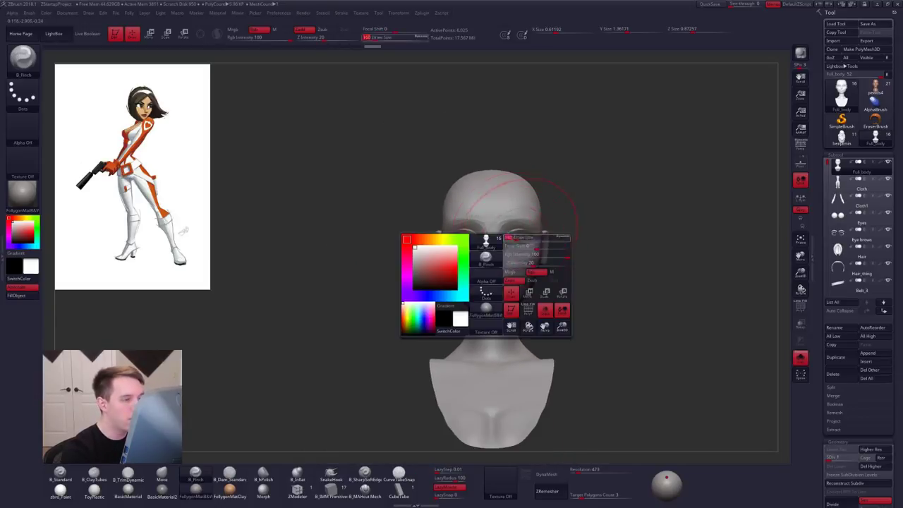
pyautogui.press('b')
pyautogui.press('m')
pyautogui.press('v')
pyautogui.moveTo(530, 243); pyautogui.dragTo(600, 239, button='right')
pyautogui.moveTo(485, 181); pyautogui.dragTo(494, 169)
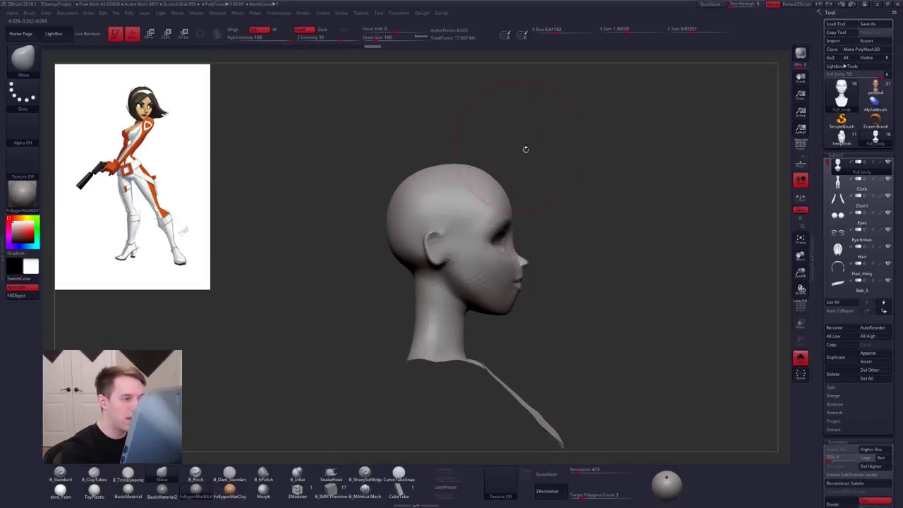
pyautogui.moveTo(444, 215); pyautogui.dragTo(446, 210)
# Step: Bring back the full character and examine its side profile
pyautogui.moveTo(446, 215); pyautogui.dragTo(369, 222, button='right')
pyautogui.moveTo(444, 244); pyautogui.dragTo(506, 278, button='right')
pyautogui.keyDown('ctrl'); pyautogui.moveTo(507, 279); pyautogui.dragTo(506, 309, button='right'); pyautogui.keyUp('ctrl')
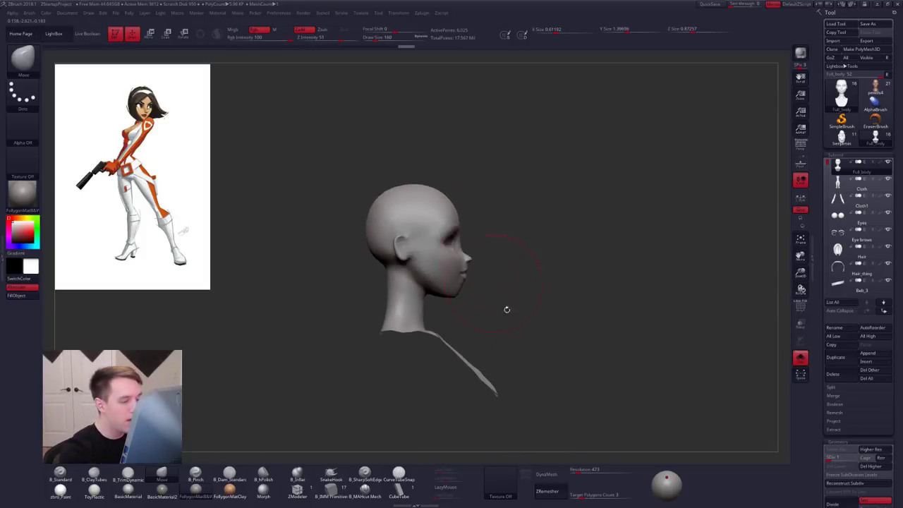
pyautogui.hotkey('alt', 's')
pyautogui.keyDown('ctrl'); pyautogui.moveTo(500, 263); pyautogui.dragTo(529, 222, button='right'); pyautogui.keyUp('ctrl')
pyautogui.keyDown('ctrl'); pyautogui.moveTo(507, 286); pyautogui.dragTo(526, 239, button='right'); pyautogui.keyUp('ctrl')
pyautogui.keyDown('ctrl'); pyautogui.moveTo(526, 239); pyautogui.dragTo(542, 264, button='right'); pyautogui.keyUp('ctrl')
pyautogui.moveTo(542, 265); pyautogui.dragTo(589, 286, button='right')
pyautogui.keyDown('shift'); pyautogui.moveTo(589, 287); pyautogui.dragTo(486, 292, button='right'); pyautogui.keyUp('shift')
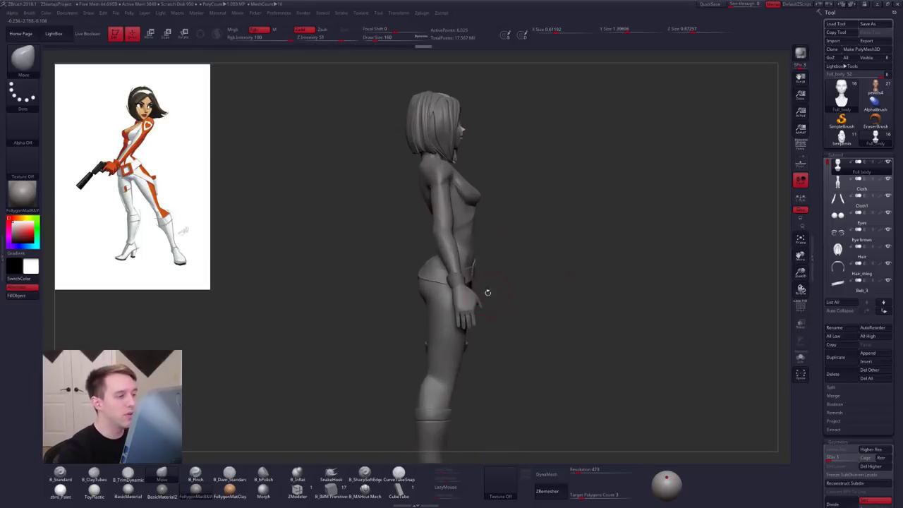
# Step: Select the suit's Cloth subtool and reshape the buttocks with the Move brush at a draw size of 252
pyautogui.moveTo(421, 268); pyautogui.dragTo(446, 262, button='right')
pyautogui.press('space')
pyautogui.moveTo(446, 261); pyautogui.dragTo(452, 259)
pyautogui.press('space')
pyautogui.keyDown('alt'); pyautogui.click(445, 253); pyautogui.keyUp('alt')
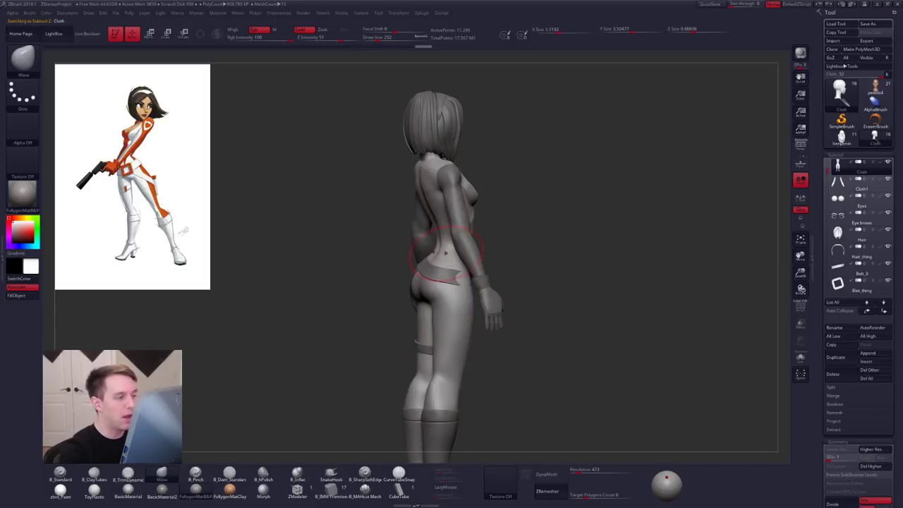
pyautogui.keyDown('shift'); pyautogui.moveTo(451, 270); pyautogui.dragTo(436, 272, button='right'); pyautogui.keyUp('shift')
pyautogui.moveTo(425, 285); pyautogui.dragTo(433, 292)
# Step: Isolate the suit and smooth the backs of the thighs and the waist
pyautogui.press('space')
pyautogui.hotkey('alt', 's')
pyautogui.moveTo(426, 338); pyautogui.dragTo(449, 324, button='right')
pyautogui.press('2')
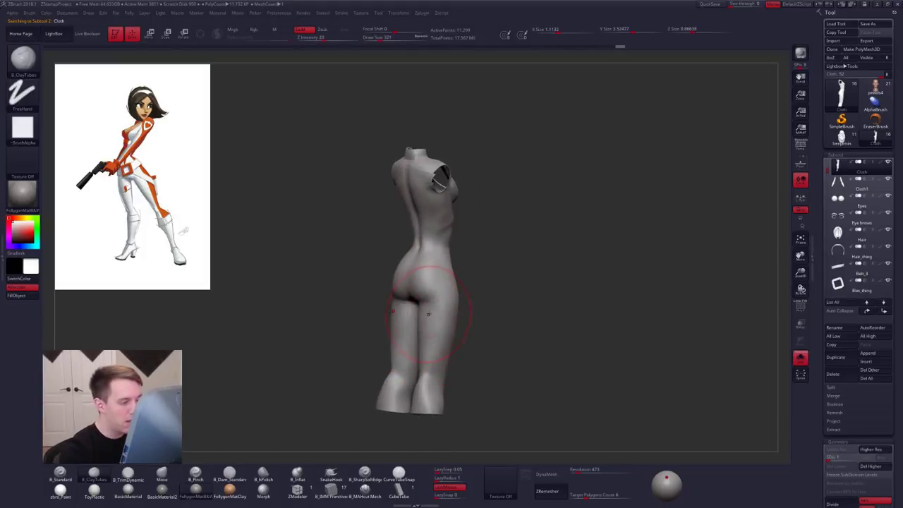
pyautogui.keyDown('shift'); pyautogui.moveTo(429, 315); pyautogui.dragTo(429, 346); pyautogui.keyUp('shift')
pyautogui.keyDown('shift'); pyautogui.moveTo(433, 350); pyautogui.dragTo(413, 359, button='right'); pyautogui.keyUp('shift')
pyautogui.keyDown('shift'); pyautogui.moveTo(448, 224); pyautogui.dragTo(448, 218); pyautogui.keyUp('shift')
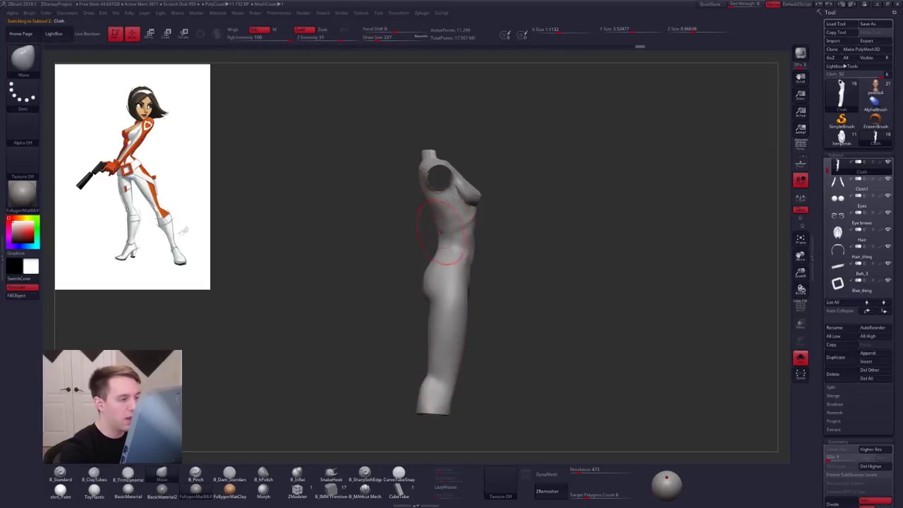
# Step: Adjust the curve of the suit's lower back with a resized Move brush
pyautogui.keyDown('shift'); pyautogui.moveTo(396, 282); pyautogui.dragTo(418, 275, button='right'); pyautogui.keyUp('shift')
pyautogui.press('space')
pyautogui.moveTo(416, 268); pyautogui.dragTo(414, 269)
pyautogui.moveTo(425, 194); pyautogui.dragTo(430, 239)
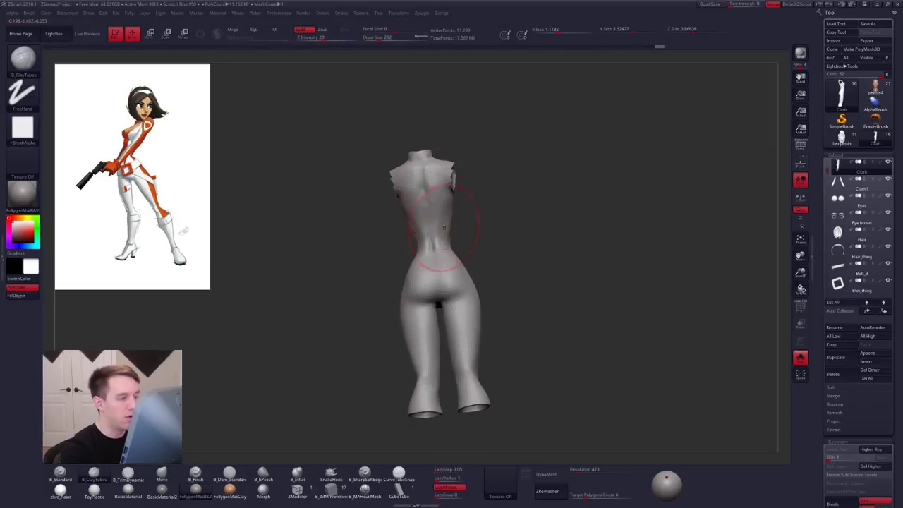
# Step: Refine and smooth the suit's waist and lower back at a draw size of 292
pyautogui.keyDown('shift'); pyautogui.moveTo(437, 228); pyautogui.dragTo(413, 234, button='right'); pyautogui.keyUp('shift')
pyautogui.press('4')
pyautogui.moveTo(432, 264); pyautogui.dragTo(438, 259)
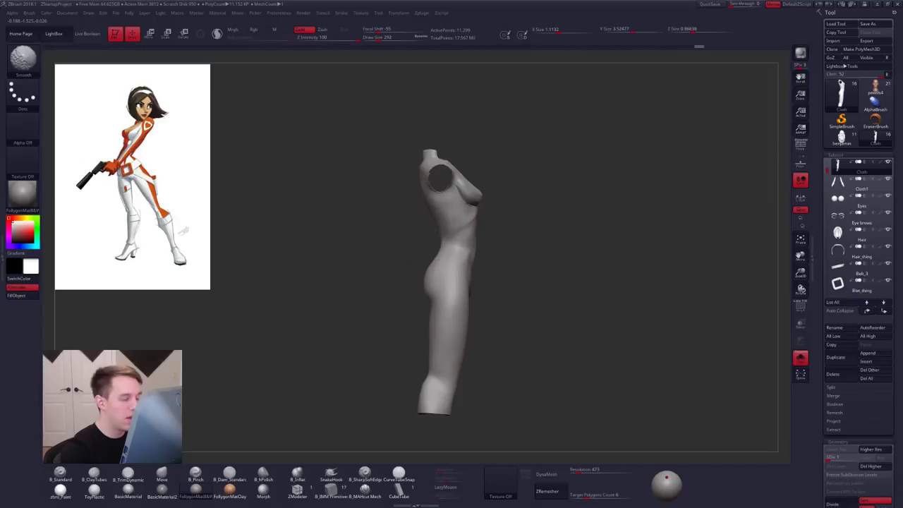
pyautogui.keyDown('shift'); pyautogui.moveTo(414, 244); pyautogui.dragTo(437, 239, button='right'); pyautogui.keyUp('shift')
pyautogui.moveTo(460, 241); pyautogui.dragTo(456, 238)
# Step: Bring back the full character and view the whole figure from the front
pyautogui.keyDown('shift'); pyautogui.moveTo(437, 231); pyautogui.dragTo(465, 235, button='right'); pyautogui.keyUp('shift')
pyautogui.hotkey('alt', 's')
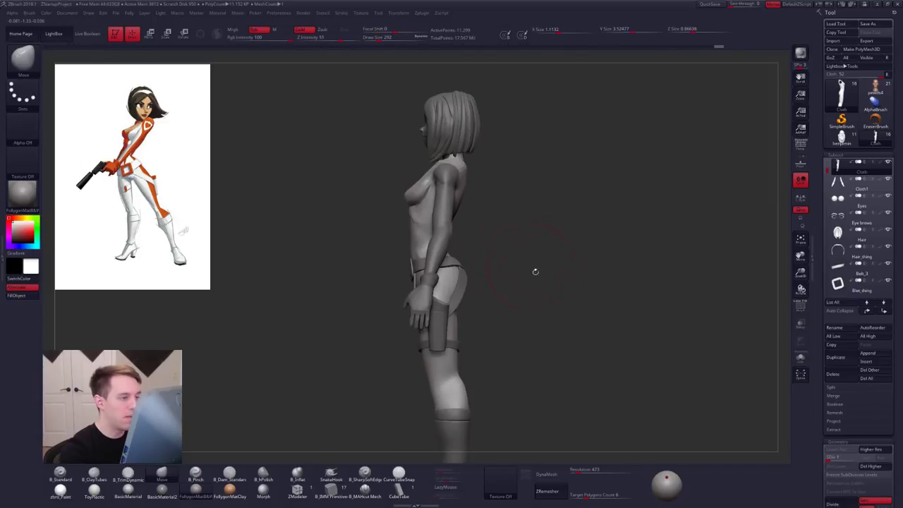
pyautogui.keyDown('ctrl'); pyautogui.moveTo(534, 270); pyautogui.dragTo(560, 314, button='right'); pyautogui.keyUp('ctrl')
pyautogui.moveTo(560, 314)
pyautogui.keyDown('alt'); pyautogui.mouseDown(button='right')
pyautogui.moveTo(572, 297)
pyautogui.moveTo(567, 339)
pyautogui.mouseUp(button='right'); pyautogui.keyUp('alt')
pyautogui.keyDown('alt'); pyautogui.moveTo(567, 338); pyautogui.dragTo(541, 341, button='right'); pyautogui.keyUp('alt')
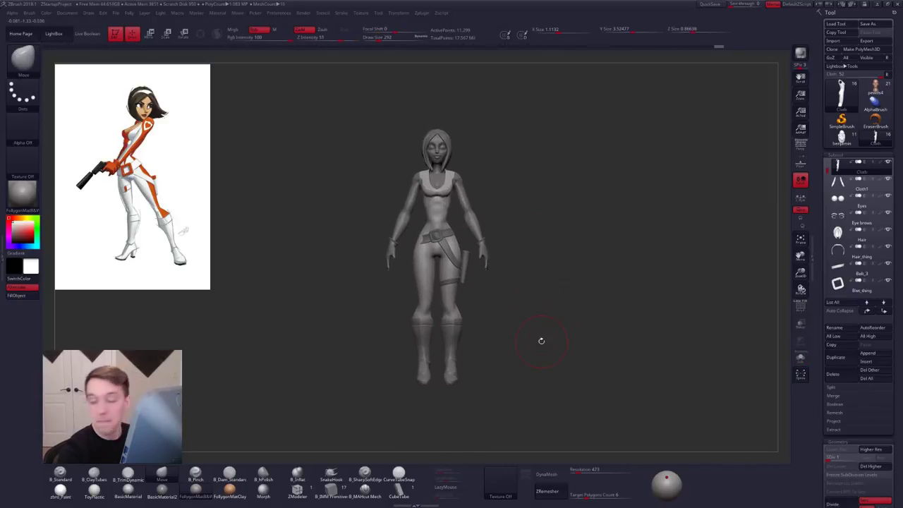
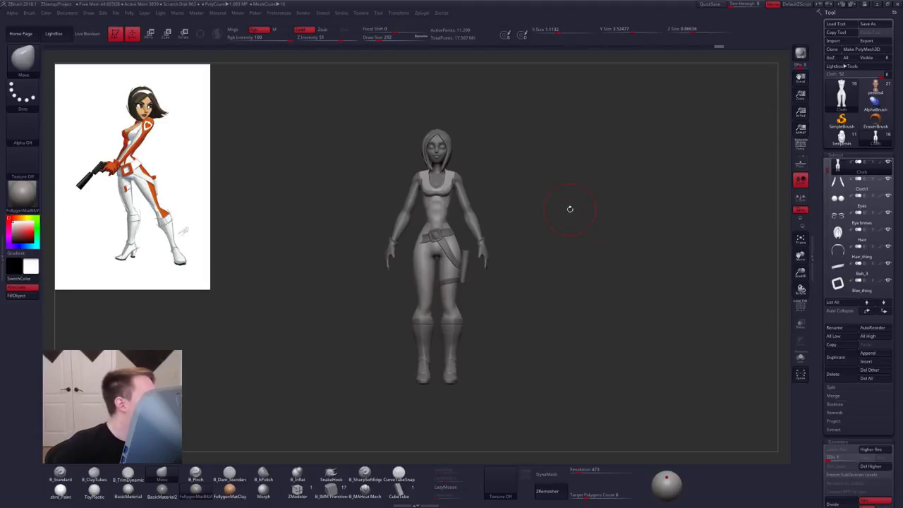
# Step: Isolate the suit's sleeves and inspect their ends and wireframe up close
pyautogui.moveTo(456, 205)
pyautogui.keyDown('ctrl'); pyautogui.mouseDown(button='right')
pyautogui.moveTo(518, 213)
pyautogui.moveTo(535, 231)
pyautogui.mouseUp(button='right'); pyautogui.keyUp('ctrl')
pyautogui.keyDown('alt'); pyautogui.click(519, 212); pyautogui.keyUp('alt')
pyautogui.press('space')
pyautogui.moveTo(539, 230); pyautogui.dragTo(531, 232)
pyautogui.hotkey('alt', 's')
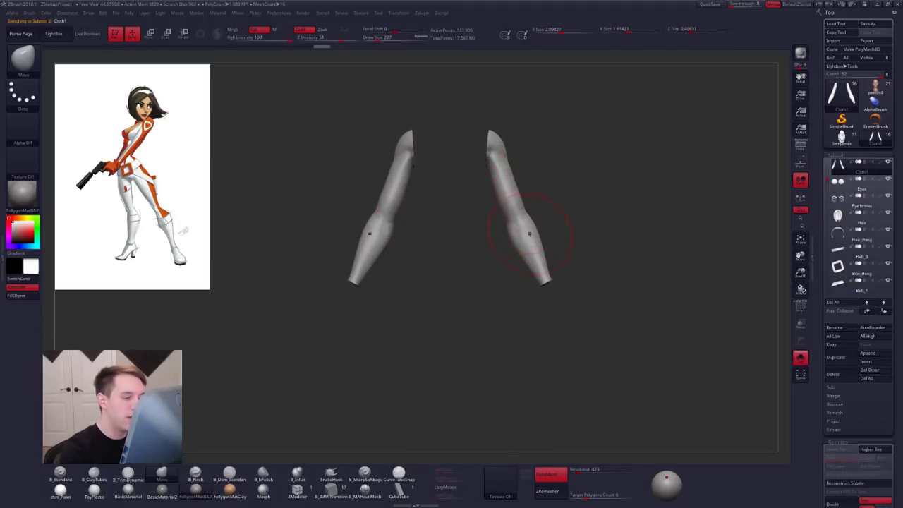
pyautogui.moveTo(530, 232); pyautogui.dragTo(524, 166, button='right')
pyautogui.hotkey('shift', 'f')
pyautogui.hotkey('shift', 'f')
pyautogui.keyDown('ctrl'); pyautogui.moveTo(528, 246); pyautogui.dragTo(559, 266, button='right'); pyautogui.keyUp('ctrl')
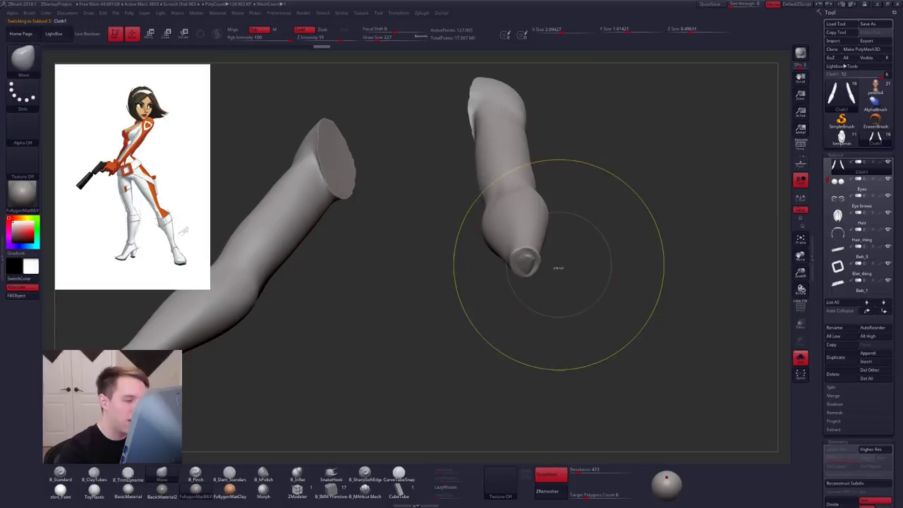
# Step: Clean up the sleeve ends with the TrimDynamic brush, reduced to a draw size of 74, and bring back the full character
pyautogui.press('space')
pyautogui.moveTo(556, 257); pyautogui.dragTo(552, 257)
pyautogui.press('3')
pyautogui.moveTo(517, 263); pyautogui.dragTo(538, 272, button='right')
pyautogui.press('space')
pyautogui.moveTo(538, 274); pyautogui.dragTo(522, 269)
pyautogui.press('space')
pyautogui.moveTo(534, 270)
pyautogui.mouseDown(button='right')
pyautogui.moveTo(526, 353)
pyautogui.moveTo(468, 171)
pyautogui.moveTo(524, 285)
pyautogui.moveTo(528, 179)
pyautogui.moveTo(504, 179)
pyautogui.mouseUp(button='right')
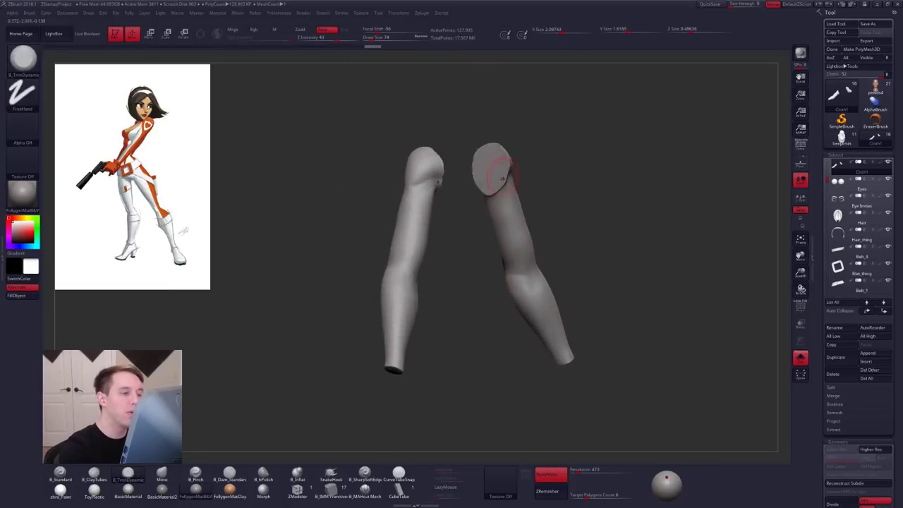
pyautogui.keyDown('shift'); pyautogui.moveTo(735, 385); pyautogui.dragTo(665, 360, button='right'); pyautogui.keyUp('shift')
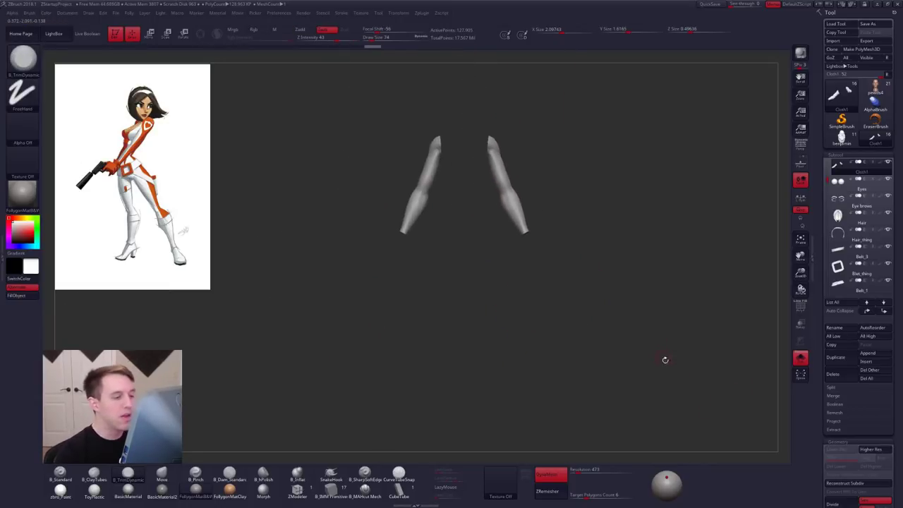
pyautogui.hotkey('alt', 'shift', 's')
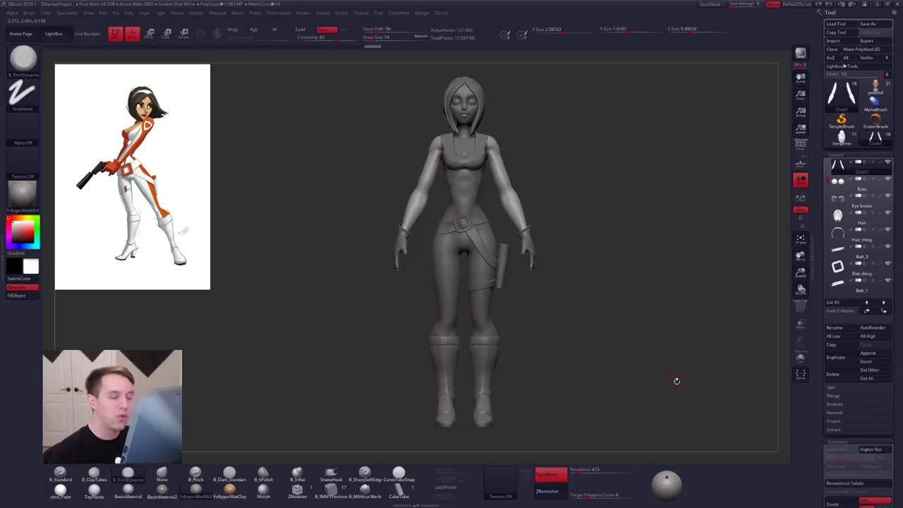
# Step: Select the gloves, switch to the Move brush and step the gloves down to a lower subdivision level
pyautogui.keyDown('ctrl'); pyautogui.moveTo(515, 244); pyautogui.dragTo(528, 247, button='right'); pyautogui.keyUp('ctrl')
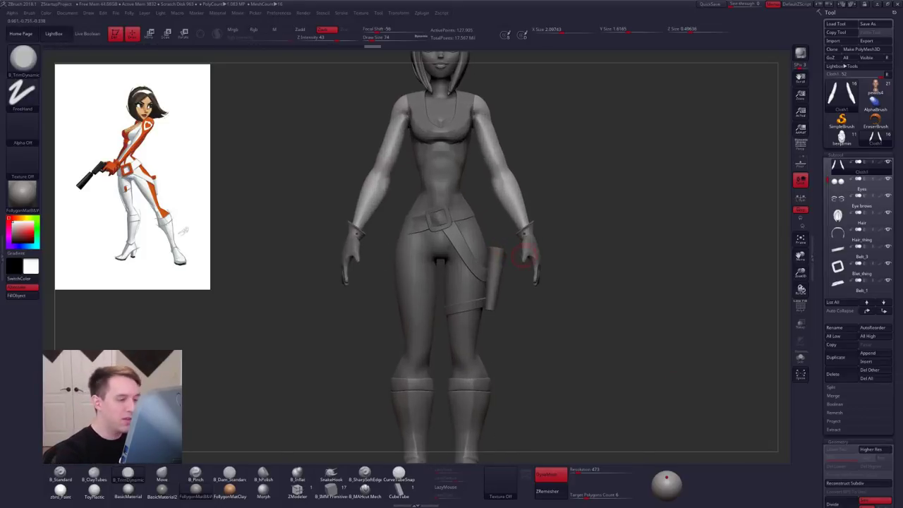
pyautogui.keyDown('alt'); pyautogui.click(530, 250); pyautogui.keyUp('alt')
pyautogui.moveTo(600, 257); pyautogui.dragTo(526, 267, button='right')
pyautogui.press('space')
pyautogui.moveTo(526, 268); pyautogui.dragTo(532, 269)
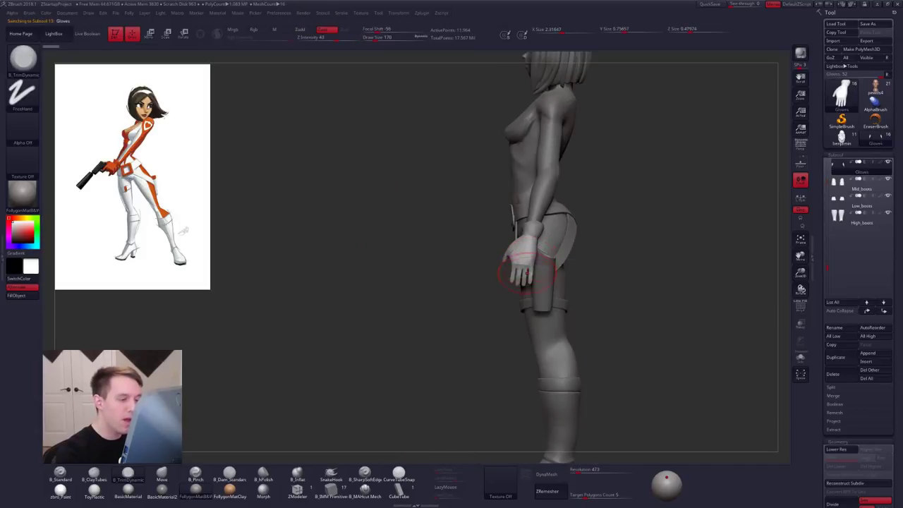
pyautogui.moveTo(522, 271)
pyautogui.mouseDown(button='right')
pyautogui.moveTo(544, 269)
pyautogui.moveTo(524, 280)
pyautogui.mouseUp(button='right')
pyautogui.press('b')
pyautogui.press('m')
pyautogui.press('v')
pyautogui.press('space')
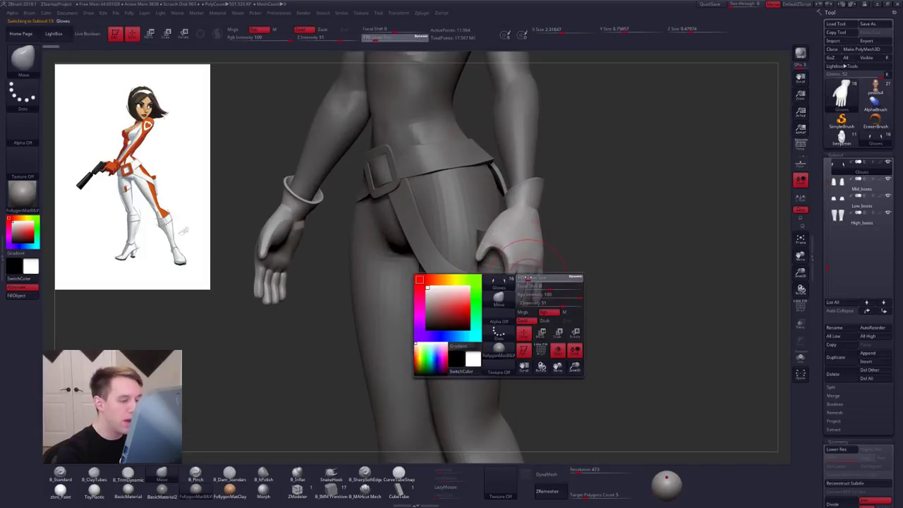
pyautogui.moveTo(529, 280); pyautogui.dragTo(521, 282)
pyautogui.hotkey('shift', 'd')
pyautogui.hotkey('shift', 'f')
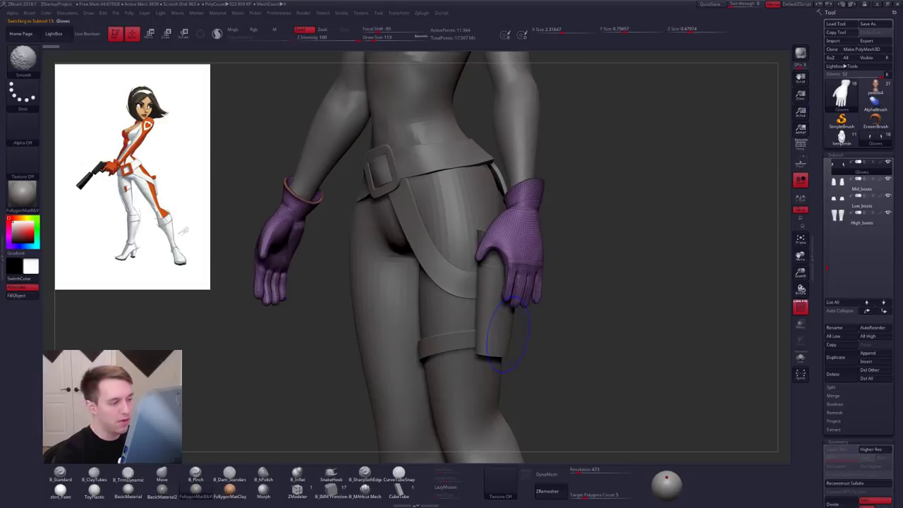
# Step: Lengthen and reposition the gloves' fingers with the Move brush at a draw size of 130, checking the side and front
pyautogui.press('space')
pyautogui.moveTo(507, 296); pyautogui.dragTo(518, 295)
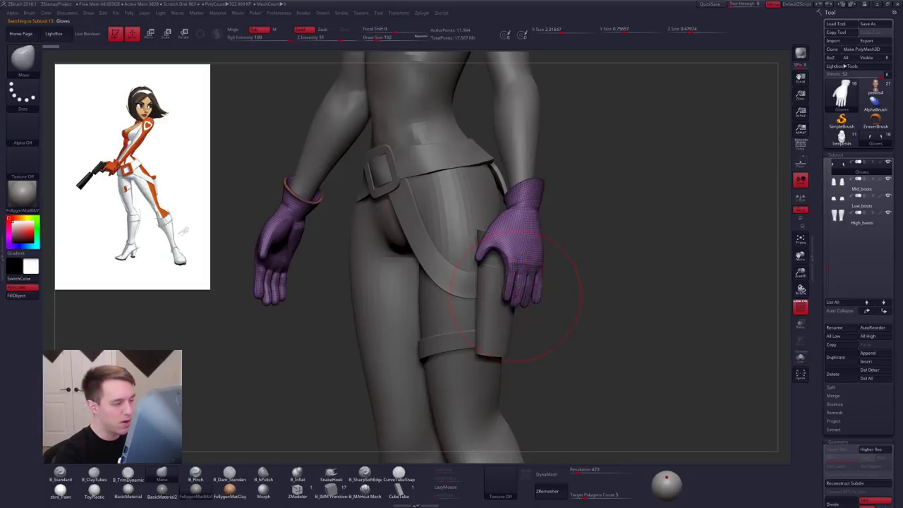
pyautogui.moveTo(511, 316); pyautogui.dragTo(503, 296, button='right')
pyautogui.hotkey('shift', 'f')
pyautogui.press('space')
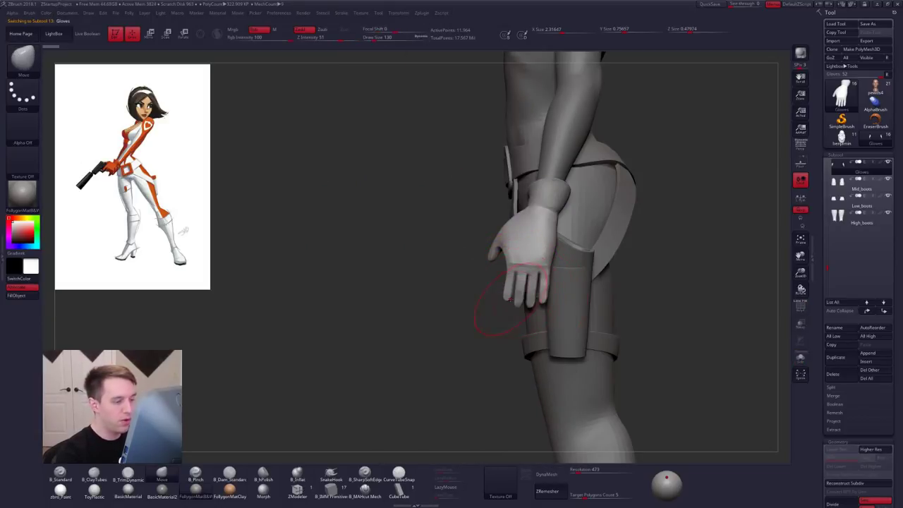
pyautogui.moveTo(541, 306); pyautogui.dragTo(542, 310)
pyautogui.moveTo(528, 304); pyautogui.dragTo(542, 313)
pyautogui.keyDown('shift'); pyautogui.moveTo(528, 307); pyautogui.dragTo(539, 305, button='right'); pyautogui.keyUp('shift')
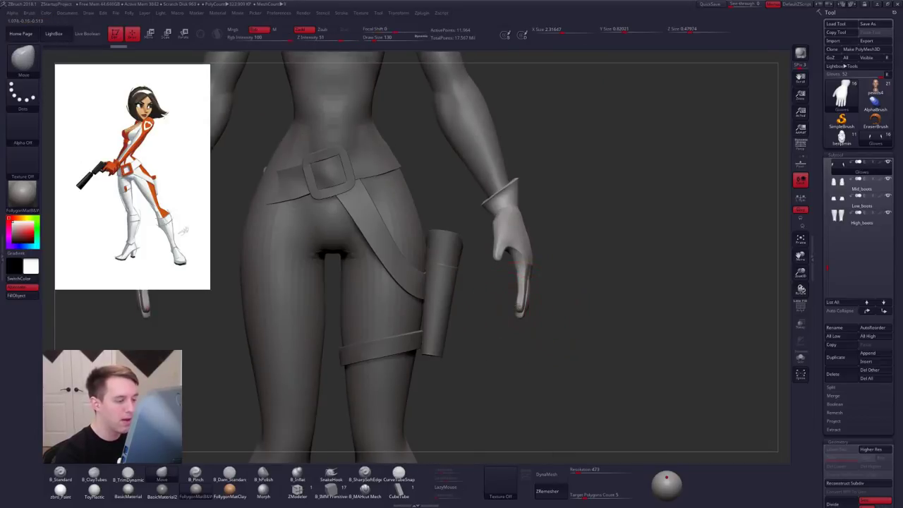
pyautogui.moveTo(522, 309); pyautogui.dragTo(536, 306, button='right')
pyautogui.press('space')
pyautogui.moveTo(536, 303); pyautogui.dragTo(529, 303)
pyautogui.moveTo(526, 305)
pyautogui.mouseDown(button='right')
pyautogui.moveTo(516, 304)
pyautogui.moveTo(602, 306)
pyautogui.moveTo(534, 273)
pyautogui.moveTo(579, 288)
pyautogui.moveTo(557, 300)
pyautogui.mouseUp(button='right')
# Step: Select the belt buckle and isolate it with its wireframe shown
pyautogui.keyDown('alt'); pyautogui.click(464, 272); pyautogui.keyUp('alt')
pyautogui.hotkey('alt', 's')
pyautogui.moveTo(468, 255)
pyautogui.keyDown('ctrl'); pyautogui.mouseDown(button='right')
pyautogui.moveTo(476, 276)
pyautogui.moveTo(538, 272)
pyautogui.moveTo(494, 255)
pyautogui.moveTo(490, 283)
pyautogui.mouseUp(button='right'); pyautogui.keyUp('ctrl')
pyautogui.hotkey('shift', 'f')
pyautogui.hotkey('alt', 's')
pyautogui.keyDown('alt'); pyautogui.click(471, 267); pyautogui.keyUp('alt')
pyautogui.hotkey('alt', 's')
# Step: Adjust the belt buckle's curvature from its edge with the Move brush at a draw size of 96
pyautogui.press('space')
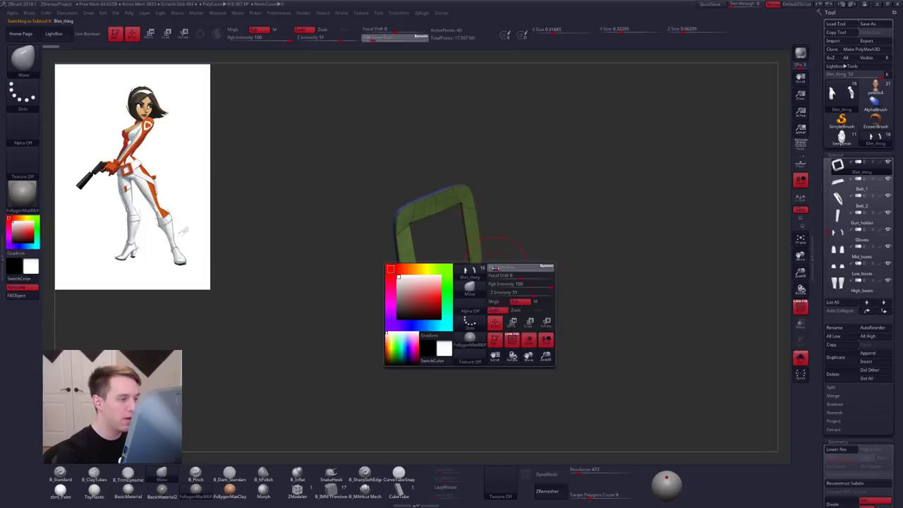
pyautogui.moveTo(508, 278); pyautogui.dragTo(497, 278)
pyautogui.moveTo(474, 280)
pyautogui.mouseDown(button='right')
pyautogui.moveTo(507, 277)
pyautogui.moveTo(467, 263)
pyautogui.mouseUp(button='right')
pyautogui.press('space')
pyautogui.moveTo(497, 259); pyautogui.dragTo(516, 259)
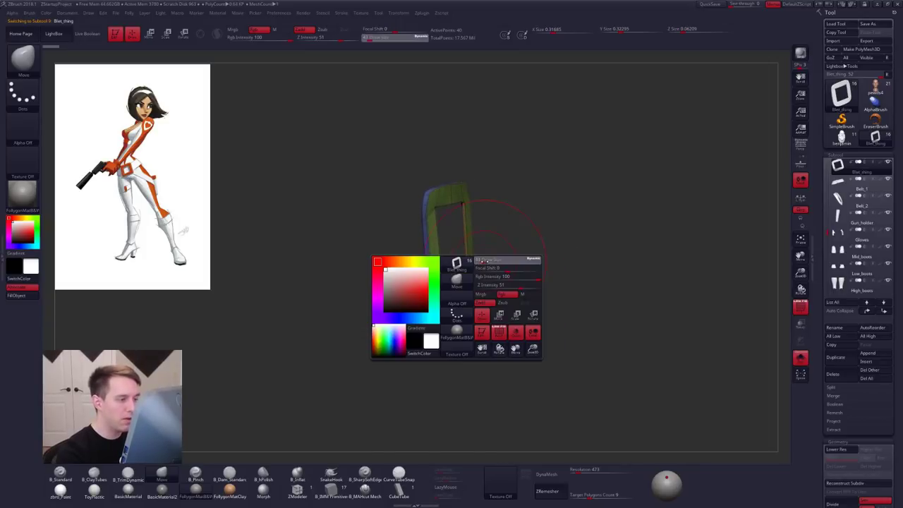
pyautogui.hotkey('ctrl', 'z')
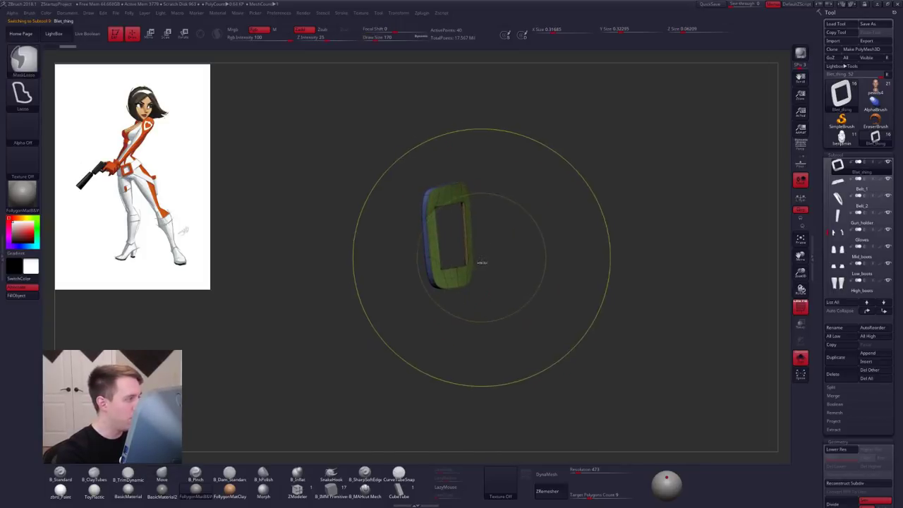
pyautogui.moveTo(482, 261); pyautogui.dragTo(443, 274, button='right')
pyautogui.press('space')
pyautogui.moveTo(470, 258); pyautogui.dragTo(459, 258)
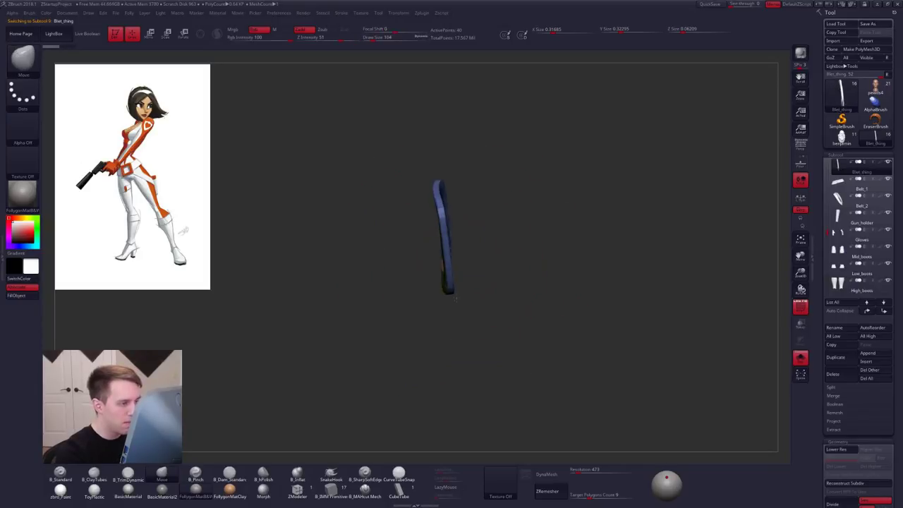
pyautogui.moveTo(462, 385); pyautogui.dragTo(468, 257, button='right')
pyautogui.hotkey('shift', 'f')
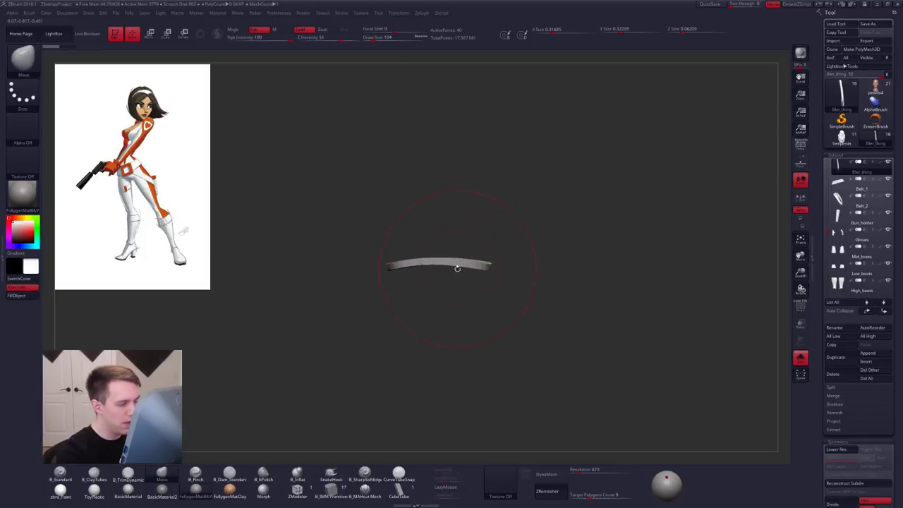
pyautogui.press('space')
pyautogui.moveTo(464, 271); pyautogui.dragTo(462, 269)
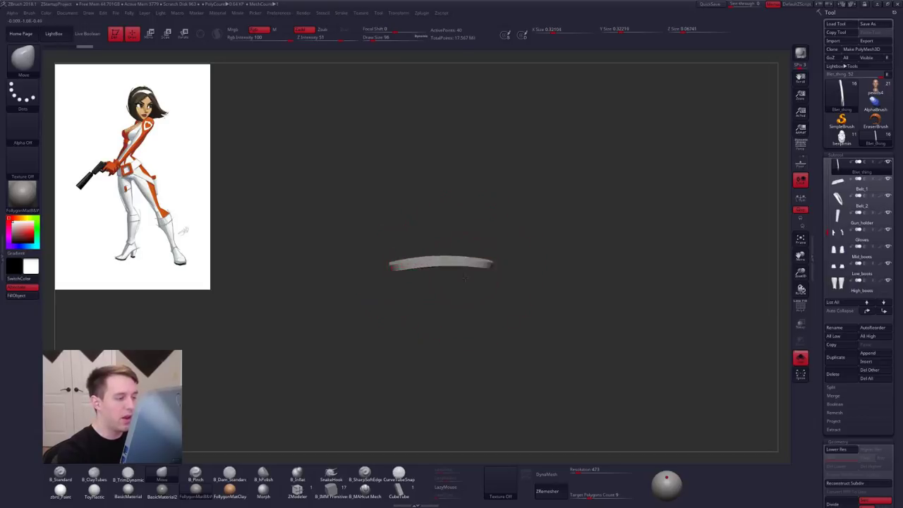
# Step: Bring back the full character and review the buckle against the body from the front
pyautogui.moveTo(465, 278); pyautogui.dragTo(475, 302, button='right')
pyautogui.hotkey('alt', 's')
pyautogui.keyDown('alt'); pyautogui.moveTo(397, 378); pyautogui.dragTo(395, 360, button='right'); pyautogui.keyUp('alt')
pyautogui.keyDown('ctrl'); pyautogui.moveTo(395, 360); pyautogui.dragTo(390, 279, button='right'); pyautogui.keyUp('ctrl')
pyautogui.keyDown('alt'); pyautogui.moveTo(390, 279); pyautogui.dragTo(405, 343, button='right'); pyautogui.keyUp('alt')
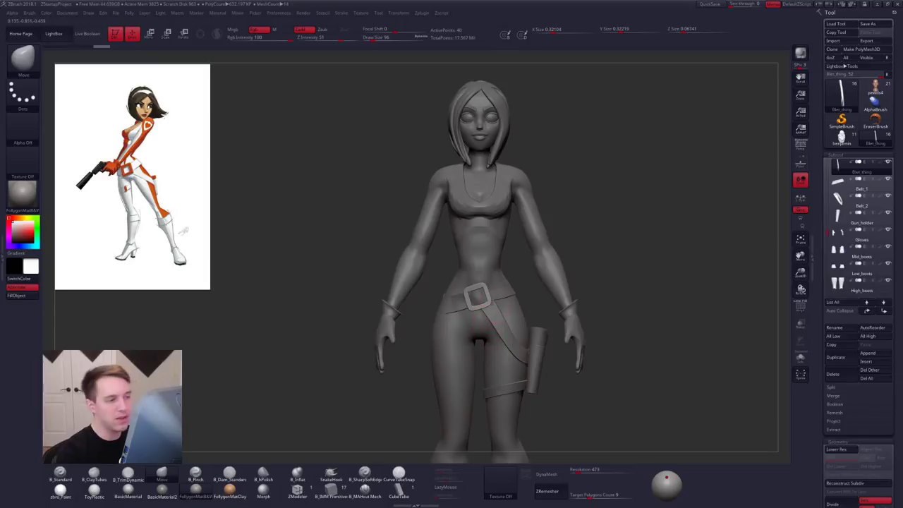
# Step: Try stretching one side of the isolated belt buckle outward with the Move brush and undo the change
pyautogui.keyDown('alt'); pyautogui.moveTo(495, 321); pyautogui.dragTo(515, 356, button='right'); pyautogui.keyUp('alt')
pyautogui.hotkey('alt', 's')
pyautogui.keyDown('alt'); pyautogui.moveTo(514, 356); pyautogui.dragTo(531, 341, button='right'); pyautogui.keyUp('alt')
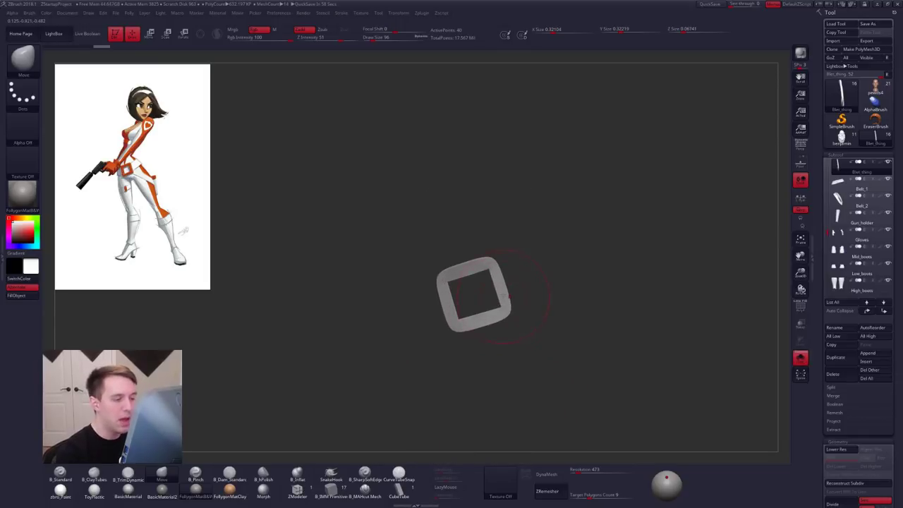
pyautogui.moveTo(508, 296); pyautogui.dragTo(541, 293)
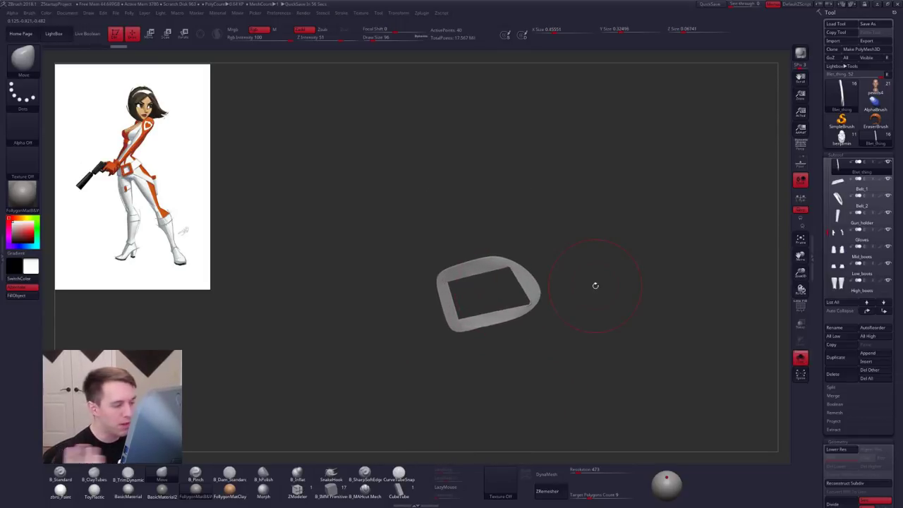
pyautogui.hotkey('ctrl', 'z')
pyautogui.keyDown('ctrl'); pyautogui.moveTo(641, 364); pyautogui.dragTo(577, 319, button='right'); pyautogui.keyUp('ctrl')
pyautogui.hotkey('alt', 's')
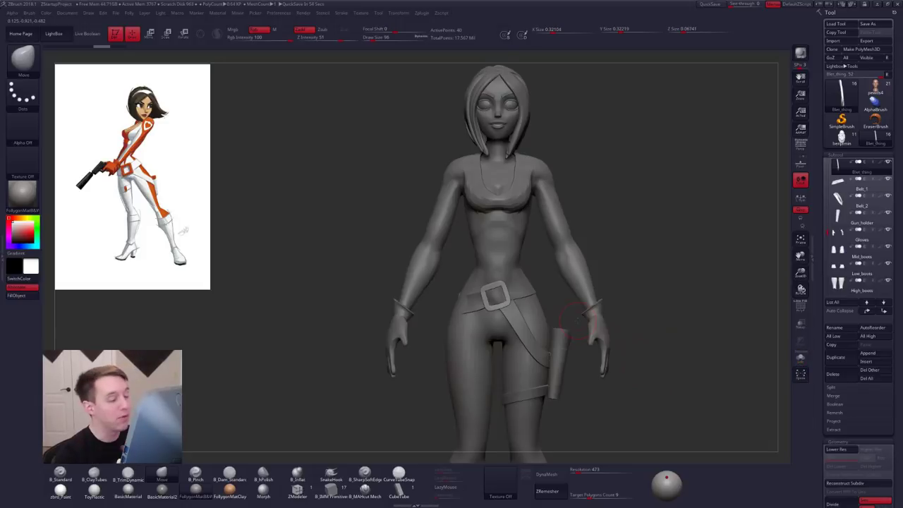
# Step: Select the hair, isolate it to check its strands and wireframe at a lower subdivision level, and bring back the character
pyautogui.keyDown('alt'); pyautogui.moveTo(503, 280); pyautogui.dragTo(555, 339, button='right'); pyautogui.keyUp('alt')
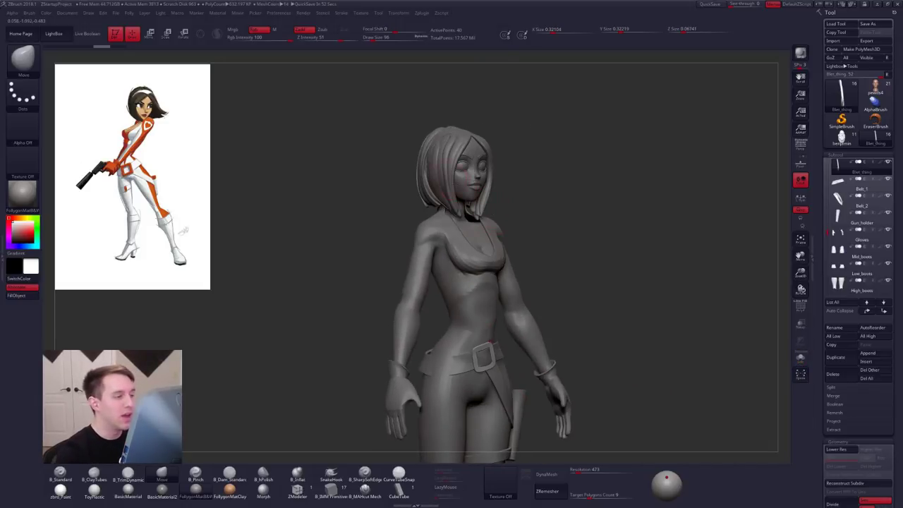
pyautogui.keyDown('alt'); pyautogui.click(449, 168); pyautogui.keyUp('alt')
pyautogui.keyDown('ctrl'); pyautogui.moveTo(449, 168); pyautogui.dragTo(464, 213, button='right'); pyautogui.keyUp('ctrl')
pyautogui.keyDown('alt'); pyautogui.moveTo(464, 213); pyautogui.dragTo(499, 266, button='right'); pyautogui.keyUp('alt')
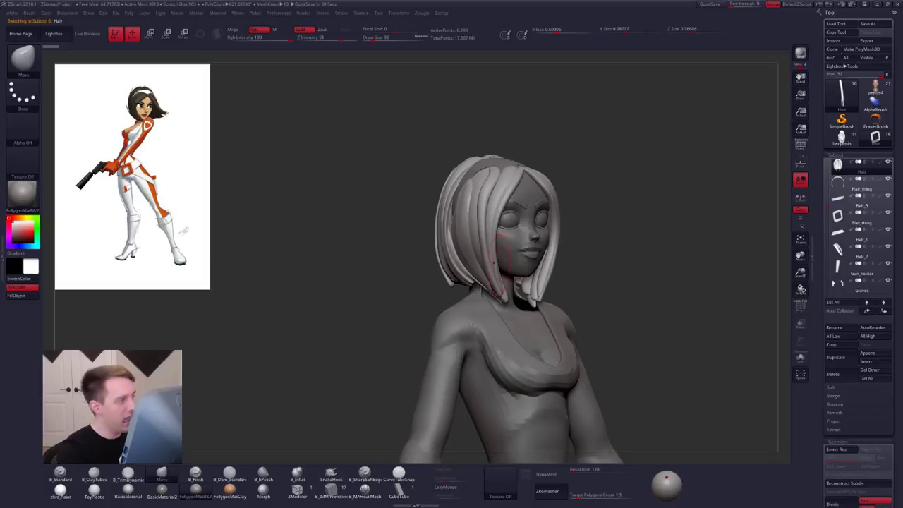
pyautogui.hotkey('alt', 's')
pyautogui.hotkey('shift', 'f')
pyautogui.hotkey('shift', 'd')
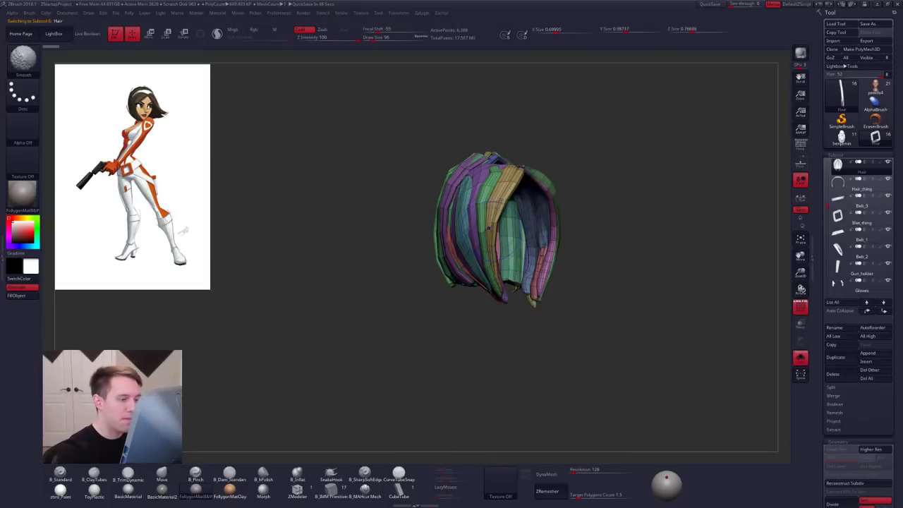
pyautogui.hotkey('shift', 'f')
pyautogui.press('d')
pyautogui.hotkey('alt', 's')
pyautogui.moveTo(488, 228); pyautogui.dragTo(529, 233, button='right')
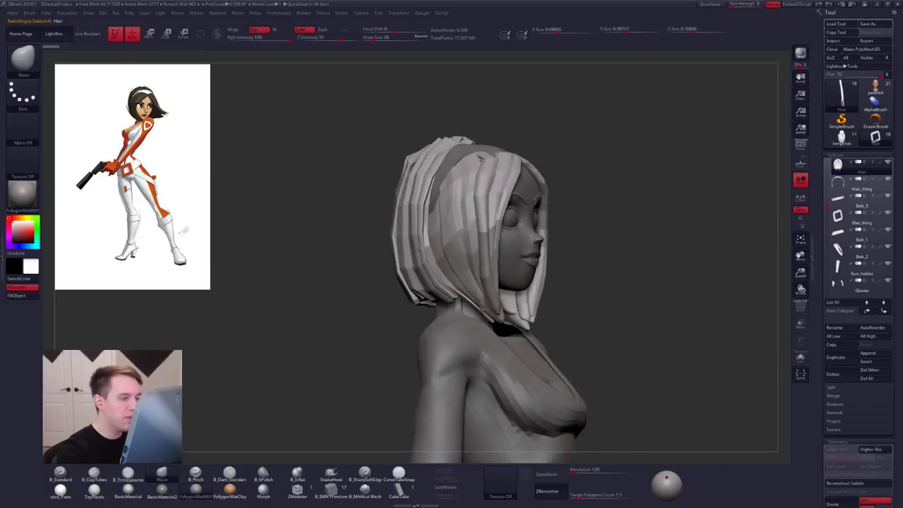
# Step: Raise the hair's subdivision level and examine its shape around the head from the side and front
pyautogui.moveTo(455, 240); pyautogui.dragTo(487, 244, button='right')
pyautogui.press('d')
pyautogui.click(497, 159)
pyautogui.moveTo(480, 205); pyautogui.dragTo(521, 212, button='right')
pyautogui.keyDown('alt'); pyautogui.moveTo(450, 220); pyautogui.dragTo(539, 233, button='right'); pyautogui.keyUp('alt')
pyautogui.moveTo(477, 239); pyautogui.dragTo(546, 264, button='right')
pyautogui.moveTo(491, 259); pyautogui.dragTo(538, 269, button='right')
pyautogui.press('space')
pyautogui.moveTo(520, 278); pyautogui.dragTo(524, 279)
pyautogui.moveTo(514, 281)
pyautogui.keyDown('alt'); pyautogui.mouseDown(button='right')
pyautogui.moveTo(525, 308)
pyautogui.moveTo(571, 341)
pyautogui.moveTo(553, 315)
pyautogui.mouseUp(button='right'); pyautogui.keyUp('alt')
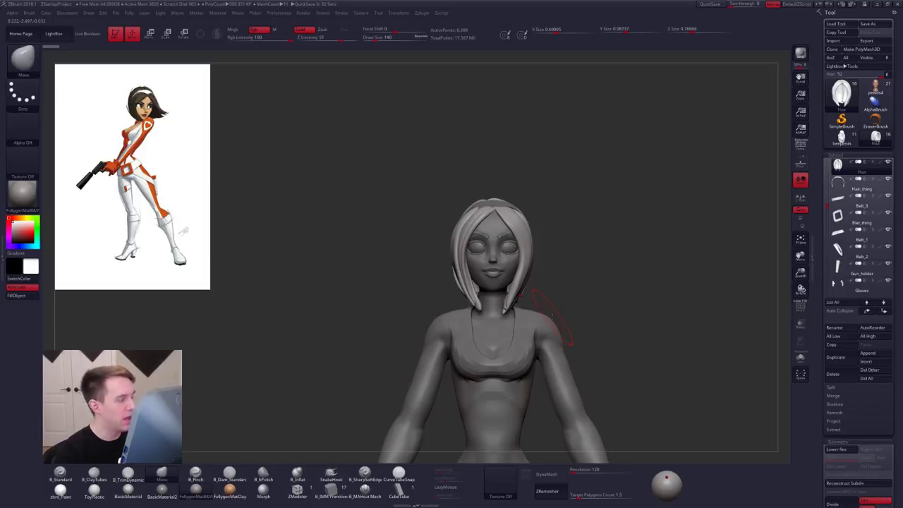
# Step: Subdivide the hair and convert it to a DynaMesh at resolution 128 without freezing its subdivision levels
pyautogui.hotkey('ctrl', 'd')
pyautogui.hotkey('ctrl', 'd')
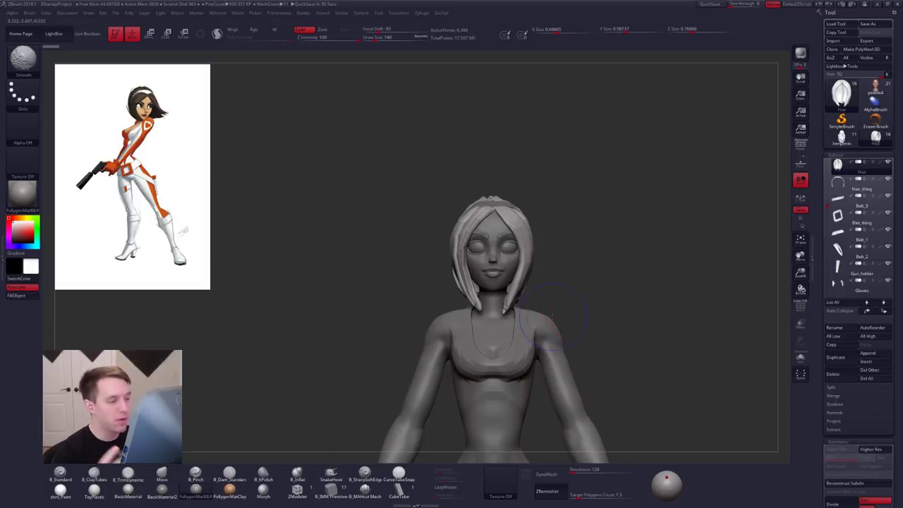
pyautogui.click(554, 473)
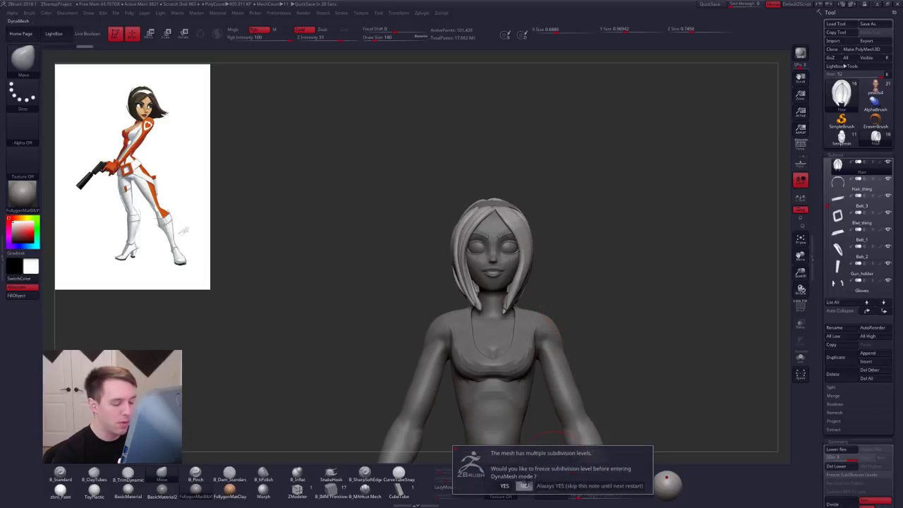
pyautogui.click(523, 486)
# Step: Isolate the hair and smooth out the ridges and gaps on its inner surface
pyautogui.hotkey('alt', 's')
pyautogui.moveTo(525, 302)
pyautogui.keyDown('ctrl'); pyautogui.mouseDown(button='right')
pyautogui.moveTo(521, 281)
pyautogui.moveTo(516, 325)
pyautogui.mouseUp(button='right'); pyautogui.keyUp('ctrl')
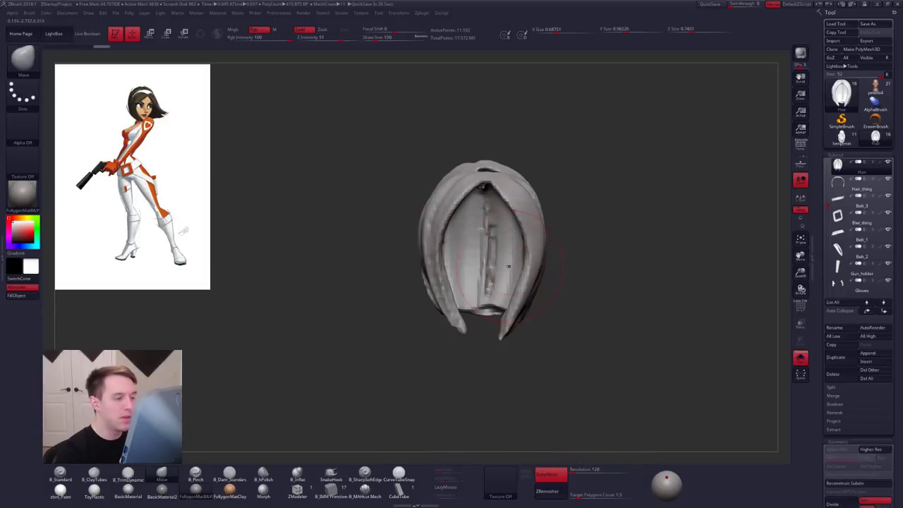
pyautogui.keyDown('shift'); pyautogui.moveTo(490, 225); pyautogui.dragTo(492, 288); pyautogui.keyUp('shift')
pyautogui.moveTo(487, 286)
pyautogui.mouseDown(button='right')
pyautogui.moveTo(514, 290)
pyautogui.moveTo(494, 237)
pyautogui.moveTo(500, 304)
pyautogui.mouseUp(button='right')
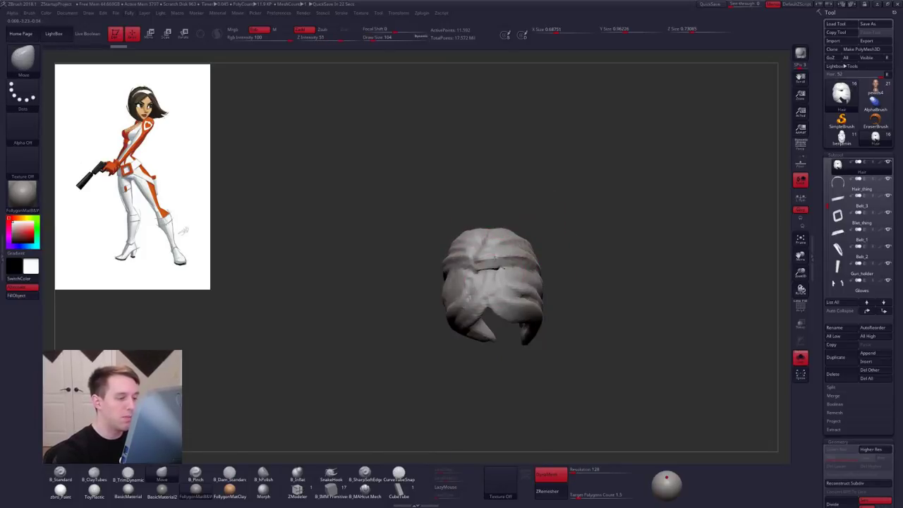
pyautogui.moveTo(494, 268); pyautogui.dragTo(504, 253, button='right')
pyautogui.hotkey('ctrl', 'f')
pyautogui.click(502, 264)
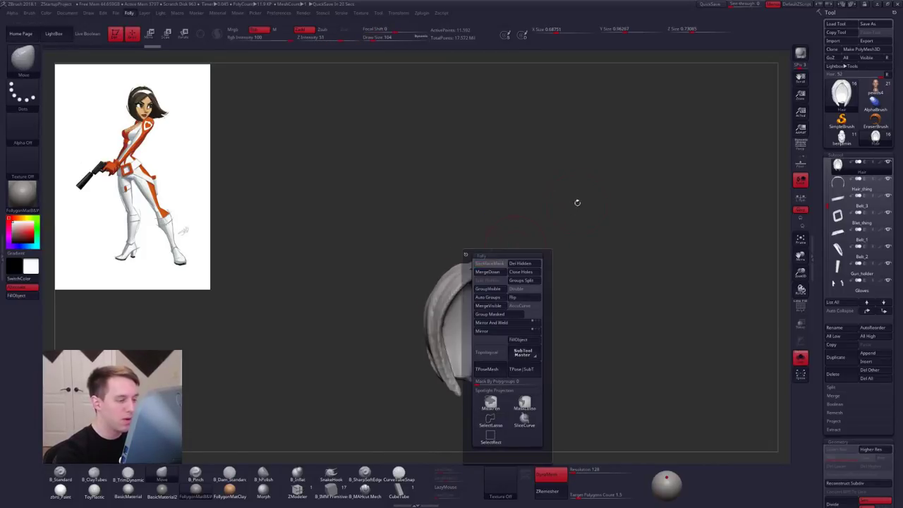
pyautogui.keyDown('ctrl'); pyautogui.moveTo(497, 284); pyautogui.dragTo(495, 232, button='right'); pyautogui.keyUp('ctrl')
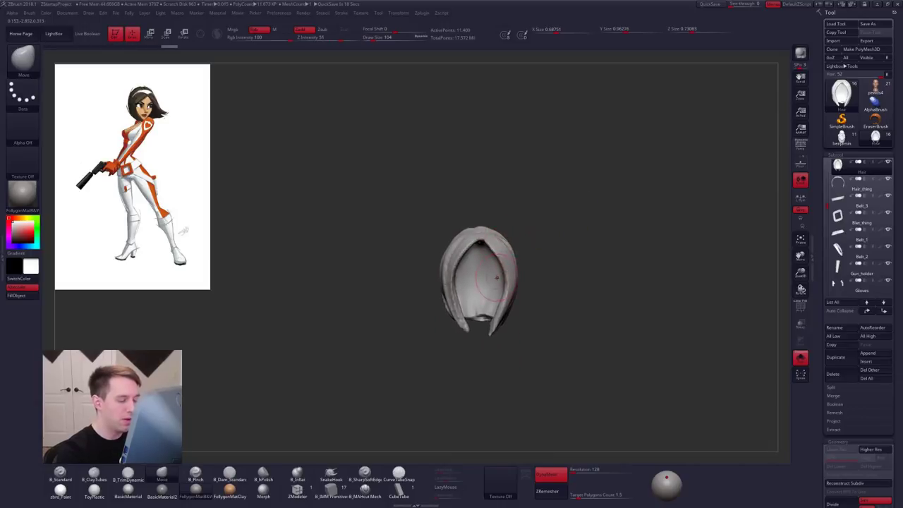
# Step: Bring back the full character, resize the brush to 215 and mask all the hair except one front strand's lower part
pyautogui.press('space')
pyautogui.moveTo(494, 284); pyautogui.dragTo(499, 285)
pyautogui.hotkey('alt', 's')
pyautogui.moveTo(494, 285); pyautogui.dragTo(484, 297, button='right')
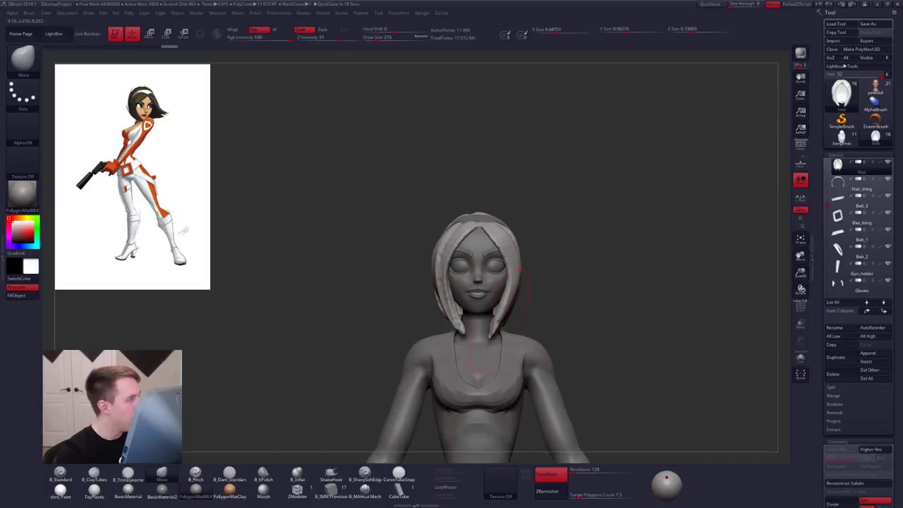
pyautogui.moveTo(456, 322)
pyautogui.mouseDown()
pyautogui.moveTo(553, 357)
pyautogui.moveTo(575, 234)
pyautogui.mouseUp()
pyautogui.keyDown('ctrl'); pyautogui.click(523, 290); pyautogui.keyUp('ctrl')
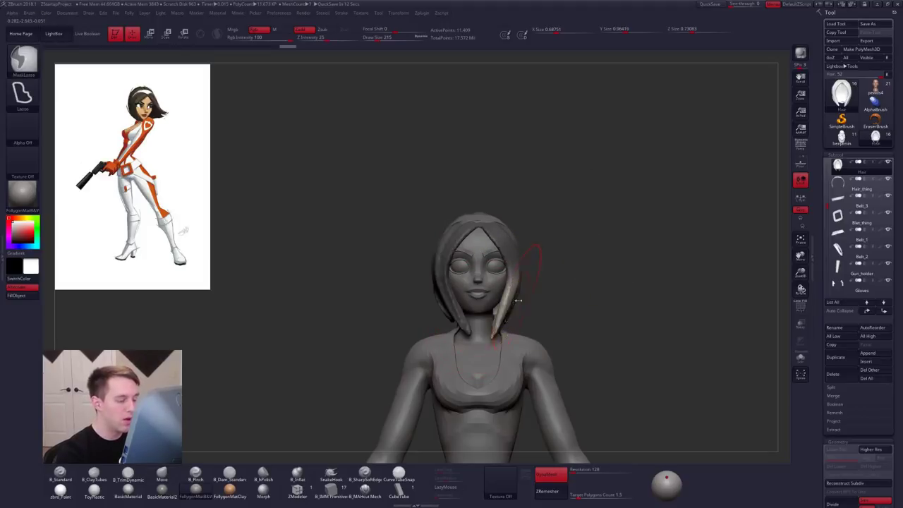
# Step: Swing the unmasked front hair strand outward from the face and flare the adjoining hair with the Move brush at size 279
pyautogui.keyDown('ctrl'); pyautogui.click(518, 301); pyautogui.keyUp('ctrl')
pyautogui.moveTo(495, 329); pyautogui.dragTo(540, 333)
pyautogui.press('s')
pyautogui.moveTo(607, 339)
pyautogui.mouseDown()
pyautogui.moveTo(506, 328)
pyautogui.moveTo(639, 325)
pyautogui.mouseUp()
pyautogui.moveTo(635, 321); pyautogui.dragTo(611, 356)
pyautogui.moveTo(565, 317); pyautogui.dragTo(573, 332)
pyautogui.moveTo(621, 346); pyautogui.dragTo(691, 314)
pyautogui.press('s')
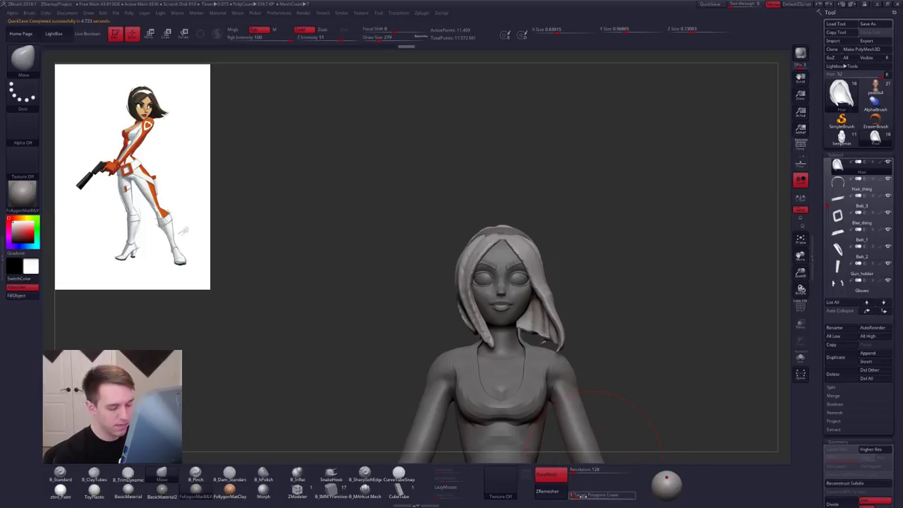
# Step: Set the target polygon count to 1 and ZRemesh the hair
pyautogui.press('Return')
pyautogui.click(553, 490)
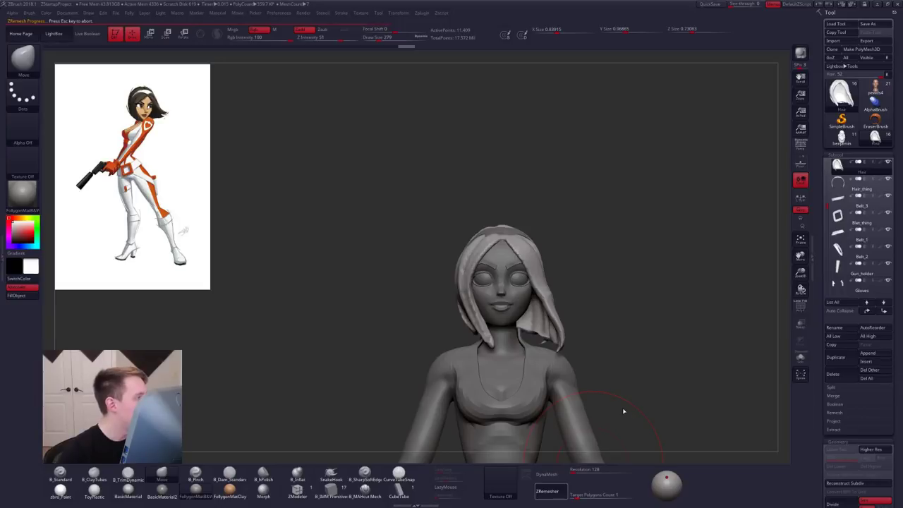
pyautogui.keyDown('alt'); pyautogui.moveTo(541, 324); pyautogui.dragTo(511, 302, button='right'); pyautogui.keyUp('alt')
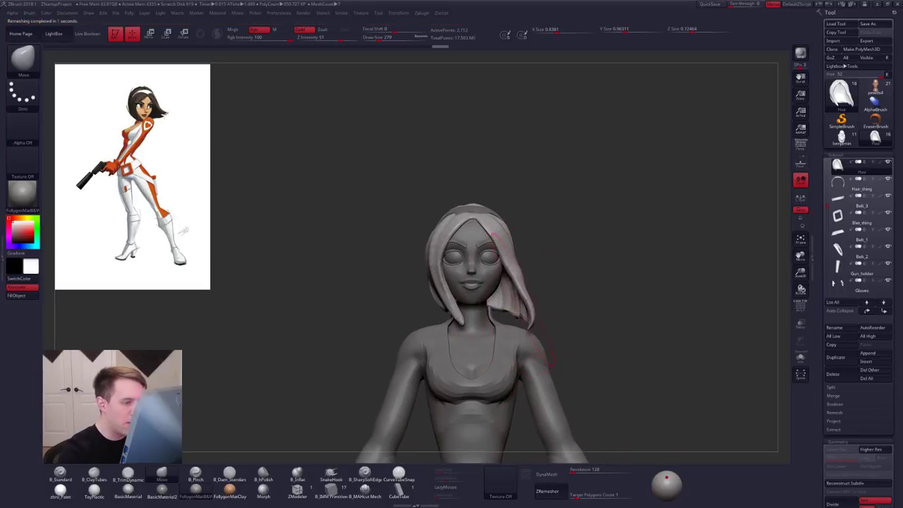
# Step: Isolate the hair and pull the swept front strand's tip farther outward with the Move brush at size 215
pyautogui.press('s')
pyautogui.moveTo(512, 302); pyautogui.dragTo(501, 302)
pyautogui.hotkey('alt', 's')
pyautogui.keyDown('ctrl'); pyautogui.moveTo(532, 270); pyautogui.dragTo(597, 347); pyautogui.keyUp('ctrl')
pyautogui.keyDown('ctrl'); pyautogui.click(547, 323); pyautogui.keyUp('ctrl')
pyautogui.keyDown('ctrl'); pyautogui.click(532, 320); pyautogui.keyUp('ctrl')
pyautogui.keyDown('ctrl'); pyautogui.click(530, 319); pyautogui.keyUp('ctrl')
pyautogui.keyDown('ctrl'); pyautogui.click(544, 316); pyautogui.keyUp('ctrl')
pyautogui.keyDown('ctrl'); pyautogui.click(548, 320); pyautogui.keyUp('ctrl')
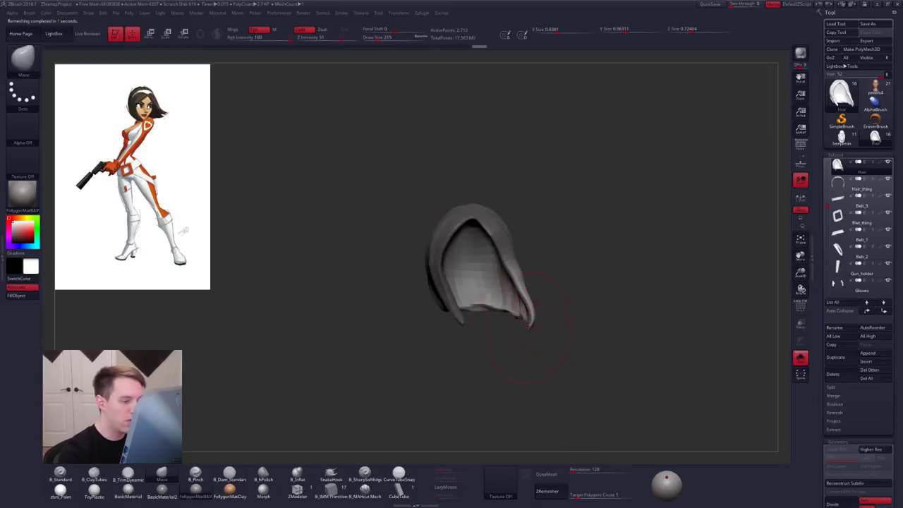
pyautogui.moveTo(534, 319); pyautogui.dragTo(544, 316)
pyautogui.moveTo(546, 318); pyautogui.dragTo(542, 325, button='right')
pyautogui.moveTo(541, 324); pyautogui.dragTo(549, 320)
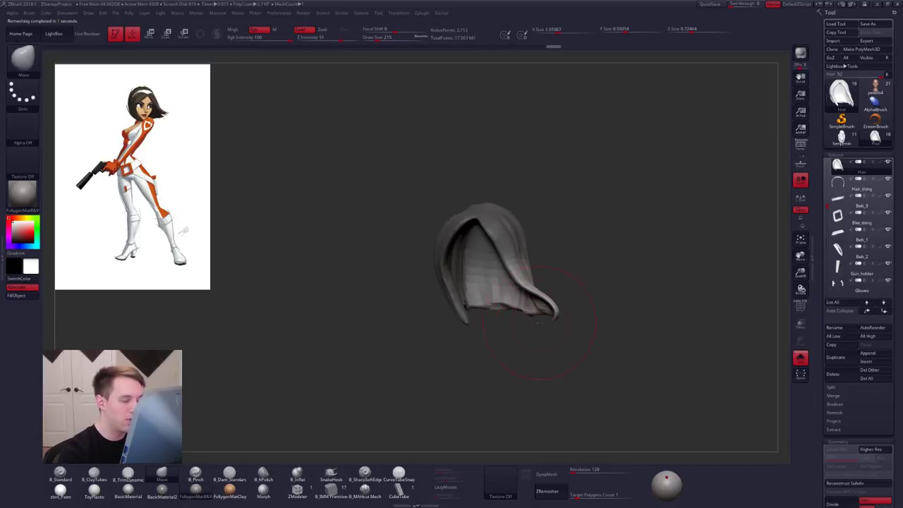
# Step: Show the full character and refine the swept strand's silhouette with the Move brush at size 265
pyautogui.hotkey('shift', 'alt', 's')
pyautogui.press('space')
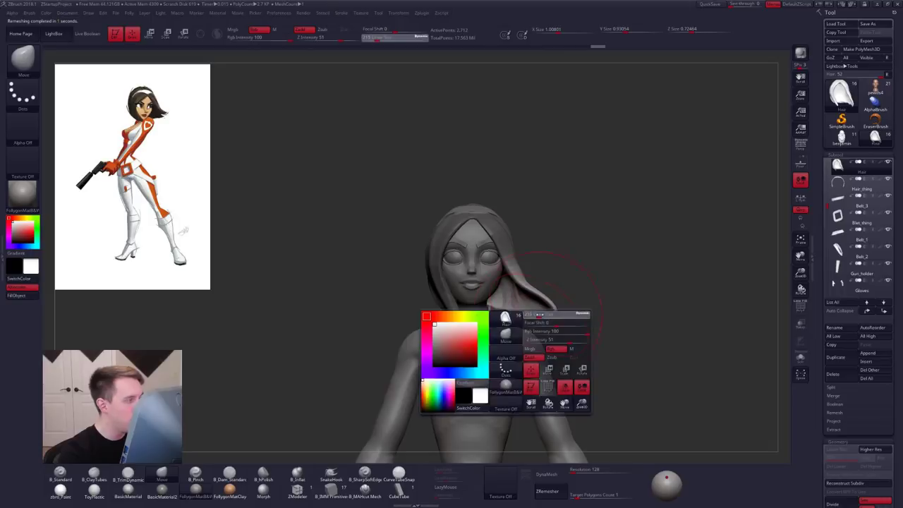
pyautogui.moveTo(540, 315); pyautogui.dragTo(541, 311)
pyautogui.moveTo(541, 311); pyautogui.dragTo(551, 307, button='right')
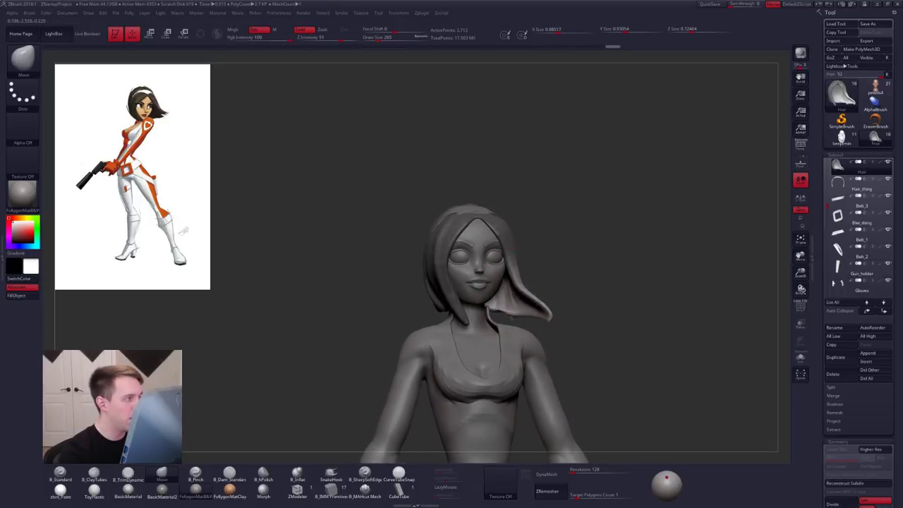
pyautogui.moveTo(538, 304); pyautogui.dragTo(533, 305)
pyautogui.moveTo(534, 305); pyautogui.dragTo(434, 306, button='right')
# Step: Isolate the hair and reshape the swept strand's surface and lower edge from above and behind
pyautogui.hotkey('shift', 'alt', 's')
pyautogui.moveTo(565, 331)
pyautogui.mouseDown(button='right')
pyautogui.moveTo(557, 300)
pyautogui.moveTo(600, 293)
pyautogui.mouseUp(button='right')
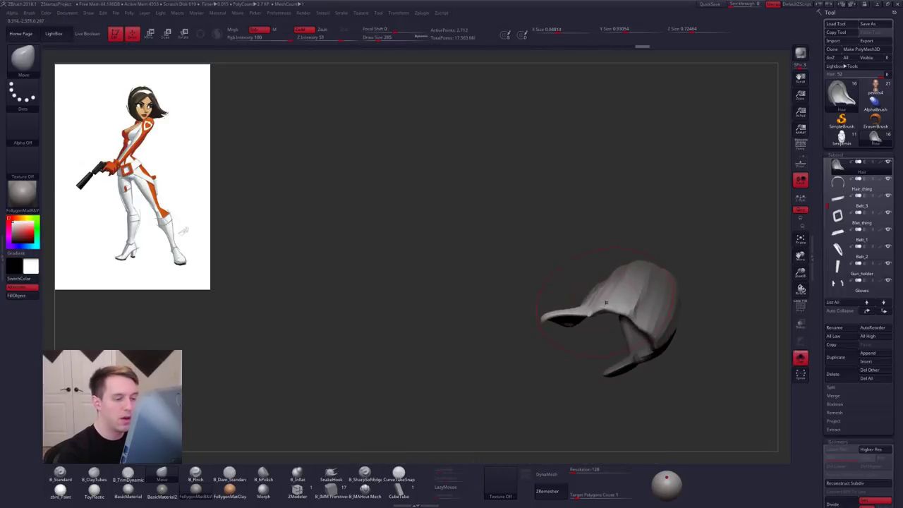
pyautogui.moveTo(606, 302); pyautogui.dragTo(608, 295)
pyautogui.moveTo(628, 303); pyautogui.dragTo(600, 302, button='right')
pyautogui.moveTo(595, 302); pyautogui.dragTo(590, 297)
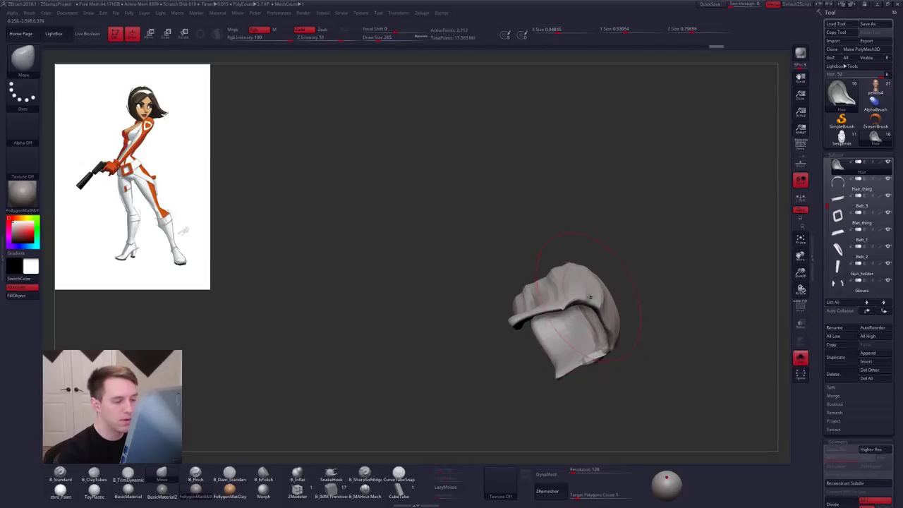
pyautogui.moveTo(590, 298)
pyautogui.mouseDown(button='right')
pyautogui.moveTo(621, 322)
pyautogui.moveTo(600, 314)
pyautogui.mouseUp(button='right')
pyautogui.press('space')
pyautogui.moveTo(600, 314); pyautogui.dragTo(595, 314)
# Step: Build up the grooves on the hair's swept side with the ClayTubes brush at size 203 and adjust its lower edge
pyautogui.moveTo(594, 314); pyautogui.dragTo(536, 333, button='right')
pyautogui.press('2')
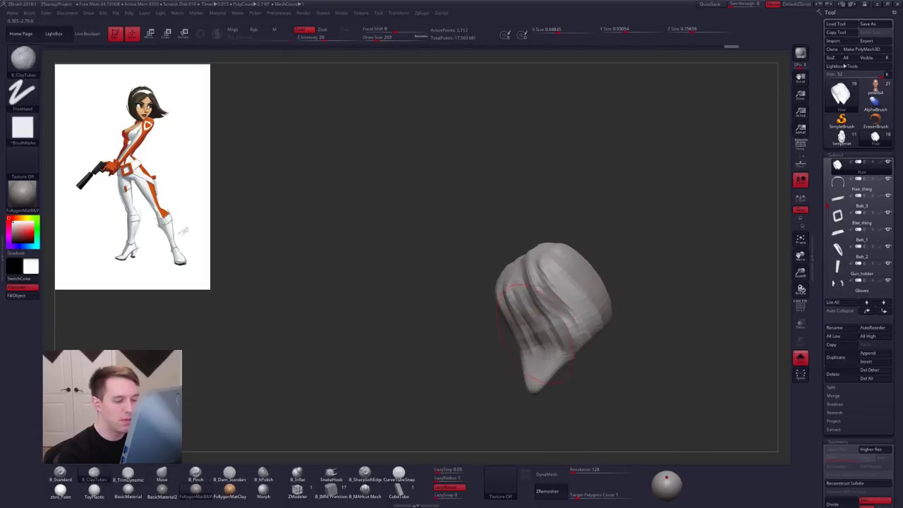
pyautogui.moveTo(573, 335); pyautogui.dragTo(564, 322)
pyautogui.moveTo(595, 324); pyautogui.dragTo(585, 326, button='right')
pyautogui.press('1')
pyautogui.moveTo(573, 340); pyautogui.dragTo(589, 351)
# Step: Show the full character and adjust the back of the hair above the neck with the Move brush at size 215
pyautogui.moveTo(582, 325)
pyautogui.mouseDown(button='right')
pyautogui.moveTo(603, 335)
pyautogui.moveTo(523, 355)
pyautogui.mouseUp(button='right')
pyautogui.press('s')
pyautogui.press('space')
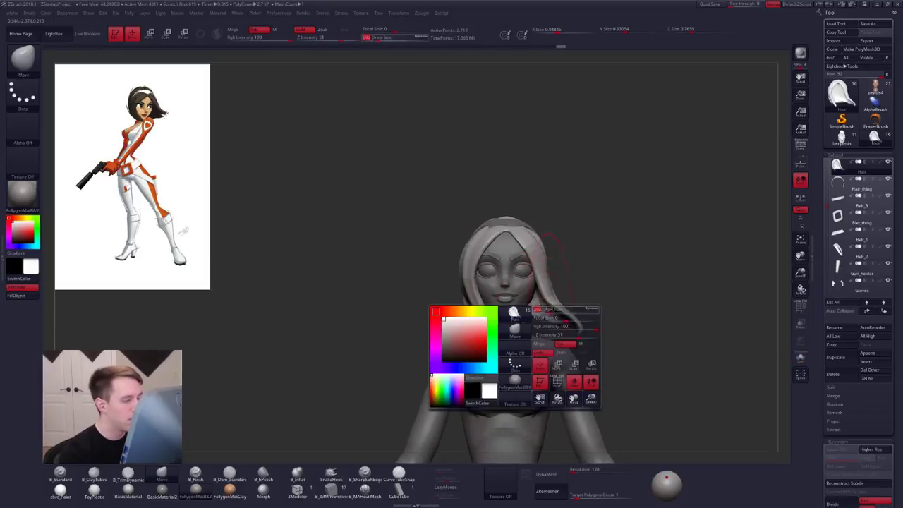
pyautogui.moveTo(549, 328); pyautogui.dragTo(558, 328)
pyautogui.moveTo(465, 283); pyautogui.dragTo(510, 271, button='right')
pyautogui.moveTo(556, 192); pyautogui.dragTo(656, 227, button='right')
pyautogui.press('space')
pyautogui.moveTo(553, 325); pyautogui.dragTo(547, 325)
pyautogui.moveTo(479, 306); pyautogui.dragTo(488, 296, button='right')
pyautogui.moveTo(484, 295); pyautogui.dragTo(474, 293)
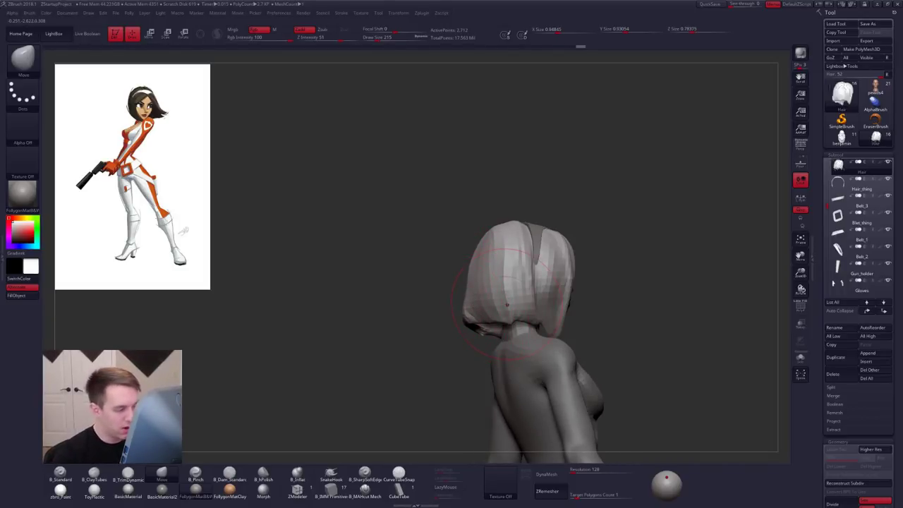
# Step: Convert the hair to a DynaMesh at resolution 128 and build up its isolated inner surface with ClayTubes at size 113
pyautogui.moveTo(660, 338)
pyautogui.mouseDown(button='right')
pyautogui.moveTo(534, 363)
pyautogui.moveTo(573, 310)
pyautogui.moveTo(533, 292)
pyautogui.mouseUp(button='right')
pyautogui.click(547, 475)
pyautogui.hotkey('alt', 's')
pyautogui.press('space')
pyautogui.moveTo(533, 290); pyautogui.dragTo(529, 288)
pyautogui.press('2')
pyautogui.moveTo(531, 291); pyautogui.dragTo(566, 310, button='right')
pyautogui.moveTo(504, 310)
pyautogui.mouseDown()
pyautogui.moveTo(524, 311)
pyautogui.moveTo(471, 244)
pyautogui.mouseUp()
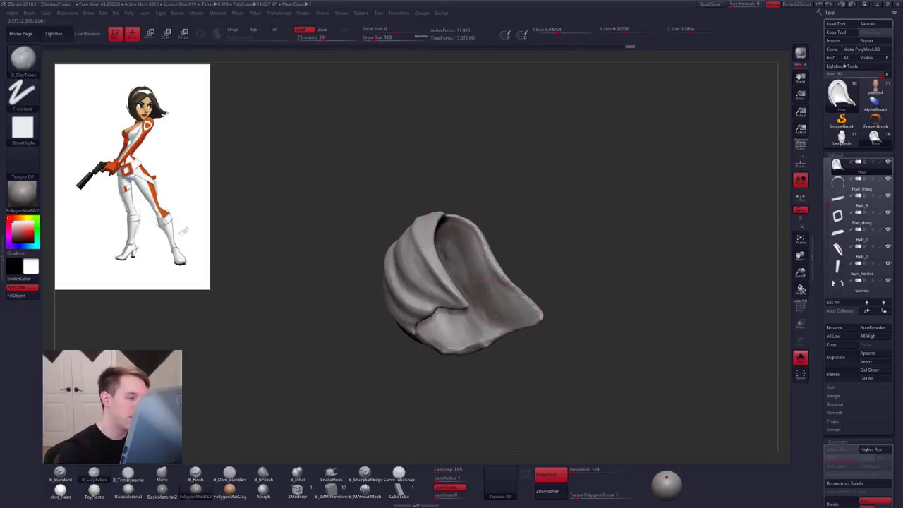
# Step: Bring back the full character and shape the hair's side and back edges with a larger Move brush
pyautogui.moveTo(551, 303)
pyautogui.keyDown('shift'); pyautogui.mouseDown(button='right')
pyautogui.moveTo(510, 357)
pyautogui.moveTo(541, 339)
pyautogui.mouseUp(button='right'); pyautogui.keyUp('shift')
pyautogui.moveTo(540, 339)
pyautogui.keyDown('alt'); pyautogui.mouseDown(button='right')
pyautogui.moveTo(561, 304)
pyautogui.moveTo(510, 306)
pyautogui.mouseUp(button='right'); pyautogui.keyUp('alt')
pyautogui.hotkey('alt', 's')
pyautogui.press('space')
pyautogui.press('1')
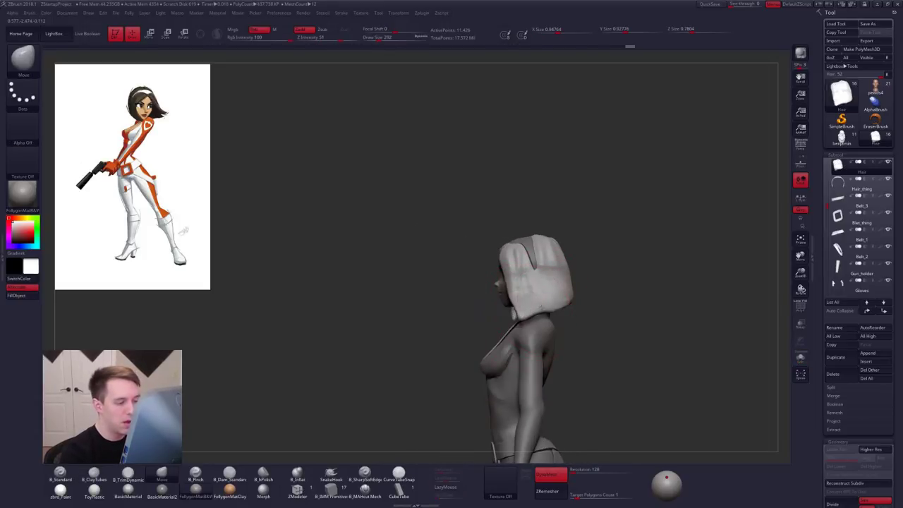
pyautogui.moveTo(521, 307); pyautogui.dragTo(533, 308)
pyautogui.moveTo(544, 310); pyautogui.dragTo(526, 311, button='right')
pyautogui.moveTo(564, 309); pyautogui.dragTo(553, 307)
pyautogui.moveTo(490, 332)
pyautogui.mouseDown(button='right')
pyautogui.moveTo(534, 347)
pyautogui.moveTo(520, 336)
pyautogui.moveTo(537, 222)
pyautogui.moveTo(530, 281)
pyautogui.moveTo(588, 285)
pyautogui.moveTo(573, 308)
pyautogui.mouseUp(button='right')
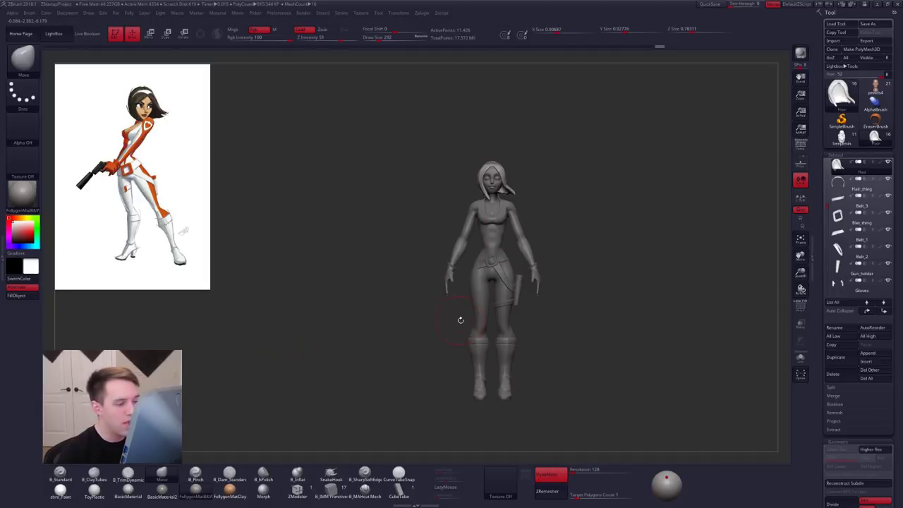
# Step: Select the high boots, isolate them and reduce the Move brush size, framing one boot from the side
pyautogui.keyDown('alt'); pyautogui.moveTo(461, 321); pyautogui.dragTo(465, 240, button='right'); pyautogui.keyUp('alt')
pyautogui.keyDown('alt'); pyautogui.click(448, 355); pyautogui.keyUp('alt')
pyautogui.hotkey('alt', 's')
pyautogui.moveTo(446, 355)
pyautogui.keyDown('ctrl'); pyautogui.mouseDown(button='right')
pyautogui.moveTo(469, 396)
pyautogui.moveTo(466, 294)
pyautogui.mouseUp(button='right'); pyautogui.keyUp('ctrl')
pyautogui.press('s')
pyautogui.moveTo(467, 295); pyautogui.dragTo(458, 296)
pyautogui.moveTo(447, 300); pyautogui.dragTo(494, 301, button='right')
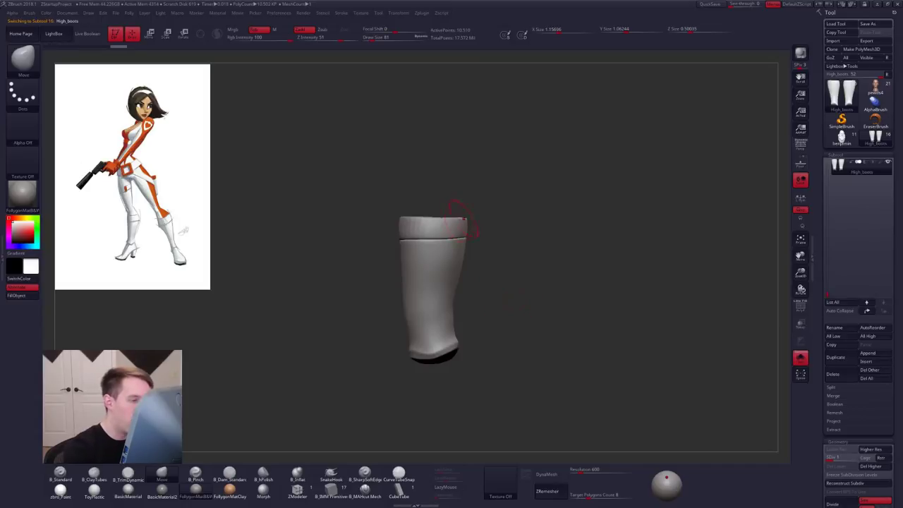
pyautogui.moveTo(475, 222)
pyautogui.keyDown('ctrl'); pyautogui.mouseDown()
pyautogui.moveTo(466, 222)
pyautogui.moveTo(458, 385)
pyautogui.mouseUp(); pyautogui.keyUp('ctrl')
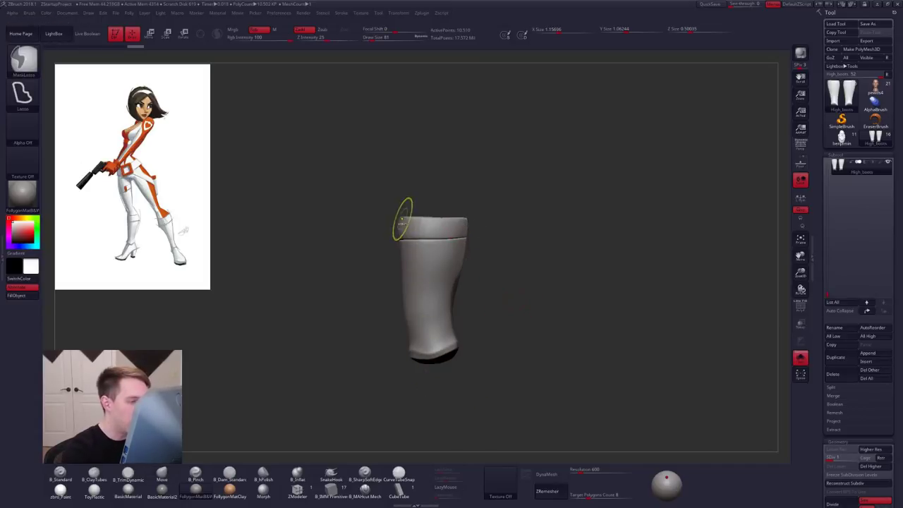
pyautogui.keyDown('ctrl'); pyautogui.moveTo(402, 220); pyautogui.dragTo(402, 218); pyautogui.keyUp('ctrl')
pyautogui.keyDown('ctrl'); pyautogui.moveTo(413, 374); pyautogui.dragTo(413, 384); pyautogui.keyUp('ctrl')
pyautogui.keyDown('ctrl'); pyautogui.moveTo(505, 377); pyautogui.dragTo(494, 353); pyautogui.keyUp('ctrl')
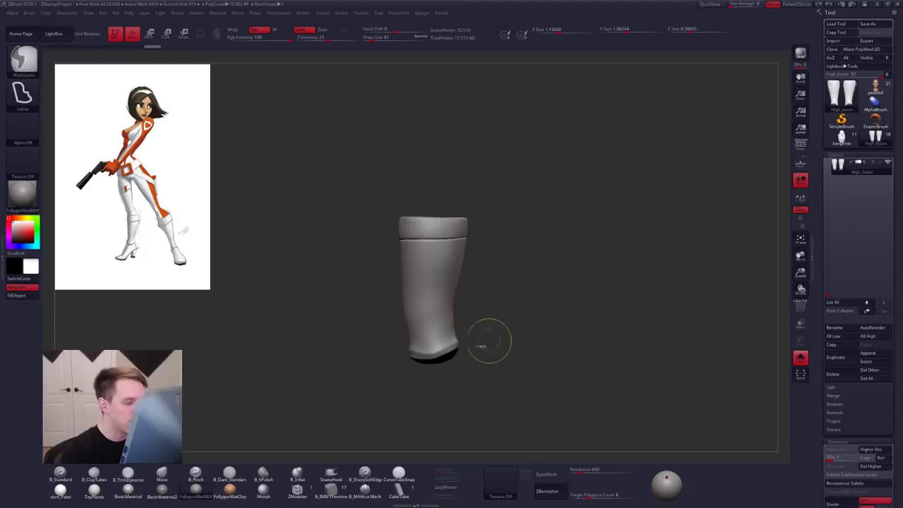
# Step: Straighten the boot shaft's curved sides with the Move brush at size 160 and bring back the full character
pyautogui.press('space')
pyautogui.moveTo(462, 304); pyautogui.dragTo(465, 302)
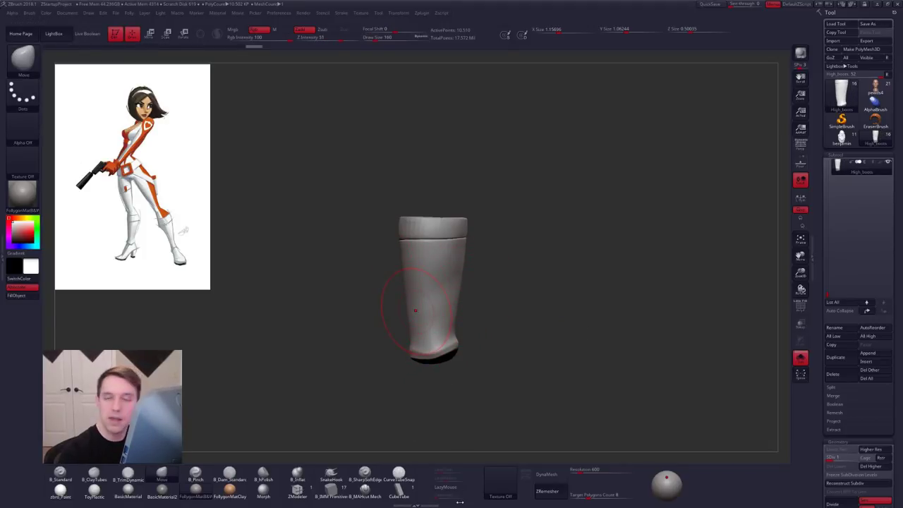
pyautogui.keyDown('shift'); pyautogui.moveTo(558, 436); pyautogui.dragTo(490, 358); pyautogui.keyUp('shift')
pyautogui.keyDown('alt'); pyautogui.moveTo(490, 358); pyautogui.dragTo(559, 410); pyautogui.keyUp('alt')
pyautogui.hotkey('alt', 's')
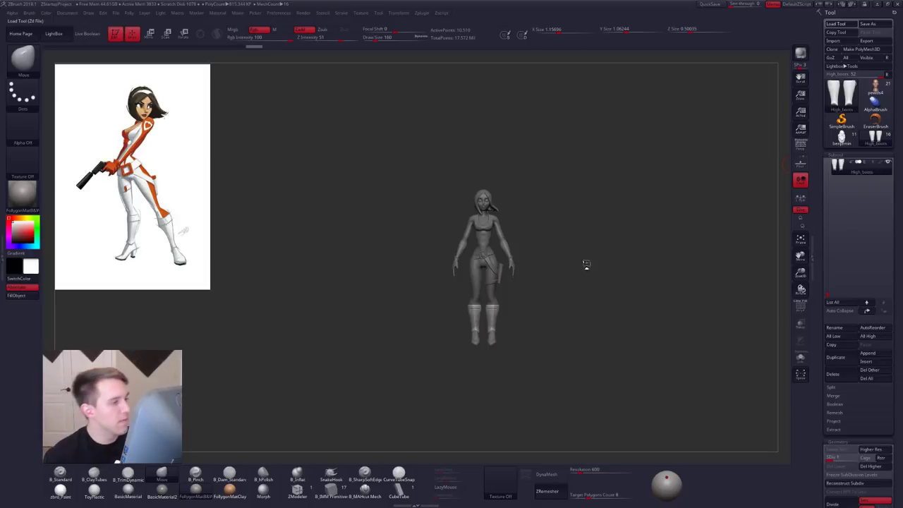
# Step: Hide the current reference, switch to the BabyDino model and add the red dinosaur drawing to Spotlight
pyautogui.moveTo(595, 216); pyautogui.dragTo(572, 252)
pyautogui.hotkey('shift', 'z')
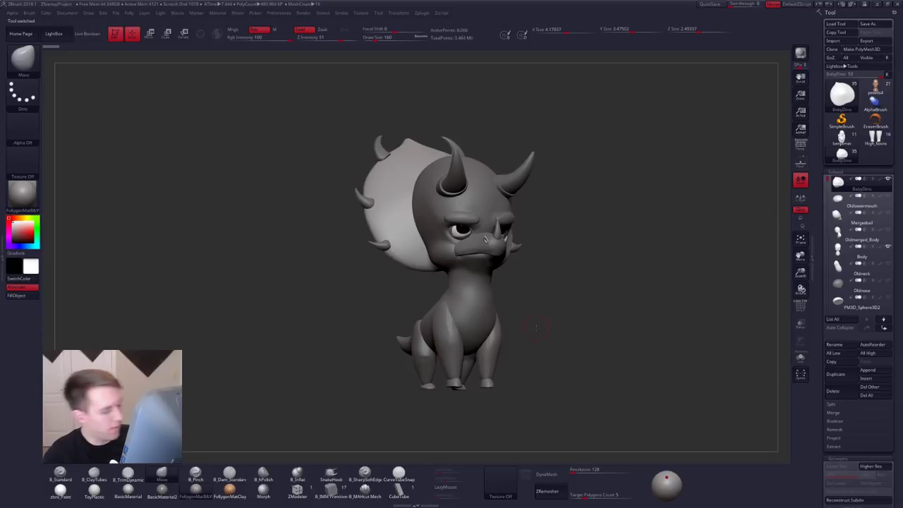
pyautogui.click(501, 482)
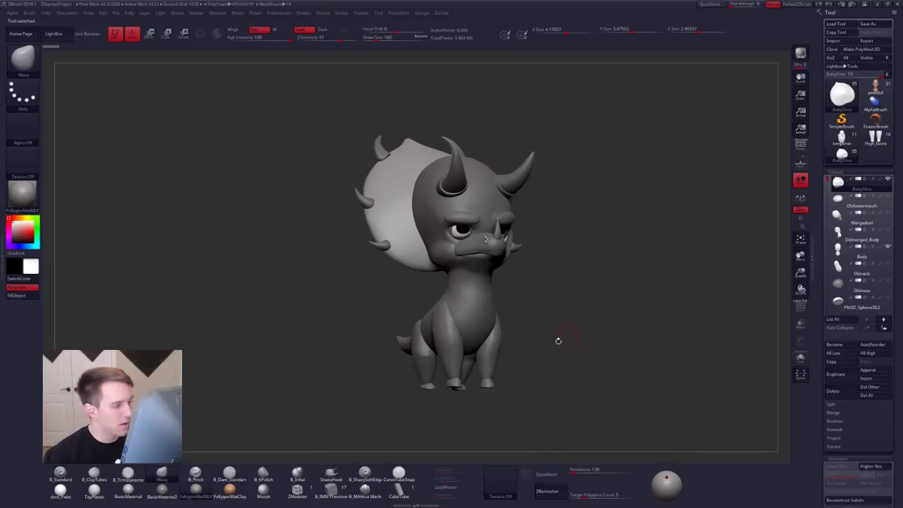
pyautogui.click(516, 483)
pyautogui.click(585, 429)
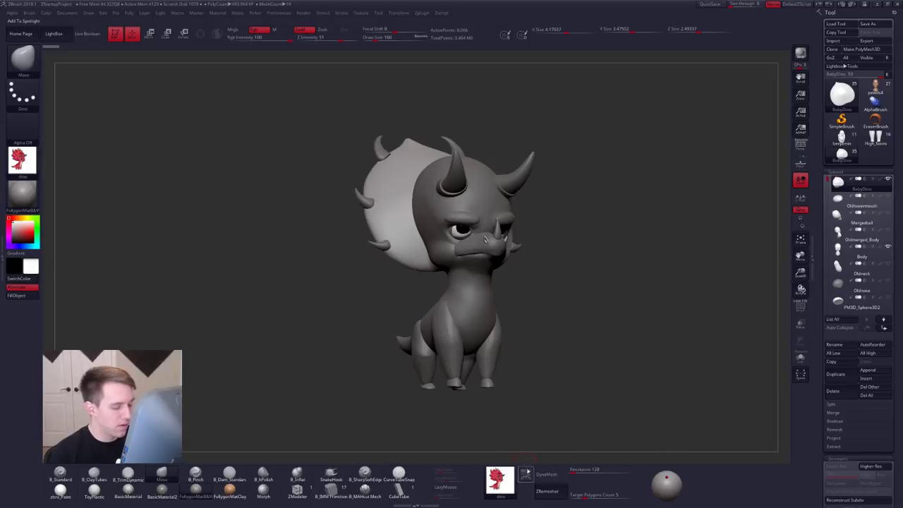
pyautogui.click(528, 475)
pyautogui.click(58, 35)
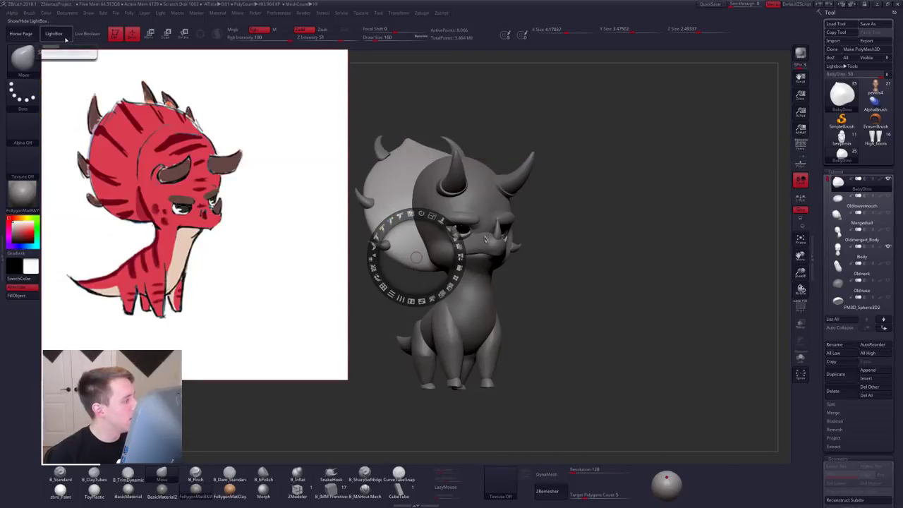
# Step: Scale down the dinosaur reference, place it beside the model and leave Spotlight editing
pyautogui.moveTo(222, 397); pyautogui.dragTo(101, 394)
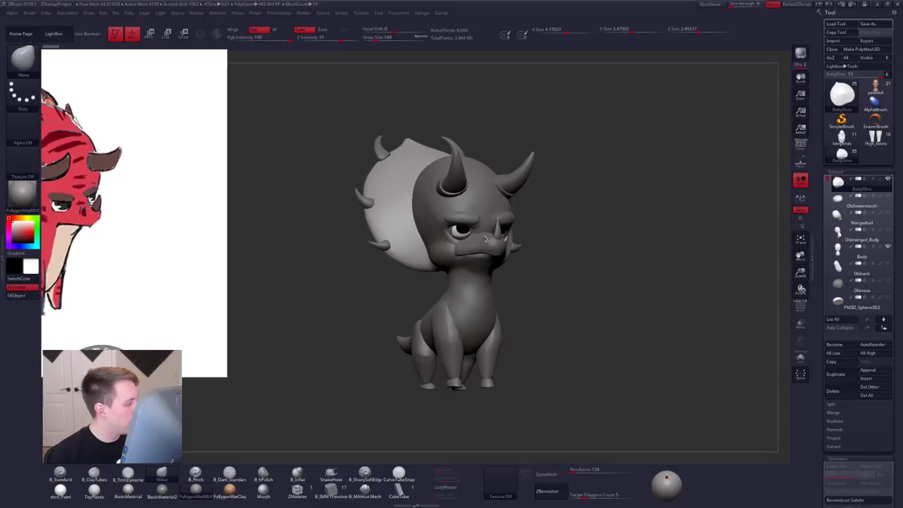
pyautogui.moveTo(96, 245); pyautogui.dragTo(239, 262)
pyautogui.click(229, 151)
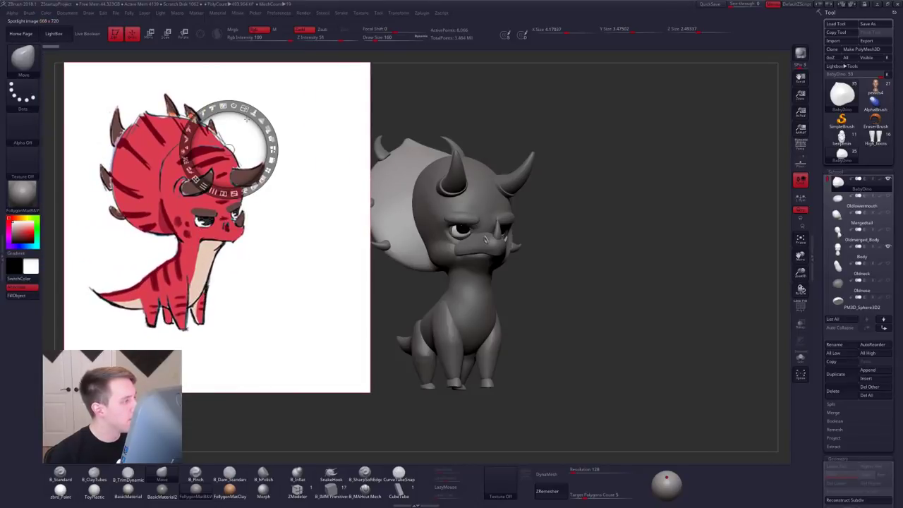
pyautogui.moveTo(244, 109); pyautogui.dragTo(198, 107)
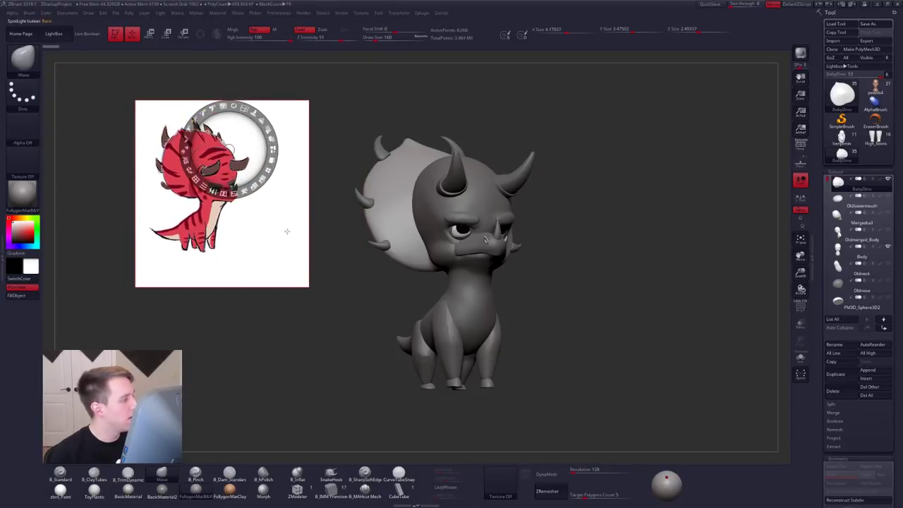
pyautogui.moveTo(286, 230); pyautogui.dragTo(204, 193)
pyautogui.press('z')
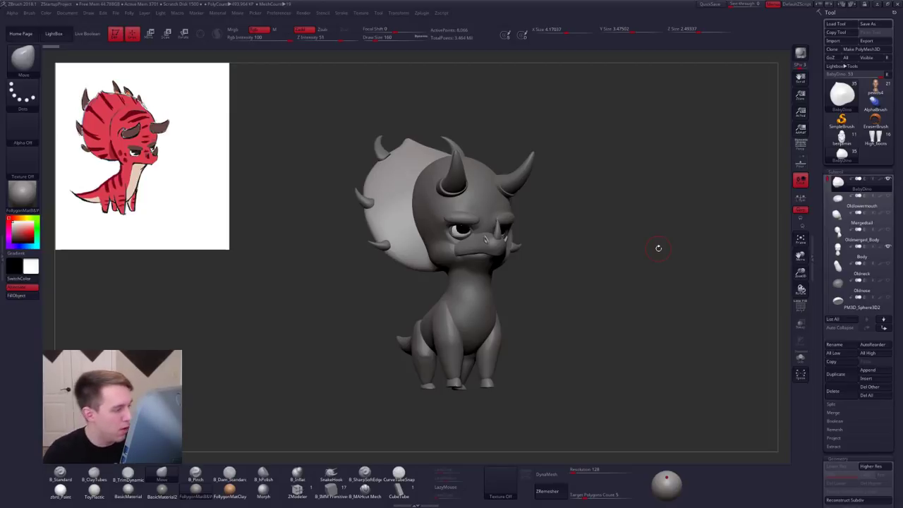
# Step: Set the brush size to 321, select the dinosaur's Body subtool and examine its neck and chest against the reference
pyautogui.moveTo(534, 258)
pyautogui.mouseDown()
pyautogui.moveTo(474, 267)
pyautogui.moveTo(596, 262)
pyautogui.moveTo(723, 290)
pyautogui.moveTo(549, 306)
pyautogui.moveTo(533, 269)
pyautogui.moveTo(561, 280)
pyautogui.moveTo(552, 308)
pyautogui.moveTo(569, 310)
pyautogui.moveTo(571, 297)
pyautogui.moveTo(596, 287)
pyautogui.moveTo(594, 325)
pyautogui.mouseUp()
pyautogui.press('s')
pyautogui.hotkey('ctrl', 'space')
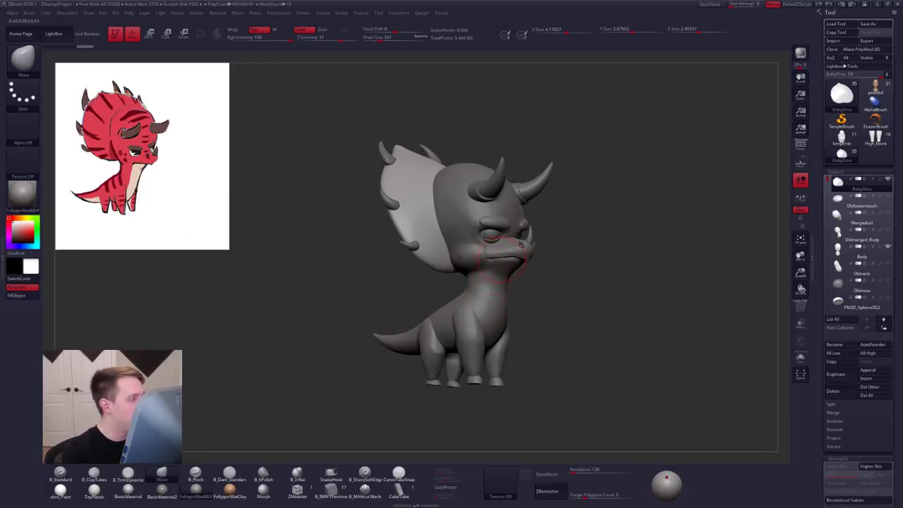
pyautogui.moveTo(491, 267)
pyautogui.keyDown('ctrl'); pyautogui.mouseDown(button='right')
pyautogui.moveTo(497, 286)
pyautogui.moveTo(504, 283)
pyautogui.mouseUp(button='right'); pyautogui.keyUp('ctrl')
pyautogui.keyDown('alt'); pyautogui.click(504, 299); pyautogui.keyUp('alt')
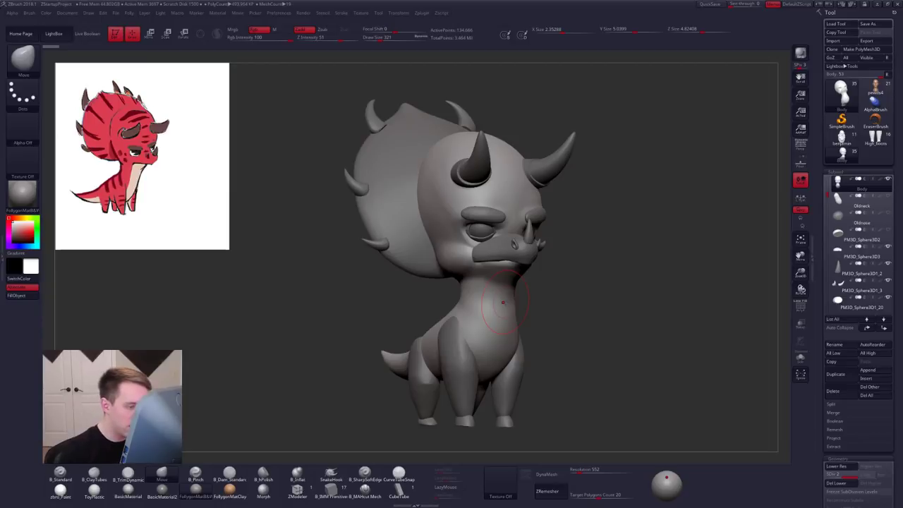
pyautogui.moveTo(503, 302); pyautogui.dragTo(524, 304, button='right')
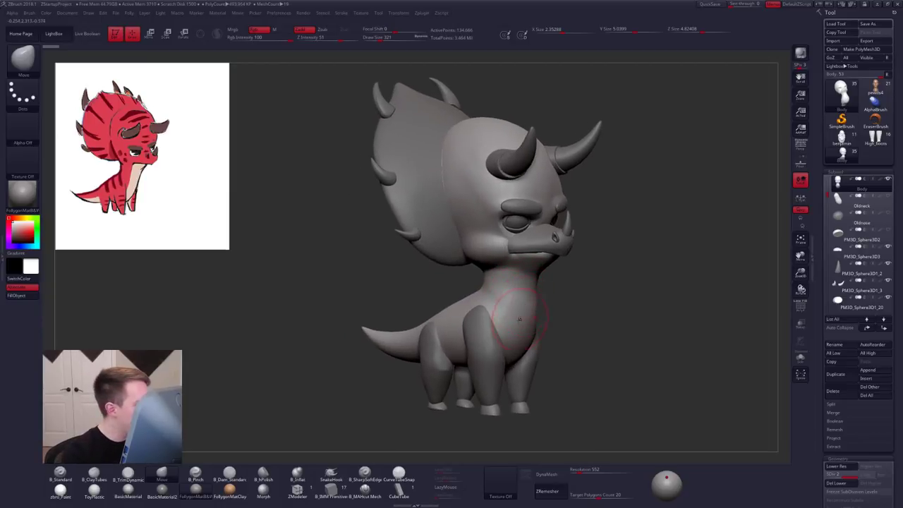
pyautogui.moveTo(503, 356); pyautogui.dragTo(511, 357, button='right')
pyautogui.keyDown('alt'); pyautogui.moveTo(511, 356); pyautogui.dragTo(505, 336, button='right'); pyautogui.keyUp('alt')
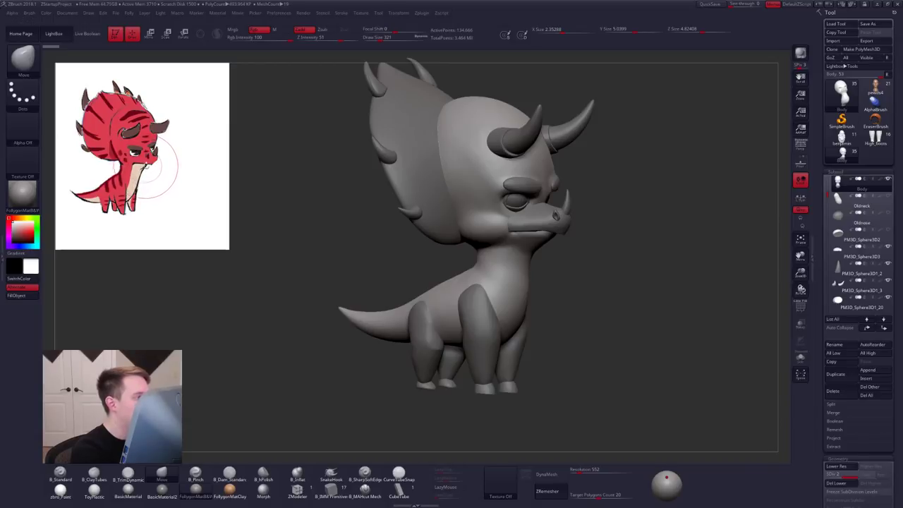
# Step: Try to reshape the area under the dinosaur's jaw in side view with the Move brush at size 414
pyautogui.moveTo(541, 263); pyautogui.dragTo(548, 240, button='right')
pyautogui.press('space')
pyautogui.moveTo(557, 273); pyautogui.dragTo(564, 273)
pyautogui.moveTo(551, 248)
pyautogui.mouseDown(button='right')
pyautogui.moveTo(586, 270)
pyautogui.moveTo(526, 270)
pyautogui.mouseUp(button='right')
pyautogui.keyDown('ctrl'); pyautogui.moveTo(526, 270); pyautogui.dragTo(509, 273, button='right'); pyautogui.keyUp('ctrl')
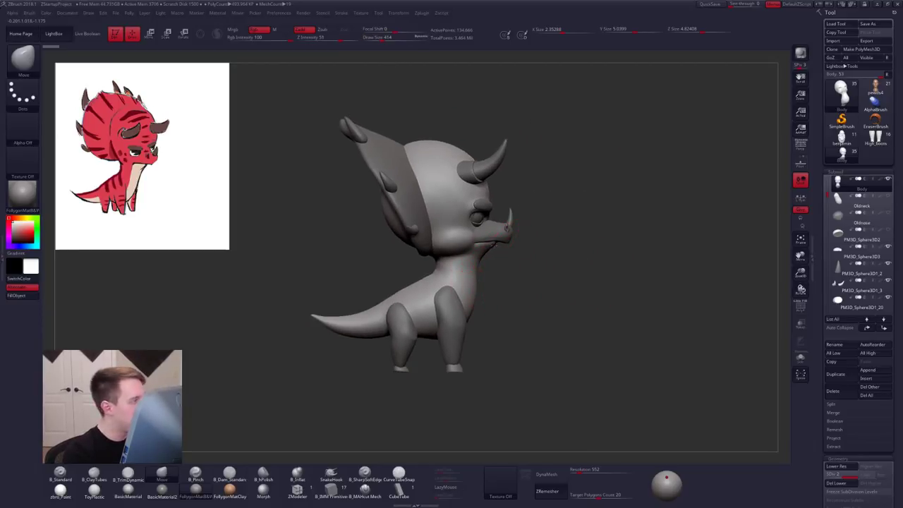
pyautogui.moveTo(494, 245); pyautogui.dragTo(488, 249)
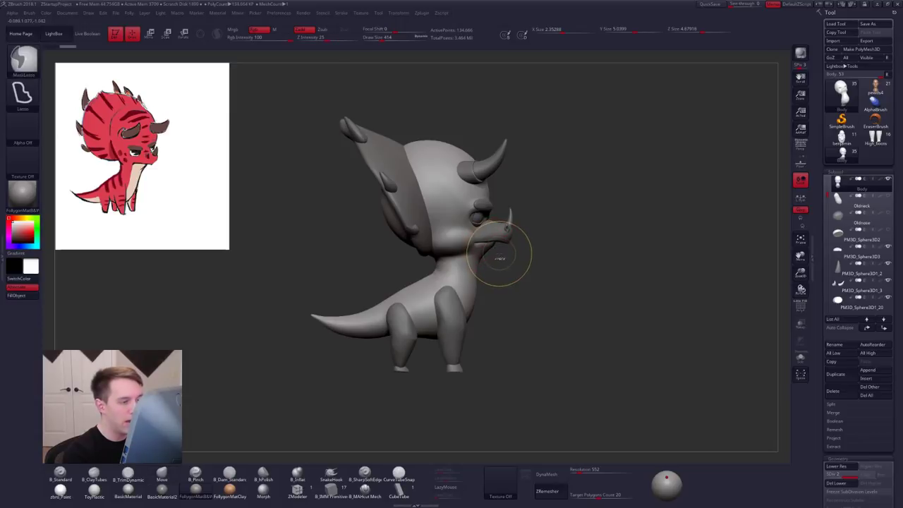
pyautogui.hotkey('ctrl', 'z')
# Step: Isolate the Body to check its wireframe, restore the full model and ZRemesh the Body with a target polygon count of 5
pyautogui.moveTo(503, 249)
pyautogui.mouseDown(button='right')
pyautogui.moveTo(473, 246)
pyautogui.moveTo(502, 258)
pyautogui.moveTo(479, 271)
pyautogui.moveTo(500, 302)
pyautogui.moveTo(449, 312)
pyautogui.mouseUp(button='right')
pyautogui.hotkey('alt', 's')
pyautogui.hotkey('shift', 'f')
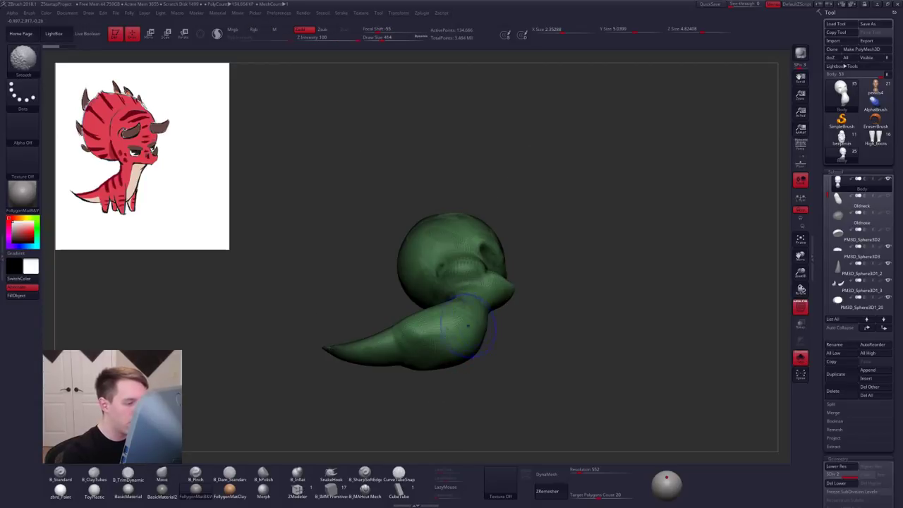
pyautogui.hotkey('shift', 'f')
pyautogui.moveTo(487, 335)
pyautogui.mouseDown(button='right')
pyautogui.moveTo(482, 350)
pyautogui.moveTo(482, 312)
pyautogui.moveTo(513, 286)
pyautogui.moveTo(501, 317)
pyautogui.moveTo(487, 317)
pyautogui.moveTo(490, 329)
pyautogui.moveTo(509, 325)
pyautogui.moveTo(519, 344)
pyautogui.mouseUp(button='right')
pyautogui.hotkey('shift', 'd')
pyautogui.hotkey('shift', 'f')
pyautogui.hotkey('alt', 's')
pyautogui.hotkey('shift', 'f')
pyautogui.press('d')
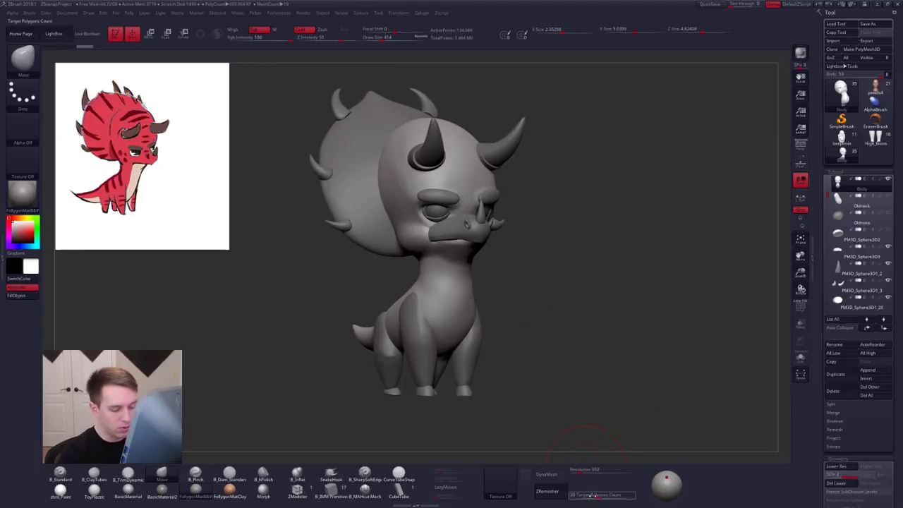
pyautogui.click(592, 497)
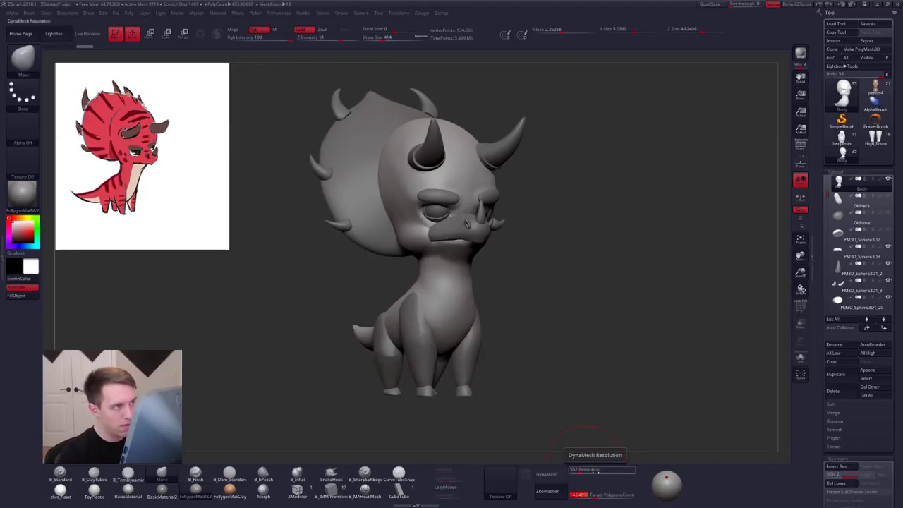
pyautogui.click(564, 491)
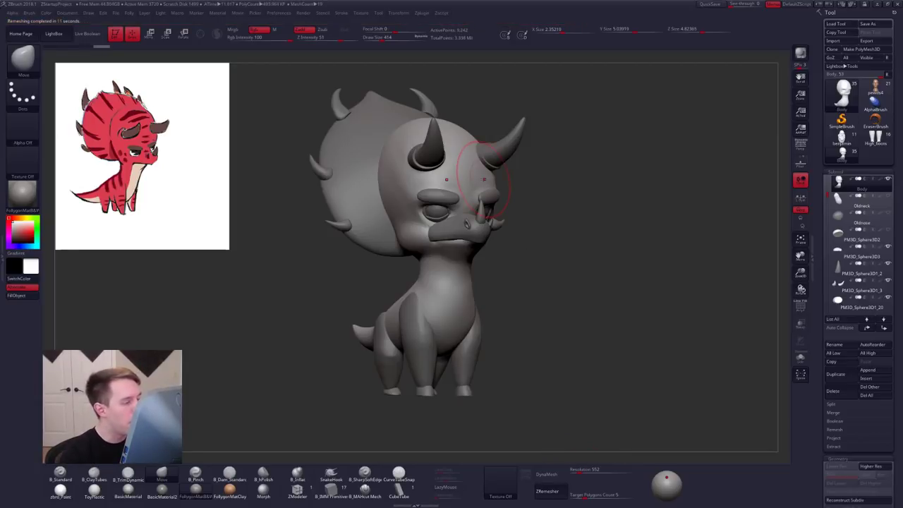
# Step: Reshape the top of the dinosaur's head from the front with the Move brush at size 656
pyautogui.moveTo(358, 197); pyautogui.dragTo(396, 199, button='right')
pyautogui.keyDown('alt'); pyautogui.moveTo(463, 197); pyautogui.dragTo(476, 240, button='right'); pyautogui.keyUp('alt')
pyautogui.press('space')
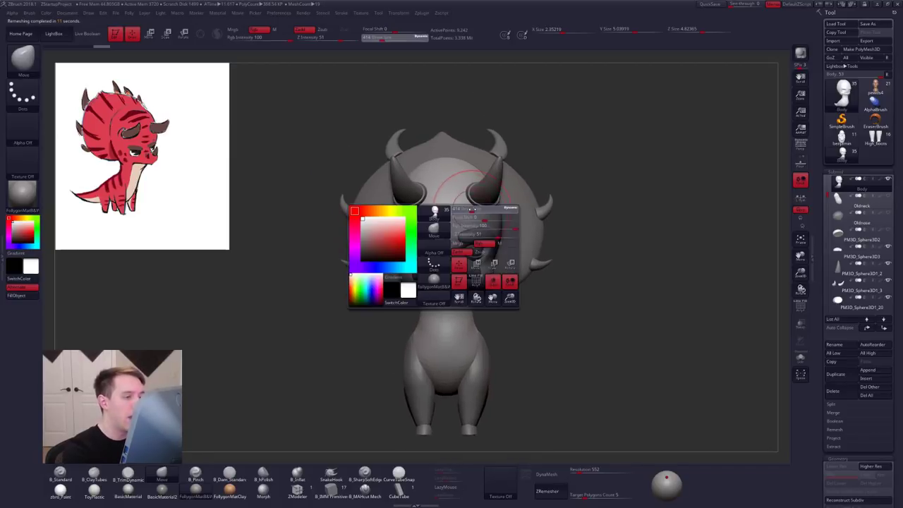
pyautogui.moveTo(475, 240); pyautogui.dragTo(482, 241)
pyautogui.moveTo(467, 151); pyautogui.dragTo(469, 189, button='right')
pyautogui.press('space')
pyautogui.moveTo(471, 198); pyautogui.dragTo(476, 198)
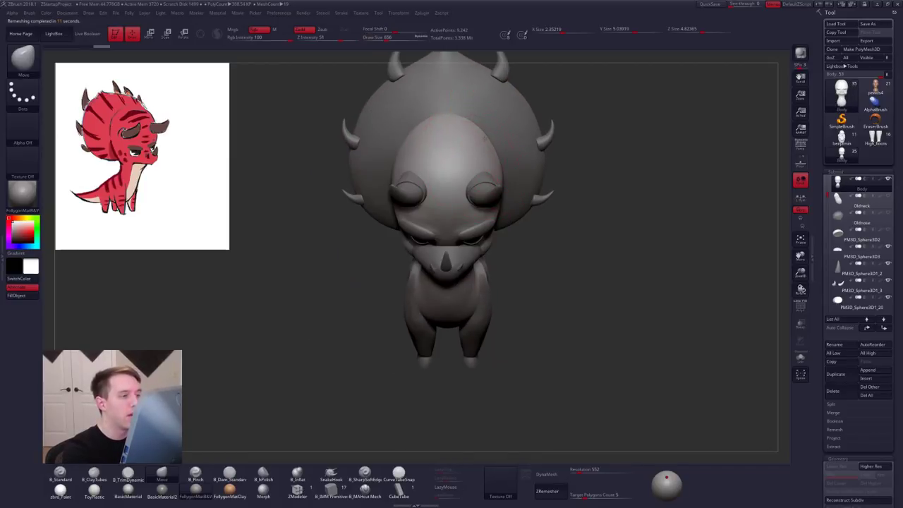
pyautogui.moveTo(483, 139); pyautogui.dragTo(537, 128, button='right')
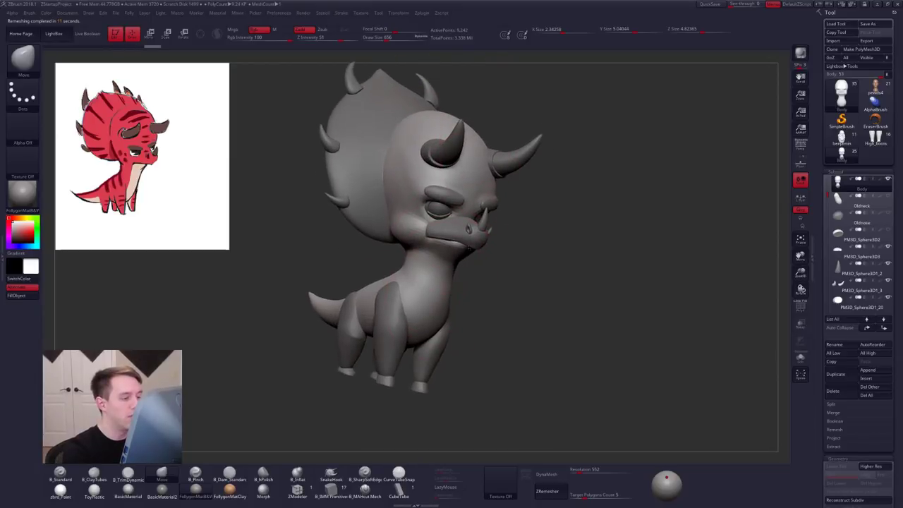
# Step: Smooth the dinosaur's chest between the front legs at brush size 482
pyautogui.moveTo(466, 282); pyautogui.dragTo(472, 257, button='right')
pyautogui.press('space')
pyautogui.moveTo(472, 258); pyautogui.dragTo(468, 257)
pyautogui.moveTo(468, 257); pyautogui.dragTo(467, 233, button='right')
pyautogui.press('2')
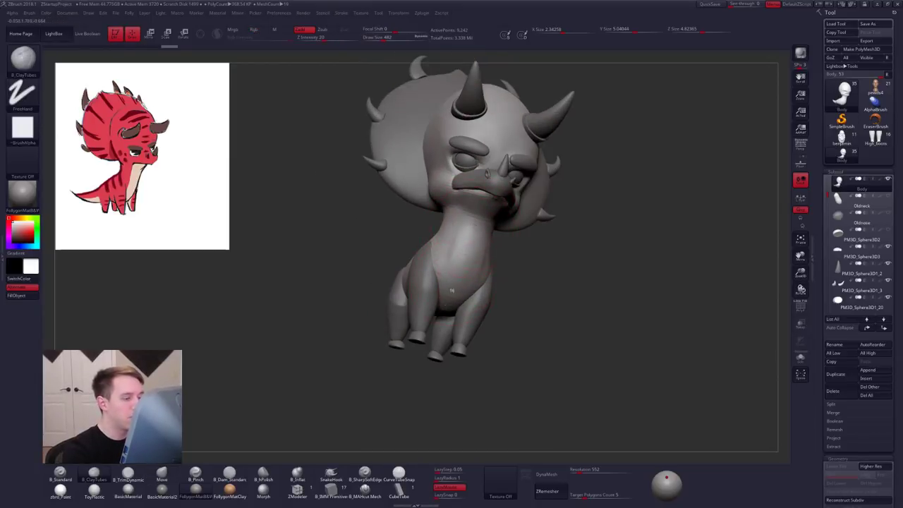
pyautogui.keyDown('shift'); pyautogui.moveTo(452, 291); pyautogui.dragTo(467, 243); pyautogui.keyUp('shift')
# Step: Isolate the Body, reshape its chest with the Move brush and sculpt the belly with ClayTubes at size 576
pyautogui.moveTo(467, 243); pyautogui.dragTo(525, 263, button='right')
pyautogui.hotkey('alt', 's')
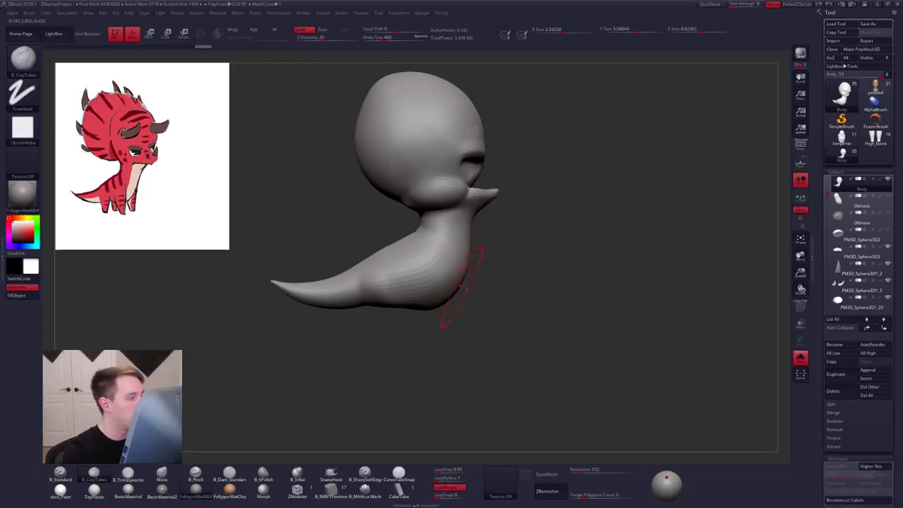
pyautogui.keyDown('alt'); pyautogui.moveTo(462, 287); pyautogui.dragTo(497, 270, button='right'); pyautogui.keyUp('alt')
pyautogui.press('space')
pyautogui.press('4')
pyautogui.moveTo(488, 275); pyautogui.dragTo(478, 289)
pyautogui.moveTo(432, 249)
pyautogui.keyDown('alt'); pyautogui.mouseDown(button='right')
pyautogui.moveTo(489, 237)
pyautogui.moveTo(511, 252)
pyautogui.moveTo(508, 232)
pyautogui.mouseUp(button='right'); pyautogui.keyUp('alt')
pyautogui.press('2')
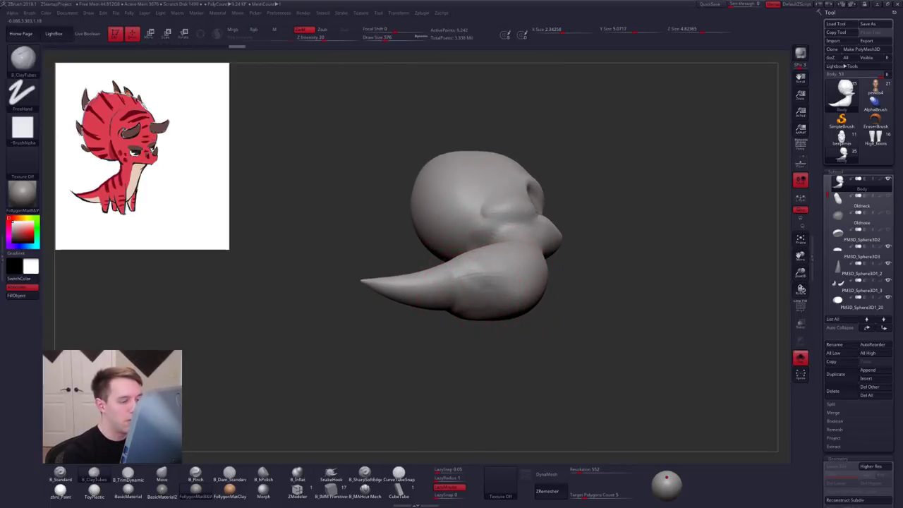
pyautogui.moveTo(486, 280); pyautogui.dragTo(498, 292)
pyautogui.moveTo(498, 292)
pyautogui.keyDown('shift'); pyautogui.mouseDown(button='right')
pyautogui.moveTo(501, 323)
pyautogui.moveTo(492, 308)
pyautogui.mouseUp(button='right'); pyautogui.keyUp('shift')
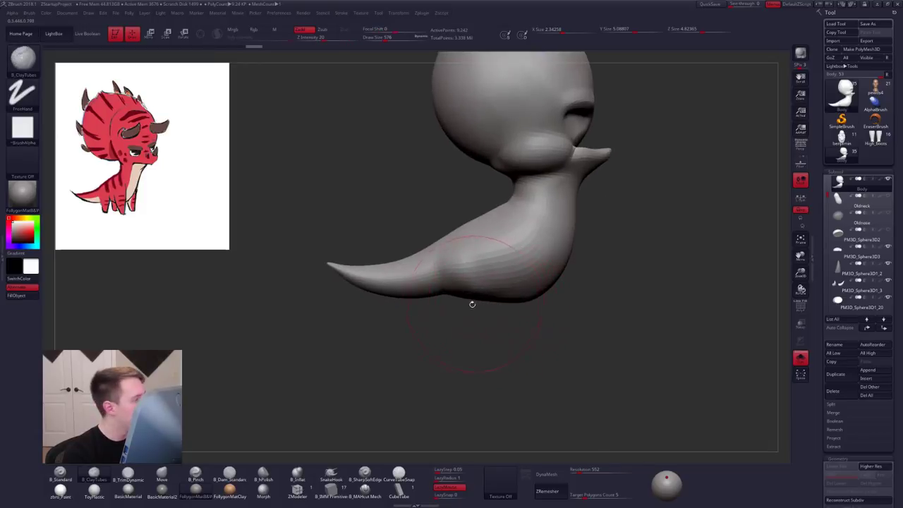
pyautogui.moveTo(578, 197)
pyautogui.keyDown('ctrl'); pyautogui.mouseDown()
pyautogui.moveTo(535, 293)
pyautogui.moveTo(380, 296)
pyautogui.moveTo(291, 266)
pyautogui.mouseUp(); pyautogui.keyUp('ctrl')
pyautogui.keyDown('ctrl'); pyautogui.moveTo(460, 328); pyautogui.dragTo(478, 345); pyautogui.keyUp('ctrl')
pyautogui.moveTo(578, 219)
pyautogui.keyDown('ctrl'); pyautogui.mouseDown()
pyautogui.moveTo(540, 290)
pyautogui.moveTo(513, 302)
pyautogui.moveTo(431, 297)
pyautogui.mouseUp(); pyautogui.keyUp('ctrl')
pyautogui.moveTo(452, 332)
pyautogui.keyDown('ctrl'); pyautogui.mouseDown()
pyautogui.moveTo(475, 340)
pyautogui.moveTo(487, 306)
pyautogui.moveTo(480, 240)
pyautogui.mouseUp(); pyautogui.keyUp('ctrl')
# Step: Smooth the belly, adjust the underside with the Move brush at size 519 and show the full model again
pyautogui.press('2')
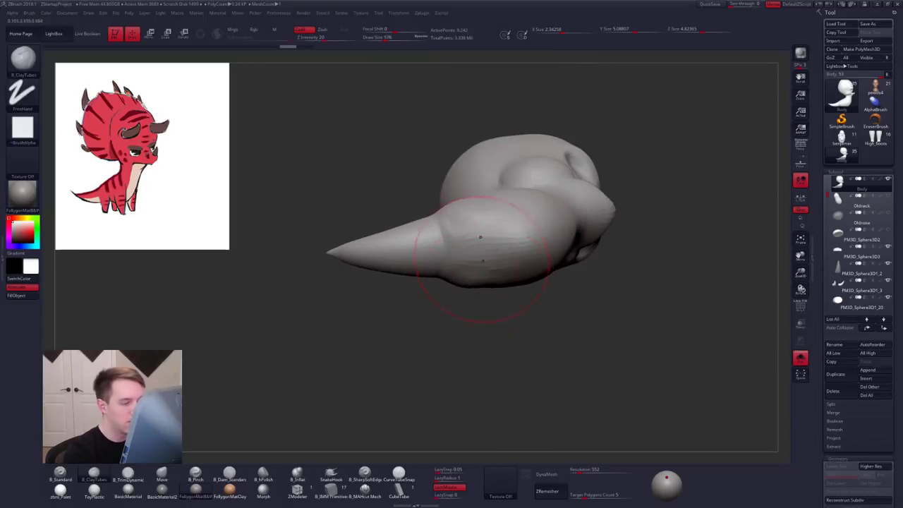
pyautogui.press('shift')
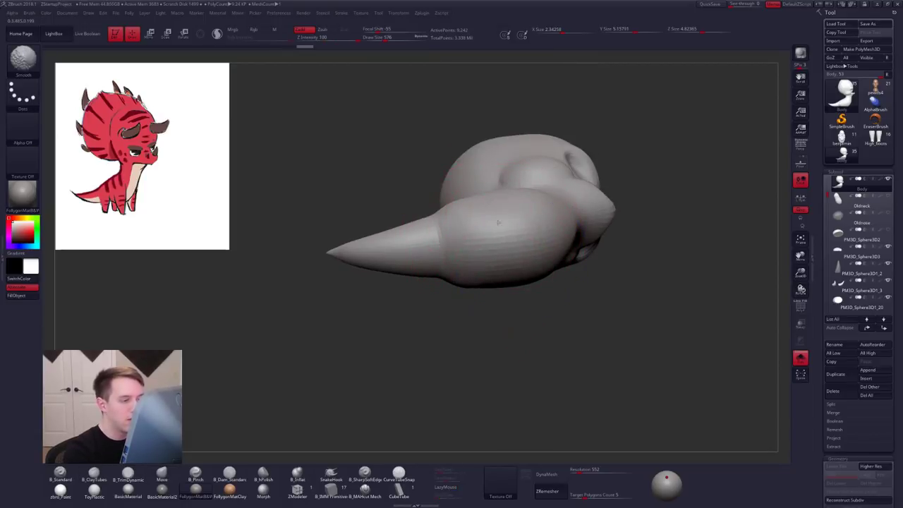
pyautogui.press('4')
pyautogui.moveTo(489, 200); pyautogui.dragTo(488, 209)
pyautogui.press('shift')
pyautogui.moveTo(488, 209); pyautogui.dragTo(500, 286, button='right')
pyautogui.rightClick(500, 250)
pyautogui.keyDown('alt'); pyautogui.moveTo(499, 254); pyautogui.dragTo(543, 274, button='right'); pyautogui.keyUp('alt')
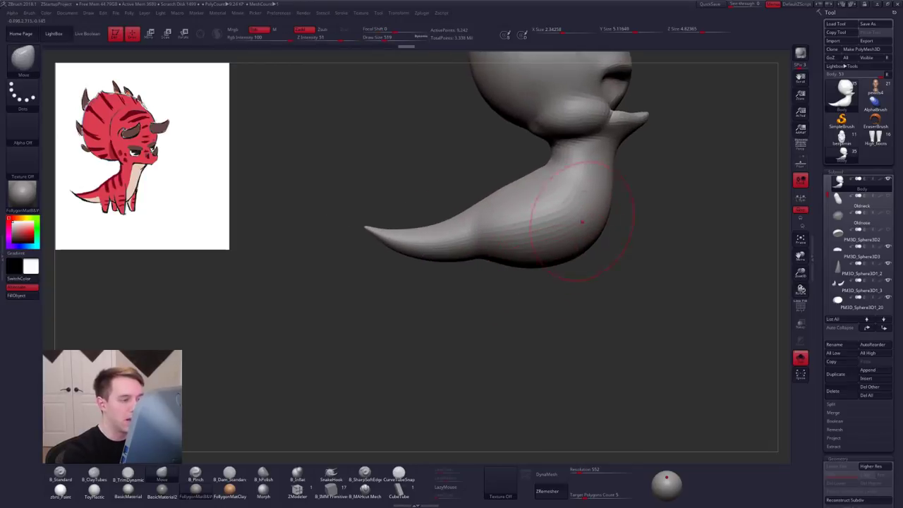
pyautogui.hotkey('alt', 's')
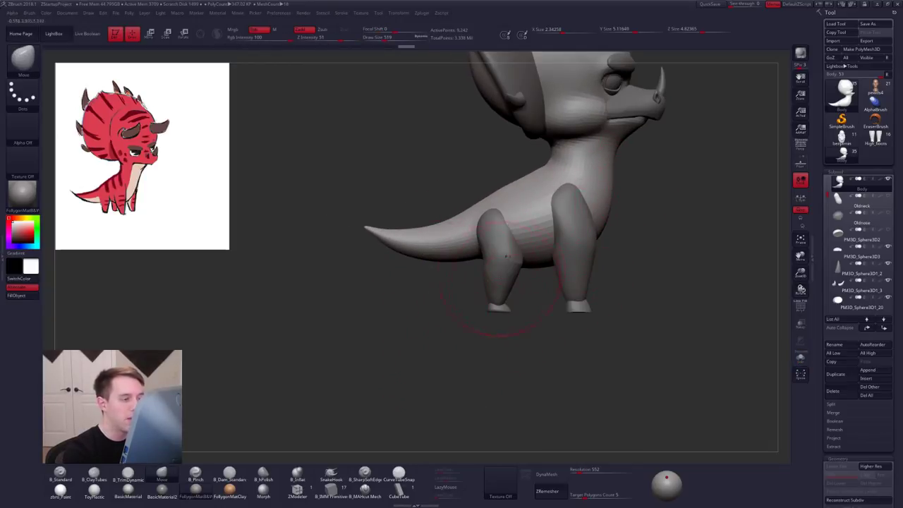
# Step: Reshape the tail in side view with the Move brush and smooth it along its length
pyautogui.moveTo(500, 278); pyautogui.dragTo(444, 295)
pyautogui.moveTo(345, 249); pyautogui.dragTo(344, 252)
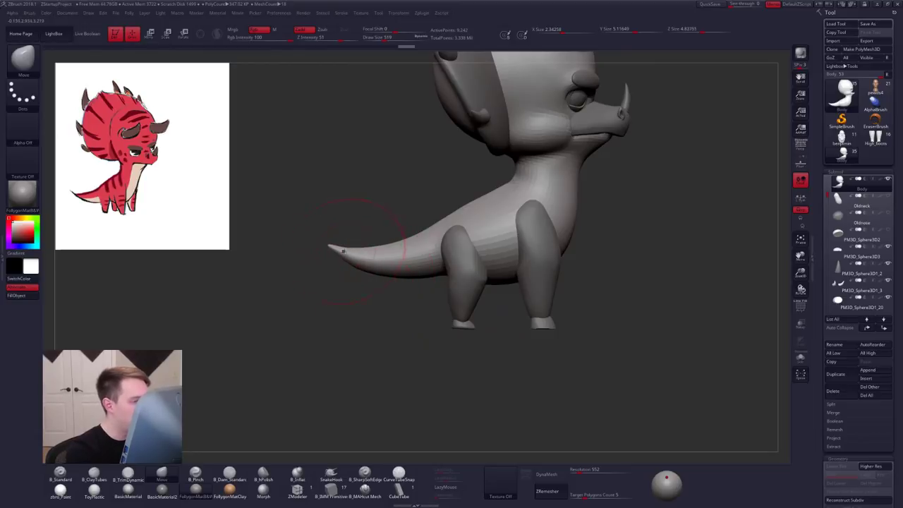
pyautogui.keyDown('shift'); pyautogui.moveTo(395, 265); pyautogui.dragTo(346, 252); pyautogui.keyUp('shift')
pyautogui.moveTo(442, 302)
pyautogui.mouseDown()
pyautogui.moveTo(385, 297)
pyautogui.moveTo(487, 301)
pyautogui.mouseUp()
pyautogui.keyDown('shift'); pyautogui.moveTo(431, 265); pyautogui.dragTo(421, 264); pyautogui.keyUp('shift')
pyautogui.hotkey('ctrl', 'shift', 'f')
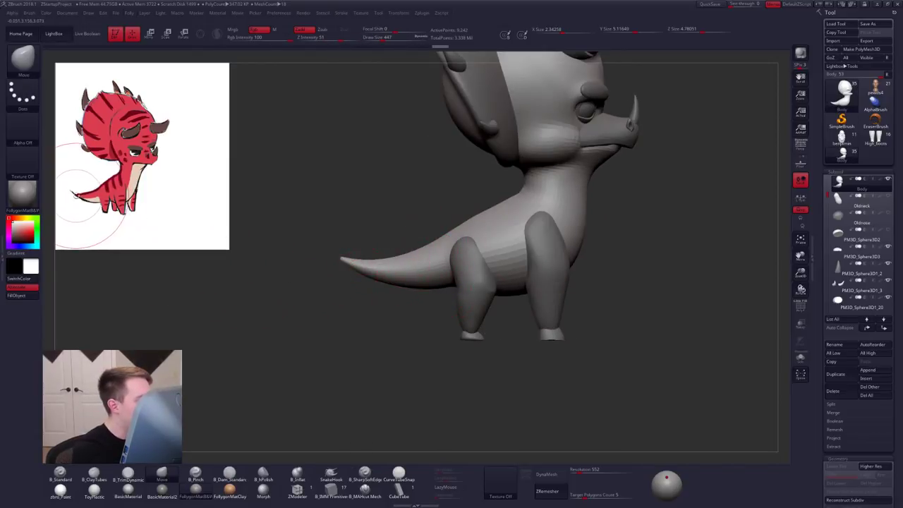
# Step: Refine the tail's curve against the reference drawing with the Move brush at size 430
pyautogui.press('space')
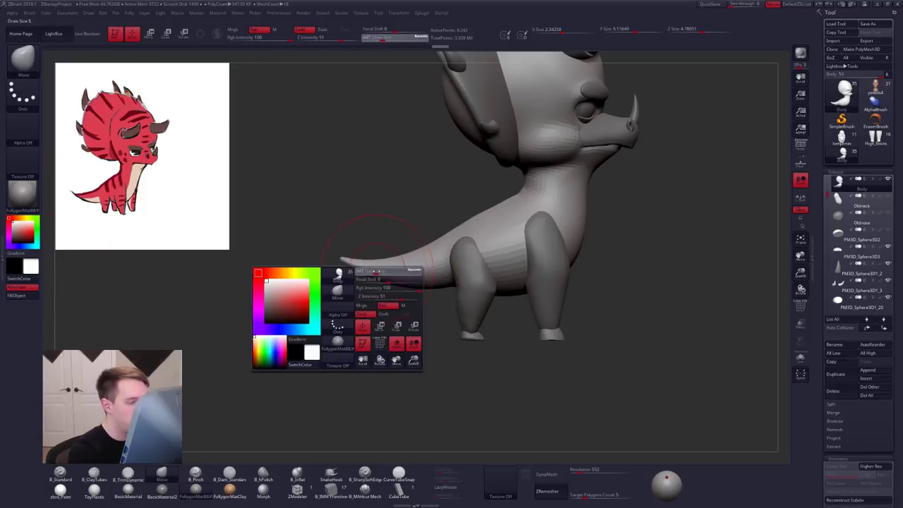
pyautogui.moveTo(385, 271); pyautogui.dragTo(382, 271)
pyautogui.moveTo(77, 196)
pyautogui.mouseDown()
pyautogui.moveTo(132, 179)
pyautogui.moveTo(88, 185)
pyautogui.mouseUp()
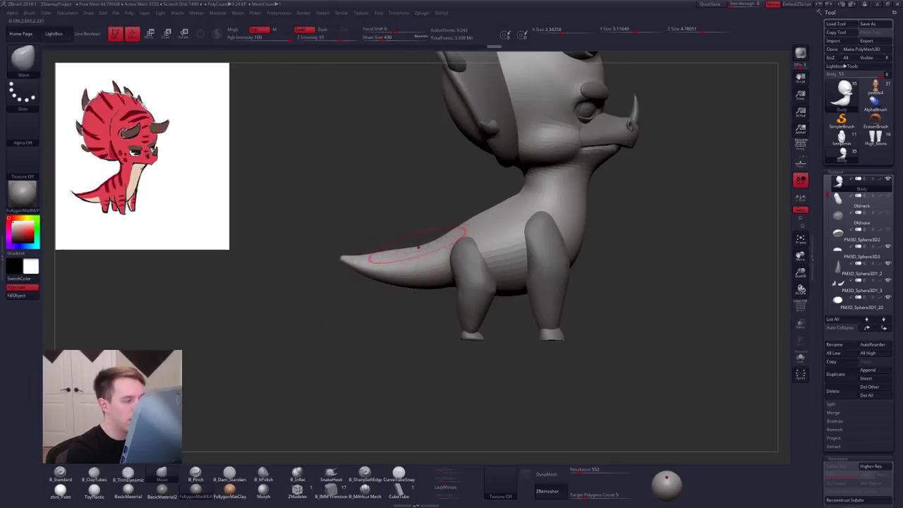
pyautogui.moveTo(430, 267)
pyautogui.mouseDown(button='right')
pyautogui.moveTo(417, 275)
pyautogui.moveTo(476, 252)
pyautogui.mouseUp(button='right')
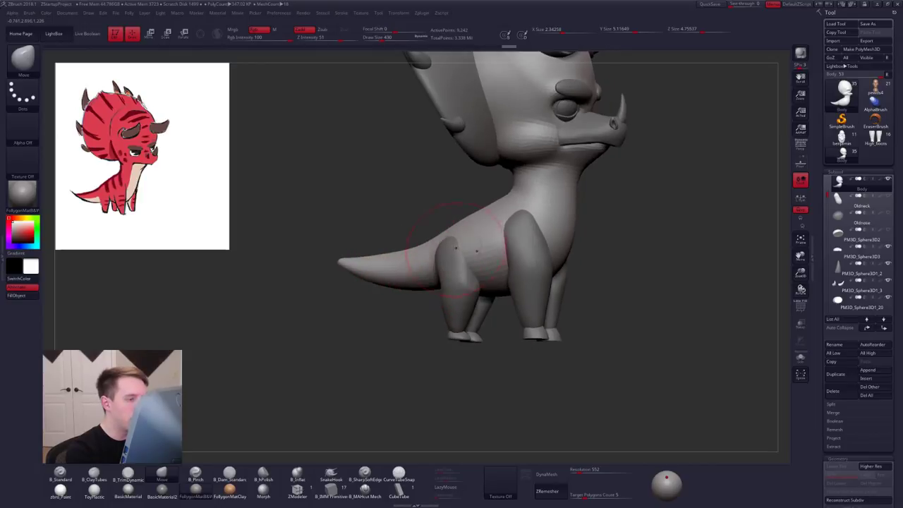
# Step: Build up the dinosaur's back with ClayTubes and smooth the strokes
pyautogui.press('space')
pyautogui.click(442, 253)
pyautogui.moveTo(418, 255); pyautogui.dragTo(436, 238, button='right')
pyautogui.press('2')
pyautogui.moveTo(455, 206)
pyautogui.mouseDown()
pyautogui.moveTo(444, 234)
pyautogui.moveTo(455, 209)
pyautogui.mouseUp()
pyautogui.moveTo(436, 204); pyautogui.dragTo(477, 206, button='right')
pyautogui.keyDown('shift'); pyautogui.moveTo(473, 227); pyautogui.dragTo(462, 207); pyautogui.keyUp('shift')
pyautogui.moveTo(460, 208)
pyautogui.mouseDown(button='right')
pyautogui.moveTo(462, 229)
pyautogui.moveTo(496, 268)
pyautogui.mouseUp(button='right')
# Step: Adjust the transition from the back to the neck with the Move brush, reducing its size to 381
pyautogui.press('space')
pyautogui.click(506, 300)
pyautogui.press('b')
pyautogui.press('m')
pyautogui.press('v')
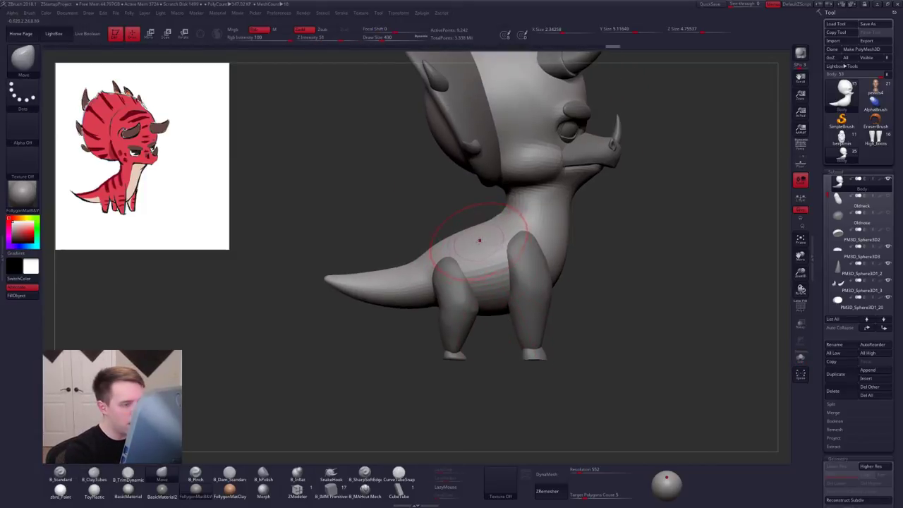
pyautogui.press('space')
pyautogui.click(512, 229)
pyautogui.moveTo(511, 222); pyautogui.dragTo(520, 216)
pyautogui.press('space')
pyautogui.click(506, 236)
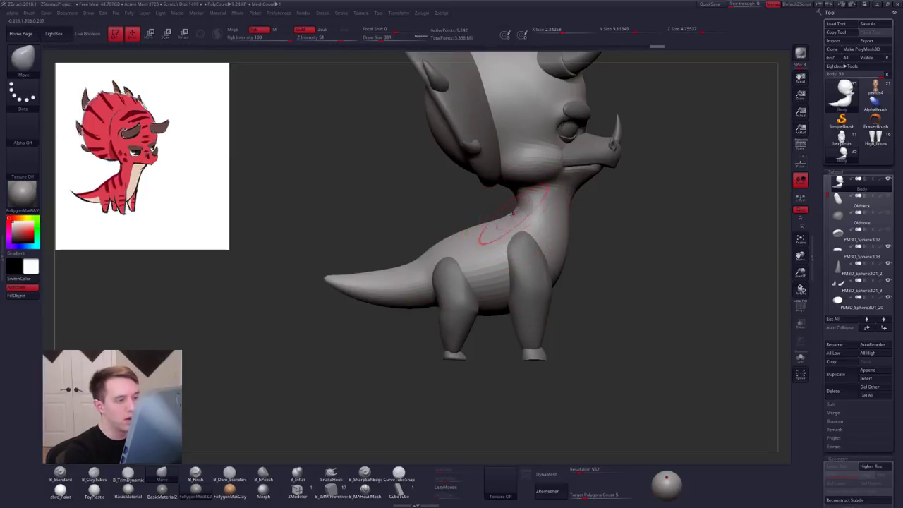
# Step: Fill in the upper back behind the neck with ClayTubes
pyautogui.moveTo(513, 213)
pyautogui.mouseDown(button='right')
pyautogui.moveTo(610, 214)
pyautogui.moveTo(543, 244)
pyautogui.mouseUp(button='right')
pyautogui.press('b')
pyautogui.press('c')
pyautogui.press('t')
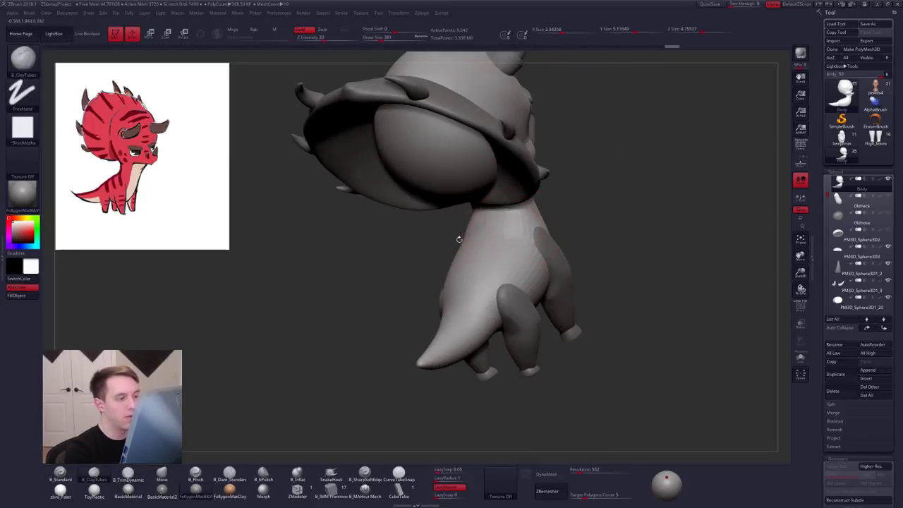
pyautogui.moveTo(511, 245)
pyautogui.mouseDown()
pyautogui.moveTo(508, 236)
pyautogui.moveTo(509, 247)
pyautogui.mouseUp()
pyautogui.moveTo(565, 257)
pyautogui.keyDown('shift'); pyautogui.mouseDown(button='right')
pyautogui.moveTo(518, 254)
pyautogui.moveTo(496, 240)
pyautogui.mouseUp(button='right'); pyautogui.keyUp('shift')
# Step: Reshape the back of the neck in side view with the Move brush at size 500
pyautogui.press('b')
pyautogui.press('m')
pyautogui.press('v')
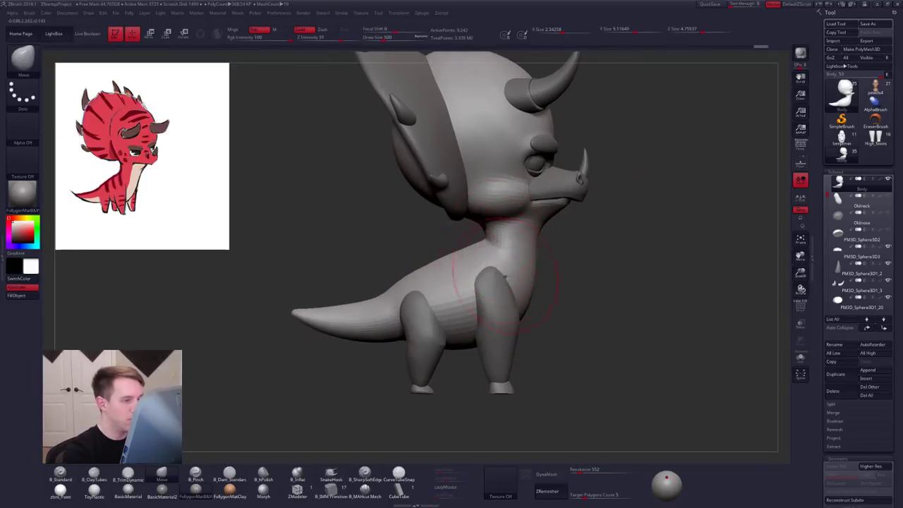
pyautogui.keyDown('ctrl'); pyautogui.moveTo(505, 277); pyautogui.dragTo(494, 249, button='right'); pyautogui.keyUp('ctrl')
pyautogui.moveTo(494, 256); pyautogui.dragTo(492, 249)
# Step: Isolate the Body, mask the back of its head, blur the mask edge and invert the mask
pyautogui.keyDown('alt'); pyautogui.moveTo(492, 247); pyautogui.dragTo(481, 271, button='right'); pyautogui.keyUp('alt')
pyautogui.hotkey('alt', 's')
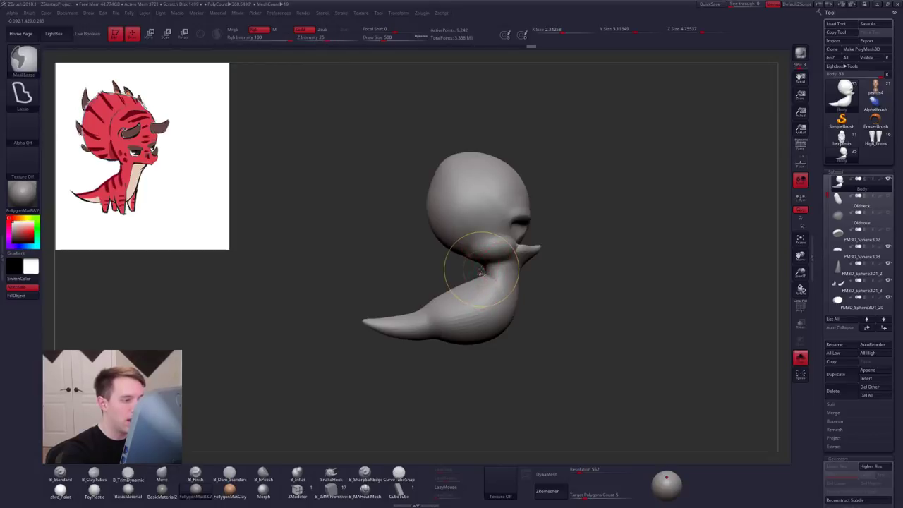
pyautogui.moveTo(483, 268)
pyautogui.keyDown('ctrl'); pyautogui.mouseDown()
pyautogui.moveTo(479, 106)
pyautogui.moveTo(424, 346)
pyautogui.mouseUp(); pyautogui.keyUp('ctrl')
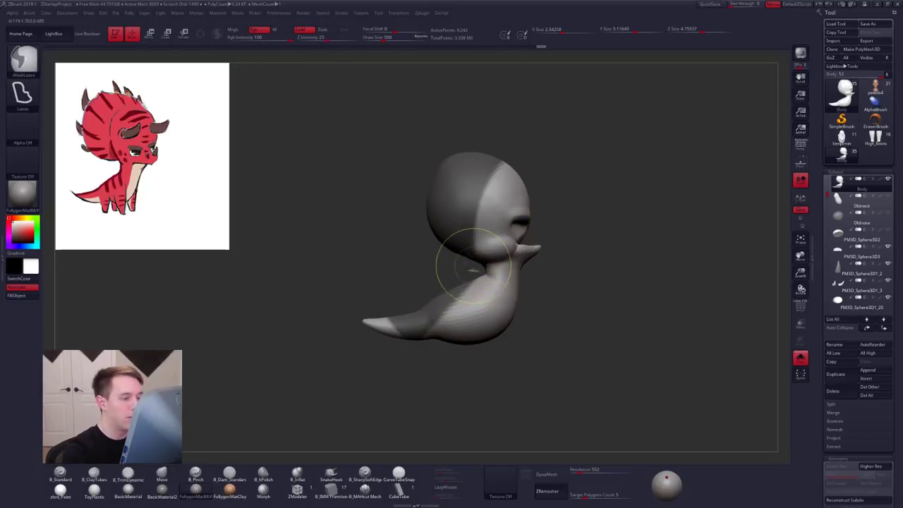
pyautogui.keyDown('ctrl'); pyautogui.keyDown('alt'); pyautogui.moveTo(480, 270); pyautogui.dragTo(335, 271); pyautogui.keyUp('alt'); pyautogui.keyUp('ctrl')
pyautogui.keyDown('ctrl'); pyautogui.click(504, 230); pyautogui.keyUp('ctrl')
pyautogui.keyDown('ctrl'); pyautogui.click(504, 231); pyautogui.keyUp('ctrl')
pyautogui.keyDown('ctrl'); pyautogui.click(504, 230); pyautogui.keyUp('ctrl')
pyautogui.keyDown('ctrl'); pyautogui.click(504, 230); pyautogui.keyUp('ctrl')
pyautogui.press('space')
pyautogui.moveTo(508, 228); pyautogui.dragTo(514, 227)
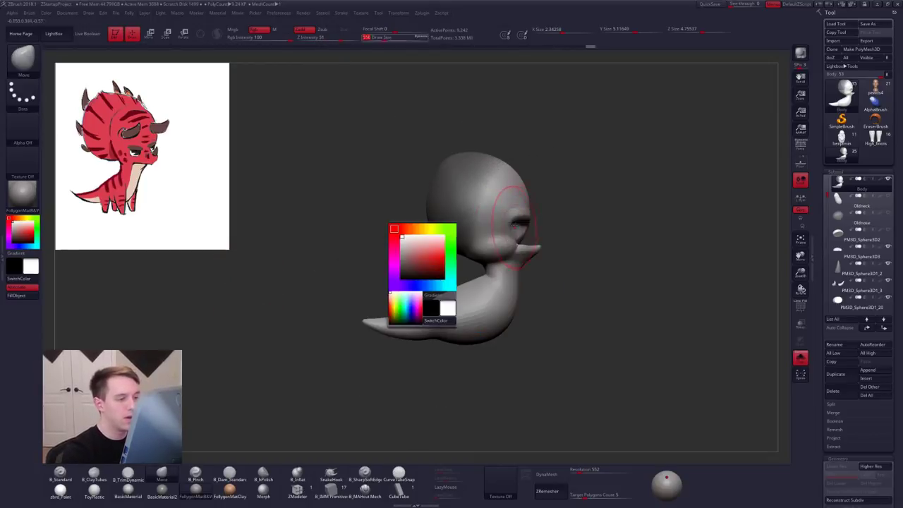
pyautogui.keyDown('ctrl'); pyautogui.click(540, 230); pyautogui.keyUp('ctrl')
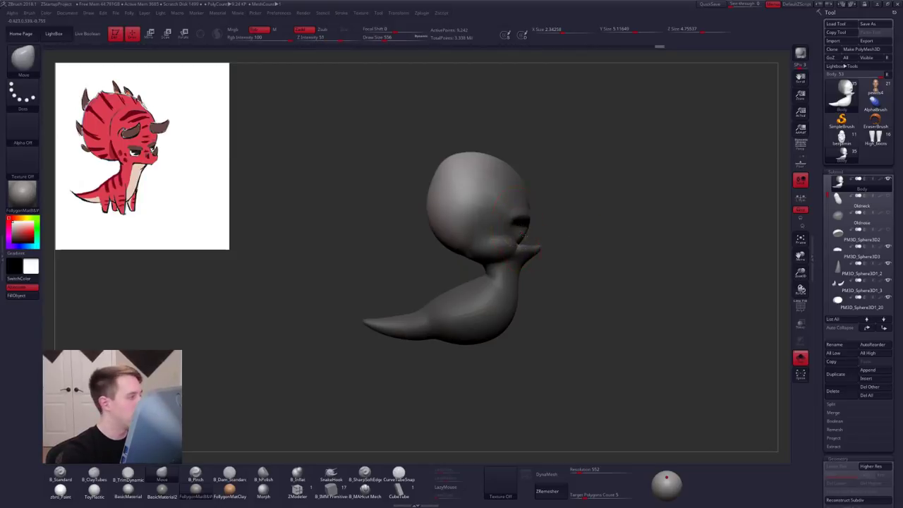
# Step: Smooth the unmasked back of the head at brush size 787
pyautogui.keyDown('alt'); pyautogui.moveTo(523, 236); pyautogui.dragTo(536, 254, button='right'); pyautogui.keyUp('alt')
pyautogui.hotkey('alt', 's')
pyautogui.hotkey('alt', 's')
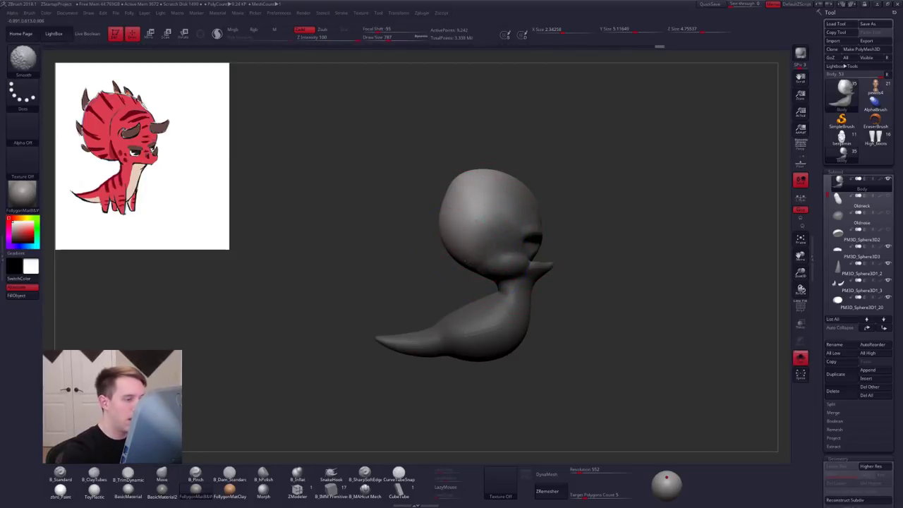
pyautogui.moveTo(466, 247)
pyautogui.keyDown('shift'); pyautogui.mouseDown()
pyautogui.moveTo(488, 176)
pyautogui.moveTo(484, 189)
pyautogui.mouseUp(); pyautogui.keyUp('shift')
pyautogui.moveTo(589, 226)
pyautogui.keyDown('shift'); pyautogui.mouseDown(button='right')
pyautogui.moveTo(534, 226)
pyautogui.moveTo(557, 230)
pyautogui.mouseUp(button='right'); pyautogui.keyUp('shift')
pyautogui.hotkey('alt', 's')
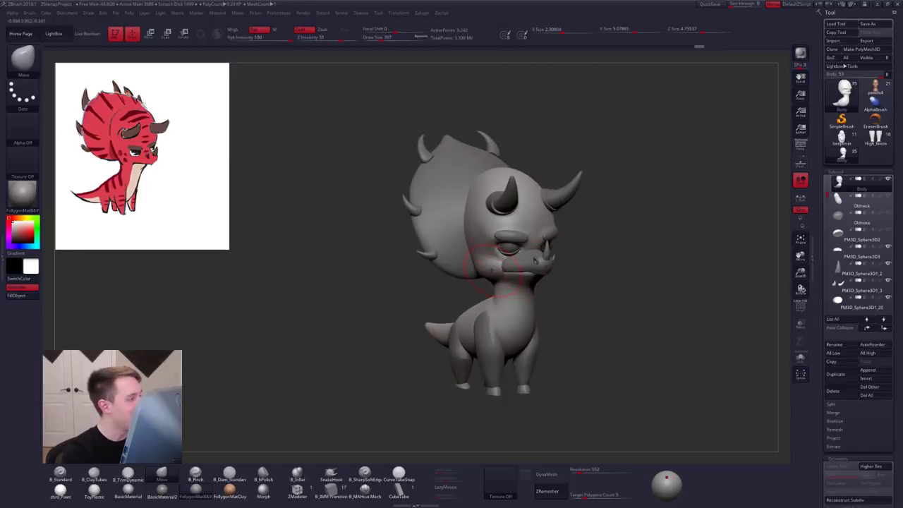
# Step: Widen the rear sides of the isolated head from behind with the Move brush at size 500
pyautogui.moveTo(491, 221); pyautogui.dragTo(494, 221)
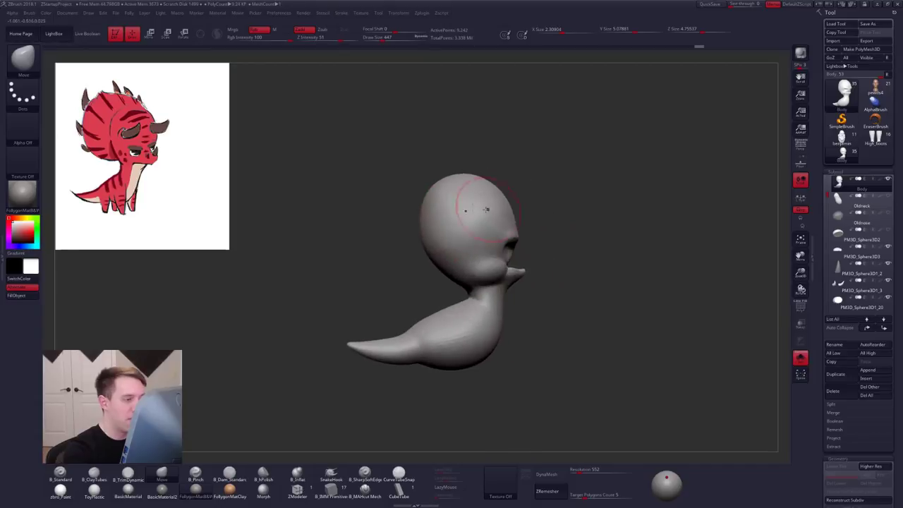
pyautogui.moveTo(459, 219)
pyautogui.mouseDown(button='right')
pyautogui.moveTo(497, 215)
pyautogui.moveTo(475, 254)
pyautogui.moveTo(475, 282)
pyautogui.mouseUp(button='right')
pyautogui.press('b')
pyautogui.press('m')
pyautogui.press('v')
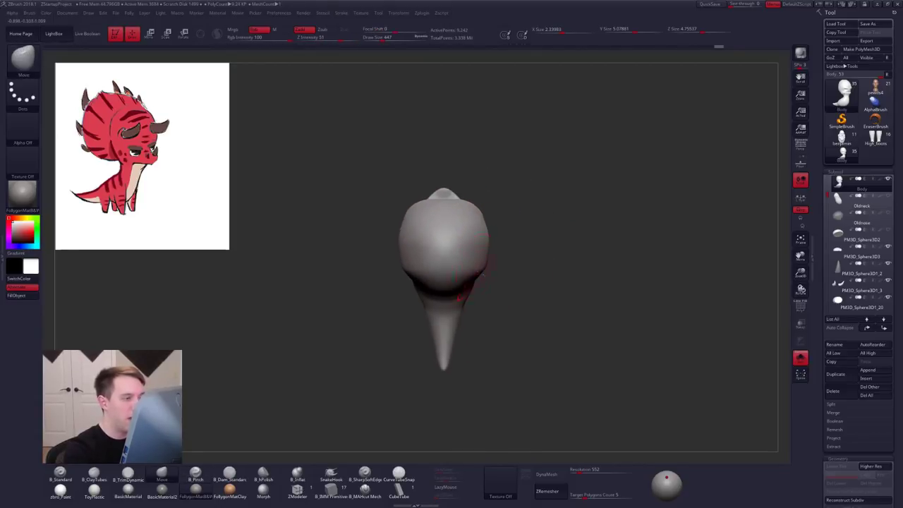
pyautogui.press('space')
pyautogui.moveTo(488, 262); pyautogui.dragTo(493, 262)
pyautogui.moveTo(504, 265)
pyautogui.mouseDown(button='right')
pyautogui.moveTo(470, 257)
pyautogui.moveTo(512, 256)
pyautogui.mouseUp(button='right')
pyautogui.moveTo(498, 256); pyautogui.dragTo(504, 257)
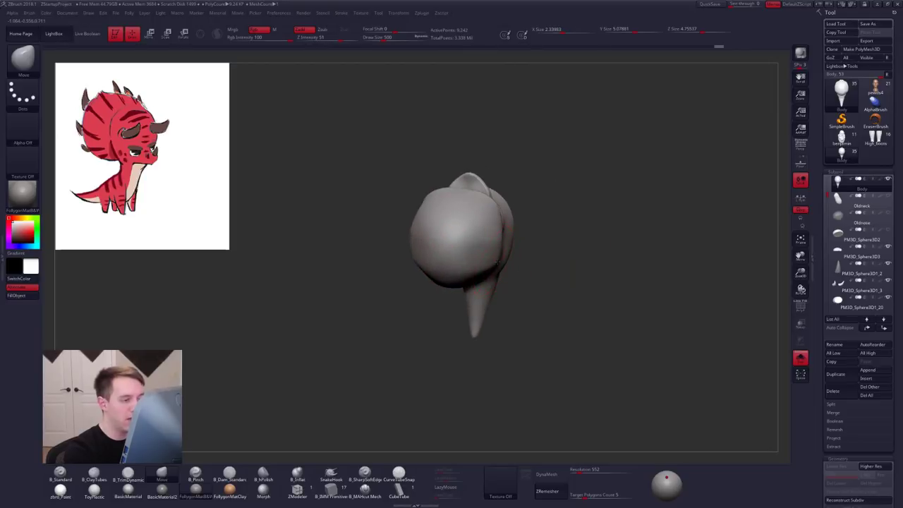
pyautogui.moveTo(507, 259); pyautogui.dragTo(432, 260, button='right')
pyautogui.moveTo(419, 266); pyautogui.dragTo(426, 271)
pyautogui.keyDown('alt'); pyautogui.moveTo(432, 282); pyautogui.dragTo(460, 295, button='right'); pyautogui.keyUp('alt')
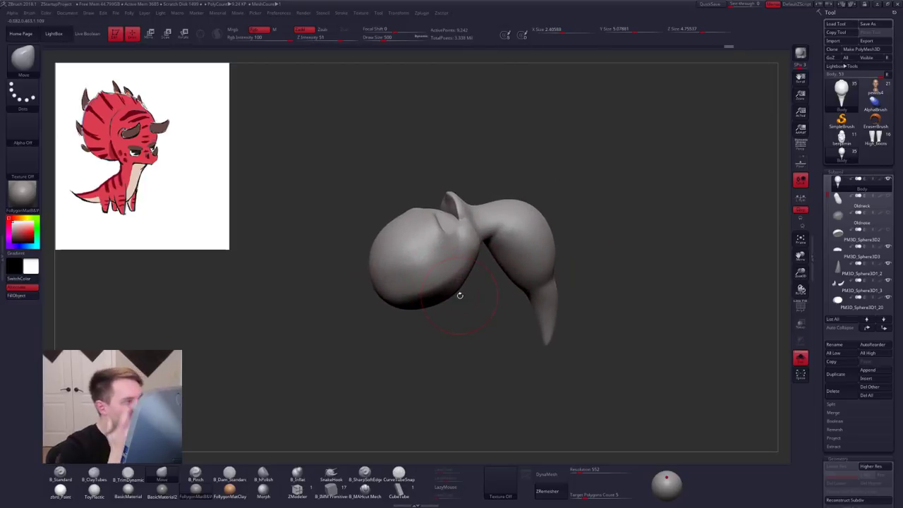
# Step: Refine the rounded side of the head from above with the Move brush at size 500
pyautogui.moveTo(520, 382); pyautogui.dragTo(482, 303, button='right')
pyautogui.press('b')
pyautogui.press('p')
pyautogui.press('i')
pyautogui.moveTo(437, 280)
pyautogui.mouseDown(button='right')
pyautogui.moveTo(482, 275)
pyautogui.moveTo(403, 297)
pyautogui.moveTo(421, 255)
pyautogui.moveTo(446, 239)
pyautogui.mouseUp(button='right')
pyautogui.press('b')
pyautogui.press('t')
pyautogui.press('d')
pyautogui.press('b')
pyautogui.press('m')
pyautogui.press('v')
pyautogui.moveTo(415, 301); pyautogui.dragTo(417, 302)
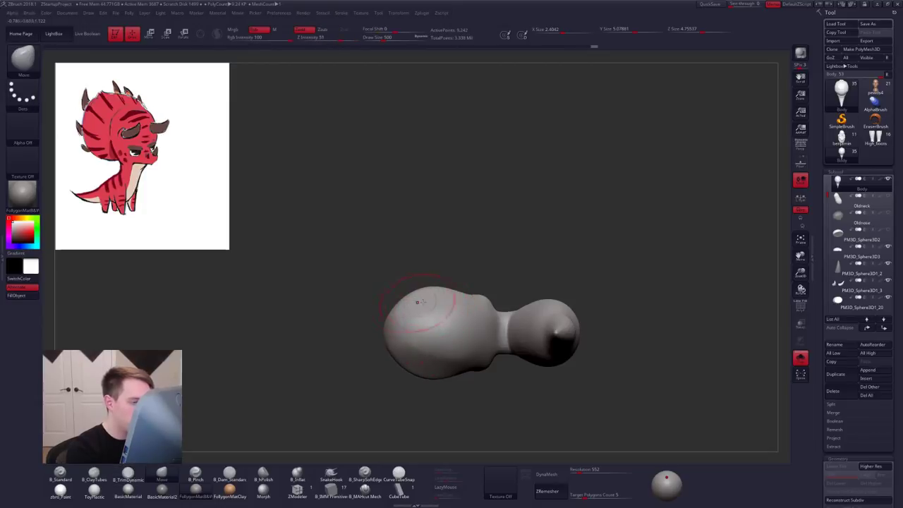
# Step: Show all parts and adjust the head's rear edge where it meets the frill with the Move brush at size 519
pyautogui.moveTo(417, 303); pyautogui.dragTo(501, 265, button='right')
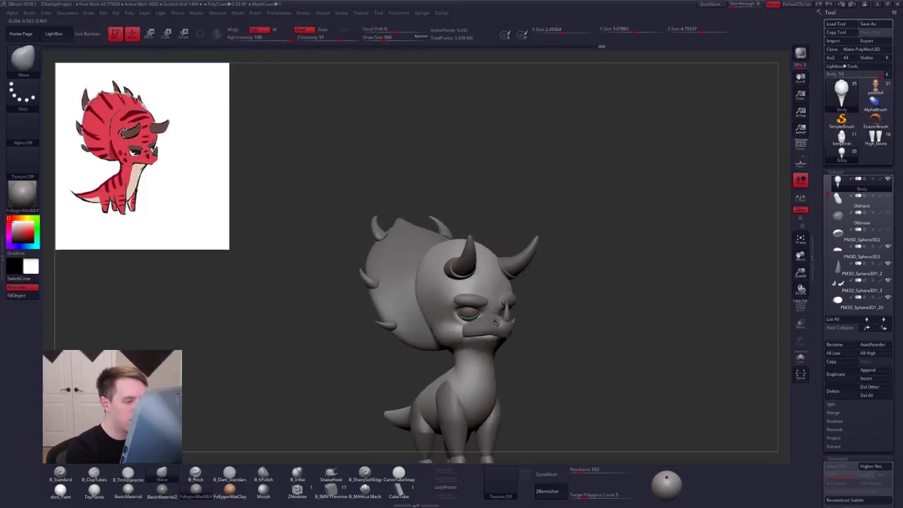
pyautogui.press('space')
pyautogui.moveTo(427, 284); pyautogui.dragTo(417, 284)
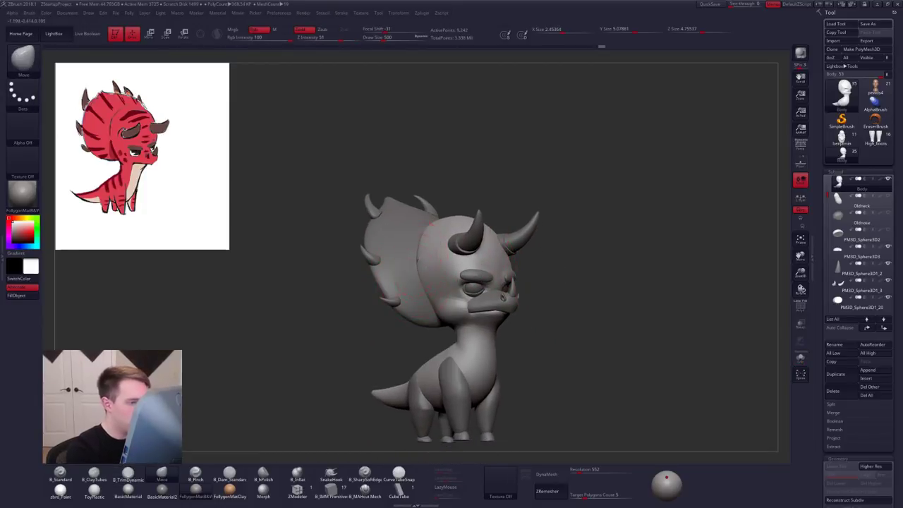
pyautogui.moveTo(422, 269); pyautogui.dragTo(422, 293, button='right')
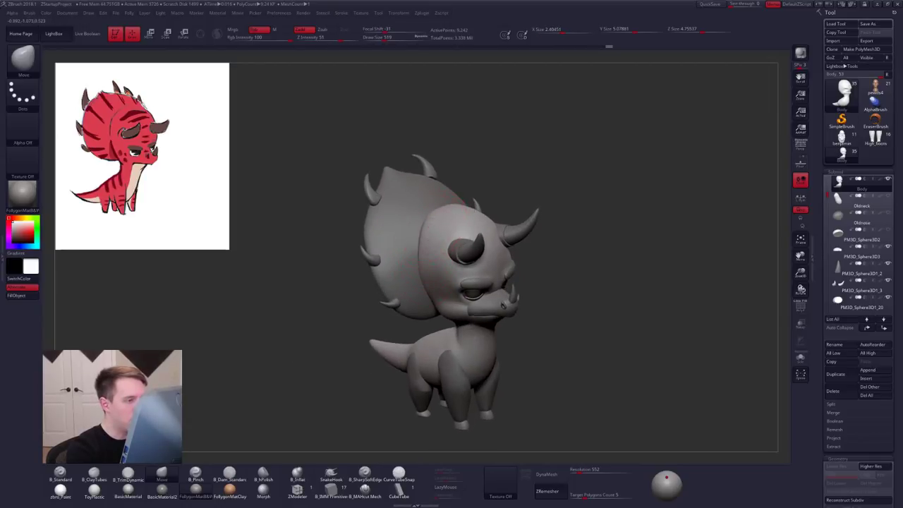
pyautogui.moveTo(469, 252); pyautogui.dragTo(459, 279, button='right')
pyautogui.press('space')
pyautogui.moveTo(456, 240); pyautogui.dragTo(451, 240)
pyautogui.moveTo(459, 247)
pyautogui.mouseDown(button='right')
pyautogui.moveTo(466, 253)
pyautogui.moveTo(474, 223)
pyautogui.moveTo(451, 221)
pyautogui.moveTo(464, 232)
pyautogui.mouseUp(button='right')
# Step: Isolate the Body and sharpen the top back of the head with the B_Pinch brush
pyautogui.press('5')
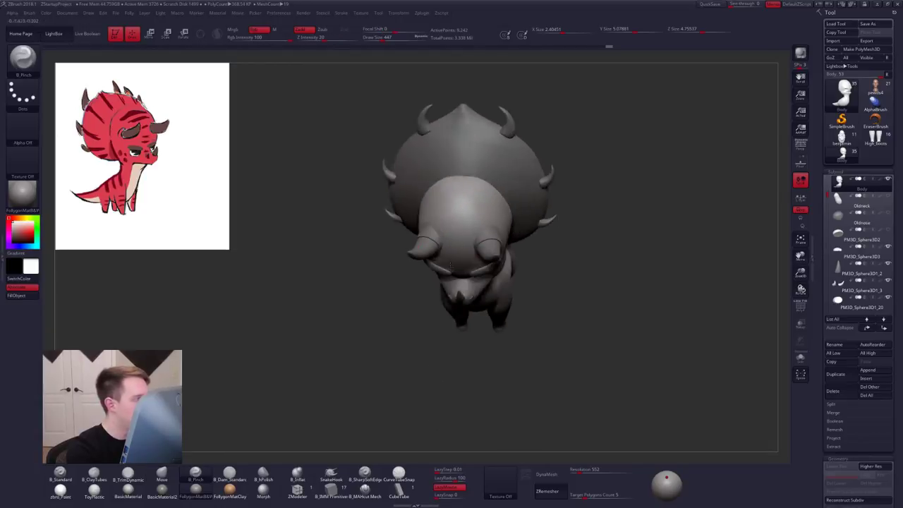
pyautogui.hotkey('alt', 's')
pyautogui.moveTo(463, 171); pyautogui.dragTo(472, 156, button='right')
pyautogui.press('4')
pyautogui.moveTo(465, 186); pyautogui.dragTo(463, 168, button='right')
pyautogui.press('5')
pyautogui.press('space')
pyautogui.moveTo(461, 207); pyautogui.dragTo(464, 207)
pyautogui.moveTo(462, 207)
pyautogui.mouseDown(button='right')
pyautogui.moveTo(460, 228)
pyautogui.moveTo(466, 207)
pyautogui.moveTo(477, 209)
pyautogui.mouseUp(button='right')
# Step: Refine the head's rear crest from the side with the B_Pinch brush at size 482
pyautogui.press('4')
pyautogui.moveTo(402, 228)
pyautogui.keyDown('alt'); pyautogui.mouseDown(button='right')
pyautogui.moveTo(448, 248)
pyautogui.moveTo(467, 245)
pyautogui.mouseUp(button='right'); pyautogui.keyUp('alt')
pyautogui.press('5')
pyautogui.moveTo(407, 215); pyautogui.dragTo(424, 220, button='right')
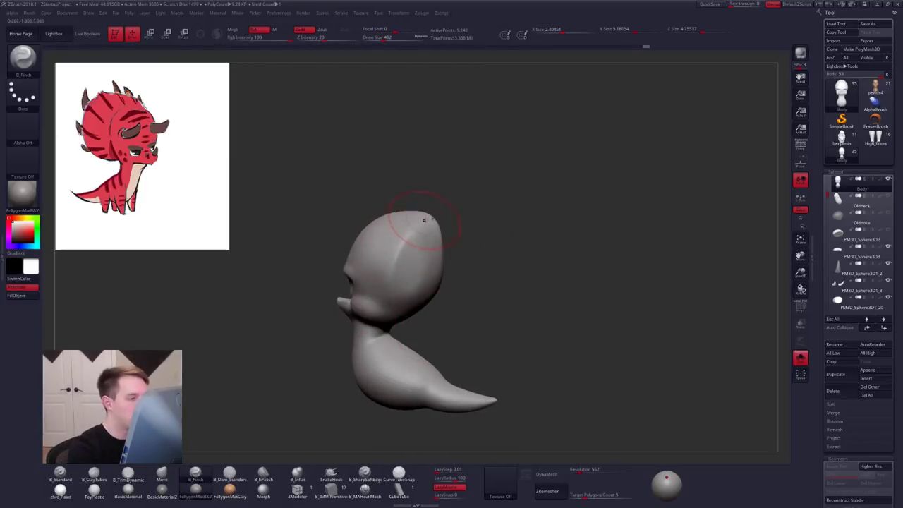
pyautogui.moveTo(405, 265)
pyautogui.mouseDown(button='right')
pyautogui.moveTo(403, 255)
pyautogui.moveTo(422, 279)
pyautogui.moveTo(483, 290)
pyautogui.mouseUp(button='right')
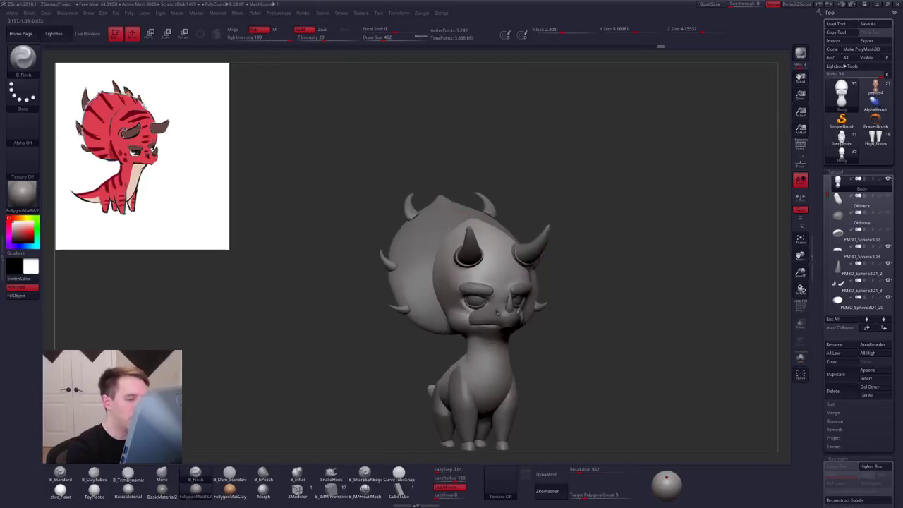
# Step: Select the BabyDino frill in the full model and rotate it more upright about its base with a vertical Transpose line
pyautogui.moveTo(458, 243)
pyautogui.mouseDown(button='right')
pyautogui.moveTo(495, 256)
pyautogui.moveTo(459, 293)
pyautogui.moveTo(476, 324)
pyautogui.moveTo(458, 291)
pyautogui.mouseUp(button='right')
pyautogui.keyDown('alt'); pyautogui.click(447, 297); pyautogui.keyUp('alt')
pyautogui.press('r')
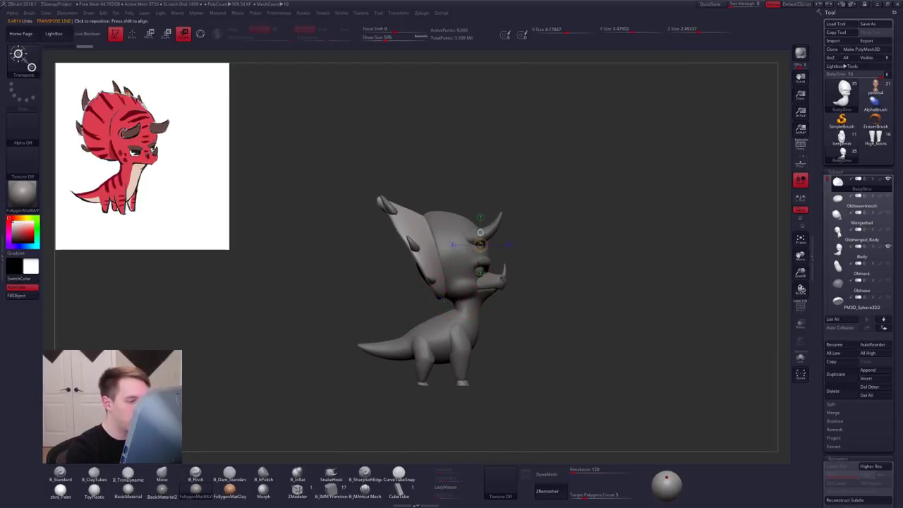
pyautogui.keyDown('shift'); pyautogui.moveTo(444, 295); pyautogui.dragTo(444, 192); pyautogui.keyUp('shift')
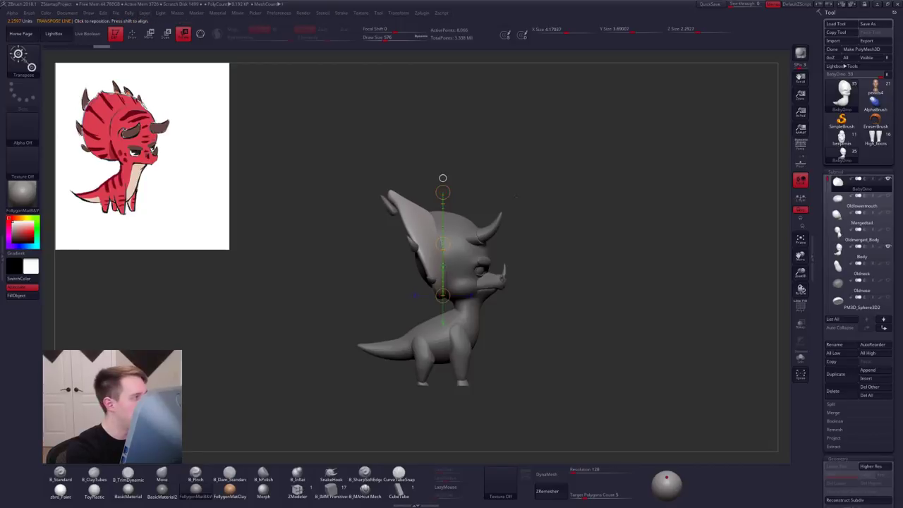
pyautogui.moveTo(639, 237); pyautogui.dragTo(565, 255, button='right')
pyautogui.moveTo(582, 353)
pyautogui.keyDown('shift'); pyautogui.mouseDown(button='right')
pyautogui.moveTo(562, 363)
pyautogui.moveTo(609, 366)
pyautogui.mouseUp(button='right'); pyautogui.keyUp('shift')
# Step: Widen the frill's sides from behind with the Move brush at size 810
pyautogui.press('q')
pyautogui.press('space')
pyautogui.moveTo(423, 306); pyautogui.dragTo(434, 307)
pyautogui.moveTo(409, 304); pyautogui.dragTo(434, 305, button='right')
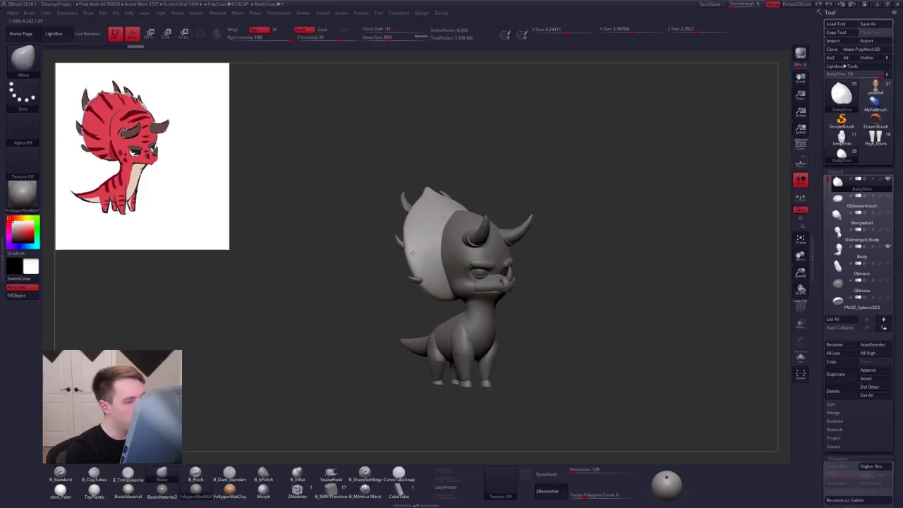
pyautogui.moveTo(413, 260)
pyautogui.mouseDown(button='right')
pyautogui.moveTo(419, 287)
pyautogui.moveTo(474, 281)
pyautogui.mouseUp(button='right')
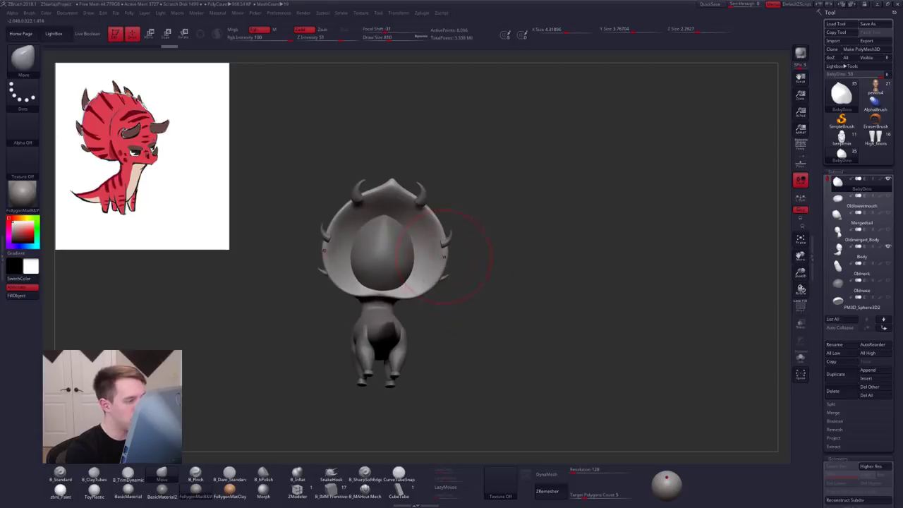
pyautogui.moveTo(436, 263); pyautogui.dragTo(446, 261)
pyautogui.moveTo(452, 262); pyautogui.dragTo(435, 248, button='right')
pyautogui.moveTo(492, 289); pyautogui.dragTo(433, 291, button='right')
# Step: Reshape the frill's lower edge beside the jaw with the Move brush at size 595 and toggle the wireframe to check it
pyautogui.press('space')
pyautogui.moveTo(442, 306); pyautogui.dragTo(432, 306)
pyautogui.moveTo(472, 304); pyautogui.dragTo(478, 299)
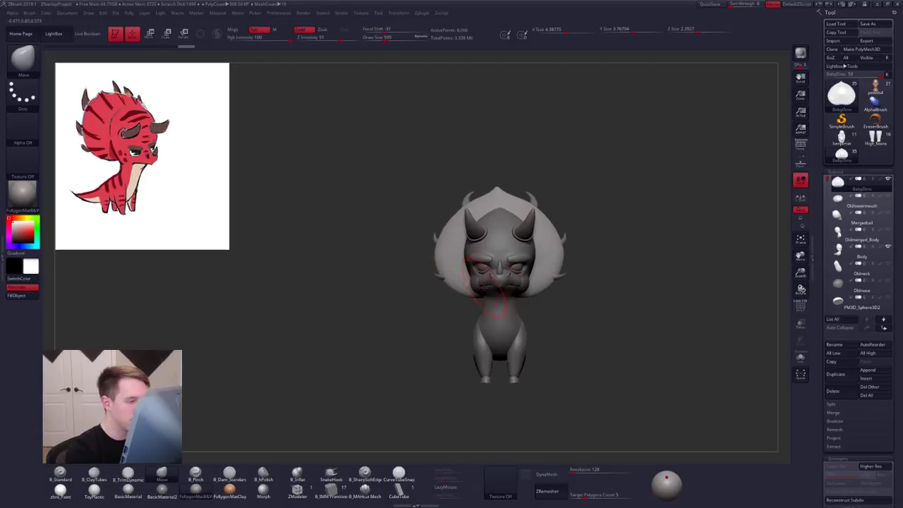
pyautogui.moveTo(481, 295)
pyautogui.mouseDown(button='right')
pyautogui.moveTo(522, 277)
pyautogui.moveTo(487, 304)
pyautogui.mouseUp(button='right')
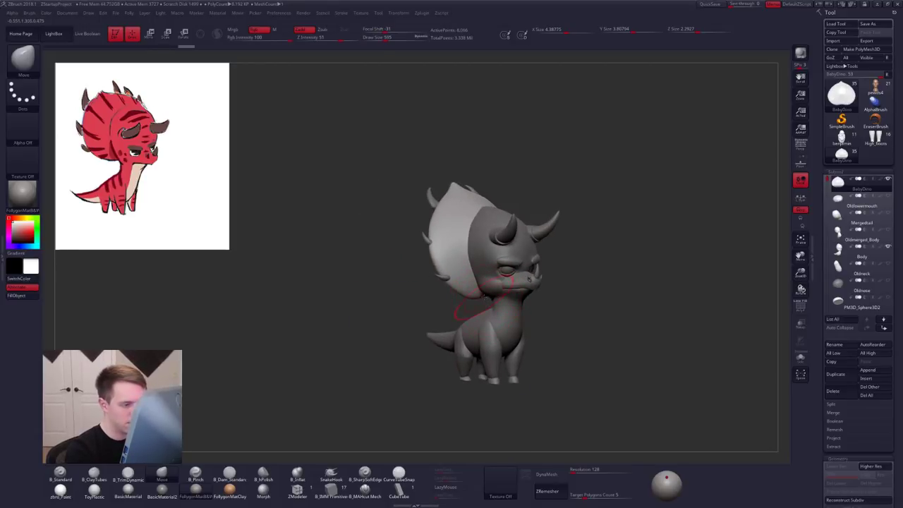
pyautogui.moveTo(483, 296); pyautogui.dragTo(481, 299)
pyautogui.moveTo(480, 302); pyautogui.dragTo(470, 306, button='right')
pyautogui.moveTo(468, 306); pyautogui.dragTo(471, 303)
pyautogui.moveTo(452, 300); pyautogui.dragTo(487, 284, button='right')
pyautogui.hotkey('shift', 'f')
pyautogui.hotkey('shift', 'f')
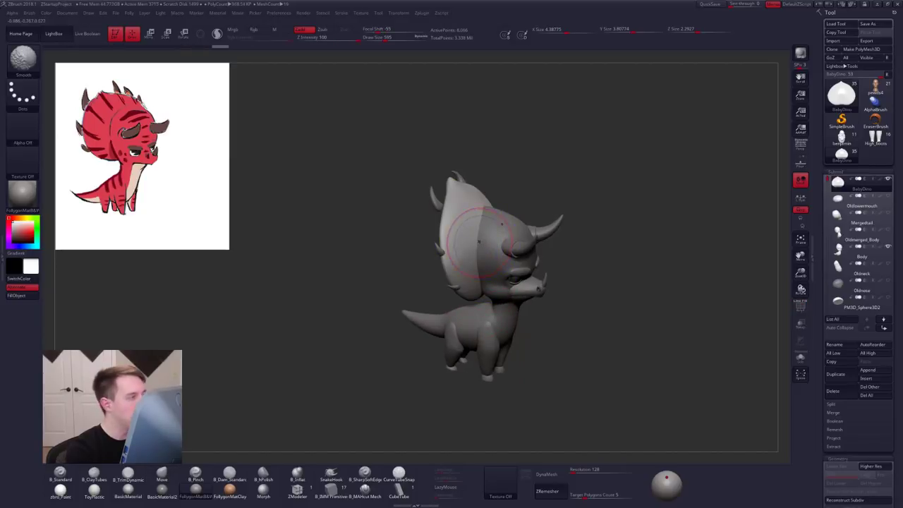
# Step: Isolate the frill, try a lasso mask on its lower edge and clear the mask
pyautogui.moveTo(479, 241)
pyautogui.mouseDown(button='right')
pyautogui.moveTo(462, 230)
pyautogui.moveTo(431, 231)
pyautogui.moveTo(480, 245)
pyautogui.moveTo(498, 262)
pyautogui.moveTo(484, 280)
pyautogui.moveTo(502, 304)
pyautogui.moveTo(486, 333)
pyautogui.mouseUp(button='right')
pyautogui.hotkey('shift', 's')
pyautogui.moveTo(506, 380)
pyautogui.keyDown('ctrl'); pyautogui.mouseDown()
pyautogui.moveTo(468, 363)
pyautogui.moveTo(442, 288)
pyautogui.moveTo(518, 216)
pyautogui.moveTo(357, 410)
pyautogui.moveTo(409, 418)
pyautogui.mouseUp(); pyautogui.keyUp('ctrl')
pyautogui.keyDown('ctrl'); pyautogui.click(471, 339); pyautogui.keyUp('ctrl')
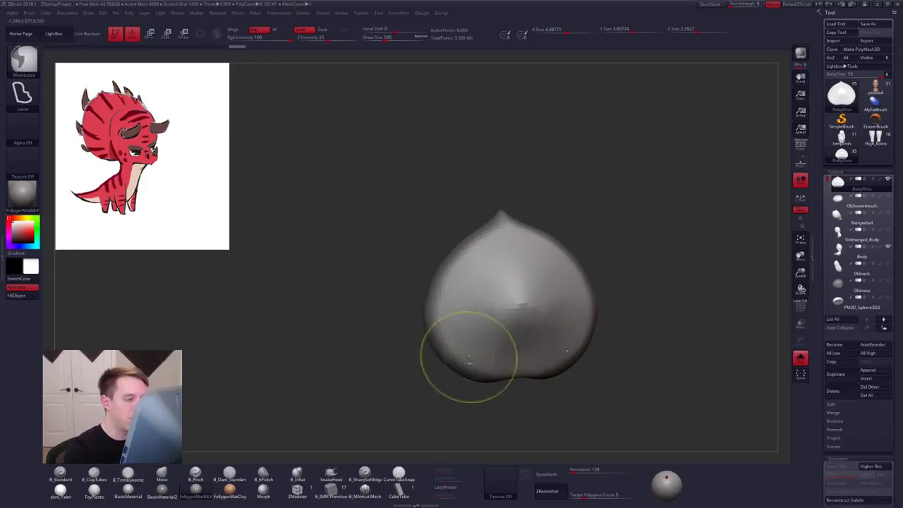
pyautogui.keyDown('ctrl'); pyautogui.click(470, 386); pyautogui.keyUp('ctrl')
pyautogui.keyDown('ctrl'); pyautogui.click(478, 370); pyautogui.keyUp('ctrl')
pyautogui.moveTo(385, 314)
pyautogui.keyDown('ctrl'); pyautogui.mouseDown()
pyautogui.moveTo(404, 292)
pyautogui.moveTo(431, 289)
pyautogui.mouseUp(); pyautogui.keyUp('ctrl')
# Step: Subdivide the frill twice and carve a groove inside its outer edge with the B_SharpSoftEdge brush at size 447
pyautogui.press('space')
pyautogui.hotkey('ctrl', 'd')
pyautogui.hotkey('ctrl', 'd')
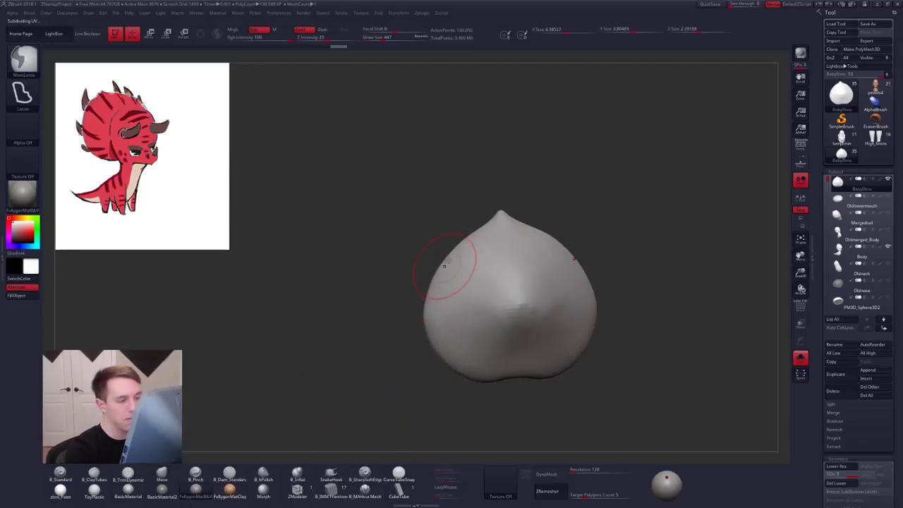
pyautogui.moveTo(445, 266); pyautogui.dragTo(463, 275, button='right')
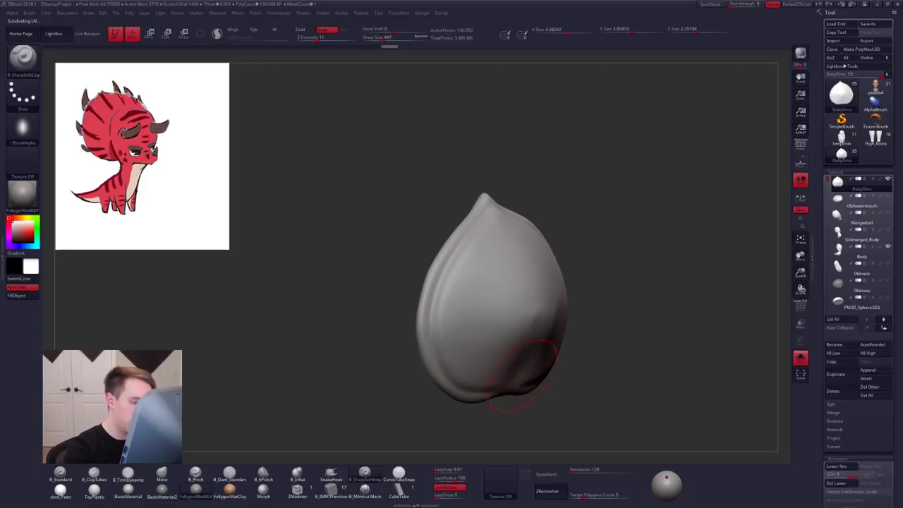
# Step: Try to cut a crease along the frill's upper rim with the B_SMHcut Mesh brush at size 265
pyautogui.click(367, 490)
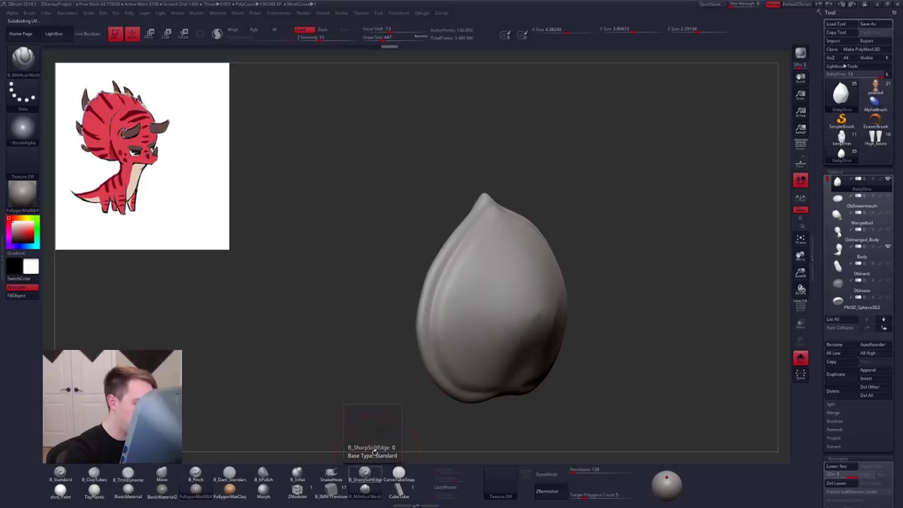
pyautogui.press('space')
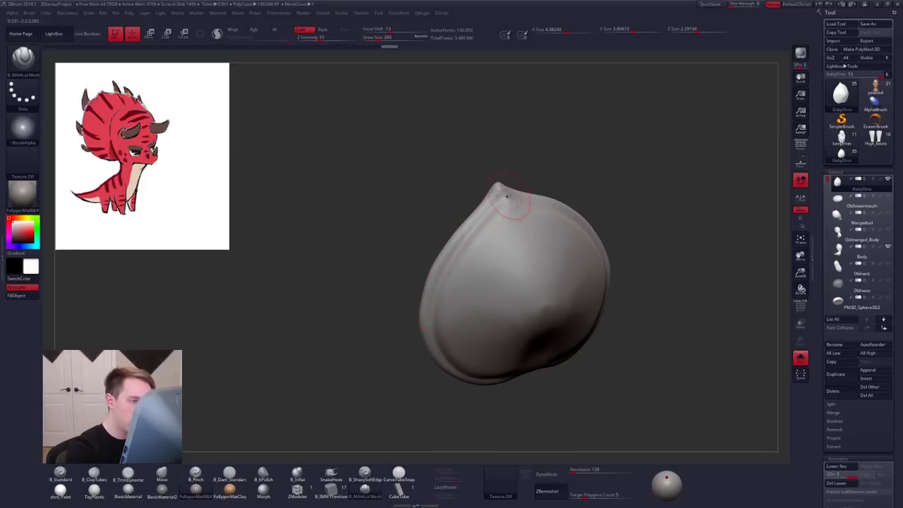
pyautogui.moveTo(474, 221); pyautogui.dragTo(460, 250)
pyautogui.hotkey('ctrl', 'z')
# Step: Pinch the groove along the frill's side and lower rim with the B_Pinch brush at size 181
pyautogui.click(195, 475)
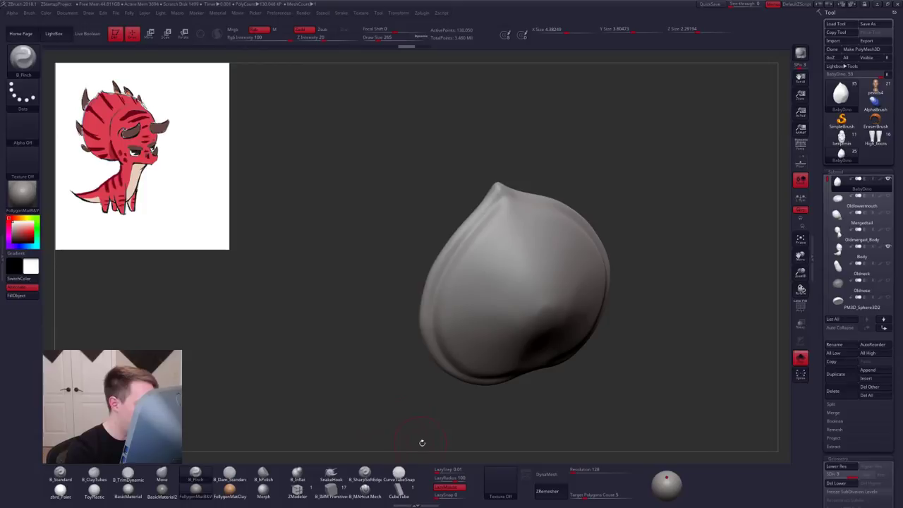
pyautogui.press('space')
pyautogui.moveTo(492, 224); pyautogui.dragTo(463, 239)
pyautogui.moveTo(463, 239); pyautogui.dragTo(451, 254, button='right')
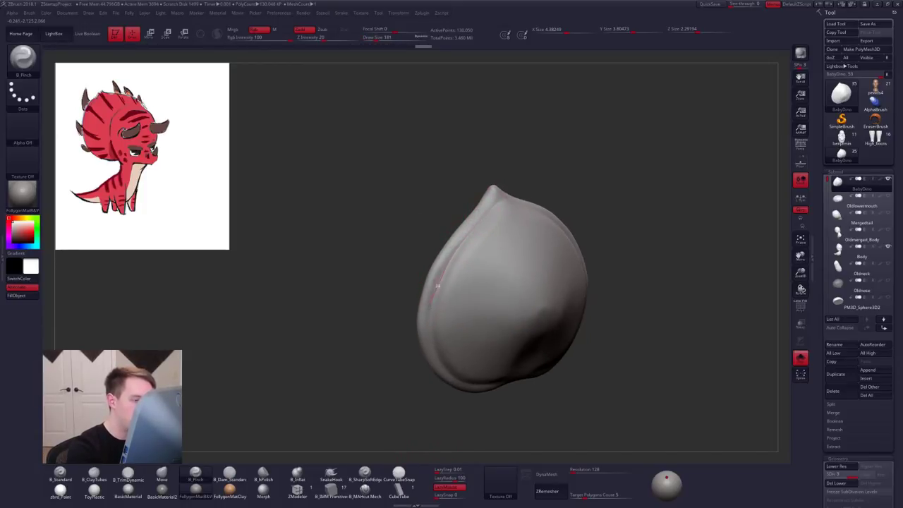
pyautogui.moveTo(428, 331); pyautogui.dragTo(429, 339)
pyautogui.moveTo(429, 339); pyautogui.dragTo(428, 322, button='right')
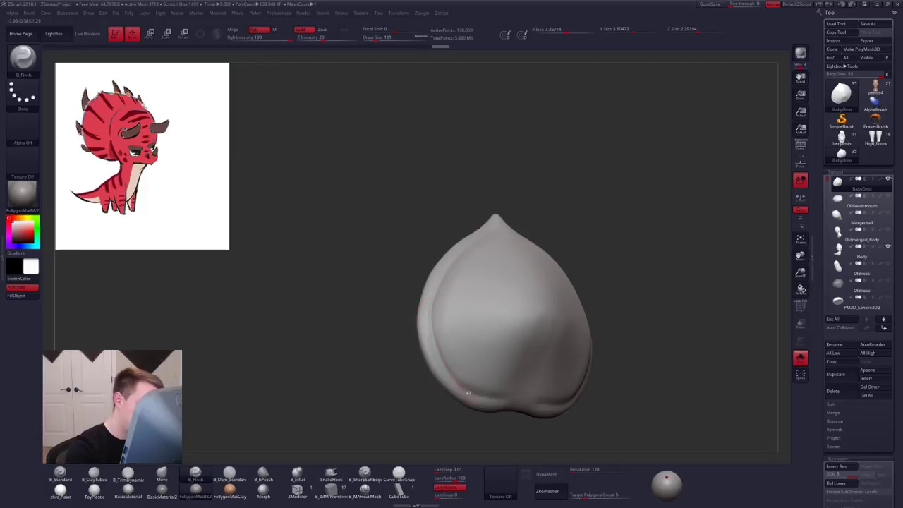
pyautogui.moveTo(515, 402); pyautogui.dragTo(519, 403)
pyautogui.moveTo(516, 392); pyautogui.dragTo(489, 346, button='right')
# Step: Tighten the frill's upper rim with the B_Pinch brush at size 292
pyautogui.press('space')
pyautogui.moveTo(478, 286); pyautogui.dragTo(503, 309)
pyautogui.moveTo(515, 304)
pyautogui.mouseDown(button='right')
pyautogui.moveTo(502, 291)
pyautogui.moveTo(452, 279)
pyautogui.mouseUp(button='right')
pyautogui.moveTo(503, 260); pyautogui.dragTo(521, 271, button='right')
# Step: Mask all of the frill except its pointed tip and drop the mesh to its lowest subdivision level
pyautogui.press('ctrl')
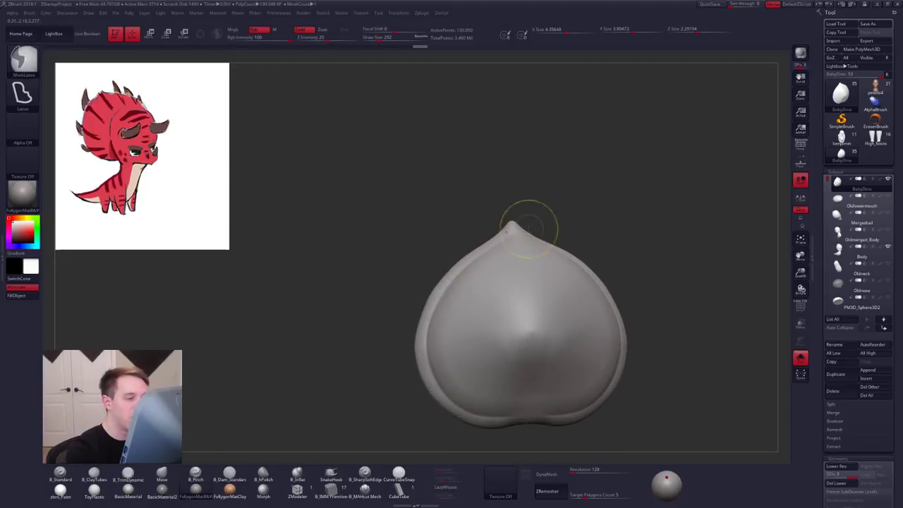
pyautogui.moveTo(487, 251)
pyautogui.keyDown('ctrl'); pyautogui.keyDown('alt'); pyautogui.mouseDown()
pyautogui.moveTo(452, 285)
pyautogui.moveTo(518, 171)
pyautogui.moveTo(525, 181)
pyautogui.mouseUp(); pyautogui.keyUp('alt'); pyautogui.keyUp('ctrl')
pyautogui.moveTo(417, 290); pyautogui.dragTo(478, 304, button='right')
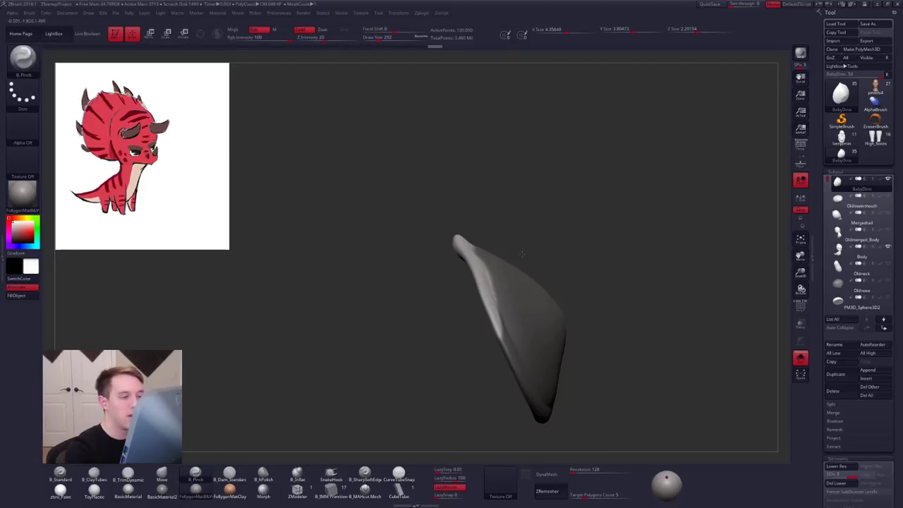
pyautogui.press('space')
pyautogui.moveTo(478, 286)
pyautogui.mouseDown()
pyautogui.moveTo(488, 285)
pyautogui.moveTo(446, 284)
pyautogui.mouseUp()
pyautogui.hotkey('shift', 'd')
pyautogui.hotkey('shift', 'd')
# Step: Pull the frill's unmasked tip forward and up from the side with the Move brush at size 500
pyautogui.press('space')
pyautogui.press('b')
pyautogui.press('m')
pyautogui.press('v')
pyautogui.moveTo(455, 244); pyautogui.dragTo(469, 240)
pyautogui.moveTo(543, 267)
pyautogui.mouseDown(button='right')
pyautogui.moveTo(607, 272)
pyautogui.moveTo(561, 265)
pyautogui.mouseUp(button='right')
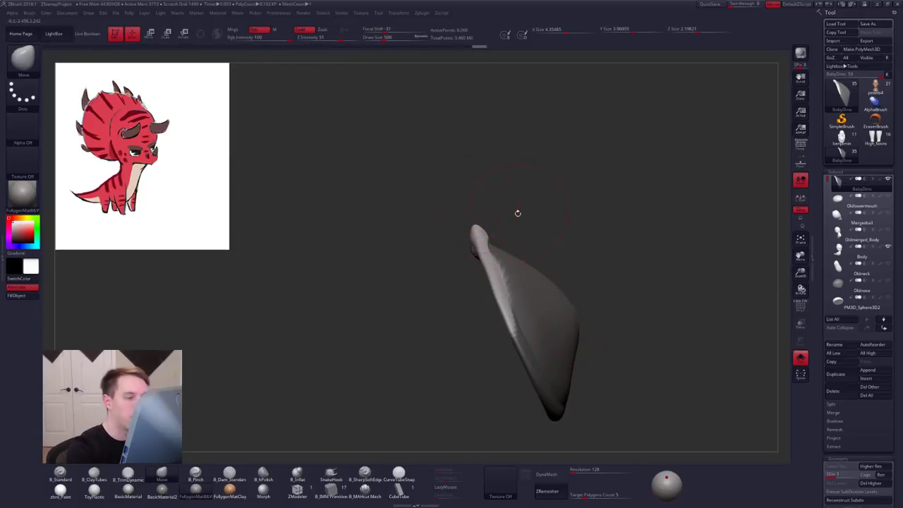
# Step: Clear the frill's mask and smooth its pointed tip from the side at brush size 500
pyautogui.keyDown('ctrl'); pyautogui.moveTo(518, 213); pyautogui.dragTo(526, 220); pyautogui.keyUp('ctrl')
pyautogui.moveTo(526, 220); pyautogui.dragTo(582, 227, button='right')
pyautogui.keyDown('shift'); pyautogui.moveTo(500, 252); pyautogui.dragTo(451, 257, button='right'); pyautogui.keyUp('shift')
pyautogui.moveTo(576, 322)
pyautogui.keyDown('ctrl'); pyautogui.mouseDown()
pyautogui.moveTo(573, 304)
pyautogui.moveTo(463, 194)
pyautogui.moveTo(563, 112)
pyautogui.mouseUp(); pyautogui.keyUp('ctrl')
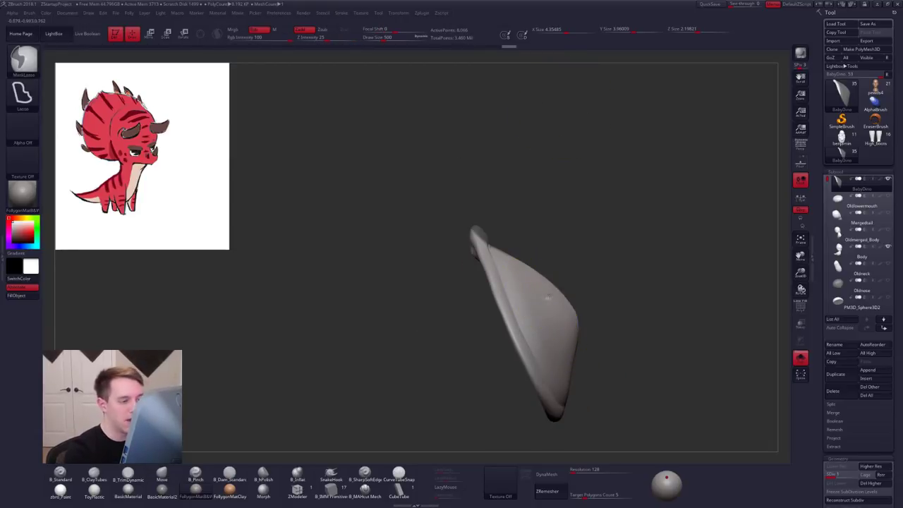
pyautogui.keyDown('ctrl'); pyautogui.moveTo(587, 239); pyautogui.dragTo(596, 246); pyautogui.keyUp('ctrl')
pyautogui.moveTo(546, 236); pyautogui.dragTo(604, 237, button='right')
pyautogui.keyDown('shift'); pyautogui.moveTo(534, 227); pyautogui.dragTo(529, 223); pyautogui.keyUp('shift')
pyautogui.keyDown('shift'); pyautogui.moveTo(589, 224); pyautogui.dragTo(530, 222, button='right'); pyautogui.keyUp('shift')
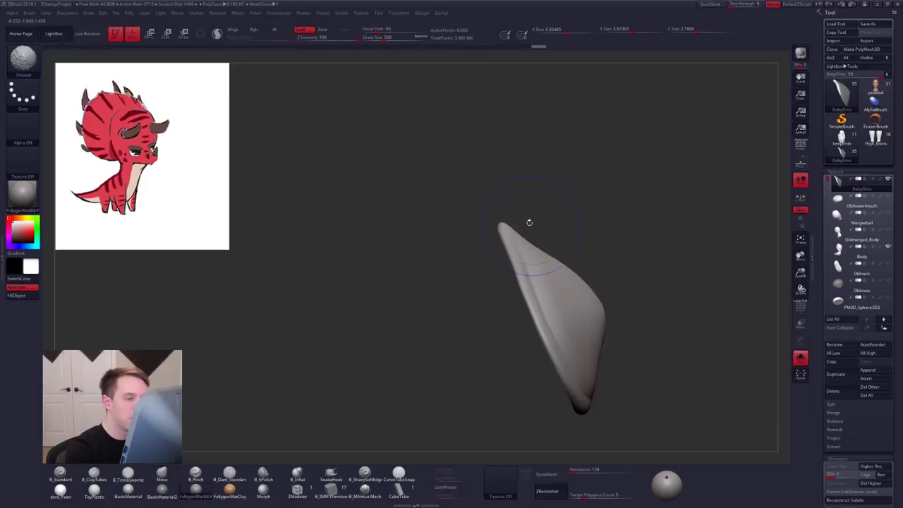
pyautogui.keyDown('shift'); pyautogui.moveTo(510, 242); pyautogui.dragTo(506, 234); pyautogui.keyUp('shift')
# Step: Smooth the rim along the frill's side and lower edge at brush size 500
pyautogui.moveTo(515, 233); pyautogui.dragTo(564, 230, button='right')
pyautogui.keyDown('shift'); pyautogui.moveTo(513, 311); pyautogui.dragTo(530, 355); pyautogui.keyUp('shift')
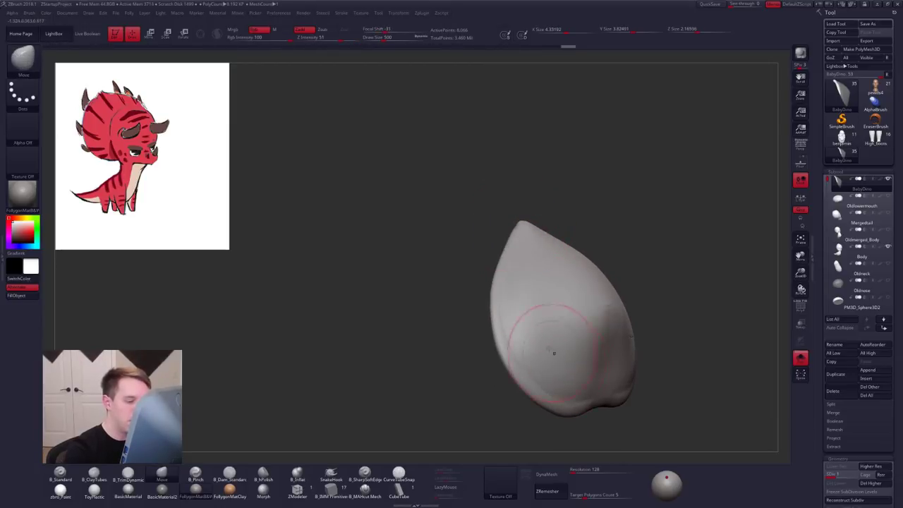
pyautogui.moveTo(555, 351); pyautogui.dragTo(564, 332, button='right')
pyautogui.keyDown('shift'); pyautogui.moveTo(526, 363); pyautogui.dragTo(519, 346); pyautogui.keyUp('shift')
# Step: Fill the dent at the middle of the frill with the B_ClayTubes brush at size 500
pyautogui.press('b')
pyautogui.press('c')
pyautogui.press('t')
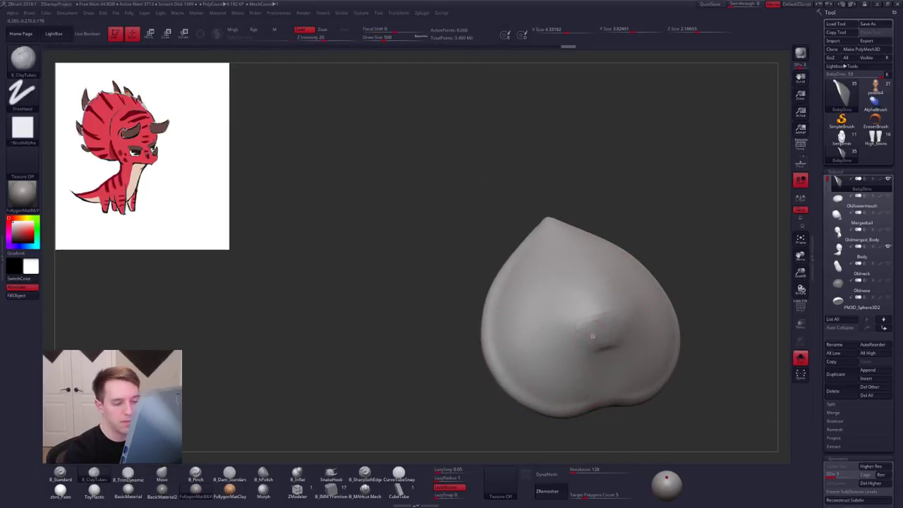
pyautogui.moveTo(594, 334)
pyautogui.mouseDown()
pyautogui.moveTo(613, 372)
pyautogui.moveTo(606, 345)
pyautogui.mouseUp()
pyautogui.moveTo(607, 346); pyautogui.dragTo(561, 342, button='right')
# Step: Show all parts and pull the frill's tip backward in side view with the Move brush at size 500
pyautogui.moveTo(540, 272)
pyautogui.keyDown('alt'); pyautogui.mouseDown(button='right')
pyautogui.moveTo(467, 238)
pyautogui.moveTo(443, 196)
pyautogui.mouseUp(button='right'); pyautogui.keyUp('alt')
pyautogui.hotkey('alt', 's')
pyautogui.press('b')
pyautogui.press('m')
pyautogui.press('v')
pyautogui.press('s')
pyautogui.moveTo(431, 188); pyautogui.dragTo(418, 189)
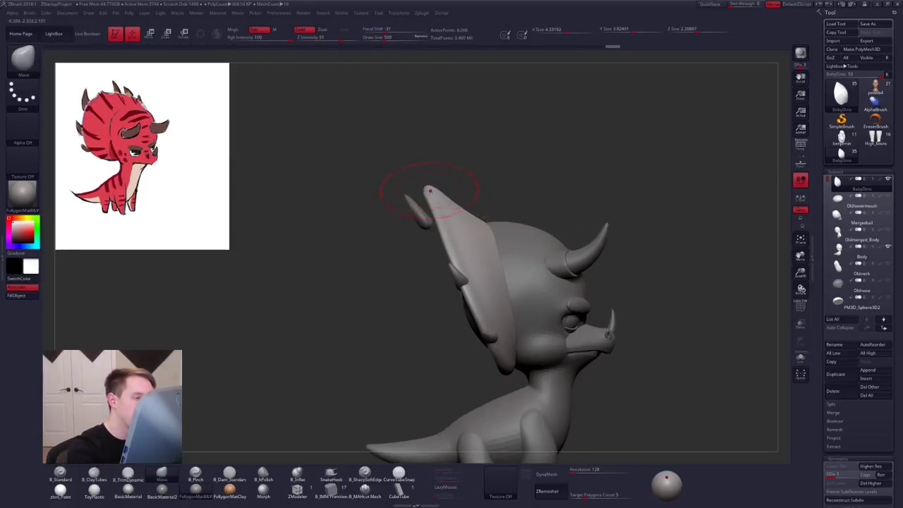
pyautogui.moveTo(430, 192); pyautogui.dragTo(493, 194, button='right')
# Step: Isolate the frill and refine its tip from the side with the Move brush at size 279
pyautogui.hotkey('alt', 's')
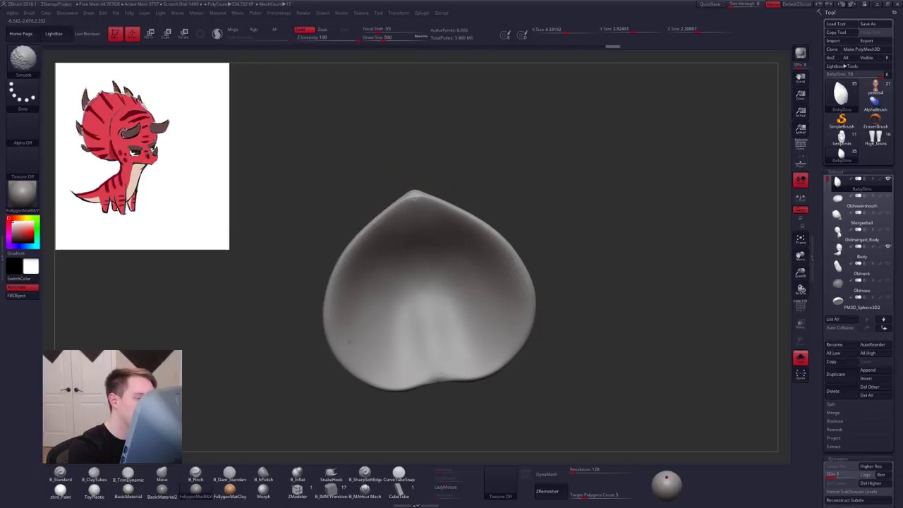
pyautogui.moveTo(349, 342)
pyautogui.mouseDown(button='right')
pyautogui.moveTo(409, 332)
pyautogui.moveTo(439, 311)
pyautogui.mouseUp(button='right')
pyautogui.press('space')
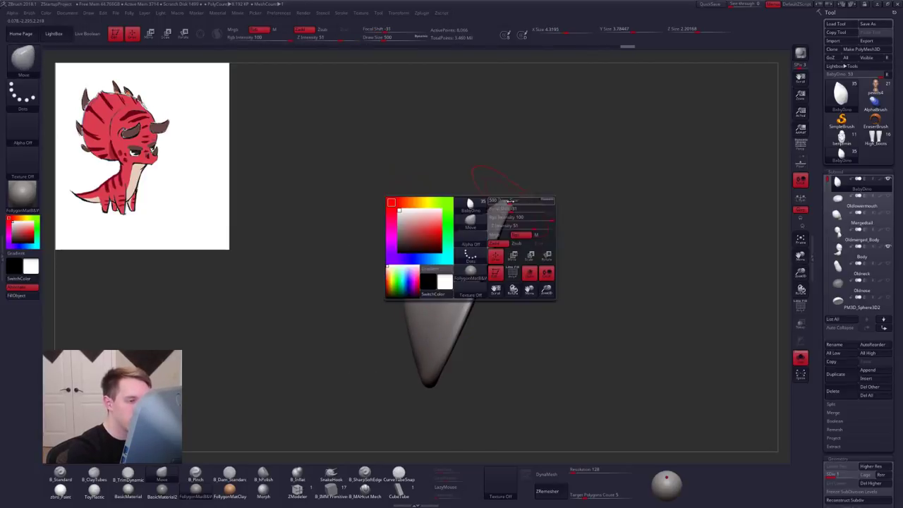
pyautogui.moveTo(508, 202); pyautogui.dragTo(506, 202)
pyautogui.press('space')
pyautogui.moveTo(501, 198); pyautogui.dragTo(499, 191)
pyautogui.moveTo(544, 209); pyautogui.dragTo(498, 209, button='right')
# Step: Smooth the frill's tip and inner surface at brush size 279 and toggle the wireframe to check the mesh
pyautogui.keyDown('shift'); pyautogui.moveTo(494, 200); pyautogui.dragTo(483, 204); pyautogui.keyUp('shift')
pyautogui.moveTo(475, 228); pyautogui.dragTo(504, 225, button='right')
pyautogui.keyDown('shift'); pyautogui.moveTo(505, 200); pyautogui.dragTo(508, 213); pyautogui.keyUp('shift')
pyautogui.moveTo(492, 245)
pyautogui.mouseDown(button='right')
pyautogui.moveTo(521, 239)
pyautogui.moveTo(476, 238)
pyautogui.mouseUp(button='right')
pyautogui.hotkey('shift', 'f')
pyautogui.hotkey('shift', 'f')
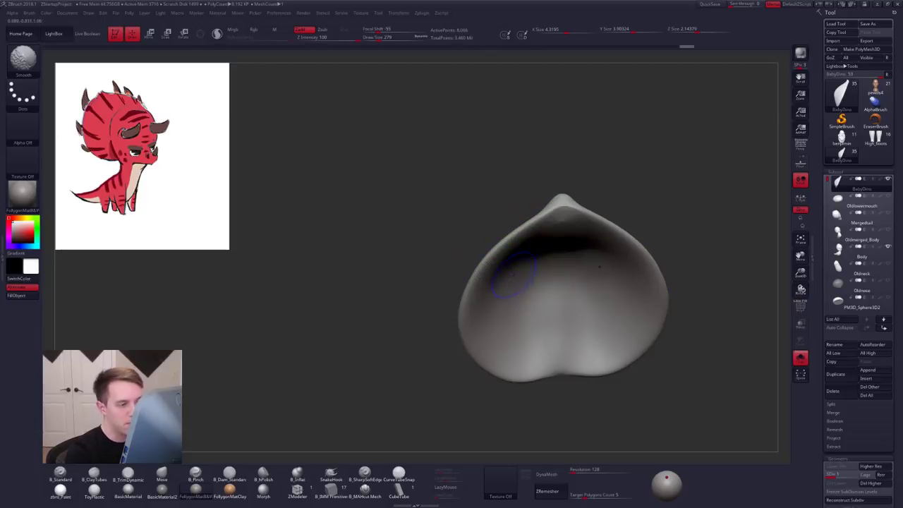
# Step: Raise the frill to its highest subdivision level and convert it to a DynaMesh at resolution 128
pyautogui.press('d')
pyautogui.press('d')
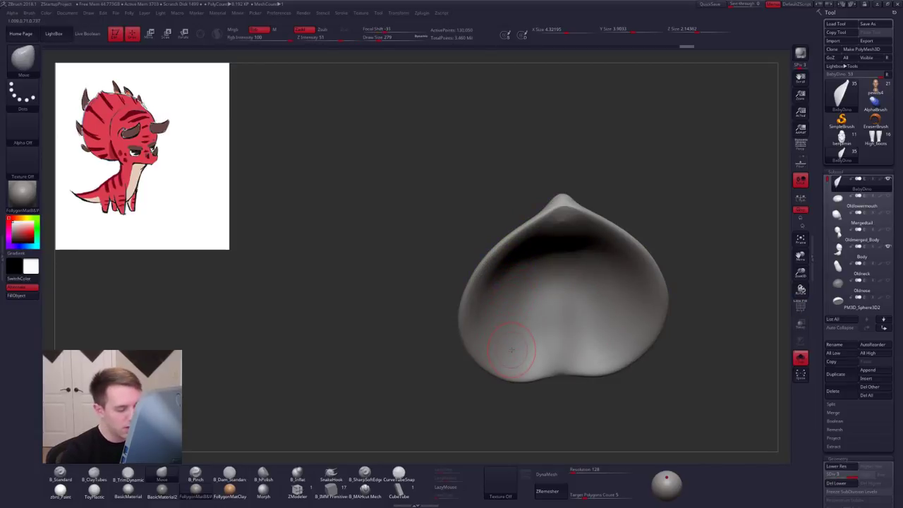
pyautogui.click(547, 477)
pyautogui.click(534, 491)
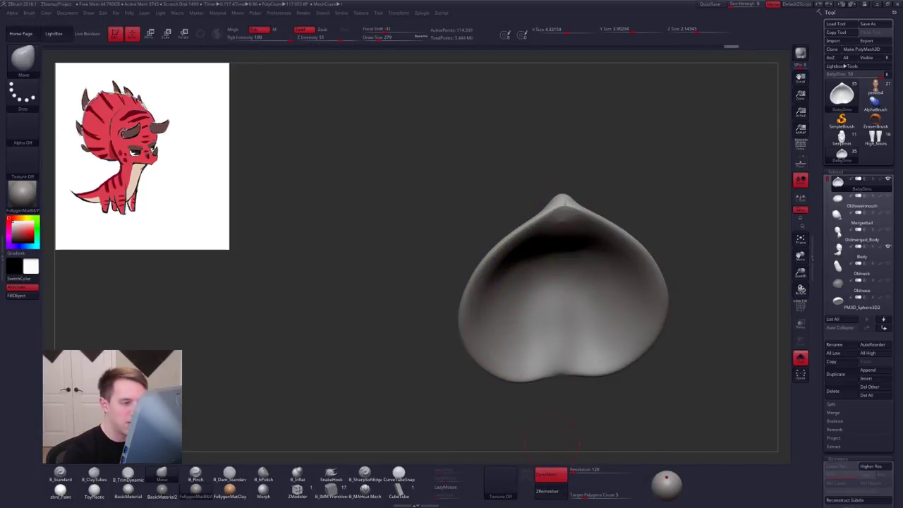
# Step: Smooth the remeshed frill's tip and adjust its upper side edge with the Move brush at size 279
pyautogui.keyDown('shift'); pyautogui.moveTo(562, 219); pyautogui.dragTo(562, 206); pyautogui.keyUp('shift')
pyautogui.moveTo(563, 219); pyautogui.dragTo(522, 222, button='right')
pyautogui.moveTo(562, 206)
pyautogui.keyDown('shift'); pyautogui.mouseDown()
pyautogui.moveTo(564, 215)
pyautogui.moveTo(554, 205)
pyautogui.mouseUp(); pyautogui.keyUp('shift')
pyautogui.moveTo(524, 209)
pyautogui.mouseDown(button='right')
pyautogui.moveTo(596, 205)
pyautogui.moveTo(491, 238)
pyautogui.mouseUp(button='right')
pyautogui.moveTo(492, 238); pyautogui.dragTo(477, 273)
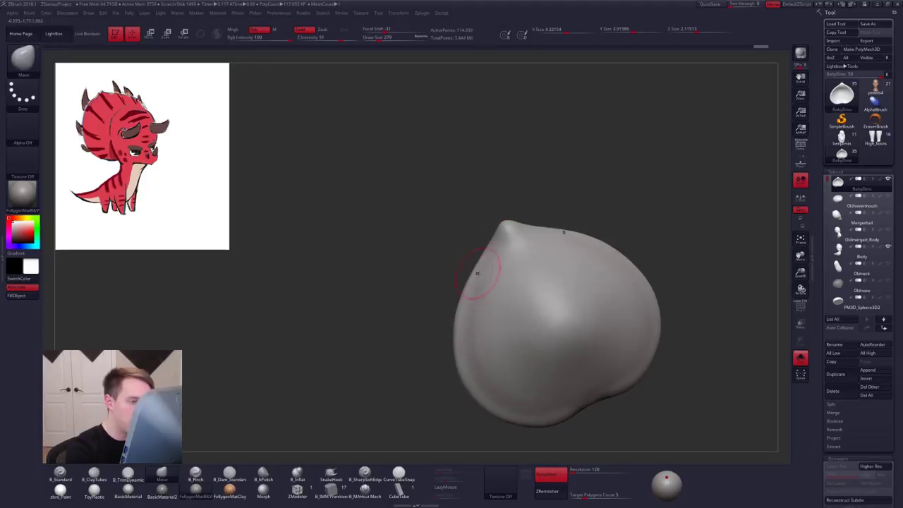
# Step: Pinch the isolated frill's tip with the Pinch brush at size 192
pyautogui.press('5')
pyautogui.press('space')
pyautogui.moveTo(526, 252); pyautogui.dragTo(520, 250)
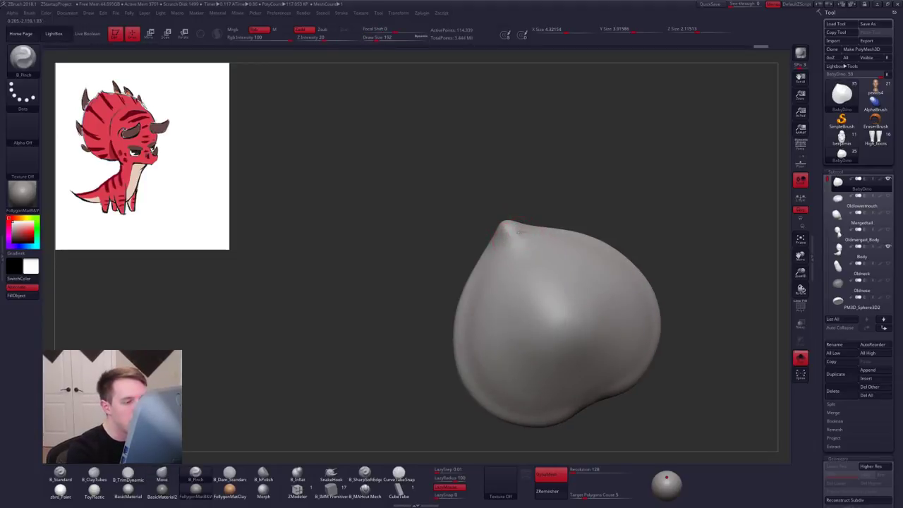
pyautogui.press('space')
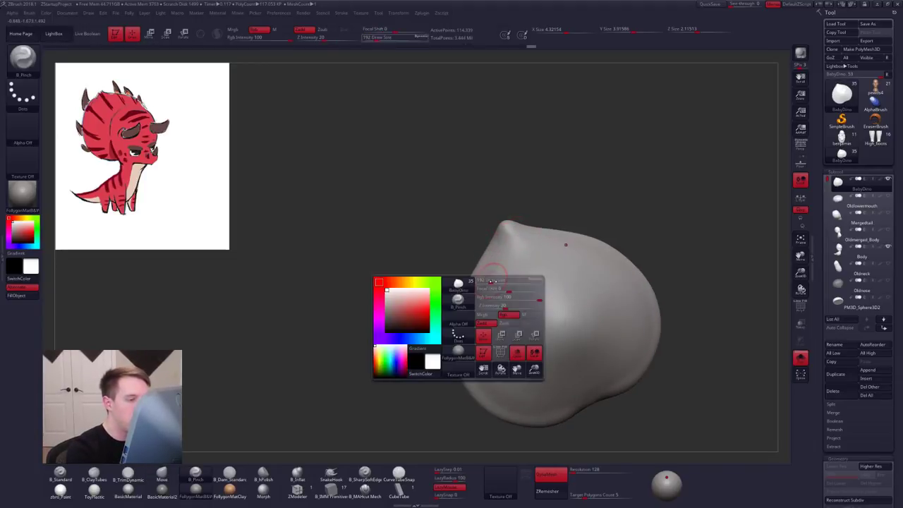
pyautogui.moveTo(459, 327); pyautogui.dragTo(508, 258, button='right')
# Step: Reshape the frill's tip and upper edge with the Move brush, checking it on the whole dinosaur, and smooth below the tip
pyautogui.press('4')
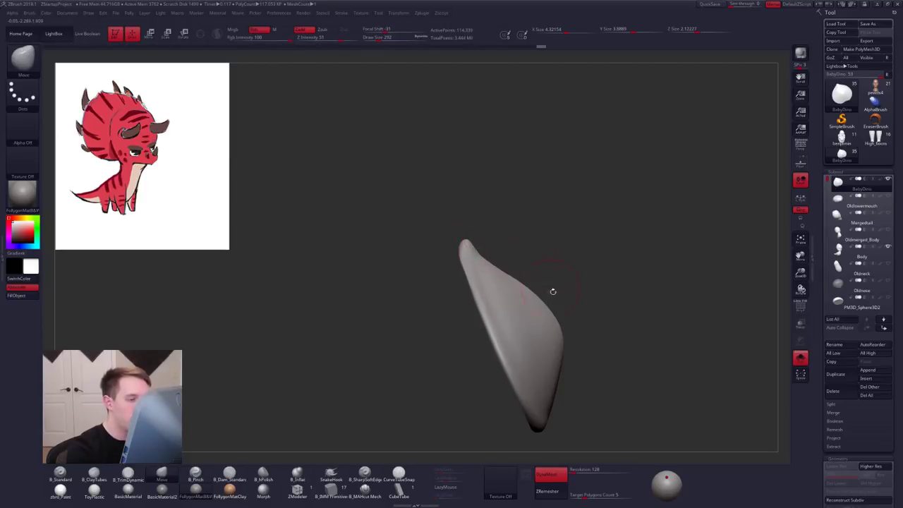
pyautogui.moveTo(565, 338)
pyautogui.keyDown('ctrl'); pyautogui.mouseDown()
pyautogui.moveTo(466, 236)
pyautogui.moveTo(491, 161)
pyautogui.moveTo(552, 306)
pyautogui.moveTo(591, 332)
pyautogui.mouseUp(); pyautogui.keyUp('ctrl')
pyautogui.moveTo(527, 339); pyautogui.dragTo(555, 367, button='right')
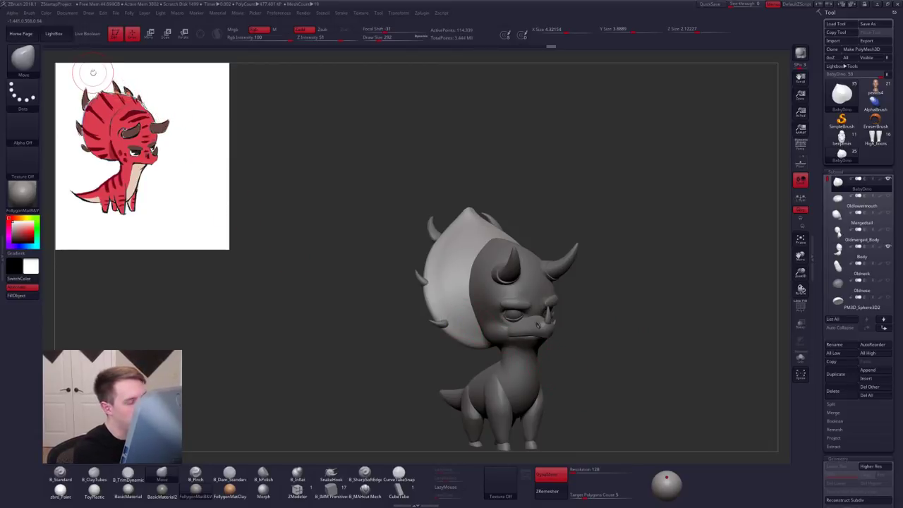
pyautogui.moveTo(478, 223); pyautogui.dragTo(497, 241, button='right')
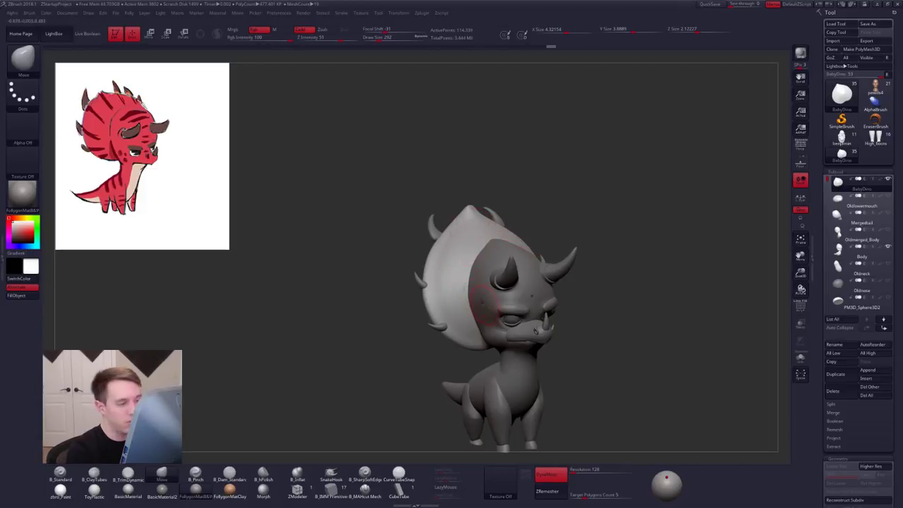
pyautogui.keyDown('shift'); pyautogui.moveTo(468, 212); pyautogui.dragTo(464, 237); pyautogui.keyUp('shift')
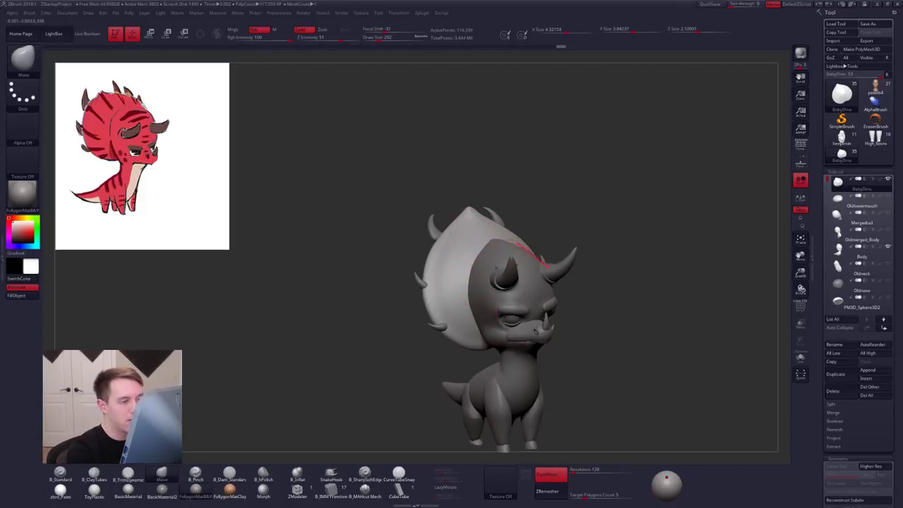
pyautogui.moveTo(465, 248); pyautogui.dragTo(436, 276, button='right')
pyautogui.moveTo(498, 249)
pyautogui.mouseDown(button='right')
pyautogui.moveTo(510, 253)
pyautogui.moveTo(510, 282)
pyautogui.mouseUp(button='right')
# Step: Pinch the ridge running down from the frill's tip and smooth the surface beside it
pyautogui.press('5')
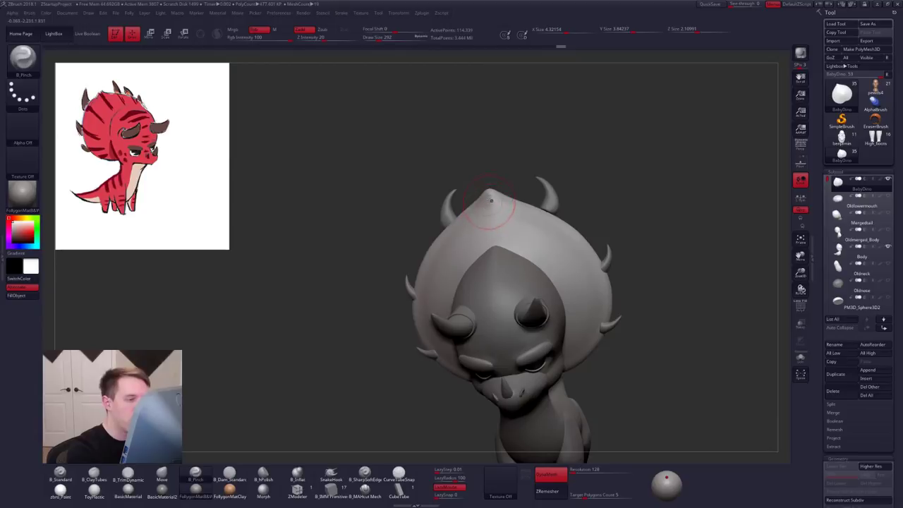
pyautogui.press('shift')
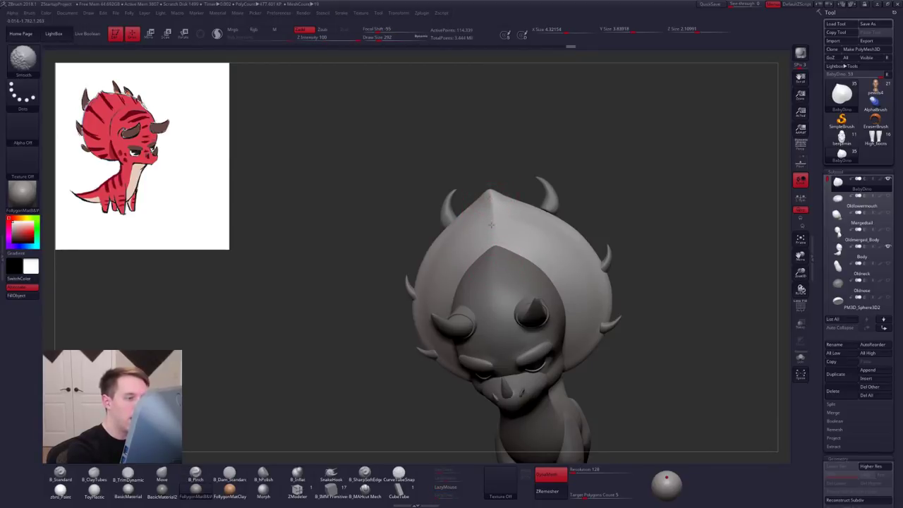
pyautogui.keyDown('shift'); pyautogui.moveTo(492, 224); pyautogui.dragTo(492, 205); pyautogui.keyUp('shift')
pyautogui.moveTo(498, 205); pyautogui.dragTo(565, 202, button='right')
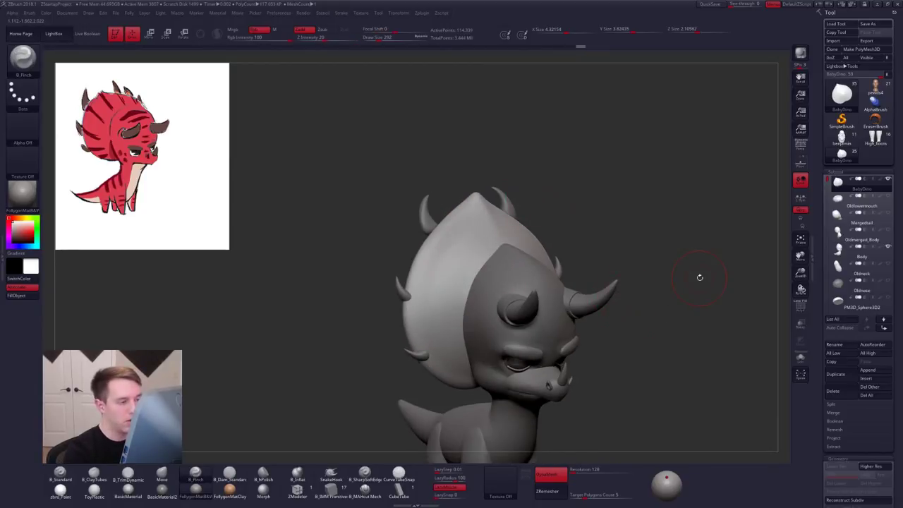
pyautogui.moveTo(489, 221); pyautogui.dragTo(470, 222)
pyautogui.press('shift')
pyautogui.keyDown('shift'); pyautogui.moveTo(443, 278); pyautogui.dragTo(444, 268); pyautogui.keyUp('shift')
pyautogui.moveTo(452, 254)
pyautogui.keyDown('alt'); pyautogui.mouseDown(button='right')
pyautogui.moveTo(442, 249)
pyautogui.moveTo(468, 302)
pyautogui.mouseUp(button='right'); pyautogui.keyUp('alt')
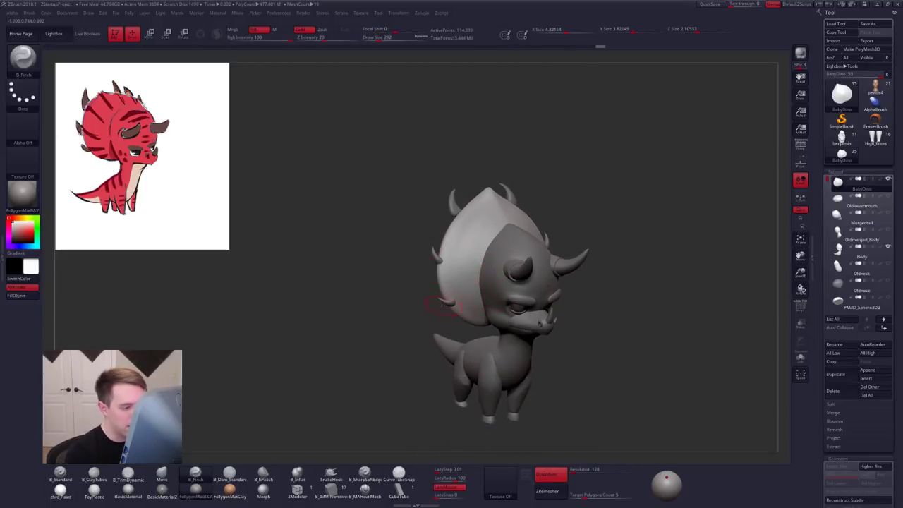
# Step: Select the brow horn's base ring and try to reposition it with the Transpose move line
pyautogui.moveTo(535, 308)
pyautogui.mouseDown(button='right')
pyautogui.moveTo(490, 334)
pyautogui.moveTo(481, 318)
pyautogui.moveTo(506, 332)
pyautogui.moveTo(502, 310)
pyautogui.moveTo(531, 305)
pyautogui.mouseUp(button='right')
pyautogui.keyDown('alt'); pyautogui.click(516, 263); pyautogui.keyUp('alt')
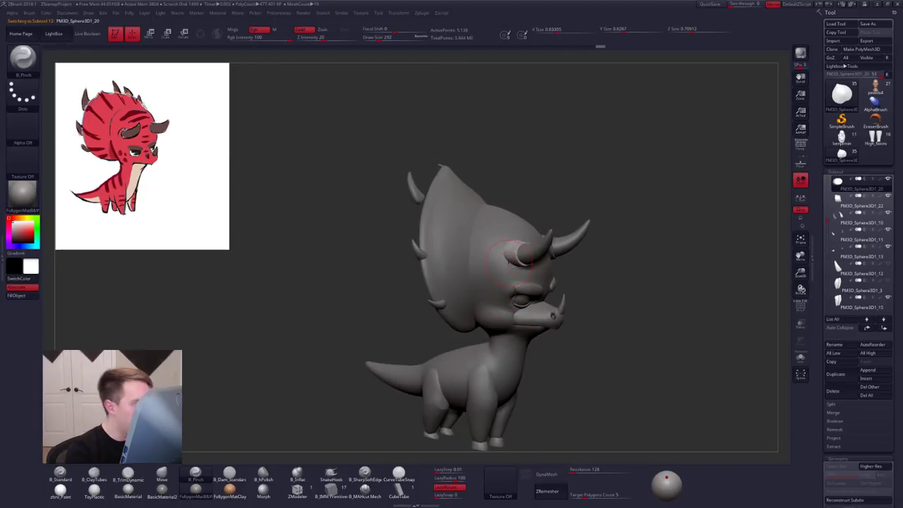
pyautogui.moveTo(510, 262)
pyautogui.keyDown('ctrl'); pyautogui.mouseDown(button='right')
pyautogui.moveTo(521, 273)
pyautogui.moveTo(534, 269)
pyautogui.mouseUp(button='right'); pyautogui.keyUp('ctrl')
pyautogui.hotkey('alt', 's')
pyautogui.press('w')
pyautogui.moveTo(533, 253)
pyautogui.mouseDown()
pyautogui.moveTo(583, 245)
pyautogui.moveTo(563, 246)
pyautogui.mouseUp()
pyautogui.hotkey('alt', 's')
pyautogui.hotkey('ctrl', 'z')
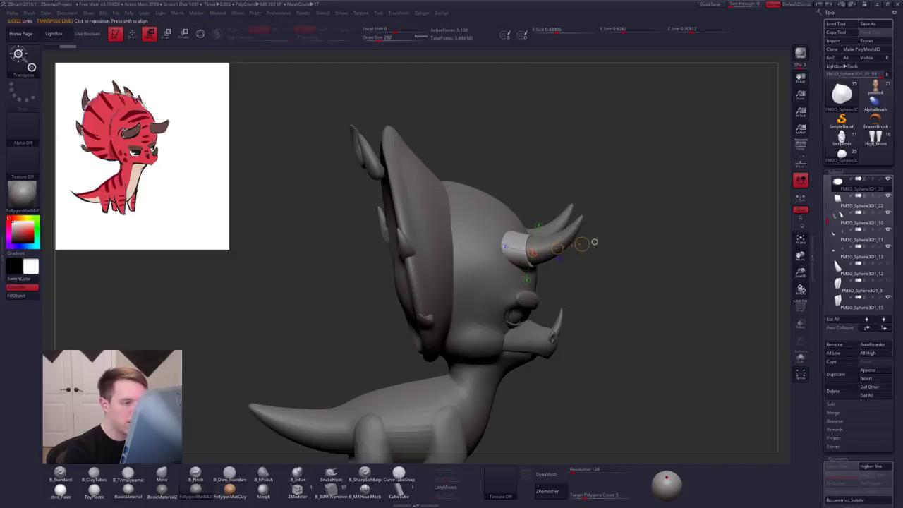
pyautogui.moveTo(563, 248)
pyautogui.mouseDown(button='right')
pyautogui.moveTo(518, 253)
pyautogui.moveTo(514, 279)
pyautogui.moveTo(583, 276)
pyautogui.mouseUp(button='right')
pyautogui.press('q')
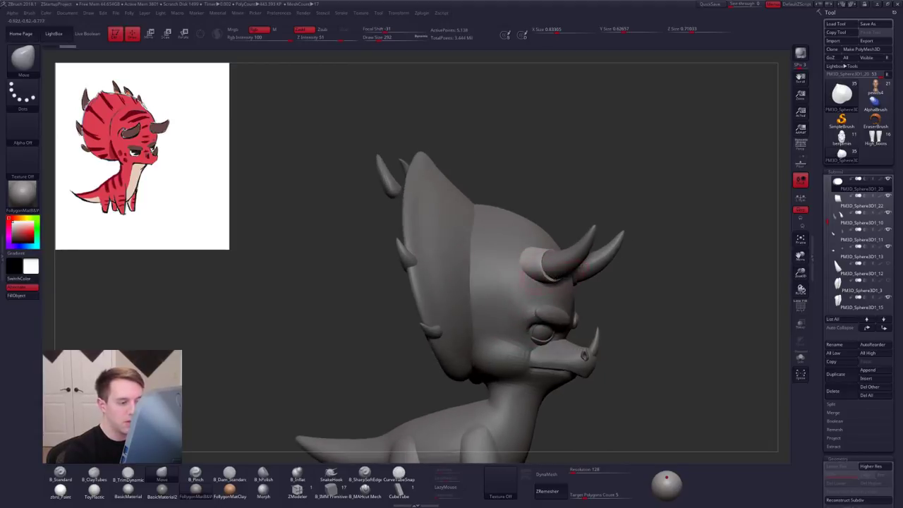
# Step: Fit the horn's base ring closer to the horn and forehead with the Move brush, enlarging the brush to size 366
pyautogui.press('s')
pyautogui.moveTo(539, 275); pyautogui.dragTo(551, 275)
pyautogui.moveTo(525, 271)
pyautogui.mouseDown(button='right')
pyautogui.moveTo(553, 275)
pyautogui.moveTo(497, 272)
pyautogui.mouseUp(button='right')
pyautogui.moveTo(540, 268); pyautogui.dragTo(535, 266)
pyautogui.moveTo(535, 269); pyautogui.dragTo(555, 279, button='right')
pyautogui.press('s')
pyautogui.moveTo(553, 280); pyautogui.dragTo(549, 279)
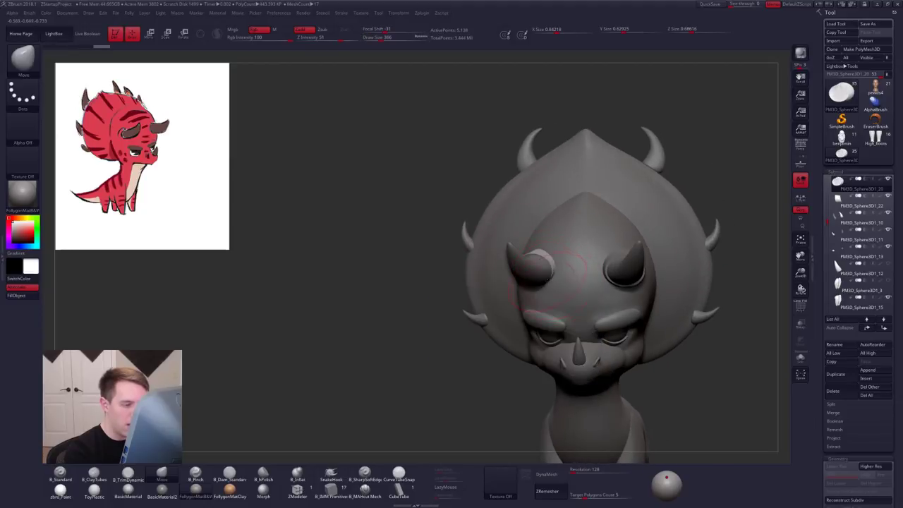
# Step: Adjust the upper edge of the horn's base ring with the Move brush at size 335
pyautogui.moveTo(549, 280); pyautogui.dragTo(526, 243, button='right')
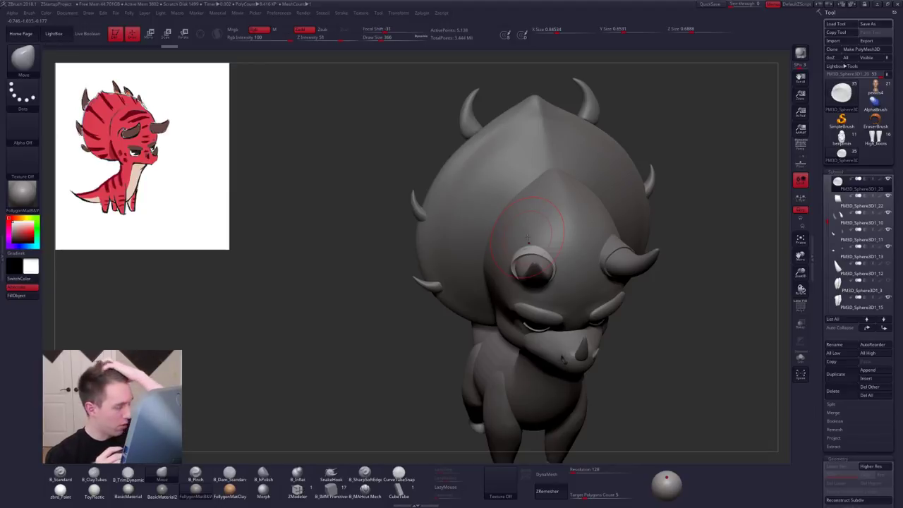
pyautogui.press('space')
pyautogui.moveTo(542, 249); pyautogui.dragTo(539, 249)
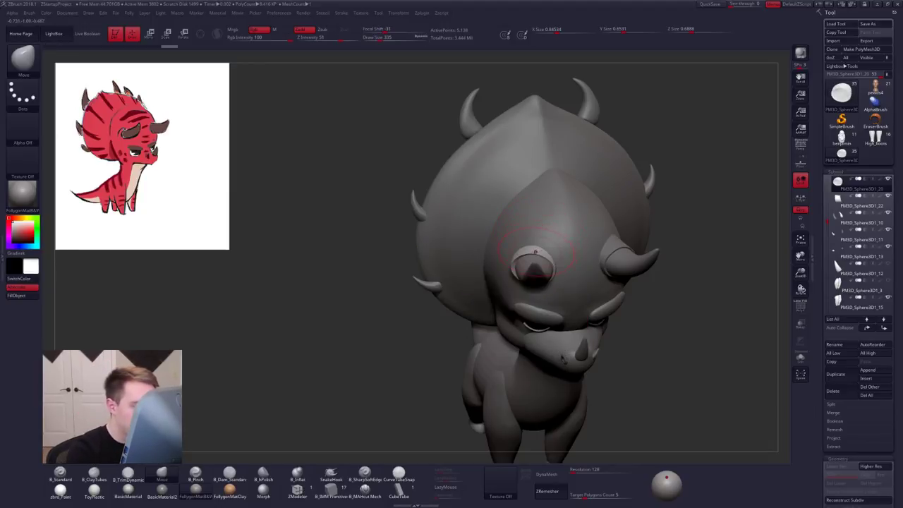
pyautogui.moveTo(542, 249)
pyautogui.mouseDown(button='right')
pyautogui.moveTo(534, 249)
pyautogui.moveTo(639, 242)
pyautogui.moveTo(557, 262)
pyautogui.mouseUp(button='right')
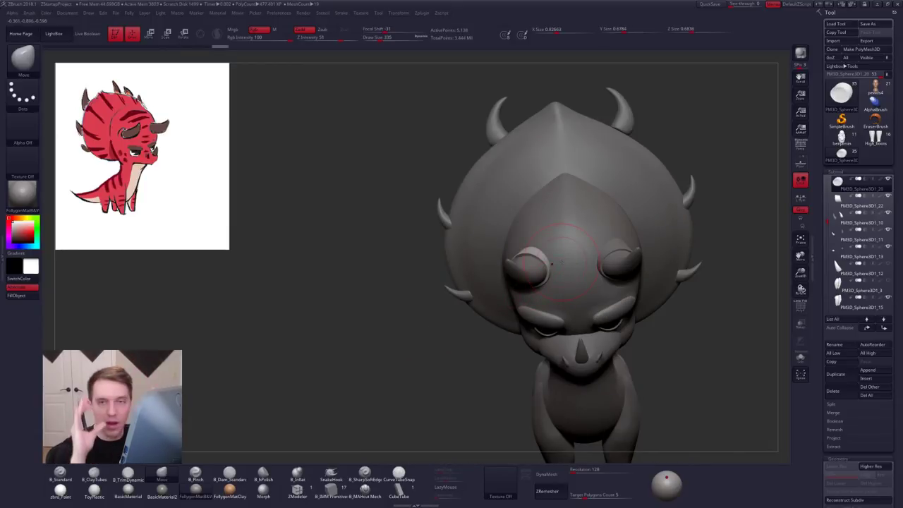
pyautogui.moveTo(562, 263); pyautogui.dragTo(600, 244, button='right')
pyautogui.moveTo(531, 296)
pyautogui.keyDown('alt'); pyautogui.mouseDown(button='right')
pyautogui.moveTo(529, 259)
pyautogui.moveTo(486, 247)
pyautogui.moveTo(523, 248)
pyautogui.moveTo(554, 305)
pyautogui.mouseUp(button='right'); pyautogui.keyUp('alt')
# Step: Set the brush size to 239, select the snout and shift it back toward the head with the Transpose line
pyautogui.press('space')
pyautogui.moveTo(557, 311); pyautogui.dragTo(551, 310)
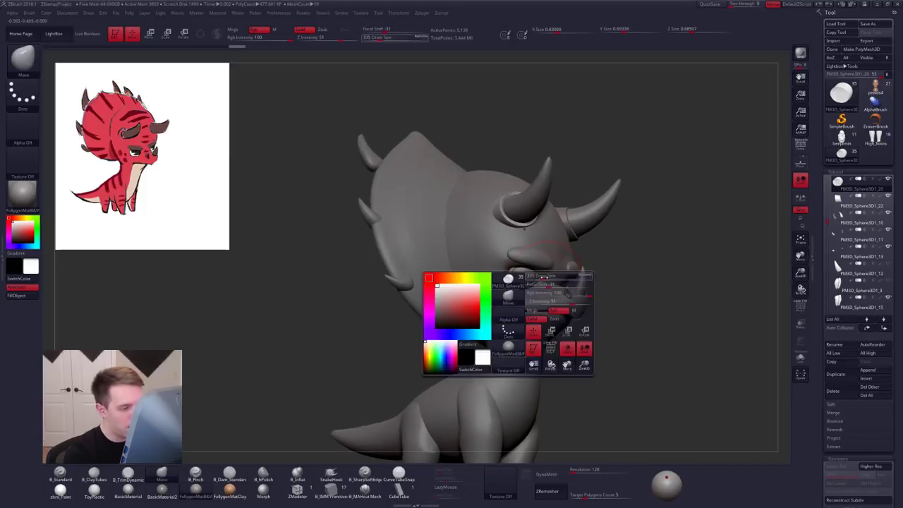
pyautogui.moveTo(555, 300)
pyautogui.mouseDown(button='right')
pyautogui.moveTo(519, 293)
pyautogui.moveTo(535, 295)
pyautogui.moveTo(543, 274)
pyautogui.moveTo(556, 303)
pyautogui.moveTo(579, 309)
pyautogui.moveTo(547, 319)
pyautogui.mouseUp(button='right')
pyautogui.keyDown('alt'); pyautogui.click(540, 319); pyautogui.keyUp('alt')
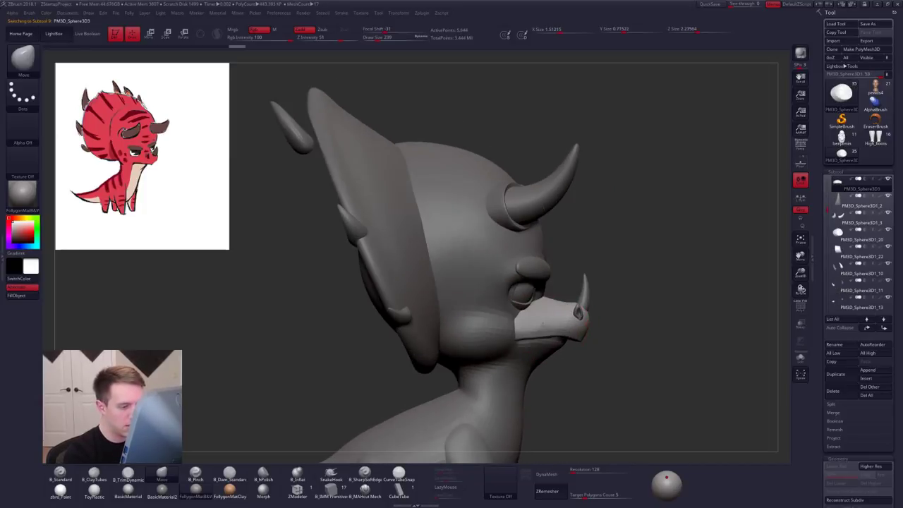
pyautogui.press('w')
pyautogui.moveTo(513, 331); pyautogui.dragTo(614, 331)
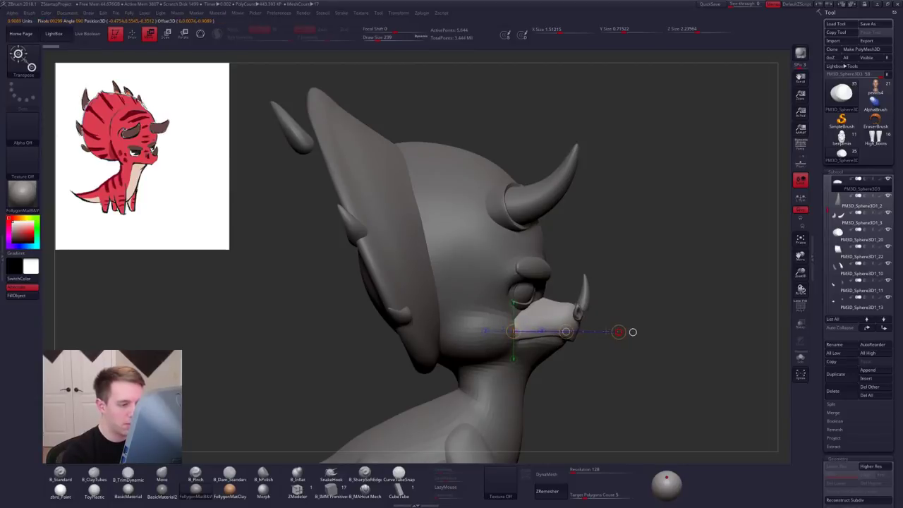
# Step: Mask the body except for its lower jaw and shift the jaw back under the snout with the Transpose line
pyautogui.keyDown('alt'); pyautogui.click(527, 342); pyautogui.keyUp('alt')
pyautogui.press('q')
pyautogui.hotkey('alt', 's')
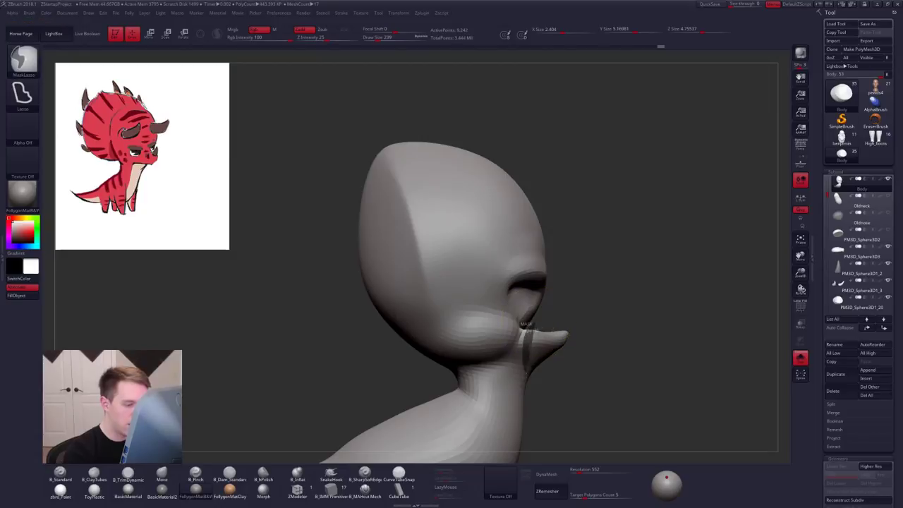
pyautogui.keyDown('ctrl'); pyautogui.moveTo(527, 328); pyautogui.dragTo(562, 333); pyautogui.keyUp('ctrl')
pyautogui.keyDown('ctrl'); pyautogui.click(569, 348); pyautogui.keyUp('ctrl')
pyautogui.hotkey('ctrl', 'w')
pyautogui.moveTo(503, 340); pyautogui.dragTo(614, 340)
pyautogui.hotkey('ctrl', 'z')
pyautogui.hotkey('ctrl', 'z')
pyautogui.press('w')
pyautogui.hotkey('alt', 's')
pyautogui.press('q')
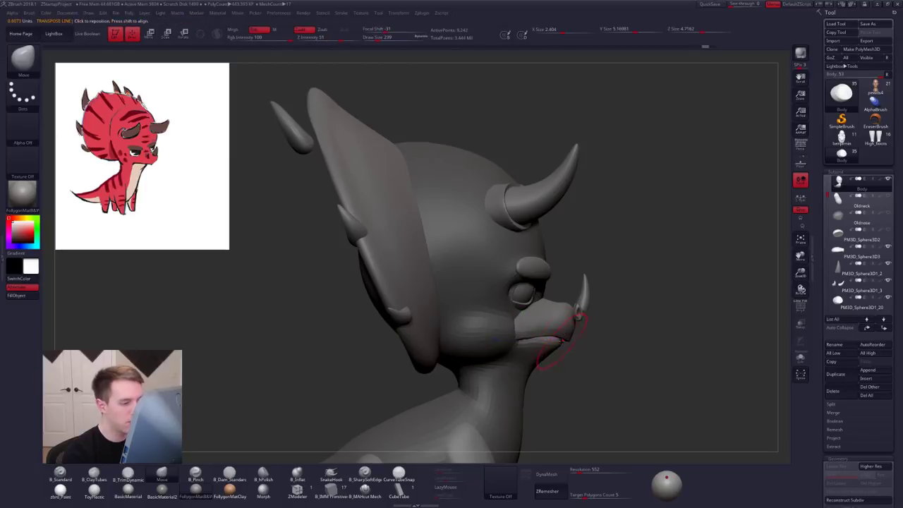
# Step: Shorten the unmasked lower jaw further with the Transpose line, checking it from several angles
pyautogui.moveTo(567, 342)
pyautogui.mouseDown(button='right')
pyautogui.moveTo(522, 337)
pyautogui.moveTo(568, 342)
pyautogui.mouseUp(button='right')
pyautogui.press('w')
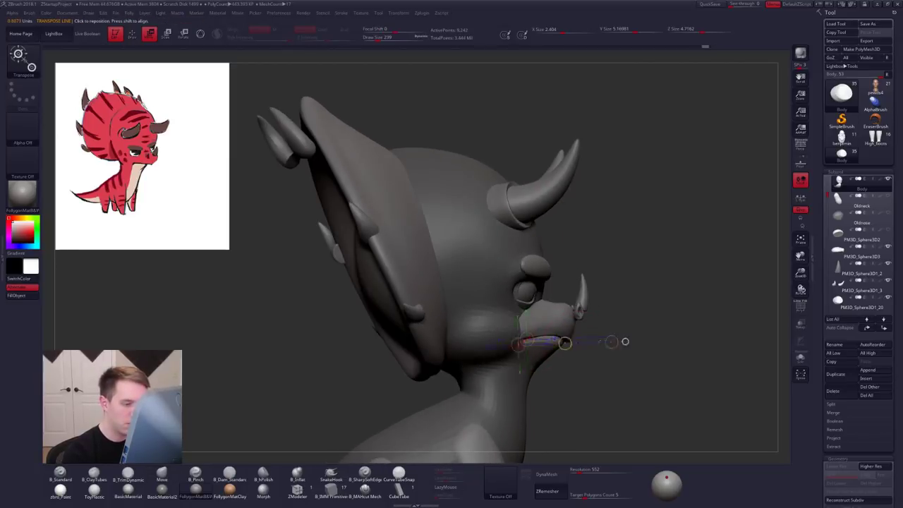
pyautogui.moveTo(571, 338); pyautogui.dragTo(564, 339)
pyautogui.moveTo(594, 363)
pyautogui.mouseDown(button='right')
pyautogui.moveTo(550, 364)
pyautogui.moveTo(580, 368)
pyautogui.mouseUp(button='right')
pyautogui.moveTo(580, 346); pyautogui.dragTo(552, 348)
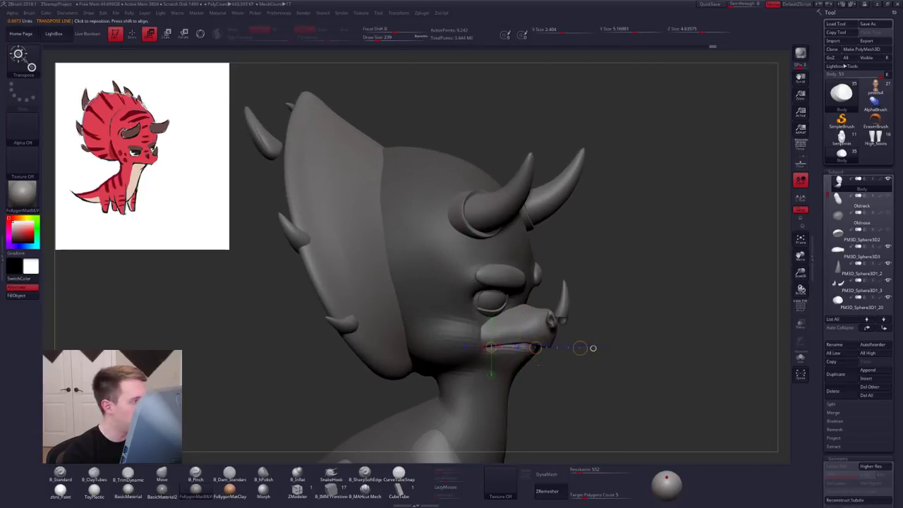
pyautogui.moveTo(558, 367); pyautogui.dragTo(579, 368, button='right')
pyautogui.moveTo(538, 348); pyautogui.dragTo(533, 348)
pyautogui.press('q')
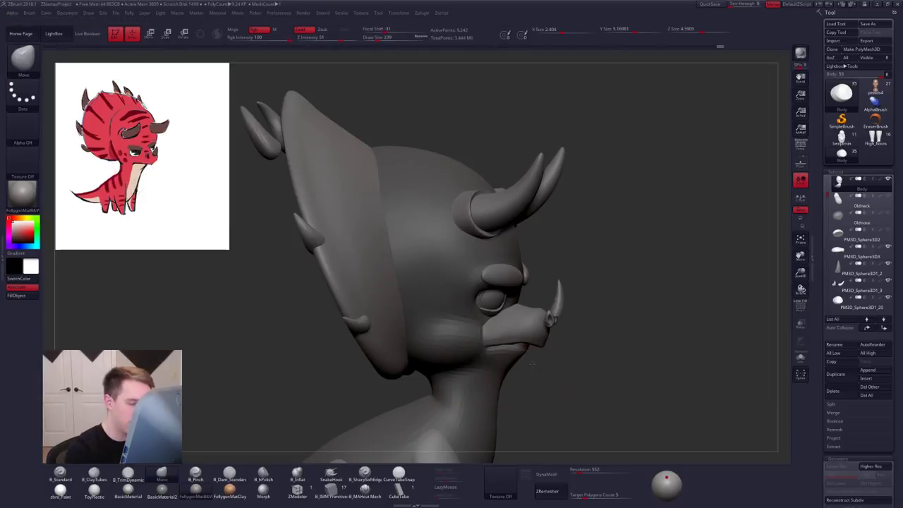
# Step: Select the snout and smooth the lower part of its side
pyautogui.moveTo(523, 330)
pyautogui.keyDown('ctrl'); pyautogui.mouseDown(button='right')
pyautogui.moveTo(535, 346)
pyautogui.moveTo(510, 342)
pyautogui.moveTo(549, 346)
pyautogui.mouseUp(button='right'); pyautogui.keyUp('ctrl')
pyautogui.keyDown('alt'); pyautogui.click(523, 344); pyautogui.keyUp('alt')
pyautogui.keyDown('shift'); pyautogui.moveTo(502, 335); pyautogui.dragTo(517, 334); pyautogui.keyUp('shift')
# Step: Isolate the snout, subdivide it and convert it to a DynaMesh at resolution 128, checking the wireframe
pyautogui.hotkey('alt', 's')
pyautogui.moveTo(526, 349)
pyautogui.mouseDown(button='right')
pyautogui.moveTo(509, 331)
pyautogui.moveTo(519, 311)
pyautogui.mouseUp(button='right')
pyautogui.keyDown('ctrl'); pyautogui.moveTo(519, 310); pyautogui.dragTo(527, 339, button='right'); pyautogui.keyUp('ctrl')
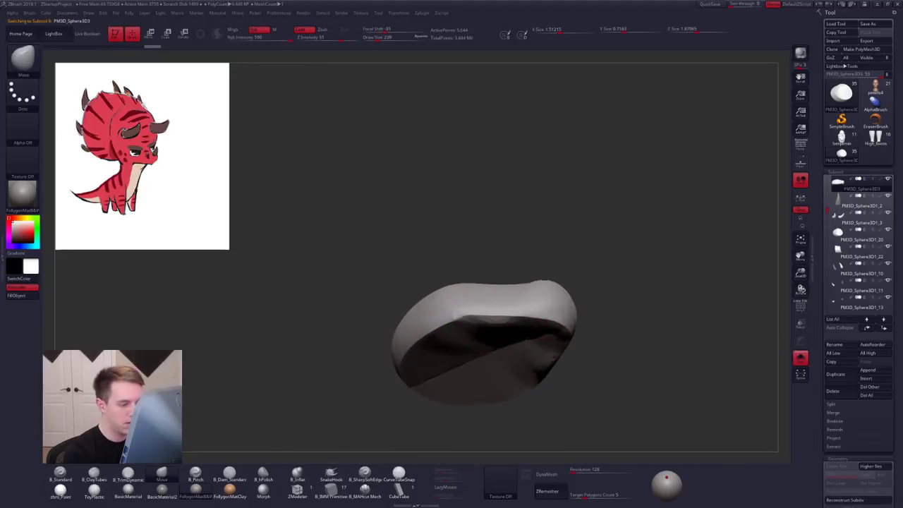
pyautogui.hotkey('ctrl', 'd')
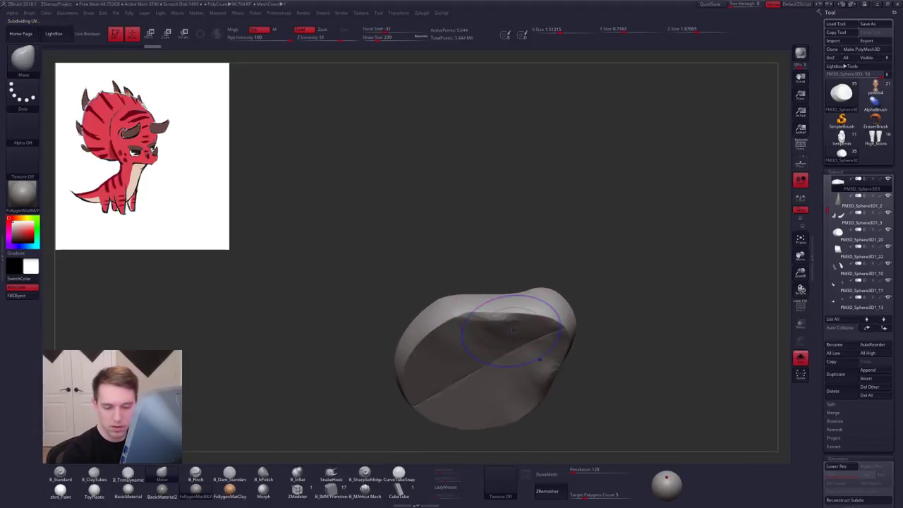
pyautogui.click(543, 472)
pyautogui.hotkey('shift', 'f')
pyautogui.hotkey('shift', 'f')
# Step: Sharpen the snout's bottom rim with the Pinch brush, reducing it to size 170, and smooth the underside
pyautogui.press('5')
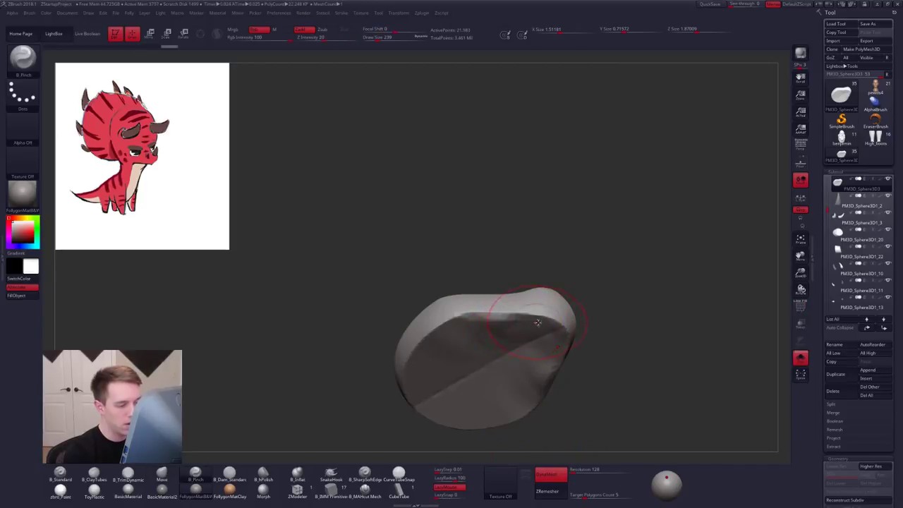
pyautogui.press('space')
pyautogui.moveTo(538, 332); pyautogui.dragTo(531, 332)
pyautogui.moveTo(535, 315); pyautogui.dragTo(545, 334, button='right')
pyautogui.press('space')
pyautogui.moveTo(546, 340); pyautogui.dragTo(414, 357)
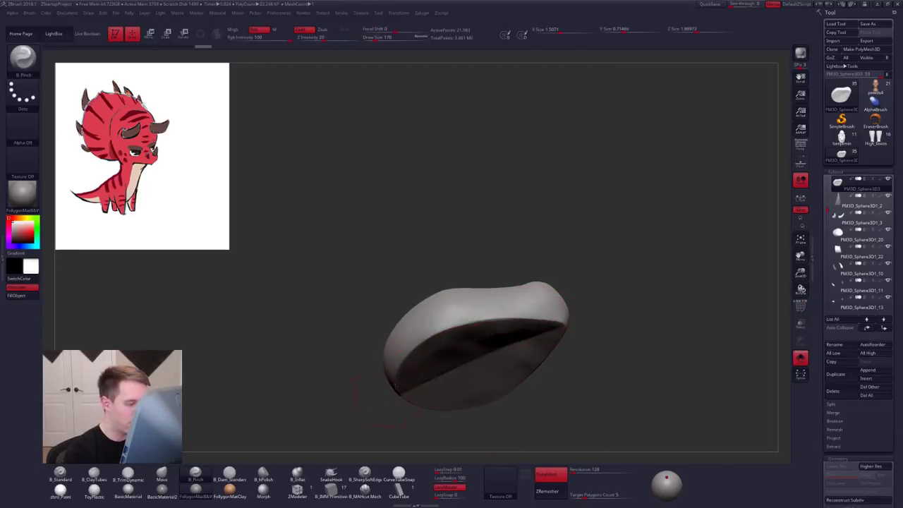
pyautogui.moveTo(452, 339); pyautogui.dragTo(467, 341, button='right')
pyautogui.keyDown('shift'); pyautogui.moveTo(544, 328); pyautogui.dragTo(451, 336); pyautogui.keyUp('shift')
pyautogui.moveTo(491, 318)
pyautogui.mouseDown(button='right')
pyautogui.moveTo(501, 342)
pyautogui.moveTo(514, 334)
pyautogui.moveTo(502, 329)
pyautogui.mouseUp(button='right')
# Step: Bring back the whole dinosaur and refine the snout's rear cheek area with the Move brush at size 215 and smoothing
pyautogui.hotkey('alt', 's')
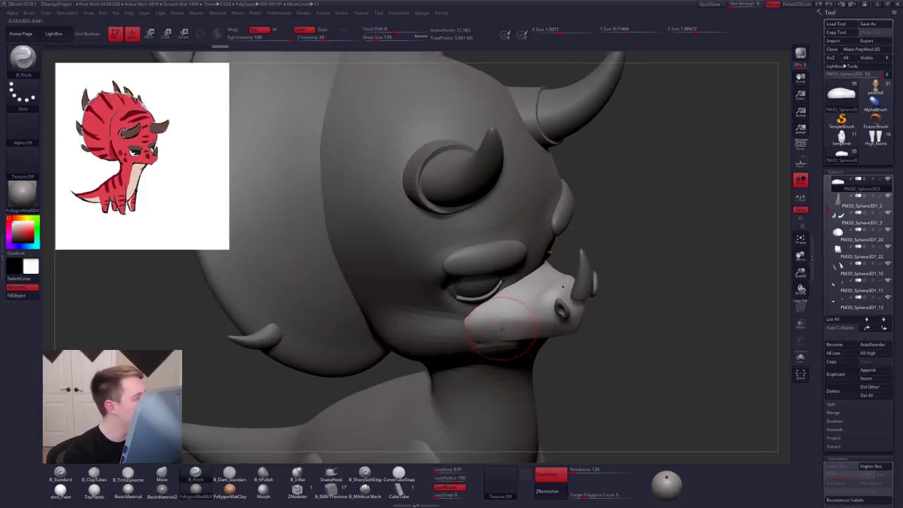
pyautogui.moveTo(555, 319)
pyautogui.mouseDown(button='right')
pyautogui.moveTo(565, 316)
pyautogui.moveTo(489, 309)
pyautogui.mouseUp(button='right')
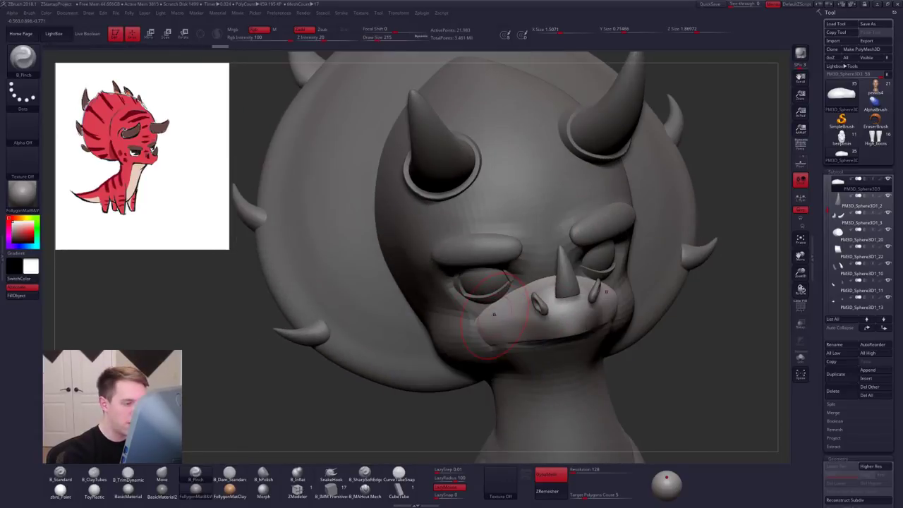
pyautogui.press('b')
pyautogui.press('m')
pyautogui.press('v')
pyautogui.press('shift')
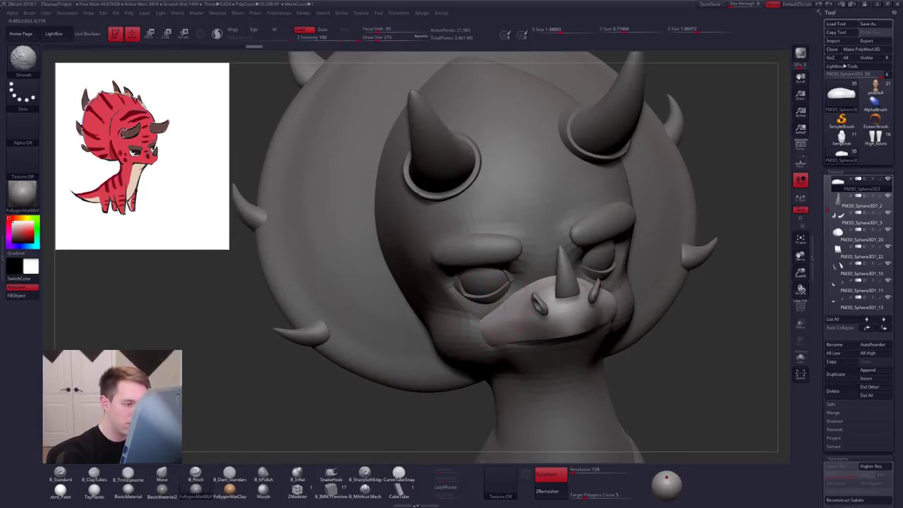
pyautogui.moveTo(497, 299)
pyautogui.mouseDown(button='right')
pyautogui.moveTo(514, 302)
pyautogui.moveTo(549, 351)
pyautogui.mouseUp(button='right')
# Step: Turn off DynaMesh on the isolated snout, ZRemesh it with a target polygon count of 1 and adjust its side with the Move brush
pyautogui.hotkey('alt', 's')
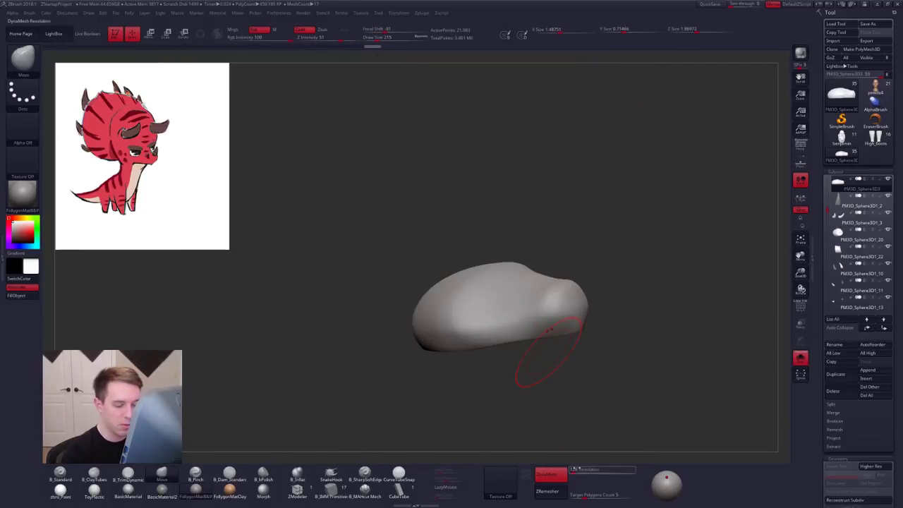
pyautogui.click(554, 474)
pyautogui.click(553, 493)
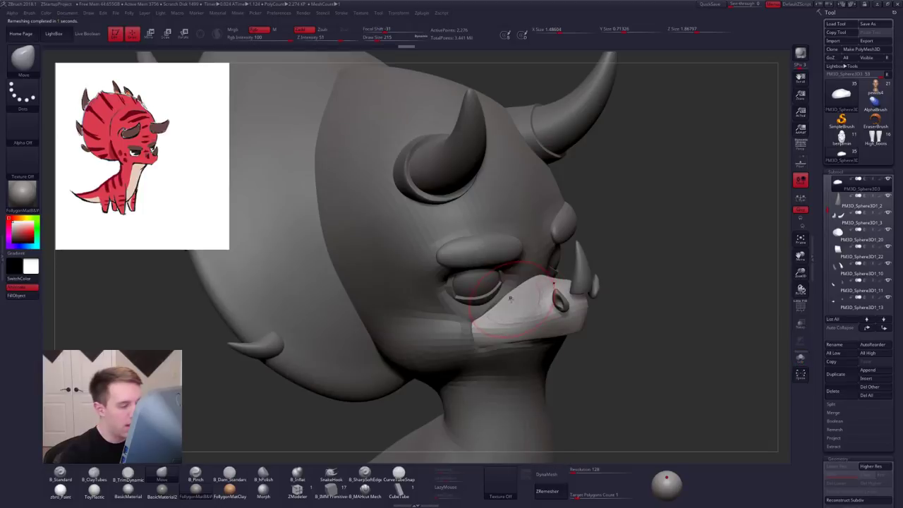
pyautogui.moveTo(537, 303); pyautogui.dragTo(529, 296)
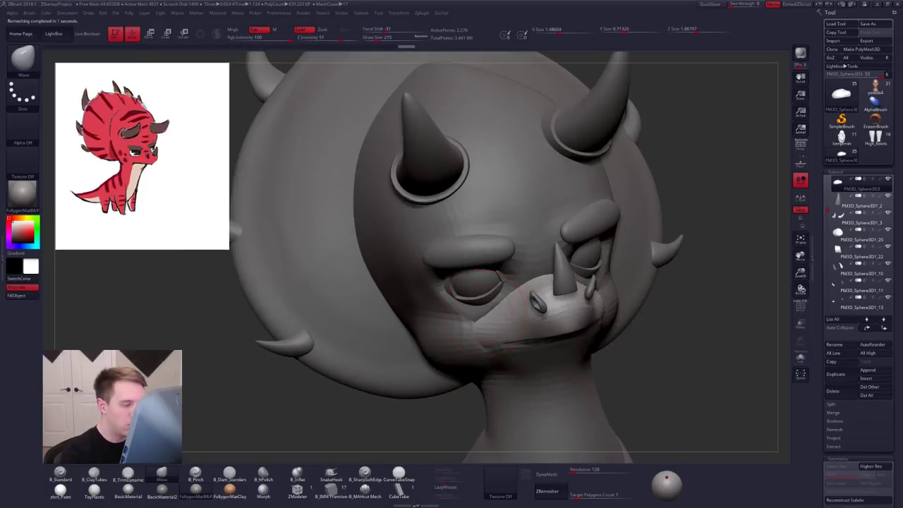
# Step: Select the body, drop it to its lowest subdivision level and clear its mask
pyautogui.moveTo(508, 290)
pyautogui.mouseDown(button='right')
pyautogui.moveTo(548, 302)
pyautogui.moveTo(510, 273)
pyautogui.mouseUp(button='right')
pyautogui.keyDown('alt'); pyautogui.click(524, 275); pyautogui.keyUp('alt')
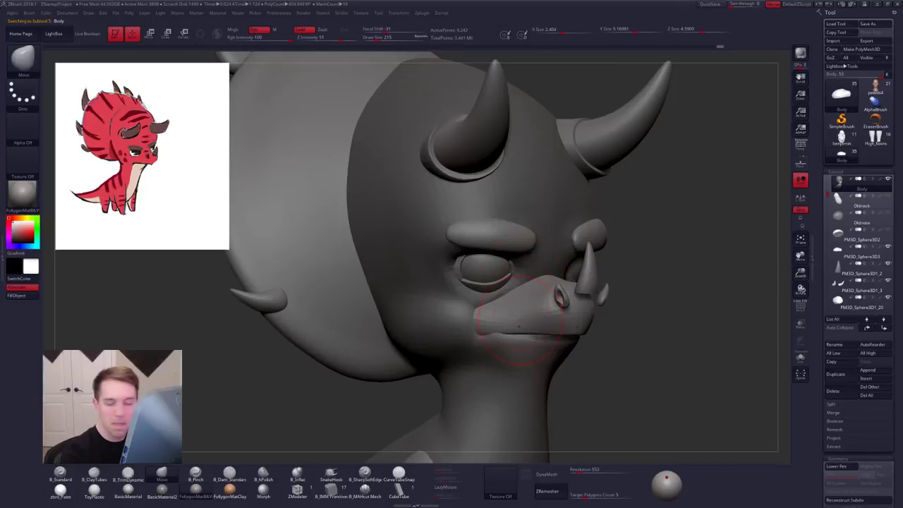
pyautogui.hotkey('shift', 'd')
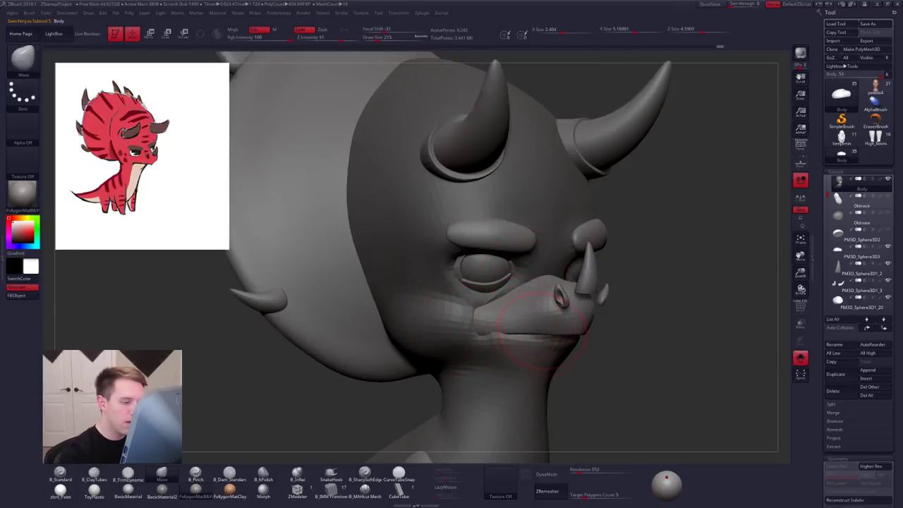
pyautogui.moveTo(543, 330); pyautogui.dragTo(574, 341, button='right')
pyautogui.keyDown('ctrl'); pyautogui.moveTo(576, 342); pyautogui.dragTo(603, 346); pyautogui.keyUp('ctrl')
pyautogui.keyDown('ctrl'); pyautogui.moveTo(602, 347); pyautogui.dragTo(566, 348, button='right'); pyautogui.keyUp('ctrl')
pyautogui.keyDown('ctrl'); pyautogui.moveTo(483, 324); pyautogui.dragTo(511, 313, button='right'); pyautogui.keyUp('ctrl')
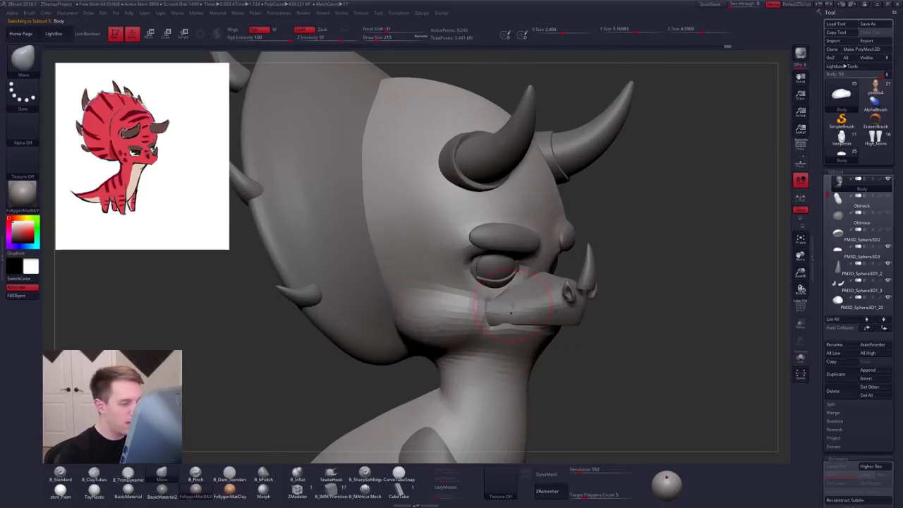
# Step: Set the brush size to 121 and raise the body to subdivision level 5
pyautogui.press('space')
pyautogui.moveTo(502, 342); pyautogui.dragTo(494, 341)
pyautogui.hotkey('ctrl', 'd')
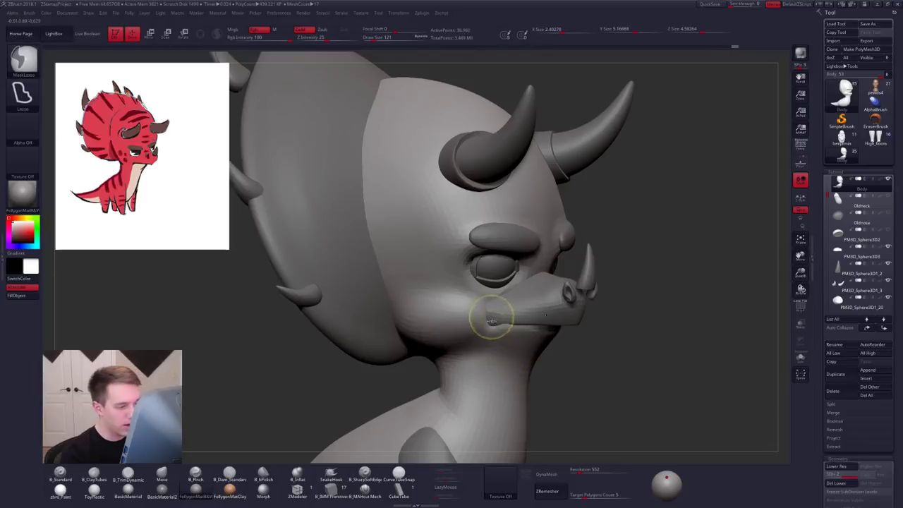
pyautogui.press('space')
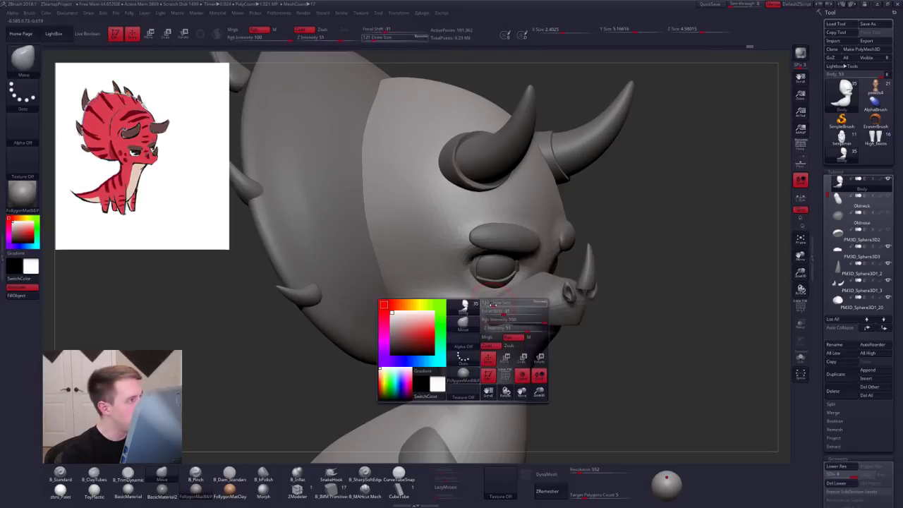
pyautogui.hotkey('ctrl', 'd')
pyautogui.press('space')
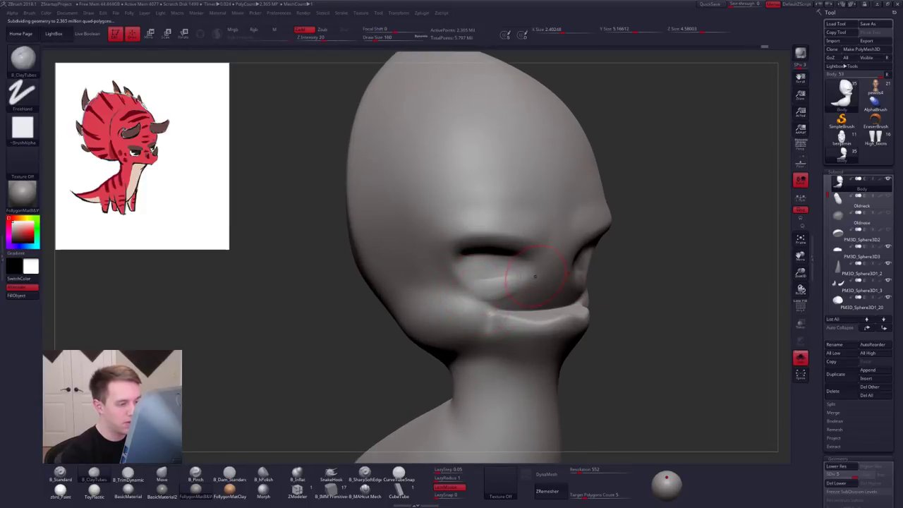
# Step: Isolate the body and flatten the lower cheek behind the mouth corner with the TrimDynamic brush at size 215
pyautogui.moveTo(563, 287); pyautogui.dragTo(542, 281, button='right')
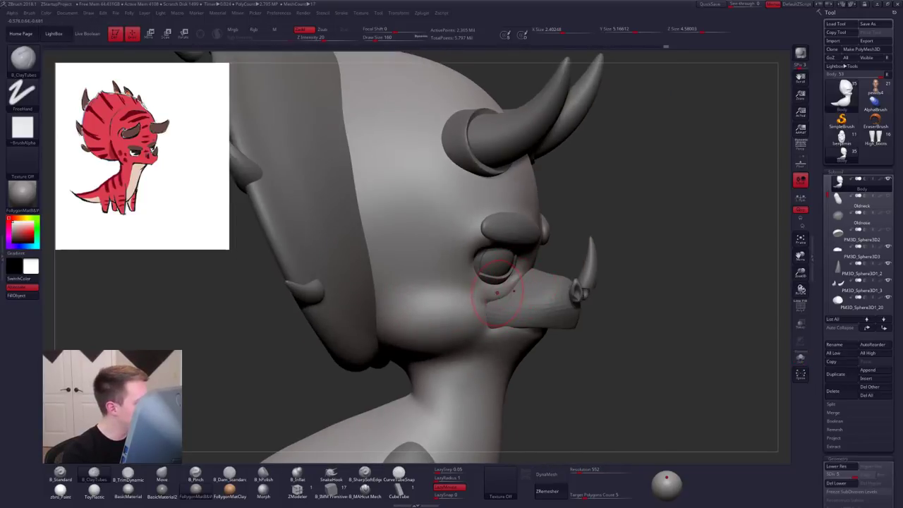
pyautogui.moveTo(497, 293); pyautogui.dragTo(456, 295, button='right')
pyautogui.press('b')
pyautogui.press('m')
pyautogui.press('v')
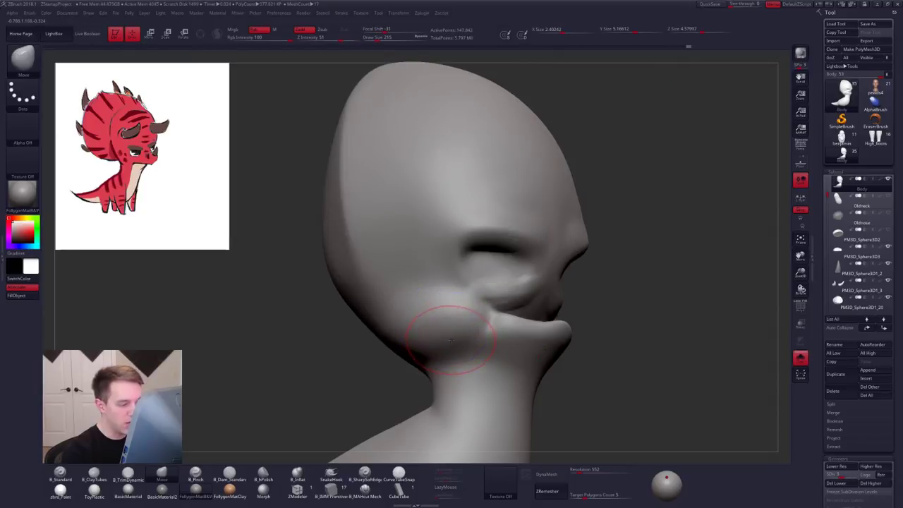
pyautogui.press('b')
pyautogui.press('t')
pyautogui.press('d')
pyautogui.moveTo(452, 323)
pyautogui.mouseDown()
pyautogui.moveTo(439, 322)
pyautogui.moveTo(443, 338)
pyautogui.moveTo(431, 332)
pyautogui.moveTo(449, 334)
pyautogui.moveTo(446, 314)
pyautogui.mouseUp()
# Step: At subdivision level 2, flatten the side of the head with the TrimDynamic brush, enlarging it to size 308, and smooth
pyautogui.hotkey('shift', 'd')
pyautogui.press('d')
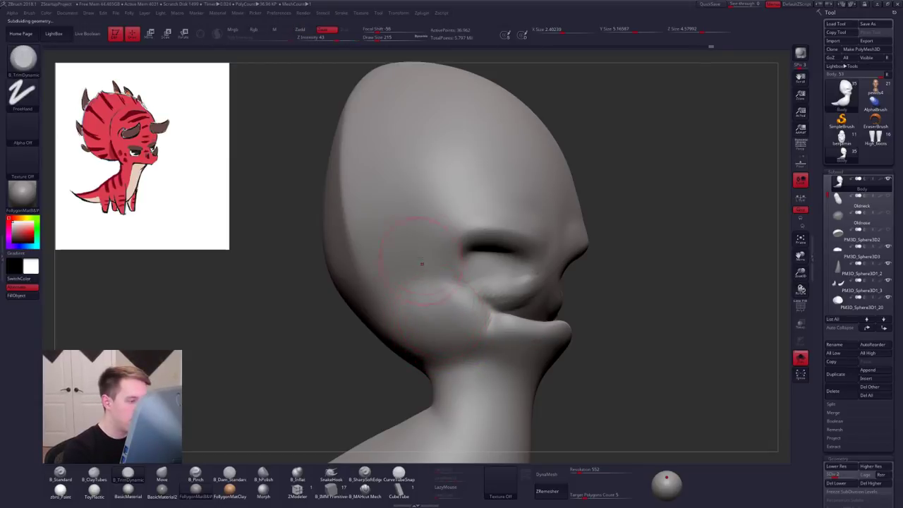
pyautogui.moveTo(422, 264)
pyautogui.mouseDown()
pyautogui.moveTo(441, 294)
pyautogui.moveTo(417, 288)
pyautogui.moveTo(432, 212)
pyautogui.moveTo(416, 284)
pyautogui.mouseUp()
pyautogui.press('s')
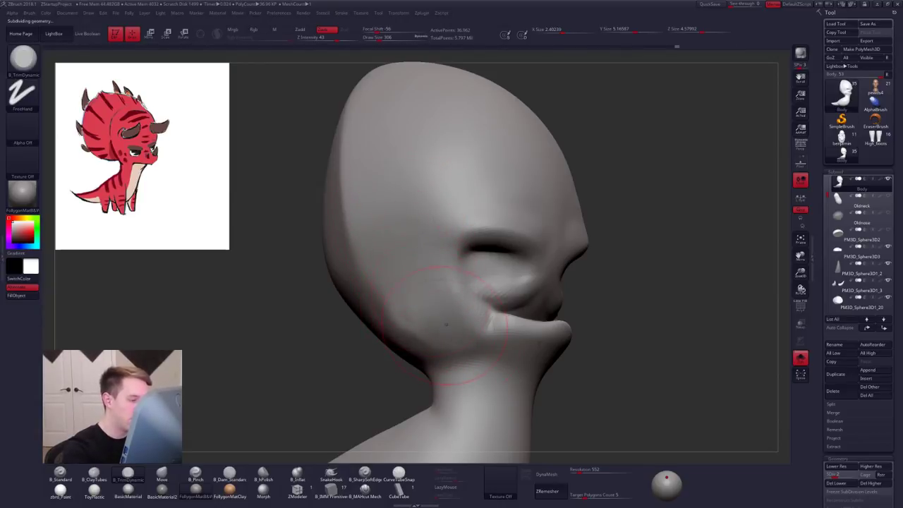
pyautogui.press('shift')
# Step: Start building up the side of the head behind the eye with the ClayTubes brush and set it to size 414
pyautogui.moveTo(557, 317)
pyautogui.mouseDown(button='right')
pyautogui.moveTo(424, 328)
pyautogui.moveTo(442, 301)
pyautogui.mouseUp(button='right')
pyautogui.press('space')
pyautogui.press('space')
pyautogui.moveTo(440, 299); pyautogui.dragTo(435, 299)
pyautogui.moveTo(436, 300); pyautogui.dragTo(514, 298, button='right')
pyautogui.press('2')
pyautogui.moveTo(411, 296); pyautogui.dragTo(385, 194)
pyautogui.press('space')
pyautogui.moveTo(401, 264); pyautogui.dragTo(409, 264)
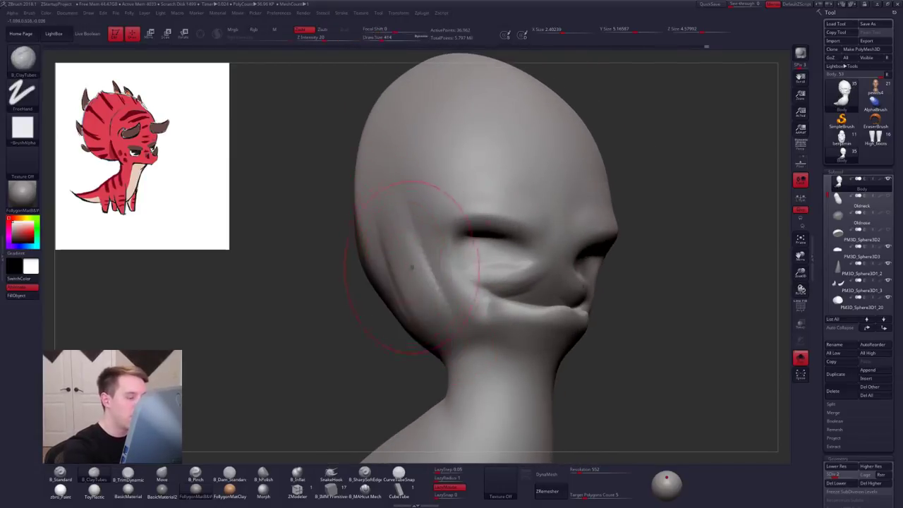
# Step: Add more ClayTubes strokes up the side of the head, smooth them and check the shape against the whole dinosaur
pyautogui.moveTo(434, 293); pyautogui.dragTo(403, 204)
pyautogui.moveTo(403, 282); pyautogui.dragTo(392, 226)
pyautogui.moveTo(403, 261); pyautogui.dragTo(467, 263, button='right')
pyautogui.moveTo(401, 310); pyautogui.dragTo(368, 201)
pyautogui.press('space')
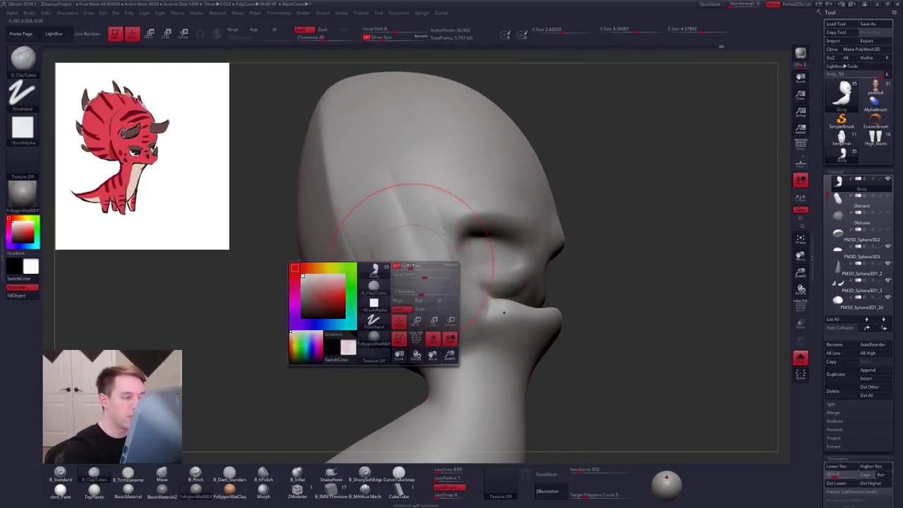
pyautogui.click(409, 268)
pyautogui.moveTo(408, 285)
pyautogui.mouseDown()
pyautogui.moveTo(391, 209)
pyautogui.moveTo(384, 244)
pyautogui.mouseUp()
pyautogui.moveTo(494, 339)
pyautogui.mouseDown(button='right')
pyautogui.moveTo(415, 359)
pyautogui.moveTo(484, 338)
pyautogui.mouseUp(button='right')
pyautogui.hotkey('alt', 's')
pyautogui.press('space')
pyautogui.click(425, 343)
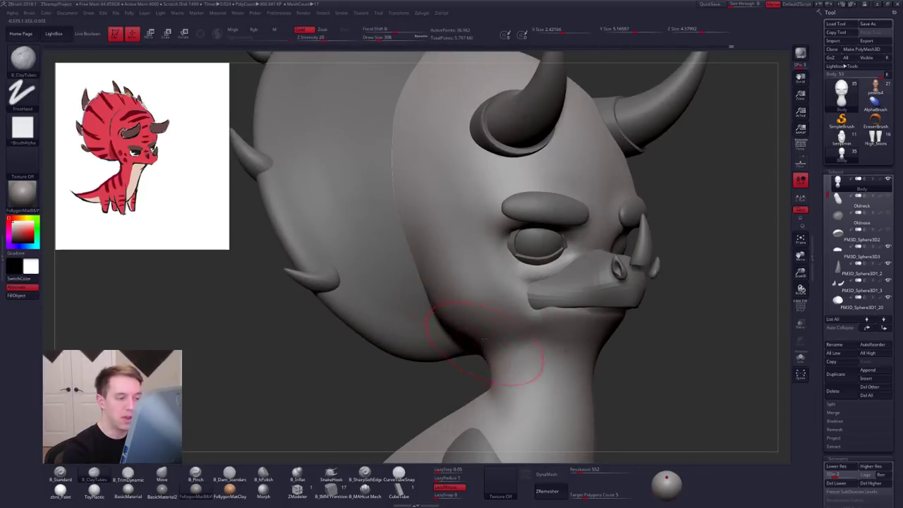
# Step: Isolate the body, fill the cheek beside the eye socket with ClayTubes at size 381 and smooth it at size 321
pyautogui.hotkey('alt', 's')
pyautogui.moveTo(459, 224); pyautogui.dragTo(476, 216, button='right')
pyautogui.press('space')
pyautogui.click(455, 241)
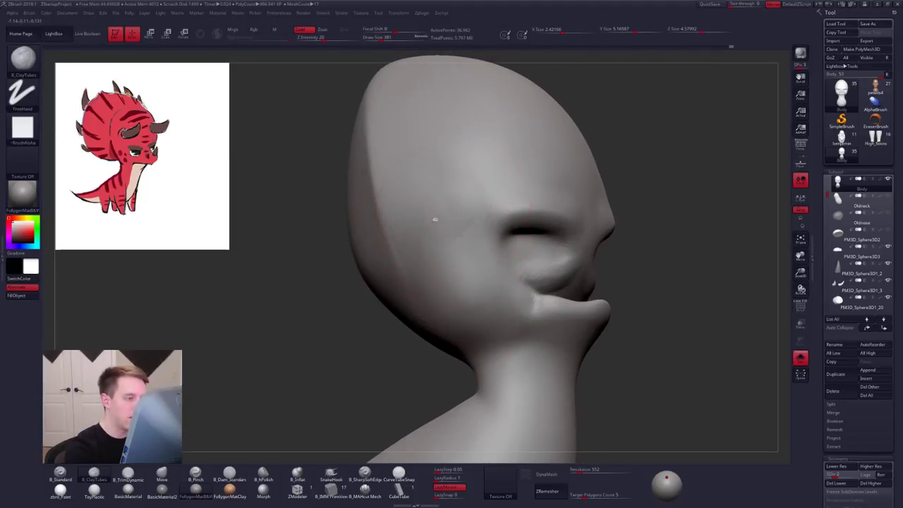
pyautogui.moveTo(484, 247); pyautogui.dragTo(449, 278)
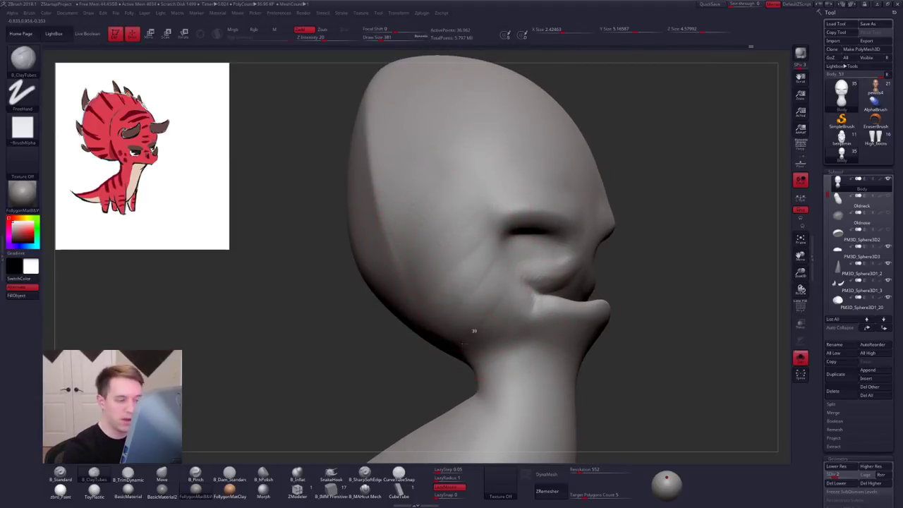
pyautogui.press('space')
pyautogui.click(476, 329)
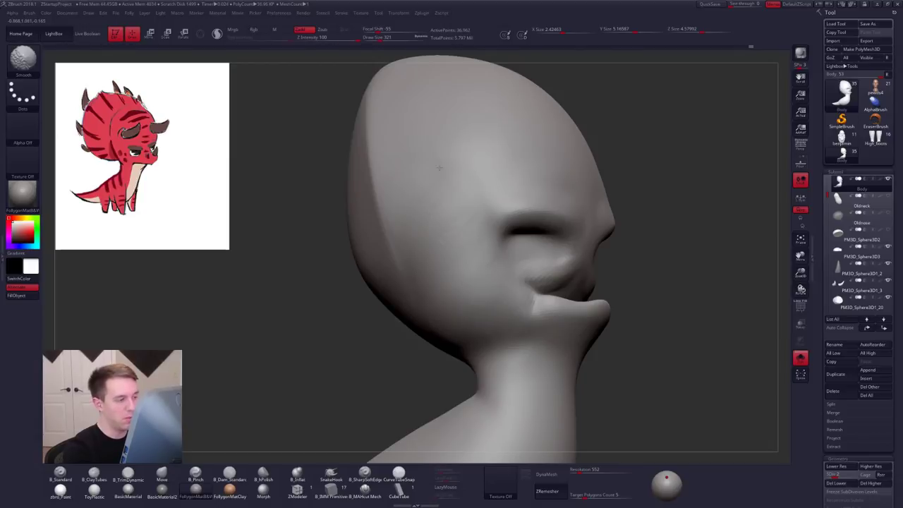
# Step: Sharpen the head's rear side edge with the Pinch brush at size 321
pyautogui.moveTo(406, 264)
pyautogui.mouseDown(button='right')
pyautogui.moveTo(442, 259)
pyautogui.moveTo(436, 247)
pyautogui.mouseUp(button='right')
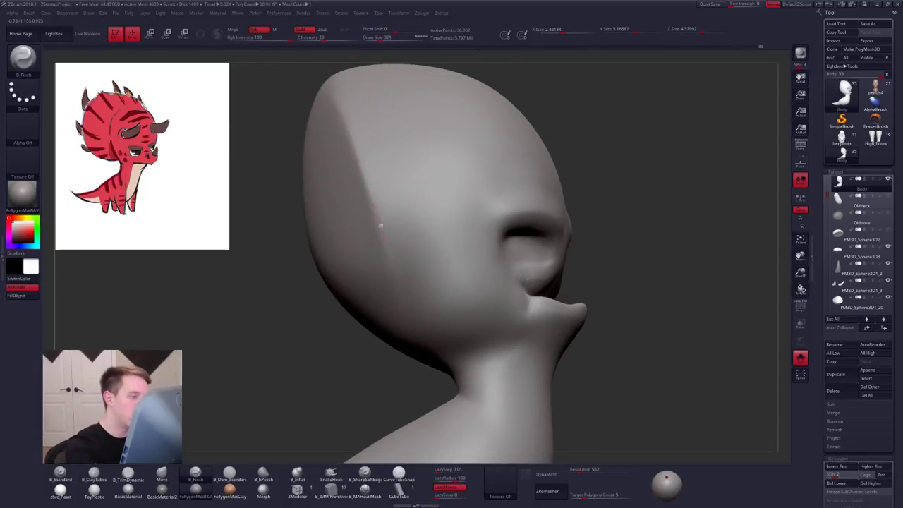
pyautogui.moveTo(412, 324); pyautogui.dragTo(458, 311, button='right')
pyautogui.keyDown('ctrl'); pyautogui.moveTo(547, 317); pyautogui.dragTo(544, 282, button='right'); pyautogui.keyUp('ctrl')
# Step: Reshape the side of the head and lower cheek with the Move brush, enlarging it to size 430
pyautogui.moveTo(544, 283); pyautogui.dragTo(449, 347, button='right')
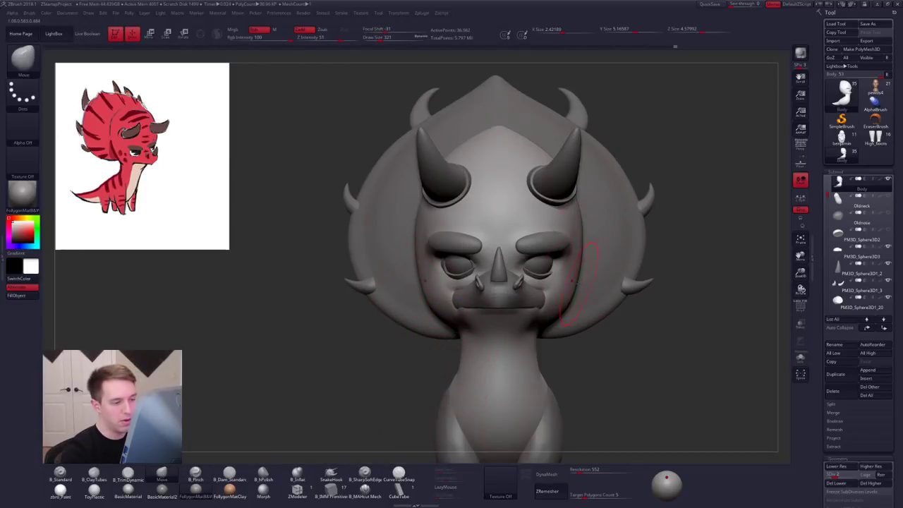
pyautogui.moveTo(579, 282); pyautogui.dragTo(536, 296)
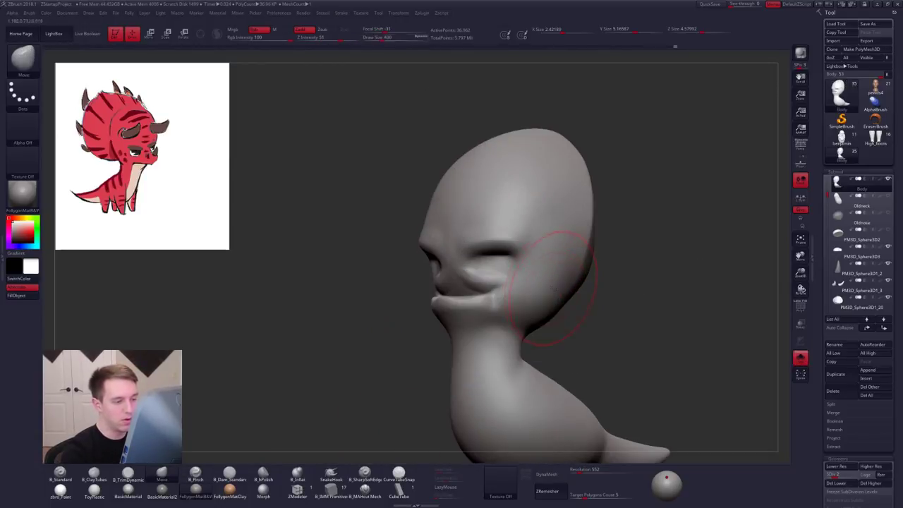
pyautogui.moveTo(544, 303); pyautogui.dragTo(529, 314)
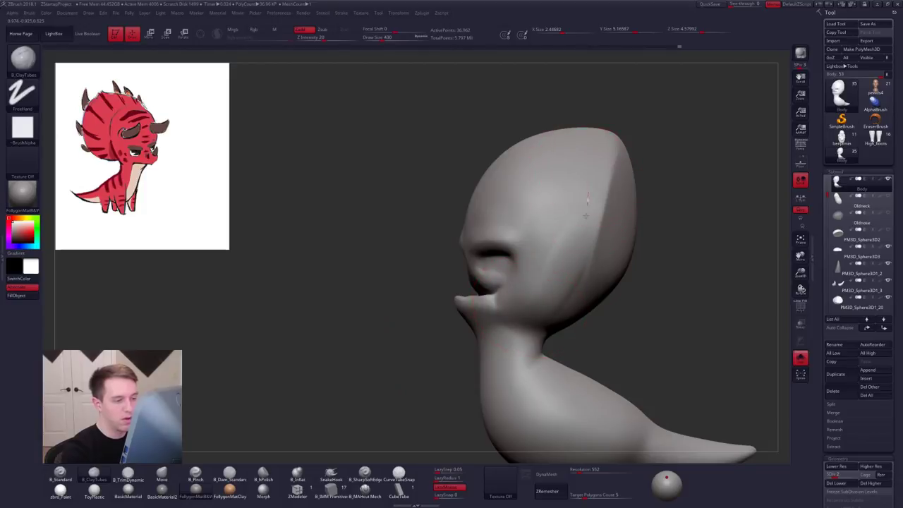
# Step: Build up the side of the head in front of its rear edge with ClayTubes at size 430 and smooth it at size 414
pyautogui.moveTo(586, 216); pyautogui.dragTo(580, 279)
pyautogui.moveTo(544, 282); pyautogui.dragTo(575, 282, button='right')
pyautogui.moveTo(555, 213); pyautogui.dragTo(542, 271)
pyautogui.keyDown('shift'); pyautogui.moveTo(540, 279); pyautogui.dragTo(579, 279, button='right'); pyautogui.keyUp('shift')
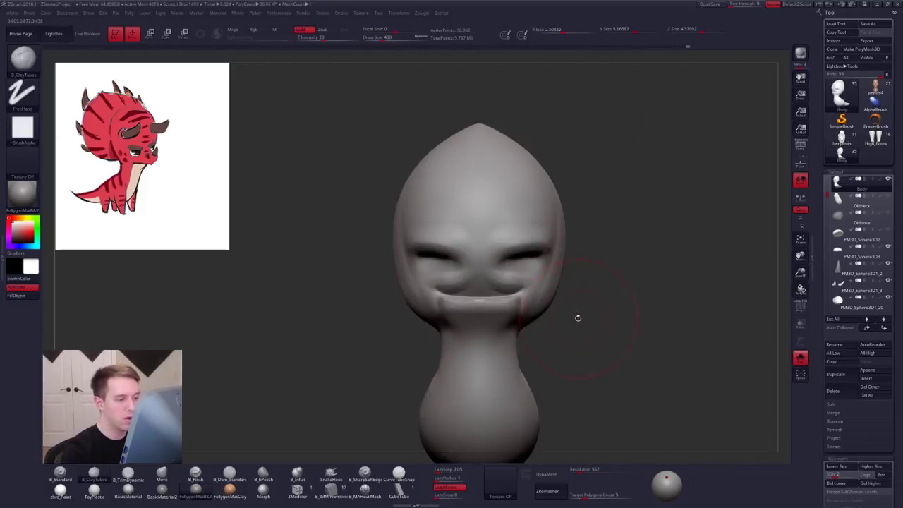
pyautogui.press('space')
pyautogui.moveTo(579, 317); pyautogui.dragTo(494, 332)
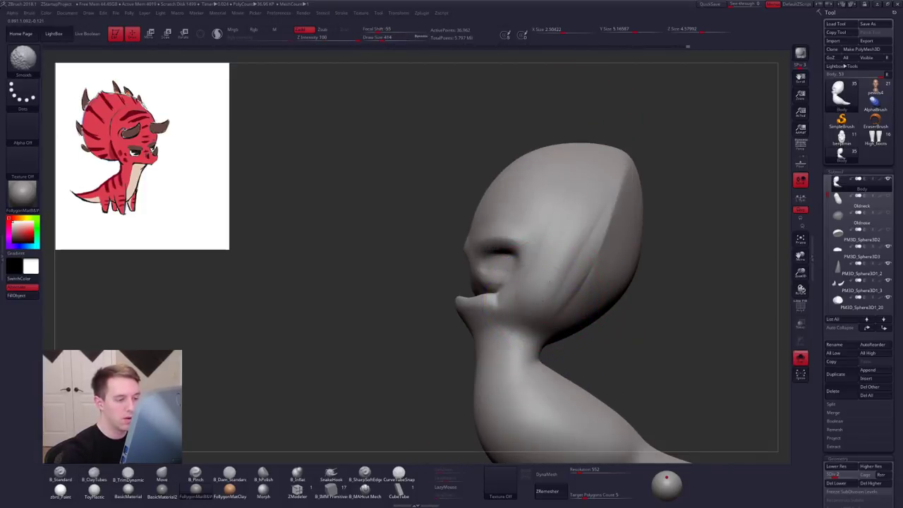
pyautogui.moveTo(616, 168)
pyautogui.keyDown('shift'); pyautogui.mouseDown()
pyautogui.moveTo(618, 205)
pyautogui.moveTo(592, 267)
pyautogui.mouseUp(); pyautogui.keyUp('shift')
# Step: Crisp up the head's rear edge with the Pinch brush at size 414, reducing it to 397
pyautogui.moveTo(579, 272); pyautogui.dragTo(600, 273, button='right')
pyautogui.moveTo(600, 303); pyautogui.dragTo(578, 309)
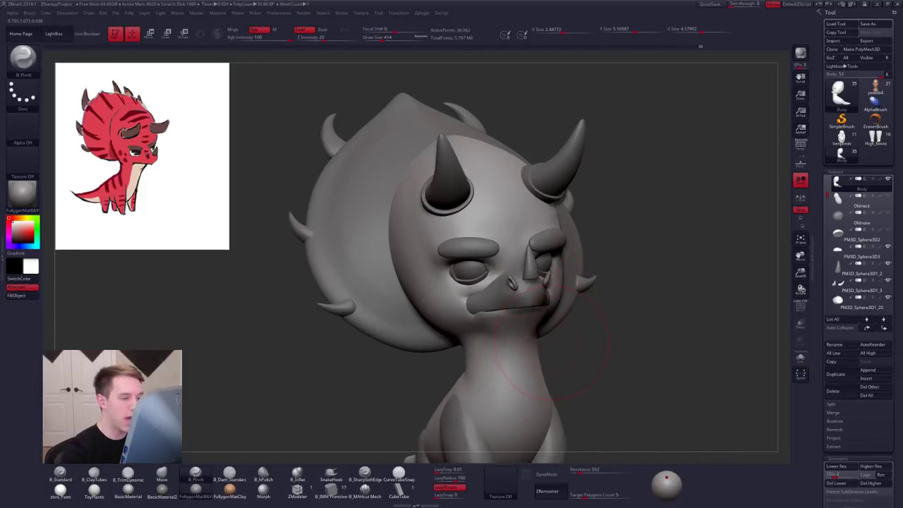
pyautogui.moveTo(579, 308); pyautogui.dragTo(536, 310)
pyautogui.moveTo(628, 312)
pyautogui.mouseDown()
pyautogui.moveTo(558, 319)
pyautogui.moveTo(660, 326)
pyautogui.mouseUp()
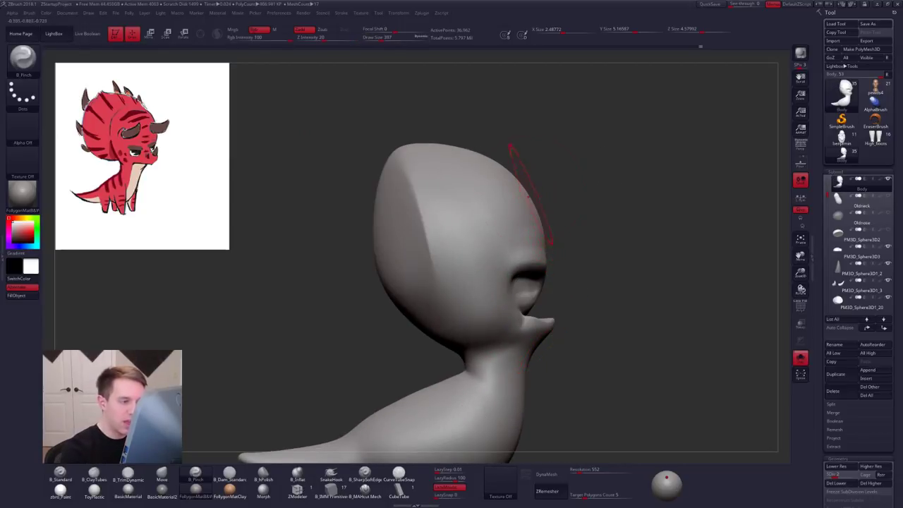
# Step: Drop the body to subdivision level 1 and apply a softened mask to the head
pyautogui.moveTo(525, 182)
pyautogui.keyDown('ctrl'); pyautogui.mouseDown()
pyautogui.moveTo(526, 321)
pyautogui.moveTo(589, 308)
pyautogui.moveTo(547, 305)
pyautogui.moveTo(555, 339)
pyautogui.moveTo(600, 332)
pyautogui.moveTo(487, 301)
pyautogui.moveTo(732, 155)
pyautogui.mouseUp(); pyautogui.keyUp('ctrl')
pyautogui.hotkey('shift', 'd')
pyautogui.keyDown('ctrl'); pyautogui.click(554, 274); pyautogui.keyUp('ctrl')
pyautogui.keyDown('ctrl'); pyautogui.click(557, 281); pyautogui.keyUp('ctrl')
pyautogui.keyDown('ctrl'); pyautogui.click(572, 288); pyautogui.keyUp('ctrl')
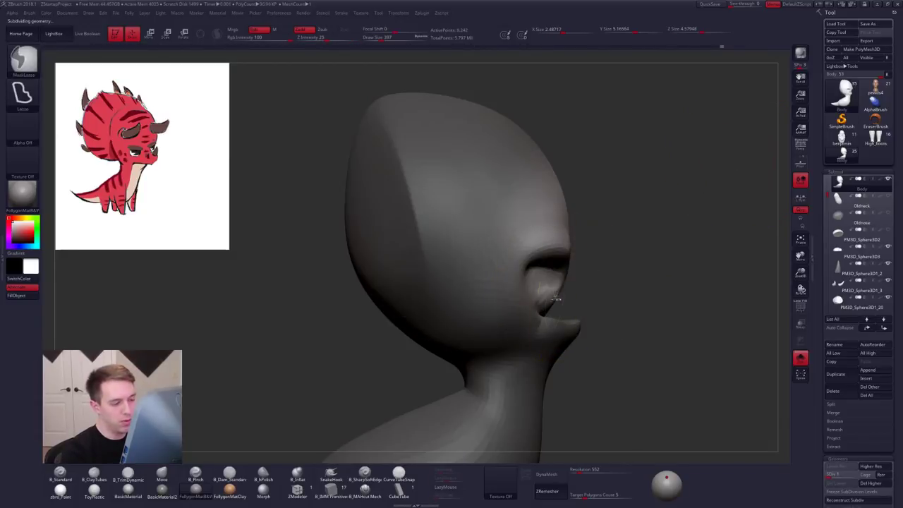
# Step: Reshape the area between the eye socket and mouth with the Move brush at size 482, reducing it to 361
pyautogui.press('s')
pyautogui.click(553, 308)
pyautogui.moveTo(607, 308); pyautogui.dragTo(552, 291, button='right')
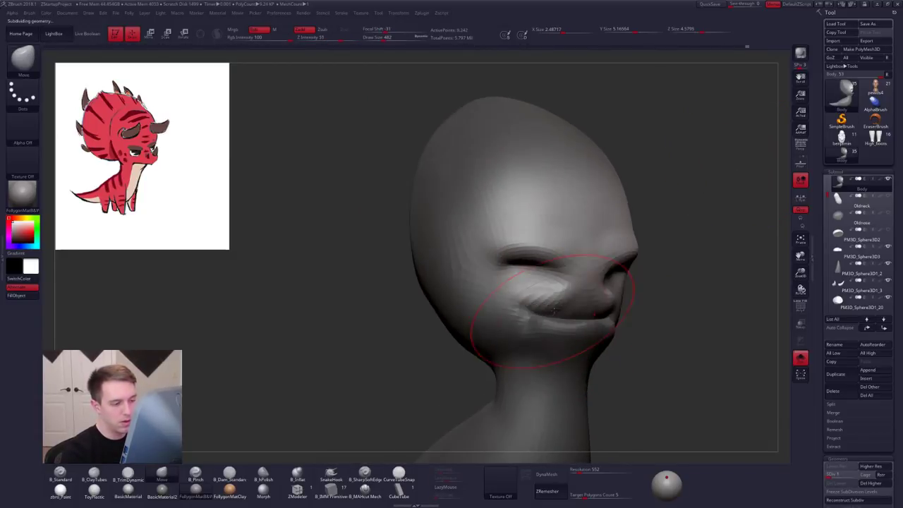
pyautogui.moveTo(553, 290); pyautogui.dragTo(553, 299)
pyautogui.press('space')
pyautogui.click(589, 315)
pyautogui.moveTo(557, 318); pyautogui.dragTo(593, 318, button='right')
pyautogui.moveTo(563, 279); pyautogui.dragTo(585, 272, button='right')
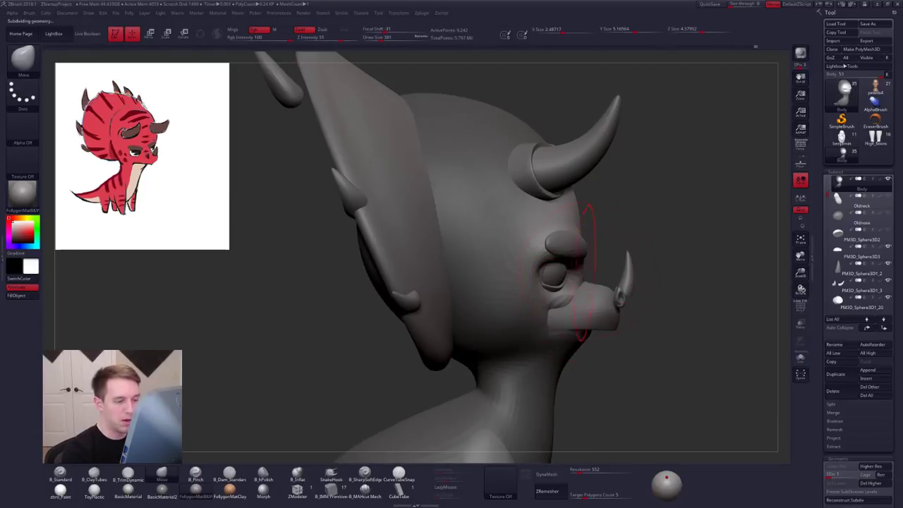
# Step: Refine the body's muzzle profile beneath the eye with the Move brush at size 308, comparing it with the whole head
pyautogui.hotkey('alt', 's')
pyautogui.press('space')
pyautogui.click(569, 315)
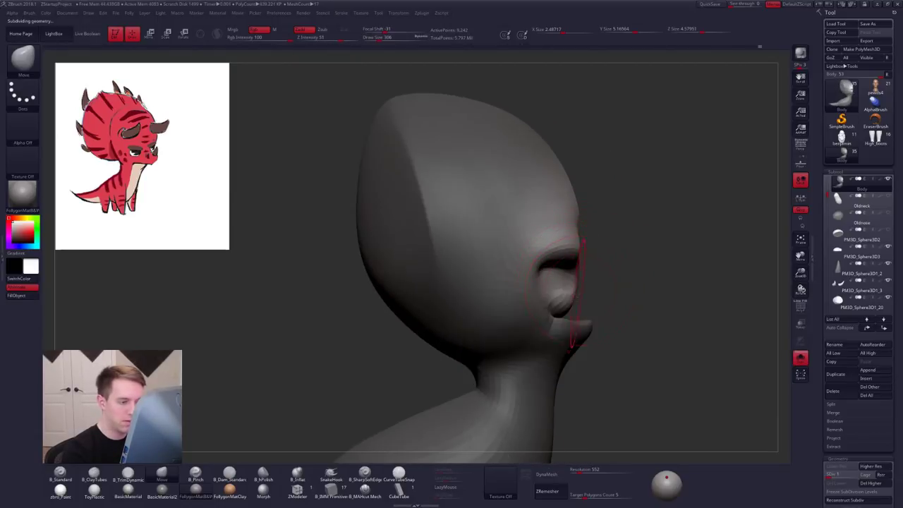
pyautogui.moveTo(605, 302); pyautogui.dragTo(567, 304, button='right')
pyautogui.hotkey('alt', 's')
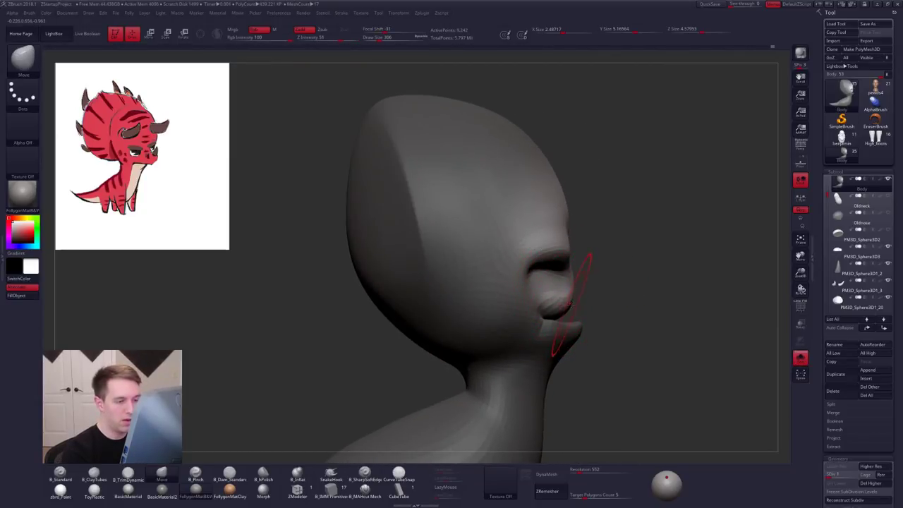
pyautogui.hotkey('alt', 's')
pyautogui.hotkey('alt', 's')
# Step: Switch to the ClayTubes brush for the area below the eye and raise the body back to subdivision level 5
pyautogui.moveTo(601, 300); pyautogui.dragTo(585, 297, button='right')
pyautogui.press('b')
pyautogui.press('c')
pyautogui.press('t')
pyautogui.moveTo(535, 282)
pyautogui.mouseDown(button='right')
pyautogui.moveTo(555, 289)
pyautogui.moveTo(521, 303)
pyautogui.mouseUp(button='right')
pyautogui.press('d')
pyautogui.press('d')
pyautogui.press('d')
pyautogui.press('d')
pyautogui.press('d')
# Step: Bring back the whole dinosaur and set the Move brush to size 252 for the cheek below the eye
pyautogui.hotkey('alt', 's')
pyautogui.press('b')
pyautogui.press('m')
pyautogui.press('v')
pyautogui.press('s')
pyautogui.moveTo(539, 296); pyautogui.dragTo(534, 295)
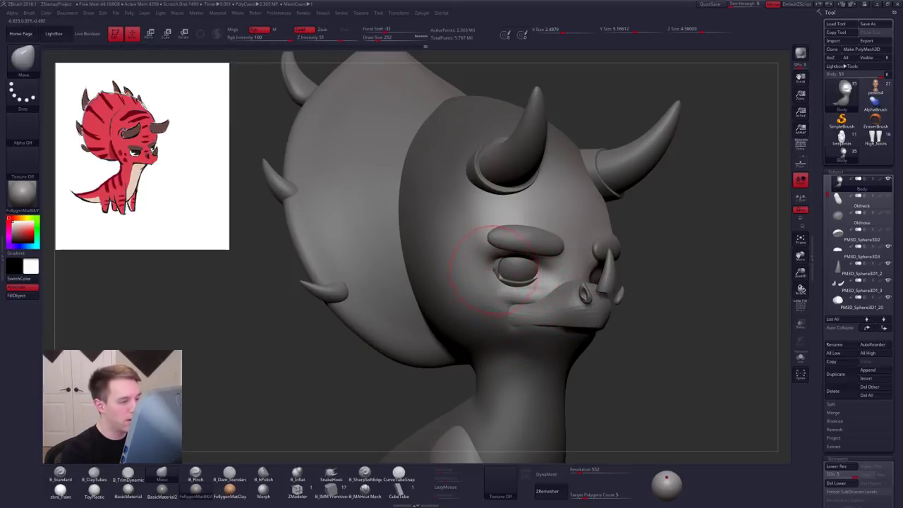
# Step: Select the nostril subtool and adjust its placement on the snout with the Move gizmo
pyautogui.keyDown('alt'); pyautogui.click(494, 277); pyautogui.keyUp('alt')
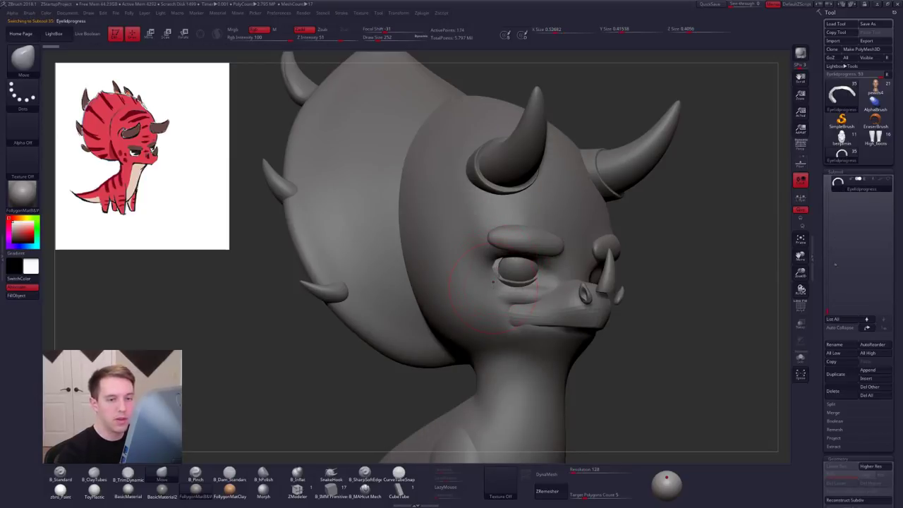
pyautogui.moveTo(829, 311); pyautogui.dragTo(829, 283)
pyautogui.click(839, 291)
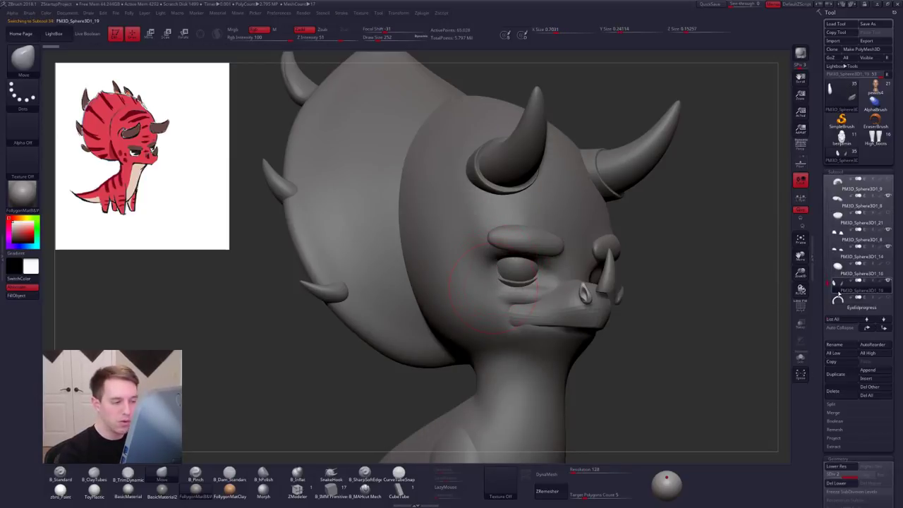
pyautogui.moveTo(648, 326)
pyautogui.keyDown('shift'); pyautogui.mouseDown()
pyautogui.moveTo(615, 322)
pyautogui.moveTo(597, 300)
pyautogui.moveTo(550, 304)
pyautogui.mouseUp(); pyautogui.keyUp('shift')
pyautogui.press('w')
pyautogui.keyDown('alt'); pyautogui.click(587, 284); pyautogui.keyUp('alt')
pyautogui.keyDown('alt'); pyautogui.click(567, 292); pyautogui.keyUp('alt')
pyautogui.press('q')
# Step: Hide the eyelids around the eyes and reselect the body
pyautogui.keyDown('alt'); pyautogui.click(504, 283); pyautogui.keyUp('alt')
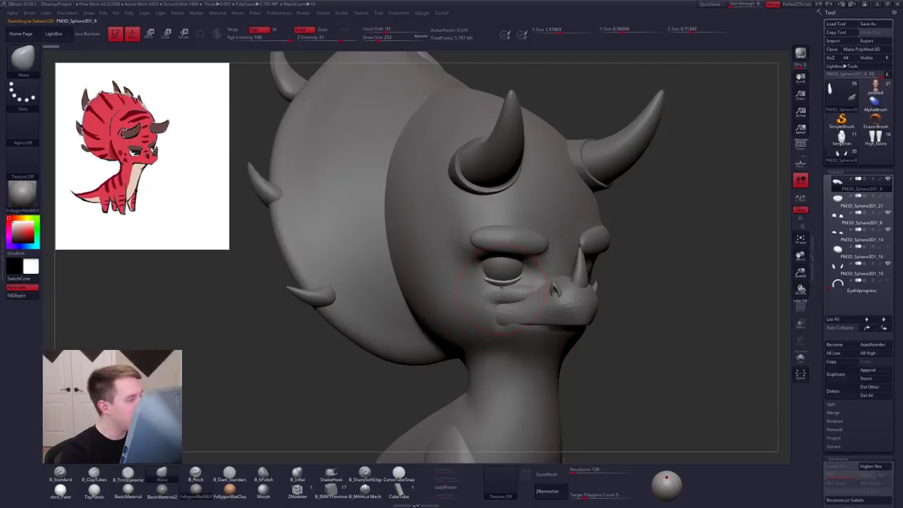
pyautogui.click(843, 223)
pyautogui.keyDown('alt'); pyautogui.click(487, 333); pyautogui.keyUp('alt')
# Step: Isolate the body and build up the area below the eye with ClayTubes strokes at brush size 160
pyautogui.press('space')
pyautogui.click(523, 296)
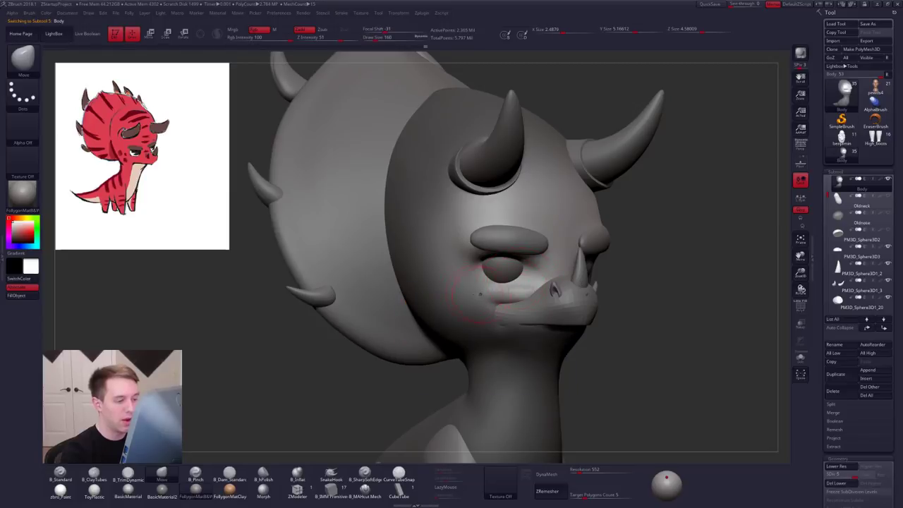
pyautogui.hotkey('alt', 's')
pyautogui.moveTo(522, 294); pyautogui.dragTo(551, 294, button='right')
pyautogui.press('b')
pyautogui.press('c')
pyautogui.press('t')
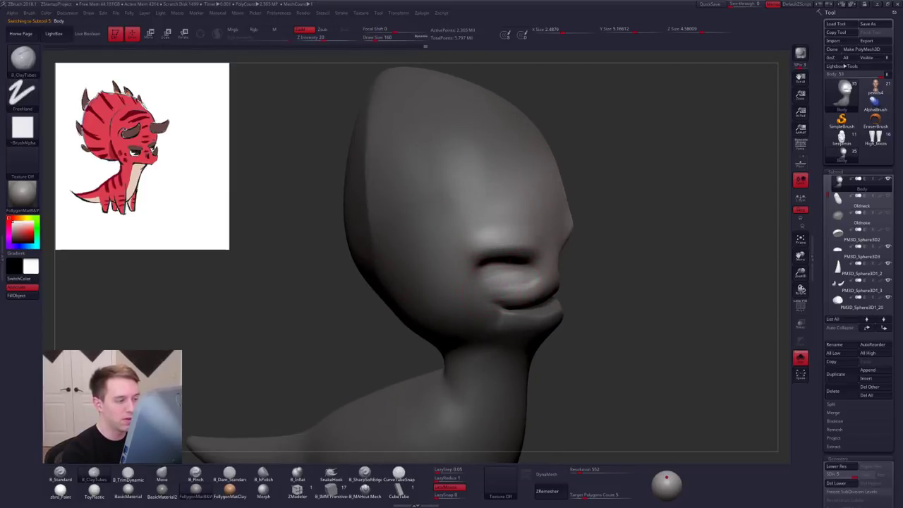
pyautogui.keyDown('ctrl'); pyautogui.moveTo(621, 274); pyautogui.dragTo(639, 288); pyautogui.keyUp('ctrl')
pyautogui.moveTo(504, 286); pyautogui.dragTo(537, 283)
pyautogui.moveTo(529, 284); pyautogui.dragTo(558, 284, button='right')
pyautogui.moveTo(502, 288); pyautogui.dragTo(550, 282)
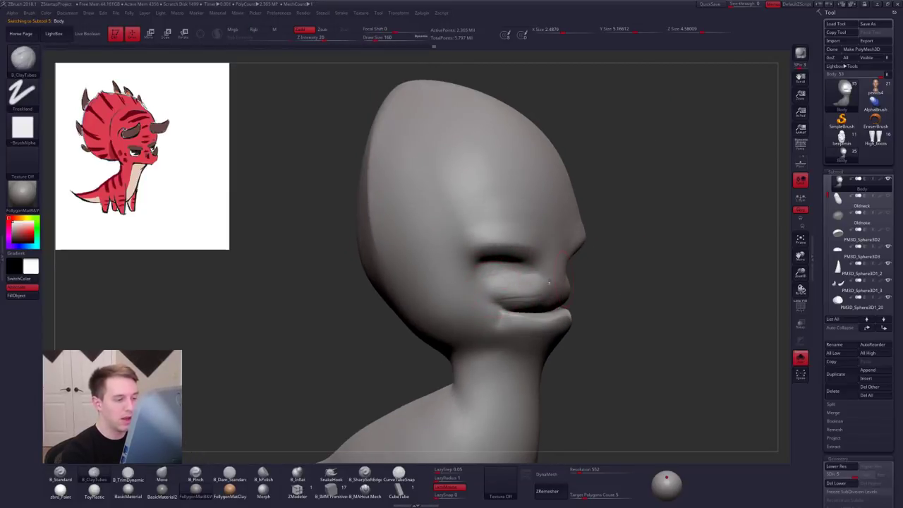
# Step: Bring back the whole dinosaur and switch to the Pinch brush for the fold below the eye
pyautogui.hotkey('alt', 's')
pyautogui.press('space')
pyautogui.click(499, 285)
pyautogui.press('b')
pyautogui.press('p')
pyautogui.press('i')
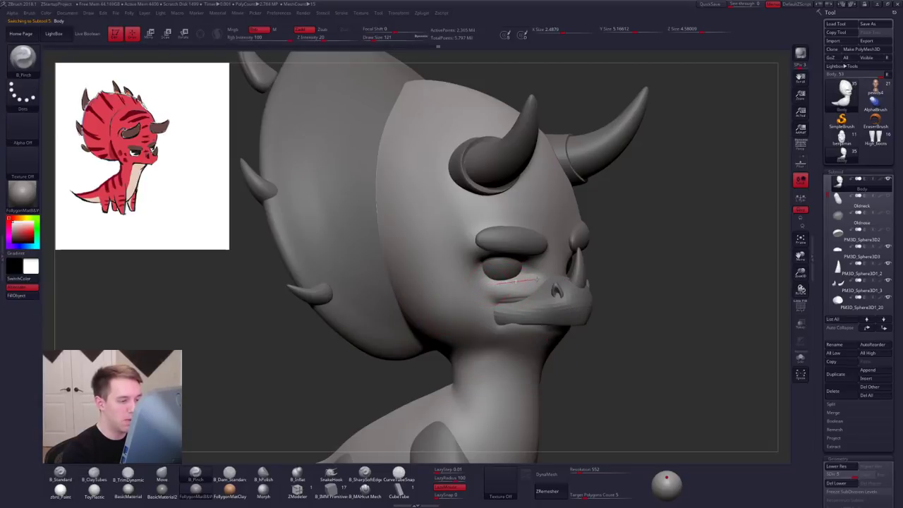
# Step: Isolate the body to smooth the area below the eye, lower it to subdivision level 3, and show all parts again
pyautogui.hotkey('alt', 's')
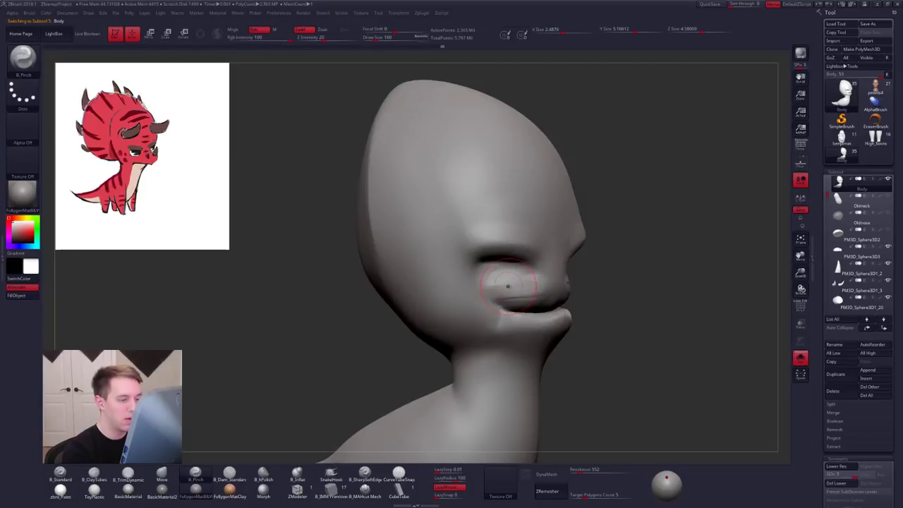
pyautogui.keyDown('shift'); pyautogui.moveTo(507, 288); pyautogui.dragTo(526, 296); pyautogui.keyUp('shift')
pyautogui.hotkey('shift', 'd')
pyautogui.hotkey('shift', 'd')
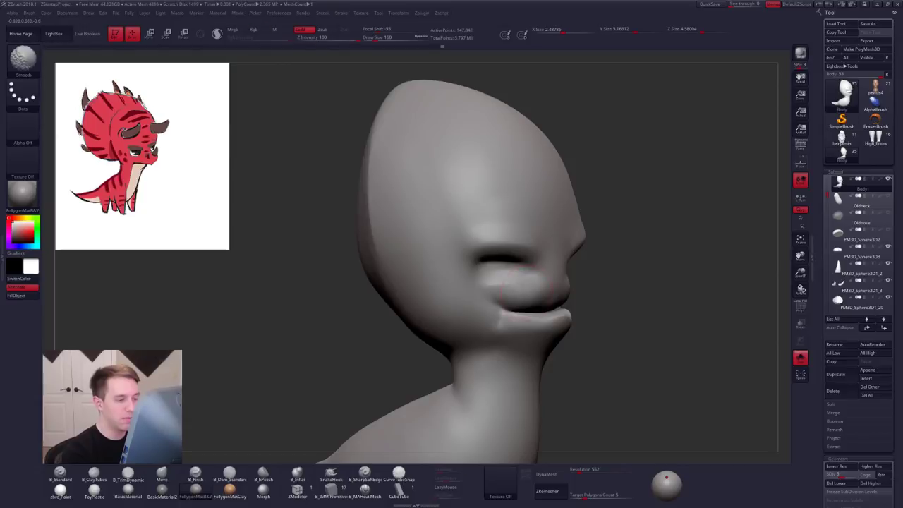
pyautogui.hotkey('shift', 'alt', 's')
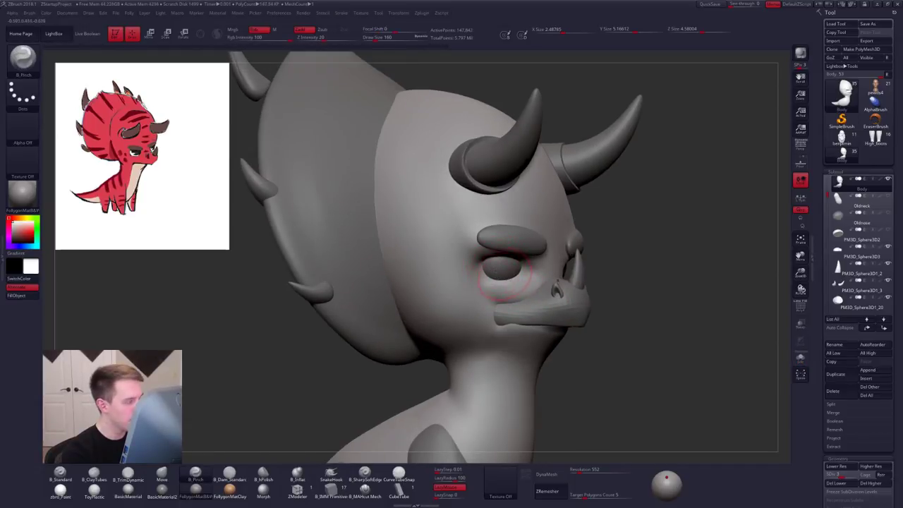
# Step: Isolate the body with the Move brush at size 96 and raise it back to subdivision level 5
pyautogui.press('b')
pyautogui.press('m')
pyautogui.press('v')
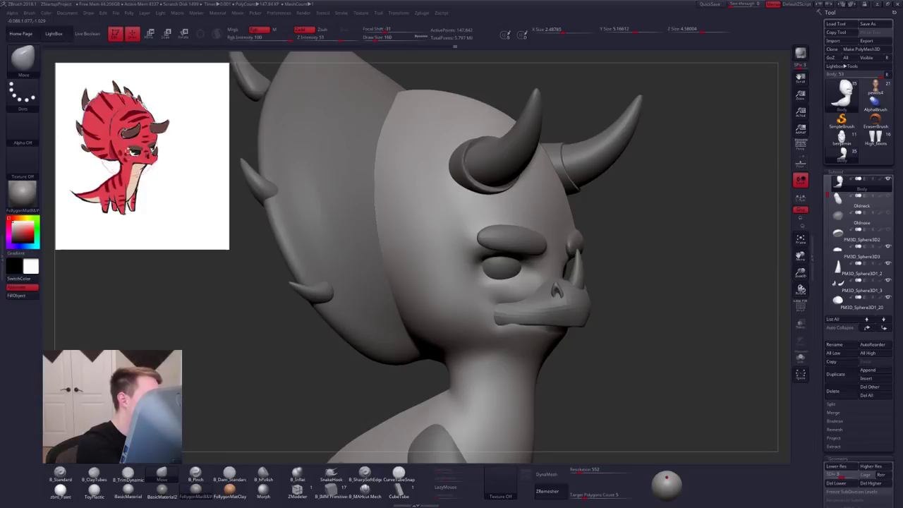
pyautogui.hotkey('alt', 's')
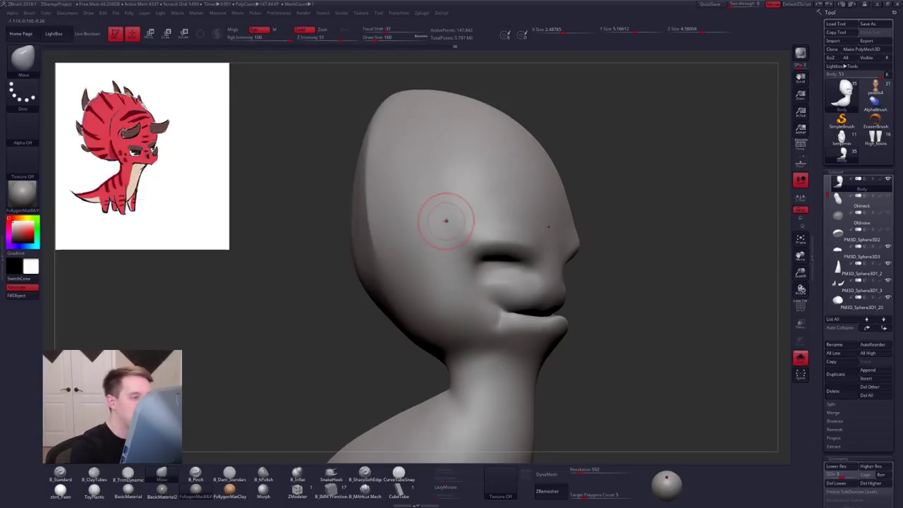
pyautogui.press('space')
pyautogui.hotkey('ctrl', 'space')
pyautogui.keyDown('ctrl'); pyautogui.click(446, 352); pyautogui.keyUp('ctrl')
pyautogui.press('d')
pyautogui.press('d')
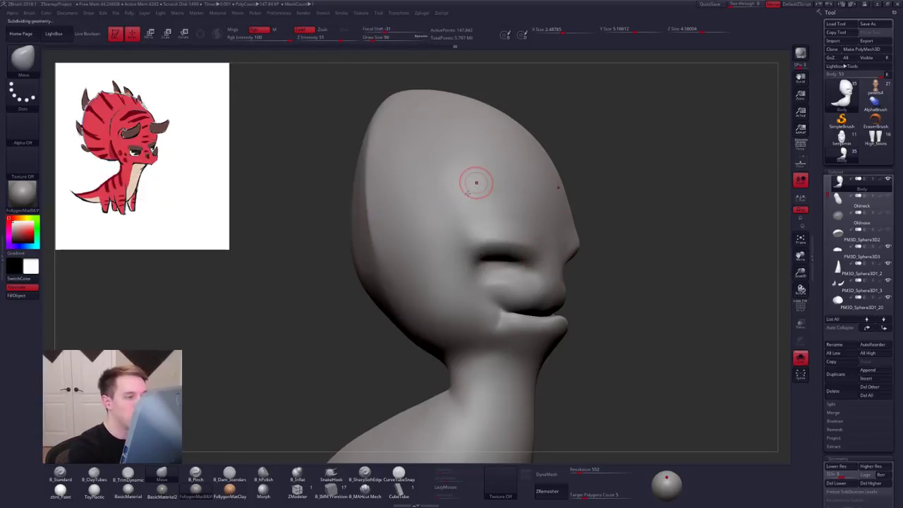
# Step: Paint a small square mask outline on the side of the head at brush size 49 and clear the mask
pyautogui.press('space')
pyautogui.press('space')
pyautogui.moveTo(472, 192)
pyautogui.mouseDown()
pyautogui.moveTo(456, 210)
pyautogui.moveTo(473, 210)
pyautogui.mouseUp()
pyautogui.moveTo(432, 174)
pyautogui.keyDown('ctrl'); pyautogui.mouseDown()
pyautogui.moveTo(467, 173)
pyautogui.moveTo(438, 211)
pyautogui.mouseUp(); pyautogui.keyUp('ctrl')
pyautogui.keyDown('ctrl'); pyautogui.moveTo(467, 173); pyautogui.dragTo(471, 212); pyautogui.keyUp('ctrl')
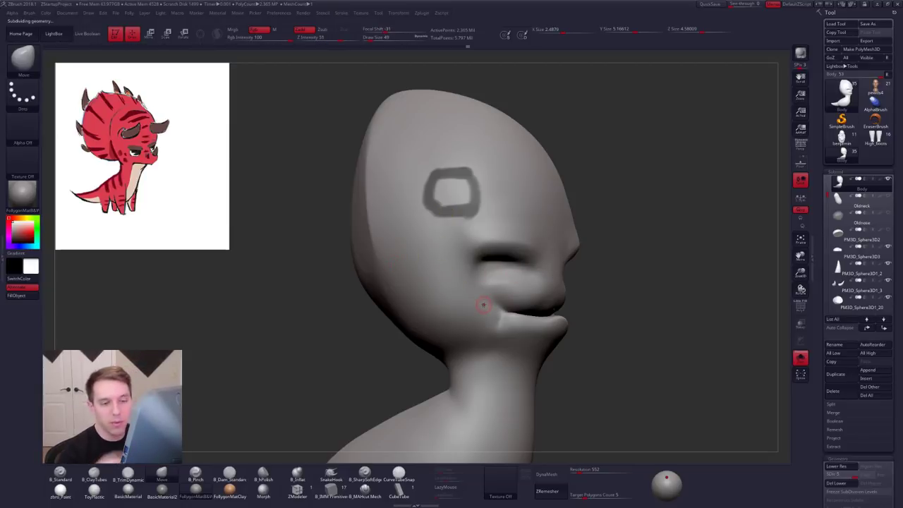
pyautogui.keyDown('ctrl'); pyautogui.moveTo(639, 330); pyautogui.dragTo(643, 311); pyautogui.keyUp('ctrl')
pyautogui.press('2')
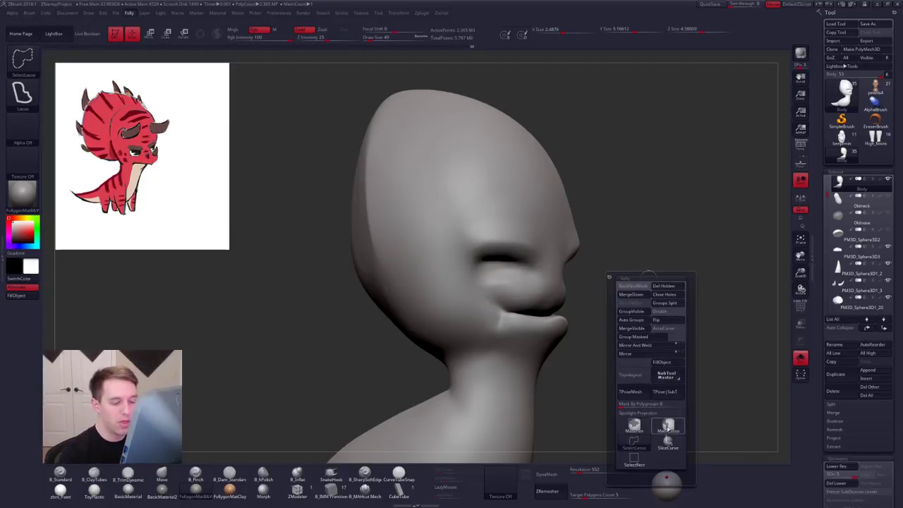
# Step: Bring back the whole dinosaur and set the Move brush to size 130 for the area below the eye
pyautogui.hotkey('alt', 's')
pyautogui.press('space')
pyautogui.moveTo(520, 294); pyautogui.dragTo(526, 294)
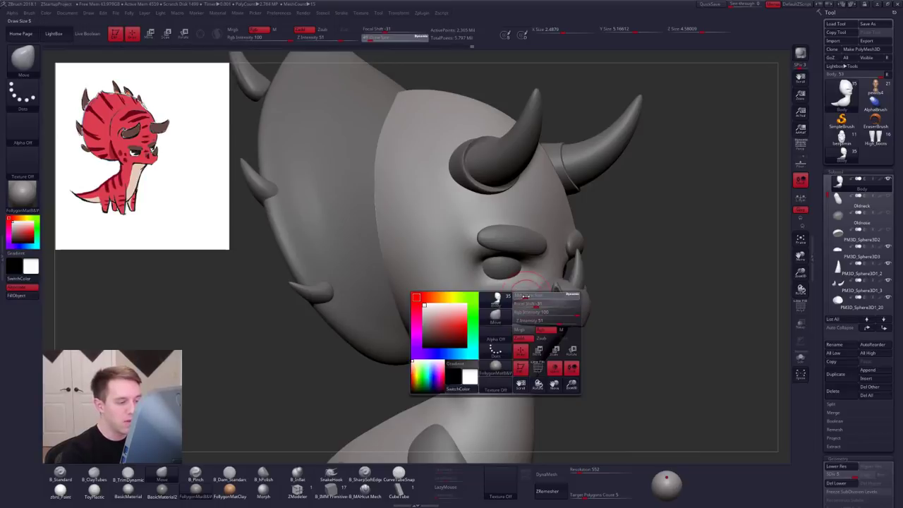
pyautogui.moveTo(525, 291); pyautogui.dragTo(504, 306, button='right')
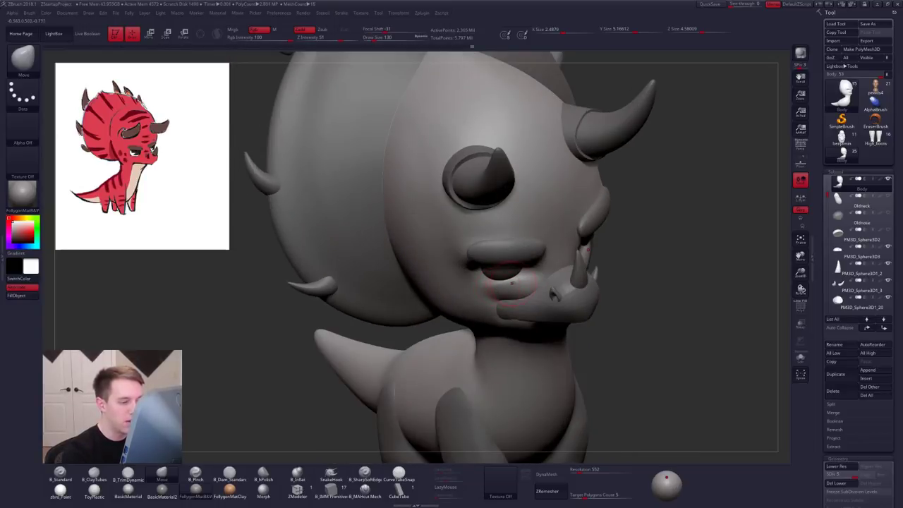
pyautogui.moveTo(526, 276); pyautogui.dragTo(557, 290, button='right')
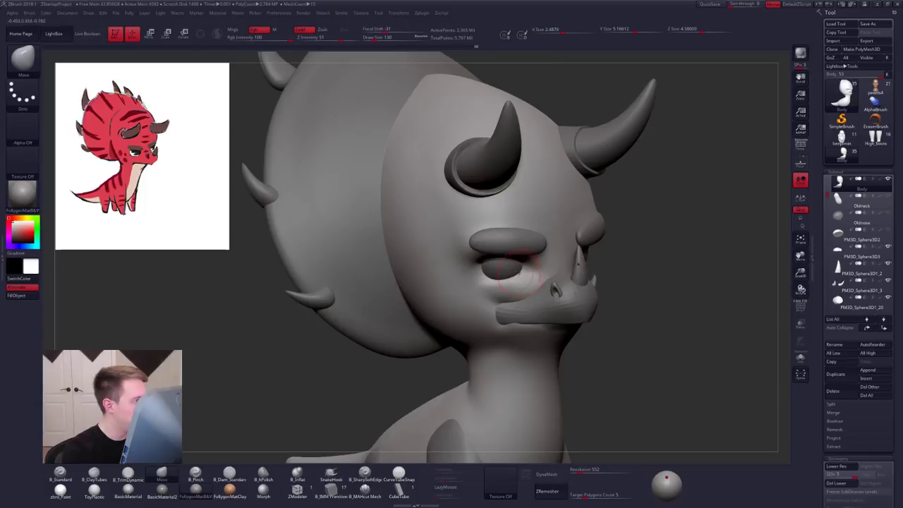
# Step: Build up the cheek below the eye with the ClayTubes brush and smooth it toward the mouth corner
pyautogui.hotkey('alt', 's')
pyautogui.press('2')
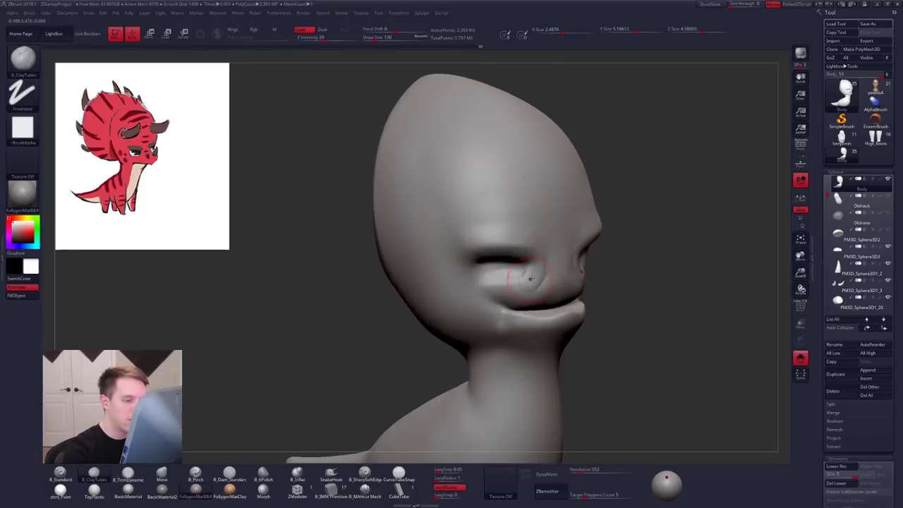
pyautogui.moveTo(530, 280); pyautogui.dragTo(530, 284, button='right')
pyautogui.hotkey('alt', 's')
pyautogui.press('shift')
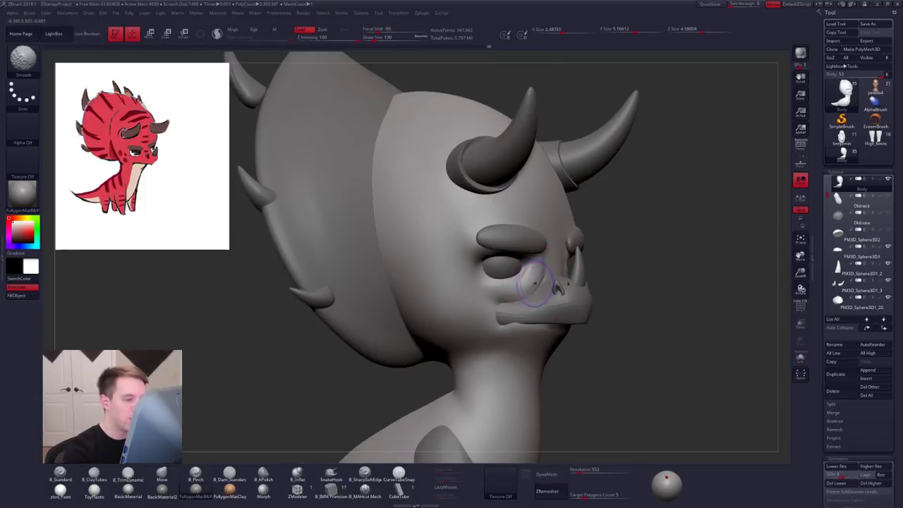
pyautogui.moveTo(523, 257)
pyautogui.keyDown('shift'); pyautogui.mouseDown()
pyautogui.moveTo(532, 281)
pyautogui.moveTo(503, 299)
pyautogui.moveTo(484, 294)
pyautogui.moveTo(506, 287)
pyautogui.moveTo(496, 304)
pyautogui.mouseUp(); pyautogui.keyUp('shift')
pyautogui.press(']')
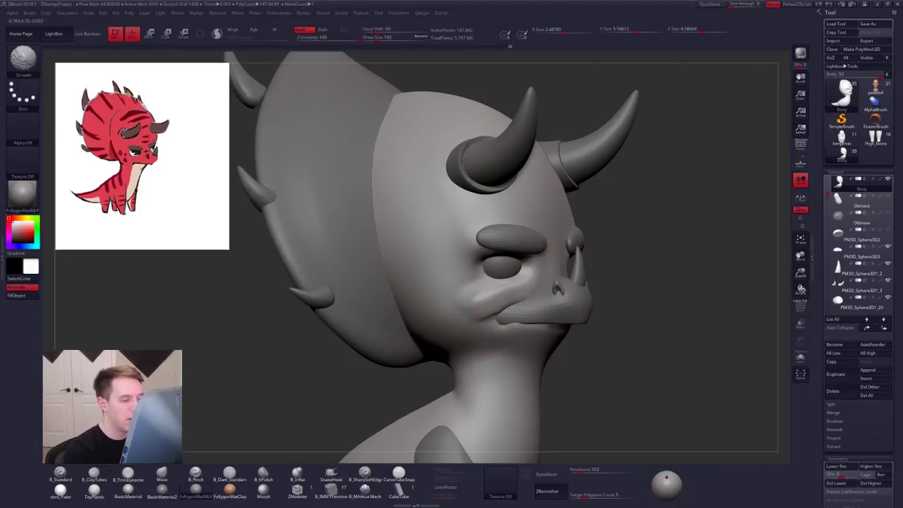
# Step: Isolate the body, lower its subdivision level, and smooth the area around the mouth corner
pyautogui.hotkey('ctrl', 's')
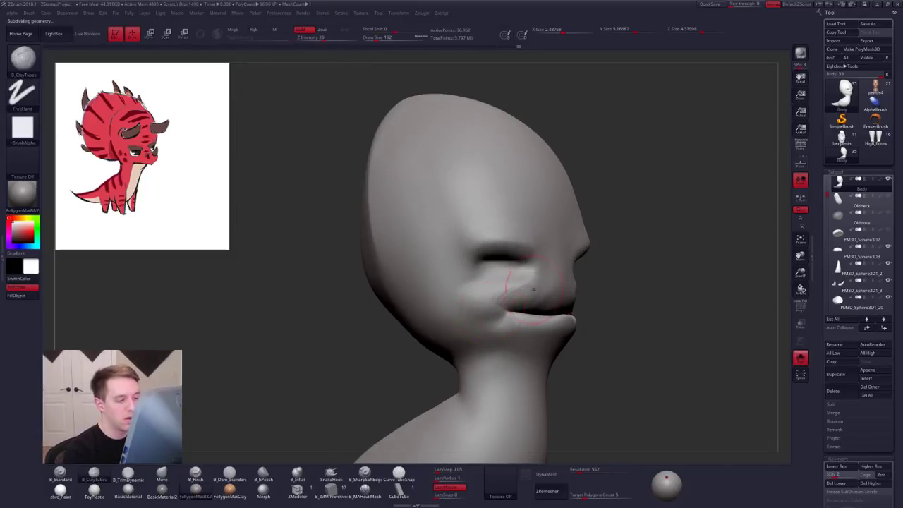
pyautogui.hotkey('shift', 'd')
pyautogui.keyDown('shift'); pyautogui.moveTo(488, 311); pyautogui.dragTo(504, 311); pyautogui.keyUp('shift')
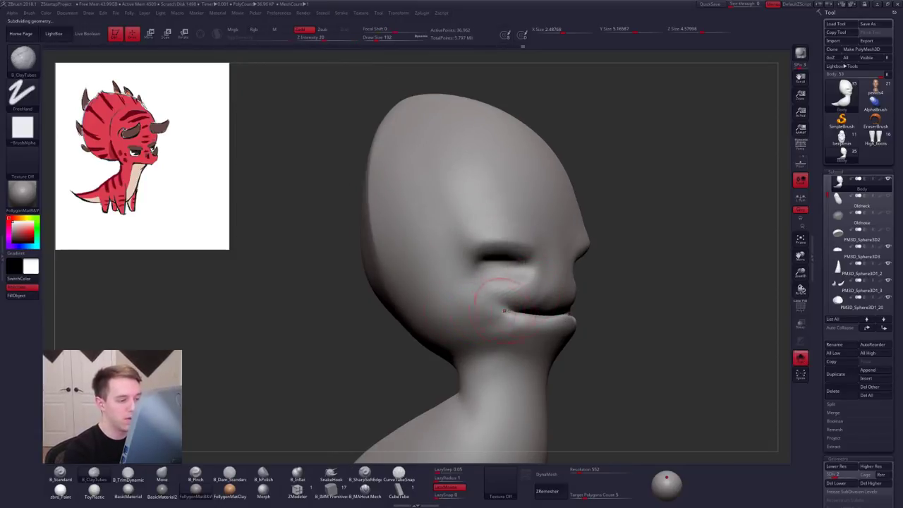
pyautogui.moveTo(517, 321)
pyautogui.mouseDown(button='right')
pyautogui.moveTo(565, 305)
pyautogui.moveTo(575, 315)
pyautogui.mouseUp(button='right')
pyautogui.moveTo(546, 322); pyautogui.dragTo(488, 308)
# Step: Raise the subdivision level and adjust the mouth corner with the Move brush at draw size 215
pyautogui.press('d')
pyautogui.press('b')
pyautogui.press('m')
pyautogui.press('v')
pyautogui.press('s')
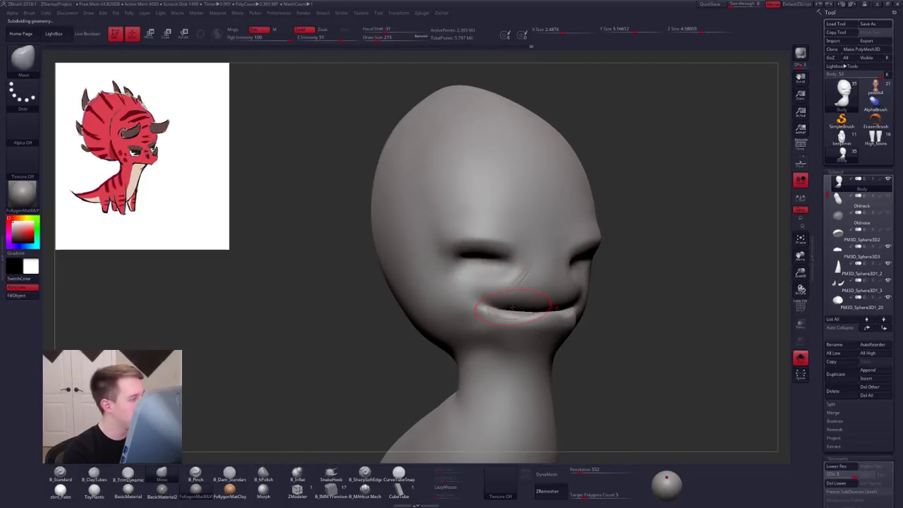
pyautogui.moveTo(526, 322)
pyautogui.mouseDown(button='right')
pyautogui.moveTo(515, 324)
pyautogui.moveTo(556, 310)
pyautogui.moveTo(513, 332)
pyautogui.moveTo(521, 353)
pyautogui.mouseUp(button='right')
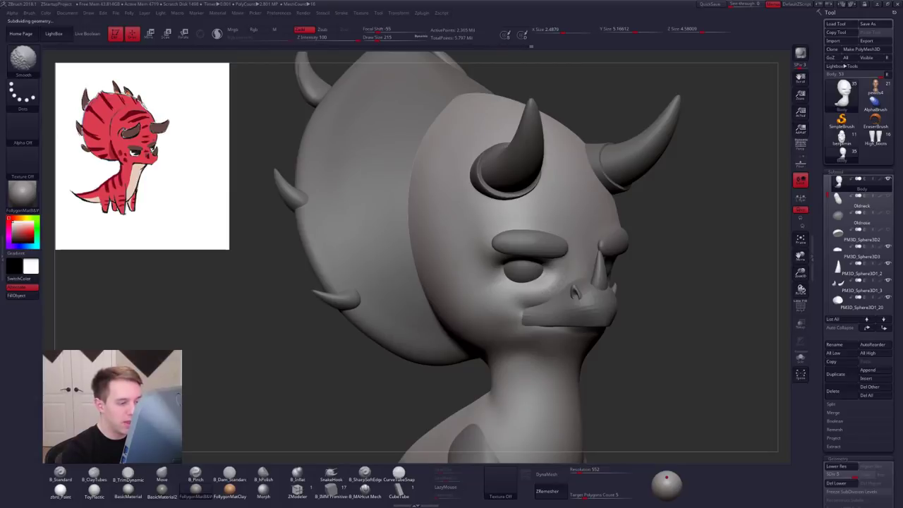
# Step: Smooth the mouth corner and build up the cheek behind it with ClayTubes at size 227 on a lower subdivision level
pyautogui.keyDown('shift'); pyautogui.moveTo(531, 302); pyautogui.dragTo(524, 311); pyautogui.keyUp('shift')
pyautogui.moveTo(535, 323)
pyautogui.mouseDown(button='right')
pyautogui.moveTo(548, 323)
pyautogui.moveTo(516, 303)
pyautogui.mouseUp(button='right')
pyautogui.hotkey('shift', 's')
pyautogui.press('2')
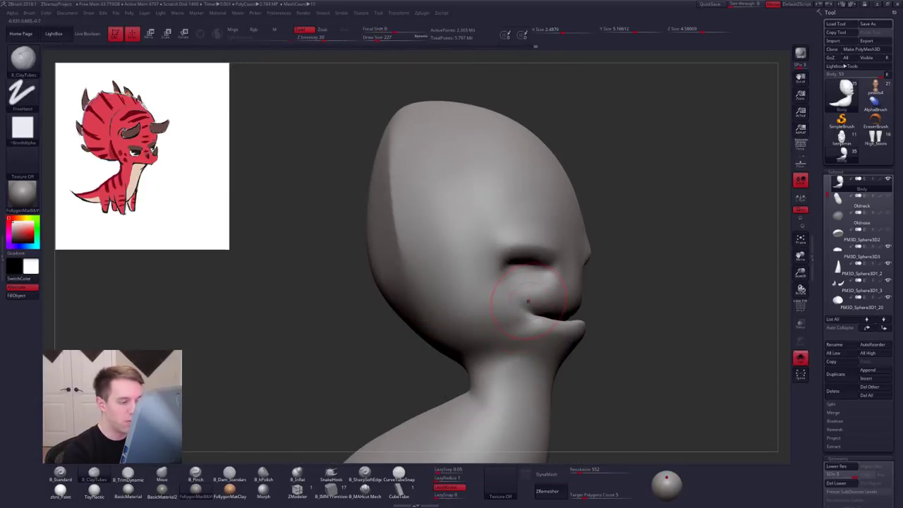
pyautogui.hotkey('shift', 'd')
pyautogui.hotkey('shift', 'd')
pyautogui.moveTo(513, 300); pyautogui.dragTo(476, 327)
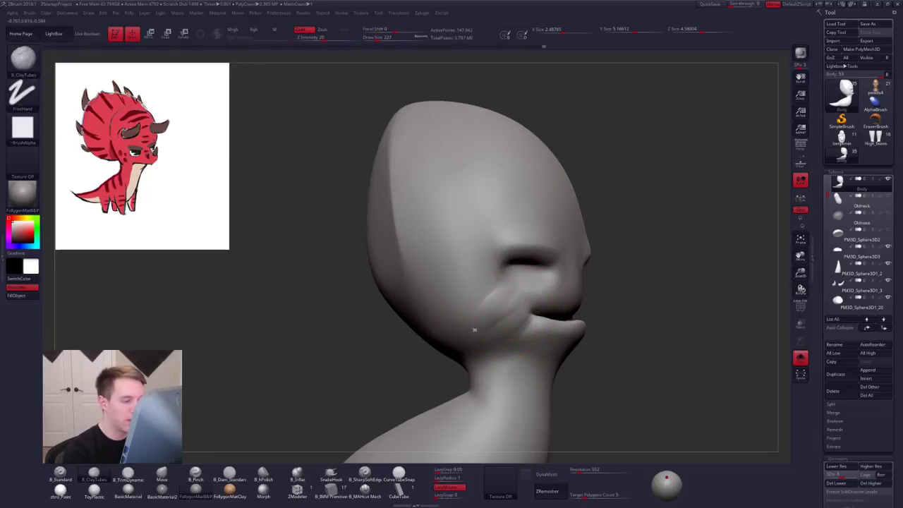
# Step: Set the draw size to 279, smooth the cheek at a lower subdivision level, and raise the body's subdivision level again
pyautogui.moveTo(576, 303); pyautogui.dragTo(613, 300, button='right')
pyautogui.moveTo(505, 141)
pyautogui.keyDown('ctrl'); pyautogui.mouseDown()
pyautogui.moveTo(549, 286)
pyautogui.moveTo(432, 418)
pyautogui.mouseUp(); pyautogui.keyUp('ctrl')
pyautogui.keyDown('ctrl'); pyautogui.moveTo(593, 314); pyautogui.dragTo(600, 322); pyautogui.keyUp('ctrl')
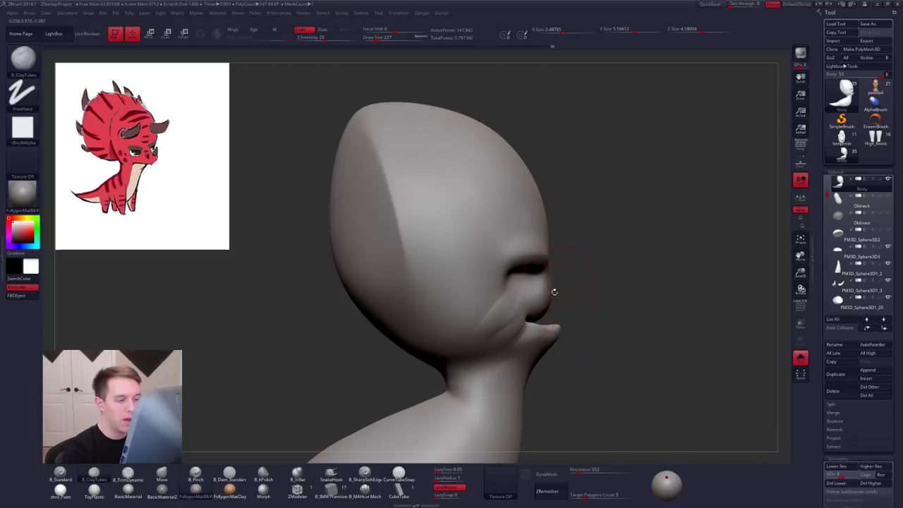
pyautogui.moveTo(589, 297); pyautogui.dragTo(553, 283, button='right')
pyautogui.press('space')
pyautogui.moveTo(552, 275); pyautogui.dragTo(556, 230)
pyautogui.hotkey('shift', 'd')
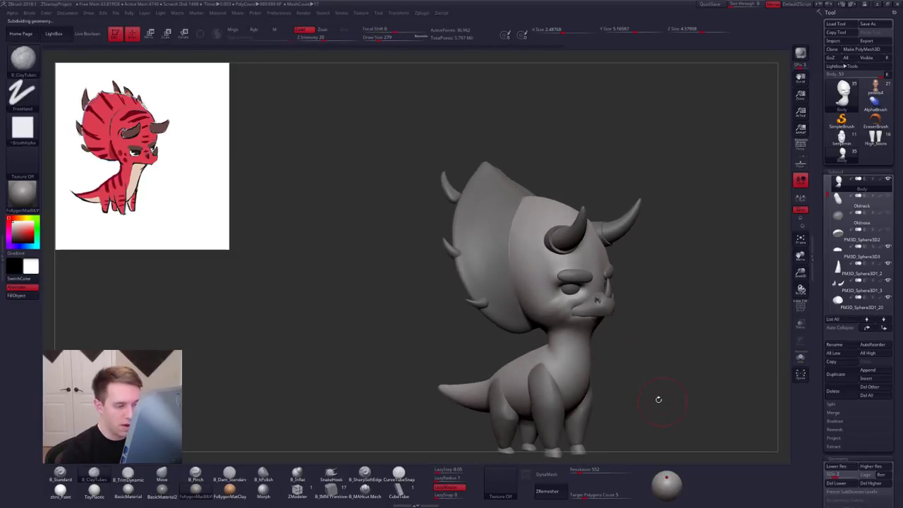
pyautogui.keyDown('shift'); pyautogui.moveTo(595, 269); pyautogui.dragTo(585, 261); pyautogui.keyUp('shift')
pyautogui.moveTo(585, 261)
pyautogui.mouseDown(button='right')
pyautogui.moveTo(567, 314)
pyautogui.moveTo(599, 319)
pyautogui.mouseUp(button='right')
pyautogui.moveTo(598, 321); pyautogui.dragTo(573, 347)
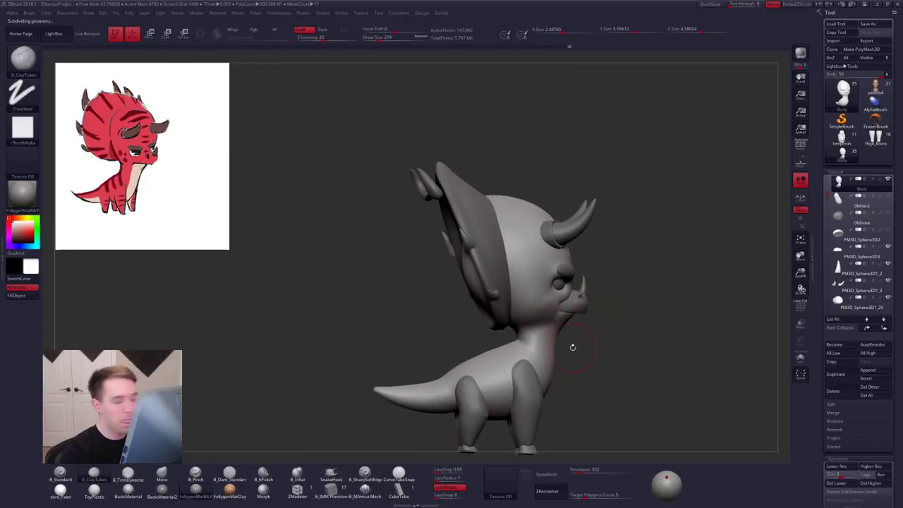
pyautogui.press('d')
pyautogui.press('d')
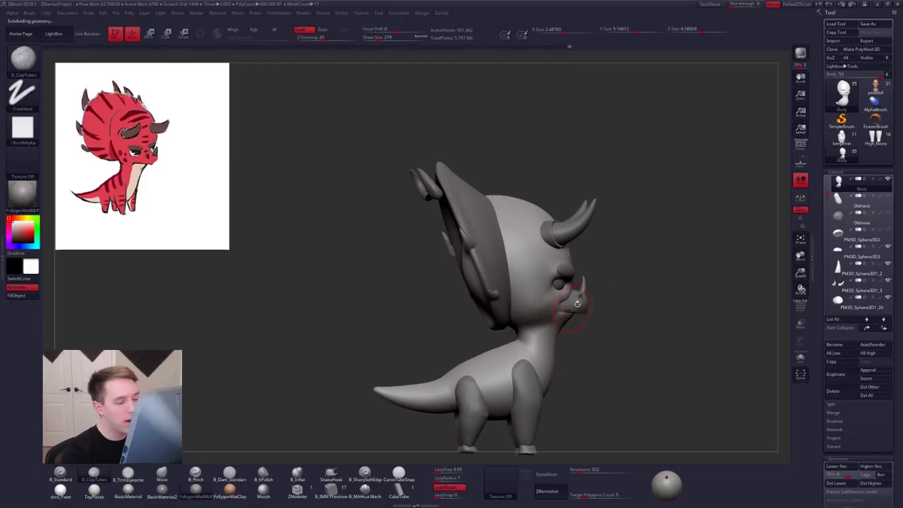
# Step: Reselect the Body subtool after picking the muzzle, and switch to the TrimDynamic brush
pyautogui.keyDown('ctrl'); pyautogui.moveTo(573, 310); pyautogui.dragTo(587, 309, button='right'); pyautogui.keyUp('ctrl')
pyautogui.keyDown('alt'); pyautogui.click(582, 308); pyautogui.keyUp('alt')
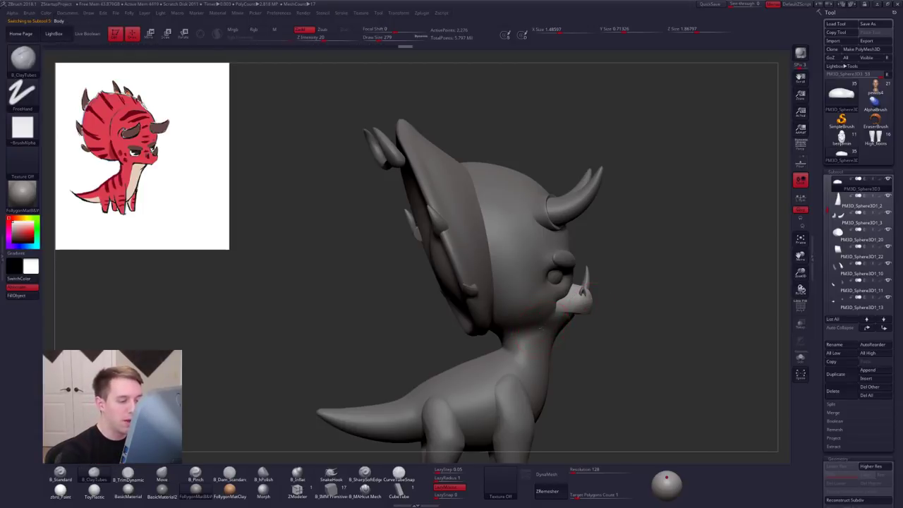
pyautogui.keyDown('alt'); pyautogui.click(551, 326); pyautogui.keyUp('alt')
pyautogui.moveTo(671, 311); pyautogui.dragTo(618, 310)
pyautogui.press('3')
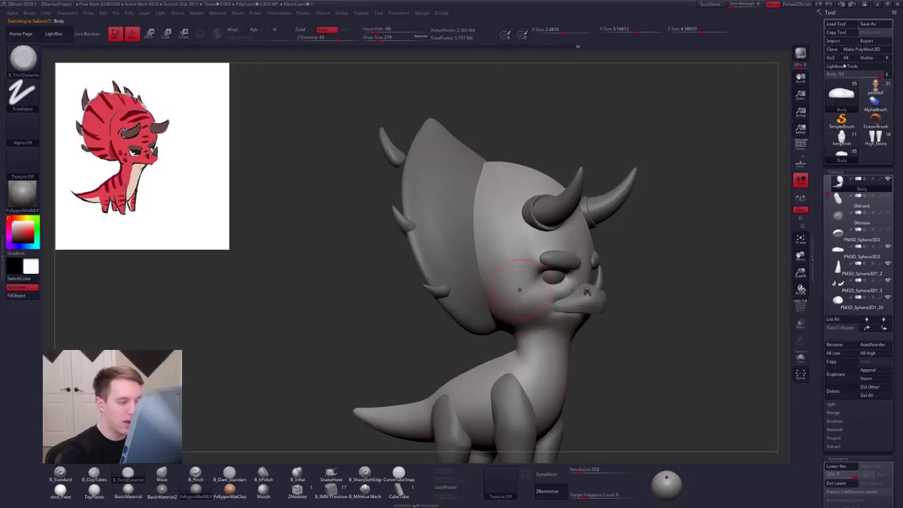
# Step: Compare the body's shape at lower and higher subdivision levels
pyautogui.hotkey('shift', 'd')
pyautogui.hotkey('shift', 'd')
pyautogui.hotkey('shift', 'd')
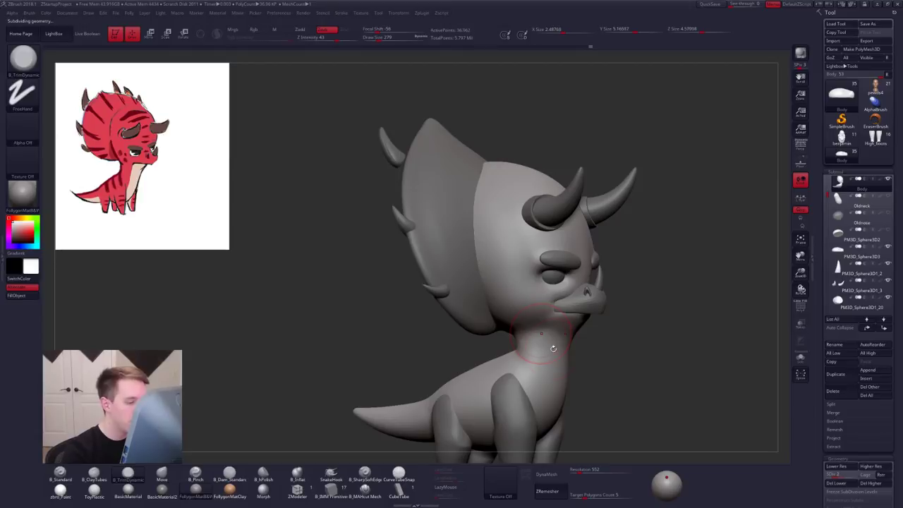
pyautogui.press('d')
pyautogui.moveTo(654, 390)
pyautogui.keyDown('alt'); pyautogui.mouseDown()
pyautogui.moveTo(642, 362)
pyautogui.moveTo(672, 378)
pyautogui.mouseUp(); pyautogui.keyUp('alt')
pyautogui.press('d')
pyautogui.press('d')
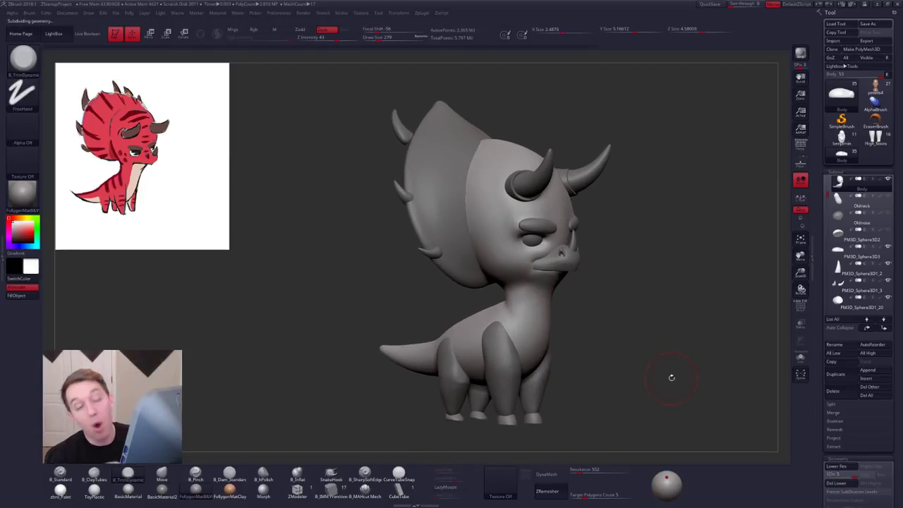
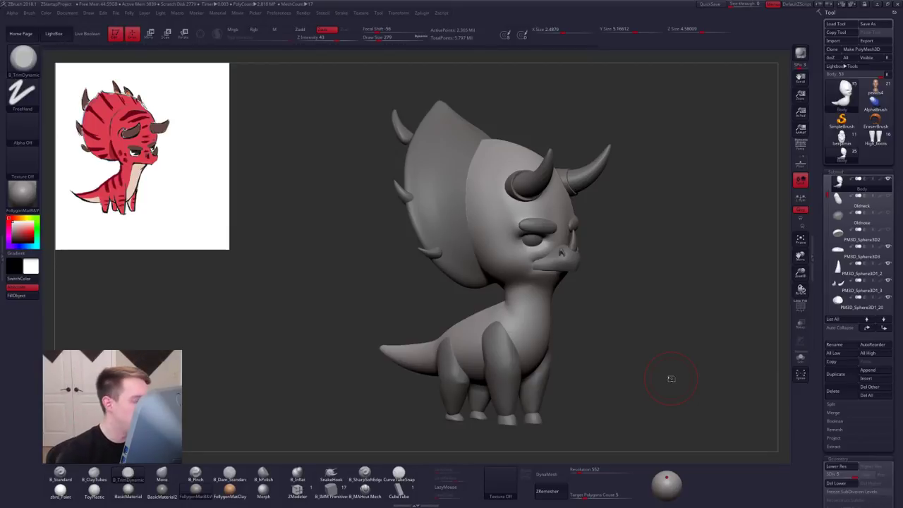
# Step: Select the front legs subtool and turn on the perspective view
pyautogui.moveTo(671, 379)
pyautogui.mouseDown()
pyautogui.moveTo(572, 336)
pyautogui.moveTo(575, 288)
pyautogui.moveTo(594, 289)
pyautogui.moveTo(572, 286)
pyautogui.mouseUp()
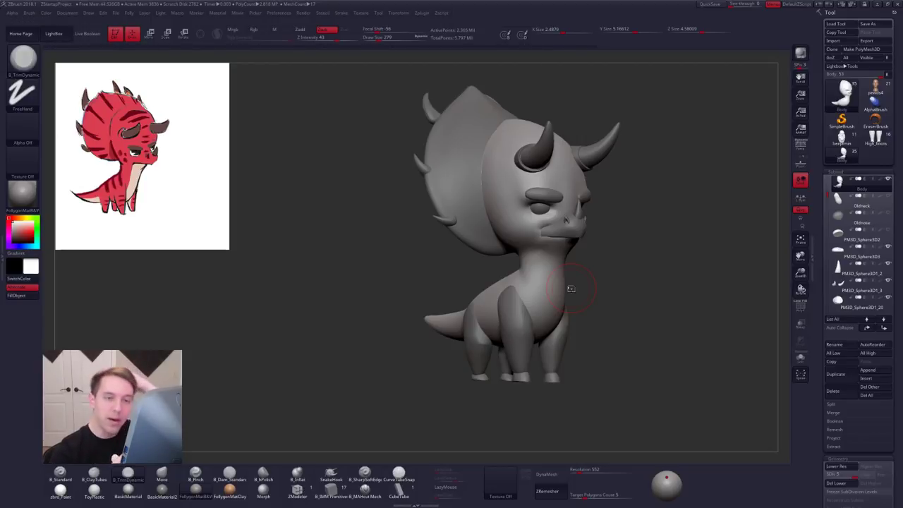
pyautogui.keyDown('alt'); pyautogui.click(523, 343); pyautogui.keyUp('alt')
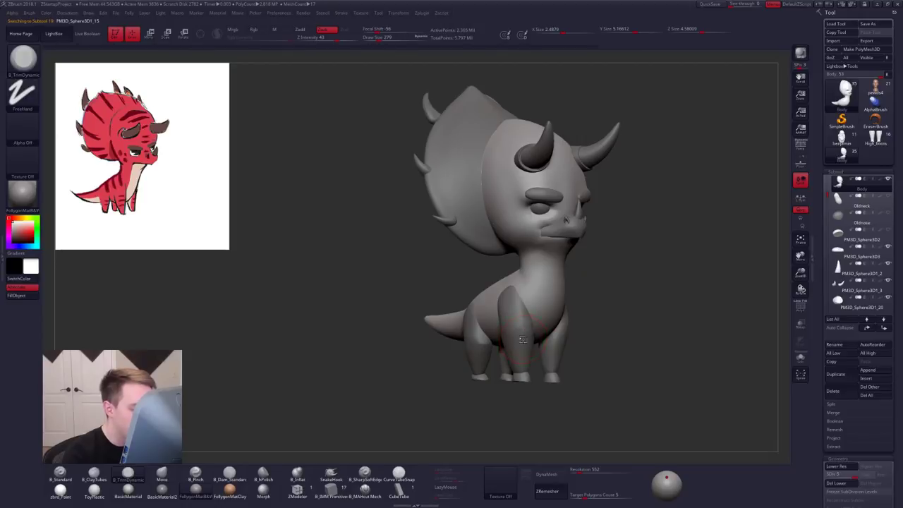
pyautogui.moveTo(524, 345); pyautogui.dragTo(564, 370, button='right')
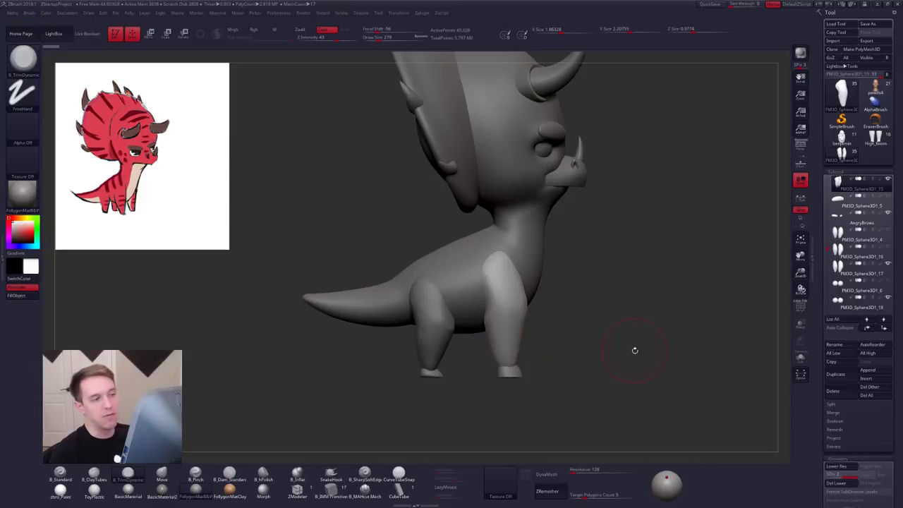
pyautogui.moveTo(630, 352); pyautogui.dragTo(565, 325)
pyautogui.press('p')
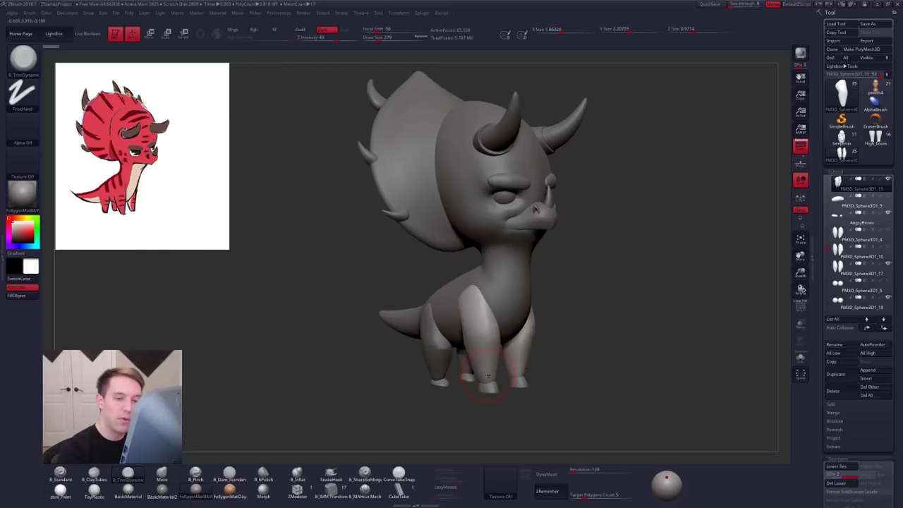
pyautogui.keyDown('alt'); pyautogui.moveTo(504, 361); pyautogui.dragTo(504, 331, button='right'); pyautogui.keyUp('alt')
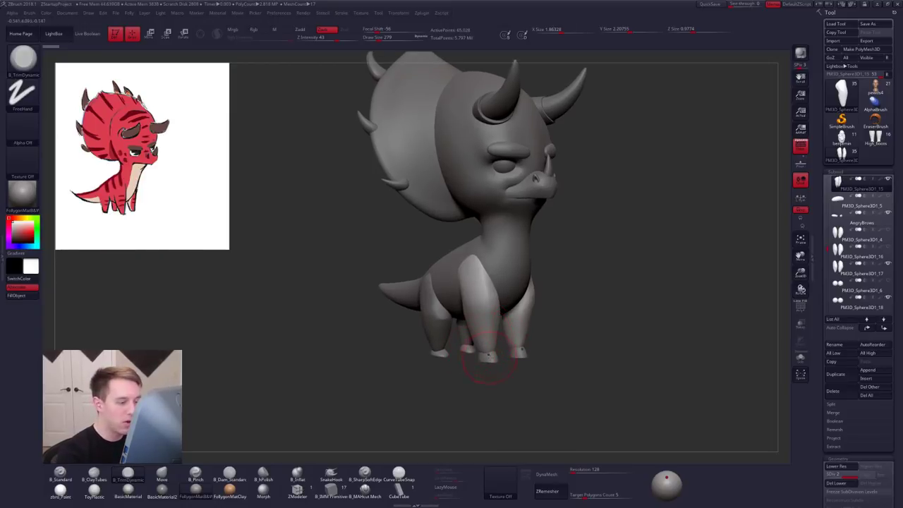
pyautogui.hotkey('alt', 's')
pyautogui.hotkey('alt', 's')
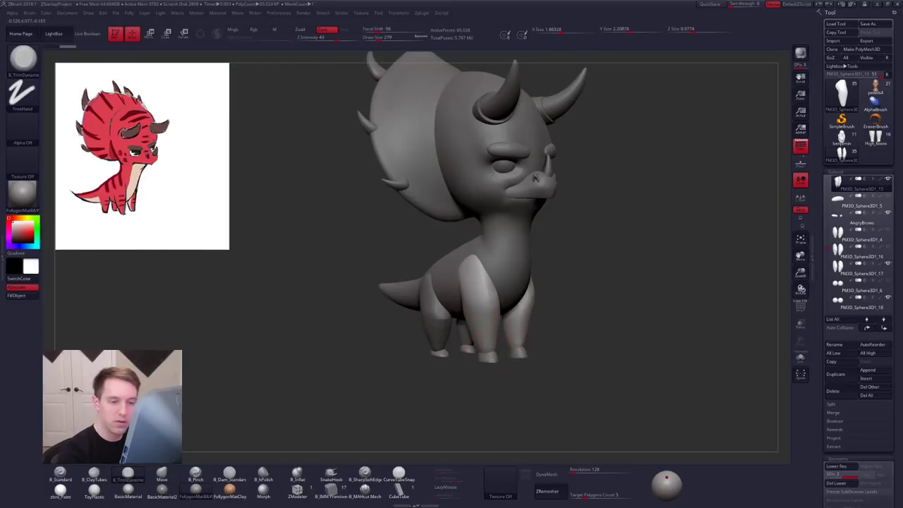
# Step: Move the front feet subtool to the end of the subtool list and place the front legs subtool directly above it
pyautogui.keyDown('ctrl'); pyautogui.moveTo(490, 346); pyautogui.dragTo(494, 361, button='right'); pyautogui.keyUp('ctrl')
pyautogui.keyDown('alt'); pyautogui.click(490, 356); pyautogui.keyUp('alt')
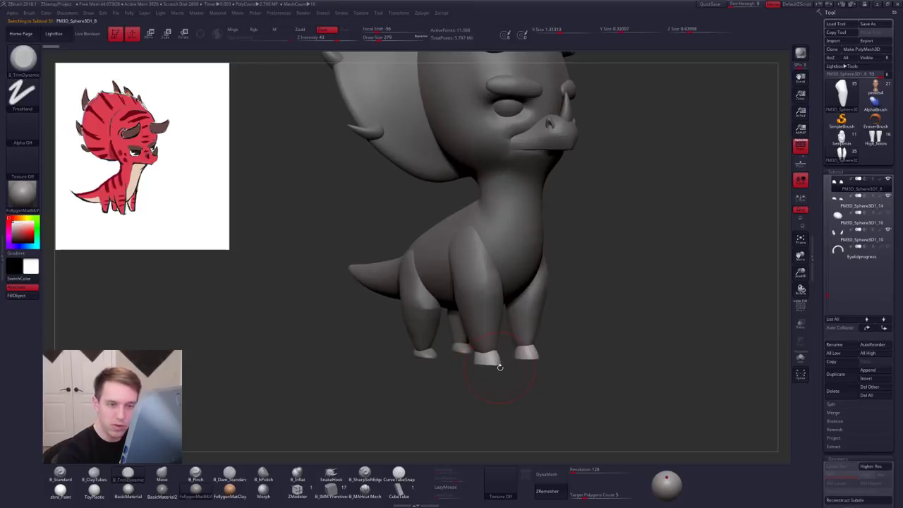
pyautogui.keyDown('shift'); pyautogui.click(884, 328); pyautogui.keyUp('shift')
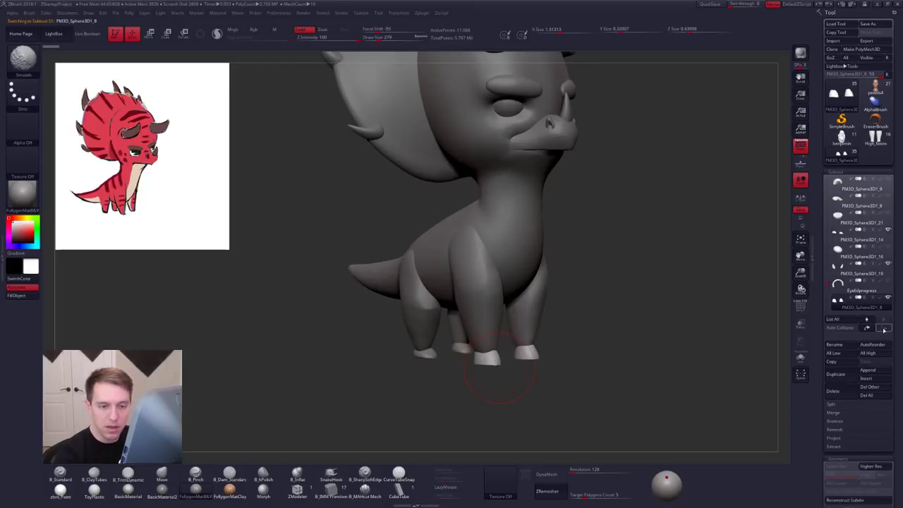
pyautogui.keyDown('alt'); pyautogui.click(490, 328); pyautogui.keyUp('alt')
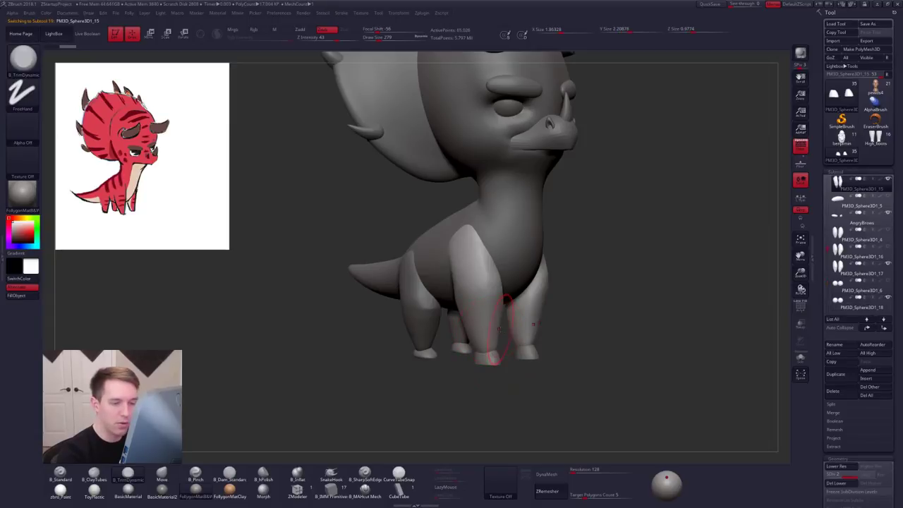
pyautogui.keyDown('shift'); pyautogui.click(884, 328); pyautogui.keyUp('shift')
pyautogui.click(867, 329)
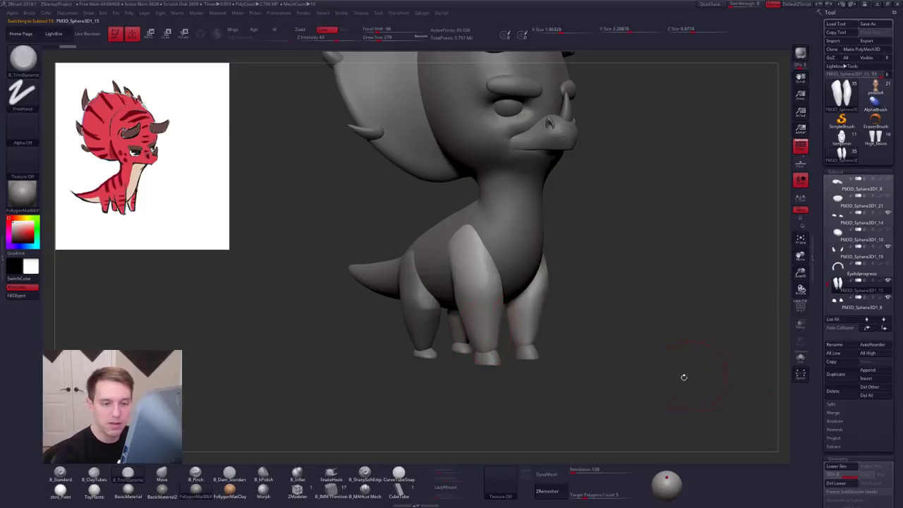
# Step: Inspect the front legs' polyframe and delete the front feet subtool listed below them
pyautogui.hotkey('shift', 'f')
pyautogui.hotkey('ctrl', 'shift', 'f')
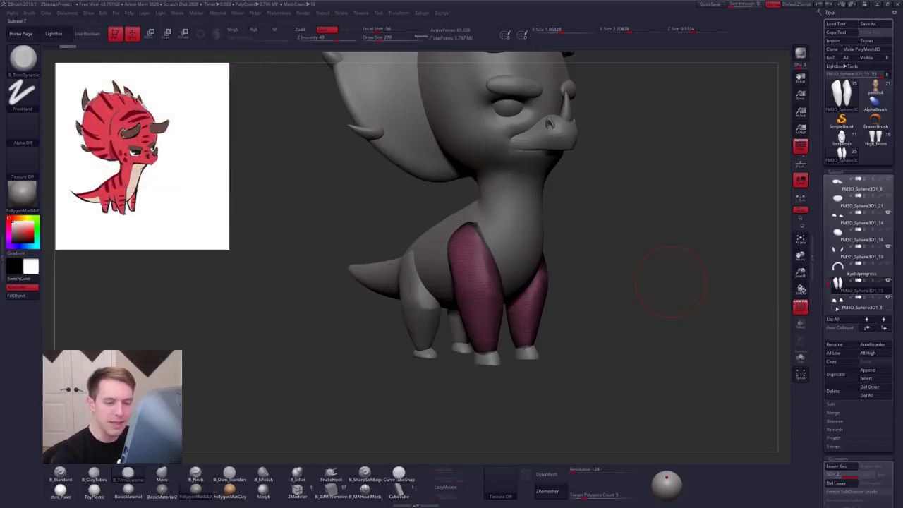
pyautogui.click(861, 304)
pyautogui.click(840, 391)
pyautogui.click(776, 407)
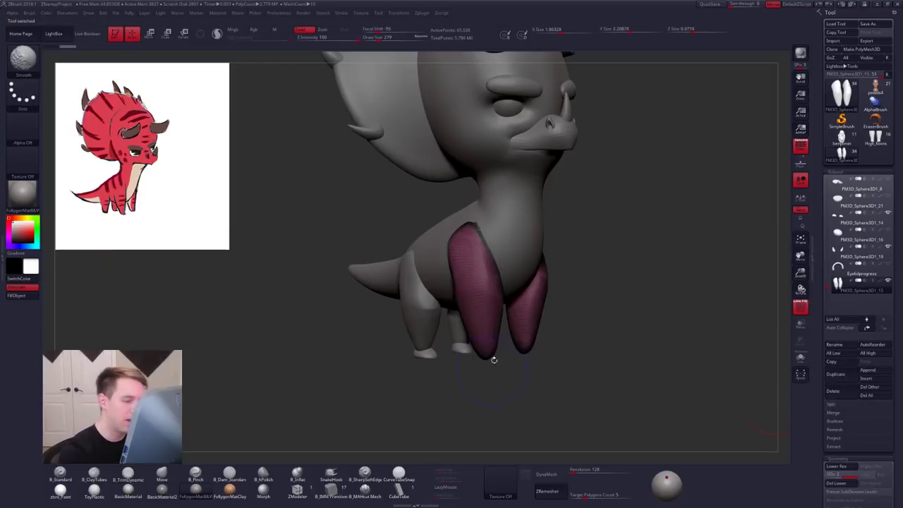
pyautogui.hotkey('shift', 'f')
# Step: Turn off perspective and frame the lower end of the front leg from the side
pyautogui.moveTo(457, 368); pyautogui.dragTo(499, 355)
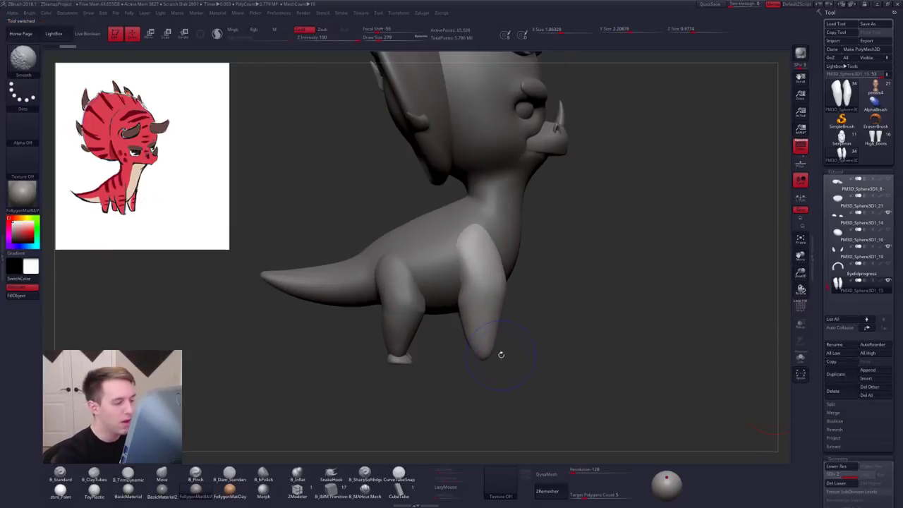
pyautogui.click(800, 145)
pyautogui.moveTo(518, 304)
pyautogui.keyDown('alt'); pyautogui.mouseDown()
pyautogui.moveTo(523, 340)
pyautogui.moveTo(539, 323)
pyautogui.moveTo(505, 400)
pyautogui.mouseUp(); pyautogui.keyUp('alt')
# Step: Try to extend the front leg downward with the Transpose move line
pyautogui.press('w')
pyautogui.click(506, 333)
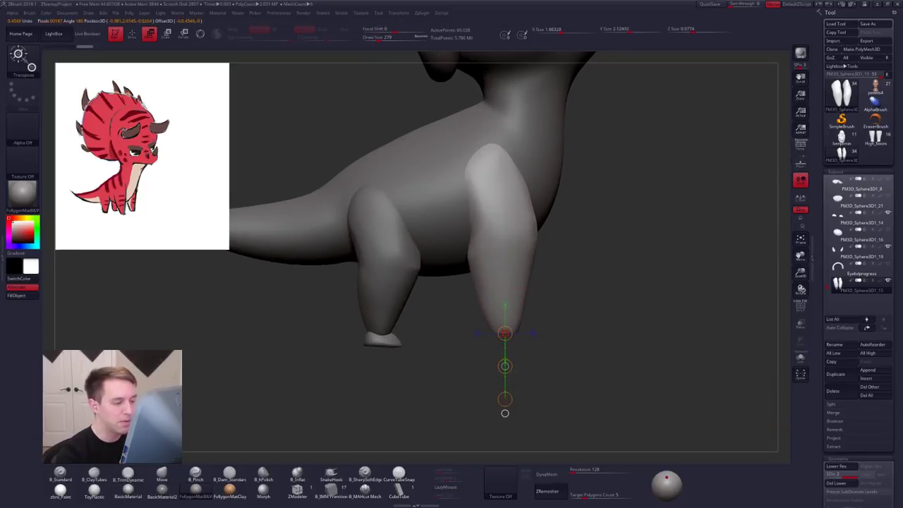
pyautogui.hotkey('ctrl', 'z')
pyautogui.press('q')
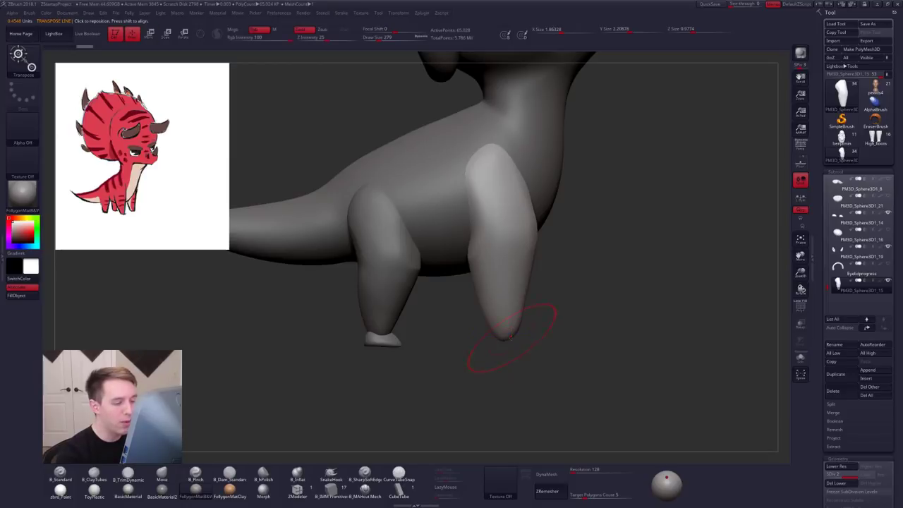
# Step: Pull the front leg's tip downward with the Move brush at size 519 and refine its front edge at size 391
pyautogui.press('space')
pyautogui.moveTo(507, 371)
pyautogui.mouseDown()
pyautogui.moveTo(520, 371)
pyautogui.moveTo(502, 366)
pyautogui.mouseUp()
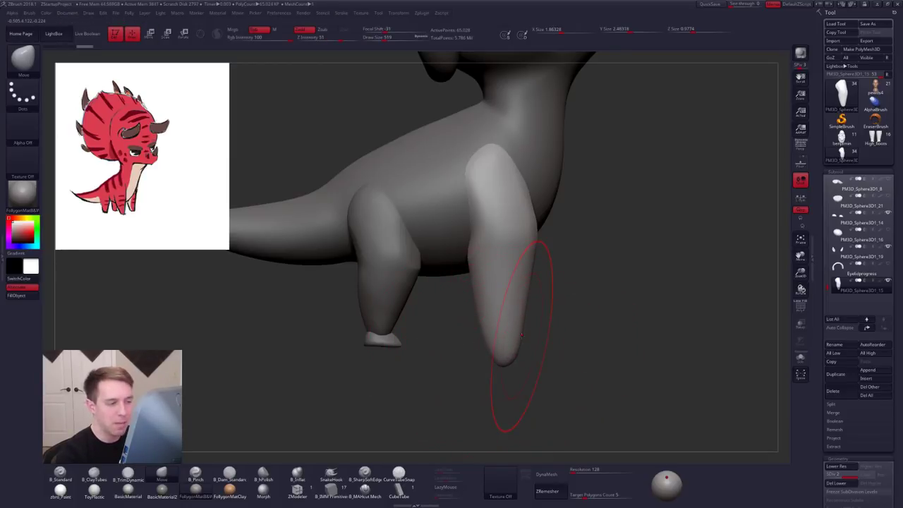
pyautogui.press('space')
pyautogui.moveTo(542, 314); pyautogui.dragTo(534, 314)
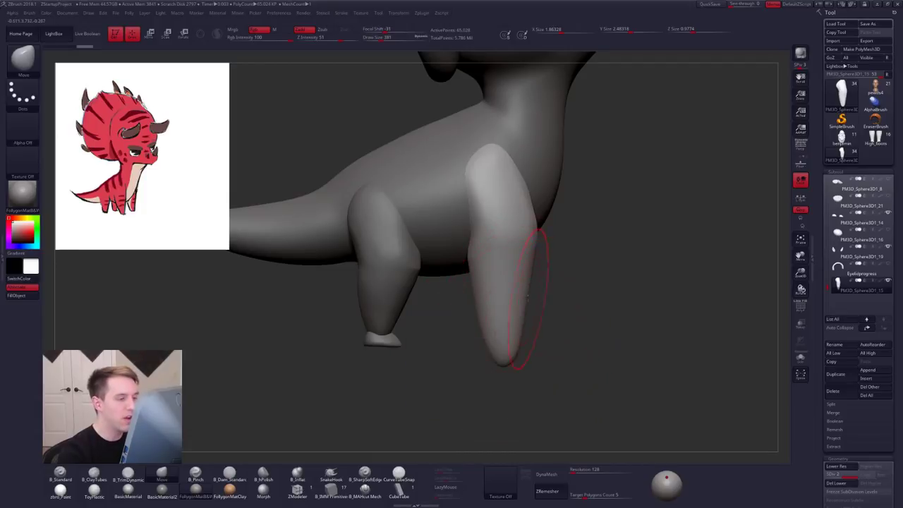
# Step: Smooth the bulge on the front leg's front edge at the lowest subdivision level with a draw size of 265
pyautogui.keyDown('ctrl'); pyautogui.moveTo(530, 297); pyautogui.dragTo(513, 305, button='right'); pyautogui.keyUp('ctrl')
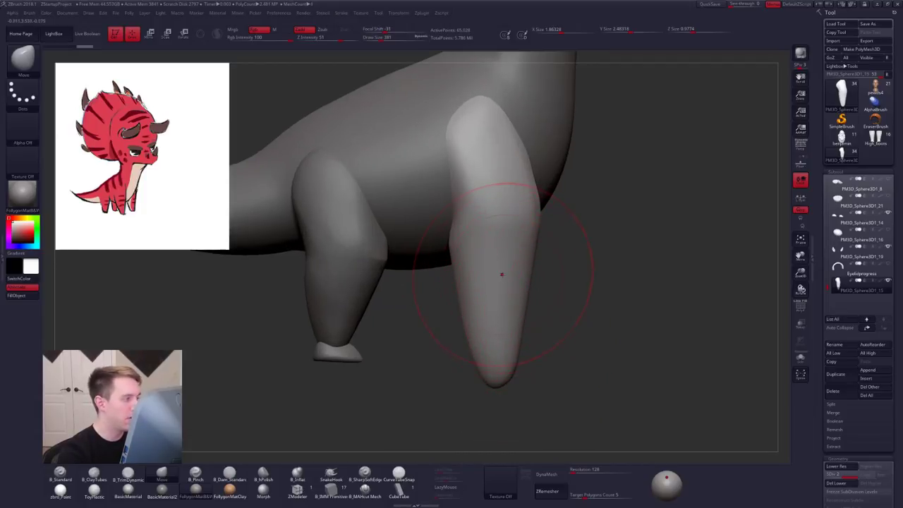
pyautogui.rightClick(536, 237)
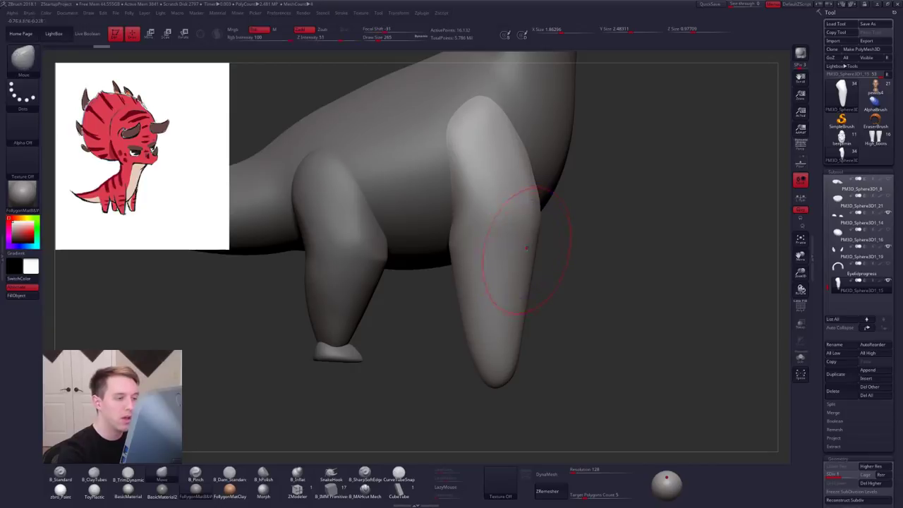
pyautogui.keyDown('shift'); pyautogui.moveTo(535, 227); pyautogui.dragTo(536, 190); pyautogui.keyUp('shift')
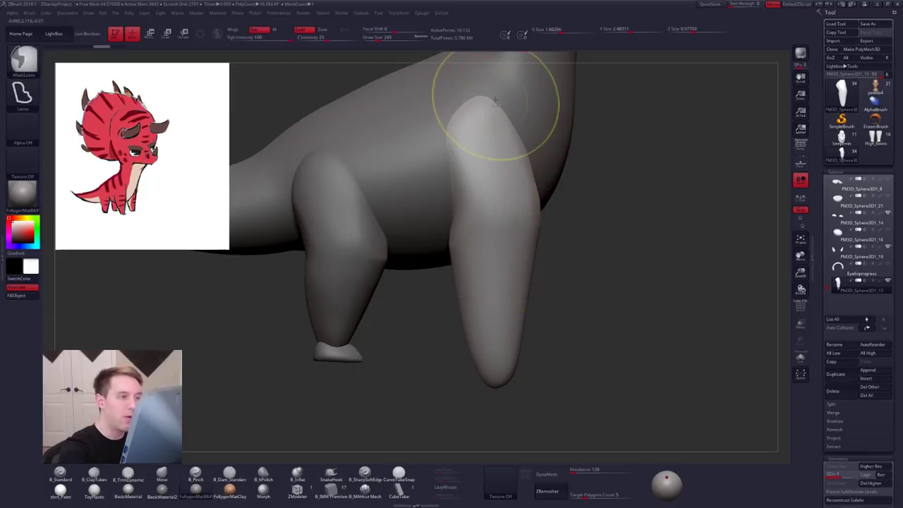
pyautogui.keyDown('ctrl'); pyautogui.moveTo(490, 96); pyautogui.dragTo(492, 98); pyautogui.keyUp('ctrl')
pyautogui.moveTo(524, 147)
pyautogui.keyDown('ctrl'); pyautogui.mouseDown()
pyautogui.moveTo(543, 217)
pyautogui.moveTo(497, 420)
pyautogui.mouseUp(); pyautogui.keyUp('ctrl')
pyautogui.keyDown('ctrl'); pyautogui.moveTo(548, 360); pyautogui.dragTo(560, 362); pyautogui.keyUp('ctrl')
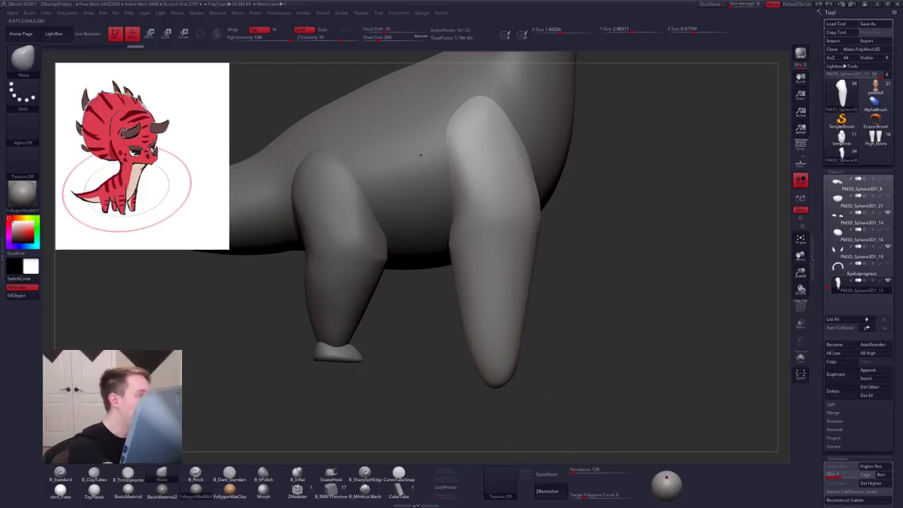
# Step: Push the front leg's front edge back with the Move brush at size 447 and smooth the middle of the leg
pyautogui.press('space')
pyautogui.moveTo(536, 234); pyautogui.dragTo(541, 234)
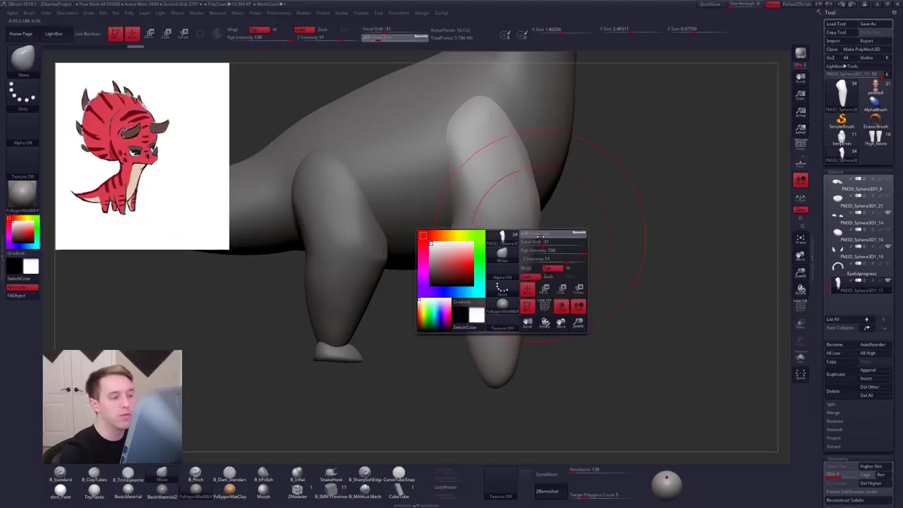
pyautogui.moveTo(540, 201); pyautogui.dragTo(529, 203)
pyautogui.moveTo(635, 303); pyautogui.dragTo(540, 304)
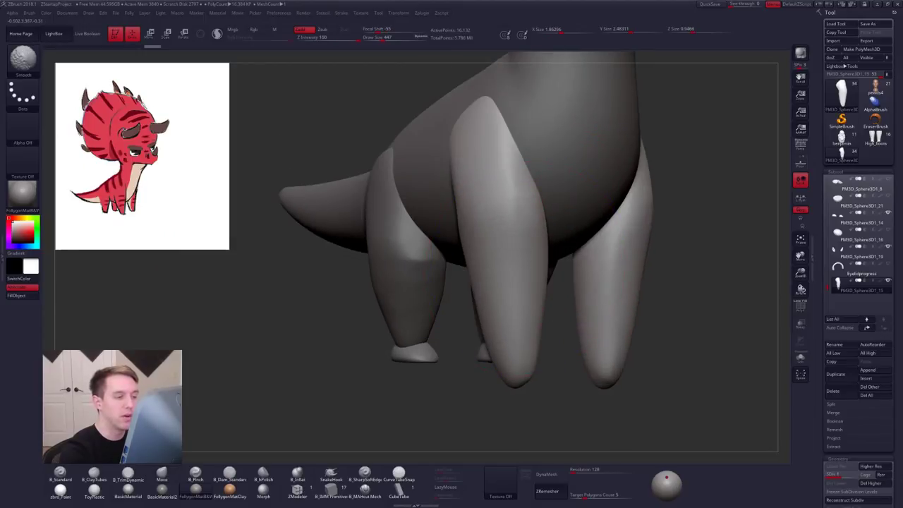
pyautogui.keyDown('shift'); pyautogui.moveTo(521, 226); pyautogui.dragTo(517, 205); pyautogui.keyUp('shift')
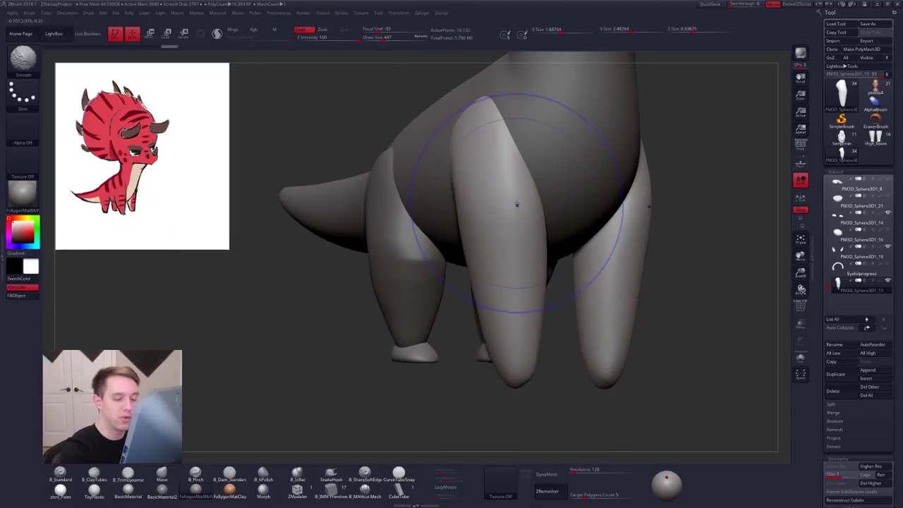
# Step: Remesh the front legs with ZRemesher at a target polygon count of 0.1 and subdivide them to level 3
pyautogui.click(572, 495)
pyautogui.click(562, 490)
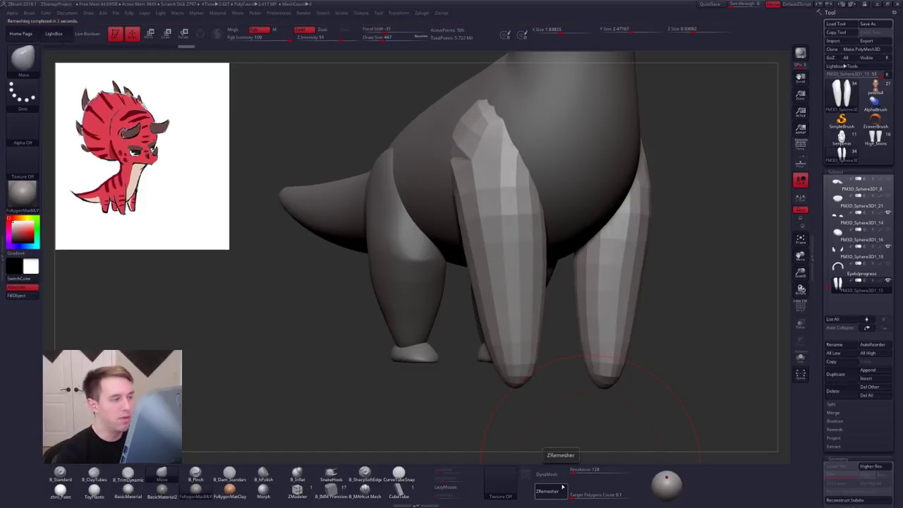
pyautogui.hotkey('ctrl', 'd')
pyautogui.moveTo(526, 266); pyautogui.dragTo(589, 267, button='right')
pyautogui.press('space')
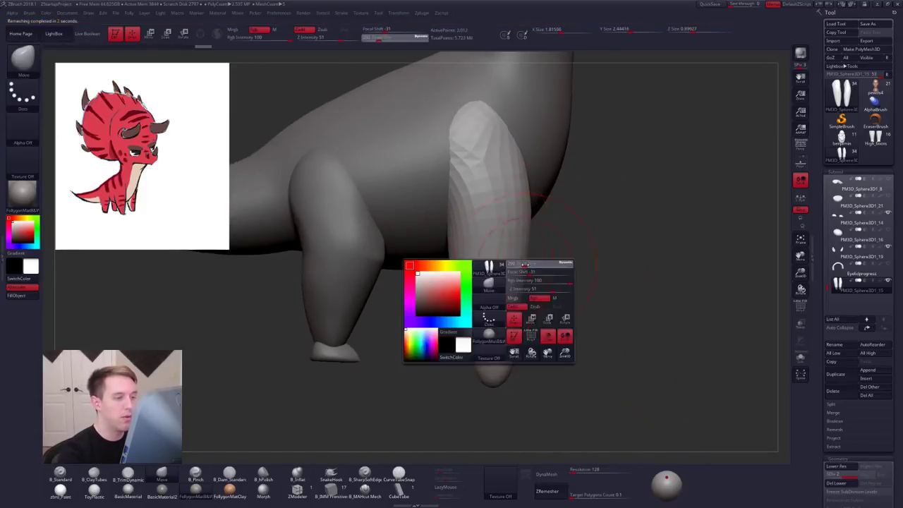
pyautogui.moveTo(525, 264); pyautogui.dragTo(530, 264)
pyautogui.hotkey('ctrl', 'd')
# Step: Smooth the upper front leg and rotate the leg about its top with Transpose so the lower end swings forward
pyautogui.moveTo(494, 152)
pyautogui.keyDown('shift'); pyautogui.mouseDown()
pyautogui.moveTo(518, 174)
pyautogui.moveTo(524, 240)
pyautogui.moveTo(550, 279)
pyautogui.mouseUp(); pyautogui.keyUp('shift')
pyautogui.press('space')
pyautogui.keyDown('alt'); pyautogui.moveTo(506, 281); pyautogui.dragTo(506, 244, button='right'); pyautogui.keyUp('alt')
pyautogui.press('r')
pyautogui.moveTo(493, 163)
pyautogui.mouseDown()
pyautogui.moveTo(502, 374)
pyautogui.moveTo(521, 375)
pyautogui.mouseUp()
pyautogui.press('w')
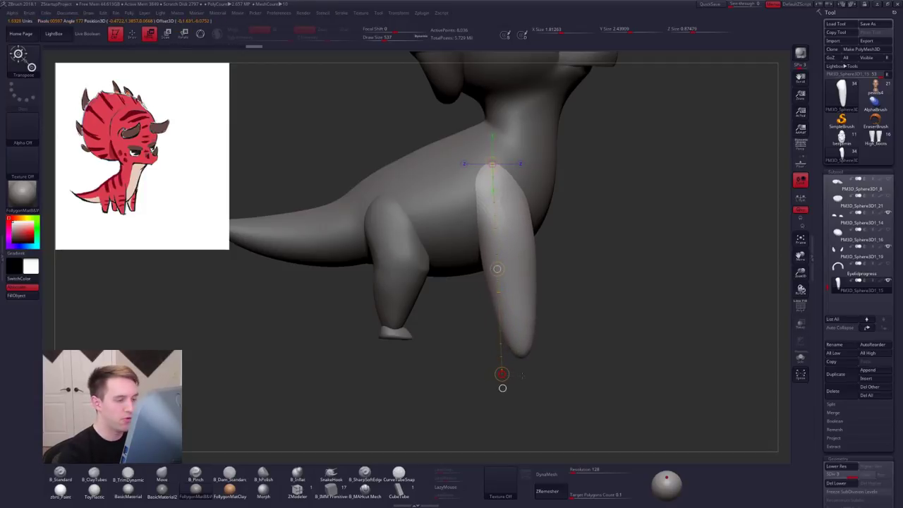
pyautogui.press('q')
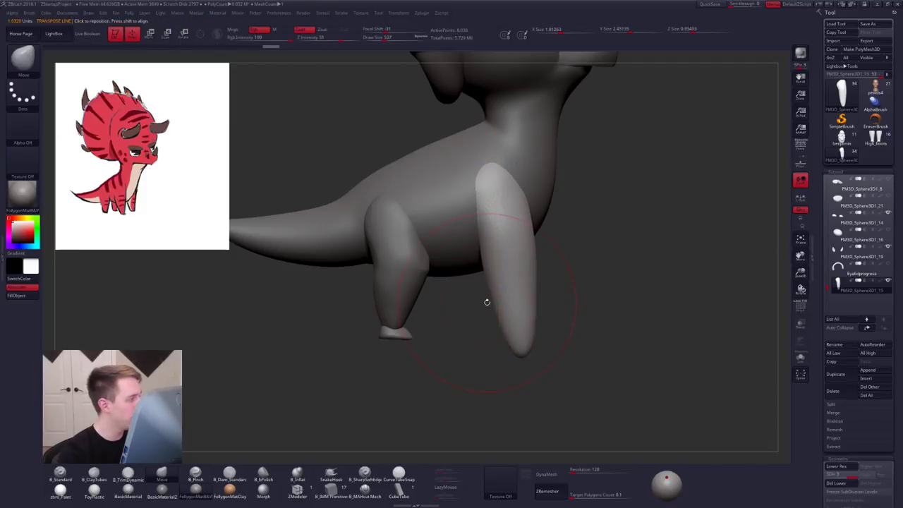
# Step: Nudge the front leg's rear edge back and its tip forward with the Move brush at size 366, and smooth its front edge
pyautogui.press('space')
pyautogui.moveTo(509, 256); pyautogui.dragTo(500, 257)
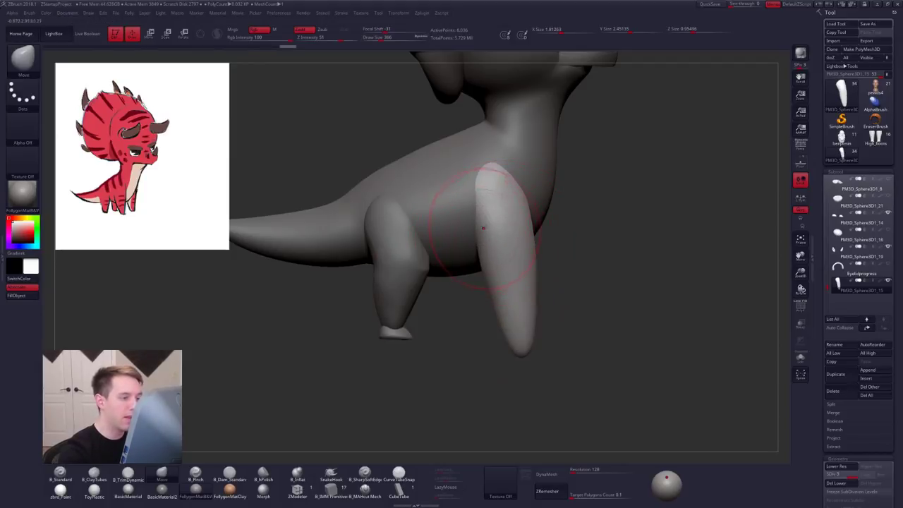
pyautogui.moveTo(482, 224); pyautogui.dragTo(480, 226)
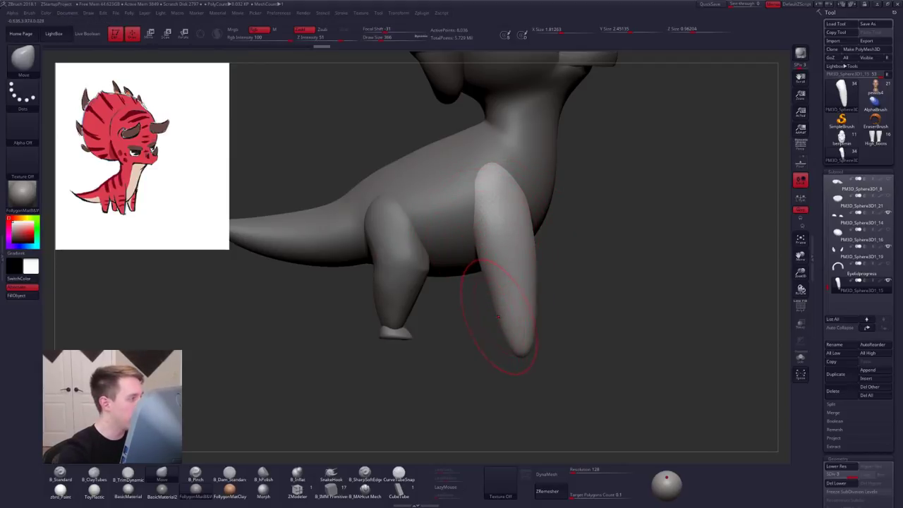
pyautogui.moveTo(512, 337); pyautogui.dragTo(518, 335)
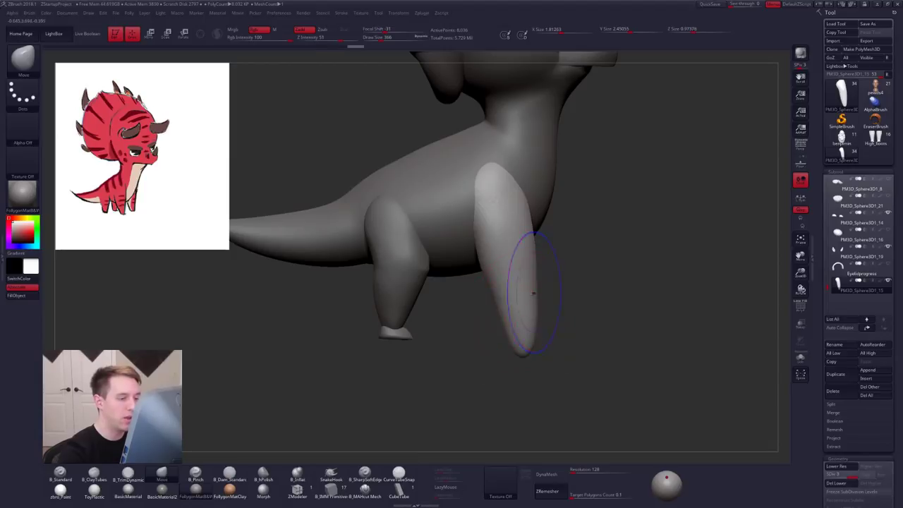
pyautogui.keyDown('shift'); pyautogui.moveTo(534, 294); pyautogui.dragTo(528, 247); pyautogui.keyUp('shift')
# Step: Pull the upper outer edges of both front legs slightly outward in the front view
pyautogui.keyDown('shift'); pyautogui.moveTo(579, 289); pyautogui.dragTo(473, 293); pyautogui.keyUp('shift')
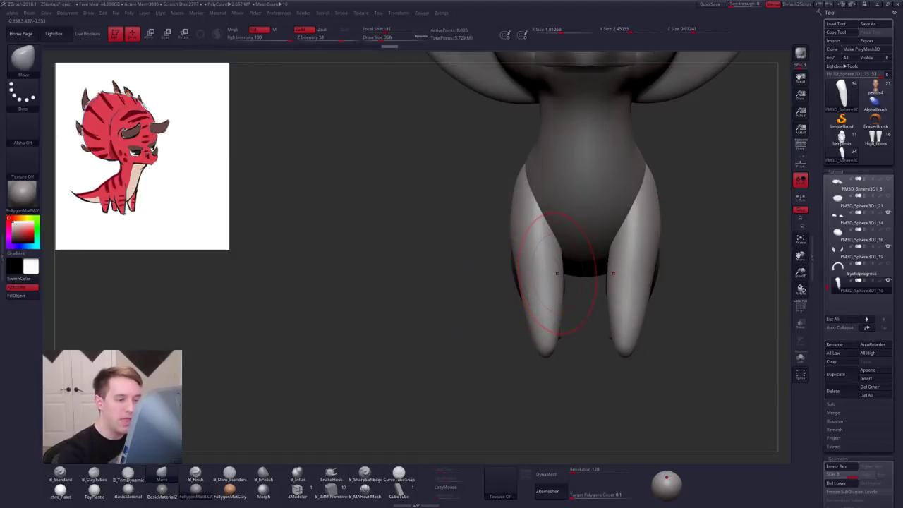
pyautogui.moveTo(557, 273); pyautogui.dragTo(552, 363, button='right')
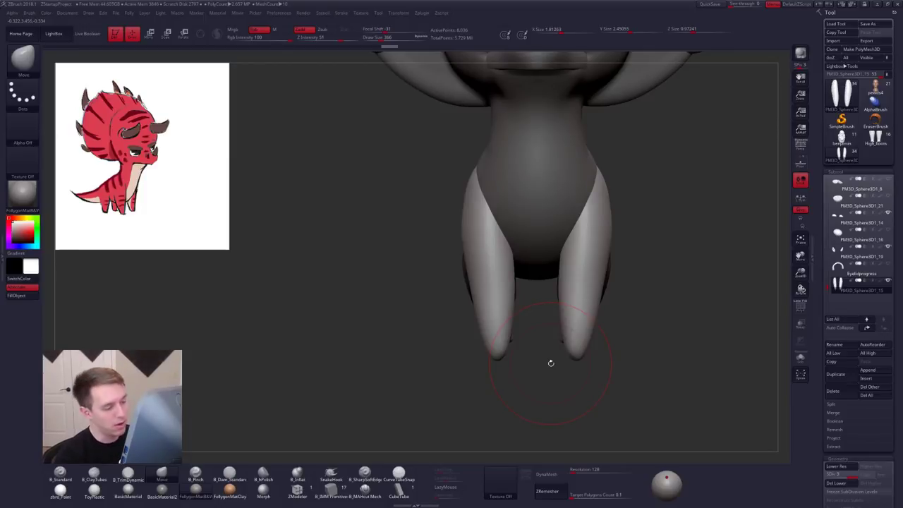
pyautogui.hotkey('alt', 's')
pyautogui.hotkey('alt', 's')
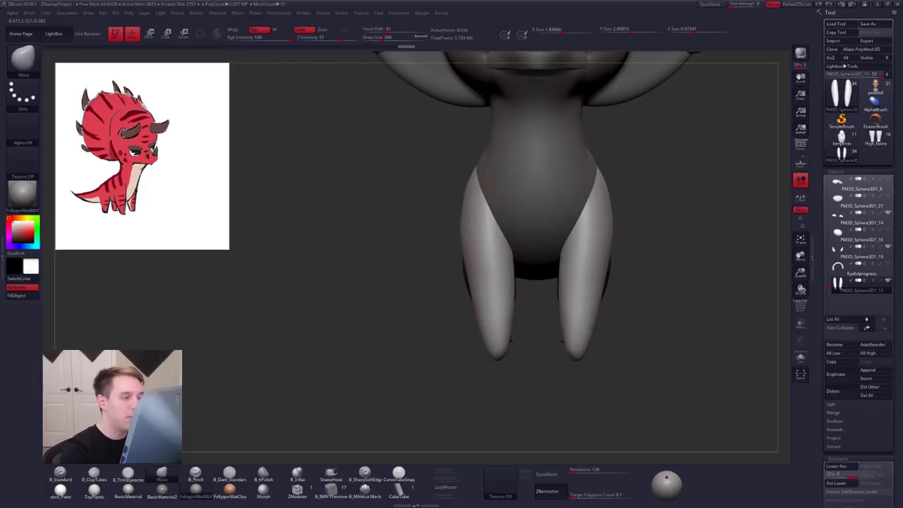
pyautogui.moveTo(463, 215); pyautogui.dragTo(459, 212)
# Step: Refine the front legs' outer contours from the front with the Move brush at size 519
pyautogui.moveTo(403, 225)
pyautogui.mouseDown()
pyautogui.moveTo(479, 216)
pyautogui.moveTo(466, 274)
pyautogui.mouseUp()
pyautogui.press('2')
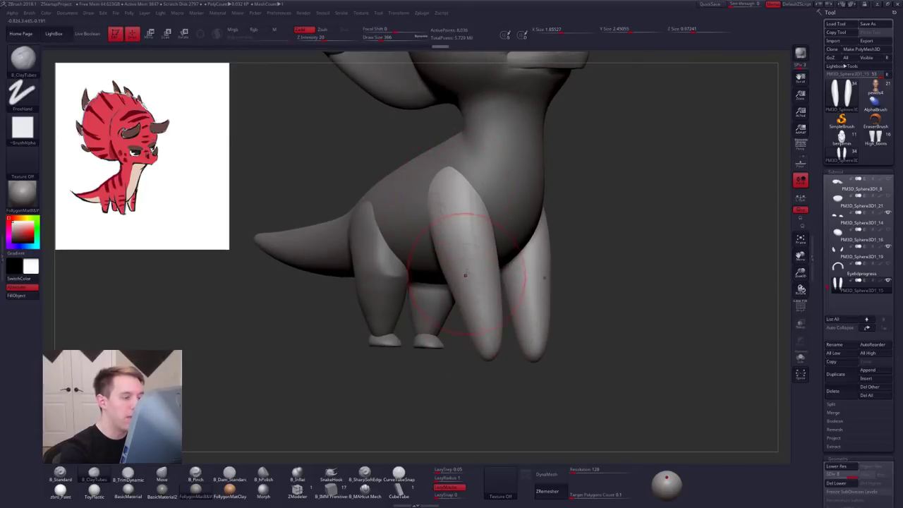
pyautogui.moveTo(466, 353); pyautogui.dragTo(453, 330)
pyautogui.press('space')
pyautogui.press('1')
pyautogui.moveTo(518, 285); pyautogui.dragTo(512, 295)
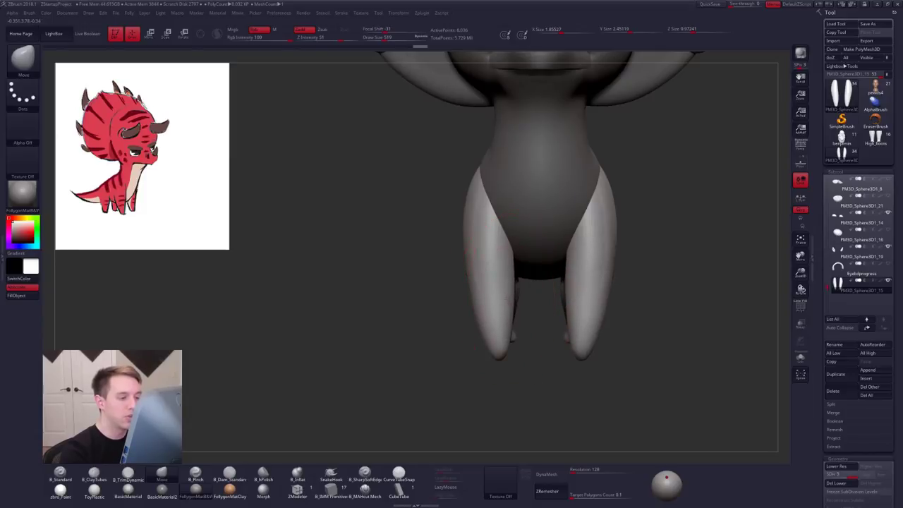
pyautogui.moveTo(409, 211); pyautogui.dragTo(456, 200)
# Step: Slim the front leg's front edge slightly in the side view with the Move brush and set the draw size to 397
pyautogui.moveTo(367, 282); pyautogui.dragTo(452, 296)
pyautogui.press('space')
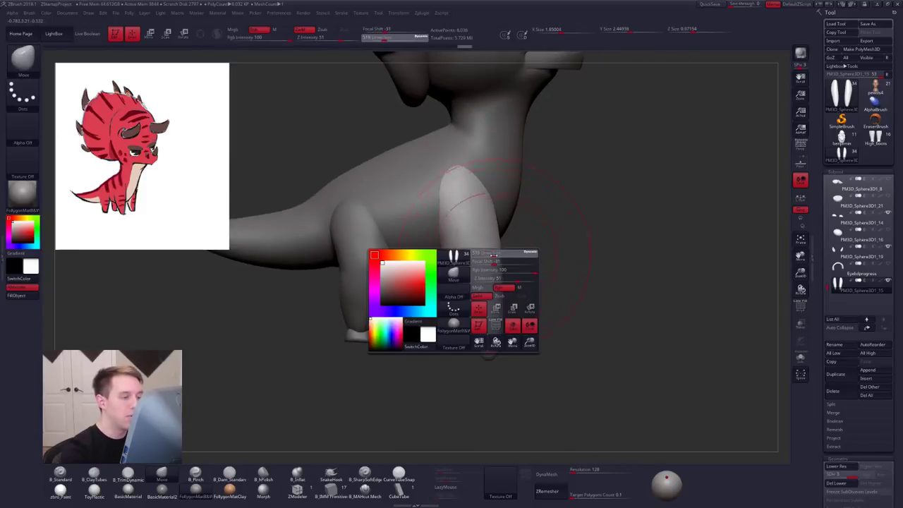
pyautogui.moveTo(501, 268); pyautogui.dragTo(496, 268)
pyautogui.press('space')
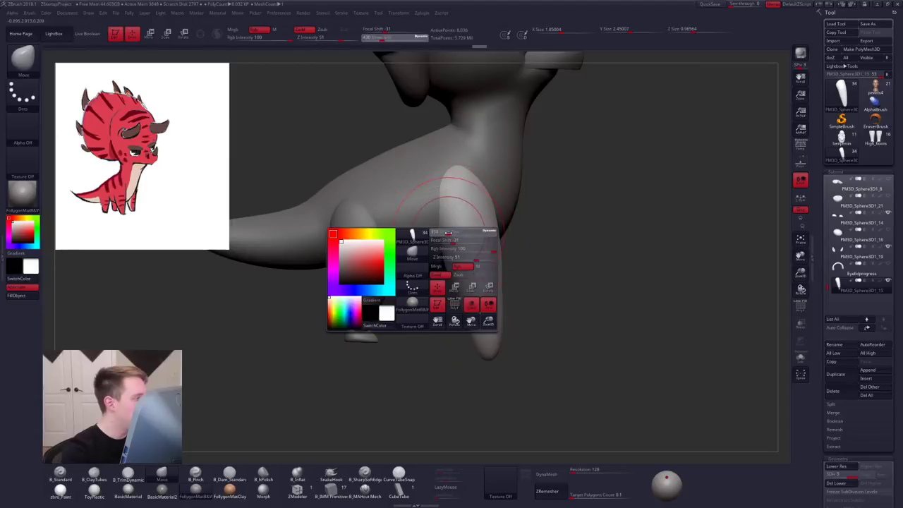
pyautogui.moveTo(466, 233); pyautogui.dragTo(452, 228)
pyautogui.press('s')
pyautogui.moveTo(451, 227); pyautogui.dragTo(455, 228)
pyautogui.keyDown('alt'); pyautogui.moveTo(453, 242); pyautogui.dragTo(486, 261, button='right'); pyautogui.keyUp('alt')
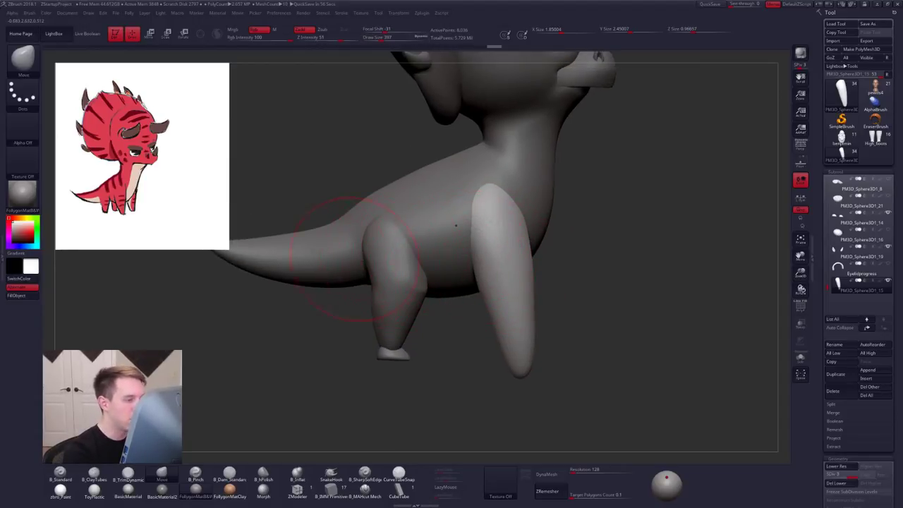
# Step: Try masking the underside of the Body subtool from the tail to the chest with a lasso mask
pyautogui.keyDown('alt'); pyautogui.click(433, 249); pyautogui.keyUp('alt')
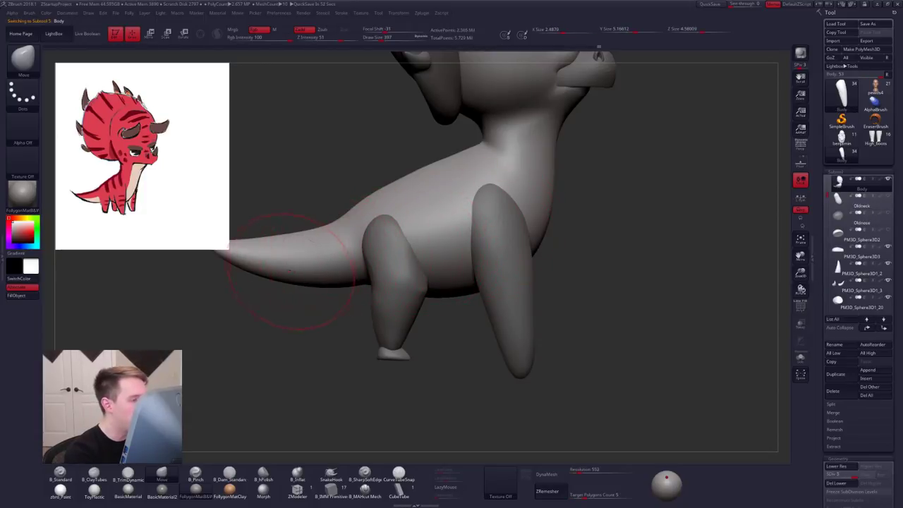
pyautogui.keyDown('alt'); pyautogui.moveTo(263, 279); pyautogui.dragTo(312, 298, button='right'); pyautogui.keyUp('alt')
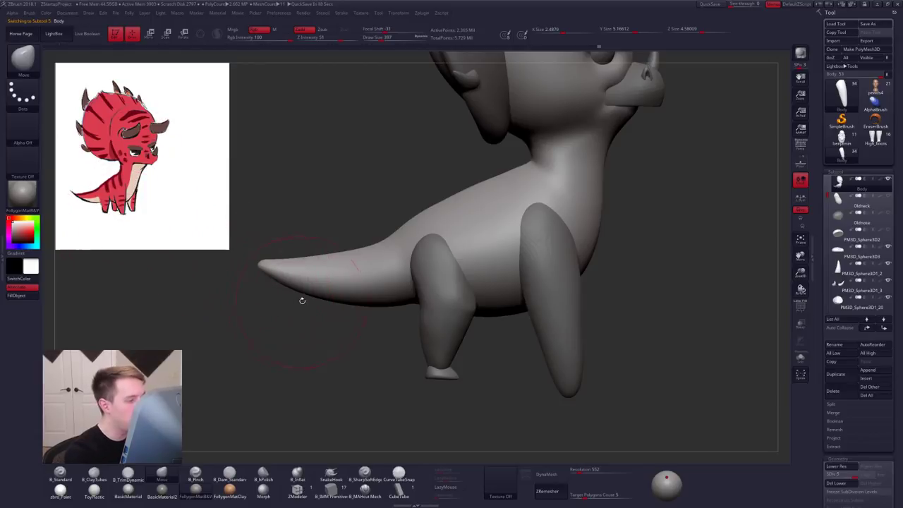
pyautogui.moveTo(270, 288)
pyautogui.keyDown('ctrl'); pyautogui.mouseDown()
pyautogui.moveTo(344, 286)
pyautogui.moveTo(557, 226)
pyautogui.moveTo(679, 177)
pyautogui.moveTo(529, 364)
pyautogui.moveTo(220, 394)
pyautogui.mouseUp(); pyautogui.keyUp('ctrl')
pyautogui.moveTo(542, 247)
pyautogui.keyDown('ctrl'); pyautogui.mouseDown()
pyautogui.moveTo(690, 135)
pyautogui.moveTo(529, 260)
pyautogui.mouseUp(); pyautogui.keyUp('ctrl')
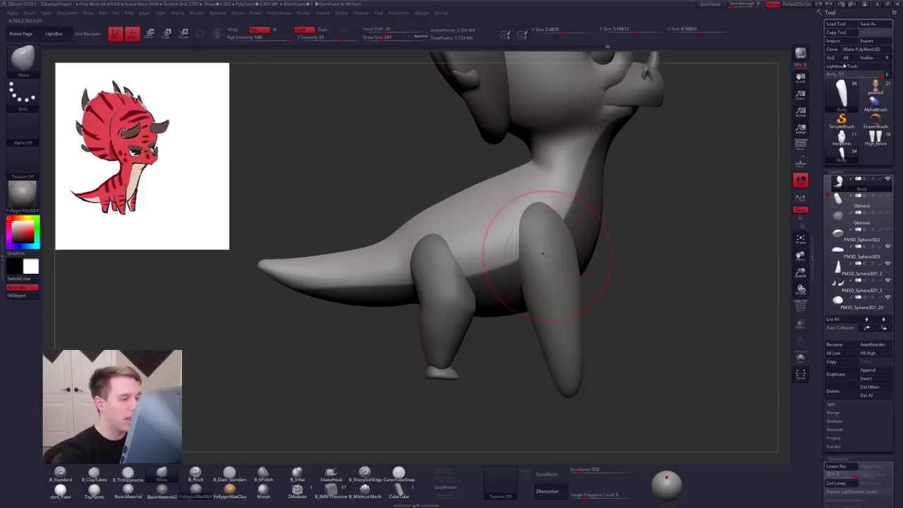
pyautogui.hotkey('ctrl', 'z')
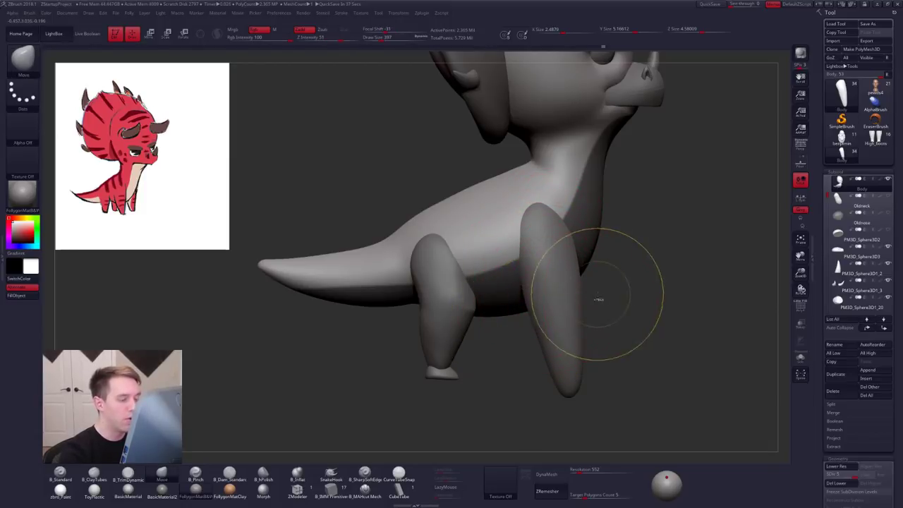
# Step: Select the front legs subtool, lower the top of the leg with the Move brush at size 537, and set the draw size to 381
pyautogui.keyDown('alt'); pyautogui.click(554, 259); pyautogui.keyUp('alt')
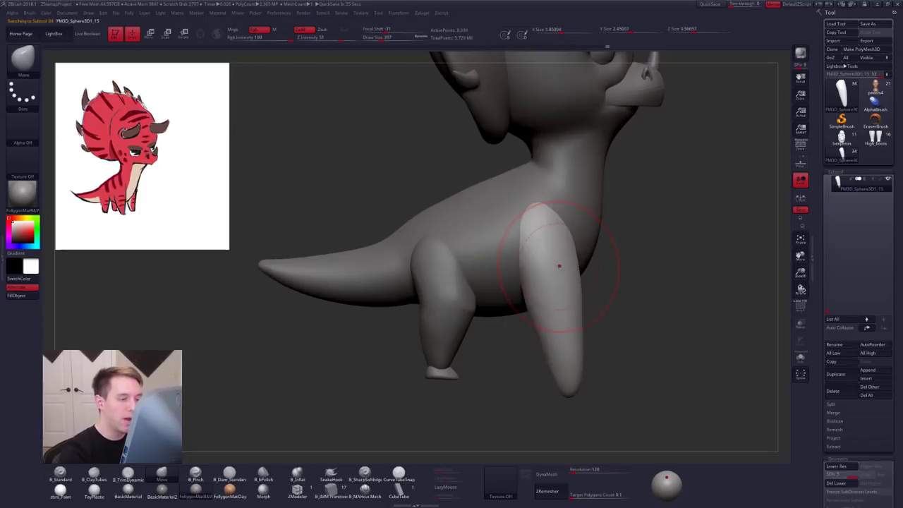
pyautogui.press('space')
pyautogui.moveTo(558, 266); pyautogui.dragTo(554, 266)
pyautogui.moveTo(534, 206); pyautogui.dragTo(544, 230)
pyautogui.press('space')
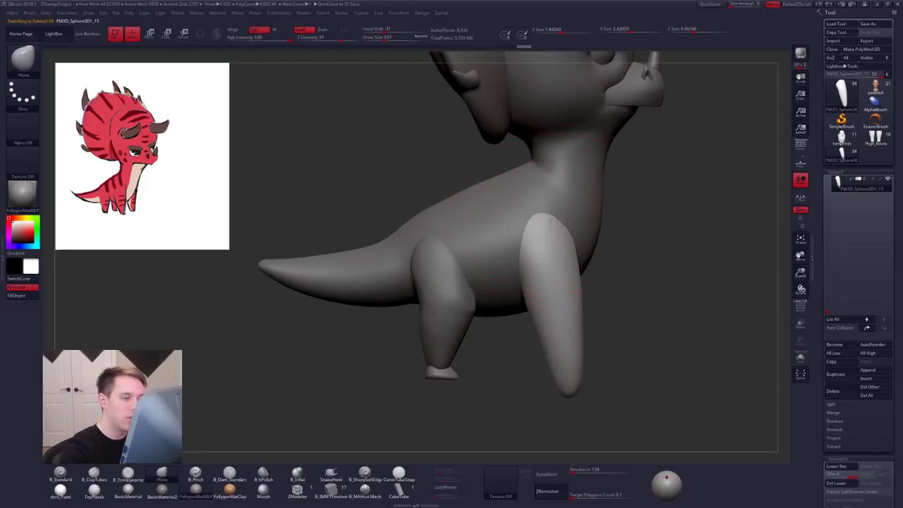
pyautogui.moveTo(660, 238); pyautogui.dragTo(583, 240)
pyautogui.press('space')
pyautogui.moveTo(536, 294); pyautogui.dragTo(528, 295)
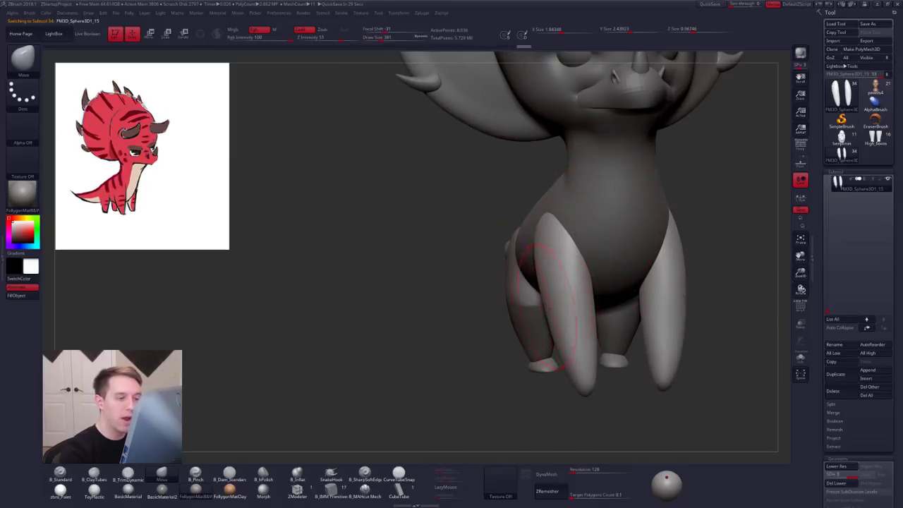
# Step: Subdivide the front legs three more times and delete their lower subdivision levels
pyautogui.moveTo(551, 310); pyautogui.dragTo(565, 335, button='right')
pyautogui.hotkey('ctrl', 'd')
pyautogui.hotkey('ctrl', 'd')
pyautogui.hotkey('ctrl', 'd')
pyautogui.click(842, 483)
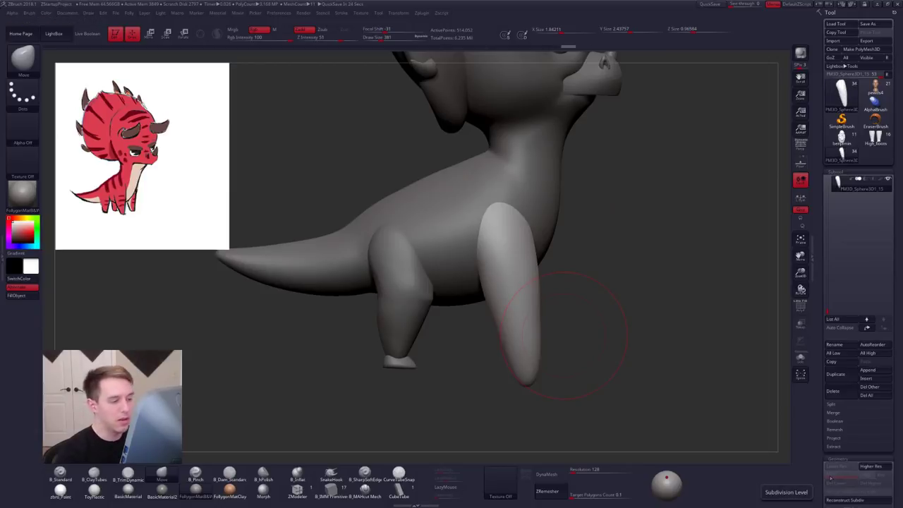
# Step: Flatten the bottom ends of the front legs straight across with a vertical Transpose line placed at the leg's tip
pyautogui.press('w')
pyautogui.keyDown('shift'); pyautogui.moveTo(523, 363); pyautogui.dragTo(525, 424); pyautogui.keyUp('shift')
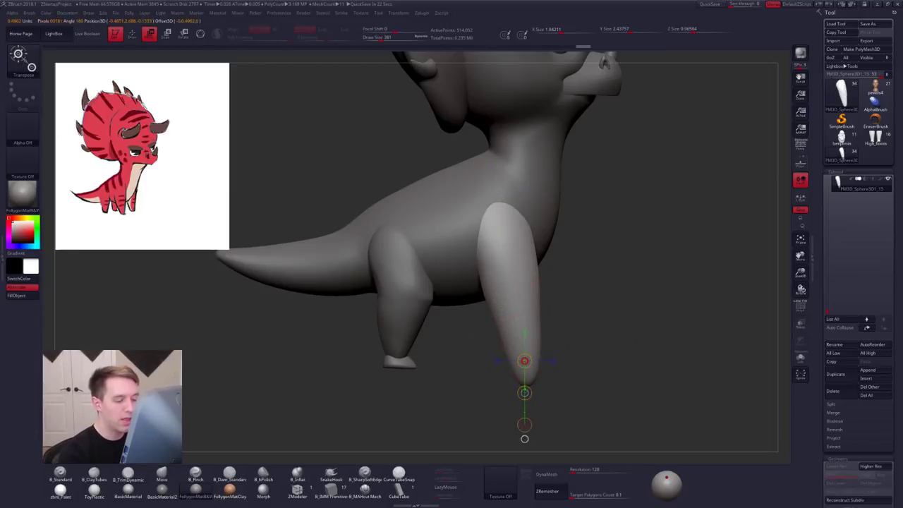
pyautogui.moveTo(524, 363); pyautogui.dragTo(524, 381)
pyautogui.press('q')
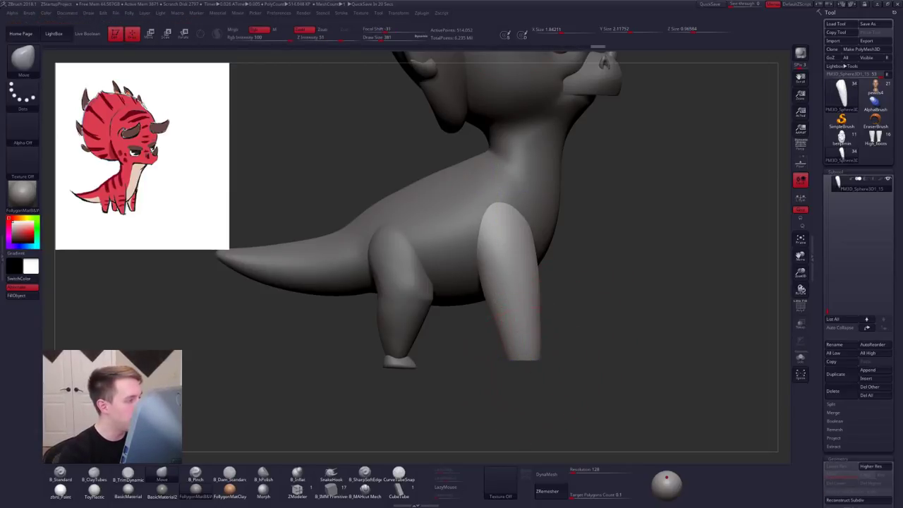
# Step: Isolate the front legs on their own and reduce the Move brush's draw size to 279
pyautogui.moveTo(521, 372)
pyautogui.mouseDown(button='right')
pyautogui.moveTo(471, 379)
pyautogui.moveTo(602, 364)
pyautogui.mouseUp(button='right')
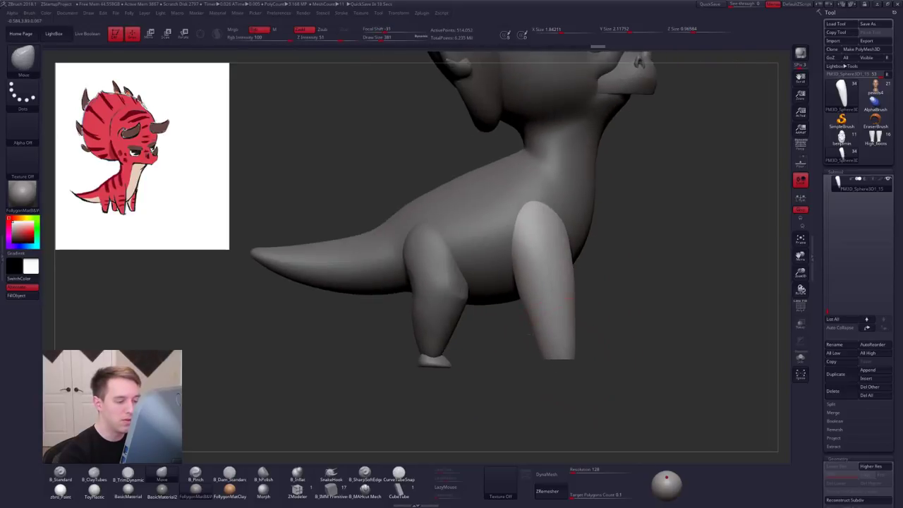
pyautogui.keyDown('alt'); pyautogui.moveTo(618, 327); pyautogui.dragTo(584, 298, button='right'); pyautogui.keyUp('alt')
pyautogui.hotkey('alt', 's')
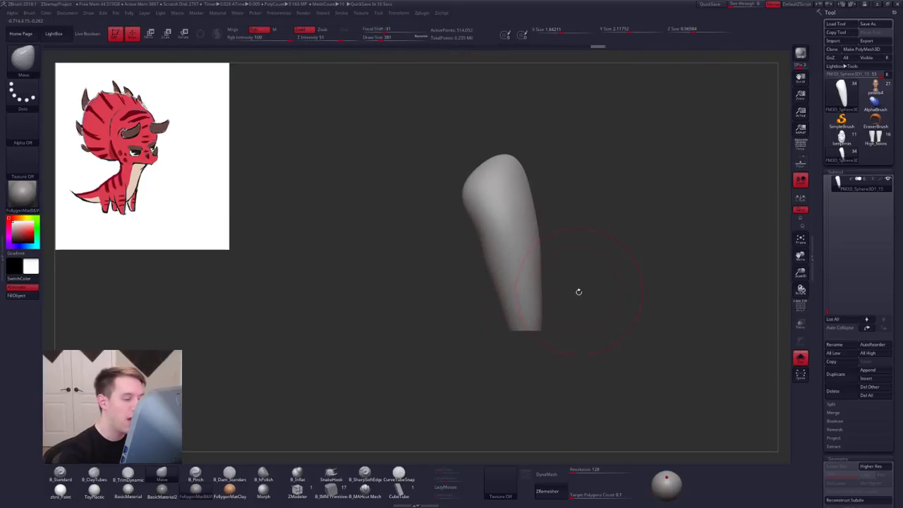
pyautogui.press('s')
pyautogui.moveTo(579, 294); pyautogui.dragTo(572, 293)
pyautogui.keyDown('alt'); pyautogui.moveTo(595, 334); pyautogui.dragTo(614, 314, button='right'); pyautogui.keyUp('alt')
pyautogui.keyDown('ctrl'); pyautogui.moveTo(546, 305); pyautogui.dragTo(565, 356, button='right'); pyautogui.keyUp('ctrl')
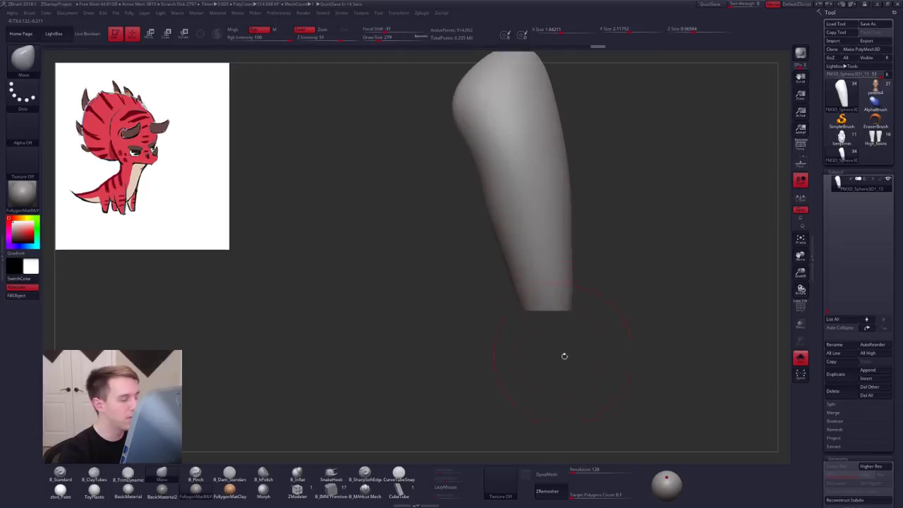
# Step: Flatten the rounded tips of the front legs straight across with a vertical Transpose line and return to the Move brush
pyautogui.keyDown('ctrl'); pyautogui.keyDown('shift'); pyautogui.click(597, 298); pyautogui.keyUp('shift'); pyautogui.keyUp('ctrl')
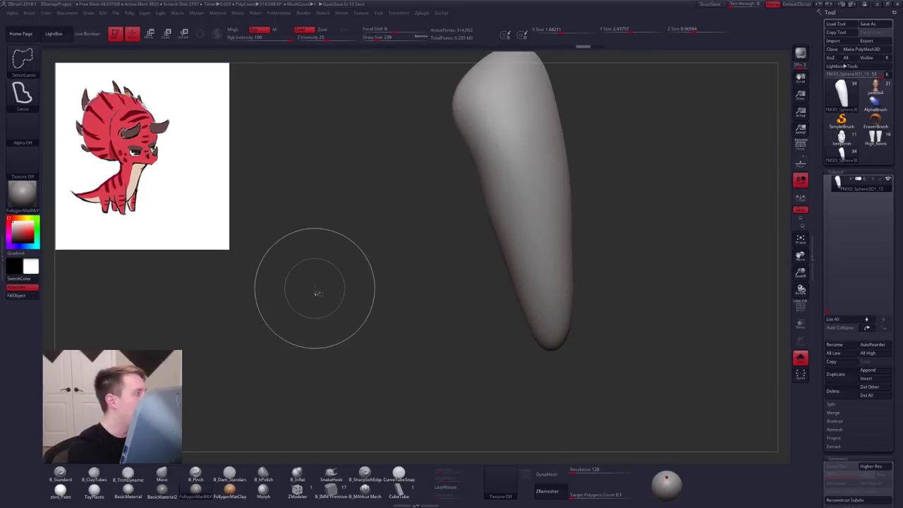
pyautogui.click(32, 63)
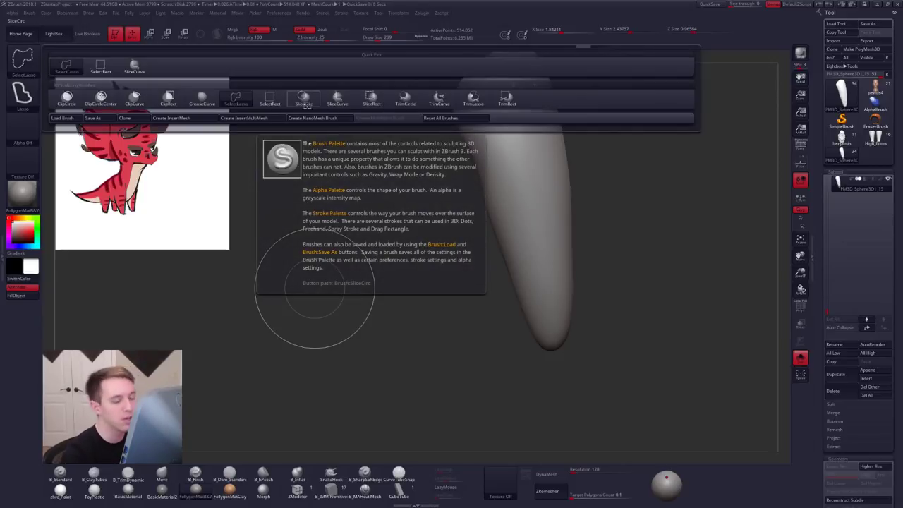
pyautogui.press('w')
pyautogui.hotkey('alt', 's')
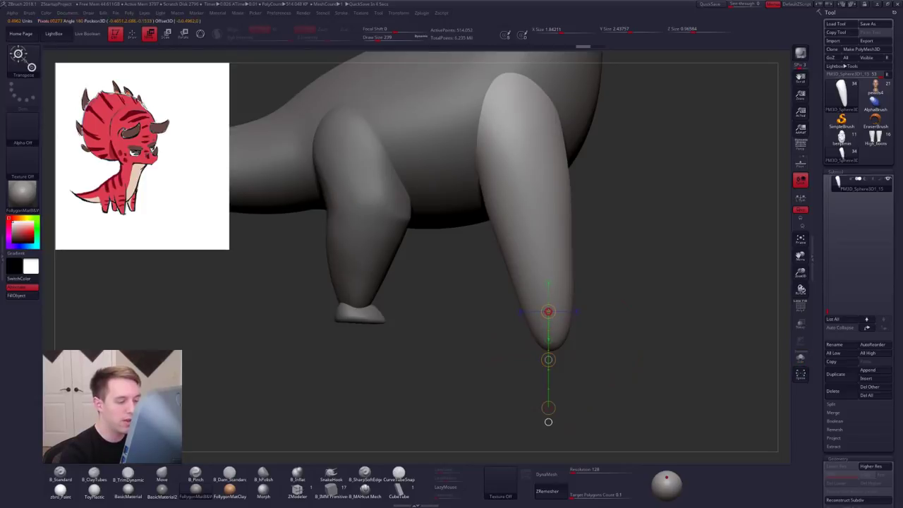
pyautogui.moveTo(549, 408); pyautogui.dragTo(548, 422, button='right')
pyautogui.press('q')
pyautogui.press('b')
pyautogui.press('m')
pyautogui.press('v')
pyautogui.moveTo(609, 343)
pyautogui.keyDown('alt'); pyautogui.mouseDown()
pyautogui.moveTo(602, 284)
pyautogui.moveTo(586, 324)
pyautogui.mouseUp(); pyautogui.keyUp('alt')
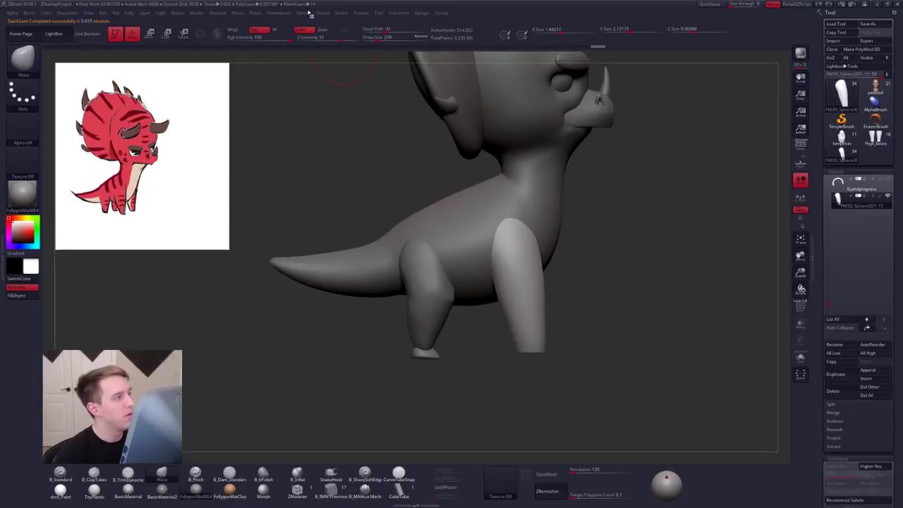
# Step: Look up the QuickSave timing settings in the preferences and return to the side view of the model
pyautogui.click(283, 14)
pyautogui.click(303, 242)
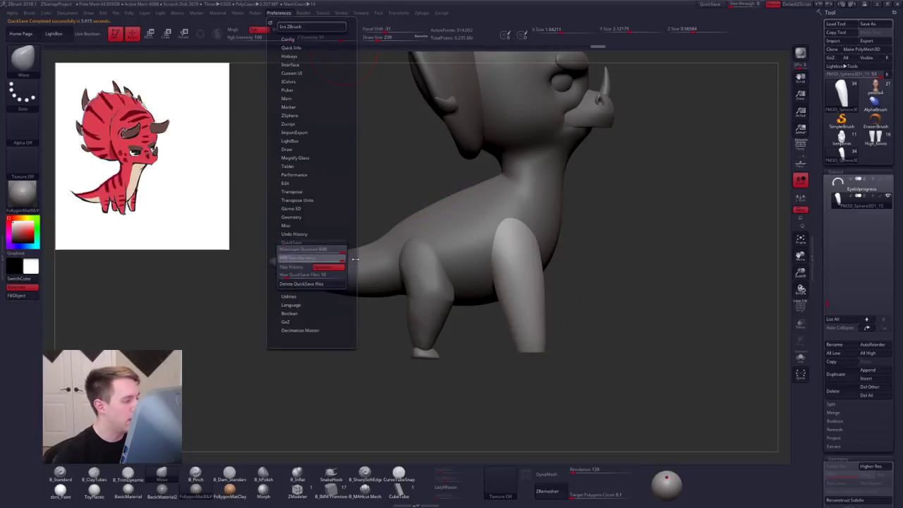
pyautogui.keyDown('alt'); pyautogui.moveTo(593, 238); pyautogui.dragTo(596, 287); pyautogui.keyUp('alt')
pyautogui.moveTo(670, 236); pyautogui.dragTo(722, 240)
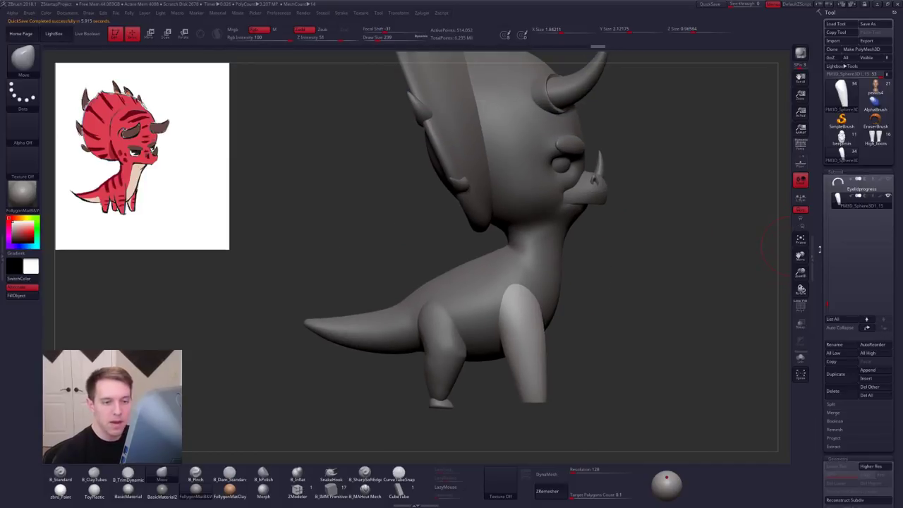
# Step: Select the Body subtool, move it directly above the front legs in the subtool order, and delete its lower subdivision levels
pyautogui.keyDown('alt'); pyautogui.click(547, 216); pyautogui.keyUp('alt')
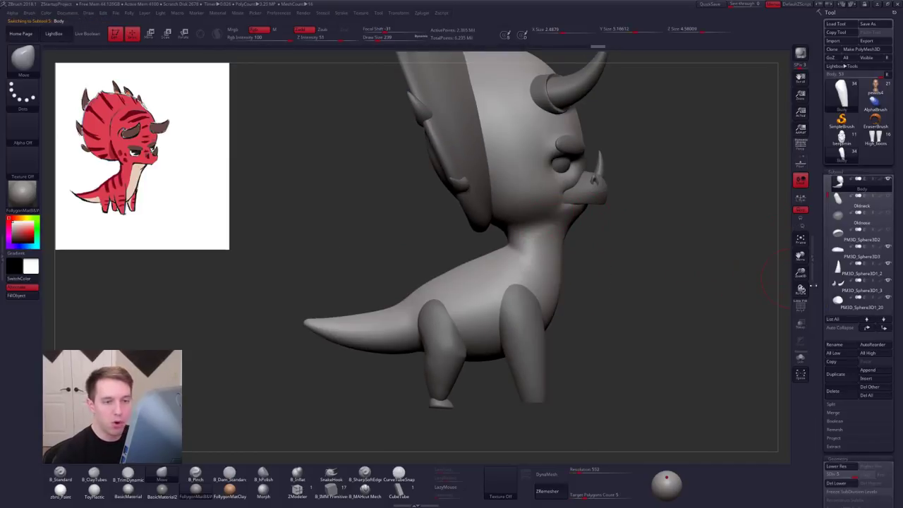
pyautogui.keyDown('shift'); pyautogui.click(883, 328); pyautogui.keyUp('shift')
pyautogui.click(867, 329)
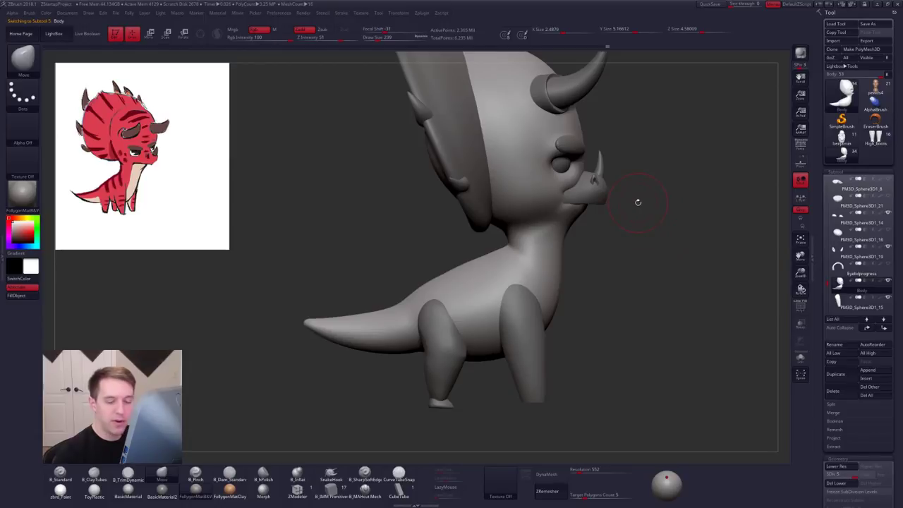
pyautogui.click(839, 482)
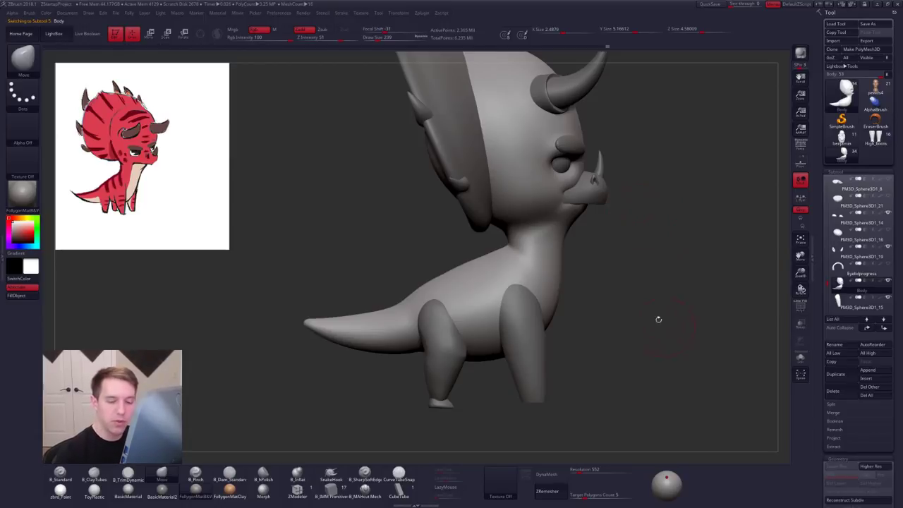
# Step: Merge the front legs subtool down into Body and DynaMesh the result at resolution 552
pyautogui.hotkey('ctrl', 'space')
pyautogui.click(657, 290)
pyautogui.click(631, 307)
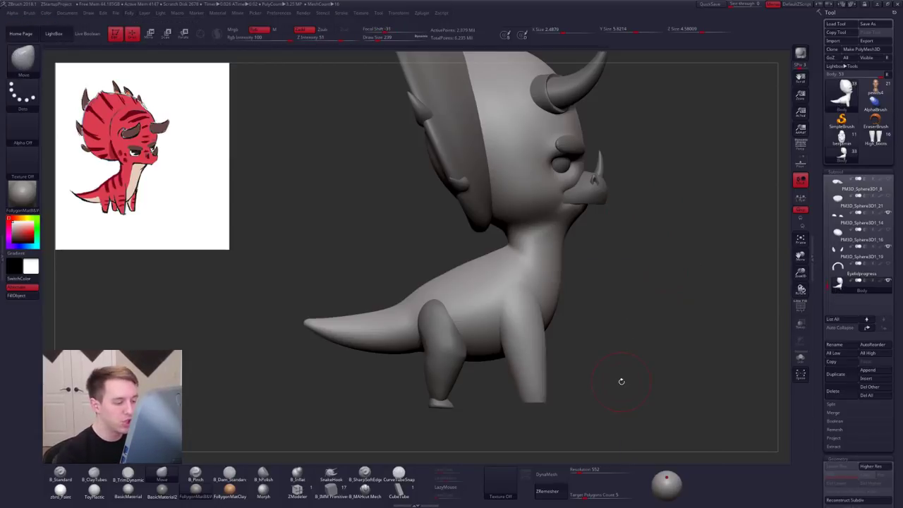
pyautogui.moveTo(603, 402); pyautogui.dragTo(668, 365)
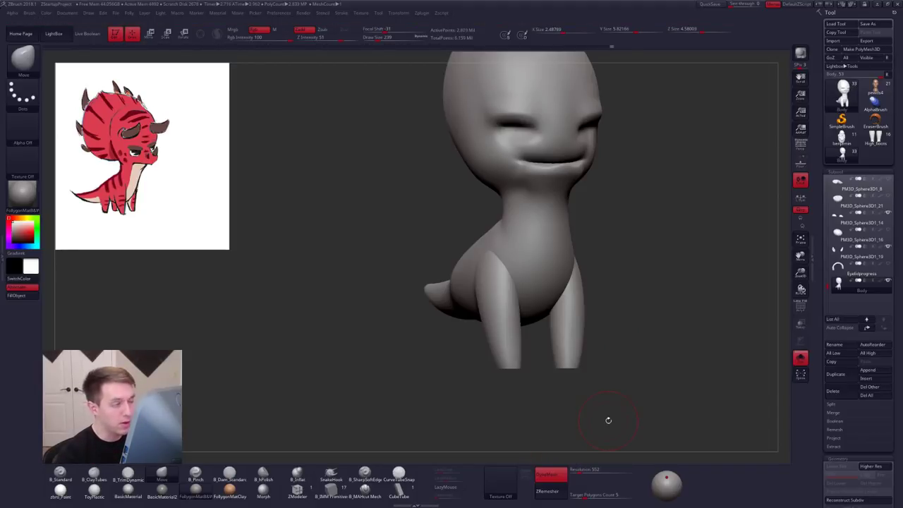
# Step: Smooth the seam between the front leg and the body, and blend the shoulder with the TrimDynamic brush at size 181
pyautogui.moveTo(608, 420)
pyautogui.mouseDown()
pyautogui.moveTo(688, 418)
pyautogui.moveTo(690, 444)
pyautogui.mouseUp()
pyautogui.keyDown('shift'); pyautogui.moveTo(528, 267); pyautogui.dragTo(523, 247); pyautogui.keyUp('shift')
pyautogui.moveTo(614, 307)
pyautogui.mouseDown()
pyautogui.moveTo(523, 296)
pyautogui.moveTo(543, 278)
pyautogui.mouseUp()
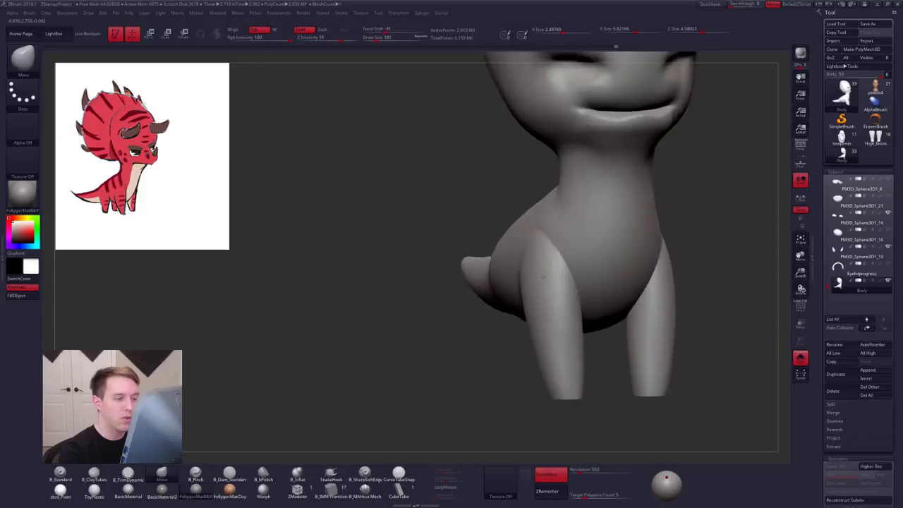
pyautogui.moveTo(544, 277)
pyautogui.mouseDown(button='right')
pyautogui.moveTo(555, 270)
pyautogui.moveTo(531, 286)
pyautogui.mouseUp(button='right')
pyautogui.moveTo(565, 256)
pyautogui.keyDown('ctrl'); pyautogui.mouseDown()
pyautogui.moveTo(509, 216)
pyautogui.moveTo(470, 299)
pyautogui.moveTo(484, 364)
pyautogui.mouseUp(); pyautogui.keyUp('ctrl')
pyautogui.keyDown('ctrl'); pyautogui.moveTo(646, 292); pyautogui.dragTo(662, 308); pyautogui.keyUp('ctrl')
pyautogui.press('3')
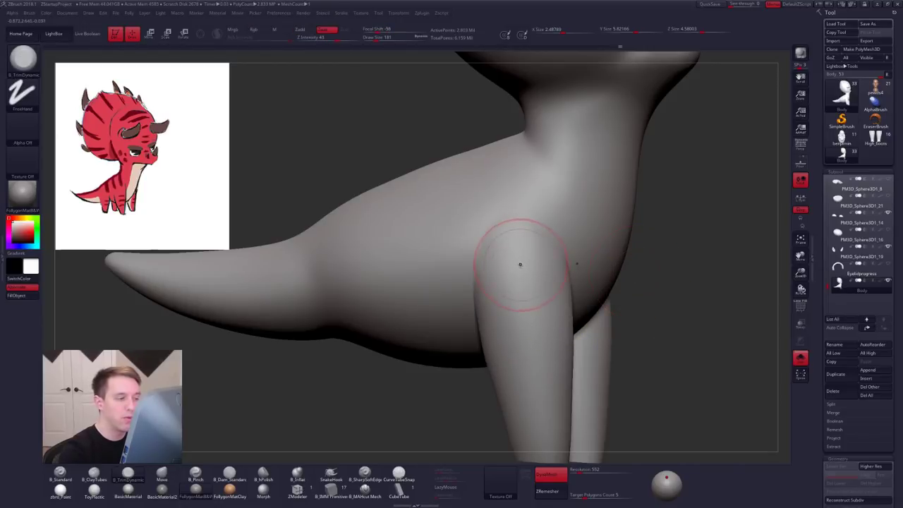
pyautogui.moveTo(521, 265)
pyautogui.mouseDown()
pyautogui.moveTo(542, 247)
pyautogui.moveTo(518, 189)
pyautogui.mouseUp()
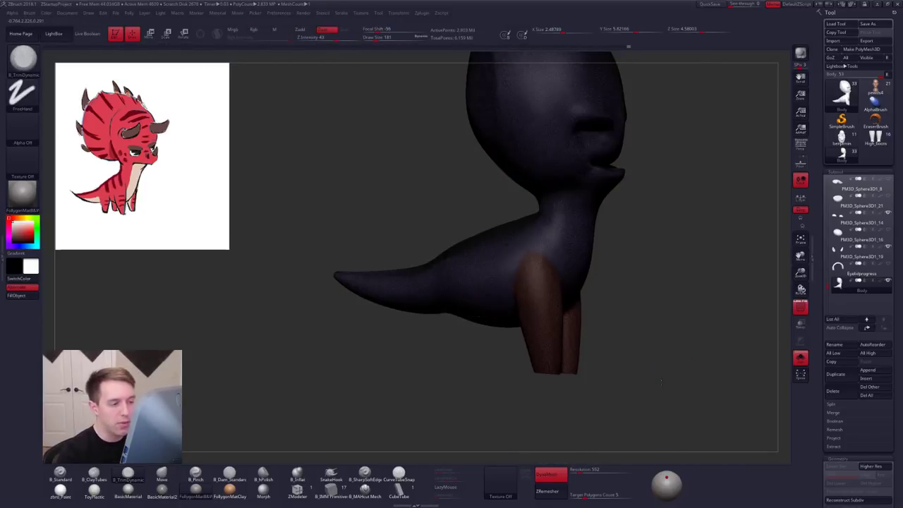
# Step: Try remeshing Body with ZRemesher at a target polygon count of 5 with KeepGroups enabled
pyautogui.keyDown('shift'); pyautogui.moveTo(661, 383); pyautogui.dragTo(674, 377); pyautogui.keyUp('shift')
pyautogui.moveTo(568, 375)
pyautogui.keyDown('alt'); pyautogui.mouseDown()
pyautogui.moveTo(453, 385)
pyautogui.moveTo(566, 359)
pyautogui.moveTo(562, 349)
pyautogui.moveTo(601, 365)
pyautogui.moveTo(613, 358)
pyautogui.mouseUp(); pyautogui.keyUp('alt')
pyautogui.keyDown('shift'); pyautogui.click(888, 281); pyautogui.keyUp('shift')
pyautogui.hotkey('shift', 'f')
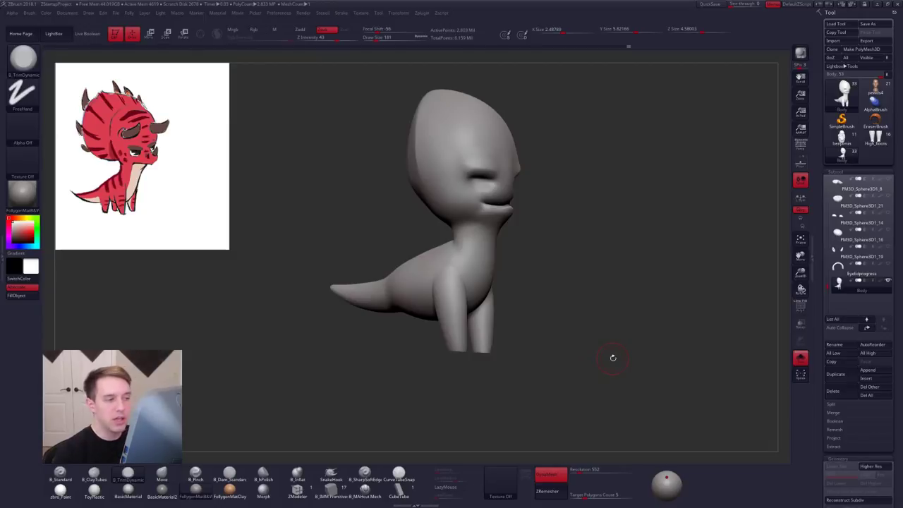
pyautogui.moveTo(828, 452); pyautogui.dragTo(829, 279)
pyautogui.scroll(-2, 829, 279)
pyautogui.click(851, 360)
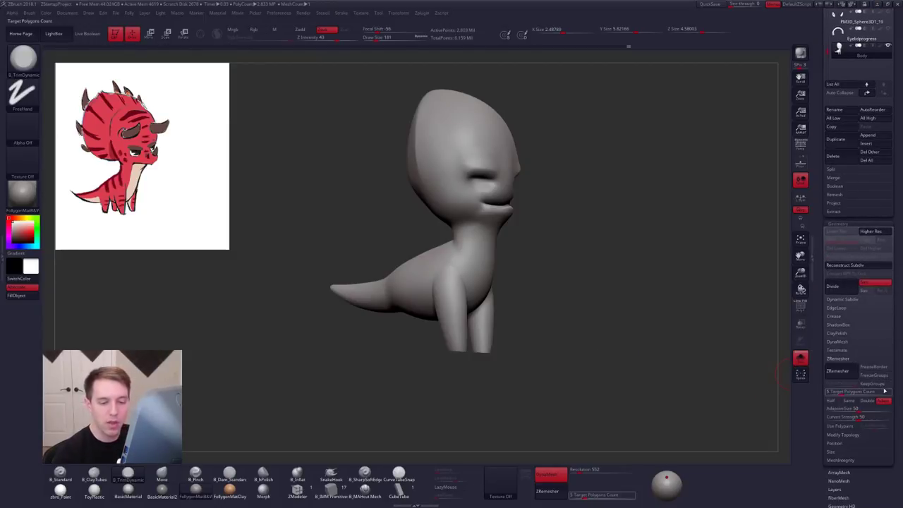
pyautogui.click(882, 386)
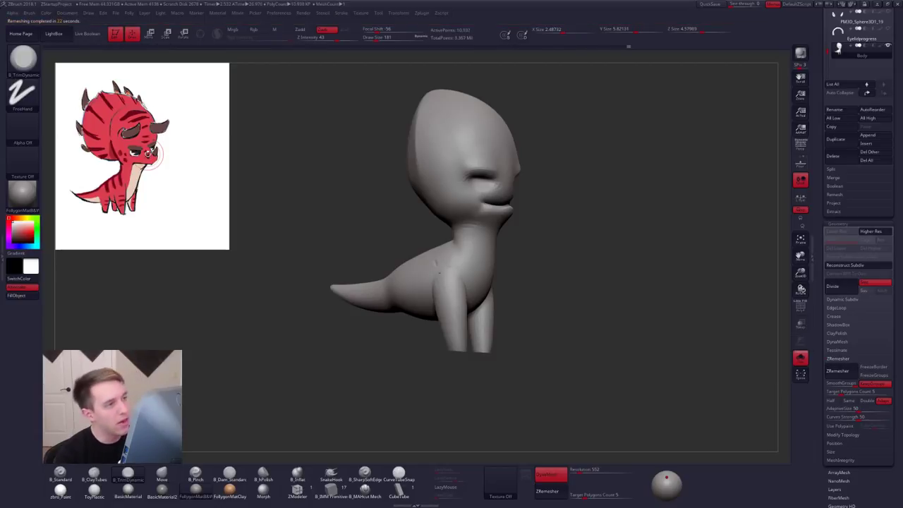
# Step: Check the remeshed wireframe around the front legs and shoulder, and undo the ZRemesher operation
pyautogui.keyDown('ctrl'); pyautogui.moveTo(451, 262); pyautogui.dragTo(540, 285, button='right'); pyautogui.keyUp('ctrl')
pyautogui.hotkey('shift', 'f')
pyautogui.moveTo(543, 371); pyautogui.dragTo(491, 363, button='right')
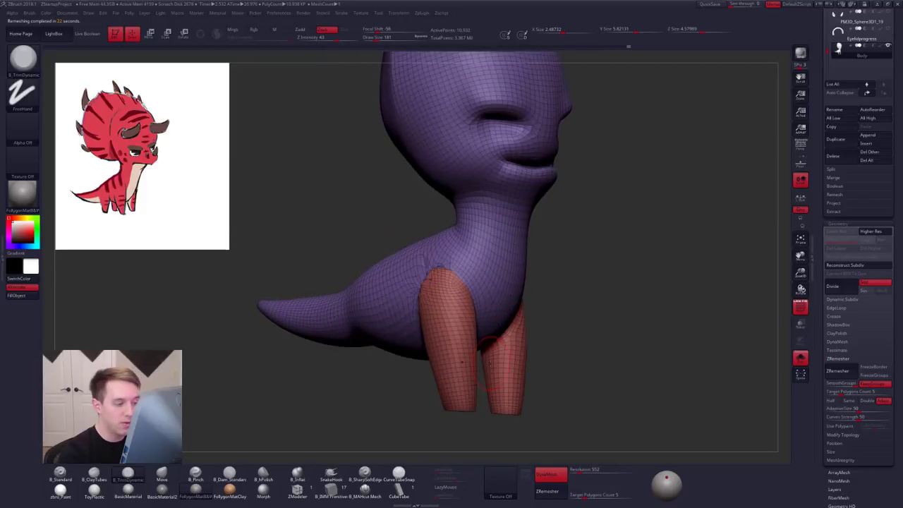
pyautogui.hotkey('shift', 'f')
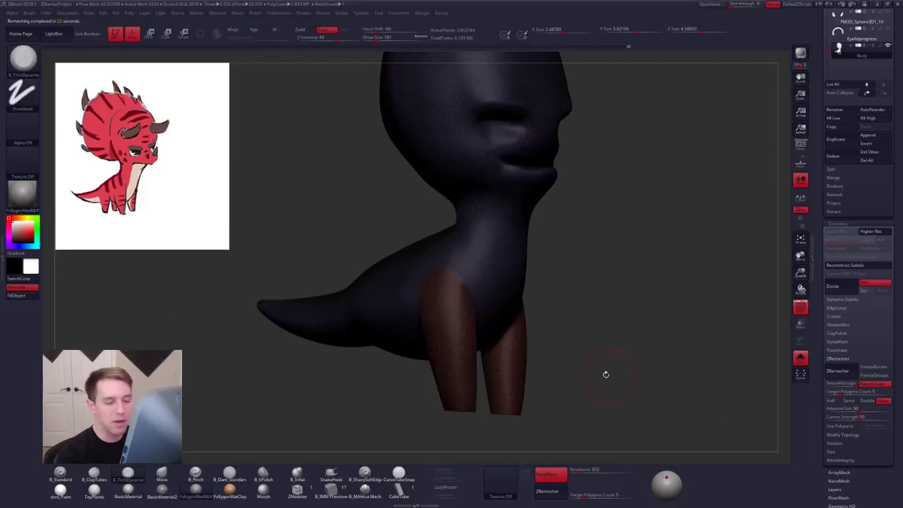
pyautogui.keyDown('ctrl'); pyautogui.click(593, 376); pyautogui.keyUp('ctrl')
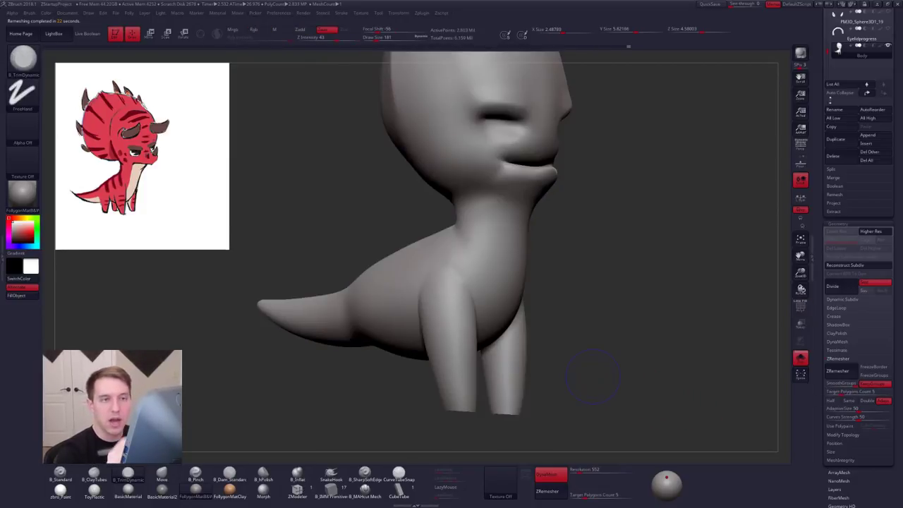
# Step: Duplicate the Body subtool and ZRemesh the original at a target polygon count of 5 with KeepGroups off
pyautogui.click(836, 139)
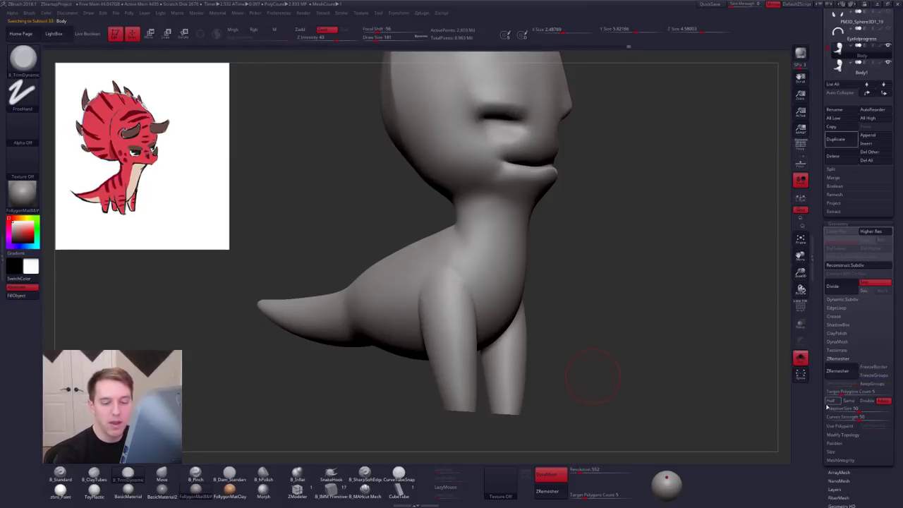
pyautogui.click(839, 372)
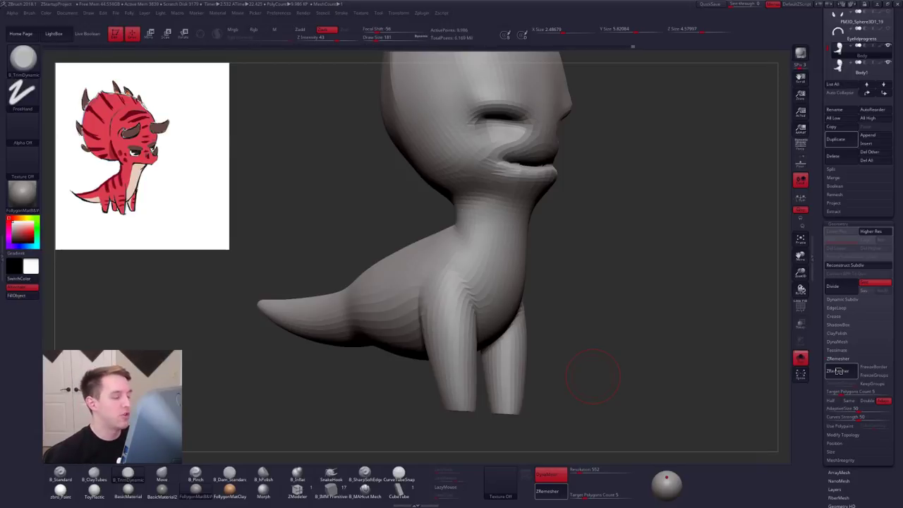
# Step: Switch to the web browser, view the Gumroad shop page and the Android 17 artwork on ArtStation, and return to ZBrush
pyautogui.hotkey('alt', 'Tab')
pyautogui.click(500, 151)
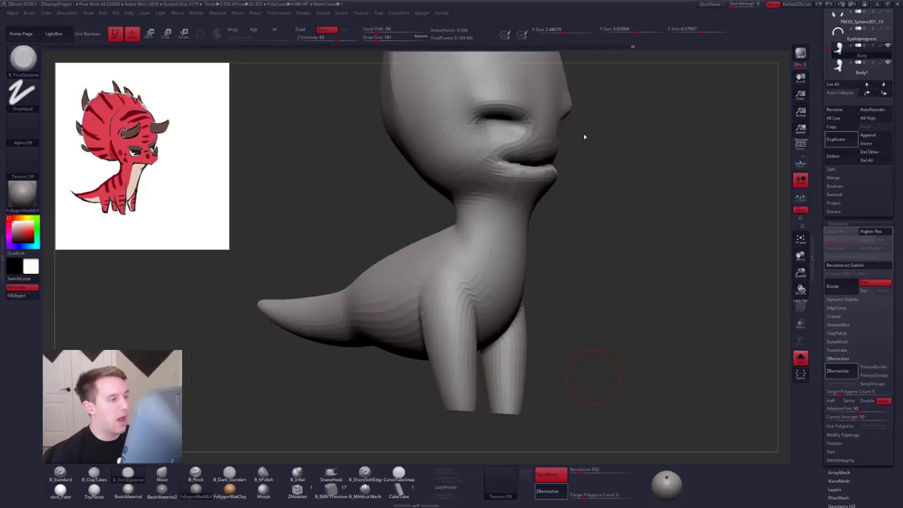
pyautogui.hotkey('alt', 'Tab')
pyautogui.click(237, 246)
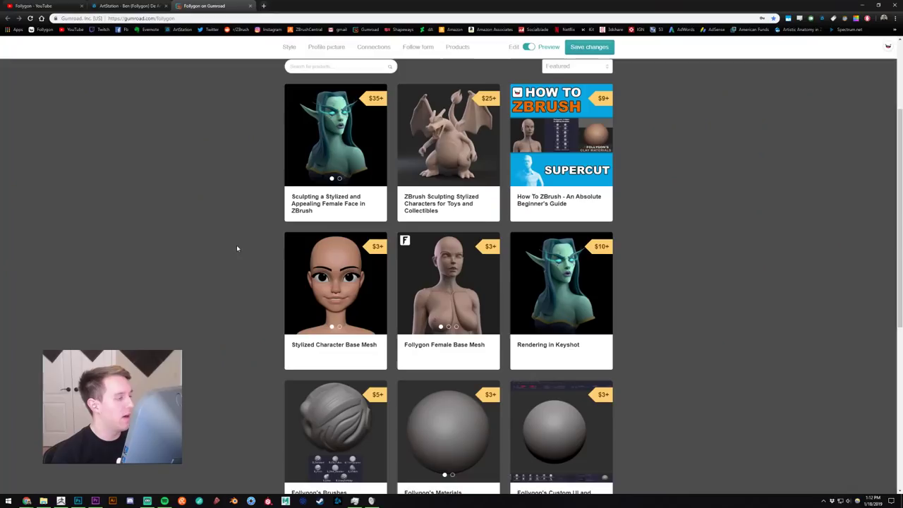
pyautogui.click(129, 6)
pyautogui.click(63, 275)
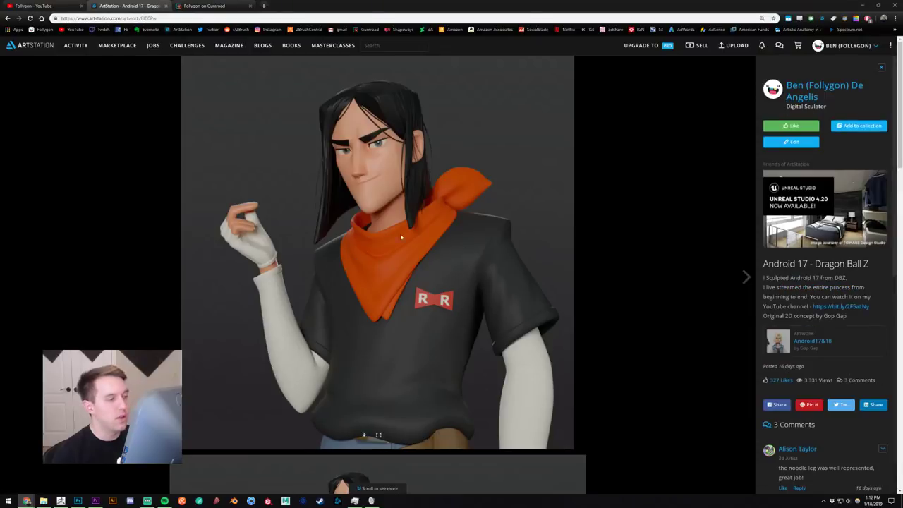
pyautogui.scroll(-4, 397, 232)
pyautogui.scroll(4, 384, 268)
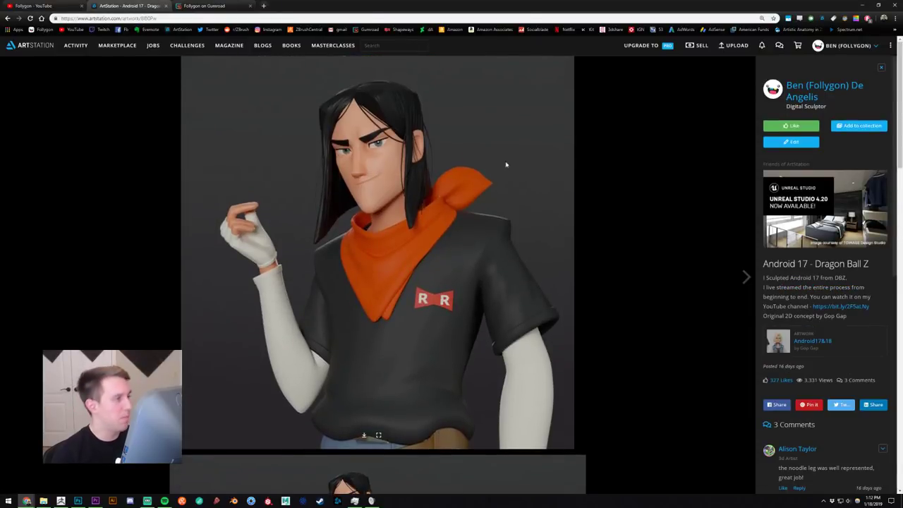
pyautogui.click(794, 99)
pyautogui.hotkey('alt', 'Tab')
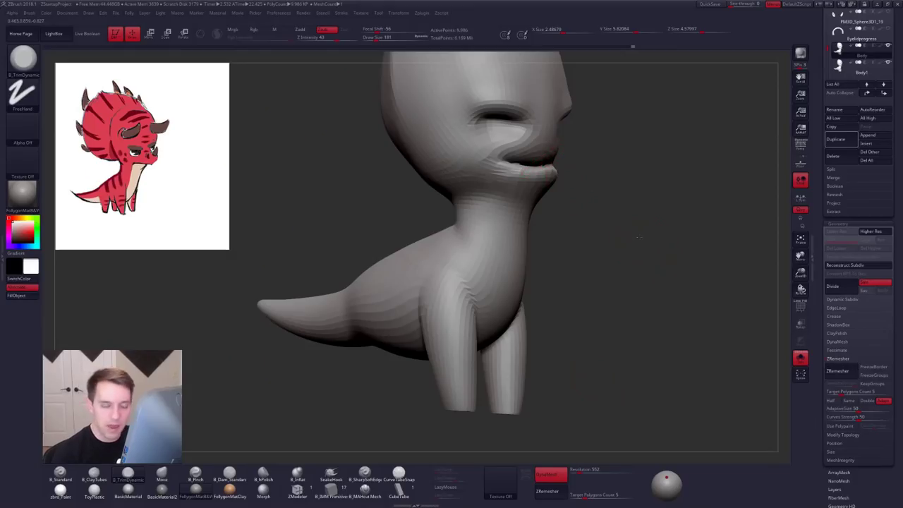
# Step: Check the remeshed Body's wireframe on the head, legs and tail, and subdivide it once to level 2
pyautogui.moveTo(641, 241); pyautogui.dragTo(632, 265)
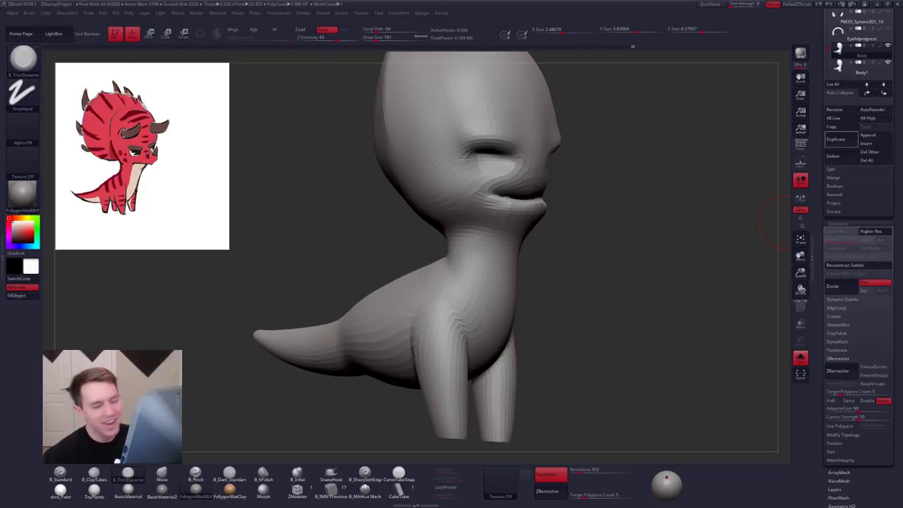
pyautogui.moveTo(706, 200); pyautogui.dragTo(682, 198)
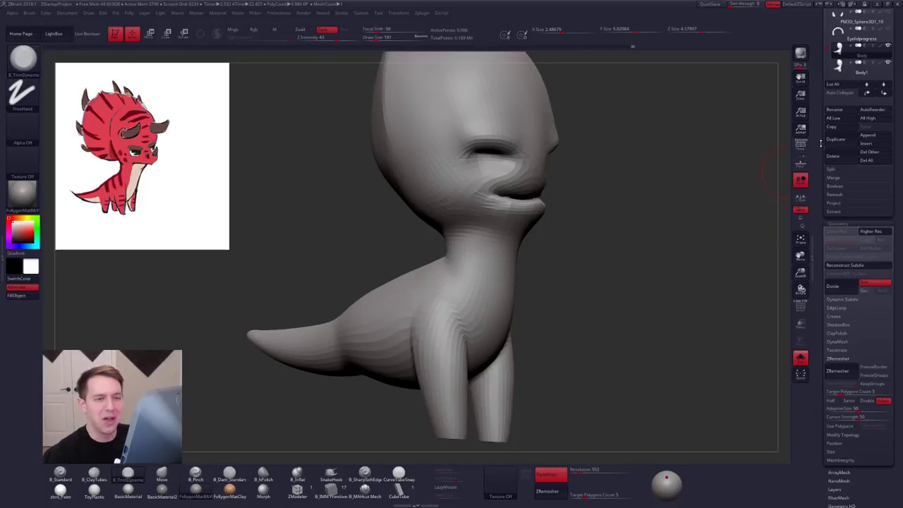
pyautogui.moveTo(824, 143); pyautogui.dragTo(825, 199)
pyautogui.moveTo(528, 262); pyautogui.dragTo(536, 262)
pyautogui.press('f')
pyautogui.hotkey('shift', 'f')
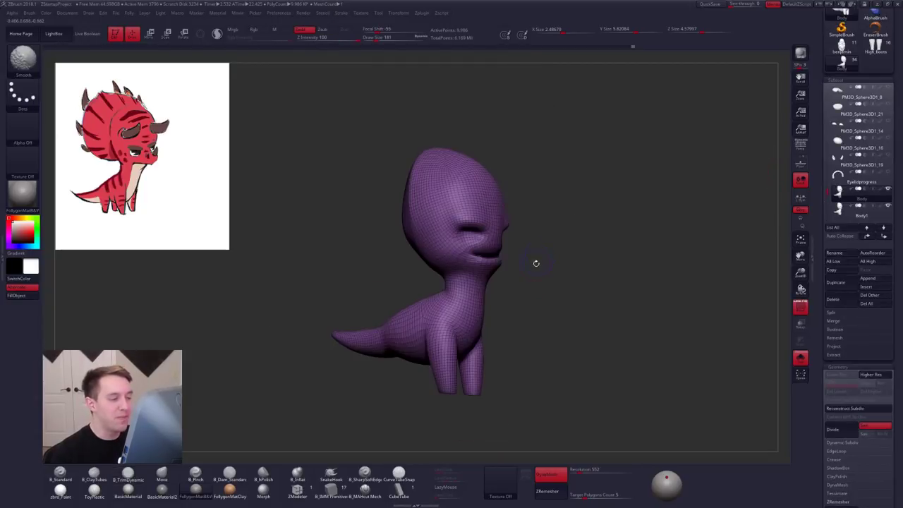
pyautogui.keyDown('alt'); pyautogui.moveTo(500, 308); pyautogui.dragTo(548, 267); pyautogui.keyUp('alt')
pyautogui.hotkey('shift', 'f')
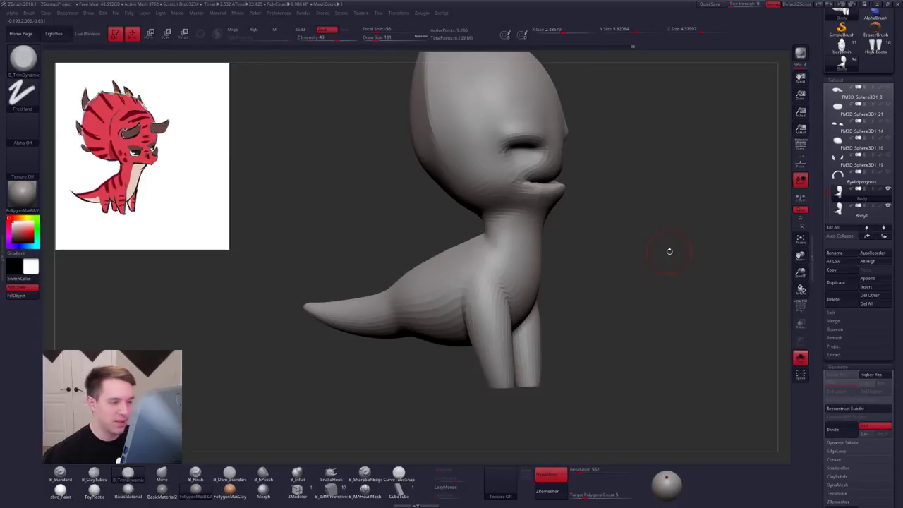
pyautogui.hotkey('ctrl', 'd')
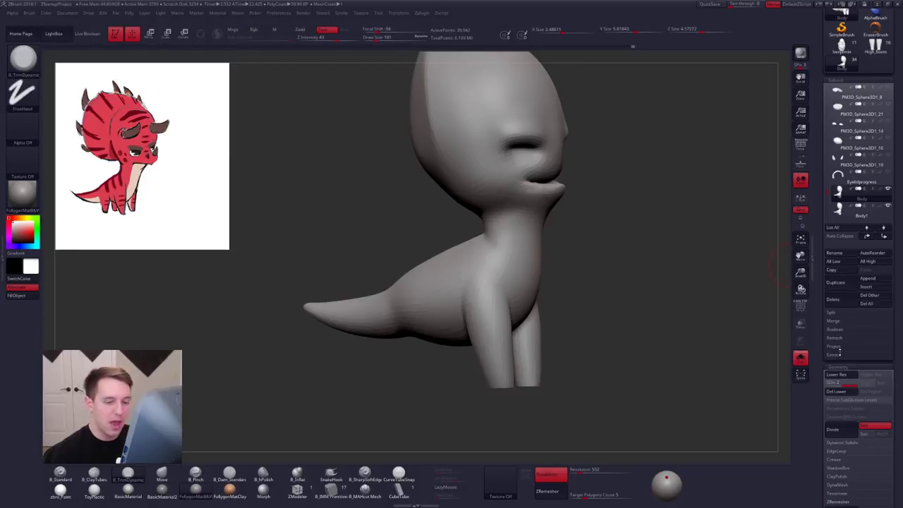
# Step: Project the original sculpt's detail onto the remeshed Body with ProjectAll and delete the Body1 duplicate subtool
pyautogui.click(840, 347)
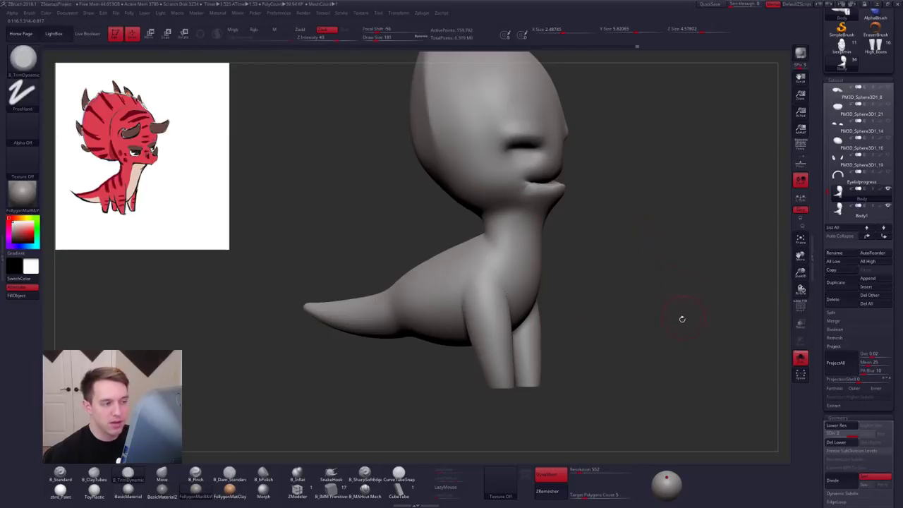
pyautogui.click(835, 364)
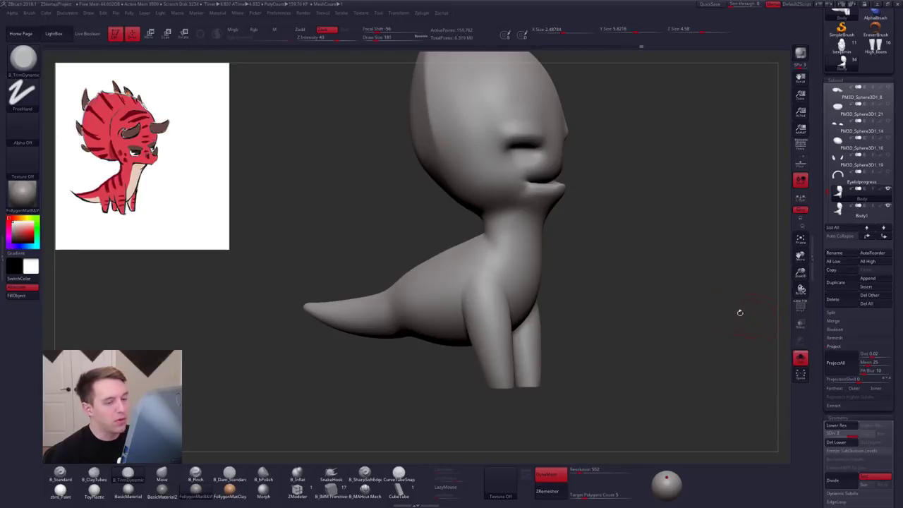
pyautogui.click(858, 211)
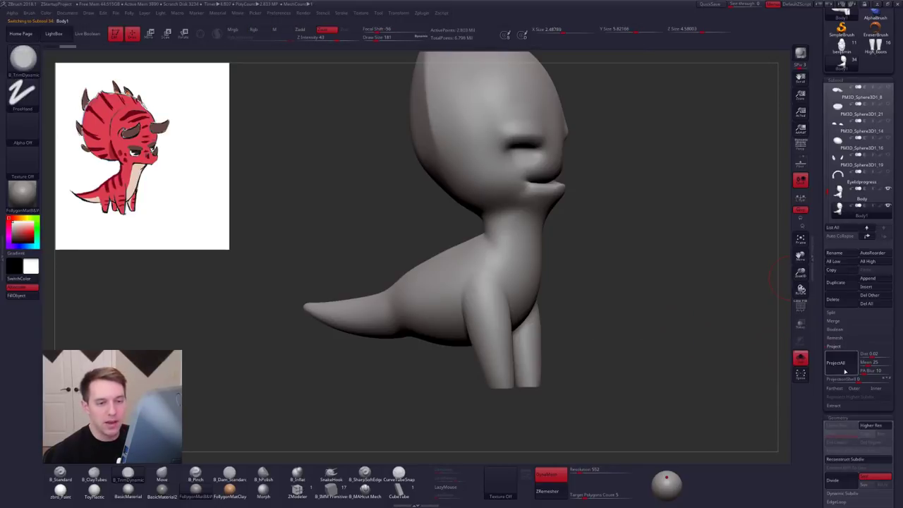
pyautogui.click(839, 349)
pyautogui.click(834, 300)
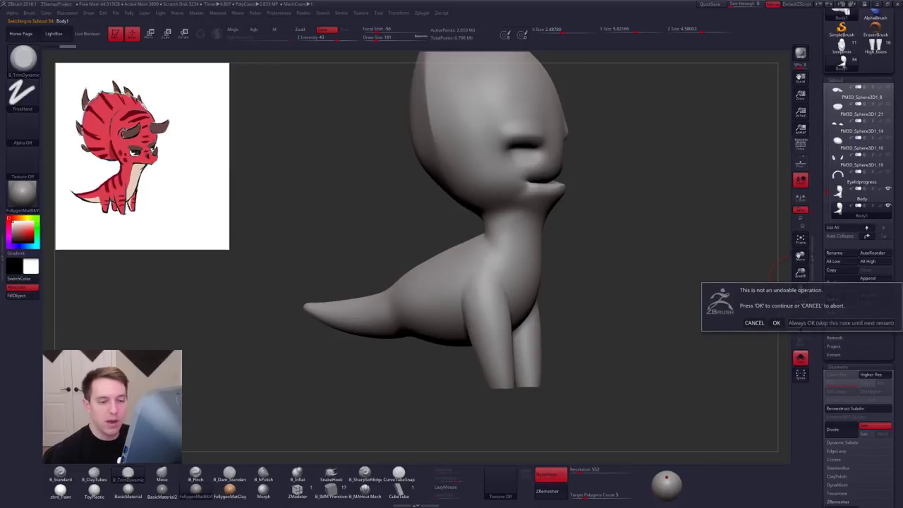
pyautogui.click(778, 323)
# Step: Subdivide the Body to level 5 and check its wireframe
pyautogui.keyDown('alt'); pyautogui.moveTo(614, 251); pyautogui.dragTo(641, 283); pyautogui.keyUp('alt')
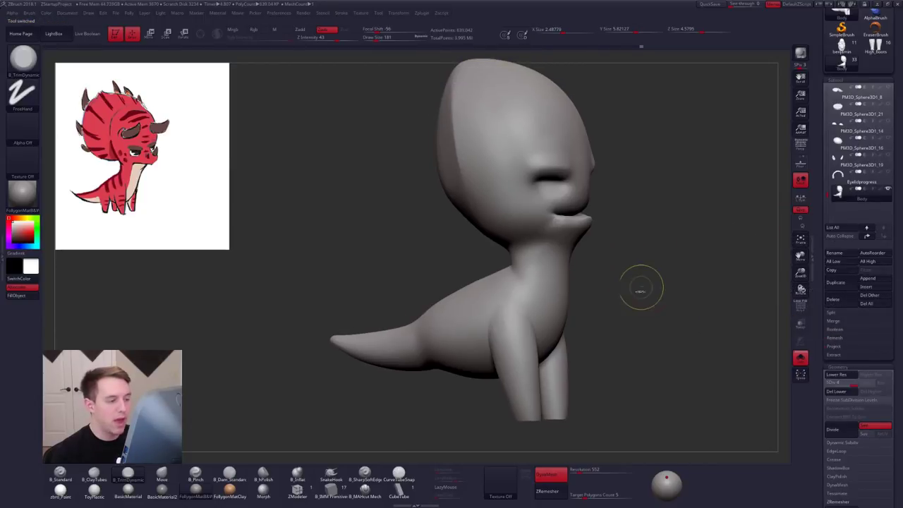
pyautogui.hotkey('ctrl', 'd')
pyautogui.hotkey('shift', 'f')
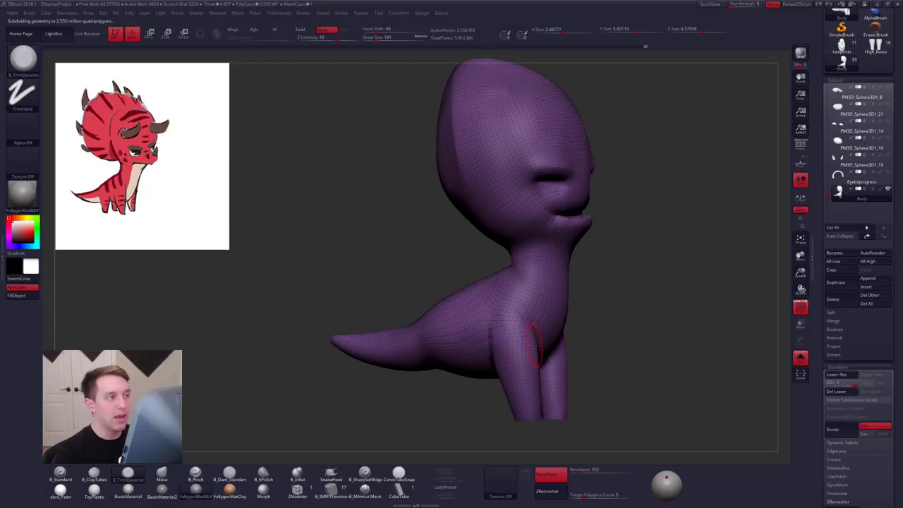
pyautogui.hotkey('shift', 'f')
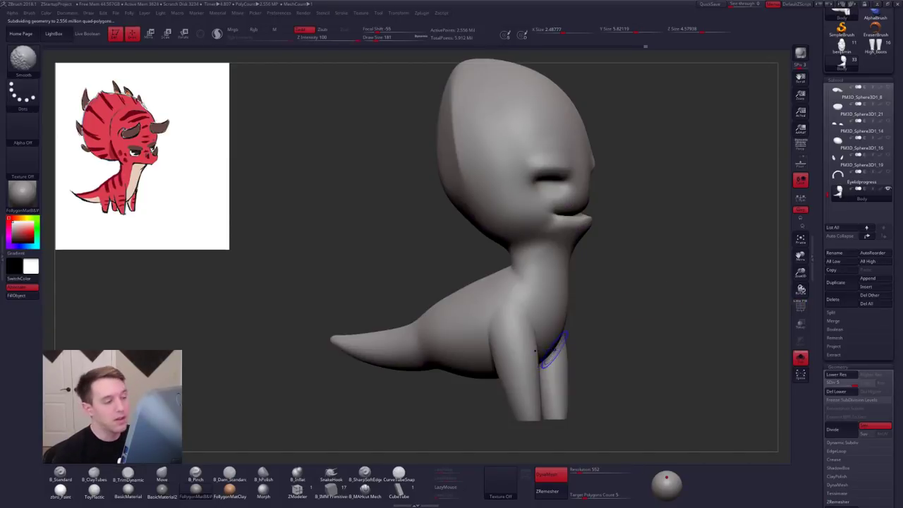
# Step: Refine and smooth the shoulder and upper front leg at subdivision levels 1 and 2, with the brush at draw size 227
pyautogui.hotkey('shift', 'd')
pyautogui.hotkey('shift', 'd')
pyautogui.hotkey('shift', 'd')
pyautogui.hotkey('shift', 'd')
pyautogui.press('space')
pyautogui.moveTo(547, 339); pyautogui.dragTo(558, 338)
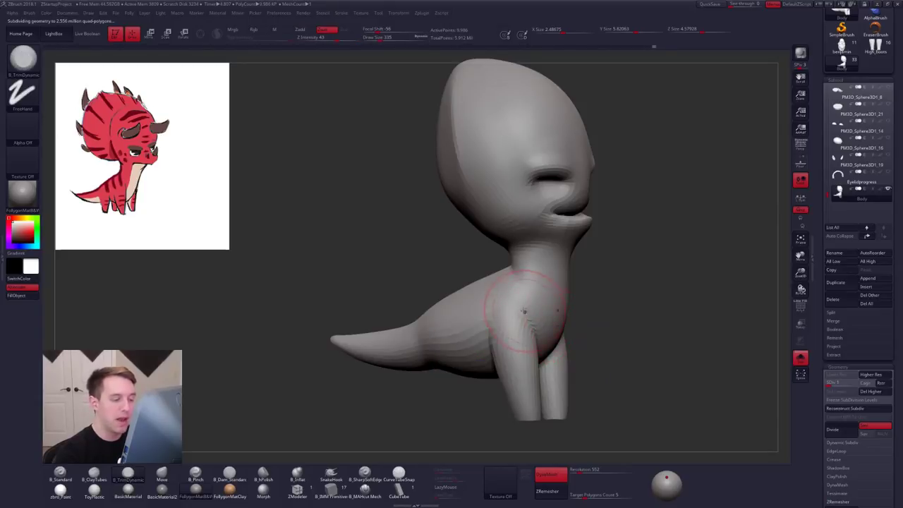
pyautogui.moveTo(527, 314)
pyautogui.keyDown('alt'); pyautogui.mouseDown(button='right')
pyautogui.moveTo(522, 267)
pyautogui.moveTo(508, 288)
pyautogui.mouseUp(button='right'); pyautogui.keyUp('alt')
pyautogui.press('d')
pyautogui.press('space')
pyautogui.moveTo(494, 337); pyautogui.dragTo(487, 337)
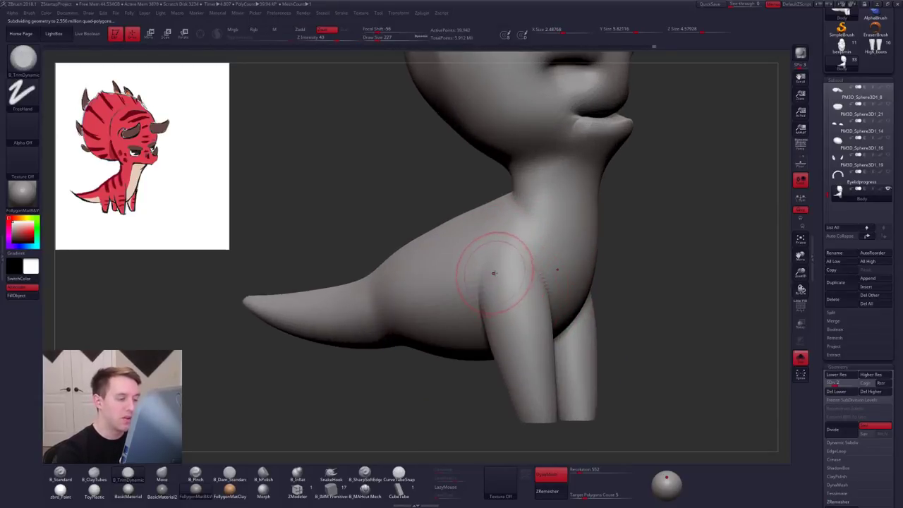
pyautogui.moveTo(510, 260); pyautogui.dragTo(526, 255, button='right')
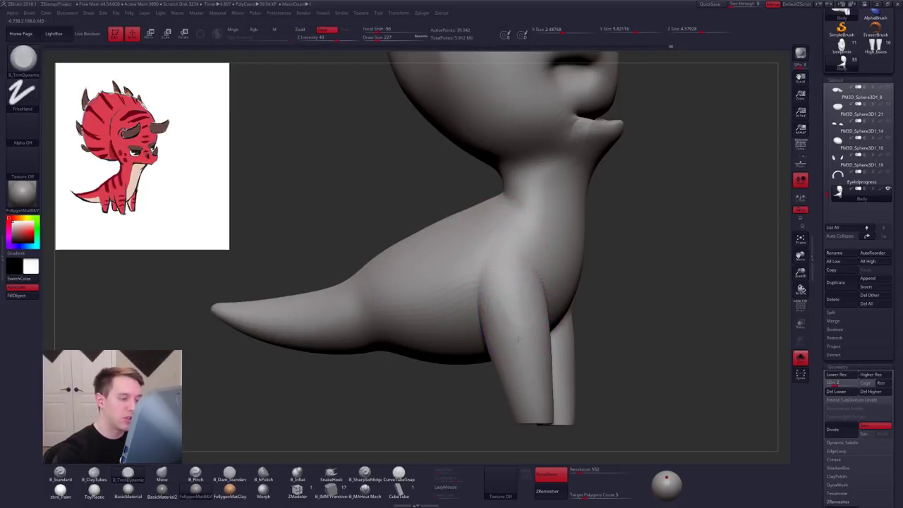
pyautogui.moveTo(487, 253); pyautogui.dragTo(517, 257, button='right')
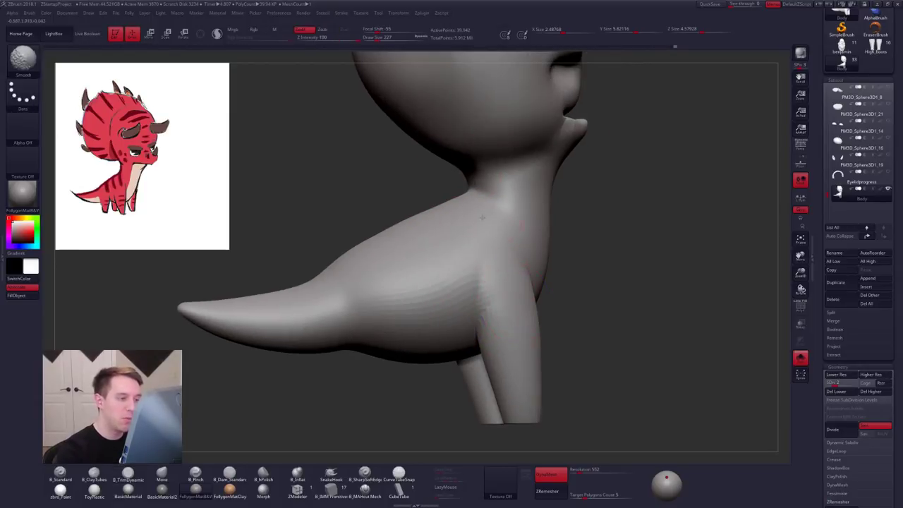
# Step: Build up the shoulder above the front leg with ClayTubes and smooth the transition at subdivision levels 2 and 1
pyautogui.press('2')
pyautogui.moveTo(504, 298); pyautogui.dragTo(494, 249)
pyautogui.moveTo(494, 250); pyautogui.dragTo(486, 251, button='right')
pyautogui.keyDown('shift'); pyautogui.moveTo(489, 258); pyautogui.dragTo(510, 304); pyautogui.keyUp('shift')
pyautogui.moveTo(558, 305)
pyautogui.mouseDown(button='right')
pyautogui.moveTo(528, 301)
pyautogui.moveTo(555, 300)
pyautogui.mouseUp(button='right')
pyautogui.moveTo(498, 272); pyautogui.dragTo(542, 271, button='right')
pyautogui.hotkey('shift', 'd')
pyautogui.keyDown('shift'); pyautogui.moveTo(480, 243); pyautogui.dragTo(498, 260); pyautogui.keyUp('shift')
pyautogui.moveTo(519, 254); pyautogui.dragTo(493, 249, button='right')
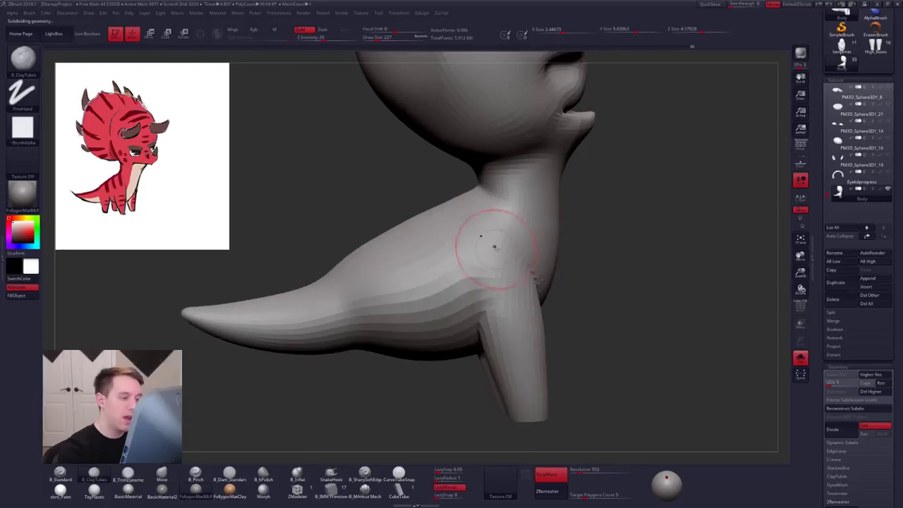
# Step: Return the Body to subdivision level 5 and set the draw size to 181
pyautogui.press('d')
pyautogui.press('d')
pyautogui.press('d')
pyautogui.press('d')
pyautogui.moveTo(535, 326)
pyautogui.mouseDown(button='right')
pyautogui.moveTo(515, 326)
pyautogui.moveTo(537, 319)
pyautogui.mouseUp(button='right')
pyautogui.press('space')
pyautogui.moveTo(524, 301); pyautogui.dragTo(518, 300)
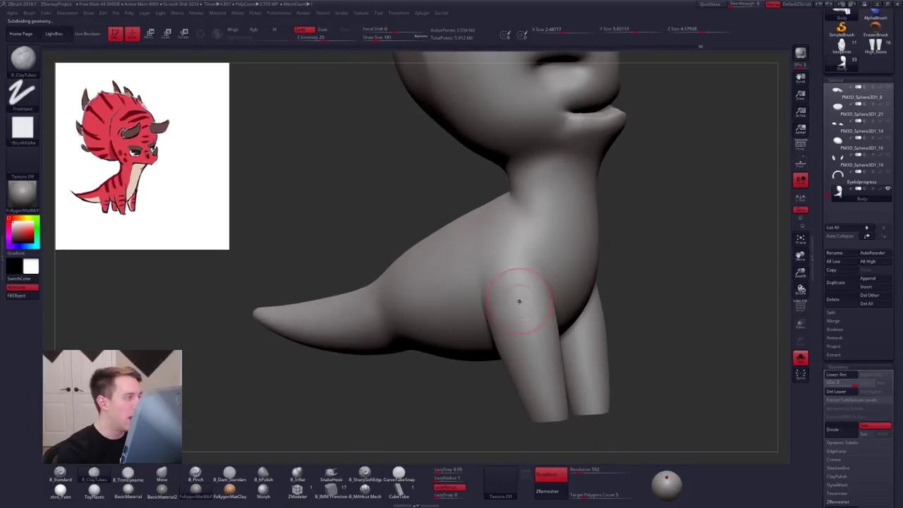
# Step: Add volume to the upper front leg and shoulder with ClayTubes at subdivision level 2, using draw size 215
pyautogui.moveTo(515, 292)
pyautogui.mouseDown(button='right')
pyautogui.moveTo(470, 295)
pyautogui.moveTo(538, 302)
pyautogui.mouseUp(button='right')
pyautogui.press('space')
pyautogui.moveTo(538, 303); pyautogui.dragTo(536, 303)
pyautogui.hotkey('shift', 'd')
pyautogui.press('space')
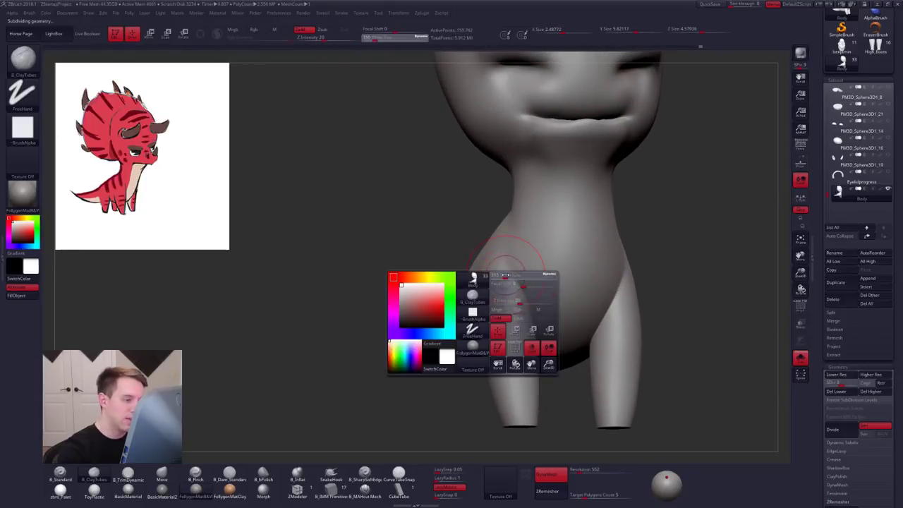
pyautogui.moveTo(502, 276); pyautogui.dragTo(507, 276)
pyautogui.hotkey('shift', 'd')
pyautogui.hotkey('shift', 'd')
pyautogui.moveTo(506, 274); pyautogui.dragTo(492, 277, button='right')
pyautogui.moveTo(492, 277)
pyautogui.mouseDown()
pyautogui.moveTo(506, 221)
pyautogui.moveTo(506, 242)
pyautogui.moveTo(487, 246)
pyautogui.moveTo(497, 267)
pyautogui.mouseUp()
pyautogui.moveTo(501, 273); pyautogui.dragTo(472, 284, button='right')
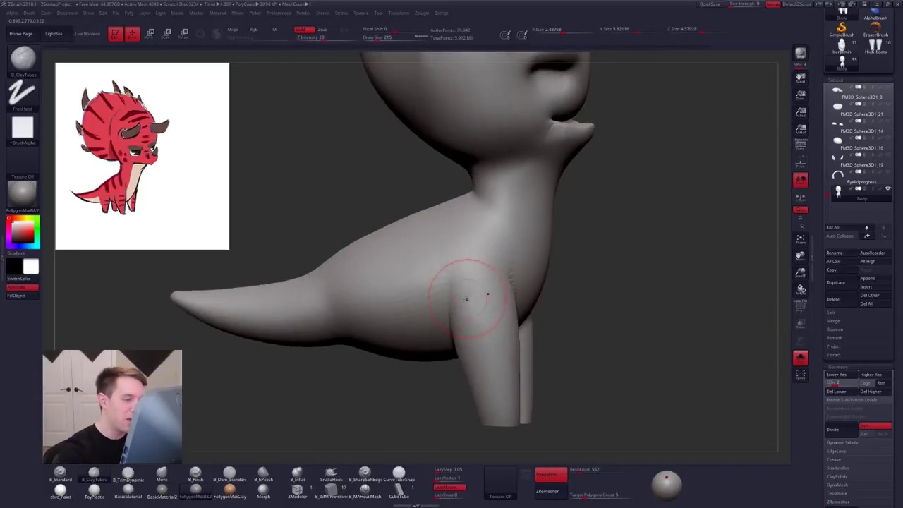
pyautogui.moveTo(466, 297)
pyautogui.mouseDown()
pyautogui.moveTo(460, 264)
pyautogui.moveTo(461, 303)
pyautogui.moveTo(460, 264)
pyautogui.moveTo(466, 288)
pyautogui.mouseUp()
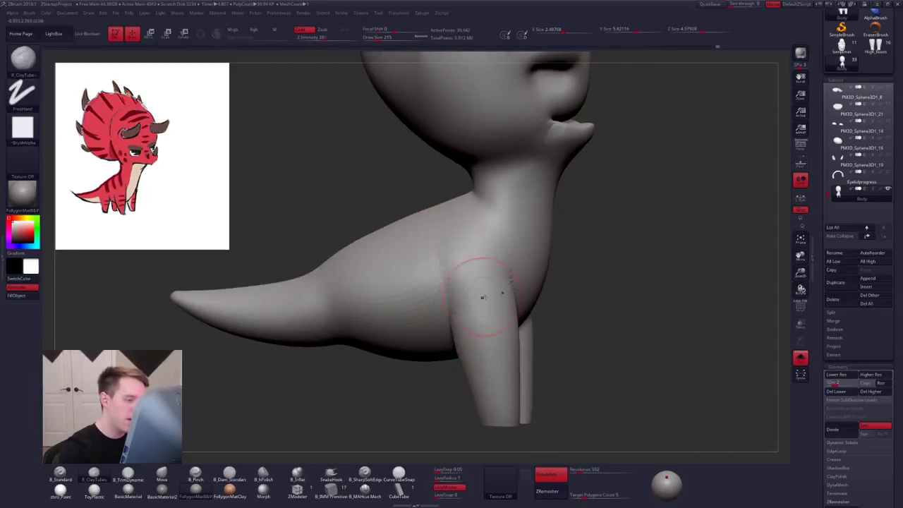
# Step: Flatten the rear of the upper front leg with TrimDynamic and go up to subdivision level 3
pyautogui.moveTo(490, 289); pyautogui.dragTo(433, 292, button='right')
pyautogui.press('3')
pyautogui.moveTo(453, 282); pyautogui.dragTo(455, 320)
pyautogui.moveTo(468, 285)
pyautogui.mouseDown(button='right')
pyautogui.moveTo(424, 284)
pyautogui.moveTo(482, 298)
pyautogui.mouseUp(button='right')
pyautogui.hotkey('ctrl', 'd')
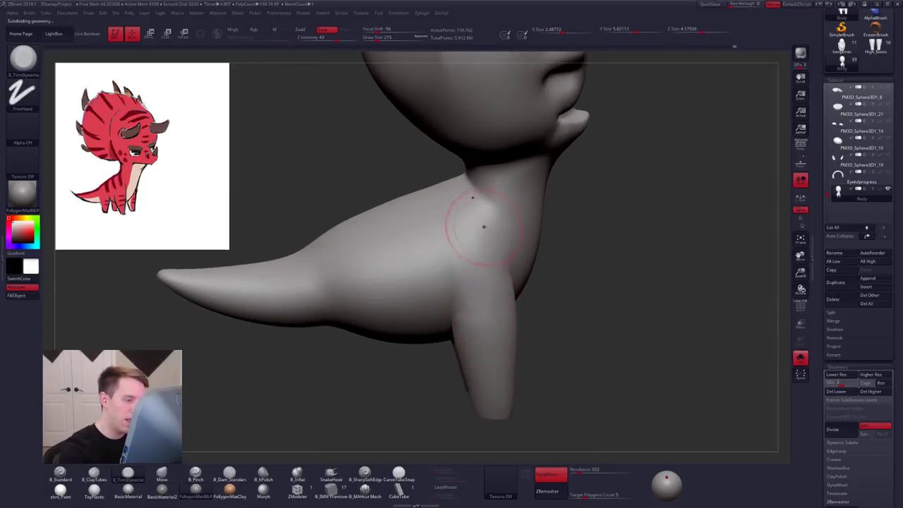
# Step: Trim and smooth the area where the shoulder blends into the body at subdivision level 3
pyautogui.press('shift')
pyautogui.moveTo(524, 300); pyautogui.dragTo(484, 312, button='right')
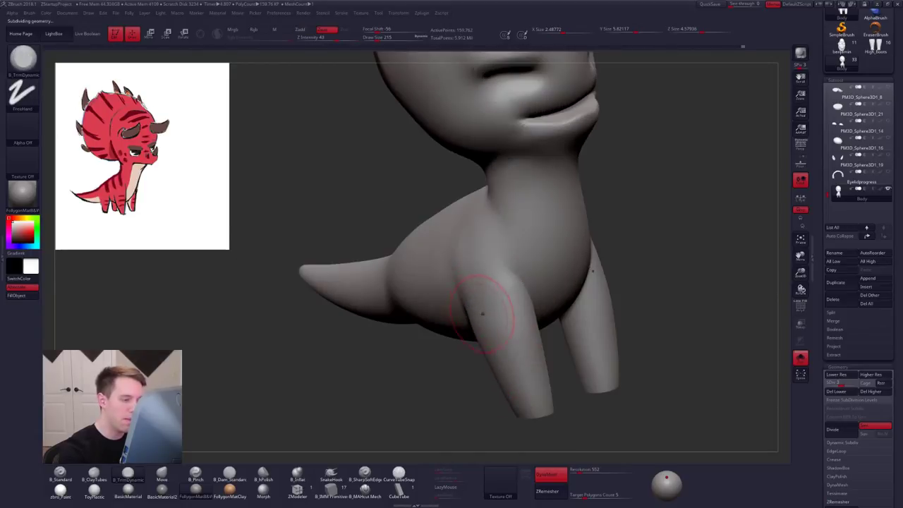
pyautogui.press('shift')
pyautogui.moveTo(450, 267); pyautogui.dragTo(490, 262, button='right')
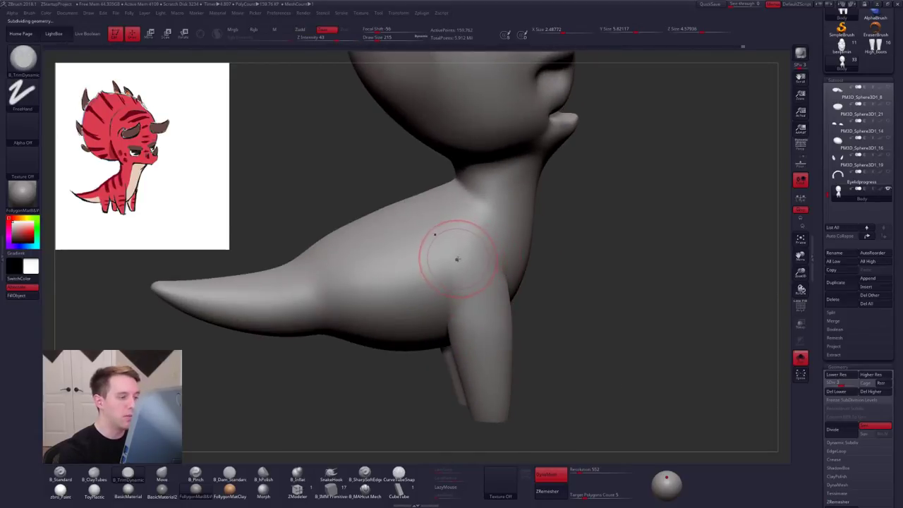
pyautogui.moveTo(459, 271); pyautogui.dragTo(416, 274)
pyautogui.keyDown('shift'); pyautogui.moveTo(474, 257); pyautogui.dragTo(448, 263); pyautogui.keyUp('shift')
pyautogui.moveTo(512, 247)
pyautogui.mouseDown(button='right')
pyautogui.moveTo(499, 235)
pyautogui.moveTo(529, 272)
pyautogui.mouseUp(button='right')
pyautogui.moveTo(529, 272); pyautogui.dragTo(505, 273, button='right')
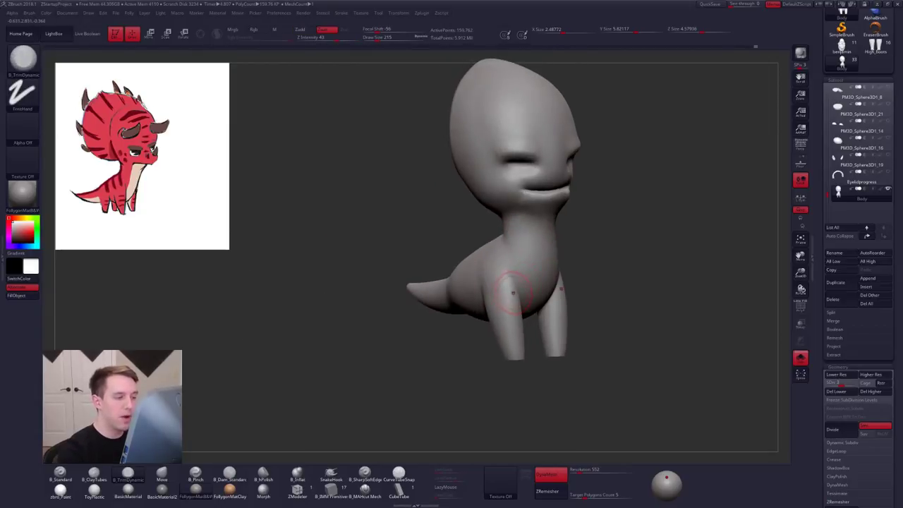
# Step: Show all subtools, select Oldmerged_Body to view it in isolation, and hide it
pyautogui.hotkey('shift', 's')
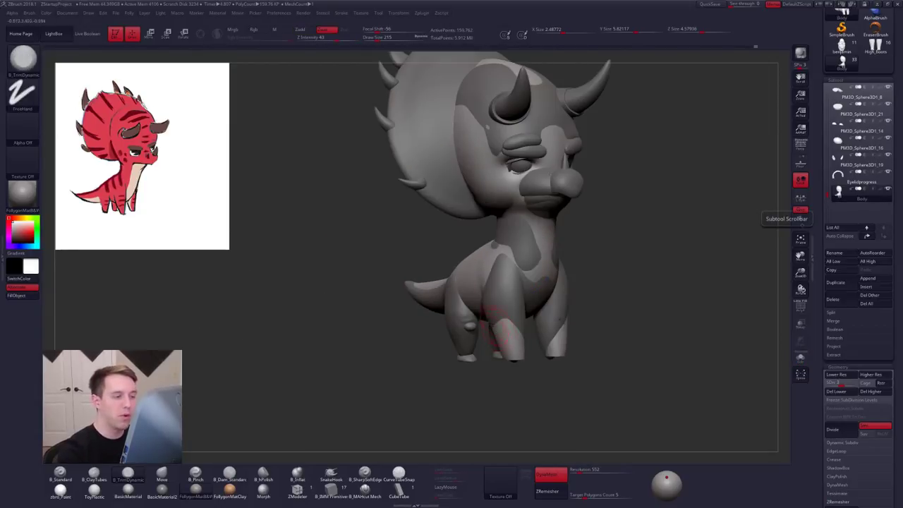
pyautogui.moveTo(582, 206)
pyautogui.keyDown('alt'); pyautogui.mouseDown(button='right')
pyautogui.moveTo(556, 252)
pyautogui.moveTo(573, 247)
pyautogui.moveTo(513, 227)
pyautogui.mouseUp(button='right'); pyautogui.keyUp('alt')
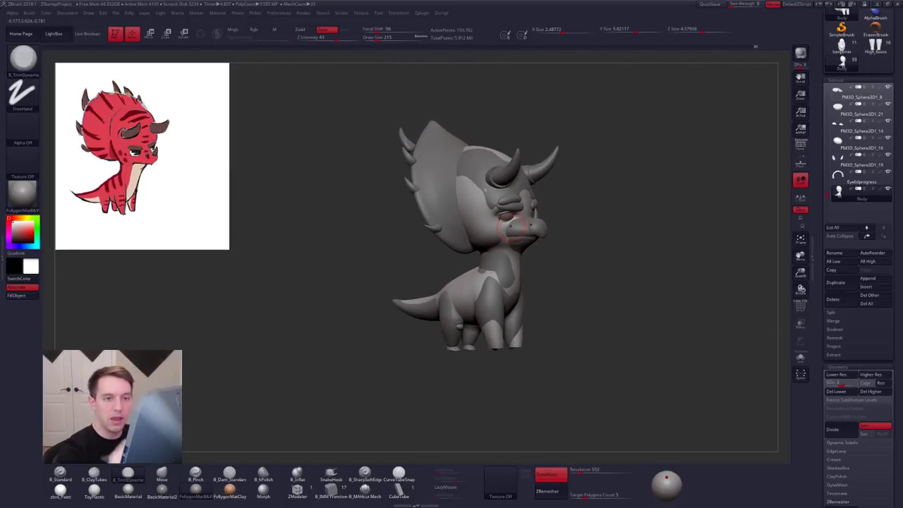
pyautogui.moveTo(829, 99); pyautogui.dragTo(832, 75)
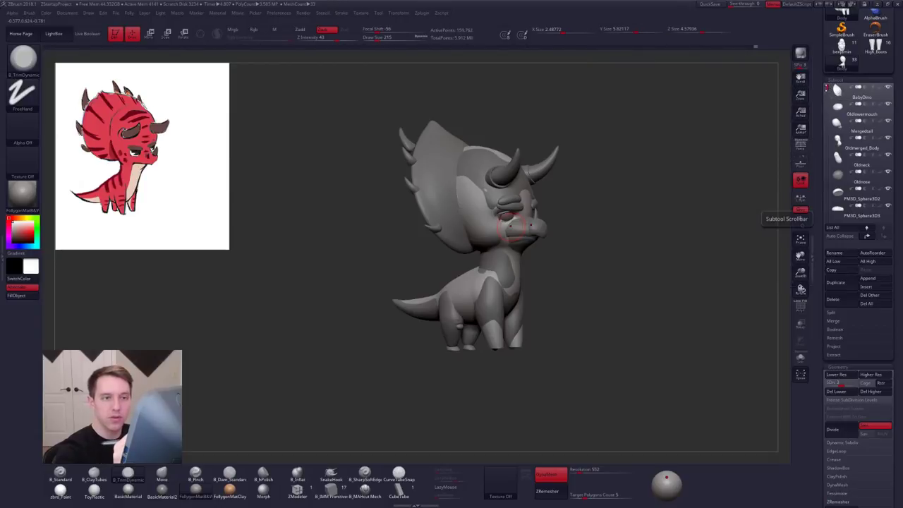
pyautogui.keyDown('alt'); pyautogui.click(491, 182); pyautogui.keyUp('alt')
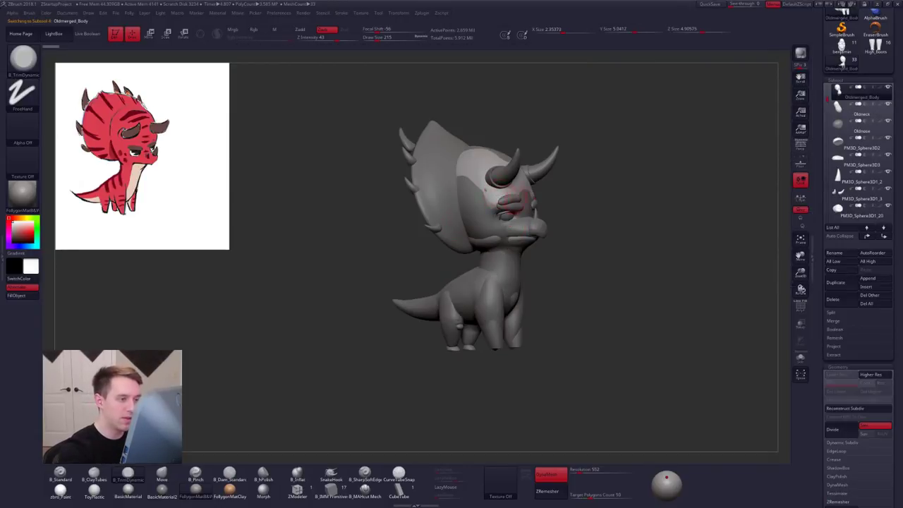
pyautogui.hotkey('shift', 's')
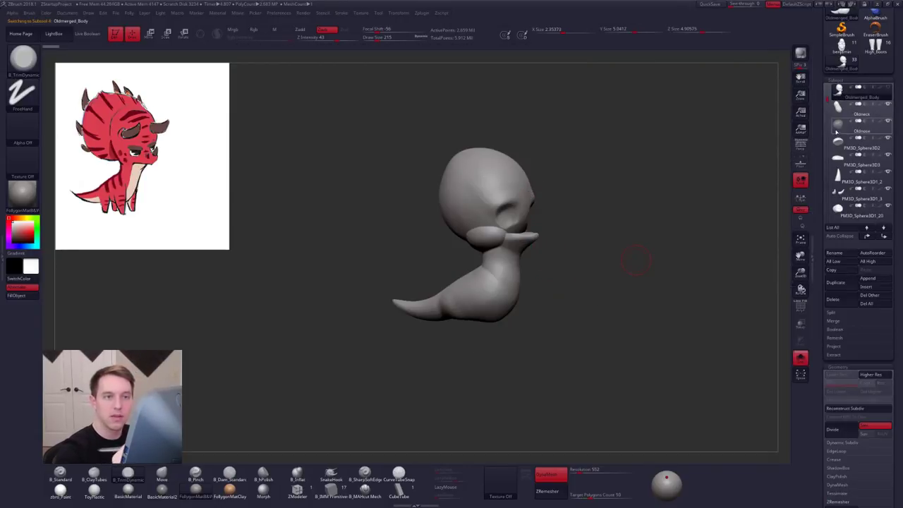
# Step: Check the Oldneck, Oldnose and PM3D_Sphere3D2 subtools, view the whole character, and isolate the Body again
pyautogui.click(839, 111)
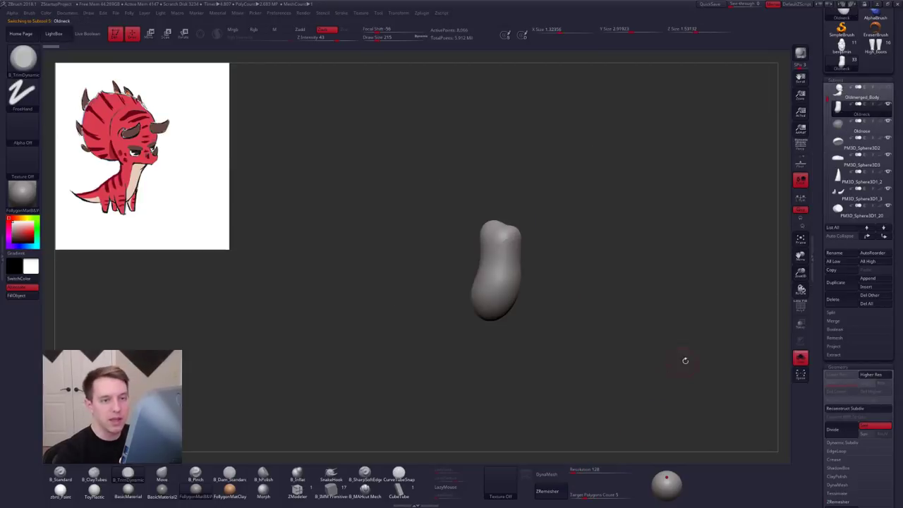
pyautogui.click(838, 127)
pyautogui.click(838, 142)
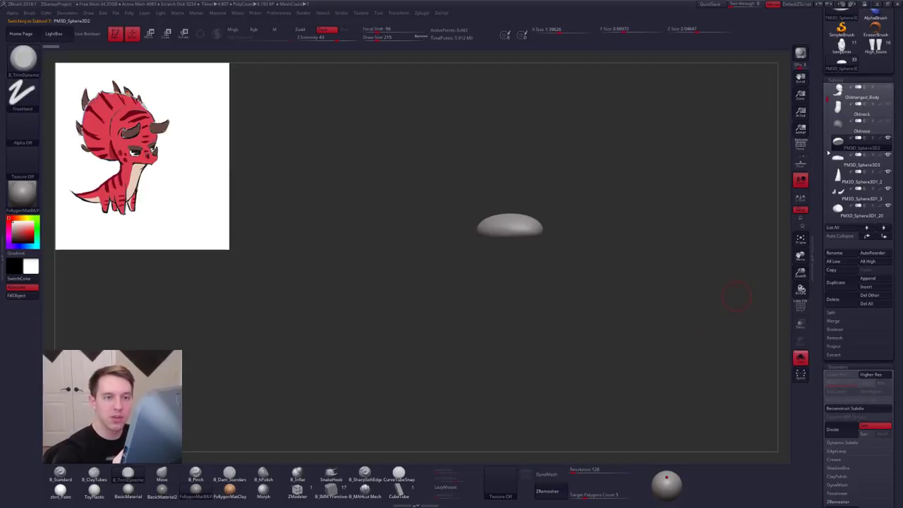
pyautogui.hotkey('shift', 's')
pyautogui.keyDown('alt'); pyautogui.moveTo(556, 334); pyautogui.dragTo(545, 372); pyautogui.keyUp('alt')
pyautogui.hotkey('shift', 's')
pyautogui.hotkey('shift', 's')
pyautogui.keyDown('alt'); pyautogui.click(560, 300); pyautogui.keyUp('alt')
pyautogui.hotkey('shift', 's')
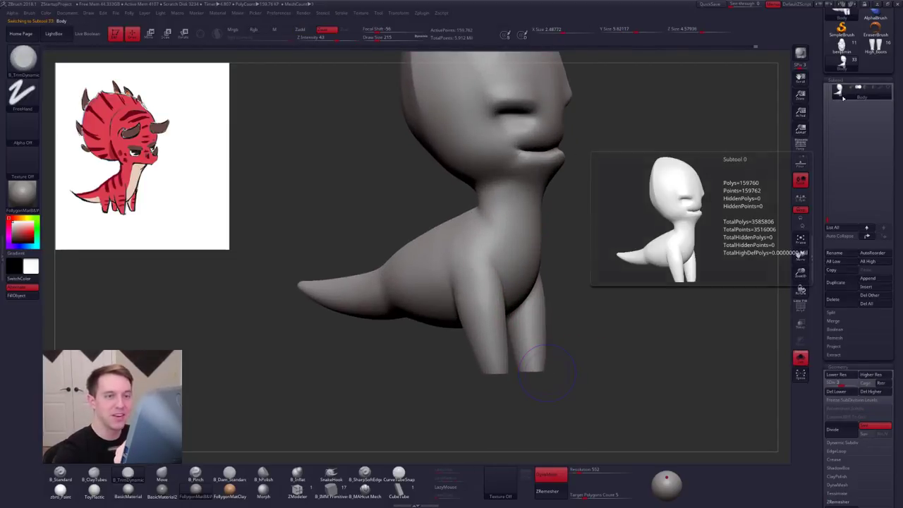
# Step: Soften the shoulder and upper front leg with draw size 265, working down from subdivision level 3 to level 1
pyautogui.keyDown('alt'); pyautogui.moveTo(475, 288); pyautogui.dragTo(497, 302, button='right'); pyautogui.keyUp('alt')
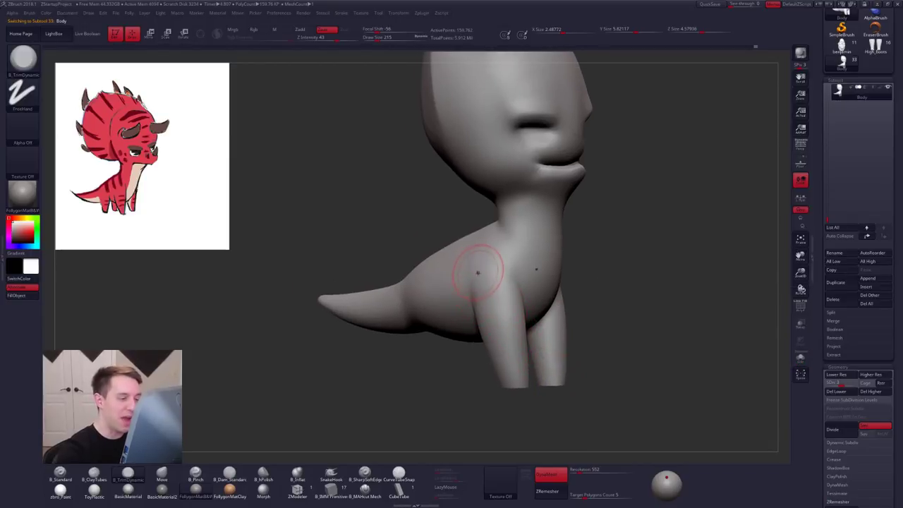
pyautogui.press('space')
pyautogui.moveTo(457, 311); pyautogui.dragTo(463, 310)
pyautogui.moveTo(455, 264); pyautogui.dragTo(474, 272, button='right')
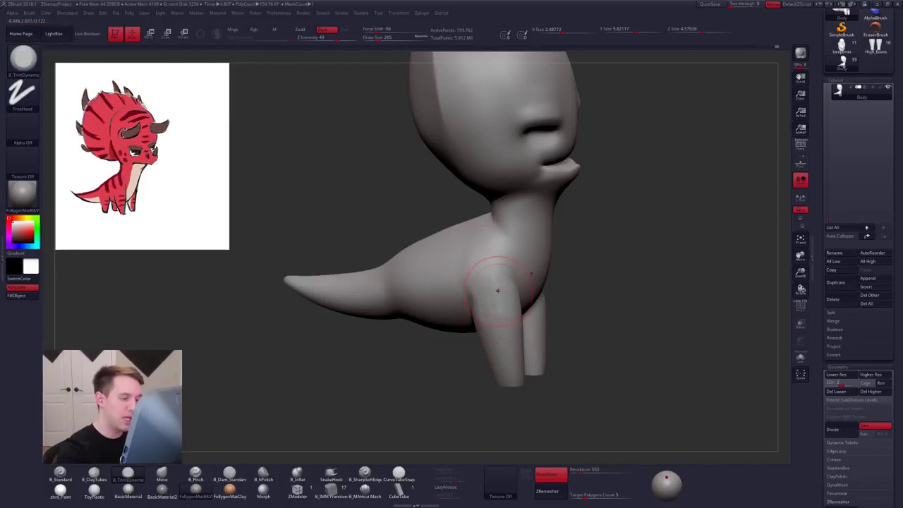
pyautogui.hotkey('shift', 'd')
pyautogui.hotkey('shift', 'd')
pyautogui.moveTo(490, 293); pyautogui.dragTo(521, 281, button='right')
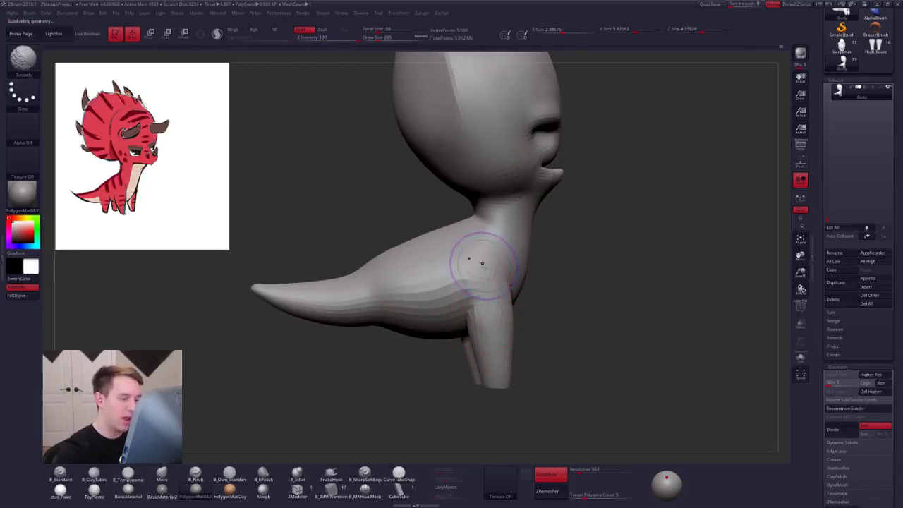
pyautogui.moveTo(491, 327); pyautogui.dragTo(466, 328, button='right')
# Step: Raise the Body back up to subdivision level 5 and review the shoulder from a distance
pyautogui.press('d')
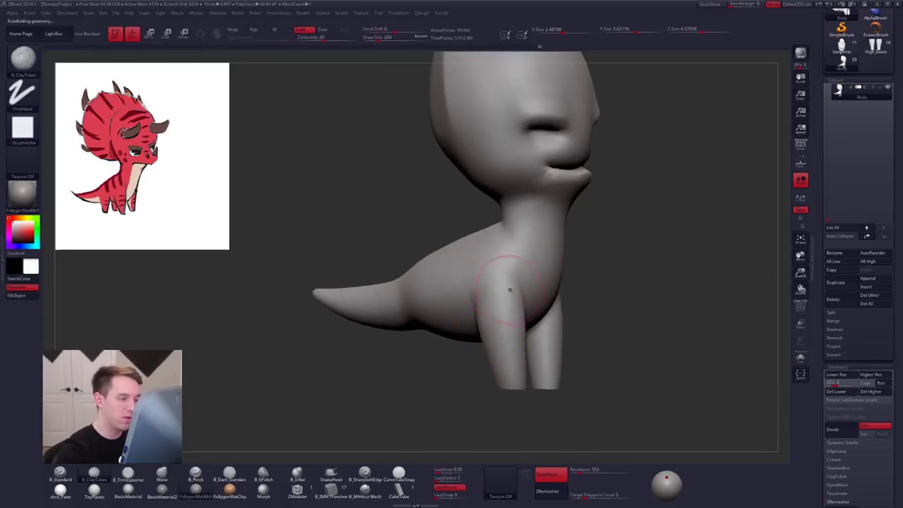
pyautogui.moveTo(510, 290); pyautogui.dragTo(479, 320, button='right')
pyautogui.press('d')
pyautogui.press('d')
pyautogui.press('d')
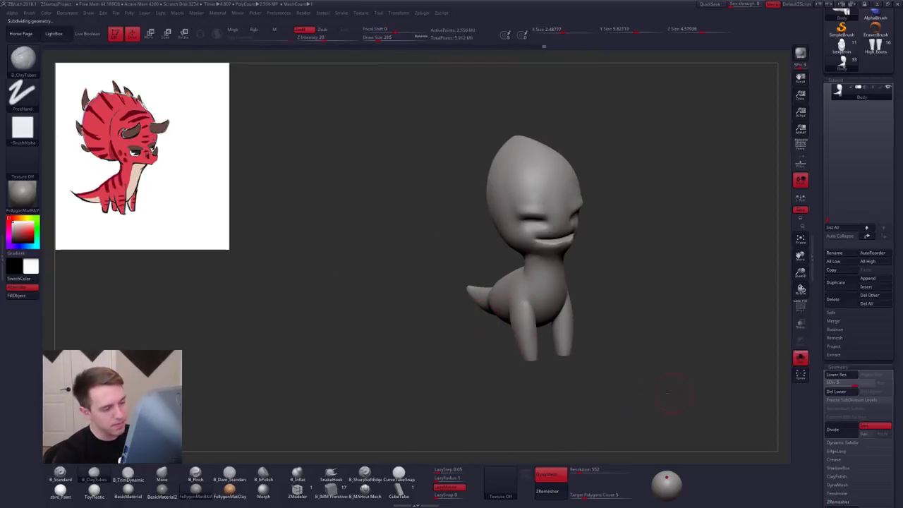
pyautogui.keyDown('alt'); pyautogui.moveTo(716, 330); pyautogui.dragTo(672, 322, button='right'); pyautogui.keyUp('alt')
# Step: Show the whole character again and hide the Oldneck and Oldnose subtools
pyautogui.moveTo(819, 133); pyautogui.dragTo(819, 177)
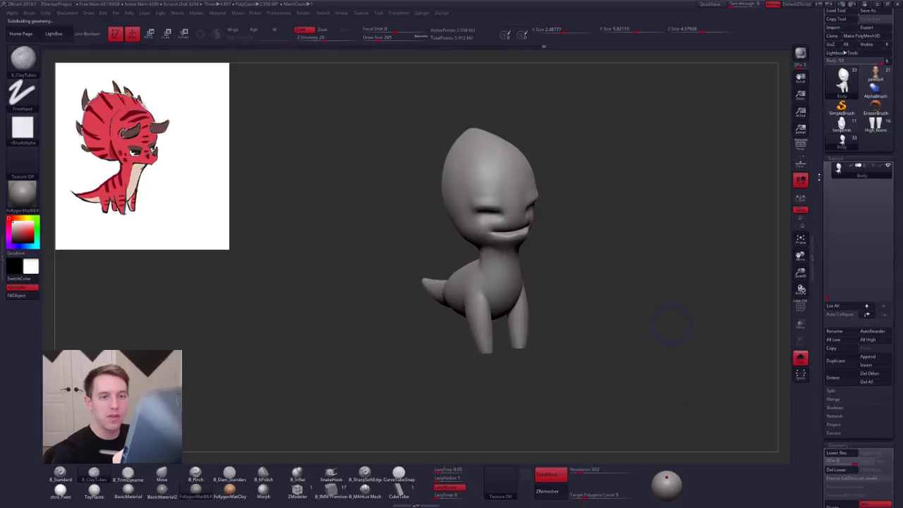
pyautogui.keyDown('alt'); pyautogui.click(469, 165); pyautogui.keyUp('alt')
pyautogui.click(840, 185)
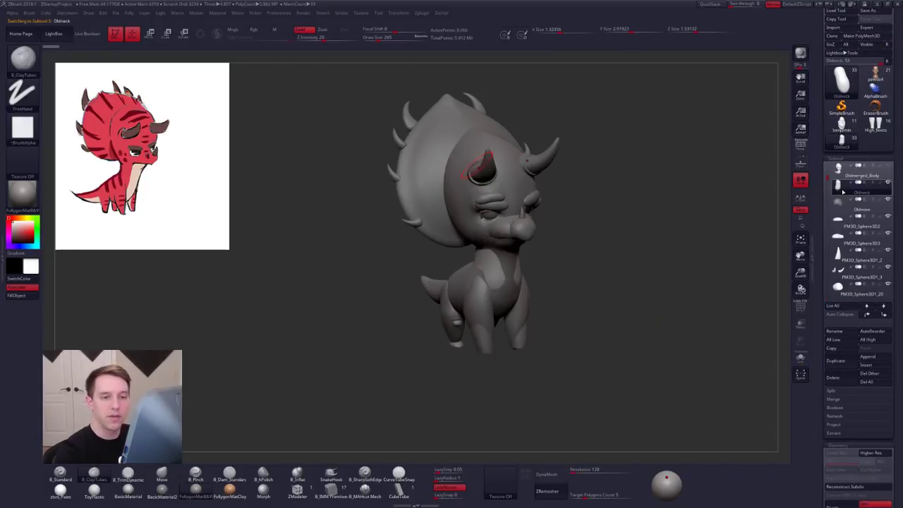
pyautogui.click(841, 203)
pyautogui.click(841, 222)
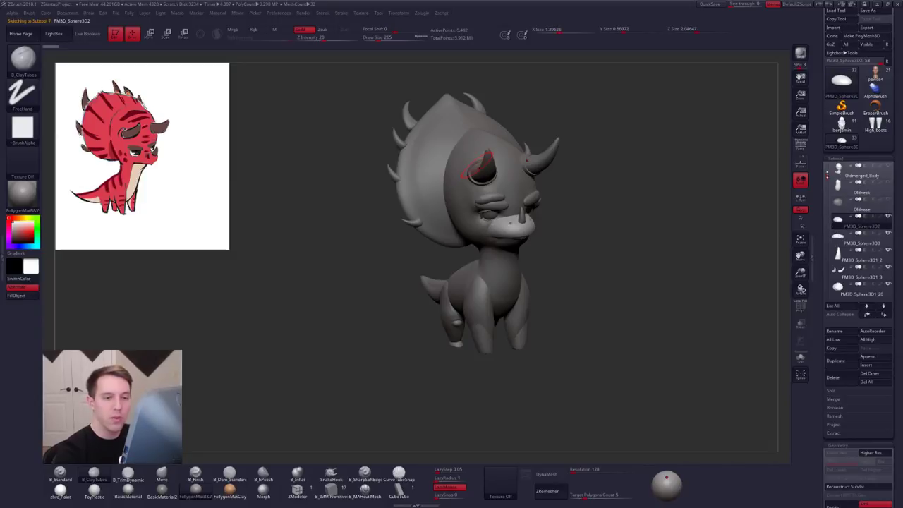
# Step: Check the Oldlowermouth subtool in isolation, hide it, and select BabyDino
pyautogui.moveTo(828, 178); pyautogui.dragTo(829, 166)
pyautogui.click(842, 190)
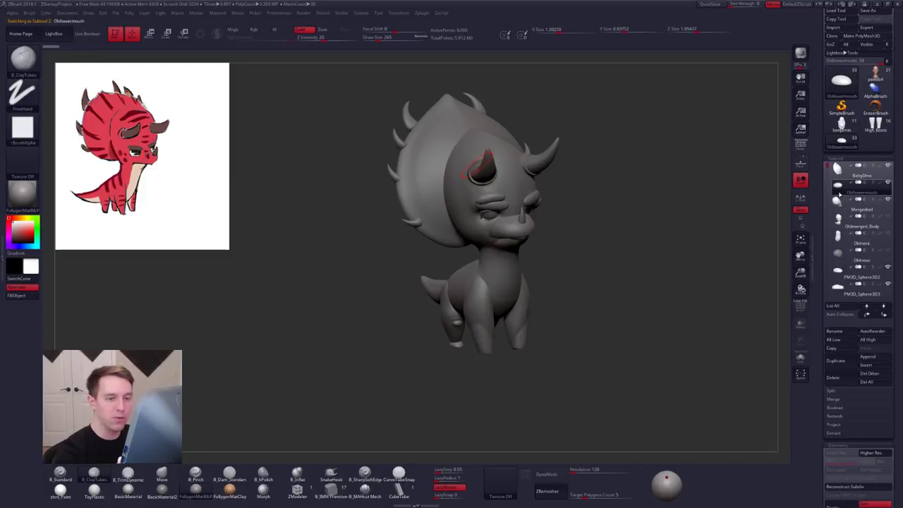
pyautogui.hotkey('alt', 's')
pyautogui.hotkey('alt', 's')
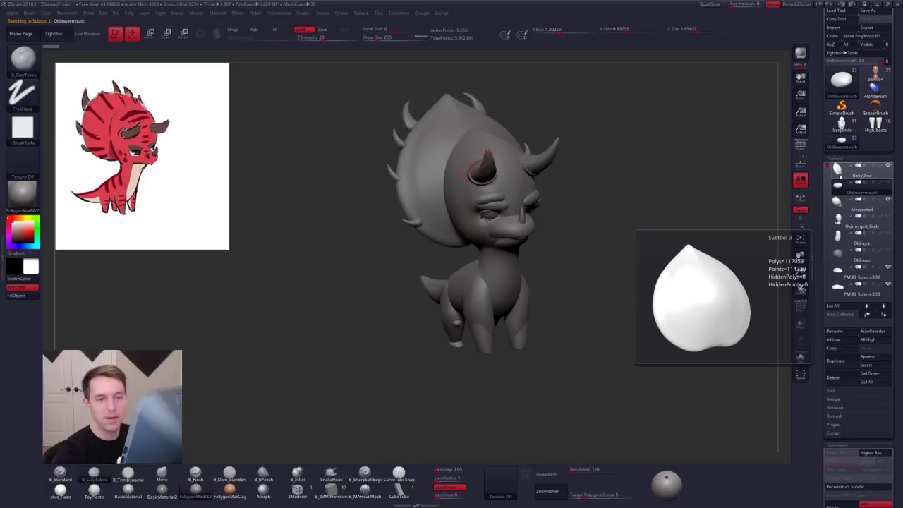
pyautogui.click(840, 177)
# Step: Hide the superseded nose piece PM3D_Sphere3D2 and the old brow piece PM3D_Sphere3D1_5
pyautogui.keyDown('alt'); pyautogui.click(523, 227); pyautogui.keyUp('alt')
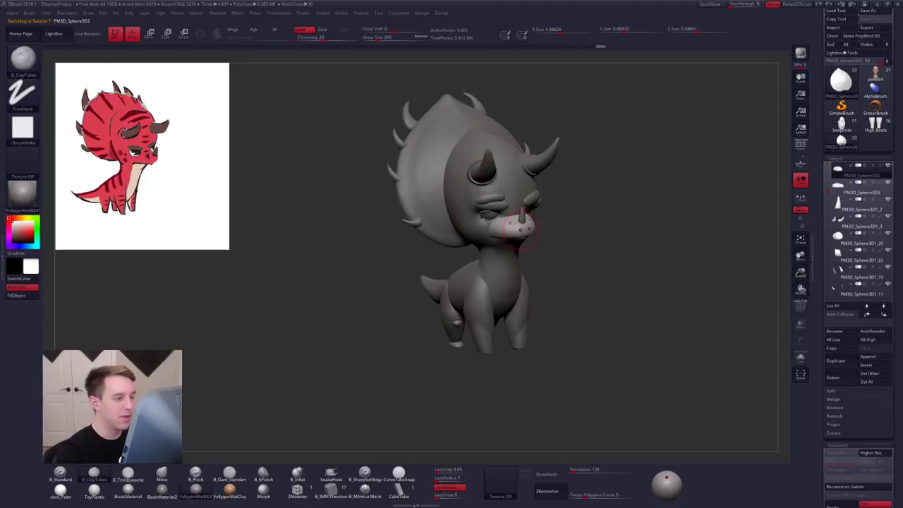
pyautogui.click(841, 187)
pyautogui.click(889, 166)
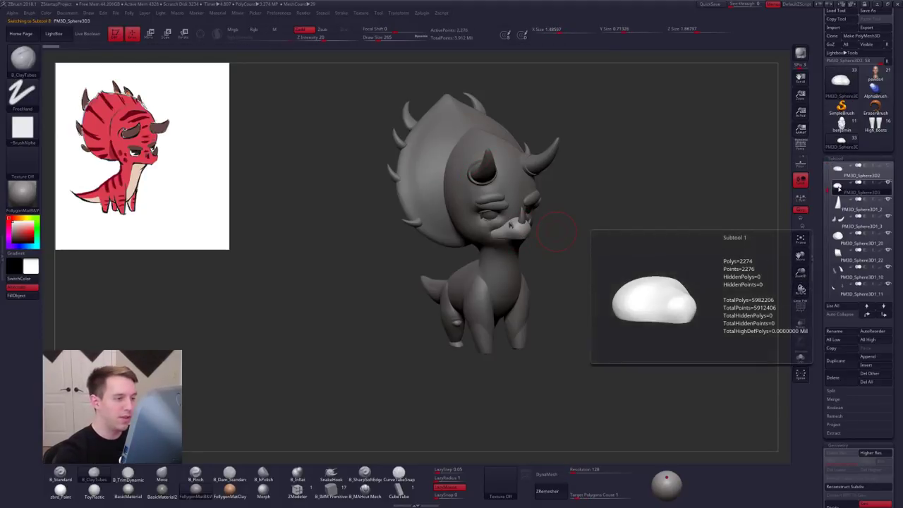
pyautogui.keyDown('alt'); pyautogui.click(494, 200); pyautogui.keyUp('alt')
pyautogui.click(841, 186)
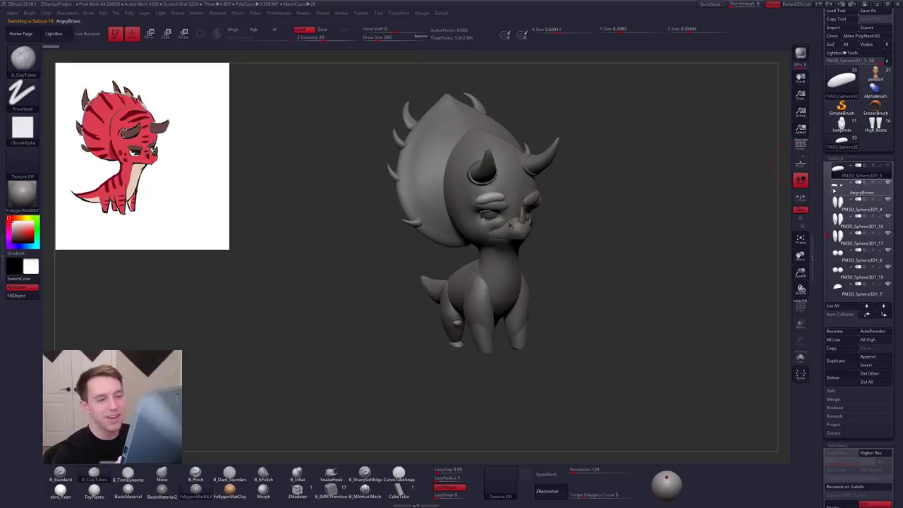
pyautogui.click(888, 166)
# Step: Check PM3D_Sphere3D1_16 at the rear leg in isolation, hide it, and select PM3D_Sphere3D1_19
pyautogui.moveTo(550, 277); pyautogui.dragTo(504, 301)
pyautogui.keyDown('alt'); pyautogui.click(434, 328); pyautogui.keyUp('alt')
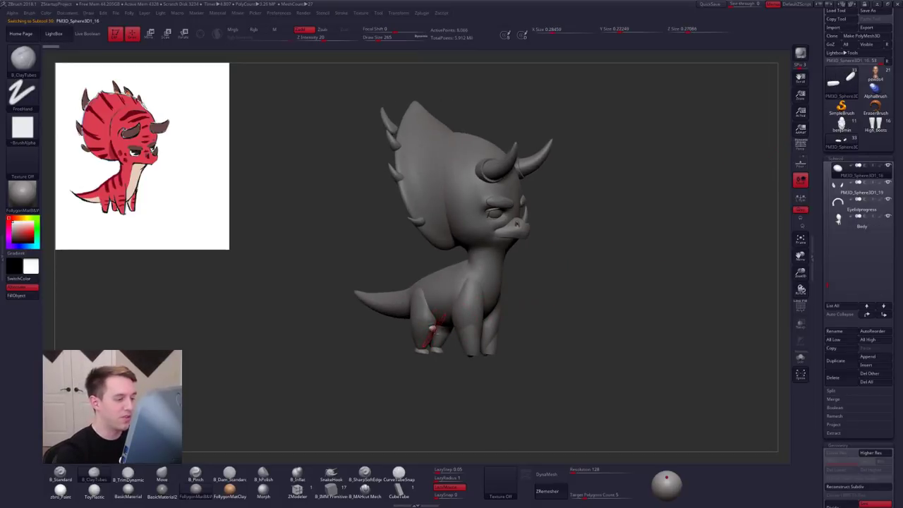
pyautogui.hotkey('alt', 's')
pyautogui.click(854, 187)
pyautogui.hotkey('alt', 's')
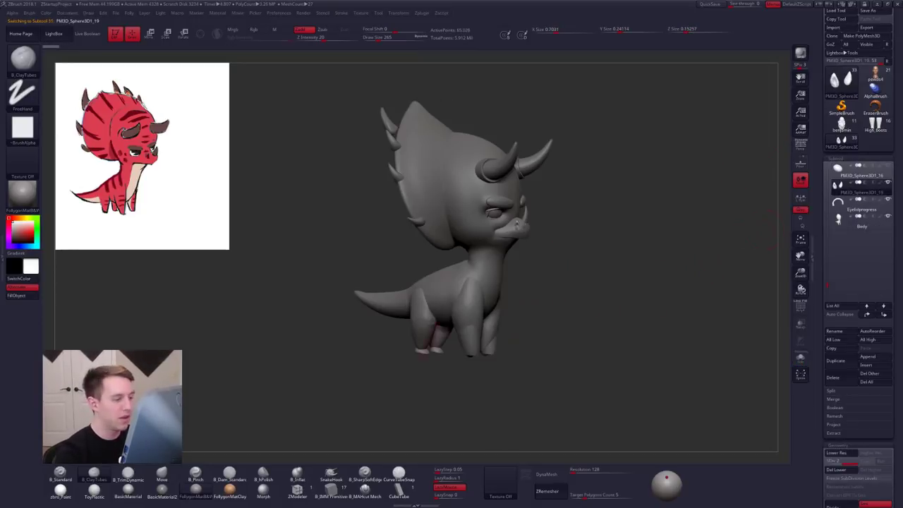
pyautogui.moveTo(402, 358)
pyautogui.mouseDown()
pyautogui.moveTo(425, 362)
pyautogui.moveTo(491, 340)
pyautogui.mouseUp()
# Step: Check the eye-area pieces PM3D_Sphere3D1_7, _9, _8 and _21 and hide all four subtools
pyautogui.keyDown('alt'); pyautogui.click(464, 205); pyautogui.keyUp('alt')
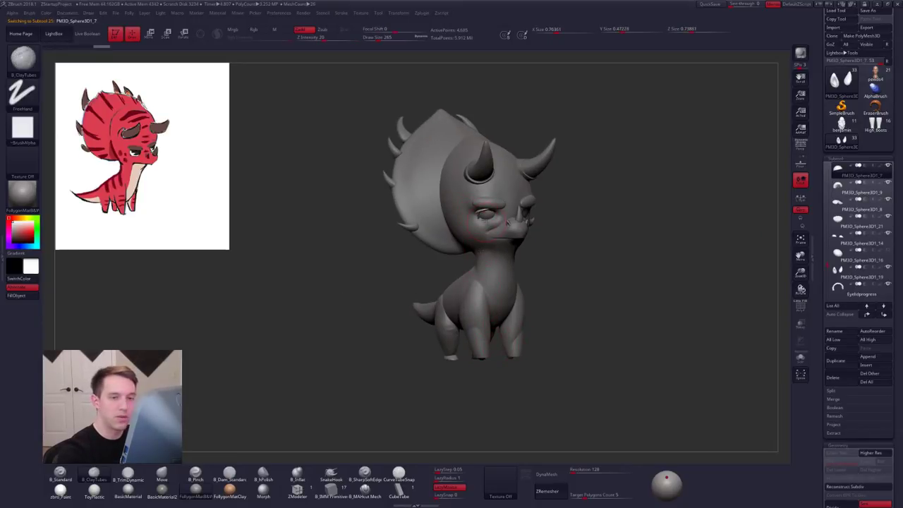
pyautogui.click(838, 194)
pyautogui.hotkey('alt', 's')
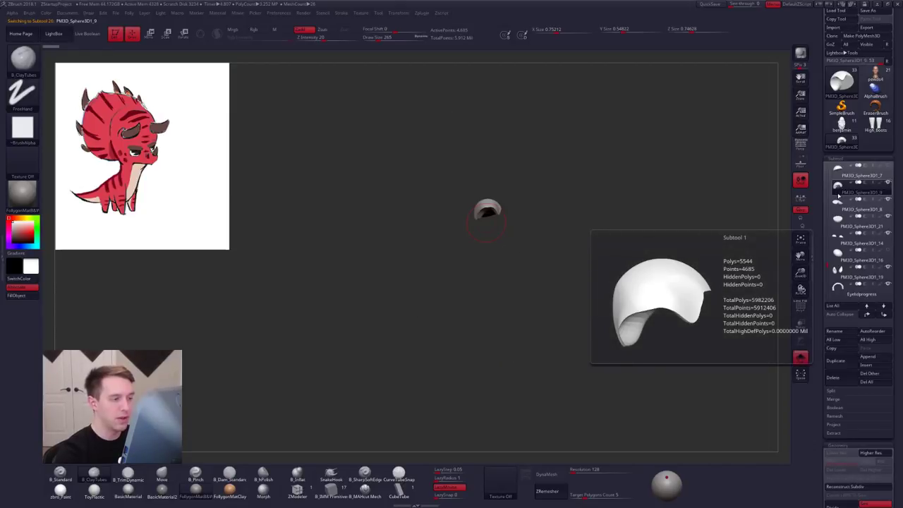
pyautogui.hotkey('alt', 's')
pyautogui.click(839, 211)
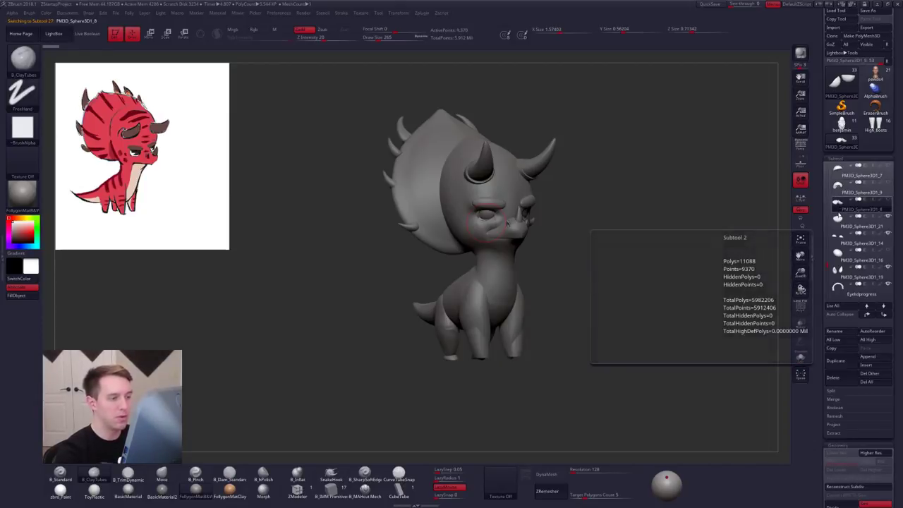
pyautogui.click(839, 222)
pyautogui.hotkey('alt', 's')
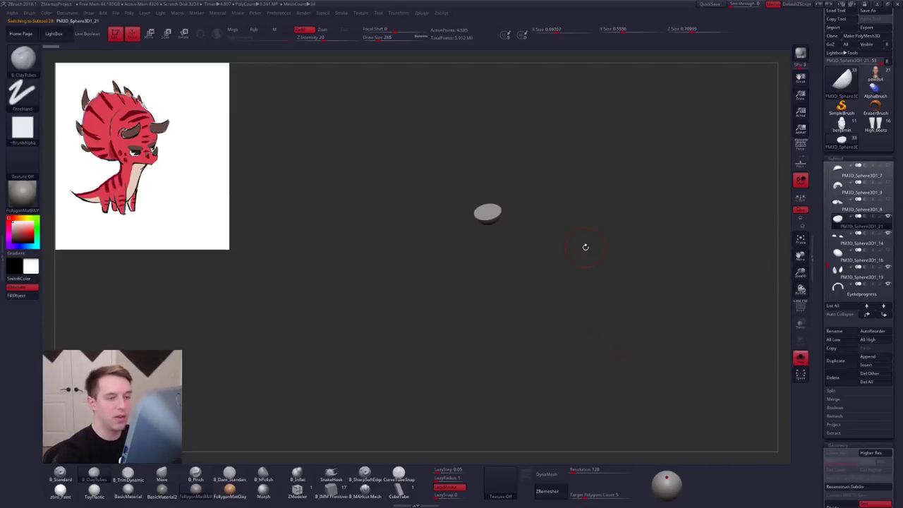
pyautogui.click(840, 237)
pyautogui.hotkey('alt', 's')
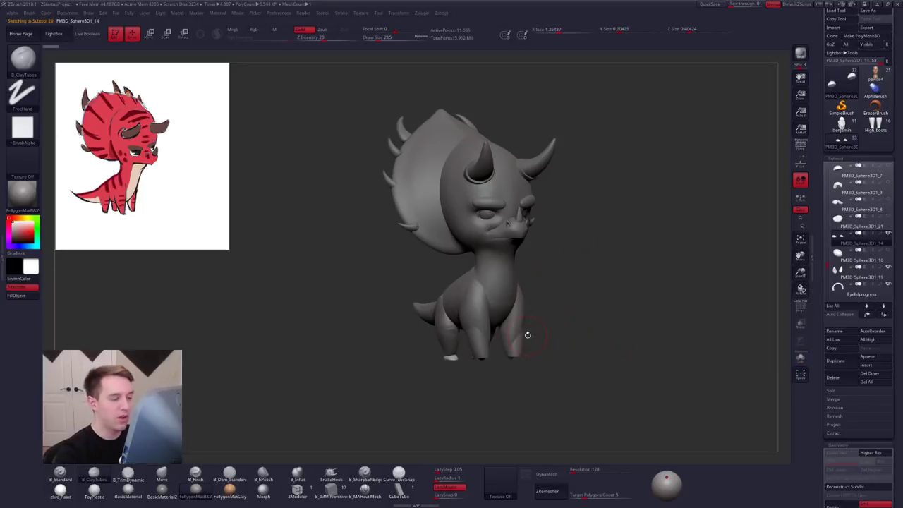
# Step: Hide the Eyelidprogress subtool and the old Mergedtail subtool
pyautogui.keyDown('alt'); pyautogui.click(482, 216); pyautogui.keyUp('alt')
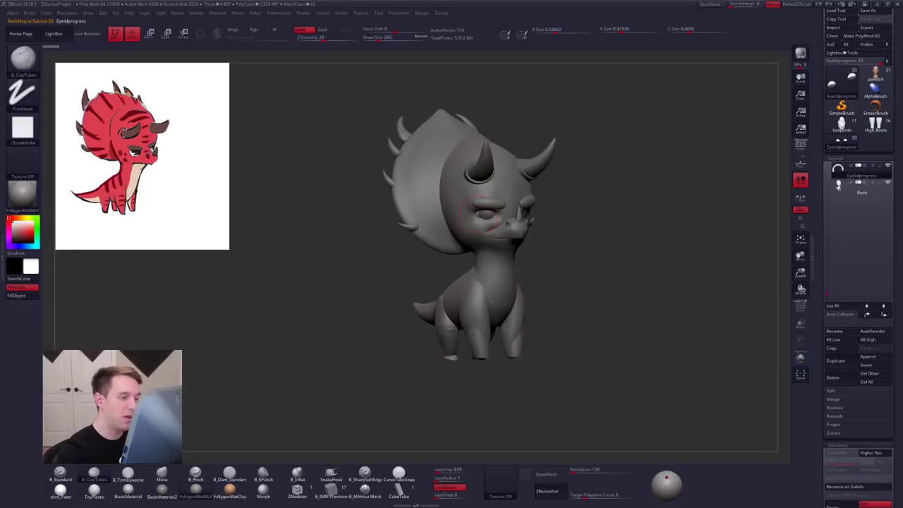
pyautogui.click(830, 188)
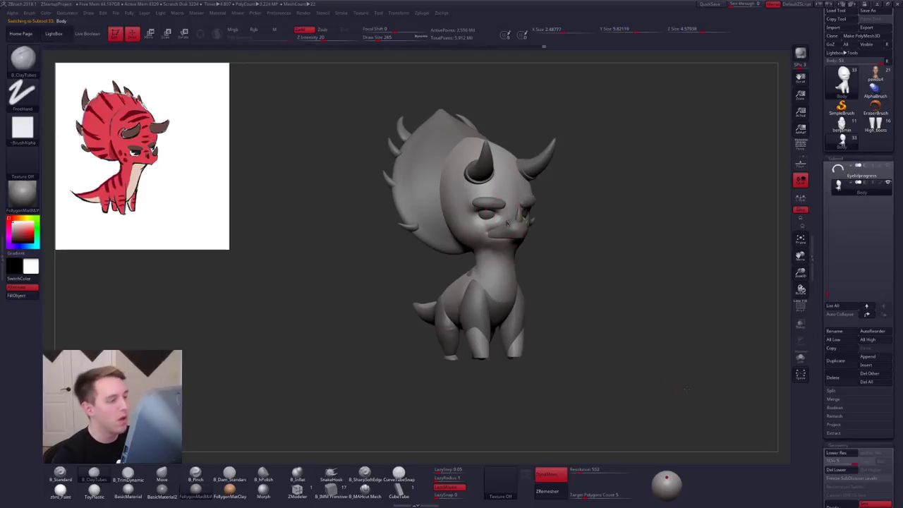
pyautogui.moveTo(685, 387); pyautogui.dragTo(692, 395)
pyautogui.keyDown('alt'); pyautogui.click(507, 311); pyautogui.keyUp('alt')
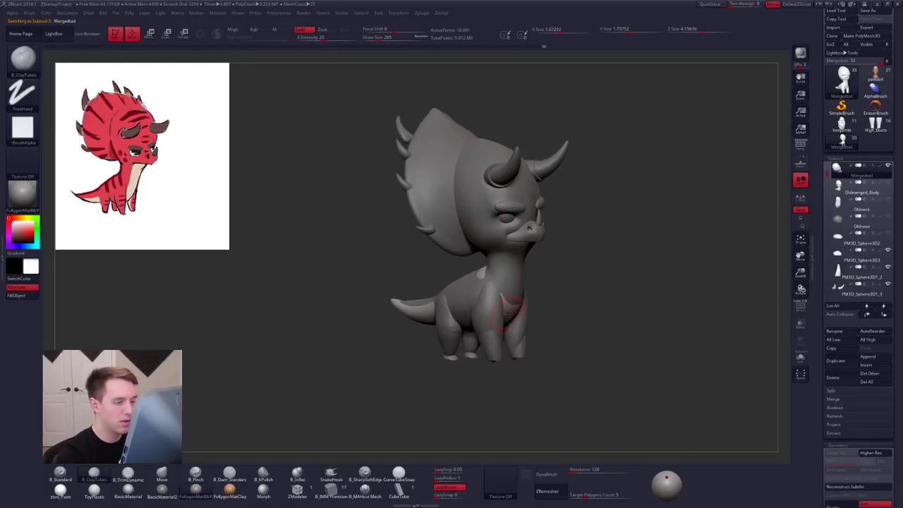
pyautogui.hotkey('shift', 's')
pyautogui.hotkey('shift', 's')
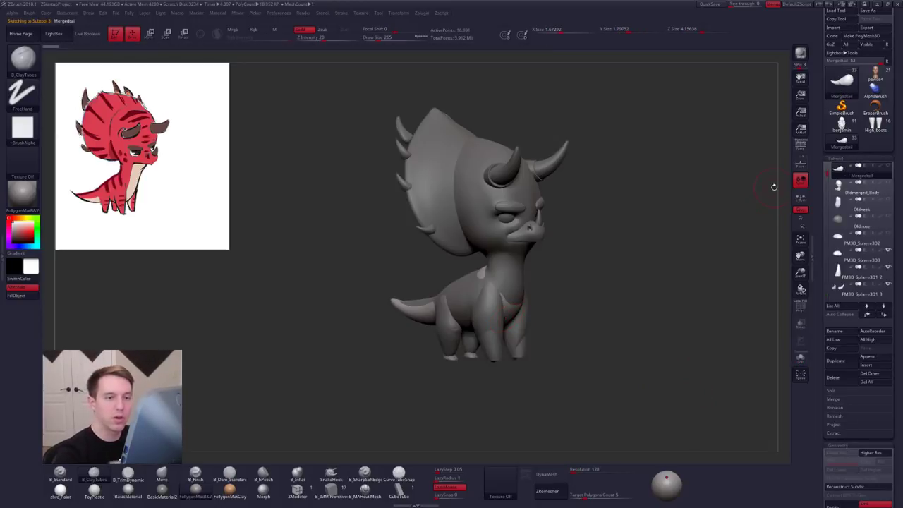
# Step: Hide the old separate front legs overlapping the merged ones and reselect the Body
pyautogui.keyDown('alt'); pyautogui.click(516, 255); pyautogui.keyUp('alt')
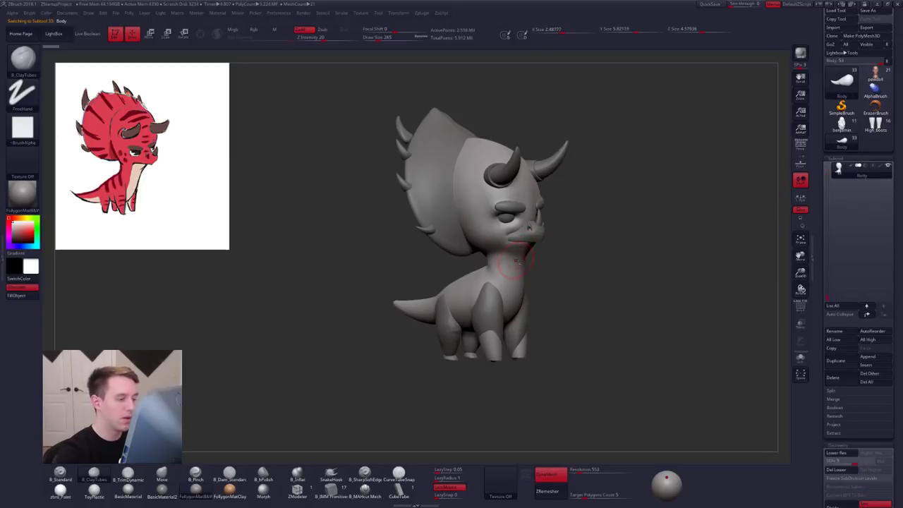
pyautogui.keyDown('alt'); pyautogui.click(492, 302); pyautogui.keyUp('alt')
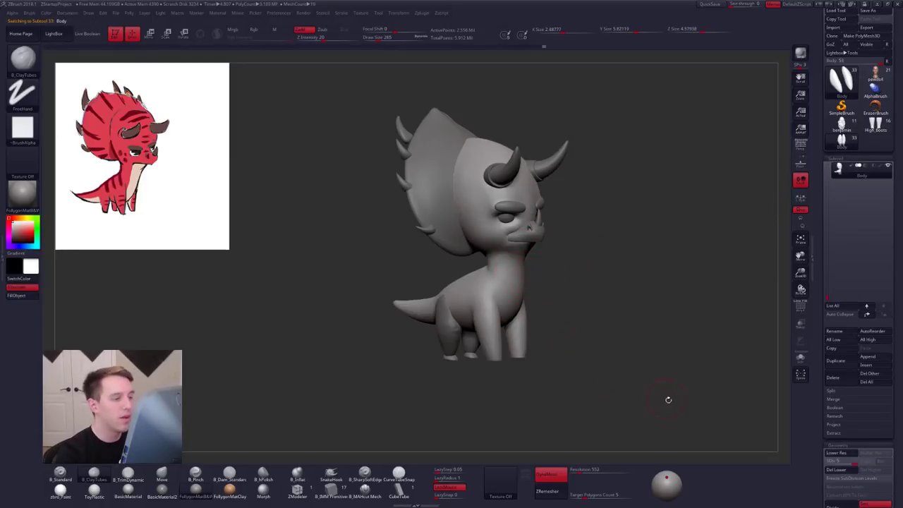
pyautogui.moveTo(668, 399); pyautogui.dragTo(628, 415)
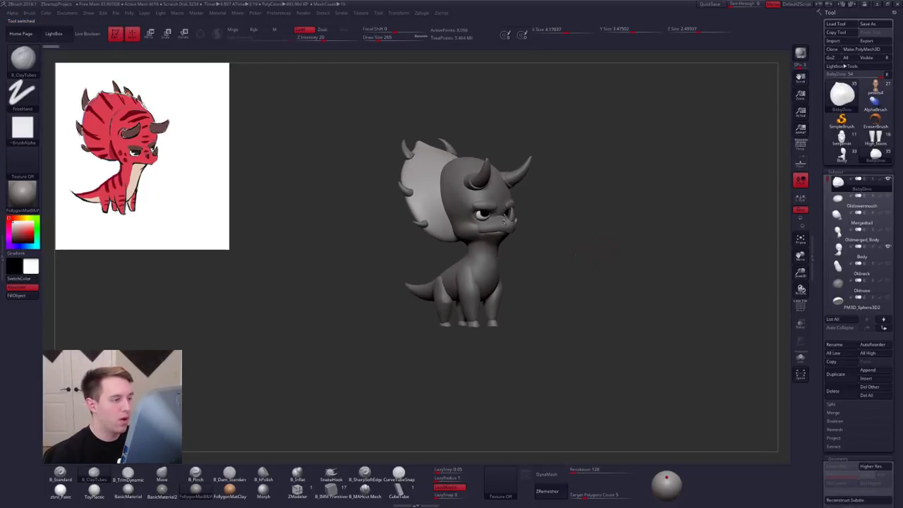
# Step: Compare the finished BabyDino tool with the current sculpt, then switch back to the Body tool
pyautogui.keyDown('alt'); pyautogui.moveTo(560, 230); pyautogui.dragTo(456, 244); pyautogui.keyUp('alt')
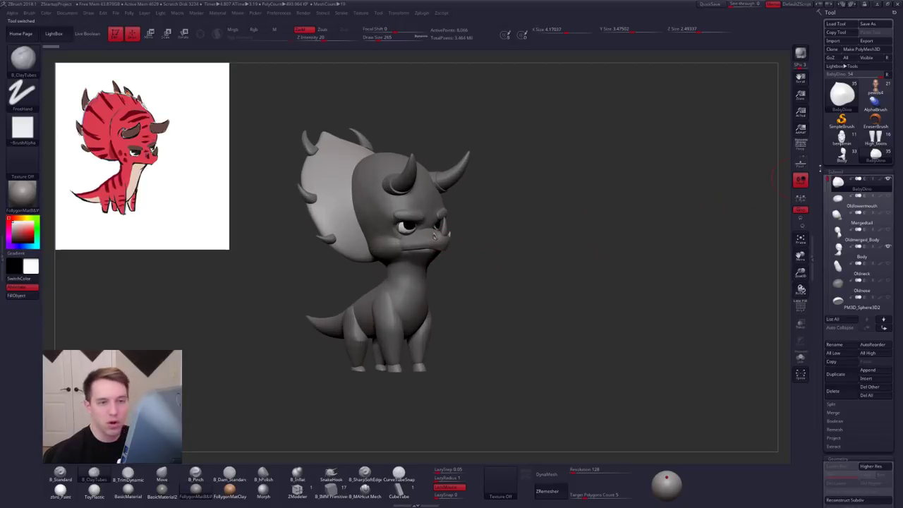
pyautogui.moveTo(866, 141)
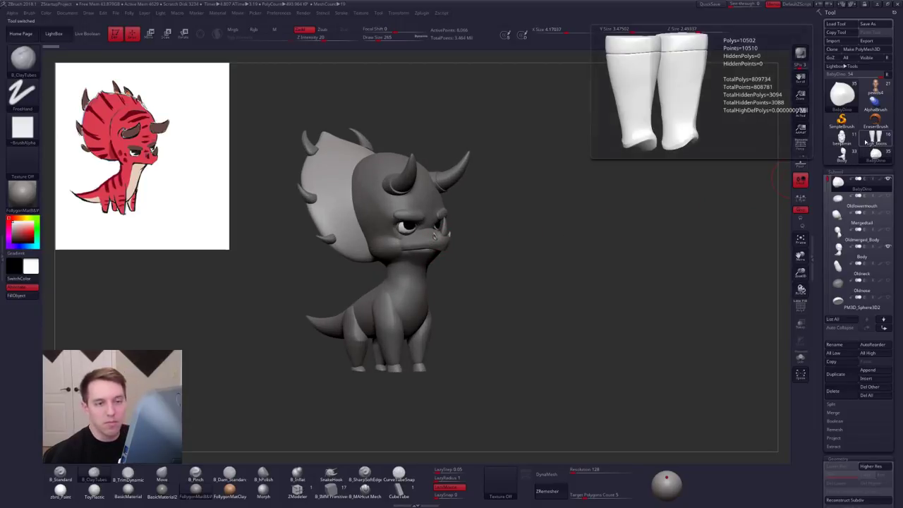
pyautogui.click(844, 153)
pyautogui.keyDown('alt'); pyautogui.moveTo(453, 228); pyautogui.dragTo(588, 230); pyautogui.keyUp('alt')
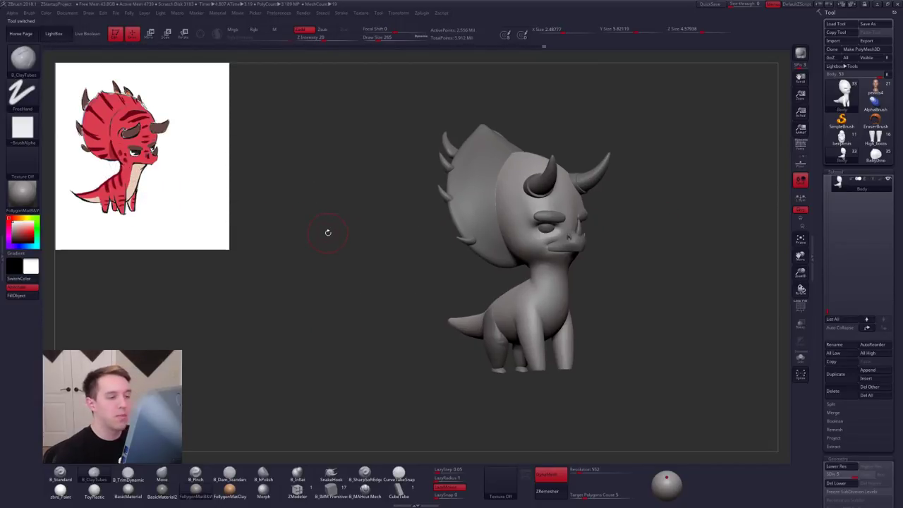
# Step: Isolate the Body, set the draw size to 292, and undo the lasso mask made near the jaw
pyautogui.hotkey('alt', 's')
pyautogui.keyDown('ctrl'); pyautogui.moveTo(526, 263); pyautogui.dragTo(505, 321, button='right'); pyautogui.keyUp('ctrl')
pyautogui.press('space')
pyautogui.moveTo(544, 308); pyautogui.dragTo(548, 309)
pyautogui.moveTo(518, 279)
pyautogui.mouseDown(button='right')
pyautogui.moveTo(544, 275)
pyautogui.moveTo(514, 291)
pyautogui.mouseUp(button='right')
pyautogui.press('space')
pyautogui.moveTo(533, 299)
pyautogui.keyDown('ctrl'); pyautogui.mouseDown()
pyautogui.moveTo(508, 258)
pyautogui.moveTo(506, 267)
pyautogui.mouseUp(); pyautogui.keyUp('ctrl')
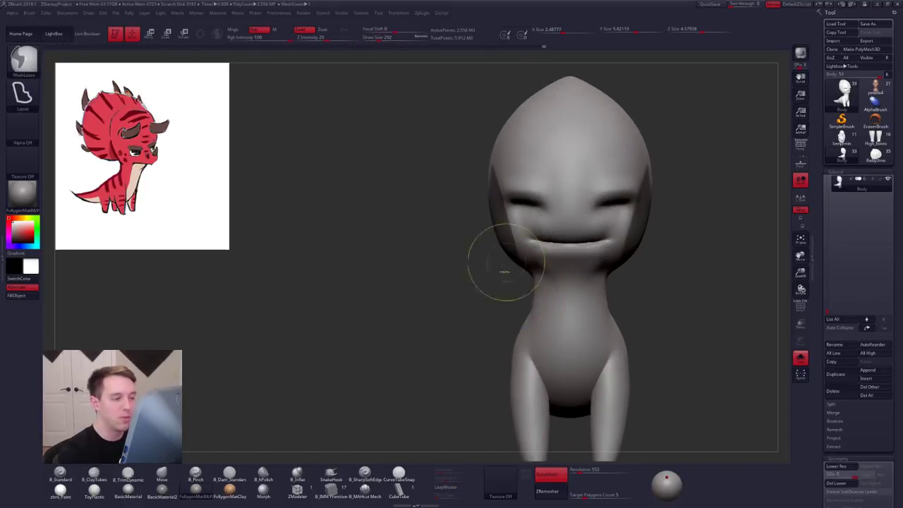
pyautogui.hotkey('ctrl', 'z')
# Step: Lower the Body to subdivision level 2 and reshape the area beneath the jaw with the ClayTubes brush
pyautogui.moveTo(497, 274); pyautogui.dragTo(529, 283, button='right')
pyautogui.hotkey('alt', 's')
pyautogui.moveTo(534, 261); pyautogui.dragTo(511, 296)
pyautogui.hotkey('shift', 'd')
pyautogui.hotkey('shift', 'd')
pyautogui.hotkey('shift', 'd')
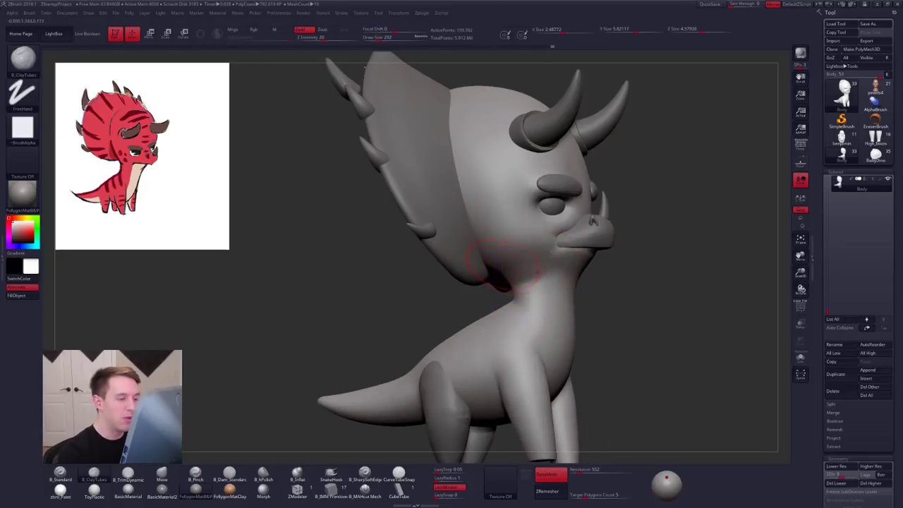
pyautogui.moveTo(516, 267)
pyautogui.mouseDown()
pyautogui.moveTo(544, 275)
pyautogui.moveTo(542, 291)
pyautogui.mouseUp()
pyautogui.hotkey('alt', 's')
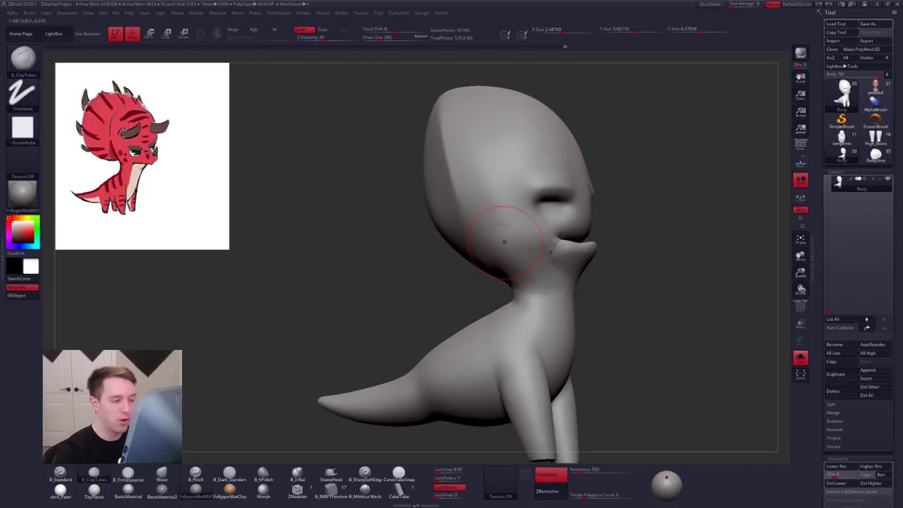
# Step: Build up clay from the jaw along the side of the head toward the back, then smooth the cheek
pyautogui.moveTo(545, 283)
pyautogui.mouseDown(button='right')
pyautogui.moveTo(569, 277)
pyautogui.moveTo(540, 236)
pyautogui.mouseUp(button='right')
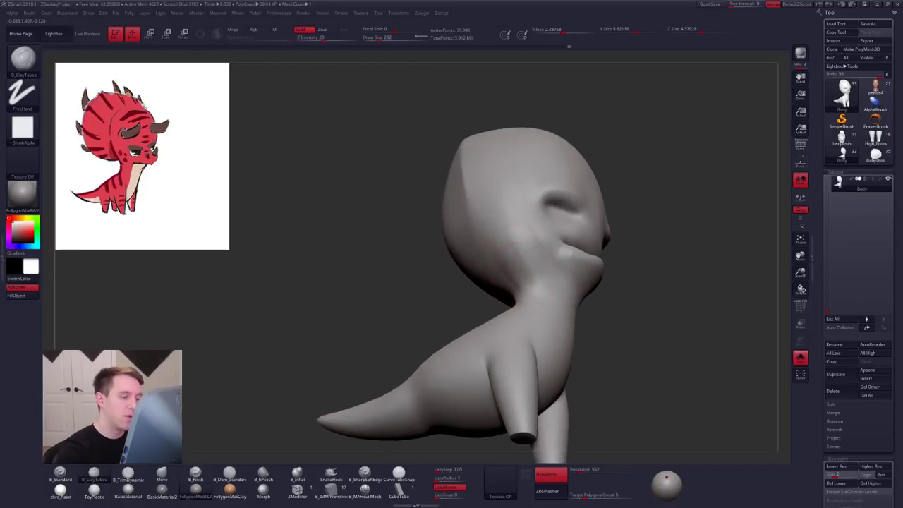
pyautogui.moveTo(521, 263); pyautogui.dragTo(472, 179)
pyautogui.moveTo(546, 284); pyautogui.dragTo(486, 179)
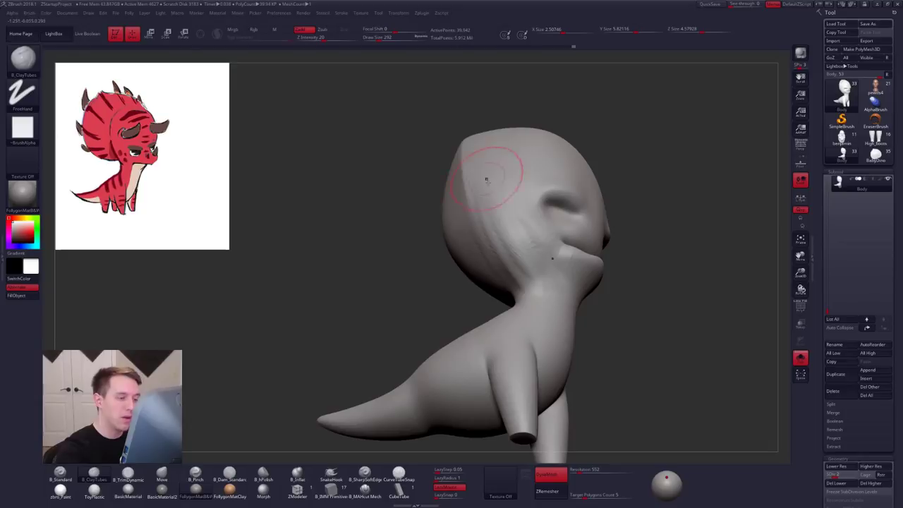
pyautogui.moveTo(519, 263)
pyautogui.keyDown('shift'); pyautogui.mouseDown()
pyautogui.moveTo(499, 223)
pyautogui.moveTo(503, 267)
pyautogui.mouseUp(); pyautogui.keyUp('shift')
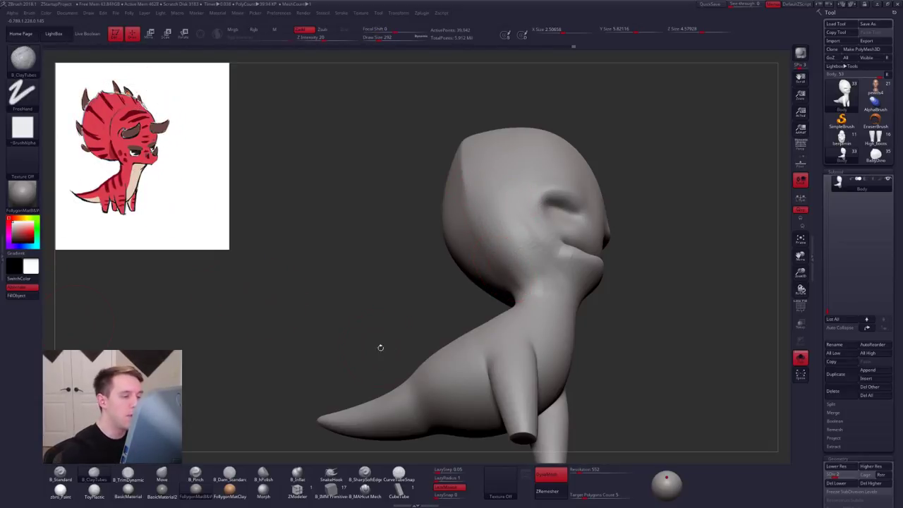
pyautogui.moveTo(660, 305); pyautogui.dragTo(534, 306)
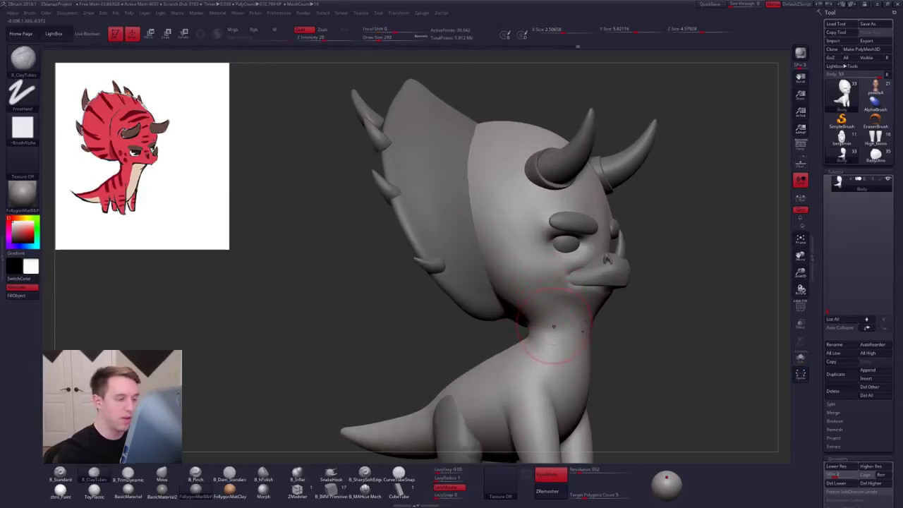
# Step: Set the draw size to 215 and review the whole character from a distance
pyautogui.press('space')
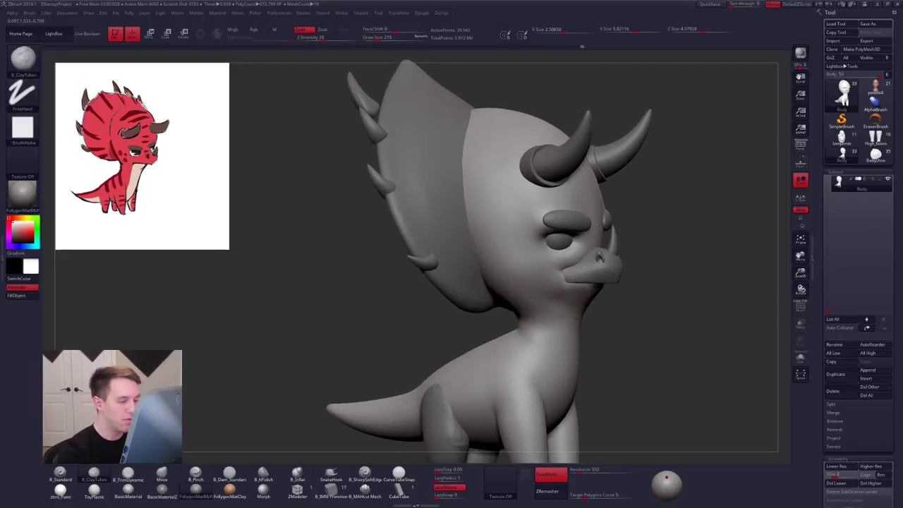
pyautogui.moveTo(580, 339)
pyautogui.keyDown('ctrl'); pyautogui.mouseDown(button='right')
pyautogui.moveTo(564, 310)
pyautogui.moveTo(627, 321)
pyautogui.moveTo(560, 297)
pyautogui.mouseUp(button='right'); pyautogui.keyUp('ctrl')
pyautogui.moveTo(609, 333); pyautogui.dragTo(475, 365, button='right')
pyautogui.keyDown('alt'); pyautogui.moveTo(475, 365); pyautogui.dragTo(578, 331, button='right'); pyautogui.keyUp('alt')
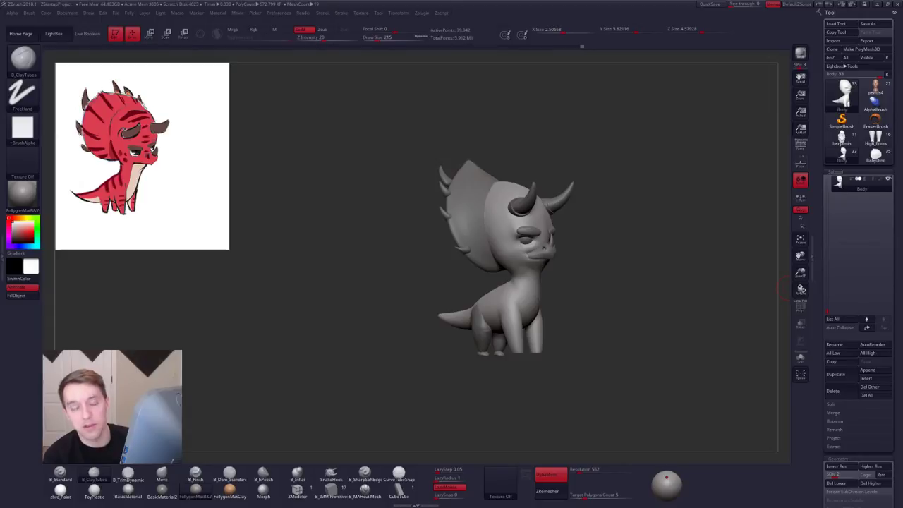
pyautogui.moveTo(626, 232); pyautogui.dragTo(633, 244)
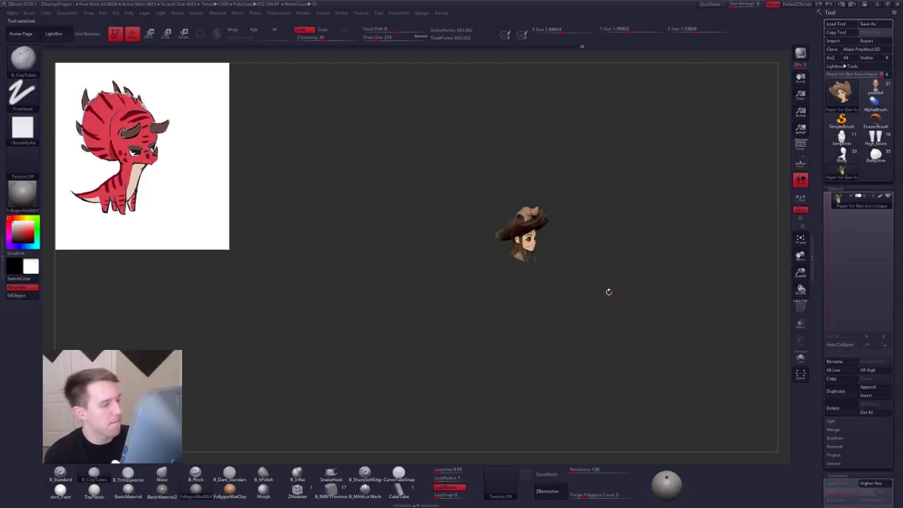
# Step: Turn the hat-wearing head to face front, enlarge its view, and switch off its painted colours
pyautogui.moveTo(593, 273); pyautogui.dragTo(524, 273)
pyautogui.keyDown('alt'); pyautogui.moveTo(449, 259); pyautogui.dragTo(611, 226); pyautogui.keyUp('alt')
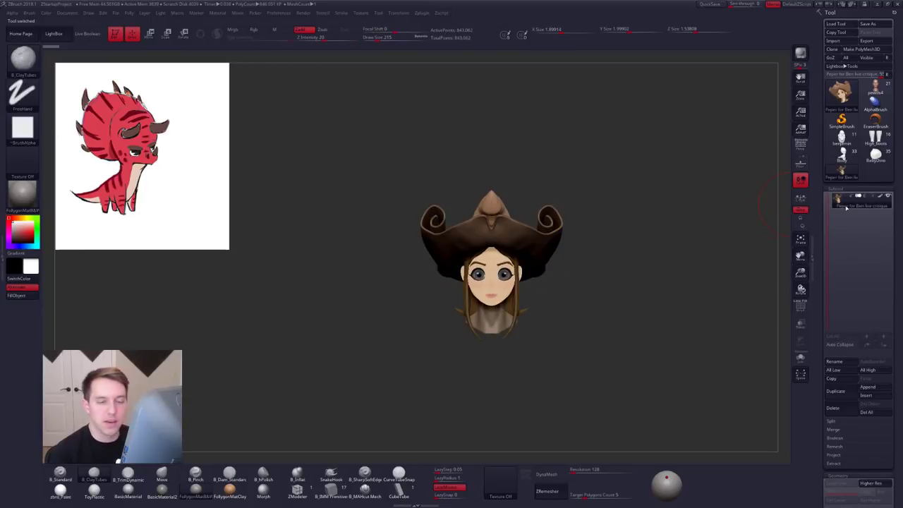
pyautogui.keyDown('shift'); pyautogui.click(881, 197); pyautogui.keyUp('shift')
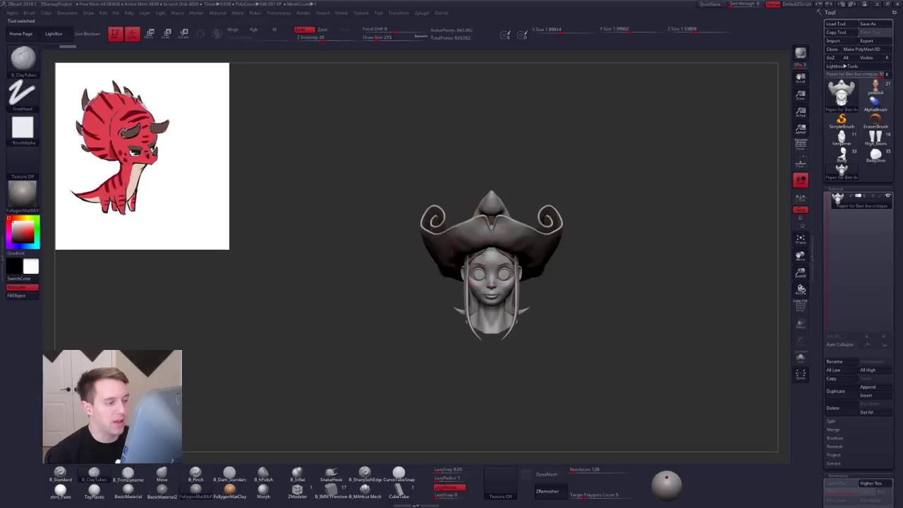
pyautogui.moveTo(588, 235)
pyautogui.mouseDown()
pyautogui.moveTo(546, 260)
pyautogui.moveTo(676, 206)
pyautogui.mouseUp()
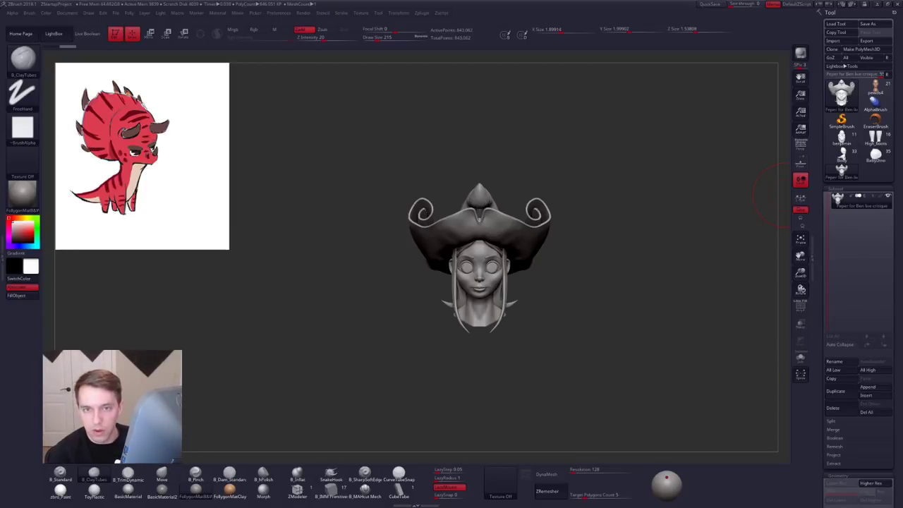
# Step: Import the hat girl's reference sheet as a texture and add it to Spotlight
pyautogui.click(491, 480)
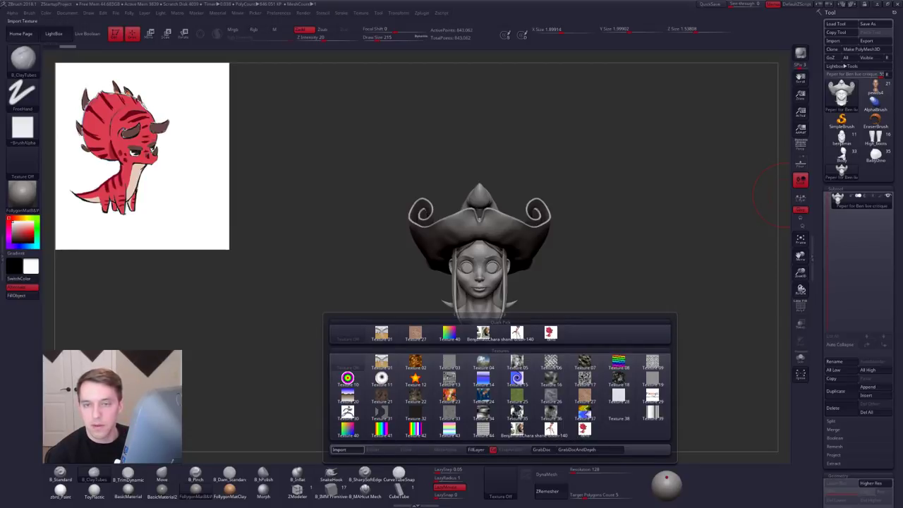
pyautogui.click(487, 480)
pyautogui.click(600, 424)
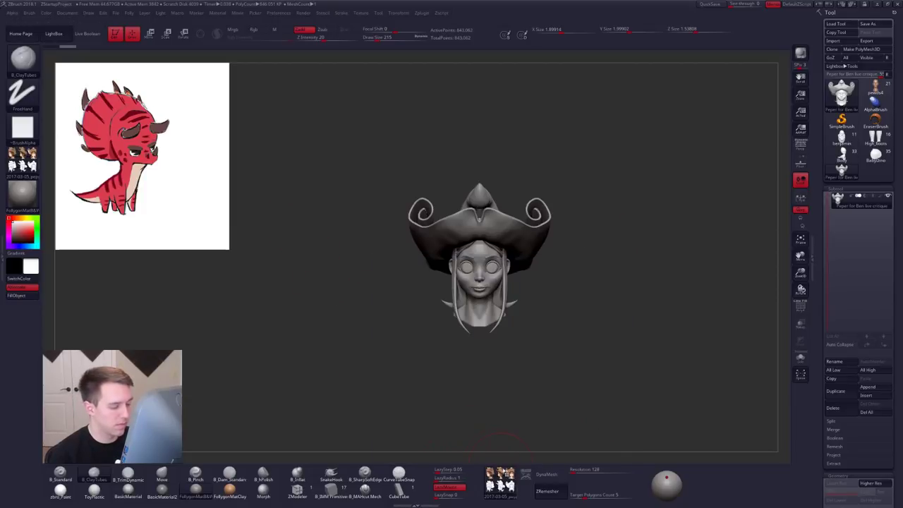
pyautogui.click(526, 475)
pyautogui.click(55, 34)
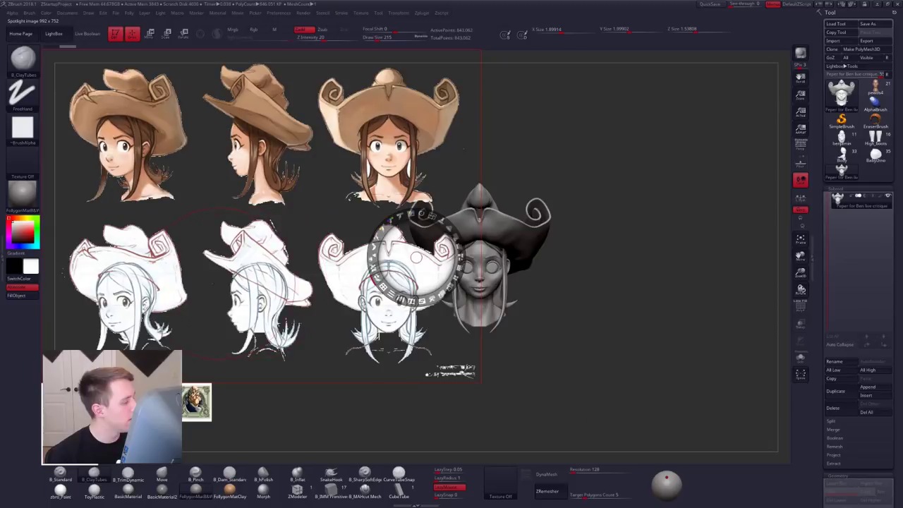
pyautogui.press('z')
pyautogui.press('z')
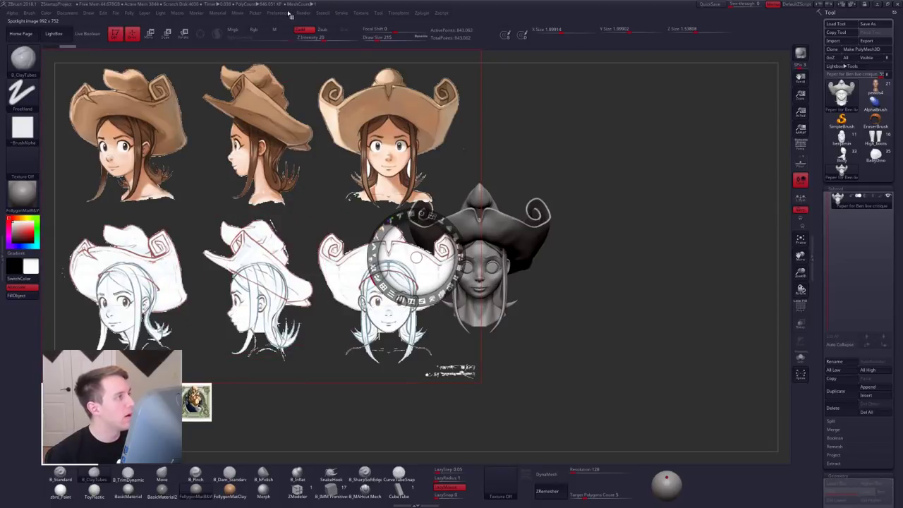
pyautogui.click(286, 13)
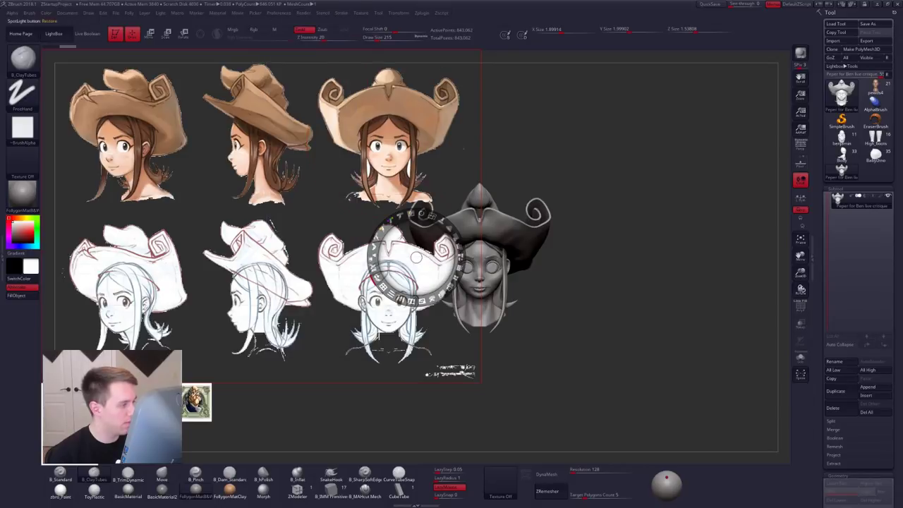
pyautogui.press('z')
pyautogui.press('z')
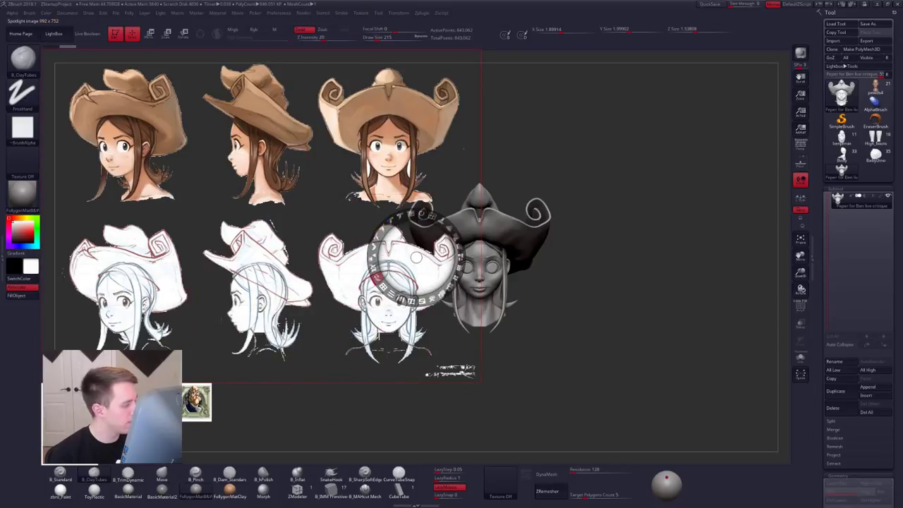
# Step: Scale down the hat girl's reference sheet in Spotlight and place it in the canvas corner, clear of the model
pyautogui.moveTo(511, 370); pyautogui.dragTo(347, 358)
pyautogui.moveTo(240, 268); pyautogui.dragTo(338, 280)
pyautogui.moveTo(475, 377); pyautogui.dragTo(447, 373)
pyautogui.moveTo(260, 353); pyautogui.dragTo(299, 348)
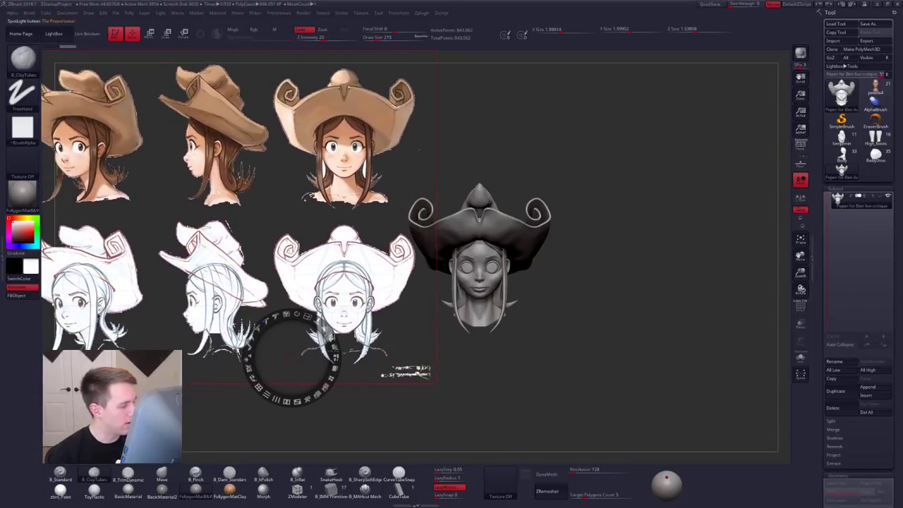
pyautogui.moveTo(386, 345); pyautogui.dragTo(418, 340)
pyautogui.click(315, 184)
pyautogui.moveTo(315, 183); pyautogui.dragTo(332, 212)
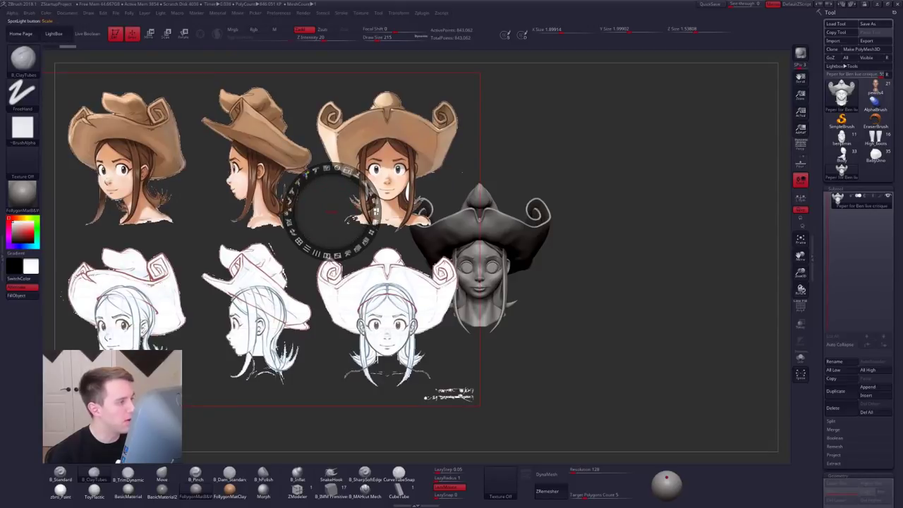
pyautogui.moveTo(348, 170); pyautogui.dragTo(317, 169)
pyautogui.press('z')
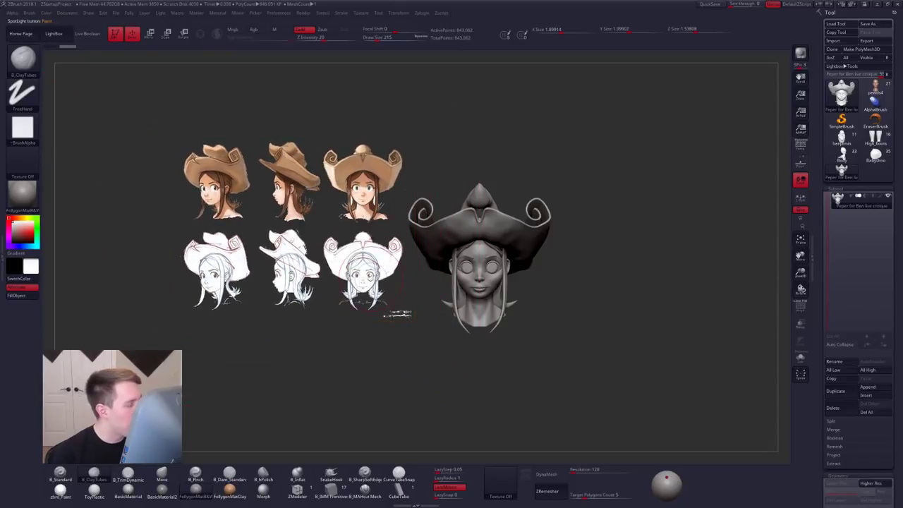
pyautogui.press('z')
pyautogui.moveTo(355, 272)
pyautogui.mouseDown()
pyautogui.moveTo(357, 264)
pyautogui.moveTo(241, 197)
pyautogui.mouseUp()
pyautogui.press('z')
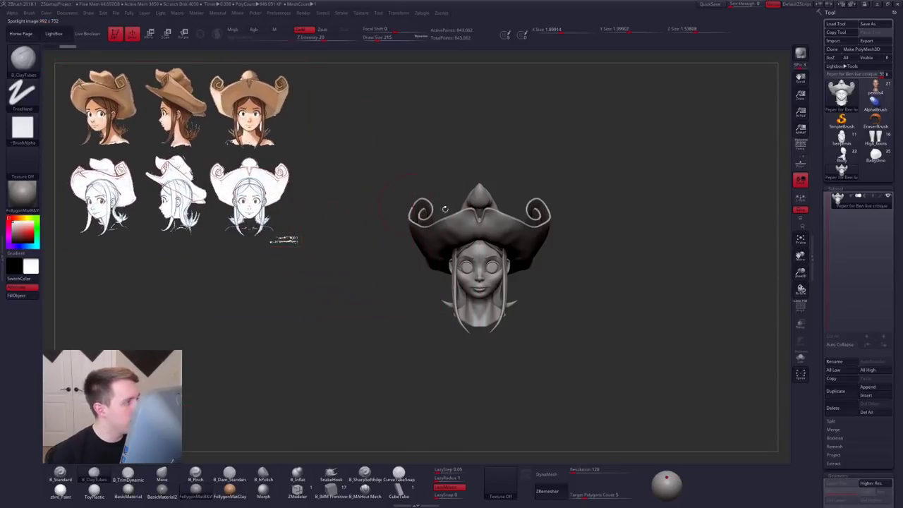
# Step: Switch off the hatless head's painted colours, set the draw size to 67, and place the head toward the canvas side
pyautogui.press('space')
pyautogui.moveTo(642, 200); pyautogui.dragTo(638, 199)
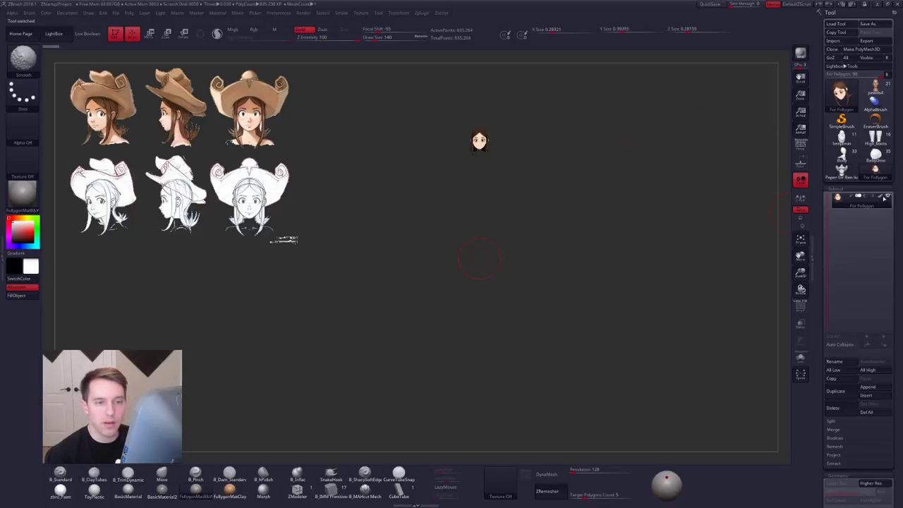
pyautogui.keyDown('shift'); pyautogui.click(880, 196); pyautogui.keyUp('shift')
pyautogui.press('f')
pyautogui.moveTo(533, 150)
pyautogui.keyDown('alt'); pyautogui.mouseDown()
pyautogui.moveTo(521, 146)
pyautogui.moveTo(521, 244)
pyautogui.moveTo(569, 268)
pyautogui.mouseUp(); pyautogui.keyUp('alt')
pyautogui.press('space')
pyautogui.keyDown('alt'); pyautogui.moveTo(574, 271); pyautogui.dragTo(651, 273); pyautogui.keyUp('alt')
pyautogui.moveTo(651, 275)
pyautogui.mouseDown()
pyautogui.moveTo(720, 278)
pyautogui.moveTo(656, 276)
pyautogui.mouseUp()
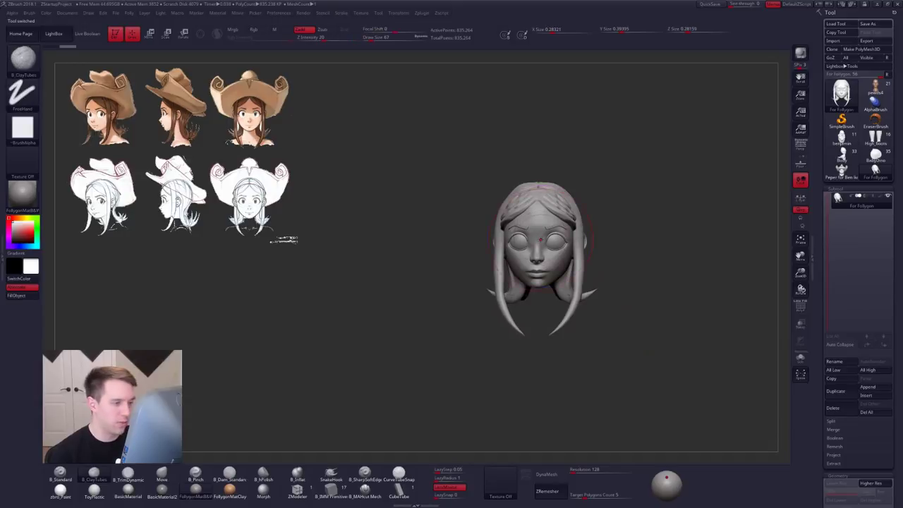
pyautogui.keyDown('alt'); pyautogui.moveTo(641, 236); pyautogui.dragTo(759, 209); pyautogui.keyUp('alt')
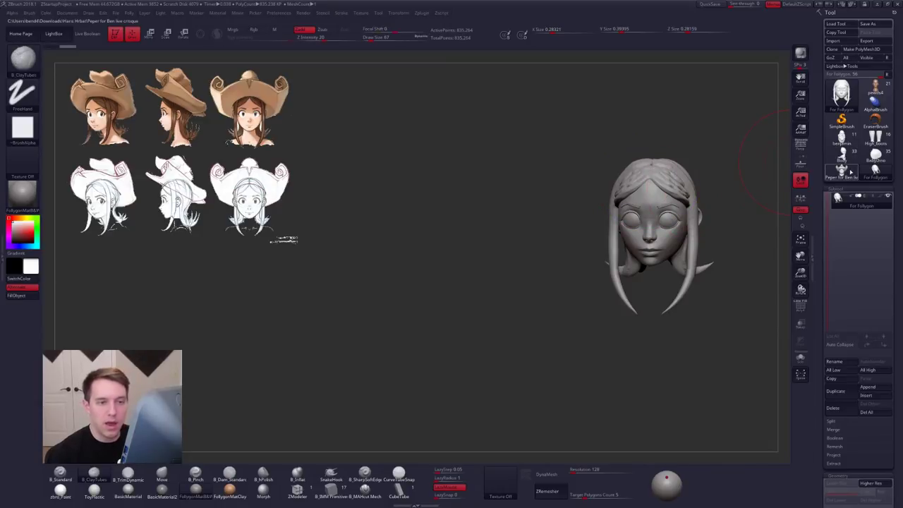
# Step: Place the hat-wearing head beside the hatless one and compare it from the front and in profile
pyautogui.click(851, 173)
pyautogui.keyDown('alt'); pyautogui.moveTo(726, 183); pyautogui.dragTo(584, 99); pyautogui.keyUp('alt')
pyautogui.moveTo(556, 423)
pyautogui.keyDown('alt'); pyautogui.mouseDown()
pyautogui.moveTo(529, 223)
pyautogui.moveTo(560, 262)
pyautogui.moveTo(464, 80)
pyautogui.mouseUp(); pyautogui.keyUp('alt')
pyautogui.keyDown('shift'); pyautogui.moveTo(464, 127); pyautogui.dragTo(444, 130); pyautogui.keyUp('shift')
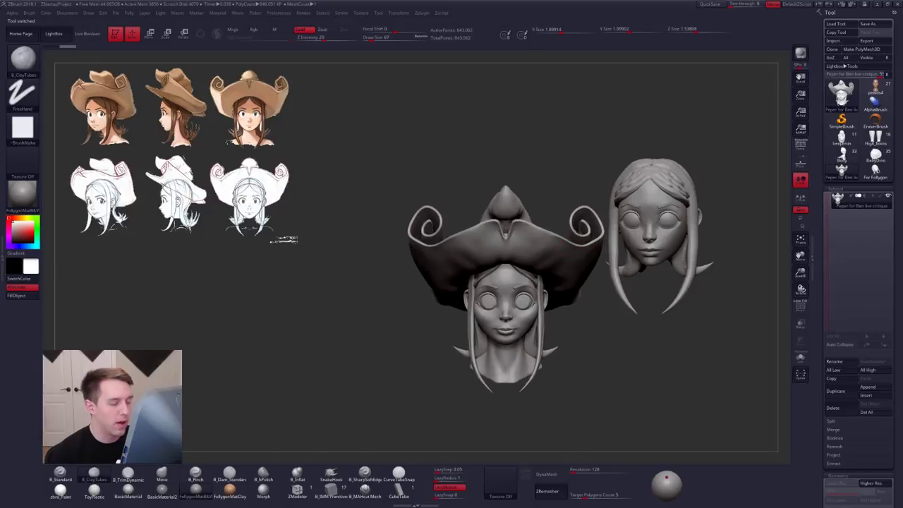
pyautogui.keyDown('alt'); pyautogui.moveTo(578, 332); pyautogui.dragTo(545, 238); pyautogui.keyUp('alt')
pyautogui.keyDown('alt'); pyautogui.moveTo(540, 166); pyautogui.dragTo(578, 250); pyautogui.keyUp('alt')
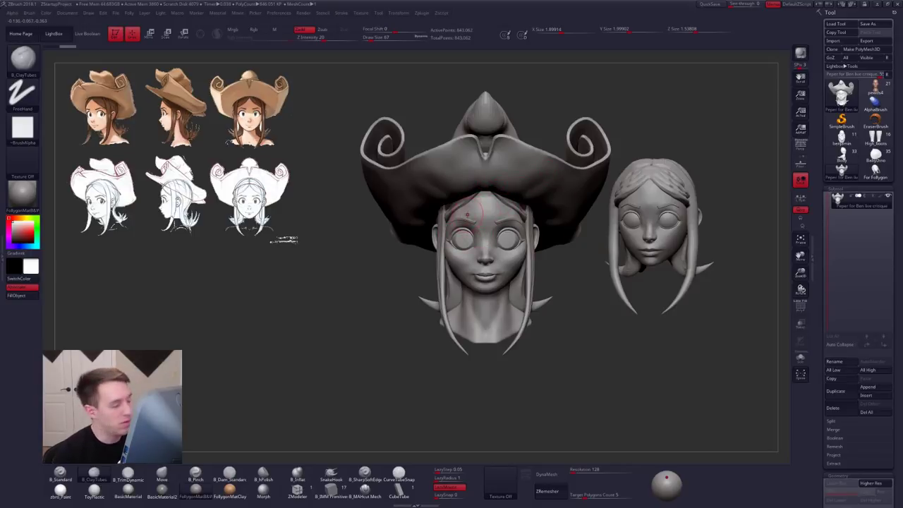
pyautogui.moveTo(477, 211); pyautogui.dragTo(509, 205, button='right')
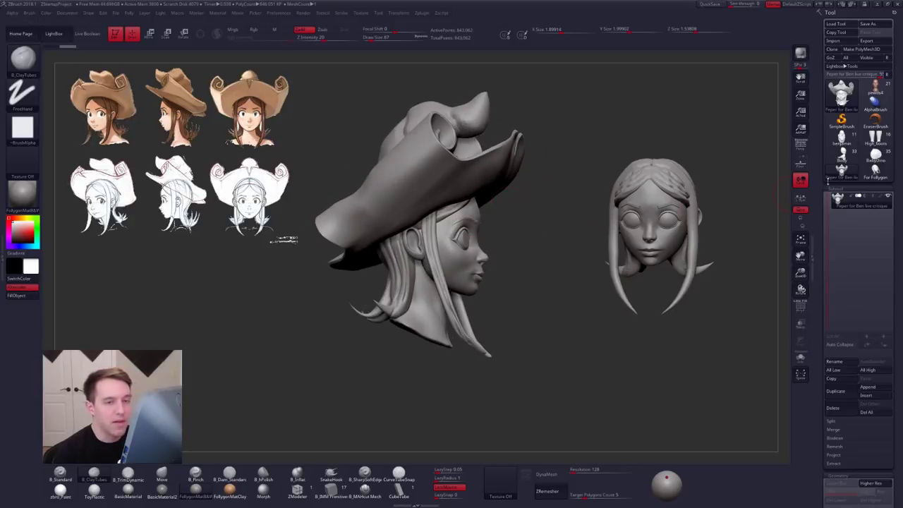
# Step: Switch to the hatless head, clear the leftover canvas images, and examine it in three-quarter and profile views
pyautogui.click(873, 171)
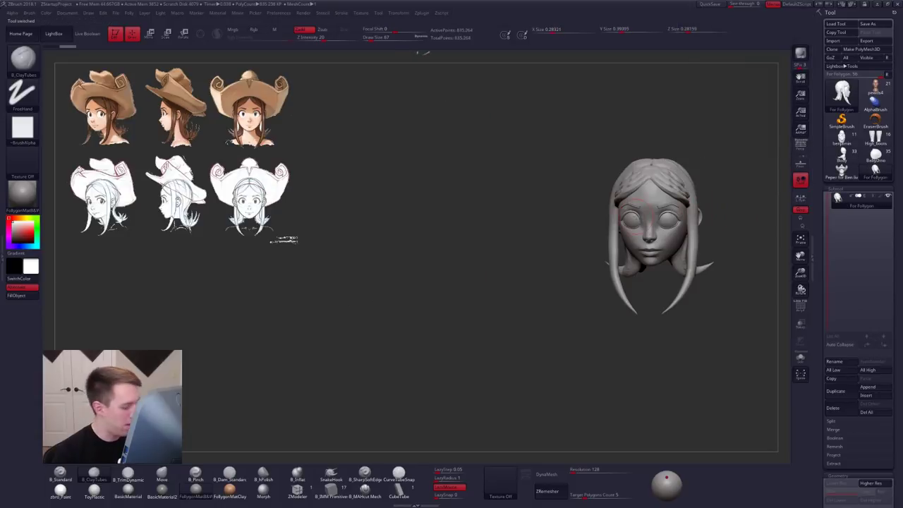
pyautogui.hotkey('ctrl', 'shift')
pyautogui.hotkey('ctrl', 'n')
pyautogui.press('f')
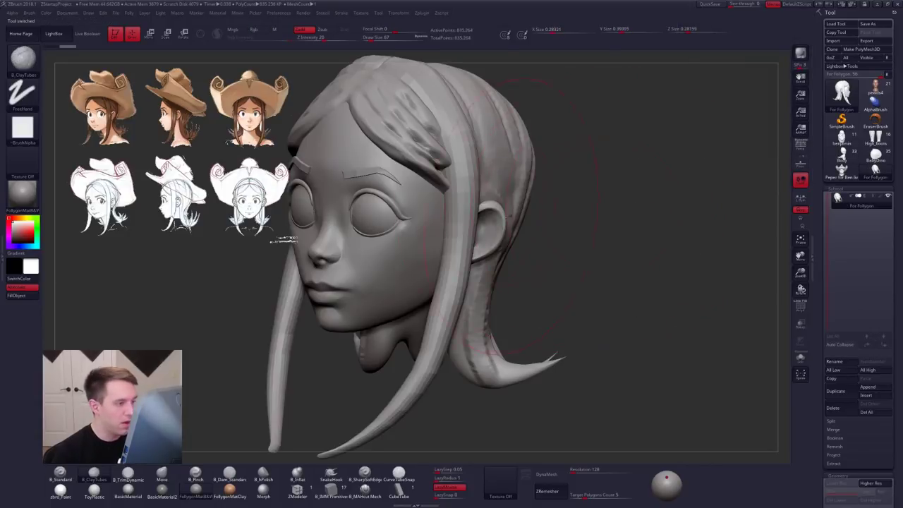
pyautogui.moveTo(611, 206)
pyautogui.mouseDown()
pyautogui.moveTo(487, 201)
pyautogui.moveTo(565, 252)
pyautogui.mouseUp()
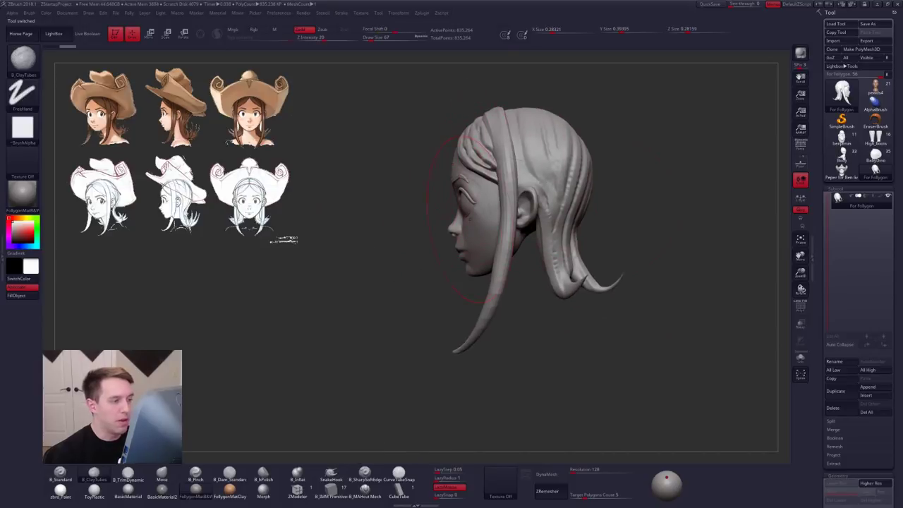
pyautogui.moveTo(620, 243); pyautogui.dragTo(734, 194)
# Step: Switch back to the hat-wearing head and examine its profile and front proportions against the reference sheet
pyautogui.click(842, 171)
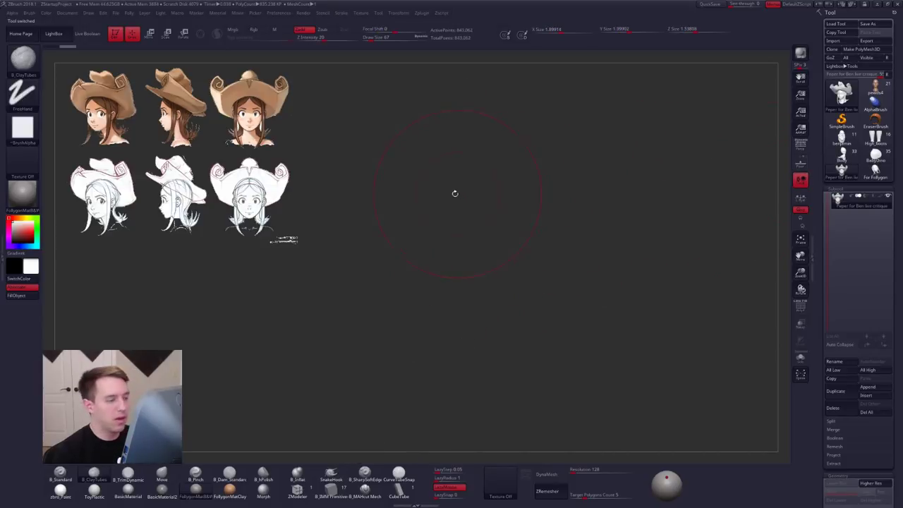
pyautogui.press('f')
pyautogui.keyDown('shift'); pyautogui.moveTo(600, 237); pyautogui.dragTo(548, 224); pyautogui.keyUp('shift')
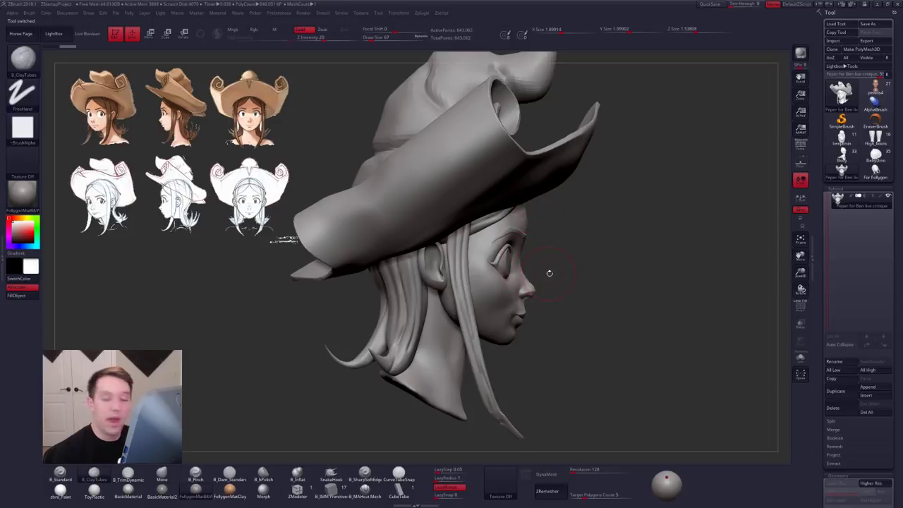
pyautogui.keyDown('shift'); pyautogui.moveTo(534, 280); pyautogui.dragTo(430, 280, button='right'); pyautogui.keyUp('shift')
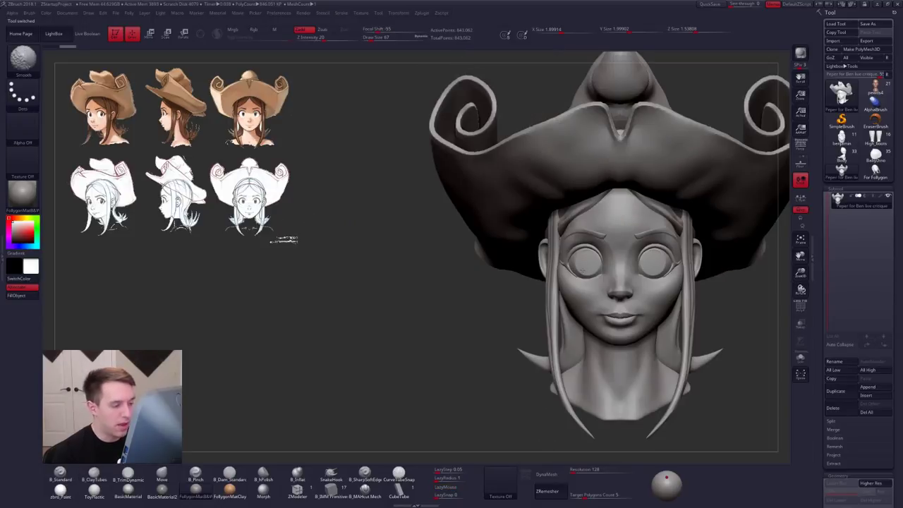
pyautogui.moveTo(614, 303)
pyautogui.keyDown('ctrl'); pyautogui.mouseDown(button='right')
pyautogui.moveTo(614, 262)
pyautogui.moveTo(532, 255)
pyautogui.mouseUp(button='right'); pyautogui.keyUp('ctrl')
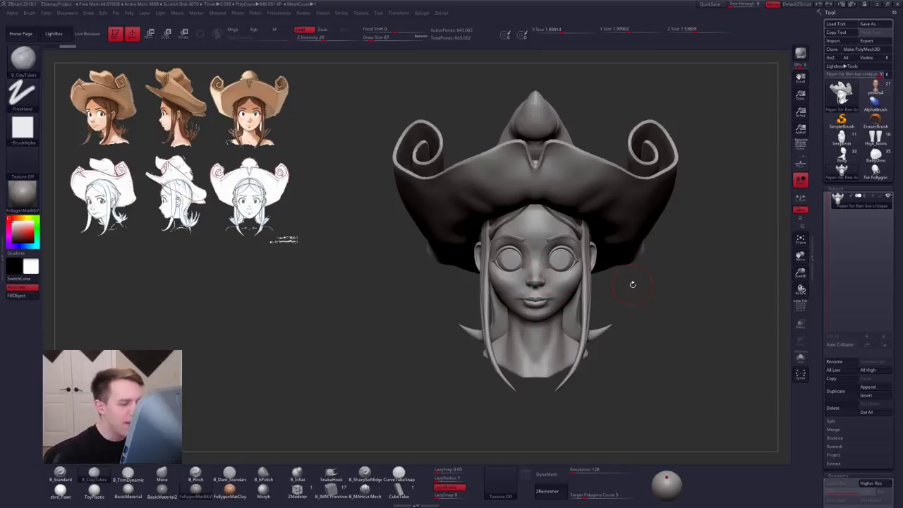
# Step: Choose the Move brush for the hat-wearing head and set its draw size to 203
pyautogui.keyDown('ctrl'); pyautogui.moveTo(659, 334); pyautogui.dragTo(635, 330, button='right'); pyautogui.keyUp('ctrl')
pyautogui.keyDown('alt'); pyautogui.moveTo(634, 331); pyautogui.dragTo(619, 318, button='right'); pyautogui.keyUp('alt')
pyautogui.press('b')
pyautogui.press('m')
pyautogui.press('v')
pyautogui.press('space')
pyautogui.moveTo(624, 262); pyautogui.dragTo(633, 265)
pyautogui.hotkey('ctrl', 'space')
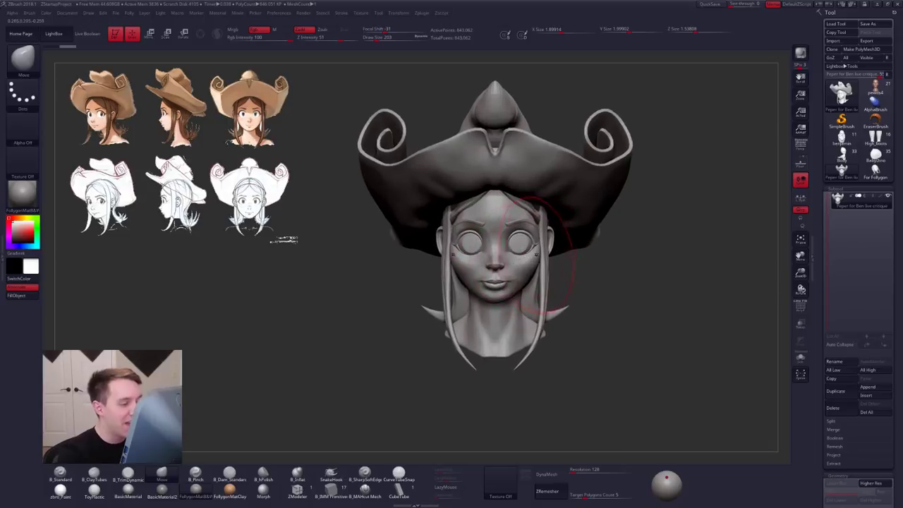
# Step: Position the front view of the hat-wearing head and set the Move brush's draw size to 335
pyautogui.hotkey('shift', 'f')
pyautogui.hotkey('shift', 'f')
pyautogui.moveTo(512, 274); pyautogui.dragTo(576, 304, button='right')
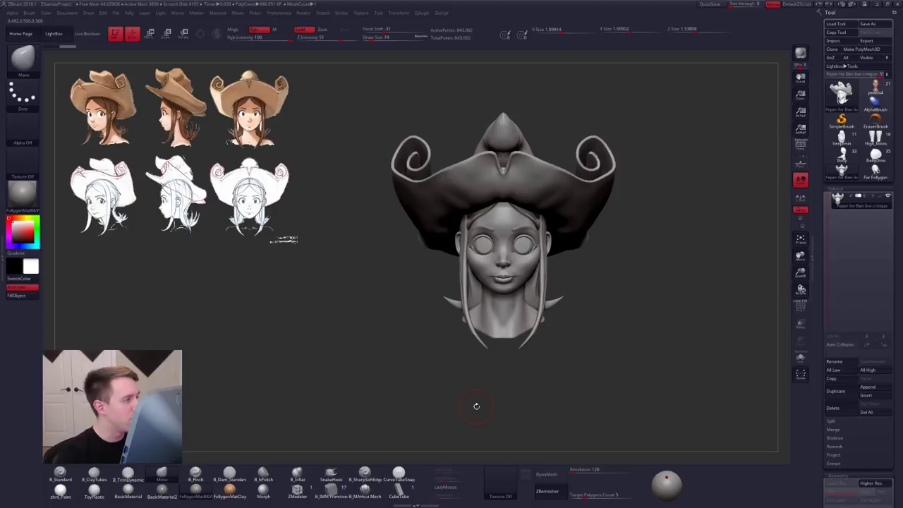
pyautogui.keyDown('alt'); pyautogui.moveTo(511, 307); pyautogui.dragTo(518, 343, button='right'); pyautogui.keyUp('alt')
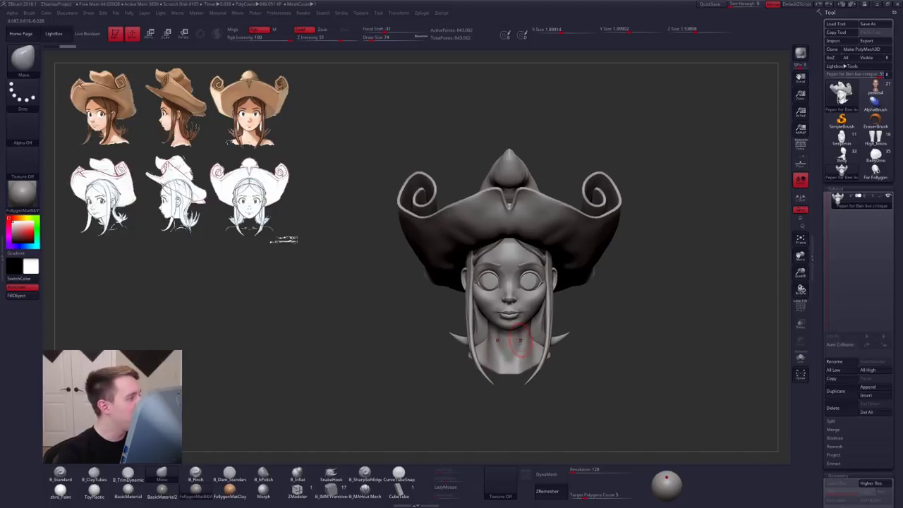
pyautogui.press('space')
pyautogui.moveTo(540, 250); pyautogui.dragTo(560, 232)
pyautogui.press('space')
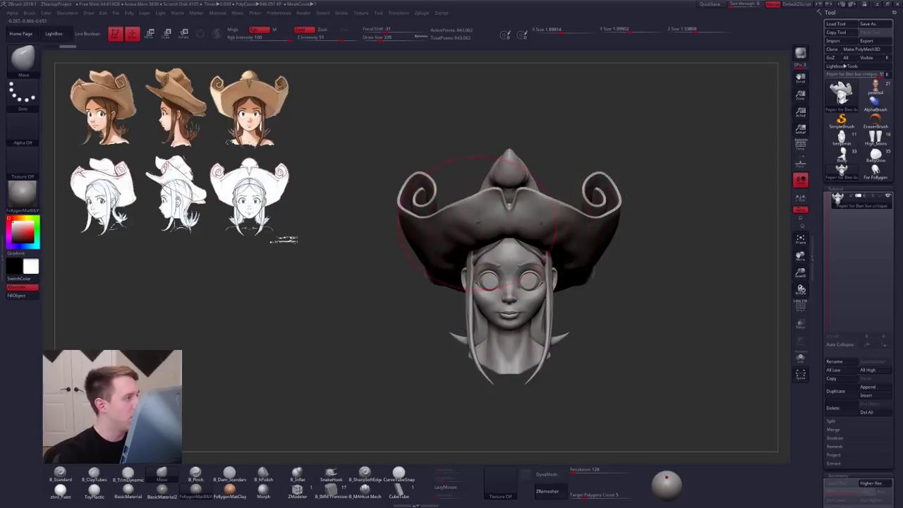
# Step: Show the polygroups, isolate the hat brim, and assign the visible geometry its own polygroup
pyautogui.hotkey('shift', 'f')
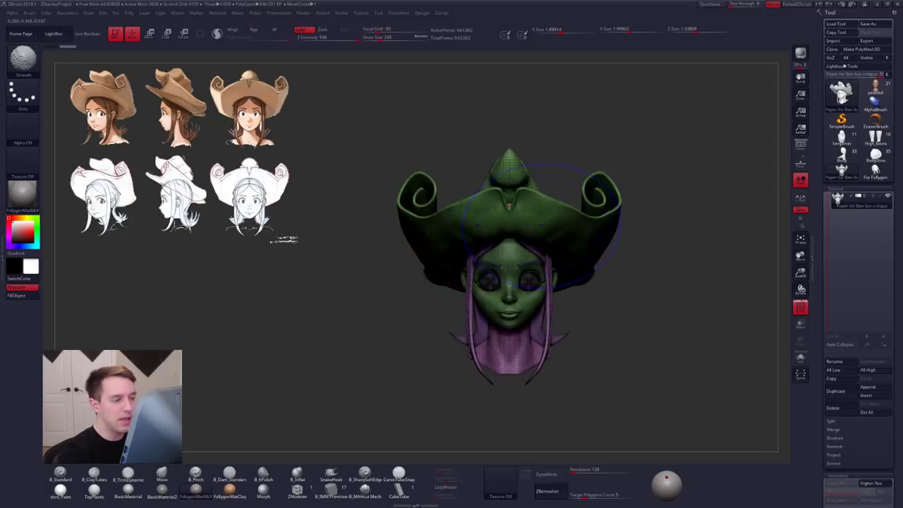
pyautogui.hotkey('shift', 'f')
pyautogui.keyDown('ctrl'); pyautogui.keyDown('shift'); pyautogui.click(574, 224); pyautogui.keyUp('shift'); pyautogui.keyUp('ctrl')
pyautogui.press('f')
pyautogui.click(657, 224)
pyautogui.hotkey('shift', 'f')
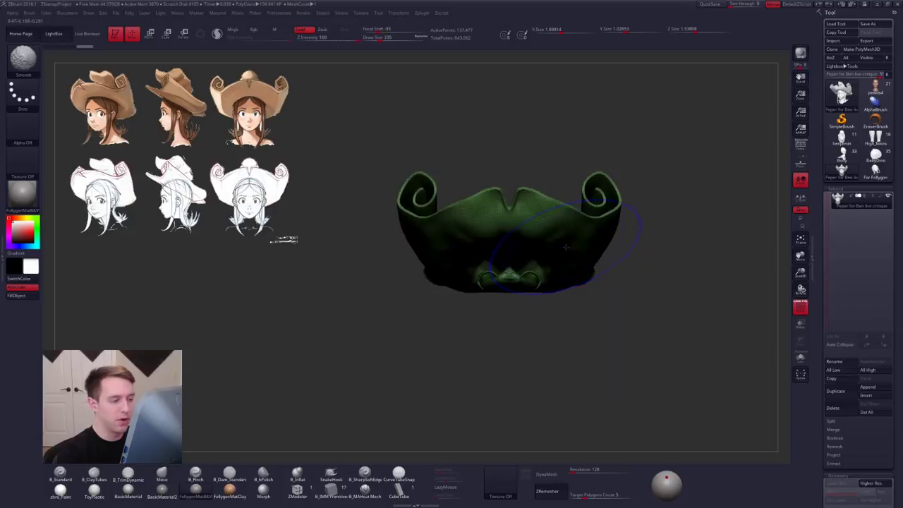
pyautogui.hotkey('ctrl', 'shift', 'f')
pyautogui.click(559, 281)
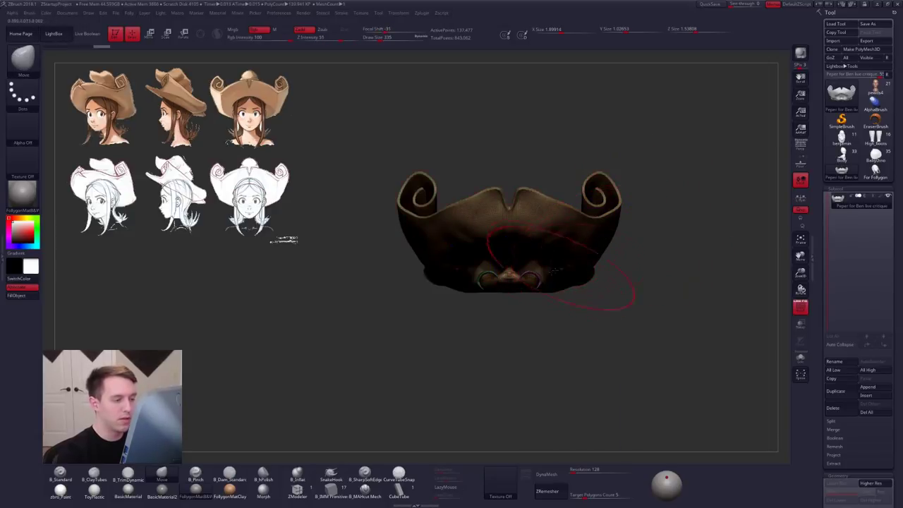
# Step: Isolate the hat brim and split the hidden geometry off into its own subtool
pyautogui.hotkey('ctrl', 'shift')
pyautogui.keyDown('ctrl'); pyautogui.keyDown('shift'); pyautogui.click(614, 273); pyautogui.keyUp('shift'); pyautogui.keyUp('ctrl')
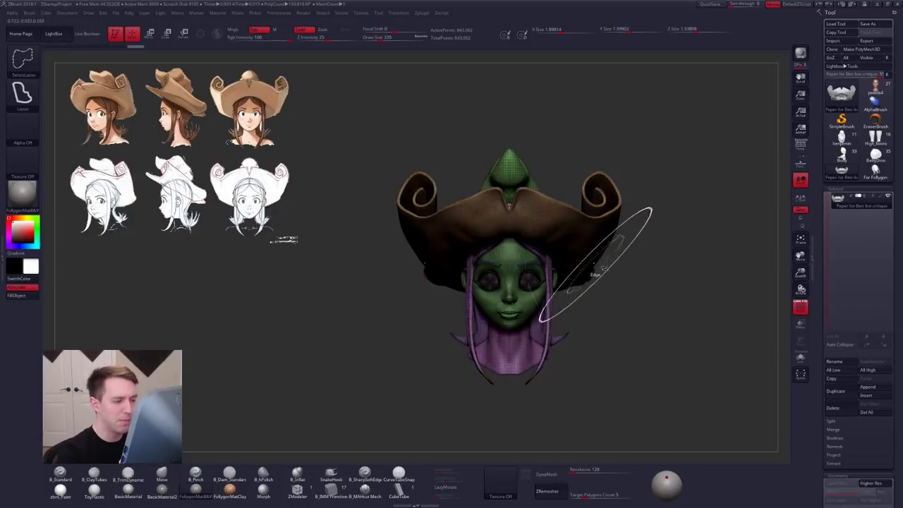
pyautogui.keyDown('ctrl'); pyautogui.keyDown('shift'); pyautogui.click(588, 250); pyautogui.keyUp('shift'); pyautogui.keyUp('ctrl')
pyautogui.press('f')
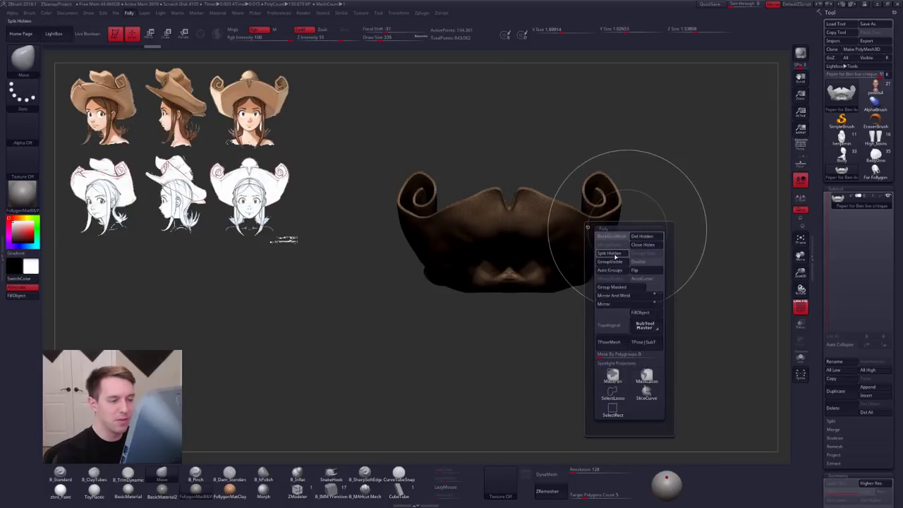
pyautogui.click(615, 256)
# Step: Select the head subtool, show it alone, and turn off the polyframe display
pyautogui.moveTo(635, 234)
pyautogui.mouseDown()
pyautogui.moveTo(656, 253)
pyautogui.moveTo(591, 260)
pyautogui.moveTo(591, 270)
pyautogui.mouseUp()
pyautogui.keyDown('alt'); pyautogui.click(523, 279); pyautogui.keyUp('alt')
pyautogui.hotkey('alt', 's')
pyautogui.hotkey('shift', 'f')
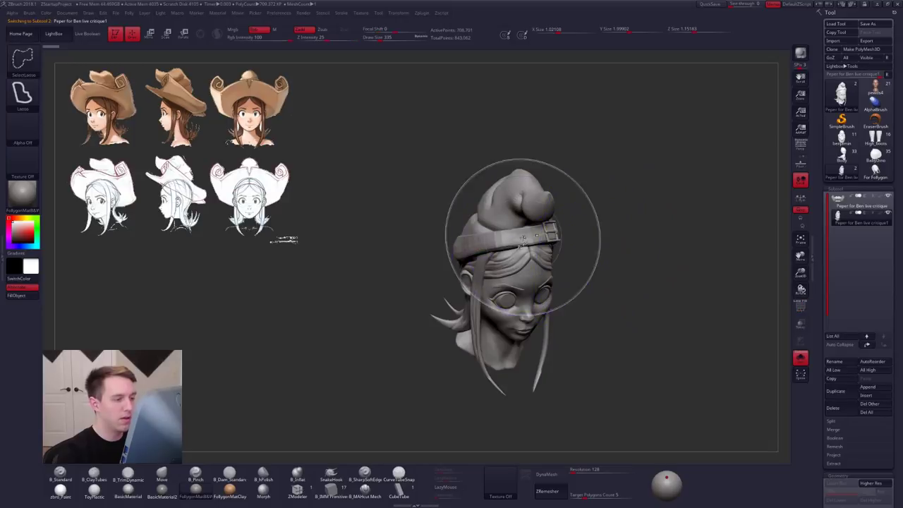
pyautogui.keyDown('ctrl'); pyautogui.keyDown('shift'); pyautogui.click(526, 239); pyautogui.keyUp('shift'); pyautogui.keyUp('ctrl')
pyautogui.keyDown('ctrl'); pyautogui.keyDown('shift'); pyautogui.click(551, 236); pyautogui.keyUp('shift'); pyautogui.keyUp('ctrl')
pyautogui.keyDown('ctrl'); pyautogui.keyDown('shift'); pyautogui.click(543, 229); pyautogui.keyUp('shift'); pyautogui.keyUp('ctrl')
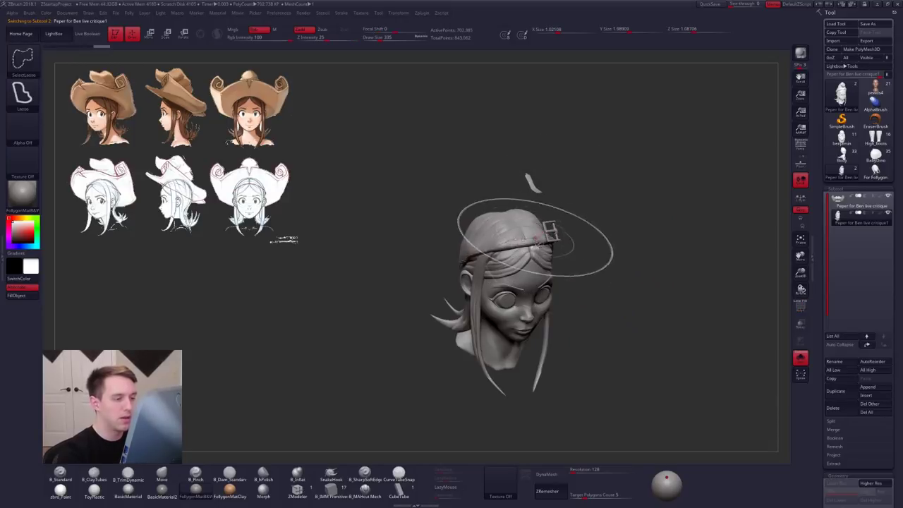
pyautogui.keyDown('ctrl'); pyautogui.keyDown('shift'); pyautogui.click(571, 226); pyautogui.keyUp('shift'); pyautogui.keyUp('ctrl')
# Step: Switch to rectangular selection, show the polygroups, and apply Auto Groups to the head subtool
pyautogui.press('space')
pyautogui.click(555, 398)
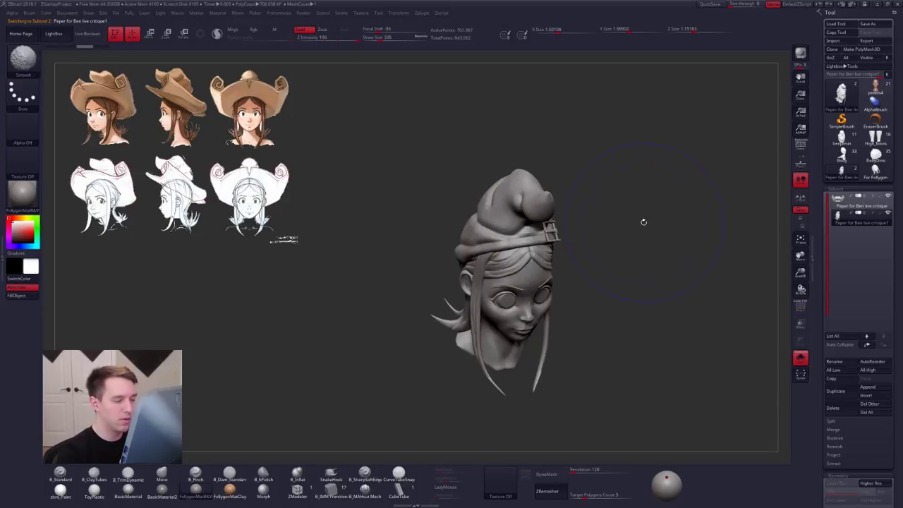
pyautogui.hotkey('shift', 'f')
pyautogui.keyDown('ctrl'); pyautogui.keyDown('shift'); pyautogui.click(633, 229); pyautogui.keyUp('shift'); pyautogui.keyUp('ctrl')
pyautogui.press('space')
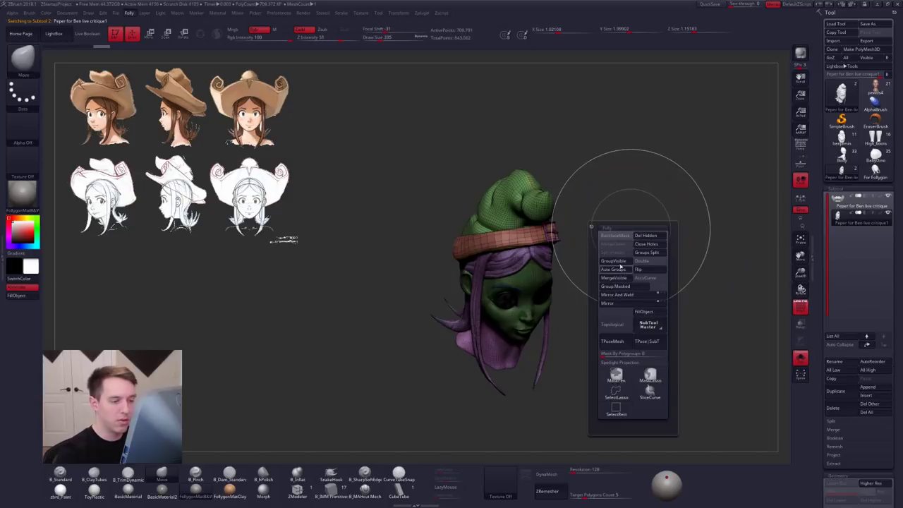
pyautogui.click(621, 267)
# Step: Isolate the hat crown with its band and buckle, and split them from the rest of the head
pyautogui.keyDown('ctrl'); pyautogui.keyDown('shift'); pyautogui.click(530, 240); pyautogui.keyUp('shift'); pyautogui.keyUp('ctrl')
pyautogui.moveTo(568, 230)
pyautogui.keyDown('ctrl'); pyautogui.keyDown('shift'); pyautogui.mouseDown()
pyautogui.moveTo(560, 230)
pyautogui.moveTo(613, 227)
pyautogui.mouseUp(); pyautogui.keyUp('shift'); pyautogui.keyUp('ctrl')
pyautogui.keyDown('ctrl'); pyautogui.keyDown('shift'); pyautogui.click(527, 224); pyautogui.keyUp('shift'); pyautogui.keyUp('ctrl')
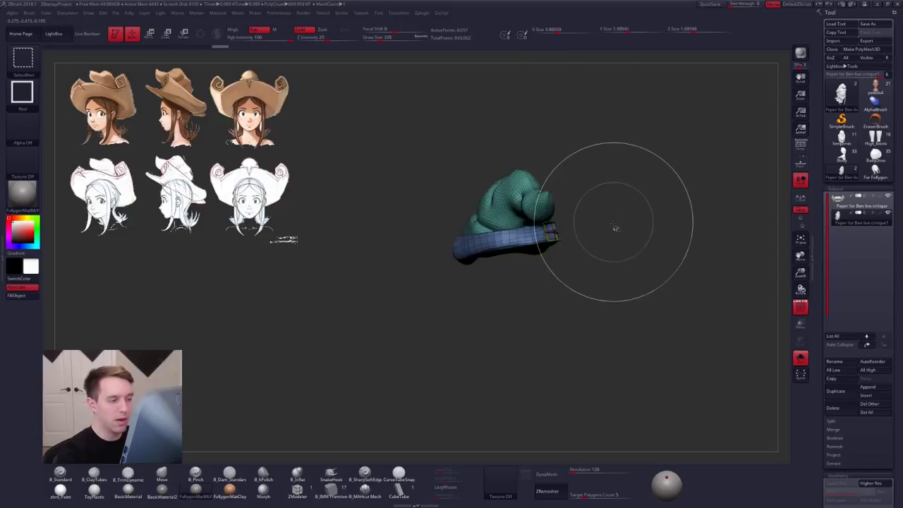
pyautogui.press('space')
pyautogui.click(613, 237)
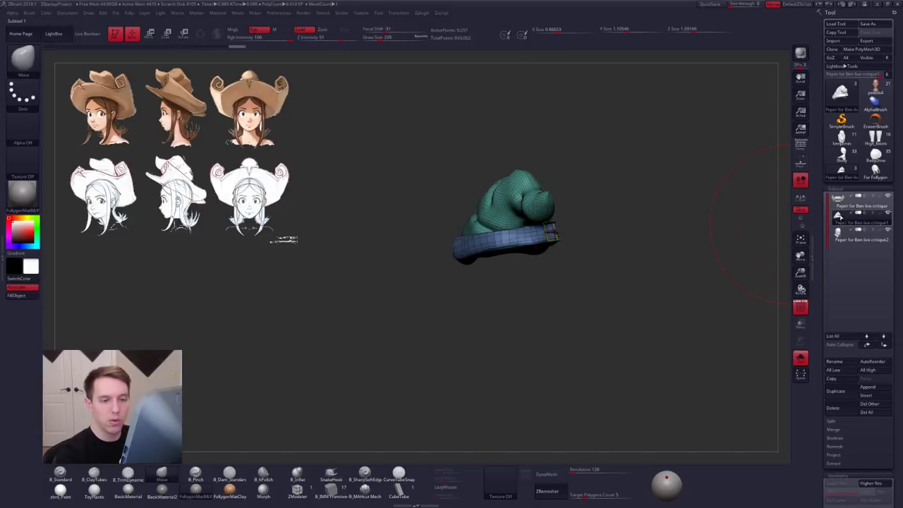
# Step: Select the brim subtool, show the whole character without polyframe, and set the Move brush's draw size to 215
pyautogui.click(840, 201)
pyautogui.hotkey('alt', 's')
pyautogui.moveTo(656, 244)
pyautogui.mouseDown()
pyautogui.moveTo(467, 236)
pyautogui.moveTo(478, 264)
pyautogui.mouseUp()
pyautogui.hotkey('shift', 'f')
pyautogui.press('space')
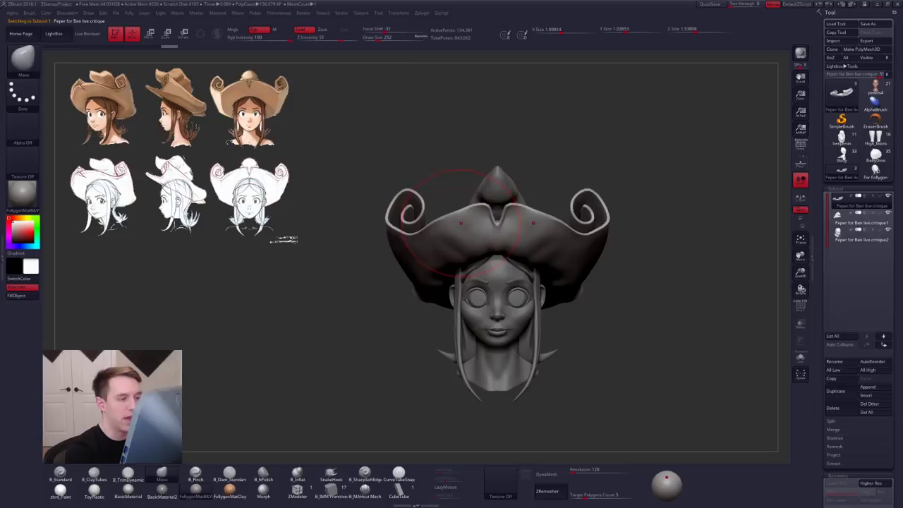
pyautogui.press('space')
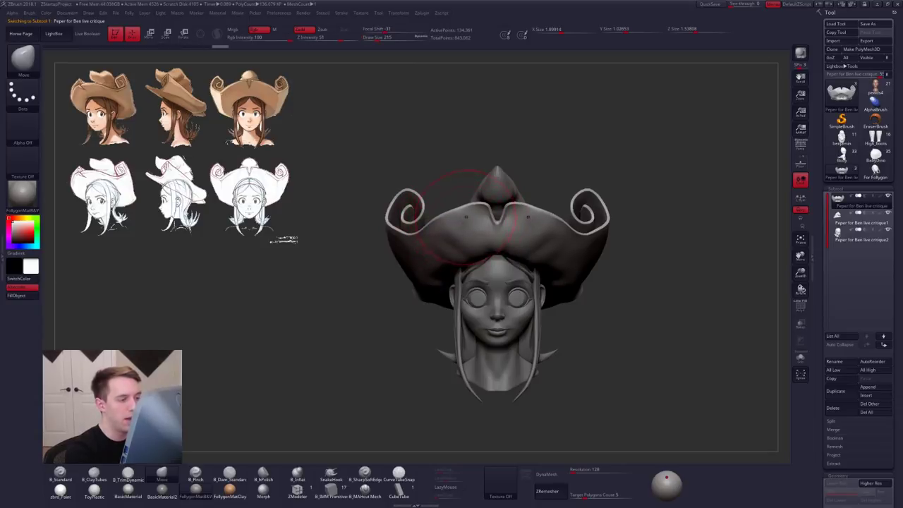
# Step: Adjust the front of the hat brim with the Move brush, using draw sizes of 150 and 203
pyautogui.keyDown('ctrl'); pyautogui.moveTo(414, 218); pyautogui.dragTo(580, 224); pyautogui.keyUp('ctrl')
pyautogui.keyDown('ctrl'); pyautogui.moveTo(623, 286); pyautogui.dragTo(630, 263); pyautogui.keyUp('ctrl')
pyautogui.press('space')
pyautogui.moveTo(464, 221)
pyautogui.mouseDown()
pyautogui.moveTo(456, 221)
pyautogui.moveTo(459, 208)
pyautogui.moveTo(442, 221)
pyautogui.mouseUp()
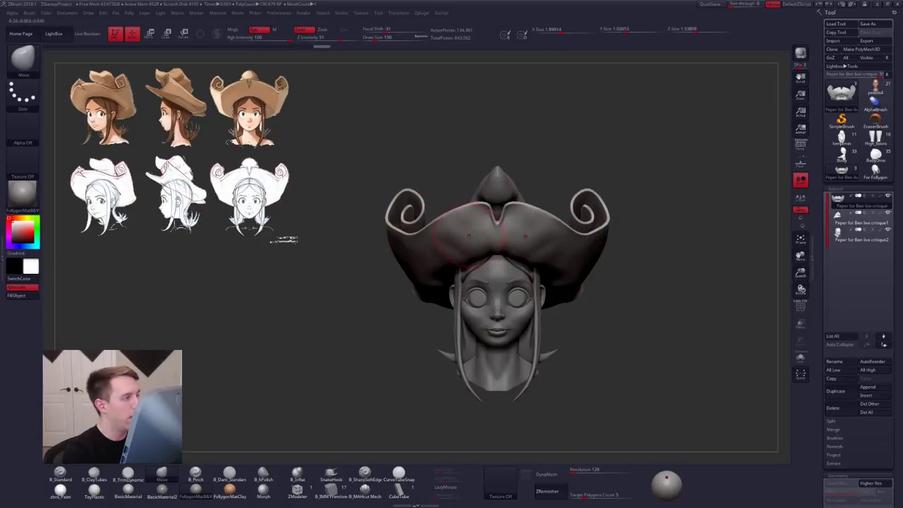
pyautogui.moveTo(469, 235); pyautogui.dragTo(482, 238, button='right')
pyautogui.press('space')
pyautogui.moveTo(462, 240); pyautogui.dragTo(470, 240)
pyautogui.moveTo(441, 238)
pyautogui.keyDown('alt'); pyautogui.mouseDown(button='right')
pyautogui.moveTo(473, 255)
pyautogui.moveTo(466, 290)
pyautogui.mouseUp(button='right'); pyautogui.keyUp('alt')
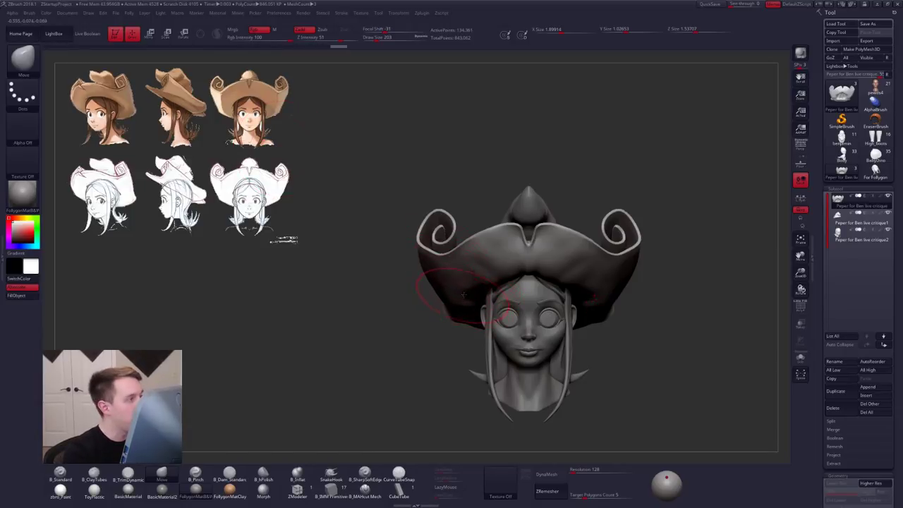
# Step: Try to reshape the brim's sides and rolled ends with the Move brush at a draw size of 130
pyautogui.press('5')
pyautogui.moveTo(451, 279)
pyautogui.mouseDown(button='right')
pyautogui.moveTo(509, 257)
pyautogui.moveTo(492, 261)
pyautogui.moveTo(503, 269)
pyautogui.mouseUp(button='right')
pyautogui.press('space')
pyautogui.moveTo(494, 282); pyautogui.dragTo(446, 293)
pyautogui.moveTo(488, 254); pyautogui.dragTo(448, 292)
pyautogui.moveTo(519, 289)
pyautogui.mouseDown(button='right')
pyautogui.moveTo(461, 299)
pyautogui.moveTo(452, 287)
pyautogui.mouseUp(button='right')
pyautogui.press('4')
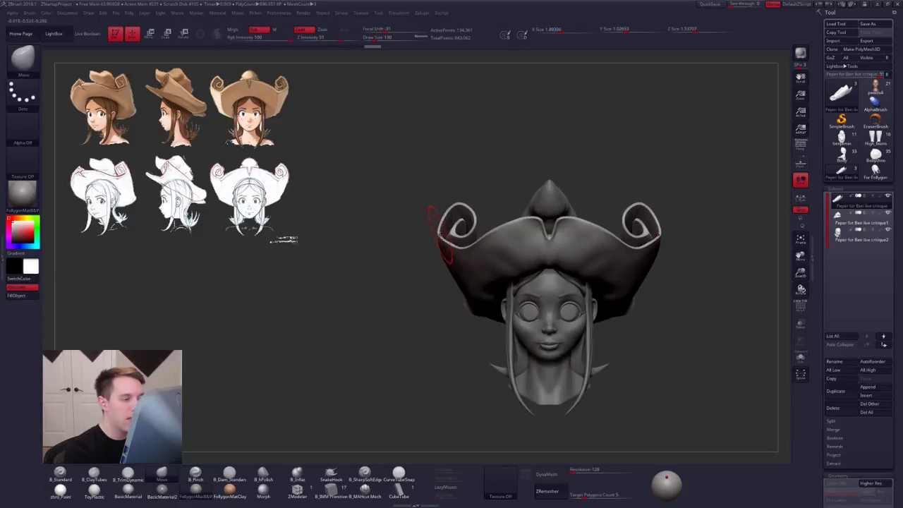
pyautogui.moveTo(443, 234); pyautogui.dragTo(435, 240)
pyautogui.moveTo(438, 247); pyautogui.dragTo(462, 253, button='right')
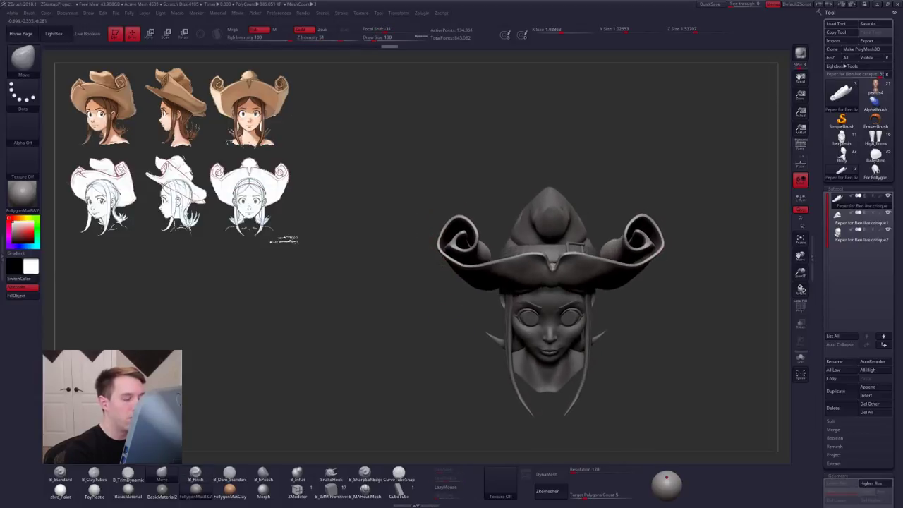
pyautogui.moveTo(470, 251); pyautogui.dragTo(469, 259)
pyautogui.moveTo(462, 254)
pyautogui.mouseDown(button='right')
pyautogui.moveTo(468, 275)
pyautogui.moveTo(462, 255)
pyautogui.moveTo(447, 295)
pyautogui.moveTo(455, 278)
pyautogui.moveTo(481, 276)
pyautogui.moveTo(456, 266)
pyautogui.moveTo(461, 252)
pyautogui.mouseUp(button='right')
# Step: Check the rolled brim ends from the front and above, and undo the last reshaping strokes on them
pyautogui.press('5')
pyautogui.hotkey('ctrl', 'f')
pyautogui.keyDown('ctrl'); pyautogui.moveTo(460, 252); pyautogui.dragTo(462, 236, button='right'); pyautogui.keyUp('ctrl')
pyautogui.moveTo(536, 290); pyautogui.dragTo(547, 347, button='right')
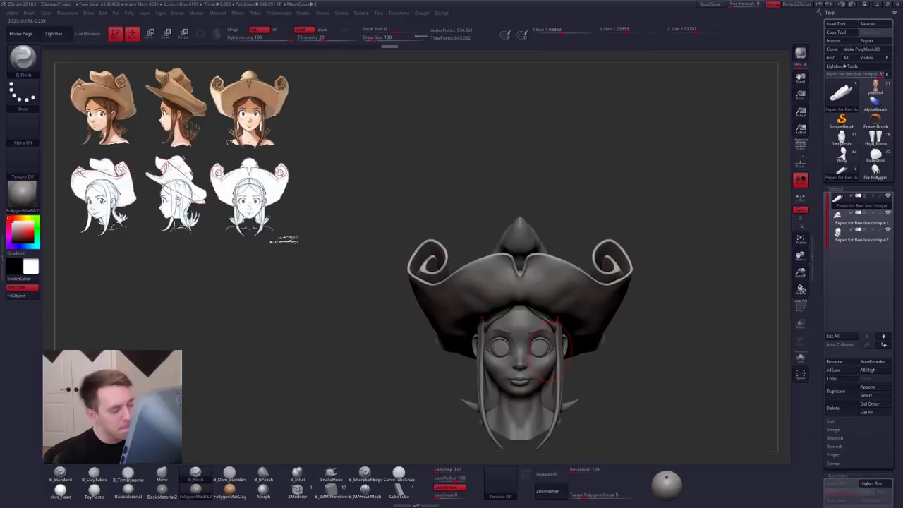
pyautogui.moveTo(613, 392); pyautogui.dragTo(610, 415, button='right')
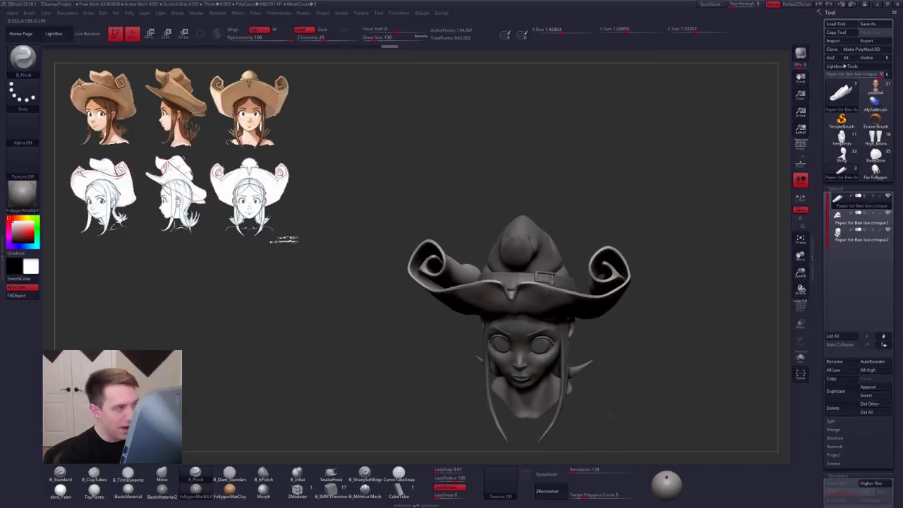
pyautogui.moveTo(611, 373)
pyautogui.mouseDown(button='right')
pyautogui.moveTo(612, 406)
pyautogui.moveTo(614, 384)
pyautogui.mouseUp(button='right')
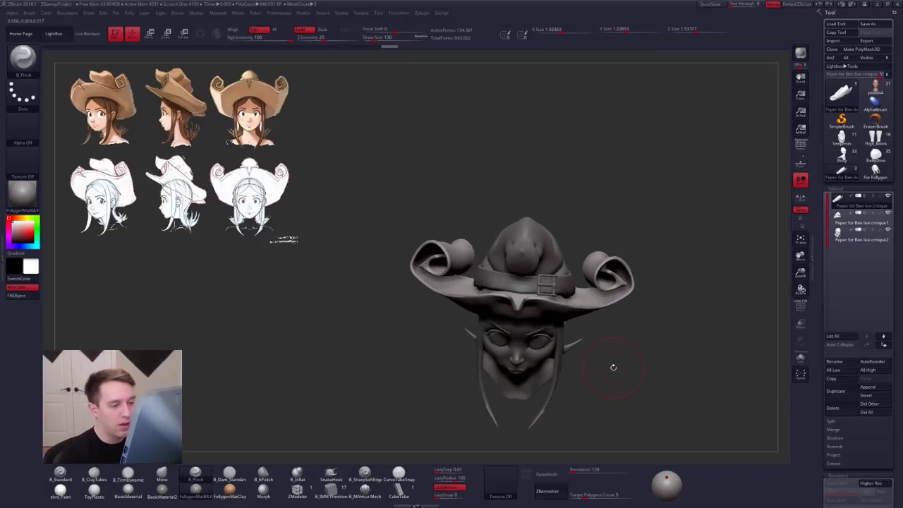
pyautogui.hotkey('ctrl', 'z')
pyautogui.hotkey('ctrl', 'z')
pyautogui.hotkey('ctrl', 'z')
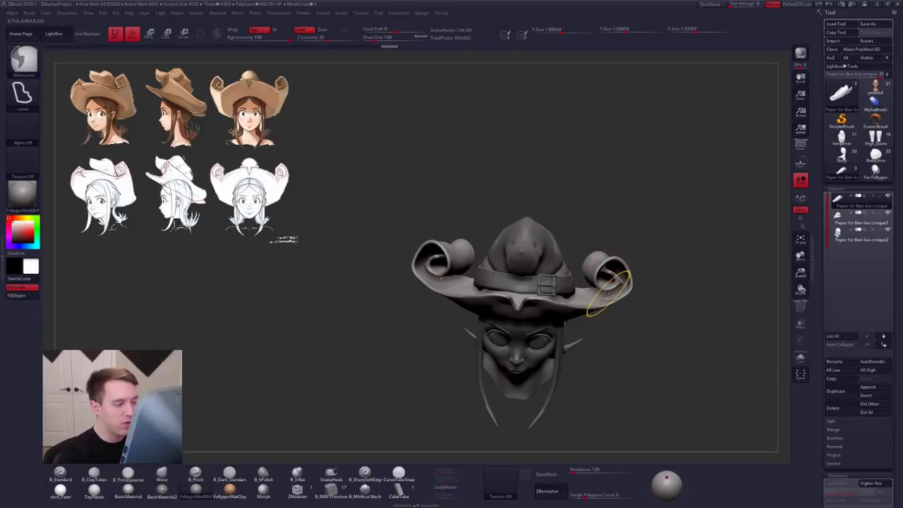
# Step: Try to hide the rolled ends of the brim with a freehand selection, and restore the hidden geometry
pyautogui.moveTo(602, 298)
pyautogui.mouseDown(button='right')
pyautogui.moveTo(552, 256)
pyautogui.moveTo(426, 252)
pyautogui.mouseUp(button='right')
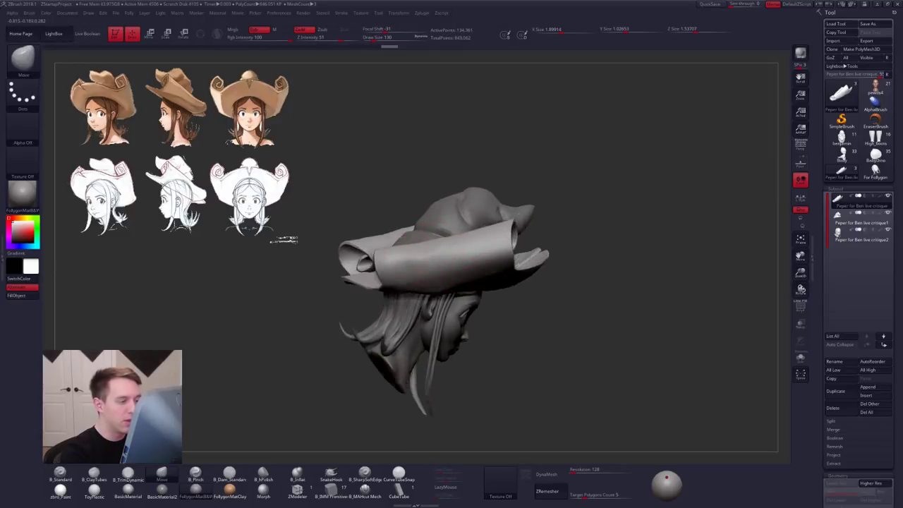
pyautogui.keyDown('shift'); pyautogui.moveTo(487, 272); pyautogui.dragTo(411, 280, button='right'); pyautogui.keyUp('shift')
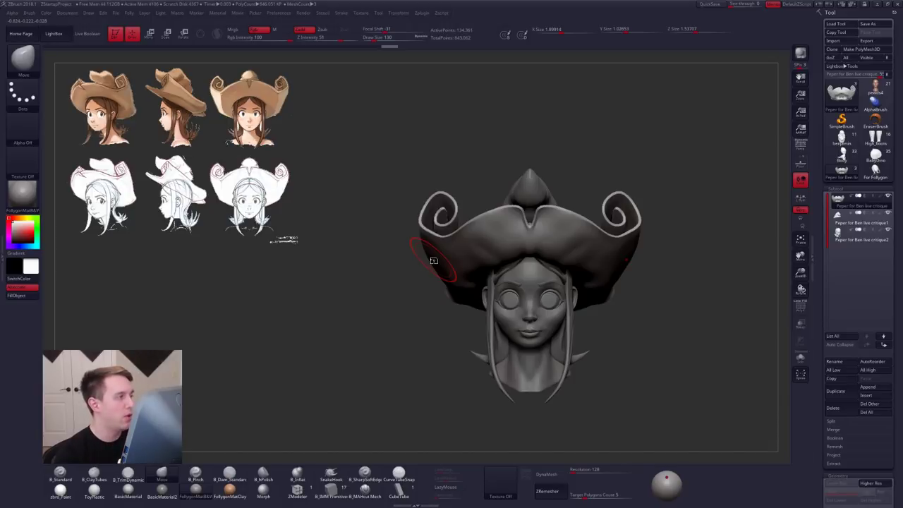
pyautogui.moveTo(434, 261); pyautogui.dragTo(442, 299, button='right')
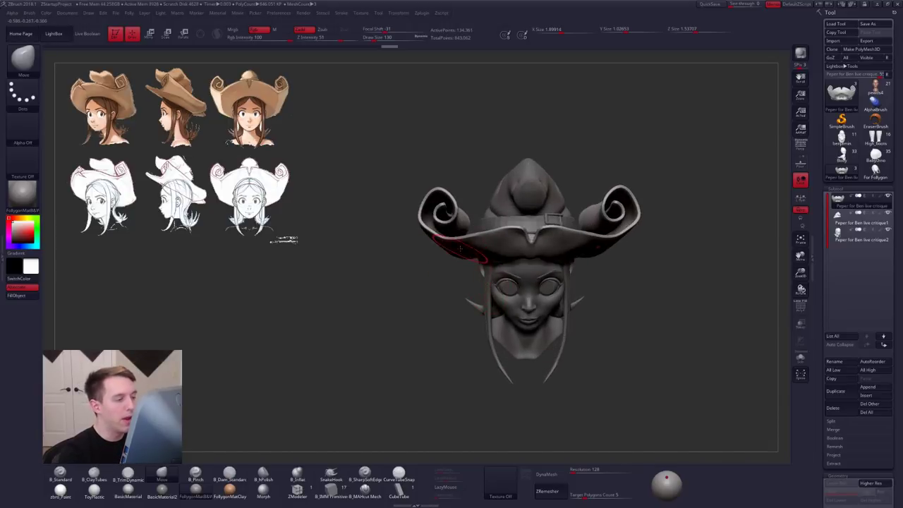
pyautogui.moveTo(466, 249); pyautogui.dragTo(458, 270, button='right')
pyautogui.keyDown('ctrl'); pyautogui.keyDown('alt'); pyautogui.keyDown('shift'); pyautogui.moveTo(471, 216); pyautogui.dragTo(367, 255); pyautogui.keyUp('shift'); pyautogui.keyUp('alt'); pyautogui.keyUp('ctrl')
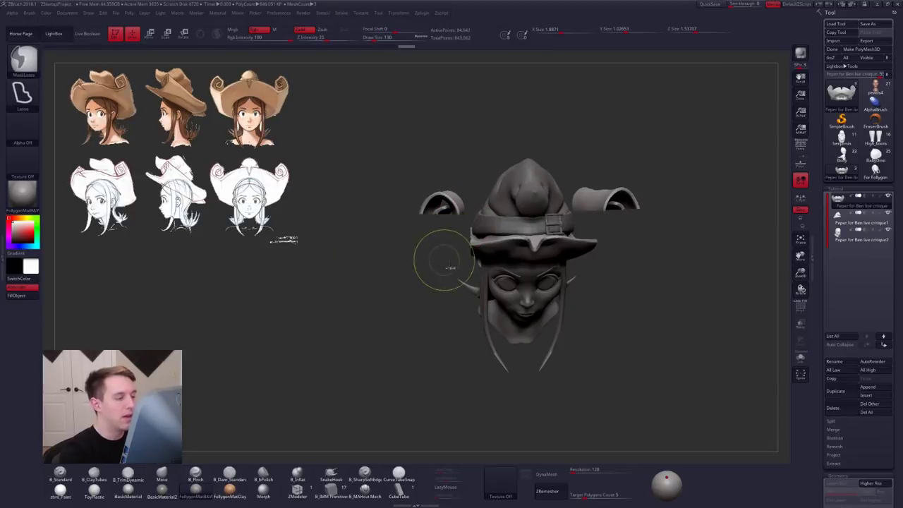
pyautogui.keyDown('ctrl'); pyautogui.keyDown('shift'); pyautogui.click(458, 269); pyautogui.keyUp('shift'); pyautogui.keyUp('ctrl')
# Step: Hide the rolled ends of the brim and split them into a separate subtool
pyautogui.press('space')
pyautogui.keyDown('ctrl'); pyautogui.keyDown('shift'); pyautogui.click(446, 434); pyautogui.keyUp('shift'); pyautogui.keyUp('ctrl')
pyautogui.moveTo(468, 211)
pyautogui.keyDown('ctrl'); pyautogui.keyDown('alt'); pyautogui.keyDown('shift'); pyautogui.mouseDown()
pyautogui.moveTo(418, 231)
pyautogui.moveTo(480, 133)
pyautogui.moveTo(475, 173)
pyautogui.mouseUp(); pyautogui.keyUp('shift'); pyautogui.keyUp('alt'); pyautogui.keyUp('ctrl')
pyautogui.moveTo(565, 261)
pyautogui.mouseDown(button='right')
pyautogui.moveTo(636, 262)
pyautogui.moveTo(603, 224)
pyautogui.mouseUp(button='right')
pyautogui.keyDown('alt'); pyautogui.moveTo(671, 205); pyautogui.dragTo(644, 235, button='right'); pyautogui.keyUp('alt')
pyautogui.press('space')
pyautogui.click(649, 258)
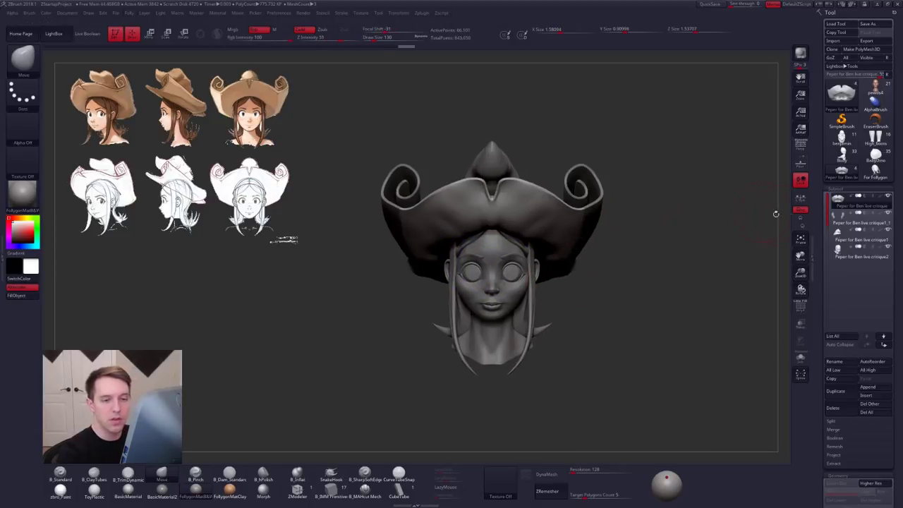
# Step: Select the subtool with the separated brim curls and show it alone
pyautogui.click(835, 221)
pyautogui.moveTo(513, 230); pyautogui.dragTo(528, 268)
pyautogui.hotkey('ctrl', 'space')
pyautogui.click(532, 264)
pyautogui.moveTo(482, 249); pyautogui.dragTo(452, 256)
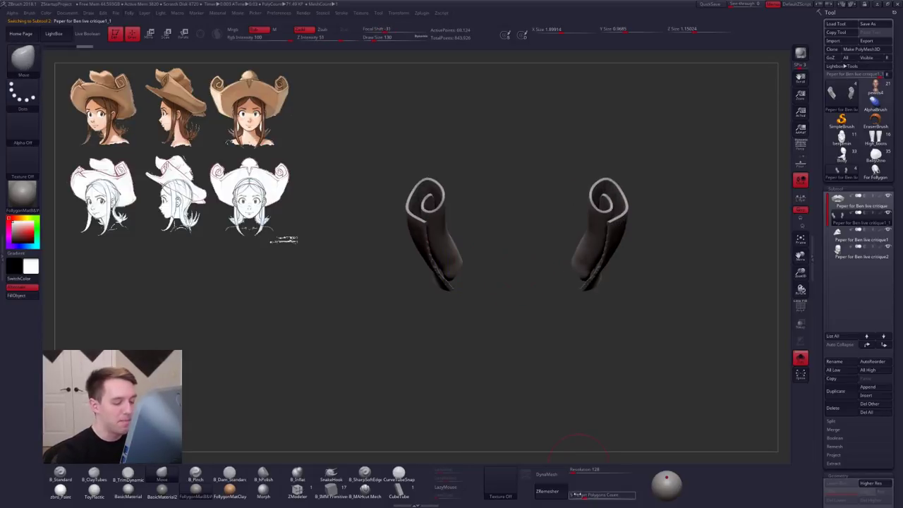
# Step: ZRemesh the brim curls at a target polygon count of 0.1 and check them together with the full hat
pyautogui.moveTo(584, 495); pyautogui.dragTo(570, 495)
pyautogui.moveTo(494, 338)
pyautogui.keyDown('shift'); pyautogui.mouseDown()
pyautogui.moveTo(458, 244)
pyautogui.moveTo(505, 310)
pyautogui.mouseUp(); pyautogui.keyUp('shift')
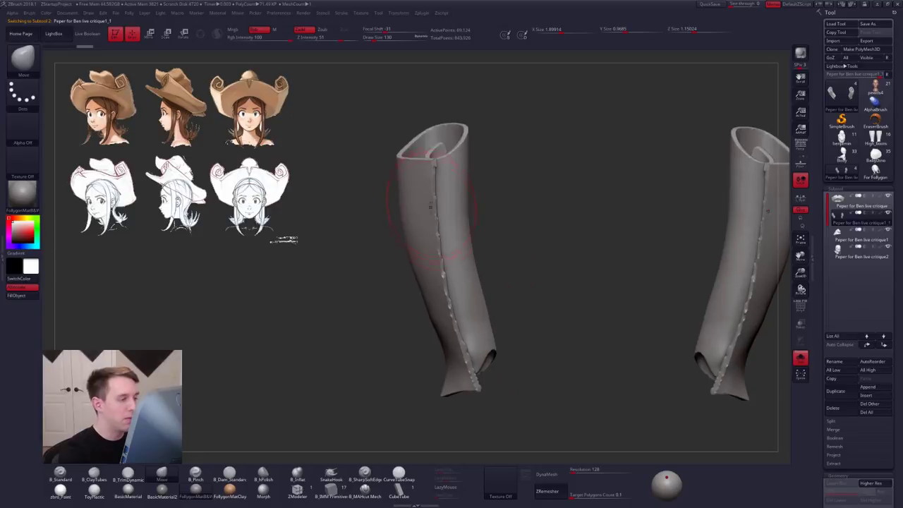
pyautogui.moveTo(433, 166)
pyautogui.keyDown('shift'); pyautogui.mouseDown()
pyautogui.moveTo(457, 340)
pyautogui.moveTo(491, 412)
pyautogui.moveTo(526, 355)
pyautogui.moveTo(536, 315)
pyautogui.mouseUp(); pyautogui.keyUp('shift')
pyautogui.click(556, 491)
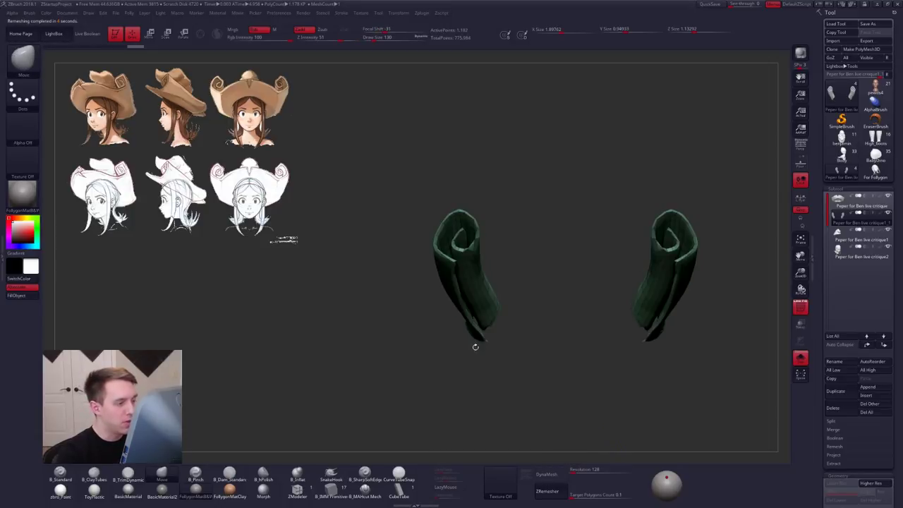
pyautogui.keyDown('alt'); pyautogui.moveTo(475, 345); pyautogui.dragTo(514, 307); pyautogui.keyUp('alt')
pyautogui.hotkey('alt', 's')
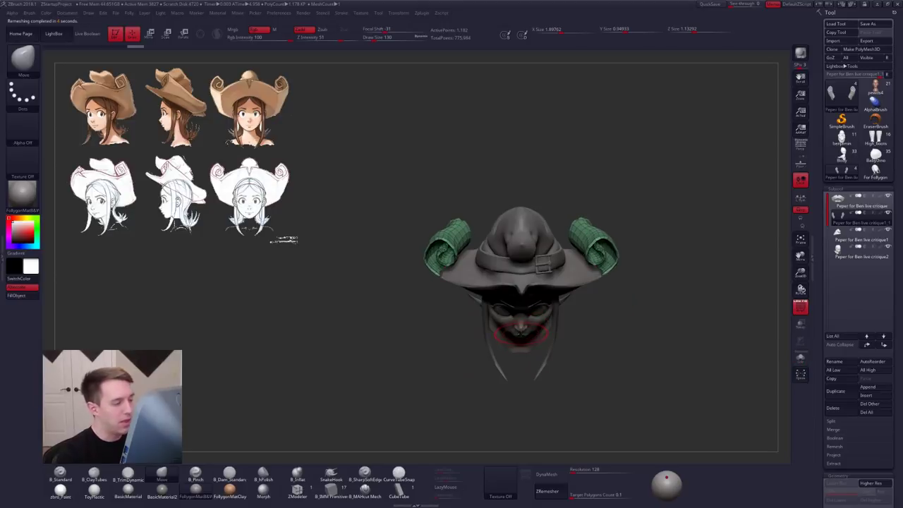
pyautogui.hotkey('shift', 'f')
pyautogui.moveTo(521, 375); pyautogui.dragTo(534, 334)
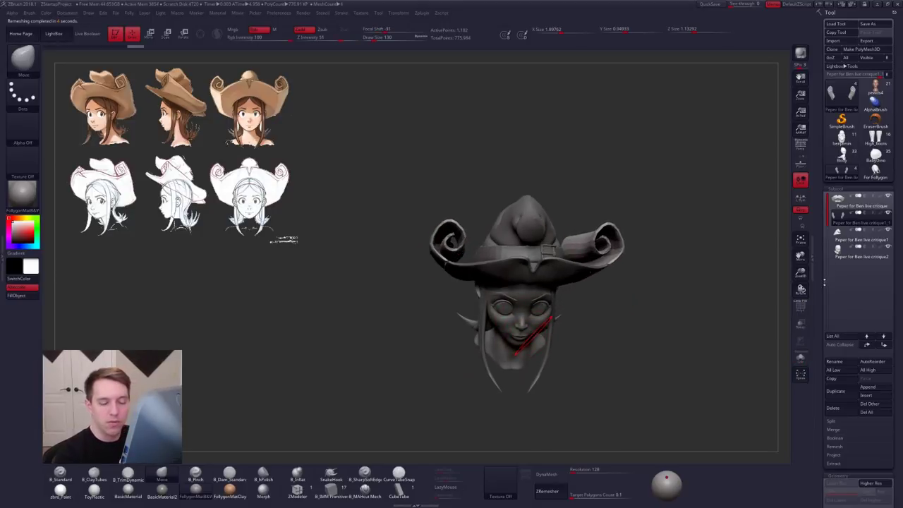
# Step: Replace the brim curls' mesh with an initialized QCube and show it alone
pyautogui.moveTo(825, 367); pyautogui.dragTo(827, 247)
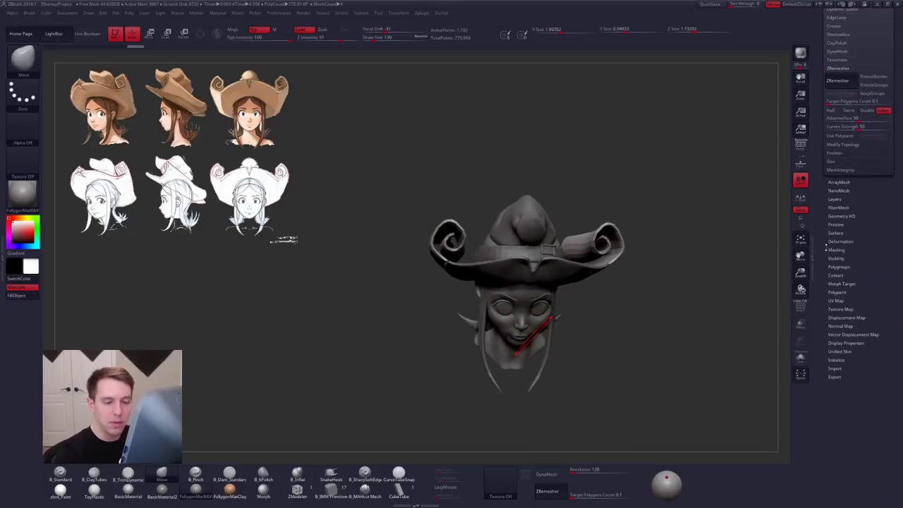
pyautogui.click(838, 359)
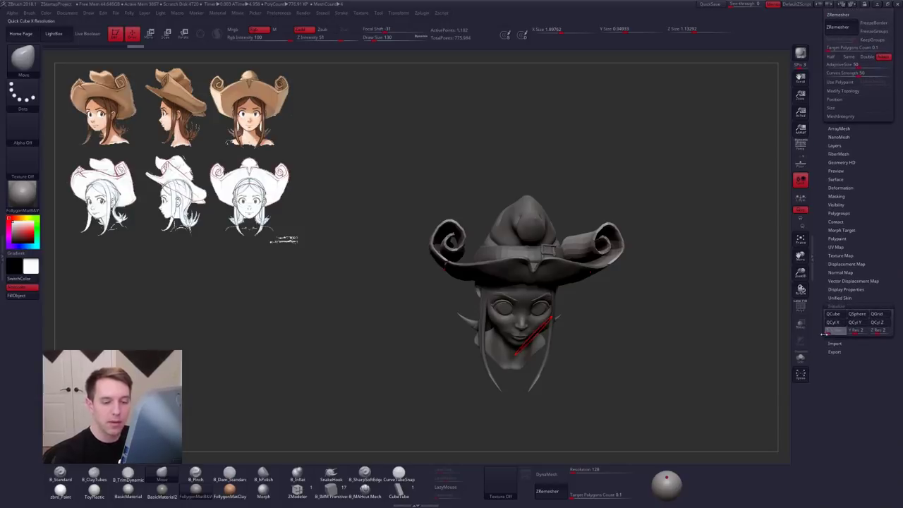
pyautogui.click(838, 315)
pyautogui.moveTo(842, 336); pyautogui.dragTo(797, 397)
pyautogui.hotkey('alt', 's')
pyautogui.keyDown('shift'); pyautogui.moveTo(535, 336); pyautogui.dragTo(518, 288); pyautogui.keyUp('shift')
# Step: Hide all of the cube except one side face
pyautogui.hotkey('ctrl', 'shift', 'space')
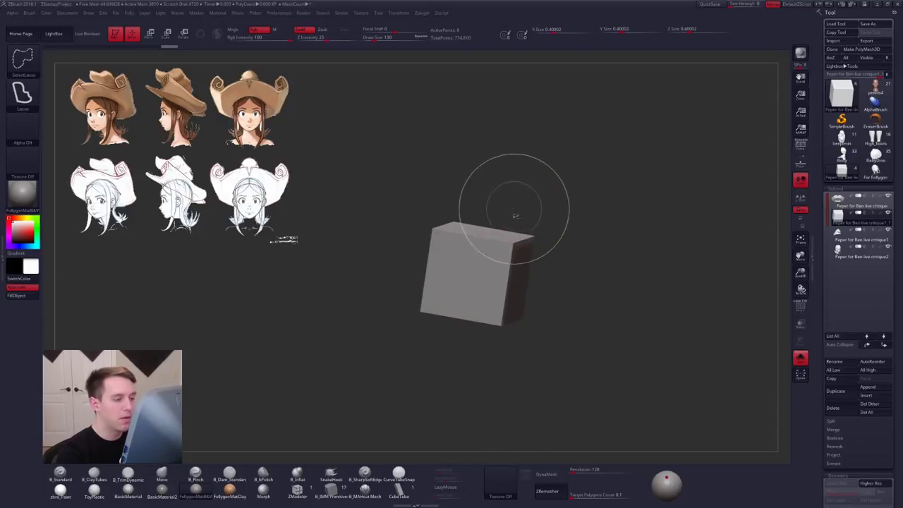
pyautogui.moveTo(514, 212)
pyautogui.keyDown('shift'); pyautogui.mouseDown()
pyautogui.moveTo(492, 230)
pyautogui.moveTo(475, 266)
pyautogui.mouseUp(); pyautogui.keyUp('shift')
pyautogui.keyDown('ctrl'); pyautogui.keyDown('shift'); pyautogui.moveTo(443, 305); pyautogui.dragTo(466, 366); pyautogui.keyUp('shift'); pyautogui.keyUp('ctrl')
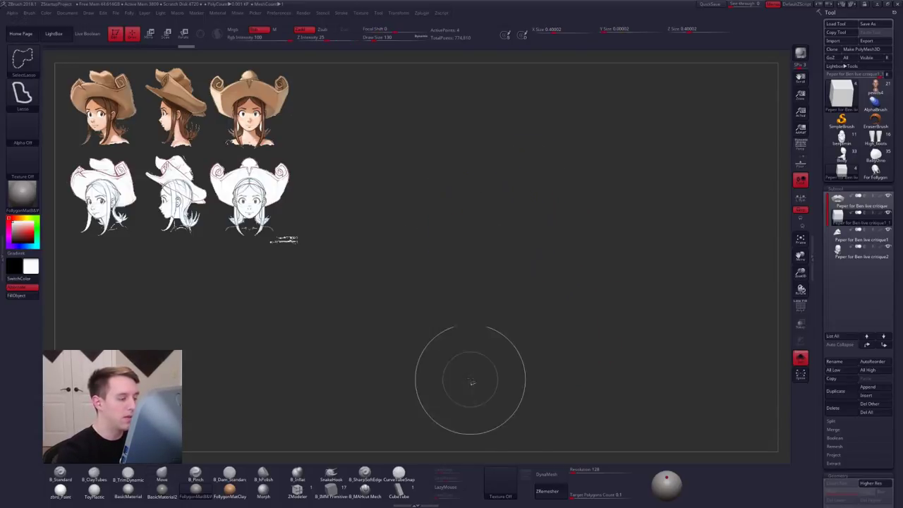
pyautogui.hotkey('ctrl', 'z')
pyautogui.moveTo(457, 208)
pyautogui.keyDown('ctrl'); pyautogui.keyDown('shift'); pyautogui.mouseDown()
pyautogui.moveTo(434, 204)
pyautogui.moveTo(459, 365)
pyautogui.mouseUp(); pyautogui.keyUp('shift'); pyautogui.keyUp('ctrl')
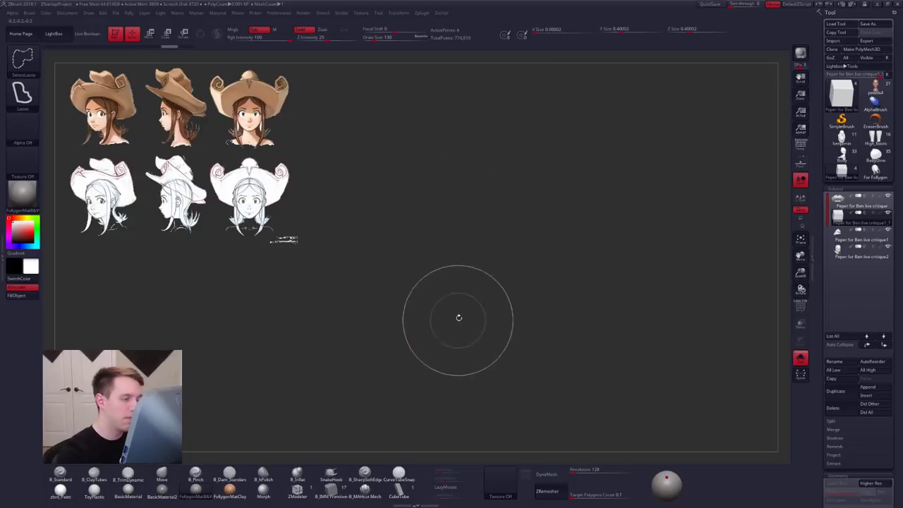
# Step: Delete the cube's hidden faces and make the remaining plane display double-sided
pyautogui.moveTo(460, 317); pyautogui.dragTo(486, 292)
pyautogui.hotkey('ctrl', 'shift', 'space')
pyautogui.click(510, 282)
pyautogui.click(506, 307)
# Step: Rotate the plane to a nearly horizontal angle with the Transpose line, and turn on perspective
pyautogui.moveTo(487, 249); pyautogui.dragTo(423, 277)
pyautogui.moveTo(490, 271); pyautogui.dragTo(480, 286)
pyautogui.press('r')
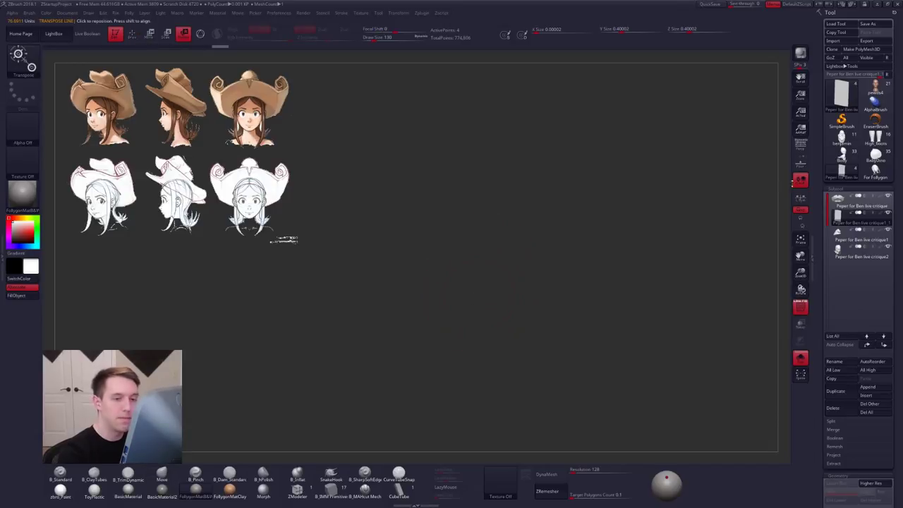
pyautogui.click(803, 147)
pyautogui.moveTo(479, 332)
pyautogui.mouseDown()
pyautogui.moveTo(488, 222)
pyautogui.moveTo(523, 236)
pyautogui.moveTo(569, 287)
pyautogui.moveTo(573, 361)
pyautogui.moveTo(540, 324)
pyautogui.moveTo(540, 335)
pyautogui.mouseUp()
pyautogui.press('q')
pyautogui.hotkey('ctrl', 'shift', 'f')
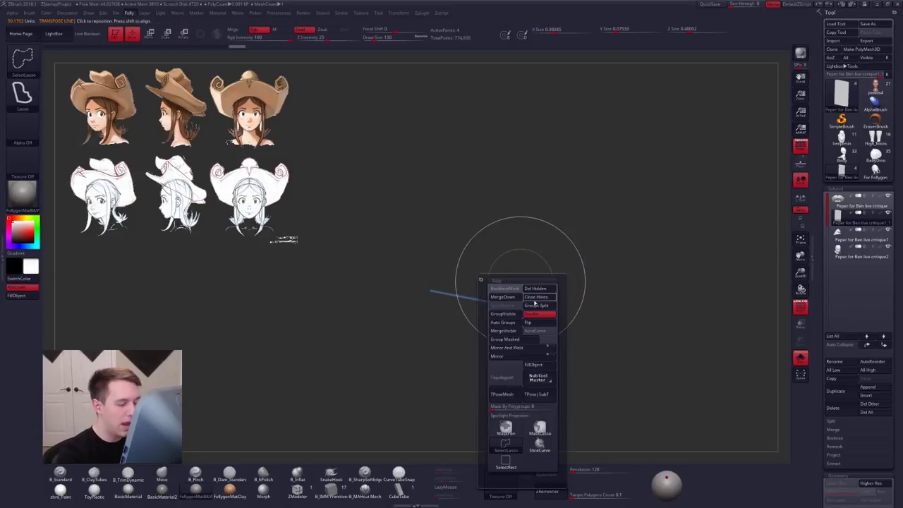
# Step: Slice the plane across its middle, mask one half and rotate the other half upward to form a fold
pyautogui.click(534, 443)
pyautogui.keyDown('ctrl'); pyautogui.keyDown('shift'); pyautogui.moveTo(503, 264); pyautogui.dragTo(461, 365); pyautogui.keyUp('shift'); pyautogui.keyUp('ctrl')
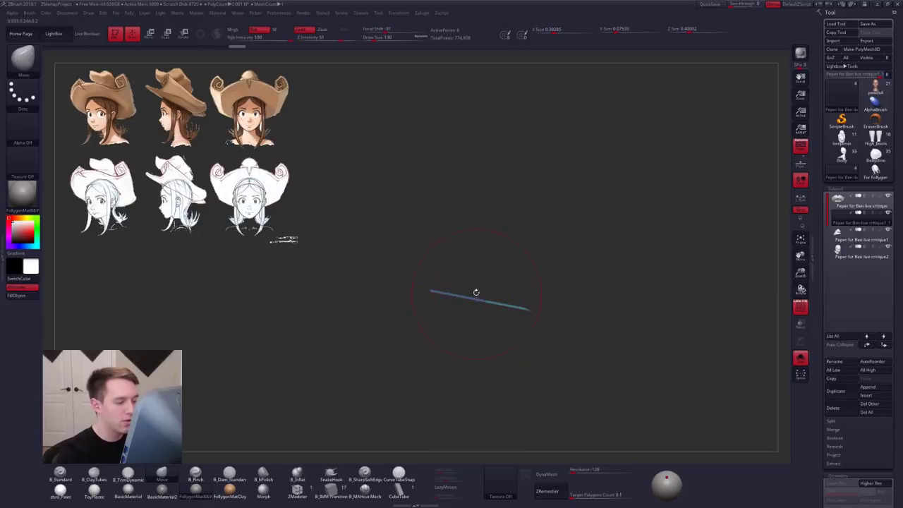
pyautogui.moveTo(470, 279)
pyautogui.keyDown('ctrl'); pyautogui.mouseDown()
pyautogui.moveTo(396, 303)
pyautogui.moveTo(350, 192)
pyautogui.mouseUp(); pyautogui.keyUp('ctrl')
pyautogui.press('r')
pyautogui.moveTo(485, 302)
pyautogui.mouseDown()
pyautogui.moveTo(464, 259)
pyautogui.moveTo(467, 214)
pyautogui.mouseUp()
pyautogui.press('q')
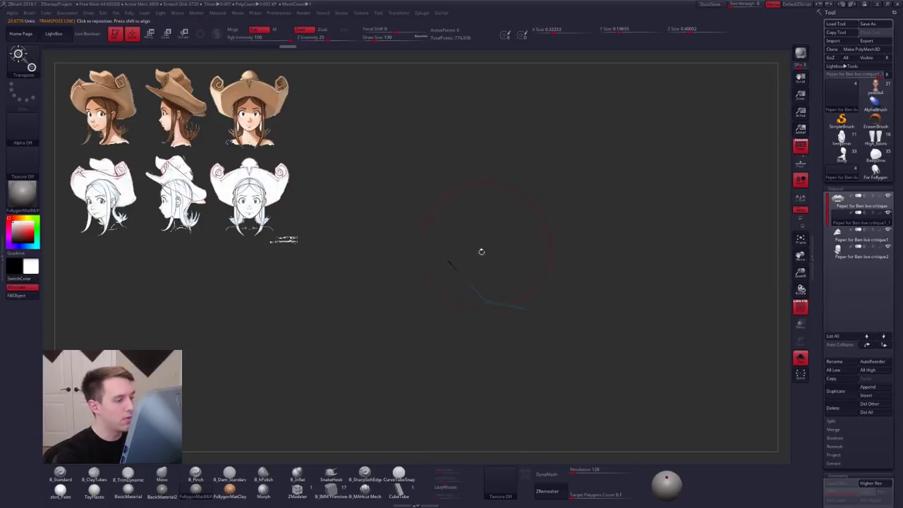
# Step: Slice the plane's raised half across and rotate its end section inward to add a second fold
pyautogui.moveTo(485, 265)
pyautogui.keyDown('ctrl'); pyautogui.mouseDown()
pyautogui.moveTo(499, 252)
pyautogui.moveTo(394, 329)
pyautogui.mouseUp(); pyautogui.keyUp('ctrl')
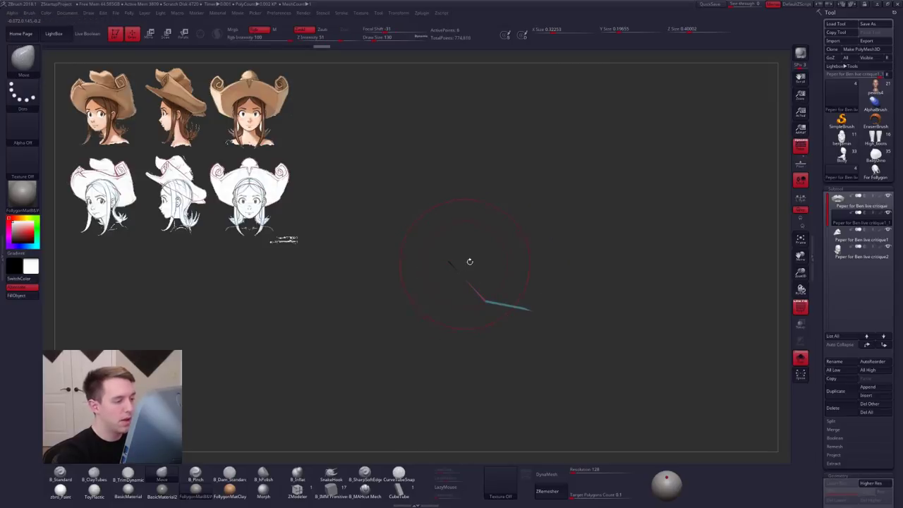
pyautogui.press('r')
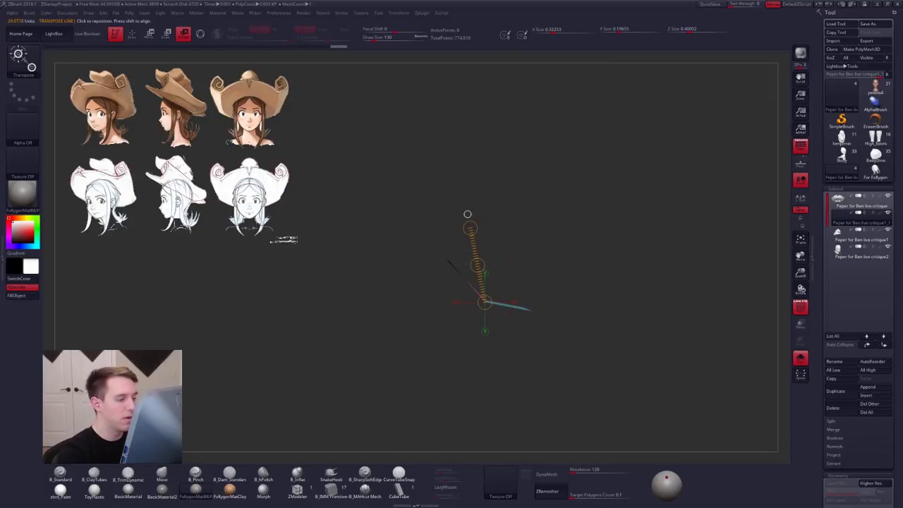
pyautogui.keyDown('ctrl'); pyautogui.click(468, 214); pyautogui.keyUp('ctrl')
pyautogui.moveTo(464, 278)
pyautogui.mouseDown()
pyautogui.moveTo(454, 217)
pyautogui.moveTo(487, 228)
pyautogui.mouseUp()
pyautogui.press('w')
pyautogui.press('q')
# Step: Set the draw size to 61 and preview the folded plane with Dynamic Subdivision
pyautogui.press('space')
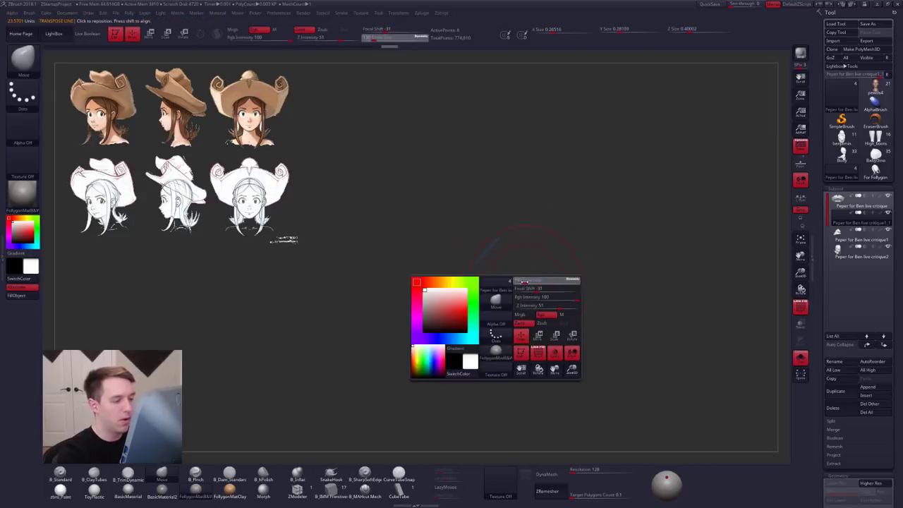
pyautogui.moveTo(524, 282); pyautogui.dragTo(542, 329)
pyautogui.moveTo(494, 304); pyautogui.dragTo(526, 324)
pyautogui.press('d')
pyautogui.keyDown('alt'); pyautogui.moveTo(578, 362); pyautogui.dragTo(507, 355); pyautogui.keyUp('alt')
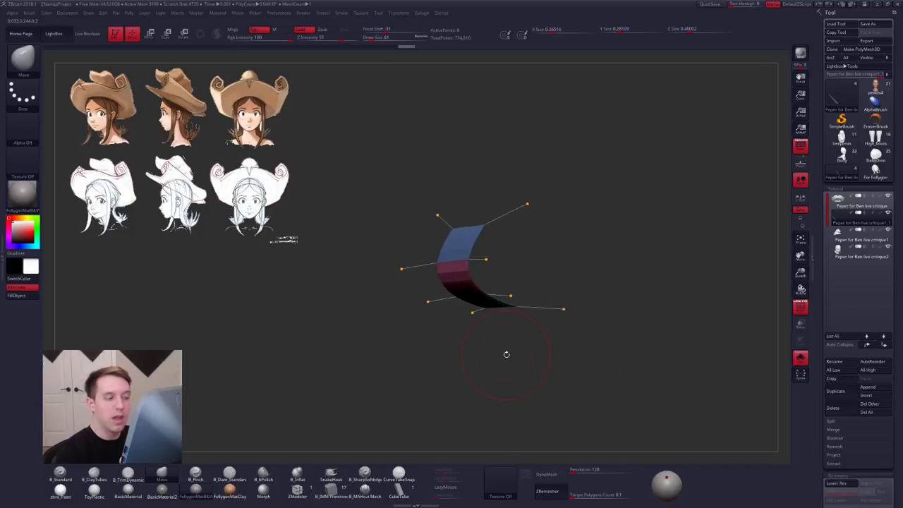
pyautogui.hotkey('shift', 'd')
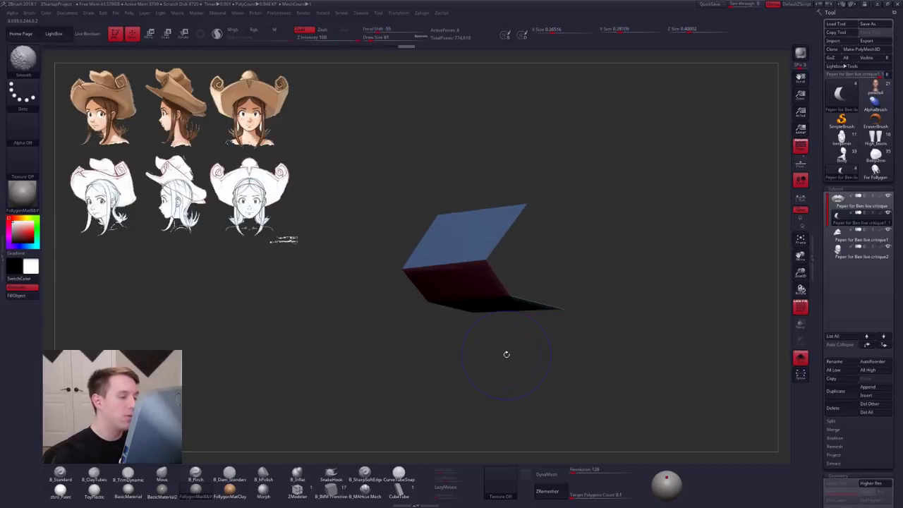
# Step: Bevel the upper fold edge of the folded plane slightly with the ZModeler brush
pyautogui.click(297, 492)
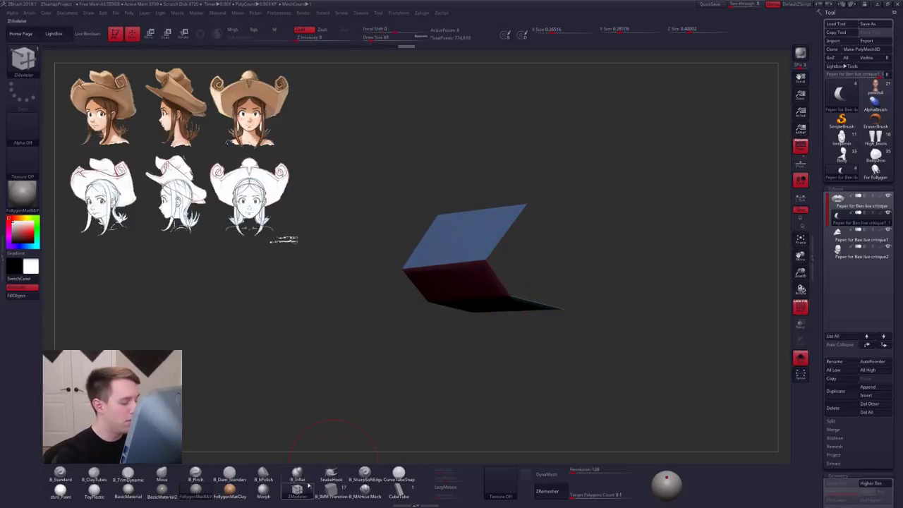
pyautogui.moveTo(331, 416); pyautogui.dragTo(378, 395)
pyautogui.press('space')
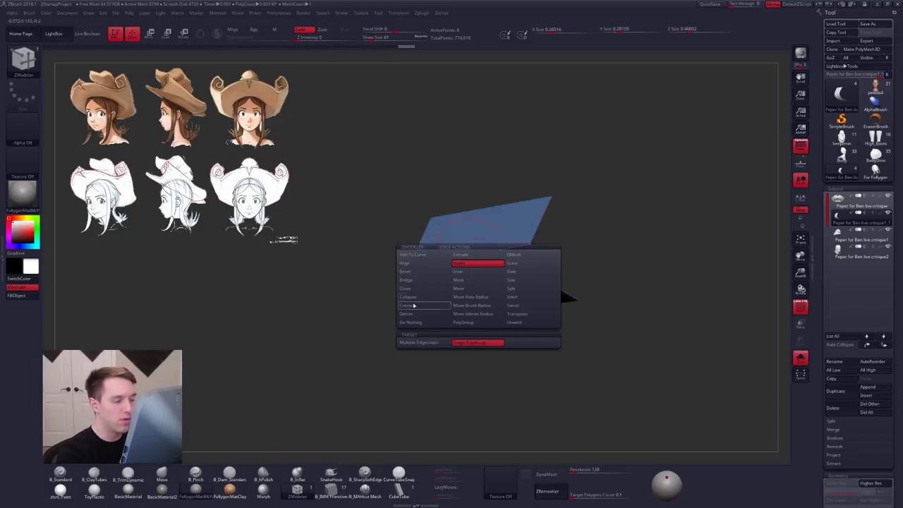
pyautogui.click(435, 274)
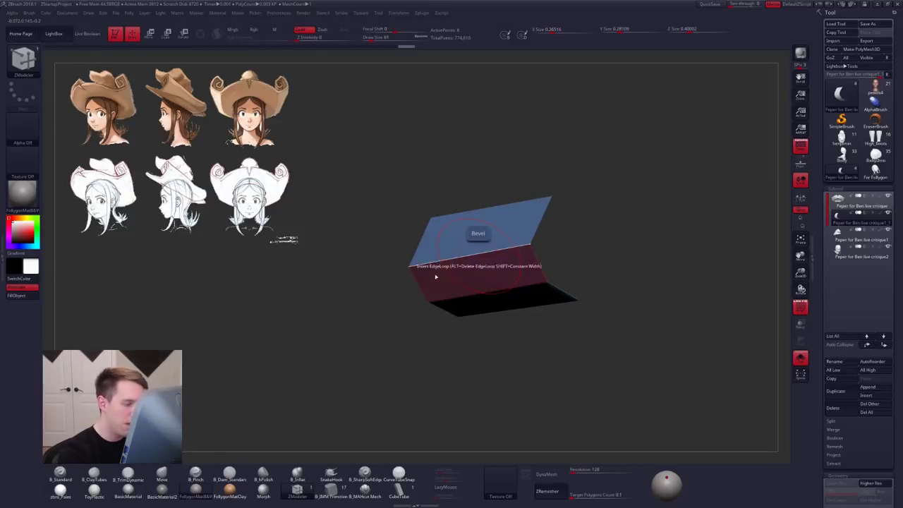
pyautogui.moveTo(491, 251); pyautogui.dragTo(491, 257)
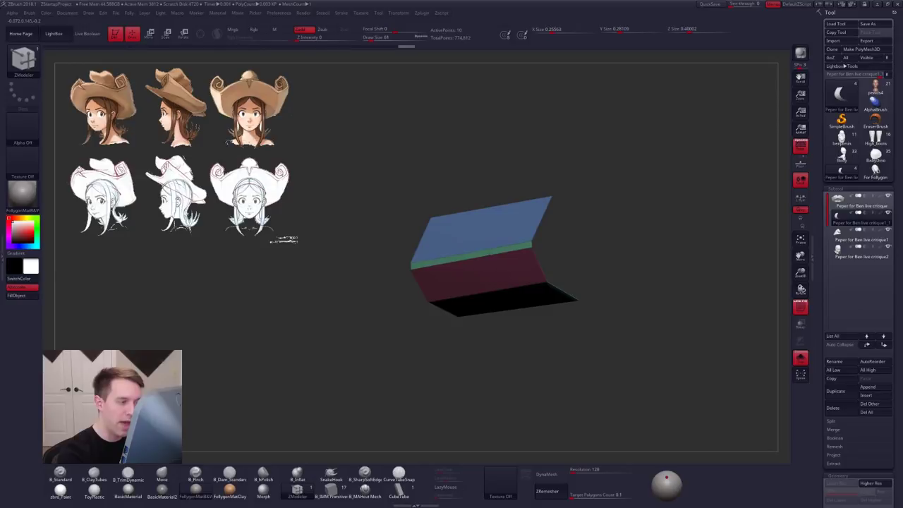
# Step: Check how the beveled edge sharpens the curve in Dynamic Subdivision, and return to the unsmoothed mesh
pyautogui.press('d')
pyautogui.moveTo(616, 397); pyautogui.dragTo(542, 404)
pyautogui.moveTo(523, 337); pyautogui.dragTo(568, 324)
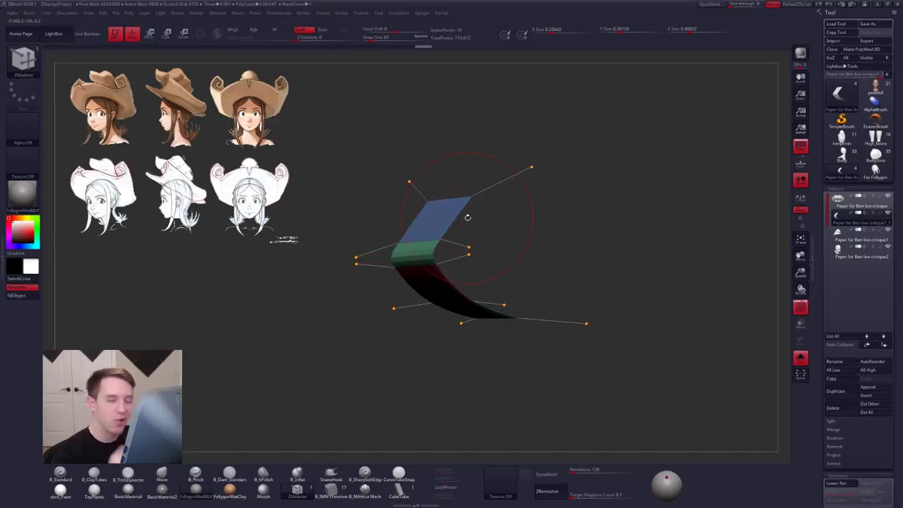
pyautogui.keyDown('shift'); pyautogui.moveTo(530, 300); pyautogui.dragTo(580, 315); pyautogui.keyUp('shift')
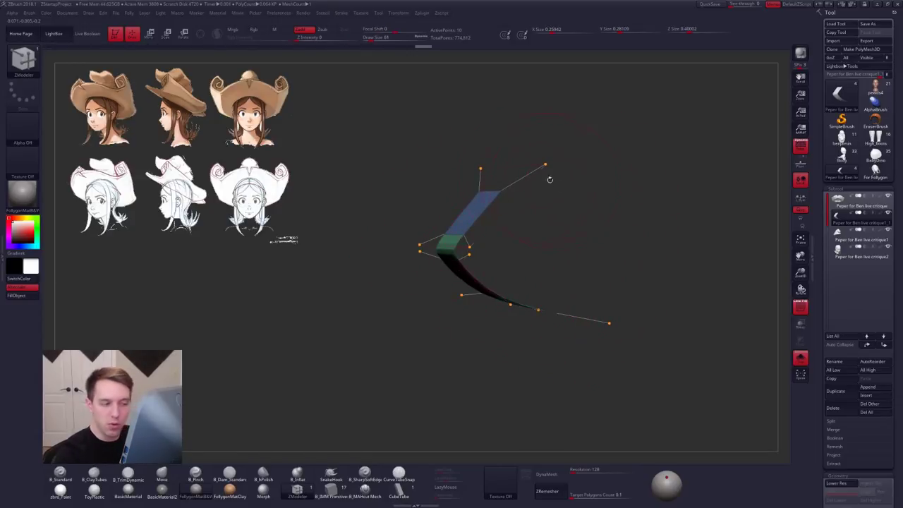
pyautogui.hotkey('shift', 'd')
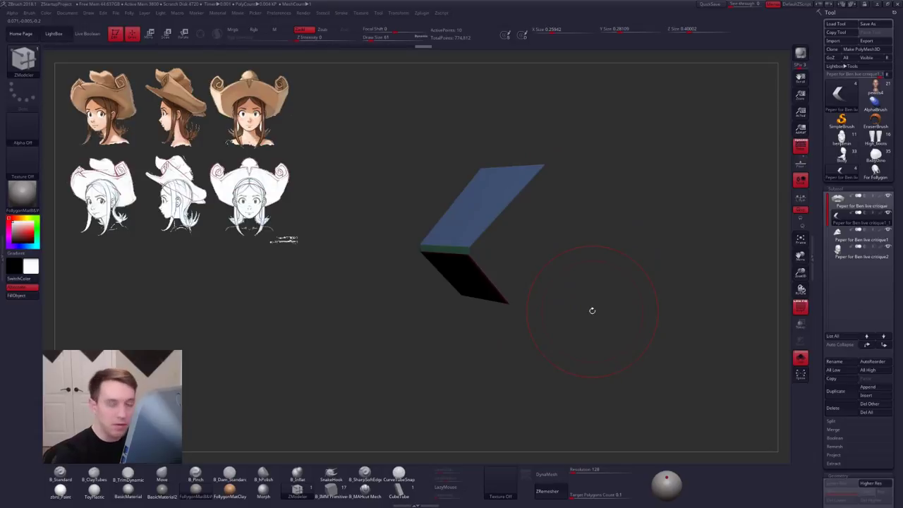
# Step: Extrude all polygons of the folded plane with ZModeler to give it a thin, even thickness
pyautogui.moveTo(513, 287); pyautogui.dragTo(474, 289)
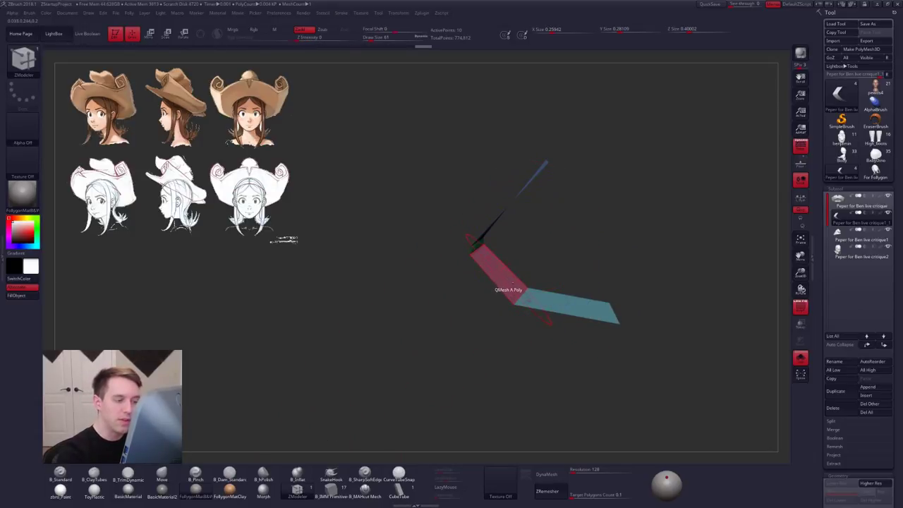
pyautogui.keyDown('ctrl'); pyautogui.moveTo(513, 284); pyautogui.dragTo(515, 292, button='right'); pyautogui.keyUp('ctrl')
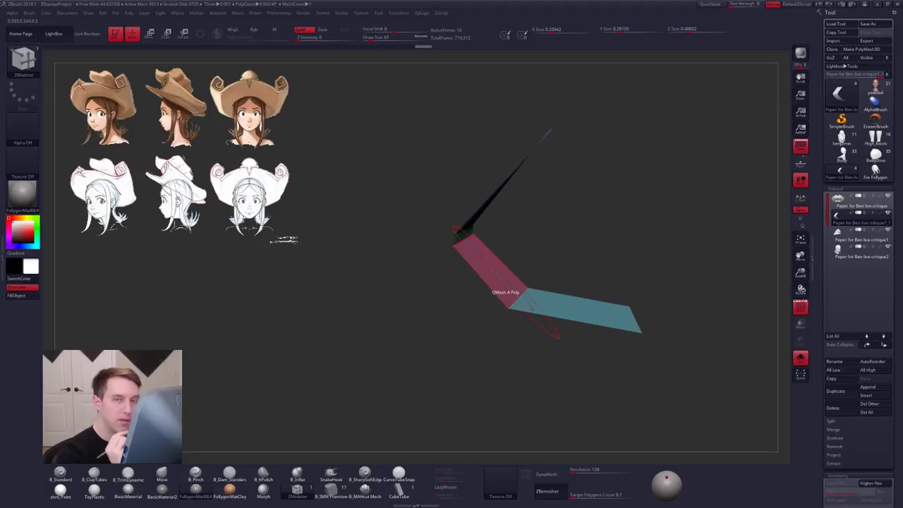
pyautogui.press('space')
pyautogui.click(453, 279)
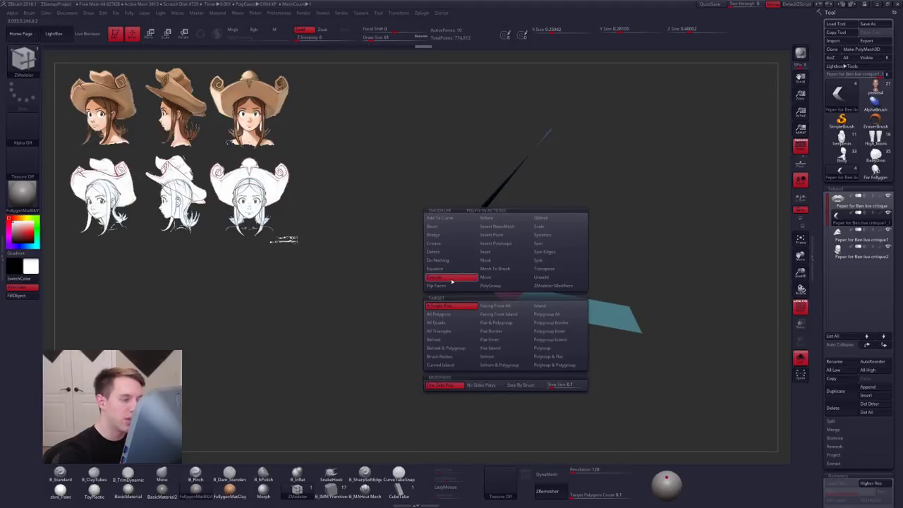
pyautogui.click(458, 314)
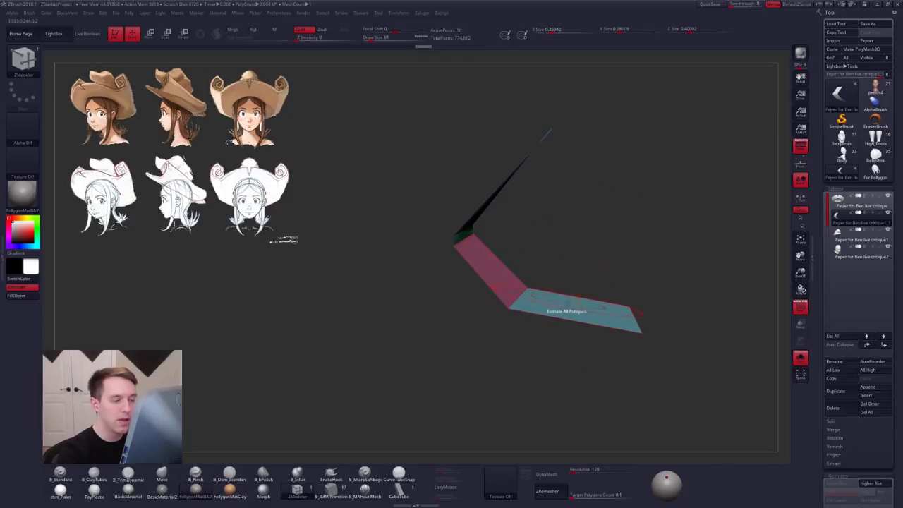
pyautogui.moveTo(573, 307); pyautogui.dragTo(567, 309)
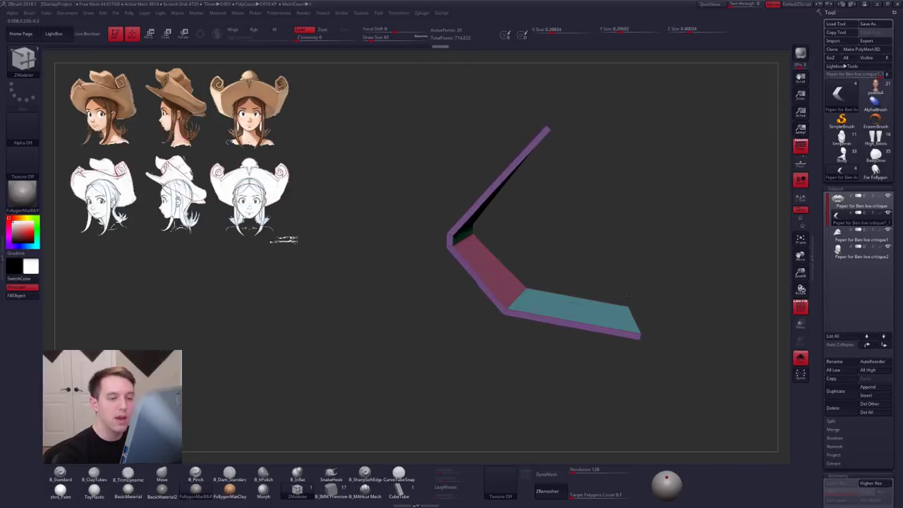
# Step: Turn off double-sided display for the thickened strip and test flipping its normals
pyautogui.keyDown('alt'); pyautogui.moveTo(632, 295); pyautogui.dragTo(612, 288); pyautogui.keyUp('alt')
pyautogui.moveTo(834, 368); pyautogui.dragTo(833, 203)
pyautogui.scroll(-10, 834, 202)
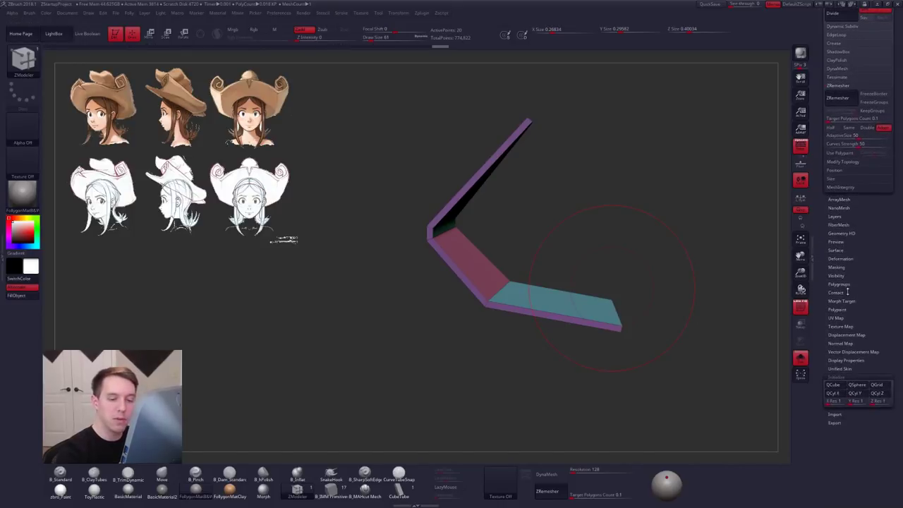
pyautogui.click(852, 326)
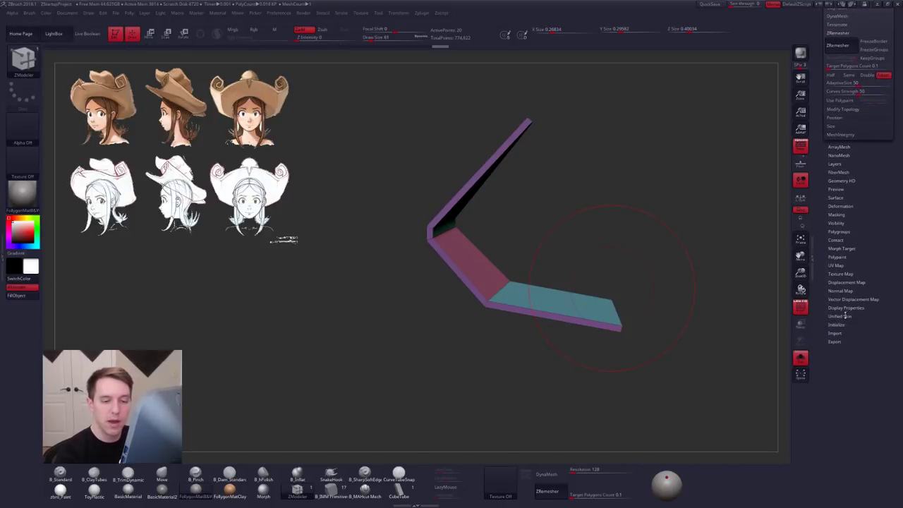
pyautogui.click(846, 308)
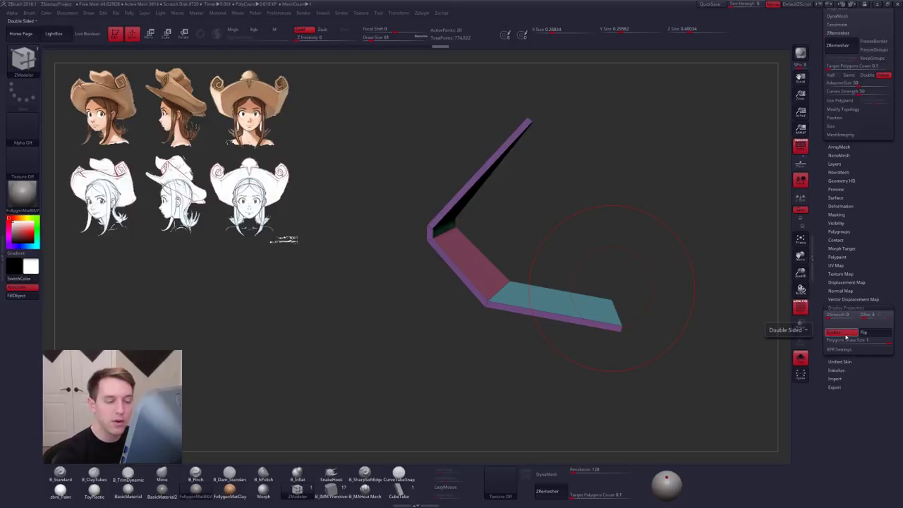
pyautogui.click(847, 336)
pyautogui.click(872, 336)
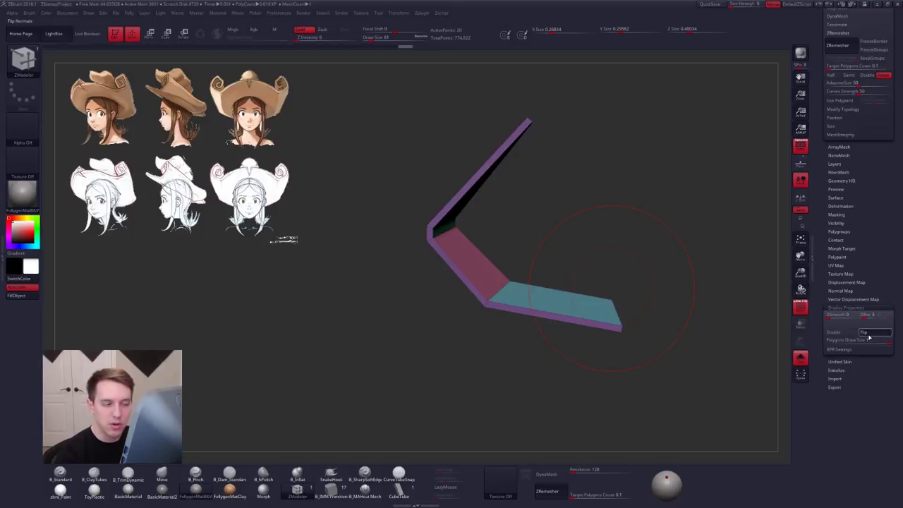
pyautogui.click(870, 336)
pyautogui.click(869, 334)
pyautogui.moveTo(600, 384); pyautogui.dragTo(688, 350)
# Step: Select the hat brim, rewind its undo history to the version with rolled curls and isolate it
pyautogui.moveTo(861, 281); pyautogui.dragTo(856, 417)
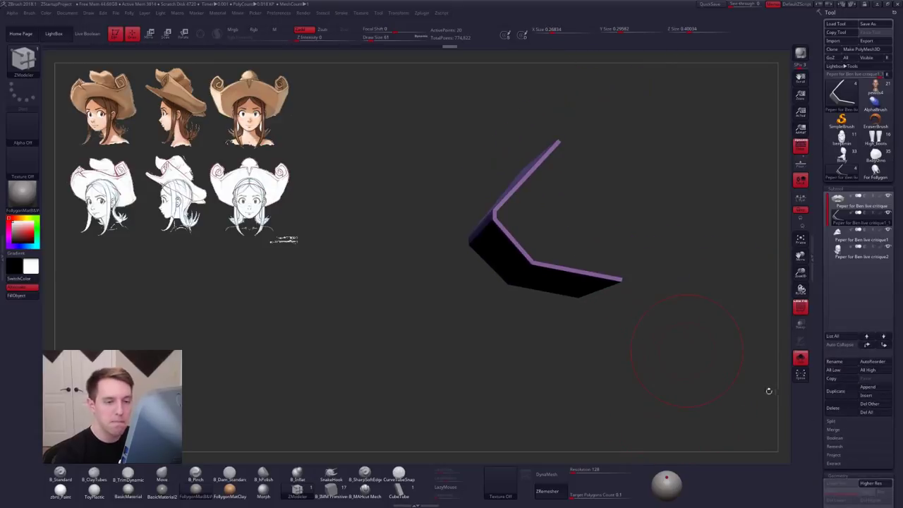
pyautogui.keyDown('alt'); pyautogui.moveTo(656, 359); pyautogui.dragTo(643, 281); pyautogui.keyUp('alt')
pyautogui.hotkey('alt', 'shift', 's')
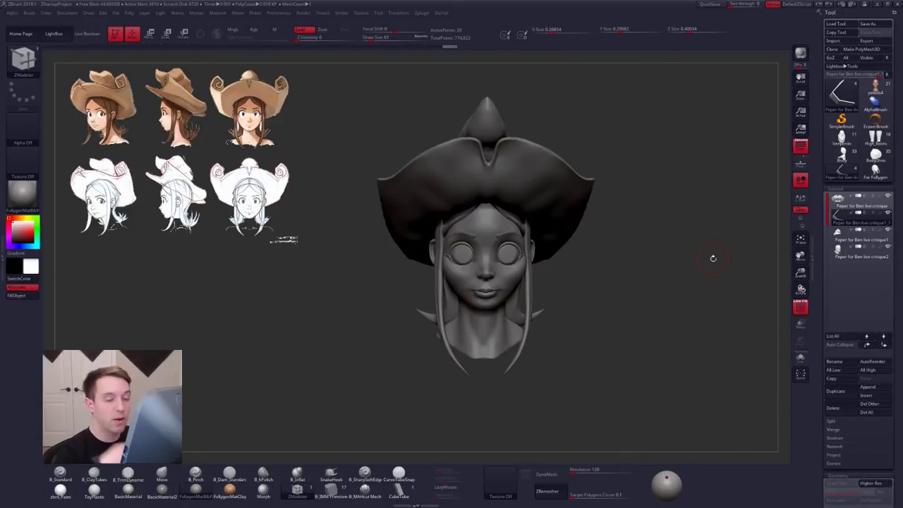
pyautogui.click(841, 209)
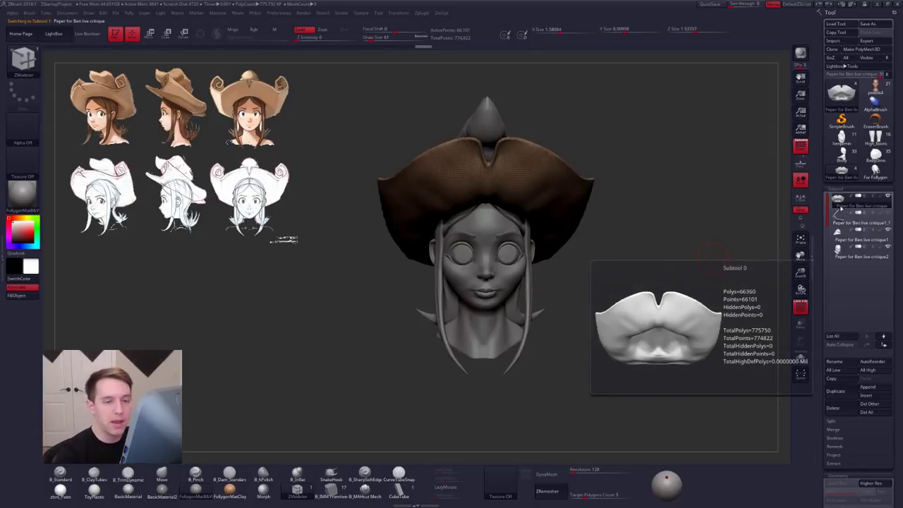
pyautogui.moveTo(426, 49); pyautogui.dragTo(233, 59)
pyautogui.hotkey('alt', 'shift', 's')
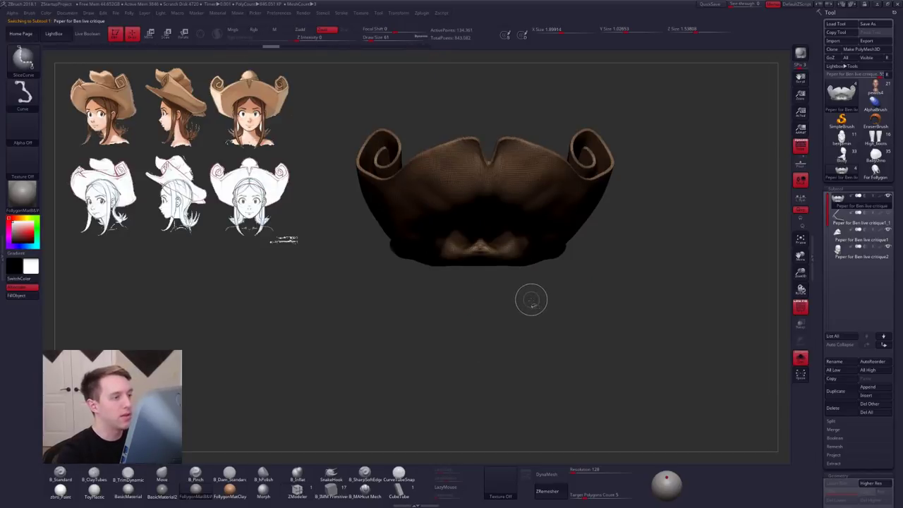
# Step: Step through the brim's history again, keep the curled version, and show the whole head without polyframe
pyautogui.hotkey('ctrl', 'shift', 'z')
pyautogui.hotkey('ctrl', 'shift', 'z')
pyautogui.hotkey('ctrl', 'shift', 'z')
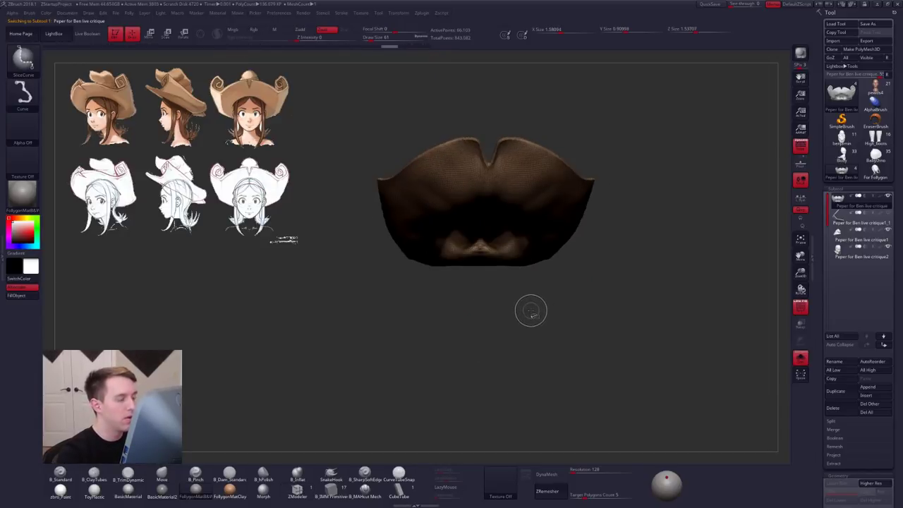
pyautogui.moveTo(541, 308)
pyautogui.keyDown('alt'); pyautogui.mouseDown()
pyautogui.moveTo(535, 285)
pyautogui.moveTo(551, 268)
pyautogui.mouseUp(); pyautogui.keyUp('alt')
pyautogui.hotkey('alt', 'shift', 's')
pyautogui.hotkey('shift', 'f')
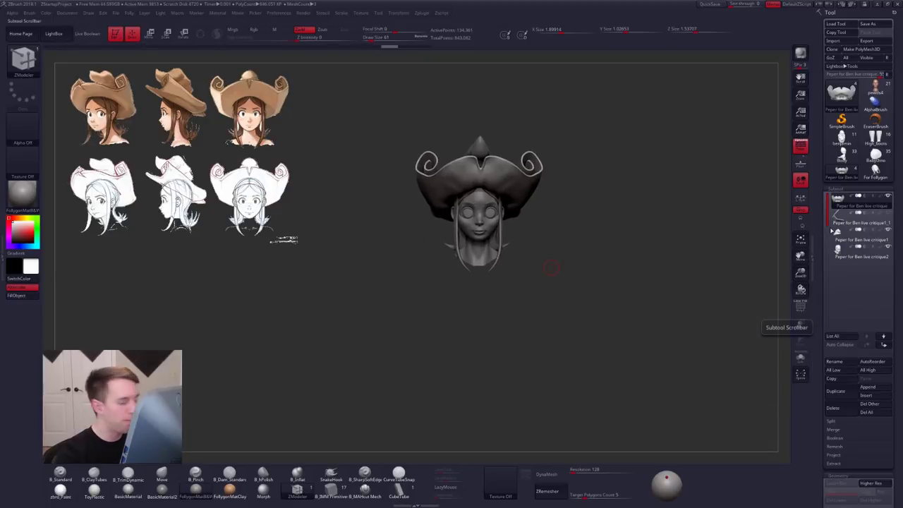
# Step: Select the hat's crown, show it alone and display its polygroups
pyautogui.moveTo(634, 365); pyautogui.dragTo(648, 327)
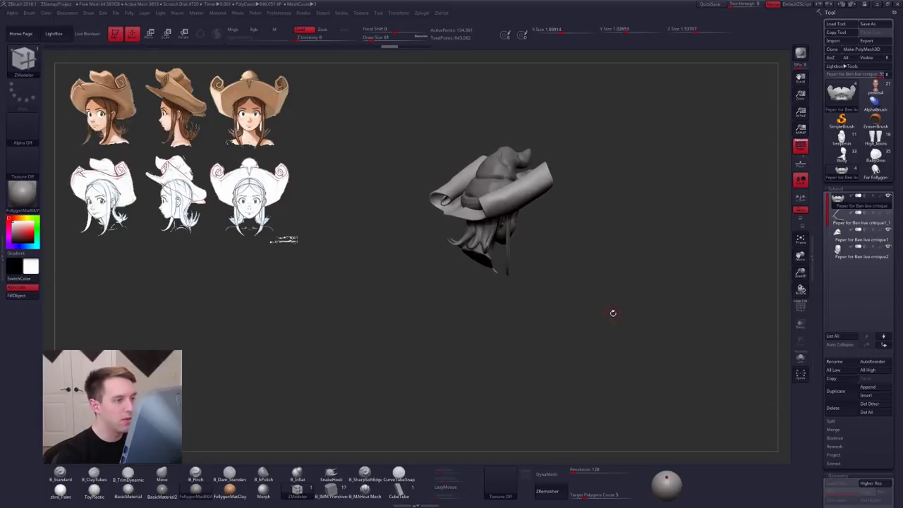
pyautogui.click(840, 220)
pyautogui.keyDown('alt'); pyautogui.moveTo(625, 226); pyautogui.dragTo(676, 303); pyautogui.keyUp('alt')
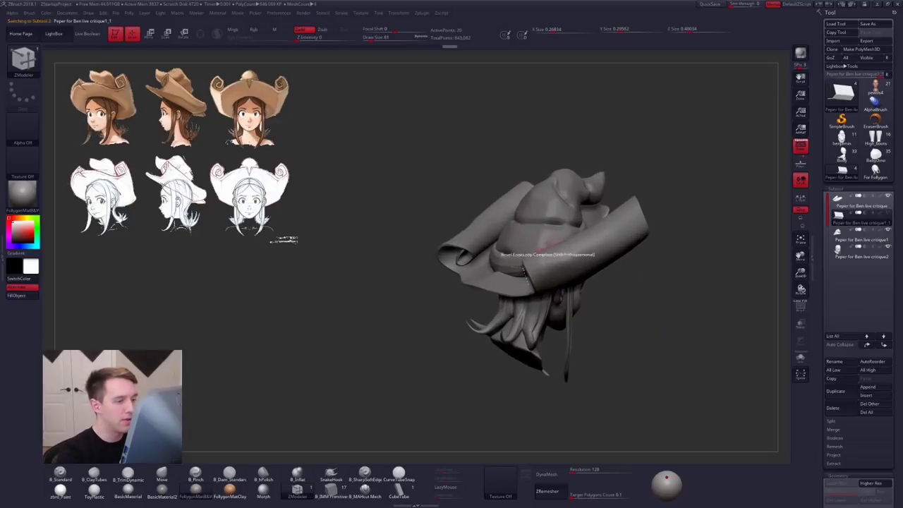
pyautogui.keyDown('alt'); pyautogui.click(552, 233); pyautogui.keyUp('alt')
pyautogui.keyDown('alt'); pyautogui.moveTo(570, 251); pyautogui.dragTo(532, 326, button='right'); pyautogui.keyUp('alt')
pyautogui.hotkey('alt', 's')
pyautogui.hotkey('shift', 'f')
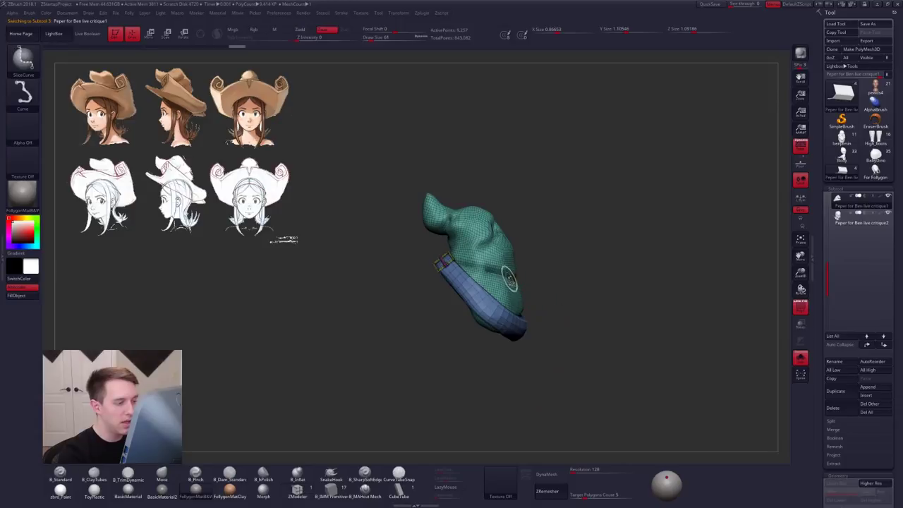
# Step: Hide the hat band's polygroups and split them from the crown into a separate subtool
pyautogui.keyDown('ctrl'); pyautogui.keyDown('shift'); pyautogui.click(510, 281); pyautogui.keyUp('shift'); pyautogui.keyUp('ctrl')
pyautogui.press('space')
pyautogui.click(514, 304)
pyautogui.hotkey('alt', 's')
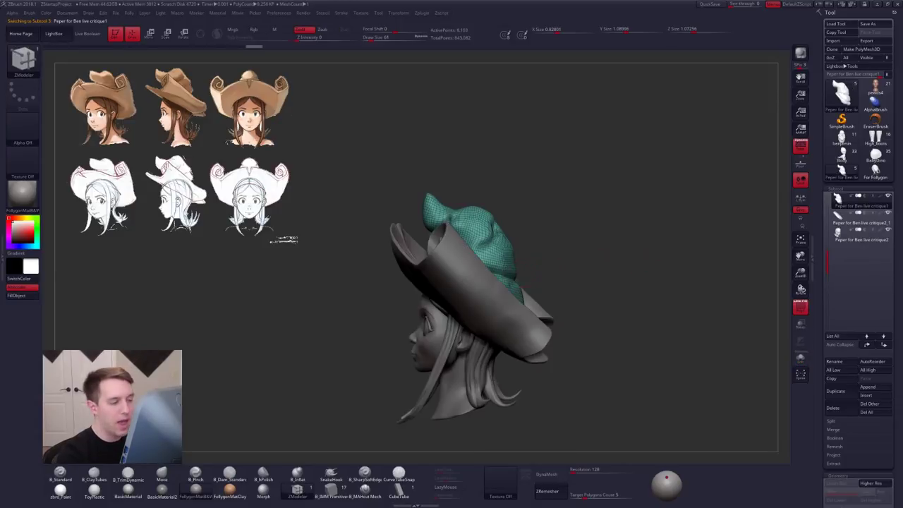
pyautogui.moveTo(600, 256); pyautogui.dragTo(583, 258, button='right')
# Step: Isolate the crown without polyframe, choose the B_Pinch brush and subdivide the crown twice
pyautogui.hotkey('alt', 's')
pyautogui.moveTo(494, 285)
pyautogui.keyDown('ctrl'); pyautogui.mouseDown(button='right')
pyautogui.moveTo(500, 291)
pyautogui.moveTo(482, 278)
pyautogui.mouseUp(button='right'); pyautogui.keyUp('ctrl')
pyautogui.hotkey('shift', 'f')
pyautogui.press('b')
pyautogui.press('p')
pyautogui.press('i')
pyautogui.hotkey('ctrl', 'd')
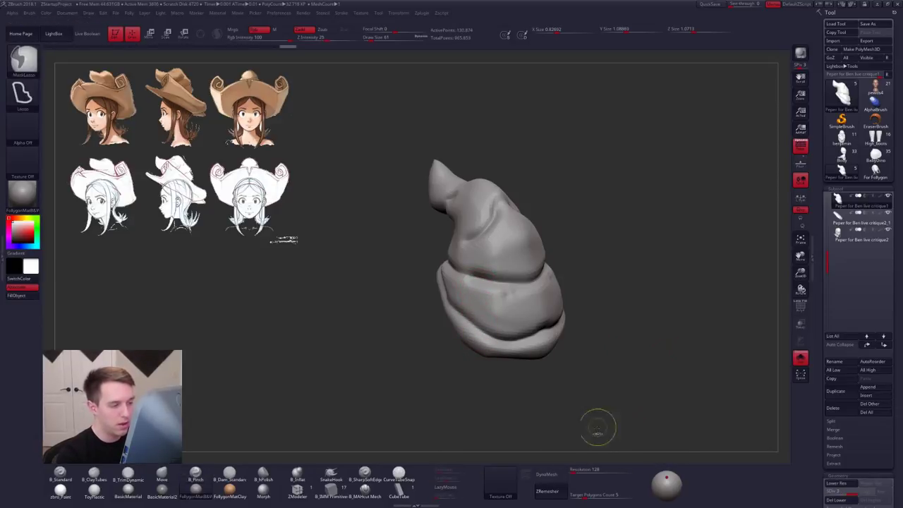
pyautogui.hotkey('ctrl', 'd')
# Step: Remesh the hat's crown with DynaMesh at a resolution of 336
pyautogui.click(573, 475)
pyautogui.write('333')
pyautogui.press('Return')
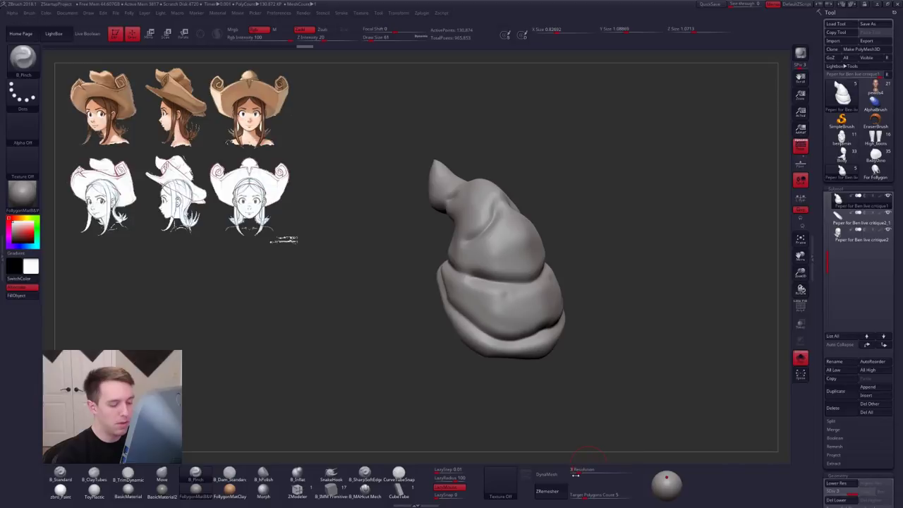
pyautogui.click(562, 479)
pyautogui.click(540, 497)
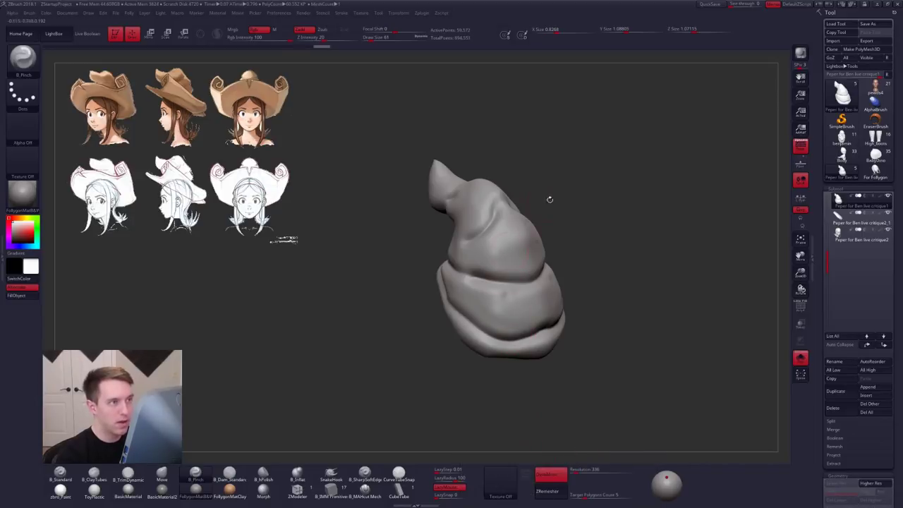
# Step: Try a B_Pinch stroke along the crown's lower fold and undo it
pyautogui.moveTo(472, 273)
pyautogui.mouseDown(button='right')
pyautogui.moveTo(486, 269)
pyautogui.moveTo(472, 263)
pyautogui.mouseUp(button='right')
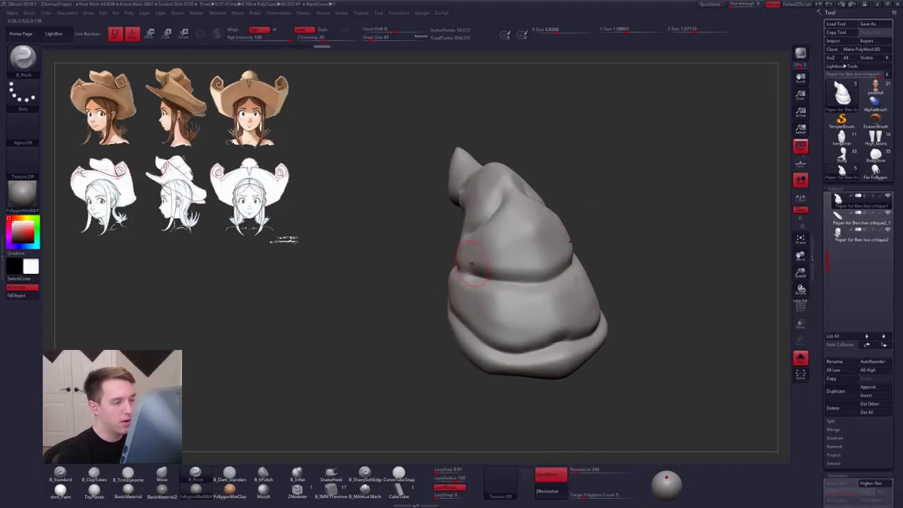
pyautogui.moveTo(576, 256); pyautogui.dragTo(528, 272, button='right')
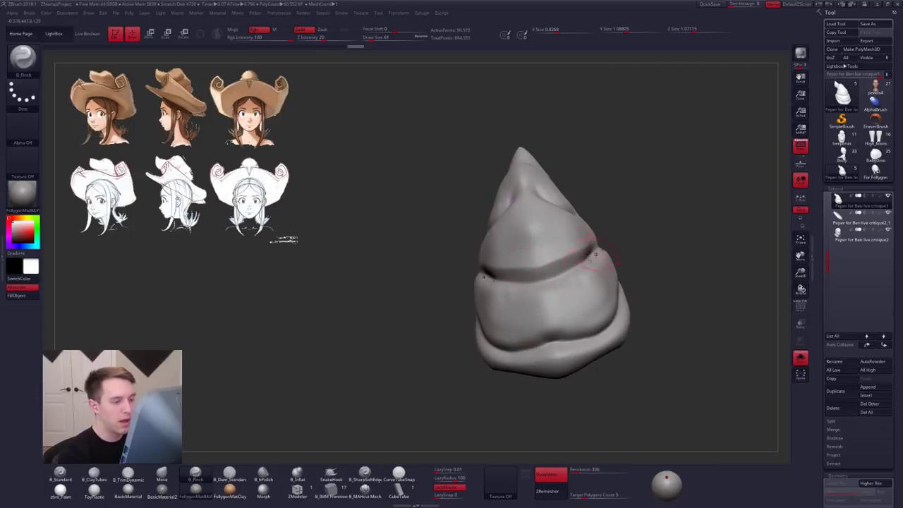
pyautogui.moveTo(597, 255); pyautogui.dragTo(598, 255, button='right')
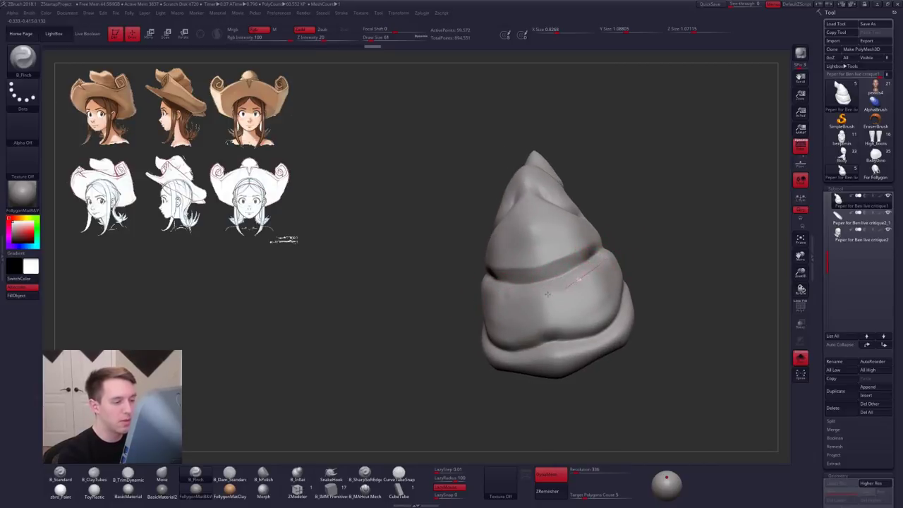
pyautogui.moveTo(548, 295); pyautogui.dragTo(444, 317)
pyautogui.hotkey('ctrl', 'z')
# Step: Choose the B_MAHcut Mech brush, enable LazyMouse and work the fold around the crown's lower half
pyautogui.click(365, 491)
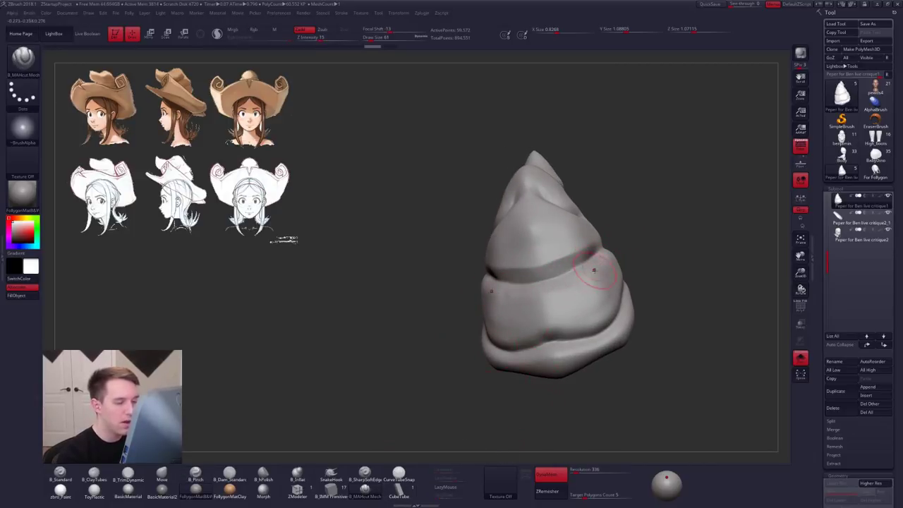
pyautogui.moveTo(594, 270); pyautogui.dragTo(620, 254, button='right')
pyautogui.press('l')
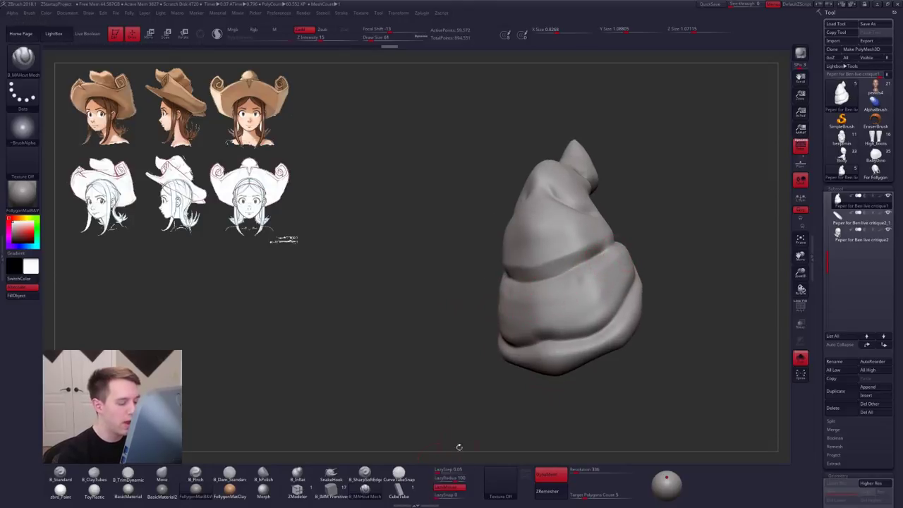
pyautogui.moveTo(555, 294); pyautogui.dragTo(577, 298)
pyautogui.moveTo(576, 298)
pyautogui.keyDown('shift'); pyautogui.mouseDown(button='right')
pyautogui.moveTo(529, 312)
pyautogui.moveTo(464, 306)
pyautogui.mouseUp(button='right'); pyautogui.keyUp('shift')
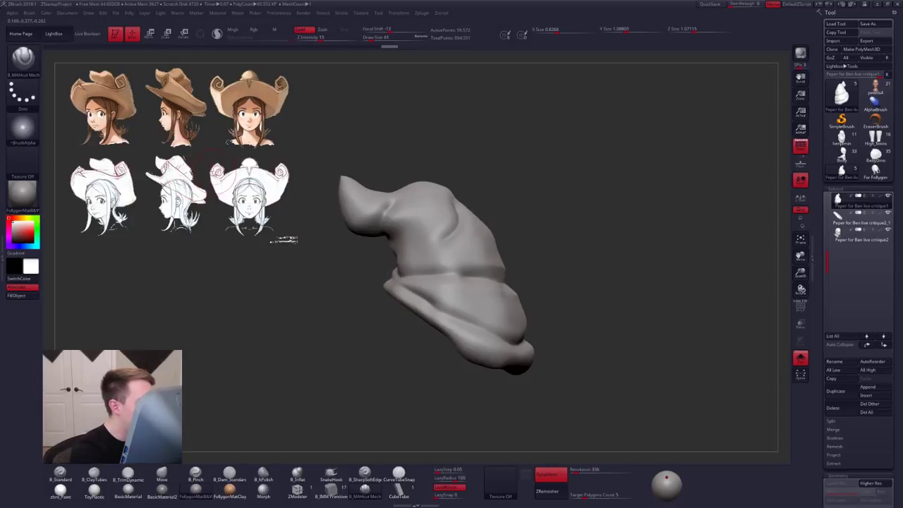
# Step: Choose the Move brush, toggle its AccuCurve option and pull the fold at the crown's back into a sharper corner
pyautogui.press('b')
pyautogui.press('m')
pyautogui.press('v')
pyautogui.press('space')
pyautogui.moveTo(528, 299); pyautogui.dragTo(537, 296)
pyautogui.hotkey('ctrl', 'f')
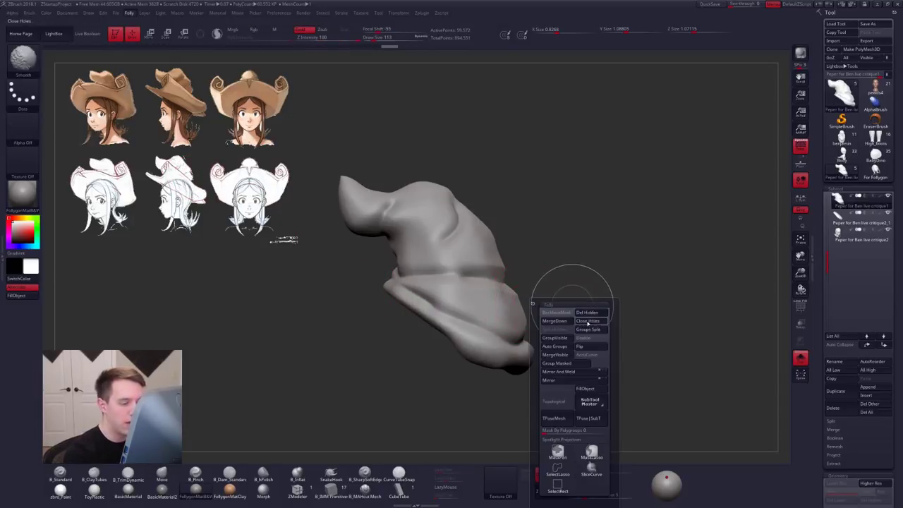
pyautogui.click(590, 355)
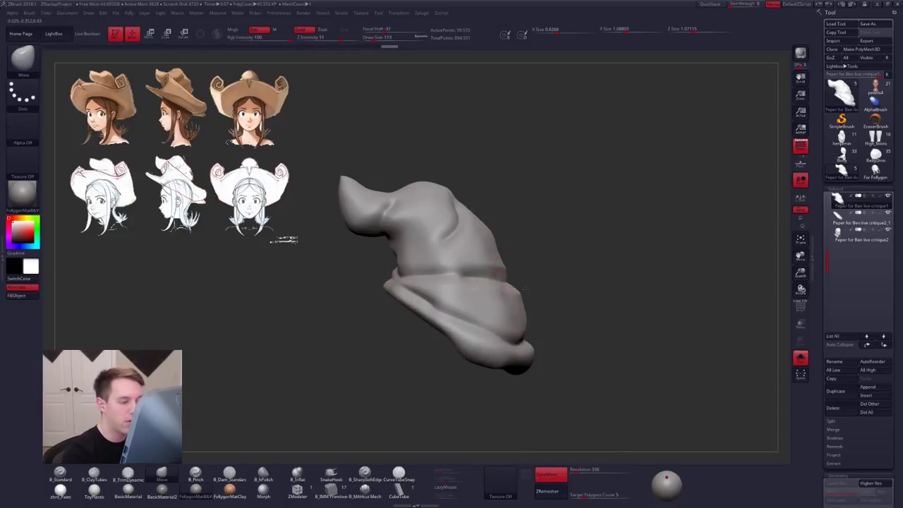
pyautogui.press('space')
pyautogui.moveTo(535, 294)
pyautogui.mouseDown()
pyautogui.moveTo(562, 303)
pyautogui.moveTo(566, 319)
pyautogui.moveTo(516, 281)
pyautogui.mouseUp()
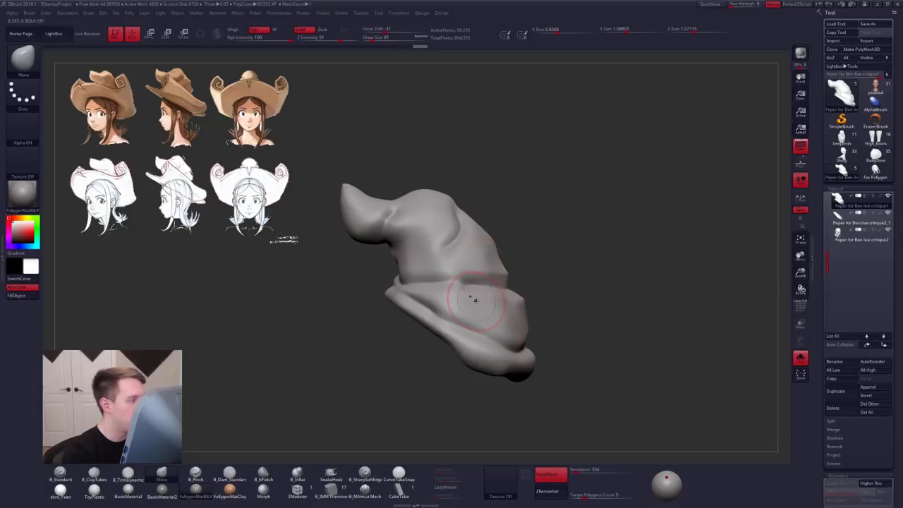
# Step: Adjust the crown's upper back with the Move brush, compare it with the whole head, and isolate the crown again
pyautogui.press('space')
pyautogui.moveTo(489, 241); pyautogui.dragTo(500, 242)
pyautogui.moveTo(501, 316)
pyautogui.keyDown('alt'); pyautogui.mouseDown(button='right')
pyautogui.moveTo(529, 297)
pyautogui.moveTo(534, 328)
pyautogui.mouseUp(button='right'); pyautogui.keyUp('alt')
pyautogui.hotkey('alt', 's')
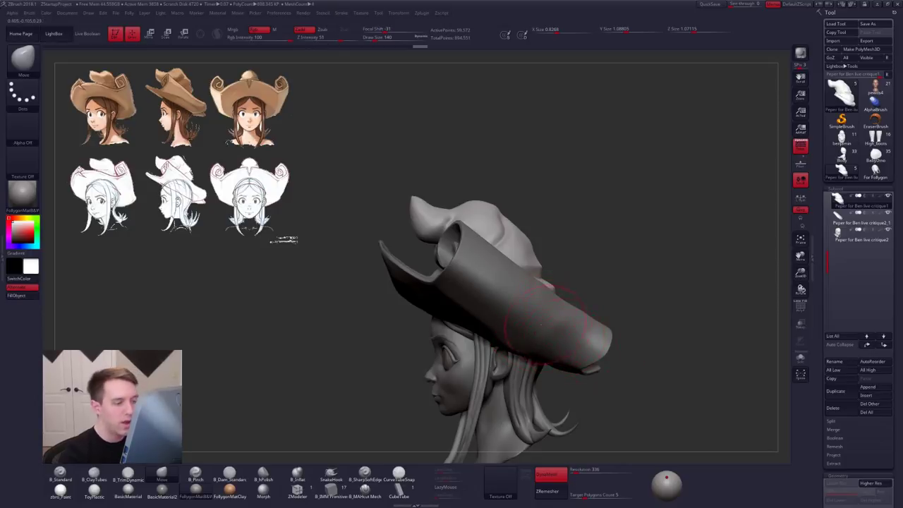
pyautogui.hotkey('shift', 'ctrl', 's')
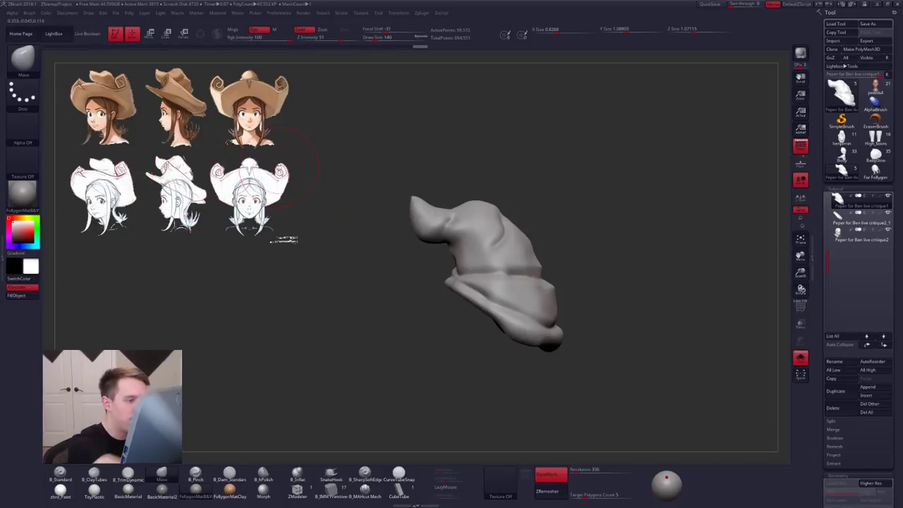
pyautogui.hotkey('ctrl', '1')
pyautogui.click(586, 305)
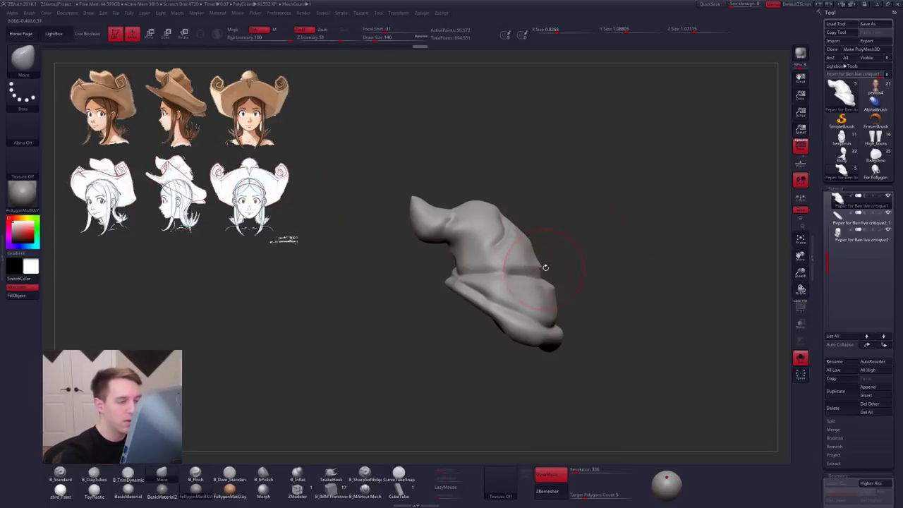
pyautogui.press('w')
pyautogui.moveTo(541, 267); pyautogui.dragTo(543, 268)
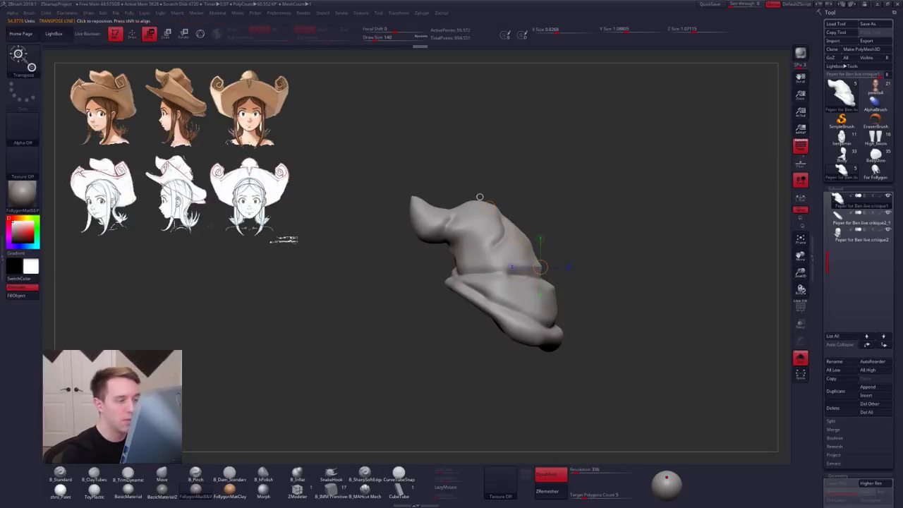
pyautogui.press('q')
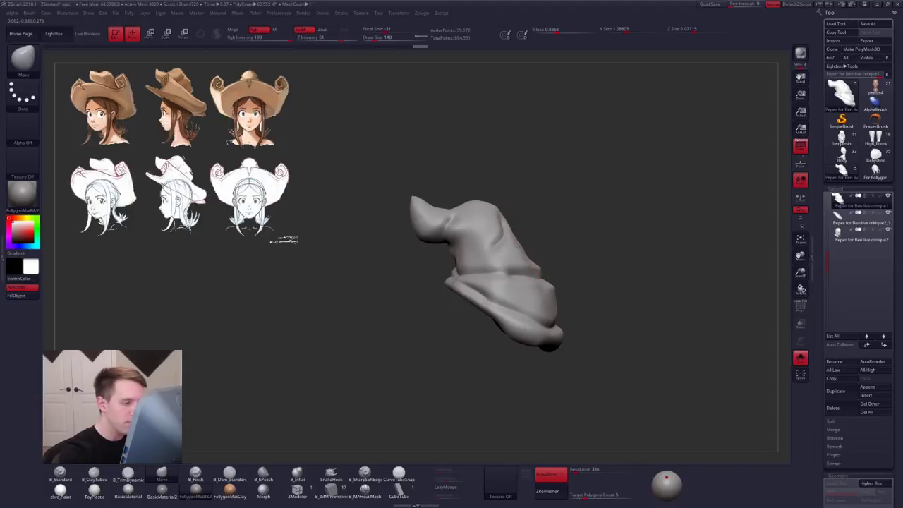
# Step: Smooth and refine the folds on the crown's back with the Move brush, adjusting its size and checking from several angles
pyautogui.moveTo(531, 250)
pyautogui.mouseDown(button='right')
pyautogui.moveTo(497, 245)
pyautogui.moveTo(566, 253)
pyautogui.mouseUp(button='right')
pyautogui.press('2')
pyautogui.moveTo(504, 236)
pyautogui.keyDown('shift'); pyautogui.mouseDown()
pyautogui.moveTo(530, 226)
pyautogui.moveTo(505, 235)
pyautogui.mouseUp(); pyautogui.keyUp('shift')
pyautogui.moveTo(551, 258)
pyautogui.keyDown('shift'); pyautogui.mouseDown(button='right')
pyautogui.moveTo(521, 268)
pyautogui.moveTo(557, 293)
pyautogui.mouseUp(button='right'); pyautogui.keyUp('shift')
pyautogui.press('1')
pyautogui.press('s')
pyautogui.moveTo(570, 357); pyautogui.dragTo(542, 353, button='right')
pyautogui.keyDown('ctrl'); pyautogui.moveTo(542, 353); pyautogui.dragTo(576, 362, button='right'); pyautogui.keyUp('ctrl')
pyautogui.hotkey('shift', 's')
pyautogui.keyDown('ctrl'); pyautogui.moveTo(487, 241); pyautogui.dragTo(494, 305, button='right'); pyautogui.keyUp('ctrl')
# Step: Pinch the folds on top of the crown with the B_Pinch brush and show the whole head again
pyautogui.press('b')
pyautogui.press('p')
pyautogui.press('i')
pyautogui.moveTo(494, 218); pyautogui.dragTo(503, 240, button='right')
pyautogui.hotkey('shift', 's')
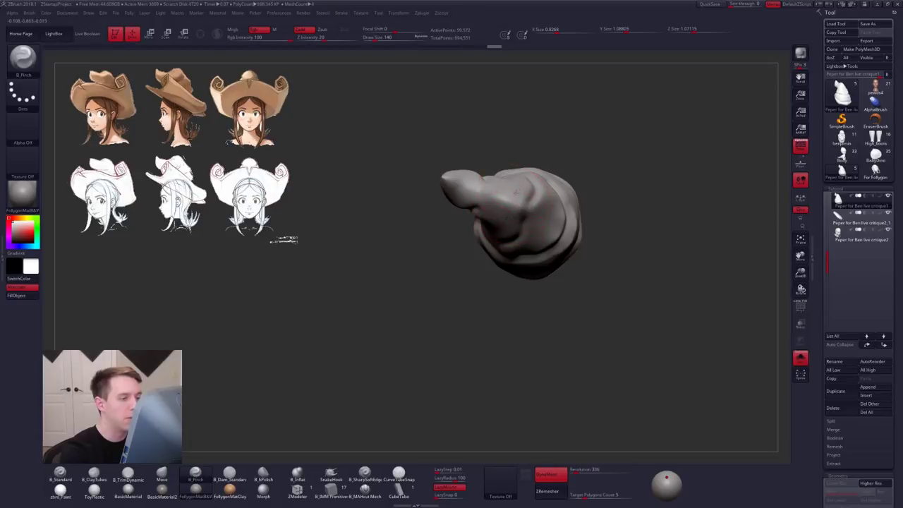
pyautogui.moveTo(494, 224); pyautogui.dragTo(527, 197)
pyautogui.moveTo(495, 259); pyautogui.dragTo(556, 214, button='right')
pyautogui.hotkey('shift', 's')
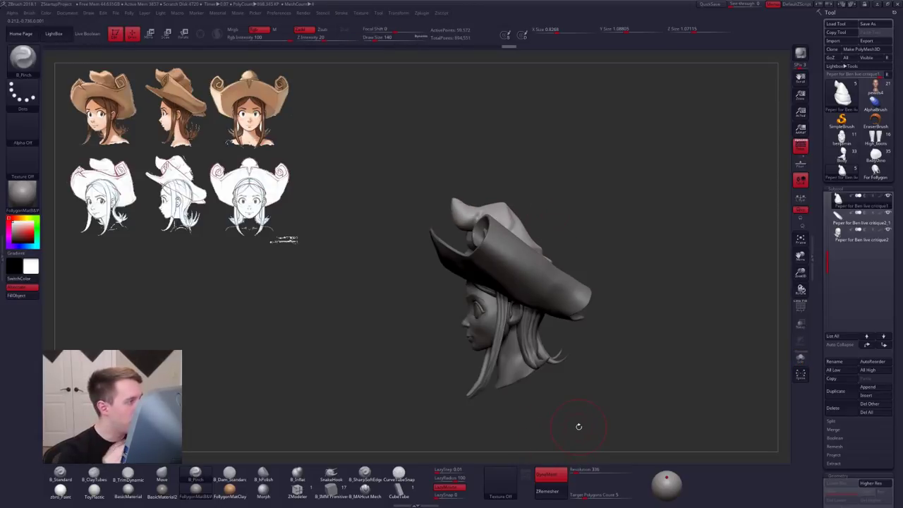
# Step: Examine the whole hat and head from the front and above, selecting the hat band and checking its polyframe
pyautogui.moveTo(579, 427); pyautogui.dragTo(602, 390, button='right')
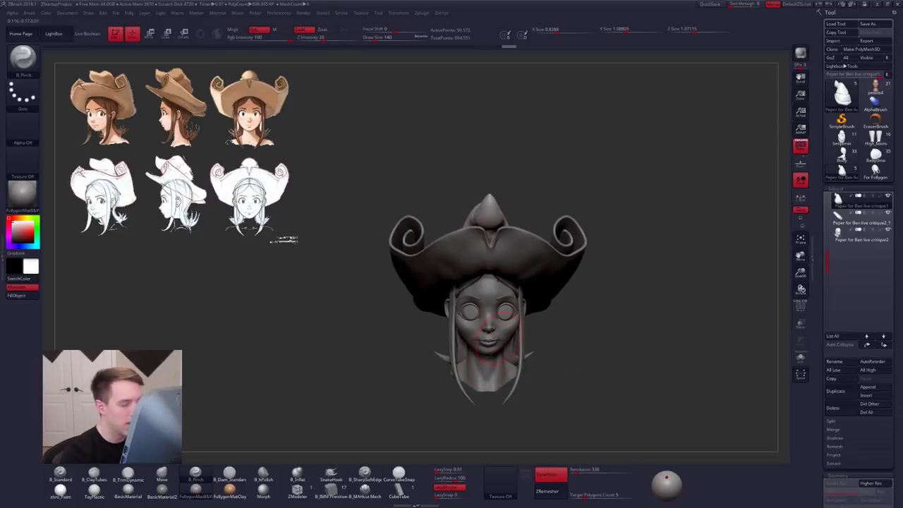
pyautogui.keyDown('alt'); pyautogui.moveTo(518, 336); pyautogui.dragTo(519, 308, button='right'); pyautogui.keyUp('alt')
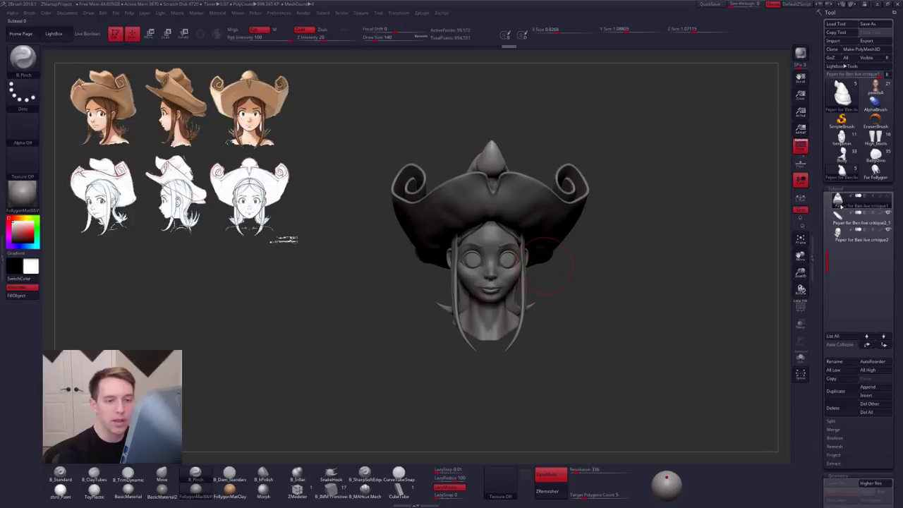
pyautogui.moveTo(750, 230)
pyautogui.mouseDown(button='right')
pyautogui.moveTo(722, 273)
pyautogui.moveTo(730, 241)
pyautogui.mouseUp(button='right')
pyautogui.click(840, 216)
pyautogui.hotkey('shift', 'f')
pyautogui.hotkey('shift', 'f')
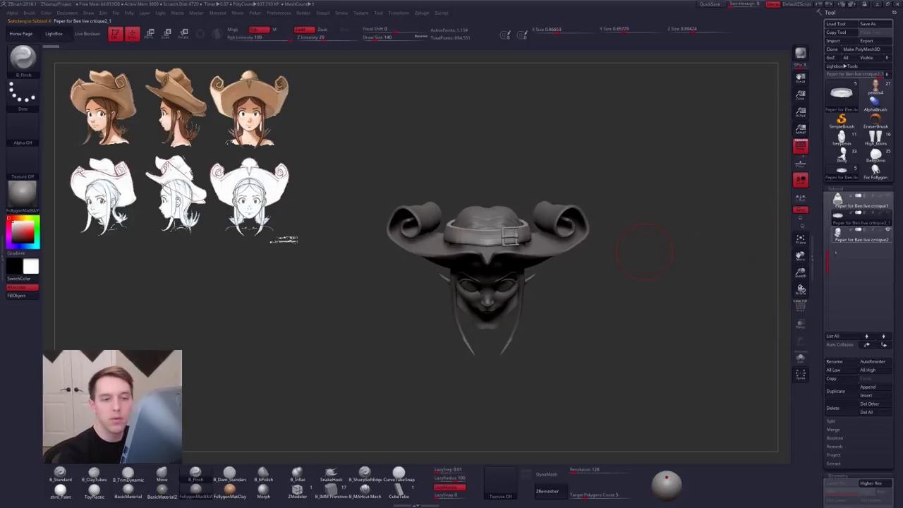
# Step: Select the head subtool and hide the hat parts so only the head shows from the front
pyautogui.click(840, 233)
pyautogui.click(829, 205)
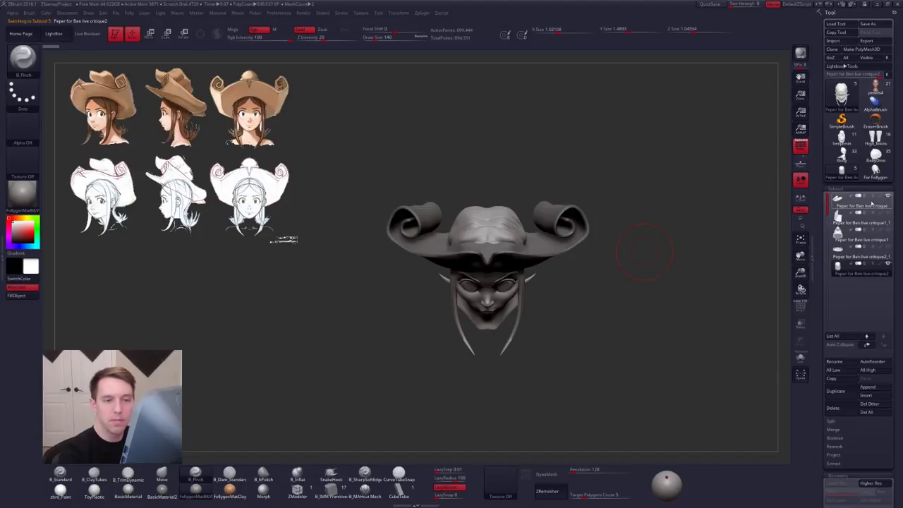
pyautogui.click(889, 198)
pyautogui.moveTo(637, 257); pyautogui.dragTo(635, 286, button='right')
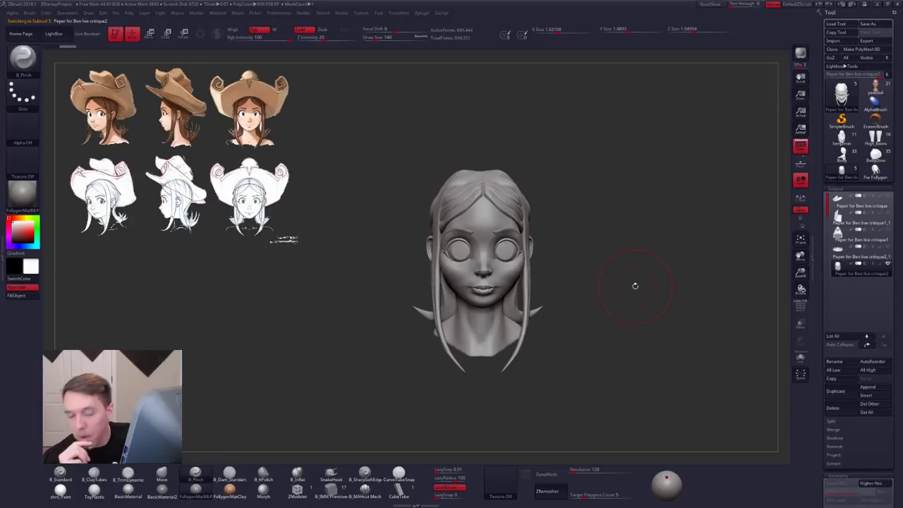
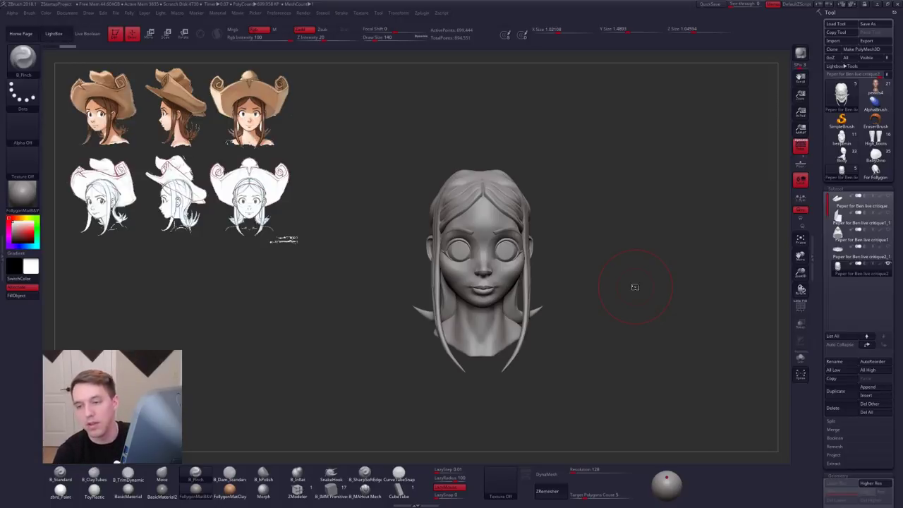
# Step: Select the crown to show it on the head and adjust its fit around the hair with the Move brush
pyautogui.click(842, 241)
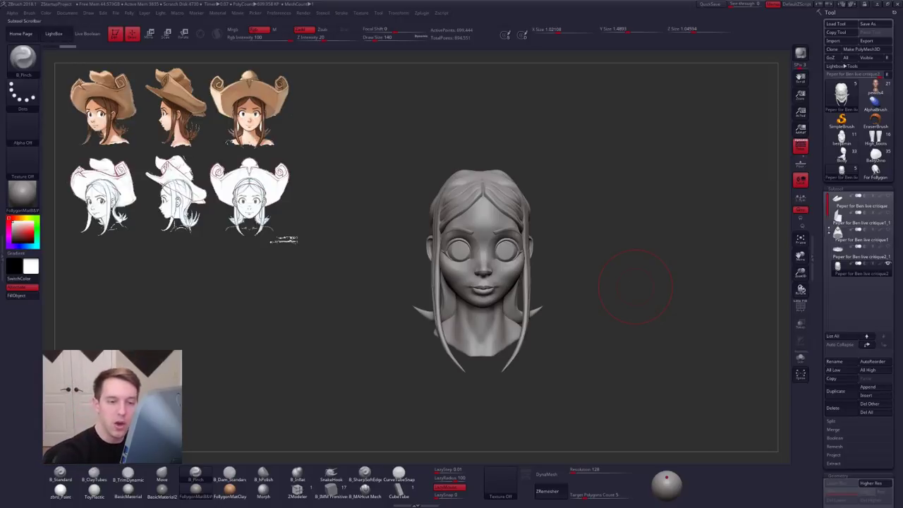
pyautogui.moveTo(639, 374)
pyautogui.mouseDown()
pyautogui.moveTo(679, 374)
pyautogui.moveTo(653, 379)
pyautogui.mouseUp()
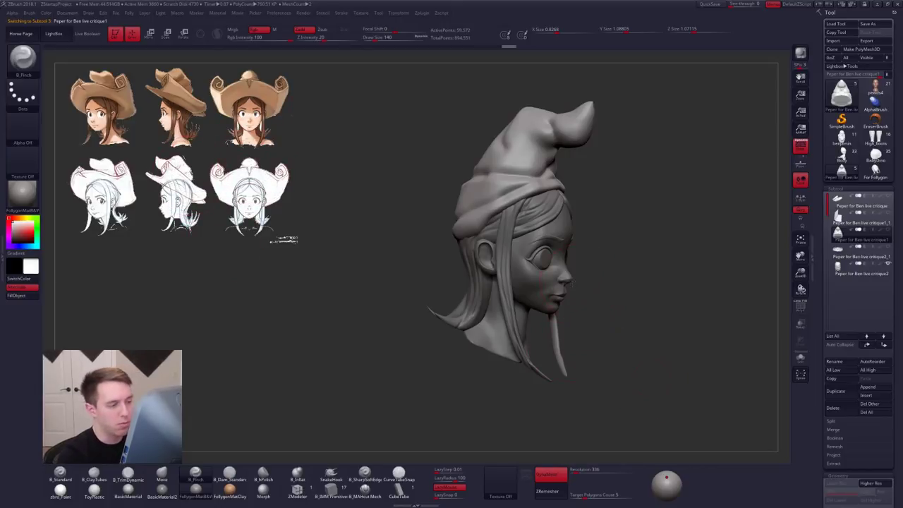
pyautogui.moveTo(570, 283)
pyautogui.mouseDown()
pyautogui.moveTo(541, 264)
pyautogui.moveTo(575, 262)
pyautogui.mouseUp()
pyautogui.press('b')
pyautogui.press('m')
pyautogui.press('v')
pyautogui.moveTo(435, 265); pyautogui.dragTo(421, 270)
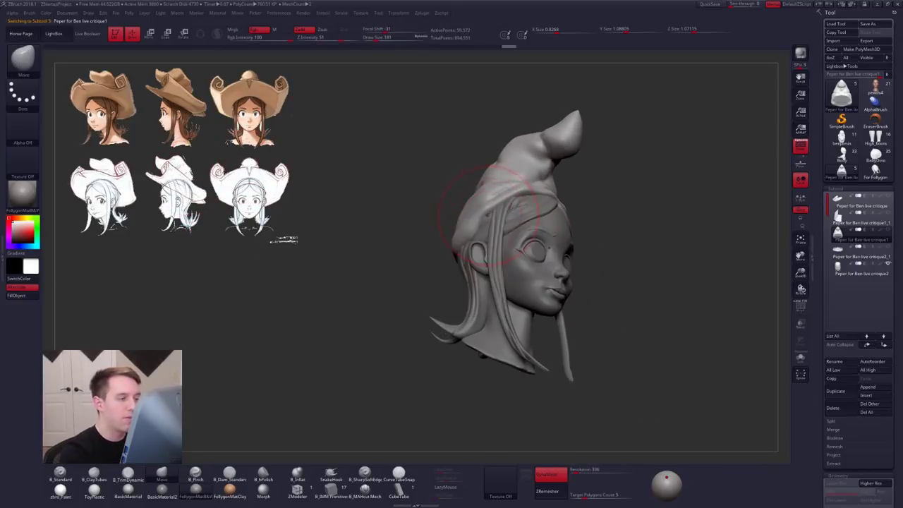
pyautogui.moveTo(492, 211); pyautogui.dragTo(497, 228)
# Step: Isolate the crown, lasso off its bulging lower rim and delete the hidden geometry
pyautogui.hotkey('alt', 's')
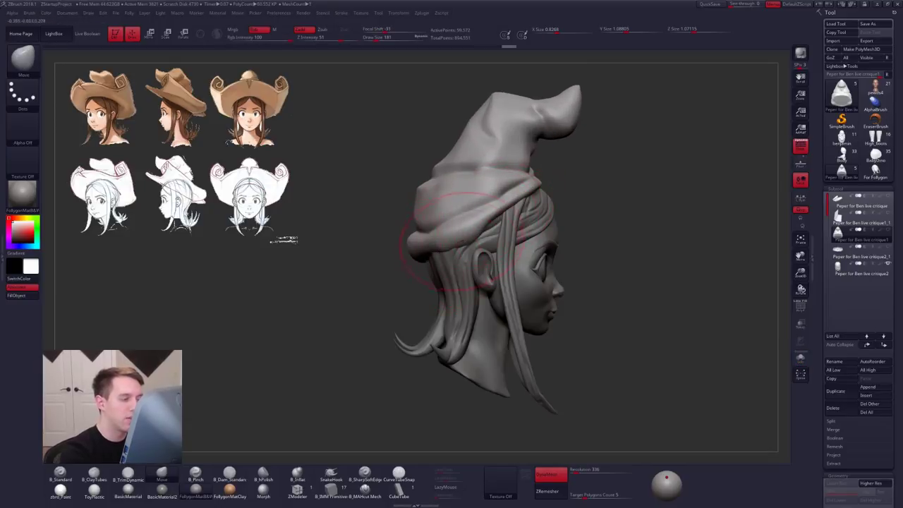
pyautogui.moveTo(473, 223)
pyautogui.mouseDown(button='right')
pyautogui.moveTo(540, 224)
pyautogui.moveTo(475, 222)
pyautogui.mouseUp(button='right')
pyautogui.hotkey('alt', 's')
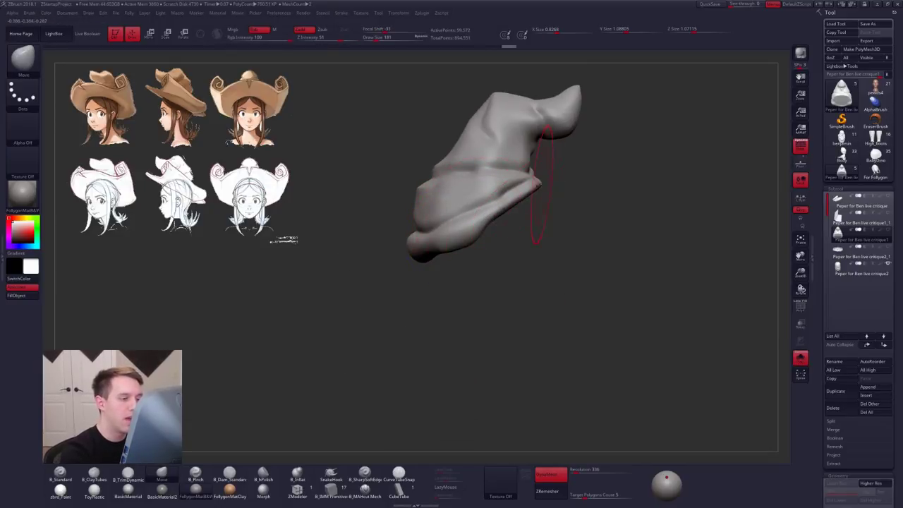
pyautogui.moveTo(550, 182)
pyautogui.keyDown('ctrl'); pyautogui.keyDown('shift'); pyautogui.mouseDown()
pyautogui.moveTo(413, 262)
pyautogui.moveTo(367, 333)
pyautogui.moveTo(367, 351)
pyautogui.mouseUp(); pyautogui.keyUp('shift'); pyautogui.keyUp('ctrl')
pyautogui.press('space')
pyautogui.hotkey('ctrl', 'z')
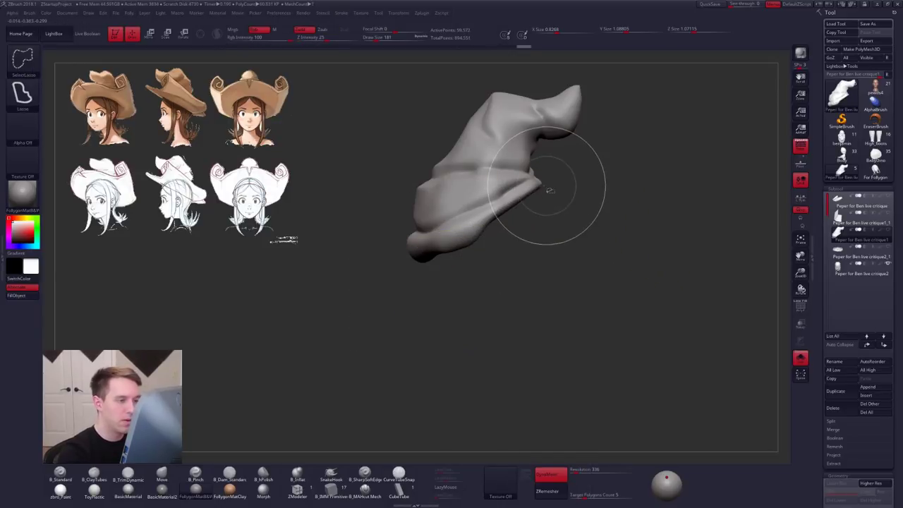
pyautogui.moveTo(545, 186)
pyautogui.keyDown('ctrl'); pyautogui.keyDown('alt'); pyautogui.keyDown('shift'); pyautogui.mouseDown()
pyautogui.moveTo(494, 218)
pyautogui.moveTo(490, 370)
pyautogui.mouseUp(); pyautogui.keyUp('shift'); pyautogui.keyUp('alt'); pyautogui.keyUp('ctrl')
pyautogui.press('space')
pyautogui.click(587, 233)
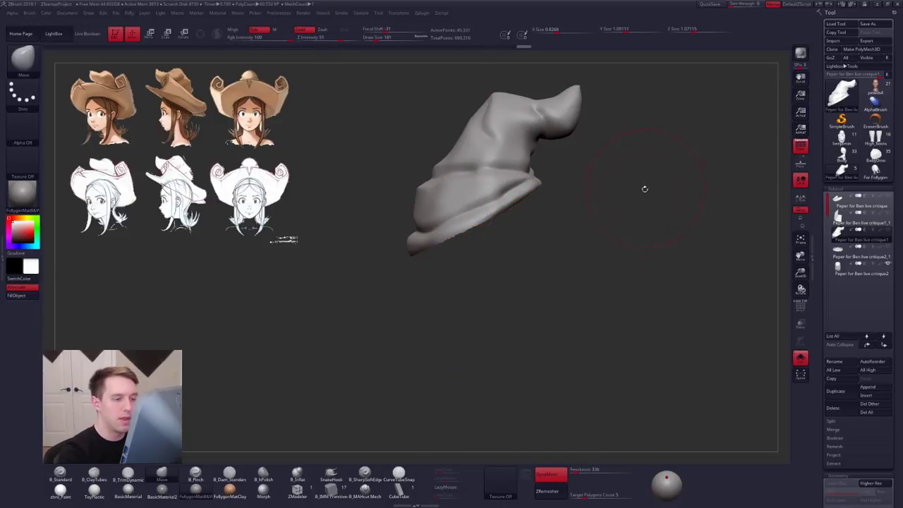
# Step: Update the crown's DynaMesh to close the cut base and display the polyframe from underneath
pyautogui.keyDown('ctrl'); pyautogui.moveTo(645, 189); pyautogui.dragTo(659, 215); pyautogui.keyUp('ctrl')
pyautogui.moveTo(506, 250); pyautogui.dragTo(538, 260)
pyautogui.moveTo(538, 259)
pyautogui.mouseDown(button='right')
pyautogui.moveTo(541, 279)
pyautogui.moveTo(557, 275)
pyautogui.moveTo(535, 252)
pyautogui.mouseUp(button='right')
pyautogui.hotkey('shift', 'f')
# Step: Hide and delete the stray geometry in the crown's underside, and turn the polyframe off
pyautogui.press('space')
pyautogui.click(564, 306)
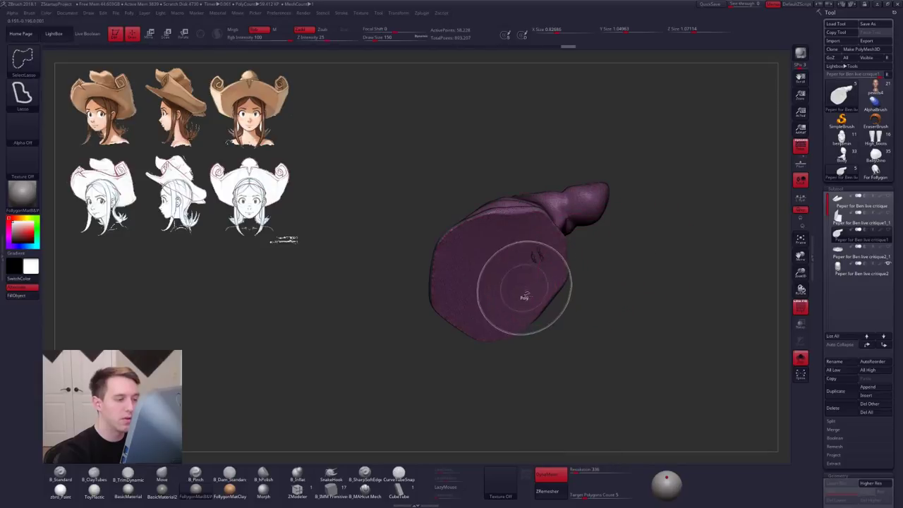
pyautogui.keyDown('ctrl'); pyautogui.keyDown('shift'); pyautogui.click(529, 302); pyautogui.keyUp('shift'); pyautogui.keyUp('ctrl')
pyautogui.keyDown('ctrl'); pyautogui.keyDown('shift'); pyautogui.click(534, 322); pyautogui.keyUp('shift'); pyautogui.keyUp('ctrl')
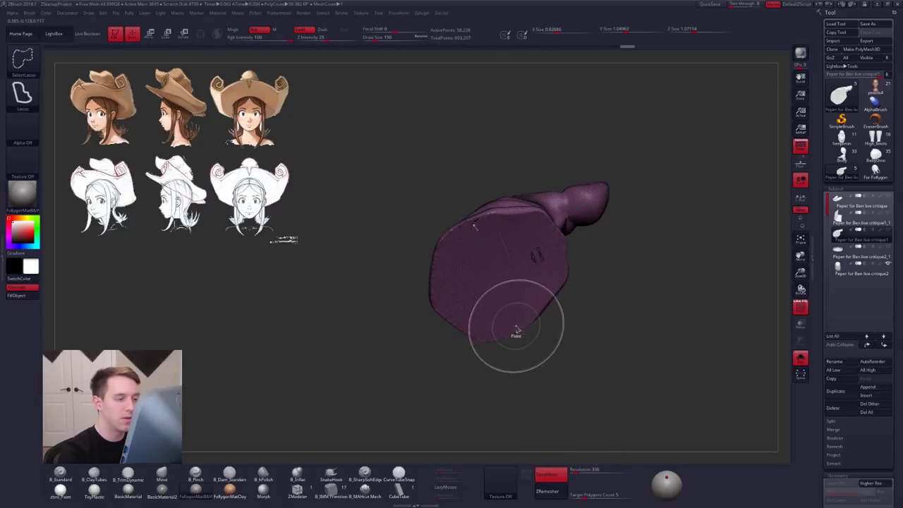
pyautogui.keyDown('ctrl'); pyautogui.keyDown('shift'); pyautogui.click(516, 326); pyautogui.keyUp('shift'); pyautogui.keyUp('ctrl')
pyautogui.keyDown('ctrl'); pyautogui.keyDown('shift'); pyautogui.click(518, 325); pyautogui.keyUp('shift'); pyautogui.keyUp('ctrl')
pyautogui.keyDown('ctrl'); pyautogui.keyDown('shift'); pyautogui.moveTo(599, 288); pyautogui.dragTo(616, 273); pyautogui.keyUp('shift'); pyautogui.keyUp('ctrl')
pyautogui.press('space')
pyautogui.click(641, 279)
pyautogui.hotkey('shift', 'f')
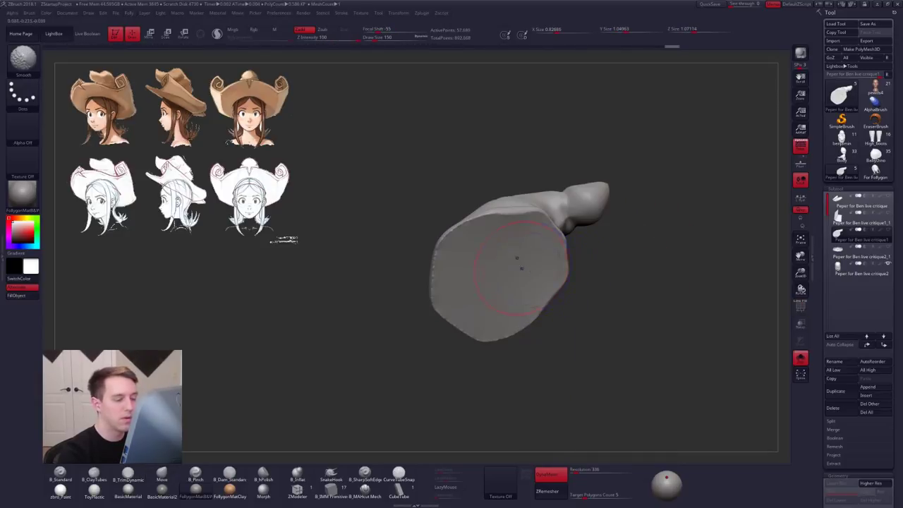
# Step: Mask the crown's flat underside just inside its rim and soften the mask edge
pyautogui.moveTo(520, 268); pyautogui.dragTo(513, 273, button='right')
pyautogui.press('space')
pyautogui.moveTo(513, 274); pyautogui.dragTo(511, 274)
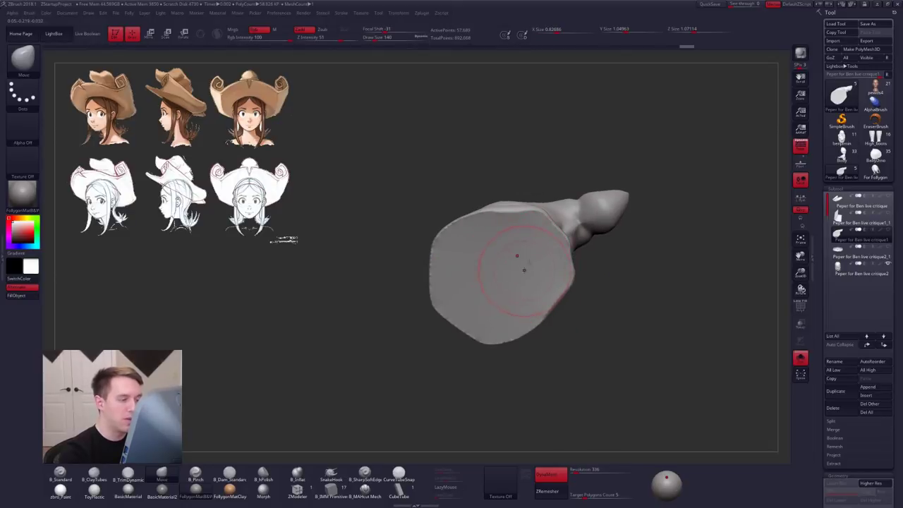
pyautogui.moveTo(514, 295); pyautogui.dragTo(583, 244, button='right')
pyautogui.hotkey('alt', 's')
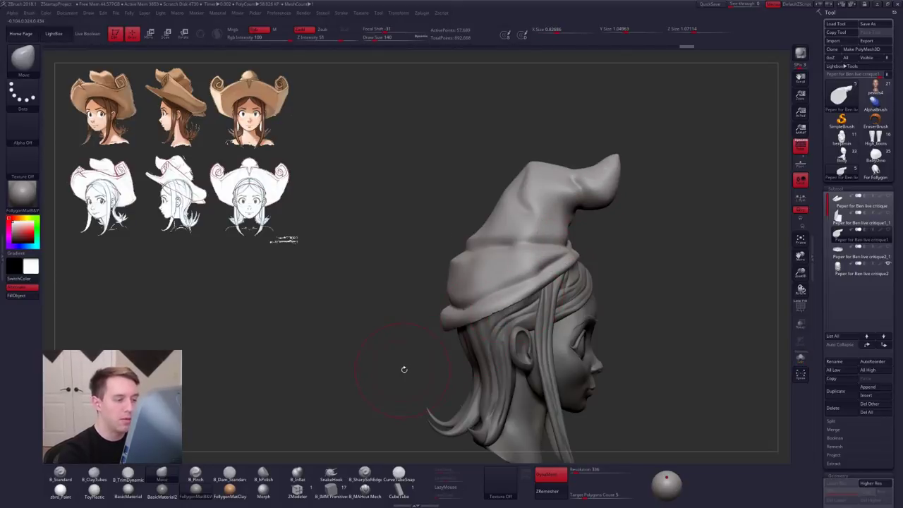
pyautogui.hotkey('alt', 's')
pyautogui.moveTo(474, 312); pyautogui.dragTo(512, 284, button='right')
pyautogui.press('space')
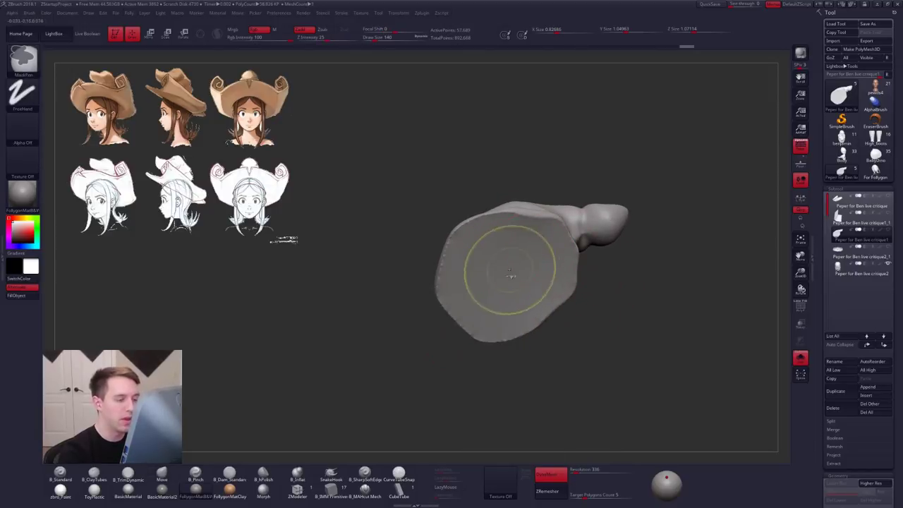
pyautogui.moveTo(510, 273)
pyautogui.keyDown('ctrl'); pyautogui.mouseDown()
pyautogui.moveTo(501, 292)
pyautogui.moveTo(483, 267)
pyautogui.moveTo(480, 286)
pyautogui.mouseUp(); pyautogui.keyUp('ctrl')
pyautogui.press('space')
pyautogui.click(565, 410)
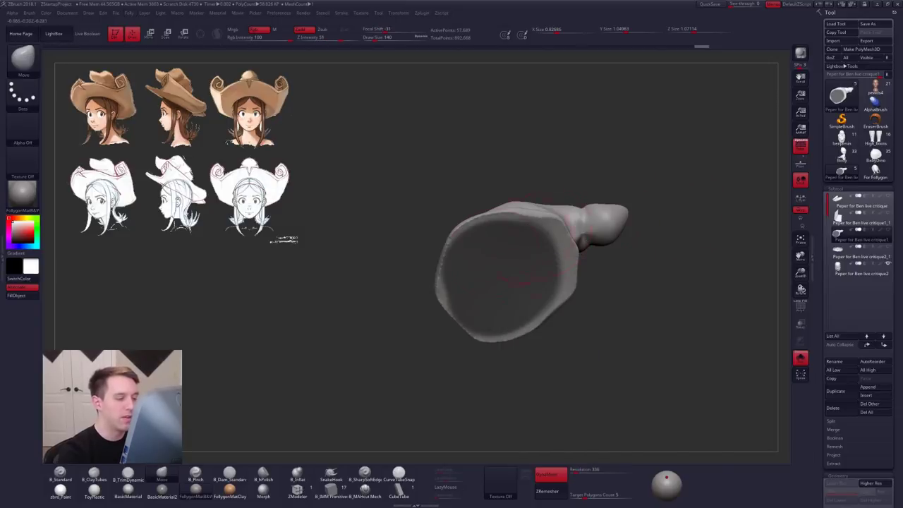
pyautogui.moveTo(465, 304); pyautogui.dragTo(543, 294, button='right')
pyautogui.keyDown('ctrl'); pyautogui.click(566, 307); pyautogui.keyUp('ctrl')
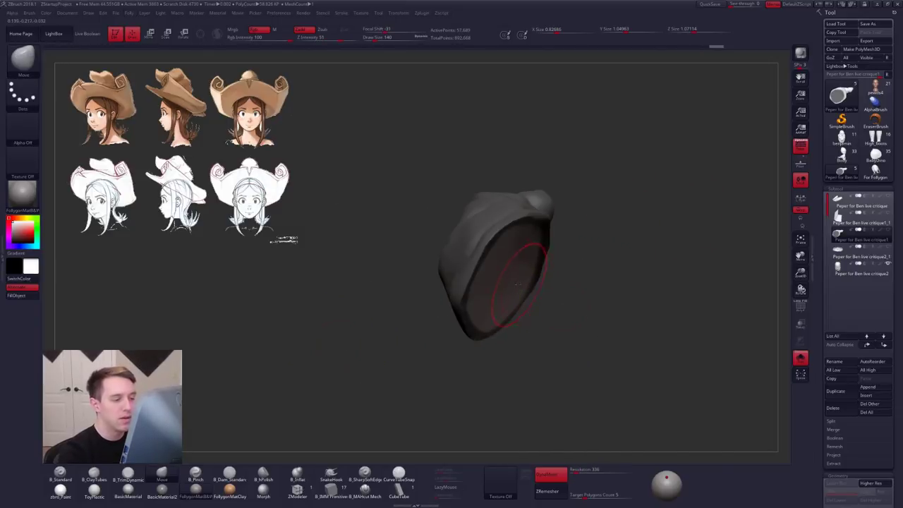
# Step: Push the crown's underside inward with the Move brush to hollow the base, and clear the mask
pyautogui.press('s')
pyautogui.moveTo(469, 332); pyautogui.dragTo(487, 332)
pyautogui.moveTo(507, 283); pyautogui.dragTo(480, 257)
pyautogui.moveTo(487, 263); pyautogui.dragTo(424, 263, button='right')
pyautogui.moveTo(487, 283); pyautogui.dragTo(458, 328, button='right')
pyautogui.press('space')
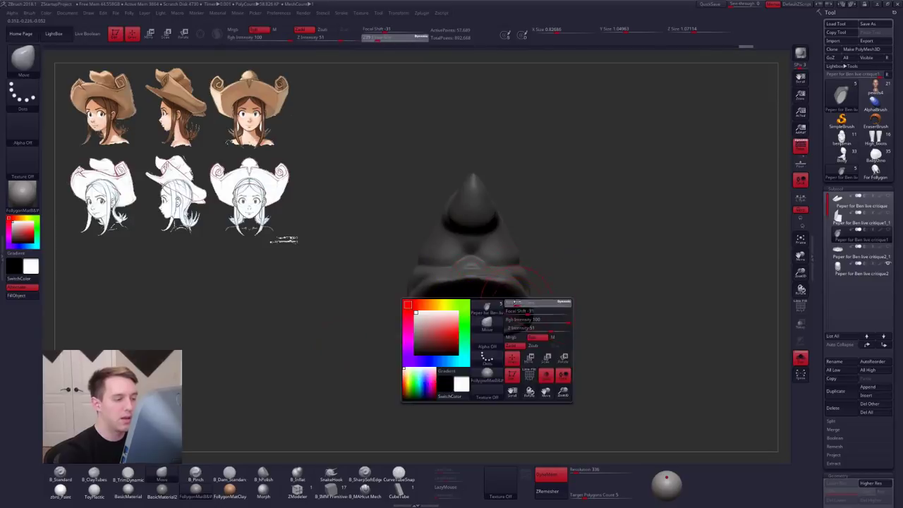
pyautogui.moveTo(529, 325); pyautogui.dragTo(519, 324)
pyautogui.moveTo(487, 338)
pyautogui.mouseDown(button='right')
pyautogui.moveTo(540, 314)
pyautogui.moveTo(564, 328)
pyautogui.mouseUp(button='right')
pyautogui.hotkey('alt', 's')
pyautogui.keyDown('ctrl'); pyautogui.moveTo(625, 278); pyautogui.dragTo(642, 296); pyautogui.keyUp('ctrl')
# Step: Adjust the crown's lower edge at the front and back of the head with the Move brush to fit the hair
pyautogui.moveTo(535, 277); pyautogui.dragTo(531, 273)
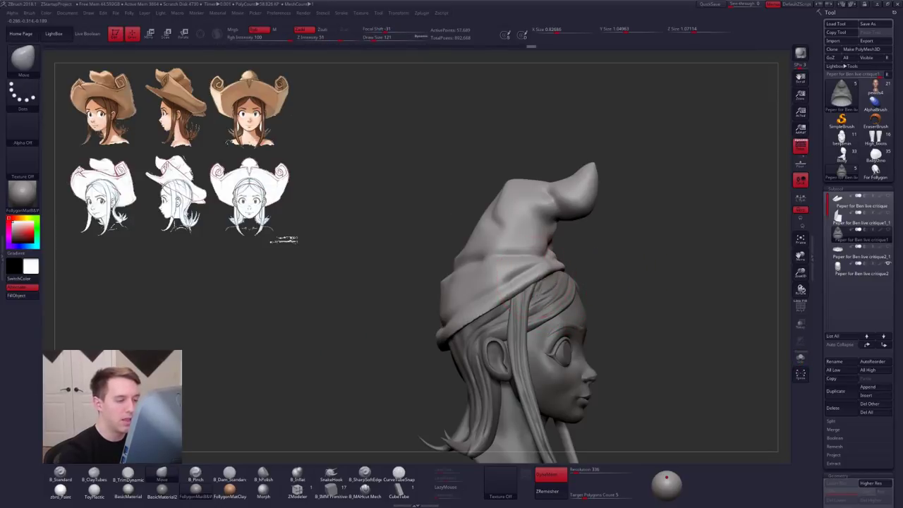
pyautogui.moveTo(532, 275); pyautogui.dragTo(555, 258, button='right')
pyautogui.press('space')
pyautogui.moveTo(521, 321); pyautogui.dragTo(528, 320)
pyautogui.moveTo(553, 256); pyautogui.dragTo(546, 258)
pyautogui.moveTo(540, 265); pyautogui.dragTo(407, 322, button='right')
pyautogui.moveTo(446, 324); pyautogui.dragTo(437, 326)
pyautogui.moveTo(428, 330); pyautogui.dragTo(499, 321, button='right')
pyautogui.moveTo(437, 328); pyautogui.dragTo(444, 342)
pyautogui.moveTo(501, 337)
pyautogui.mouseDown(button='right')
pyautogui.moveTo(424, 348)
pyautogui.moveTo(519, 296)
pyautogui.mouseUp(button='right')
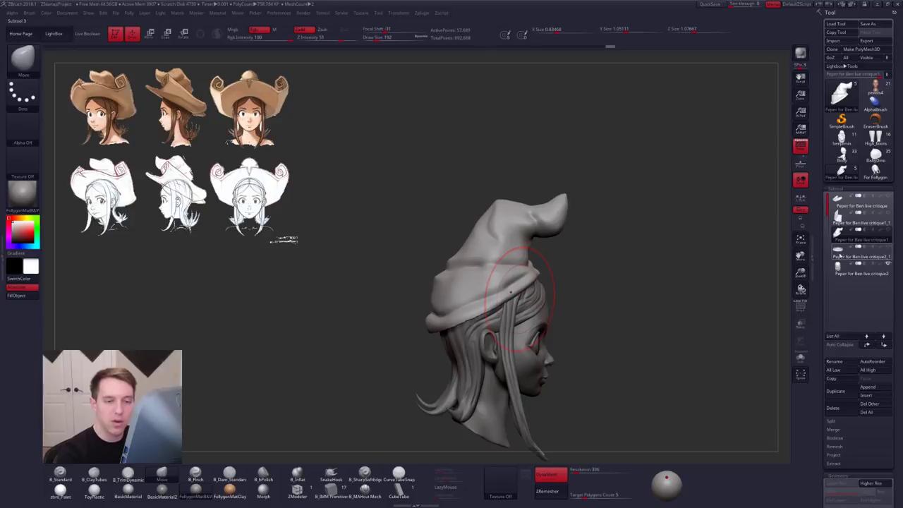
# Step: Show the full hat to check it from the front, hide its pieces and select the head subtool
pyautogui.keyDown('shift'); pyautogui.click(889, 230); pyautogui.keyUp('shift')
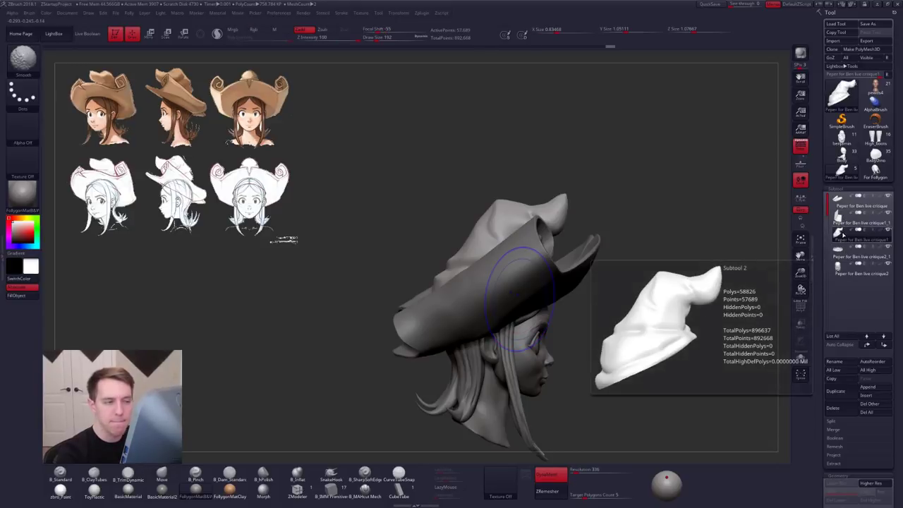
pyautogui.moveTo(759, 293); pyautogui.dragTo(698, 321, button='right')
pyautogui.moveTo(698, 320); pyautogui.dragTo(677, 273)
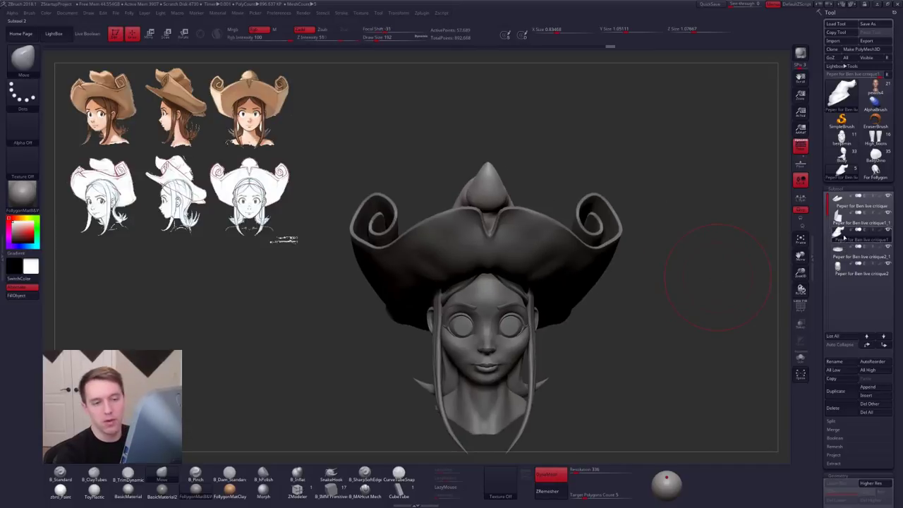
pyautogui.click(889, 230)
pyautogui.click(838, 272)
pyautogui.keyDown('alt'); pyautogui.moveTo(558, 316); pyautogui.dragTo(587, 306); pyautogui.keyUp('alt')
pyautogui.press('space')
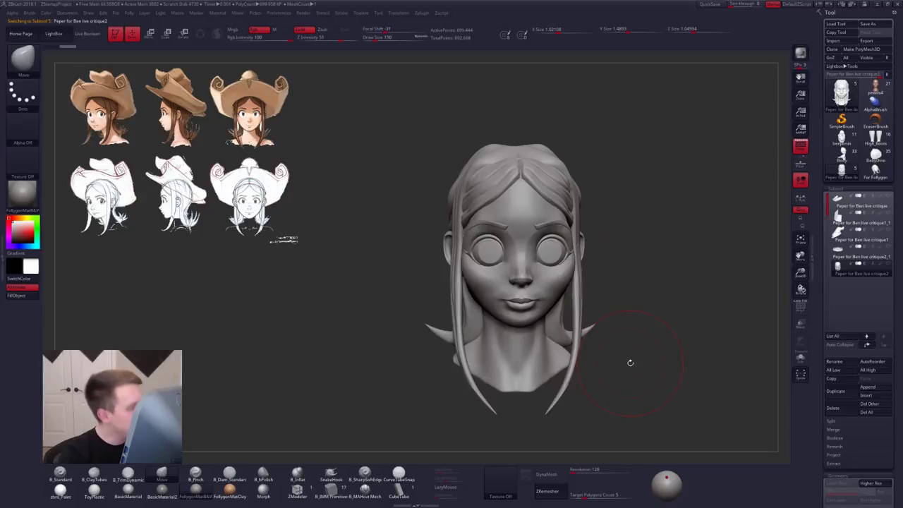
# Step: Isolate the bald face mesh, split the hidden hair, eyes and neck into another subtool, and select the face mesh
pyautogui.keyDown('alt'); pyautogui.moveTo(630, 363); pyautogui.dragTo(620, 344); pyautogui.keyUp('alt')
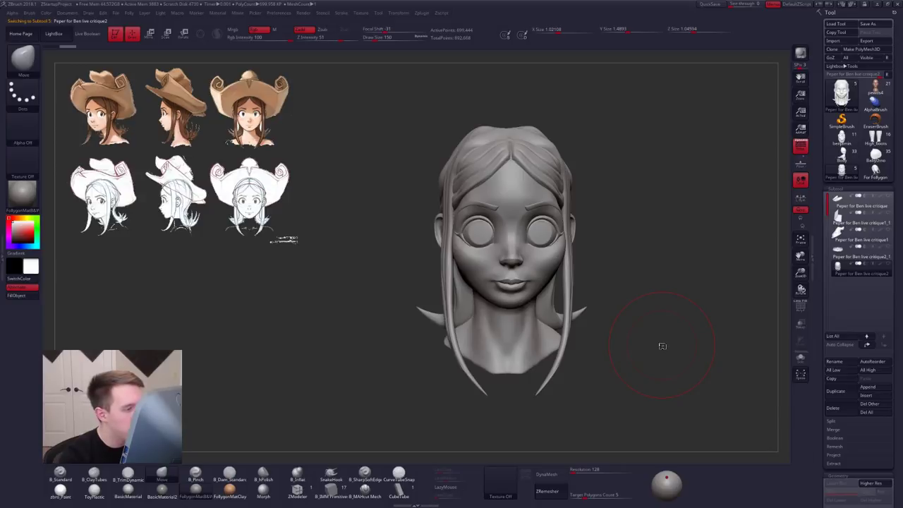
pyautogui.moveTo(663, 347)
pyautogui.mouseDown()
pyautogui.moveTo(592, 345)
pyautogui.moveTo(659, 346)
pyautogui.mouseUp()
pyautogui.keyDown('alt'); pyautogui.moveTo(660, 346); pyautogui.dragTo(649, 345); pyautogui.keyUp('alt')
pyautogui.keyDown('alt'); pyautogui.moveTo(516, 269); pyautogui.dragTo(529, 279, button='right'); pyautogui.keyUp('alt')
pyautogui.rightClick(530, 279)
pyautogui.keyDown('ctrl'); pyautogui.rightClick(540, 294); pyautogui.keyUp('ctrl')
pyautogui.keyDown('ctrl'); pyautogui.keyDown('shift'); pyautogui.click(549, 265); pyautogui.keyUp('shift'); pyautogui.keyUp('ctrl')
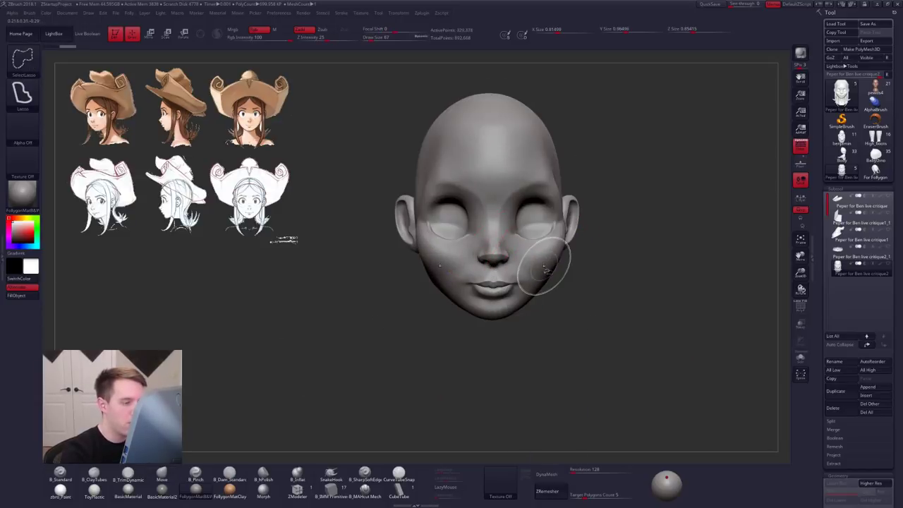
pyautogui.hotkey('ctrl', 'shift', 'f')
pyautogui.click(654, 317)
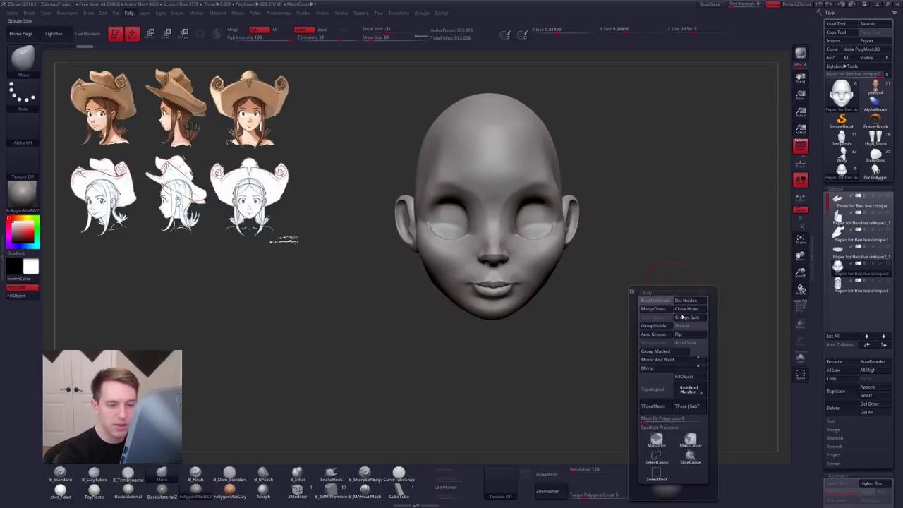
pyautogui.click(844, 274)
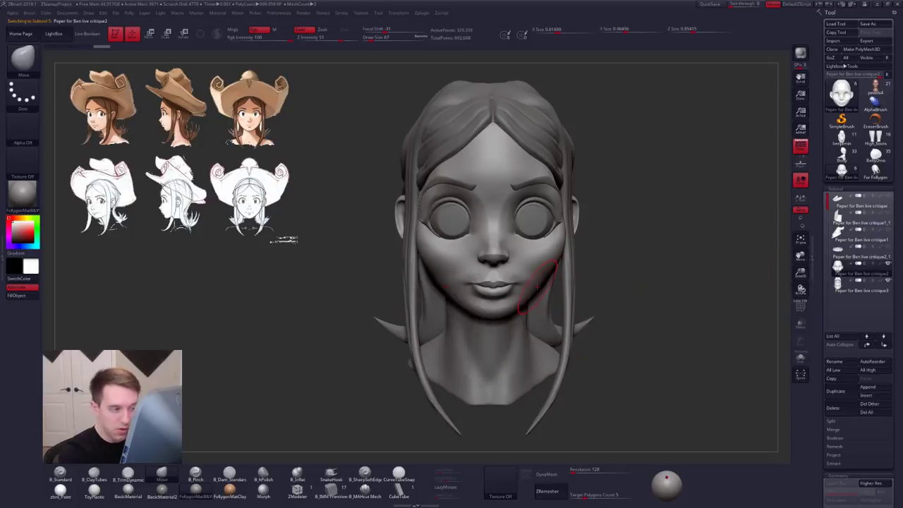
# Step: Solo the bald head, inspect its wireframe and reconstruct its lower subdivision levels
pyautogui.moveTo(508, 286)
pyautogui.keyDown('ctrl'); pyautogui.mouseDown(button='right')
pyautogui.moveTo(498, 308)
pyautogui.moveTo(402, 295)
pyautogui.moveTo(513, 294)
pyautogui.mouseUp(button='right'); pyautogui.keyUp('ctrl')
pyautogui.hotkey('alt', 's')
pyautogui.hotkey('shift', 'f')
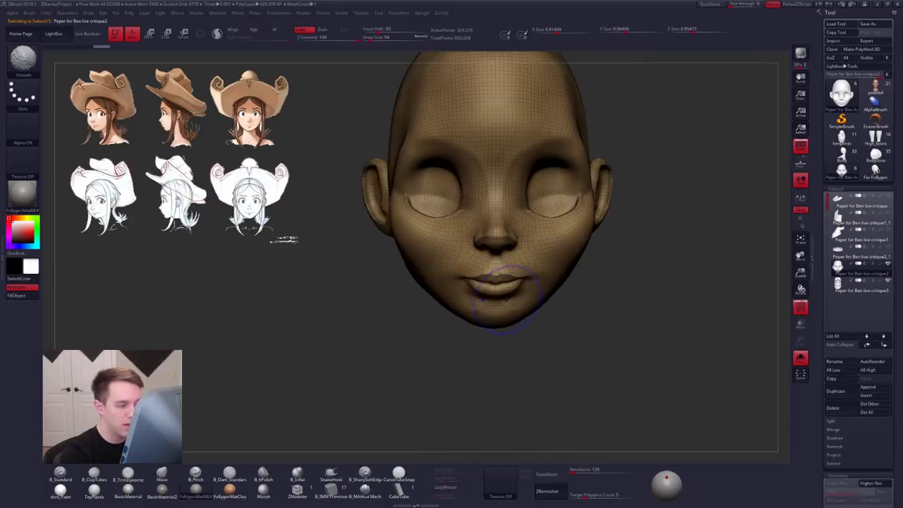
pyautogui.hotkey('shift', 'f')
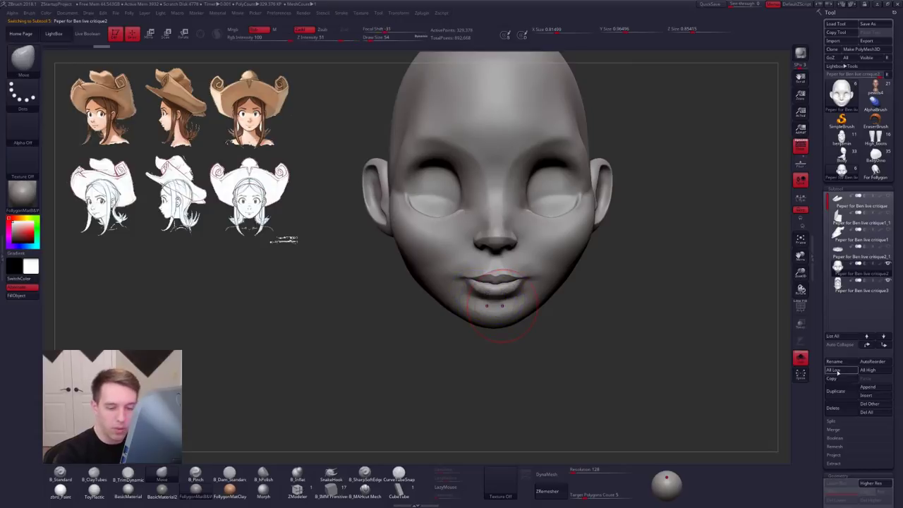
pyautogui.moveTo(822, 371); pyautogui.dragTo(822, 233)
pyautogui.click(844, 380)
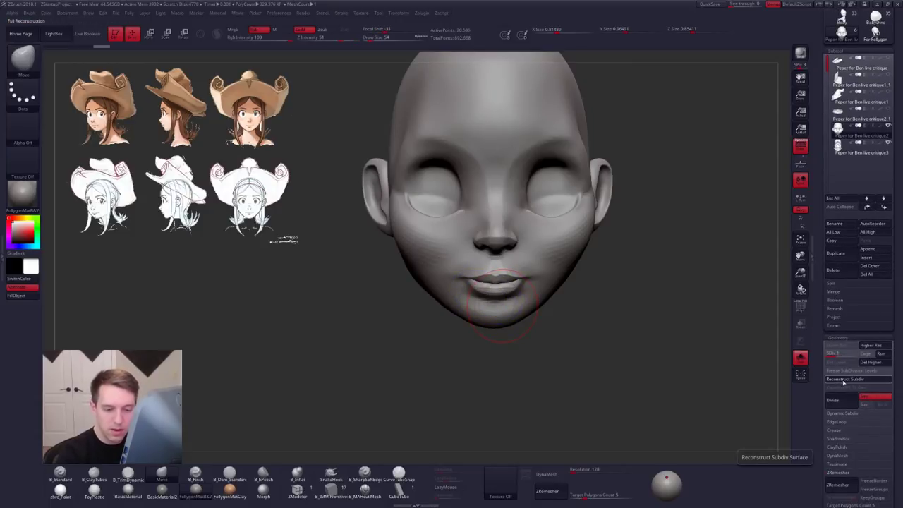
pyautogui.scroll(4, 836, 395)
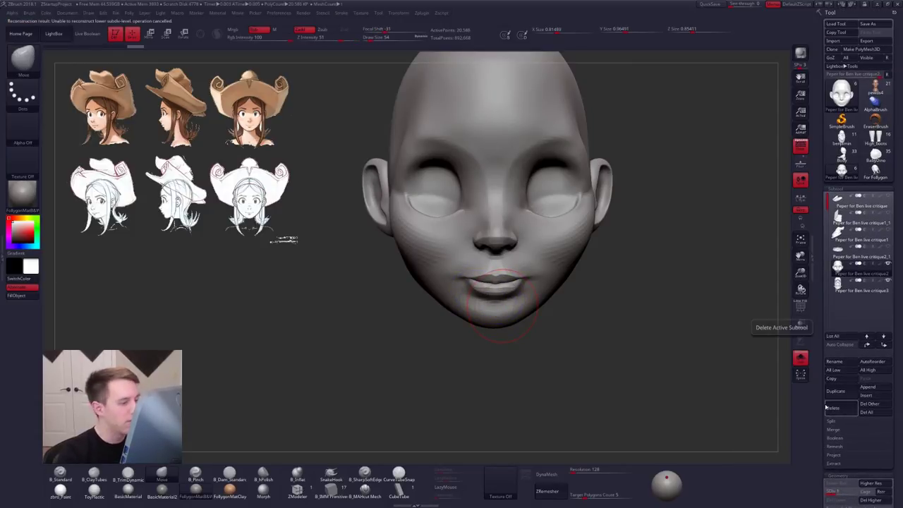
# Step: Undo a trial smoothing stroke around the mouth, raise the head one subdivision level and set the Move brush's draw size to 74
pyautogui.keyDown('alt'); pyautogui.moveTo(385, 256); pyautogui.dragTo(395, 273); pyautogui.keyUp('alt')
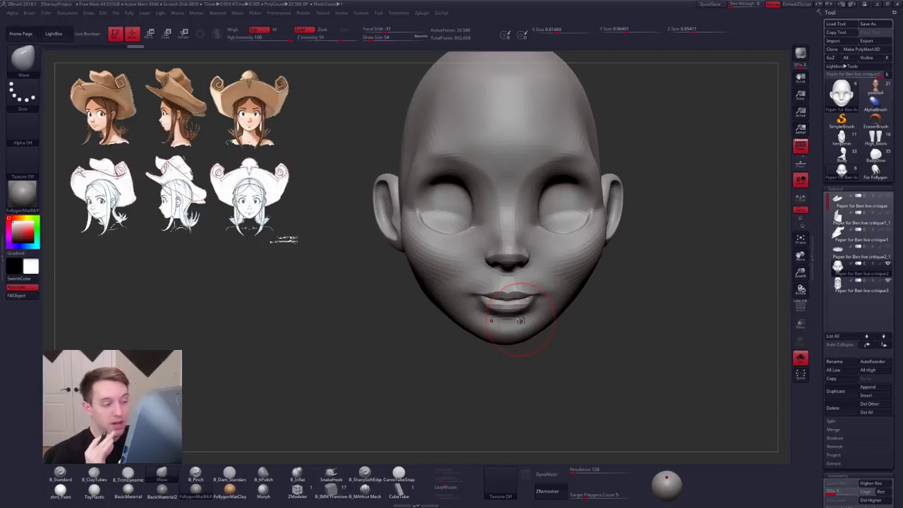
pyautogui.moveTo(495, 303)
pyautogui.keyDown('shift'); pyautogui.mouseDown()
pyautogui.moveTo(526, 302)
pyautogui.moveTo(503, 309)
pyautogui.mouseUp(); pyautogui.keyUp('shift')
pyautogui.hotkey('ctrl', 'z')
pyautogui.press('d')
pyautogui.moveTo(503, 309)
pyautogui.mouseDown(button='right')
pyautogui.moveTo(628, 309)
pyautogui.moveTo(498, 309)
pyautogui.mouseUp(button='right')
pyautogui.press('space')
pyautogui.moveTo(499, 309); pyautogui.dragTo(505, 309)
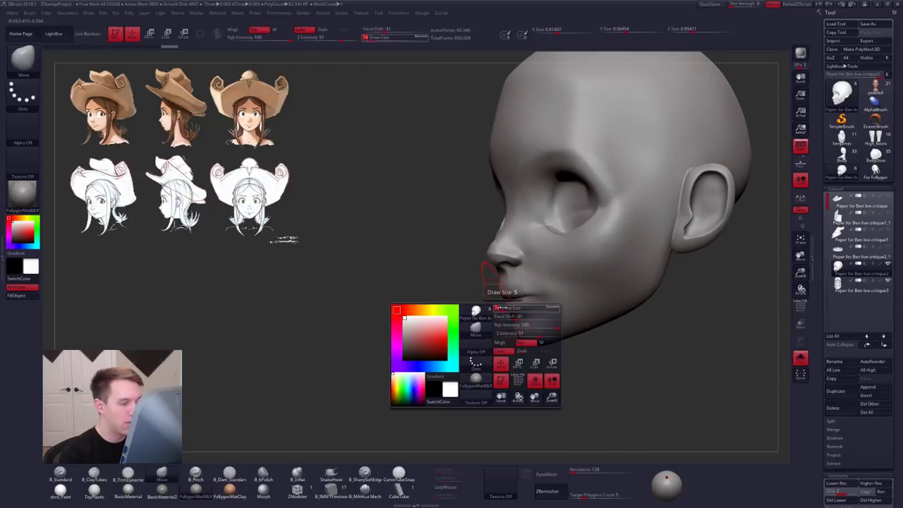
# Step: Return the head to its lowest subdivision level and compare the lower face with and without the hair
pyautogui.moveTo(506, 309); pyautogui.dragTo(487, 307, button='right')
pyautogui.hotkey('shift', 'd')
pyautogui.moveTo(507, 258); pyautogui.dragTo(510, 254, button='right')
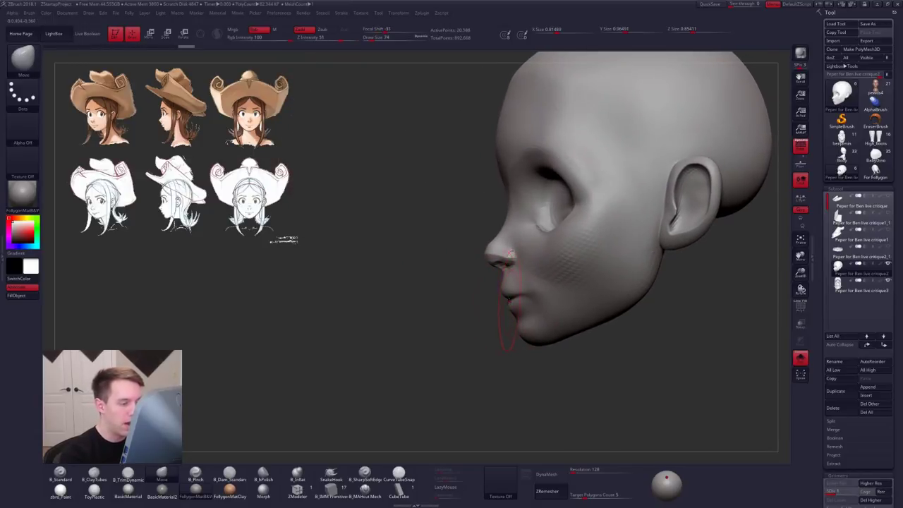
pyautogui.moveTo(483, 345); pyautogui.dragTo(547, 342, button='right')
pyautogui.rightClick(494, 350)
pyautogui.hotkey('shift', 's')
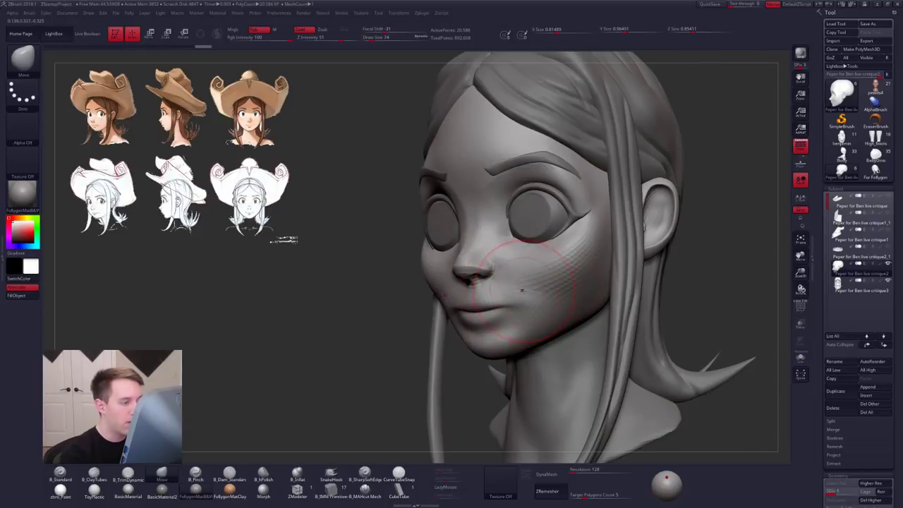
pyautogui.hotkey('shift', 's')
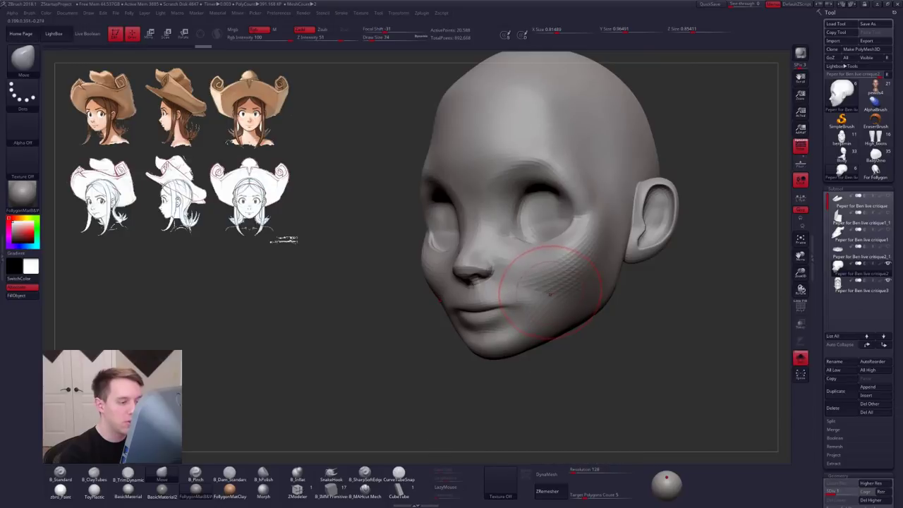
# Step: Build up the cheek below the outer eye corner with the ClayTubes brush and check it against the hair
pyautogui.press('2')
pyautogui.moveTo(545, 291)
pyautogui.mouseDown()
pyautogui.moveTo(583, 221)
pyautogui.moveTo(577, 239)
pyautogui.mouseUp()
pyautogui.moveTo(558, 305)
pyautogui.mouseDown()
pyautogui.moveTo(562, 274)
pyautogui.moveTo(540, 297)
pyautogui.mouseUp()
pyautogui.moveTo(529, 283)
pyautogui.keyDown('shift'); pyautogui.mouseDown(button='right')
pyautogui.moveTo(568, 296)
pyautogui.moveTo(544, 287)
pyautogui.moveTo(538, 313)
pyautogui.moveTo(512, 299)
pyautogui.mouseUp(button='right'); pyautogui.keyUp('shift')
pyautogui.hotkey('shift', 's')
pyautogui.hotkey('shift', 's')
# Step: Switch to the TrimDynamic brush, smooth the cheek, check the face from the front and enlarge the brush to 160
pyautogui.press('3')
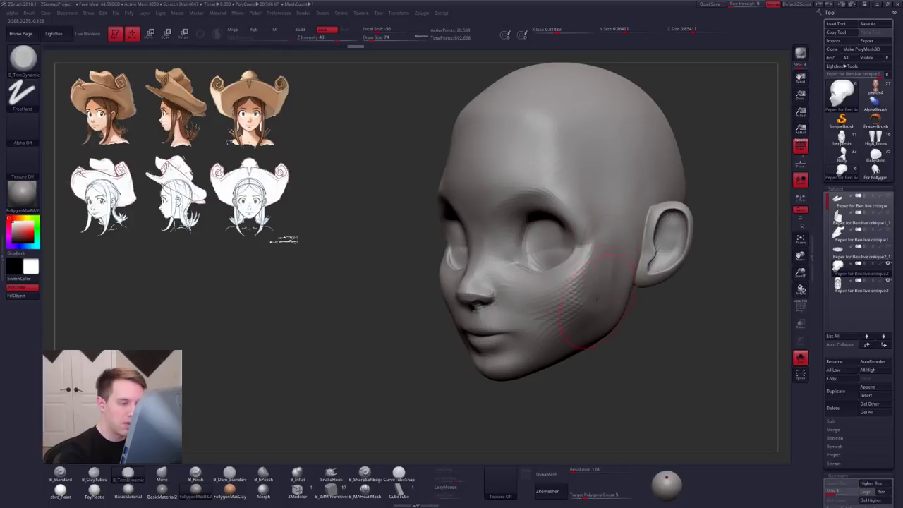
pyautogui.keyDown('shift'); pyautogui.moveTo(570, 283); pyautogui.dragTo(558, 296); pyautogui.keyUp('shift')
pyautogui.moveTo(545, 302)
pyautogui.mouseDown(button='right')
pyautogui.moveTo(591, 311)
pyautogui.moveTo(567, 324)
pyautogui.mouseUp(button='right')
pyautogui.hotkey('shift', 's')
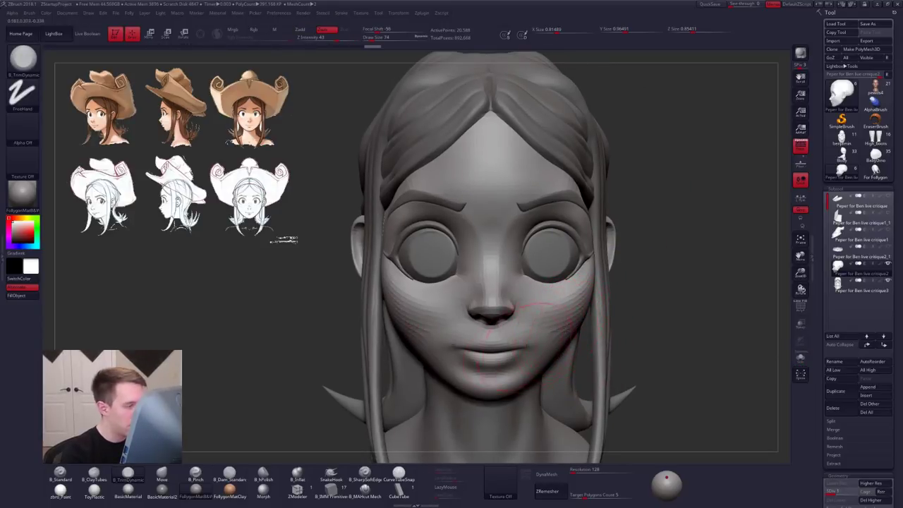
pyautogui.hotkey('shift', 's')
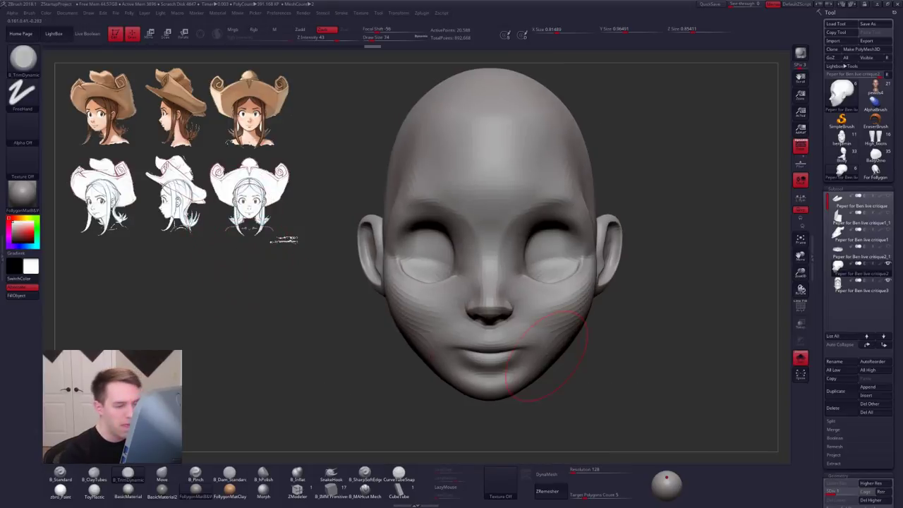
pyautogui.moveTo(597, 345)
pyautogui.mouseDown(button='right')
pyautogui.moveTo(551, 322)
pyautogui.moveTo(562, 355)
pyautogui.moveTo(552, 395)
pyautogui.mouseUp(button='right')
pyautogui.hotkey('shift', 's')
pyautogui.press('space')
pyautogui.moveTo(573, 355); pyautogui.dragTo(585, 355)
# Step: Select and solo the hair subtool, and hide the hair strands so the eyes, brows and neck remain
pyautogui.moveTo(587, 353); pyautogui.dragTo(622, 347, button='right')
pyautogui.moveTo(622, 347)
pyautogui.keyDown('alt'); pyautogui.mouseDown(button='right')
pyautogui.moveTo(554, 331)
pyautogui.moveTo(615, 257)
pyautogui.mouseUp(button='right'); pyautogui.keyUp('alt')
pyautogui.keyDown('alt'); pyautogui.click(553, 332); pyautogui.keyUp('alt')
pyautogui.hotkey('shift', 'f')
pyautogui.hotkey('shift', 'f')
pyautogui.hotkey('shift', 's')
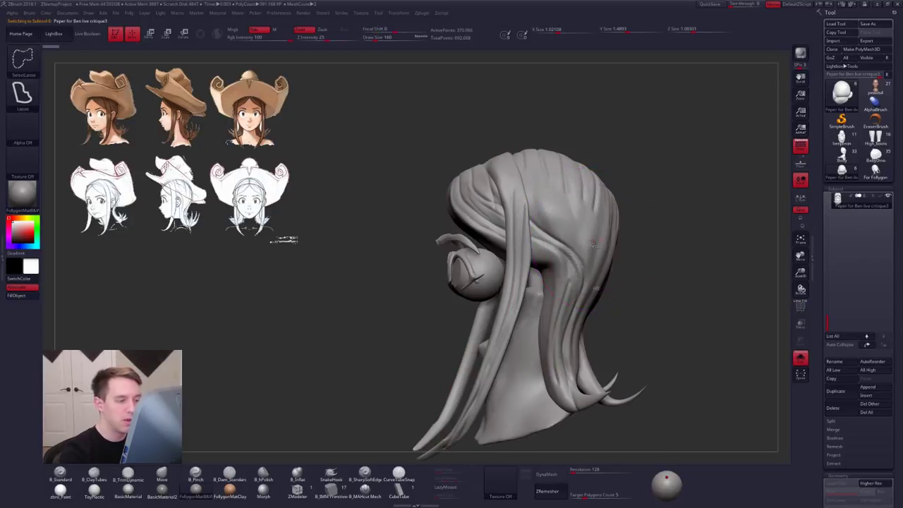
pyautogui.keyDown('ctrl'); pyautogui.keyDown('shift'); pyautogui.click(595, 245); pyautogui.keyUp('shift'); pyautogui.keyUp('ctrl')
pyautogui.keyDown('ctrl'); pyautogui.keyDown('shift'); pyautogui.moveTo(635, 231); pyautogui.dragTo(643, 254); pyautogui.keyUp('shift'); pyautogui.keyUp('ctrl')
pyautogui.keyDown('ctrl'); pyautogui.keyDown('shift'); pyautogui.click(526, 245); pyautogui.keyUp('shift'); pyautogui.keyUp('ctrl')
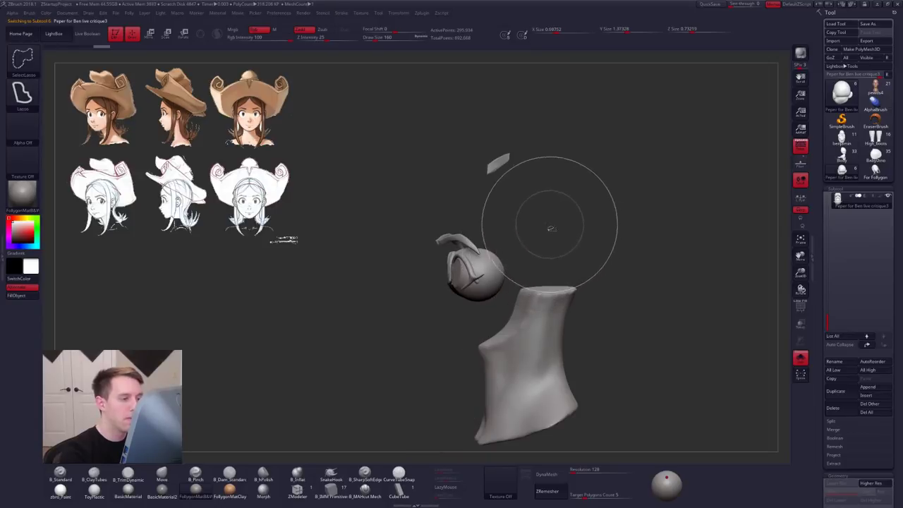
# Step: Split the hair from the eyes, brows and neck so they are separate subtools
pyautogui.moveTo(533, 228); pyautogui.dragTo(553, 209, button='right')
pyautogui.hotkey('shift', 'f')
pyautogui.hotkey('shift', 'f')
pyautogui.hotkey('ctrl', 'shift', 'f')
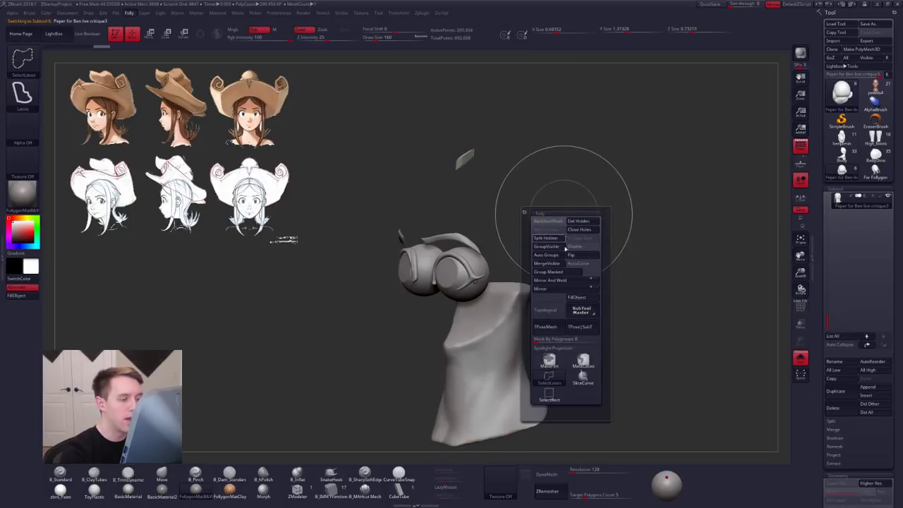
pyautogui.keyDown('ctrl'); pyautogui.keyDown('shift'); pyautogui.click(669, 260); pyautogui.keyUp('shift'); pyautogui.keyUp('ctrl')
pyautogui.hotkey('ctrl', 'shift', 'f')
pyautogui.click(656, 283)
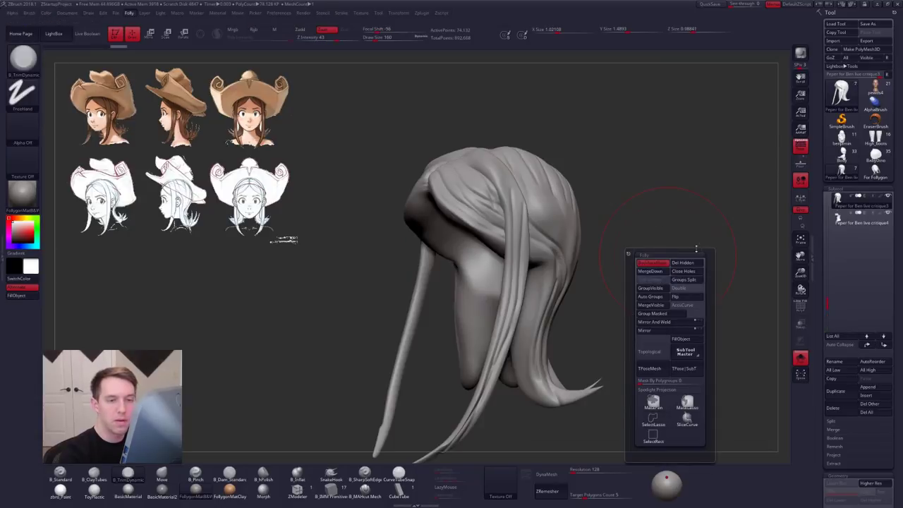
# Step: Select the eyes-and-neck subtool, delete the stray fragment above the forehead and show the other head parts again
pyautogui.click(843, 219)
pyautogui.hotkey('ctrl', 'shift')
pyautogui.press('space')
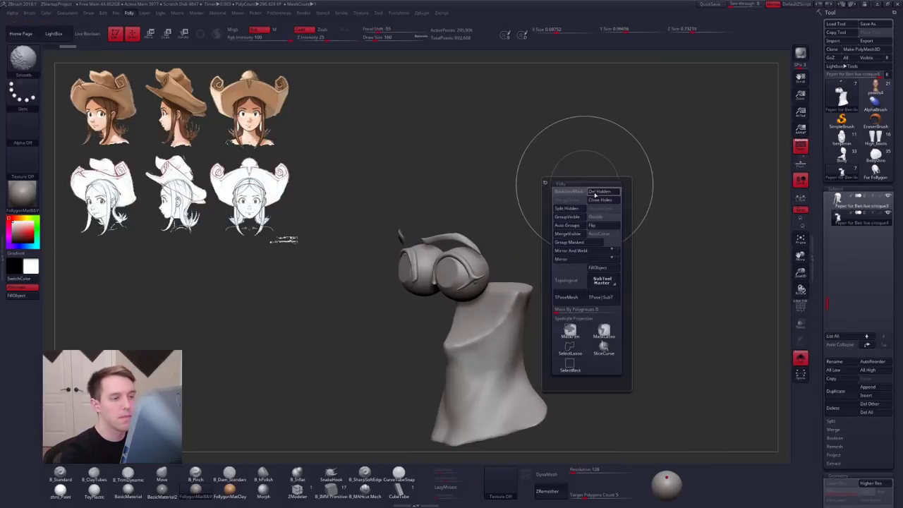
pyautogui.hotkey('shift', 's')
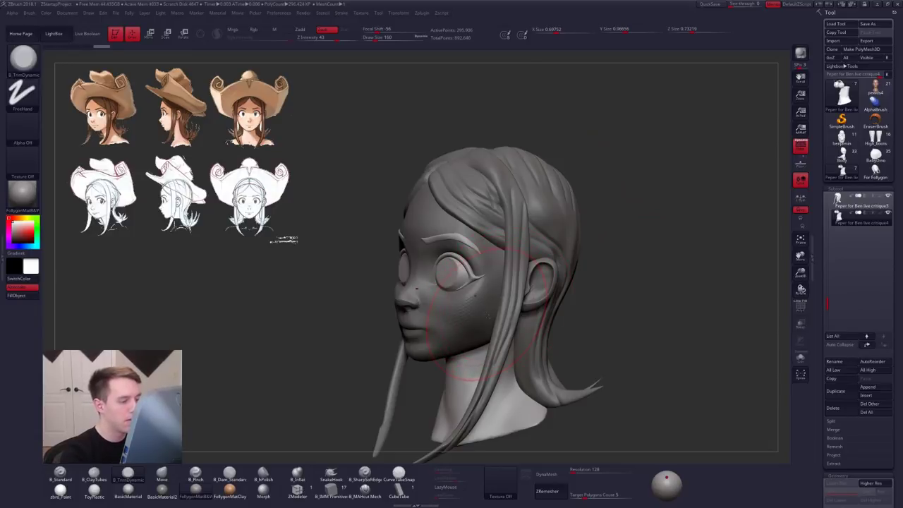
# Step: Reselect the bald head mesh, set the brush's draw size to 96 and isolate the mesh
pyautogui.keyDown('alt'); pyautogui.click(485, 320); pyautogui.keyUp('alt')
pyautogui.moveTo(467, 338)
pyautogui.keyDown('shift'); pyautogui.mouseDown(button='right')
pyautogui.moveTo(519, 339)
pyautogui.moveTo(536, 311)
pyautogui.moveTo(552, 309)
pyautogui.moveTo(498, 306)
pyautogui.mouseUp(button='right'); pyautogui.keyUp('shift')
pyautogui.press('s')
pyautogui.moveTo(477, 336); pyautogui.dragTo(468, 336)
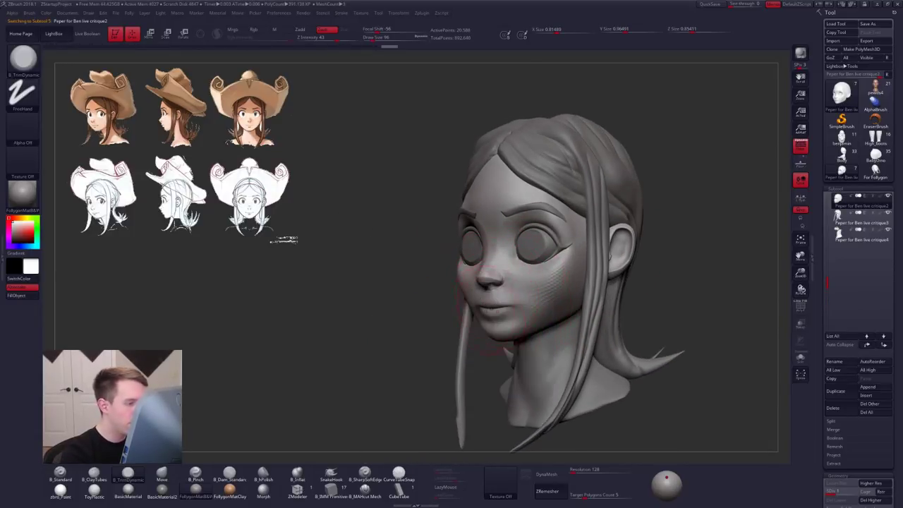
pyautogui.moveTo(473, 332)
pyautogui.mouseDown(button='right')
pyautogui.moveTo(455, 328)
pyautogui.moveTo(480, 426)
pyautogui.mouseUp(button='right')
pyautogui.hotkey('ctrl', 'shift', 's')
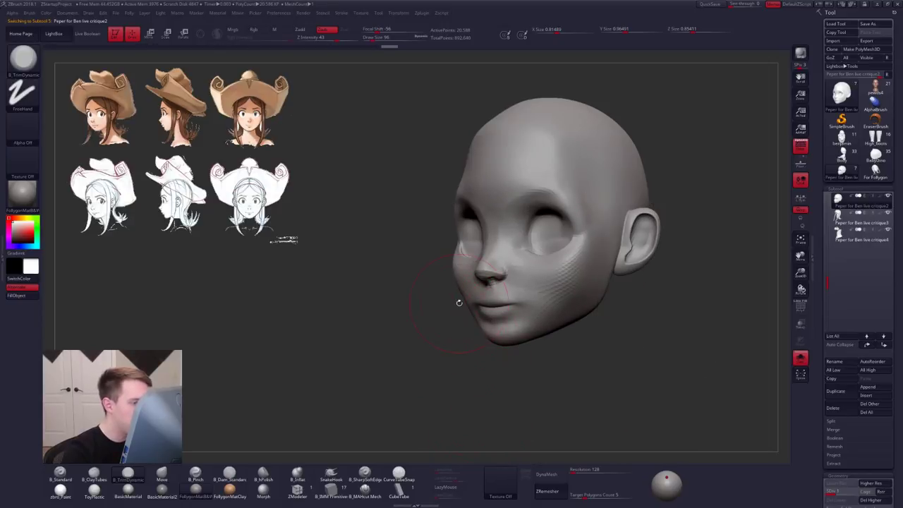
# Step: Lasso-mask both cheeks beside the mouth, blur the mask edge and invert it so only the cheeks stay editable
pyautogui.moveTo(468, 324)
pyautogui.mouseDown(button='right')
pyautogui.moveTo(466, 317)
pyautogui.moveTo(470, 325)
pyautogui.mouseUp(button='right')
pyautogui.press('space')
pyautogui.moveTo(492, 351)
pyautogui.keyDown('ctrl'); pyautogui.mouseDown()
pyautogui.moveTo(465, 304)
pyautogui.moveTo(453, 241)
pyautogui.moveTo(488, 360)
pyautogui.mouseUp(); pyautogui.keyUp('ctrl')
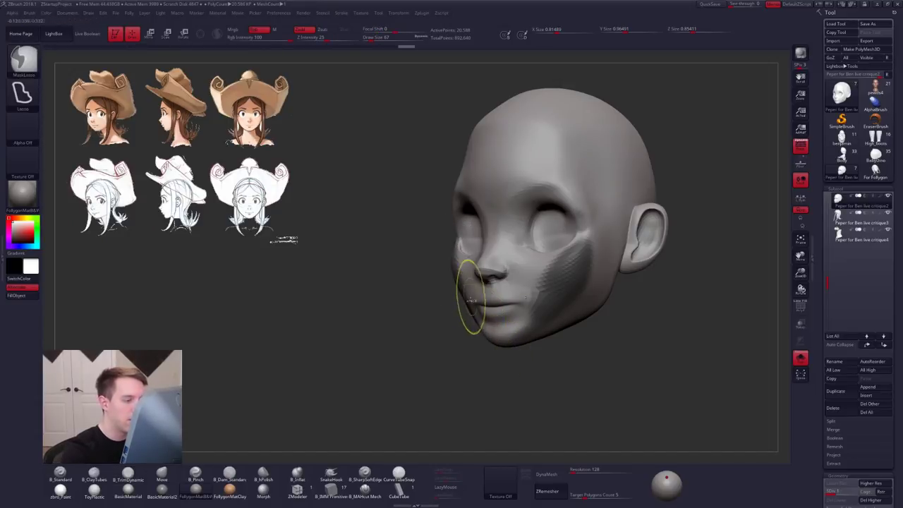
pyautogui.keyDown('ctrl'); pyautogui.click(471, 302); pyautogui.keyUp('ctrl')
pyautogui.keyDown('ctrl'); pyautogui.click(465, 342); pyautogui.keyUp('ctrl')
pyautogui.moveTo(478, 312); pyautogui.dragTo(474, 310, button='right')
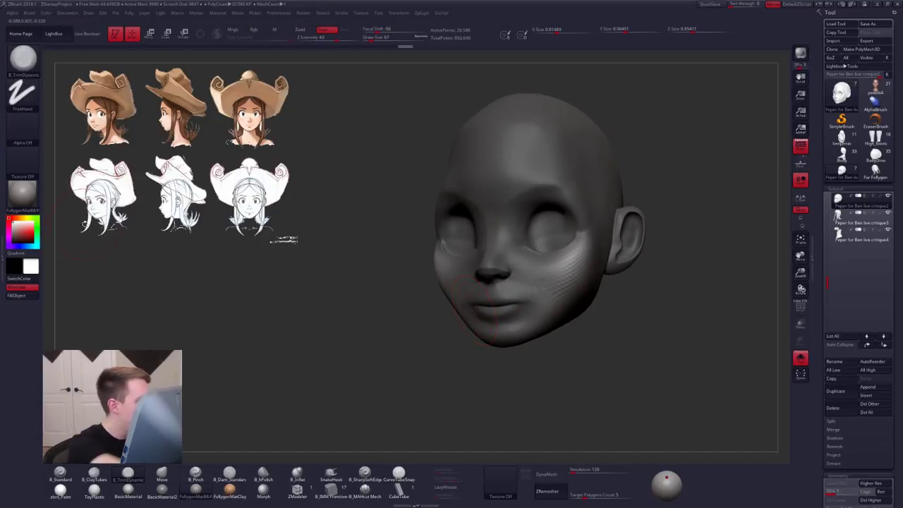
# Step: Set the Trim Dynamic brush's draw size to 74 and smooth the unmasked cheeks on both sides of the mouth
pyautogui.moveTo(426, 290)
pyautogui.mouseDown(button='right')
pyautogui.moveTo(525, 288)
pyautogui.moveTo(575, 300)
pyautogui.moveTo(494, 300)
pyautogui.moveTo(427, 329)
pyautogui.moveTo(498, 319)
pyautogui.mouseUp(button='right')
pyautogui.press('s')
pyautogui.moveTo(534, 311); pyautogui.dragTo(547, 322)
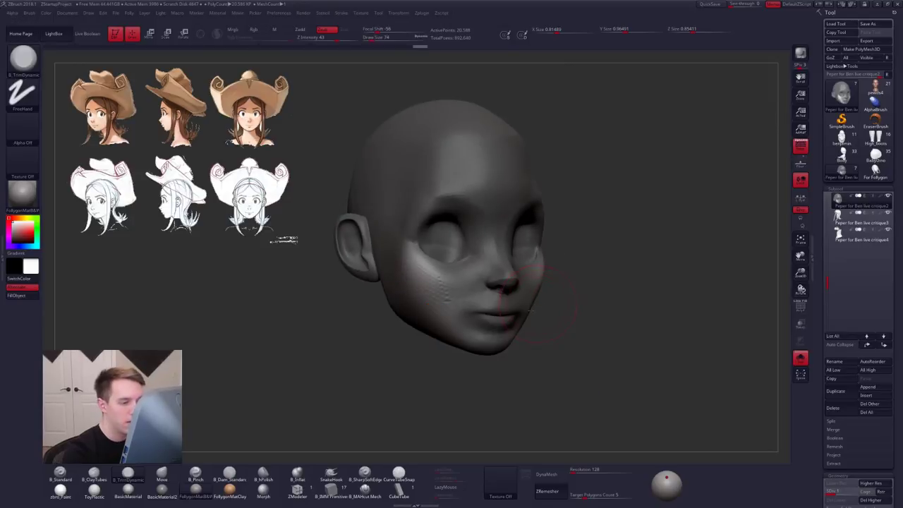
pyautogui.moveTo(570, 323); pyautogui.dragTo(529, 317, button='right')
pyautogui.keyDown('shift'); pyautogui.moveTo(558, 281); pyautogui.dragTo(544, 289); pyautogui.keyUp('shift')
pyautogui.moveTo(526, 289); pyautogui.dragTo(564, 291, button='right')
pyautogui.keyDown('shift'); pyautogui.moveTo(434, 291); pyautogui.dragTo(451, 288); pyautogui.keyUp('shift')
# Step: Try to reshape the outer cheek with the Move brush, undo it and return to the Trim Dynamic brush
pyautogui.moveTo(498, 286)
pyautogui.keyDown('alt'); pyautogui.mouseDown(button='right')
pyautogui.moveTo(508, 295)
pyautogui.moveTo(494, 338)
pyautogui.mouseUp(button='right'); pyautogui.keyUp('alt')
pyautogui.press('b')
pyautogui.press('m')
pyautogui.press('v')
pyautogui.moveTo(397, 255); pyautogui.dragTo(386, 278)
pyautogui.hotkey('ctrl', 'z')
pyautogui.press('b')
pyautogui.press('t')
pyautogui.press('d')
pyautogui.hotkey('ctrl', 'z')
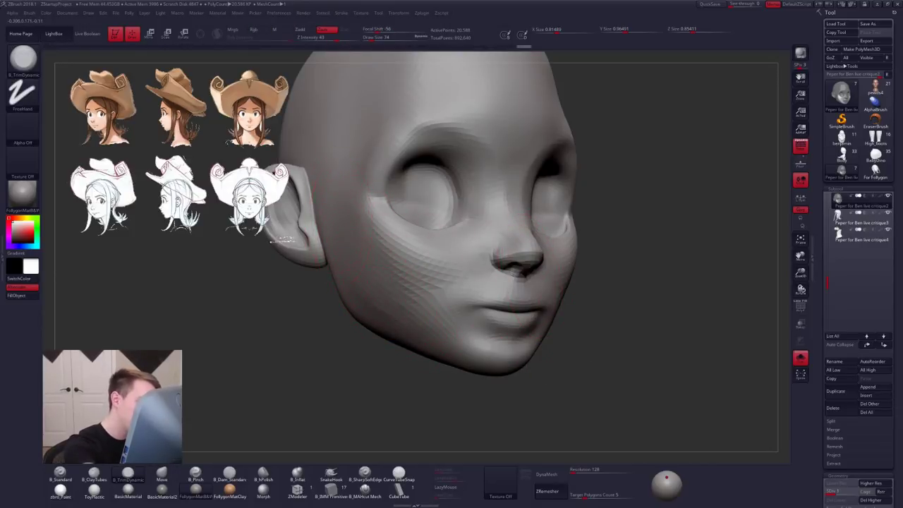
# Step: Smooth the cheek below the eye and check the face with the other head parts shown before isolating it again
pyautogui.keyDown('shift'); pyautogui.moveTo(415, 284); pyautogui.dragTo(432, 307); pyautogui.keyUp('shift')
pyautogui.hotkey('alt', 's')
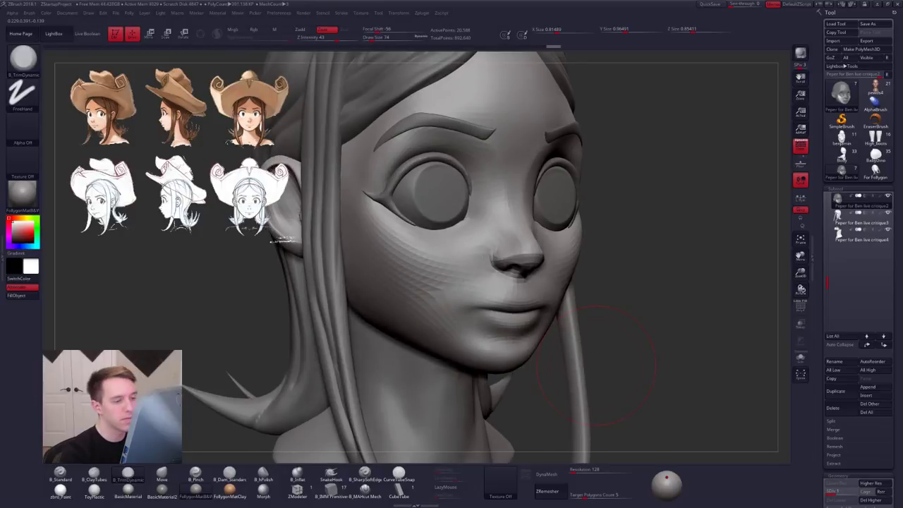
pyautogui.press('f')
pyautogui.moveTo(504, 308)
pyautogui.mouseDown(button='right')
pyautogui.moveTo(459, 288)
pyautogui.moveTo(472, 311)
pyautogui.moveTo(498, 317)
pyautogui.mouseUp(button='right')
pyautogui.hotkey('alt', 's')
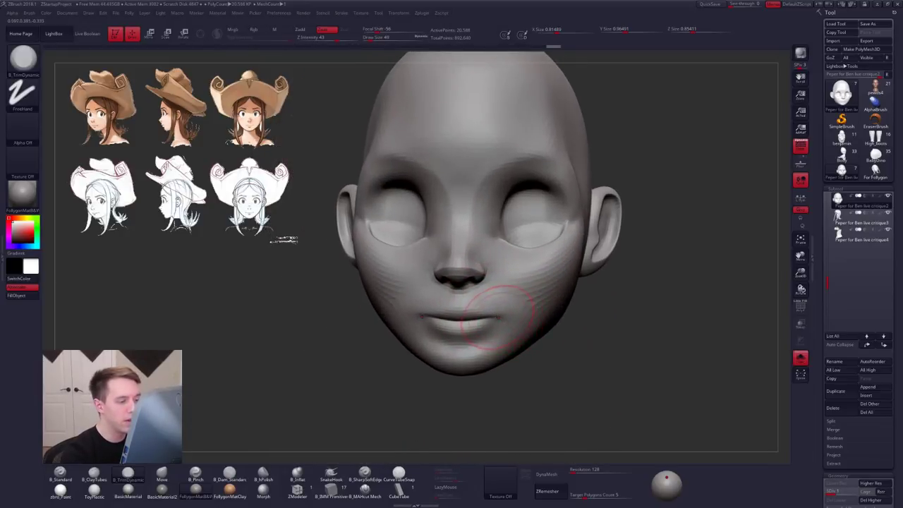
# Step: Step back through the undo history to the head with hair and examine its earlier lips from front and side
pyautogui.hotkey('ctrl', 'z')
pyautogui.hotkey('ctrl', 'z')
pyautogui.hotkey('ctrl', 'z')
pyautogui.hotkey('ctrl', 'z')
pyautogui.hotkey('ctrl', 'z')
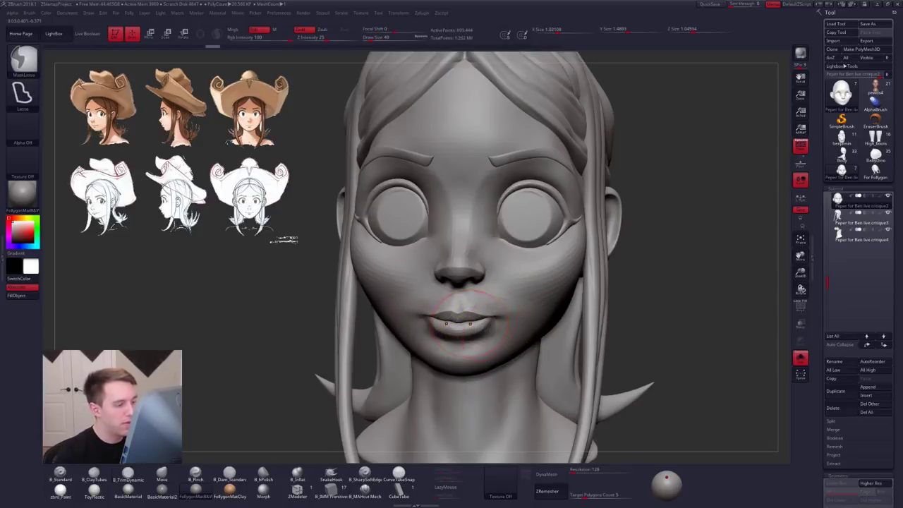
pyautogui.moveTo(339, 283); pyautogui.dragTo(473, 165)
pyautogui.keyDown('shift'); pyautogui.moveTo(465, 329); pyautogui.dragTo(461, 328); pyautogui.keyUp('shift')
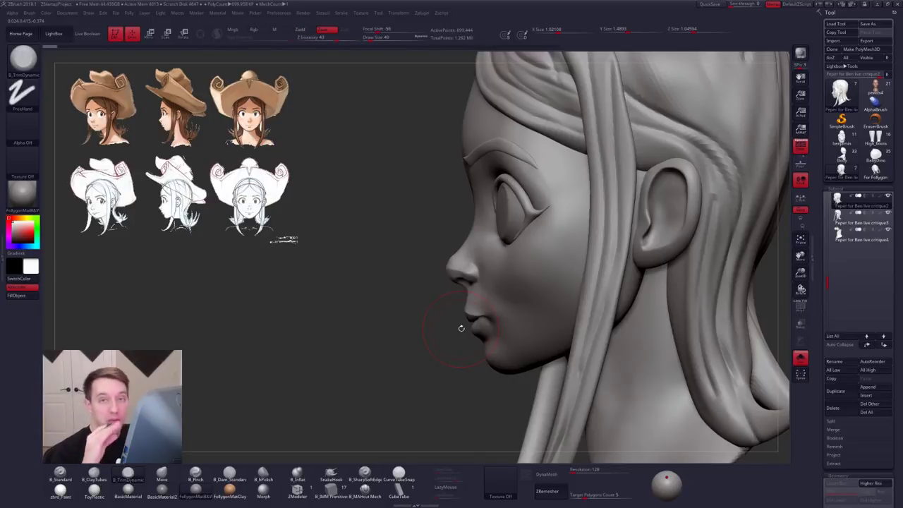
# Step: Redo the history to return to the latest version of the isolated bald head
pyautogui.keyDown('ctrl'); pyautogui.keyDown('shift'); pyautogui.click(521, 324); pyautogui.keyUp('shift'); pyautogui.keyUp('ctrl')
pyautogui.hotkey('ctrl', 'shift', 'z')
pyautogui.hotkey('ctrl', 'shift', 'z')
pyautogui.hotkey('ctrl', 'shift', 'z')
pyautogui.hotkey('ctrl', 'shift', 'z')
pyautogui.hotkey('ctrl', 'shift', 'z')
pyautogui.hotkey('ctrl', 'shift', 'z')
pyautogui.hotkey('ctrl', 'shift', 'z')
pyautogui.hotkey('ctrl', 'shift', 'z')
pyautogui.hotkey('ctrl', 'shift', 'z')
pyautogui.hotkey('ctrl', 'shift', 'z')
pyautogui.hotkey('ctrl', 'shift', 'z')
pyautogui.hotkey('ctrl', 'shift', 'z')
pyautogui.hotkey('ctrl', 'shift', 'z')
pyautogui.hotkey('ctrl', 'shift', 'z')
pyautogui.hotkey('ctrl', 'shift', 'z')
pyautogui.hotkey('ctrl', 'shift', 'z')
pyautogui.hotkey('ctrl', 'shift', 'z')
pyautogui.hotkey('ctrl', 'shift', 'z')
pyautogui.hotkey('ctrl', 'shift', 'z')
pyautogui.hotkey('ctrl', 'shift', 'z')
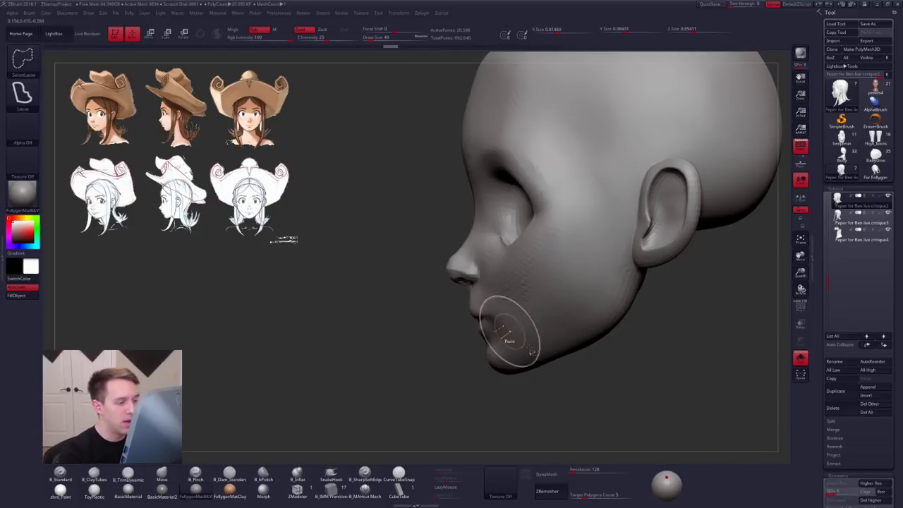
# Step: Switch to the Clay Tubes brush and raise the bald head mesh by two subdivision levels
pyautogui.moveTo(494, 299); pyautogui.dragTo(564, 303, button='right')
pyautogui.moveTo(467, 303); pyautogui.dragTo(456, 302, button='right')
pyautogui.press('2')
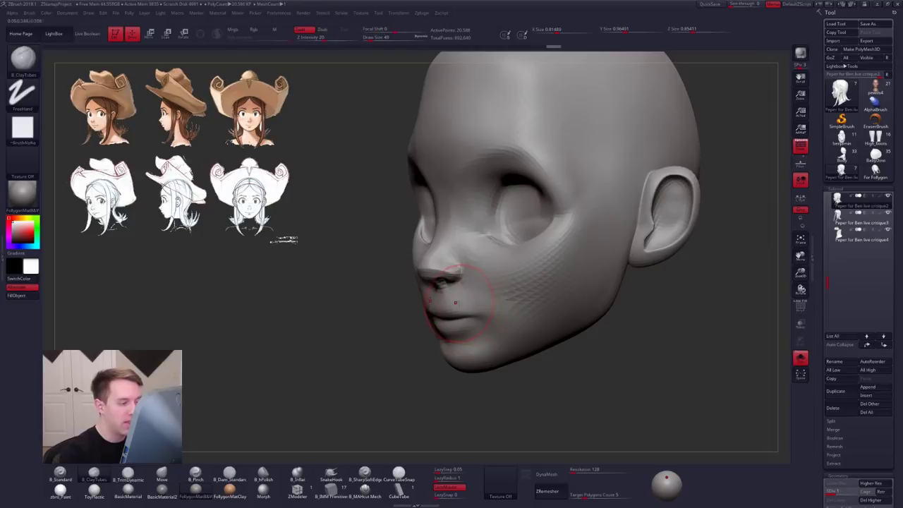
pyautogui.press('shift')
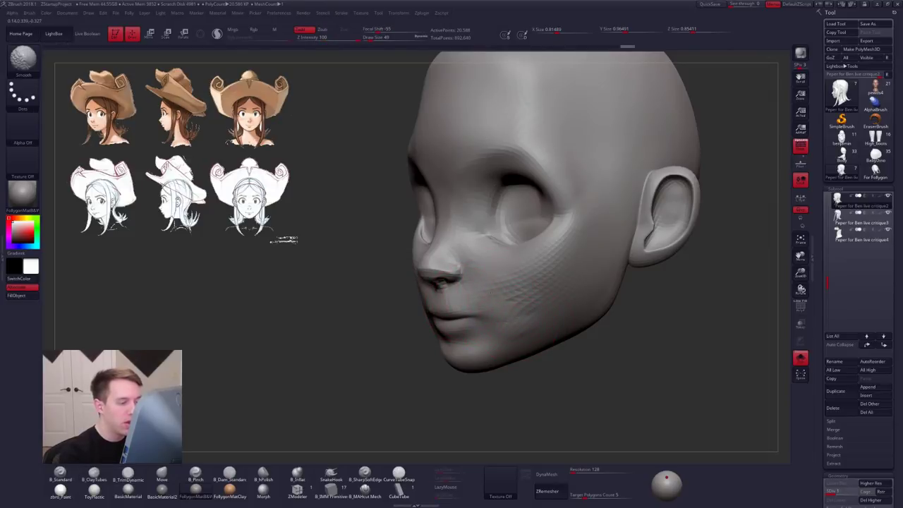
pyautogui.moveTo(475, 306); pyautogui.dragTo(558, 301, button='right')
pyautogui.press('d')
pyautogui.press('d')
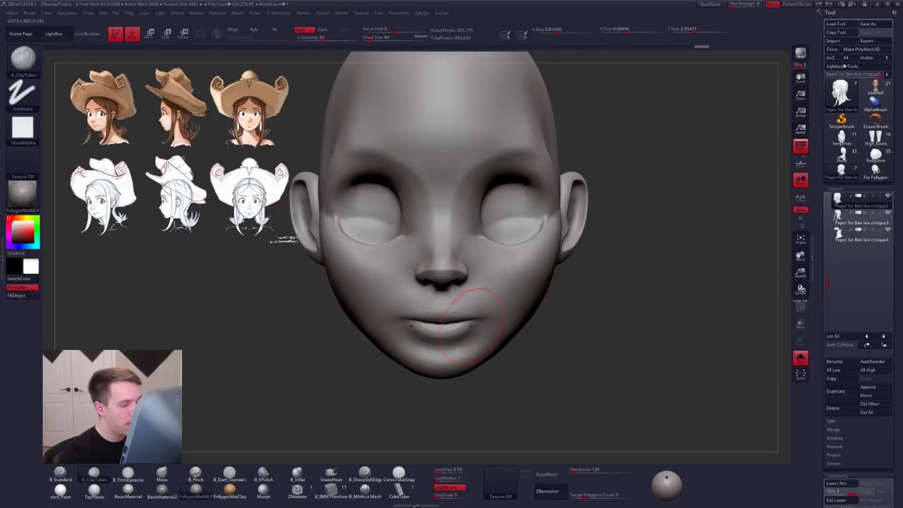
# Step: Switch to the Move brush for reshaping the mouth area
pyautogui.press('b')
pyautogui.press('m')
pyautogui.press('v')
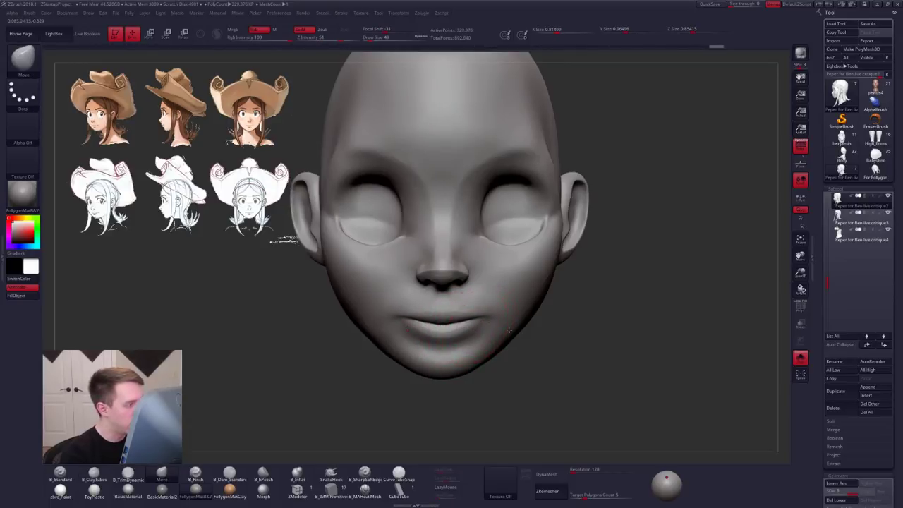
# Step: Pinch the crease beneath the lower lip with the B_Pinch brush at a draw size of 21
pyautogui.moveTo(487, 318)
pyautogui.keyDown('alt'); pyautogui.mouseDown(button='right')
pyautogui.moveTo(537, 312)
pyautogui.moveTo(531, 332)
pyautogui.mouseUp(button='right'); pyautogui.keyUp('alt')
pyautogui.press('space')
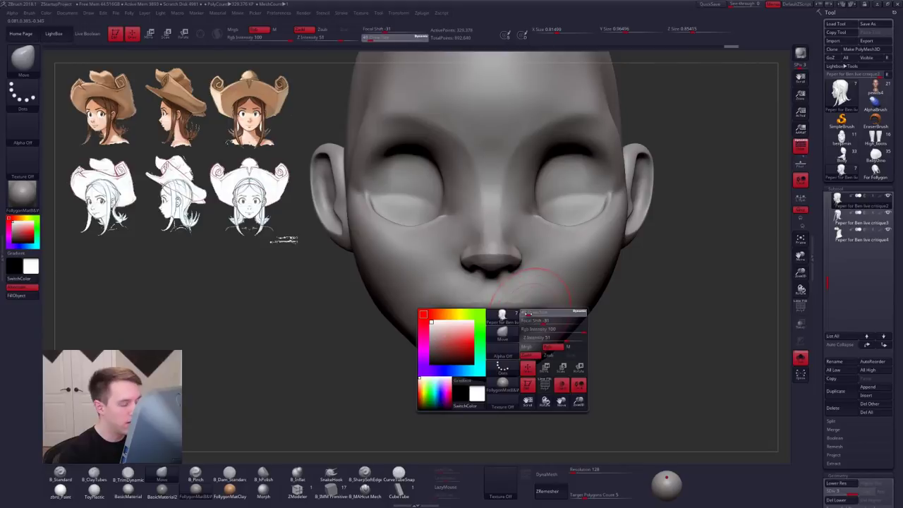
pyautogui.moveTo(531, 312); pyautogui.dragTo(522, 312)
pyautogui.moveTo(489, 330)
pyautogui.keyDown('shift'); pyautogui.mouseDown(button='right')
pyautogui.moveTo(491, 314)
pyautogui.moveTo(451, 311)
pyautogui.moveTo(451, 323)
pyautogui.mouseUp(button='right'); pyautogui.keyUp('shift')
pyautogui.press('b')
pyautogui.press('p')
pyautogui.press('i')
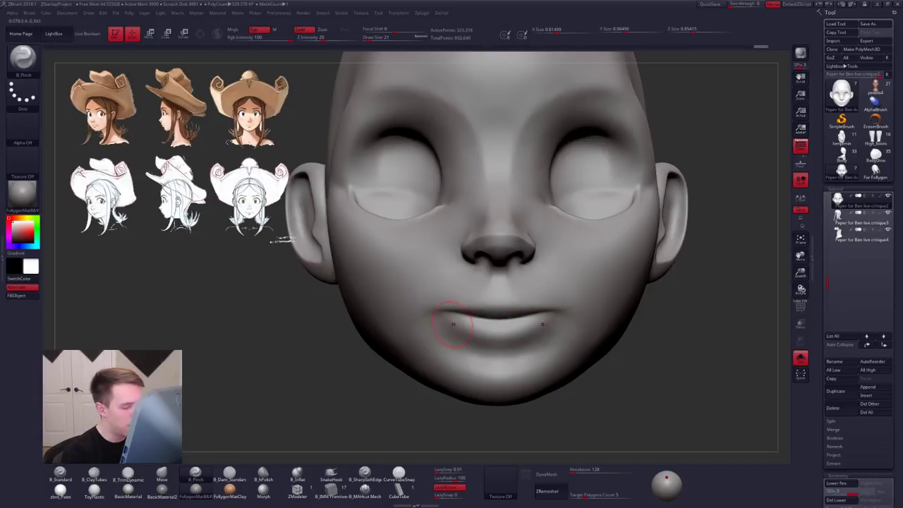
pyautogui.moveTo(478, 345); pyautogui.dragTo(529, 345)
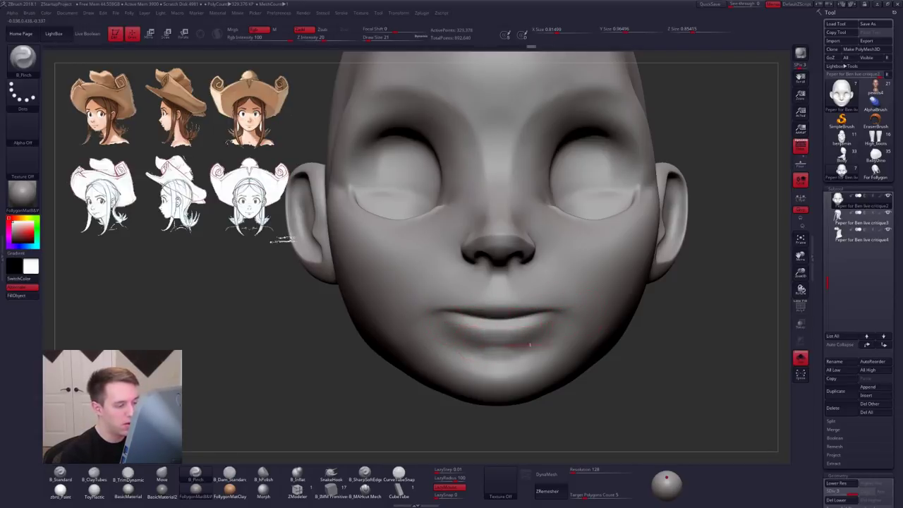
# Step: Build up the area just below the lower lip with the B_ClayTubes brush at a draw size of 14
pyautogui.press('b')
pyautogui.press('c')
pyautogui.press('t')
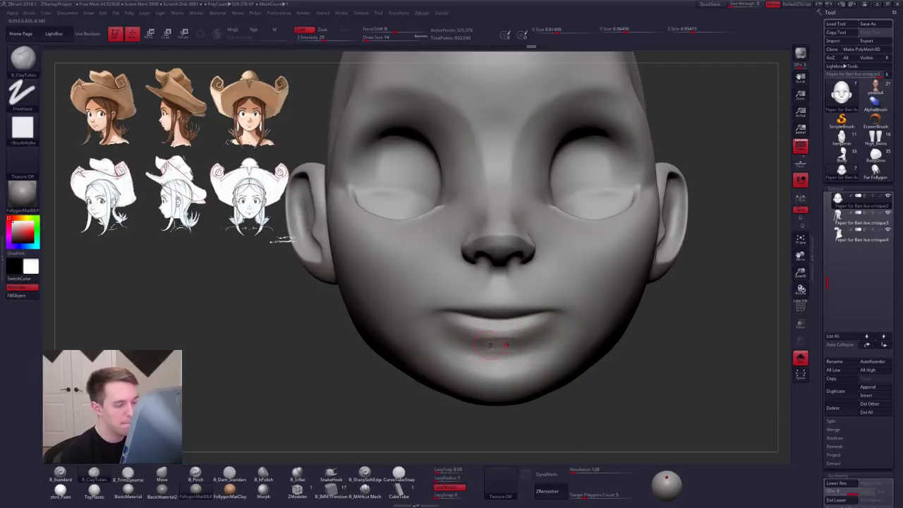
pyautogui.press('space')
# Step: Reshape the lower lip and the area around the mouth with the Move brush, using draw sizes 25 and 49
pyautogui.press('b')
pyautogui.press('m')
pyautogui.press('v')
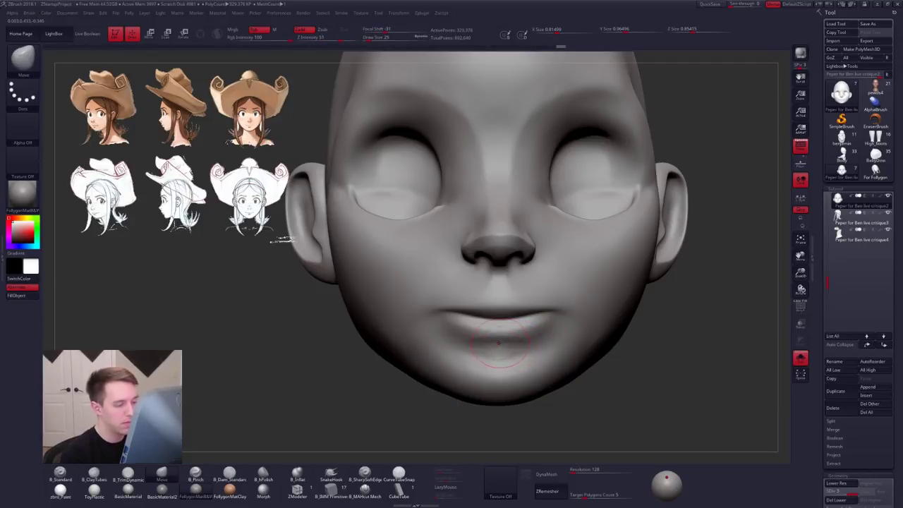
pyautogui.moveTo(499, 343); pyautogui.dragTo(500, 371, button='right')
pyautogui.moveTo(500, 339)
pyautogui.mouseDown()
pyautogui.moveTo(514, 333)
pyautogui.moveTo(514, 349)
pyautogui.mouseUp()
pyautogui.press('space')
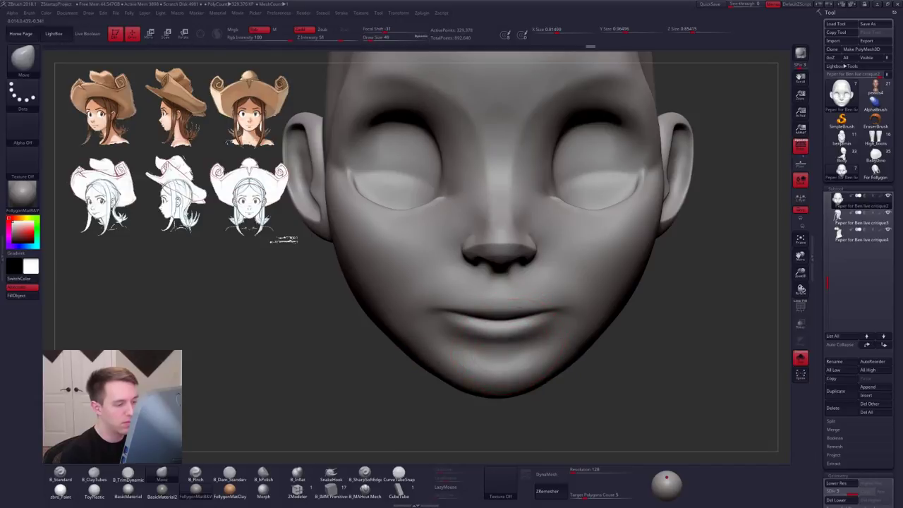
pyautogui.moveTo(511, 350)
pyautogui.mouseDown(button='right')
pyautogui.moveTo(557, 347)
pyautogui.moveTo(535, 331)
pyautogui.moveTo(484, 329)
pyautogui.moveTo(533, 346)
pyautogui.moveTo(498, 341)
pyautogui.mouseUp(button='right')
pyautogui.press('[')
# Step: Sharpen the lower lip's edge with the B_Pinch brush at a draw size of 25
pyautogui.press('b')
pyautogui.press('p')
pyautogui.press('i')
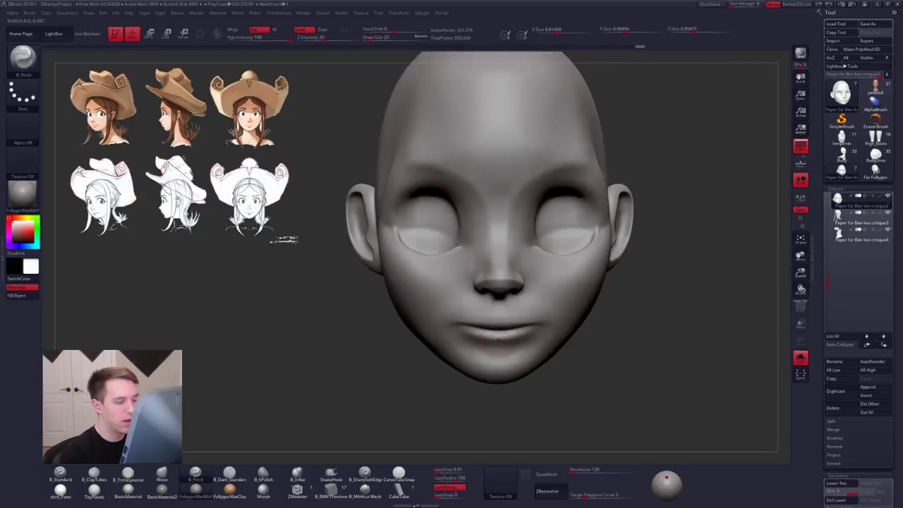
pyautogui.press('space')
# Step: Adjust the shape of the lips with the Move brush at a draw size of 38, with the hair and eyes shown
pyautogui.press('b')
pyautogui.press('m')
pyautogui.press('v')
pyautogui.press('space')
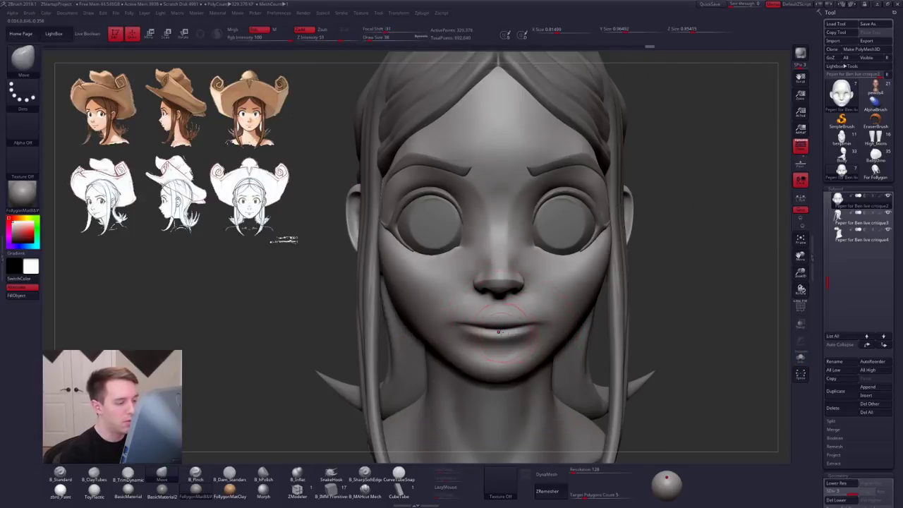
pyautogui.keyDown('ctrl'); pyautogui.moveTo(492, 336); pyautogui.dragTo(502, 350, button='right'); pyautogui.keyUp('ctrl')
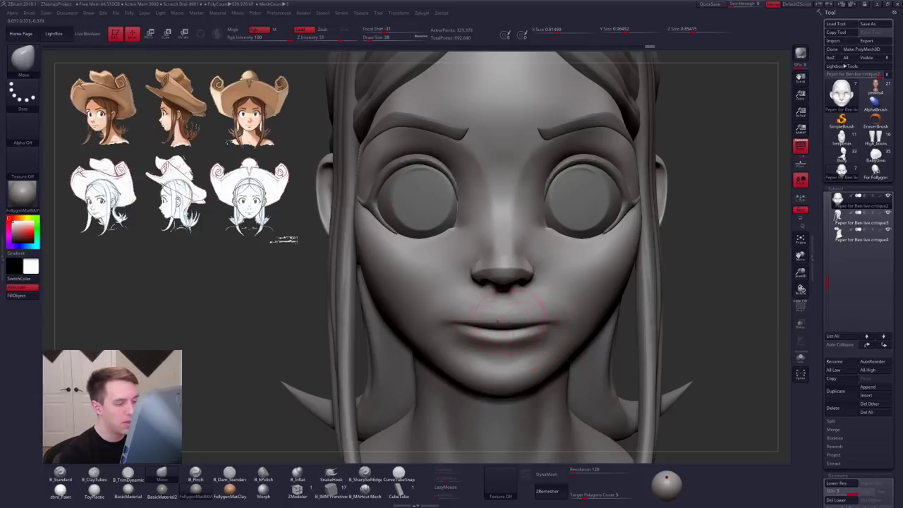
# Step: Flatten and smooth the area between the nose and upper lip with the B_TrimDynamic brush
pyautogui.press('3')
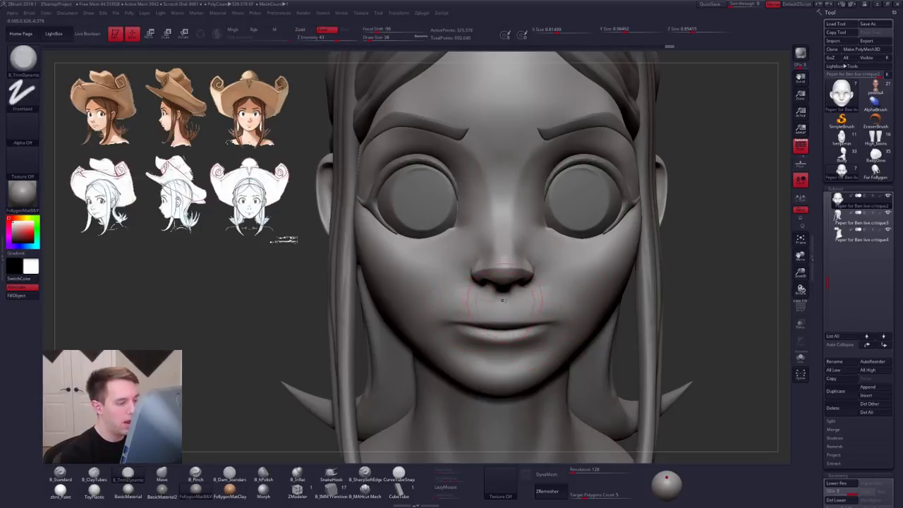
pyautogui.keyDown('alt'); pyautogui.moveTo(503, 301); pyautogui.dragTo(523, 331, button='right'); pyautogui.keyUp('alt')
pyautogui.press('space')
pyautogui.moveTo(523, 337); pyautogui.dragTo(497, 339)
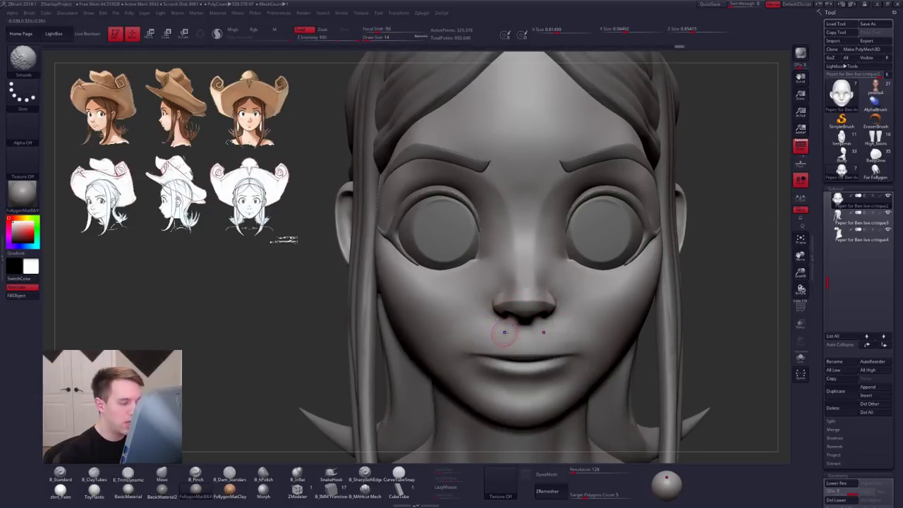
pyautogui.keyDown('ctrl'); pyautogui.moveTo(506, 334); pyautogui.dragTo(504, 312, button='right'); pyautogui.keyUp('ctrl')
pyautogui.press('space')
pyautogui.moveTo(521, 288); pyautogui.dragTo(525, 288)
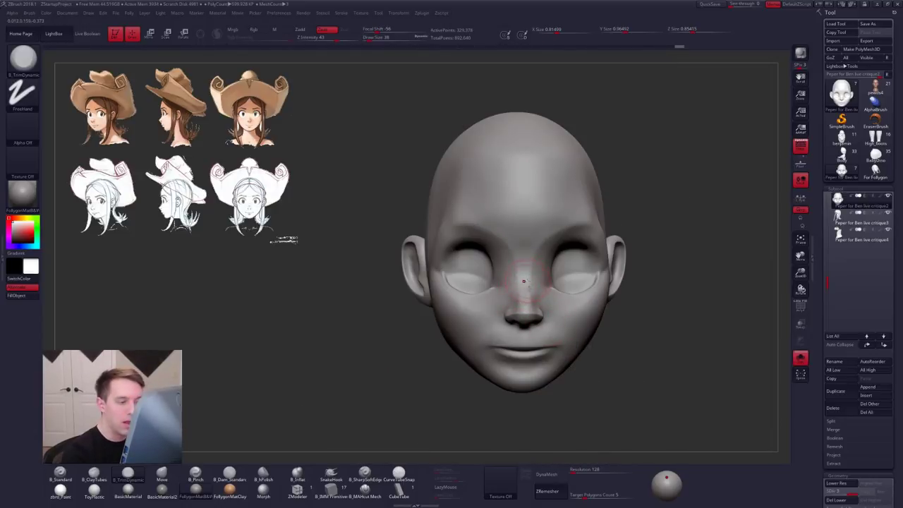
# Step: Lower the head to subdivision level 2, smooth the nose bridge and reshape the nose with the Move brush at a draw size of 67
pyautogui.keyDown('ctrl'); pyautogui.moveTo(526, 311); pyautogui.dragTo(529, 294, button='right'); pyautogui.keyUp('ctrl')
pyautogui.press('shift')
pyautogui.hotkey('shift', 'd')
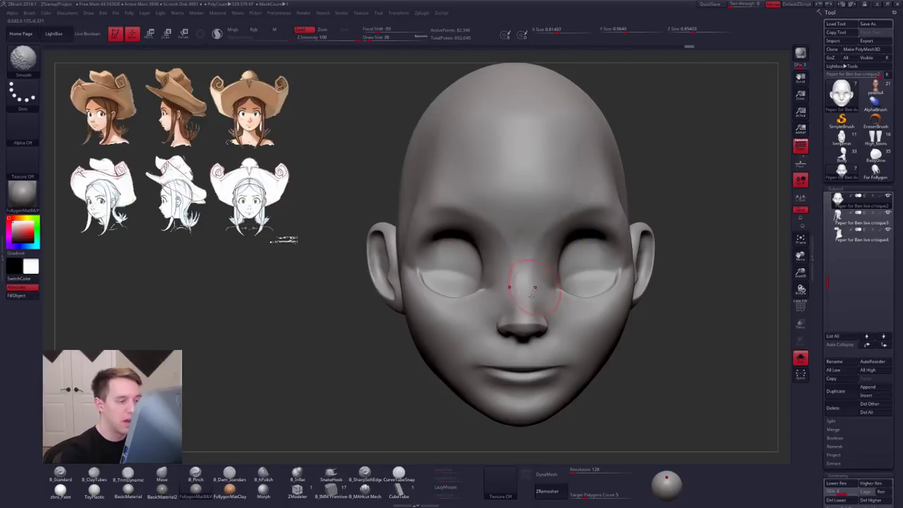
pyautogui.press('space')
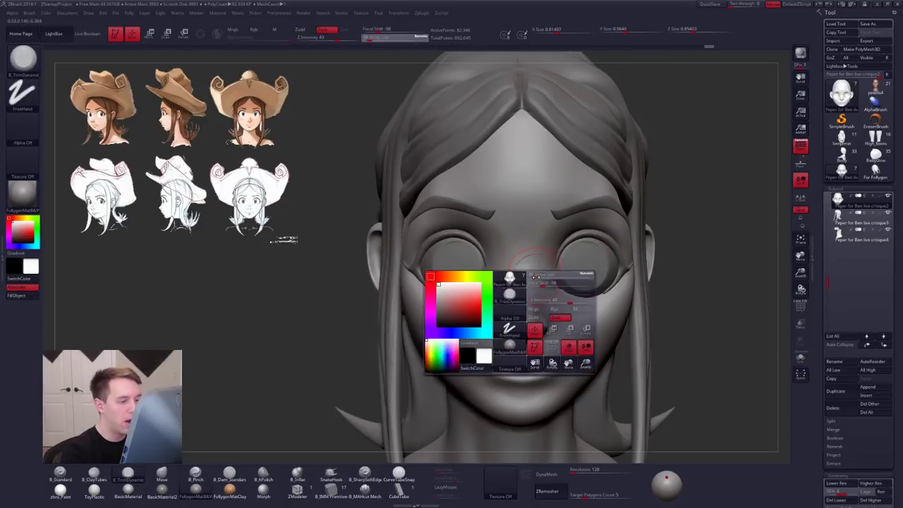
pyautogui.press('b')
pyautogui.press('m')
pyautogui.press('v')
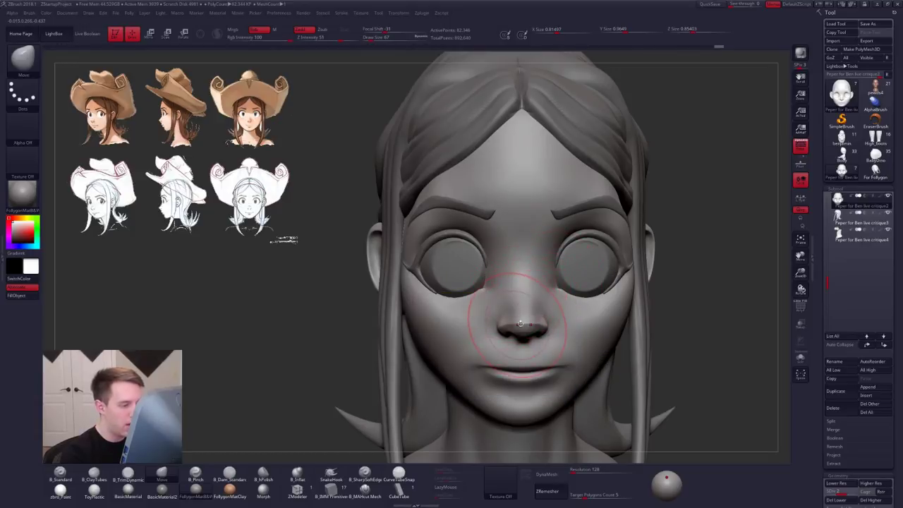
pyautogui.press('space')
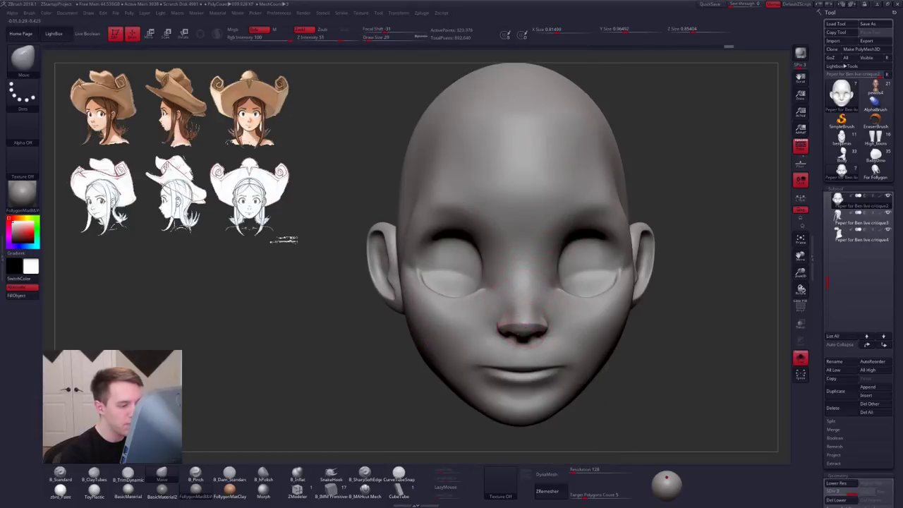
# Step: Smooth and refine the nostril wing from a three-quarter view at subdivision level 3, using the Move brush at a draw size of 21
pyautogui.moveTo(522, 326)
pyautogui.mouseDown(button='right')
pyautogui.moveTo(607, 317)
pyautogui.moveTo(483, 348)
pyautogui.mouseUp(button='right')
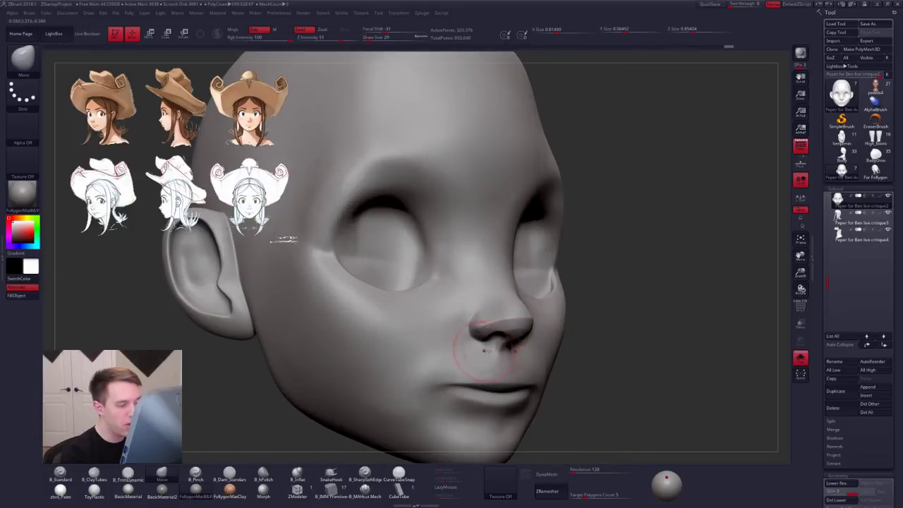
pyautogui.press('shift')
pyautogui.keyDown('shift'); pyautogui.moveTo(483, 324); pyautogui.dragTo(494, 319); pyautogui.keyUp('shift')
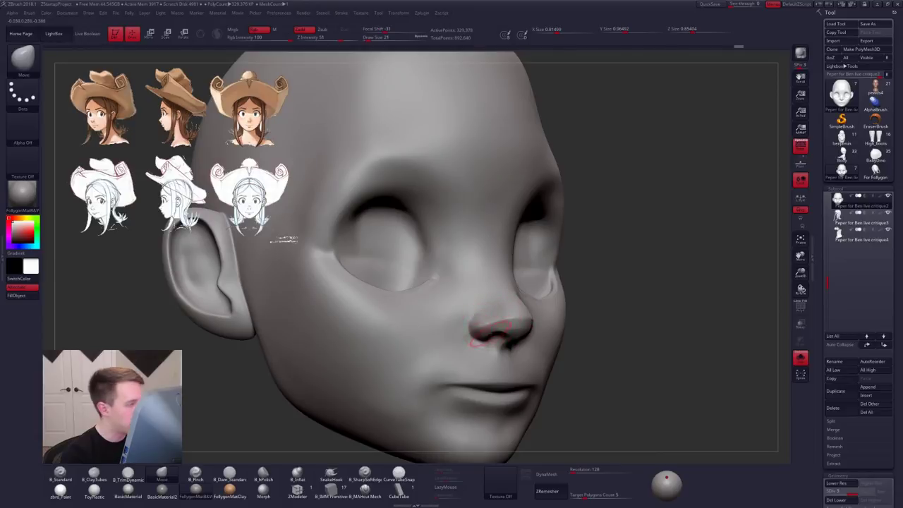
pyautogui.keyDown('ctrl'); pyautogui.moveTo(492, 326); pyautogui.dragTo(477, 346, button='right'); pyautogui.keyUp('ctrl')
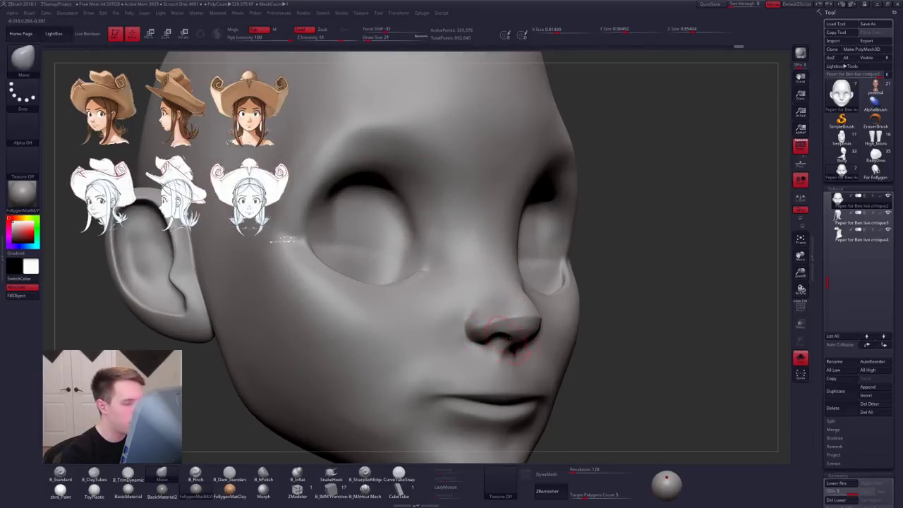
# Step: Trim the nostril wing with the B_TrimDynamic brush at subdivision level 2 and smooth the result
pyautogui.hotkey('shift', 'd')
pyautogui.press('space')
pyautogui.press('3')
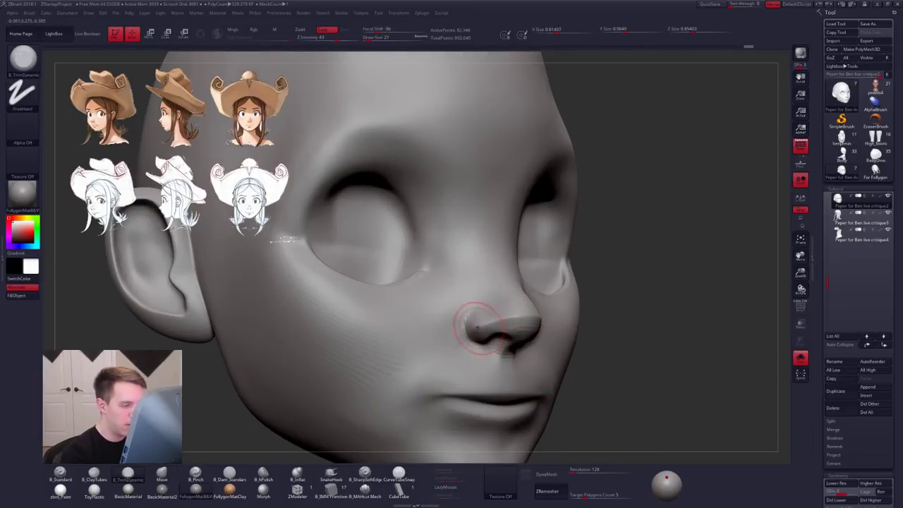
pyautogui.moveTo(478, 326); pyautogui.dragTo(502, 344)
pyautogui.moveTo(525, 321); pyautogui.dragTo(496, 311, button='right')
pyautogui.keyDown('shift'); pyautogui.moveTo(496, 311); pyautogui.dragTo(504, 324); pyautogui.keyUp('shift')
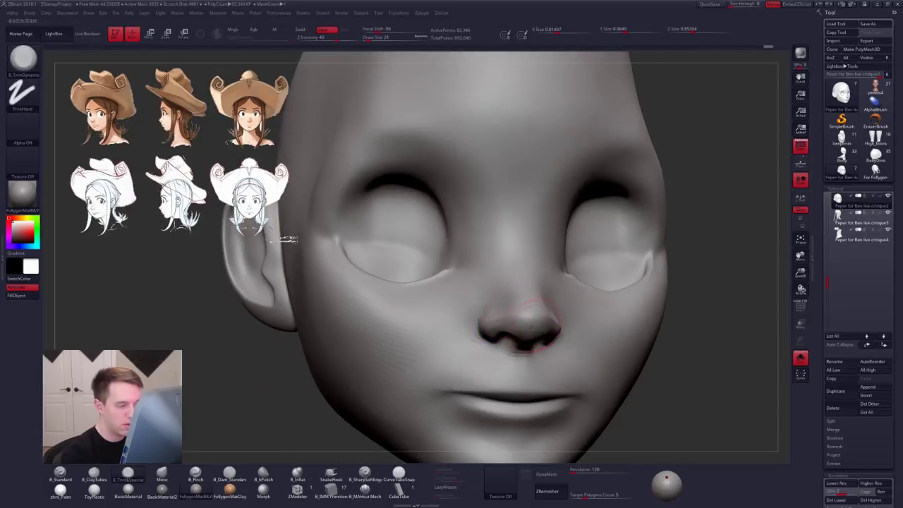
# Step: Return the head to subdivision level 3 and smooth the side of the nose
pyautogui.press('d')
pyautogui.moveTo(505, 329); pyautogui.dragTo(491, 333, button='right')
pyautogui.keyDown('shift'); pyautogui.moveTo(483, 312); pyautogui.dragTo(488, 325); pyautogui.keyUp('shift')
pyautogui.moveTo(483, 351); pyautogui.dragTo(506, 404, button='right')
pyautogui.hotkey('shift', 's')
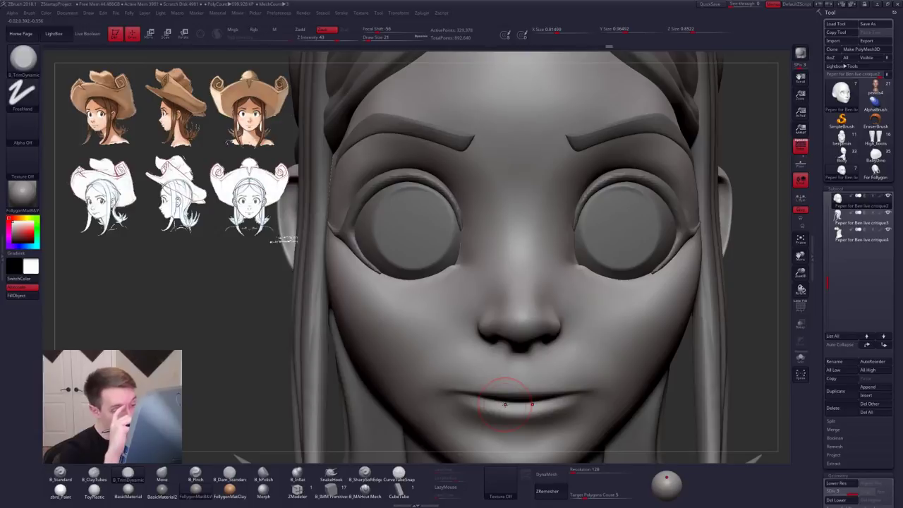
# Step: Reshape the nostril wings at subdivision level 1 with the Move brush at a draw size of 38
pyautogui.press('b')
pyautogui.press('m')
pyautogui.press('v')
pyautogui.press('space')
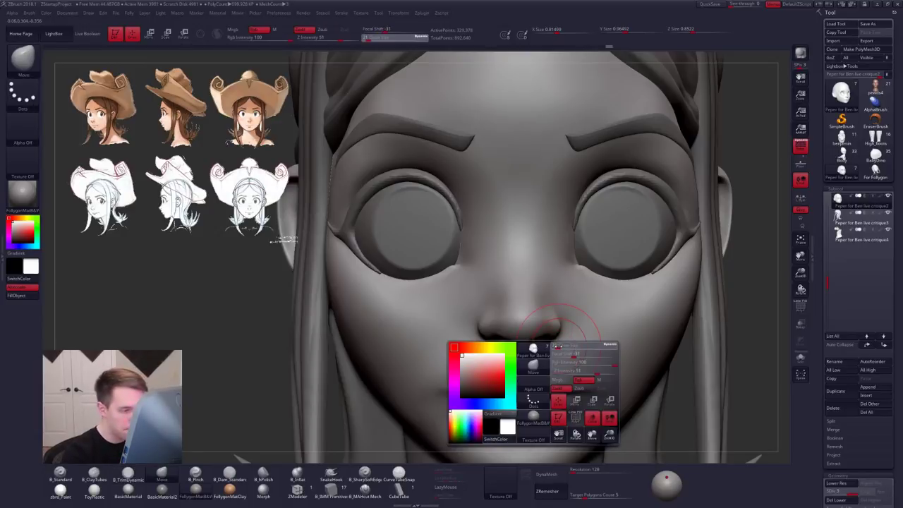
pyautogui.moveTo(559, 357); pyautogui.dragTo(556, 328)
pyautogui.hotkey('shift', 'd')
pyautogui.hotkey('shift', 'd')
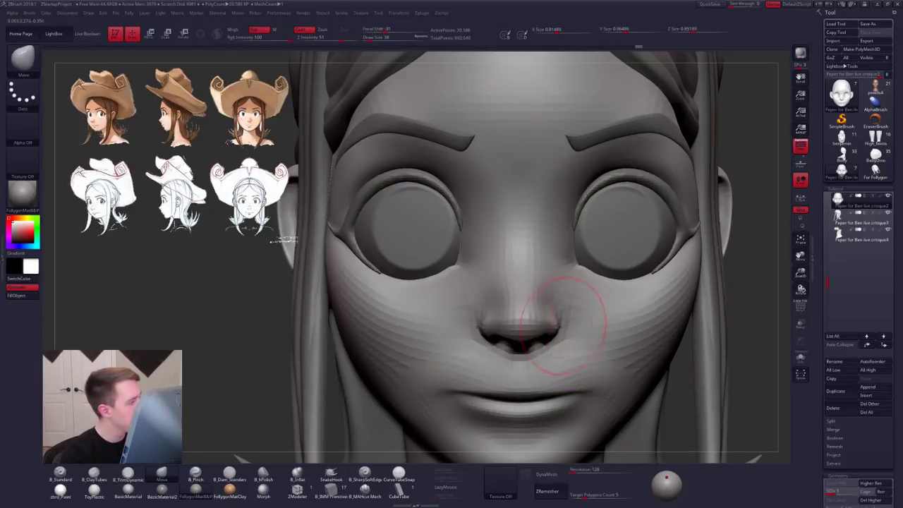
pyautogui.moveTo(565, 335)
pyautogui.keyDown('ctrl'); pyautogui.mouseDown(button='right')
pyautogui.moveTo(568, 319)
pyautogui.moveTo(509, 319)
pyautogui.moveTo(535, 314)
pyautogui.mouseUp(button='right'); pyautogui.keyUp('ctrl')
pyautogui.keyDown('ctrl'); pyautogui.moveTo(535, 315); pyautogui.dragTo(532, 340, button='right'); pyautogui.keyUp('ctrl')
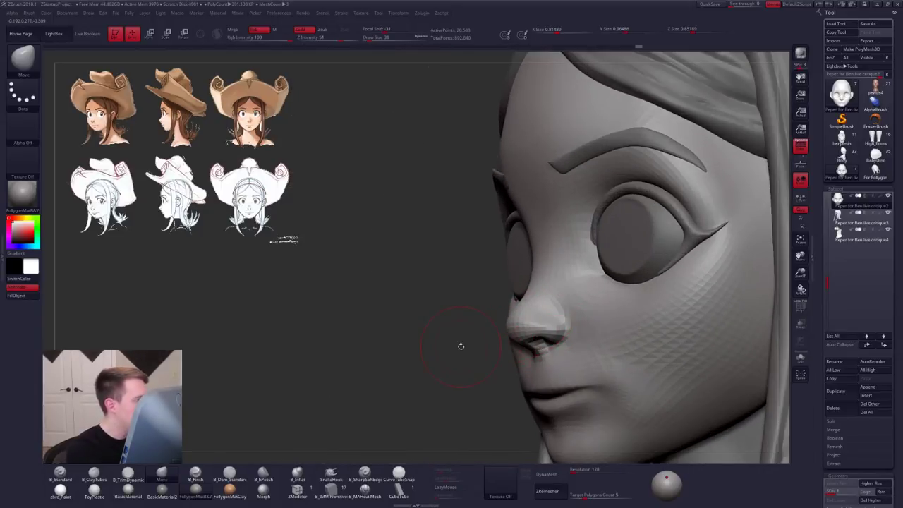
# Step: Show the head's polygon wireframe and adjust the underside of the nose in profile with the Move brush at a draw size of 25
pyautogui.hotkey('shift', 's')
pyautogui.press('space')
pyautogui.click(533, 351)
pyautogui.hotkey('shift', 'f')
pyautogui.moveTo(537, 353); pyautogui.dragTo(528, 359, button='right')
pyautogui.press('space')
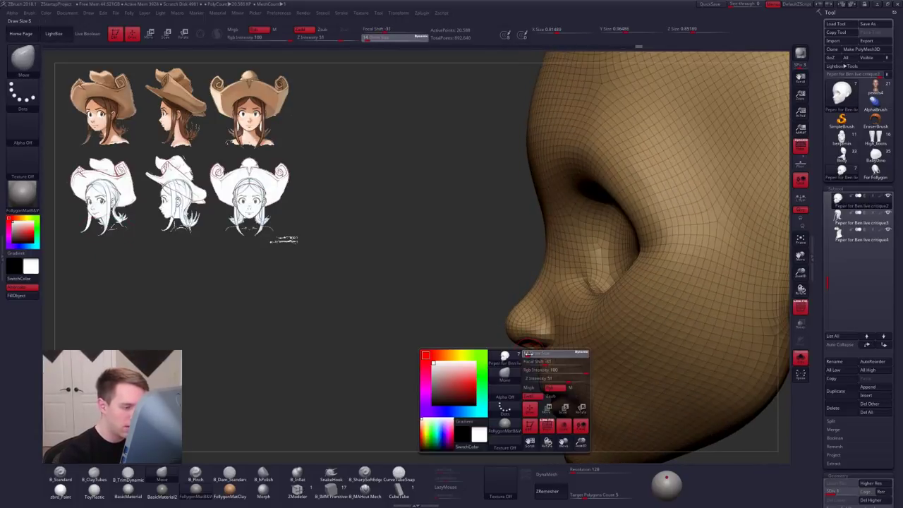
pyautogui.press('space')
pyautogui.click(532, 352)
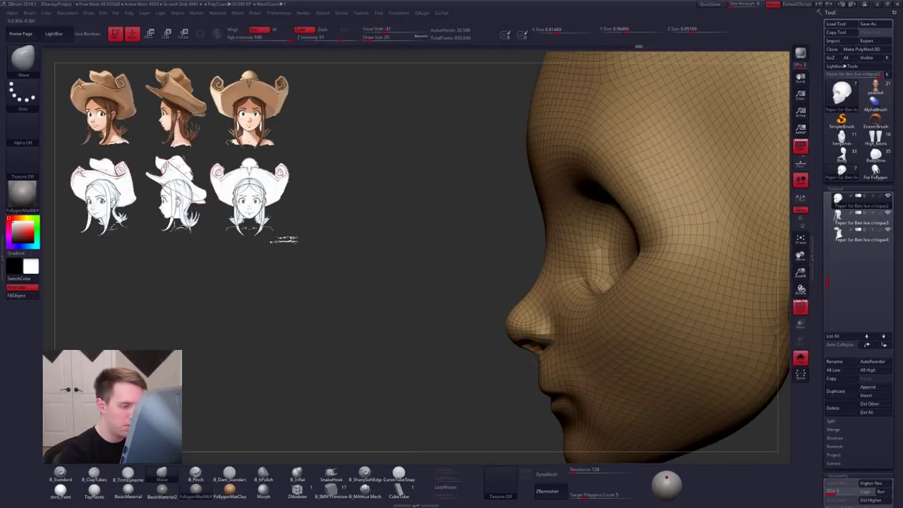
# Step: Hide the wireframe and refine the outer nostril wings from the front with the Move brush at a draw size of 29
pyautogui.moveTo(531, 351)
pyautogui.mouseDown(button='right')
pyautogui.moveTo(558, 338)
pyautogui.moveTo(498, 333)
pyautogui.moveTo(560, 331)
pyautogui.mouseUp(button='right')
pyautogui.hotkey('shift', 'f')
pyautogui.press('space')
pyautogui.click(519, 336)
pyautogui.press('space')
pyautogui.click(561, 332)
pyautogui.moveTo(563, 333); pyautogui.dragTo(565, 328)
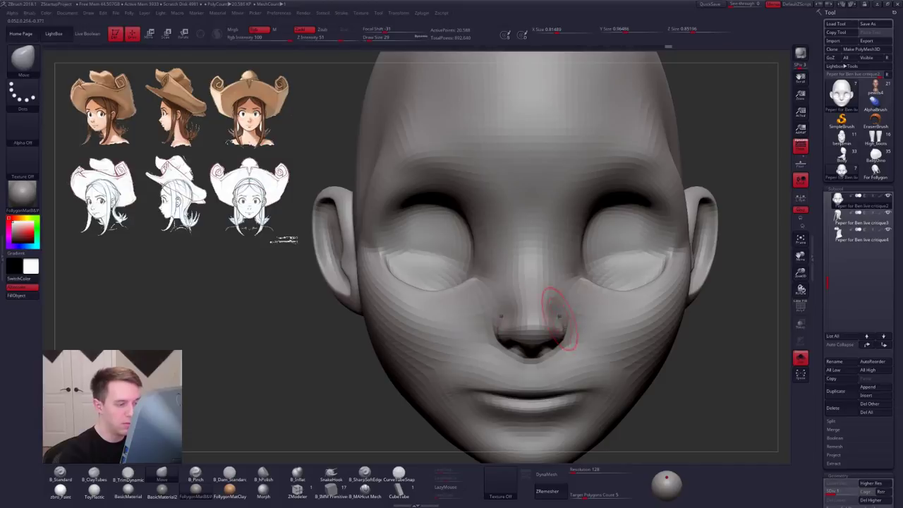
# Step: Raise the head to subdivision level 2, smooth the nose bridge and reshape the nose with the Move brush at a draw size of 43
pyautogui.moveTo(544, 299); pyautogui.dragTo(565, 297, button='right')
pyautogui.press('d')
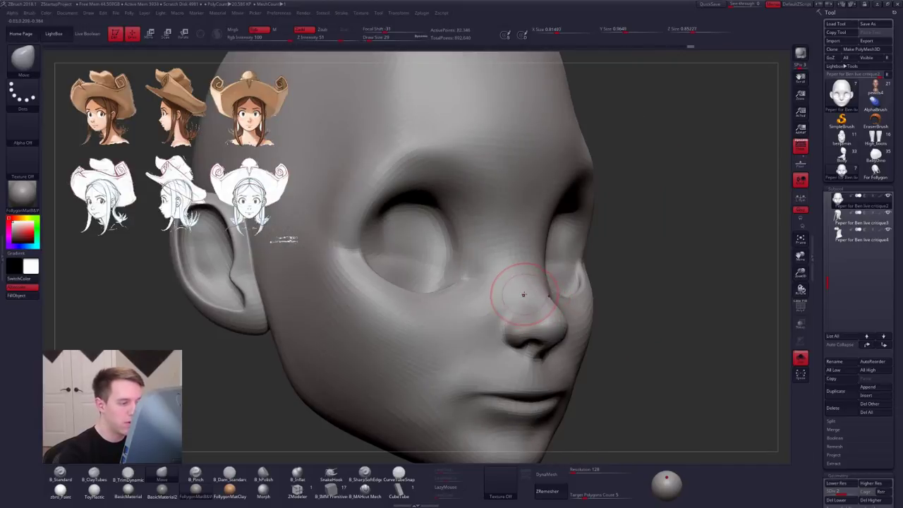
pyautogui.keyDown('shift'); pyautogui.moveTo(542, 270); pyautogui.dragTo(536, 255); pyautogui.keyUp('shift')
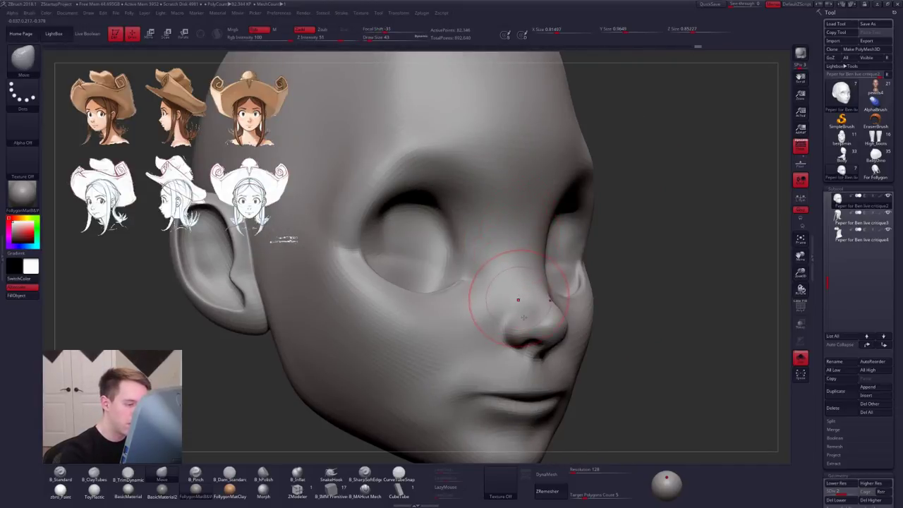
pyautogui.press('space')
pyautogui.click(541, 333)
# Step: Build up the nostril wing at subdivision level 3 with the B_ClayTubes brush at a draw size of 21 and smooth it
pyautogui.moveTo(490, 323); pyautogui.dragTo(520, 323, button='right')
pyautogui.press('d')
pyautogui.press('2')
pyautogui.press('space')
pyautogui.click(525, 339)
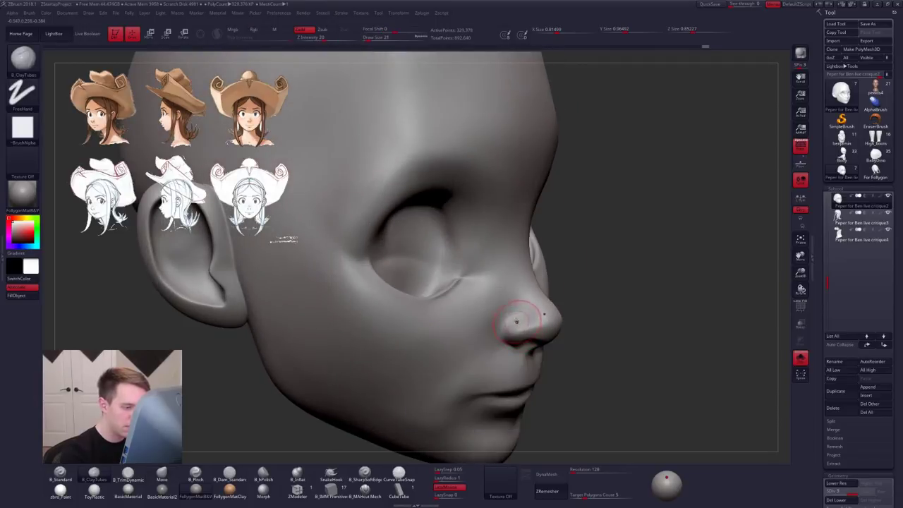
pyautogui.keyDown('shift'); pyautogui.moveTo(524, 327); pyautogui.dragTo(520, 333); pyautogui.keyUp('shift')
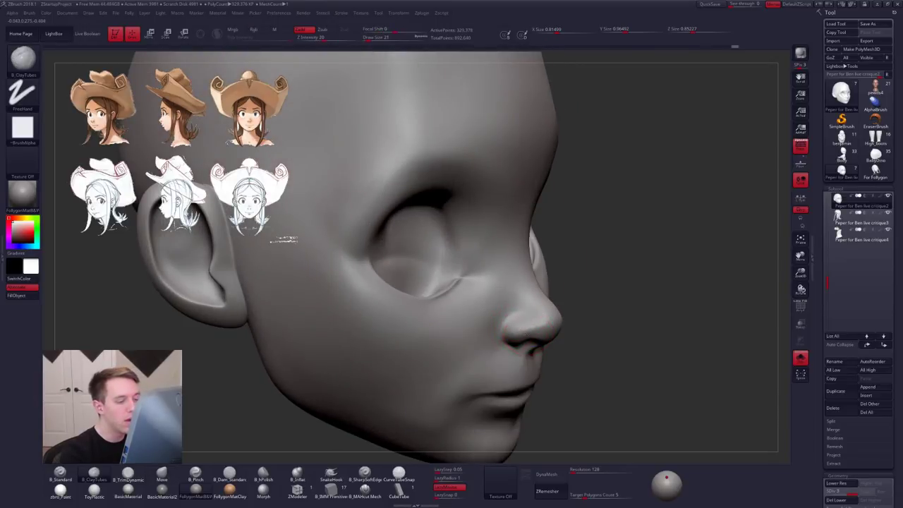
# Step: Refine the nostrils with the Move brush at a draw size of 18 and show the full head with hair
pyautogui.moveTo(538, 341)
pyautogui.mouseDown(button='right')
pyautogui.moveTo(509, 349)
pyautogui.moveTo(583, 334)
pyautogui.moveTo(540, 361)
pyautogui.moveTo(551, 375)
pyautogui.moveTo(534, 388)
pyautogui.moveTo(488, 391)
pyautogui.mouseUp(button='right')
pyautogui.press('4')
pyautogui.press('space')
pyautogui.click(542, 340)
pyautogui.hotkey('alt', 's')
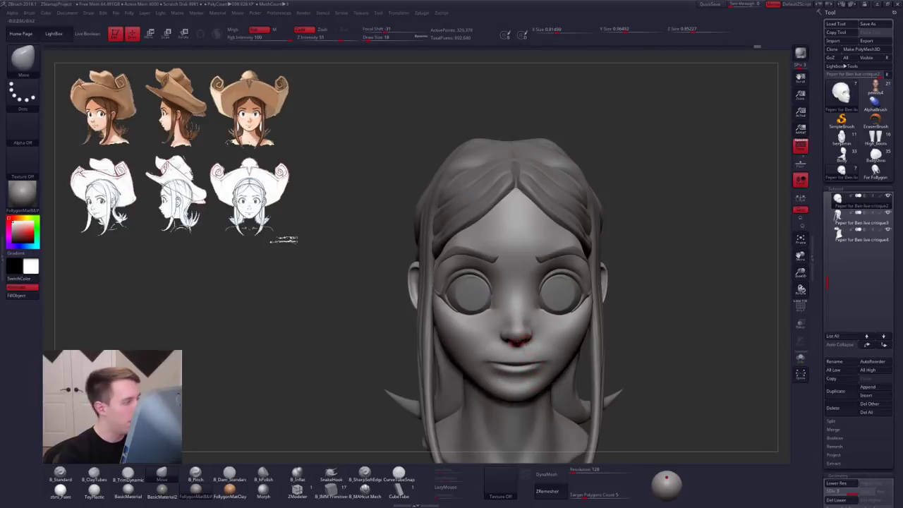
# Step: Lower the isolated head to subdivision level 1 and reshape the nostrils and nose tip from below with the Move brush
pyautogui.moveTo(519, 342); pyautogui.dragTo(519, 305, button='right')
pyautogui.hotkey('alt', 's')
pyautogui.keyDown('ctrl'); pyautogui.moveTo(521, 356); pyautogui.dragTo(520, 344, button='right'); pyautogui.keyUp('ctrl')
pyautogui.moveTo(520, 344); pyautogui.dragTo(522, 326, button='right')
pyautogui.hotkey('shift', 'd')
pyautogui.hotkey('shift', 'd')
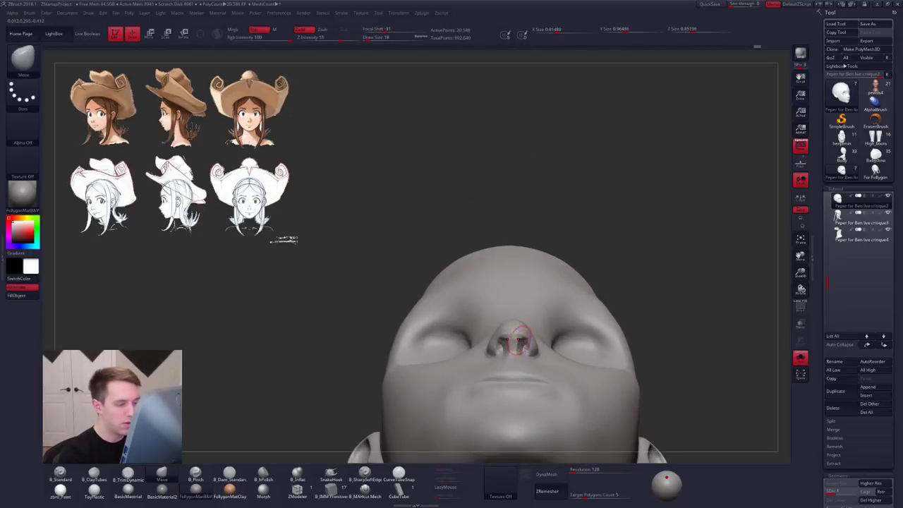
pyautogui.press('s')
pyautogui.moveTo(519, 339); pyautogui.dragTo(524, 327)
pyautogui.press('space')
pyautogui.press('space')
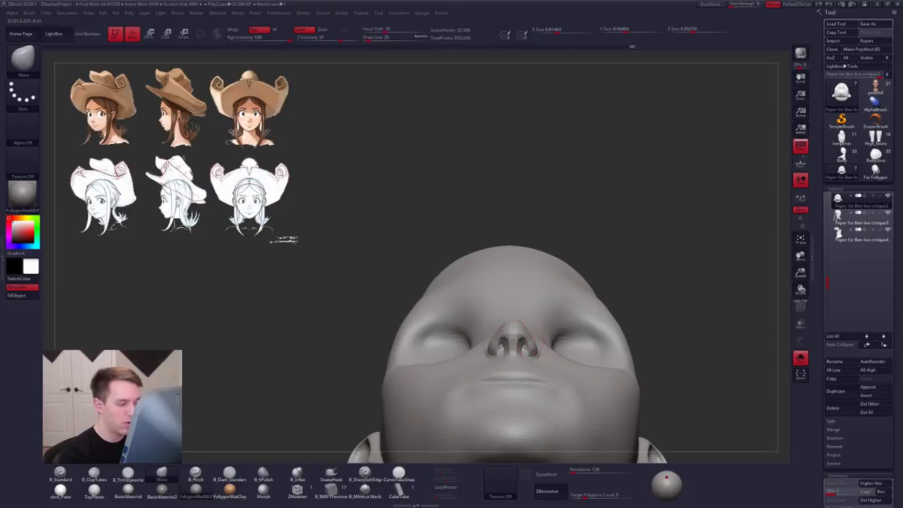
# Step: Show the full character with hair and raise the head to subdivision level 2
pyautogui.moveTo(529, 343); pyautogui.dragTo(525, 376, button='right')
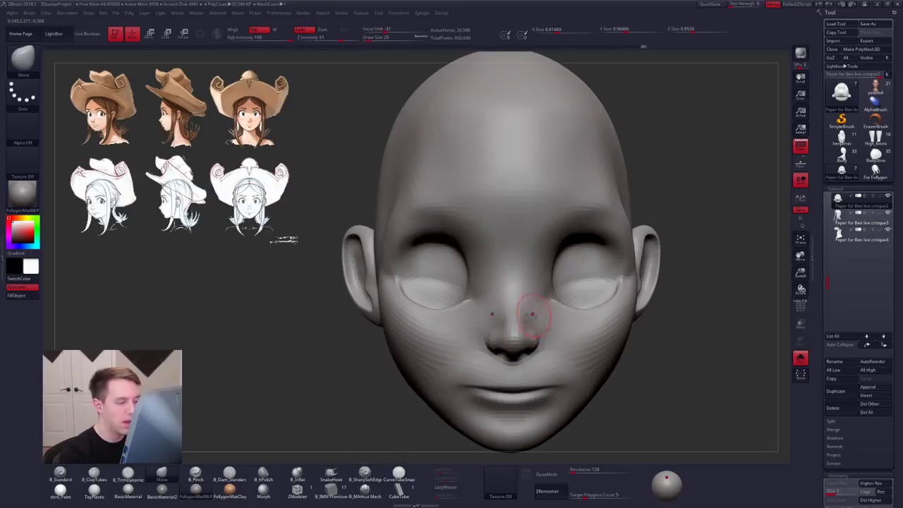
pyautogui.moveTo(533, 314); pyautogui.dragTo(568, 384, button='right')
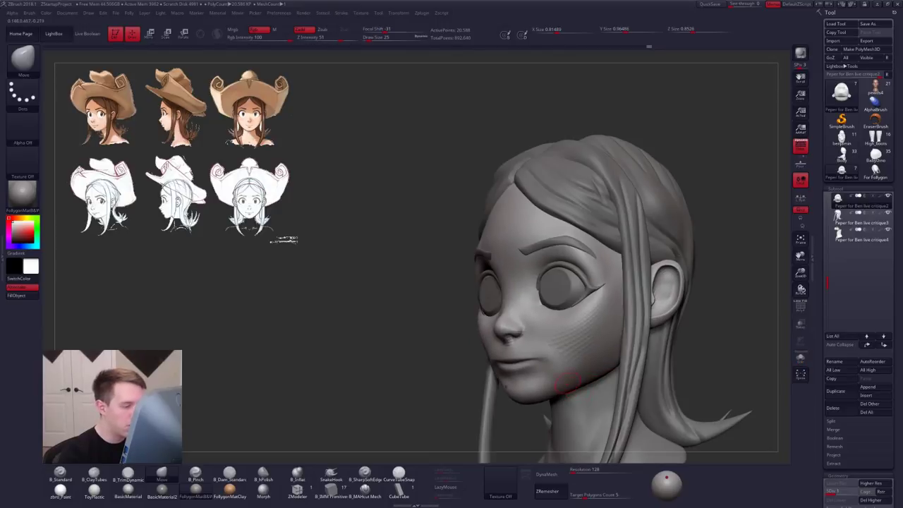
pyautogui.press('d')
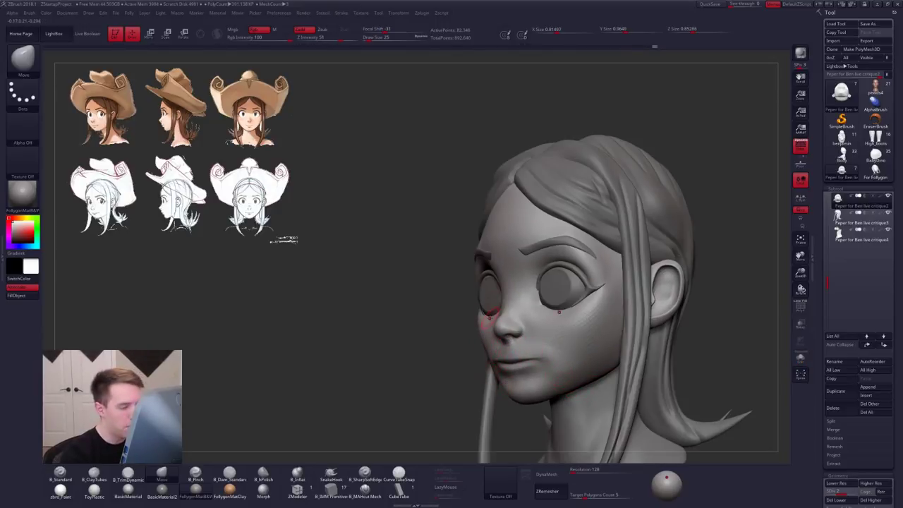
pyautogui.moveTo(554, 397)
pyautogui.mouseDown(button='right')
pyautogui.moveTo(600, 416)
pyautogui.moveTo(558, 378)
pyautogui.mouseUp(button='right')
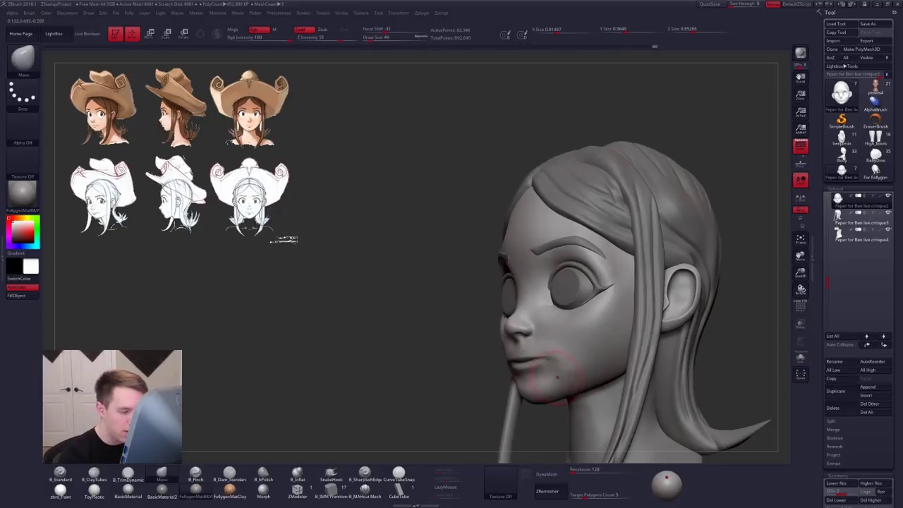
# Step: Adjust the cheek, jaw and mouth area with the Move brush at a draw size of 74
pyautogui.press('s')
pyautogui.moveTo(557, 378)
pyautogui.mouseDown()
pyautogui.moveTo(590, 358)
pyautogui.moveTo(580, 366)
pyautogui.mouseUp()
pyautogui.press('2')
pyautogui.press('5')
pyautogui.moveTo(522, 381); pyautogui.dragTo(607, 368, button='right')
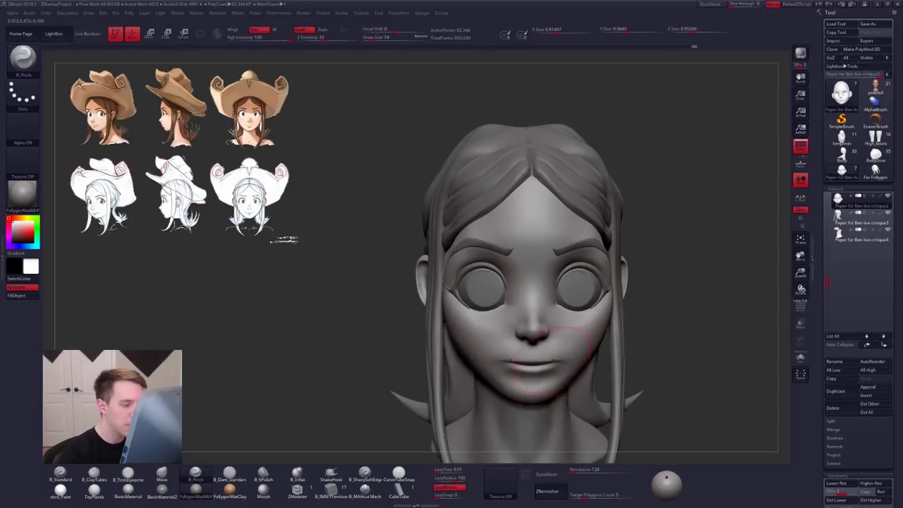
pyautogui.press('4')
pyautogui.moveTo(539, 370); pyautogui.dragTo(540, 367)
pyautogui.keyDown('alt'); pyautogui.moveTo(592, 378); pyautogui.dragTo(564, 385, button='right'); pyautogui.keyUp('alt')
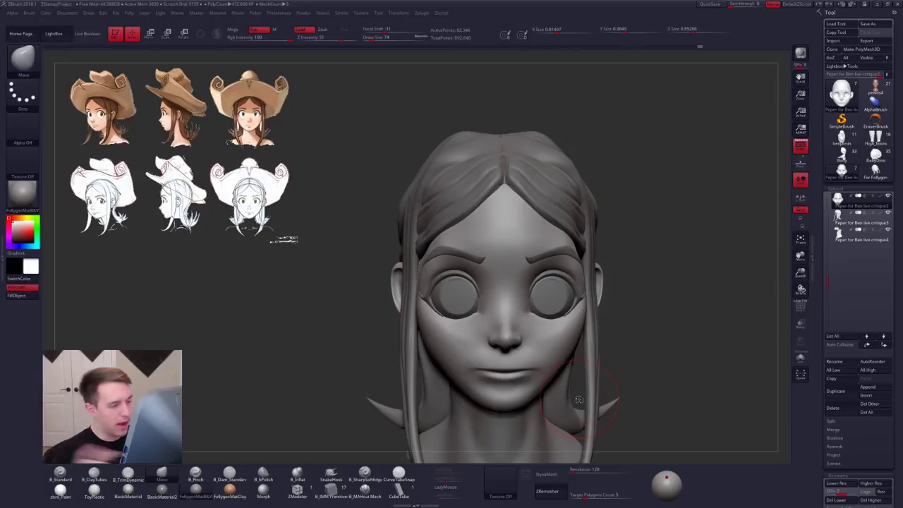
# Step: Select the subtool holding the eyes, brows and neck, and inspect its polygroups and wireframe in isolation
pyautogui.keyDown('alt'); pyautogui.click(572, 288); pyautogui.keyUp('alt')
pyautogui.moveTo(573, 326); pyautogui.dragTo(554, 347, button='right')
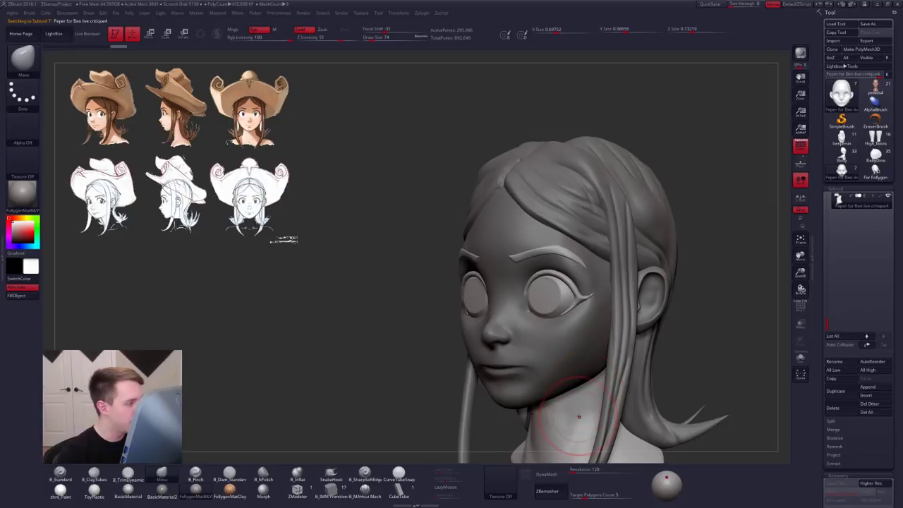
pyautogui.hotkey('alt', 's')
pyautogui.rightClick(550, 365)
pyautogui.moveTo(550, 365); pyautogui.dragTo(537, 393, button='right')
pyautogui.hotkey('shift', 'f')
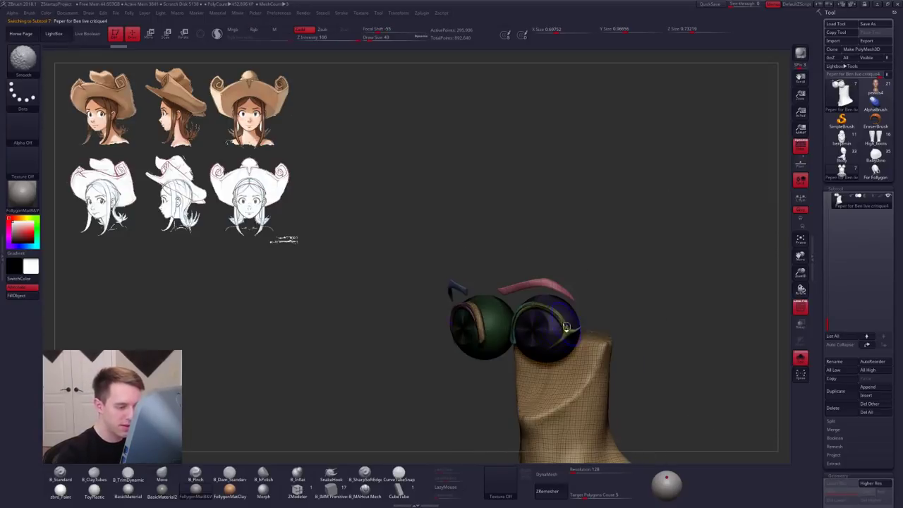
pyautogui.keyDown('shift'); pyautogui.moveTo(610, 308); pyautogui.dragTo(581, 342, button='right'); pyautogui.keyUp('shift')
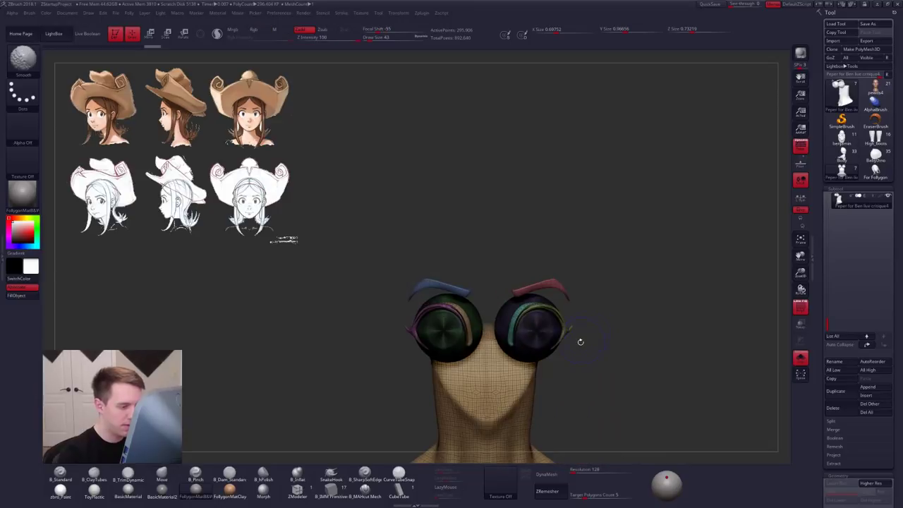
pyautogui.hotkey('shift', 'f')
pyautogui.hotkey('alt', 's')
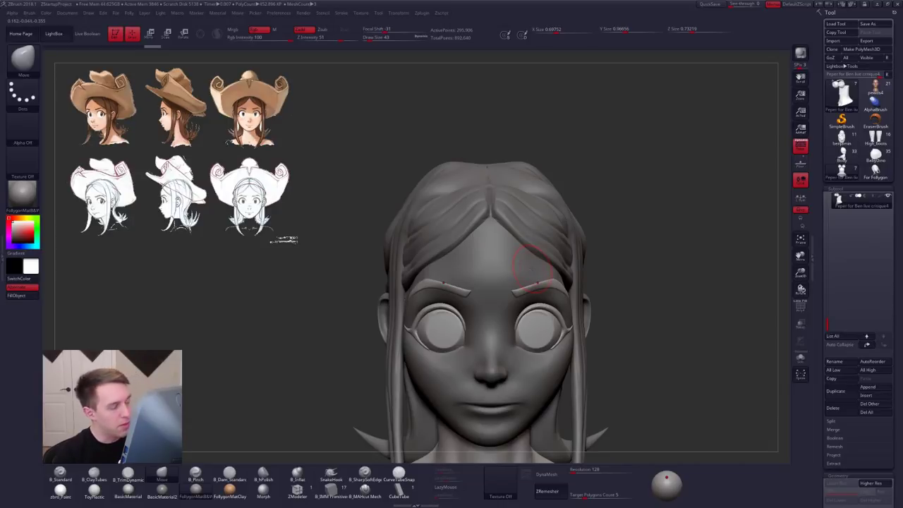
# Step: Isolate the head subtool, reshape the brow with the Move brush at a draw size of 96 and smooth the forehead
pyautogui.keyDown('alt'); pyautogui.moveTo(525, 309); pyautogui.dragTo(523, 296, button='right'); pyautogui.keyUp('alt')
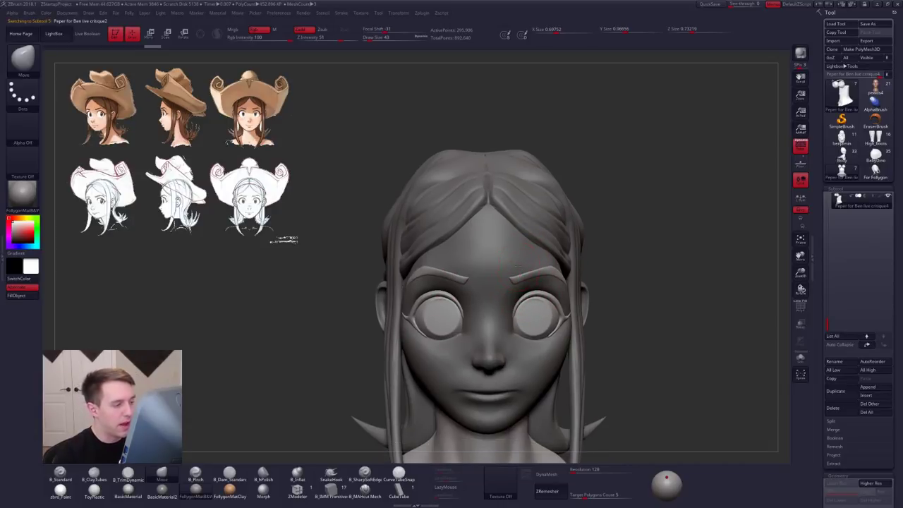
pyautogui.hotkey('alt', 's')
pyautogui.press('space')
pyautogui.moveTo(543, 275); pyautogui.dragTo(549, 276)
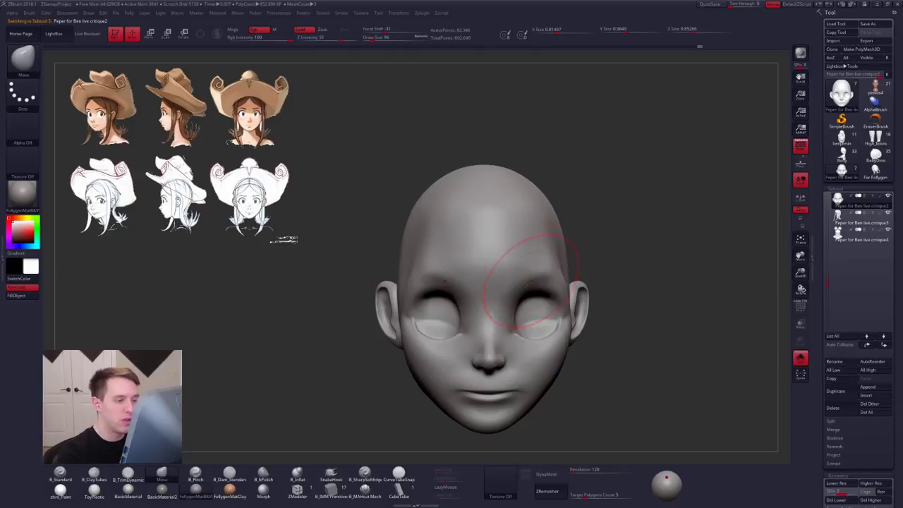
pyautogui.moveTo(632, 262); pyautogui.dragTo(574, 256, button='right')
pyautogui.press('b')
pyautogui.press('c')
pyautogui.press('t')
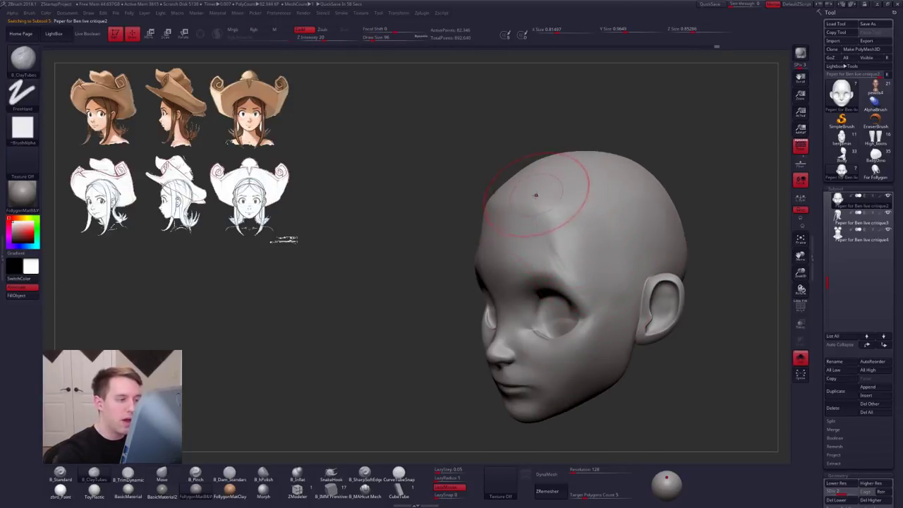
pyautogui.keyDown('shift'); pyautogui.moveTo(537, 202); pyautogui.dragTo(517, 207); pyautogui.keyUp('shift')
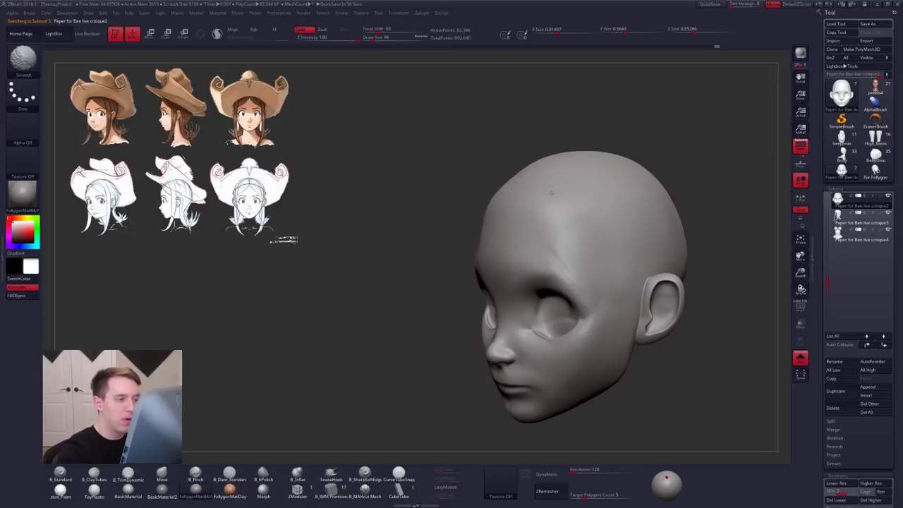
# Step: Lower the head to subdivision level 1 and fill out the temple area with the Move and B_ClayTubes brushes
pyautogui.press('b')
pyautogui.press('m')
pyautogui.press('v')
pyautogui.moveTo(505, 225)
pyautogui.mouseDown(button='right')
pyautogui.moveTo(487, 214)
pyautogui.moveTo(430, 256)
pyautogui.mouseUp(button='right')
pyautogui.press('b')
pyautogui.press('c')
pyautogui.press('t')
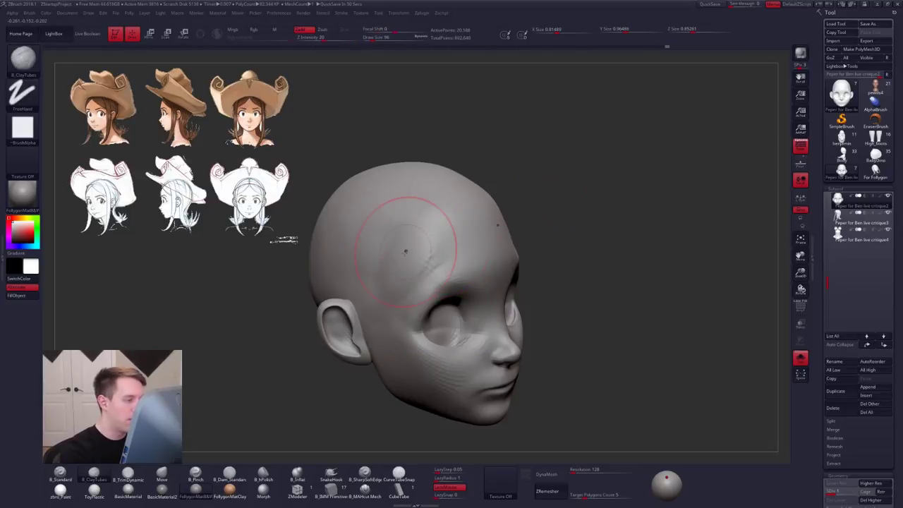
pyautogui.hotkey('shift', 'd')
pyautogui.moveTo(376, 238)
pyautogui.mouseDown(button='right')
pyautogui.moveTo(462, 261)
pyautogui.moveTo(584, 375)
pyautogui.moveTo(526, 330)
pyautogui.mouseUp(button='right')
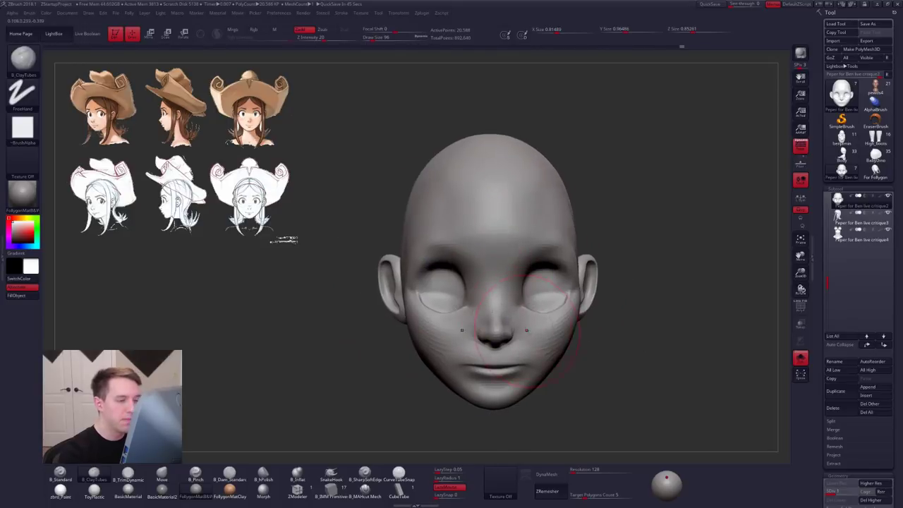
# Step: Try lasso masks over the face above the mouth and over the upper head, clearing each one
pyautogui.press('ctrl')
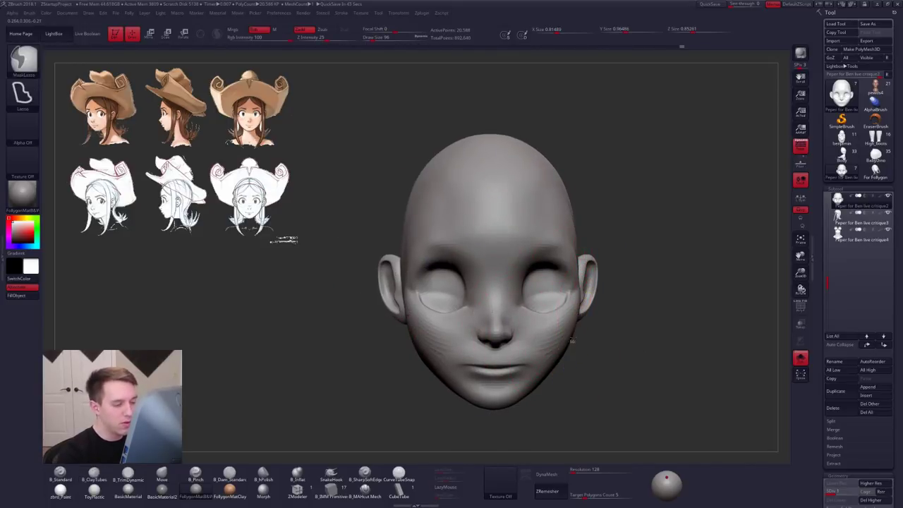
pyautogui.moveTo(580, 272)
pyautogui.keyDown('ctrl'); pyautogui.mouseDown()
pyautogui.moveTo(546, 157)
pyautogui.moveTo(414, 182)
pyautogui.moveTo(459, 356)
pyautogui.mouseUp(); pyautogui.keyUp('ctrl')
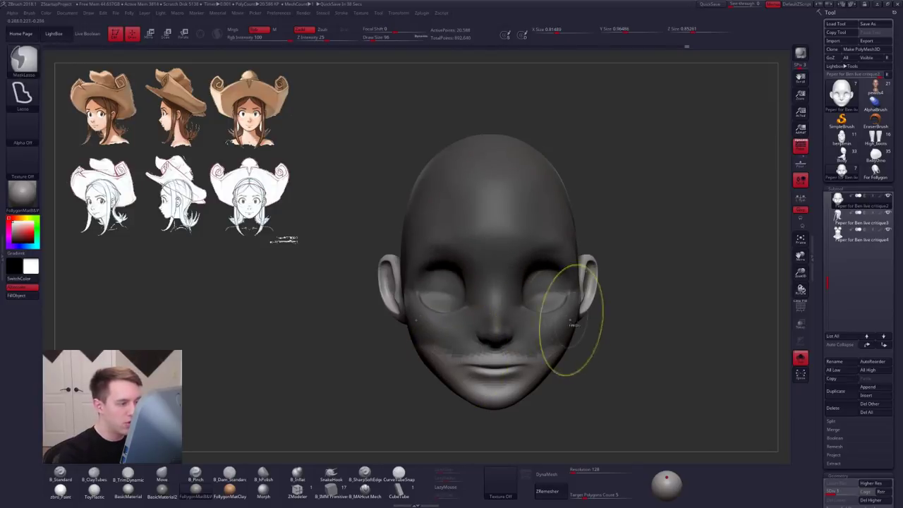
pyautogui.keyDown('ctrl'); pyautogui.moveTo(611, 330); pyautogui.dragTo(613, 336); pyautogui.keyUp('ctrl')
pyautogui.moveTo(584, 242)
pyautogui.keyDown('ctrl'); pyautogui.mouseDown()
pyautogui.moveTo(490, 130)
pyautogui.moveTo(438, 295)
pyautogui.mouseUp(); pyautogui.keyUp('ctrl')
pyautogui.keyDown('ctrl'); pyautogui.moveTo(627, 302); pyautogui.dragTo(650, 295); pyautogui.keyUp('ctrl')
# Step: Smooth the cranium and reshape its sides with the Move brush at a draw size of 160
pyautogui.moveTo(645, 300)
pyautogui.mouseDown()
pyautogui.moveTo(624, 307)
pyautogui.moveTo(567, 258)
pyautogui.moveTo(503, 226)
pyautogui.moveTo(498, 183)
pyautogui.moveTo(533, 205)
pyautogui.moveTo(528, 226)
pyautogui.mouseUp()
pyautogui.keyDown('alt'); pyautogui.moveTo(521, 200); pyautogui.dragTo(527, 234, button='right'); pyautogui.keyUp('alt')
pyautogui.moveTo(421, 235)
pyautogui.keyDown('shift'); pyautogui.mouseDown()
pyautogui.moveTo(506, 235)
pyautogui.moveTo(504, 282)
pyautogui.moveTo(423, 289)
pyautogui.mouseUp(); pyautogui.keyUp('shift')
pyautogui.press('b')
pyautogui.press('m')
pyautogui.press('v')
pyautogui.press('space')
pyautogui.moveTo(513, 251); pyautogui.dragTo(525, 223)
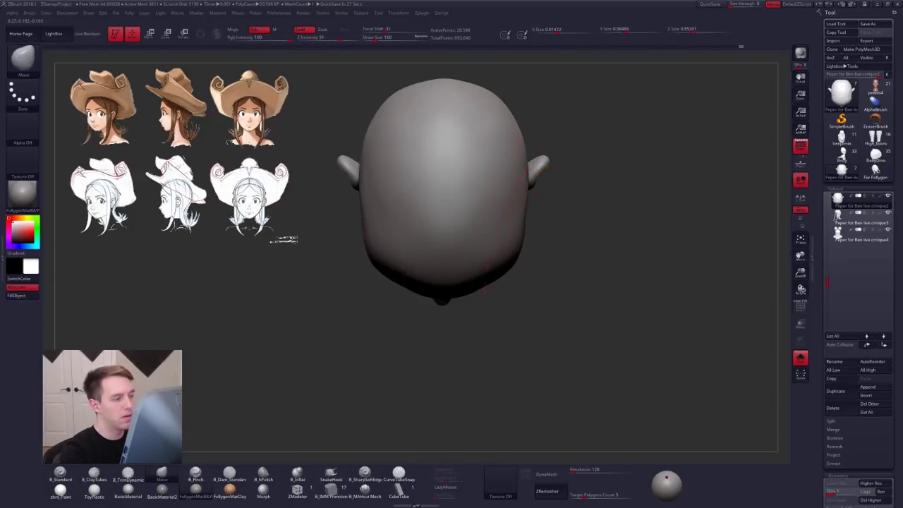
pyautogui.keyDown('shift'); pyautogui.moveTo(557, 300); pyautogui.dragTo(525, 242); pyautogui.keyUp('shift')
pyautogui.moveTo(533, 321); pyautogui.dragTo(540, 320)
pyautogui.moveTo(585, 269)
pyautogui.mouseDown()
pyautogui.moveTo(616, 272)
pyautogui.moveTo(558, 274)
pyautogui.mouseUp()
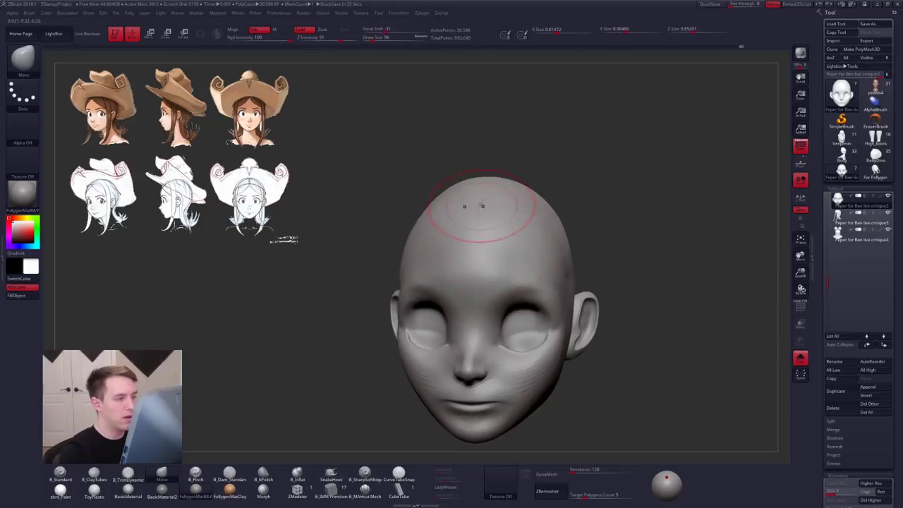
# Step: Raise and round the crown above the forehead with the Move brush
pyautogui.press('space')
pyautogui.moveTo(489, 195); pyautogui.dragTo(502, 194)
pyautogui.moveTo(494, 197); pyautogui.dragTo(540, 200, button='right')
pyautogui.keyDown('ctrl'); pyautogui.moveTo(539, 200); pyautogui.dragTo(494, 191, button='right'); pyautogui.keyUp('ctrl')
pyautogui.press('space')
pyautogui.moveTo(499, 197); pyautogui.dragTo(494, 196)
pyautogui.moveTo(435, 185); pyautogui.dragTo(435, 182)
# Step: Reshape the top and back of the skull in side view with the Move brush at a draw size of 252
pyautogui.moveTo(452, 191)
pyautogui.mouseDown(button='right')
pyautogui.moveTo(522, 212)
pyautogui.moveTo(540, 239)
pyautogui.mouseUp(button='right')
pyautogui.press('space')
pyautogui.moveTo(522, 266); pyautogui.dragTo(528, 266)
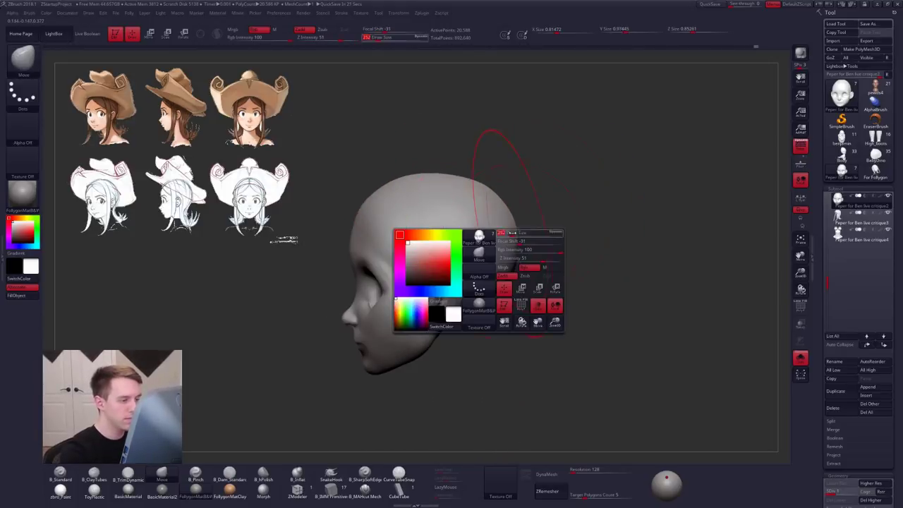
pyautogui.moveTo(512, 236); pyautogui.dragTo(504, 236)
pyautogui.moveTo(510, 233); pyautogui.dragTo(534, 235, button='right')
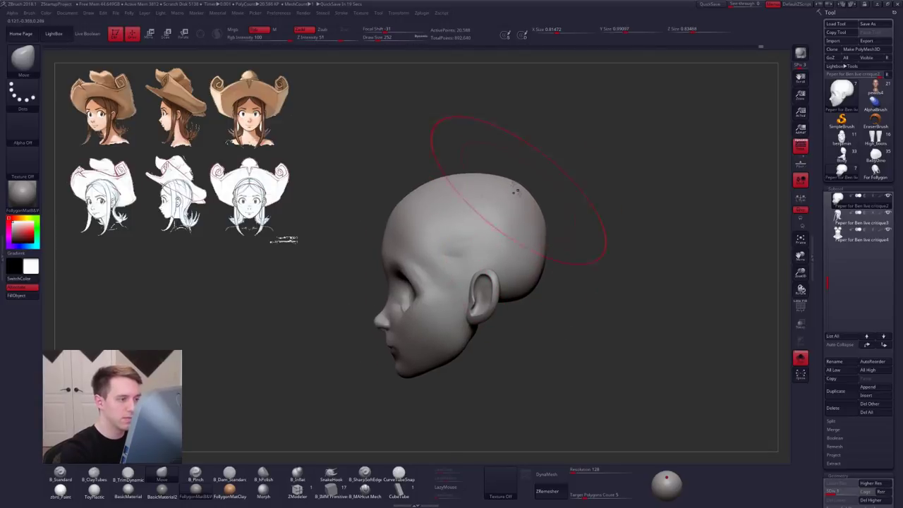
pyautogui.moveTo(514, 202); pyautogui.dragTo(531, 218, button='right')
# Step: Refine the sides of the cranium with the Move brush at draw sizes of 181 and 121, and show the full character
pyautogui.press('space')
pyautogui.moveTo(525, 211); pyautogui.dragTo(517, 209)
pyautogui.moveTo(430, 197)
pyautogui.mouseDown(button='right')
pyautogui.moveTo(448, 185)
pyautogui.moveTo(506, 208)
pyautogui.moveTo(546, 206)
pyautogui.mouseUp(button='right')
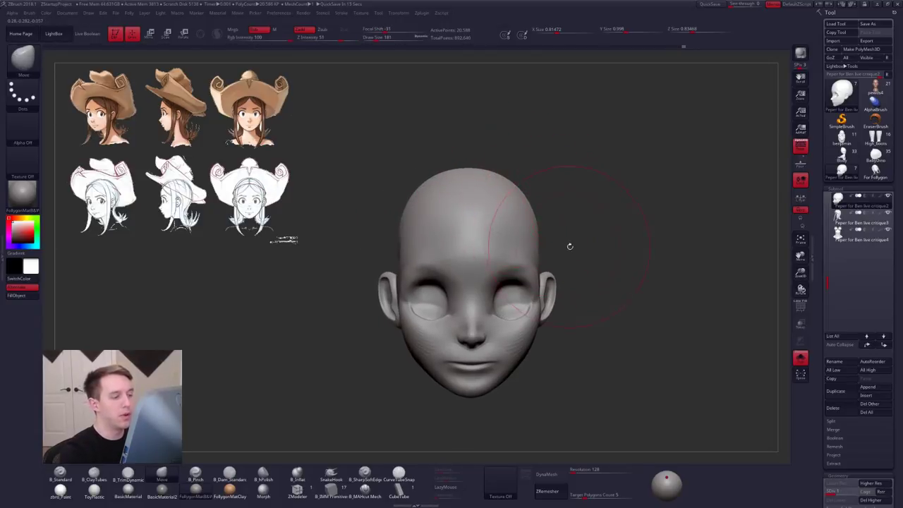
pyautogui.moveTo(570, 246); pyautogui.dragTo(535, 260, button='right')
pyautogui.moveTo(551, 216); pyautogui.dragTo(554, 263, button='right')
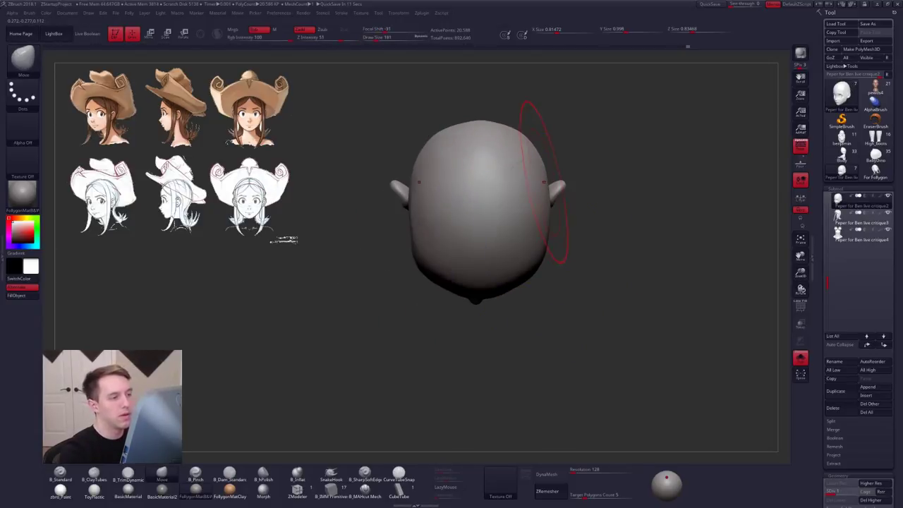
pyautogui.keyDown('shift'); pyautogui.moveTo(540, 219); pyautogui.dragTo(531, 164, button='right'); pyautogui.keyUp('shift')
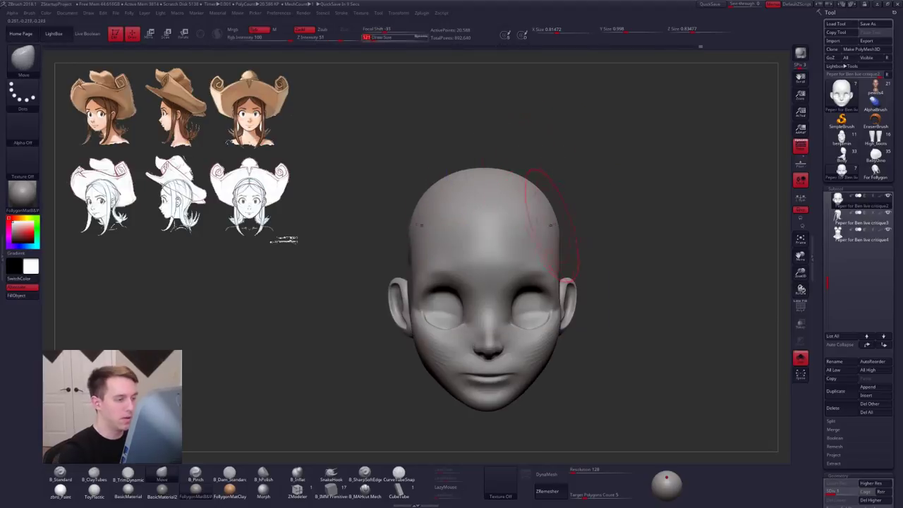
pyautogui.keyDown('ctrl'); pyautogui.moveTo(599, 289); pyautogui.dragTo(591, 247, button='right'); pyautogui.keyUp('ctrl')
pyautogui.hotkey('alt', 's')
pyautogui.moveTo(559, 313)
pyautogui.mouseDown(button='right')
pyautogui.moveTo(609, 309)
pyautogui.moveTo(561, 303)
pyautogui.mouseUp(button='right')
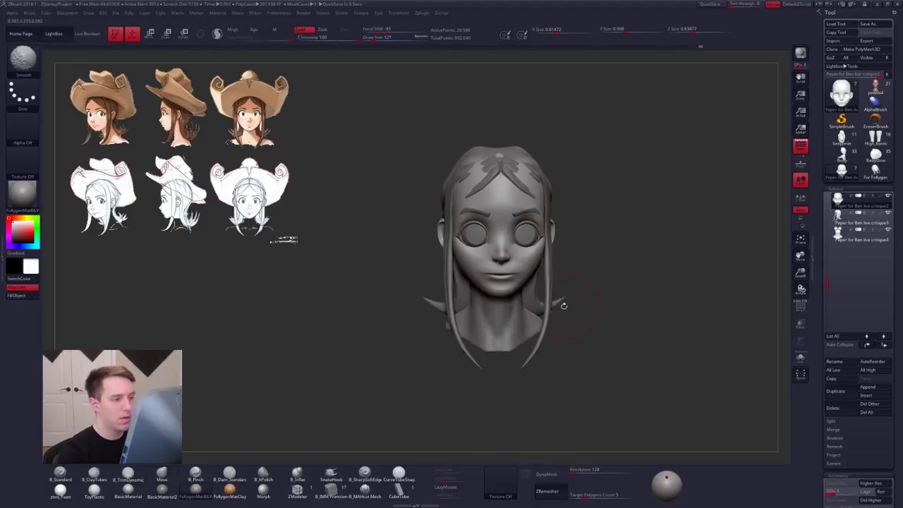
# Step: Isolate the head, build up the side of the skull with the B_ClayTubes brush at a draw size of 121 and smooth it
pyautogui.hotkey('alt', 's')
pyautogui.keyDown('ctrl'); pyautogui.moveTo(571, 250); pyautogui.dragTo(574, 271, button='right'); pyautogui.keyUp('ctrl')
pyautogui.moveTo(517, 217)
pyautogui.mouseDown(button='right')
pyautogui.moveTo(532, 211)
pyautogui.moveTo(573, 250)
pyautogui.mouseUp(button='right')
pyautogui.press('b')
pyautogui.press('c')
pyautogui.press('t')
pyautogui.moveTo(459, 232); pyautogui.dragTo(490, 235, button='right')
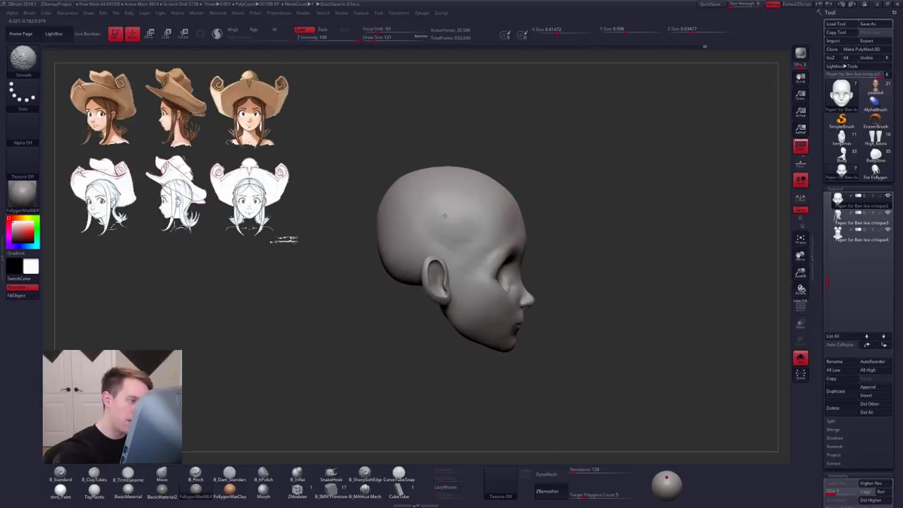
pyautogui.keyDown('shift'); pyautogui.moveTo(444, 214); pyautogui.dragTo(489, 220); pyautogui.keyUp('shift')
pyautogui.keyDown('shift'); pyautogui.moveTo(490, 219); pyautogui.dragTo(466, 214, button='right'); pyautogui.keyUp('shift')
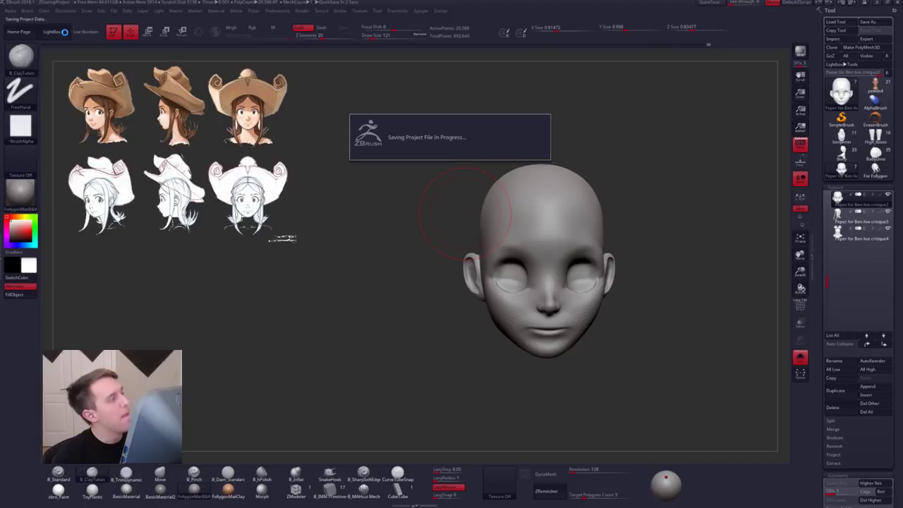
# Step: Set the QuickSave maximum duration to 540 minutes and raise the rest duration in the preferences
pyautogui.click(65, 33)
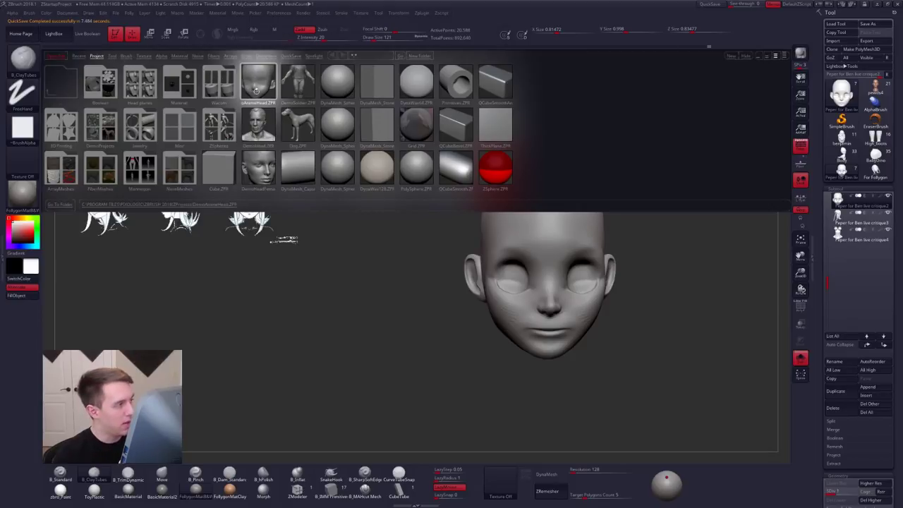
pyautogui.click(52, 34)
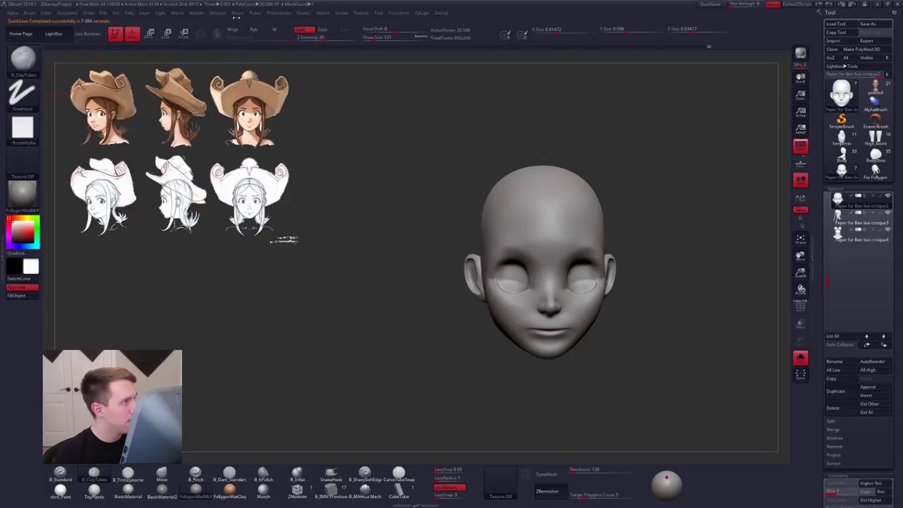
pyautogui.click(279, 14)
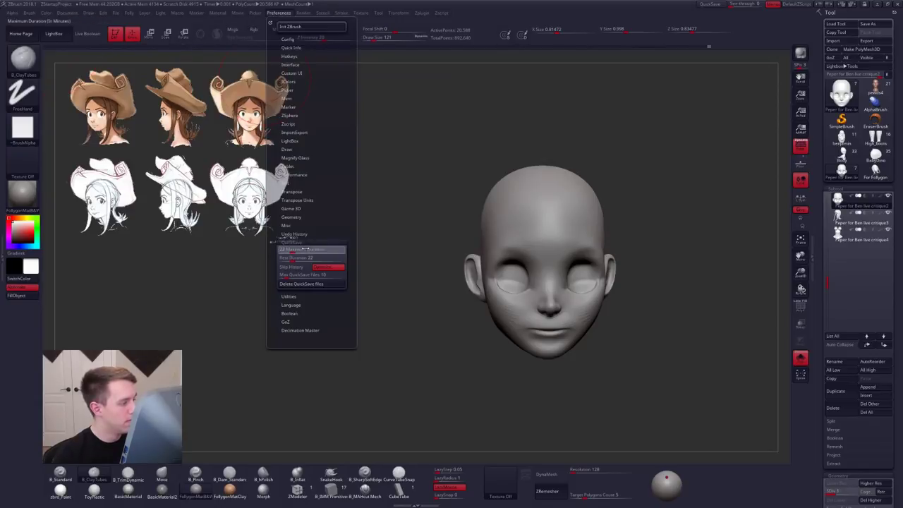
pyautogui.moveTo(335, 251); pyautogui.dragTo(340, 250)
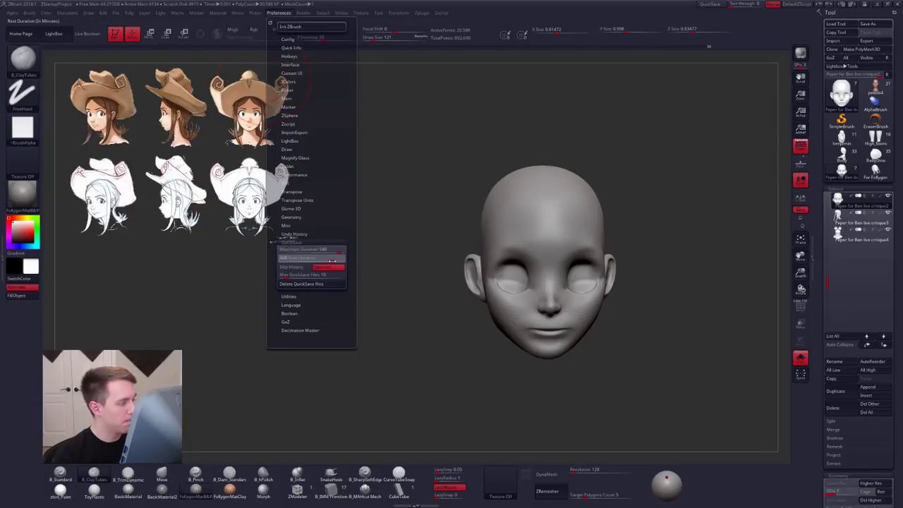
# Step: Show all subtools, hide the hair subtool and select the head again
pyautogui.keyDown('alt'); pyautogui.moveTo(506, 271); pyautogui.dragTo(426, 281, button='right'); pyautogui.keyUp('alt')
pyautogui.hotkey('alt', 's')
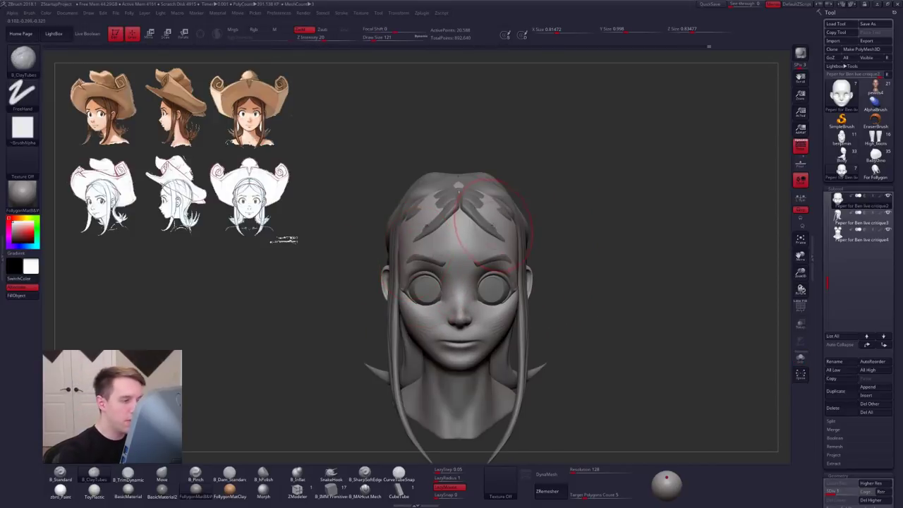
pyautogui.keyDown('alt'); pyautogui.click(460, 203); pyautogui.keyUp('alt')
pyautogui.click(861, 220)
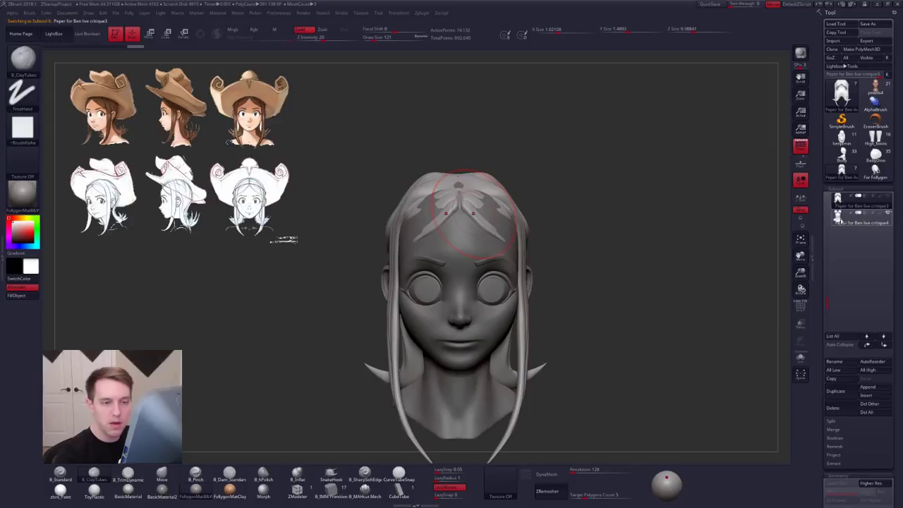
pyautogui.click(889, 196)
pyautogui.keyDown('alt'); pyautogui.click(501, 237); pyautogui.keyUp('alt')
pyautogui.moveTo(522, 248); pyautogui.dragTo(550, 258, button='right')
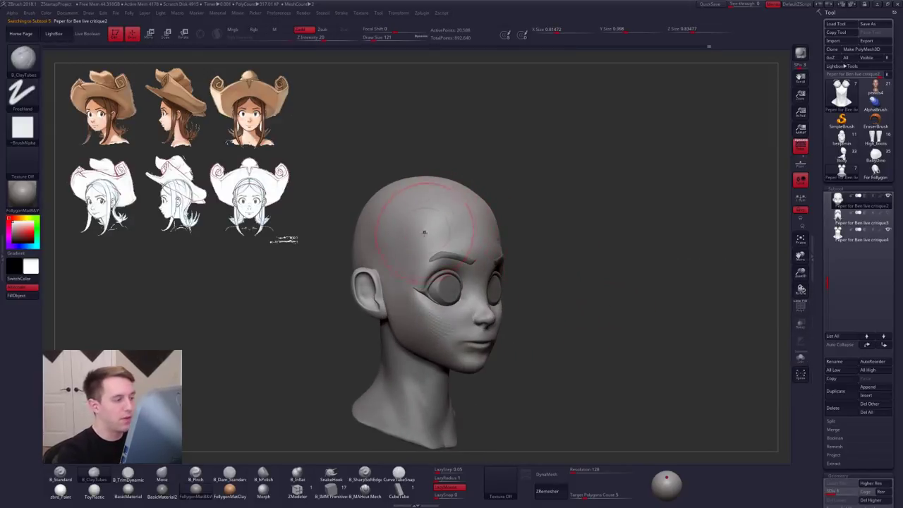
# Step: Smooth and flatten the side of the cranium around the temple using the B_TrimDynamic brush, and select the Move brush
pyautogui.keyDown('shift'); pyautogui.moveTo(384, 227); pyautogui.dragTo(414, 261); pyautogui.keyUp('shift')
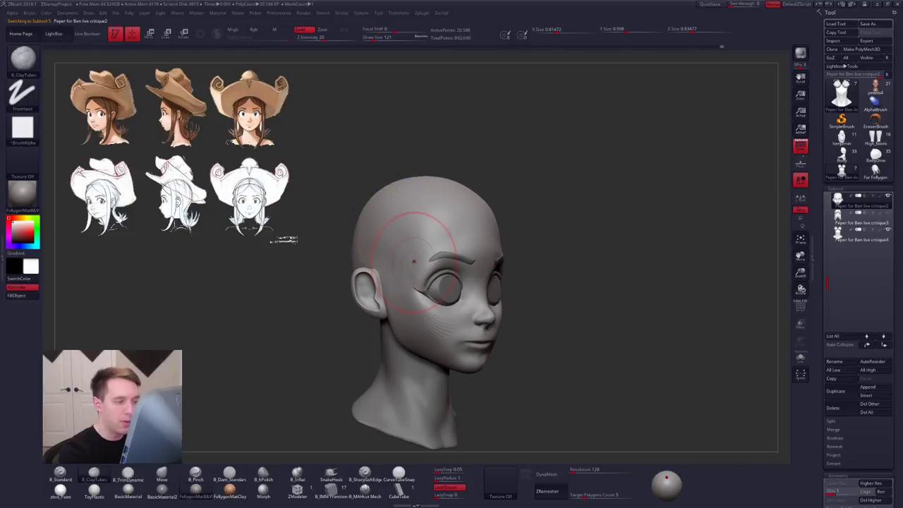
pyautogui.moveTo(504, 247); pyautogui.dragTo(462, 245, button='right')
pyautogui.press('3')
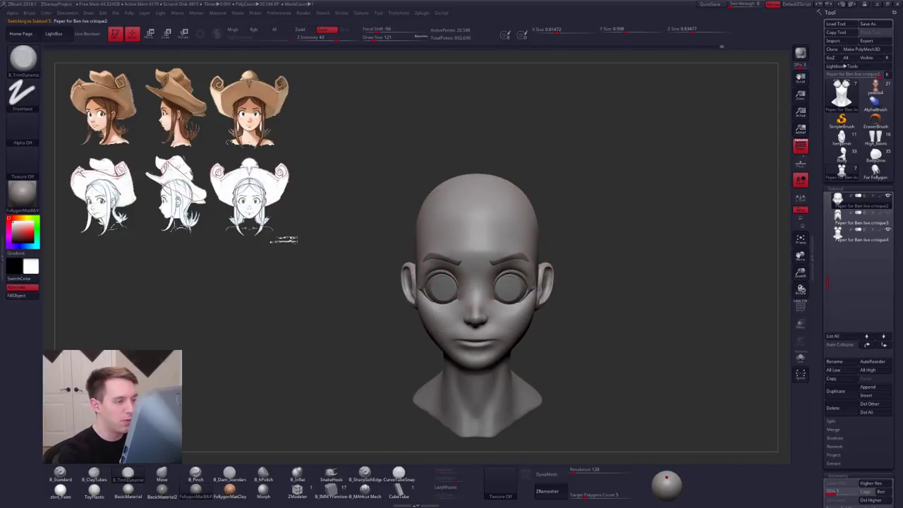
pyautogui.keyDown('shift'); pyautogui.moveTo(430, 234); pyautogui.dragTo(435, 243); pyautogui.keyUp('shift')
pyautogui.moveTo(458, 244); pyautogui.dragTo(453, 245, button='right')
pyautogui.moveTo(445, 236)
pyautogui.keyDown('shift'); pyautogui.mouseDown()
pyautogui.moveTo(489, 251)
pyautogui.moveTo(479, 249)
pyautogui.mouseUp(); pyautogui.keyUp('shift')
pyautogui.press('space')
pyautogui.moveTo(487, 265)
pyautogui.keyDown('alt'); pyautogui.mouseDown(button='right')
pyautogui.moveTo(501, 232)
pyautogui.moveTo(536, 272)
pyautogui.mouseUp(button='right'); pyautogui.keyUp('alt')
pyautogui.press('b')
pyautogui.press('m')
pyautogui.press('v')
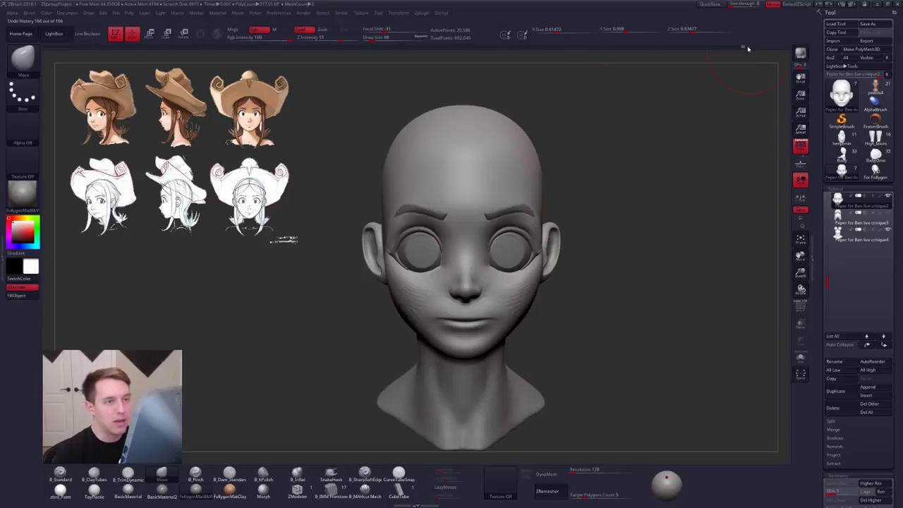
# Step: Go back through the undo history to compare earlier head shapes, and return to the latest state
pyautogui.press('d')
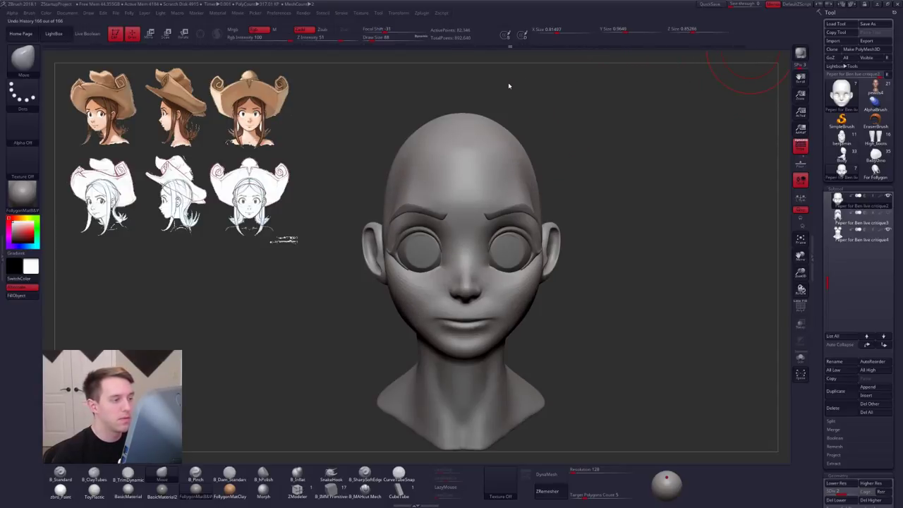
pyautogui.moveTo(509, 86); pyautogui.dragTo(565, 140)
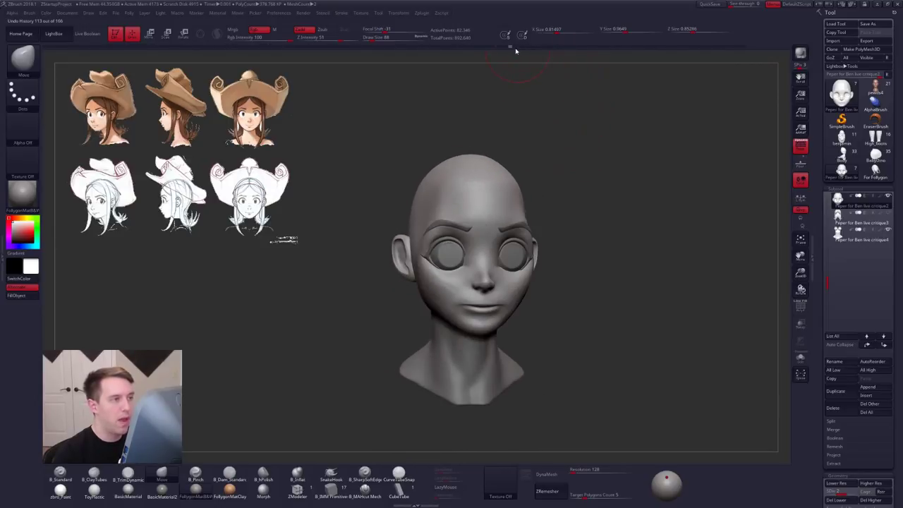
pyautogui.hotkey('shift', 'd')
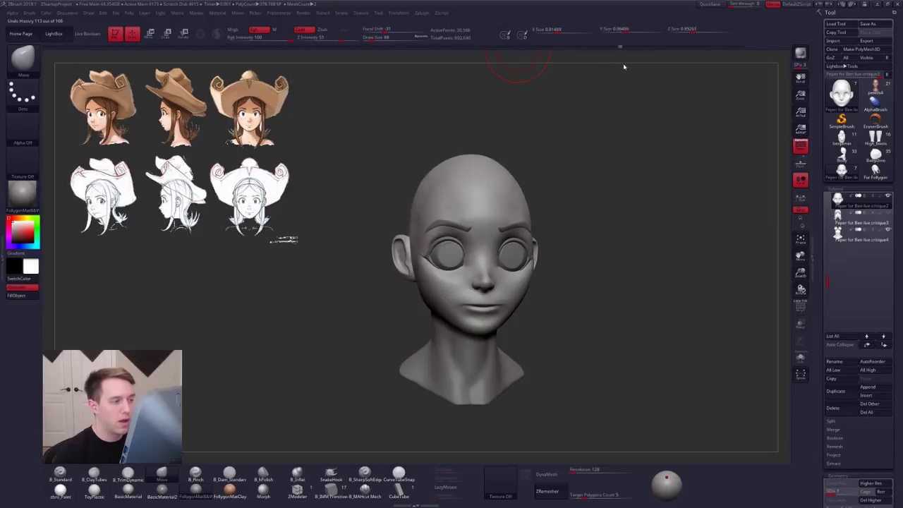
pyautogui.moveTo(624, 67); pyautogui.dragTo(795, 79)
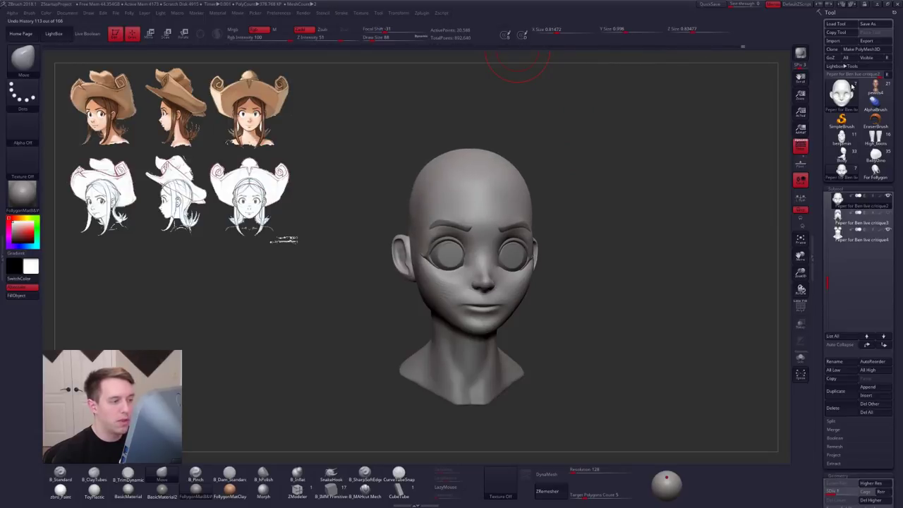
# Step: Adjust the area around the eyes with the Move brush at a draw size of 54, undoing the unwanted stroke
pyautogui.moveTo(632, 183)
pyautogui.mouseDown()
pyautogui.moveTo(544, 188)
pyautogui.moveTo(615, 192)
pyautogui.moveTo(608, 202)
pyautogui.moveTo(616, 208)
pyautogui.moveTo(600, 236)
pyautogui.mouseUp()
pyautogui.press('space')
pyautogui.moveTo(526, 256)
pyautogui.mouseDown()
pyautogui.moveTo(514, 234)
pyautogui.moveTo(521, 238)
pyautogui.moveTo(504, 239)
pyautogui.mouseUp()
pyautogui.hotkey('alt', 's')
pyautogui.hotkey('ctrl', 'z')
pyautogui.press('space')
pyautogui.hotkey('alt', 's')
pyautogui.press('shift')
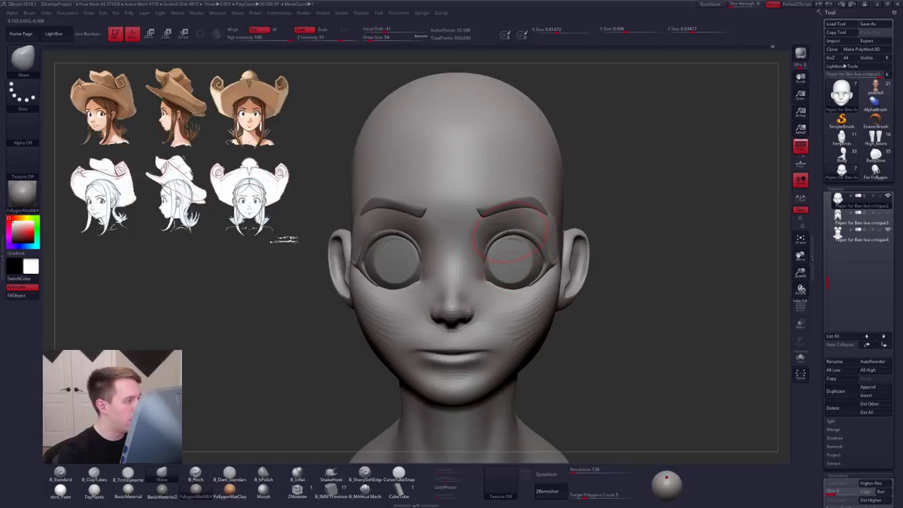
pyautogui.press('shift')
# Step: Refine the eye sockets with the B_Pinch brush at a draw size of 54, checking them on the isolated head and with the eyes shown
pyautogui.hotkey('ctrl', 'p')
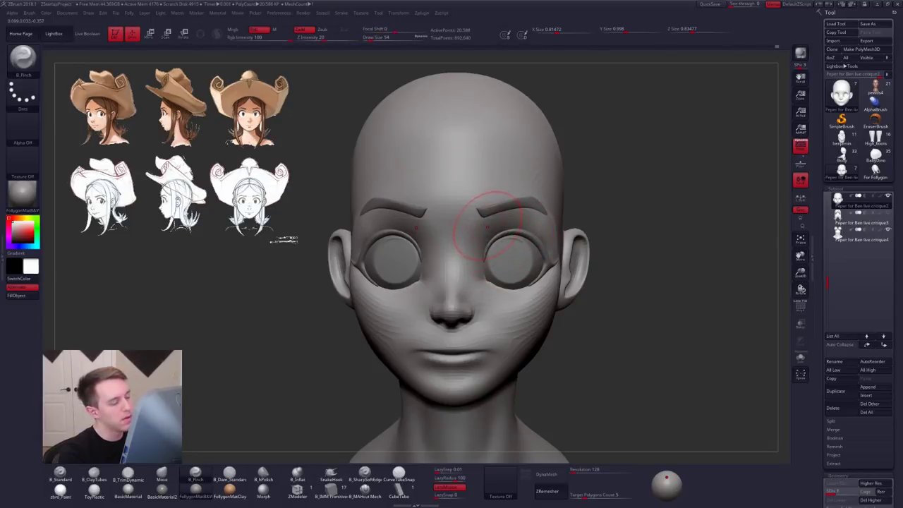
pyautogui.hotkey('alt', 's')
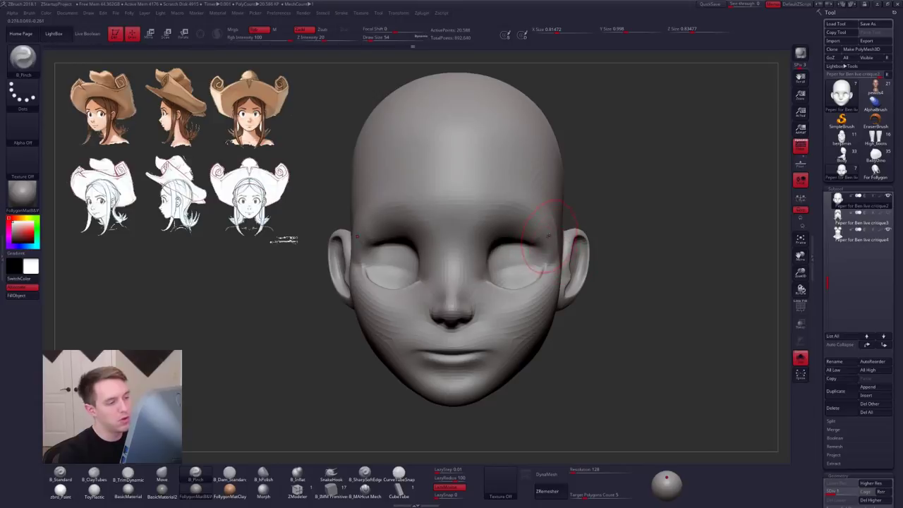
pyautogui.press('shift')
pyautogui.moveTo(557, 244)
pyautogui.mouseDown(button='right')
pyautogui.moveTo(512, 241)
pyautogui.moveTo(537, 239)
pyautogui.mouseUp(button='right')
pyautogui.hotkey('alt', 's')
pyautogui.press('b')
pyautogui.press('m')
pyautogui.press('v')
pyautogui.press('b')
pyautogui.press('p')
pyautogui.press('i')
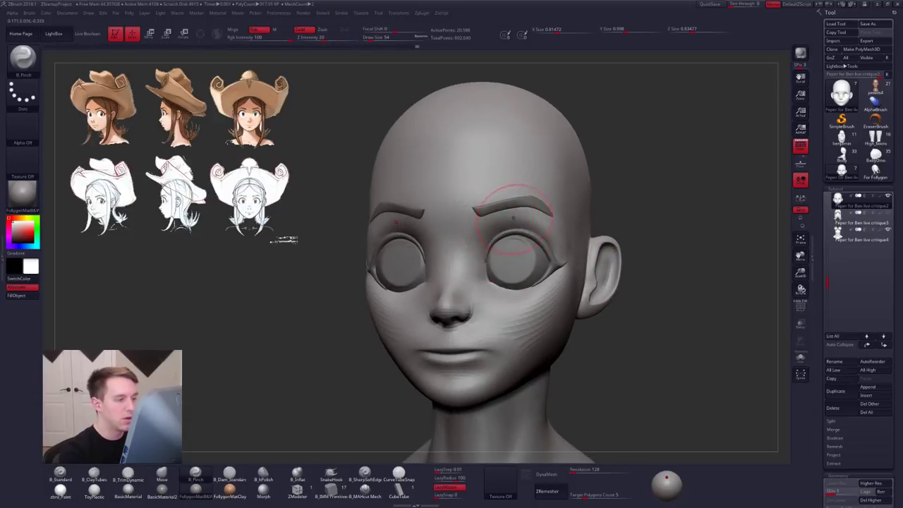
pyautogui.keyDown('shift'); pyautogui.moveTo(467, 258); pyautogui.dragTo(490, 262, button='right'); pyautogui.keyUp('shift')
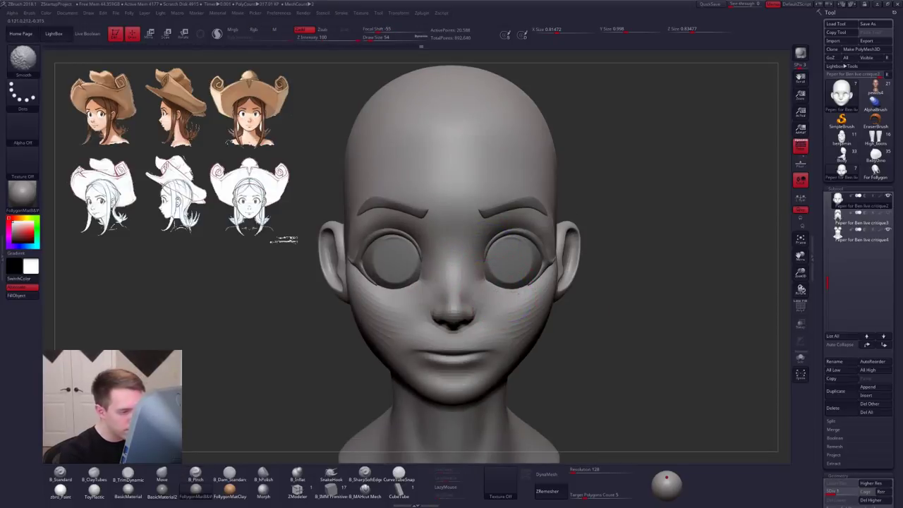
pyautogui.hotkey('alt', 's')
pyautogui.moveTo(495, 288)
pyautogui.mouseDown(button='right')
pyautogui.moveTo(484, 282)
pyautogui.moveTo(488, 242)
pyautogui.mouseUp(button='right')
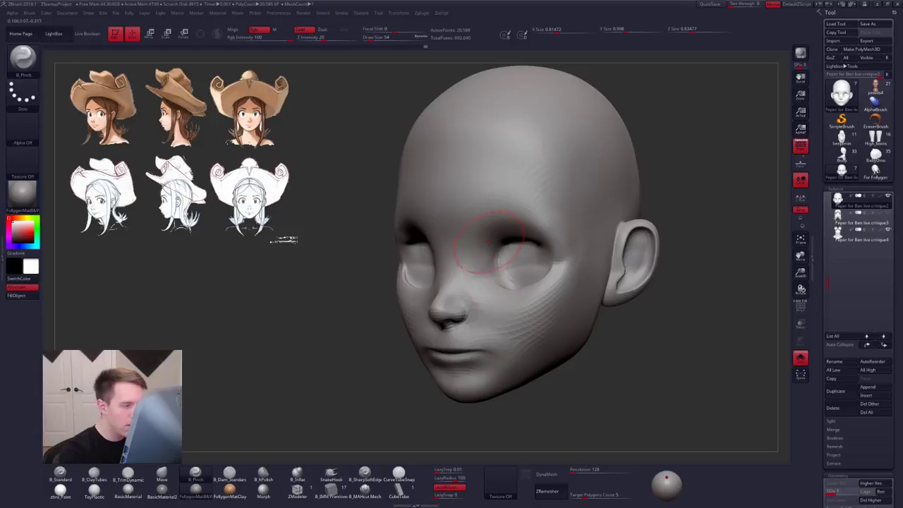
pyautogui.keyDown('shift'); pyautogui.moveTo(520, 290); pyautogui.dragTo(527, 298, button='right'); pyautogui.keyUp('shift')
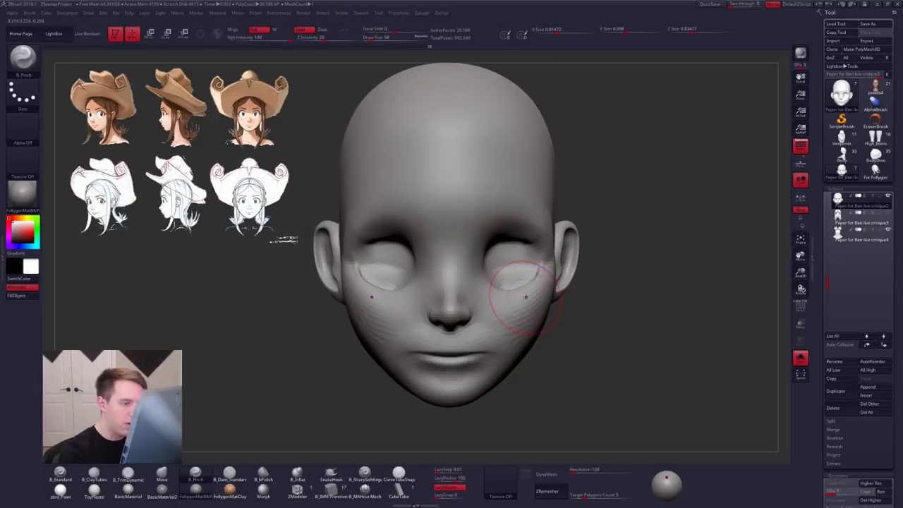
pyautogui.hotkey('alt', 's')
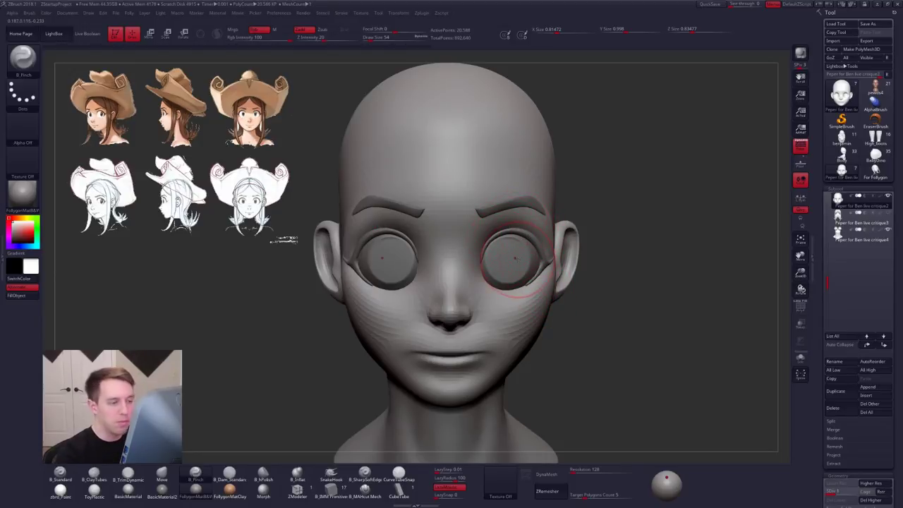
# Step: Isolate the eye and brow subtool, hide the two inner eyelid strips with SelectRect and delete the hidden geometry
pyautogui.keyDown('alt'); pyautogui.click(519, 252); pyautogui.keyUp('alt')
pyautogui.hotkey('alt', 's')
pyautogui.hotkey('shift', 'f')
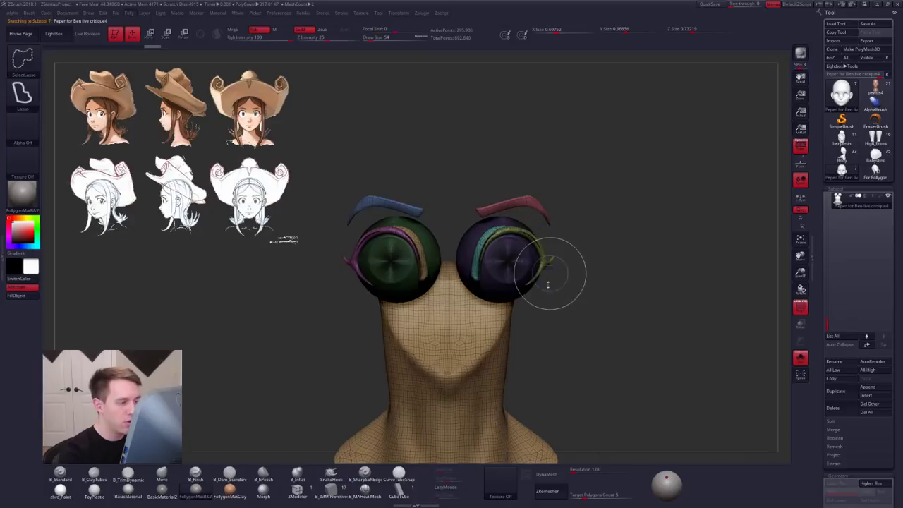
pyautogui.hotkey('ctrl', 'shift', 'space')
pyautogui.keyDown('ctrl'); pyautogui.keyDown('shift'); pyautogui.click(536, 454); pyautogui.keyUp('shift'); pyautogui.keyUp('ctrl')
pyautogui.keyDown('ctrl'); pyautogui.keyDown('shift'); pyautogui.click(482, 259); pyautogui.keyUp('shift'); pyautogui.keyUp('ctrl')
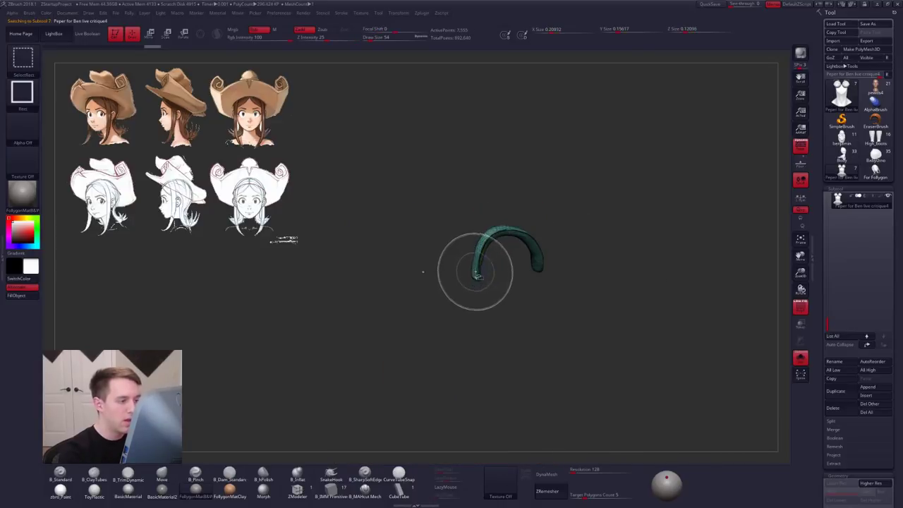
pyautogui.keyDown('ctrl'); pyautogui.keyDown('shift'); pyautogui.moveTo(539, 286); pyautogui.dragTo(524, 311); pyautogui.keyUp('shift'); pyautogui.keyUp('ctrl')
pyautogui.keyDown('ctrl'); pyautogui.keyDown('shift'); pyautogui.click(422, 264); pyautogui.keyUp('shift'); pyautogui.keyUp('ctrl')
pyautogui.keyDown('ctrl'); pyautogui.keyDown('shift'); pyautogui.moveTo(600, 289); pyautogui.dragTo(625, 287); pyautogui.keyUp('shift'); pyautogui.keyUp('ctrl')
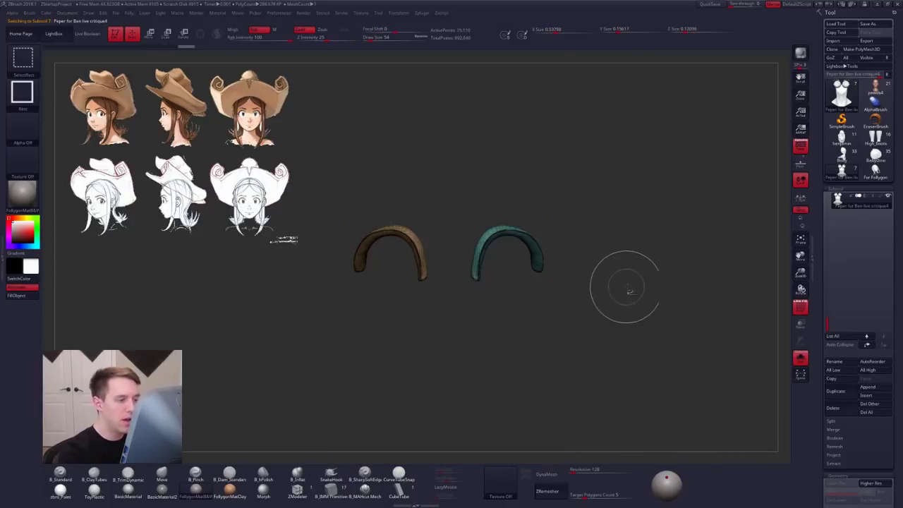
pyautogui.keyDown('ctrl'); pyautogui.keyDown('shift'); pyautogui.click(635, 302); pyautogui.keyUp('shift'); pyautogui.keyUp('ctrl')
pyautogui.press('space')
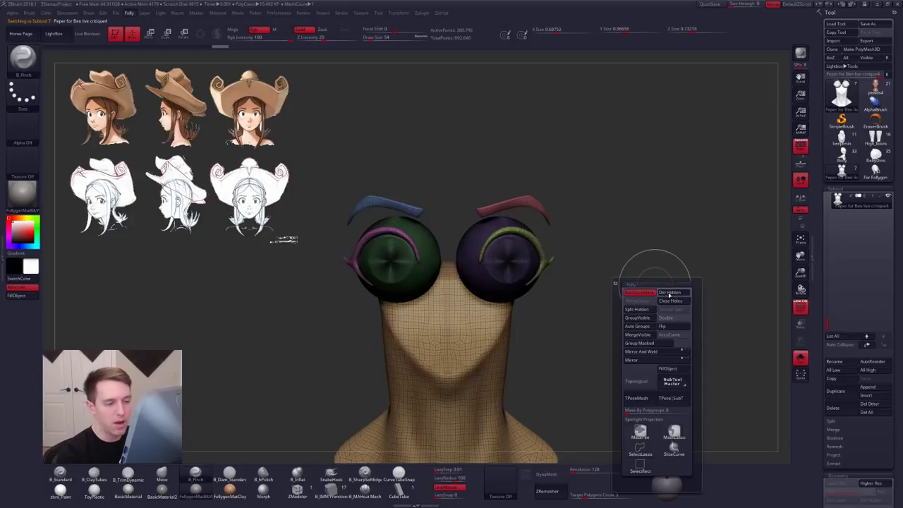
pyautogui.click(673, 292)
# Step: Split the two remaining lash pieces into their own subtool and combine them into a single polygroup
pyautogui.keyDown('ctrl'); pyautogui.keyDown('shift'); pyautogui.click(542, 257); pyautogui.keyUp('shift'); pyautogui.keyUp('ctrl')
pyautogui.keyDown('ctrl'); pyautogui.keyDown('shift'); pyautogui.moveTo(564, 243); pyautogui.dragTo(660, 246); pyautogui.keyUp('shift'); pyautogui.keyUp('ctrl')
pyautogui.keyDown('ctrl'); pyautogui.keyDown('shift'); pyautogui.click(418, 255); pyautogui.keyUp('shift'); pyautogui.keyUp('ctrl')
pyautogui.press('space')
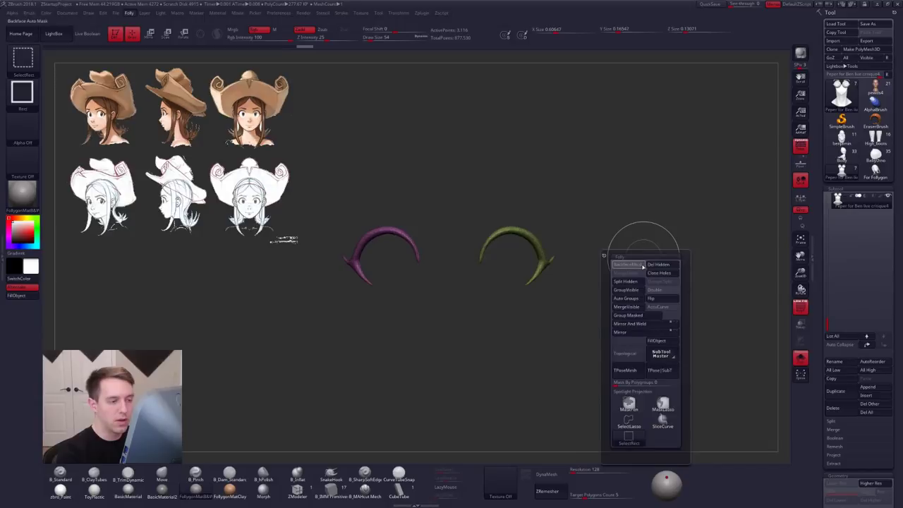
pyautogui.click(630, 281)
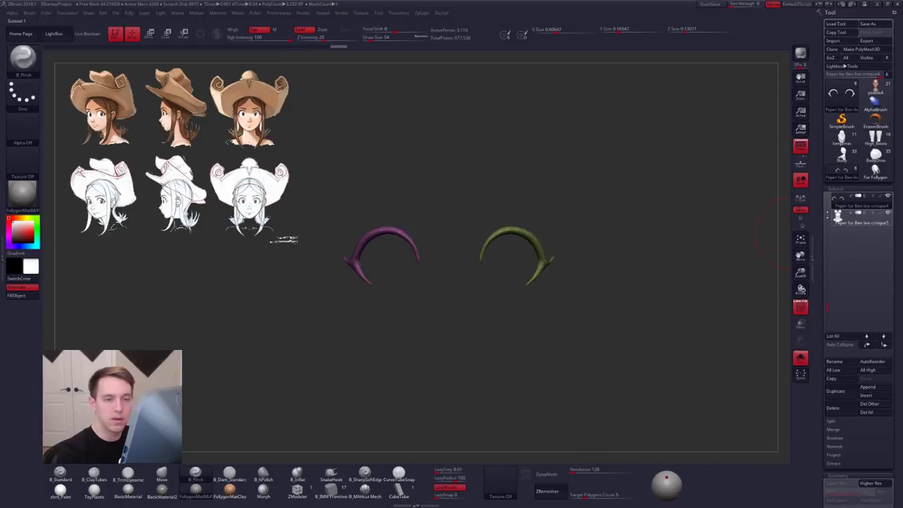
pyautogui.press('space')
pyautogui.click(680, 299)
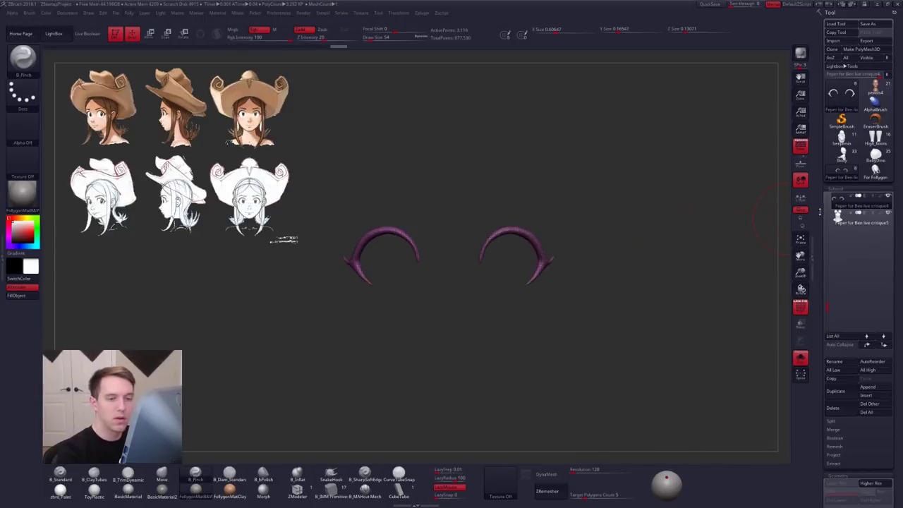
# Step: ZRemesh the lash subtool with a target polygon count of 0.1, and isolate it with its wireframe shown
pyautogui.hotkey('alt', 's')
pyautogui.hotkey('shift', 'f')
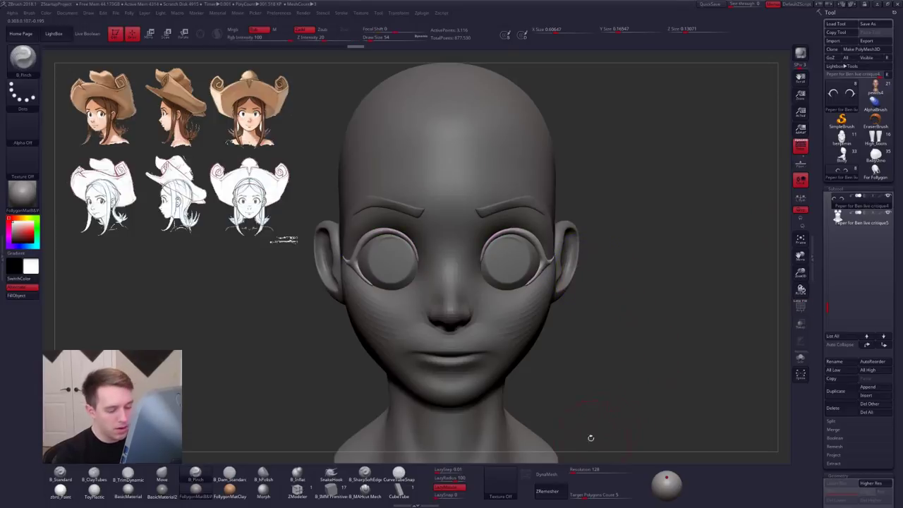
pyautogui.click(571, 496)
pyautogui.click(550, 491)
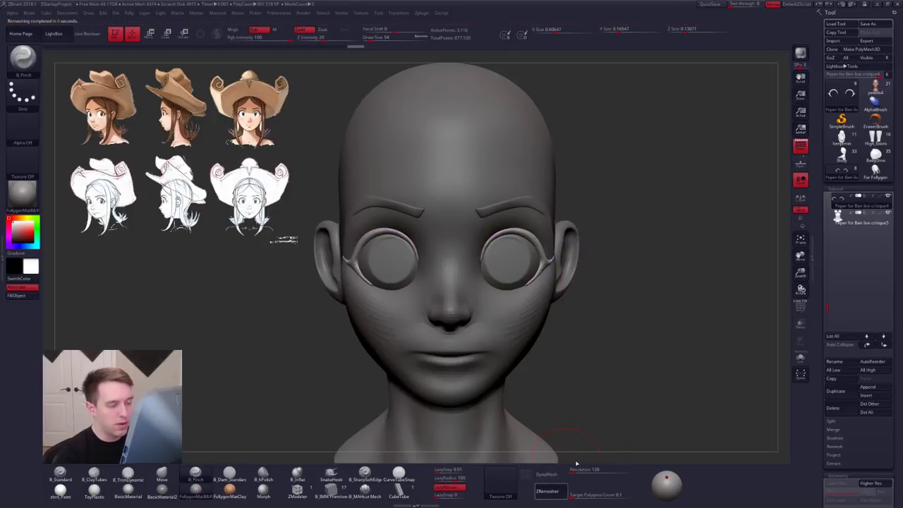
pyautogui.hotkey('shift', 'f')
pyautogui.hotkey('alt', 's')
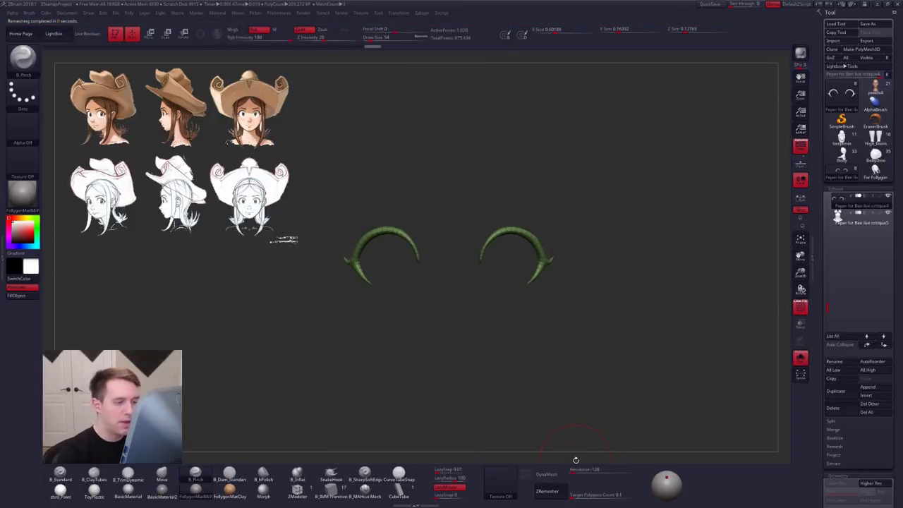
# Step: Inspect the remeshed lashes against the eyes from the front and at an angle, with and without subdivision smoothing
pyautogui.moveTo(576, 460); pyautogui.dragTo(523, 424, button='right')
pyautogui.keyDown('ctrl'); pyautogui.moveTo(547, 247); pyautogui.dragTo(546, 289, button='right'); pyautogui.keyUp('ctrl')
pyautogui.hotkey('alt', 's')
pyautogui.moveTo(538, 251); pyautogui.dragTo(532, 301, button='right')
pyautogui.press('b')
pyautogui.press('m')
pyautogui.press('v')
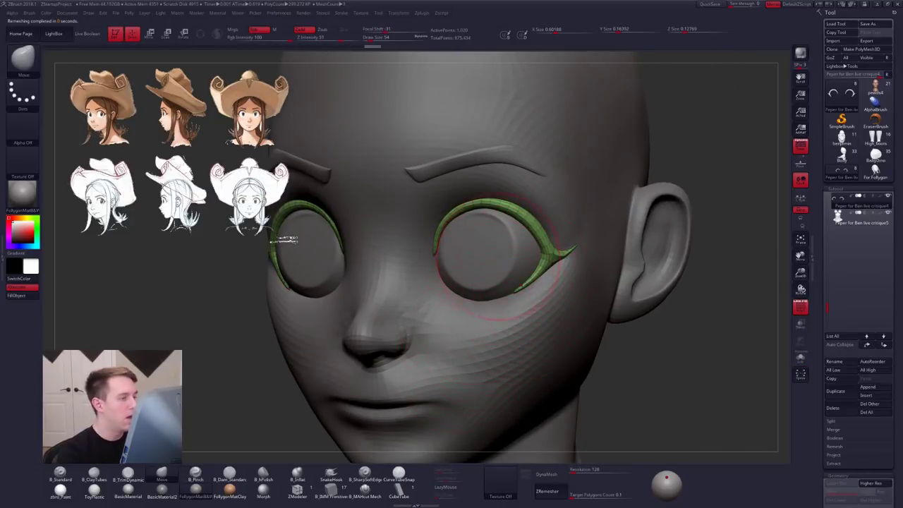
pyautogui.keyDown('shift'); pyautogui.moveTo(505, 255); pyautogui.dragTo(508, 274, button='right'); pyautogui.keyUp('shift')
pyautogui.hotkey('shift', 'f')
pyautogui.press('d')
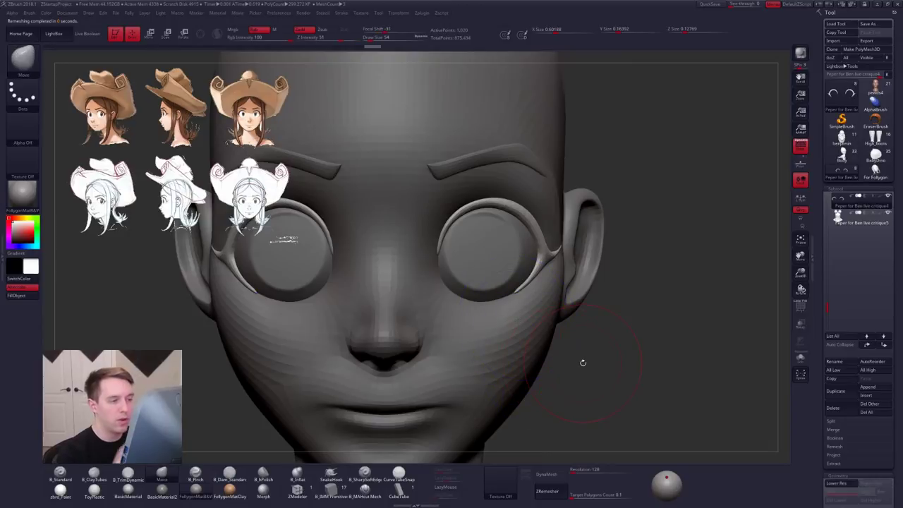
pyautogui.hotkey('shift', 'd')
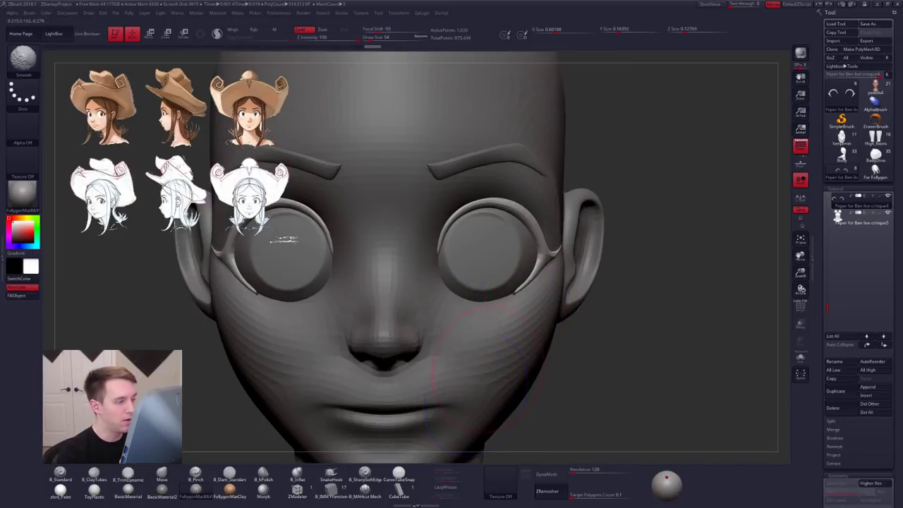
# Step: Isolate the lashes, set ZModeler's edge action to Delete with EdgeLoop Complete, and remove alternate edge loops near the inner tip
pyautogui.hotkey('alt', 's')
pyautogui.click(297, 491)
pyautogui.moveTo(500, 208)
pyautogui.keyDown('alt'); pyautogui.mouseDown(button='right')
pyautogui.moveTo(515, 232)
pyautogui.moveTo(511, 272)
pyautogui.mouseUp(button='right'); pyautogui.keyUp('alt')
pyautogui.hotkey('shift', 'f')
pyautogui.keyDown('ctrl'); pyautogui.moveTo(449, 315); pyautogui.dragTo(429, 349, button='right'); pyautogui.keyUp('ctrl')
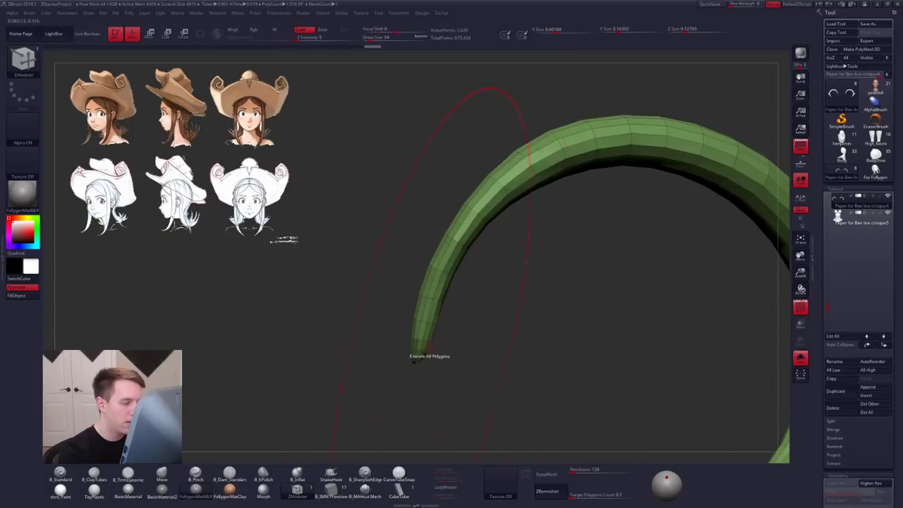
pyautogui.press('space')
pyautogui.click(378, 357)
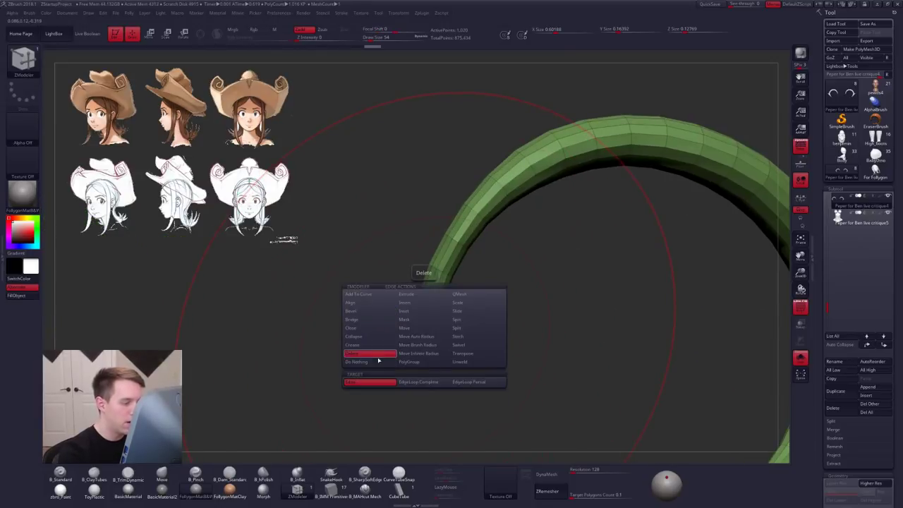
pyautogui.click(421, 381)
pyautogui.click(426, 337)
pyautogui.click(433, 300)
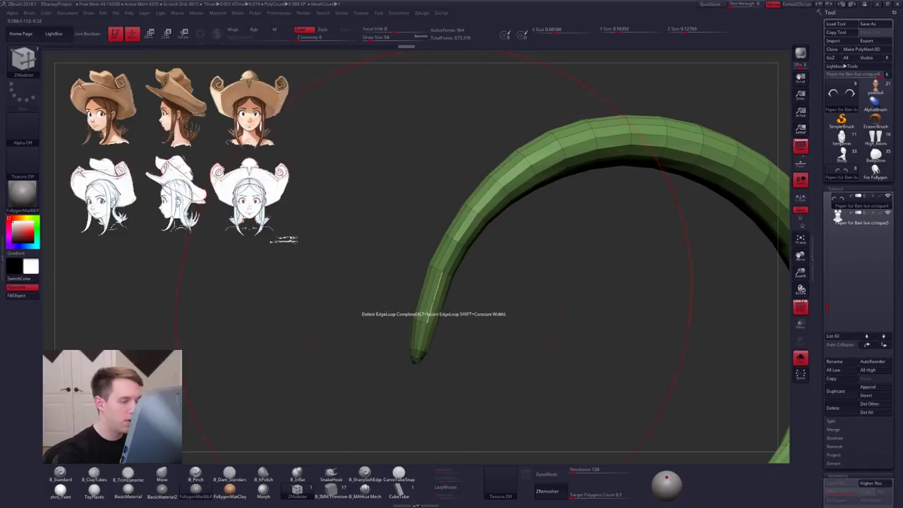
pyautogui.click(461, 240)
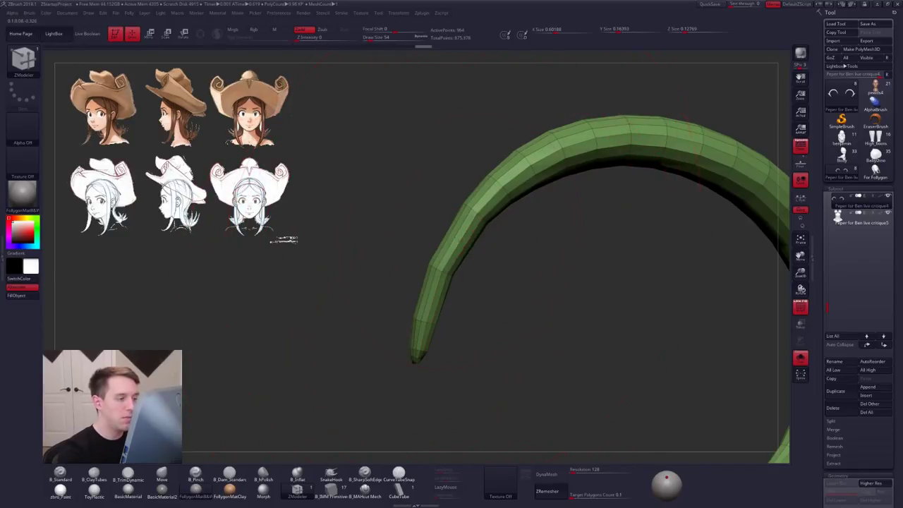
# Step: Delete alternate edge loops around the upper arc of the lash, using a draw size of 2 for precise targeting
pyautogui.click(500, 193)
pyautogui.keyDown('ctrl'); pyautogui.moveTo(500, 194); pyautogui.dragTo(477, 212, button='right'); pyautogui.keyUp('ctrl')
pyautogui.click(485, 196)
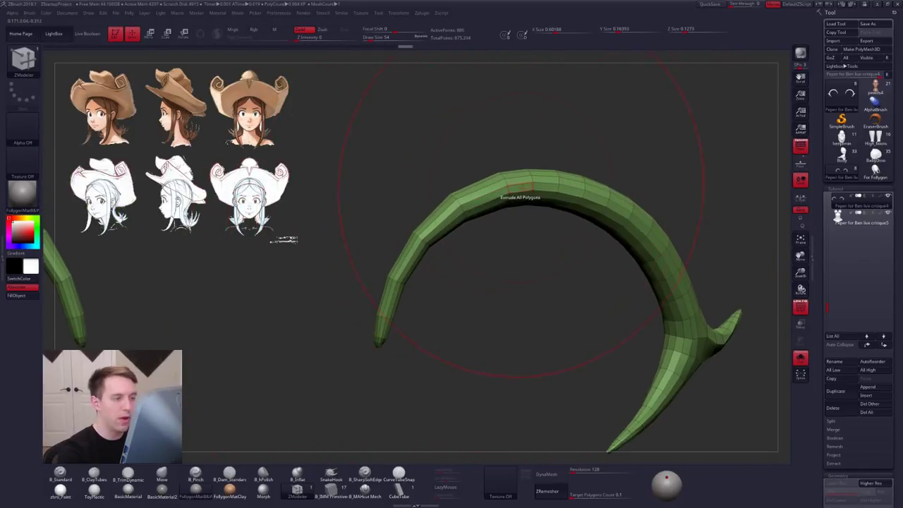
pyautogui.click(535, 189)
pyautogui.click(583, 193)
pyautogui.press('space')
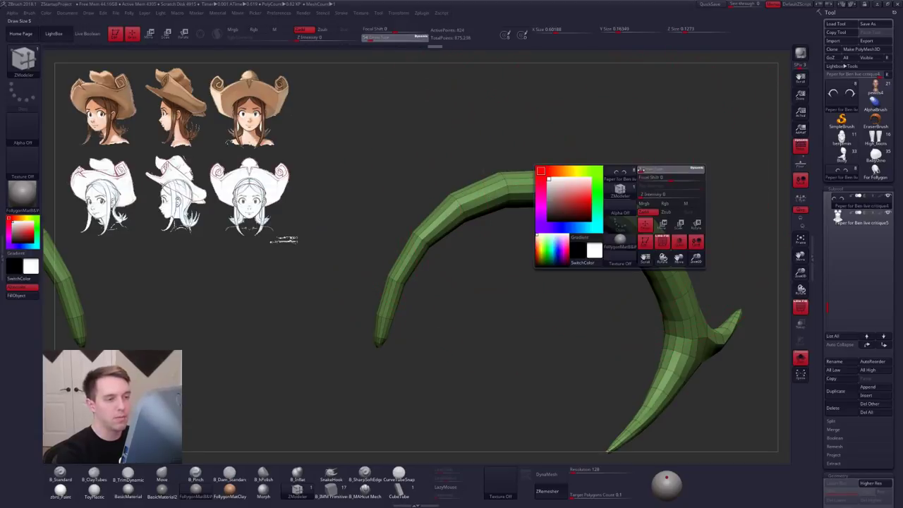
pyautogui.moveTo(651, 170); pyautogui.dragTo(639, 170)
pyautogui.moveTo(640, 174); pyautogui.dragTo(616, 198, button='right')
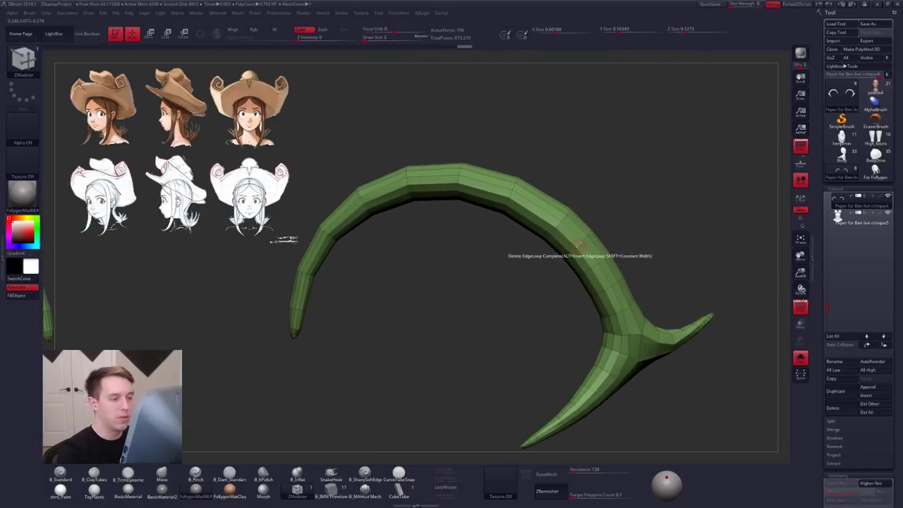
pyautogui.keyDown('alt'); pyautogui.click(583, 247); pyautogui.keyUp('alt')
pyautogui.keyDown('alt'); pyautogui.click(617, 282); pyautogui.keyUp('alt')
pyautogui.keyDown('alt'); pyautogui.moveTo(638, 274); pyautogui.dragTo(613, 233); pyautogui.keyUp('alt')
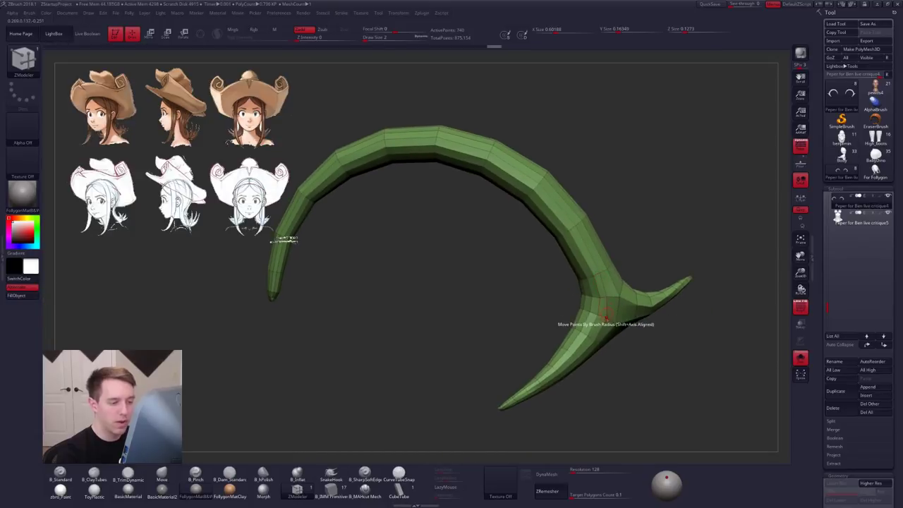
# Step: Delete surplus edge loops around the fork and along the outer lash prongs, and display the mesh smoothed without its wireframe
pyautogui.moveTo(610, 311)
pyautogui.mouseDown(button='right')
pyautogui.moveTo(613, 324)
pyautogui.moveTo(610, 313)
pyautogui.mouseUp(button='right')
pyautogui.keyDown('alt'); pyautogui.click(599, 341); pyautogui.keyUp('alt')
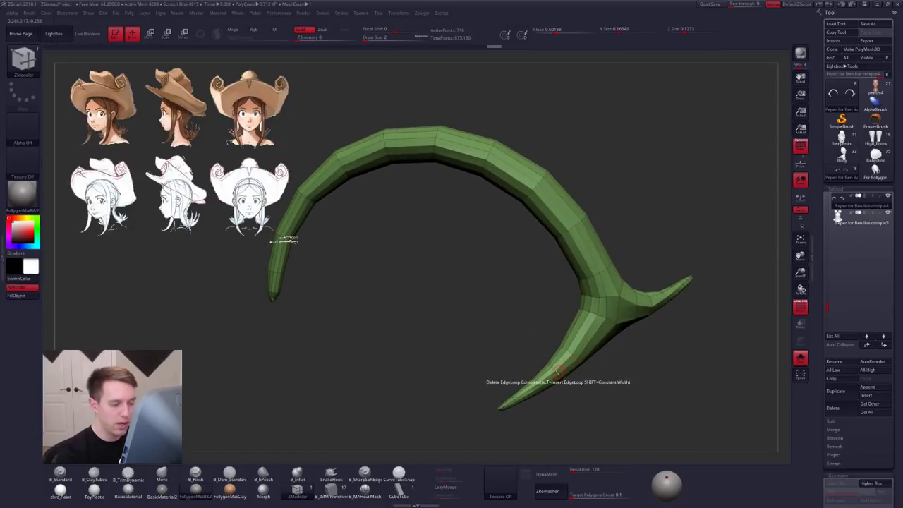
pyautogui.keyDown('alt'); pyautogui.click(558, 375); pyautogui.keyUp('alt')
pyautogui.moveTo(537, 387)
pyautogui.mouseDown(button='right')
pyautogui.moveTo(530, 396)
pyautogui.moveTo(534, 347)
pyautogui.moveTo(558, 347)
pyautogui.moveTo(543, 331)
pyautogui.moveTo(582, 302)
pyautogui.moveTo(474, 363)
pyautogui.moveTo(525, 327)
pyautogui.moveTo(537, 330)
pyautogui.moveTo(510, 362)
pyautogui.moveTo(510, 323)
pyautogui.mouseUp(button='right')
pyautogui.keyDown('alt'); pyautogui.click(530, 397); pyautogui.keyUp('alt')
pyautogui.keyDown('alt'); pyautogui.click(550, 327); pyautogui.keyUp('alt')
pyautogui.keyDown('alt'); pyautogui.click(511, 350); pyautogui.keyUp('alt')
pyautogui.hotkey('ctrl', 'z')
pyautogui.keyDown('alt'); pyautogui.click(536, 325); pyautogui.keyUp('alt')
pyautogui.keyDown('alt'); pyautogui.click(556, 310); pyautogui.keyUp('alt')
pyautogui.hotkey('shift', 'f')
pyautogui.press('d')
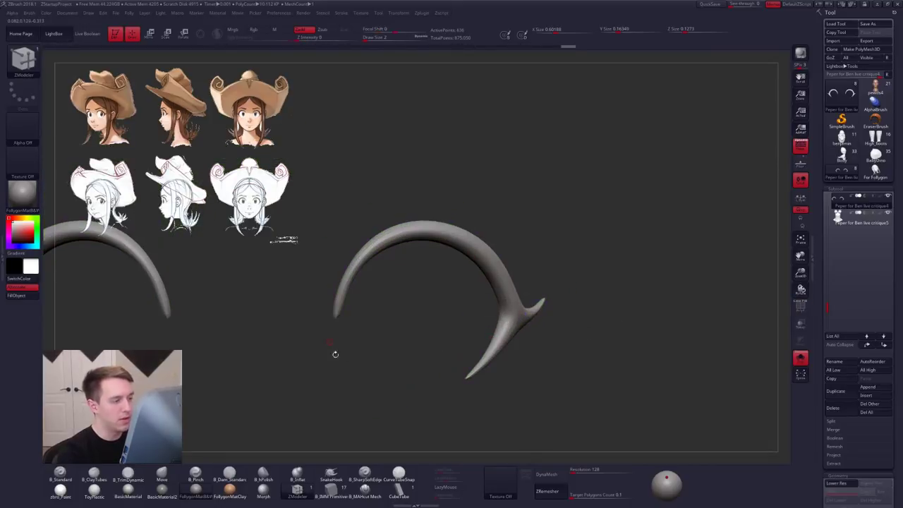
# Step: Bring the rest of the head back into view and set up the Move brush with a draw size of 54
pyautogui.hotkey('alt', 's')
pyautogui.keyDown('alt'); pyautogui.moveTo(434, 381); pyautogui.dragTo(508, 372, button='right'); pyautogui.keyUp('alt')
pyautogui.press('b')
pyautogui.press('m')
pyautogui.press('v')
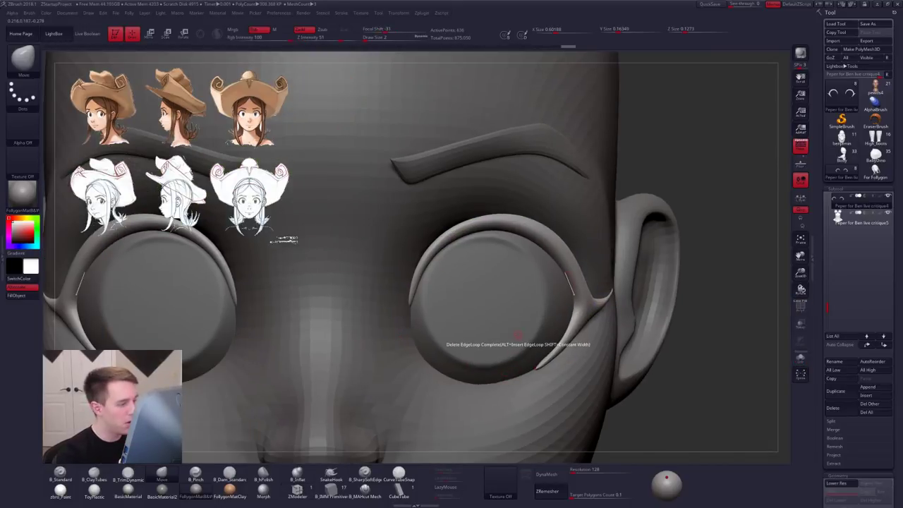
pyautogui.press('space')
pyautogui.moveTo(535, 273)
pyautogui.mouseDown()
pyautogui.moveTo(544, 273)
pyautogui.moveTo(536, 276)
pyautogui.mouseUp()
pyautogui.press('space')
pyautogui.moveTo(536, 275)
pyautogui.mouseDown(button='right')
pyautogui.moveTo(534, 291)
pyautogui.moveTo(514, 273)
pyautogui.mouseUp(button='right')
pyautogui.press('space')
pyautogui.moveTo(503, 271); pyautogui.dragTo(513, 271)
pyautogui.moveTo(520, 286)
pyautogui.mouseDown(button='right')
pyautogui.moveTo(512, 274)
pyautogui.moveTo(491, 278)
pyautogui.mouseUp(button='right')
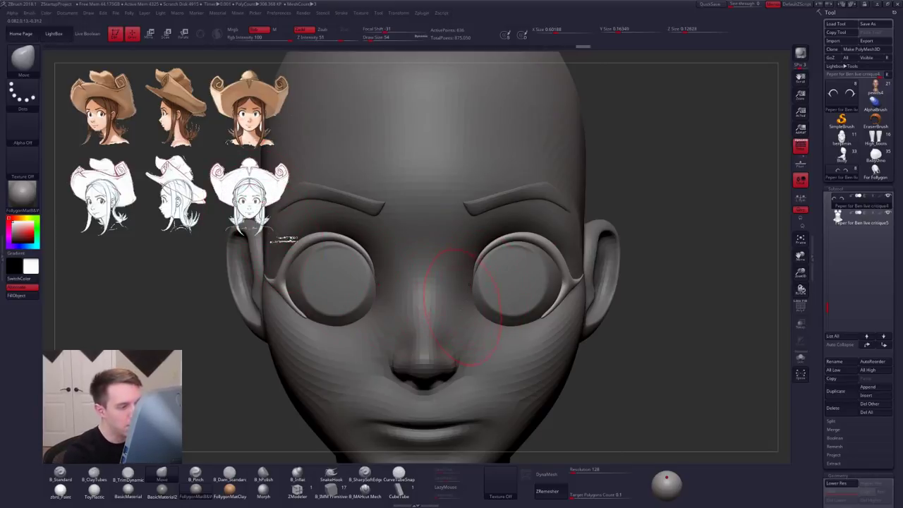
pyautogui.keyDown('alt'); pyautogui.moveTo(576, 258); pyautogui.dragTo(611, 252, button='right'); pyautogui.keyUp('alt')
# Step: Fill the lashes with black and the zbro_Paint material using Mrgb, and reselect the darker Follygon material for display
pyautogui.press('1')
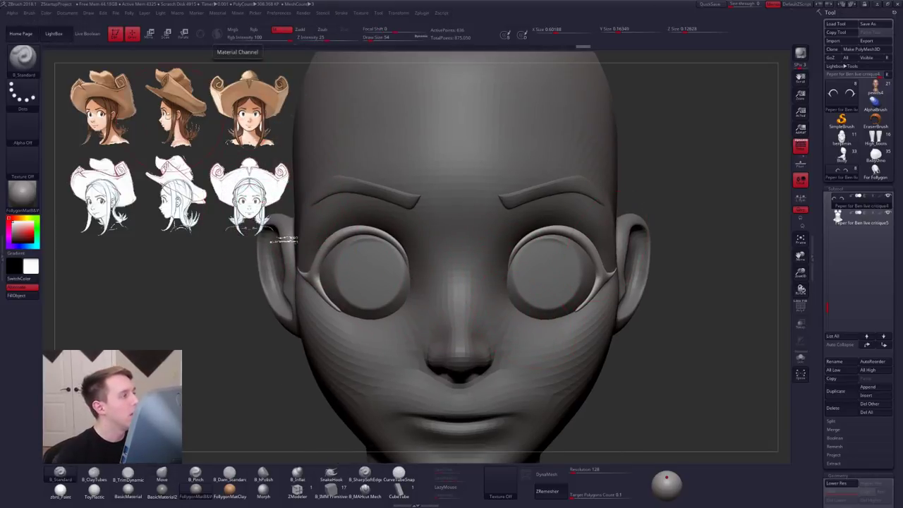
pyautogui.click(236, 30)
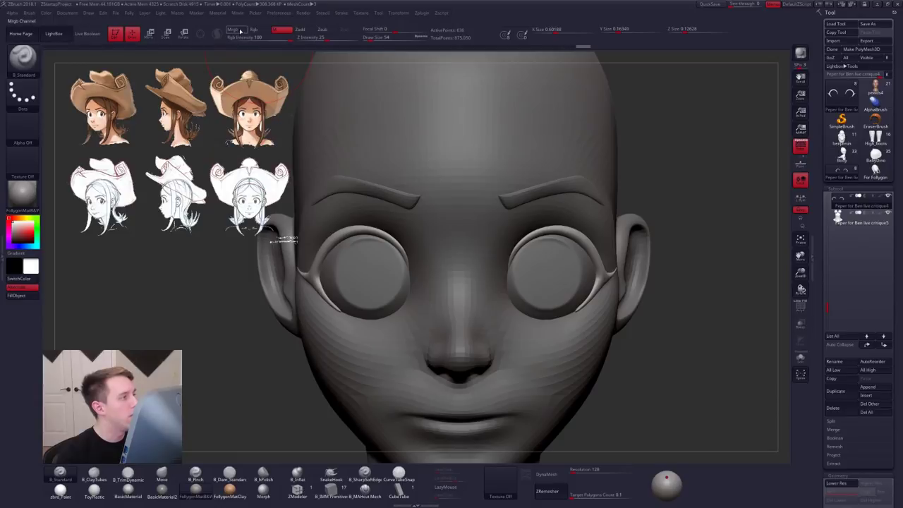
pyautogui.click(70, 489)
pyautogui.press('v')
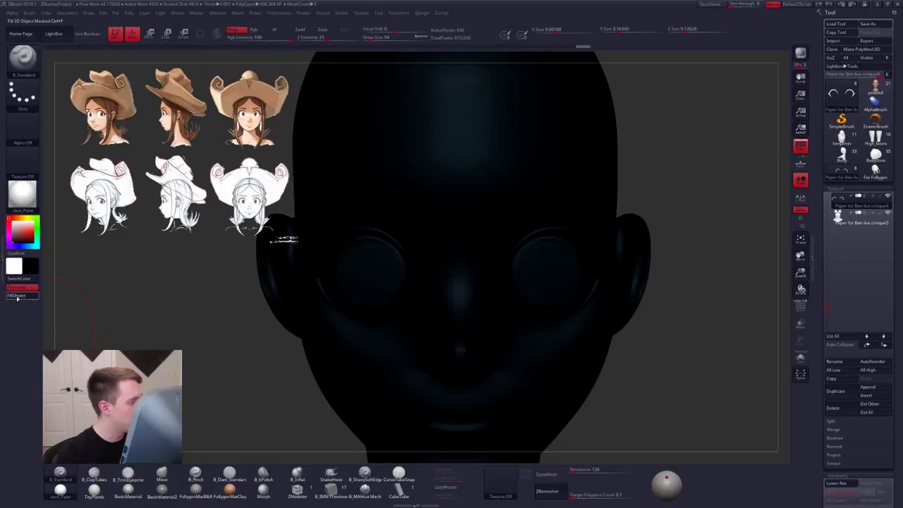
pyautogui.click(20, 296)
pyautogui.press('v')
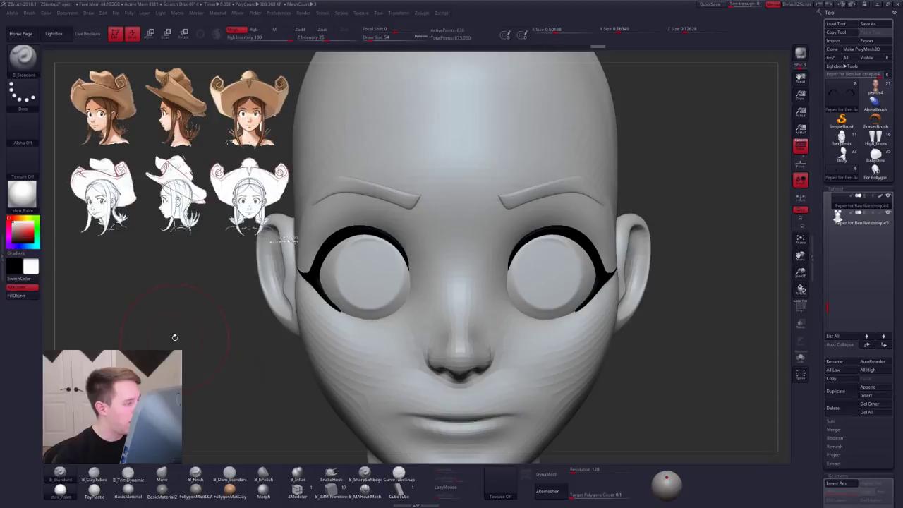
pyautogui.click(196, 490)
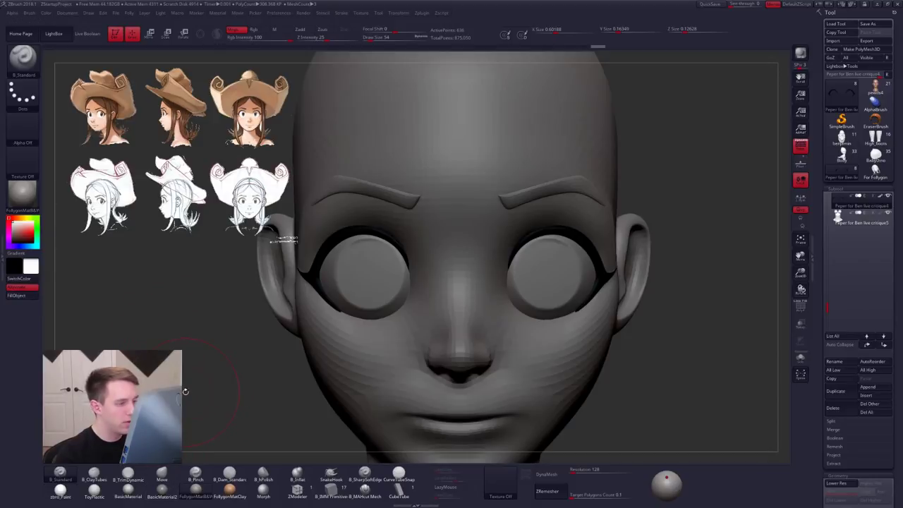
# Step: Compare the lashes with and without their polypaint, leave it hidden, and reduce the draw size to 33
pyautogui.click(888, 196)
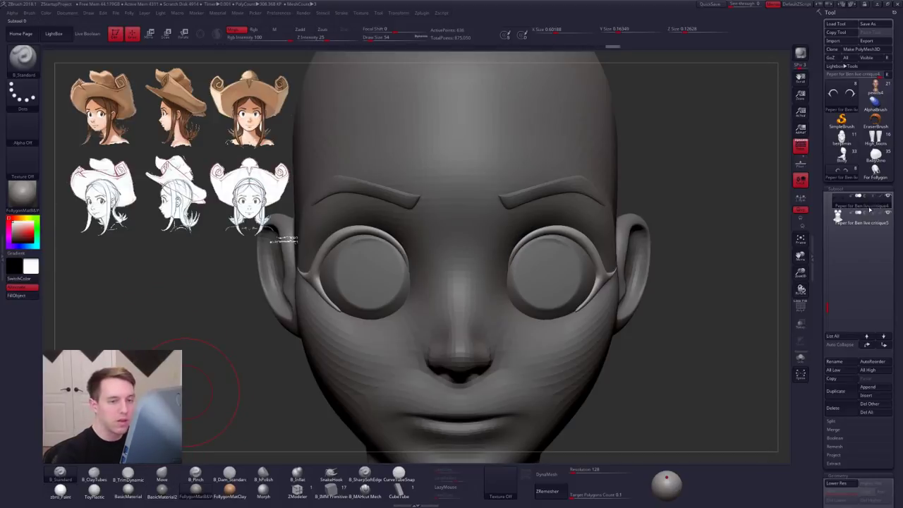
pyautogui.click(888, 197)
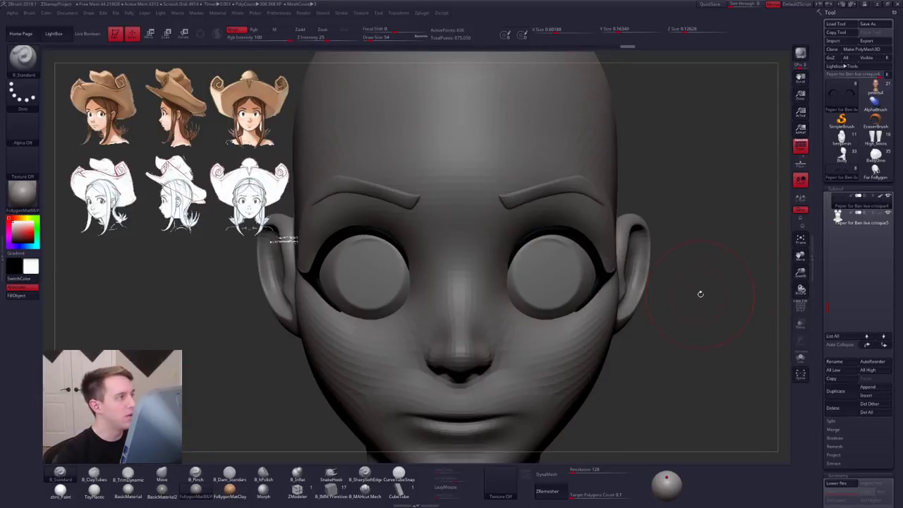
pyautogui.click(881, 197)
pyautogui.press('space')
pyautogui.moveTo(643, 264); pyautogui.dragTo(587, 303)
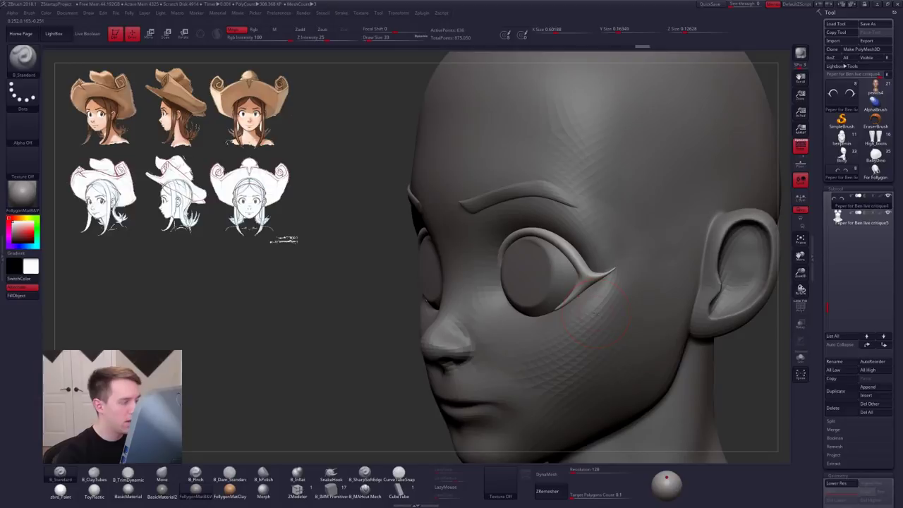
pyautogui.moveTo(595, 312); pyautogui.dragTo(569, 262, button='right')
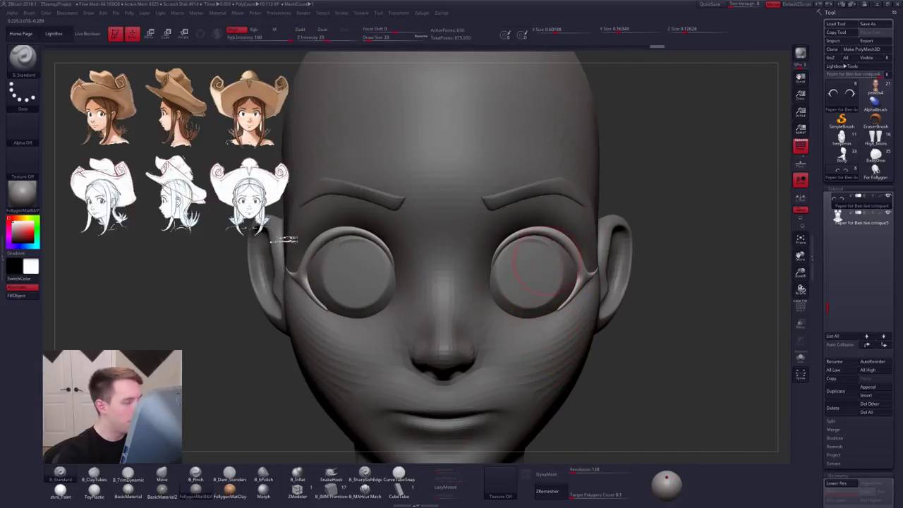
# Step: Undo the last change and adjust the lash shape around the eyes with the Move brush at a draw size of 67
pyautogui.hotkey('ctrl', 'z')
pyautogui.press('space')
pyautogui.moveTo(543, 262); pyautogui.dragTo(551, 257)
pyautogui.press('b')
pyautogui.press('m')
pyautogui.press('v')
pyautogui.press('space')
pyautogui.moveTo(539, 256); pyautogui.dragTo(540, 249)
pyautogui.hotkey('ctrl', 'z')
pyautogui.hotkey('ctrl', 'shift', 'space')
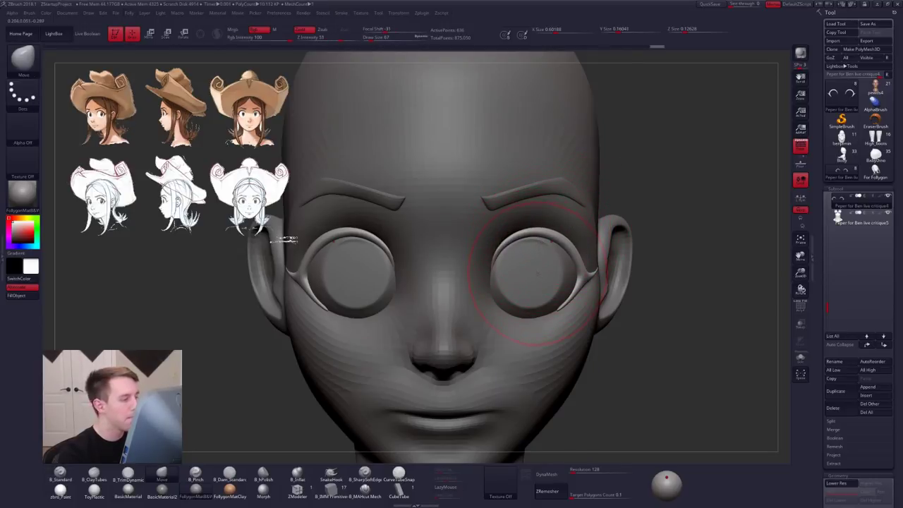
# Step: Select the subtool holding the eyeballs, isolate it, and smooth the flat iris area with a draw size of 43
pyautogui.keyDown('alt'); pyautogui.click(533, 282); pyautogui.keyUp('alt')
pyautogui.press('space')
pyautogui.click(536, 278)
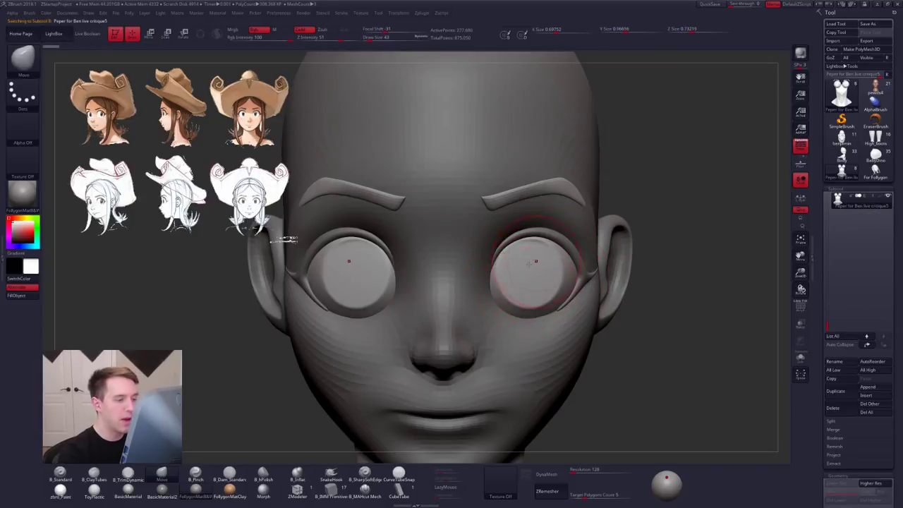
pyautogui.hotkey('shift', 's')
pyautogui.keyDown('shift'); pyautogui.moveTo(521, 276); pyautogui.dragTo(537, 282); pyautogui.keyUp('shift')
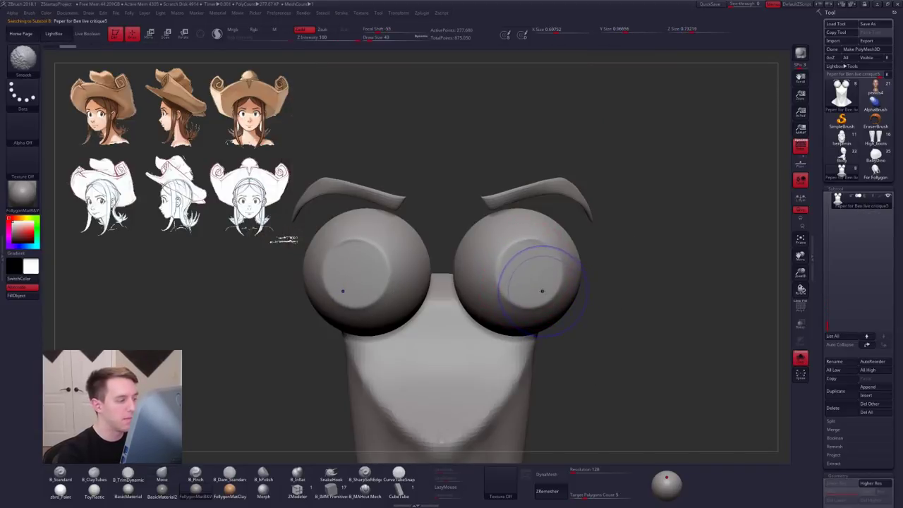
# Step: Show the polygroups, leave only the two eyeballs visible, and split the hidden parts into a separate subtool
pyautogui.hotkey('shift', 'f')
pyautogui.keyDown('alt'); pyautogui.moveTo(545, 295); pyautogui.dragTo(521, 282, button='right'); pyautogui.keyUp('alt')
pyautogui.keyDown('ctrl'); pyautogui.keyDown('shift'); pyautogui.click(520, 284); pyautogui.keyUp('shift'); pyautogui.keyUp('ctrl')
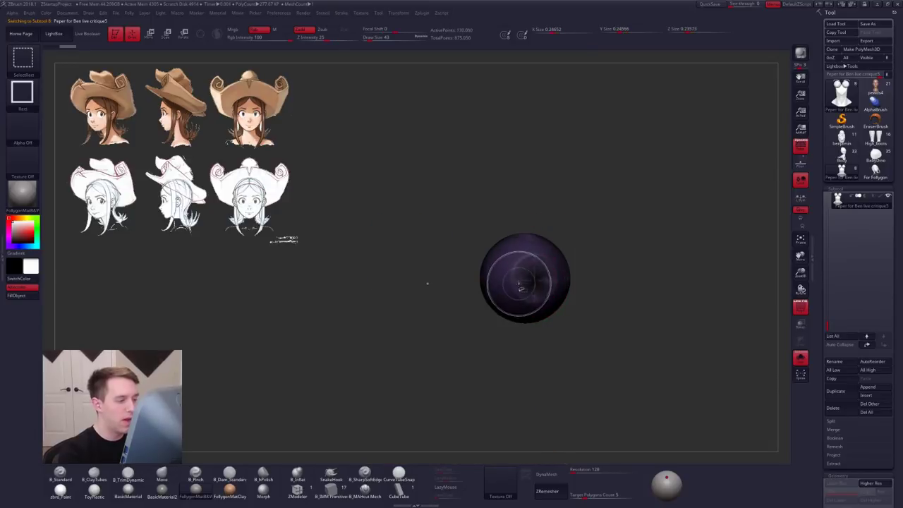
pyautogui.keyDown('ctrl'); pyautogui.keyDown('shift'); pyautogui.moveTo(588, 286); pyautogui.dragTo(602, 296); pyautogui.keyUp('shift'); pyautogui.keyUp('ctrl')
pyautogui.keyDown('ctrl'); pyautogui.keyDown('shift'); pyautogui.click(450, 284); pyautogui.keyUp('shift'); pyautogui.keyUp('ctrl')
pyautogui.keyDown('ctrl'); pyautogui.keyDown('shift'); pyautogui.moveTo(612, 261); pyautogui.dragTo(624, 271); pyautogui.keyUp('shift'); pyautogui.keyUp('ctrl')
pyautogui.press('f')
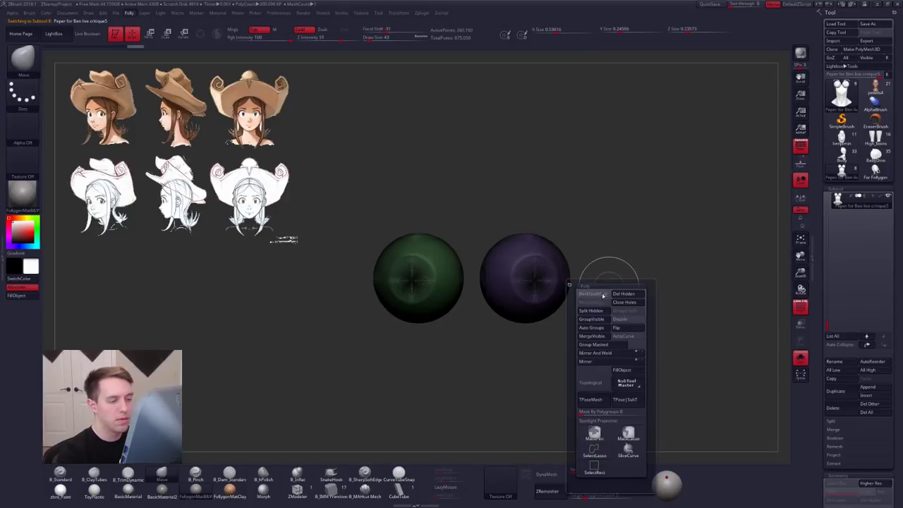
pyautogui.click(602, 310)
# Step: Return to the full head display without polygroup colours and ZRemesh the eyeballs with a target polygon count of 1
pyautogui.moveTo(716, 282); pyautogui.dragTo(518, 327, button='right')
pyautogui.hotkey('shift', 'f')
pyautogui.keyDown('alt'); pyautogui.moveTo(450, 381); pyautogui.dragTo(515, 367, button='right'); pyautogui.keyUp('alt')
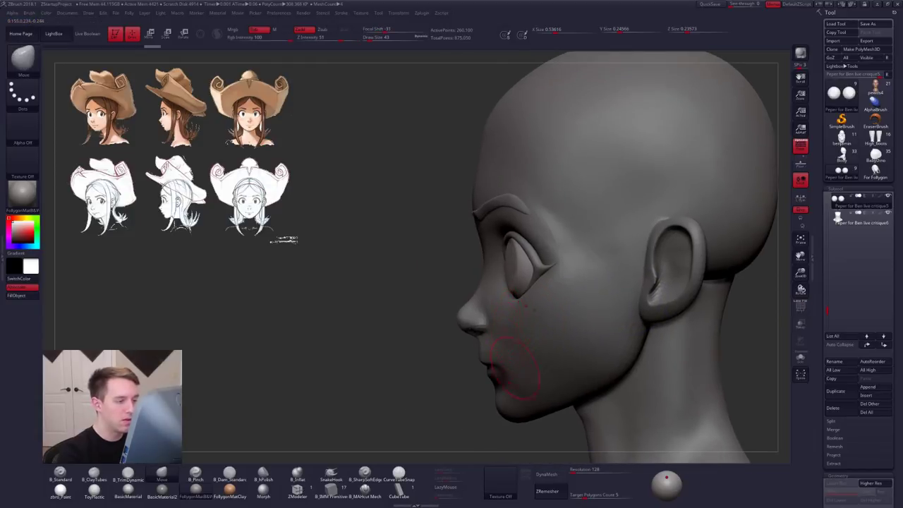
pyautogui.keyDown('ctrl'); pyautogui.moveTo(575, 399); pyautogui.dragTo(574, 423, button='right'); pyautogui.keyUp('ctrl')
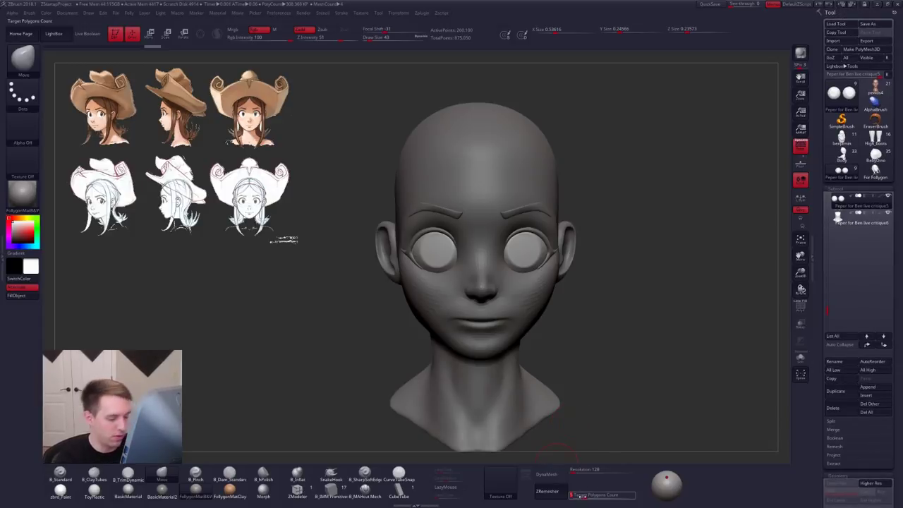
pyautogui.click(559, 490)
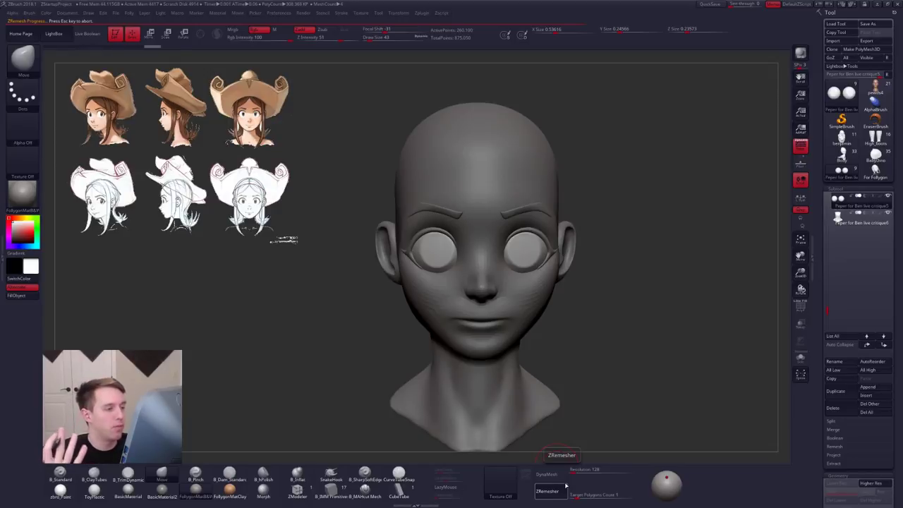
# Step: Subdivide the remeshed eyeballs and smooth them at the lower subdivision level, with ClayTubes active and a draw size of 74
pyautogui.keyDown('alt'); pyautogui.moveTo(518, 253); pyautogui.dragTo(527, 273, button='right'); pyautogui.keyUp('alt')
pyautogui.hotkey('ctrl', 'd')
pyautogui.press('b')
pyautogui.press('c')
pyautogui.press('t')
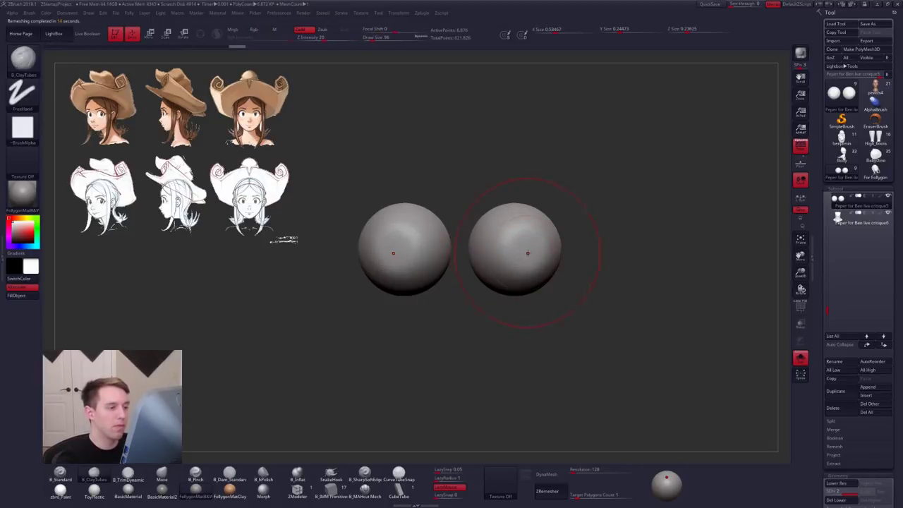
pyautogui.keyDown('shift'); pyautogui.click(526, 252); pyautogui.keyUp('shift')
pyautogui.hotkey('shift', 'd')
pyautogui.press('space')
pyautogui.moveTo(526, 252); pyautogui.dragTo(525, 253)
pyautogui.press('shift')
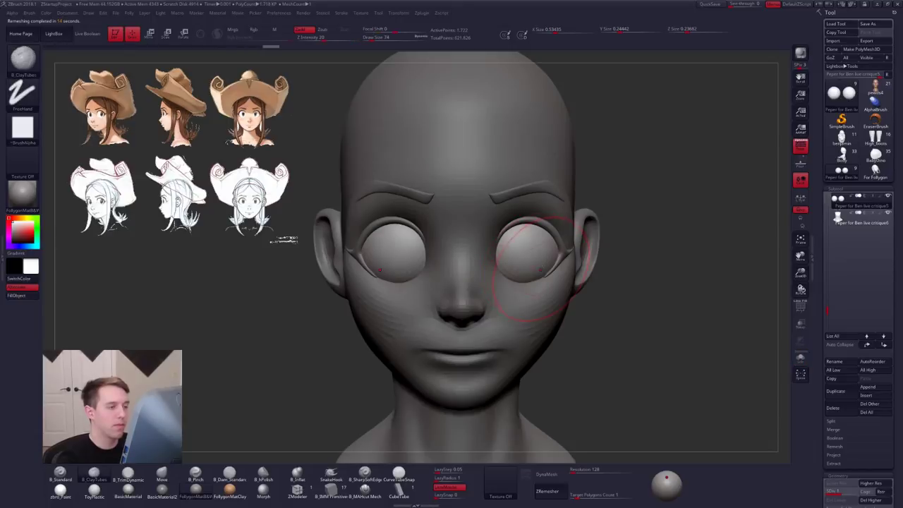
# Step: Check the eyeballs from the side, subdivide them further, and smooth their surfaces with a draw size of 67
pyautogui.moveTo(635, 268); pyautogui.dragTo(544, 269)
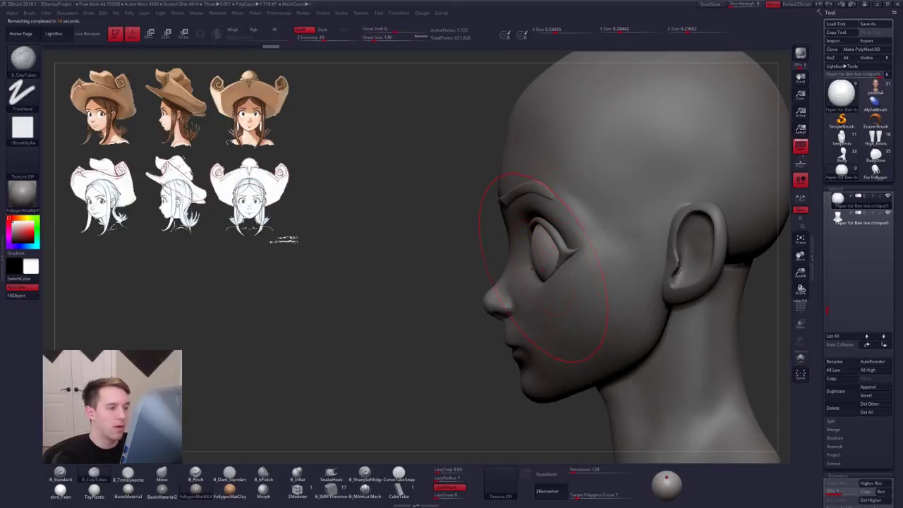
pyautogui.moveTo(487, 311); pyautogui.dragTo(530, 317, button='right')
pyautogui.press('space')
pyautogui.moveTo(573, 291); pyautogui.dragTo(561, 290)
pyautogui.press('d')
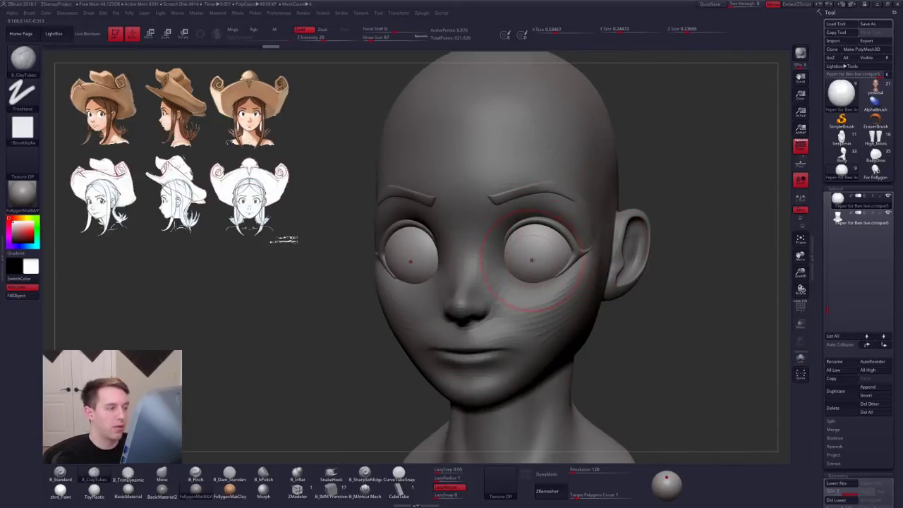
pyautogui.press('shift')
pyautogui.moveTo(508, 328)
pyautogui.mouseDown()
pyautogui.moveTo(582, 286)
pyautogui.moveTo(539, 266)
pyautogui.moveTo(542, 281)
pyautogui.mouseUp()
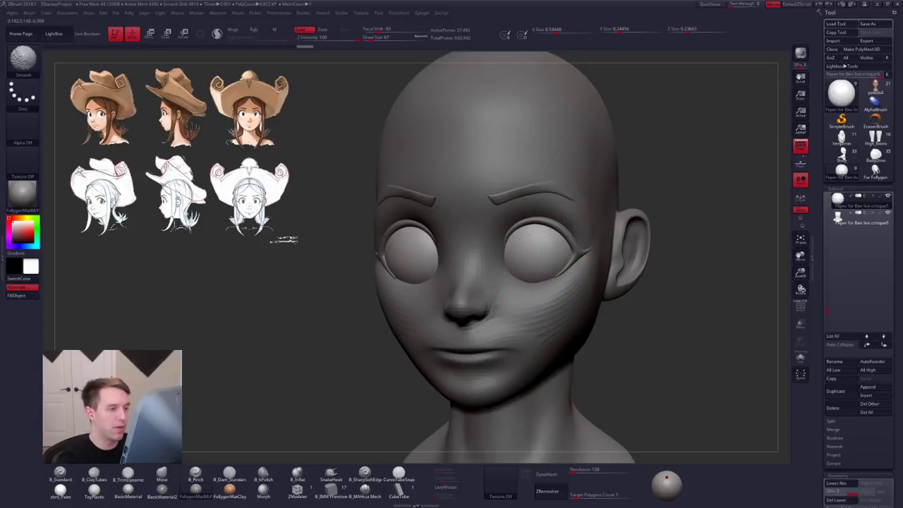
pyautogui.moveTo(533, 275); pyautogui.dragTo(561, 276, button='right')
pyautogui.keyDown('shift'); pyautogui.moveTo(545, 284); pyautogui.dragTo(537, 277); pyautogui.keyUp('shift')
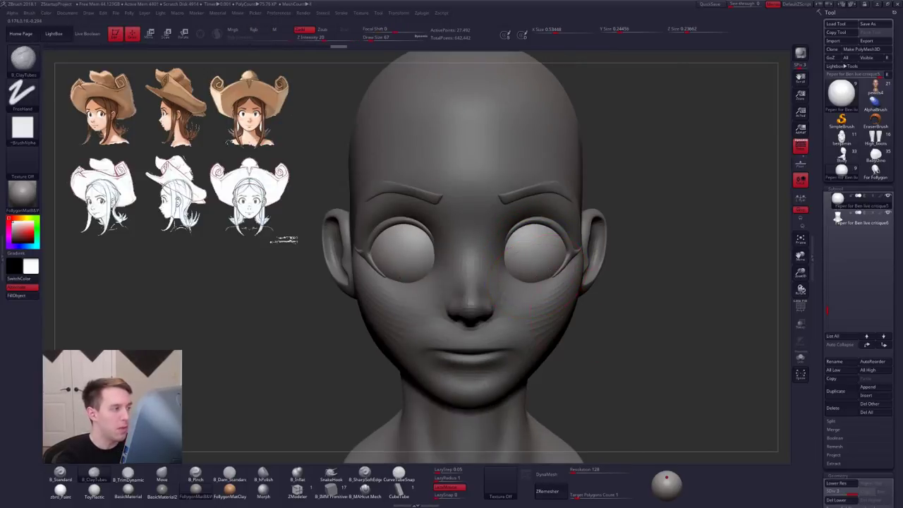
# Step: Smooth the eyeballs further and check them alone and within the face, briefly trying the Rotate transform
pyautogui.moveTo(539, 300); pyautogui.dragTo(487, 300, button='right')
pyautogui.keyDown('shift'); pyautogui.moveTo(548, 299); pyautogui.dragTo(552, 283); pyautogui.keyUp('shift')
pyautogui.hotkey('alt', 's')
pyautogui.moveTo(554, 270)
pyautogui.mouseDown(button='right')
pyautogui.moveTo(552, 323)
pyautogui.moveTo(552, 308)
pyautogui.moveTo(546, 317)
pyautogui.mouseUp(button='right')
pyautogui.hotkey('alt', 's')
pyautogui.hotkey('alt', 's')
pyautogui.press('r')
pyautogui.moveTo(539, 225); pyautogui.dragTo(591, 422)
pyautogui.press('q')
pyautogui.moveTo(590, 395)
pyautogui.mouseDown(button='right')
pyautogui.moveTo(577, 304)
pyautogui.moveTo(554, 293)
pyautogui.moveTo(567, 290)
pyautogui.moveTo(574, 321)
pyautogui.mouseUp(button='right')
pyautogui.hotkey('alt', 's')
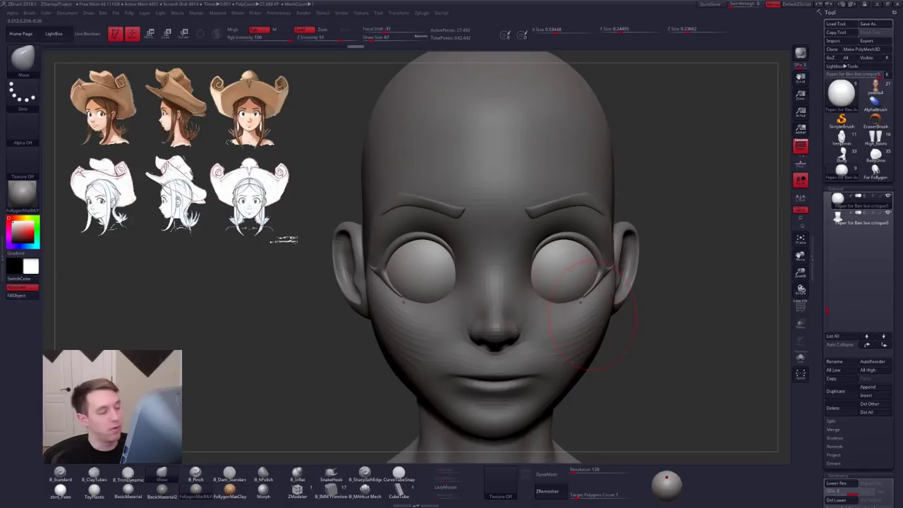
# Step: Select the head subtool, enlarge the draw size to 121, and smooth the lower cheek and jaw area
pyautogui.keyDown('ctrl'); pyautogui.moveTo(592, 315); pyautogui.dragTo(566, 284, button='right'); pyautogui.keyUp('ctrl')
pyautogui.keyDown('alt'); pyautogui.moveTo(617, 369); pyautogui.dragTo(590, 307, button='right'); pyautogui.keyUp('alt')
pyautogui.keyDown('alt'); pyautogui.moveTo(541, 263); pyautogui.dragTo(524, 294, button='right'); pyautogui.keyUp('alt')
pyautogui.keyDown('alt'); pyautogui.click(524, 294); pyautogui.keyUp('alt')
pyautogui.press(']')
pyautogui.press(']')
pyautogui.press(']')
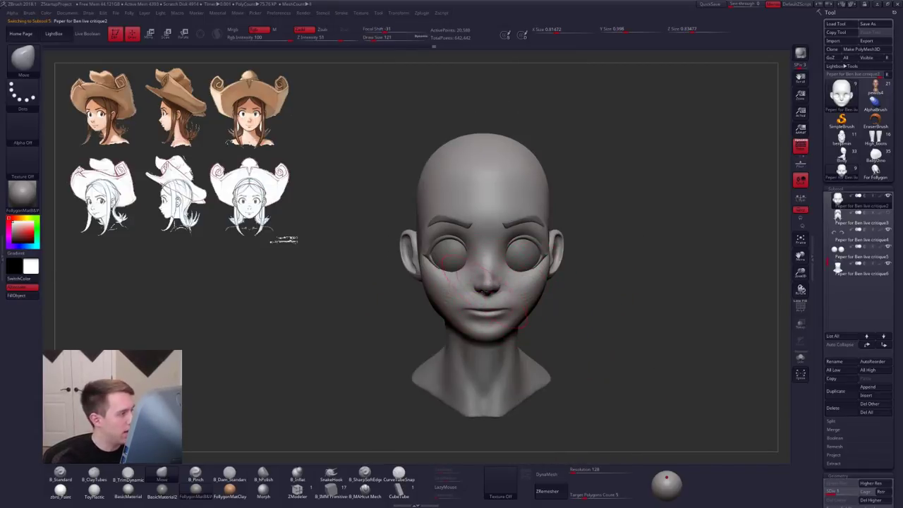
pyautogui.moveTo(443, 311)
pyautogui.keyDown('shift'); pyautogui.mouseDown()
pyautogui.moveTo(448, 319)
pyautogui.moveTo(477, 314)
pyautogui.mouseUp(); pyautogui.keyUp('shift')
# Step: Inspect the head's profile and front proportions, with the Move brush's draw size set to 74
pyautogui.moveTo(445, 300)
pyautogui.mouseDown(button='right')
pyautogui.moveTo(524, 302)
pyautogui.moveTo(521, 287)
pyautogui.moveTo(491, 280)
pyautogui.moveTo(600, 283)
pyautogui.mouseUp(button='right')
pyautogui.rightClick(524, 301)
pyautogui.press(']')
pyautogui.keyDown('alt'); pyautogui.moveTo(458, 249); pyautogui.dragTo(554, 271, button='right'); pyautogui.keyUp('alt')
pyautogui.press('space')
pyautogui.moveTo(555, 255); pyautogui.dragTo(550, 254)
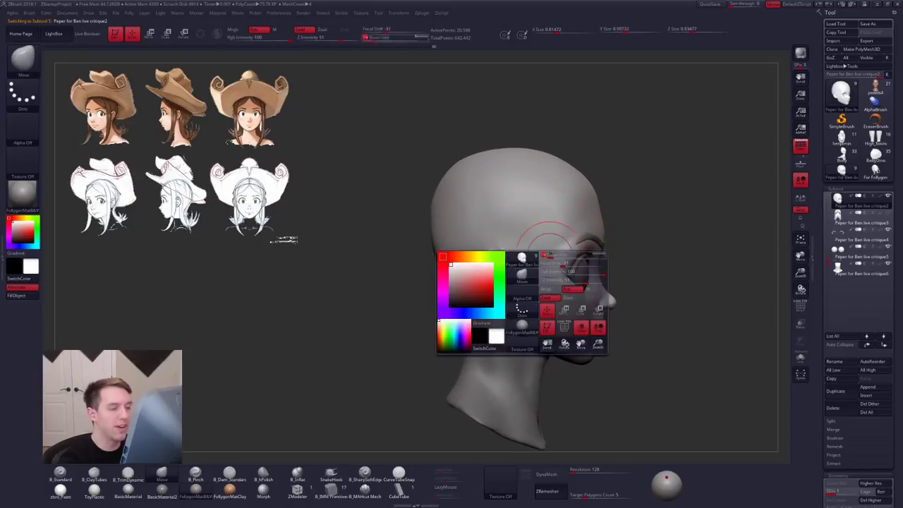
pyautogui.moveTo(554, 261); pyautogui.dragTo(449, 267, button='right')
pyautogui.keyDown('alt'); pyautogui.moveTo(692, 356); pyautogui.dragTo(606, 347, button='right'); pyautogui.keyUp('alt')
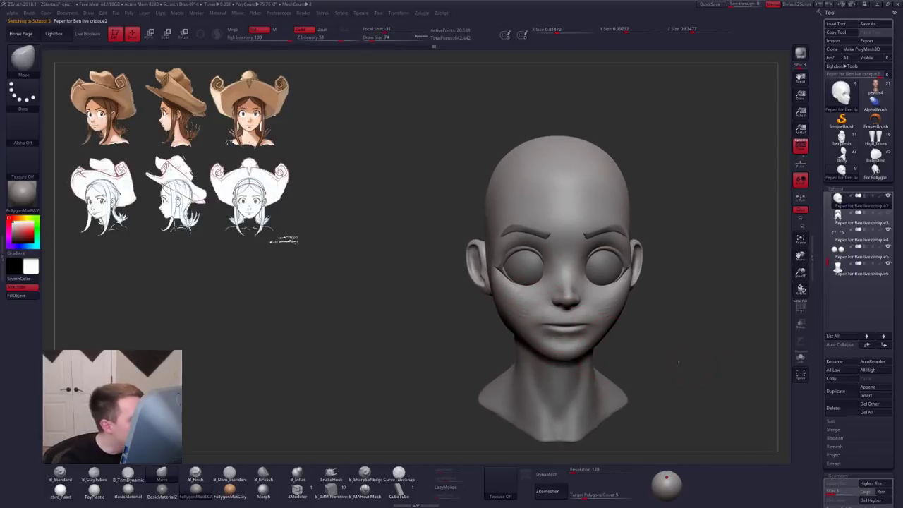
# Step: Isolate the head subtool, adjust the draw size, and smooth the side and underside of the jaw
pyautogui.moveTo(678, 362)
pyautogui.keyDown('alt'); pyautogui.mouseDown(button='right')
pyautogui.moveTo(640, 359)
pyautogui.moveTo(655, 374)
pyautogui.moveTo(643, 379)
pyautogui.mouseUp(button='right'); pyautogui.keyUp('alt')
pyautogui.keyDown('ctrl'); pyautogui.moveTo(703, 326); pyautogui.dragTo(600, 365, button='right'); pyautogui.keyUp('ctrl')
pyautogui.moveTo(599, 365)
pyautogui.keyDown('alt'); pyautogui.mouseDown(button='right')
pyautogui.moveTo(627, 376)
pyautogui.moveTo(594, 382)
pyautogui.moveTo(545, 364)
pyautogui.moveTo(524, 317)
pyautogui.moveTo(526, 343)
pyautogui.mouseUp(button='right'); pyautogui.keyUp('alt')
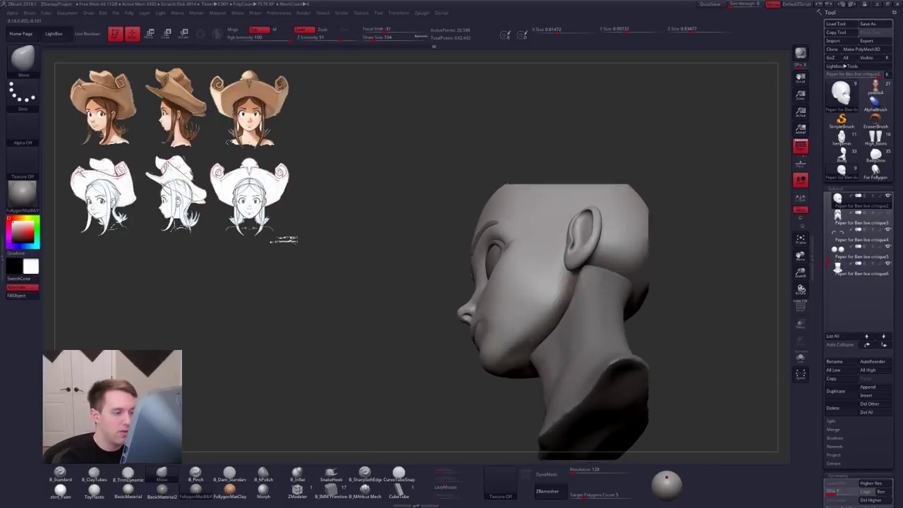
pyautogui.press('s')
pyautogui.moveTo(528, 345); pyautogui.dragTo(533, 345)
pyautogui.hotkey('alt', 's')
pyautogui.moveTo(533, 345); pyautogui.dragTo(529, 310, button='right')
pyautogui.keyDown('shift'); pyautogui.moveTo(524, 362); pyautogui.dragTo(535, 378); pyautogui.keyUp('shift')
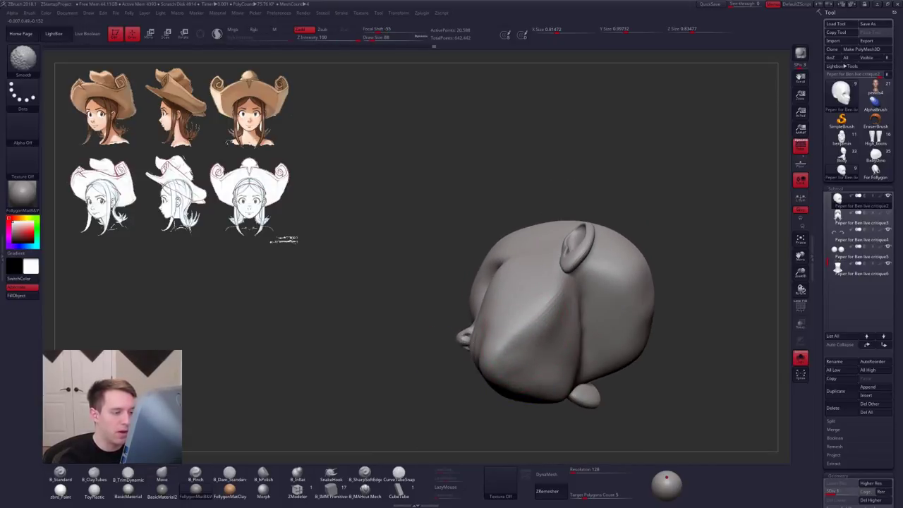
pyautogui.moveTo(535, 353); pyautogui.dragTo(566, 305, button='right')
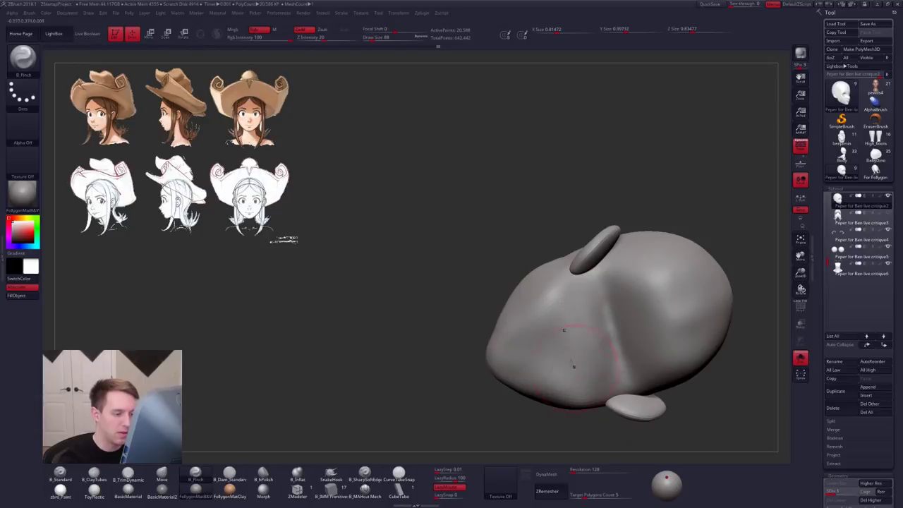
pyautogui.keyDown('shift'); pyautogui.moveTo(550, 350); pyautogui.dragTo(564, 339); pyautogui.keyUp('shift')
pyautogui.moveTo(565, 338)
pyautogui.mouseDown(button='right')
pyautogui.moveTo(552, 381)
pyautogui.moveTo(559, 368)
pyautogui.mouseUp(button='right')
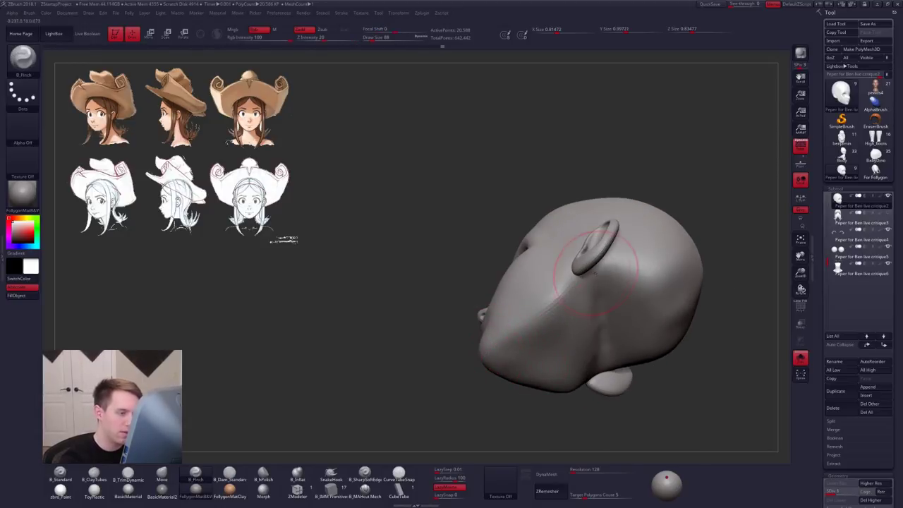
pyautogui.moveTo(596, 274)
pyautogui.mouseDown(button='right')
pyautogui.moveTo(559, 296)
pyautogui.moveTo(540, 292)
pyautogui.mouseUp(button='right')
# Step: Bring the other visible subtools back, choose the Move brush with a draw size of 74, and check the face from the front
pyautogui.hotkey('alt', 's')
pyautogui.press('b')
pyautogui.press('m')
pyautogui.press('v')
pyautogui.press('space')
pyautogui.moveTo(567, 304)
pyautogui.mouseDown()
pyautogui.moveTo(574, 304)
pyautogui.moveTo(552, 318)
pyautogui.mouseUp()
pyautogui.press('space')
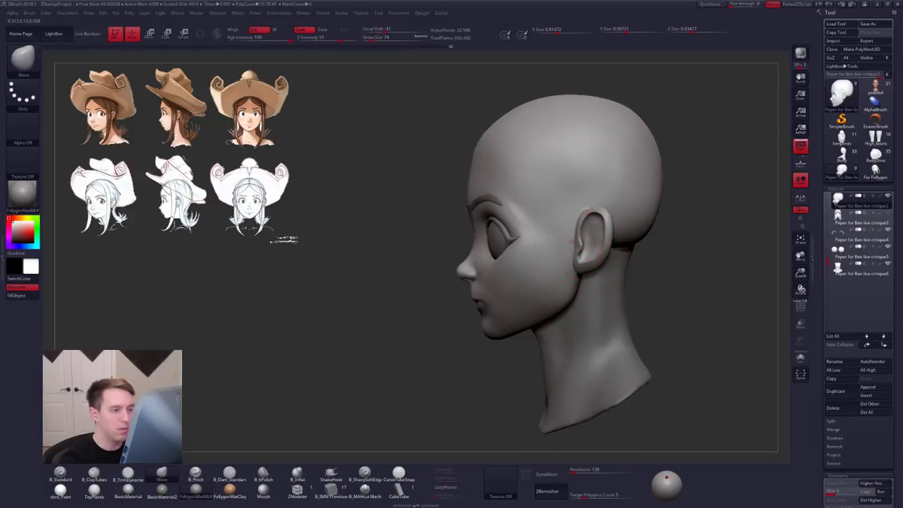
pyautogui.moveTo(557, 252); pyautogui.dragTo(578, 278, button='right')
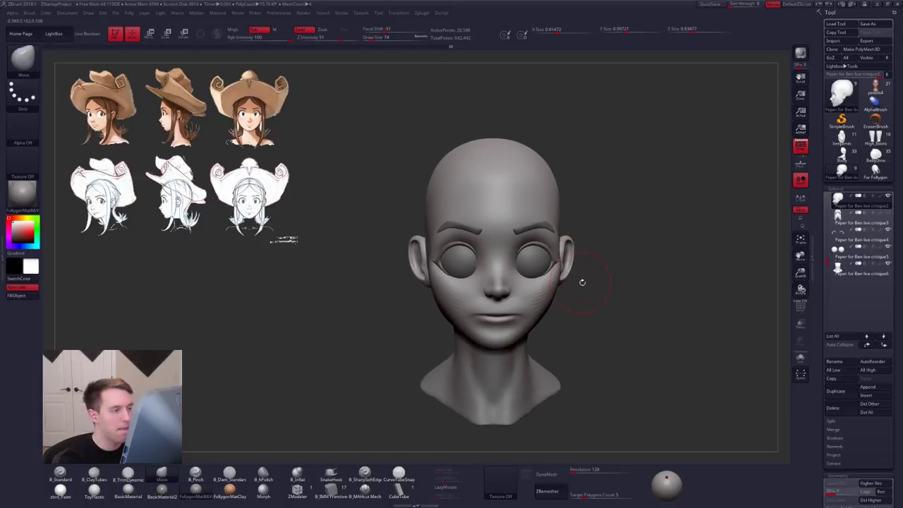
pyautogui.keyDown('alt'); pyautogui.moveTo(676, 232); pyautogui.dragTo(651, 222, button='right'); pyautogui.keyUp('alt')
pyautogui.moveTo(700, 304); pyautogui.dragTo(690, 305, button='right')
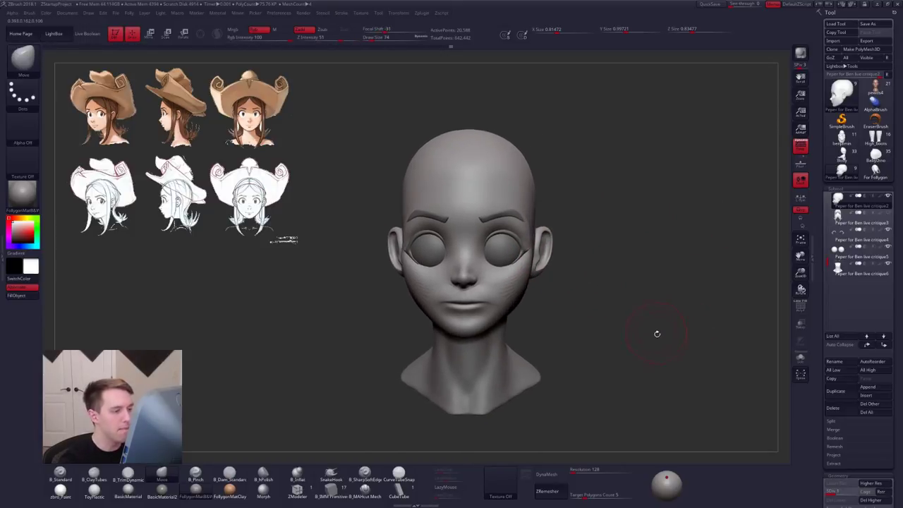
pyautogui.keyDown('ctrl'); pyautogui.moveTo(657, 334); pyautogui.dragTo(648, 331, button='right'); pyautogui.keyUp('ctrl')
# Step: Show all the hat and hair subtools and examine the face proportions within the full character
pyautogui.click(889, 197)
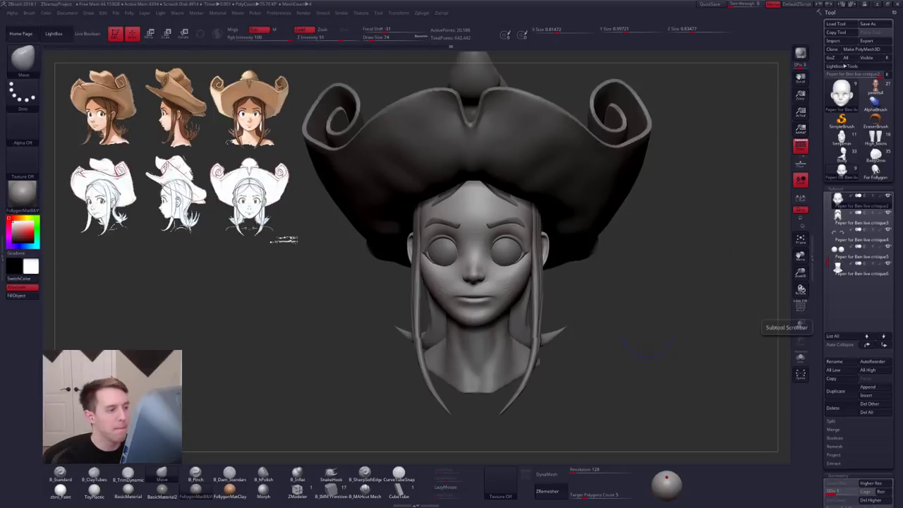
pyautogui.keyDown('ctrl'); pyautogui.moveTo(694, 307); pyautogui.dragTo(682, 285, button='right'); pyautogui.keyUp('ctrl')
pyautogui.keyDown('alt'); pyautogui.moveTo(651, 380); pyautogui.dragTo(650, 364, button='right'); pyautogui.keyUp('alt')
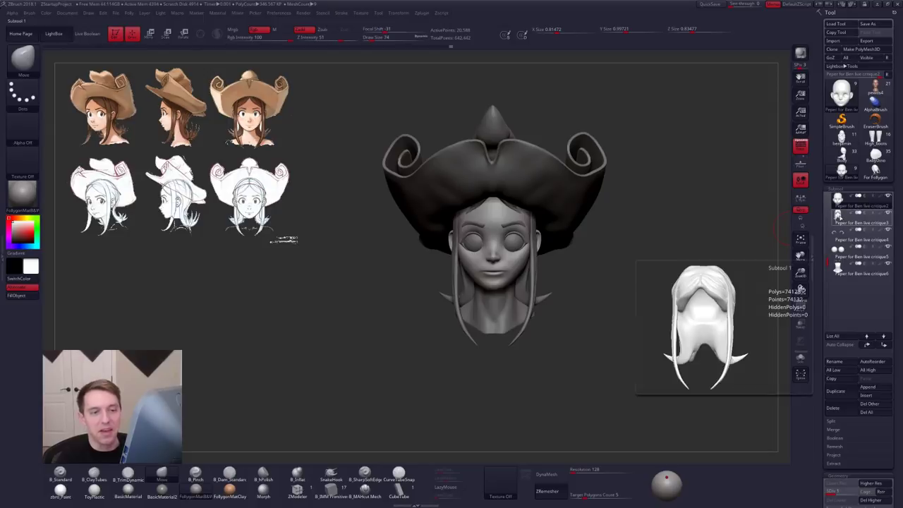
# Step: Hide the hair, hat band and hat subtools, and make the head the active subtool
pyautogui.click(840, 218)
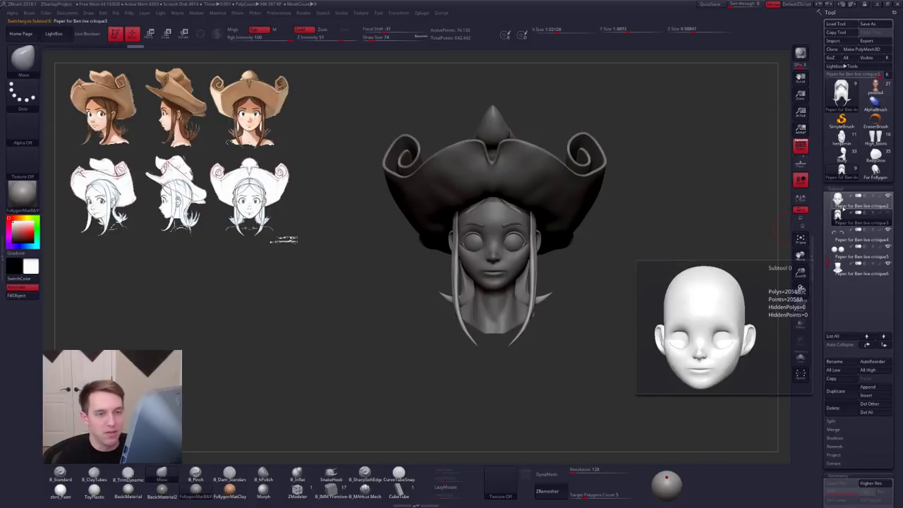
pyautogui.moveTo(827, 262); pyautogui.dragTo(826, 189)
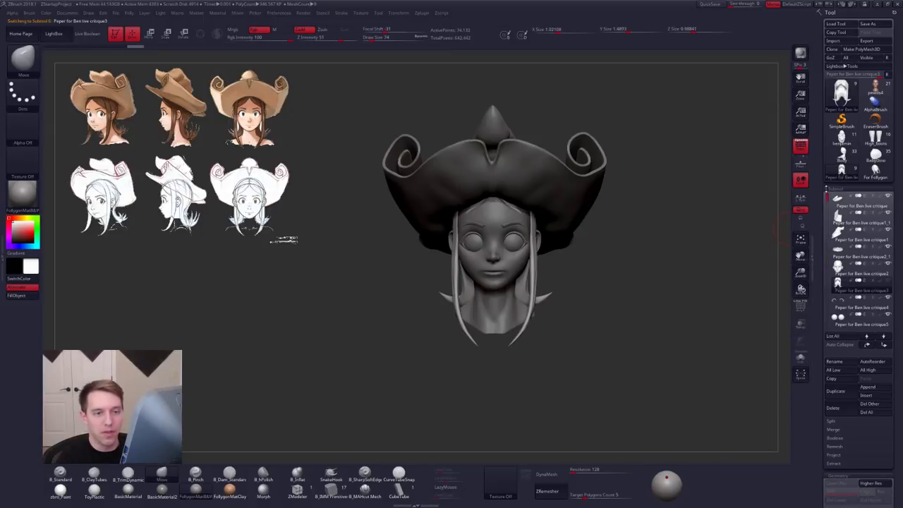
pyautogui.click(837, 254)
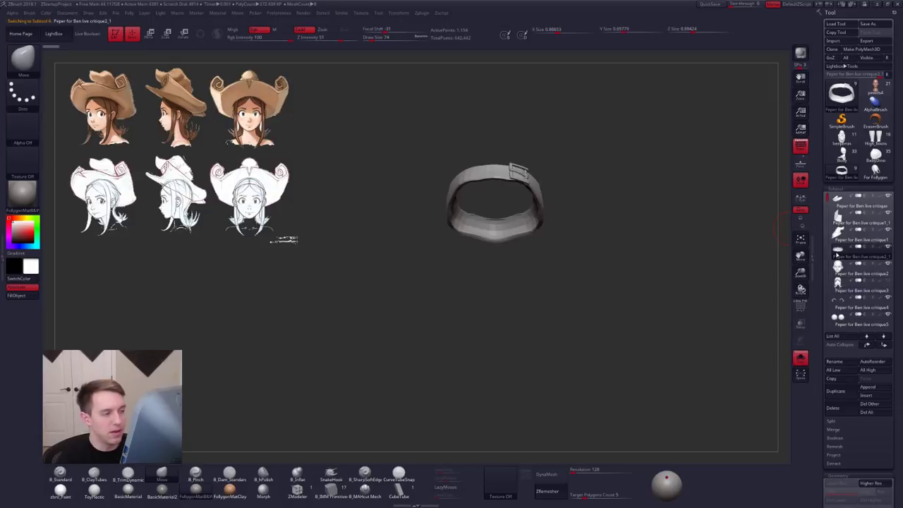
pyautogui.click(838, 240)
pyautogui.click(838, 221)
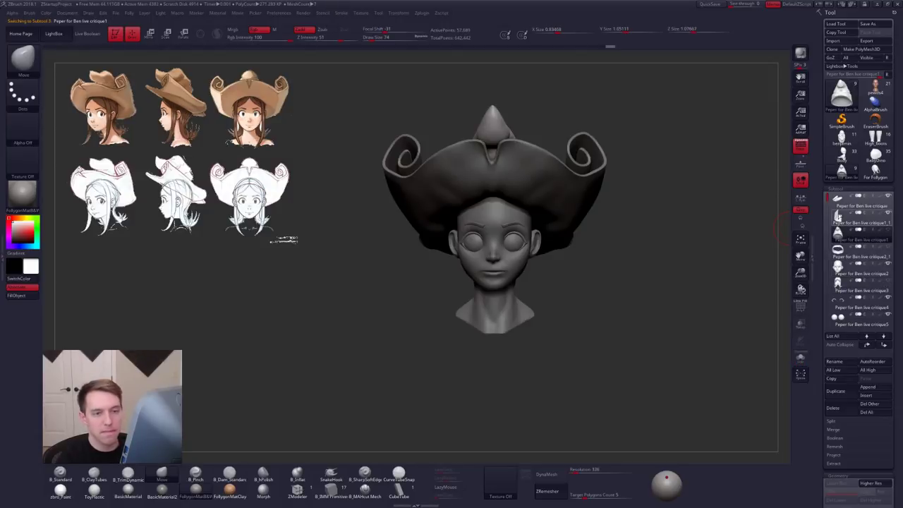
pyautogui.click(839, 204)
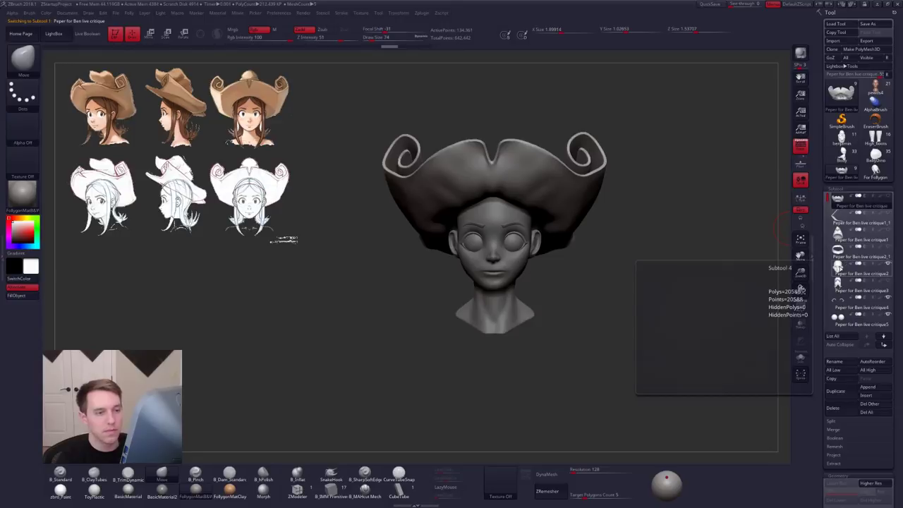
pyautogui.click(842, 271)
# Step: Switch to the painted original version of the cowgirl and compare its face with the concept reference
pyautogui.moveTo(683, 242); pyautogui.dragTo(671, 224)
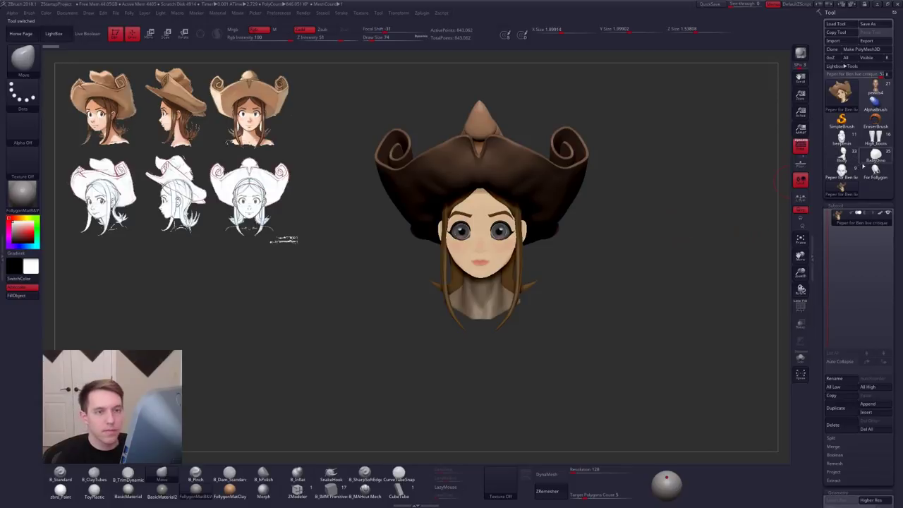
pyautogui.keyDown('alt'); pyautogui.moveTo(616, 205); pyautogui.dragTo(601, 259); pyautogui.keyUp('alt')
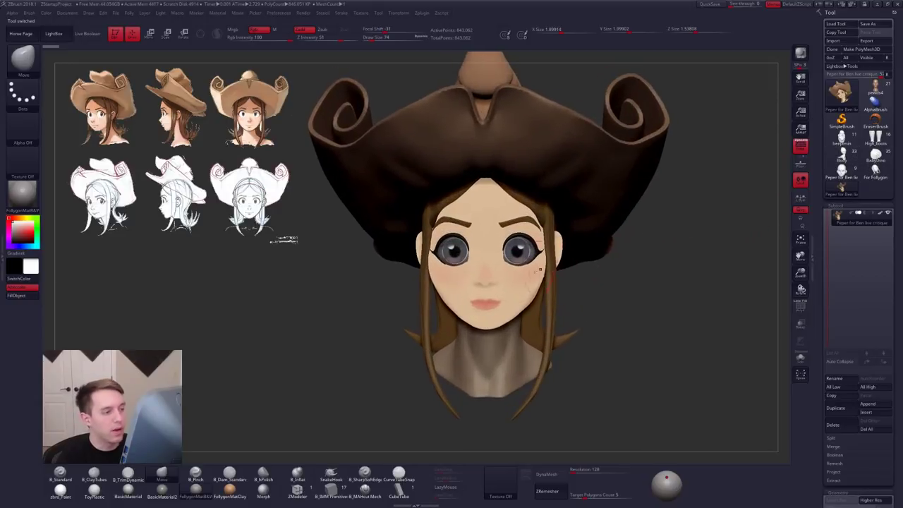
pyautogui.moveTo(493, 278)
pyautogui.mouseDown(button='right')
pyautogui.moveTo(524, 277)
pyautogui.moveTo(473, 273)
pyautogui.moveTo(487, 268)
pyautogui.moveTo(510, 281)
pyautogui.mouseUp(button='right')
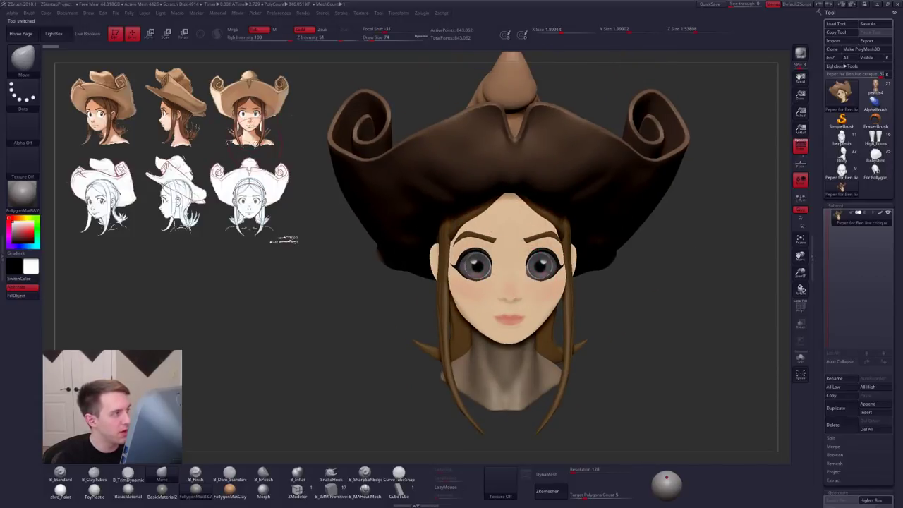
pyautogui.press('z')
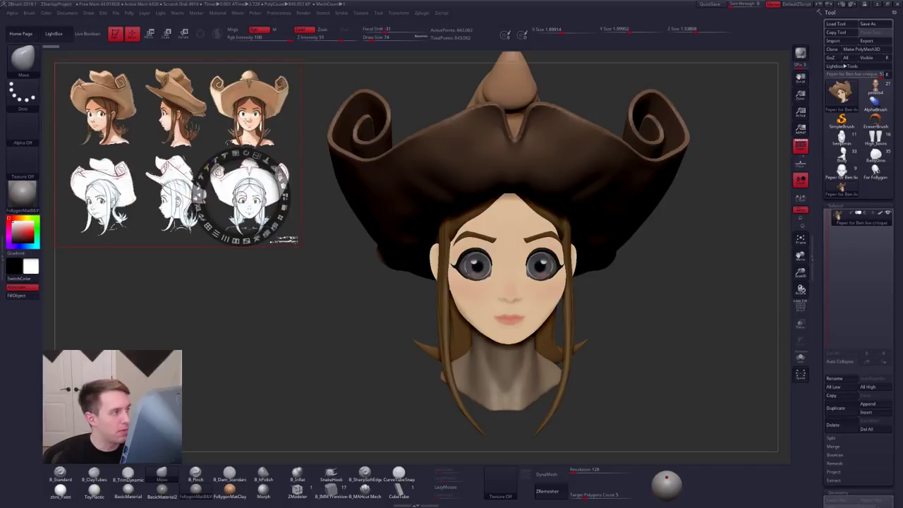
pyautogui.press('z')
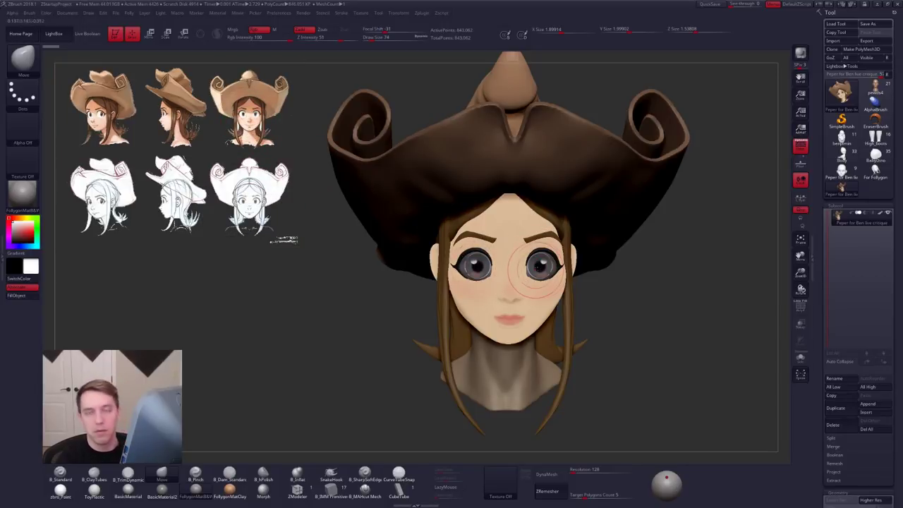
# Step: Fill the painted model with the zbro_Paint material in material-only mode, replace it with SkinShade4, and view the whole character
pyautogui.click(61, 489)
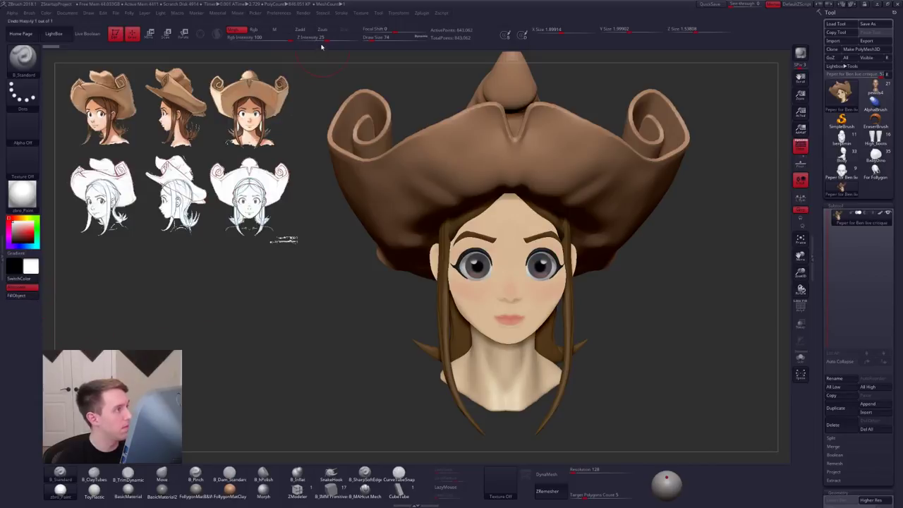
pyautogui.click(281, 30)
pyautogui.click(14, 298)
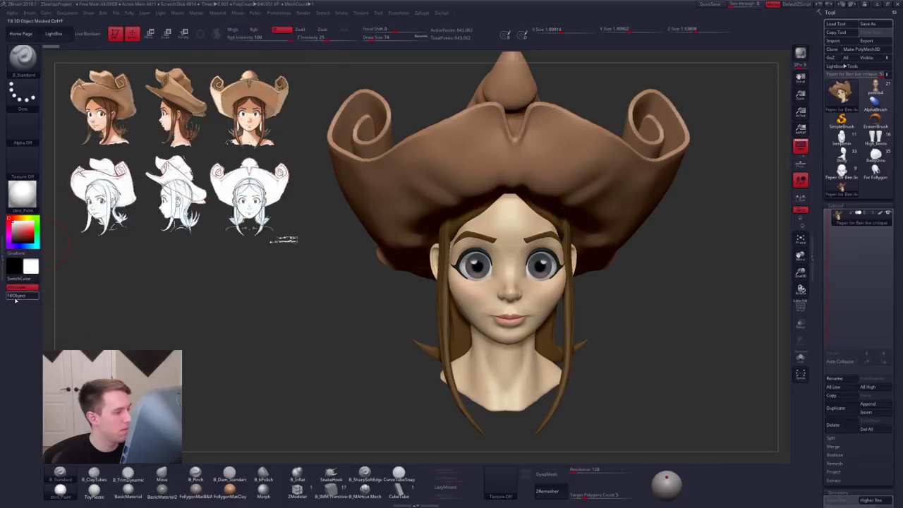
pyautogui.moveTo(399, 311); pyautogui.dragTo(556, 315)
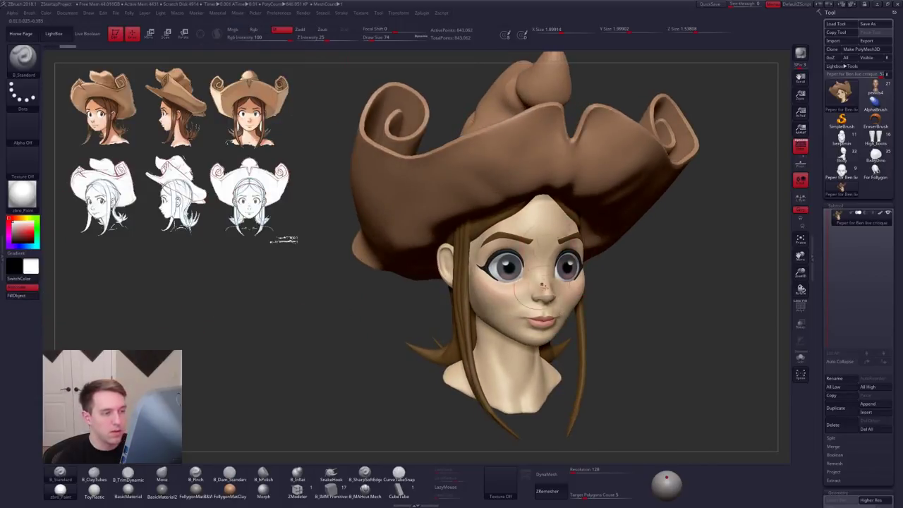
pyautogui.click(24, 199)
pyautogui.click(269, 202)
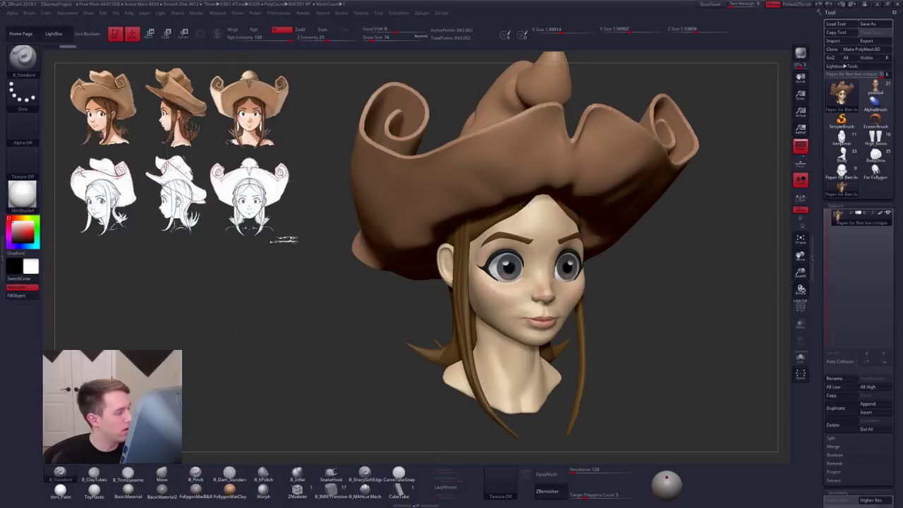
pyautogui.click(25, 297)
pyautogui.moveTo(191, 320); pyautogui.dragTo(136, 320)
pyautogui.keyDown('alt'); pyautogui.moveTo(678, 317); pyautogui.dragTo(709, 238); pyautogui.keyUp('alt')
pyautogui.keyDown('alt'); pyautogui.moveTo(709, 238); pyautogui.dragTo(750, 211); pyautogui.keyUp('alt')
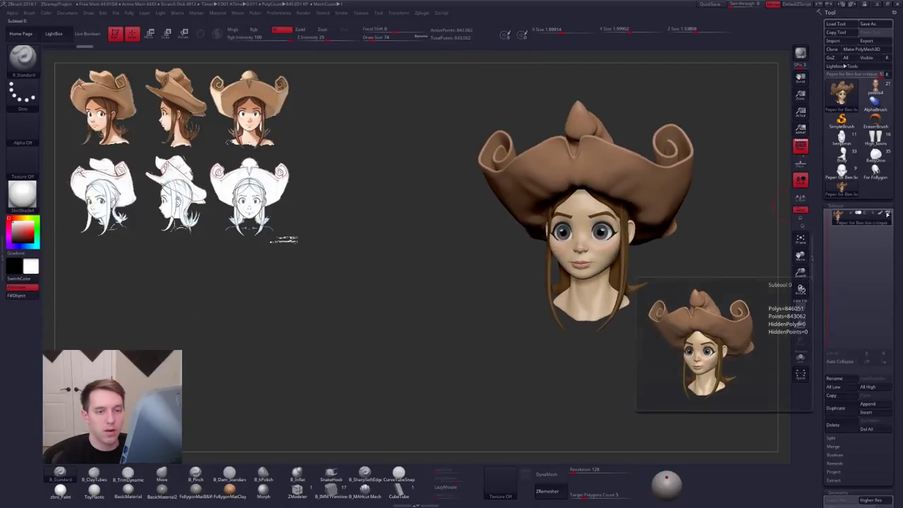
# Step: Turn off the original model's polypaint display, apply the grey Follygon material, and place it beside the working area
pyautogui.click(881, 212)
pyautogui.click(196, 491)
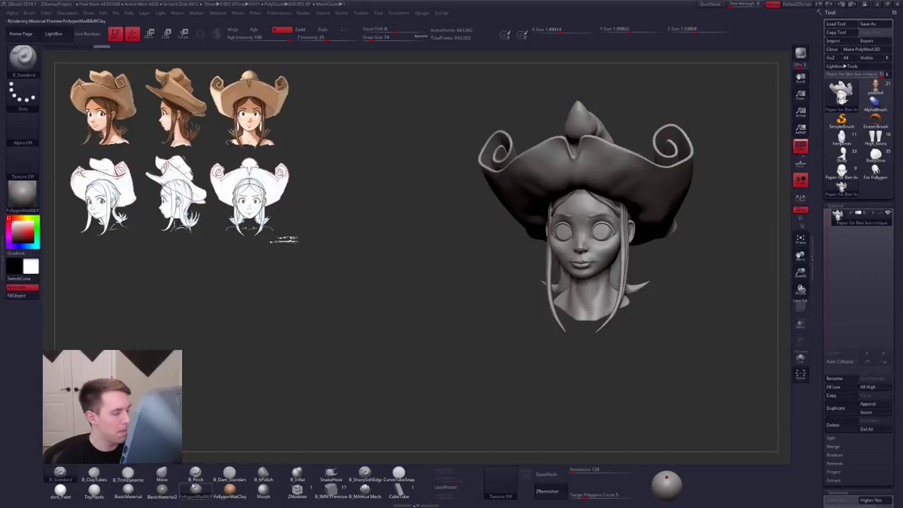
pyautogui.keyDown('alt'); pyautogui.moveTo(500, 378); pyautogui.dragTo(523, 377); pyautogui.keyUp('alt')
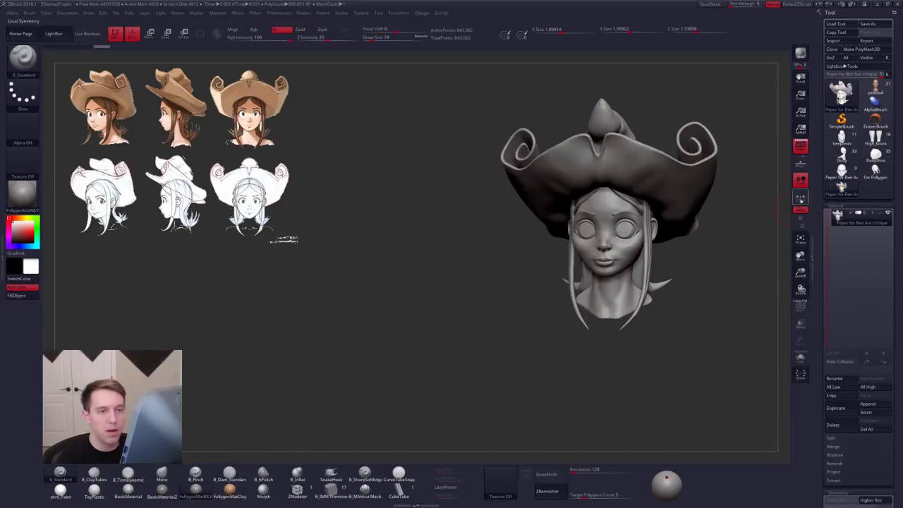
# Step: Return to the working head with the Move brush, compare it beside the original, and clear the leftover image from the canvas
pyautogui.click(846, 177)
pyautogui.moveTo(662, 254)
pyautogui.keyDown('alt'); pyautogui.mouseDown()
pyautogui.moveTo(502, 294)
pyautogui.moveTo(500, 283)
pyautogui.moveTo(500, 361)
pyautogui.mouseUp(); pyautogui.keyUp('alt')
pyautogui.press('b')
pyautogui.press('m')
pyautogui.press('v')
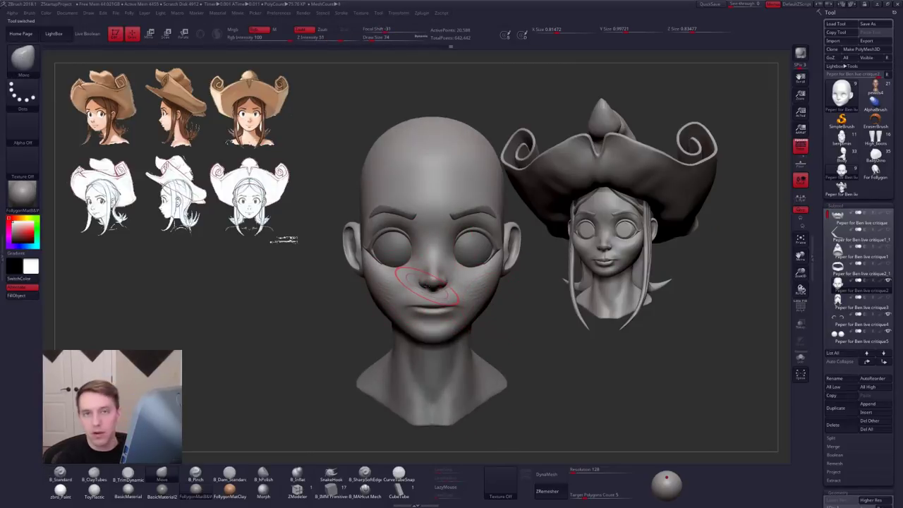
pyautogui.keyDown('ctrl'); pyautogui.moveTo(425, 293); pyautogui.dragTo(422, 288, button='right'); pyautogui.keyUp('ctrl')
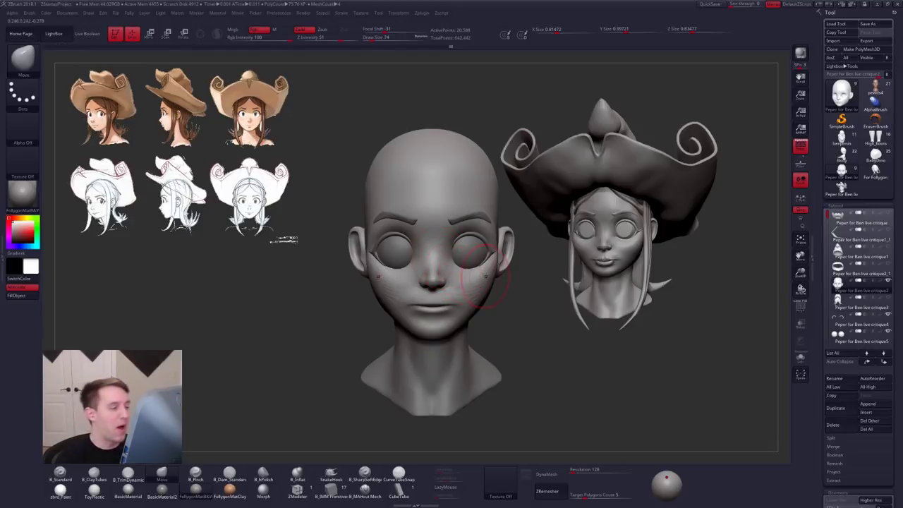
pyautogui.hotkey('ctrl', 'n')
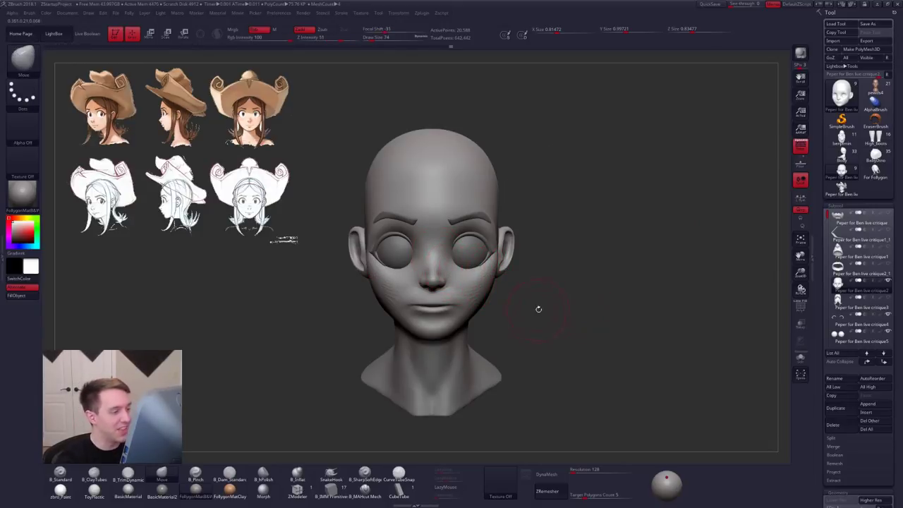
pyautogui.keyDown('alt'); pyautogui.moveTo(538, 308); pyautogui.dragTo(587, 320); pyautogui.keyUp('alt')
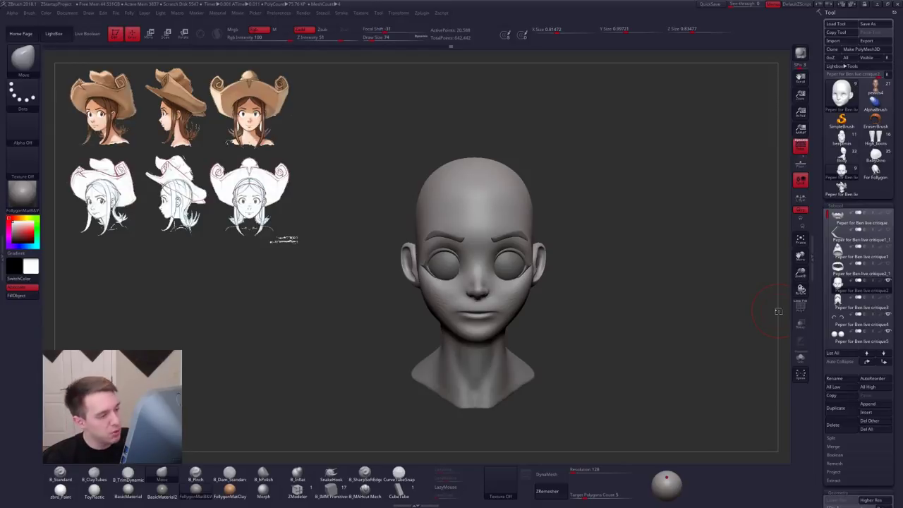
# Step: Isolate the head and stroke the Pinch brush, at a draw size of 74, across the temple above the ear
pyautogui.moveTo(554, 353); pyautogui.dragTo(513, 326, button='right')
pyautogui.hotkey('alt', 's')
pyautogui.keyDown('ctrl'); pyautogui.moveTo(517, 294); pyautogui.dragTo(530, 314, button='right'); pyautogui.keyUp('ctrl')
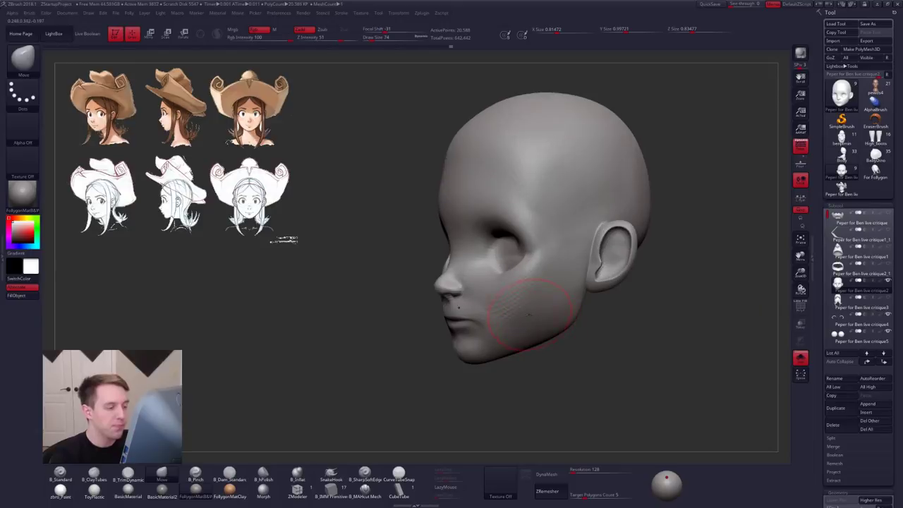
pyautogui.press('5')
pyautogui.keyDown('alt'); pyautogui.moveTo(570, 264); pyautogui.dragTo(521, 317, button='right'); pyautogui.keyUp('alt')
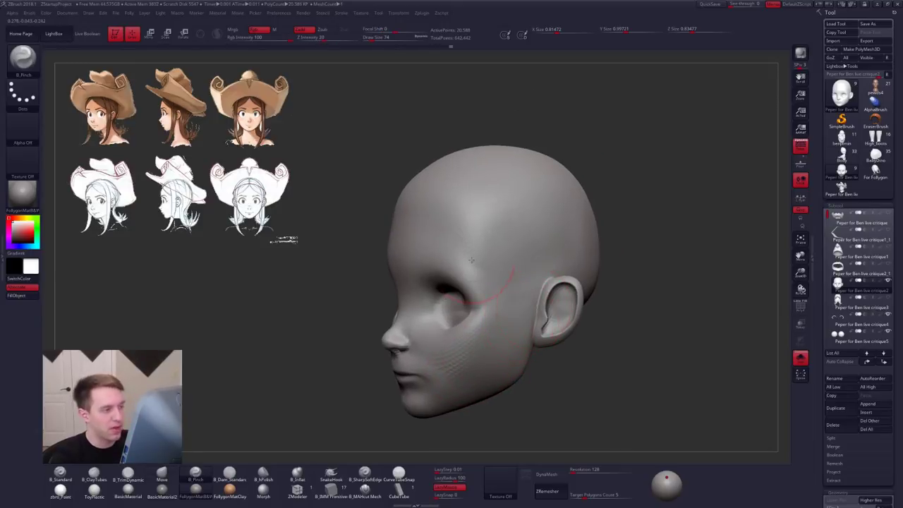
pyautogui.press('shift')
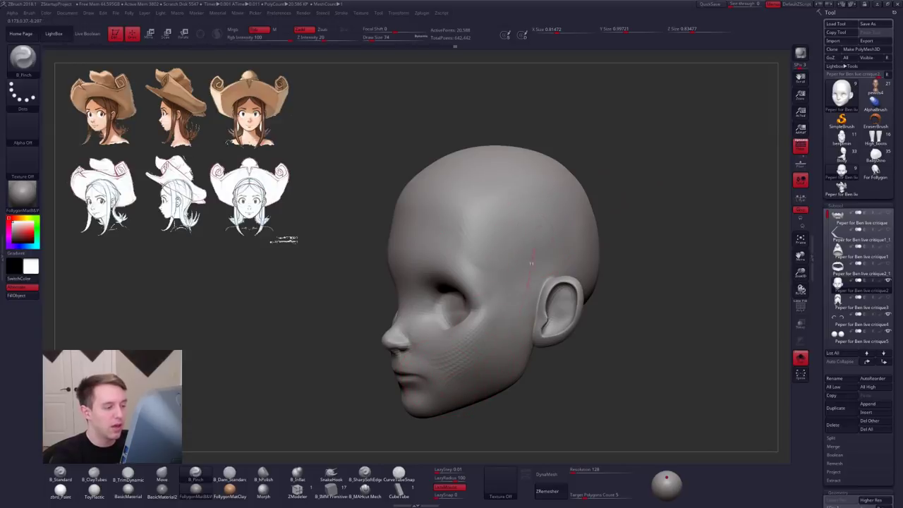
pyautogui.press('shift')
pyautogui.moveTo(564, 264); pyautogui.dragTo(525, 265, button='right')
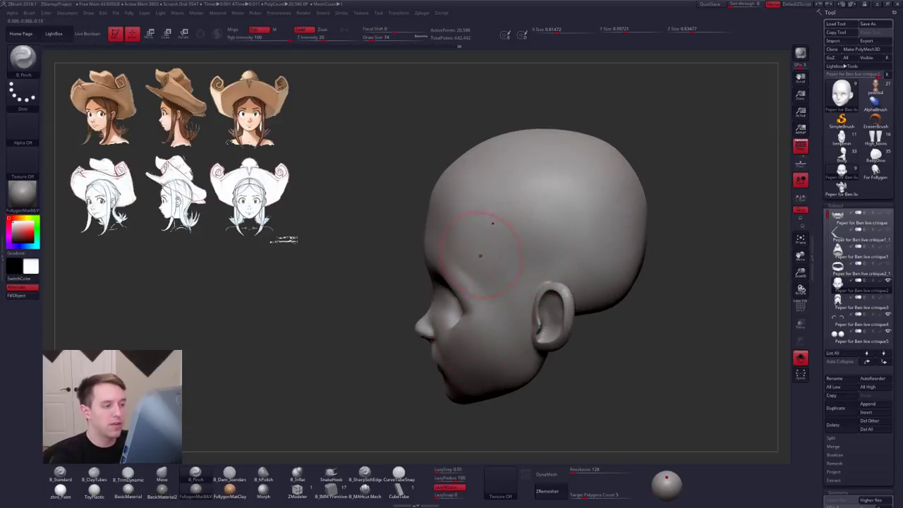
pyautogui.moveTo(482, 255)
pyautogui.mouseDown()
pyautogui.moveTo(555, 237)
pyautogui.moveTo(583, 244)
pyautogui.mouseUp()
pyautogui.moveTo(501, 276); pyautogui.dragTo(550, 281, button='right')
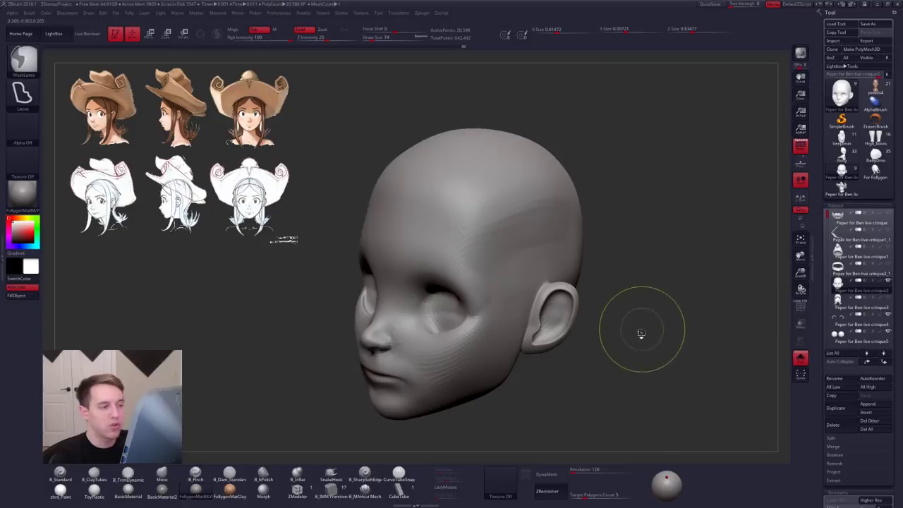
# Step: Leave the isolated view to bring back the eyes, brows and neck, and view the complete head from the front
pyautogui.keyDown('ctrl'); pyautogui.moveTo(639, 333); pyautogui.dragTo(533, 304, button='right'); pyautogui.keyUp('ctrl')
pyautogui.hotkey('alt', 's')
pyautogui.press('f')
pyautogui.hotkey('alt', 's')
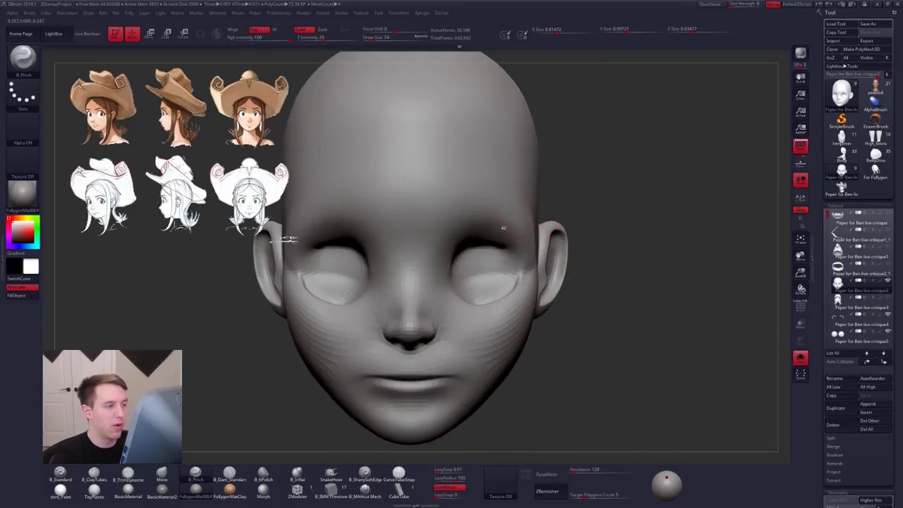
pyautogui.hotkey('alt', 's')
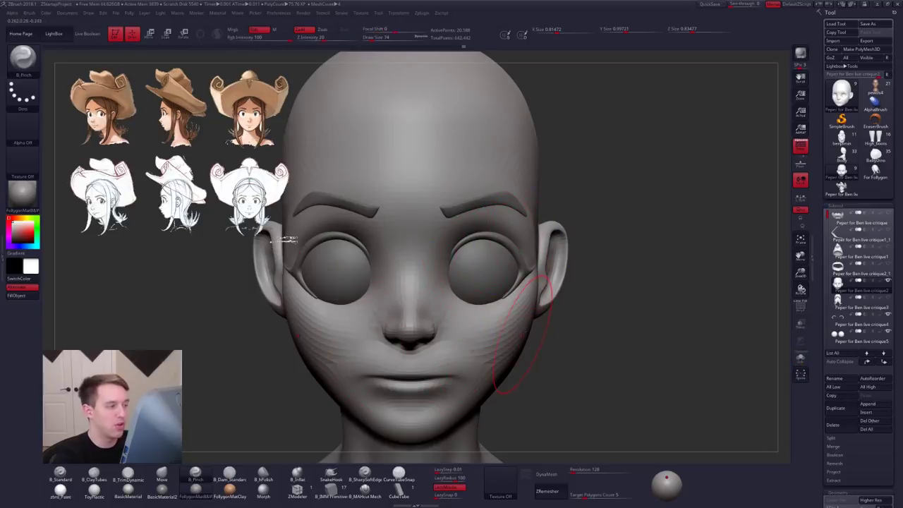
pyautogui.keyDown('ctrl'); pyautogui.moveTo(520, 325); pyautogui.dragTo(560, 338, button='right'); pyautogui.keyUp('ctrl')
pyautogui.keyDown('alt'); pyautogui.moveTo(559, 338); pyautogui.dragTo(542, 283, button='right'); pyautogui.keyUp('alt')
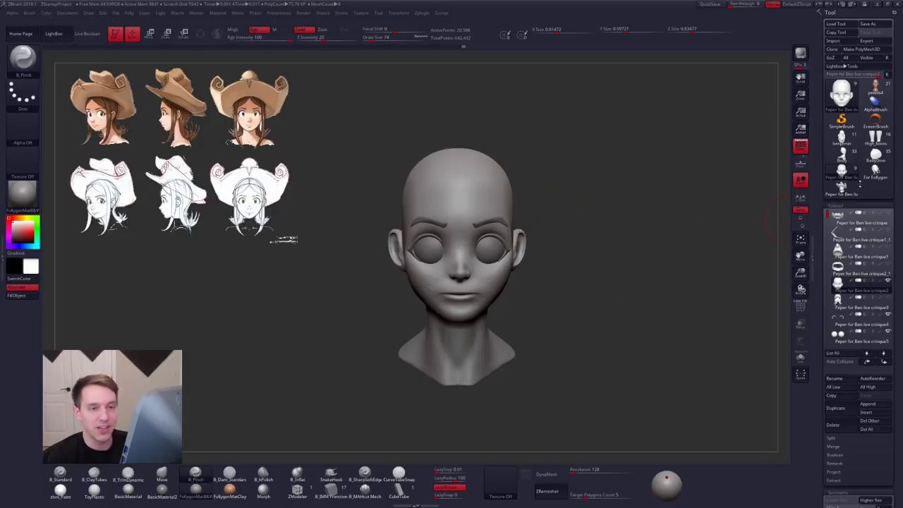
# Step: Compare the For Follygon head and the original hatted sculpt with the working Peper head
pyautogui.click(873, 176)
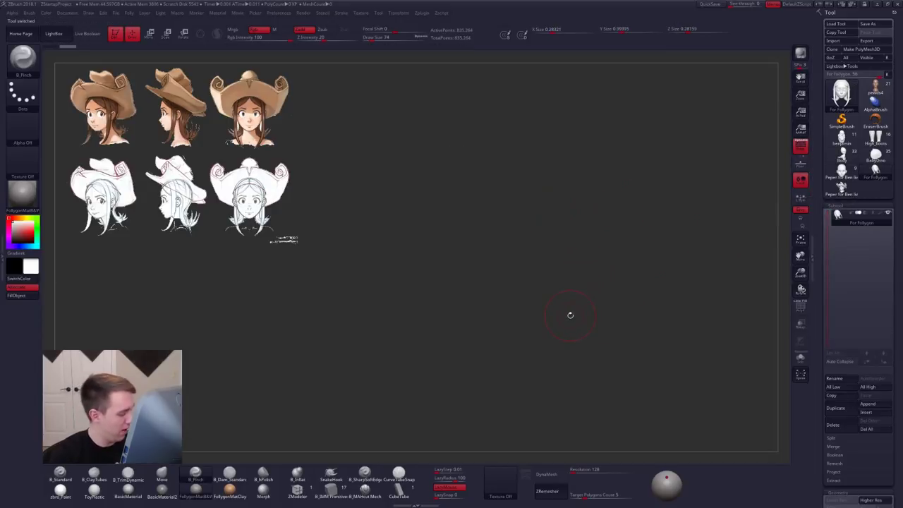
pyautogui.press('f')
pyautogui.moveTo(575, 263)
pyautogui.keyDown('alt'); pyautogui.mouseDown()
pyautogui.moveTo(582, 237)
pyautogui.moveTo(601, 243)
pyautogui.mouseUp(); pyautogui.keyUp('alt')
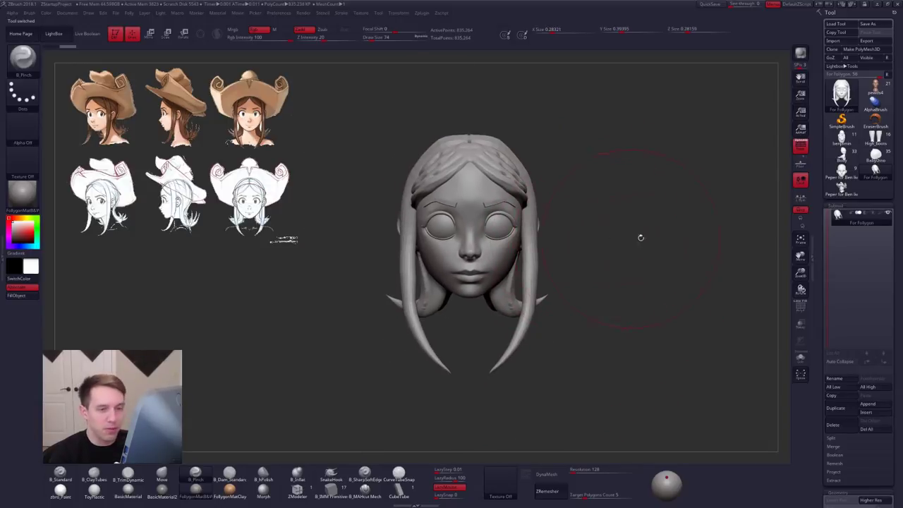
pyautogui.click(842, 187)
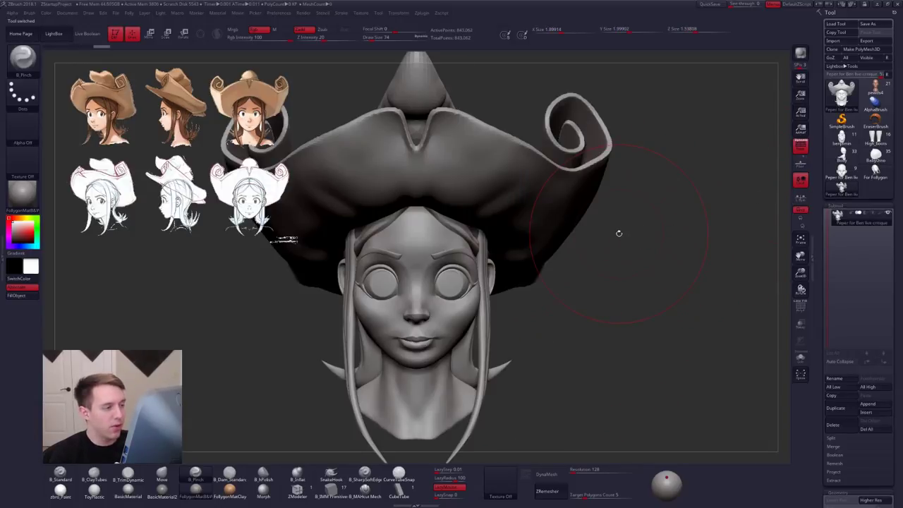
pyautogui.moveTo(593, 233)
pyautogui.keyDown('alt'); pyautogui.mouseDown()
pyautogui.moveTo(666, 235)
pyautogui.moveTo(599, 253)
pyautogui.mouseUp(); pyautogui.keyUp('alt')
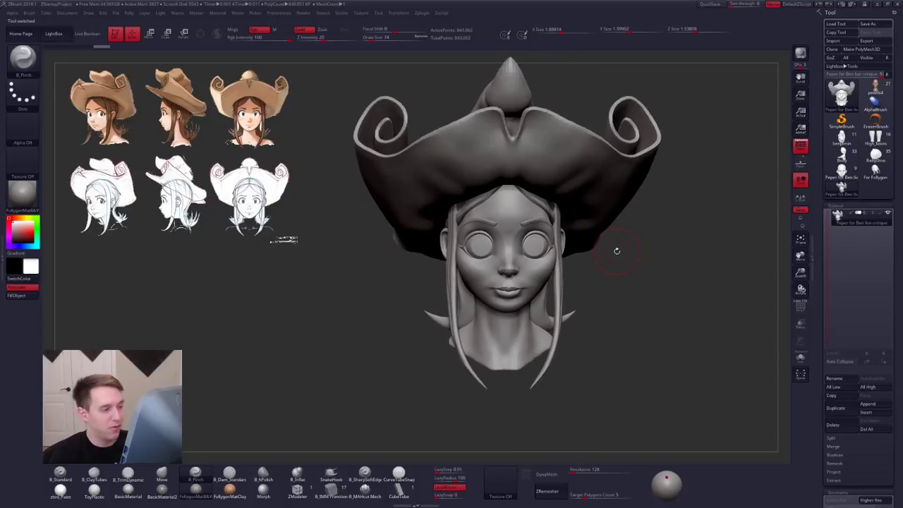
pyautogui.click(842, 171)
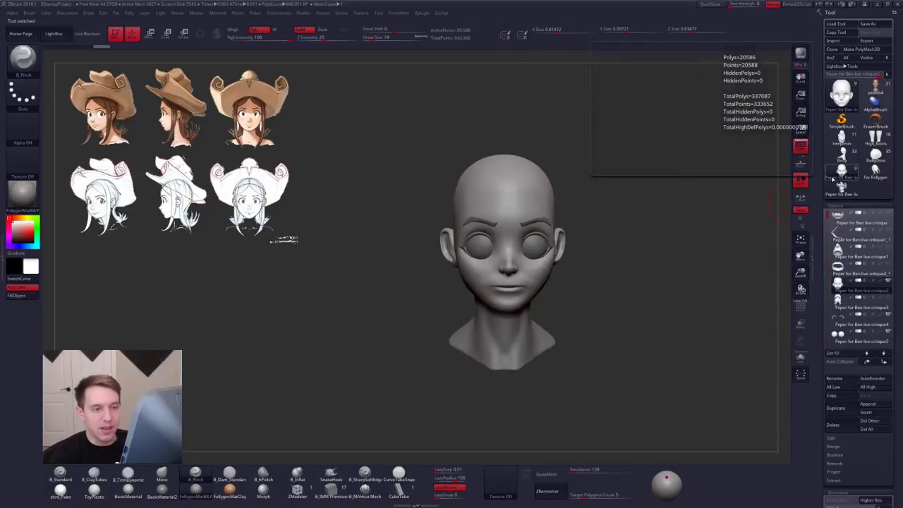
pyautogui.moveTo(663, 232); pyautogui.dragTo(648, 233)
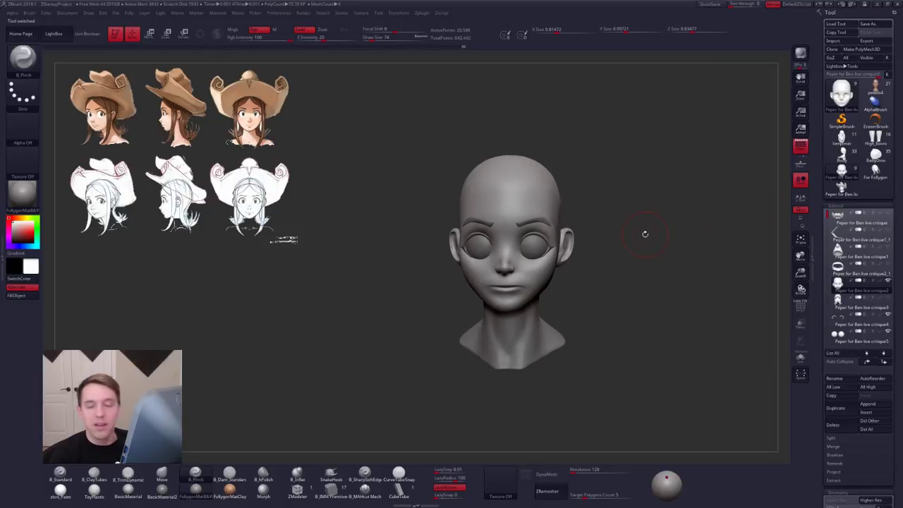
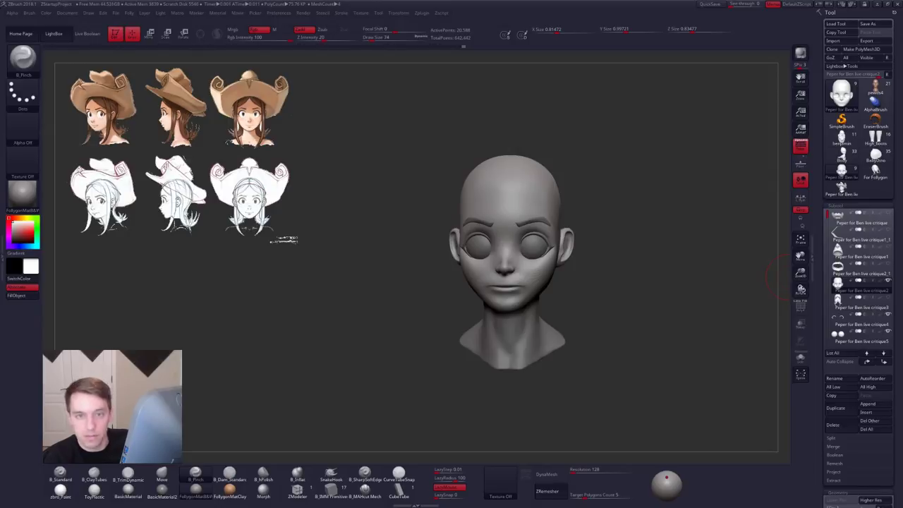
# Step: Switch to the Sahada New 2020 body and examine its head and shoulders, checking the polygroup display
pyautogui.press('f')
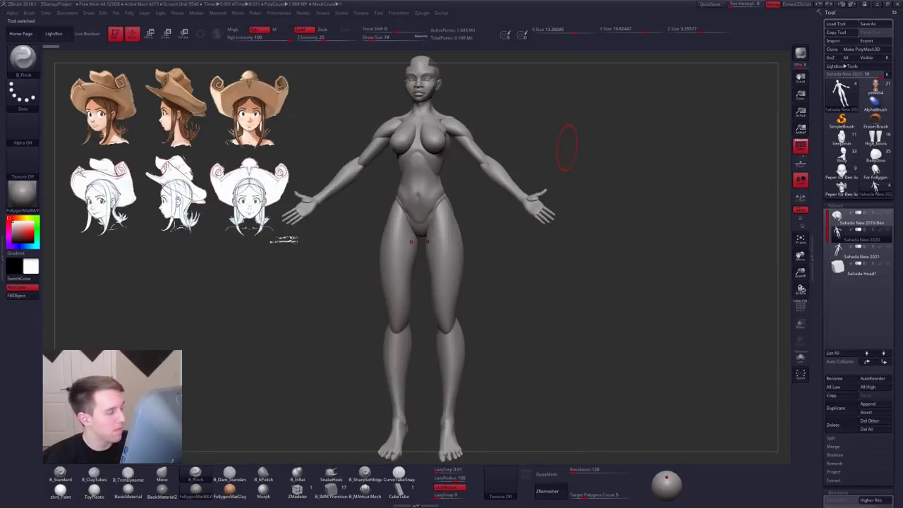
pyautogui.moveTo(559, 146)
pyautogui.keyDown('alt'); pyautogui.mouseDown()
pyautogui.moveTo(541, 133)
pyautogui.moveTo(559, 142)
pyautogui.mouseUp(); pyautogui.keyUp('alt')
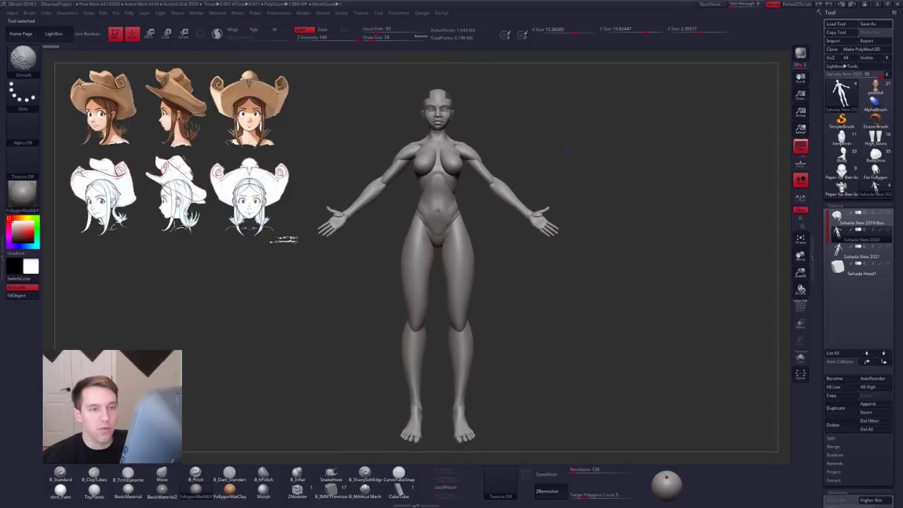
pyautogui.moveTo(551, 175); pyautogui.dragTo(545, 215)
pyautogui.moveTo(442, 174); pyautogui.dragTo(429, 233)
pyautogui.keyDown('alt'); pyautogui.moveTo(416, 185); pyautogui.dragTo(429, 265); pyautogui.keyUp('alt')
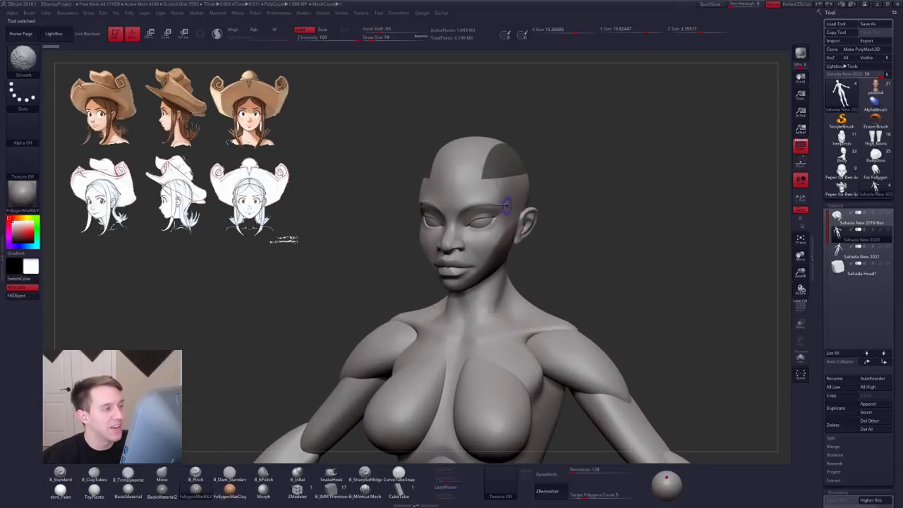
pyautogui.hotkey('shift', 'f')
pyautogui.hotkey('shift', 'f')
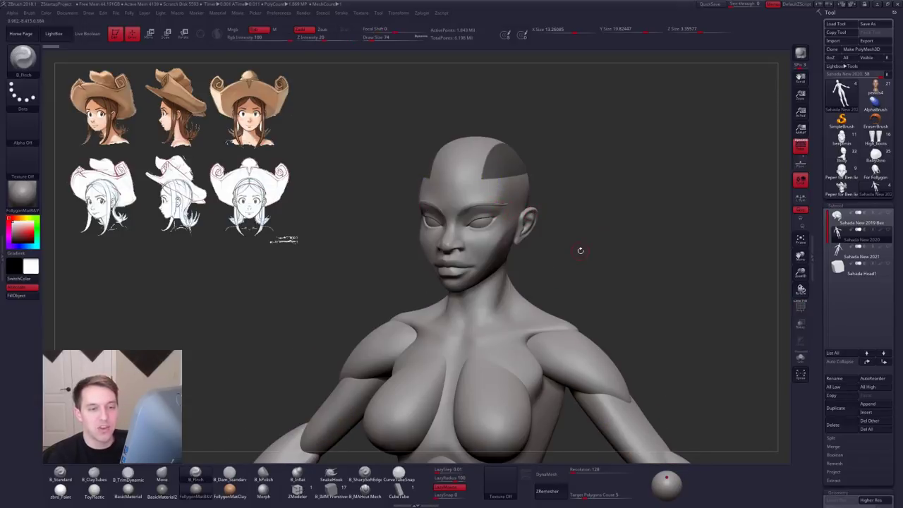
# Step: Lasso-mask the area around the eyes, and undo back to a completely unmasked head
pyautogui.moveTo(611, 274)
pyautogui.keyDown('ctrl'); pyautogui.mouseDown()
pyautogui.moveTo(466, 211)
pyautogui.moveTo(466, 197)
pyautogui.moveTo(463, 209)
pyautogui.mouseUp(); pyautogui.keyUp('ctrl')
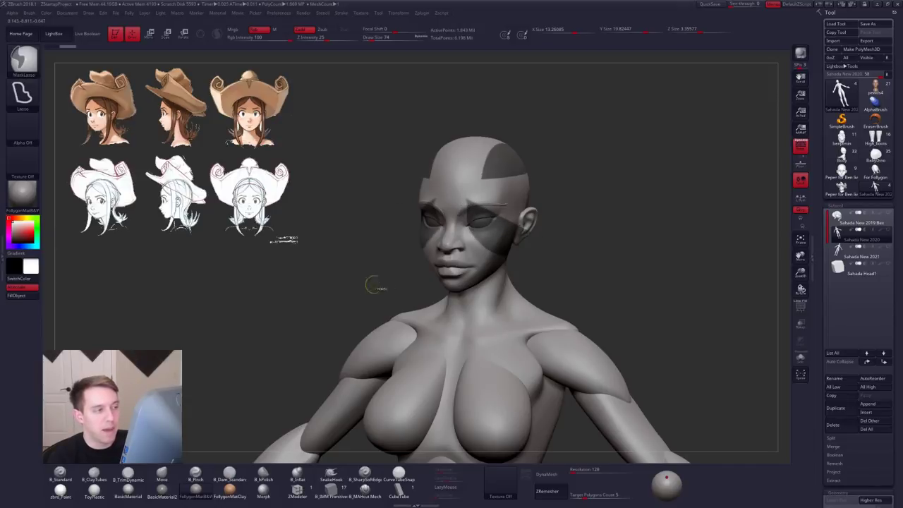
pyautogui.hotkey('ctrl', 'z')
pyautogui.hotkey('ctrl', 'z')
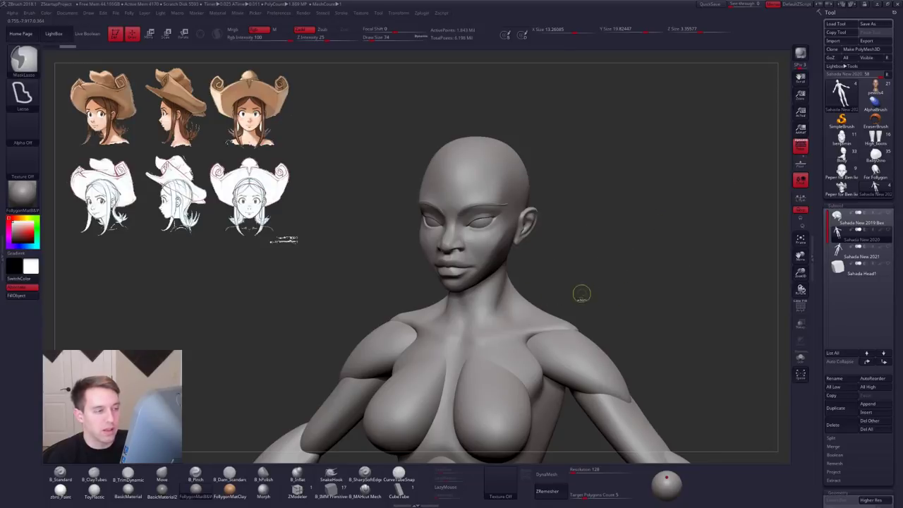
pyautogui.moveTo(600, 230)
pyautogui.keyDown('ctrl'); pyautogui.mouseDown()
pyautogui.moveTo(591, 278)
pyautogui.moveTo(637, 266)
pyautogui.moveTo(588, 266)
pyautogui.moveTo(562, 220)
pyautogui.moveTo(546, 245)
pyautogui.moveTo(656, 262)
pyautogui.mouseUp(); pyautogui.keyUp('ctrl')
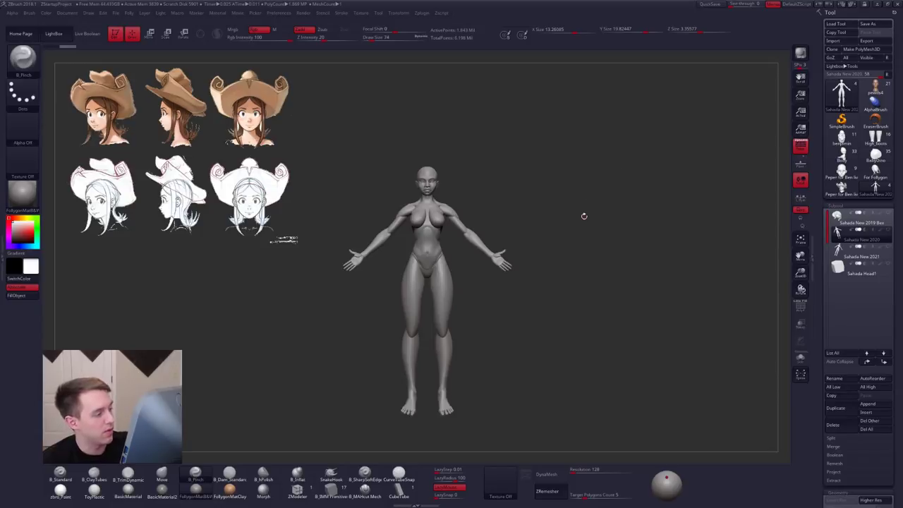
# Step: Hide the reference images and compare the Sahada New 2021 body with the Sahada New 2020 body
pyautogui.hotkey('shift', 'z')
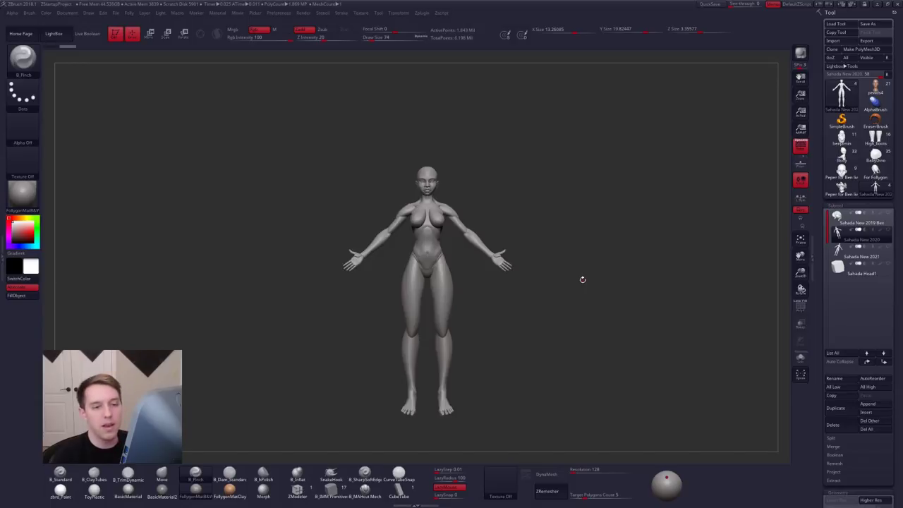
pyautogui.click(841, 252)
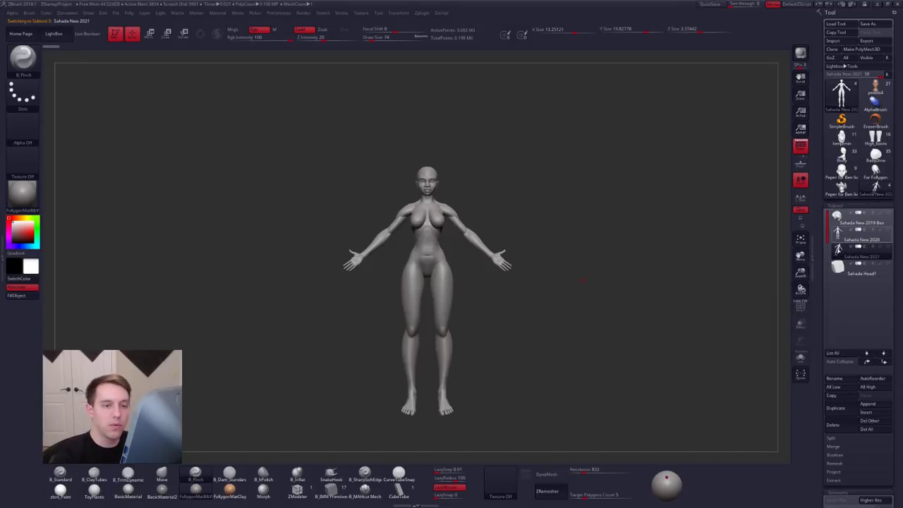
pyautogui.click(838, 237)
pyautogui.hotkey('shift', 'f')
pyautogui.hotkey('shift', 'f')
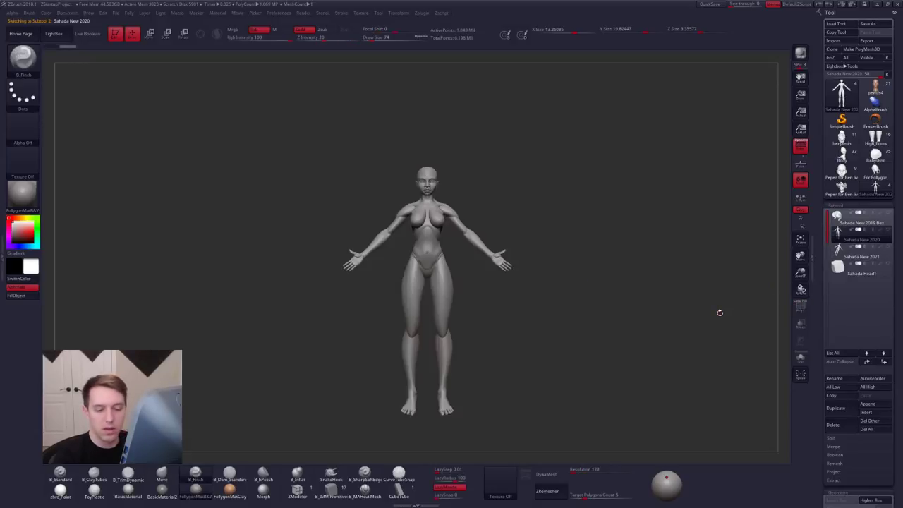
# Step: Try to reconstruct a lower subdivision level for the Sahada New 2020 body
pyautogui.scroll(-3, 841, 354)
pyautogui.click(849, 417)
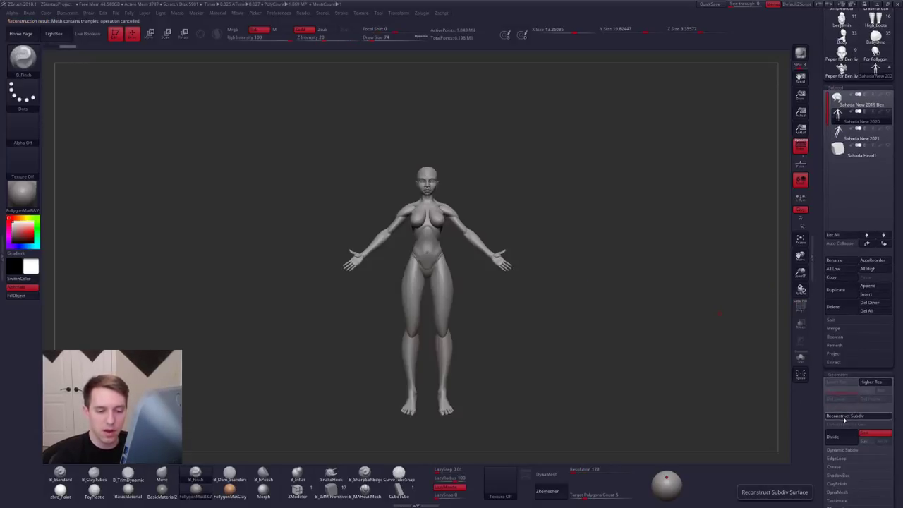
pyautogui.hotkey('shift', 'f')
pyautogui.hotkey('shift', 'f')
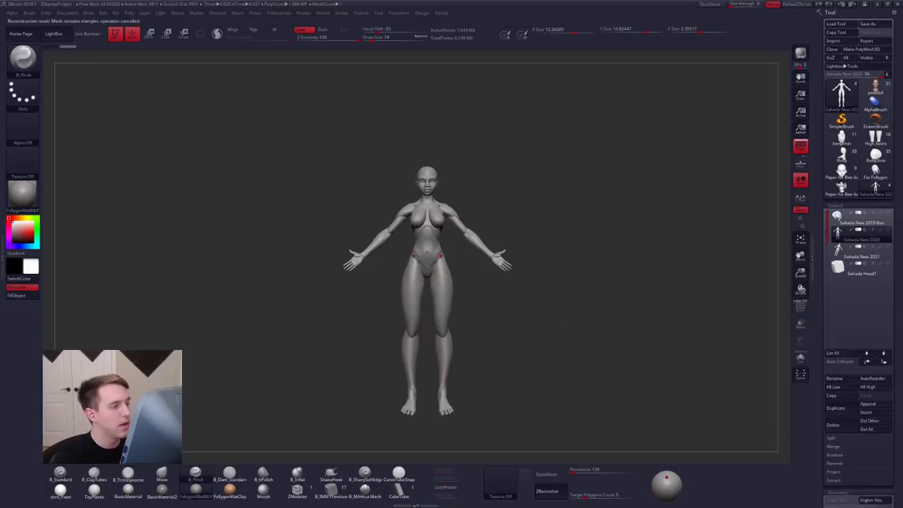
pyautogui.moveTo(520, 307)
pyautogui.mouseDown()
pyautogui.moveTo(484, 262)
pyautogui.moveTo(550, 271)
pyautogui.moveTo(535, 295)
pyautogui.mouseUp()
pyautogui.keyDown('alt'); pyautogui.moveTo(536, 295); pyautogui.dragTo(567, 278); pyautogui.keyUp('alt')
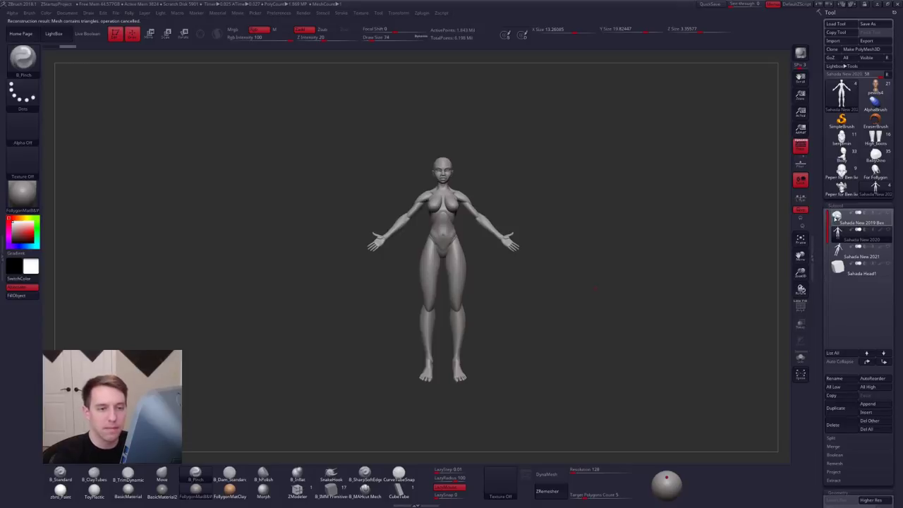
# Step: Select the hair subtool and view it together with the Sahada body
pyautogui.click(836, 219)
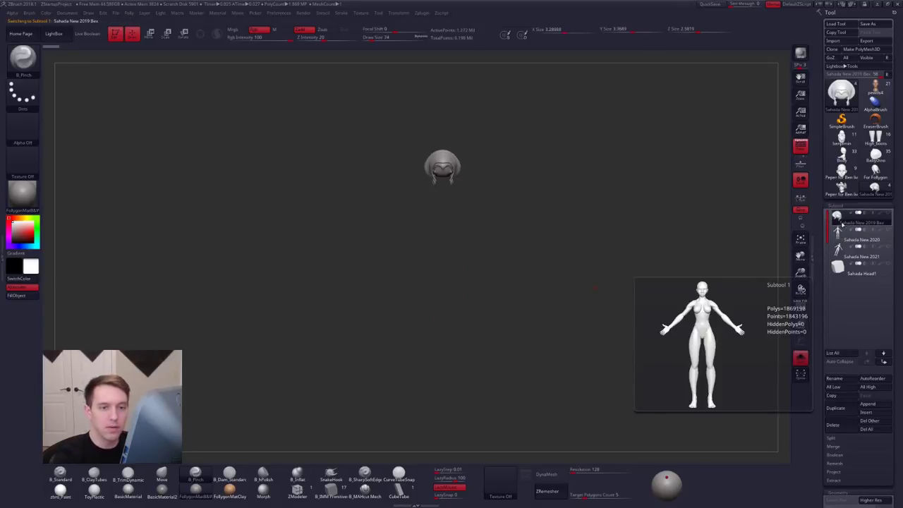
pyautogui.hotkey('shift', 's')
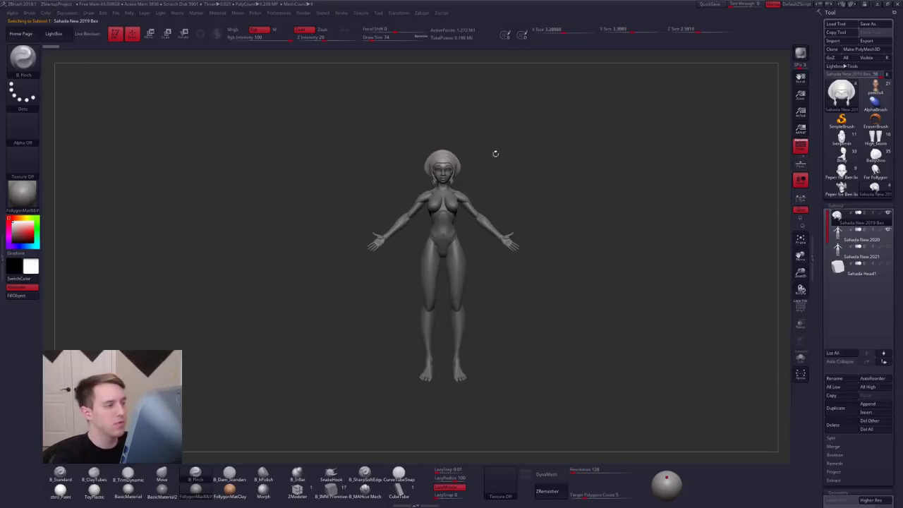
pyautogui.keyDown('alt'); pyautogui.moveTo(495, 154); pyautogui.dragTo(547, 221); pyautogui.keyUp('alt')
pyautogui.hotkey('shift', 's')
pyautogui.hotkey('shift', 's')
pyautogui.keyDown('alt'); pyautogui.moveTo(635, 317); pyautogui.dragTo(589, 334); pyautogui.keyUp('alt')
# Step: Return to the Sahada New 2020 body on its own and check its polygroups
pyautogui.click(843, 232)
pyautogui.hotkey('shift', 's')
pyautogui.hotkey('shift', 'f')
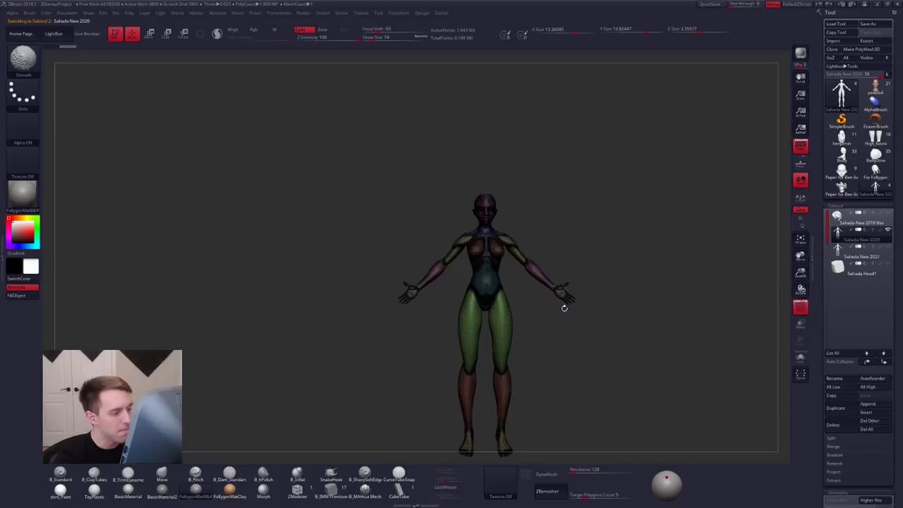
pyautogui.hotkey('shift', 'f')
# Step: Choose the Move brush at a draw size of 1555 and display the Sahada body as a black silhouette
pyautogui.press('b')
pyautogui.press('m')
pyautogui.press('v')
pyautogui.press('space')
pyautogui.moveTo(573, 303); pyautogui.dragTo(599, 306)
pyautogui.keyDown('alt'); pyautogui.moveTo(633, 379); pyautogui.dragTo(623, 325); pyautogui.keyUp('alt')
pyautogui.moveTo(674, 382)
pyautogui.mouseDown()
pyautogui.moveTo(635, 381)
pyautogui.moveTo(669, 387)
pyautogui.moveTo(649, 383)
pyautogui.mouseUp()
pyautogui.press('v')
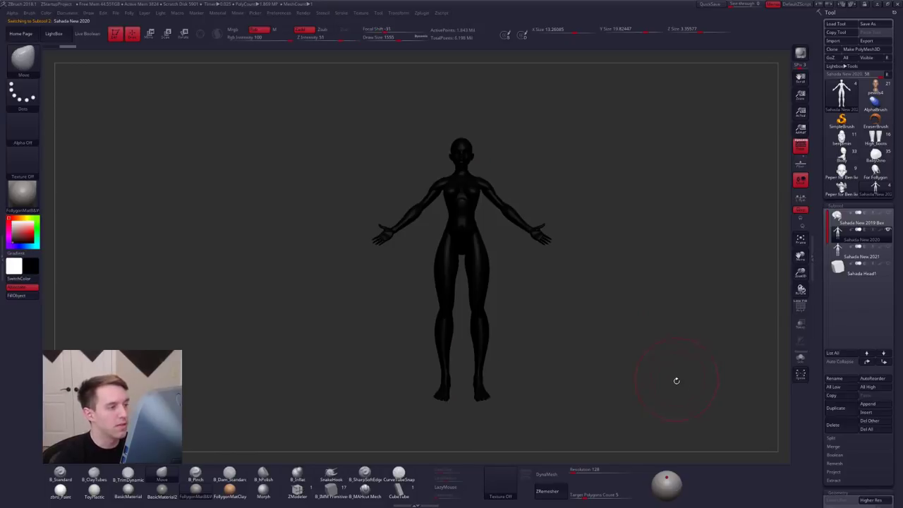
pyautogui.keyDown('alt'); pyautogui.moveTo(689, 408); pyautogui.dragTo(656, 414); pyautogui.keyUp('alt')
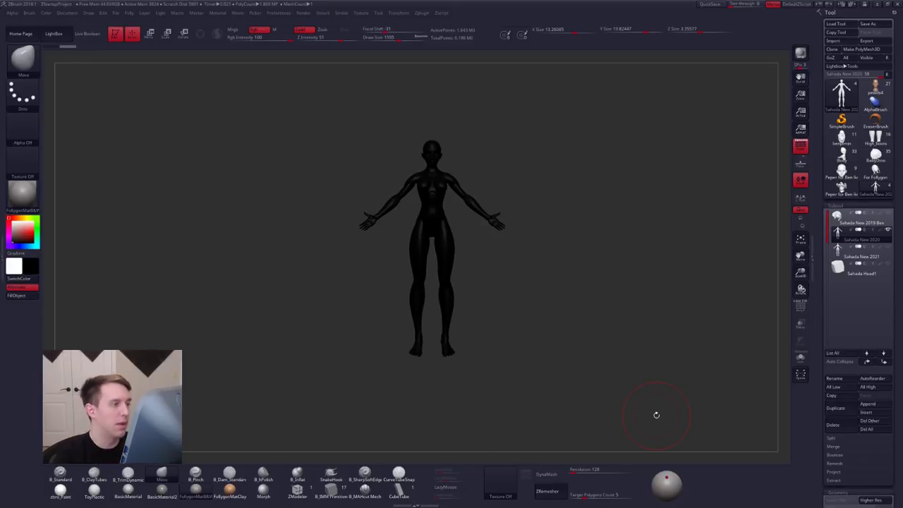
# Step: Draw a vertical Transpose line from head to feet, shorten it to the shins, and restore the body's light colour
pyautogui.press('w')
pyautogui.moveTo(435, 141)
pyautogui.keyDown('shift'); pyautogui.mouseDown()
pyautogui.moveTo(444, 132)
pyautogui.moveTo(436, 372)
pyautogui.mouseUp(); pyautogui.keyUp('shift')
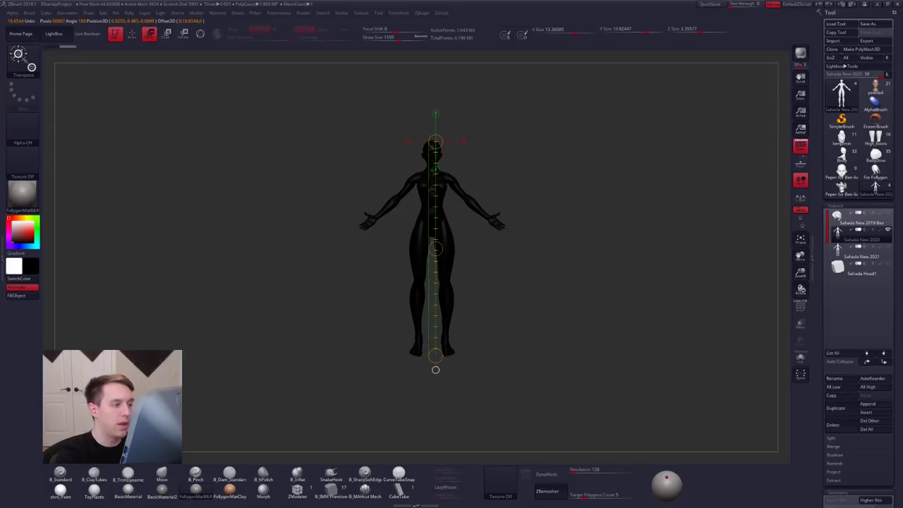
pyautogui.moveTo(436, 370); pyautogui.dragTo(436, 327)
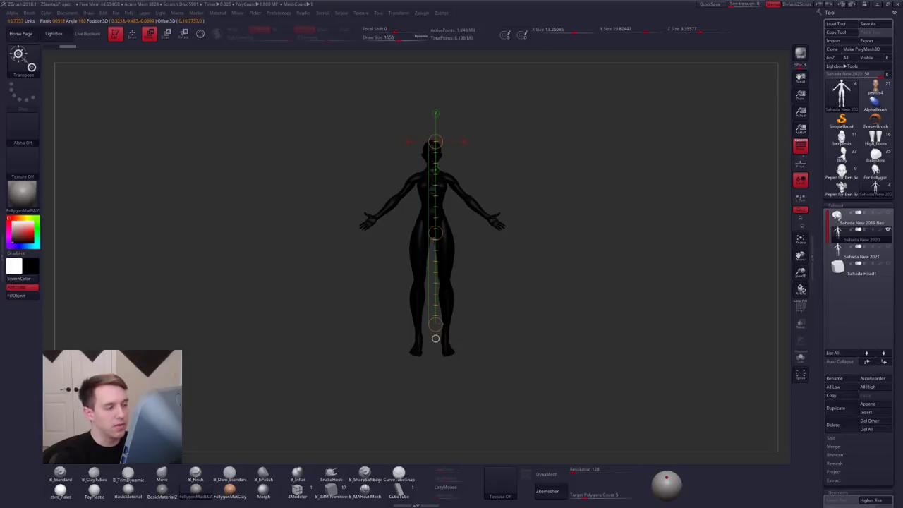
pyautogui.press('v')
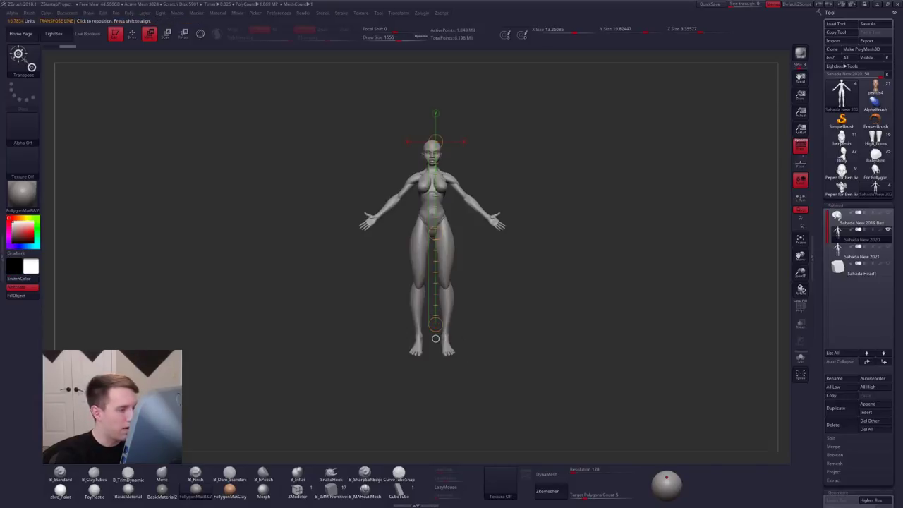
# Step: Return to draw mode, check the polygroups, and hide the thigh and lower-leg polygroups of the Sahada body
pyautogui.press('q')
pyautogui.press('f')
pyautogui.hotkey('shift', 'f')
pyautogui.hotkey('shift', 'f')
pyautogui.moveTo(472, 271)
pyautogui.keyDown('alt'); pyautogui.mouseDown()
pyautogui.moveTo(506, 268)
pyautogui.moveTo(514, 276)
pyautogui.mouseUp(); pyautogui.keyUp('alt')
pyautogui.hotkey('ctrl', 'shift', 'f')
pyautogui.keyDown('ctrl'); pyautogui.keyDown('shift'); pyautogui.click(488, 249); pyautogui.keyUp('shift'); pyautogui.keyUp('ctrl')
pyautogui.keyDown('ctrl'); pyautogui.keyDown('shift'); pyautogui.click(484, 322); pyautogui.keyUp('shift'); pyautogui.keyUp('ctrl')
# Step: Try hiding the feet as well, masking only the upper body, and showing the whole figure to move the unmasked legs
pyautogui.keyDown('ctrl'); pyautogui.keyDown('alt'); pyautogui.keyDown('shift'); pyautogui.moveTo(459, 344); pyautogui.dragTo(530, 421); pyautogui.keyUp('shift'); pyautogui.keyUp('alt'); pyautogui.keyUp('ctrl')
pyautogui.keyDown('ctrl'); pyautogui.click(543, 384); pyautogui.keyUp('ctrl')
pyautogui.keyDown('ctrl'); pyautogui.keyDown('shift'); pyautogui.click(545, 379); pyautogui.keyUp('shift'); pyautogui.keyUp('ctrl')
pyautogui.press('w')
pyautogui.moveTo(497, 210)
pyautogui.mouseDown()
pyautogui.moveTo(424, 210)
pyautogui.moveTo(490, 210)
pyautogui.mouseUp()
pyautogui.press('q')
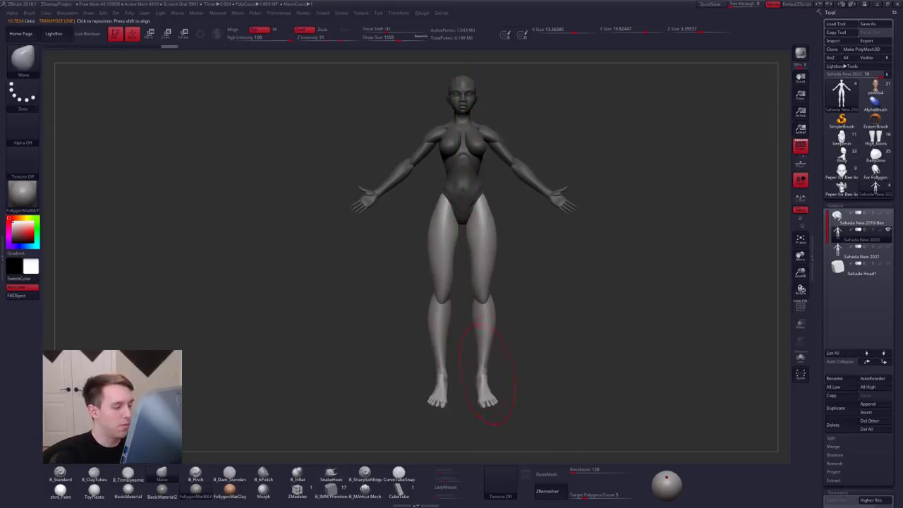
pyautogui.hotkey('ctrl', 'z')
pyautogui.hotkey('ctrl', 'z')
pyautogui.hotkey('ctrl', 'z')
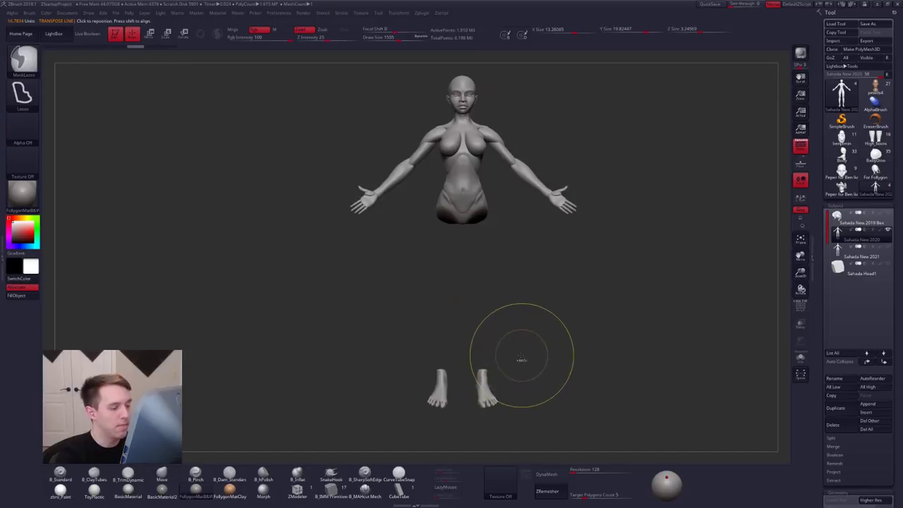
# Step: Mask the upper body and feet, show the whole figure, and shorten the thighs and lower legs along a hip-to-ankle Transpose line
pyautogui.keyDown('ctrl'); pyautogui.click(525, 349); pyautogui.keyUp('ctrl')
pyautogui.keyDown('ctrl'); pyautogui.keyDown('shift'); pyautogui.click(527, 350); pyautogui.keyUp('shift'); pyautogui.keyUp('ctrl')
pyautogui.press('w')
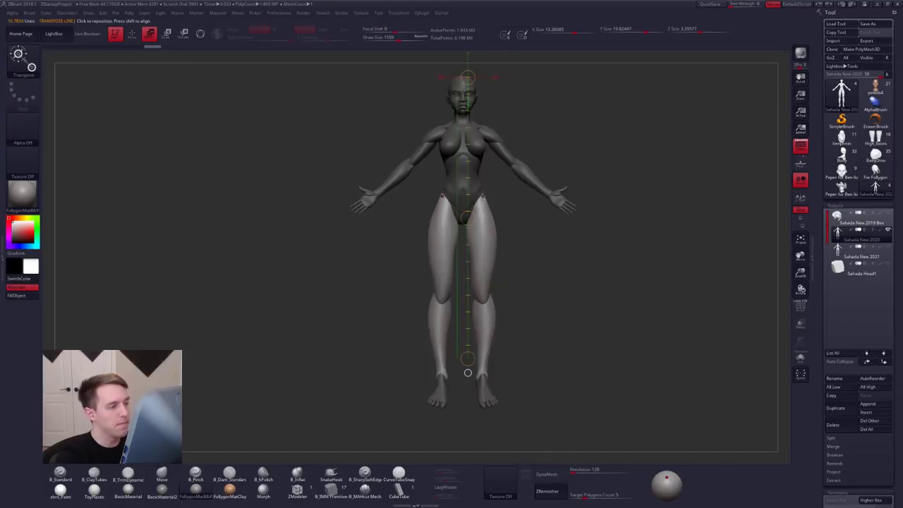
pyautogui.moveTo(482, 192)
pyautogui.mouseDown()
pyautogui.moveTo(483, 378)
pyautogui.moveTo(482, 371)
pyautogui.mouseUp()
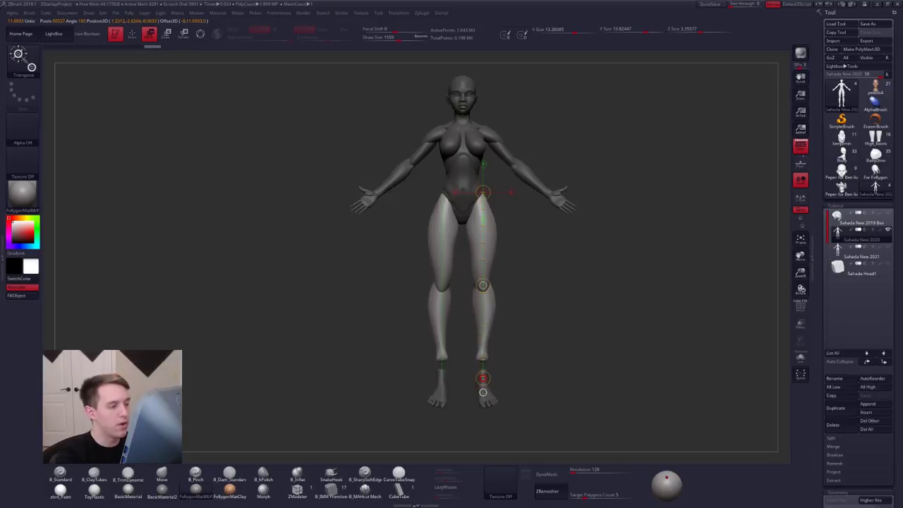
pyautogui.press('q')
# Step: Mask everything except the feet and move them up to meet the shortened shins
pyautogui.keyDown('ctrl'); pyautogui.click(466, 382); pyautogui.keyUp('ctrl')
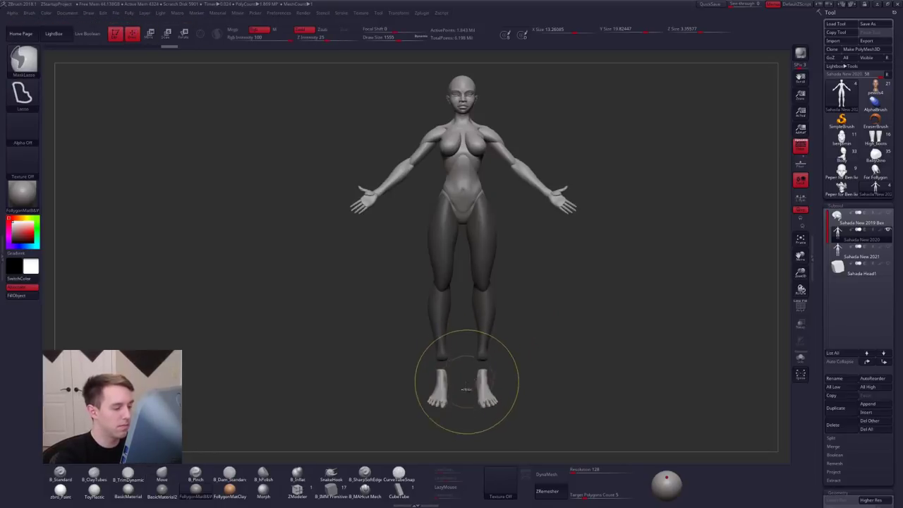
pyautogui.keyDown('alt'); pyautogui.moveTo(468, 369); pyautogui.dragTo(517, 308); pyautogui.keyUp('alt')
pyautogui.hotkey('ctrl', 'shift', 'f')
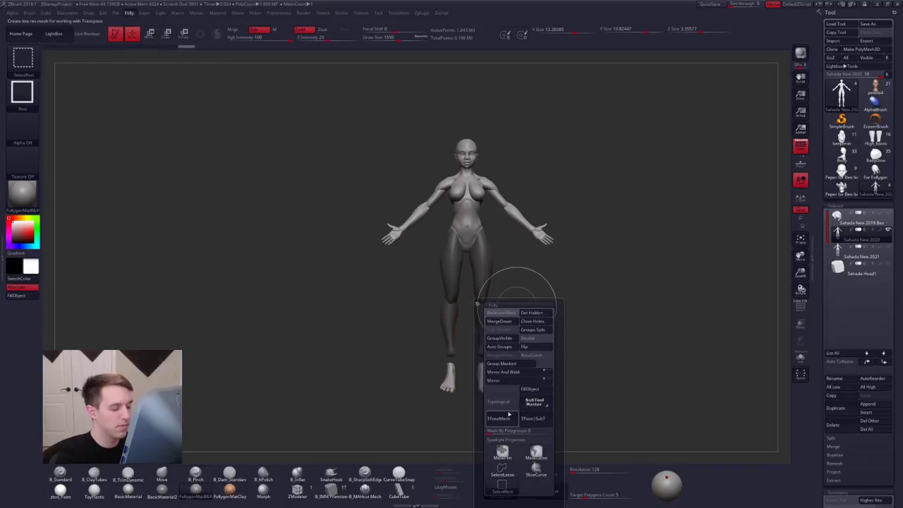
pyautogui.keyDown('ctrl'); pyautogui.keyDown('shift'); pyautogui.click(503, 469); pyautogui.keyUp('shift'); pyautogui.keyUp('ctrl')
pyautogui.moveTo(500, 263)
pyautogui.keyDown('ctrl'); pyautogui.mouseDown()
pyautogui.moveTo(554, 288)
pyautogui.moveTo(396, 134)
pyautogui.moveTo(331, 277)
pyautogui.mouseUp(); pyautogui.keyUp('ctrl')
pyautogui.press('w')
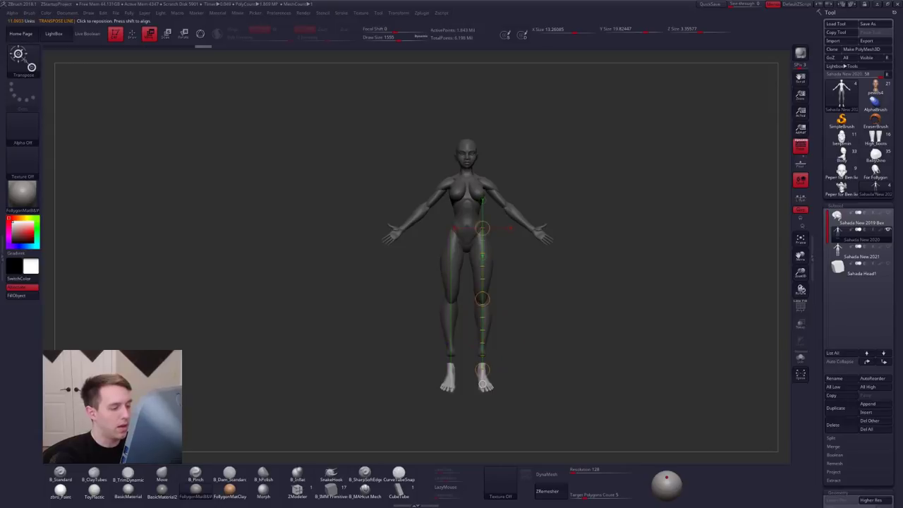
pyautogui.moveTo(483, 302); pyautogui.dragTo(484, 288)
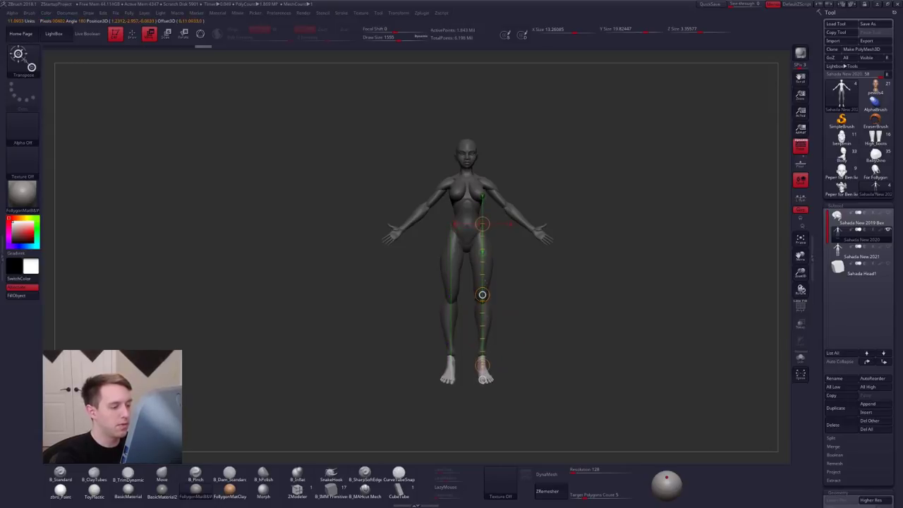
# Step: Turn off perspective and rotate the unmasked feet about the ankles in side view
pyautogui.moveTo(528, 324)
pyautogui.mouseDown()
pyautogui.moveTo(594, 325)
pyautogui.moveTo(526, 325)
pyautogui.mouseUp()
pyautogui.moveTo(527, 325)
pyautogui.keyDown('alt'); pyautogui.mouseDown()
pyautogui.moveTo(537, 330)
pyautogui.moveTo(514, 352)
pyautogui.moveTo(482, 339)
pyautogui.moveTo(481, 315)
pyautogui.mouseUp(); pyautogui.keyUp('alt')
pyautogui.press('r')
pyautogui.moveTo(501, 351)
pyautogui.mouseDown()
pyautogui.moveTo(501, 424)
pyautogui.moveTo(502, 410)
pyautogui.moveTo(479, 404)
pyautogui.mouseUp()
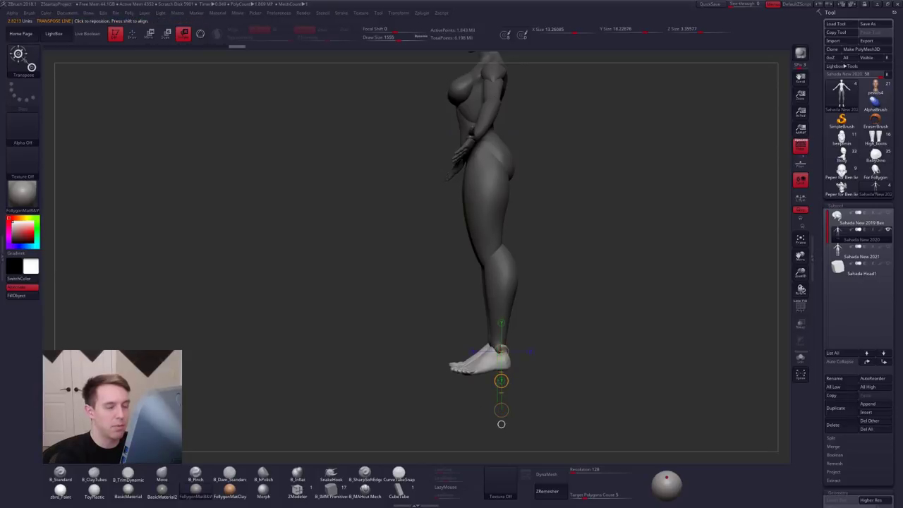
pyautogui.click(799, 149)
pyautogui.keyDown('alt'); pyautogui.moveTo(519, 377); pyautogui.dragTo(517, 399); pyautogui.keyUp('alt')
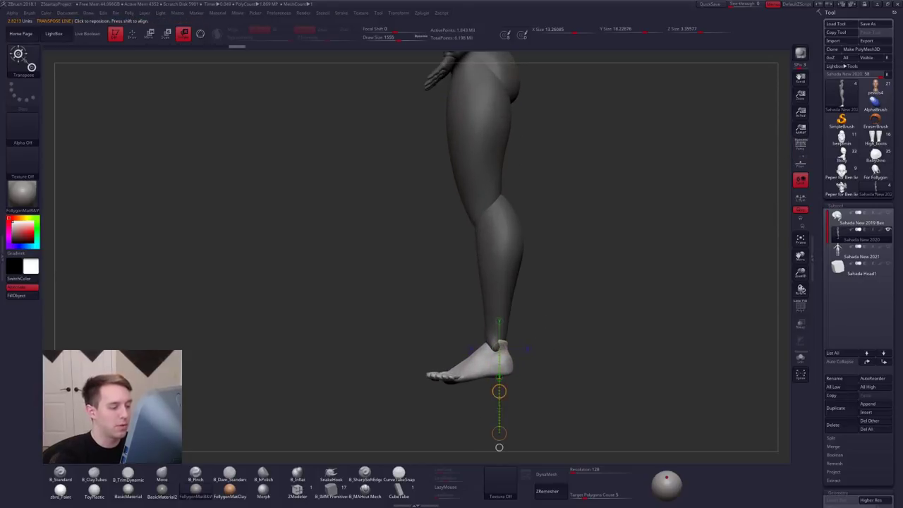
pyautogui.moveTo(499, 434); pyautogui.dragTo(543, 405)
# Step: Shift the feet horizontally under the shins and rotate them again along a vertical ankle line
pyautogui.press('w')
pyautogui.moveTo(529, 356)
pyautogui.keyDown('shift'); pyautogui.mouseDown()
pyautogui.moveTo(576, 355)
pyautogui.moveTo(555, 355)
pyautogui.mouseUp(); pyautogui.keyUp('shift')
pyautogui.press('r')
pyautogui.keyDown('shift'); pyautogui.moveTo(521, 326); pyautogui.dragTo(521, 400); pyautogui.keyUp('shift')
pyautogui.moveTo(520, 362)
pyautogui.mouseDown()
pyautogui.moveTo(549, 318)
pyautogui.moveTo(575, 327)
pyautogui.moveTo(545, 381)
pyautogui.moveTo(635, 378)
pyautogui.mouseUp()
# Step: Adjust the feet and ankles with the Move brush, reducing the draw size to 857
pyautogui.press('q')
pyautogui.press('space')
pyautogui.moveTo(511, 381)
pyautogui.mouseDown()
pyautogui.moveTo(545, 398)
pyautogui.moveTo(540, 363)
pyautogui.moveTo(536, 403)
pyautogui.moveTo(523, 407)
pyautogui.mouseUp()
pyautogui.hotkey('ctrl', 'z')
pyautogui.press('r')
pyautogui.press('q')
pyautogui.moveTo(523, 368)
pyautogui.mouseDown()
pyautogui.moveTo(525, 360)
pyautogui.moveTo(497, 370)
pyautogui.moveTo(555, 360)
pyautogui.mouseUp()
pyautogui.press('space')
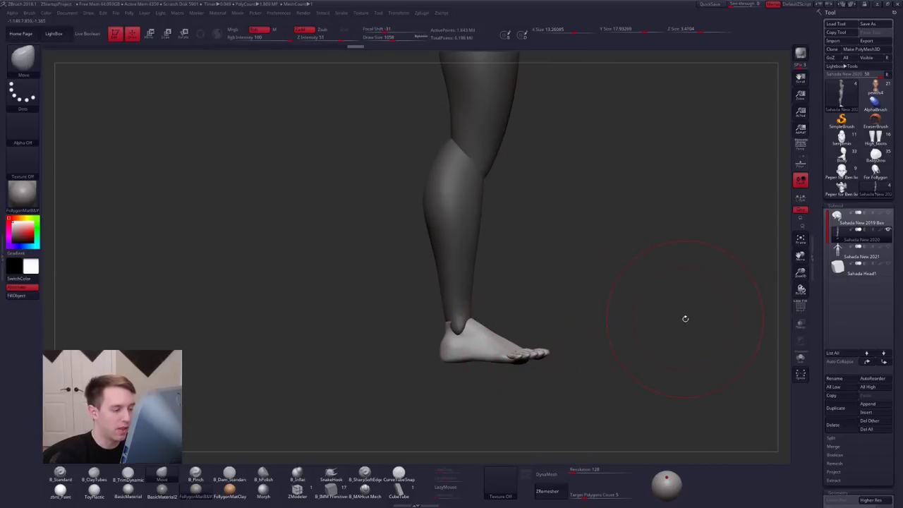
pyautogui.press('space')
pyautogui.moveTo(489, 358)
pyautogui.mouseDown()
pyautogui.moveTo(479, 361)
pyautogui.moveTo(575, 372)
pyautogui.mouseUp()
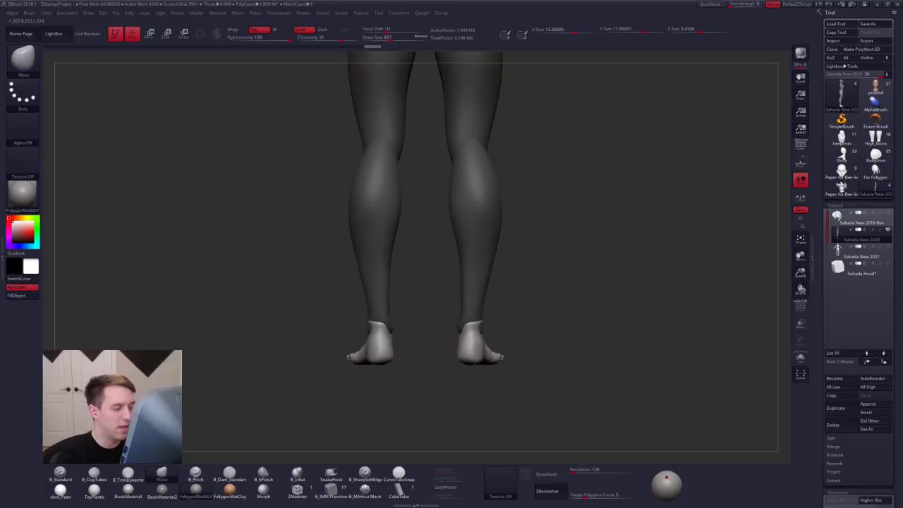
# Step: Adjust the feet's angle from the front with a vertical Transpose rotation line through the ankle
pyautogui.moveTo(474, 367)
pyautogui.mouseDown()
pyautogui.moveTo(528, 357)
pyautogui.moveTo(499, 347)
pyautogui.moveTo(497, 369)
pyautogui.mouseUp()
pyautogui.press('r')
pyautogui.moveTo(489, 329)
pyautogui.mouseDown()
pyautogui.moveTo(492, 417)
pyautogui.moveTo(485, 393)
pyautogui.mouseUp()
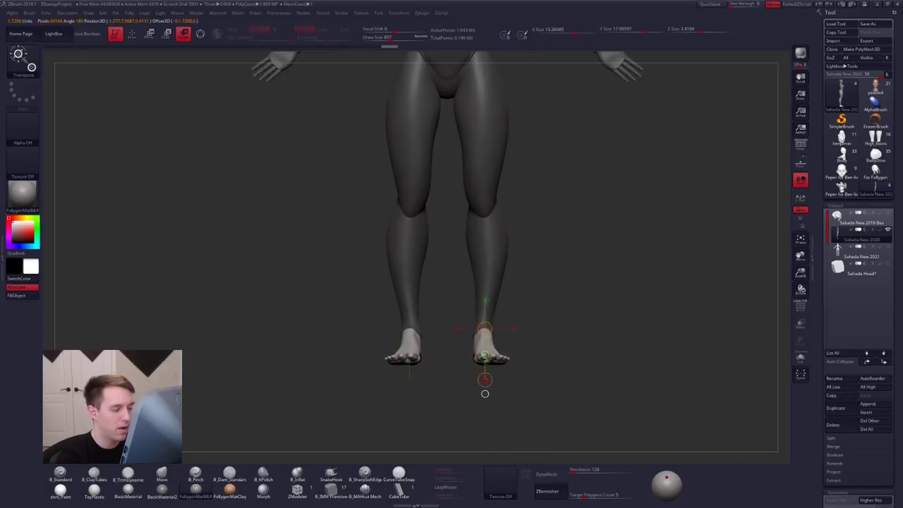
pyautogui.press('q')
# Step: Clear the mask and turn perspective back on to review the figure's proportions
pyautogui.moveTo(573, 339)
pyautogui.keyDown('alt'); pyautogui.mouseDown()
pyautogui.moveTo(556, 297)
pyautogui.moveTo(549, 325)
pyautogui.mouseUp(); pyautogui.keyUp('alt')
pyautogui.press('q')
pyautogui.click(801, 146)
pyautogui.moveTo(561, 287)
pyautogui.mouseDown()
pyautogui.moveTo(581, 289)
pyautogui.moveTo(567, 295)
pyautogui.moveTo(560, 317)
pyautogui.moveTo(530, 315)
pyautogui.moveTo(558, 332)
pyautogui.mouseUp()
pyautogui.keyDown('alt'); pyautogui.moveTo(534, 298); pyautogui.dragTo(522, 333); pyautogui.keyUp('alt')
pyautogui.keyDown('ctrl'); pyautogui.moveTo(539, 283); pyautogui.dragTo(529, 338, button='right'); pyautogui.keyUp('ctrl')
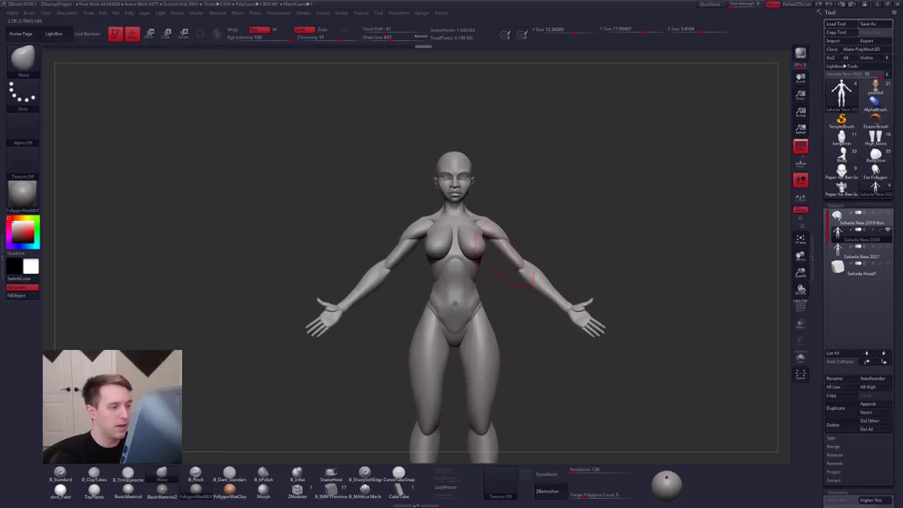
# Step: Isolate the shoulder and arm polygroups and mask the rest of the body so only the arms stay editable
pyautogui.hotkey('ctrl', 'shift')
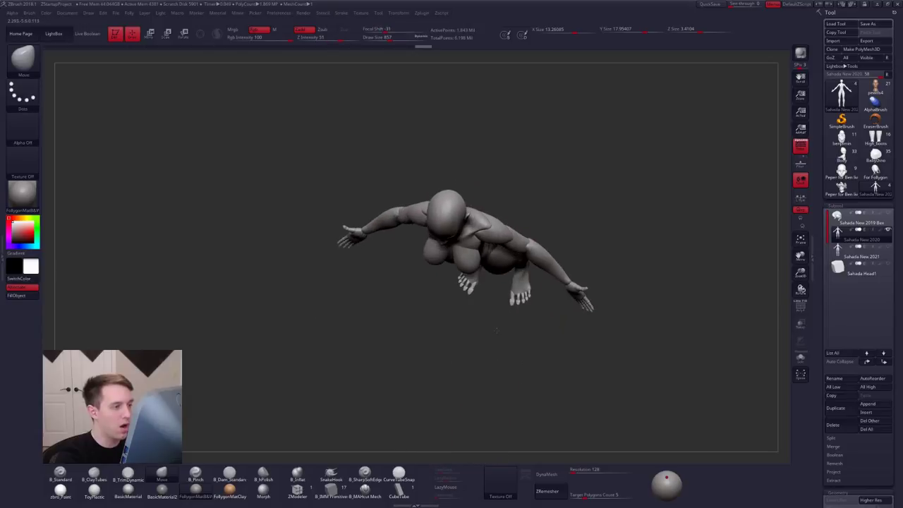
pyautogui.keyDown('ctrl'); pyautogui.keyDown('shift'); pyautogui.click(499, 233); pyautogui.keyUp('shift'); pyautogui.keyUp('ctrl')
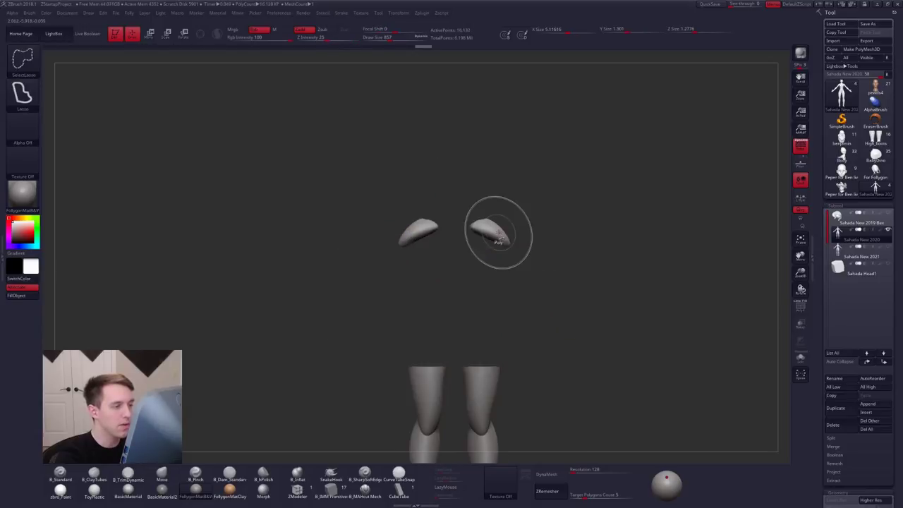
pyautogui.keyDown('ctrl'); pyautogui.keyDown('shift'); pyautogui.click(528, 230); pyautogui.keyUp('shift'); pyautogui.keyUp('ctrl')
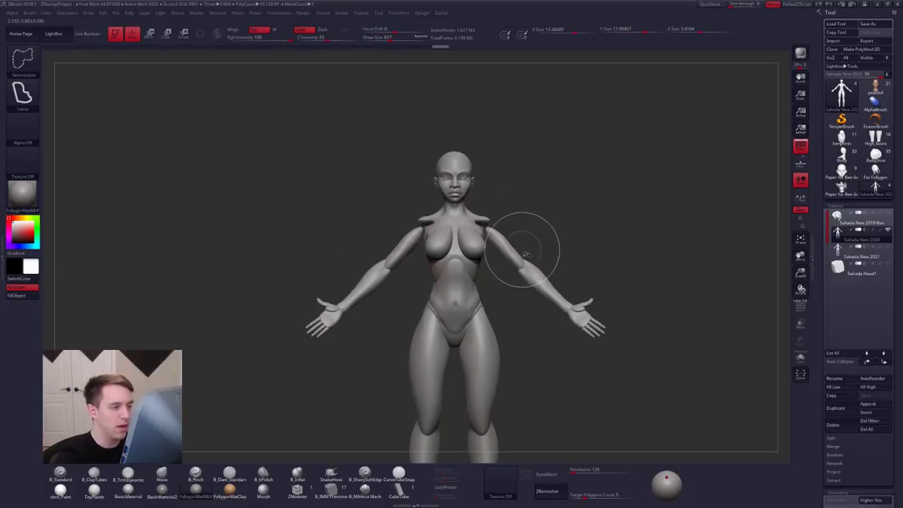
pyautogui.keyDown('ctrl'); pyautogui.keyDown('shift'); pyautogui.click(520, 255); pyautogui.keyUp('shift'); pyautogui.keyUp('ctrl')
pyautogui.moveTo(534, 375)
pyautogui.keyDown('ctrl'); pyautogui.keyDown('alt'); pyautogui.keyDown('shift'); pyautogui.mouseDown()
pyautogui.moveTo(676, 278)
pyautogui.moveTo(671, 268)
pyautogui.mouseUp(); pyautogui.keyUp('shift'); pyautogui.keyUp('alt'); pyautogui.keyUp('ctrl')
pyautogui.keyDown('ctrl'); pyautogui.click(543, 266); pyautogui.keyUp('ctrl')
pyautogui.keyDown('ctrl'); pyautogui.keyDown('shift'); pyautogui.click(526, 260); pyautogui.keyUp('shift'); pyautogui.keyUp('ctrl')
# Step: Try rotating the unmasked arms from the shoulders with a Transpose line, undo it, and clear the mask
pyautogui.press('r')
pyautogui.moveTo(488, 219)
pyautogui.mouseDown()
pyautogui.moveTo(641, 367)
pyautogui.moveTo(561, 415)
pyautogui.mouseUp()
pyautogui.moveTo(551, 418); pyautogui.dragTo(552, 418)
pyautogui.hotkey('ctrl', 'z')
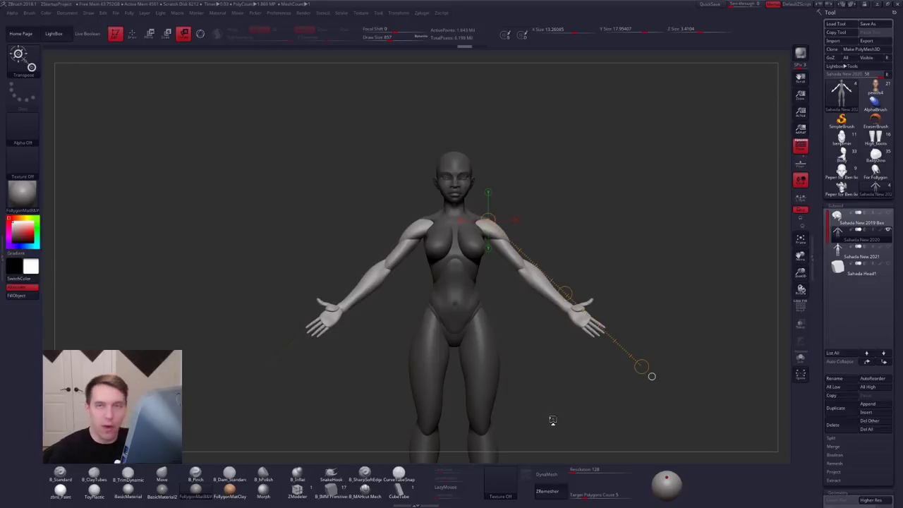
pyautogui.keyDown('alt'); pyautogui.moveTo(521, 326); pyautogui.dragTo(481, 304); pyautogui.keyUp('alt')
pyautogui.moveTo(604, 294)
pyautogui.mouseDown()
pyautogui.moveTo(537, 292)
pyautogui.moveTo(601, 294)
pyautogui.moveTo(599, 318)
pyautogui.mouseUp()
pyautogui.press('q')
pyautogui.keyDown('ctrl'); pyautogui.moveTo(542, 296); pyautogui.dragTo(494, 296); pyautogui.keyUp('ctrl')
# Step: Reshape the chest and upper torso profile from the side with the Move brush at draw sizes of 720 to 955
pyautogui.keyDown('alt'); pyautogui.moveTo(459, 194); pyautogui.dragTo(492, 280); pyautogui.keyUp('alt')
pyautogui.moveTo(497, 173)
pyautogui.keyDown('alt'); pyautogui.mouseDown()
pyautogui.moveTo(494, 278)
pyautogui.moveTo(495, 264)
pyautogui.mouseUp(); pyautogui.keyUp('alt')
pyautogui.press('space')
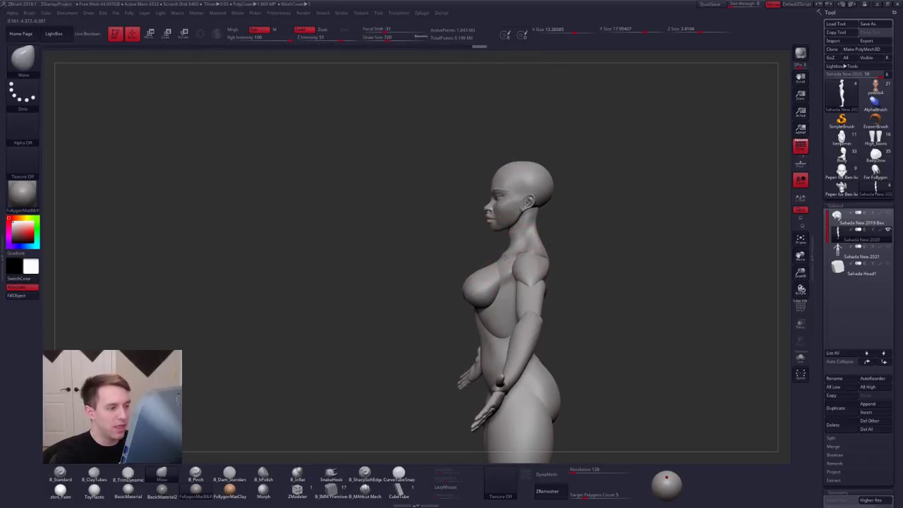
pyautogui.press('space')
pyautogui.moveTo(484, 335); pyautogui.dragTo(554, 335)
pyautogui.press('space')
pyautogui.keyDown('alt'); pyautogui.moveTo(548, 294); pyautogui.dragTo(497, 286); pyautogui.keyUp('alt')
pyautogui.moveTo(533, 268)
pyautogui.keyDown('alt'); pyautogui.mouseDown(button='right')
pyautogui.moveTo(502, 299)
pyautogui.moveTo(518, 310)
pyautogui.mouseUp(button='right'); pyautogui.keyUp('alt')
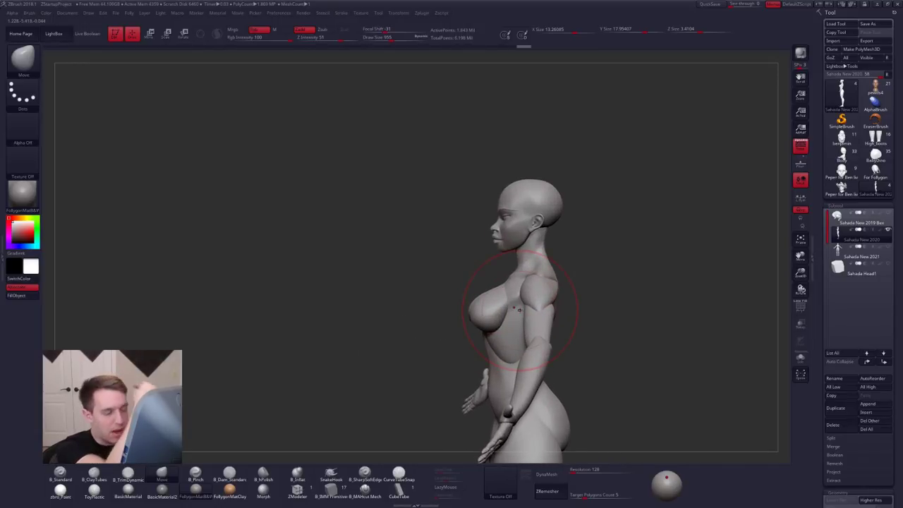
# Step: Refine the upper chest, neck and shoulder area with the Move brush, reducing the draw size to 636
pyautogui.press('space')
pyautogui.moveTo(513, 279); pyautogui.dragTo(510, 280)
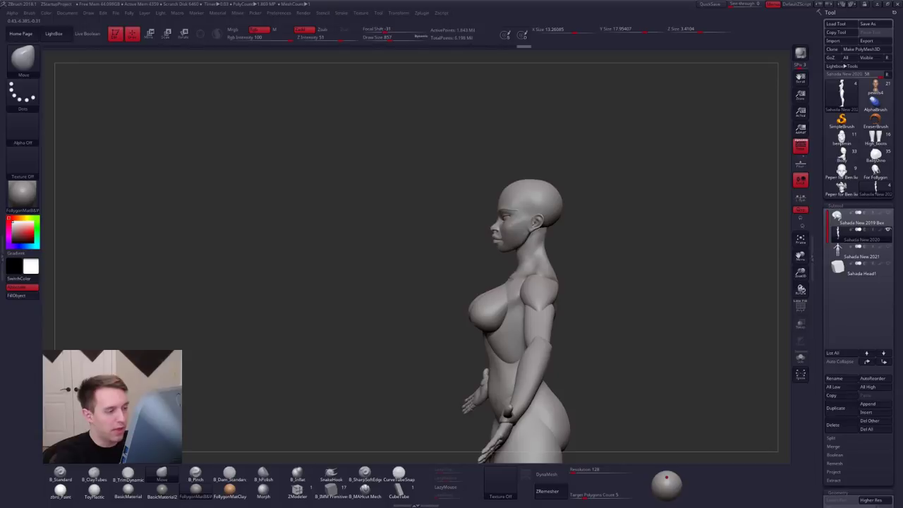
pyautogui.press('space')
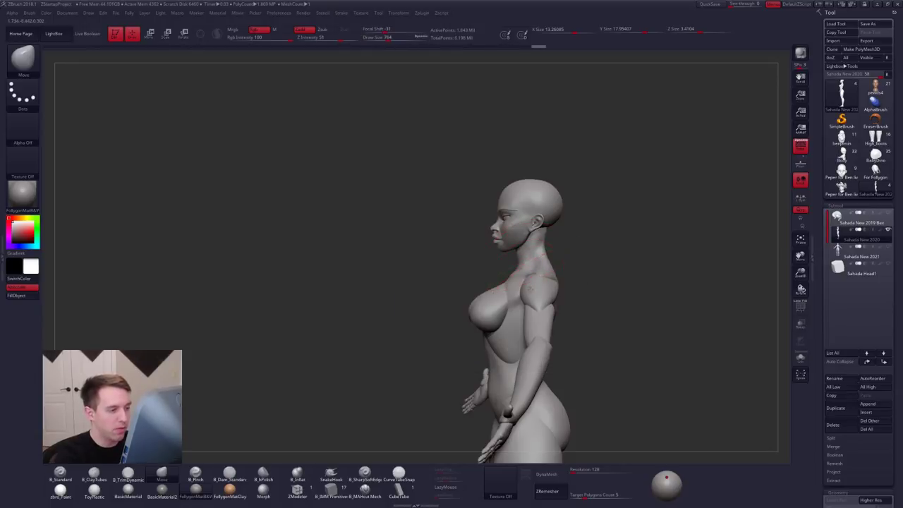
pyautogui.moveTo(527, 272); pyautogui.dragTo(541, 315, button='right')
pyautogui.press('space')
pyautogui.moveTo(531, 245); pyautogui.dragTo(524, 245)
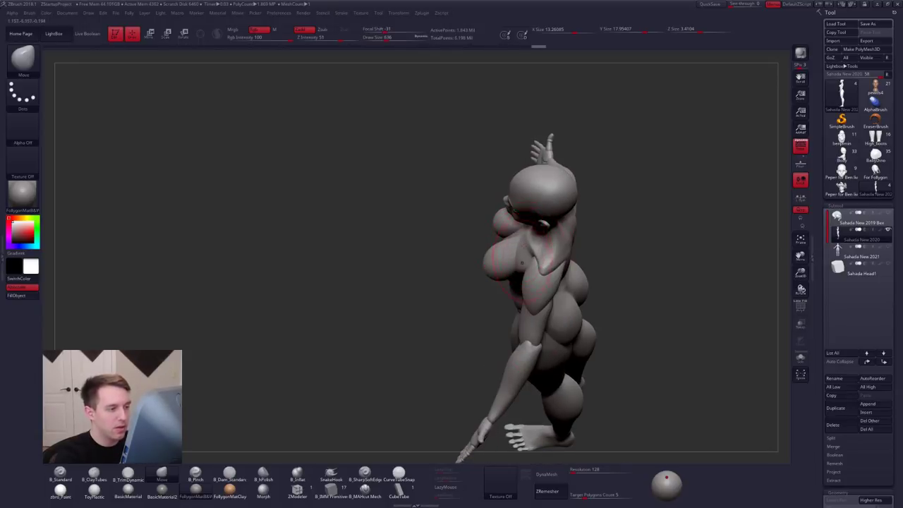
pyautogui.keyDown('shift'); pyautogui.moveTo(522, 262); pyautogui.dragTo(506, 311, button='right'); pyautogui.keyUp('shift')
# Step: Check the body's polygroups and switch the selection brush to SelectRect
pyautogui.hotkey('shift', 'f')
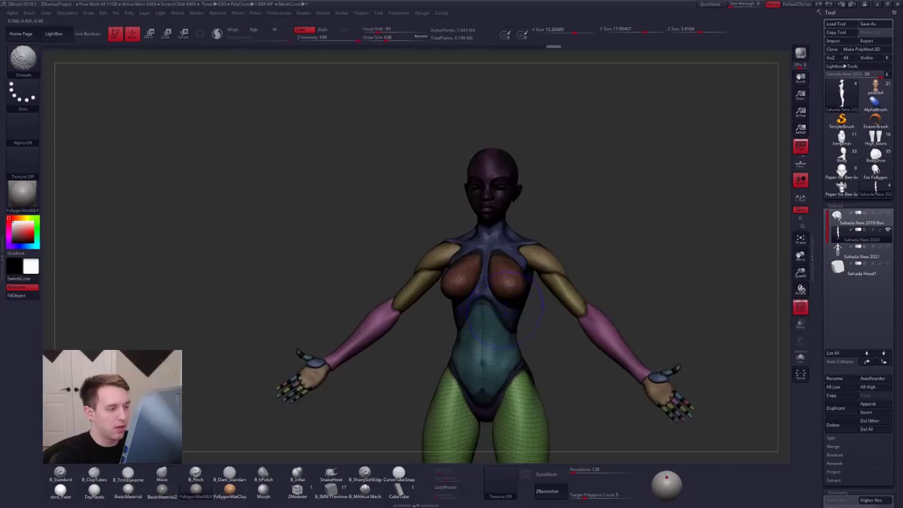
pyautogui.hotkey('shift', 'f')
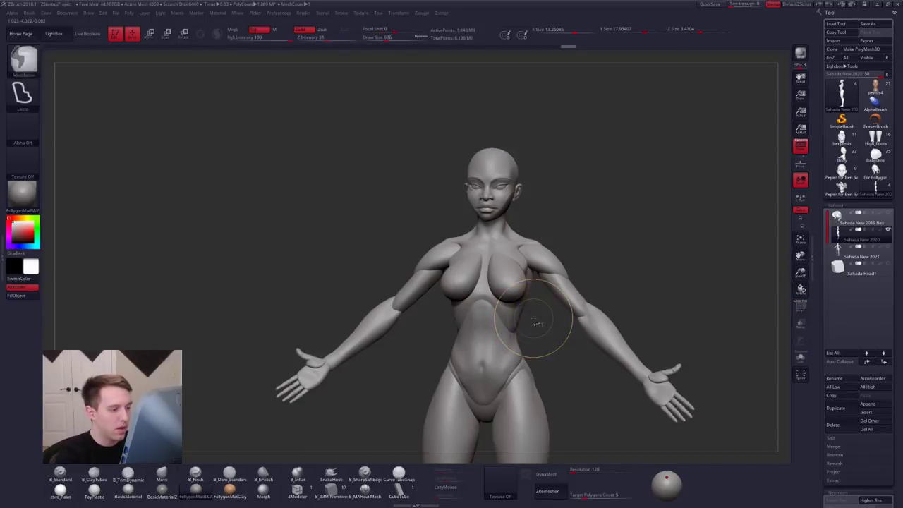
pyautogui.hotkey('ctrl', 'space')
pyautogui.click(524, 313)
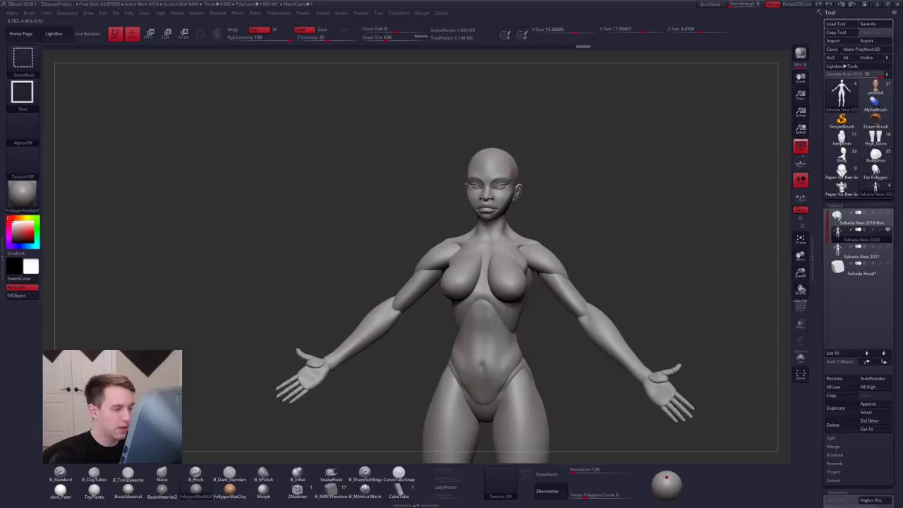
# Step: Isolate the neck, torso, breast and pelvis polygroups and split the head, arms and legs into a separate subtool
pyautogui.keyDown('ctrl'); pyautogui.keyDown('shift'); pyautogui.click(507, 311); pyautogui.keyUp('shift'); pyautogui.keyUp('ctrl')
pyautogui.keyDown('ctrl'); pyautogui.keyDown('shift'); pyautogui.moveTo(536, 322); pyautogui.dragTo(551, 340); pyautogui.keyUp('shift'); pyautogui.keyUp('ctrl')
pyautogui.keyDown('ctrl'); pyautogui.keyDown('shift'); pyautogui.click(511, 346); pyautogui.keyUp('shift'); pyautogui.keyUp('ctrl')
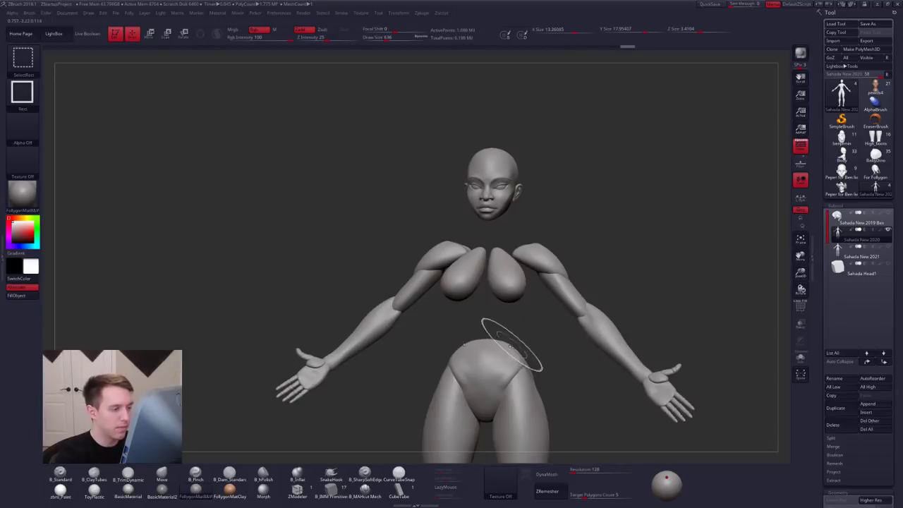
pyautogui.keyDown('shift'); pyautogui.moveTo(600, 304); pyautogui.dragTo(611, 252); pyautogui.keyUp('shift')
pyautogui.keyDown('ctrl'); pyautogui.keyDown('shift'); pyautogui.click(492, 240); pyautogui.keyUp('shift'); pyautogui.keyUp('ctrl')
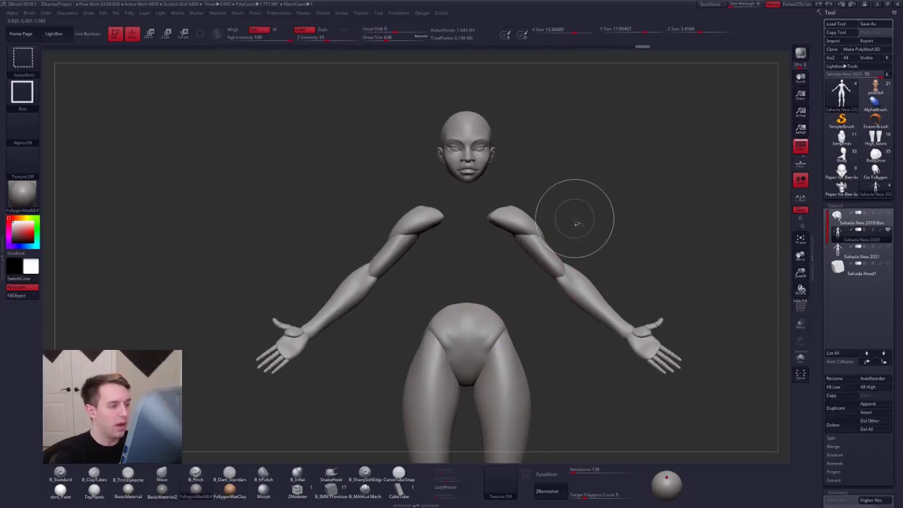
pyautogui.keyDown('ctrl'); pyautogui.keyDown('alt'); pyautogui.keyDown('shift'); pyautogui.click(484, 316); pyautogui.keyUp('shift'); pyautogui.keyUp('alt'); pyautogui.keyUp('ctrl')
pyautogui.keyDown('ctrl'); pyautogui.keyDown('shift'); pyautogui.click(585, 240); pyautogui.keyUp('shift'); pyautogui.keyUp('ctrl')
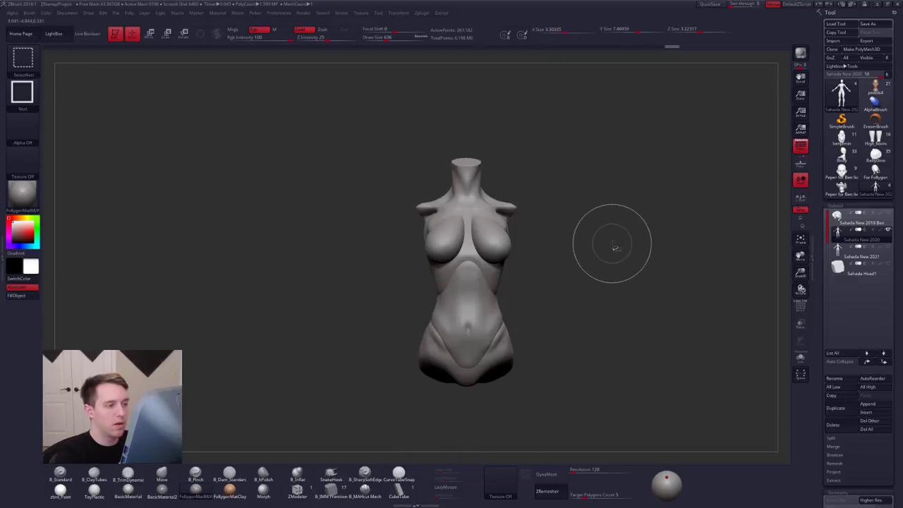
pyautogui.press('space')
pyautogui.click(602, 267)
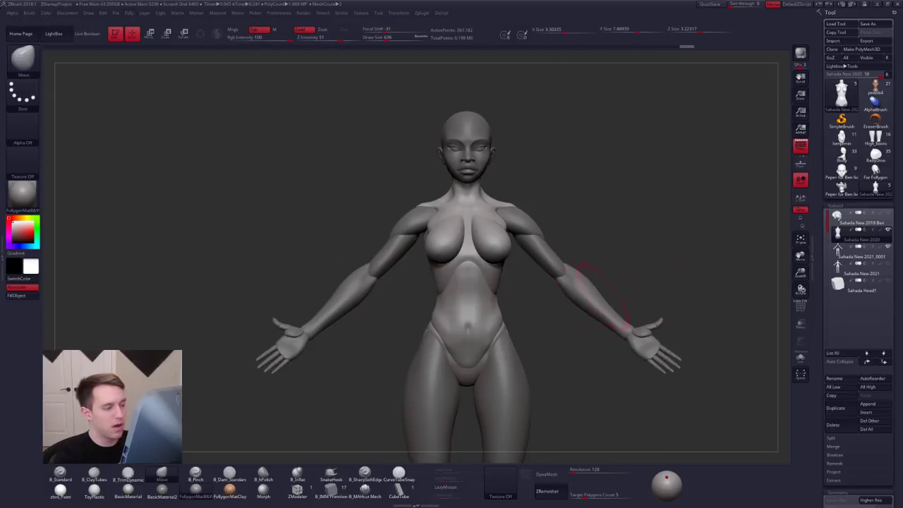
# Step: Solo the torso, hide its breast polygroup, split the breasts into their own subtool, and show all parts again
pyautogui.keyDown('ctrl'); pyautogui.keyDown('shift'); pyautogui.click(462, 247); pyautogui.keyUp('shift'); pyautogui.keyUp('ctrl')
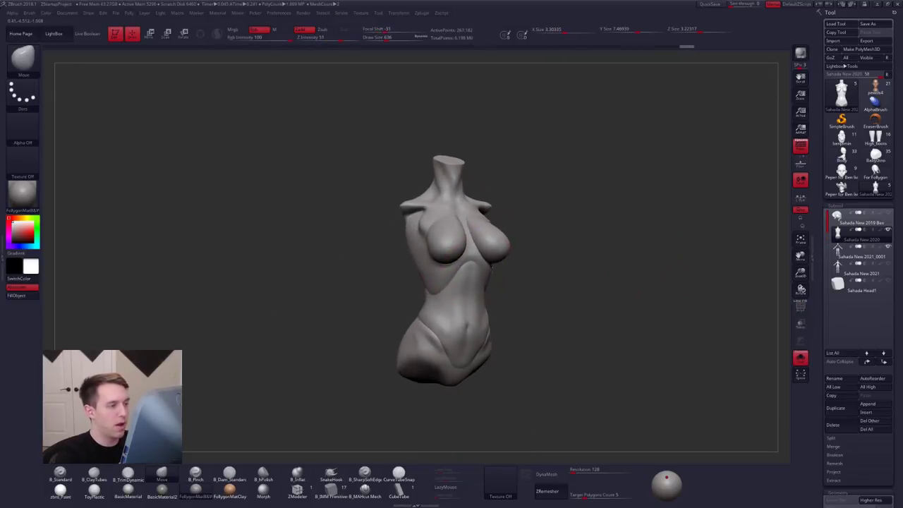
pyautogui.keyDown('ctrl'); pyautogui.keyDown('shift'); pyautogui.click(463, 249); pyautogui.keyUp('shift'); pyautogui.keyUp('ctrl')
pyautogui.keyDown('ctrl'); pyautogui.keyDown('shift'); pyautogui.moveTo(561, 247); pyautogui.dragTo(573, 257); pyautogui.keyUp('shift'); pyautogui.keyUp('ctrl')
pyautogui.press('space')
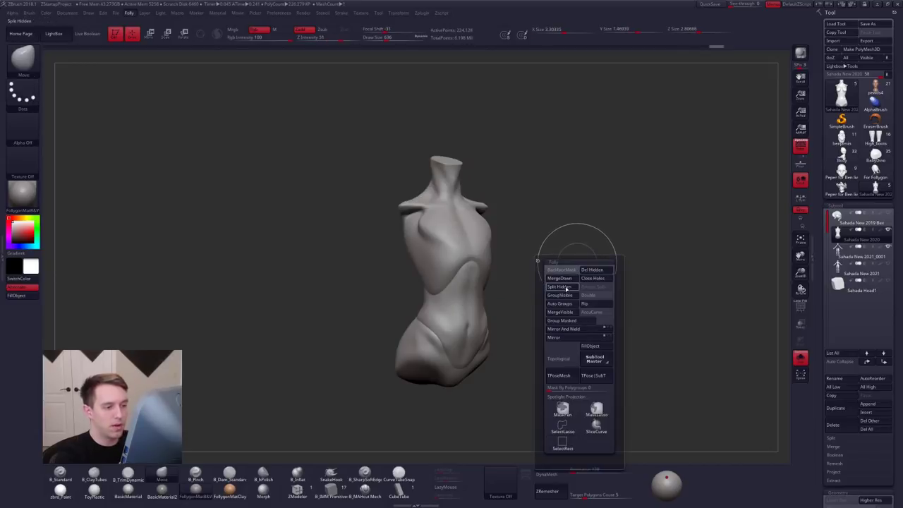
pyautogui.click(566, 289)
pyautogui.keyDown('alt'); pyautogui.moveTo(586, 288); pyautogui.dragTo(601, 280); pyautogui.keyUp('alt')
pyautogui.click(801, 358)
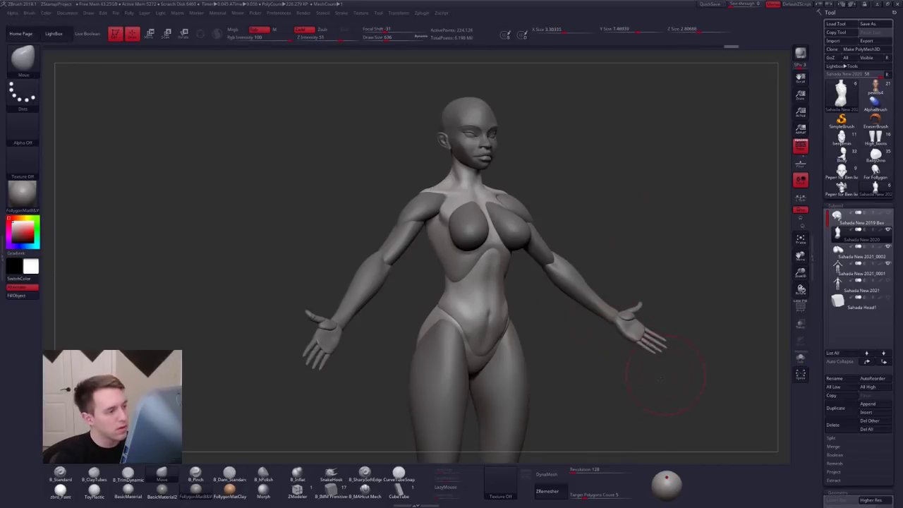
# Step: Turn off perspective, select and solo the head-and-limbs subtool in side view, and set the Move brush draw size to 833
pyautogui.moveTo(641, 378); pyautogui.dragTo(619, 393)
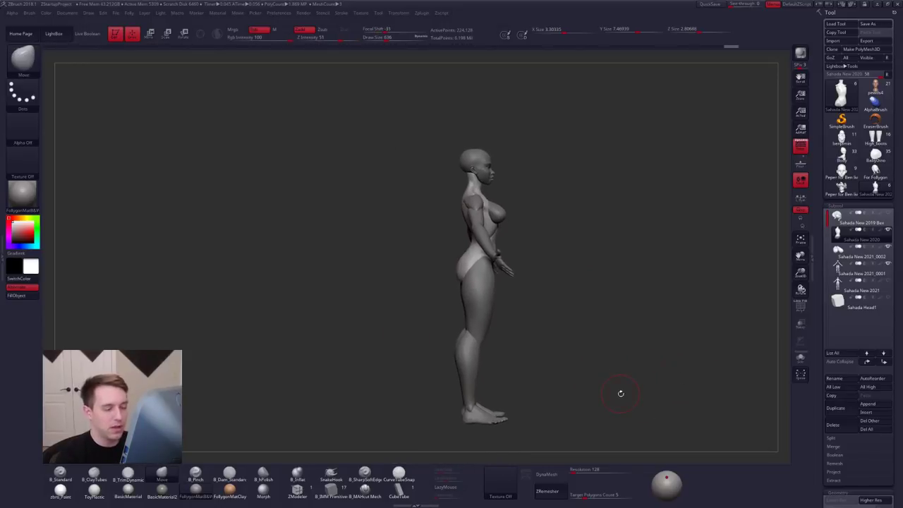
pyautogui.click(809, 151)
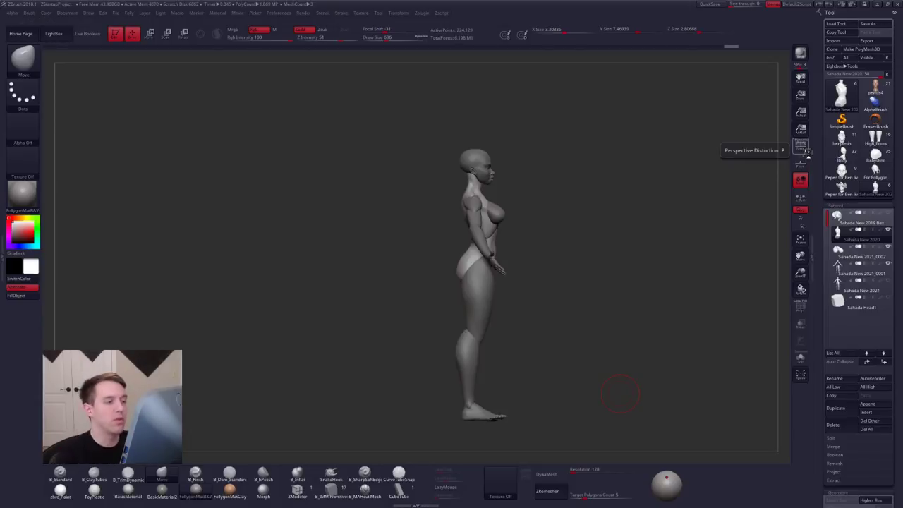
pyautogui.keyDown('alt'); pyautogui.click(479, 309); pyautogui.keyUp('alt')
pyautogui.moveTo(479, 310)
pyautogui.keyDown('ctrl'); pyautogui.mouseDown(button='right')
pyautogui.moveTo(482, 324)
pyautogui.moveTo(484, 313)
pyautogui.mouseUp(button='right'); pyautogui.keyUp('ctrl')
pyautogui.press('space')
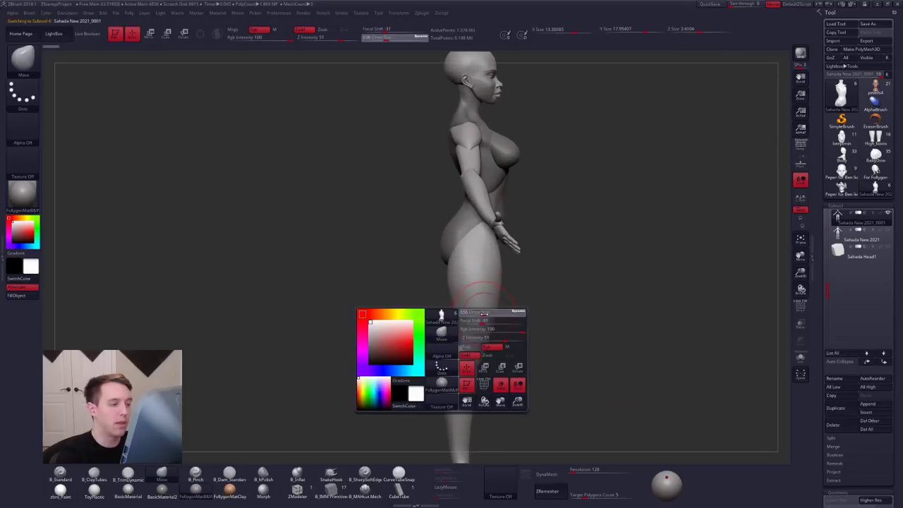
pyautogui.moveTo(484, 314); pyautogui.dragTo(487, 314)
pyautogui.moveTo(585, 393); pyautogui.dragTo(586, 394)
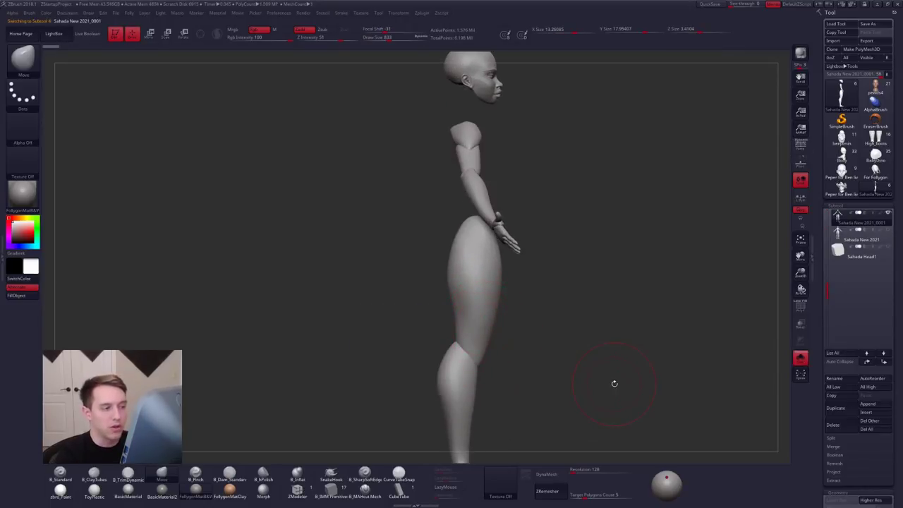
# Step: Reshape the knees and lower thighs of the soloed head-and-limbs subtool with the Move brush at draw size 881
pyautogui.moveTo(647, 390); pyautogui.dragTo(624, 393)
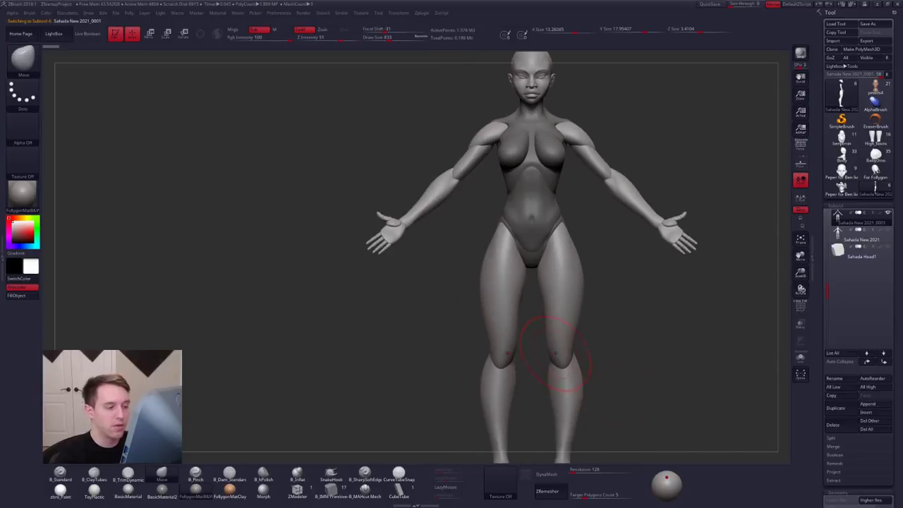
pyautogui.press('space')
pyautogui.moveTo(560, 358)
pyautogui.mouseDown()
pyautogui.moveTo(567, 359)
pyautogui.moveTo(549, 343)
pyautogui.moveTo(579, 340)
pyautogui.mouseUp()
pyautogui.press('space')
pyautogui.hotkey('alt', 's')
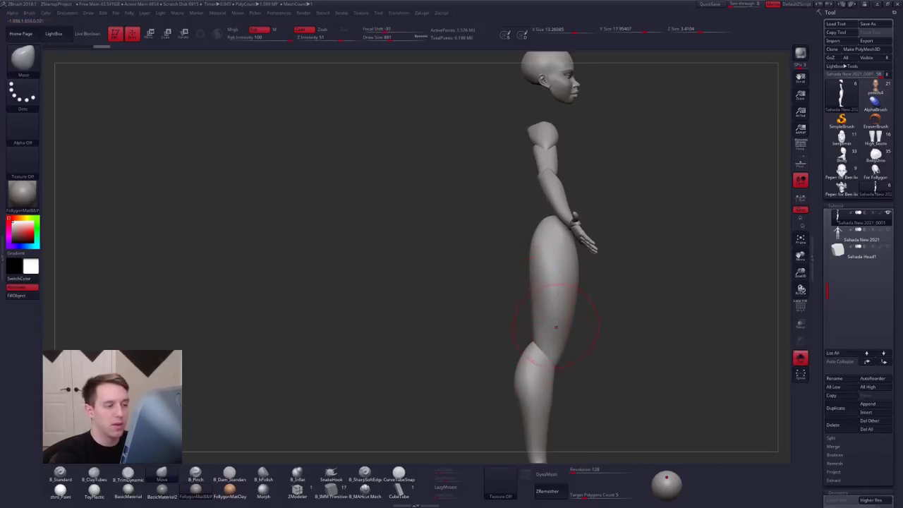
# Step: Show all subtools, select the torso, and shape the buttocks with the Move brush at draw size 636
pyautogui.keyDown('ctrl'); pyautogui.keyDown('shift'); pyautogui.click(638, 407); pyautogui.keyUp('shift'); pyautogui.keyUp('ctrl')
pyautogui.moveTo(451, 304); pyautogui.dragTo(534, 269)
pyautogui.keyDown('alt'); pyautogui.click(531, 259); pyautogui.keyUp('alt')
pyautogui.moveTo(531, 258); pyautogui.dragTo(487, 295, button='right')
pyautogui.press('space')
pyautogui.moveTo(535, 257); pyautogui.dragTo(529, 258)
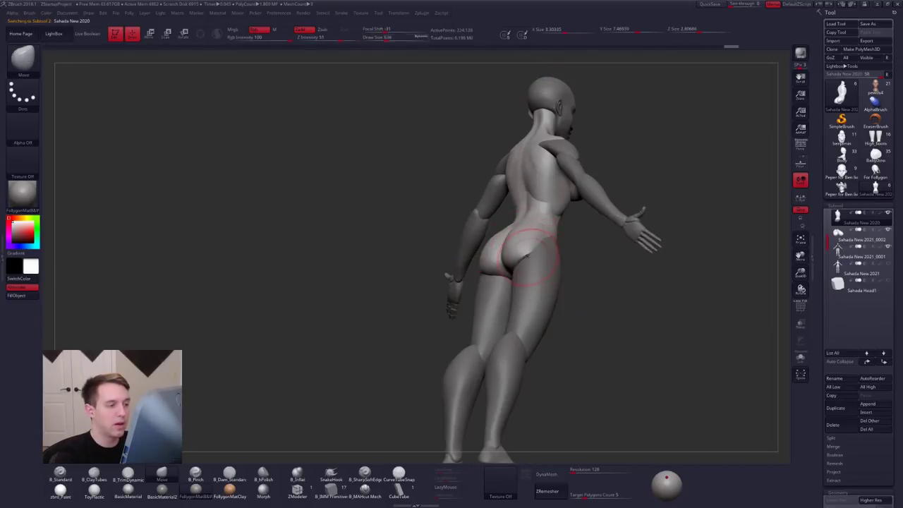
# Step: Select the head-and-limbs subtool in side view and mask everything except the lower legs
pyautogui.moveTo(538, 277)
pyautogui.keyDown('shift'); pyautogui.mouseDown(button='right')
pyautogui.moveTo(536, 234)
pyautogui.moveTo(521, 260)
pyautogui.moveTo(492, 262)
pyautogui.moveTo(569, 271)
pyautogui.moveTo(593, 323)
pyautogui.moveTo(524, 307)
pyautogui.moveTo(535, 305)
pyautogui.mouseUp(button='right'); pyautogui.keyUp('shift')
pyautogui.hotkey('shift', 'f')
pyautogui.hotkey('shift', 'f')
pyautogui.hotkey('alt', 's')
pyautogui.hotkey('alt', 's')
pyautogui.keyDown('alt'); pyautogui.click(513, 316); pyautogui.keyUp('alt')
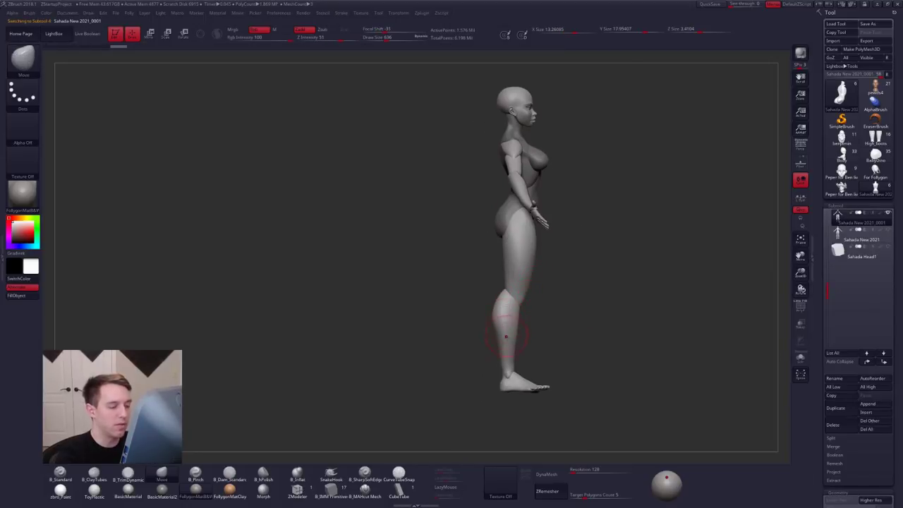
pyautogui.keyDown('ctrl'); pyautogui.moveTo(508, 337); pyautogui.dragTo(515, 353, button='right'); pyautogui.keyUp('ctrl')
pyautogui.press('w')
pyautogui.keyDown('ctrl'); pyautogui.click(509, 323); pyautogui.keyUp('ctrl')
pyautogui.press('q')
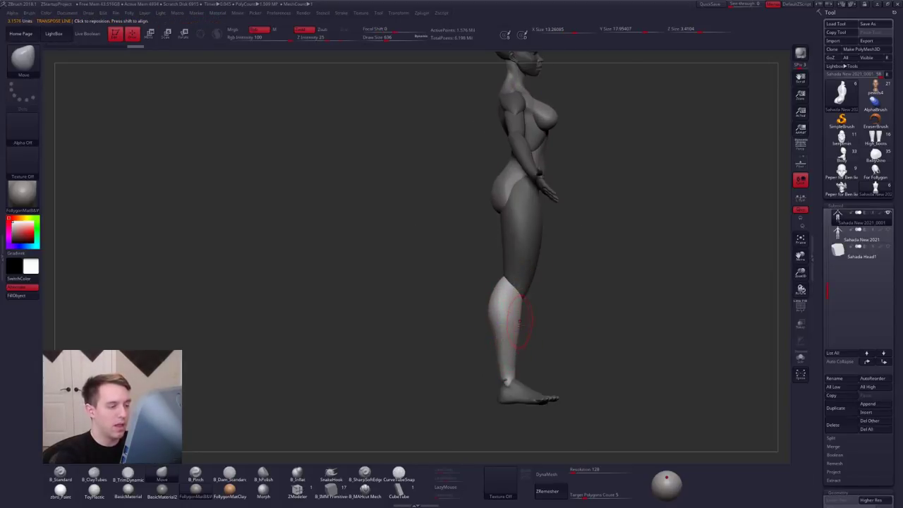
# Step: Set the Move brush draw size to 905 and reshape the upper calf and knee in side view
pyautogui.press('space')
pyautogui.moveTo(522, 326)
pyautogui.mouseDown()
pyautogui.moveTo(504, 292)
pyautogui.moveTo(516, 280)
pyautogui.moveTo(497, 287)
pyautogui.mouseUp()
pyautogui.press('space')
pyautogui.press('shift')
pyautogui.press('space')
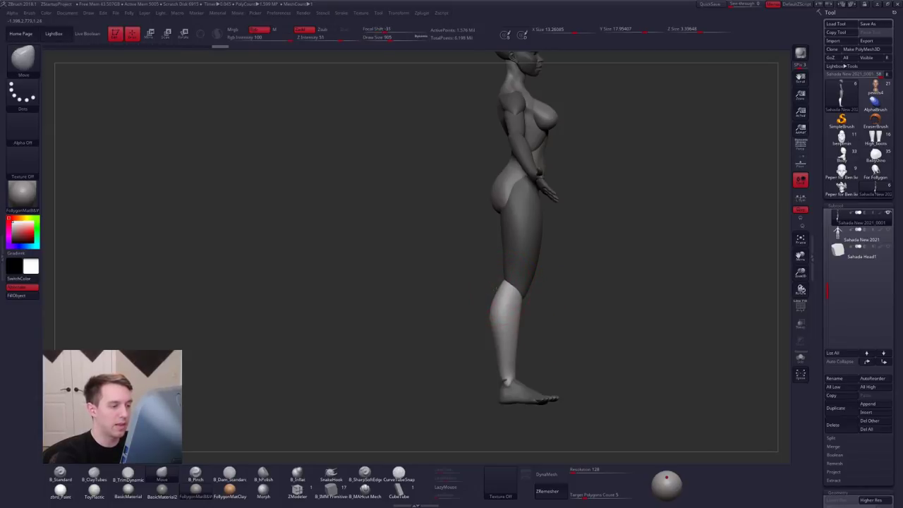
# Step: Adjust the unmasked lower legs in front view with the Move brush at draw size 787
pyautogui.moveTo(609, 304); pyautogui.dragTo(542, 324)
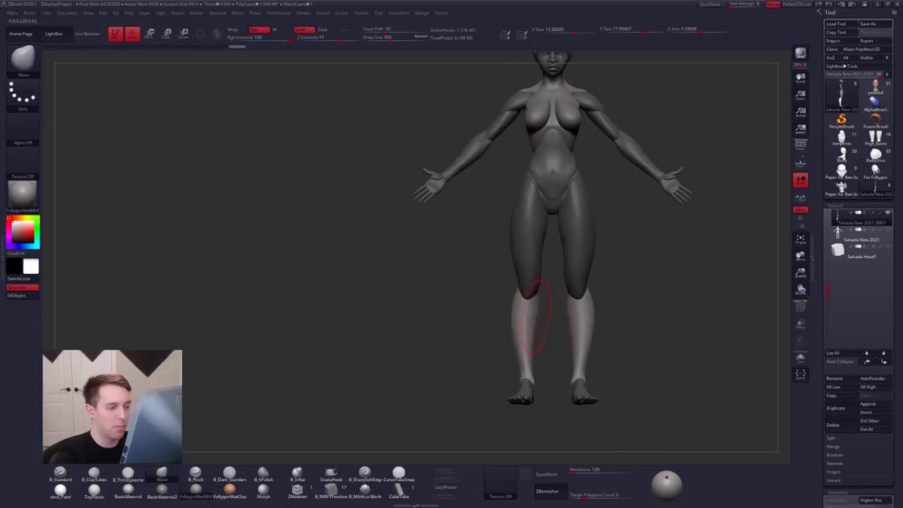
pyautogui.keyDown('ctrl'); pyautogui.moveTo(531, 337); pyautogui.dragTo(531, 351, button='right'); pyautogui.keyUp('ctrl')
pyautogui.press('space')
pyautogui.moveTo(529, 338); pyautogui.dragTo(535, 330)
pyautogui.press('space')
pyautogui.keyDown('alt'); pyautogui.moveTo(585, 343); pyautogui.dragTo(537, 359, button='right'); pyautogui.keyUp('alt')
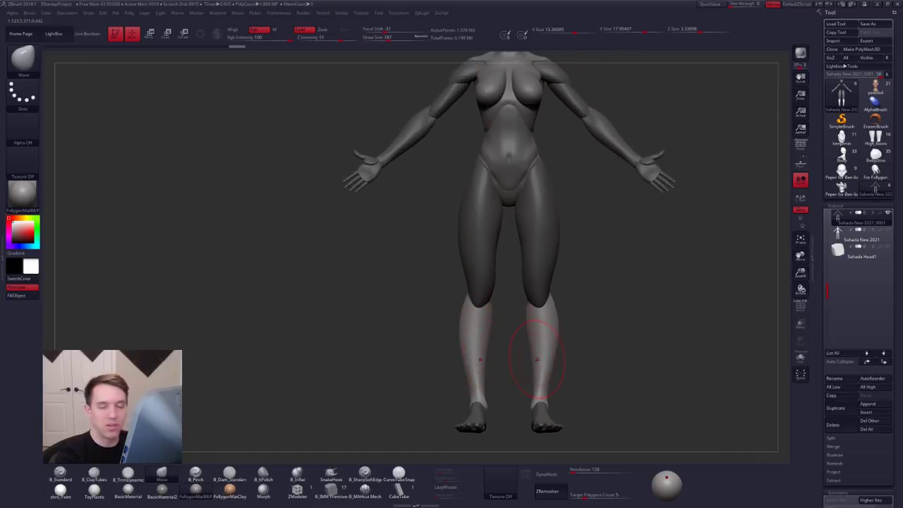
# Step: Measure the leg length with a transpose line from the crotch to the feet in front view
pyautogui.press('w')
pyautogui.moveTo(520, 201); pyautogui.dragTo(535, 443)
pyautogui.press('q')
pyautogui.keyDown('ctrl'); pyautogui.moveTo(564, 384); pyautogui.dragTo(551, 348, button='right'); pyautogui.keyUp('ctrl')
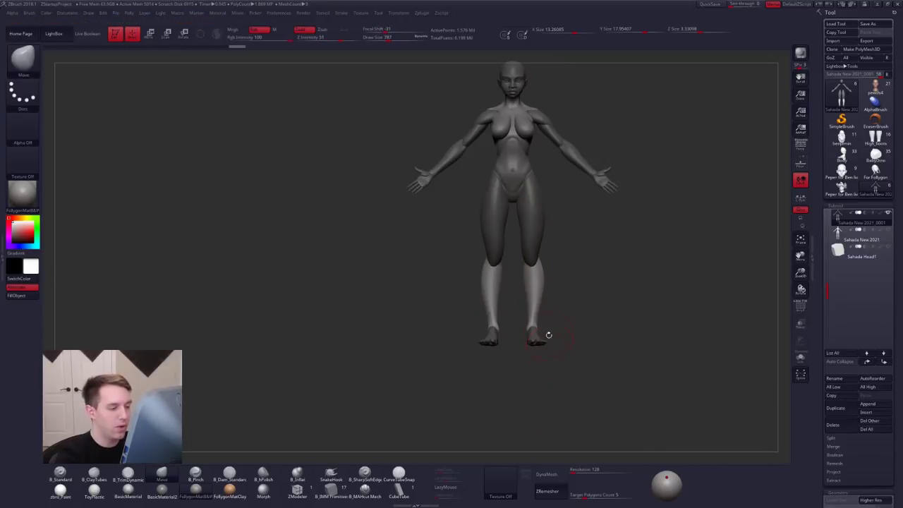
# Step: Refine the lower legs' outer contour and calf curve in front and side views, using draw sizes 1222 and 1891
pyautogui.press('space')
pyautogui.moveTo(537, 299); pyautogui.dragTo(543, 299)
pyautogui.moveTo(537, 285)
pyautogui.mouseDown(button='right')
pyautogui.moveTo(567, 288)
pyautogui.moveTo(554, 287)
pyautogui.mouseUp(button='right')
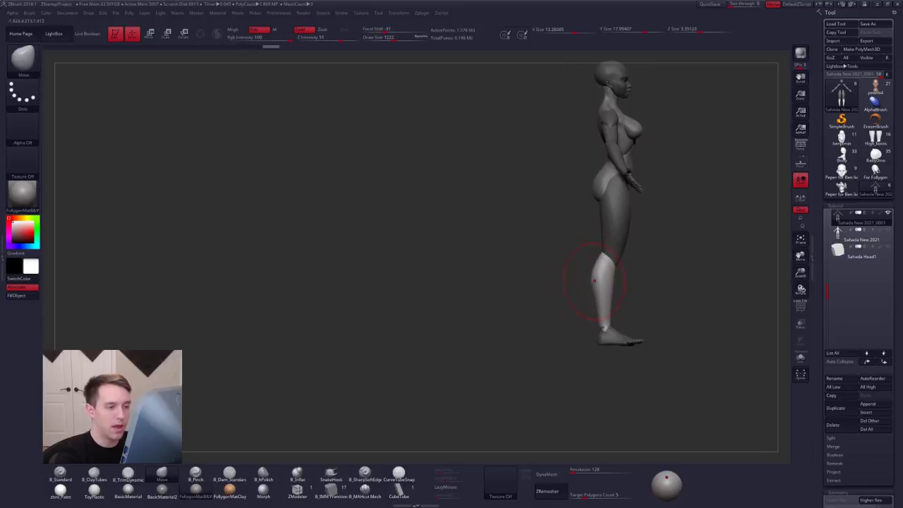
pyautogui.press('space')
pyautogui.moveTo(598, 272); pyautogui.dragTo(600, 289)
pyautogui.press('space')
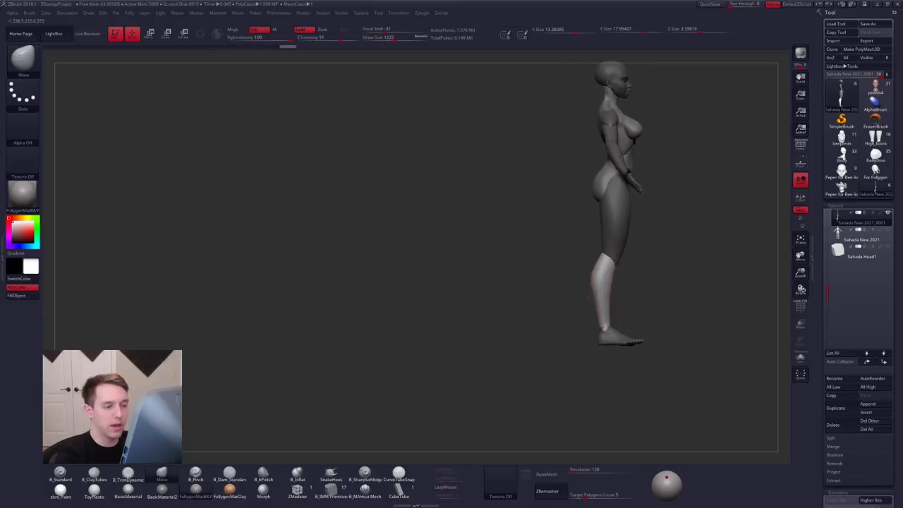
pyautogui.press('space')
pyautogui.keyDown('alt'); pyautogui.moveTo(670, 357); pyautogui.dragTo(578, 384); pyautogui.keyUp('alt')
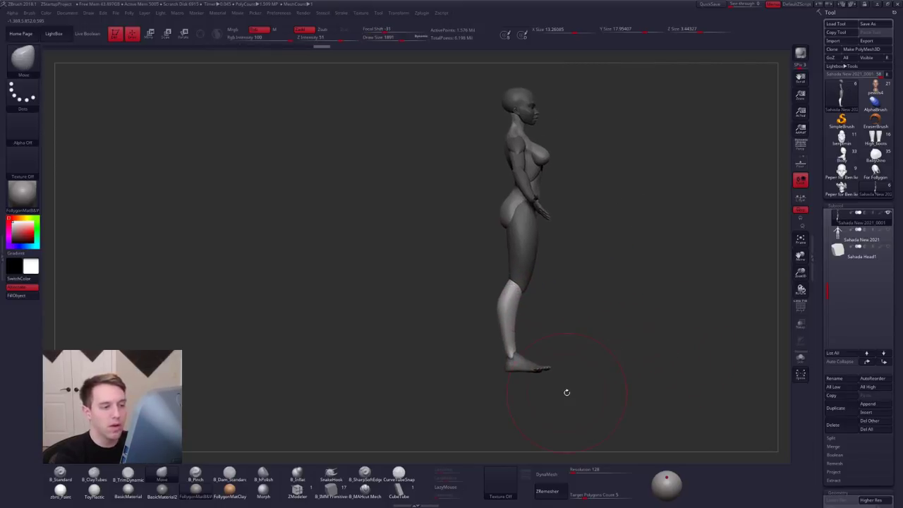
# Step: Step back and forward through the lower-leg edits to compare the calf silhouettes in side view
pyautogui.hotkey('ctrl', 'z')
pyautogui.hotkey('ctrl', 'z')
pyautogui.hotkey('ctrl', 'z')
pyautogui.hotkey('ctrl', 'z')
pyautogui.hotkey('ctrl', 'z')
pyautogui.hotkey('ctrl', 'z')
pyautogui.hotkey('ctrl', 'z')
pyautogui.hotkey('ctrl', 'z')
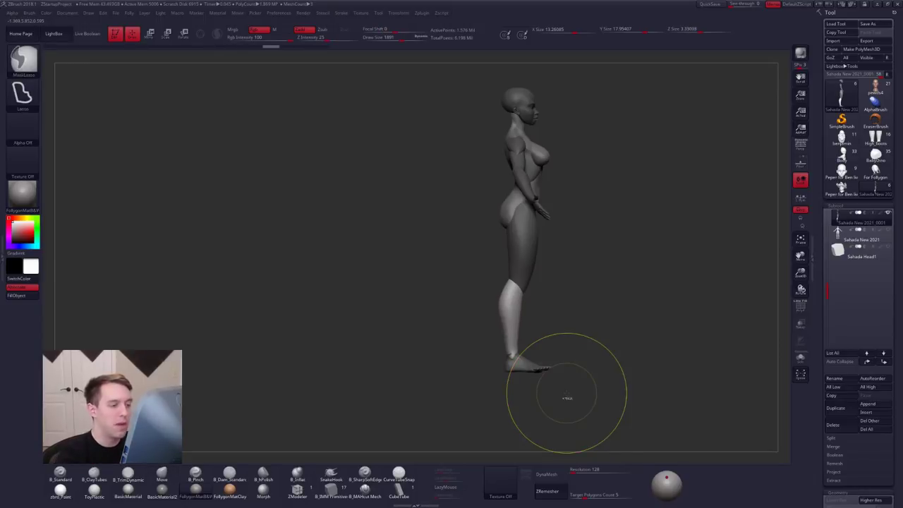
pyautogui.hotkey('ctrl', 'z')
pyautogui.hotkey('ctrl', 'z')
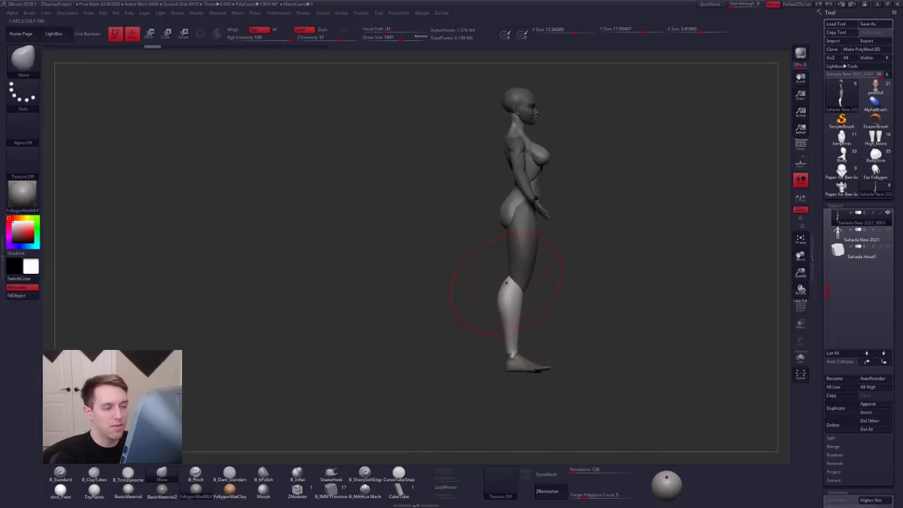
pyautogui.keyDown('ctrl'); pyautogui.moveTo(510, 328); pyautogui.dragTo(534, 325, button='right'); pyautogui.keyUp('ctrl')
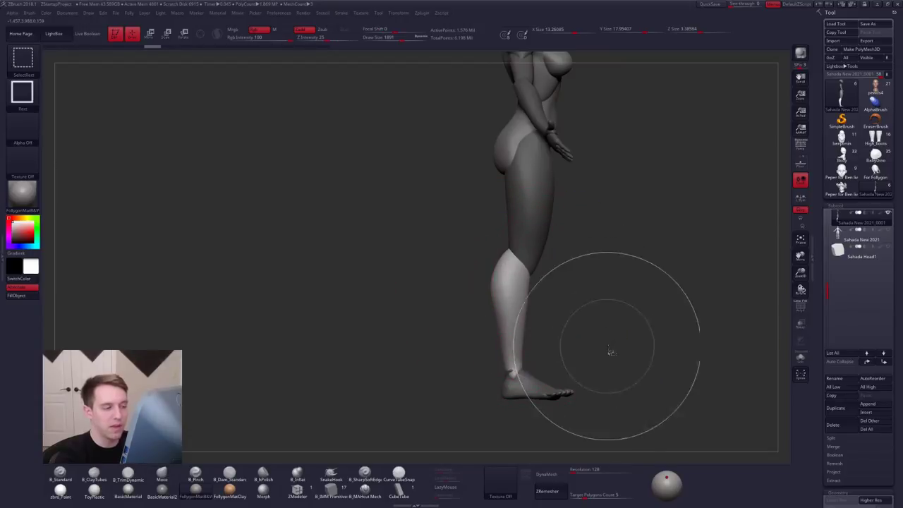
pyautogui.hotkey('ctrl', 'shift', 'z')
pyautogui.hotkey('ctrl', 'shift', 'z')
pyautogui.hotkey('ctrl', 'shift', 'z')
pyautogui.hotkey('ctrl', 'shift', 'z')
pyautogui.hotkey('ctrl', 'shift', 'z')
pyautogui.hotkey('ctrl', 'shift', 'z')
pyautogui.hotkey('ctrl', 'shift', 'z')
pyautogui.hotkey('ctrl', 'shift', 'z')
pyautogui.hotkey('ctrl', 'shift', 'z')
pyautogui.hotkey('ctrl', 'shift', 'z')
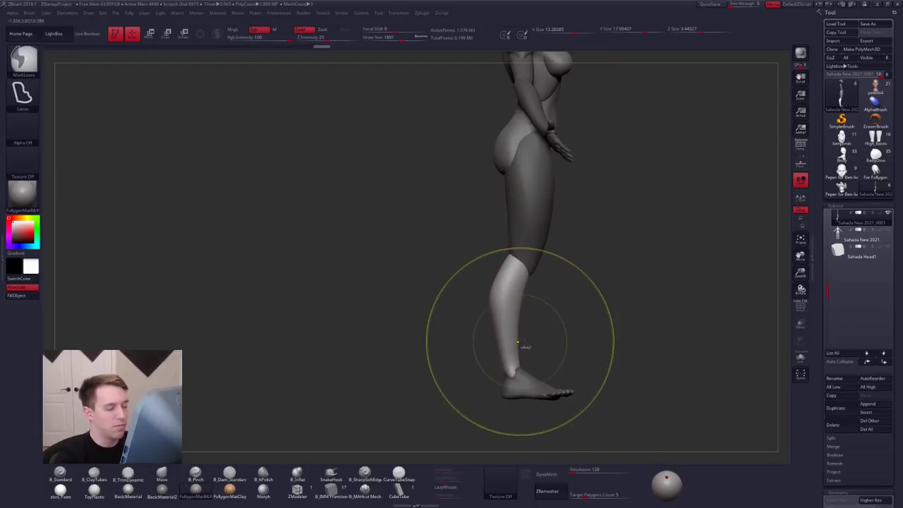
# Step: Undo the last lower-leg stroke and reshape the shin, ankle and knee with a smaller Move brush
pyautogui.hotkey('ctrl', 'z')
pyautogui.press('space')
pyautogui.moveTo(523, 329); pyautogui.dragTo(518, 345)
pyautogui.press('space')
pyautogui.moveTo(517, 350); pyautogui.dragTo(519, 351)
pyautogui.moveTo(504, 269); pyautogui.dragTo(502, 270)
# Step: Adjust the lower-leg curve from the opposite side with the Move brush at draw size 1006 and clear the mask
pyautogui.moveTo(438, 282); pyautogui.dragTo(550, 285)
pyautogui.keyDown('alt'); pyautogui.moveTo(600, 310); pyautogui.dragTo(607, 275); pyautogui.keyUp('alt')
pyautogui.press('space')
pyautogui.moveTo(492, 348); pyautogui.dragTo(490, 348)
pyautogui.moveTo(565, 296)
pyautogui.mouseDown()
pyautogui.moveTo(609, 296)
pyautogui.moveTo(566, 297)
pyautogui.moveTo(565, 283)
pyautogui.mouseUp()
pyautogui.keyDown('shift'); pyautogui.moveTo(494, 299); pyautogui.dragTo(558, 299); pyautogui.keyUp('shift')
pyautogui.moveTo(559, 265)
pyautogui.keyDown('alt'); pyautogui.mouseDown()
pyautogui.moveTo(560, 297)
pyautogui.moveTo(576, 308)
pyautogui.mouseUp(); pyautogui.keyUp('alt')
pyautogui.keyDown('alt'); pyautogui.moveTo(571, 288); pyautogui.dragTo(545, 275); pyautogui.keyUp('alt')
# Step: Combine the figure's subtools into one TPoseMesh with Transpose Master and face it forward
pyautogui.hotkey('ctrl', 'shift', 'f')
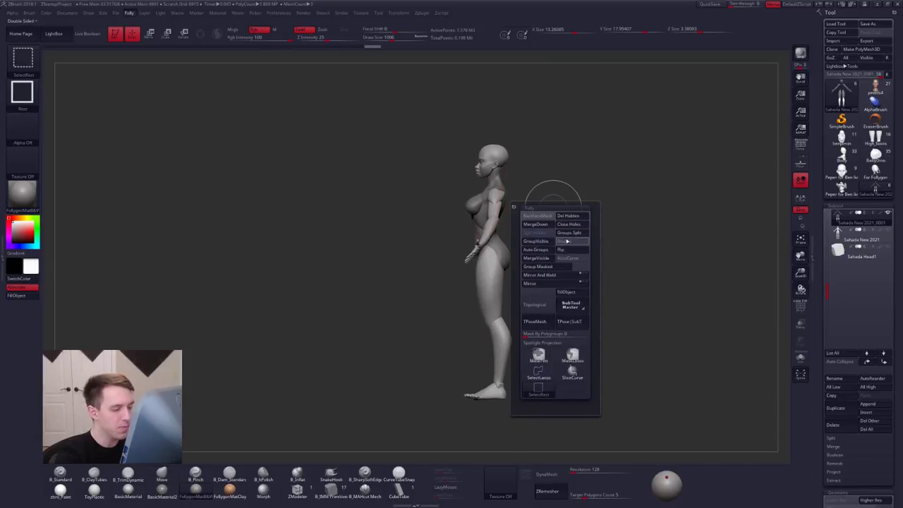
pyautogui.click(546, 322)
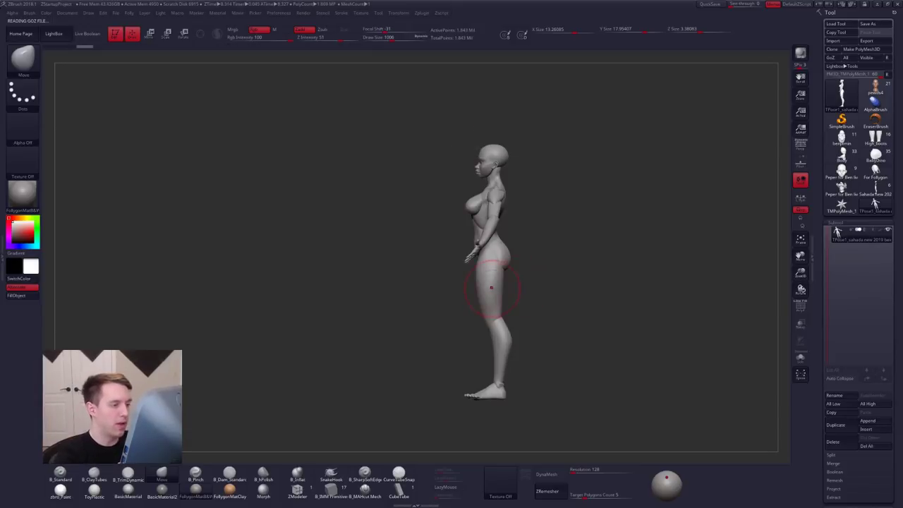
pyautogui.keyDown('shift'); pyautogui.moveTo(487, 223); pyautogui.dragTo(522, 218, button='right'); pyautogui.keyUp('shift')
# Step: Display the polygroups, isolate the head-and-limbs group, and give the arms their own polygroup
pyautogui.keyDown('ctrl'); pyautogui.keyDown('shift'); pyautogui.click(501, 198); pyautogui.keyUp('shift'); pyautogui.keyUp('ctrl')
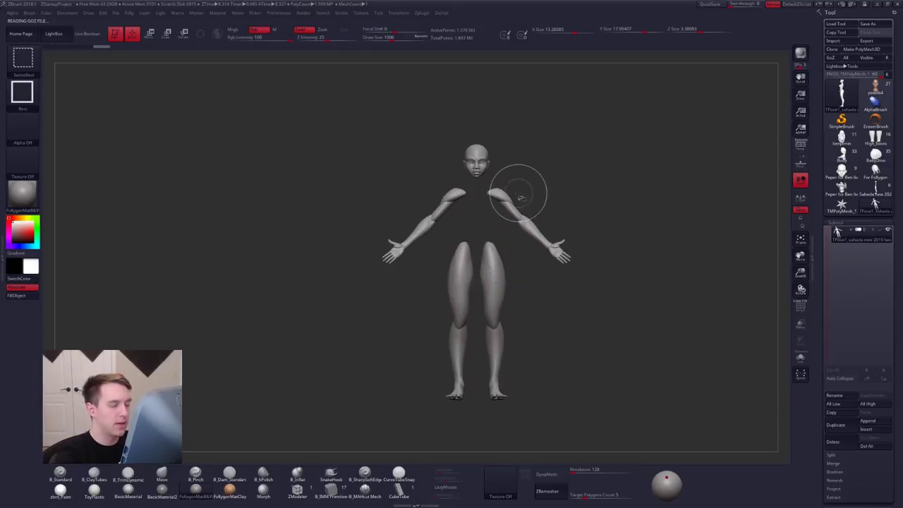
pyautogui.keyDown('ctrl'); pyautogui.keyDown('shift'); pyautogui.moveTo(522, 194); pyautogui.dragTo(533, 211); pyautogui.keyUp('shift'); pyautogui.keyUp('ctrl')
pyautogui.keyDown('ctrl'); pyautogui.keyDown('shift'); pyautogui.click(549, 222); pyautogui.keyUp('shift'); pyautogui.keyUp('ctrl')
pyautogui.hotkey('shift', 'f')
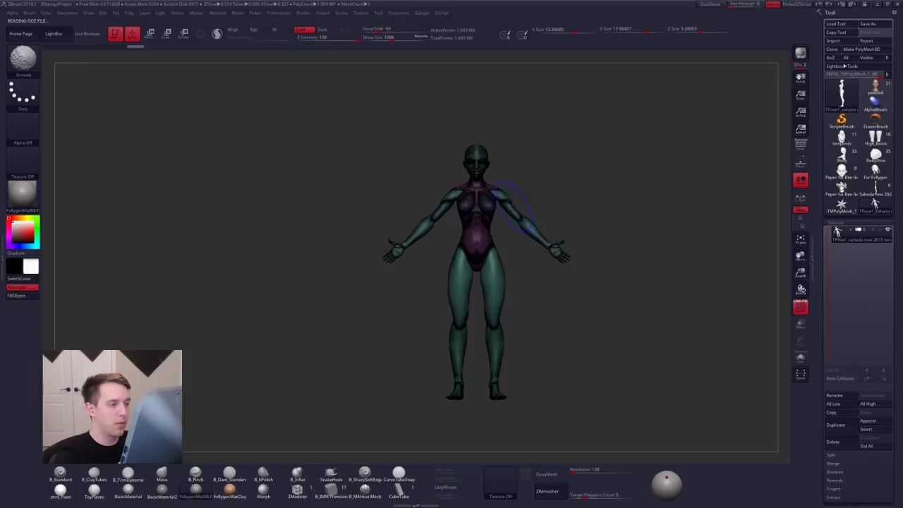
pyautogui.keyDown('ctrl'); pyautogui.keyDown('shift'); pyautogui.click(502, 202); pyautogui.keyUp('shift'); pyautogui.keyUp('ctrl')
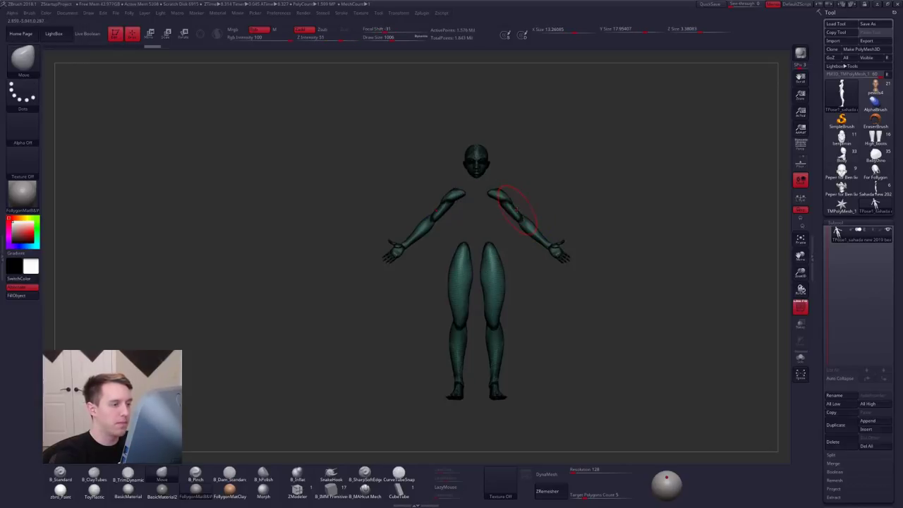
pyautogui.moveTo(520, 243)
pyautogui.keyDown('ctrl'); pyautogui.mouseDown()
pyautogui.moveTo(479, 196)
pyautogui.moveTo(612, 280)
pyautogui.moveTo(588, 308)
pyautogui.mouseUp(); pyautogui.keyUp('ctrl')
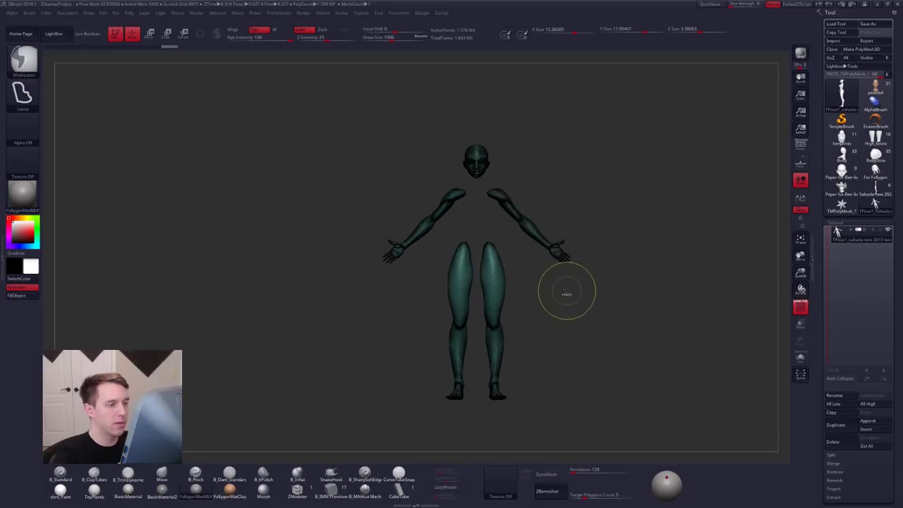
# Step: Isolate the arms, invert visibility to hide them, and view the remaining body in profile without polyframe
pyautogui.keyDown('ctrl'); pyautogui.keyDown('shift'); pyautogui.click(558, 280); pyautogui.keyUp('shift'); pyautogui.keyUp('ctrl')
pyautogui.keyDown('ctrl'); pyautogui.keyDown('shift'); pyautogui.click(560, 257); pyautogui.keyUp('shift'); pyautogui.keyUp('ctrl')
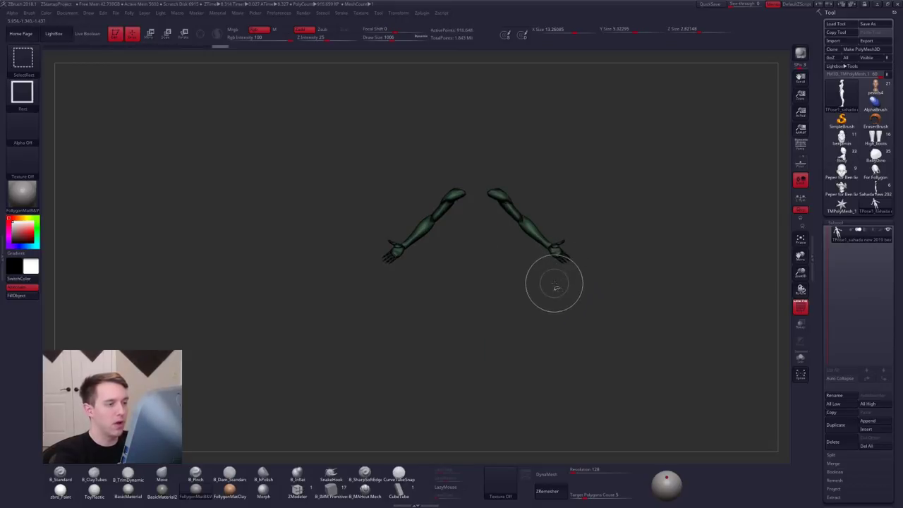
pyautogui.keyDown('ctrl'); pyautogui.keyDown('shift'); pyautogui.moveTo(555, 283); pyautogui.dragTo(441, 285); pyautogui.keyUp('shift'); pyautogui.keyUp('ctrl')
pyautogui.hotkey('shift', 'f')
pyautogui.keyDown('alt'); pyautogui.moveTo(622, 385); pyautogui.dragTo(542, 401); pyautogui.keyUp('alt')
pyautogui.moveTo(611, 414)
pyautogui.keyDown('alt'); pyautogui.mouseDown()
pyautogui.moveTo(591, 411)
pyautogui.moveTo(583, 425)
pyautogui.moveTo(595, 430)
pyautogui.moveTo(595, 449)
pyautogui.mouseUp(); pyautogui.keyUp('alt')
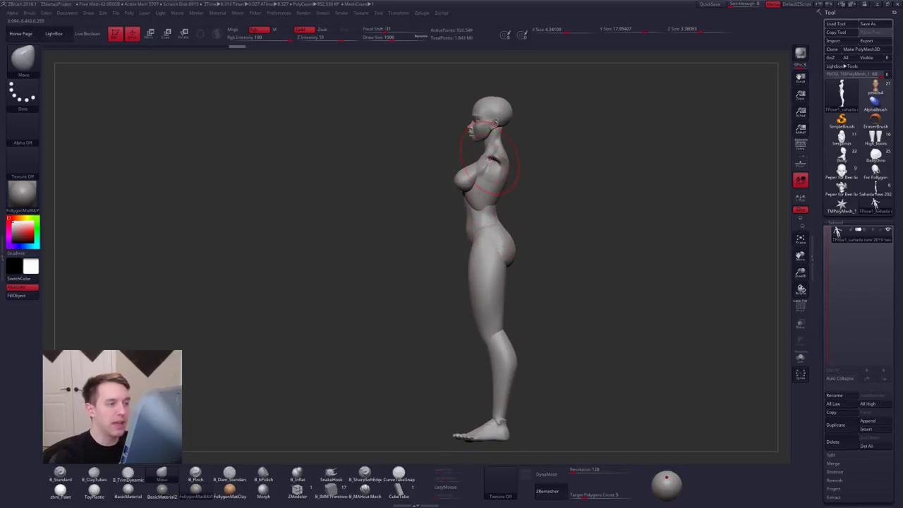
pyautogui.keyDown('ctrl'); pyautogui.keyDown('shift'); pyautogui.click(570, 377); pyautogui.keyUp('shift'); pyautogui.keyUp('ctrl')
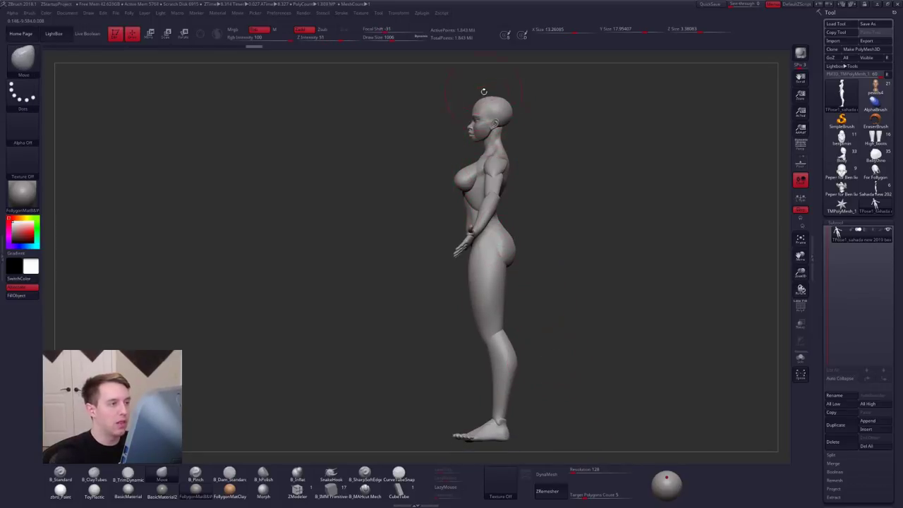
pyautogui.moveTo(484, 89)
pyautogui.keyDown('ctrl'); pyautogui.mouseDown()
pyautogui.moveTo(497, 103)
pyautogui.moveTo(479, 195)
pyautogui.moveTo(495, 399)
pyautogui.moveTo(366, 460)
pyautogui.moveTo(290, 441)
pyautogui.mouseUp(); pyautogui.keyUp('ctrl')
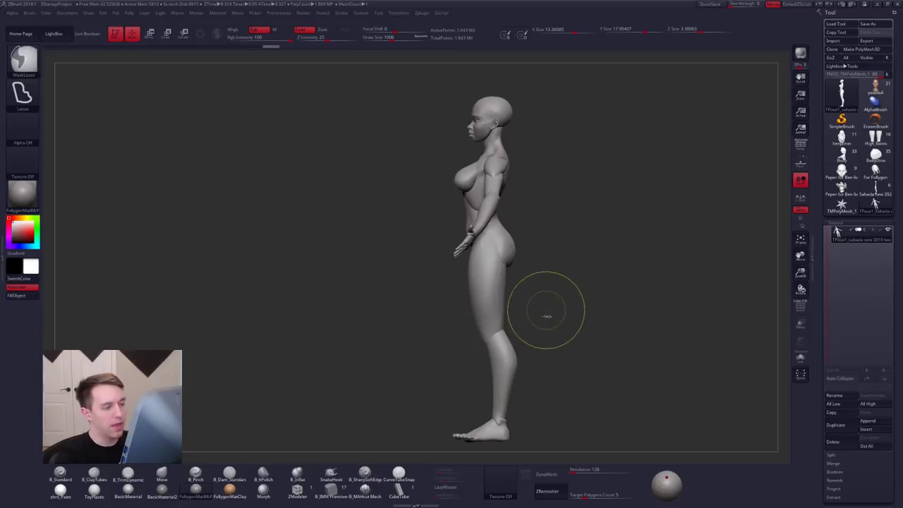
pyautogui.hotkey('ctrl', 'z')
# Step: Adjust the waist and lower back in profile with the Move brush at draw sizes 1166 and 1111
pyautogui.keyDown('alt'); pyautogui.moveTo(485, 244); pyautogui.dragTo(496, 261, button='right'); pyautogui.keyUp('alt')
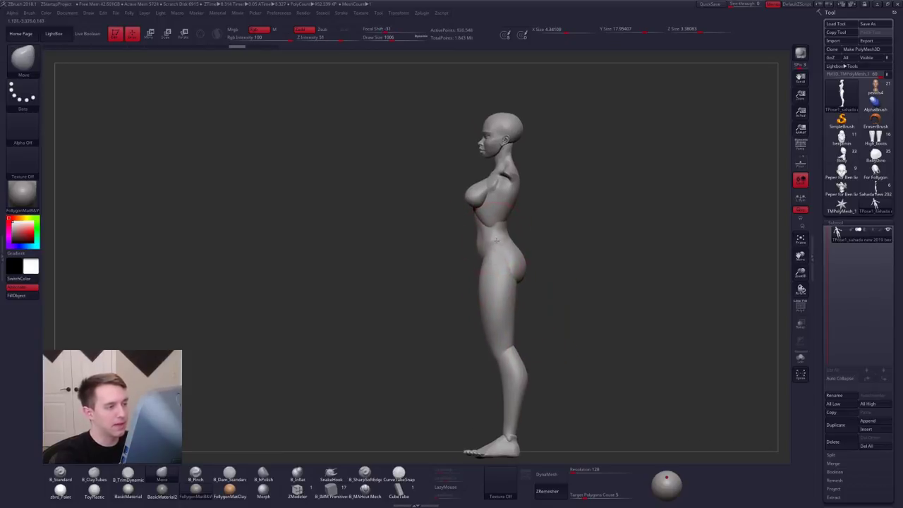
pyautogui.press('space')
pyautogui.moveTo(500, 238); pyautogui.dragTo(505, 238)
pyautogui.keyDown('alt'); pyautogui.moveTo(505, 244); pyautogui.dragTo(502, 231, button='right'); pyautogui.keyUp('alt')
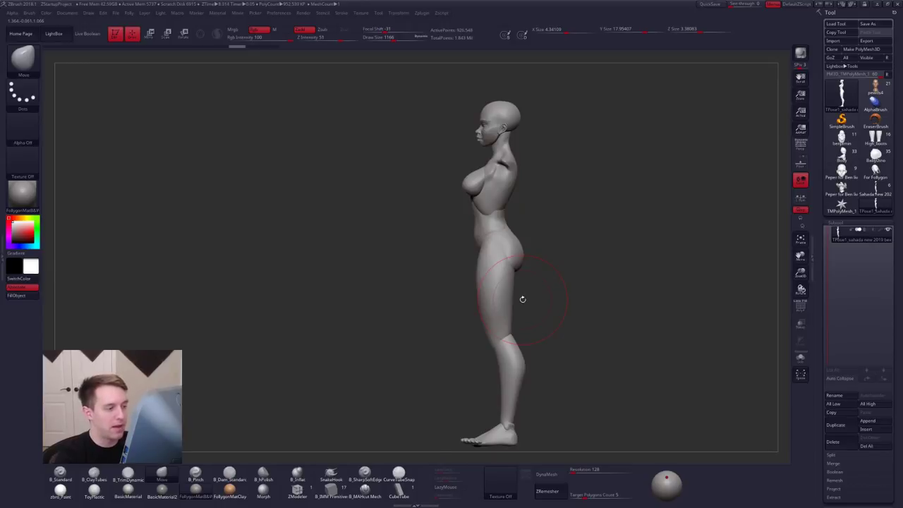
pyautogui.press('s')
pyautogui.moveTo(494, 234)
pyautogui.mouseDown()
pyautogui.moveTo(502, 234)
pyautogui.moveTo(501, 217)
pyautogui.moveTo(487, 224)
pyautogui.moveTo(490, 233)
pyautogui.mouseUp()
pyautogui.press('space')
# Step: Measure the upper body with a transpose line, show the arms again, and inspect the full profile's proportions
pyautogui.press('w')
pyautogui.moveTo(478, 292); pyautogui.dragTo(478, 115)
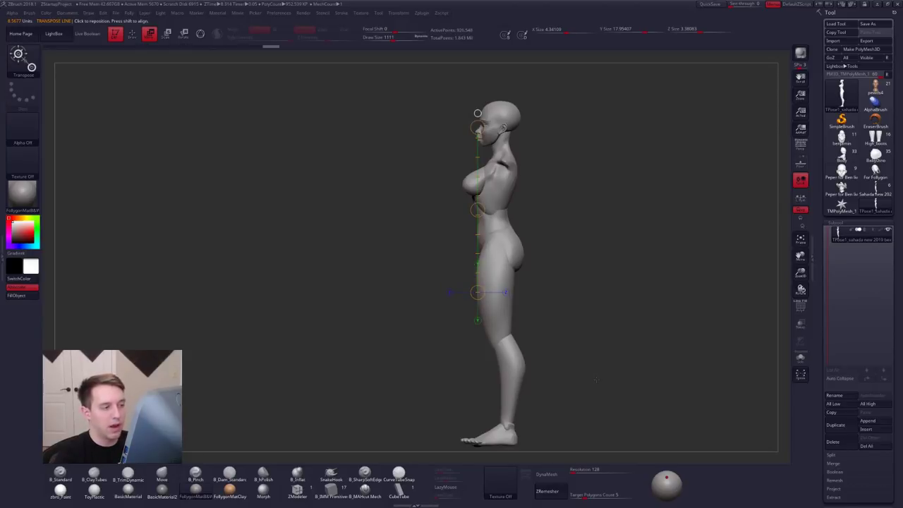
pyautogui.keyDown('ctrl'); pyautogui.keyDown('shift'); pyautogui.click(596, 379); pyautogui.keyUp('shift'); pyautogui.keyUp('ctrl')
pyautogui.keyDown('alt'); pyautogui.moveTo(599, 381); pyautogui.dragTo(647, 396); pyautogui.keyUp('alt')
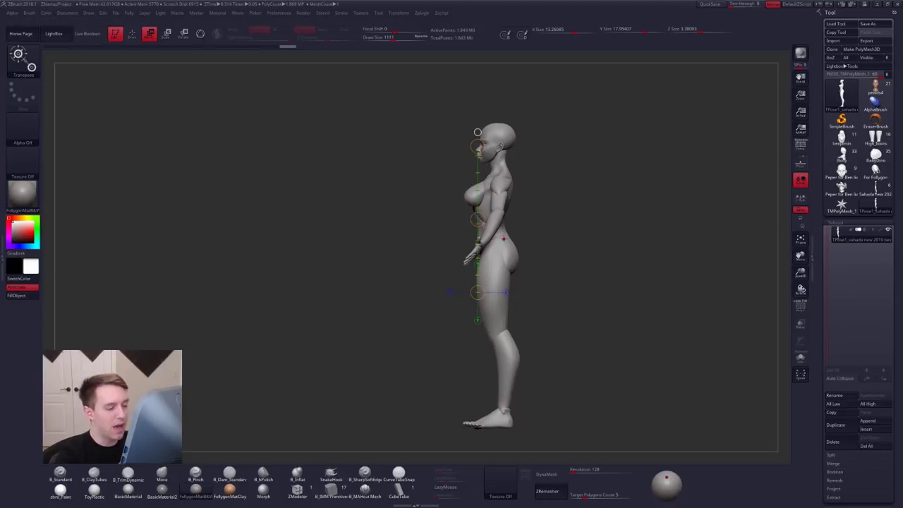
pyautogui.keyDown('alt'); pyautogui.moveTo(505, 422); pyautogui.dragTo(521, 371, button='right'); pyautogui.keyUp('alt')
pyautogui.keyDown('alt'); pyautogui.moveTo(514, 230); pyautogui.dragTo(516, 351, button='right'); pyautogui.keyUp('alt')
pyautogui.press('q')
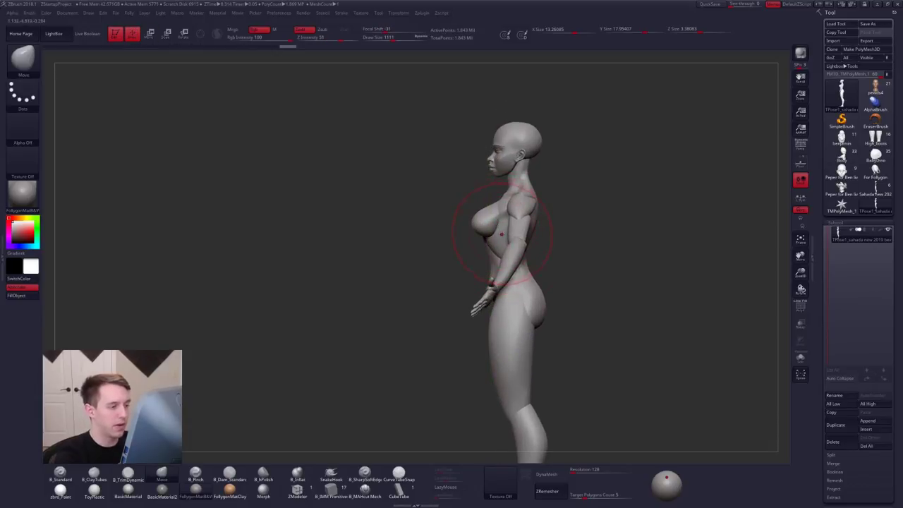
# Step: Mask the head, arms and legs so only the torso and breasts are editable, with the whole body shown
pyautogui.moveTo(503, 244)
pyautogui.mouseDown(button='right')
pyautogui.moveTo(521, 246)
pyautogui.moveTo(492, 247)
pyautogui.mouseUp(button='right')
pyautogui.keyDown('ctrl'); pyautogui.keyDown('shift'); pyautogui.click(504, 246); pyautogui.keyUp('shift'); pyautogui.keyUp('ctrl')
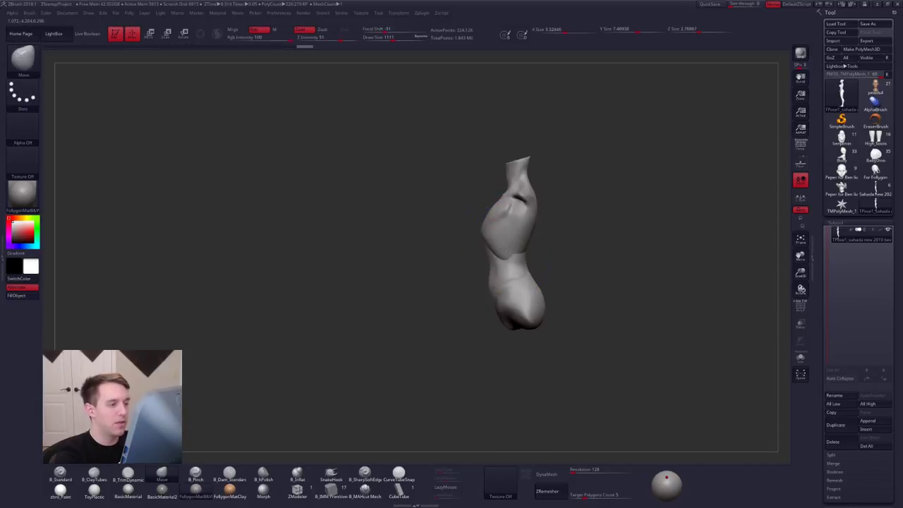
pyautogui.keyDown('ctrl'); pyautogui.keyDown('shift'); pyautogui.click(552, 240); pyautogui.keyUp('shift'); pyautogui.keyUp('ctrl')
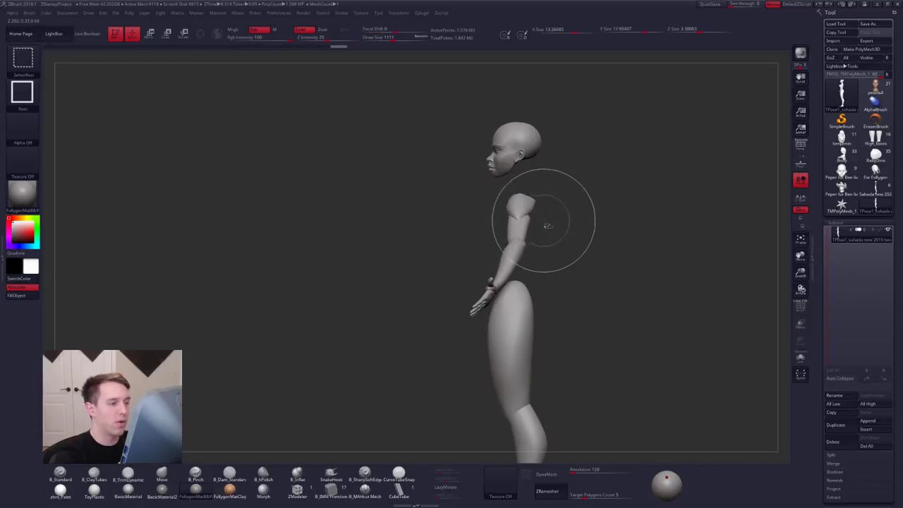
pyautogui.keyDown('ctrl'); pyautogui.keyDown('shift'); pyautogui.moveTo(566, 233); pyautogui.dragTo(571, 253); pyautogui.keyUp('shift'); pyautogui.keyUp('ctrl')
pyautogui.keyDown('ctrl'); pyautogui.click(589, 264); pyautogui.keyUp('ctrl')
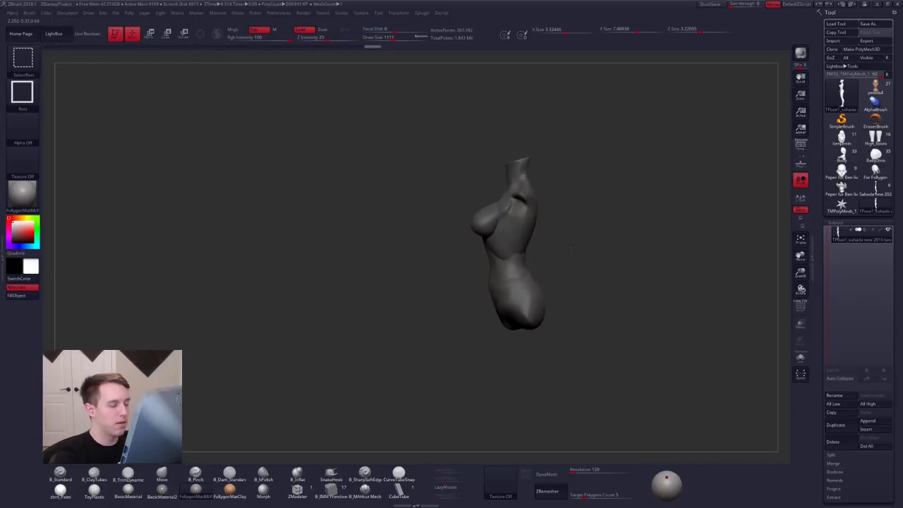
pyautogui.keyDown('ctrl'); pyautogui.keyDown('shift'); pyautogui.click(570, 248); pyautogui.keyUp('shift'); pyautogui.keyUp('ctrl')
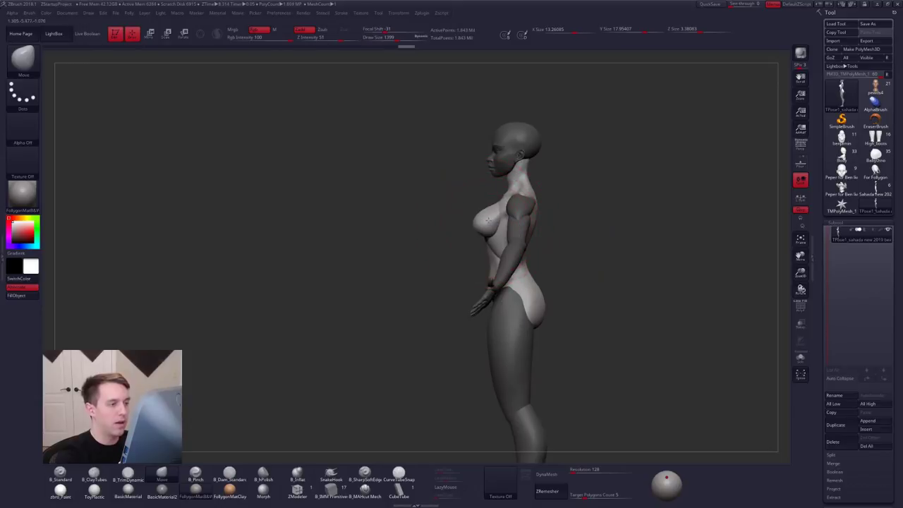
# Step: Reshape the unmasked belly and back from both profile views with the Move brush at draw sizes 1399 and 1138
pyautogui.moveTo(494, 250); pyautogui.dragTo(498, 251)
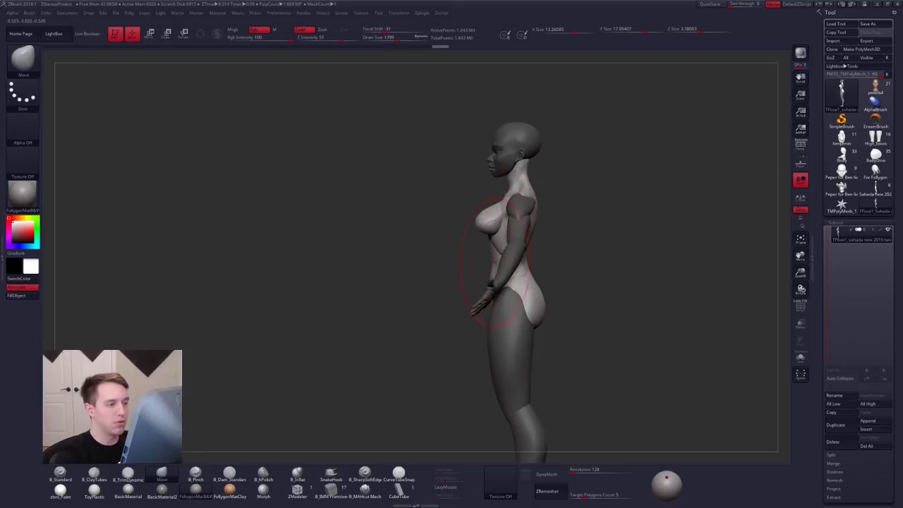
pyautogui.moveTo(491, 284); pyautogui.dragTo(518, 288, button='right')
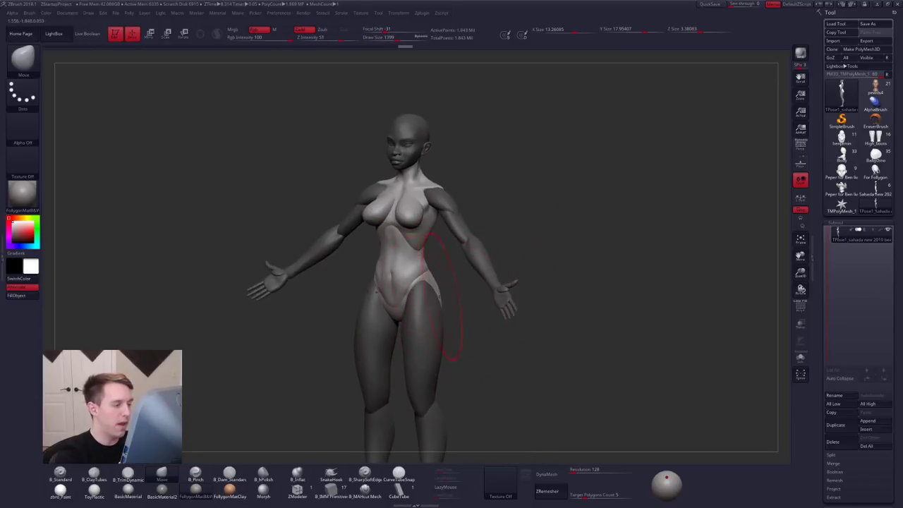
pyautogui.keyDown('alt'); pyautogui.moveTo(402, 293); pyautogui.dragTo(500, 308, button='right'); pyautogui.keyUp('alt')
pyautogui.moveTo(499, 304); pyautogui.dragTo(502, 305)
pyautogui.moveTo(503, 304); pyautogui.dragTo(569, 318, button='right')
pyautogui.press('space')
pyautogui.moveTo(520, 301); pyautogui.dragTo(516, 301)
pyautogui.moveTo(479, 276); pyautogui.dragTo(476, 274)
# Step: Refine the torso, buttocks and chest in profile with the Move brush at draw sizes 1309, 1685 and 1555
pyautogui.press('space')
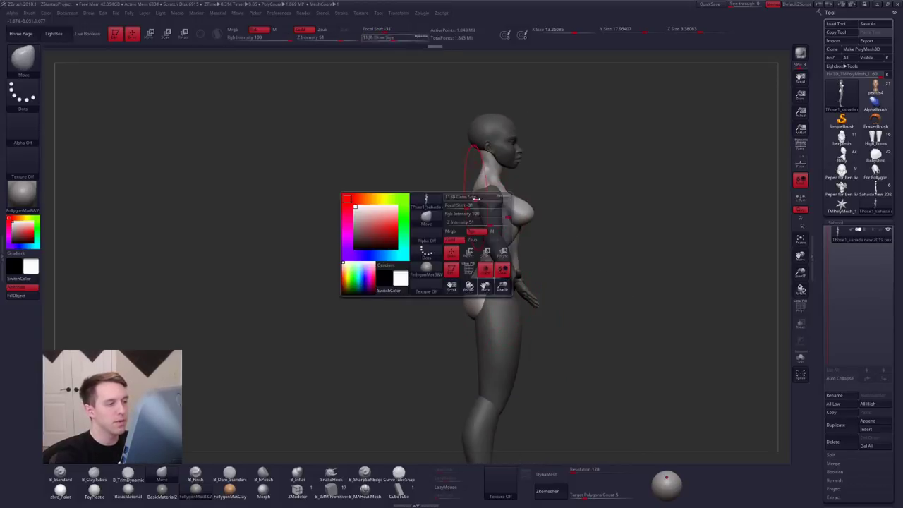
pyautogui.moveTo(478, 197); pyautogui.dragTo(480, 197)
pyautogui.moveTo(395, 212); pyautogui.dragTo(479, 211, button='right')
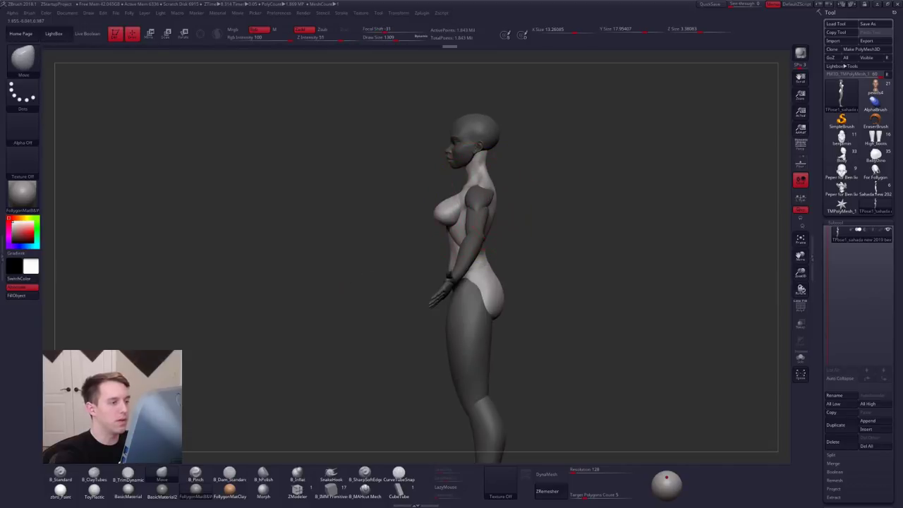
pyautogui.press('space')
pyautogui.moveTo(486, 200); pyautogui.dragTo(475, 188)
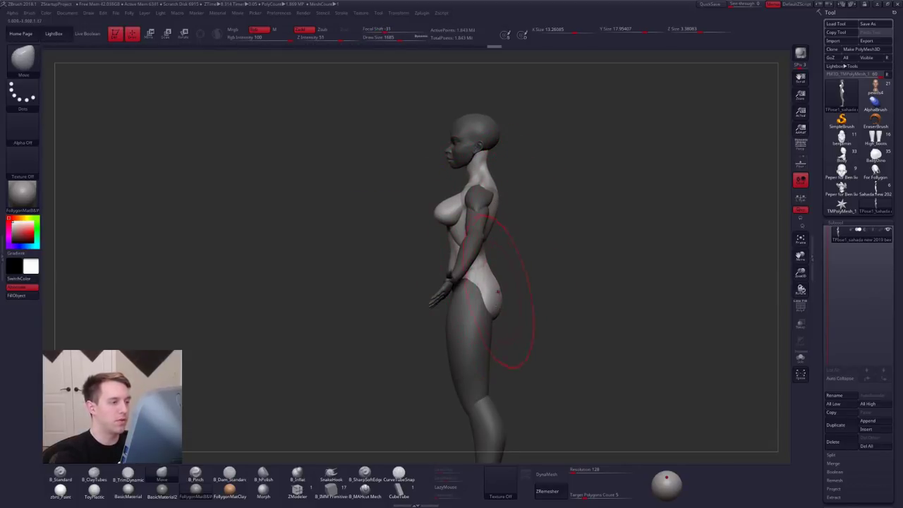
pyautogui.keyDown('alt'); pyautogui.moveTo(504, 288); pyautogui.dragTo(523, 291, button='right'); pyautogui.keyUp('alt')
pyautogui.press('space')
pyautogui.moveTo(519, 281); pyautogui.dragTo(517, 281)
pyautogui.moveTo(466, 231); pyautogui.dragTo(464, 227)
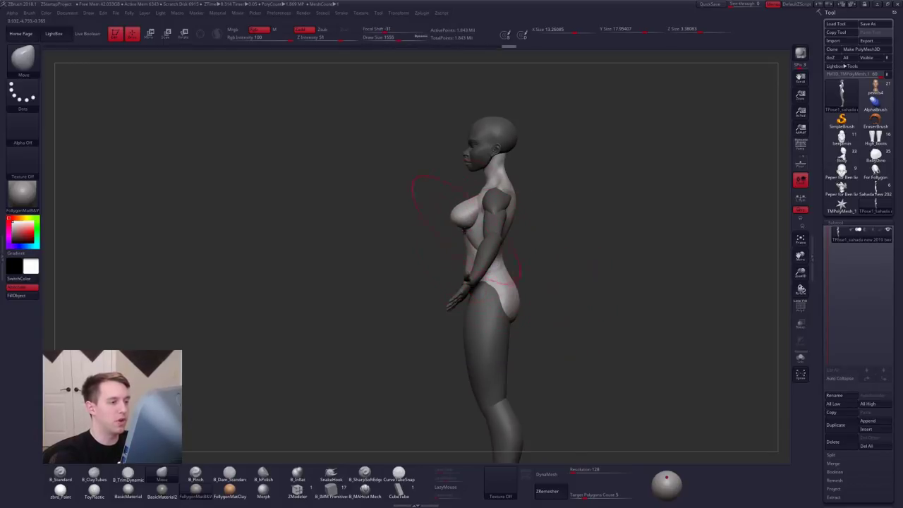
# Step: Set the draw size to 1111 and mask the whole body except the arms
pyautogui.press('space')
pyautogui.moveTo(507, 278)
pyautogui.mouseDown()
pyautogui.moveTo(503, 245)
pyautogui.moveTo(545, 232)
pyautogui.moveTo(521, 231)
pyautogui.mouseUp()
pyautogui.keyDown('ctrl'); pyautogui.keyDown('shift'); pyautogui.click(501, 273); pyautogui.keyUp('shift'); pyautogui.keyUp('ctrl')
pyautogui.press('space')
pyautogui.press('space')
pyautogui.keyDown('ctrl'); pyautogui.keyDown('shift'); pyautogui.click(518, 239); pyautogui.keyUp('shift'); pyautogui.keyUp('ctrl')
pyautogui.press('w')
pyautogui.keyDown('ctrl'); pyautogui.click(498, 207); pyautogui.keyUp('ctrl')
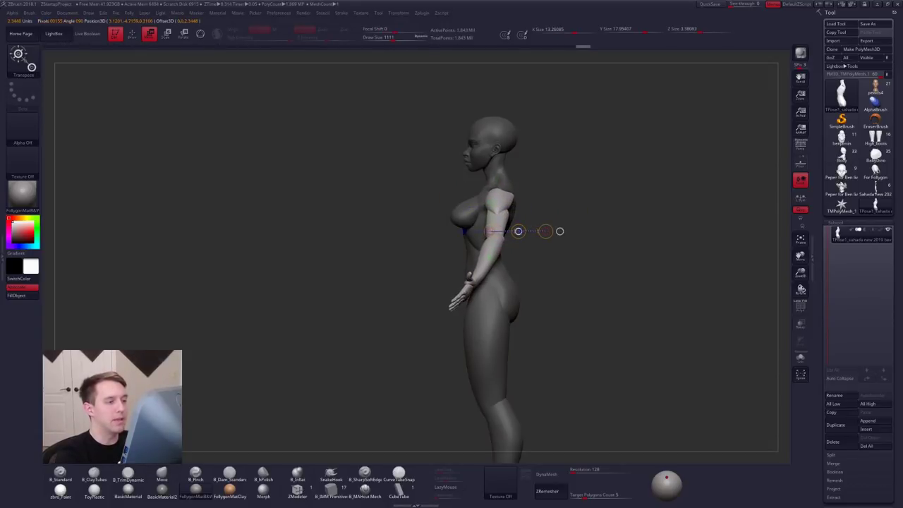
# Step: Measure straight down from the shoulder to the hand with a transpose line and compare it from the front
pyautogui.press('r')
pyautogui.moveTo(499, 193)
pyautogui.keyDown('shift'); pyautogui.mouseDown()
pyautogui.moveTo(500, 295)
pyautogui.moveTo(509, 295)
pyautogui.mouseUp(); pyautogui.keyUp('shift')
pyautogui.moveTo(558, 353); pyautogui.dragTo(630, 358)
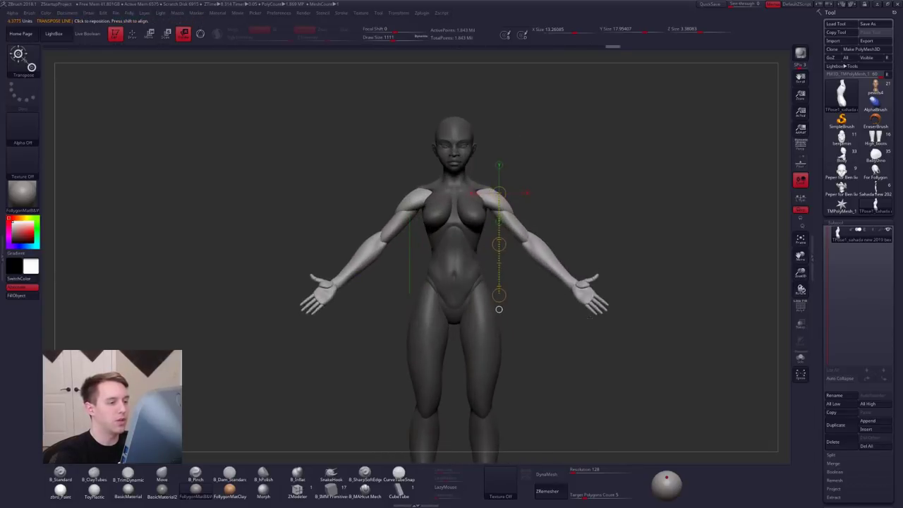
pyautogui.press('q')
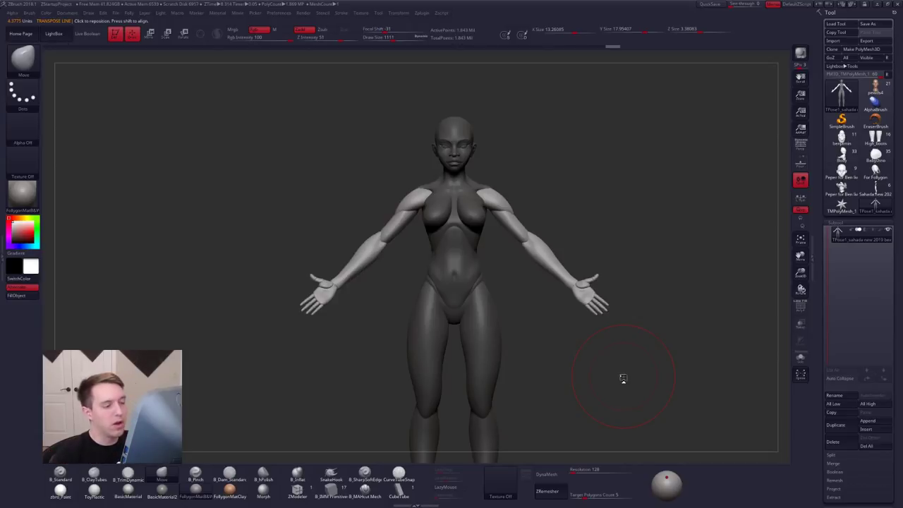
# Step: Make the combined TPose1 Sahada mesh the active tool again
pyautogui.keyDown('alt'); pyautogui.moveTo(624, 376); pyautogui.dragTo(604, 302); pyautogui.keyUp('alt')
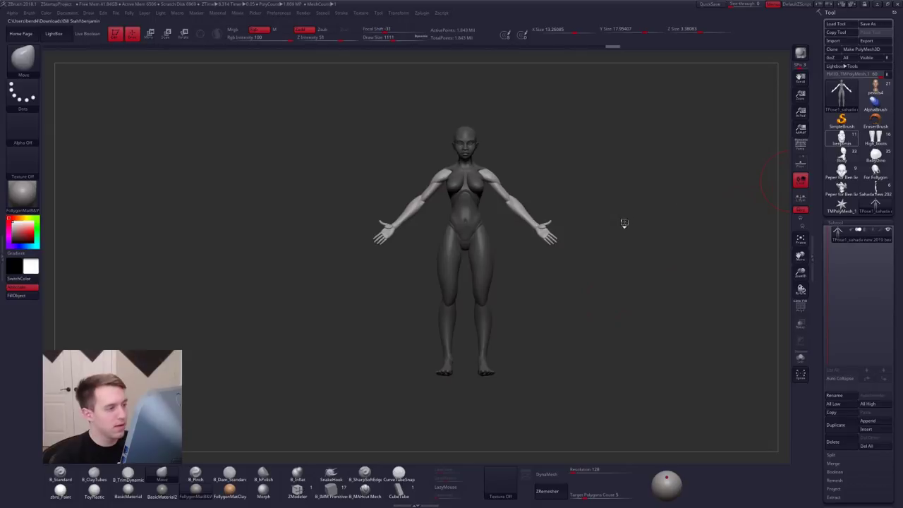
pyautogui.moveTo(425, 259); pyautogui.dragTo(545, 308)
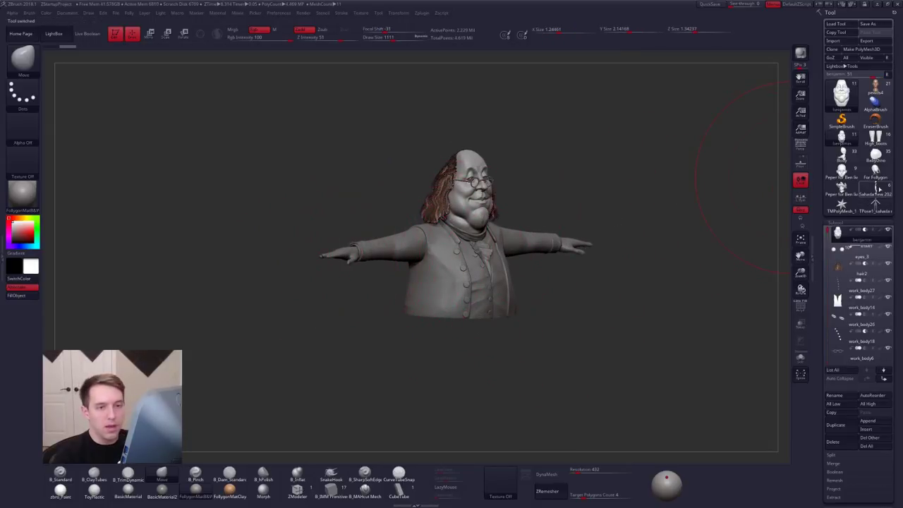
pyautogui.click(876, 205)
pyautogui.moveTo(654, 230); pyautogui.dragTo(621, 225)
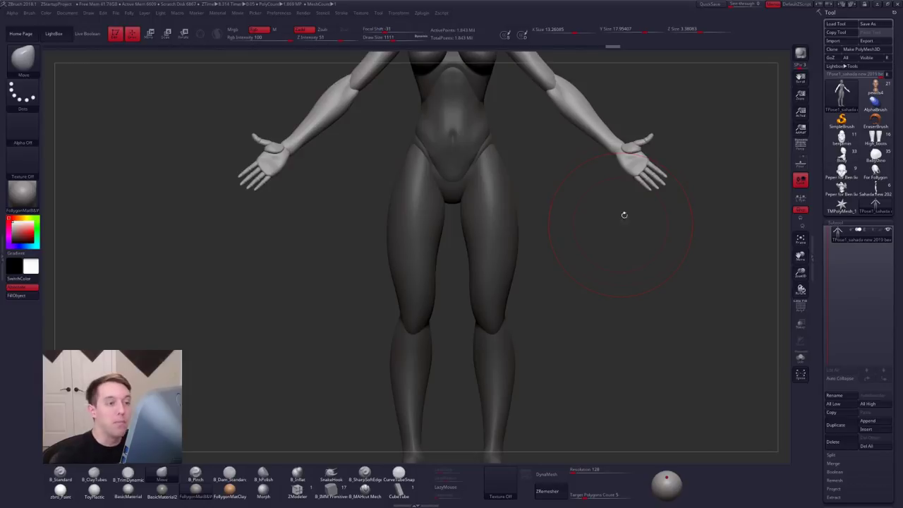
# Step: Measure the arm with a transpose line from the shoulder to just past the fingertips
pyautogui.keyDown('alt'); pyautogui.moveTo(609, 112); pyautogui.dragTo(572, 227); pyautogui.keyUp('alt')
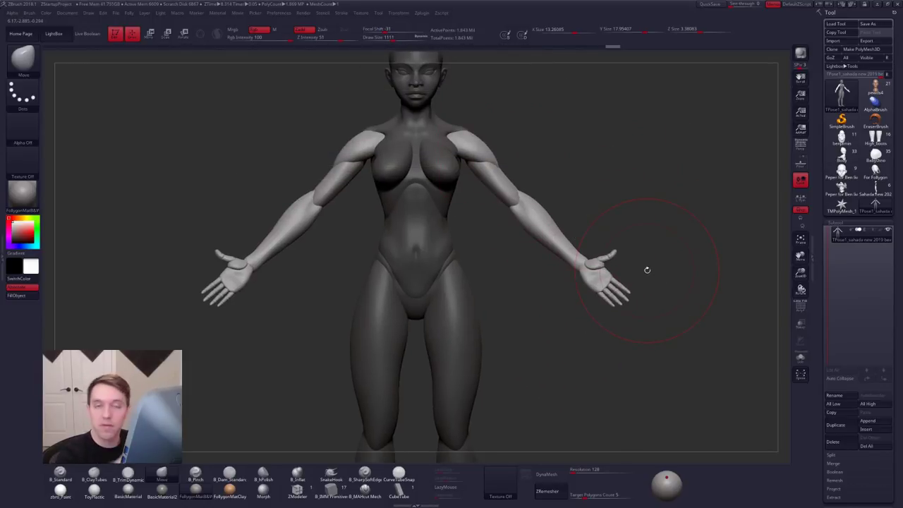
pyautogui.press('r')
pyautogui.moveTo(460, 128)
pyautogui.mouseDown()
pyautogui.moveTo(626, 319)
pyautogui.moveTo(517, 376)
pyautogui.moveTo(518, 343)
pyautogui.mouseUp()
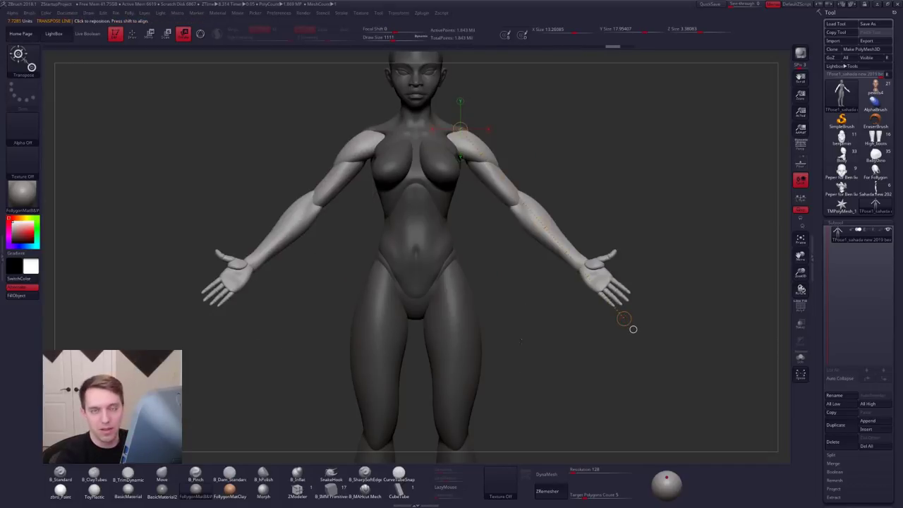
# Step: Resize the Move brush to draw size 1251 and check the arm's length in profile against the hips and legs
pyautogui.press('q')
pyautogui.press('space')
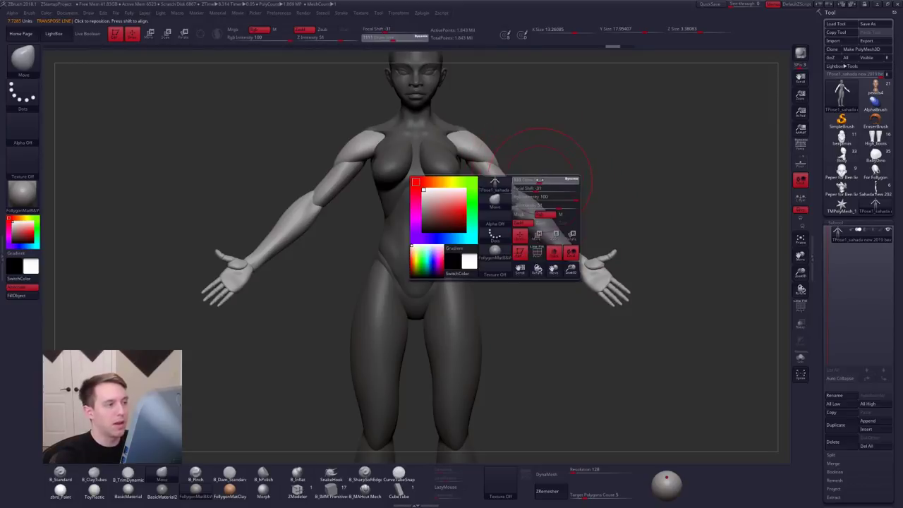
pyautogui.moveTo(542, 178)
pyautogui.mouseDown()
pyautogui.moveTo(470, 177)
pyautogui.moveTo(499, 228)
pyautogui.moveTo(530, 223)
pyautogui.mouseUp()
pyautogui.press('space')
pyautogui.moveTo(554, 223)
pyautogui.mouseDown()
pyautogui.moveTo(589, 228)
pyautogui.moveTo(573, 264)
pyautogui.moveTo(627, 278)
pyautogui.mouseUp()
pyautogui.press('space')
pyautogui.moveTo(606, 300); pyautogui.dragTo(618, 299)
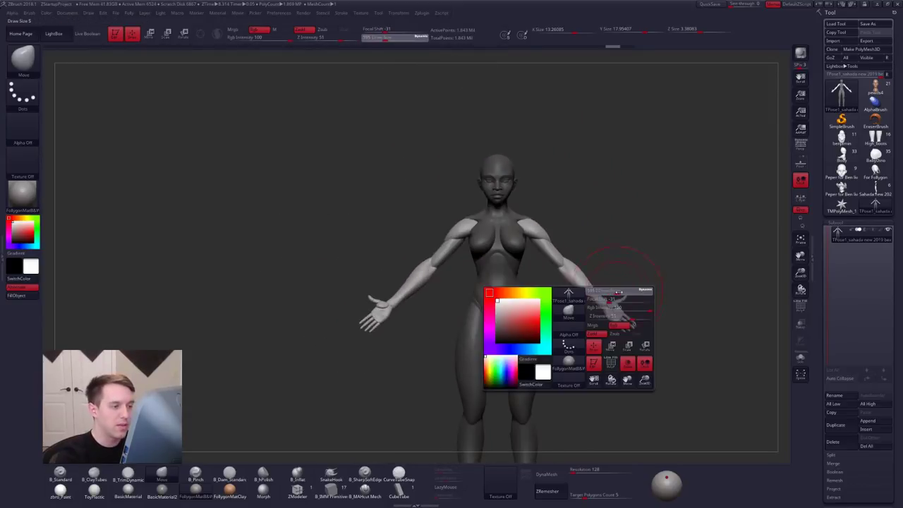
pyautogui.moveTo(667, 283); pyautogui.dragTo(600, 267)
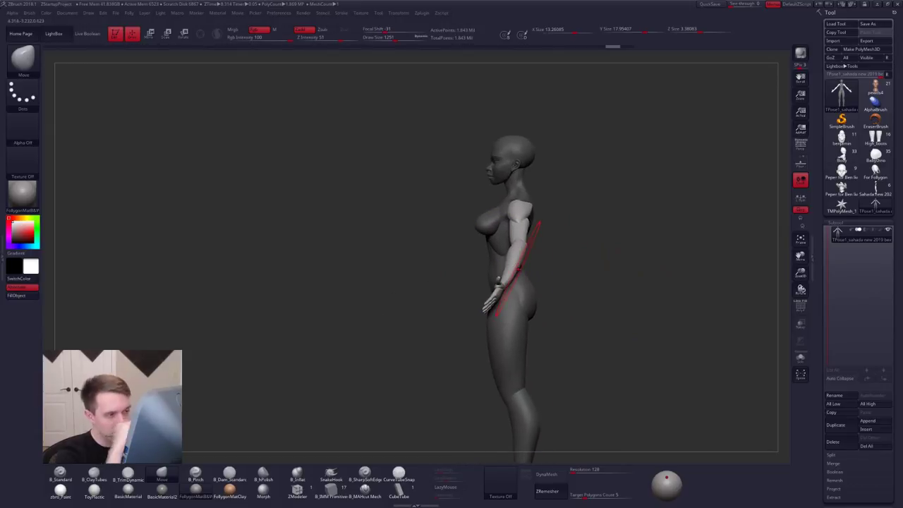
pyautogui.moveTo(528, 329)
pyautogui.keyDown('alt'); pyautogui.mouseDown()
pyautogui.moveTo(510, 269)
pyautogui.moveTo(506, 290)
pyautogui.moveTo(539, 278)
pyautogui.mouseUp(); pyautogui.keyUp('alt')
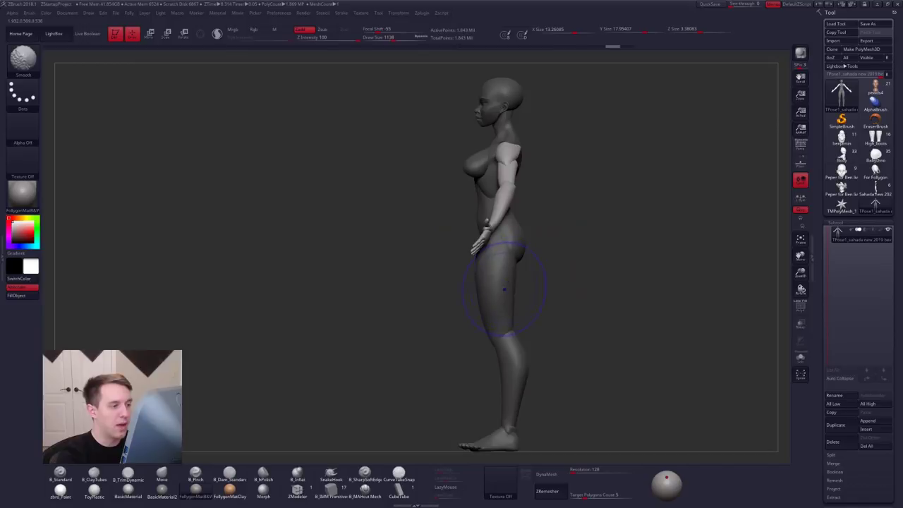
# Step: Mask the torso and arms so the legs stay editable
pyautogui.press('w')
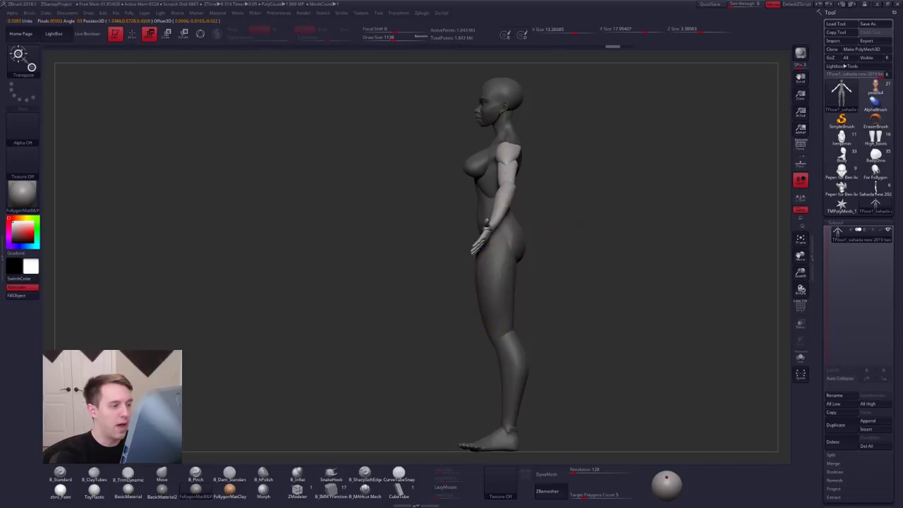
pyautogui.keyDown('ctrl'); pyautogui.click(492, 280); pyautogui.keyUp('ctrl')
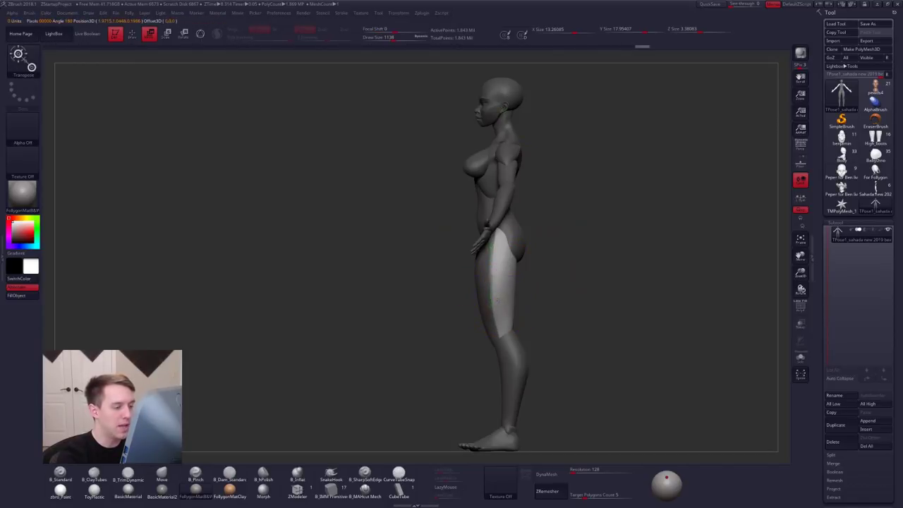
pyautogui.keyDown('ctrl'); pyautogui.moveTo(565, 233); pyautogui.dragTo(547, 246); pyautogui.keyUp('ctrl')
pyautogui.press('q')
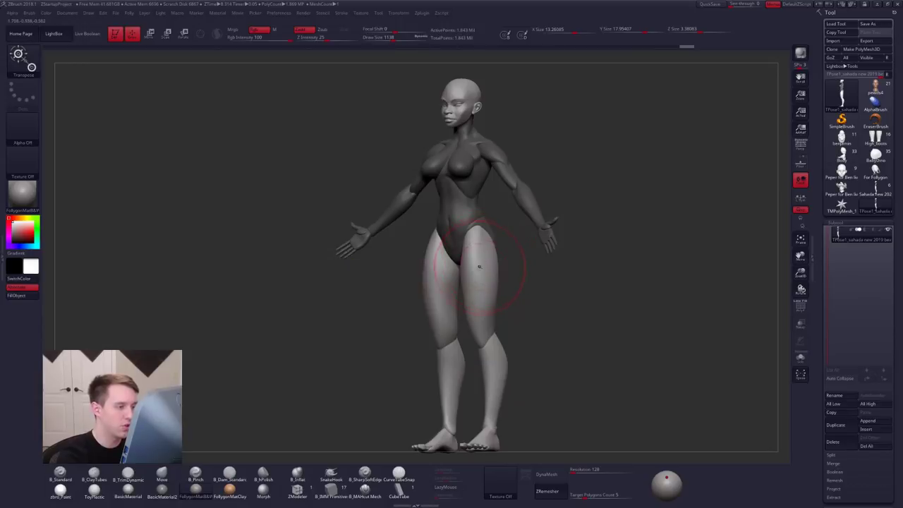
pyautogui.moveTo(479, 267); pyautogui.dragTo(529, 273, button='right')
# Step: Clear the mask and transfer the TPose mesh edits back to the original subtools with TPose|SubT
pyautogui.press('w')
pyautogui.rightClick(435, 323)
pyautogui.keyDown('ctrl'); pyautogui.moveTo(531, 279); pyautogui.dragTo(514, 255); pyautogui.keyUp('ctrl')
pyautogui.press('q')
pyautogui.press('f')
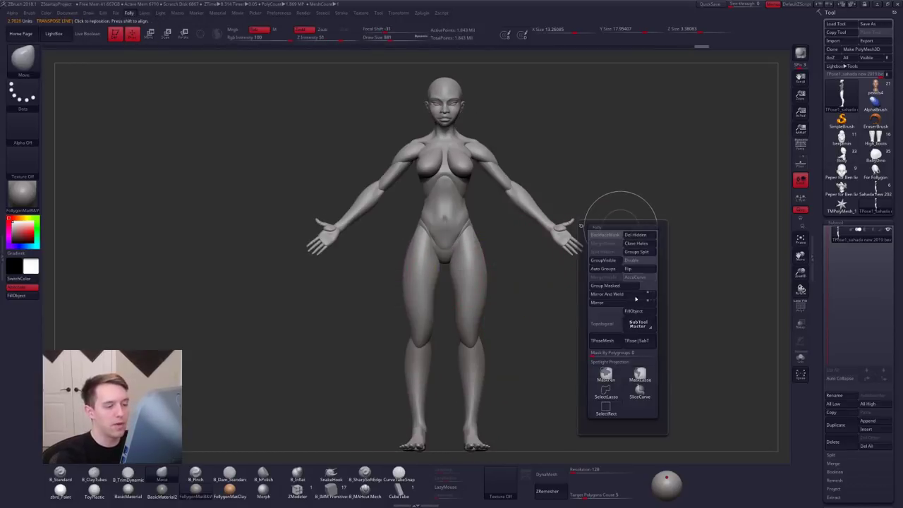
pyautogui.click(639, 341)
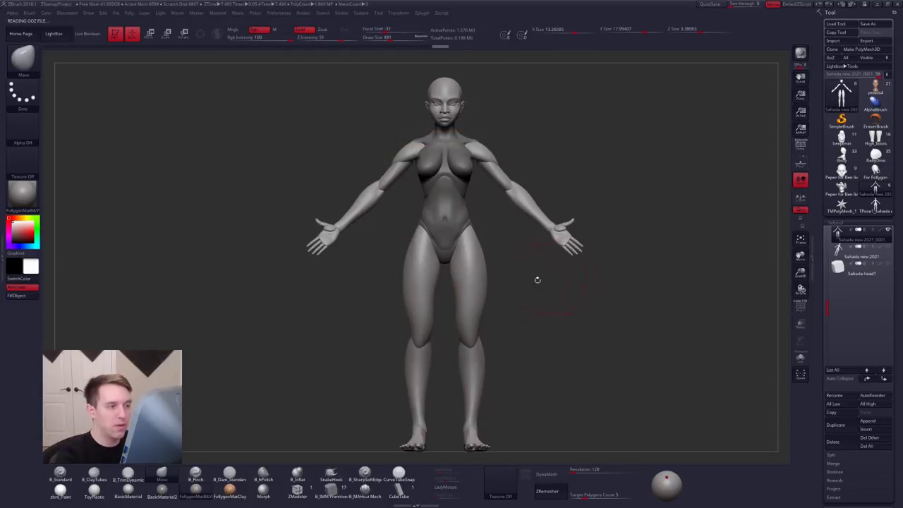
# Step: Isolate the upper part of the thighs in the soloed limb subtool and turn on Double-sided display
pyautogui.hotkey('alt', 's')
pyautogui.keyDown('alt'); pyautogui.moveTo(462, 271); pyautogui.dragTo(518, 284, button='right'); pyautogui.keyUp('alt')
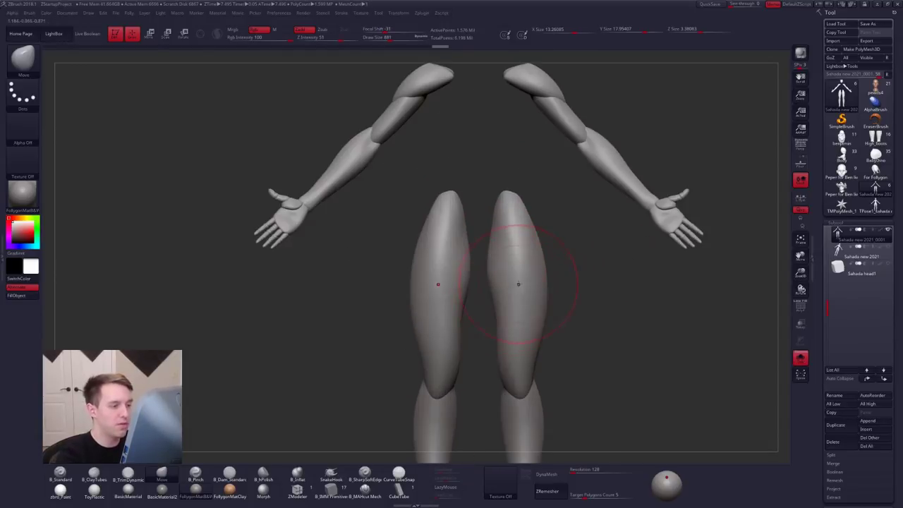
pyautogui.keyDown('ctrl'); pyautogui.keyDown('shift'); pyautogui.moveTo(484, 283); pyautogui.dragTo(564, 180); pyautogui.keyUp('shift'); pyautogui.keyUp('ctrl')
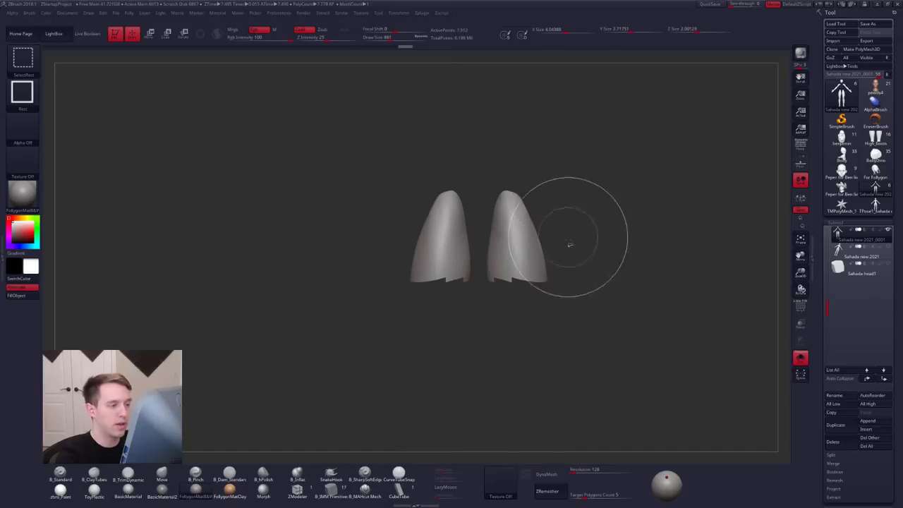
pyautogui.press('space')
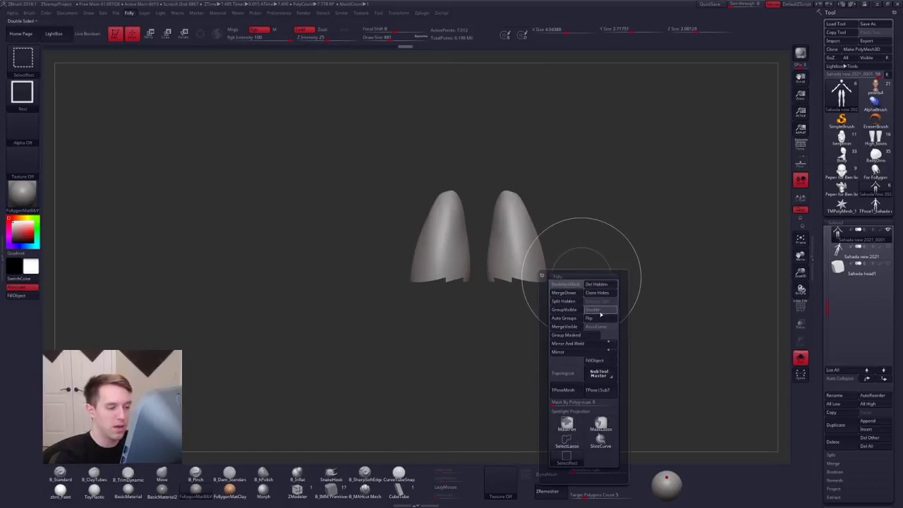
pyautogui.click(602, 311)
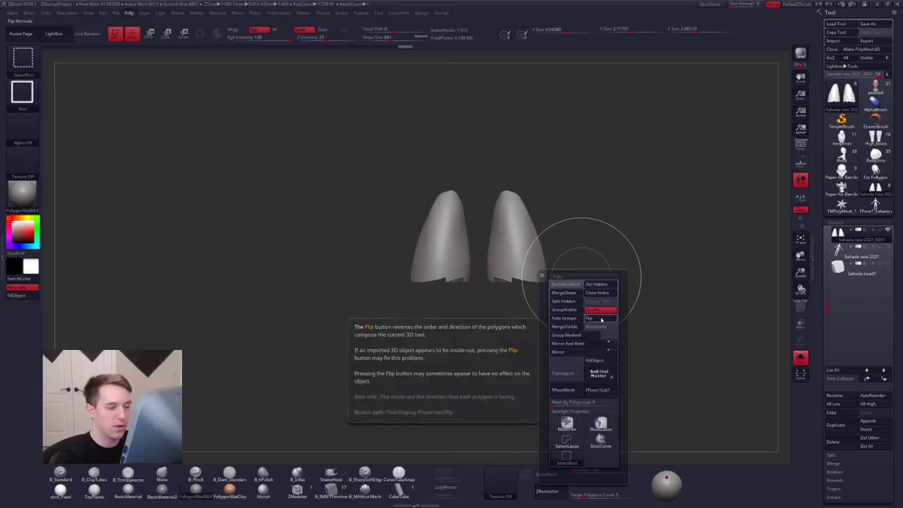
# Step: Examine the open undersides of the isolated upper thighs and show the whole limb subtool again
pyautogui.click(577, 444)
pyautogui.click(600, 429)
pyautogui.moveTo(646, 443); pyautogui.dragTo(655, 325)
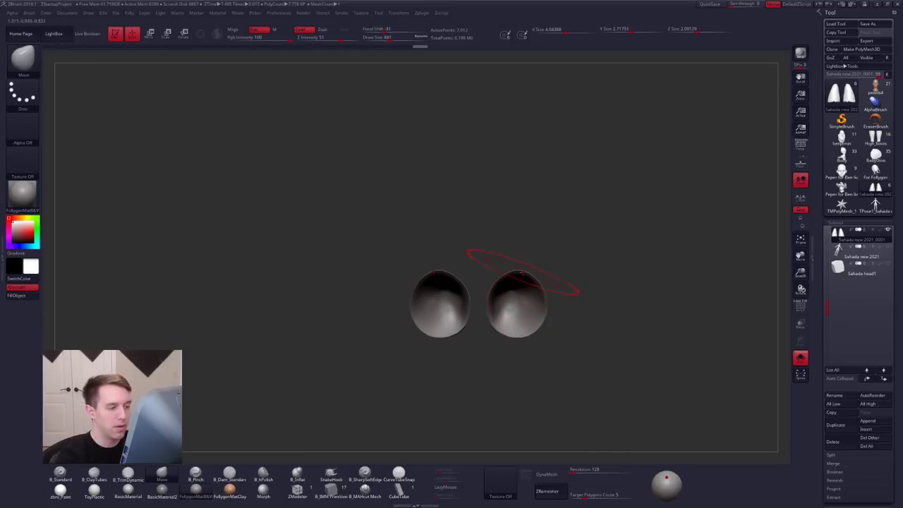
pyautogui.keyDown('alt'); pyautogui.moveTo(591, 307); pyautogui.dragTo(592, 346); pyautogui.keyUp('alt')
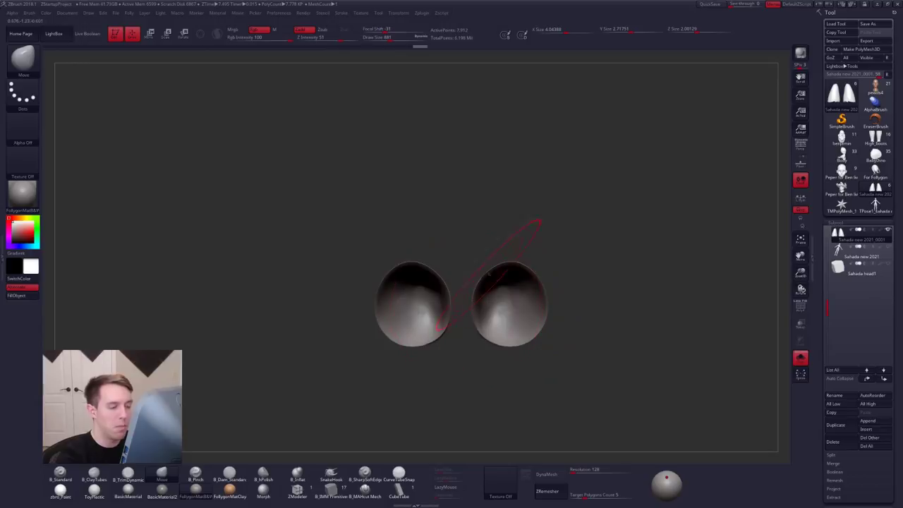
pyautogui.moveTo(479, 304); pyautogui.dragTo(484, 374)
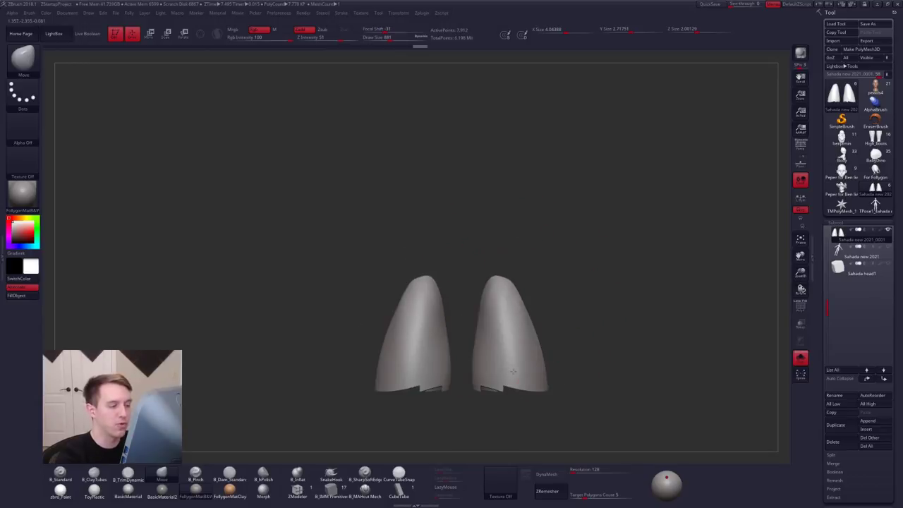
pyautogui.keyDown('alt'); pyautogui.moveTo(564, 367); pyautogui.dragTo(532, 276); pyautogui.keyUp('alt')
pyautogui.keyDown('ctrl'); pyautogui.keyDown('shift'); pyautogui.click(562, 332); pyautogui.keyUp('shift'); pyautogui.keyUp('ctrl')
# Step: Adjust the upper thigh with the Move brush and change the draw size
pyautogui.moveTo(547, 314); pyautogui.dragTo(492, 325)
pyautogui.moveTo(492, 325)
pyautogui.mouseDown(button='right')
pyautogui.moveTo(498, 304)
pyautogui.moveTo(497, 317)
pyautogui.mouseUp(button='right')
pyautogui.press('s')
pyautogui.moveTo(497, 314); pyautogui.dragTo(489, 314)
# Step: Try a resized Pinch brush on the thigh and undo the last stroke
pyautogui.press('b')
pyautogui.press('p')
pyautogui.press('i')
pyautogui.keyDown('shift'); pyautogui.moveTo(487, 280); pyautogui.dragTo(494, 256, button='right'); pyautogui.keyUp('shift')
pyautogui.press('s')
pyautogui.moveTo(494, 256)
pyautogui.mouseDown()
pyautogui.moveTo(484, 256)
pyautogui.moveTo(488, 317)
pyautogui.mouseUp()
pyautogui.moveTo(455, 437)
pyautogui.mouseDown()
pyautogui.moveTo(520, 382)
pyautogui.moveTo(470, 359)
pyautogui.mouseUp()
pyautogui.hotkey('ctrl', 'z')
pyautogui.moveTo(492, 322); pyautogui.dragTo(540, 331, button='right')
pyautogui.moveTo(459, 363); pyautogui.dragTo(433, 355, button='right')
# Step: Flatten the front of the upper thighs with the TrimDynamic brush at draw size 764 and leave solo view
pyautogui.press('b')
pyautogui.press('t')
pyautogui.press('d')
pyautogui.moveTo(470, 262); pyautogui.dragTo(496, 255, button='right')
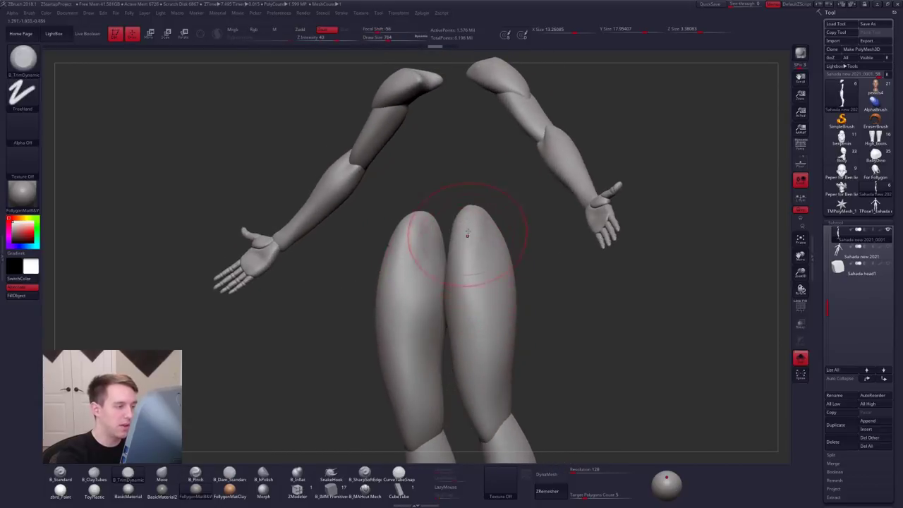
pyautogui.moveTo(468, 234)
pyautogui.mouseDown()
pyautogui.moveTo(474, 363)
pyautogui.moveTo(471, 311)
pyautogui.mouseUp()
pyautogui.hotkey('alt', 'shift', 's')
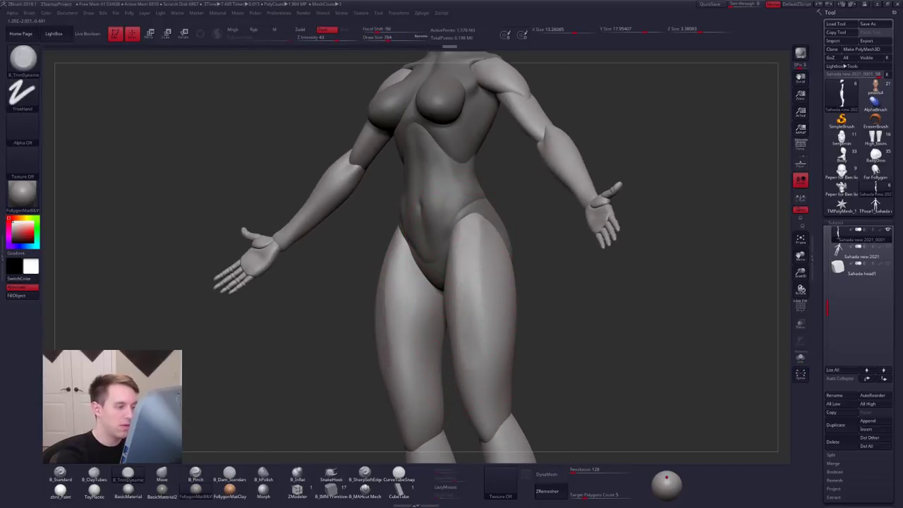
# Step: Plane the front of the thighs with TrimDynamic strokes from several angles and smooth the surface
pyautogui.moveTo(469, 258); pyautogui.dragTo(474, 305)
pyautogui.moveTo(474, 304); pyautogui.dragTo(500, 301, button='right')
pyautogui.moveTo(454, 228); pyautogui.dragTo(456, 286)
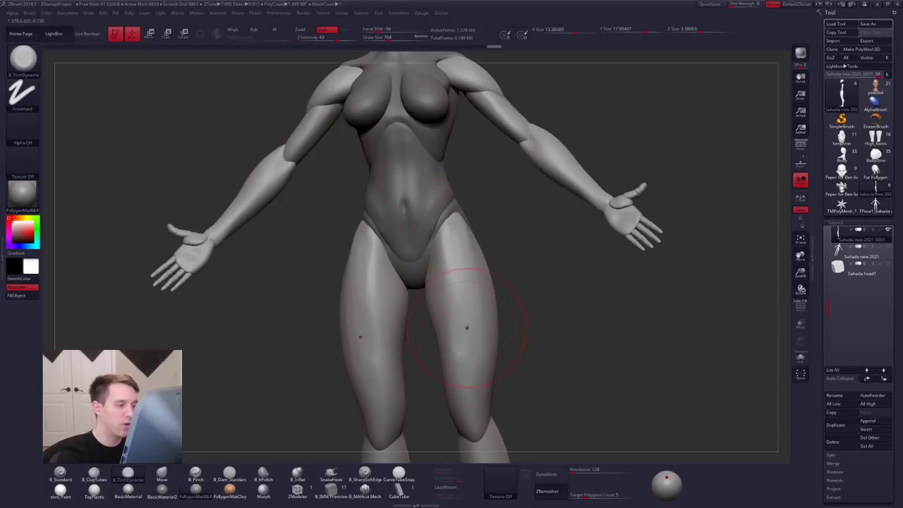
pyautogui.moveTo(468, 327); pyautogui.dragTo(470, 340)
pyautogui.moveTo(498, 305); pyautogui.dragTo(474, 297, button='right')
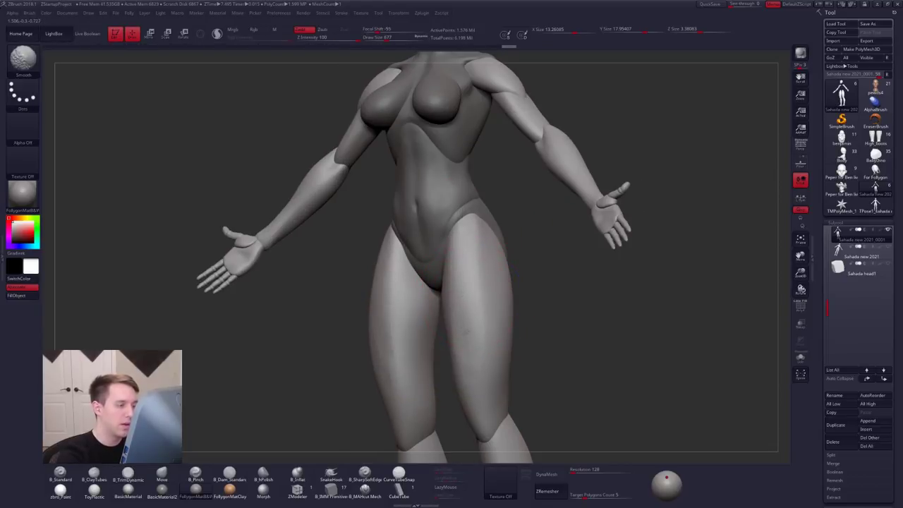
pyautogui.keyDown('shift'); pyautogui.moveTo(467, 331); pyautogui.dragTo(484, 315); pyautogui.keyUp('shift')
pyautogui.press('s')
pyautogui.moveTo(484, 315)
pyautogui.mouseDown(button='right')
pyautogui.moveTo(509, 303)
pyautogui.moveTo(467, 280)
pyautogui.mouseUp(button='right')
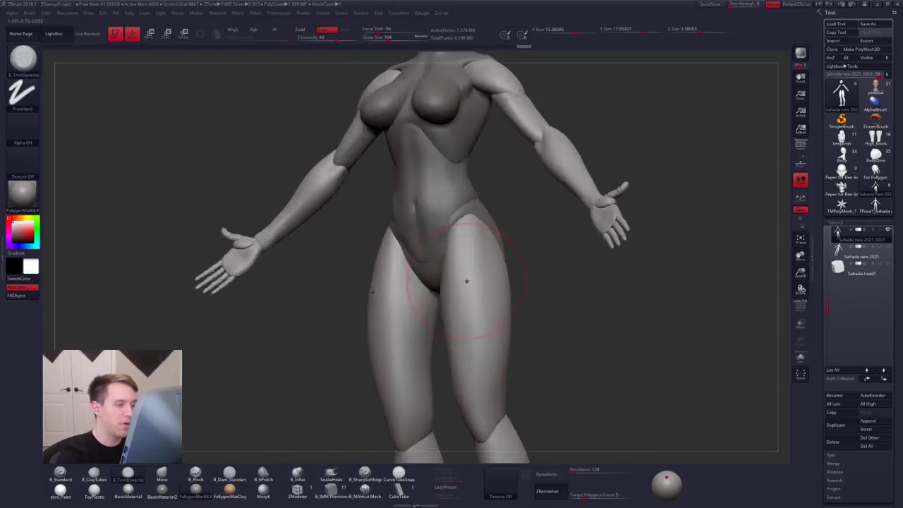
# Step: Build up the front of the thighs from hip to knee with ClayTubes strokes at draw size 764
pyautogui.press('2')
pyautogui.moveTo(484, 250); pyautogui.dragTo(472, 233, button='right')
pyautogui.moveTo(482, 222); pyautogui.dragTo(468, 375)
pyautogui.moveTo(458, 272); pyautogui.dragTo(482, 259, button='right')
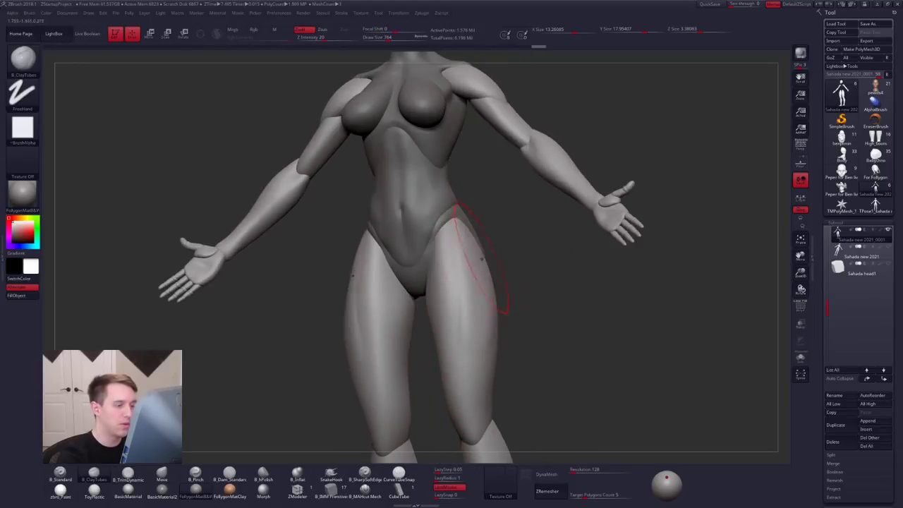
pyautogui.moveTo(482, 259); pyautogui.dragTo(453, 421)
pyautogui.moveTo(427, 283); pyautogui.dragTo(453, 272, button='right')
pyautogui.moveTo(453, 271); pyautogui.dragTo(433, 432)
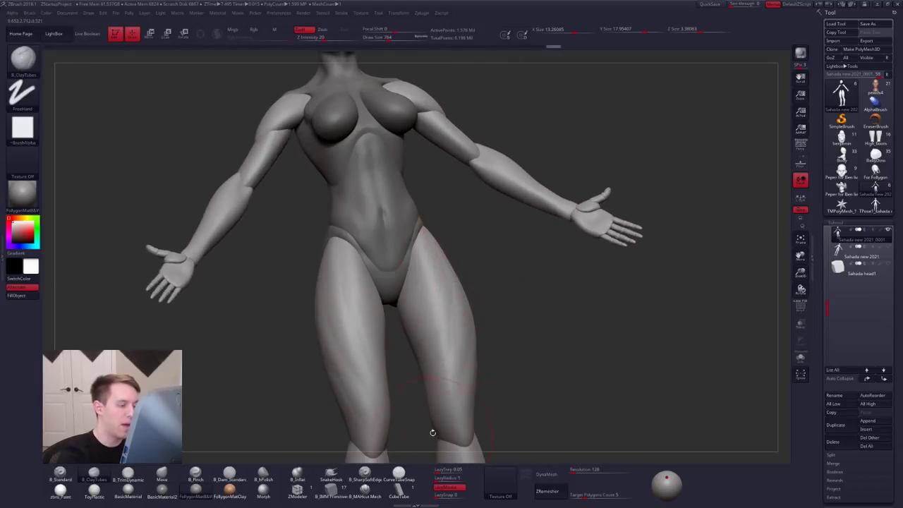
# Step: Smooth the built-up front surface of the thighs
pyautogui.press('shift')
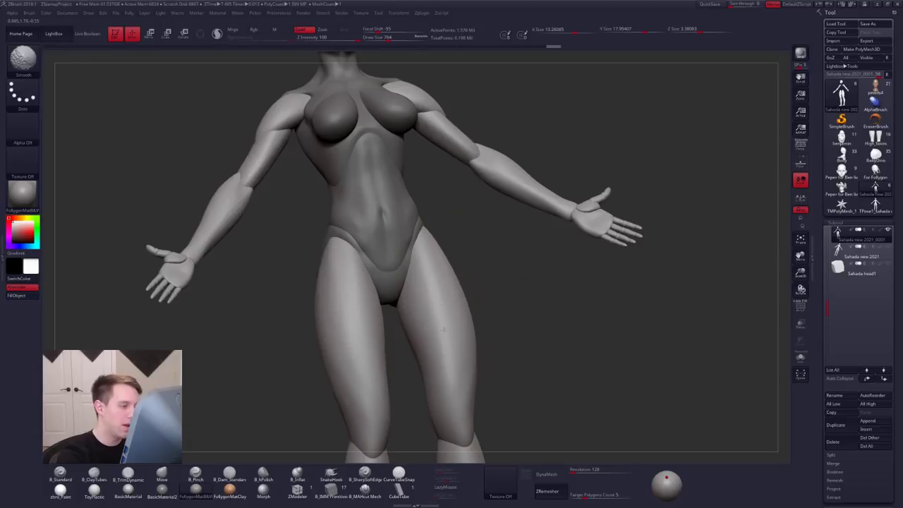
pyautogui.keyDown('shift'); pyautogui.moveTo(443, 330); pyautogui.dragTo(436, 353); pyautogui.keyUp('shift')
pyautogui.keyDown('shift'); pyautogui.moveTo(436, 332); pyautogui.dragTo(456, 346, button='right'); pyautogui.keyUp('shift')
pyautogui.keyDown('shift'); pyautogui.moveTo(456, 347); pyautogui.dragTo(456, 273); pyautogui.keyUp('shift')
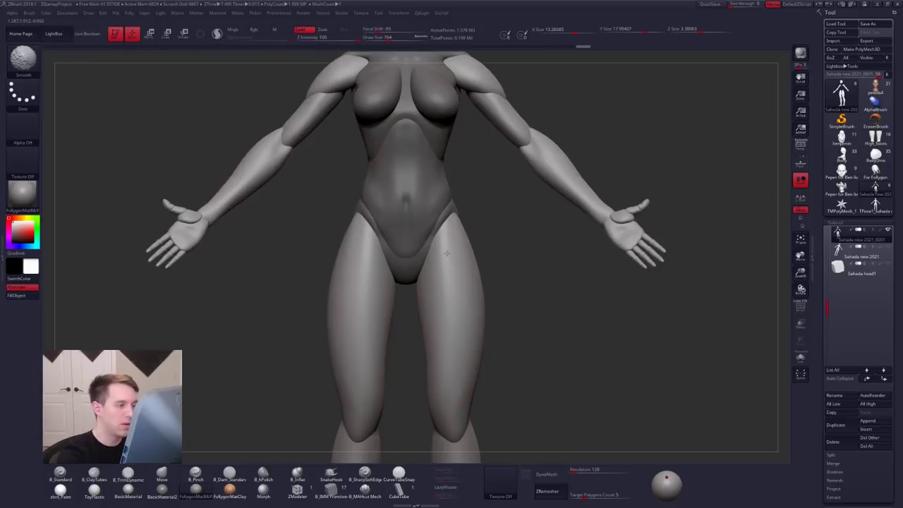
# Step: Isolate the thigh in side profile and set the Move brush's draw size to 657
pyautogui.moveTo(447, 253); pyautogui.dragTo(393, 273, button='right')
pyautogui.press('space')
pyautogui.moveTo(477, 305); pyautogui.dragTo(484, 306)
pyautogui.press('b')
pyautogui.press('m')
pyautogui.press('v')
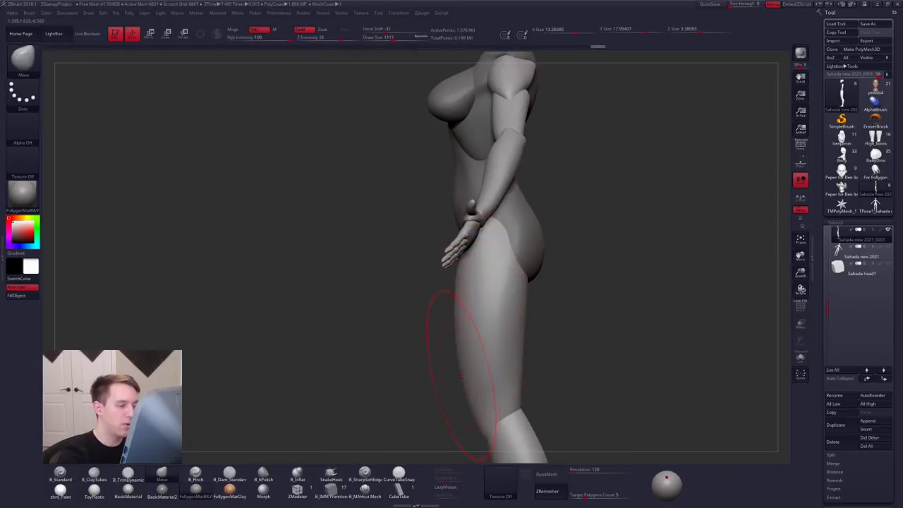
pyautogui.keyDown('ctrl'); pyautogui.keyDown('shift'); pyautogui.click(502, 363); pyautogui.keyUp('shift'); pyautogui.keyUp('ctrl')
pyautogui.keyDown('ctrl'); pyautogui.moveTo(532, 364); pyautogui.dragTo(515, 310, button='right'); pyautogui.keyUp('ctrl')
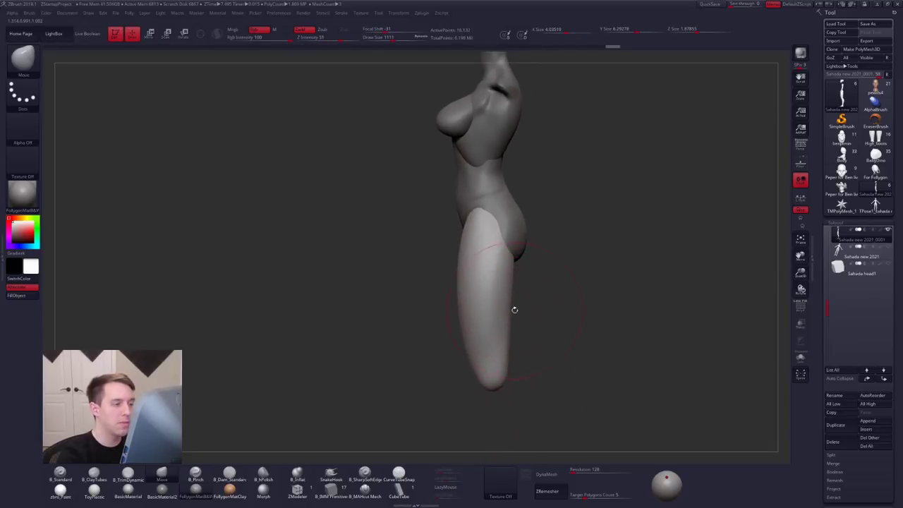
pyautogui.press('space')
pyautogui.moveTo(541, 321); pyautogui.dragTo(537, 321)
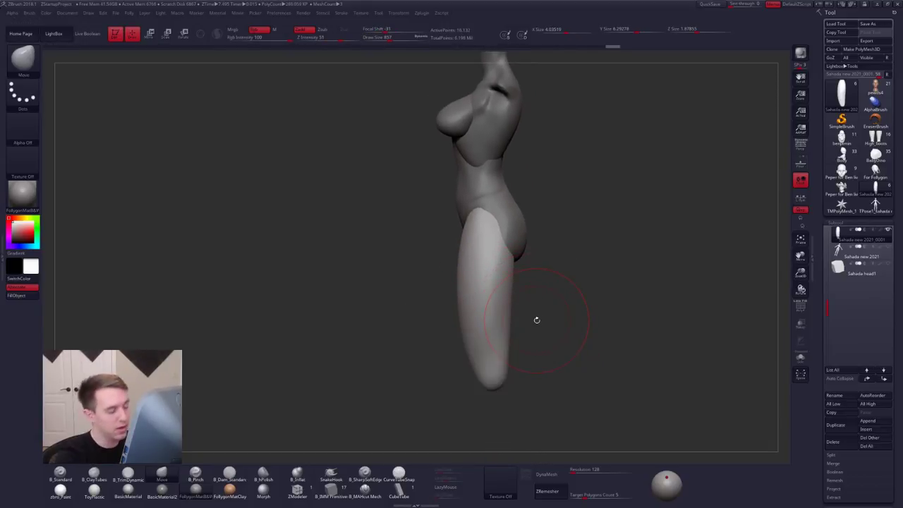
# Step: Trace the thigh's side profile with lasso outlines and Transpose lines to examine where its curves peak
pyautogui.moveTo(490, 392)
pyautogui.keyDown('ctrl'); pyautogui.mouseDown()
pyautogui.moveTo(457, 291)
pyautogui.moveTo(528, 163)
pyautogui.moveTo(581, 144)
pyautogui.mouseUp(); pyautogui.keyUp('ctrl')
pyautogui.keyDown('ctrl'); pyautogui.moveTo(565, 337); pyautogui.dragTo(568, 347); pyautogui.keyUp('ctrl')
pyautogui.press('w')
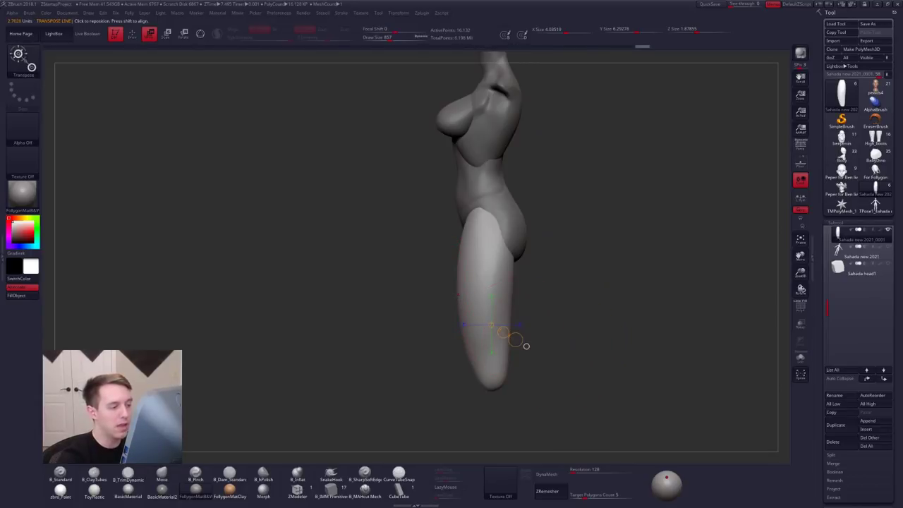
pyautogui.moveTo(458, 294)
pyautogui.keyDown('shift'); pyautogui.mouseDown()
pyautogui.moveTo(268, 297)
pyautogui.moveTo(240, 308)
pyautogui.mouseUp(); pyautogui.keyUp('shift')
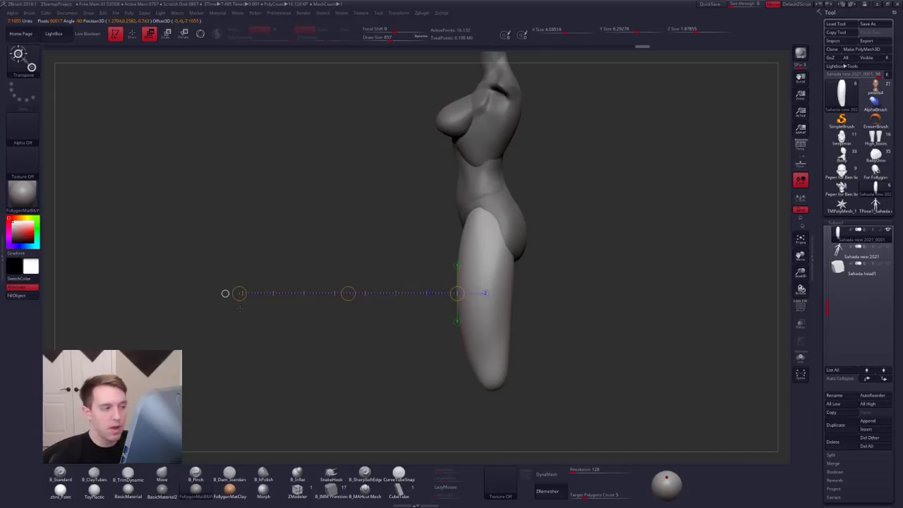
pyautogui.keyDown('shift'); pyautogui.moveTo(462, 248); pyautogui.dragTo(300, 273); pyautogui.keyUp('shift')
pyautogui.press('q')
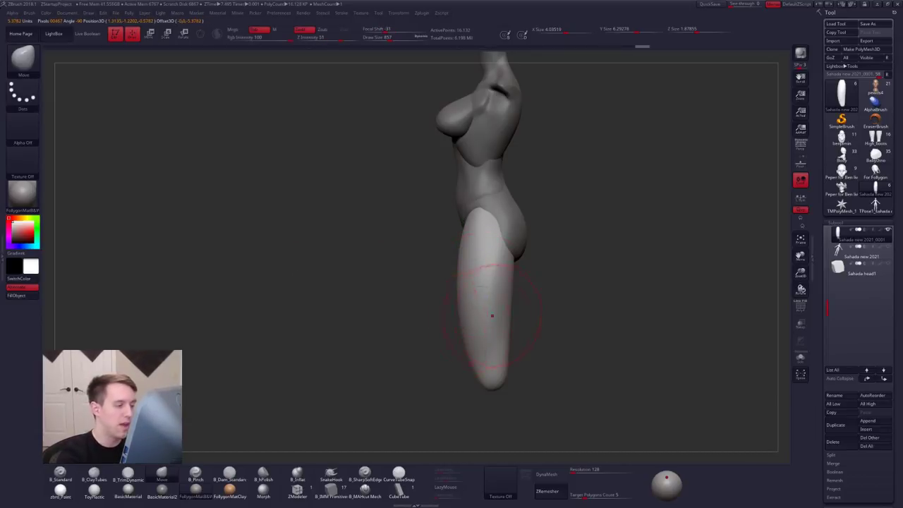
# Step: Restore the full body and mask everything except the thighs for ClayTubes work at draw size 833
pyautogui.keyDown('ctrl'); pyautogui.keyDown('shift'); pyautogui.click(459, 322); pyautogui.keyUp('shift'); pyautogui.keyUp('ctrl')
pyautogui.press('w')
pyautogui.keyDown('ctrl'); pyautogui.click(475, 323); pyautogui.keyUp('ctrl')
pyautogui.press('q')
pyautogui.press('space')
pyautogui.moveTo(467, 336); pyautogui.dragTo(482, 336)
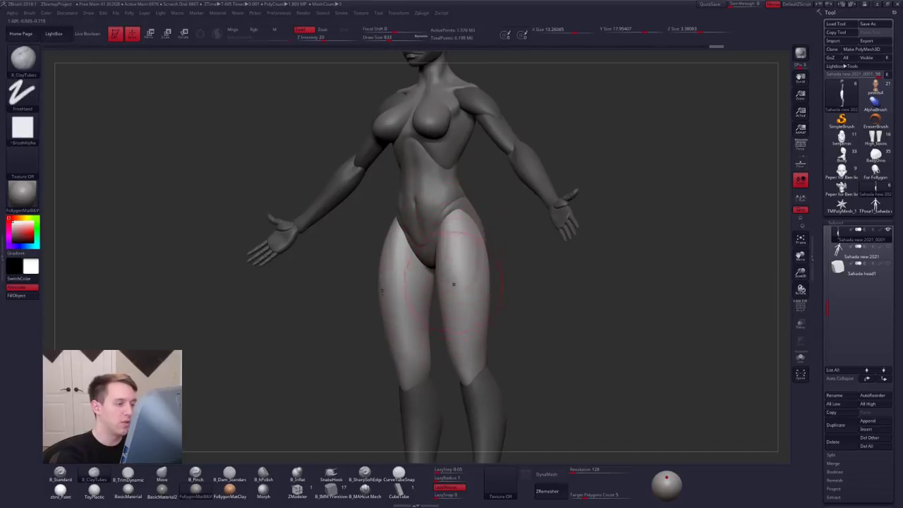
pyautogui.press('shift')
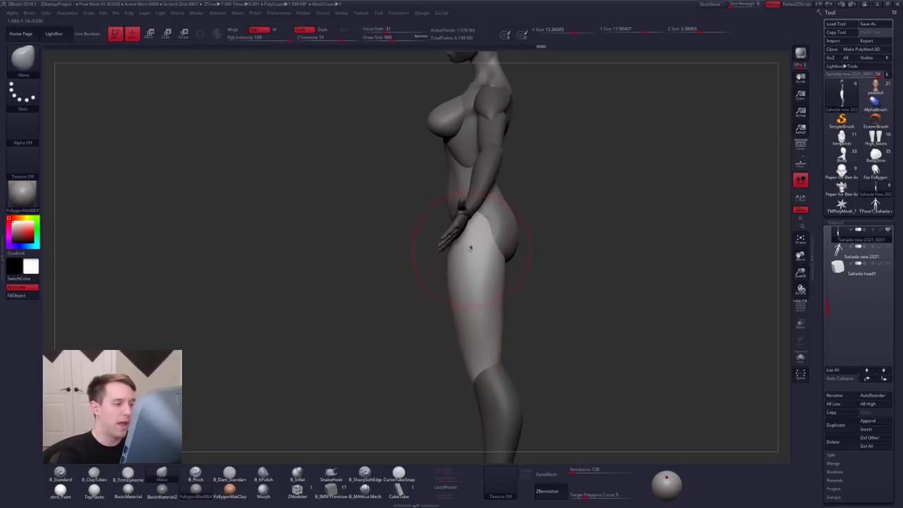
# Step: Isolate the thigh in solo view and trace the curvature of its side profile with lasso outlines
pyautogui.keyDown('ctrl'); pyautogui.keyDown('shift'); pyautogui.click(498, 311); pyautogui.keyUp('shift'); pyautogui.keyUp('ctrl')
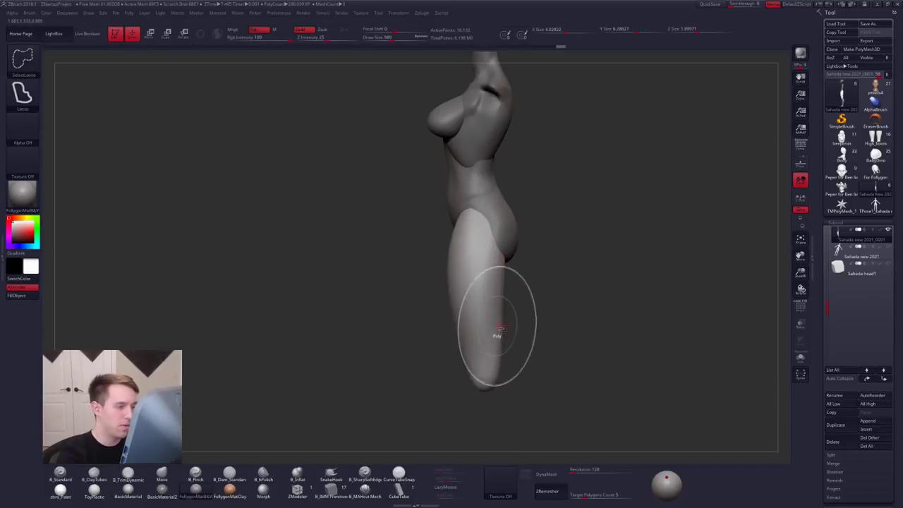
pyautogui.hotkey('alt', 's')
pyautogui.keyDown('alt'); pyautogui.moveTo(526, 406); pyautogui.dragTo(527, 387); pyautogui.keyUp('alt')
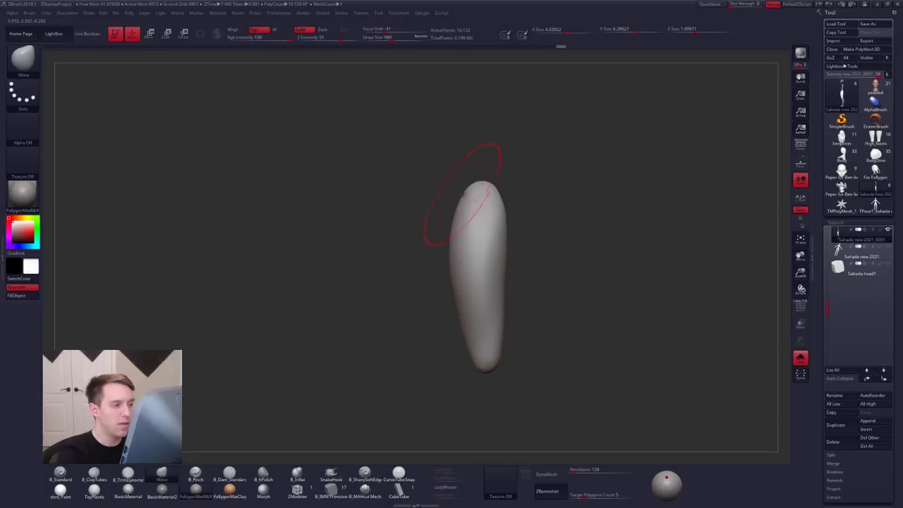
pyautogui.moveTo(481, 184)
pyautogui.keyDown('ctrl'); pyautogui.mouseDown()
pyautogui.moveTo(482, 363)
pyautogui.moveTo(559, 431)
pyautogui.mouseUp(); pyautogui.keyUp('ctrl')
pyautogui.keyDown('ctrl'); pyautogui.moveTo(540, 343); pyautogui.dragTo(551, 288); pyautogui.keyUp('ctrl')
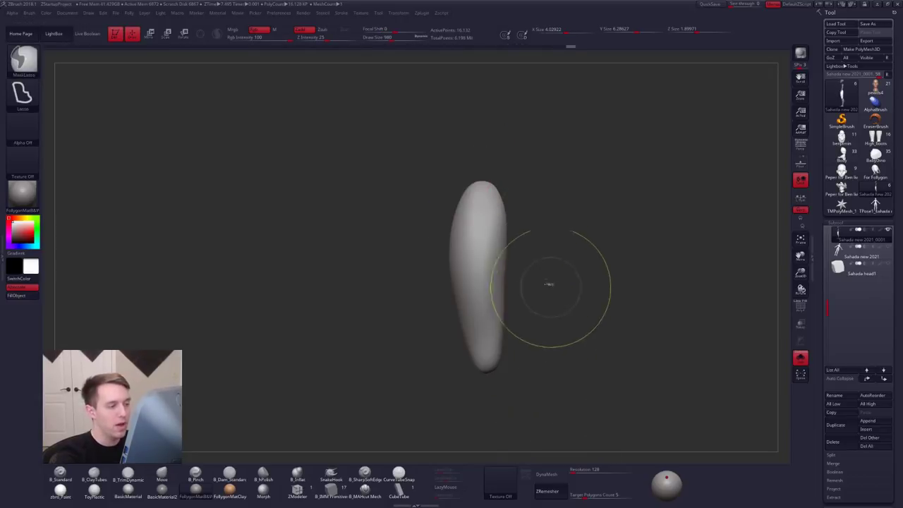
pyautogui.moveTo(480, 180)
pyautogui.keyDown('ctrl'); pyautogui.mouseDown()
pyautogui.moveTo(463, 197)
pyautogui.moveTo(447, 249)
pyautogui.moveTo(467, 343)
pyautogui.moveTo(509, 423)
pyautogui.mouseUp(); pyautogui.keyUp('ctrl')
pyautogui.keyDown('ctrl'); pyautogui.moveTo(509, 372); pyautogui.dragTo(519, 370); pyautogui.keyUp('ctrl')
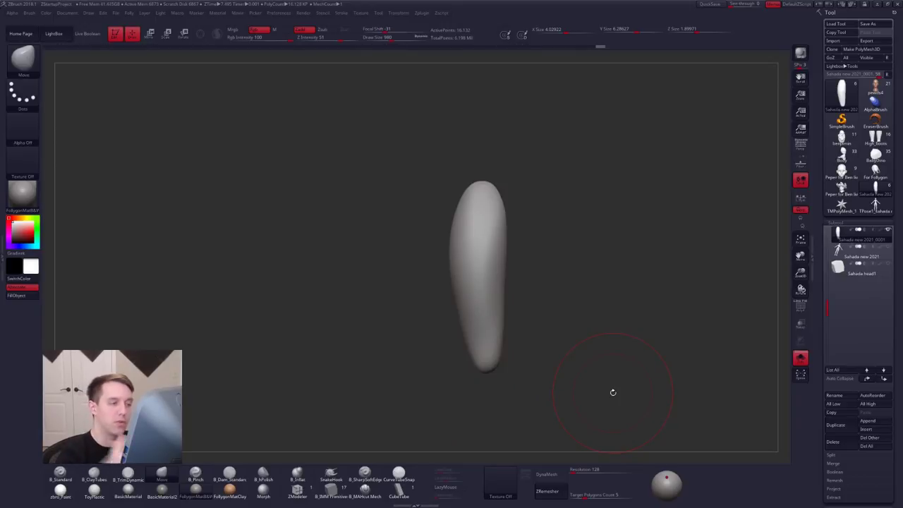
# Step: Examine the whole leg's side profile and trace the isolated thigh's curve from knee to hip
pyautogui.keyDown('ctrl'); pyautogui.keyDown('shift'); pyautogui.click(517, 293); pyautogui.keyUp('shift'); pyautogui.keyUp('ctrl')
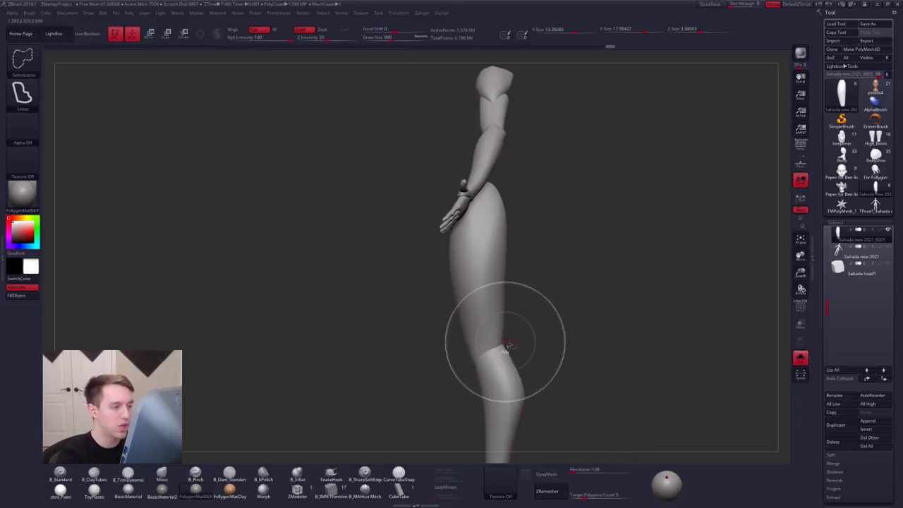
pyautogui.keyDown('ctrl'); pyautogui.moveTo(503, 348); pyautogui.dragTo(505, 264, button='right'); pyautogui.keyUp('ctrl')
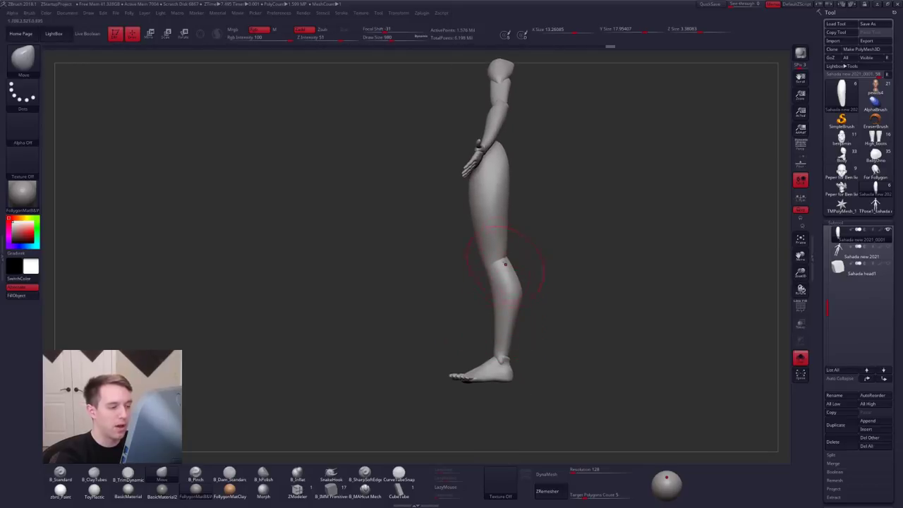
pyautogui.keyDown('alt'); pyautogui.moveTo(521, 326); pyautogui.dragTo(526, 363, button='right'); pyautogui.keyUp('alt')
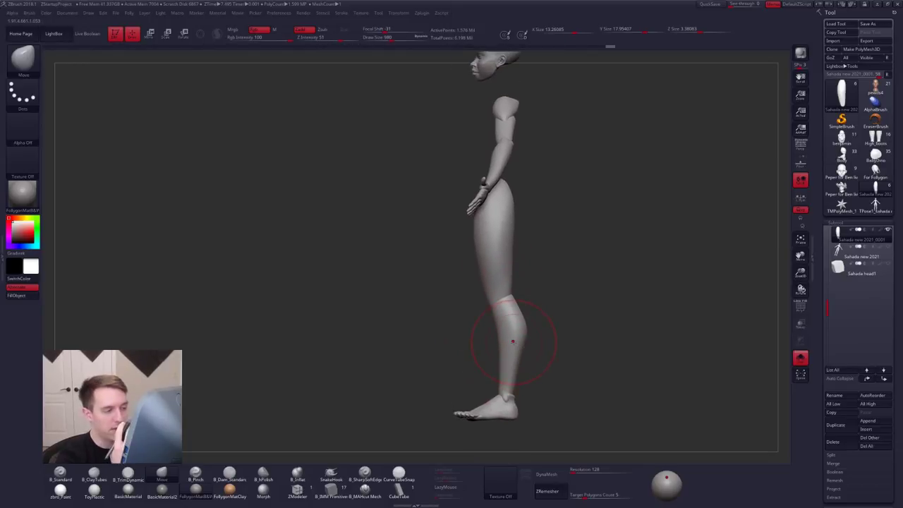
pyautogui.keyDown('alt'); pyautogui.moveTo(486, 236); pyautogui.dragTo(492, 243, button='right'); pyautogui.keyUp('alt')
pyautogui.keyDown('ctrl'); pyautogui.moveTo(492, 243); pyautogui.dragTo(502, 244, button='right'); pyautogui.keyUp('ctrl')
pyautogui.keyDown('ctrl'); pyautogui.keyDown('shift'); pyautogui.click(492, 224); pyautogui.keyUp('shift'); pyautogui.keyUp('ctrl')
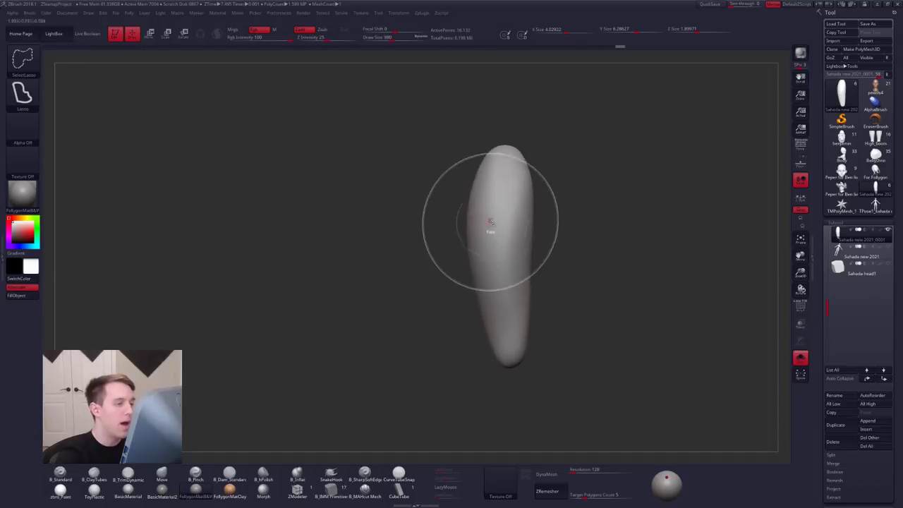
pyautogui.press('w')
pyautogui.moveTo(500, 359); pyautogui.dragTo(564, 97)
pyautogui.press('q')
pyautogui.keyDown('ctrl'); pyautogui.moveTo(552, 332); pyautogui.dragTo(565, 299, button='right'); pyautogui.keyUp('ctrl')
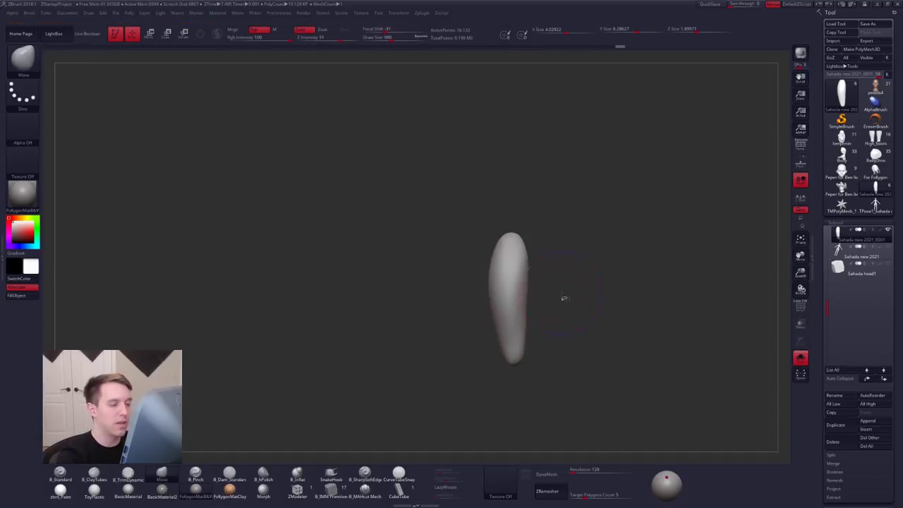
# Step: Bring back the hidden body parts, leave solo view and reduce the Move brush's draw size
pyautogui.keyDown('ctrl'); pyautogui.keyDown('shift'); pyautogui.click(565, 298); pyautogui.keyUp('shift'); pyautogui.keyUp('ctrl')
pyautogui.keyDown('shift'); pyautogui.moveTo(469, 291); pyautogui.dragTo(525, 286, button='right'); pyautogui.keyUp('shift')
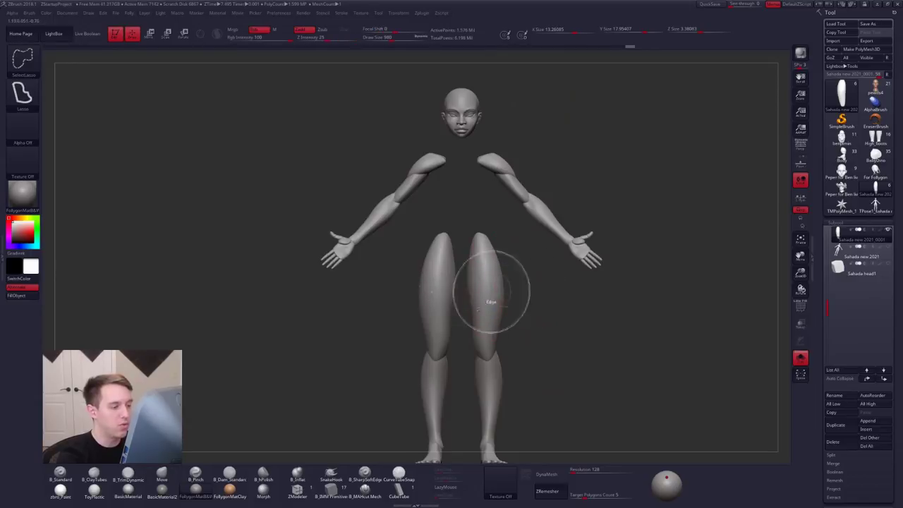
pyautogui.hotkey('alt', 's')
pyautogui.keyDown('ctrl'); pyautogui.moveTo(490, 325); pyautogui.dragTo(492, 341, button='right'); pyautogui.keyUp('ctrl')
pyautogui.press('space')
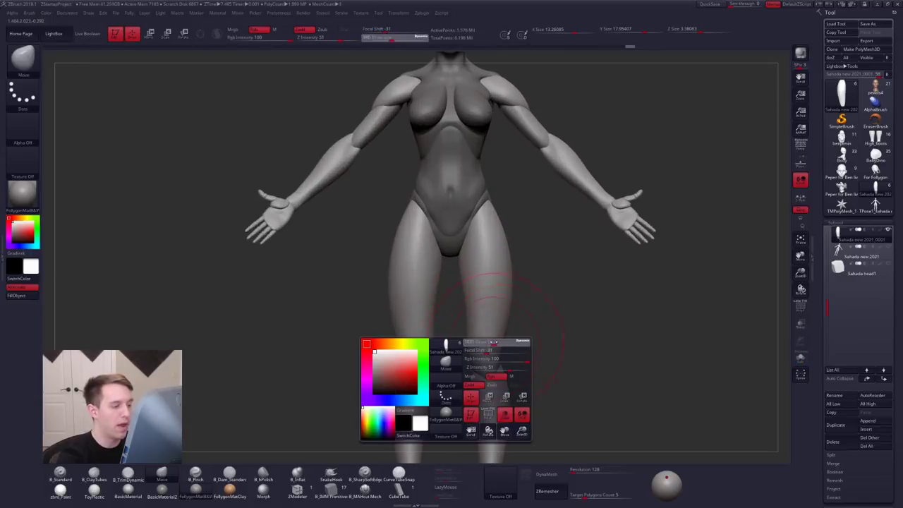
pyautogui.moveTo(492, 342); pyautogui.dragTo(487, 341)
pyautogui.keyDown('alt'); pyautogui.moveTo(449, 381); pyautogui.dragTo(485, 343, button='right'); pyautogui.keyUp('alt')
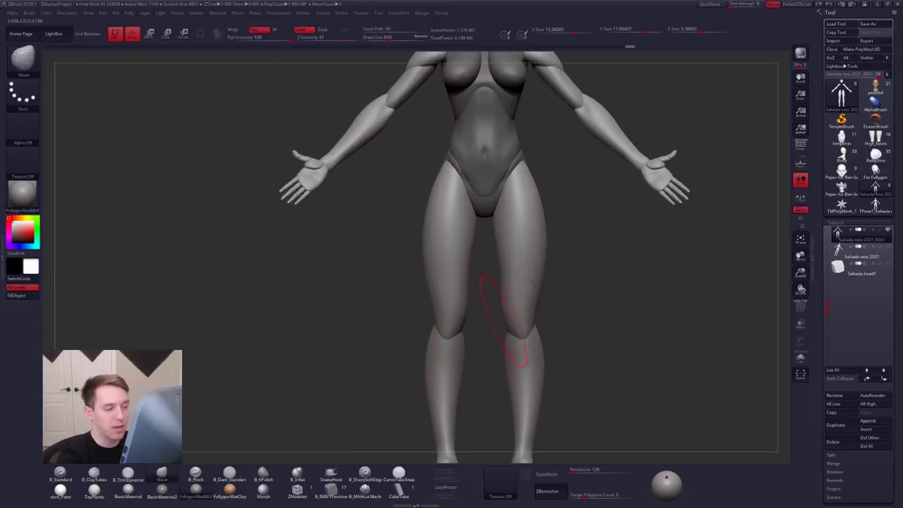
# Step: Reshape the inner thighs just above the knees with the Move brush at draw size 677 and smooth them
pyautogui.moveTo(505, 324); pyautogui.dragTo(530, 331)
pyautogui.press('space')
pyautogui.moveTo(542, 329); pyautogui.dragTo(515, 338)
pyautogui.moveTo(521, 337); pyautogui.dragTo(519, 338, button='right')
pyautogui.moveTo(514, 330); pyautogui.dragTo(520, 335)
pyautogui.moveTo(521, 337); pyautogui.dragTo(518, 336, button='right')
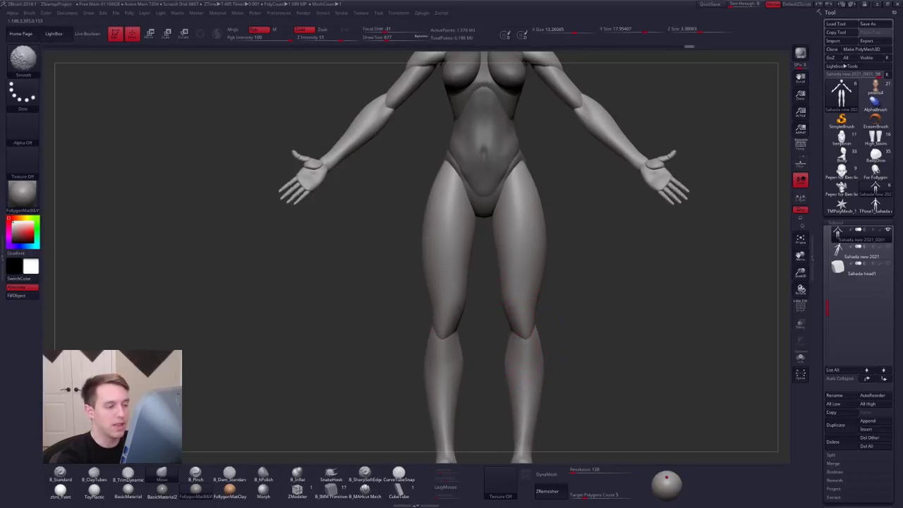
# Step: Refine the thigh and knee contours in front and side views with the Move brush at draw sizes 691 and 742
pyautogui.press('space')
pyautogui.moveTo(499, 275); pyautogui.dragTo(503, 272)
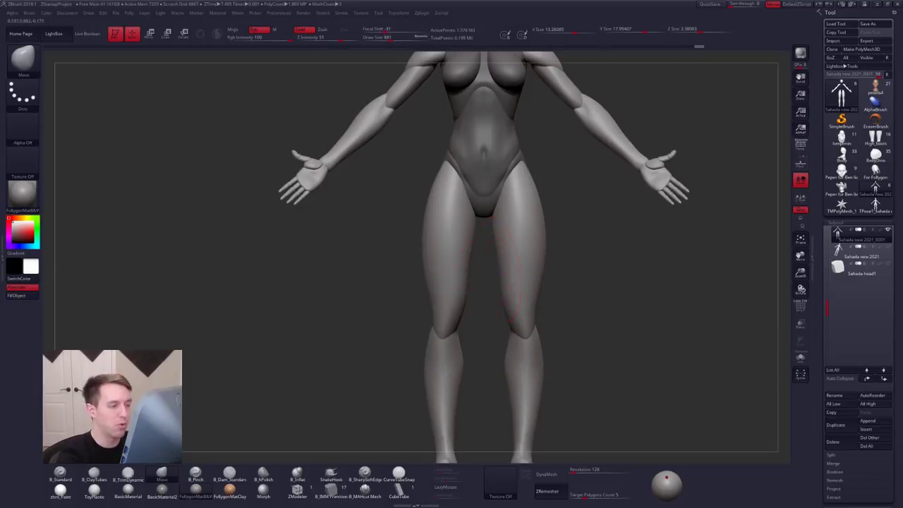
pyautogui.moveTo(585, 341); pyautogui.dragTo(498, 348, button='right')
pyautogui.press('space')
pyautogui.moveTo(559, 347); pyautogui.dragTo(567, 337)
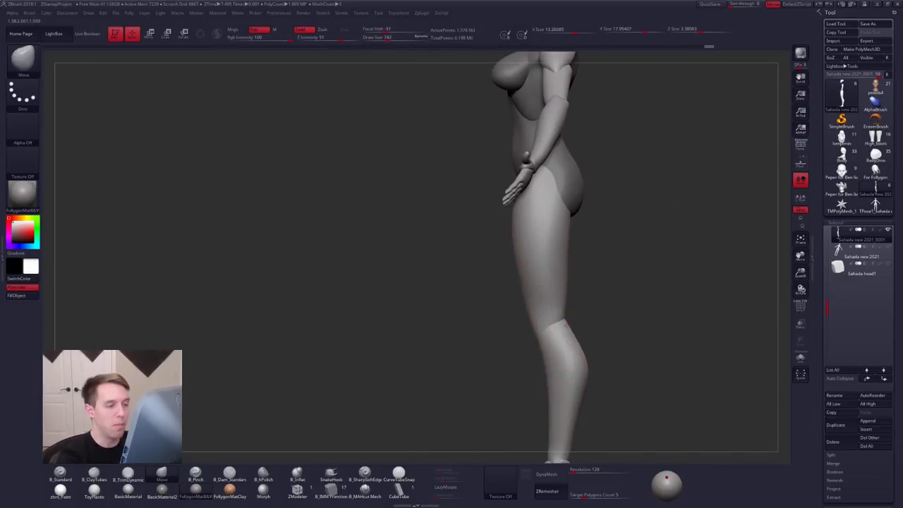
pyautogui.keyDown('alt'); pyautogui.moveTo(566, 331); pyautogui.dragTo(558, 397, button='right'); pyautogui.keyUp('alt')
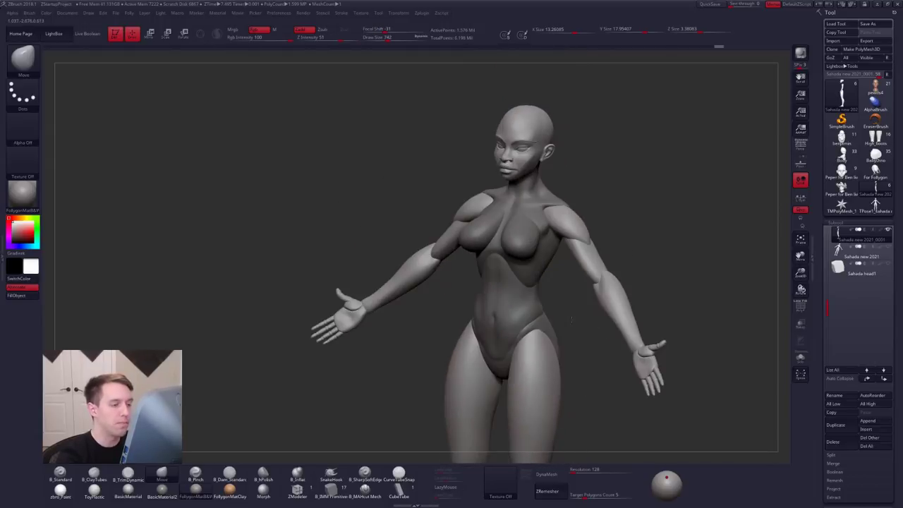
pyautogui.moveTo(571, 319); pyautogui.dragTo(552, 322, button='right')
pyautogui.keyDown('shift'); pyautogui.moveTo(626, 312); pyautogui.dragTo(646, 334, button='right'); pyautogui.keyUp('shift')
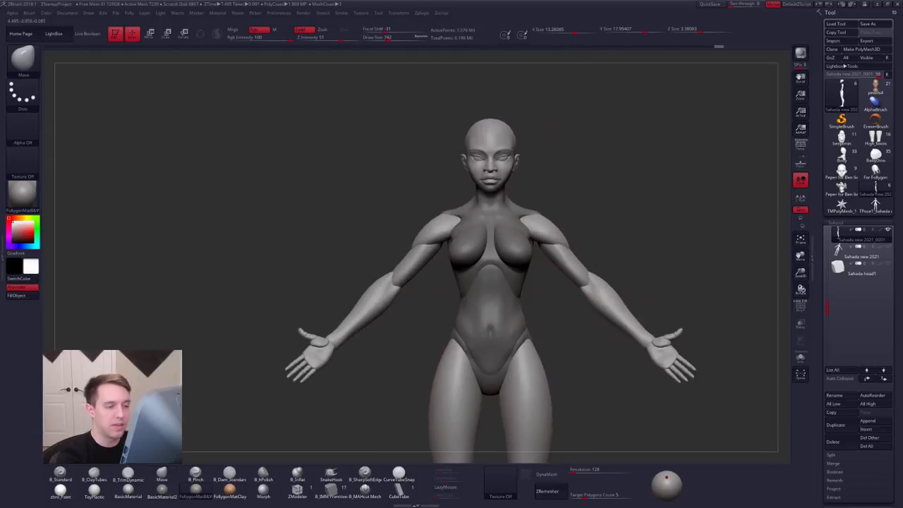
# Step: Switch to the torso subtool Sahada new 2020, check it in solo view and set the Move brush's draw size to 699
pyautogui.keyDown('alt'); pyautogui.click(495, 298); pyautogui.keyUp('alt')
pyautogui.moveTo(474, 293); pyautogui.dragTo(504, 284, button='right')
pyautogui.hotkey('alt', 's')
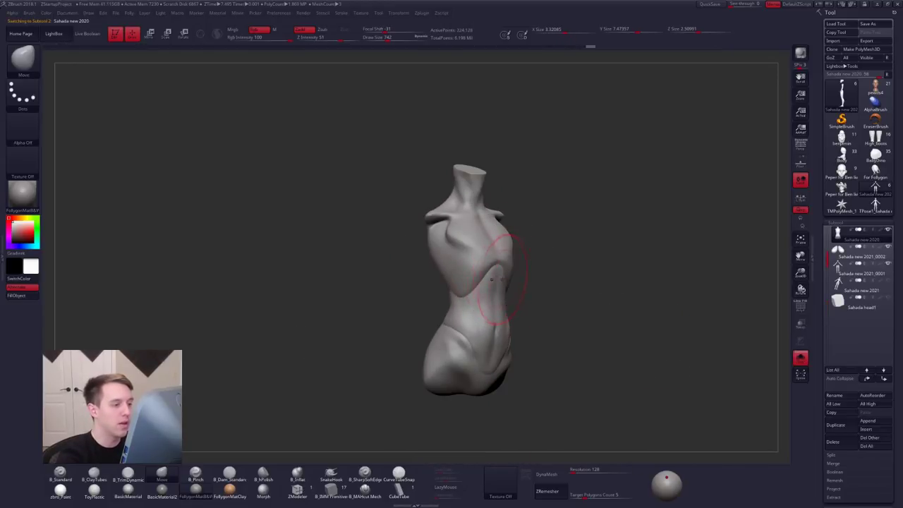
pyautogui.press('space')
pyautogui.moveTo(496, 300); pyautogui.dragTo(491, 300)
pyautogui.moveTo(492, 280)
pyautogui.keyDown('alt'); pyautogui.mouseDown(button='right')
pyautogui.moveTo(521, 296)
pyautogui.moveTo(503, 302)
pyautogui.mouseUp(button='right'); pyautogui.keyUp('alt')
pyautogui.hotkey('shift', 'f')
pyautogui.hotkey('shift', 'f')
pyautogui.hotkey('alt', 's')
pyautogui.press('space')
pyautogui.moveTo(523, 303); pyautogui.dragTo(525, 302)
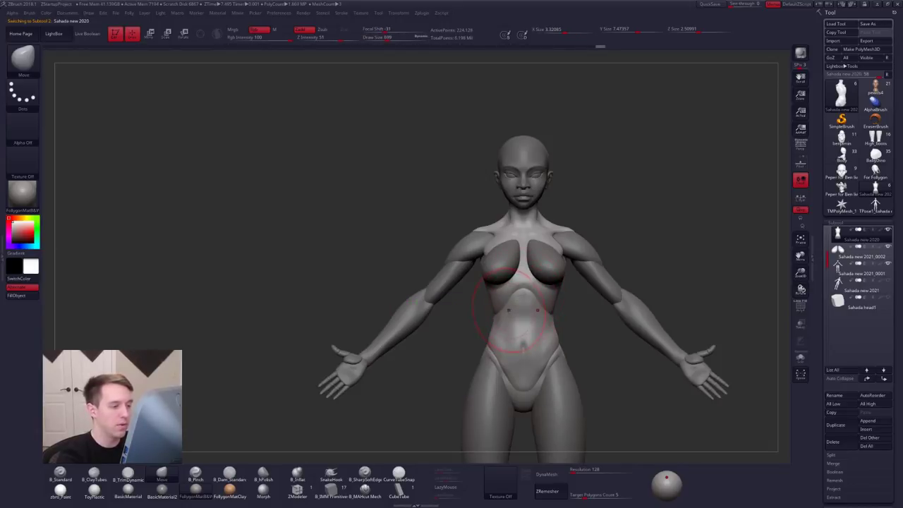
# Step: Adjust the waist and lower ribcage from several angles with the Move brush, starting at draw size 616
pyautogui.moveTo(508, 310); pyautogui.dragTo(524, 304, button='right')
pyautogui.press('space')
pyautogui.moveTo(524, 304); pyautogui.dragTo(523, 303)
pyautogui.moveTo(523, 306); pyautogui.dragTo(488, 317, button='right')
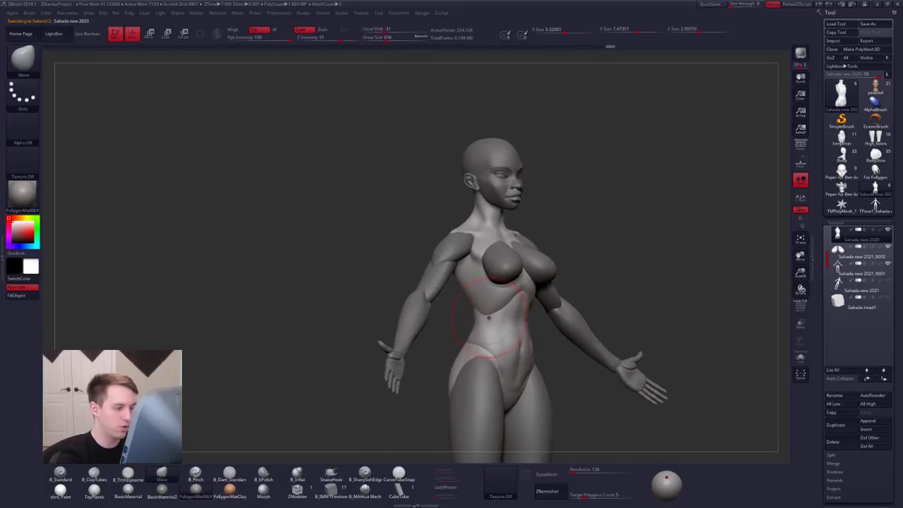
pyautogui.press('space')
pyautogui.moveTo(493, 318); pyautogui.dragTo(487, 314)
pyautogui.moveTo(485, 322); pyautogui.dragTo(504, 333, button='right')
pyautogui.press('space')
pyautogui.moveTo(504, 334); pyautogui.dragTo(506, 306)
# Step: Sharpen the creases around the waist and lower ribcage with the Pinch brush at draw size 465
pyautogui.press('5')
pyautogui.press('space')
pyautogui.moveTo(522, 308); pyautogui.dragTo(506, 311, button='right')
pyautogui.press('space')
pyautogui.moveTo(506, 309); pyautogui.dragTo(506, 309)
pyautogui.keyDown('alt'); pyautogui.moveTo(484, 315); pyautogui.dragTo(492, 325, button='right'); pyautogui.keyUp('alt')
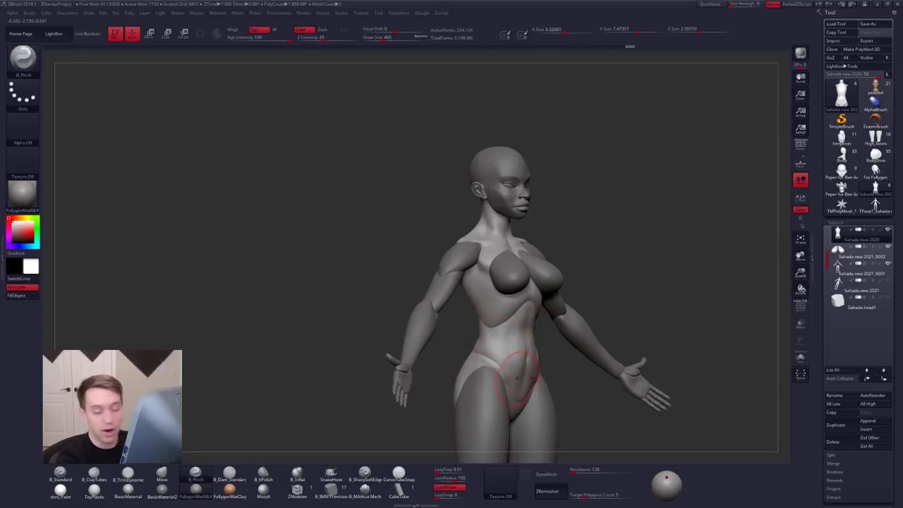
# Step: Show the torso alone in solo view, set the Pinch brush's draw size to 677 and examine the ribcage from the front
pyautogui.moveTo(518, 378); pyautogui.dragTo(487, 326, button='right')
pyautogui.hotkey('shift', 's')
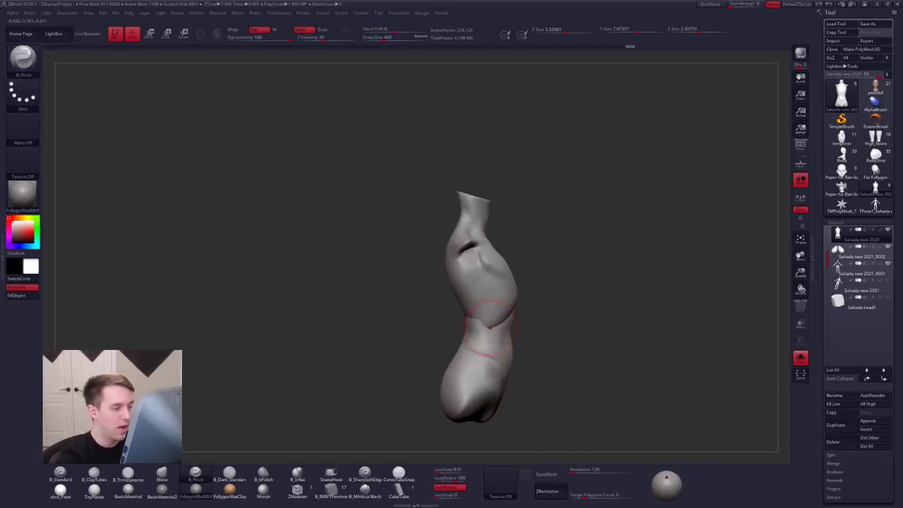
pyautogui.press('space')
pyautogui.moveTo(484, 329); pyautogui.dragTo(492, 328)
pyautogui.moveTo(492, 328); pyautogui.dragTo(544, 346, button='right')
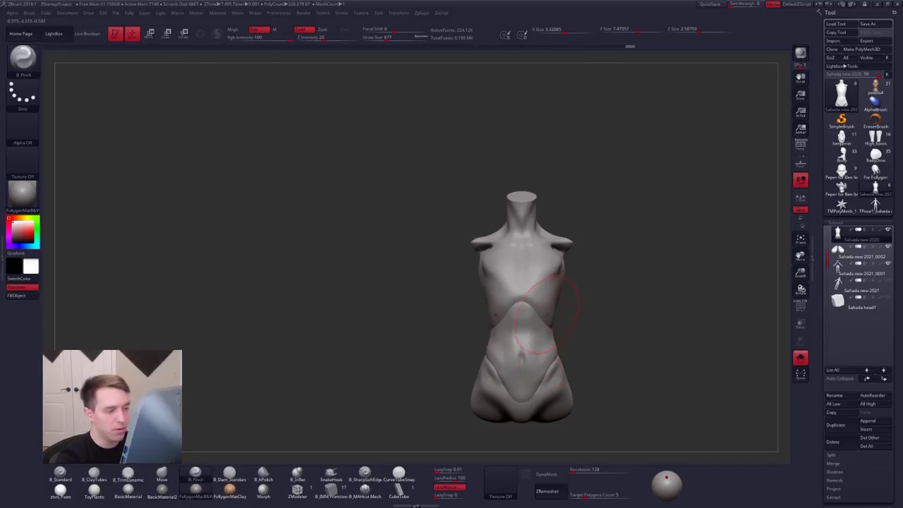
pyautogui.keyDown('ctrl'); pyautogui.moveTo(600, 365); pyautogui.dragTo(626, 376, button='right'); pyautogui.keyUp('ctrl')
pyautogui.keyDown('alt'); pyautogui.moveTo(531, 282); pyautogui.dragTo(504, 313, button='right'); pyautogui.keyUp('alt')
pyautogui.keyDown('ctrl'); pyautogui.moveTo(504, 313); pyautogui.dragTo(551, 308, button='right'); pyautogui.keyUp('ctrl')
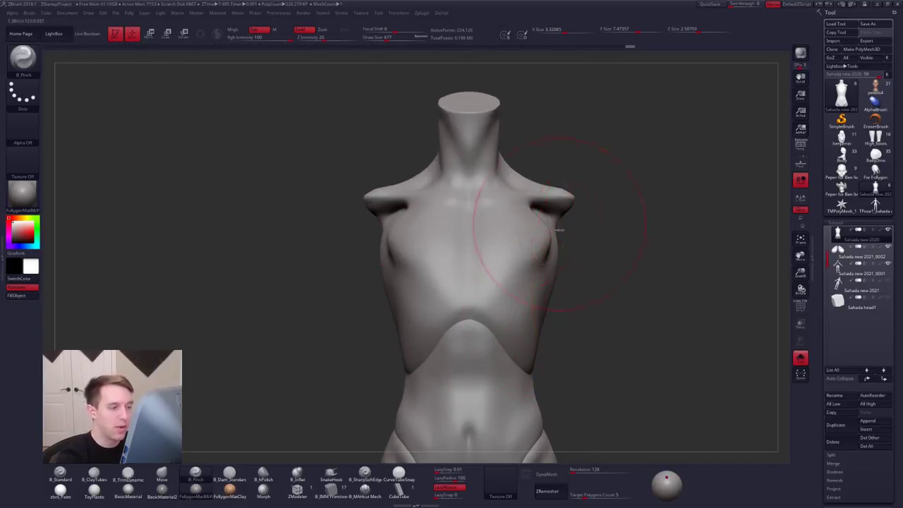
# Step: Try masking areas along the side of the ribcage with MaskLasso and undo the mask
pyautogui.press('ctrl')
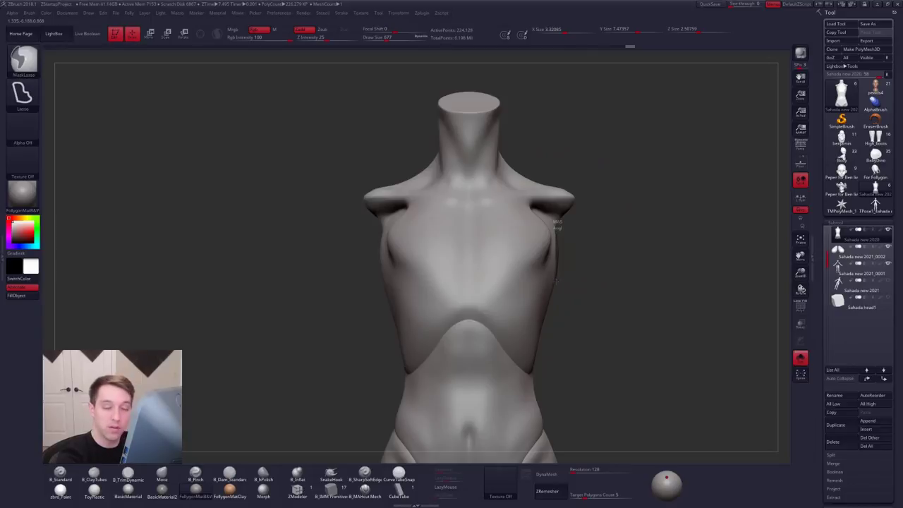
pyautogui.keyDown('ctrl'); pyautogui.moveTo(555, 281); pyautogui.dragTo(538, 328); pyautogui.keyUp('ctrl')
pyautogui.keyDown('ctrl'); pyautogui.moveTo(534, 375); pyautogui.dragTo(546, 394); pyautogui.keyUp('ctrl')
pyautogui.keyDown('ctrl'); pyautogui.click(546, 309); pyautogui.keyUp('ctrl')
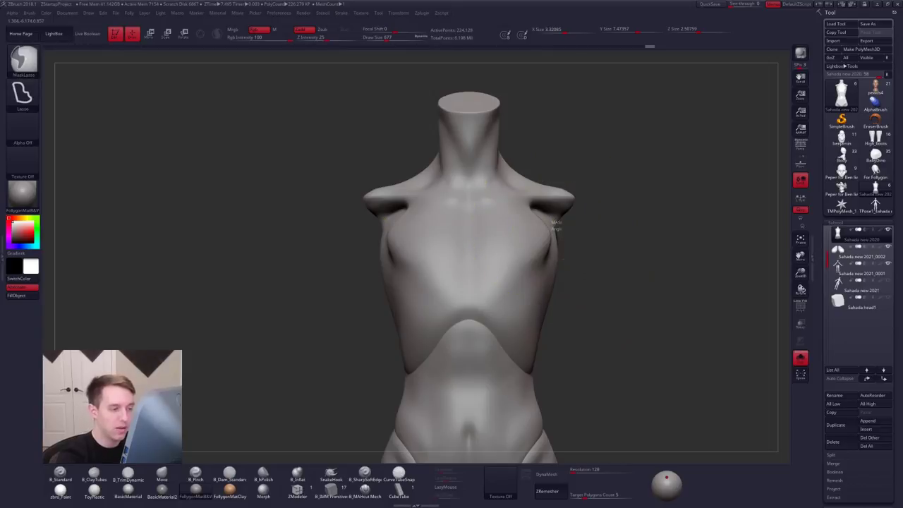
pyautogui.moveTo(554, 221)
pyautogui.keyDown('ctrl'); pyautogui.mouseDown()
pyautogui.moveTo(550, 302)
pyautogui.moveTo(532, 375)
pyautogui.moveTo(535, 225)
pyautogui.mouseUp(); pyautogui.keyUp('ctrl')
pyautogui.hotkey('ctrl', 'z')
# Step: Isolate the ribcage and neck piece of the torso and split the lower torso off into a separate subtool
pyautogui.moveTo(597, 324)
pyautogui.mouseDown()
pyautogui.moveTo(508, 328)
pyautogui.moveTo(549, 336)
pyautogui.mouseUp()
pyautogui.press('s')
pyautogui.keyDown('ctrl'); pyautogui.keyDown('shift'); pyautogui.click(548, 339); pyautogui.keyUp('shift'); pyautogui.keyUp('ctrl')
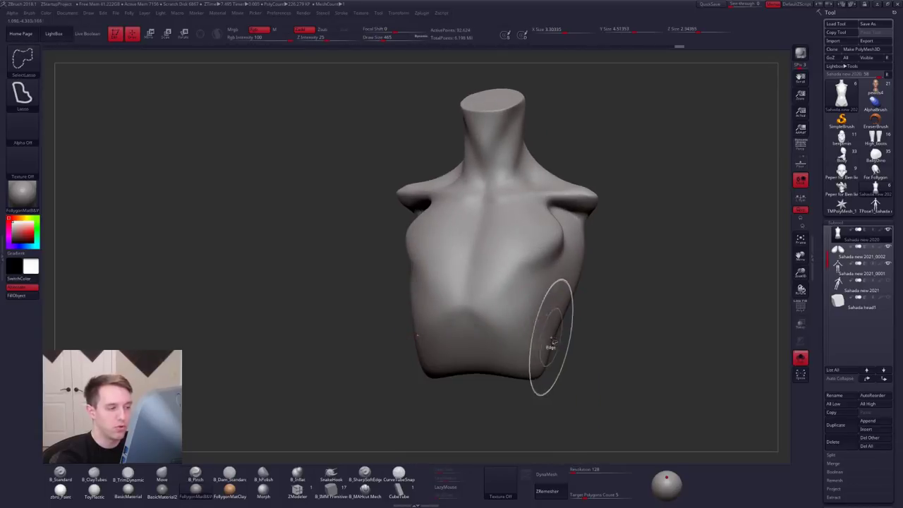
pyautogui.keyDown('alt'); pyautogui.moveTo(637, 353); pyautogui.dragTo(625, 307); pyautogui.keyUp('alt')
pyautogui.press('1')
pyautogui.click(616, 328)
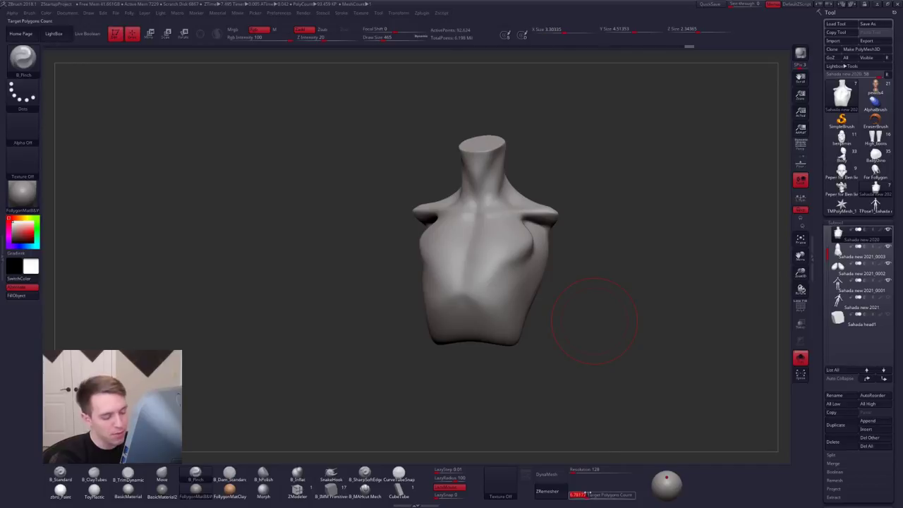
# Step: Try to ZRemesh the ribcage at target polygon count 1 and refine its lower side contour at draw size 576
pyautogui.click(558, 490)
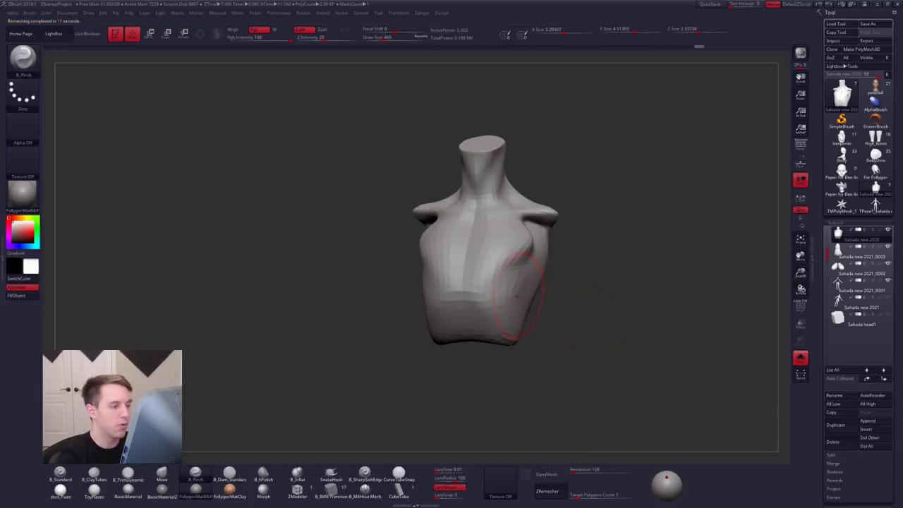
pyautogui.press('4')
pyautogui.moveTo(535, 295)
pyautogui.mouseDown(button='right')
pyautogui.moveTo(513, 287)
pyautogui.moveTo(504, 310)
pyautogui.mouseUp(button='right')
pyautogui.press('space')
pyautogui.moveTo(526, 315); pyautogui.dragTo(535, 315)
pyautogui.press('2')
pyautogui.moveTo(550, 262); pyautogui.dragTo(530, 327)
pyautogui.hotkey('alt', 's')
pyautogui.moveTo(526, 311); pyautogui.dragTo(543, 322, button='right')
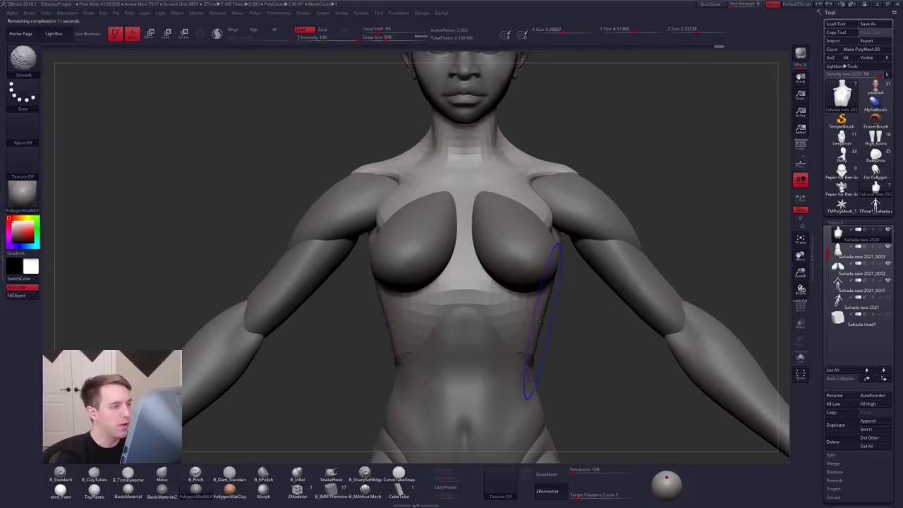
# Step: Show the ribcage's polyframe in solo view and undo the contour edits and the remesh
pyautogui.hotkey('shift', 'f')
pyautogui.hotkey('alt', 's')
pyautogui.hotkey('ctrl', 'z')
pyautogui.hotkey('ctrl', 'z')
pyautogui.hotkey('ctrl', 'z')
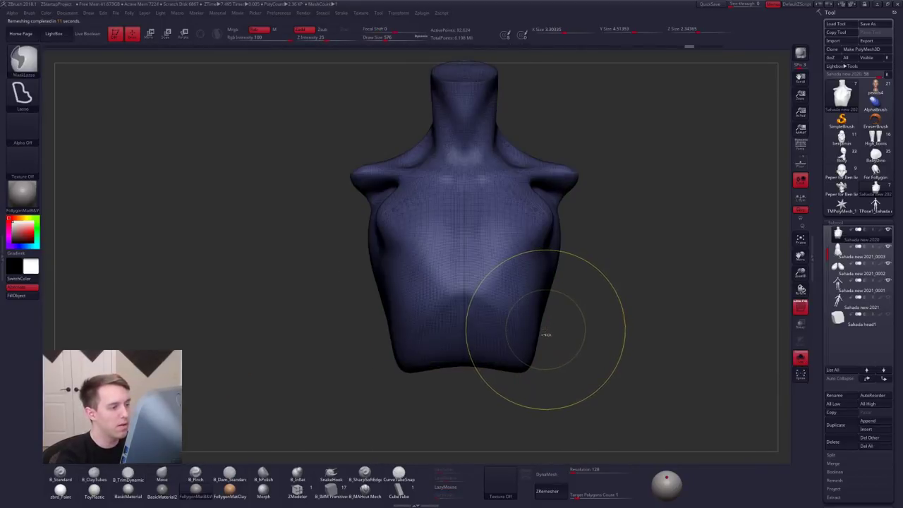
# Step: Redo the three undone torso edits and turn off the polygroup wireframe display
pyautogui.hotkey('ctrl', 'shift', 'z')
pyautogui.hotkey('ctrl', 'shift', 'z')
pyautogui.hotkey('ctrl', 'shift', 'z')
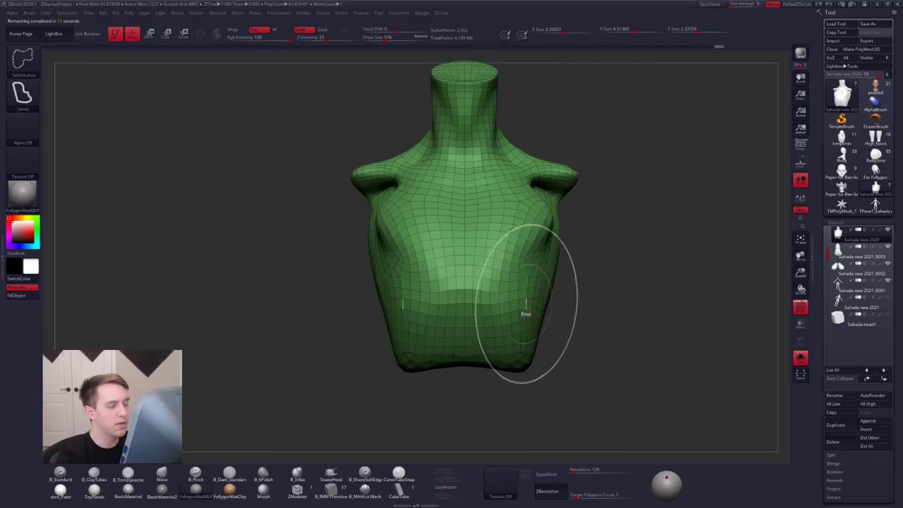
pyautogui.hotkey('shift', 'f')
# Step: Build up the lower side of the rib cage with the ClayTubes brush
pyautogui.moveTo(527, 316); pyautogui.dragTo(490, 324, button='right')
pyautogui.moveTo(531, 286); pyautogui.dragTo(551, 322)
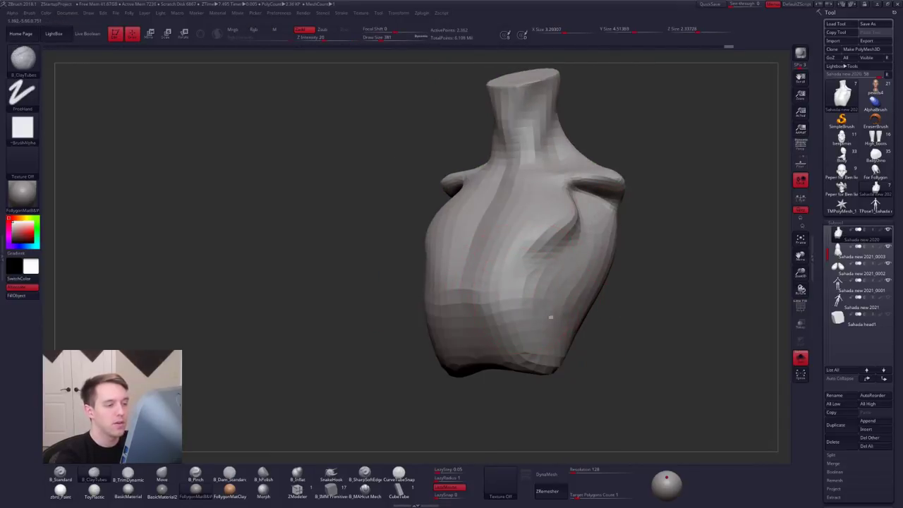
pyautogui.press('s')
pyautogui.moveTo(520, 364); pyautogui.dragTo(512, 364)
pyautogui.moveTo(577, 285); pyautogui.dragTo(541, 337)
pyautogui.keyDown('shift'); pyautogui.moveTo(541, 338); pyautogui.dragTo(519, 306, button='right'); pyautogui.keyUp('shift')
# Step: Compare the torso with the full body, then smooth the lower ribs at draw size 500
pyautogui.hotkey('alt', 's')
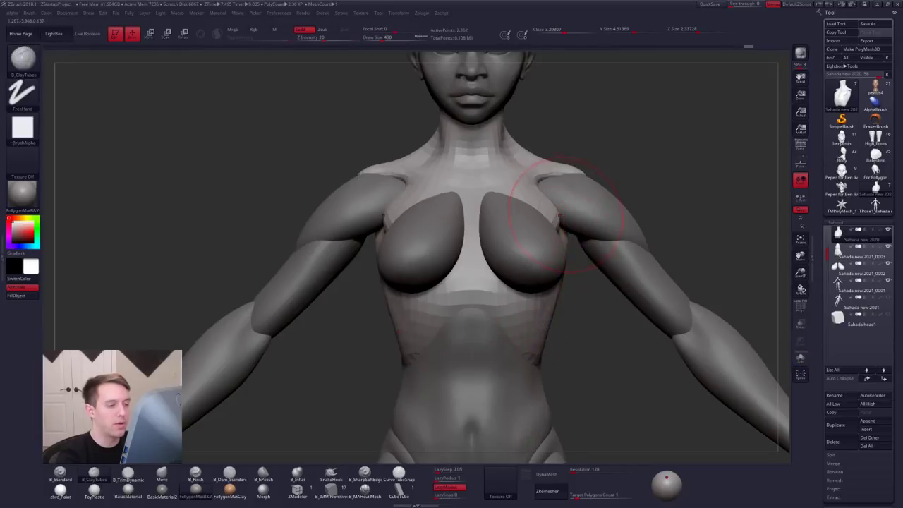
pyautogui.hotkey('alt', 's')
pyautogui.press('s')
pyautogui.moveTo(509, 365); pyautogui.dragTo(515, 364)
pyautogui.moveTo(551, 324); pyautogui.dragTo(529, 330, button='right')
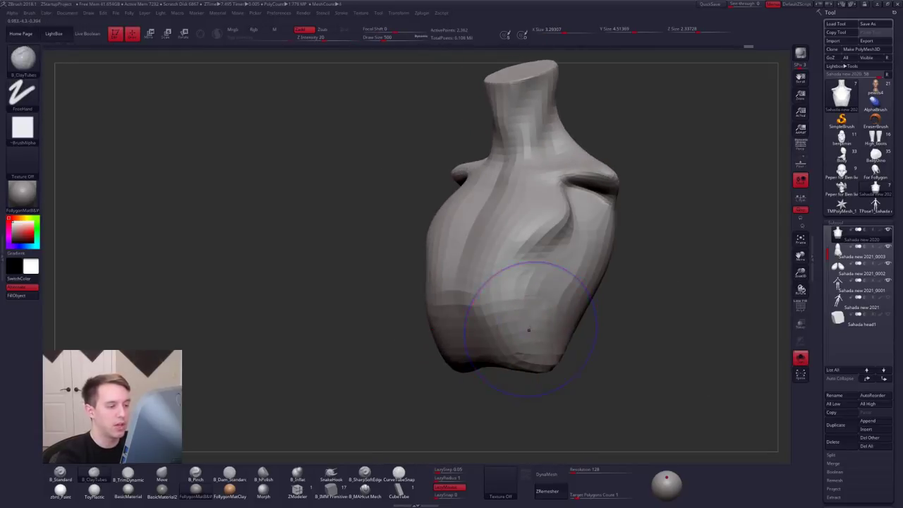
pyautogui.keyDown('shift'); pyautogui.moveTo(551, 295); pyautogui.dragTo(542, 342); pyautogui.keyUp('shift')
pyautogui.keyDown('shift'); pyautogui.moveTo(541, 346); pyautogui.dragTo(550, 343, button='right'); pyautogui.keyUp('shift')
# Step: Pull the rib cage's lower outer corners inward with the Move brush and set its draw size to 465
pyautogui.press('b')
pyautogui.press('m')
pyautogui.press('v')
pyautogui.moveTo(554, 353); pyautogui.dragTo(546, 354)
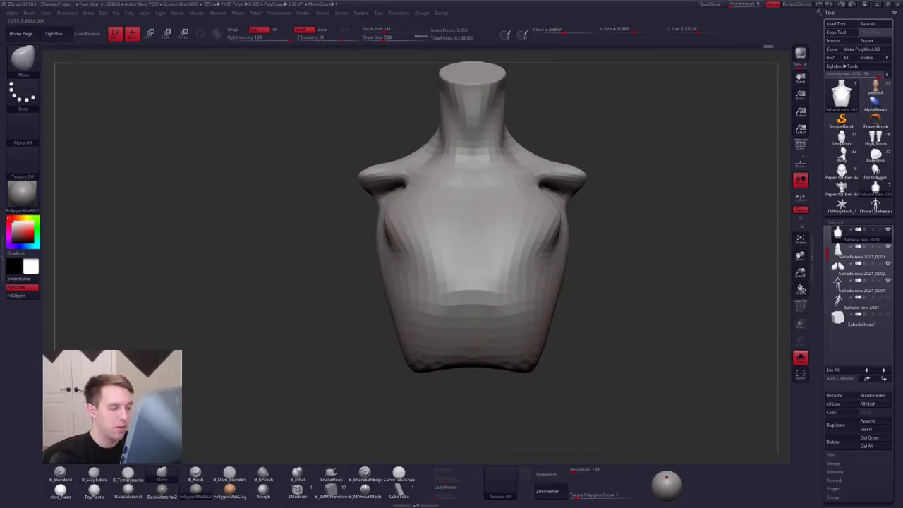
pyautogui.keyDown('ctrl'); pyautogui.moveTo(543, 353); pyautogui.dragTo(537, 338, button='right'); pyautogui.keyUp('ctrl')
pyautogui.press('space')
pyautogui.moveTo(542, 339); pyautogui.dragTo(545, 339)
# Step: Fill out the side of the rib cage with ClayTubes at draw size 519 and smooth its lower end
pyautogui.moveTo(555, 335); pyautogui.dragTo(491, 332, button='right')
pyautogui.hotkey('alt', 's')
pyautogui.press('space')
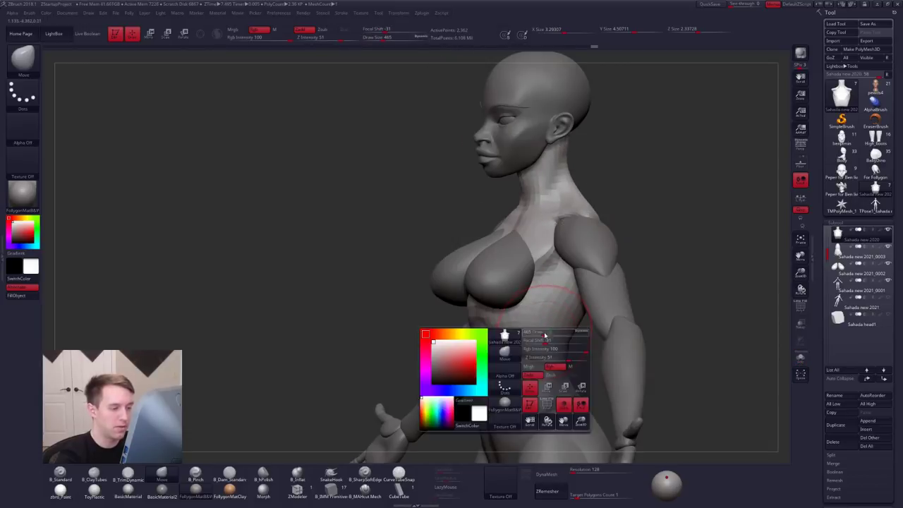
pyautogui.press('b')
pyautogui.press('c')
pyautogui.press('t')
pyautogui.hotkey('alt', 's')
pyautogui.moveTo(546, 324); pyautogui.dragTo(521, 325, button='right')
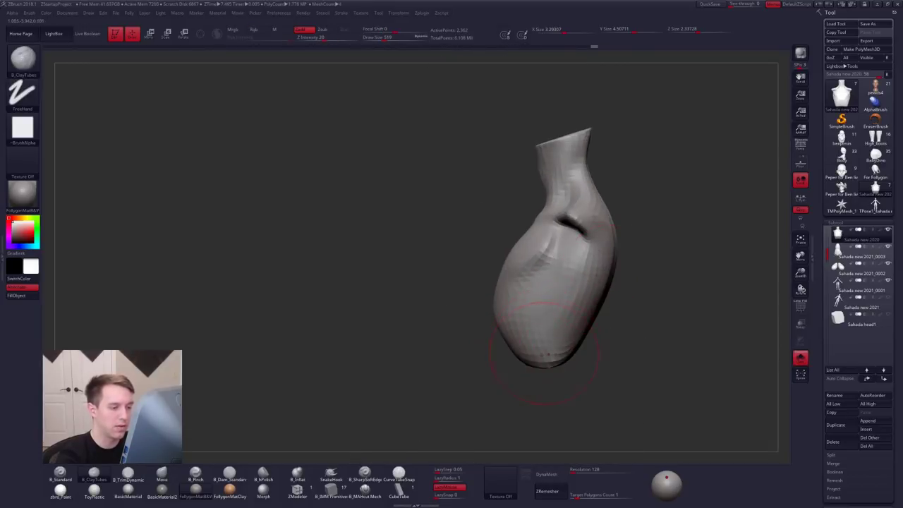
pyautogui.moveTo(544, 354); pyautogui.dragTo(526, 352, button='right')
pyautogui.keyDown('shift'); pyautogui.moveTo(531, 339); pyautogui.dragTo(538, 353); pyautogui.keyUp('shift')
# Step: Examine the torso's back both isolated and together with the full body
pyautogui.moveTo(547, 343)
pyautogui.mouseDown(button='right')
pyautogui.moveTo(526, 339)
pyautogui.moveTo(600, 326)
pyautogui.mouseUp(button='right')
pyautogui.hotkey('alt', 's')
pyautogui.press('b')
pyautogui.press('m')
pyautogui.press('v')
pyautogui.hotkey('alt', 's')
pyautogui.moveTo(547, 318)
pyautogui.mouseDown(button='right')
pyautogui.moveTo(575, 298)
pyautogui.moveTo(560, 324)
pyautogui.moveTo(513, 336)
pyautogui.mouseUp(button='right')
pyautogui.hotkey('alt', 's')
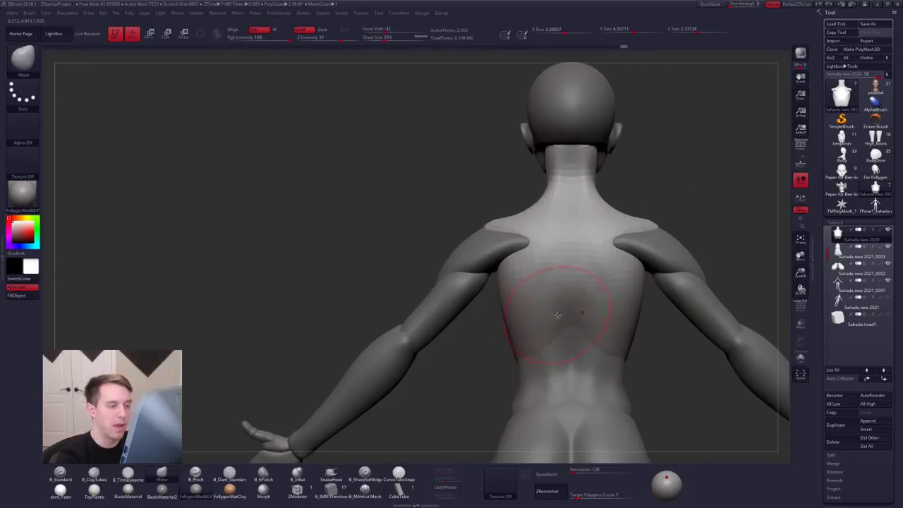
# Step: Raise the isolated torso's subdivision level and define the spinal groove down the back with the Pinch brush
pyautogui.press('[')
pyautogui.press('b')
pyautogui.press('p')
pyautogui.press('i')
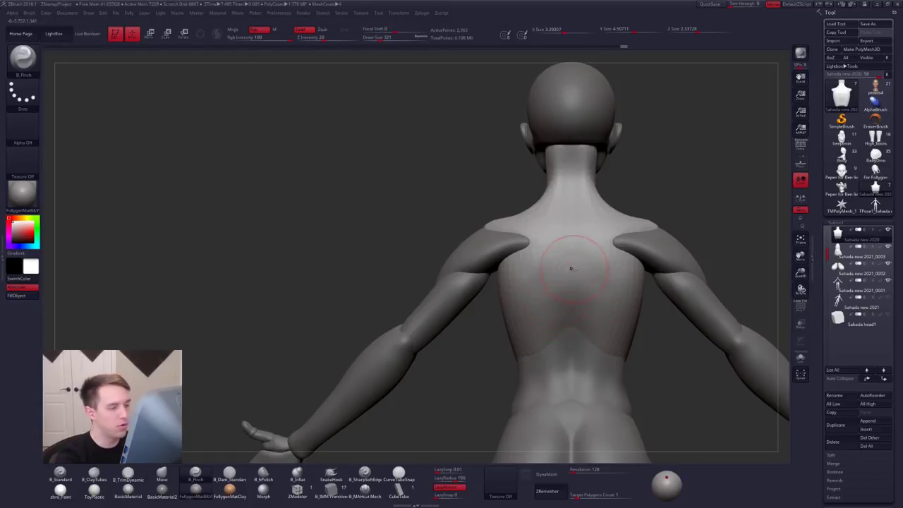
pyautogui.keyDown('ctrl'); pyautogui.keyDown('shift'); pyautogui.click(568, 302); pyautogui.keyUp('shift'); pyautogui.keyUp('ctrl')
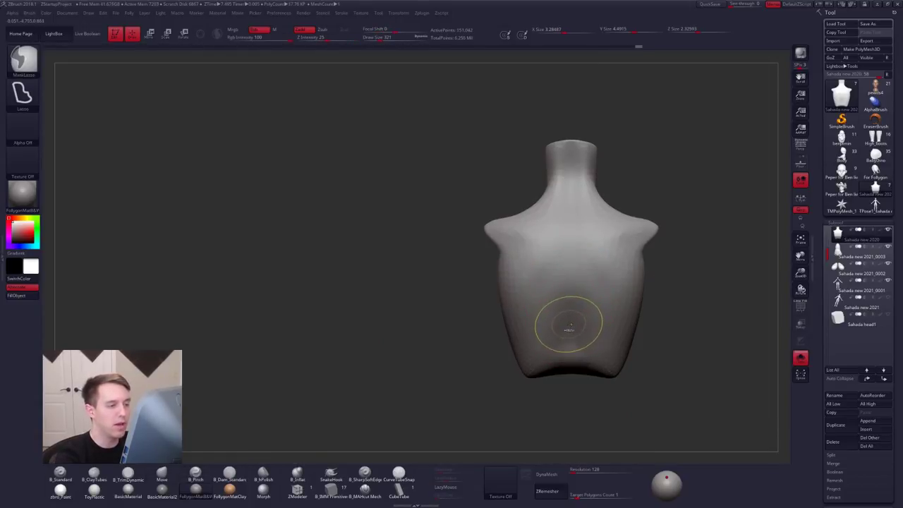
pyautogui.press('space')
pyautogui.keyDown('alt'); pyautogui.moveTo(572, 335); pyautogui.dragTo(555, 342, button='right'); pyautogui.keyUp('alt')
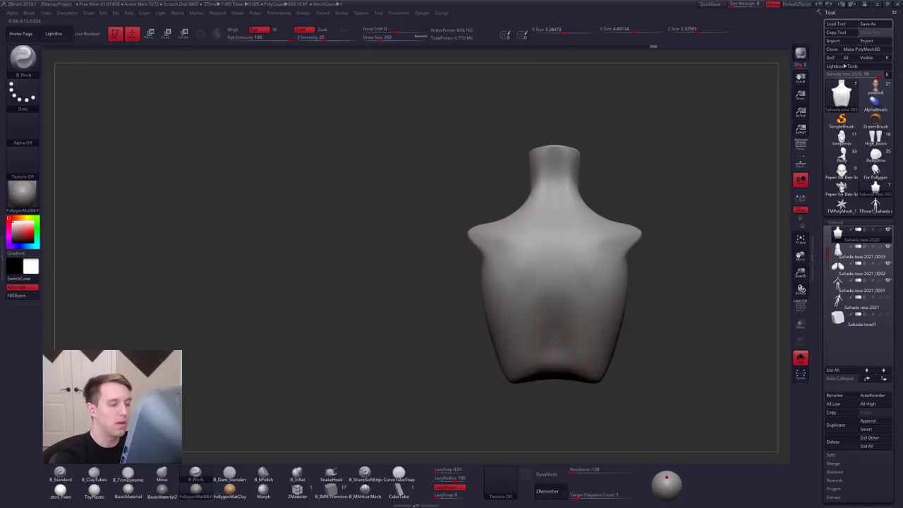
pyautogui.moveTo(551, 234)
pyautogui.mouseDown(button='right')
pyautogui.moveTo(597, 233)
pyautogui.moveTo(554, 223)
pyautogui.mouseUp(button='right')
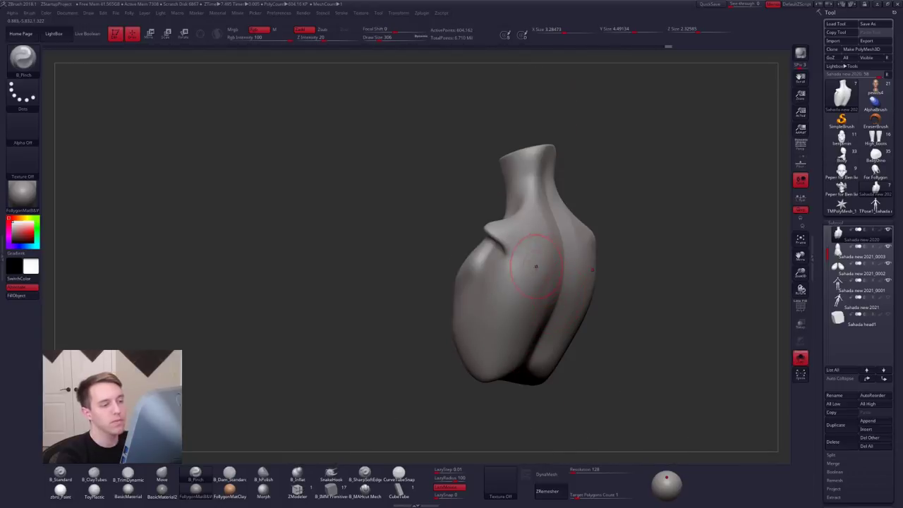
pyautogui.moveTo(524, 240); pyautogui.dragTo(498, 244, button='right')
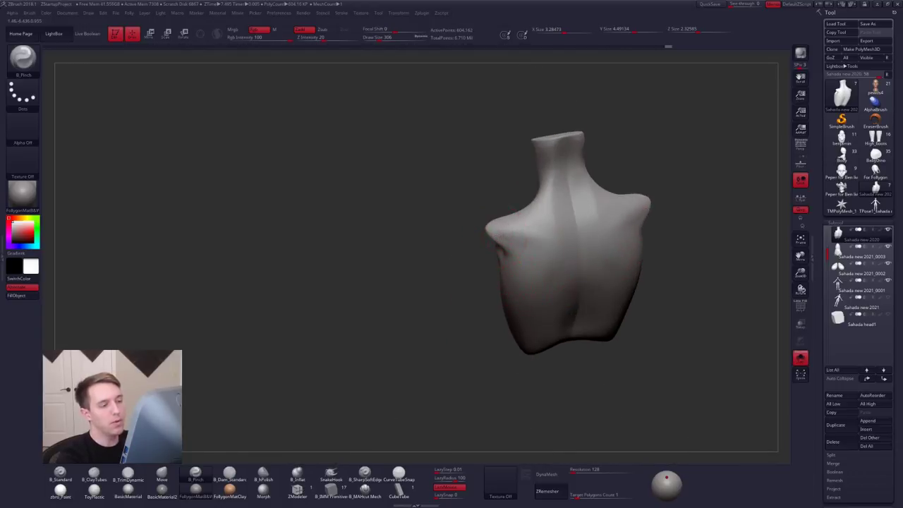
pyautogui.moveTo(545, 263)
pyautogui.mouseDown(button='right')
pyautogui.moveTo(573, 259)
pyautogui.moveTo(560, 278)
pyautogui.moveTo(570, 263)
pyautogui.mouseUp(button='right')
# Step: Compare the isolated torso with the full body and enlarge the Pinch brush to draw size 447
pyautogui.hotkey('alt', 's')
pyautogui.press('space')
pyautogui.click(583, 281)
pyautogui.hotkey('alt', 's')
pyautogui.press('space')
pyautogui.click(564, 282)
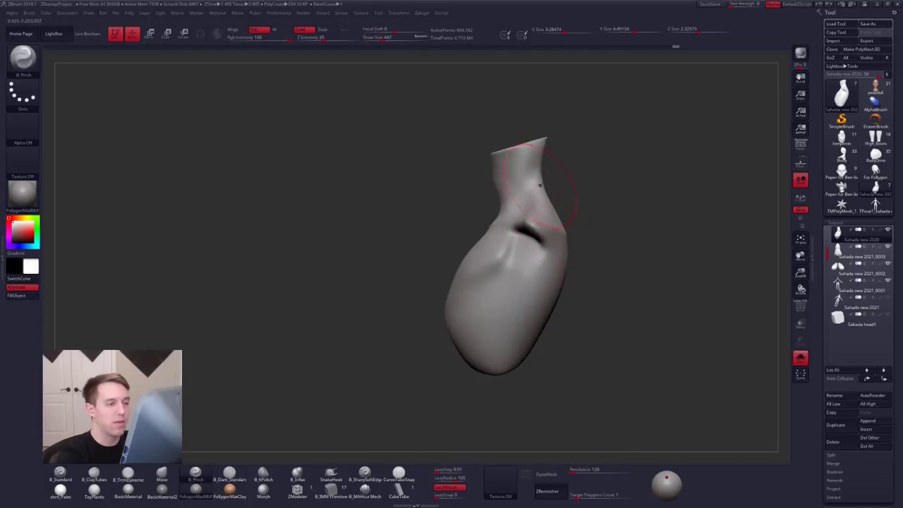
# Step: Sharpen the horizontal plane breaks across the upper back with the TrimDynamic and Pinch brushes
pyautogui.moveTo(541, 171)
pyautogui.keyDown('ctrl'); pyautogui.mouseDown()
pyautogui.moveTo(560, 227)
pyautogui.moveTo(483, 389)
pyautogui.moveTo(451, 410)
pyautogui.mouseUp(); pyautogui.keyUp('ctrl')
pyautogui.keyDown('ctrl'); pyautogui.moveTo(570, 309); pyautogui.dragTo(579, 308); pyautogui.keyUp('ctrl')
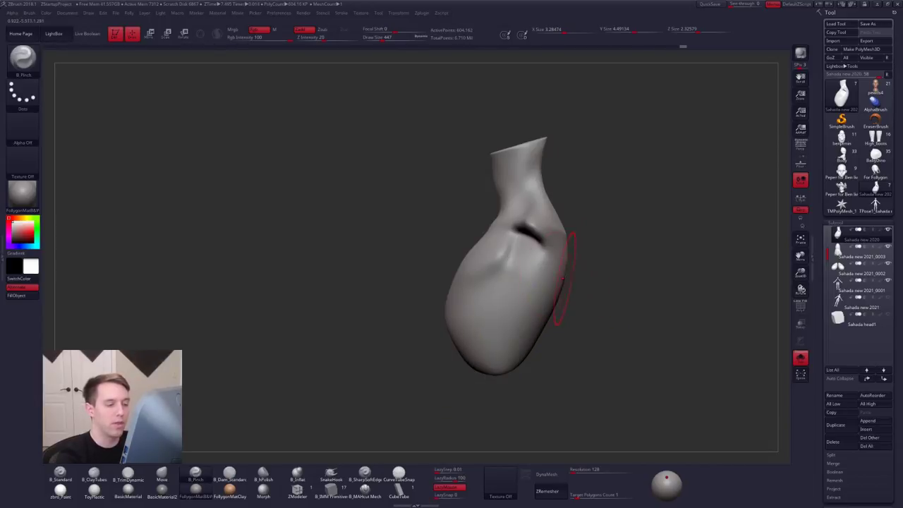
pyautogui.moveTo(568, 276)
pyautogui.mouseDown(button='right')
pyautogui.moveTo(545, 262)
pyautogui.moveTo(572, 267)
pyautogui.moveTo(570, 305)
pyautogui.moveTo(543, 308)
pyautogui.mouseUp(button='right')
pyautogui.press('3')
pyautogui.press('s')
pyautogui.press('5')
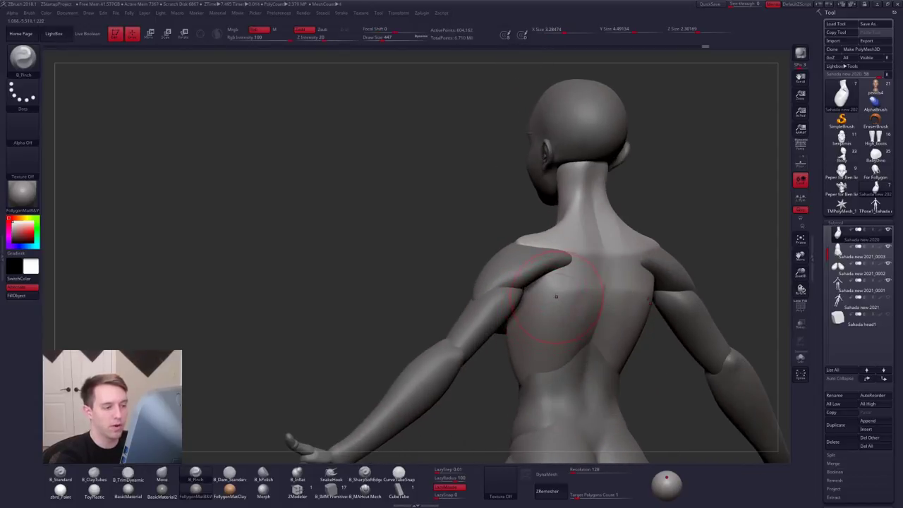
pyautogui.press('s')
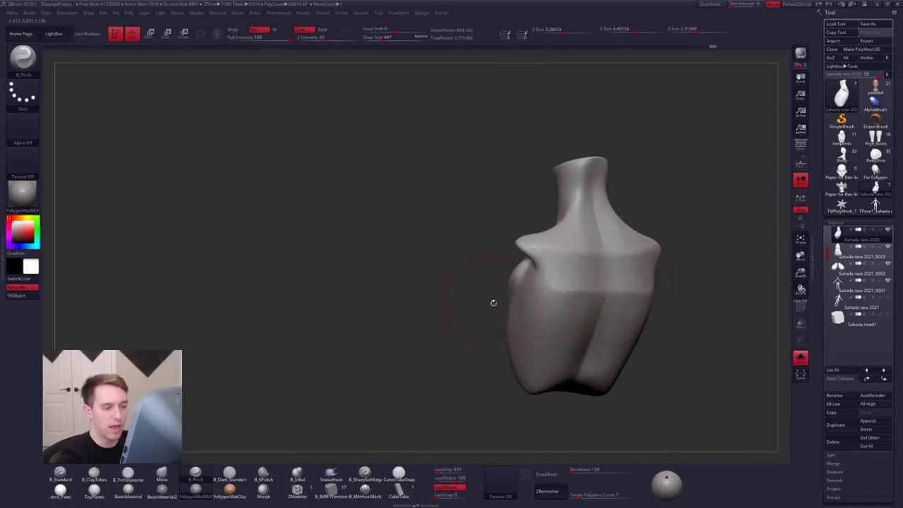
# Step: Flatten the shoulder blade area of the back with the TrimDynamic brush at draw size 447
pyautogui.keyDown('shift'); pyautogui.moveTo(577, 304); pyautogui.dragTo(555, 284, button='right'); pyautogui.keyUp('shift')
pyautogui.press('3')
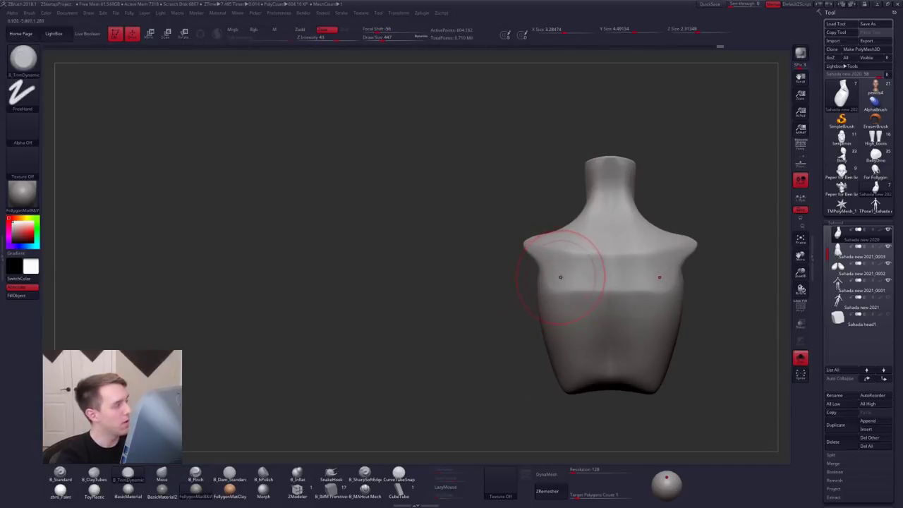
pyautogui.moveTo(544, 275); pyautogui.dragTo(555, 288)
pyautogui.moveTo(542, 289); pyautogui.dragTo(574, 295, button='right')
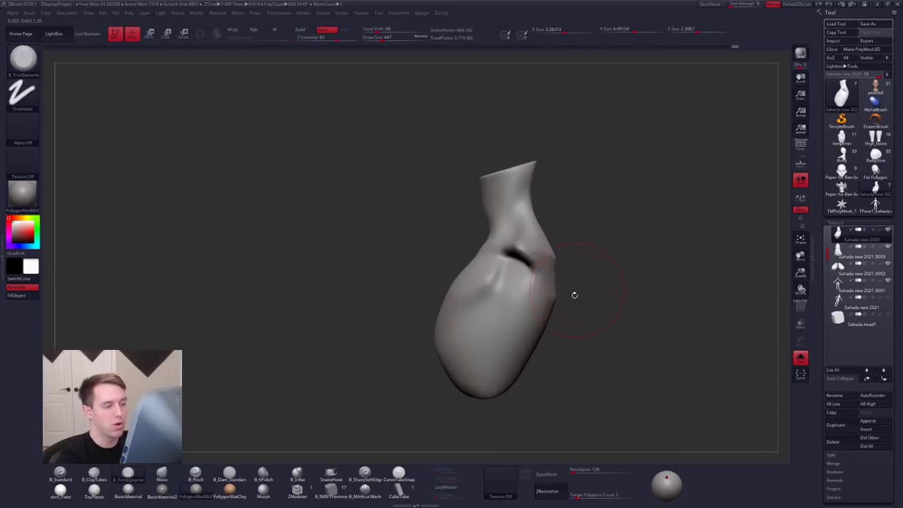
# Step: Lower the torso by two subdivision levels and smooth the plane transition across the upper back
pyautogui.press('s')
pyautogui.moveTo(584, 332)
pyautogui.keyDown('ctrl'); pyautogui.mouseDown(button='right')
pyautogui.moveTo(555, 313)
pyautogui.moveTo(566, 339)
pyautogui.moveTo(564, 318)
pyautogui.moveTo(518, 315)
pyautogui.mouseUp(button='right'); pyautogui.keyUp('ctrl')
pyautogui.press('s')
pyautogui.hotkey('shift', 'd')
pyautogui.hotkey('shift', 'd')
pyautogui.press('5')
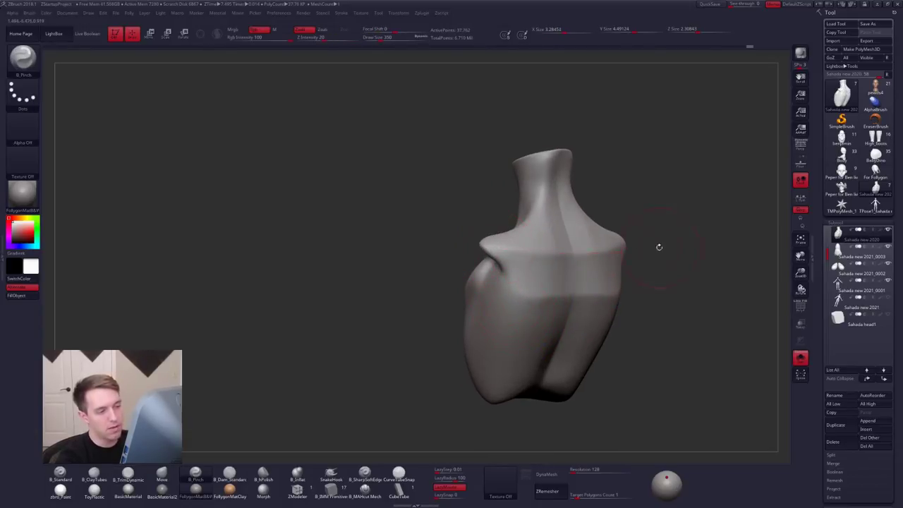
pyautogui.moveTo(660, 247); pyautogui.dragTo(662, 247)
pyautogui.moveTo(514, 264)
pyautogui.keyDown('shift'); pyautogui.mouseDown()
pyautogui.moveTo(521, 255)
pyautogui.moveTo(550, 287)
pyautogui.moveTo(565, 256)
pyautogui.mouseUp(); pyautogui.keyUp('shift')
pyautogui.moveTo(564, 257)
pyautogui.mouseDown(button='right')
pyautogui.moveTo(621, 265)
pyautogui.moveTo(556, 292)
pyautogui.moveTo(551, 286)
pyautogui.mouseUp(button='right')
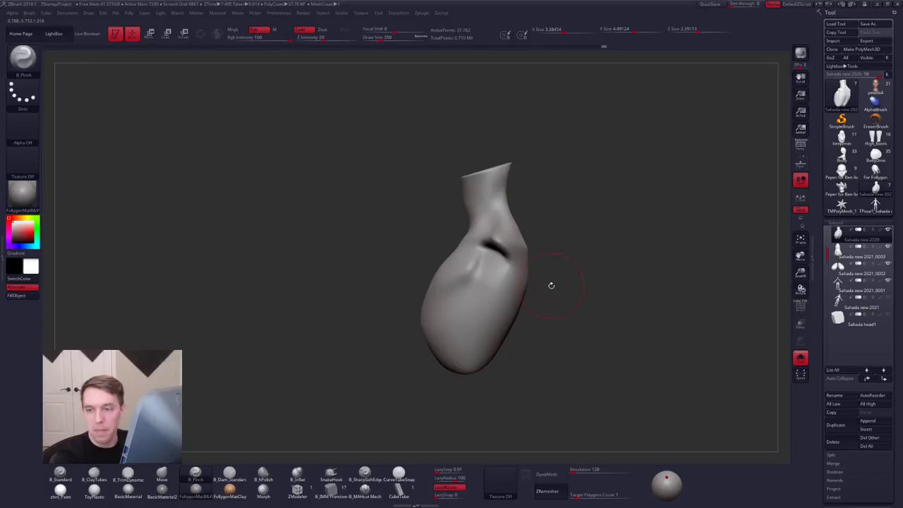
# Step: Review the full body's proportions from the side and the front
pyautogui.hotkey('alt', 's')
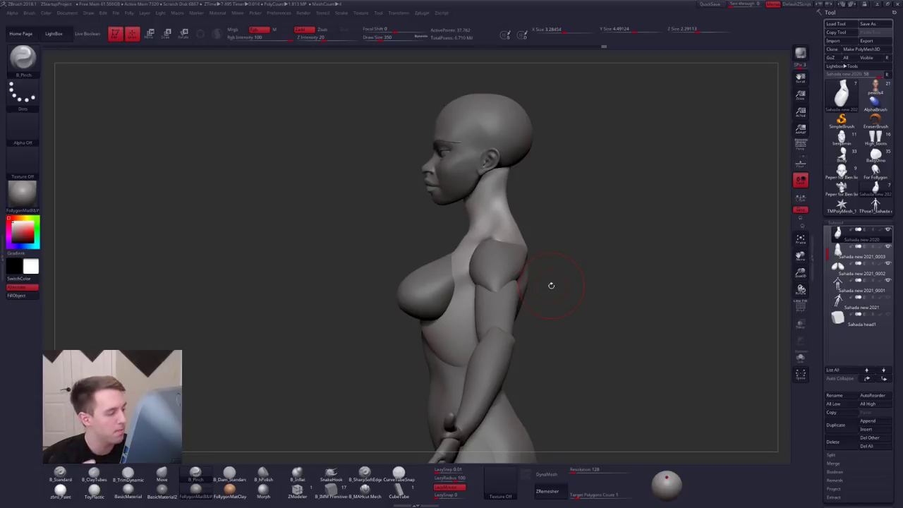
pyautogui.moveTo(545, 336); pyautogui.dragTo(656, 341)
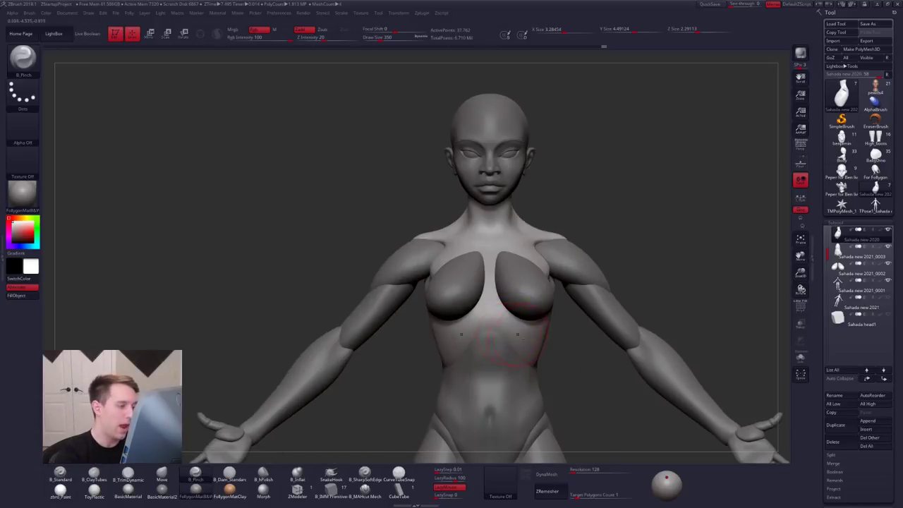
pyautogui.keyDown('alt'); pyautogui.moveTo(507, 343); pyautogui.dragTo(550, 332); pyautogui.keyUp('alt')
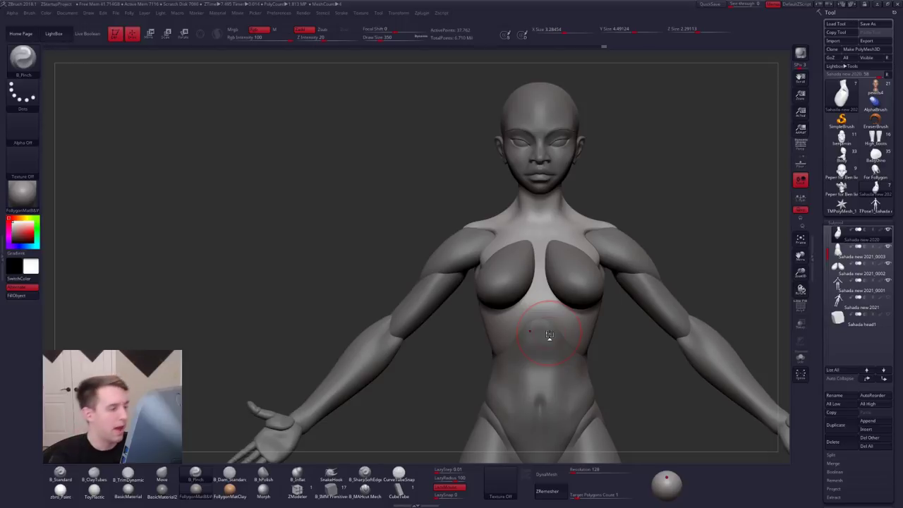
pyautogui.moveTo(542, 327); pyautogui.dragTo(569, 330, button='right')
# Step: Isolate the torso two subdivision levels higher and refine its lower front profile with the Pinch brush at draw size 500
pyautogui.hotkey('alt', 's')
pyautogui.press('d')
pyautogui.press('d')
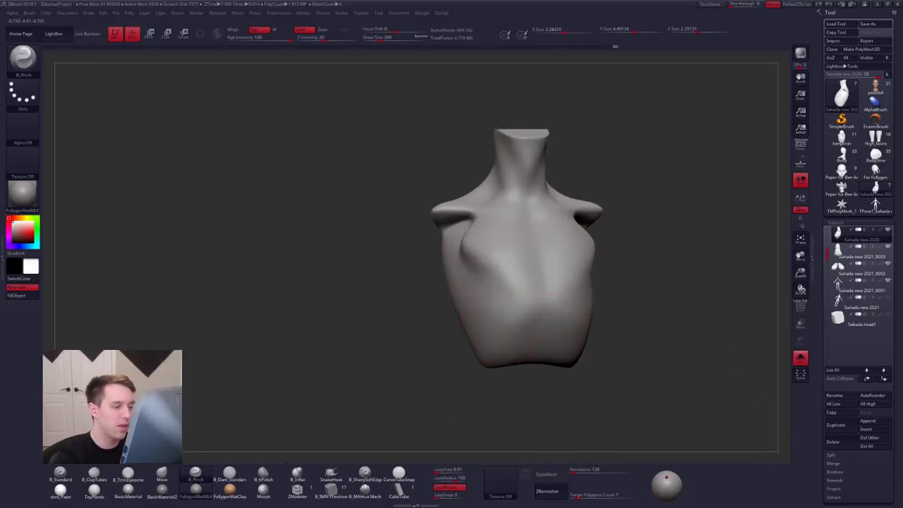
pyautogui.moveTo(520, 302); pyautogui.dragTo(494, 311, button='right')
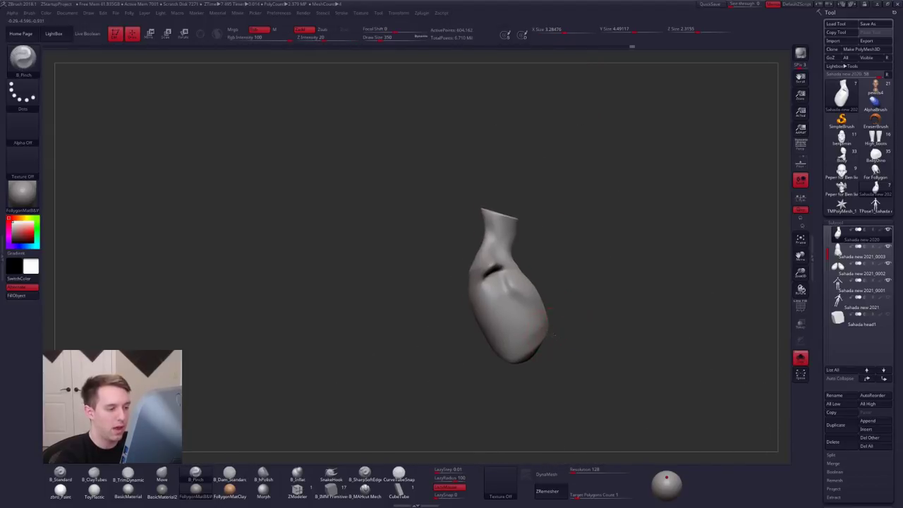
pyautogui.moveTo(554, 334)
pyautogui.keyDown('alt'); pyautogui.mouseDown()
pyautogui.moveTo(547, 325)
pyautogui.moveTo(578, 337)
pyautogui.mouseUp(); pyautogui.keyUp('alt')
pyautogui.press('s')
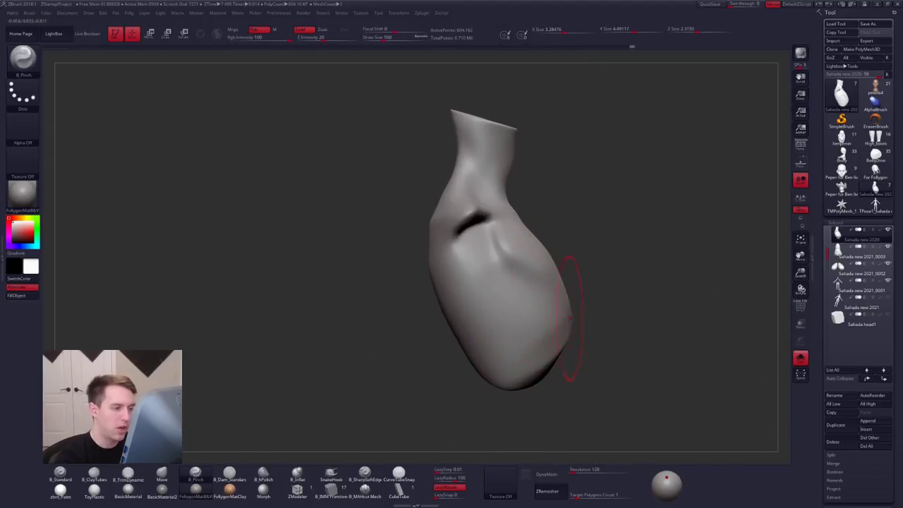
pyautogui.moveTo(558, 219); pyautogui.dragTo(559, 264)
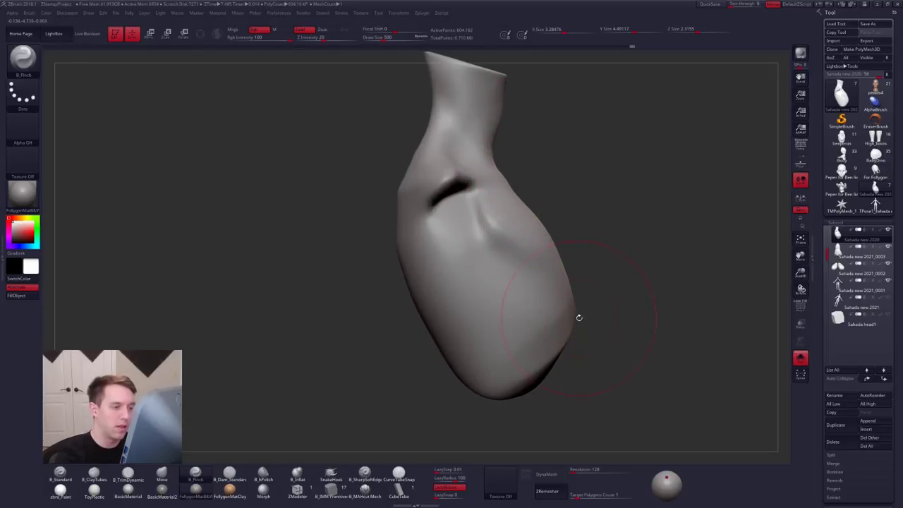
# Step: Lower the torso by three subdivision levels and adjust the front of the rib cage with the Move brush
pyautogui.moveTo(578, 316)
pyautogui.keyDown('ctrl'); pyautogui.mouseDown()
pyautogui.moveTo(554, 246)
pyautogui.moveTo(476, 130)
pyautogui.moveTo(565, 235)
pyautogui.moveTo(546, 239)
pyautogui.mouseUp(); pyautogui.keyUp('ctrl')
pyautogui.hotkey('shift', 'd')
pyautogui.hotkey('shift', 'd')
pyautogui.hotkey('shift', 'd')
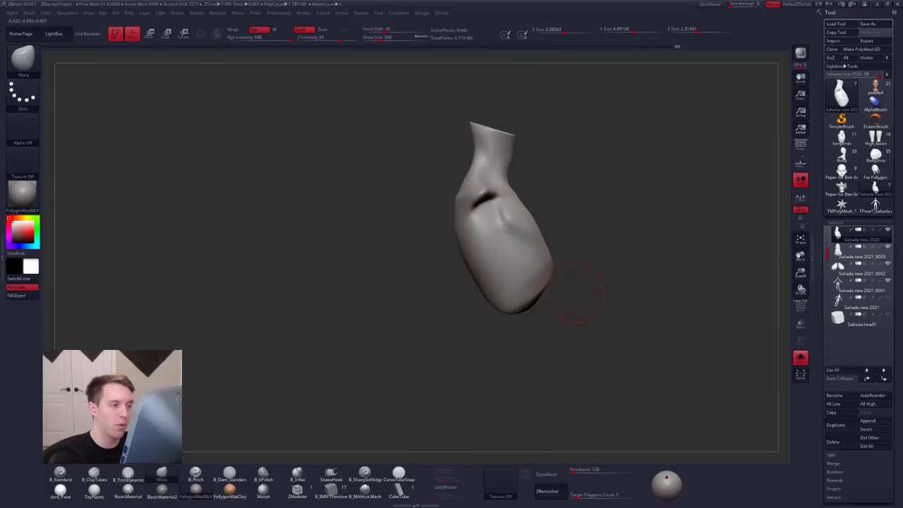
pyautogui.moveTo(577, 292)
pyautogui.mouseDown(button='right')
pyautogui.moveTo(559, 254)
pyautogui.moveTo(552, 287)
pyautogui.mouseUp(button='right')
# Step: Sharpen the edge of the rib arch above the abdomen with a resized Pinch brush
pyautogui.press(']')
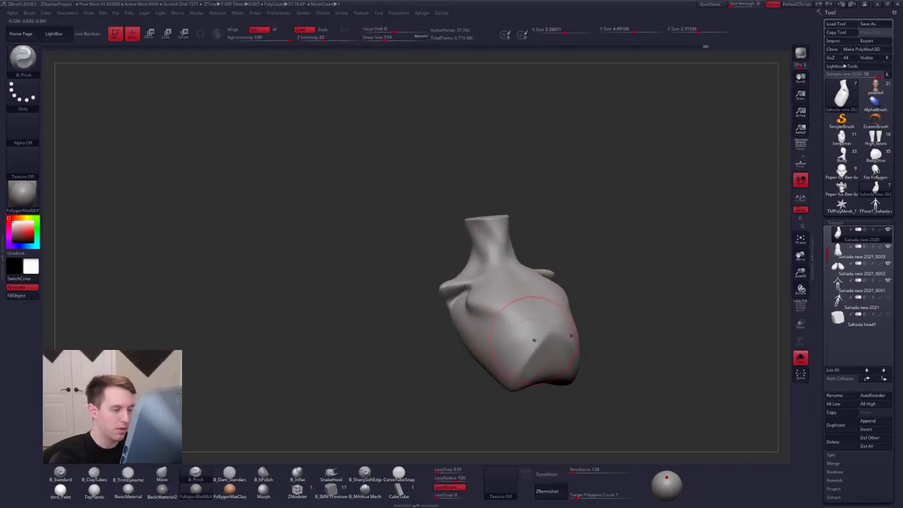
pyautogui.press('s')
pyautogui.moveTo(534, 340)
pyautogui.mouseDown()
pyautogui.moveTo(524, 340)
pyautogui.moveTo(535, 350)
pyautogui.mouseUp()
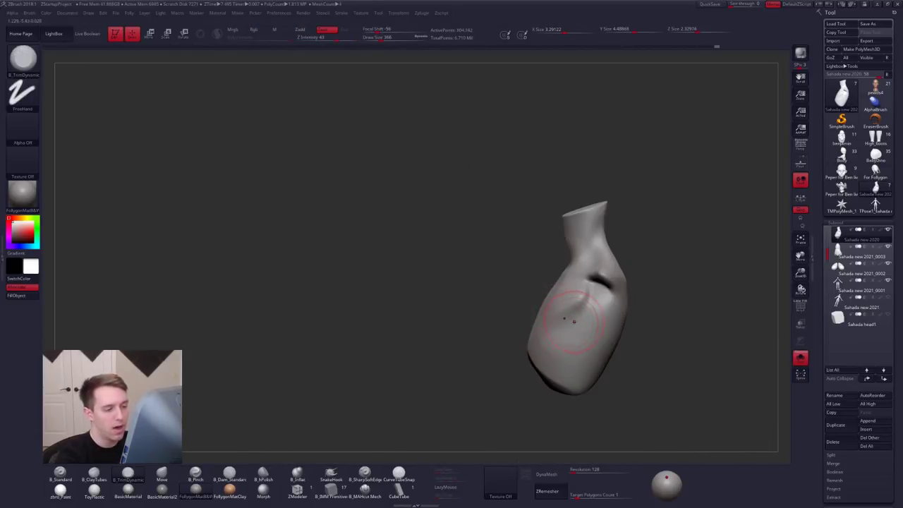
# Step: Flatten the chest surface beside the armpit with the TrimDynamic brush at draw size 215
pyautogui.moveTo(578, 320)
pyautogui.mouseDown(button='right')
pyautogui.moveTo(592, 314)
pyautogui.moveTo(595, 295)
pyautogui.mouseUp(button='right')
pyautogui.press('space')
pyautogui.moveTo(602, 324); pyautogui.dragTo(596, 323)
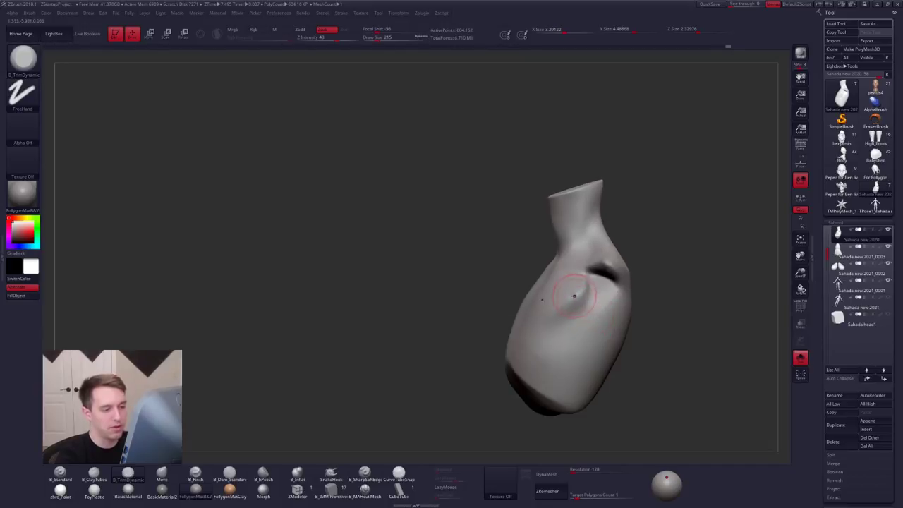
pyautogui.moveTo(571, 290)
pyautogui.mouseDown(button='right')
pyautogui.moveTo(592, 287)
pyautogui.moveTo(563, 308)
pyautogui.mouseUp(button='right')
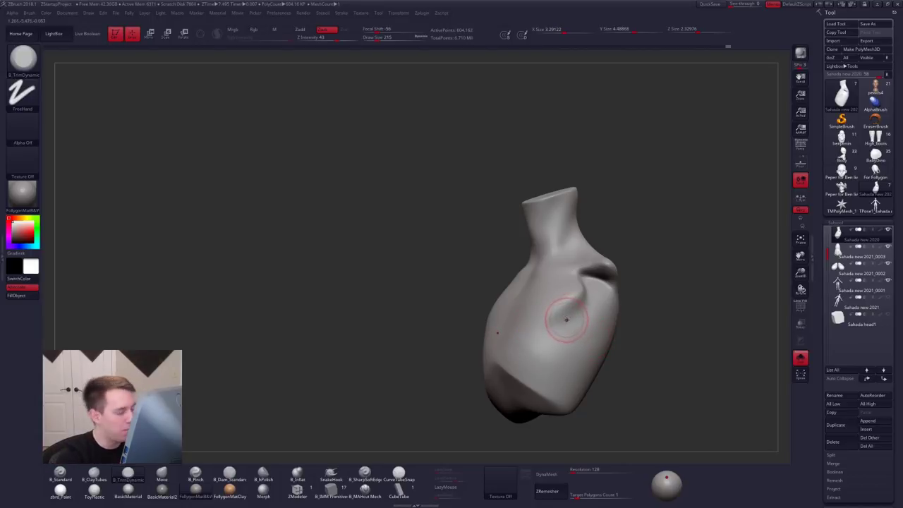
# Step: Carve a diagonal crease from the armpit along the lower chest edge with the B_MAHcut Mech brush at draw size 181
pyautogui.moveTo(569, 323)
pyautogui.keyDown('alt'); pyautogui.mouseDown(button='right')
pyautogui.moveTo(544, 343)
pyautogui.moveTo(525, 336)
pyautogui.mouseUp(button='right'); pyautogui.keyUp('alt')
pyautogui.hotkey('alt', 's')
pyautogui.hotkey('alt', 's')
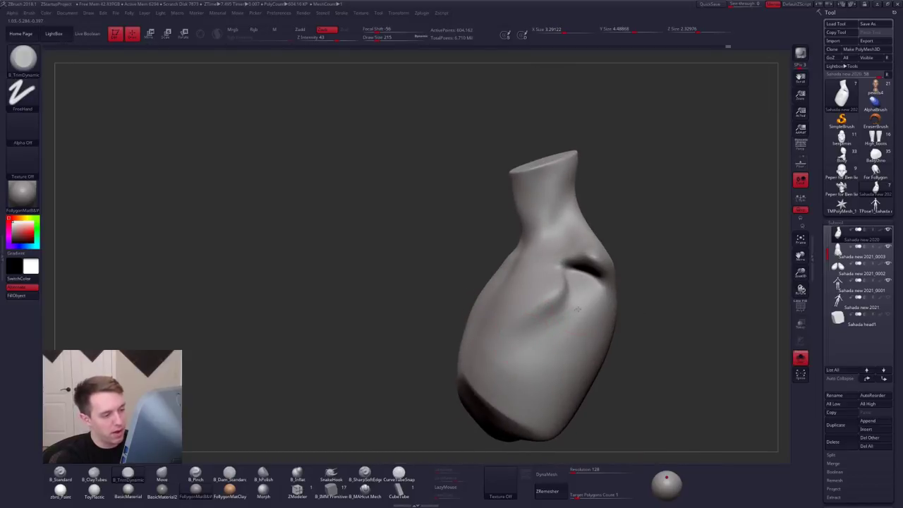
pyautogui.click(366, 487)
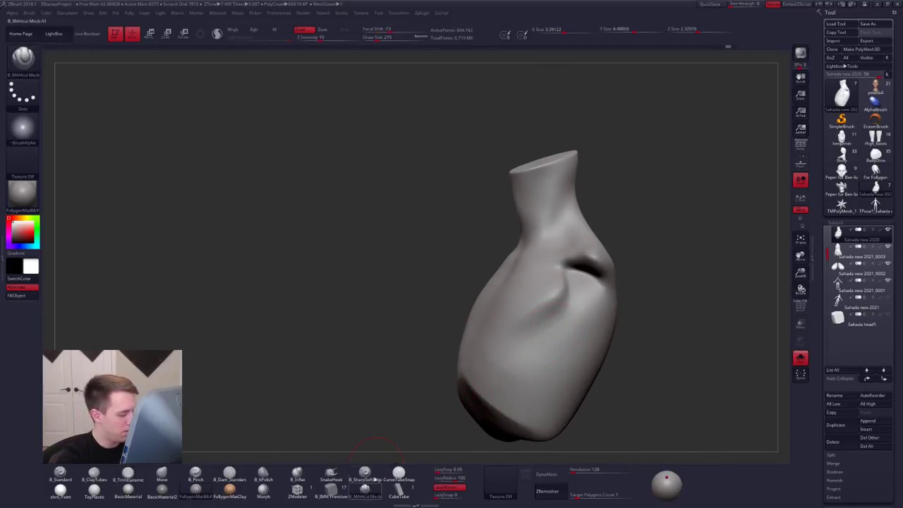
pyautogui.press('[')
pyautogui.hotkey('alt', 's')
pyautogui.hotkey('alt', 's')
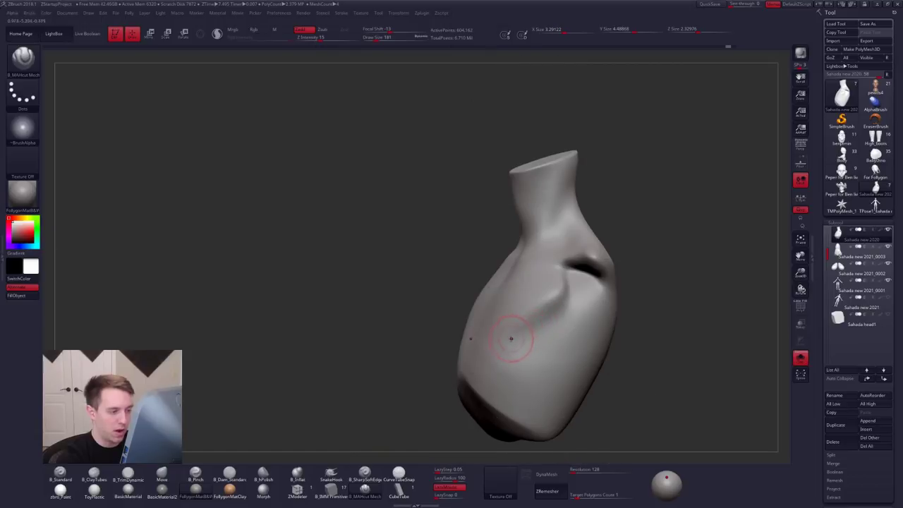
pyautogui.moveTo(583, 304); pyautogui.dragTo(604, 293)
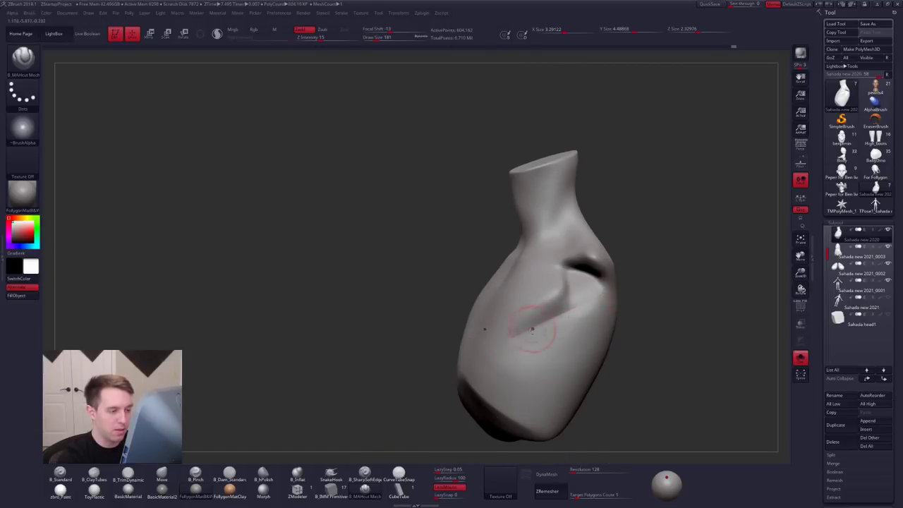
# Step: Check the carved torso against the full body, then deepen the crease under the chest muscle
pyautogui.moveTo(579, 307); pyautogui.dragTo(573, 331, button='right')
pyautogui.hotkey('alt', 's')
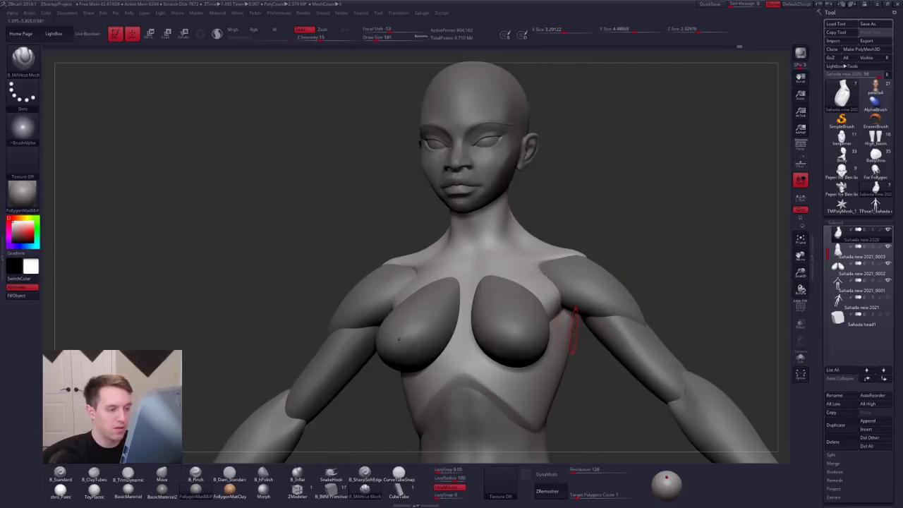
pyautogui.hotkey('shift', 'alt', 's')
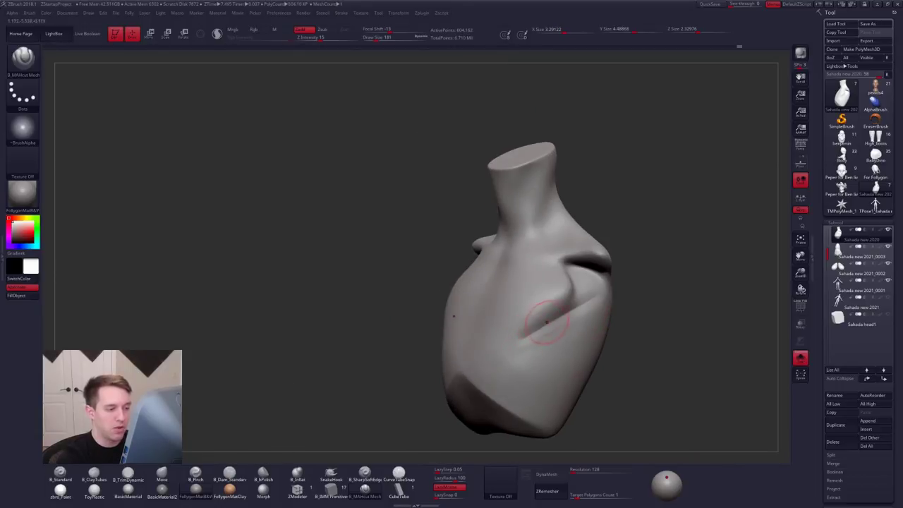
pyautogui.moveTo(566, 315)
pyautogui.mouseDown(button='right')
pyautogui.moveTo(579, 329)
pyautogui.moveTo(553, 332)
pyautogui.moveTo(571, 320)
pyautogui.mouseUp(button='right')
pyautogui.moveTo(572, 278)
pyautogui.keyDown('ctrl'); pyautogui.mouseDown()
pyautogui.moveTo(572, 325)
pyautogui.moveTo(529, 341)
pyautogui.mouseUp(); pyautogui.keyUp('ctrl')
pyautogui.keyDown('ctrl'); pyautogui.moveTo(591, 367); pyautogui.dragTo(604, 368); pyautogui.keyUp('ctrl')
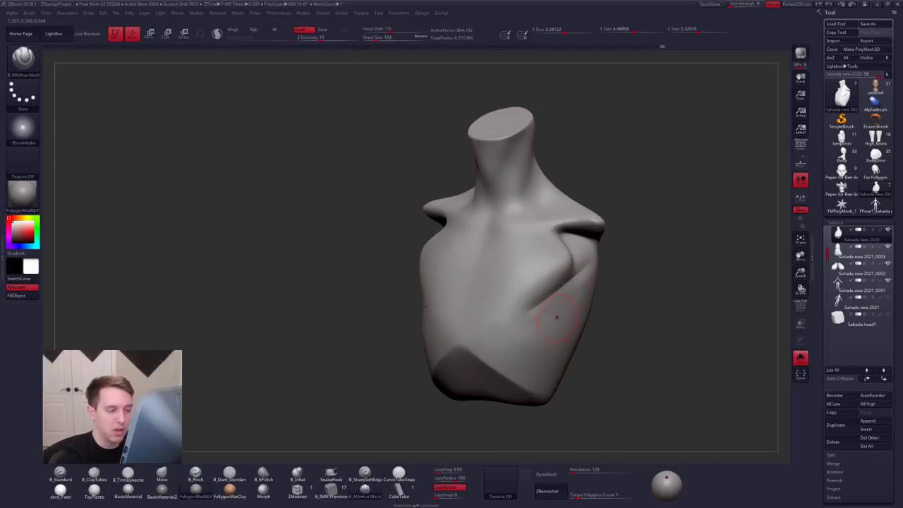
# Step: Try building up the side of the rib cage with the ClayTubes brush at draw size 321
pyautogui.press('2')
pyautogui.press('space')
pyautogui.moveTo(566, 324); pyautogui.dragTo(573, 325)
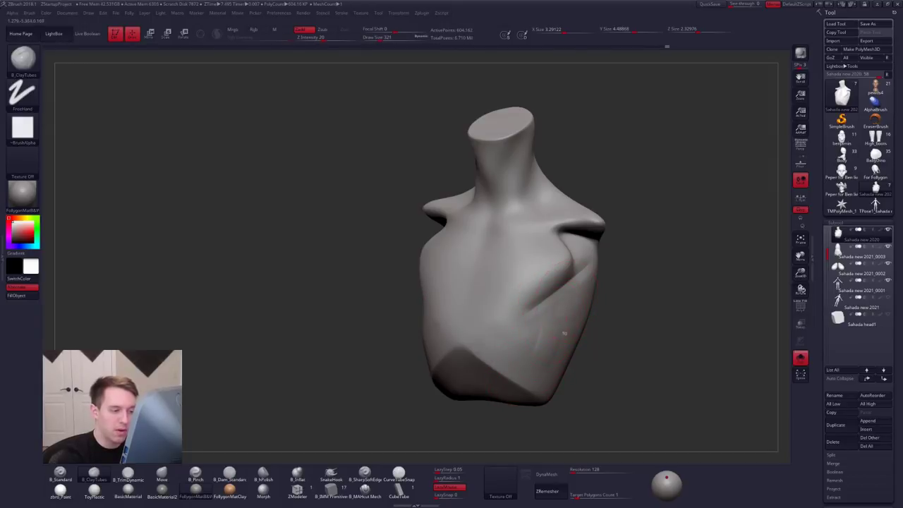
pyautogui.moveTo(501, 399)
pyautogui.mouseDown(button='right')
pyautogui.moveTo(546, 367)
pyautogui.moveTo(555, 347)
pyautogui.moveTo(529, 360)
pyautogui.mouseUp(button='right')
pyautogui.hotkey('ctrl', 'z')
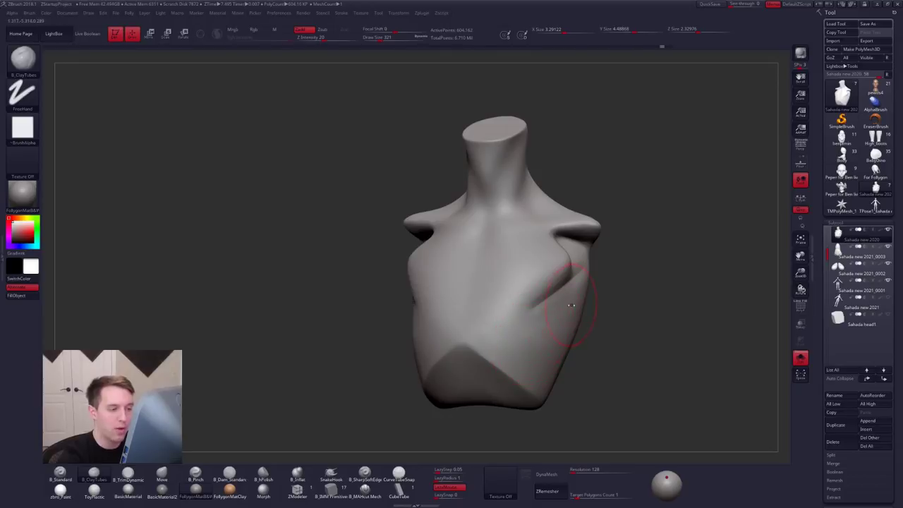
# Step: Build up the side of the rib cage below the armpit crease with diagonal ClayTubes strokes and smooth them
pyautogui.moveTo(572, 305); pyautogui.dragTo(563, 291, button='right')
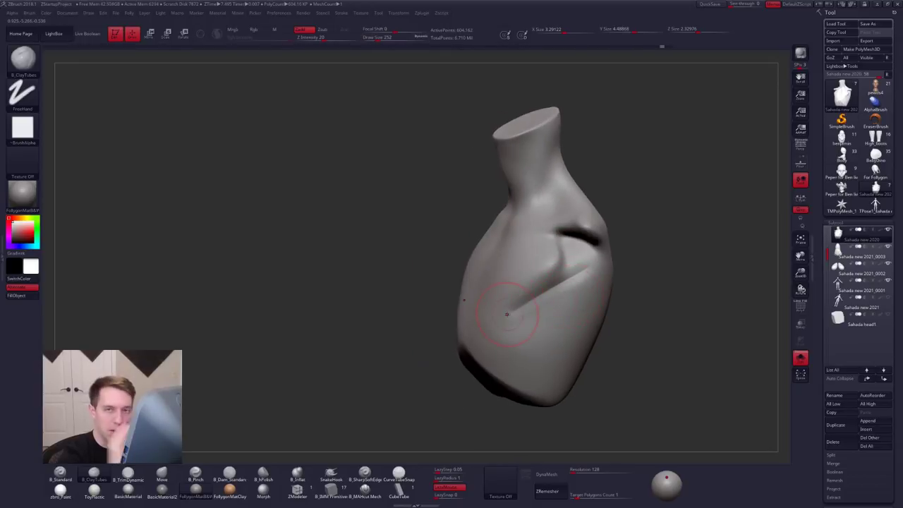
pyautogui.moveTo(592, 269); pyautogui.dragTo(538, 316)
pyautogui.rightClick(554, 339)
pyautogui.rightClick(553, 347)
pyautogui.moveTo(590, 293)
pyautogui.mouseDown()
pyautogui.moveTo(542, 334)
pyautogui.moveTo(555, 319)
pyautogui.moveTo(548, 346)
pyautogui.mouseUp()
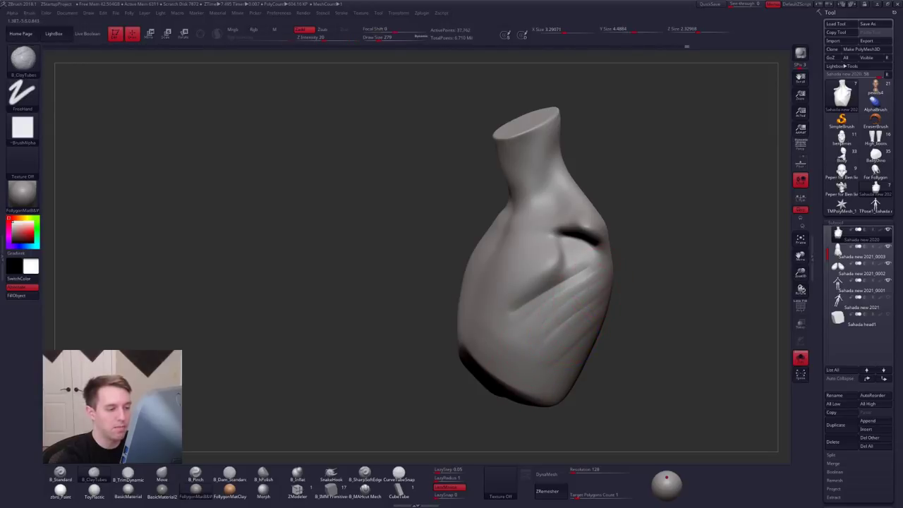
pyautogui.moveTo(591, 285); pyautogui.dragTo(541, 316)
pyautogui.moveTo(594, 286); pyautogui.dragTo(546, 328)
pyautogui.moveTo(591, 303); pyautogui.dragTo(551, 336)
pyautogui.rightClick(540, 342)
pyautogui.moveTo(591, 289); pyautogui.dragTo(542, 325)
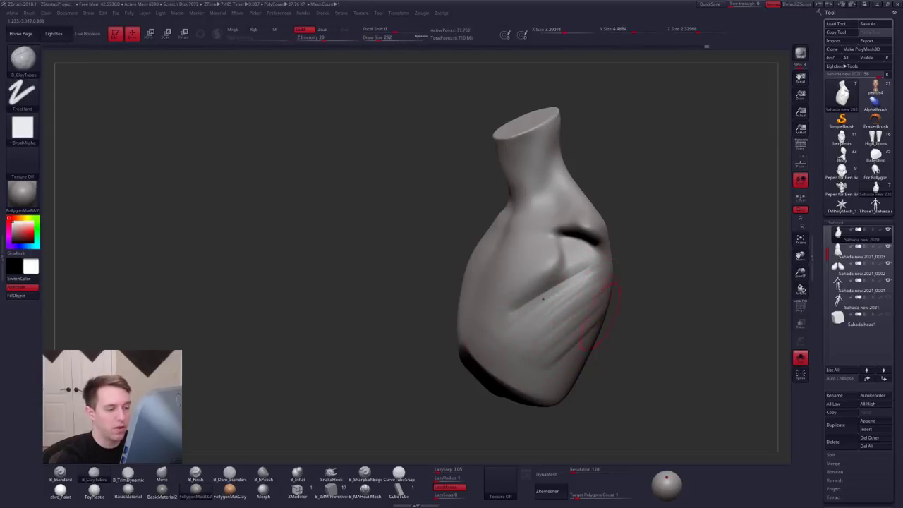
pyautogui.moveTo(594, 314); pyautogui.dragTo(560, 364)
pyautogui.moveTo(592, 332)
pyautogui.mouseDown(button='right')
pyautogui.moveTo(570, 337)
pyautogui.moveTo(563, 352)
pyautogui.moveTo(591, 326)
pyautogui.moveTo(608, 338)
pyautogui.mouseUp(button='right')
pyautogui.keyDown('shift'); pyautogui.moveTo(565, 377); pyautogui.dragTo(592, 345, button='right'); pyautogui.keyUp('shift')
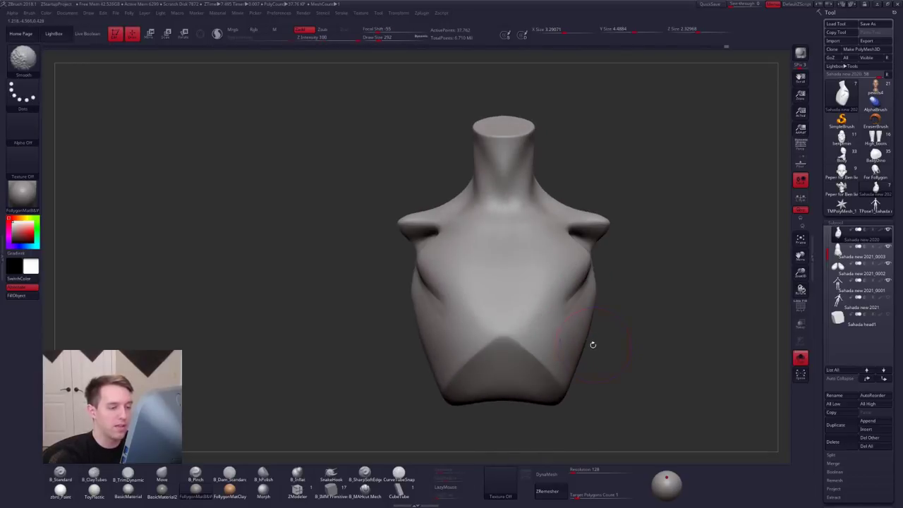
# Step: Refine the chest crease and the side of the rib cage with the Pinch and Move brushes
pyautogui.press('space')
pyautogui.moveTo(575, 355); pyautogui.dragTo(584, 355)
pyautogui.press('b')
pyautogui.press('p')
pyautogui.press('i')
pyautogui.moveTo(585, 352)
pyautogui.mouseDown(button='right')
pyautogui.moveTo(537, 345)
pyautogui.moveTo(534, 359)
pyautogui.moveTo(609, 360)
pyautogui.moveTo(613, 309)
pyautogui.moveTo(589, 333)
pyautogui.moveTo(559, 324)
pyautogui.mouseUp(button='right')
pyautogui.press('b')
pyautogui.press('m')
pyautogui.press('v')
pyautogui.press('b')
pyautogui.press('p')
pyautogui.press('i')
pyautogui.hotkey('shift', 's')
pyautogui.hotkey('shift', 's')
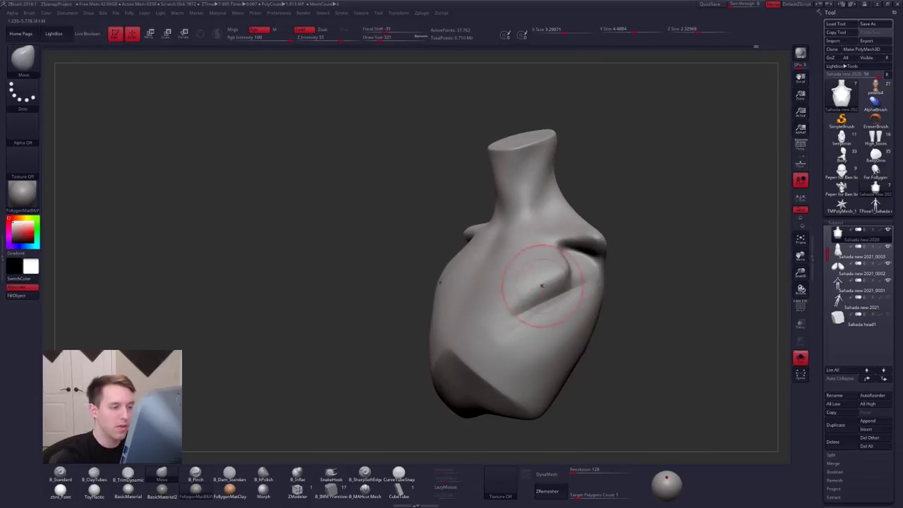
# Step: Raise the torso's subdivision level and rework the chest near the armpit with ClayTubes at draw size 215 and TrimDynamic
pyautogui.press('s')
pyautogui.moveTo(550, 290); pyautogui.dragTo(545, 290)
pyautogui.press('2')
pyautogui.press('d')
pyautogui.press('d')
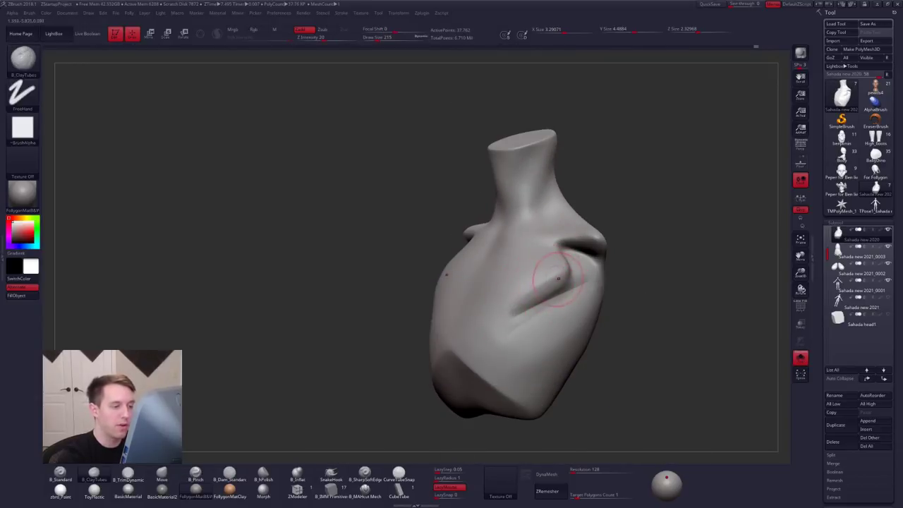
pyautogui.press('s')
pyautogui.moveTo(530, 295); pyautogui.dragTo(549, 318, button='right')
pyautogui.press('3')
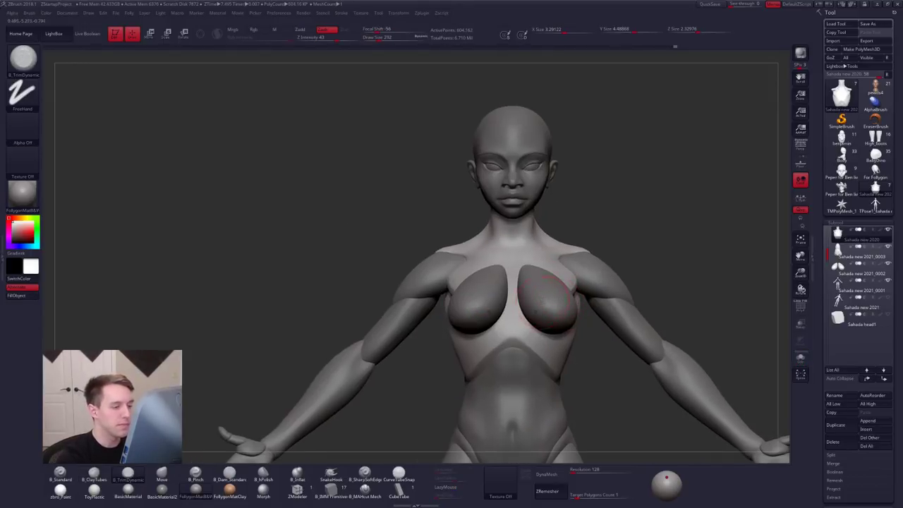
# Step: Make the breasts the active subtool and set up the Move brush at draw size 537 for reshaping them
pyautogui.keyDown('alt'); pyautogui.click(538, 309); pyautogui.keyUp('alt')
pyautogui.moveTo(541, 304); pyautogui.dragTo(589, 304, button='right')
pyautogui.press('s')
pyautogui.moveTo(548, 304); pyautogui.dragTo(554, 303)
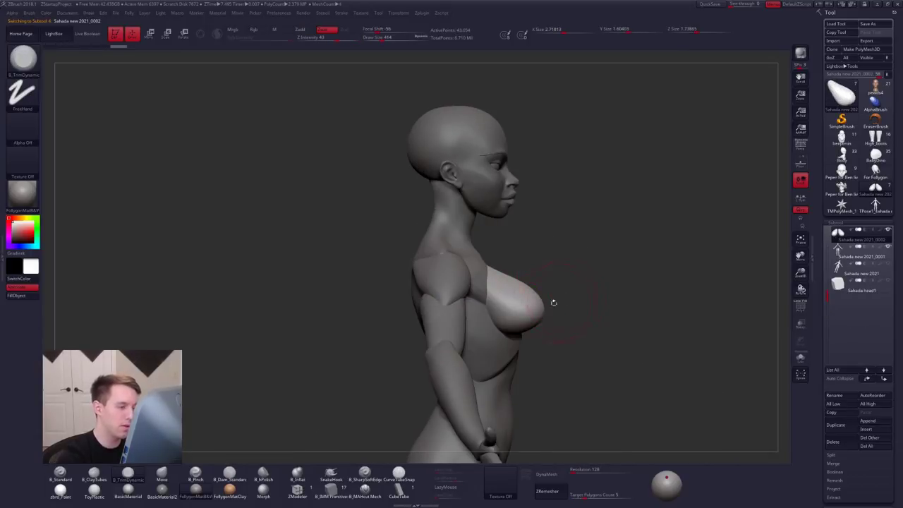
pyautogui.moveTo(554, 303)
pyautogui.keyDown('alt'); pyautogui.mouseDown(button='right')
pyautogui.moveTo(598, 297)
pyautogui.moveTo(550, 332)
pyautogui.mouseUp(button='right'); pyautogui.keyUp('alt')
pyautogui.press('w')
pyautogui.press('s')
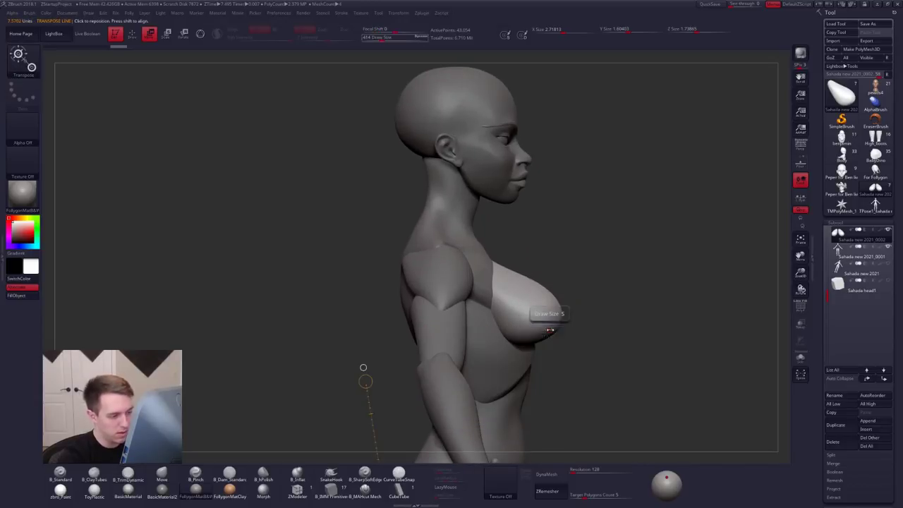
pyautogui.press('q')
pyautogui.press('s')
pyautogui.moveTo(549, 330); pyautogui.dragTo(561, 329)
pyautogui.moveTo(561, 329)
pyautogui.mouseDown(button='right')
pyautogui.moveTo(543, 328)
pyautogui.moveTo(577, 335)
pyautogui.mouseUp(button='right')
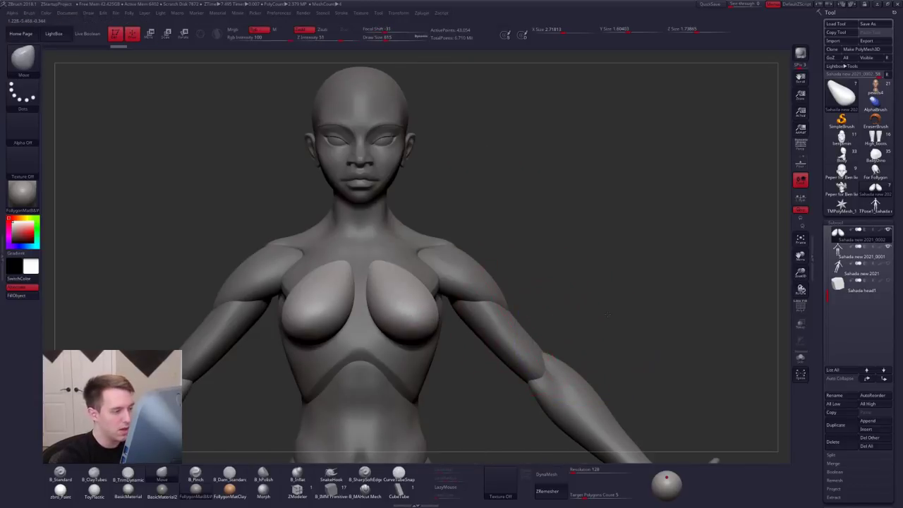
pyautogui.keyDown('alt'); pyautogui.moveTo(416, 316); pyautogui.dragTo(519, 302, button='right'); pyautogui.keyUp('alt')
pyautogui.press('s')
pyautogui.moveTo(528, 302); pyautogui.dragTo(519, 302)
pyautogui.moveTo(518, 302); pyautogui.dragTo(453, 289, button='right')
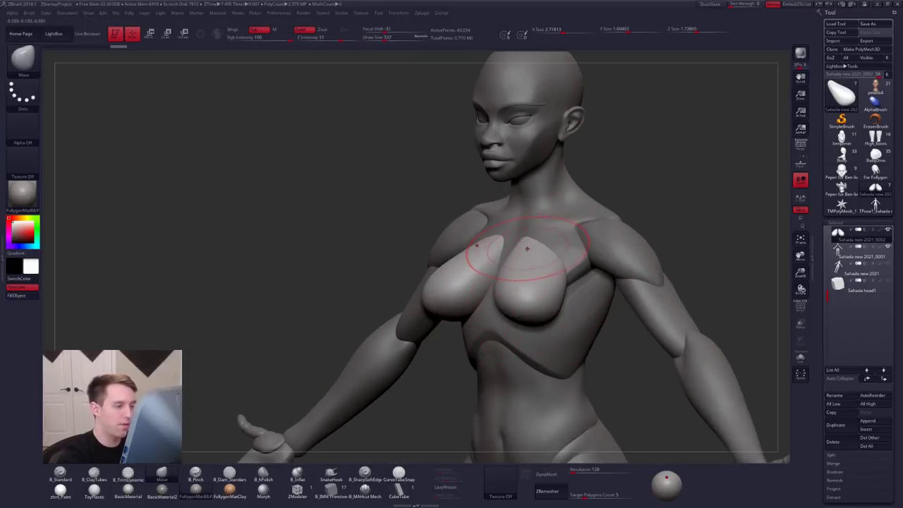
pyautogui.moveTo(529, 250)
pyautogui.keyDown('shift'); pyautogui.mouseDown()
pyautogui.moveTo(529, 240)
pyautogui.moveTo(518, 270)
pyautogui.mouseUp(); pyautogui.keyUp('shift')
# Step: Display the breasts' wireframe and ZRemesh them with a target polygon count of 1
pyautogui.moveTo(820, 346)
pyautogui.mouseDown()
pyautogui.moveTo(825, 298)
pyautogui.moveTo(822, 353)
pyautogui.mouseUp()
pyautogui.hotkey('shift', 'f')
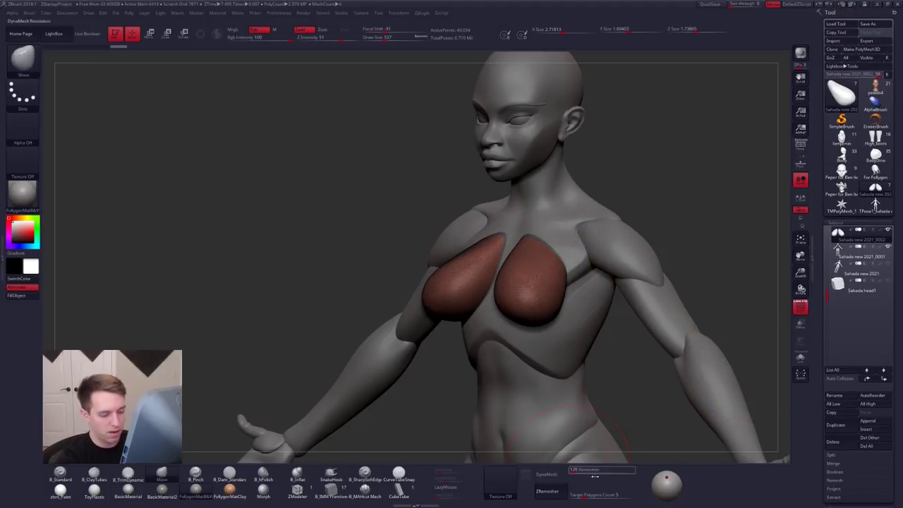
pyautogui.click(586, 495)
pyautogui.write('1')
pyautogui.press('Tab')
pyautogui.click(564, 492)
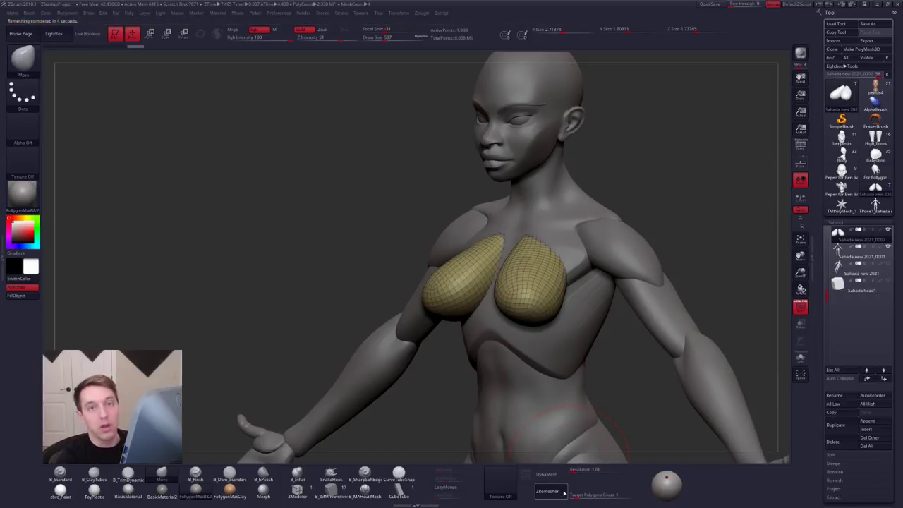
pyautogui.hotkey('shift', 'f')
# Step: Reshape the remeshed breasts with the Move brush at draw size 537, working from several angles
pyautogui.moveTo(548, 288); pyautogui.dragTo(578, 305, button='right')
pyautogui.moveTo(460, 314); pyautogui.dragTo(464, 319)
pyautogui.moveTo(464, 319); pyautogui.dragTo(431, 318, button='right')
pyautogui.moveTo(571, 261); pyautogui.dragTo(541, 254, button='right')
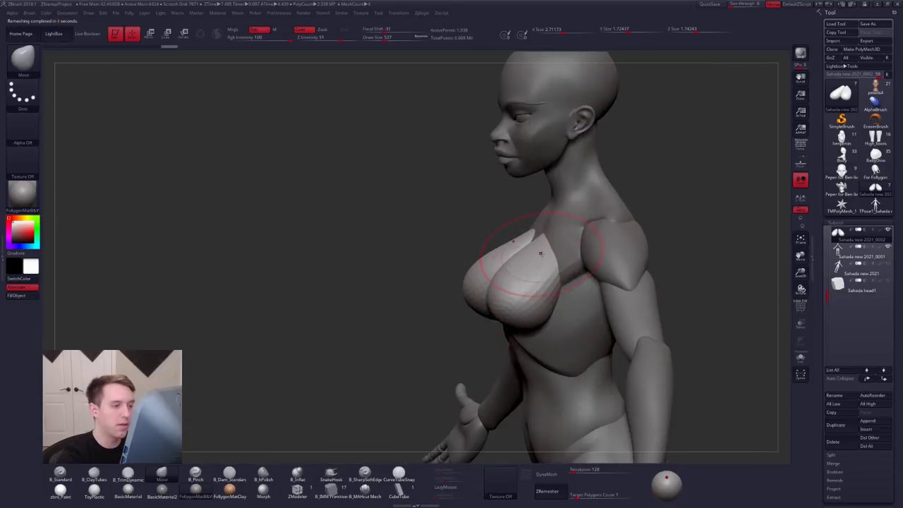
# Step: Draw a transpose line along the upper slope of the breast and adjust its profile with the Move brush at draw size 595
pyautogui.press('s')
pyautogui.moveTo(535, 255); pyautogui.dragTo(544, 256)
pyautogui.keyDown('shift'); pyautogui.moveTo(543, 257); pyautogui.dragTo(538, 252, button='right'); pyautogui.keyUp('shift')
pyautogui.press('w')
pyautogui.moveTo(557, 244)
pyautogui.mouseDown()
pyautogui.moveTo(454, 354)
pyautogui.moveTo(463, 359)
pyautogui.mouseUp()
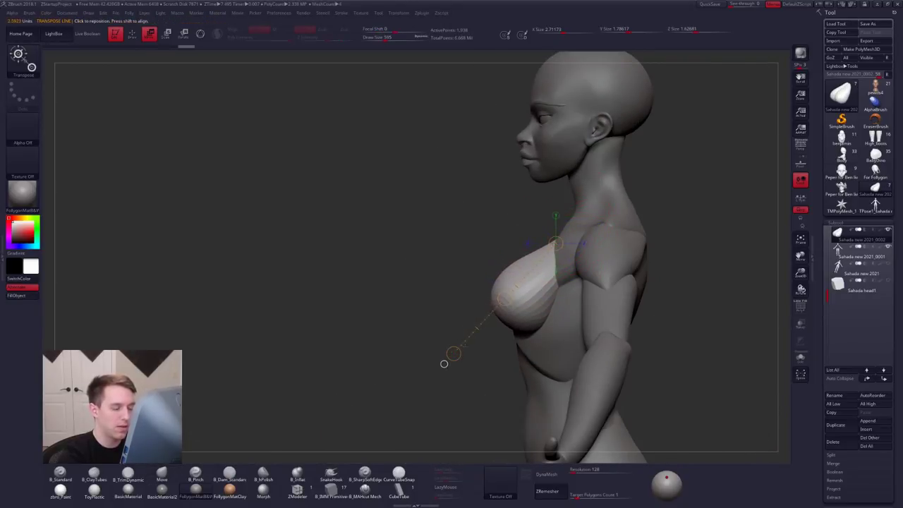
pyautogui.press('q')
pyautogui.moveTo(545, 252); pyautogui.dragTo(548, 254)
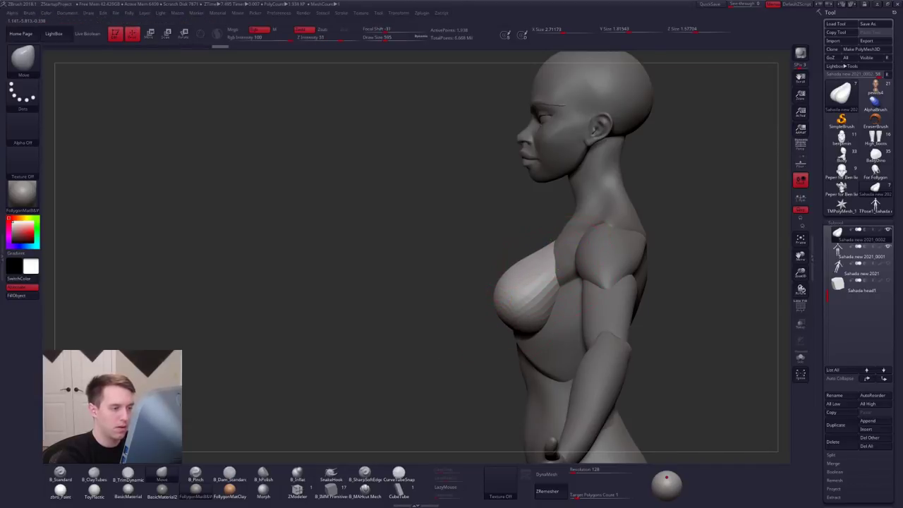
pyautogui.moveTo(548, 254); pyautogui.dragTo(600, 248, button='right')
pyautogui.moveTo(538, 244); pyautogui.dragTo(527, 247)
pyautogui.moveTo(525, 249); pyautogui.dragTo(502, 249, button='right')
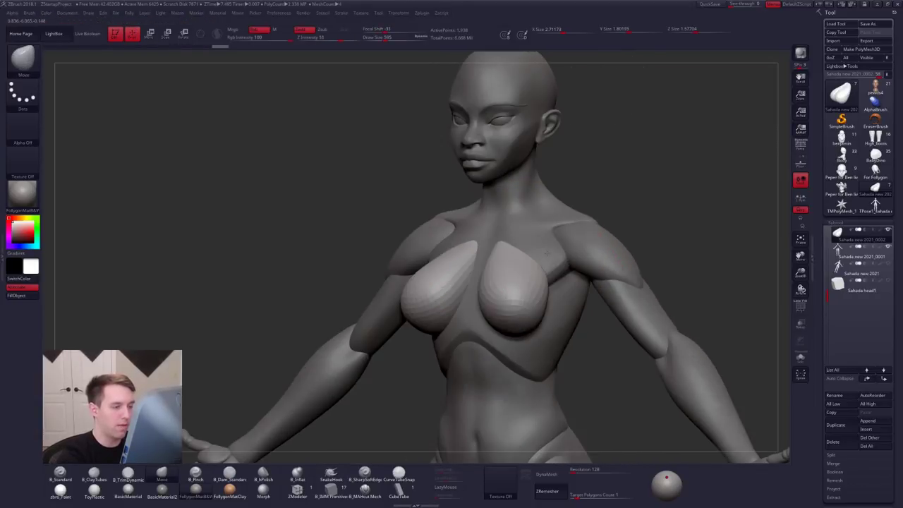
# Step: Refine the upper and outer edges of the breasts near the armpits with the Move brush at draw size 321
pyautogui.press('space')
pyautogui.moveTo(580, 265); pyautogui.dragTo(562, 265)
pyautogui.moveTo(565, 255); pyautogui.dragTo(539, 252, button='right')
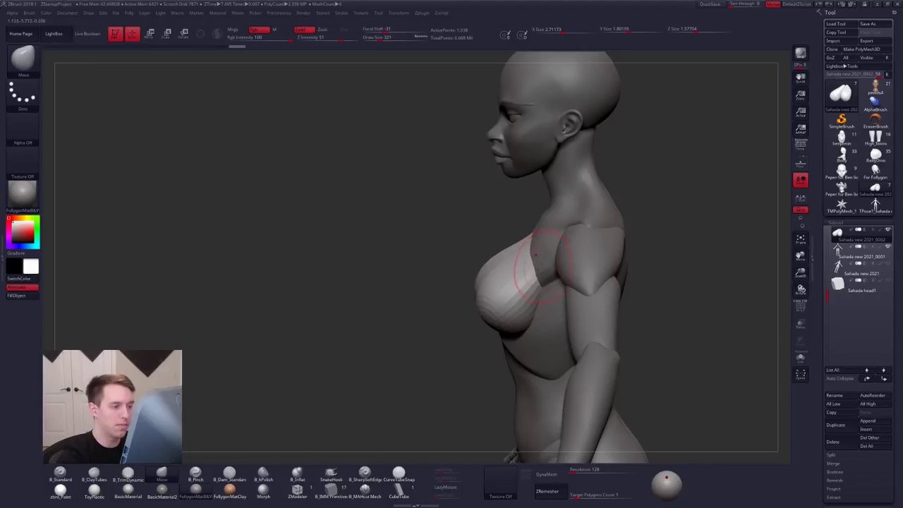
pyautogui.moveTo(543, 266); pyautogui.dragTo(538, 261)
pyautogui.moveTo(537, 261); pyautogui.dragTo(587, 267, button='right')
pyautogui.press('space')
pyautogui.moveTo(548, 308); pyautogui.dragTo(506, 309, button='right')
pyautogui.moveTo(573, 313); pyautogui.dragTo(584, 317)
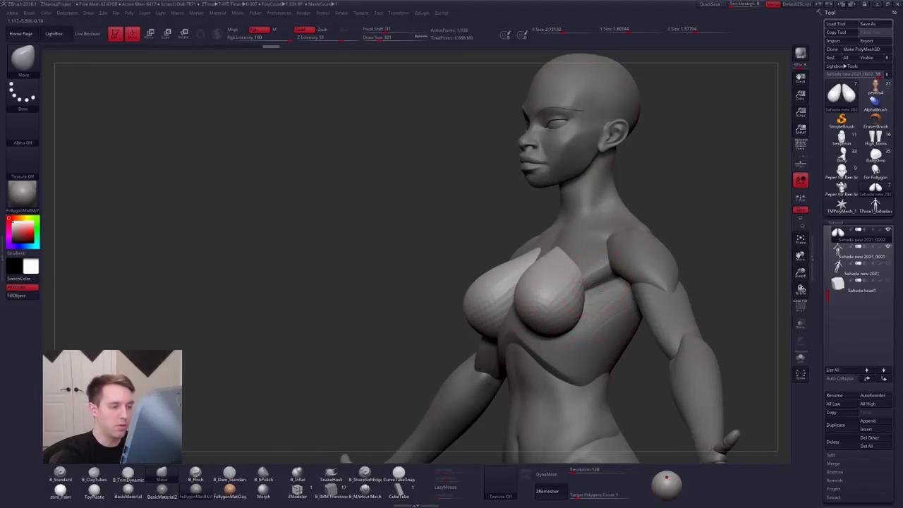
pyautogui.moveTo(573, 266); pyautogui.dragTo(604, 271, button='right')
pyautogui.keyDown('shift'); pyautogui.moveTo(592, 275); pyautogui.dragTo(585, 278); pyautogui.keyUp('shift')
# Step: Pull the outer sides of the breasts outward with the Move brush at draw size 519
pyautogui.keyDown('ctrl'); pyautogui.moveTo(565, 311); pyautogui.dragTo(533, 353, button='right'); pyautogui.keyUp('ctrl')
pyautogui.press('space')
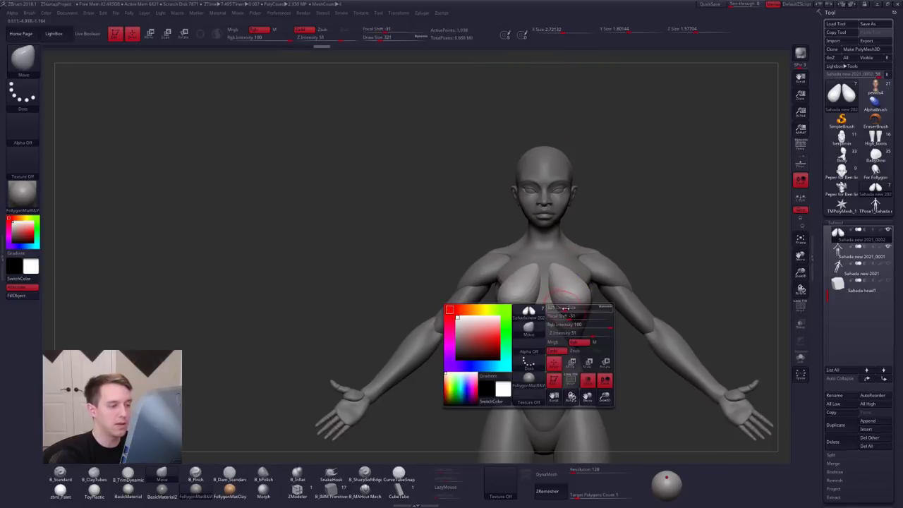
pyautogui.moveTo(563, 310); pyautogui.dragTo(584, 311)
pyautogui.moveTo(550, 330)
pyautogui.keyDown('alt'); pyautogui.mouseDown(button='right')
pyautogui.moveTo(532, 344)
pyautogui.moveTo(559, 340)
pyautogui.mouseUp(button='right'); pyautogui.keyUp('alt')
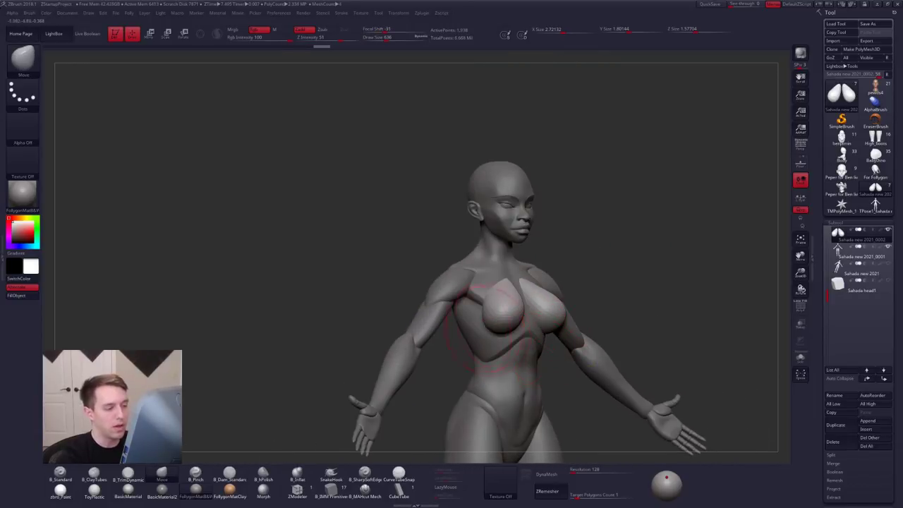
pyautogui.press('space')
pyautogui.moveTo(485, 329); pyautogui.dragTo(477, 329)
pyautogui.moveTo(478, 312); pyautogui.dragTo(514, 311, button='right')
pyautogui.moveTo(491, 311); pyautogui.dragTo(486, 311)
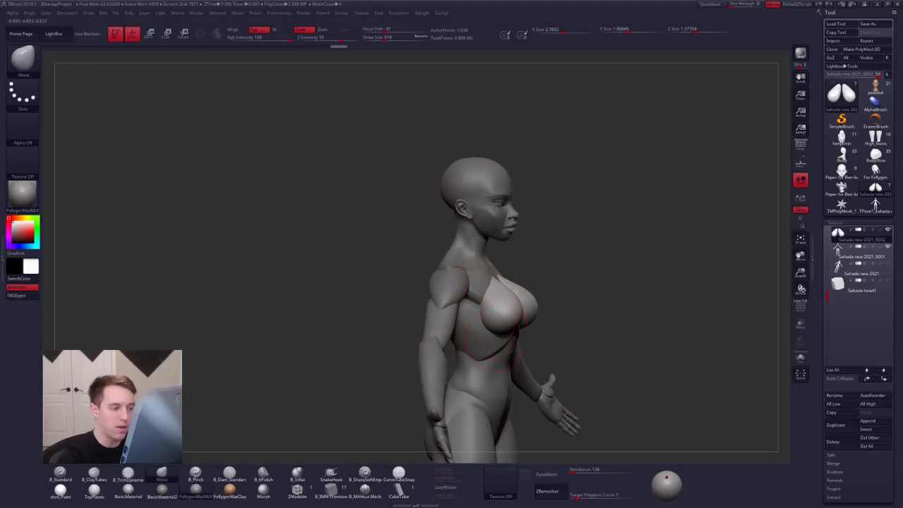
# Step: Set the brush's draw size to 465 and subdivide the breast mesh twice
pyautogui.moveTo(533, 370)
pyautogui.mouseDown(button='right')
pyautogui.moveTo(478, 379)
pyautogui.moveTo(463, 358)
pyautogui.moveTo(461, 385)
pyautogui.moveTo(481, 387)
pyautogui.mouseUp(button='right')
pyautogui.press('space')
pyautogui.moveTo(519, 317); pyautogui.dragTo(515, 317)
pyautogui.hotkey('ctrl', 'd')
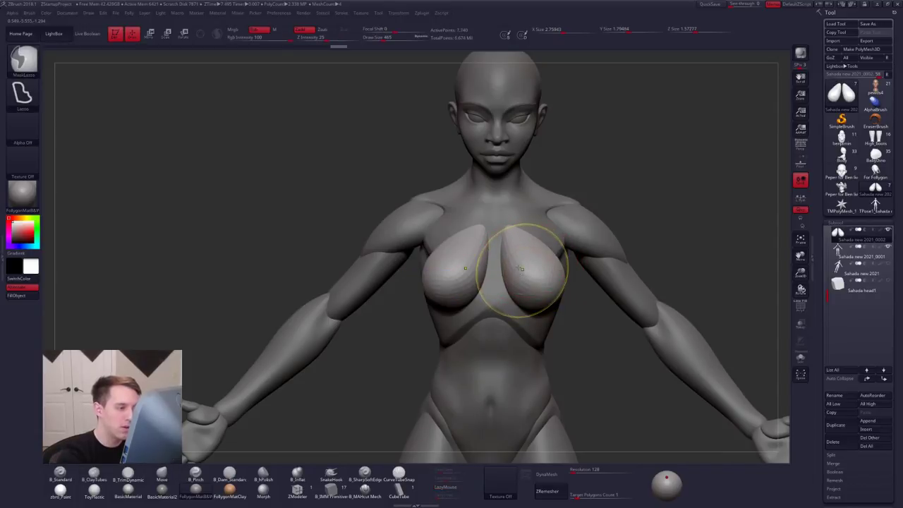
pyautogui.hotkey('ctrl', 'd')
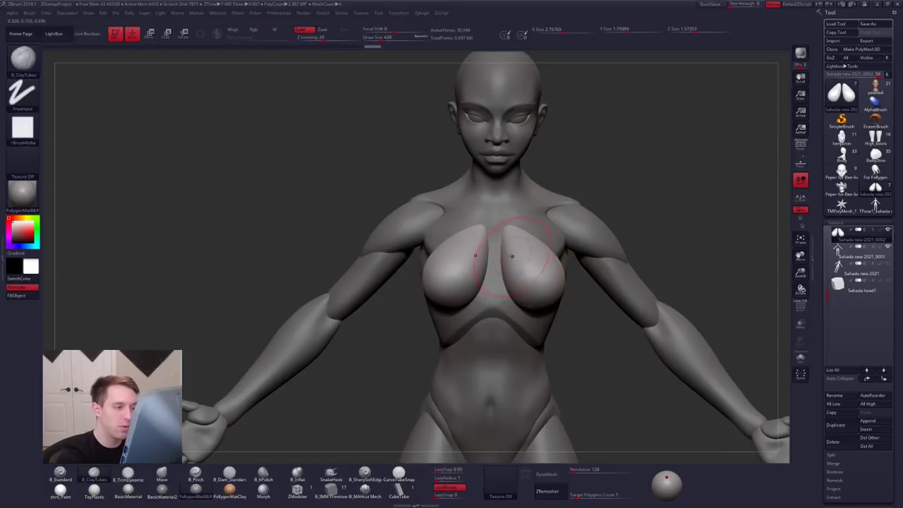
# Step: Inspect the breasts in isolation, set the ClayTubes draw size to 381, and show the full body again
pyautogui.hotkey('alt', 's')
pyautogui.press('[')
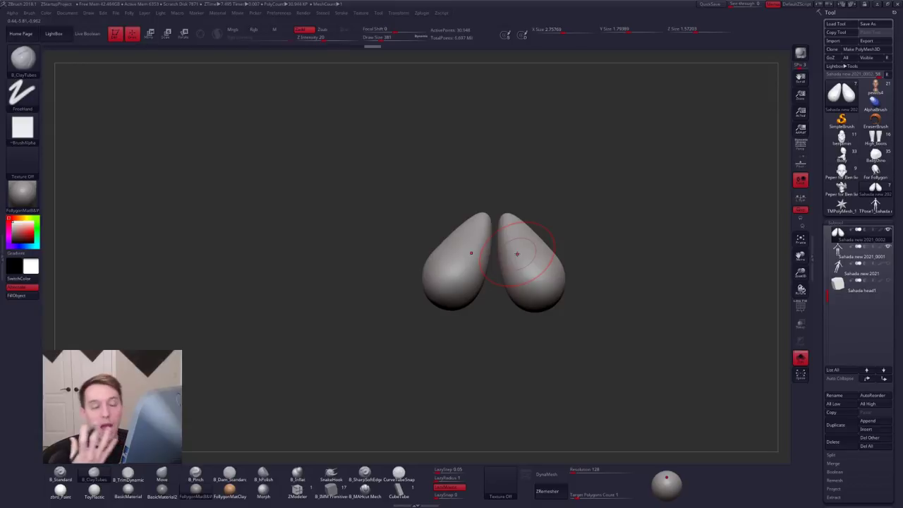
pyautogui.hotkey('alt', 's')
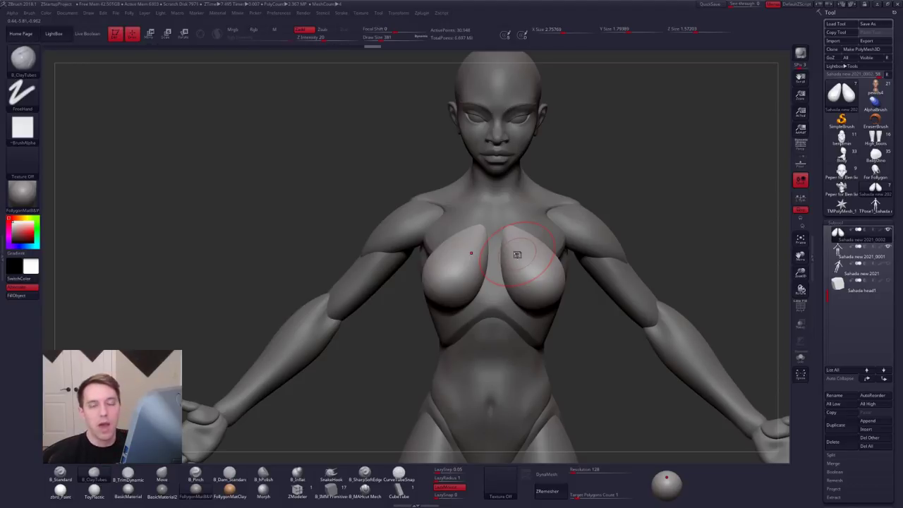
# Step: Mask the upper front slope of the isolated breast mesh from the side with MaskLasso and soften the mask edge
pyautogui.moveTo(606, 302); pyautogui.dragTo(522, 302)
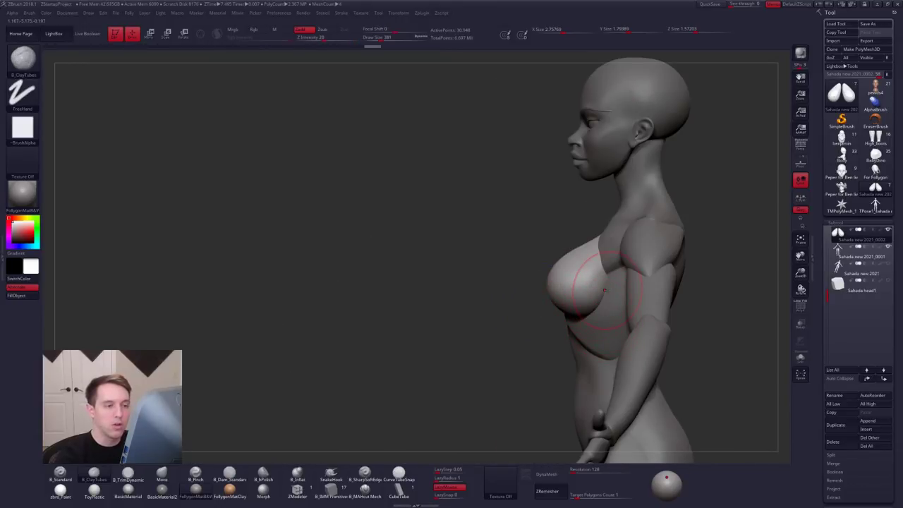
pyautogui.hotkey('alt', 's')
pyautogui.keyDown('ctrl'); pyautogui.moveTo(605, 290); pyautogui.dragTo(600, 291, button='right'); pyautogui.keyUp('ctrl')
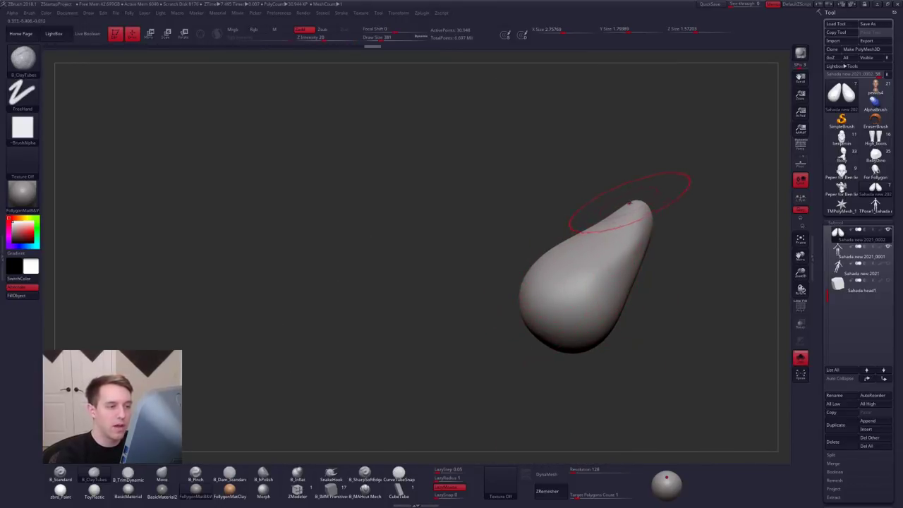
pyautogui.moveTo(641, 195)
pyautogui.keyDown('ctrl'); pyautogui.mouseDown()
pyautogui.moveTo(621, 184)
pyautogui.moveTo(459, 347)
pyautogui.mouseUp(); pyautogui.keyUp('ctrl')
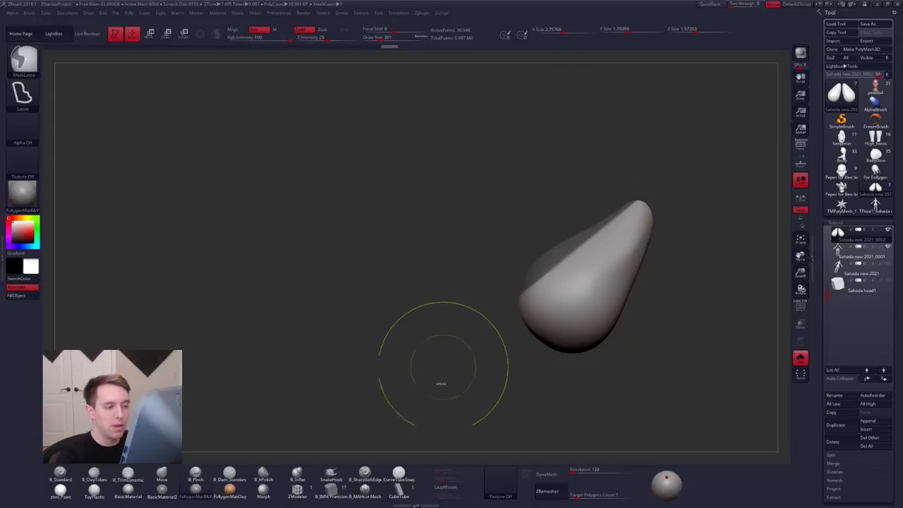
pyautogui.hotkey('alt', 's')
pyautogui.keyDown('ctrl'); pyautogui.click(563, 276); pyautogui.keyUp('ctrl')
pyautogui.keyDown('ctrl'); pyautogui.click(563, 278); pyautogui.keyUp('ctrl')
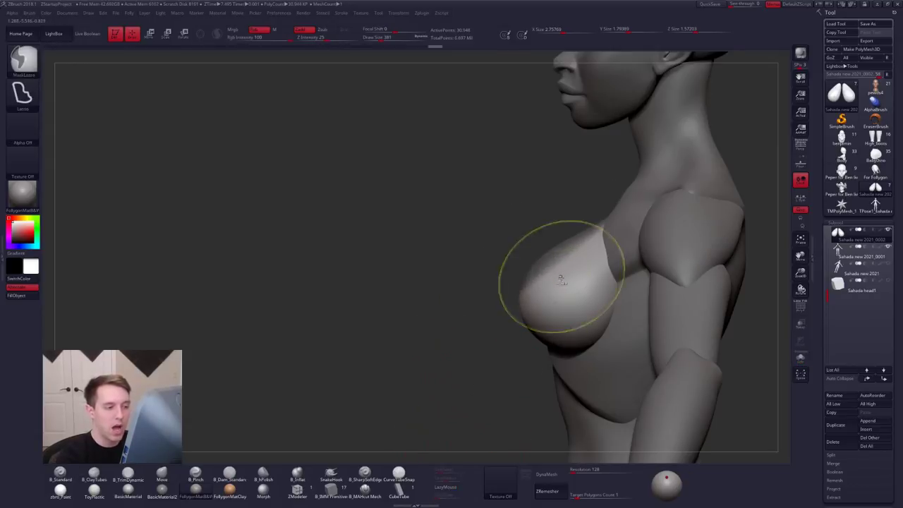
# Step: Invert the mask on the breasts and adjust their upper profile from the side with the Move brush
pyautogui.keyDown('ctrl'); pyautogui.click(556, 237); pyautogui.keyUp('ctrl')
pyautogui.hotkey('ctrl', 'i')
pyautogui.keyDown('ctrl'); pyautogui.click(561, 280); pyautogui.keyUp('ctrl')
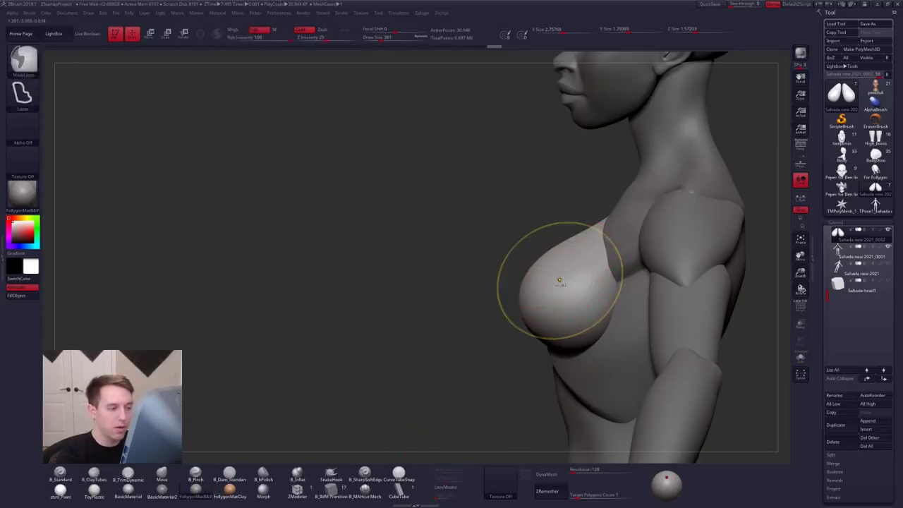
pyautogui.keyDown('ctrl'); pyautogui.click(559, 271); pyautogui.keyUp('ctrl')
pyautogui.hotkey('ctrl', 'i')
pyautogui.press('w')
pyautogui.moveTo(556, 266); pyautogui.dragTo(519, 210)
pyautogui.press('q')
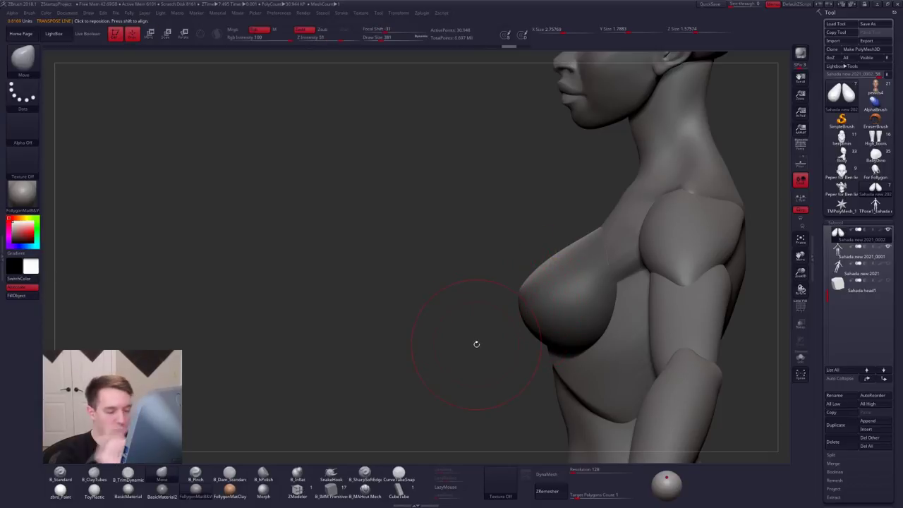
pyautogui.keyDown('ctrl'); pyautogui.click(529, 254); pyautogui.keyUp('ctrl')
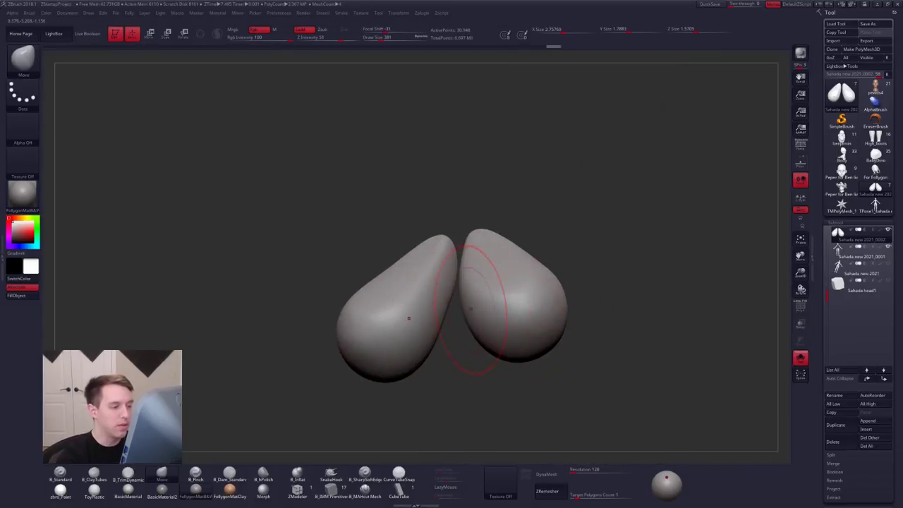
# Step: Build up the fullness of the lower and outer breasts with the ClayTubes brush
pyautogui.press('2')
pyautogui.moveTo(605, 305); pyautogui.dragTo(638, 300)
pyautogui.moveTo(496, 321); pyautogui.dragTo(532, 351)
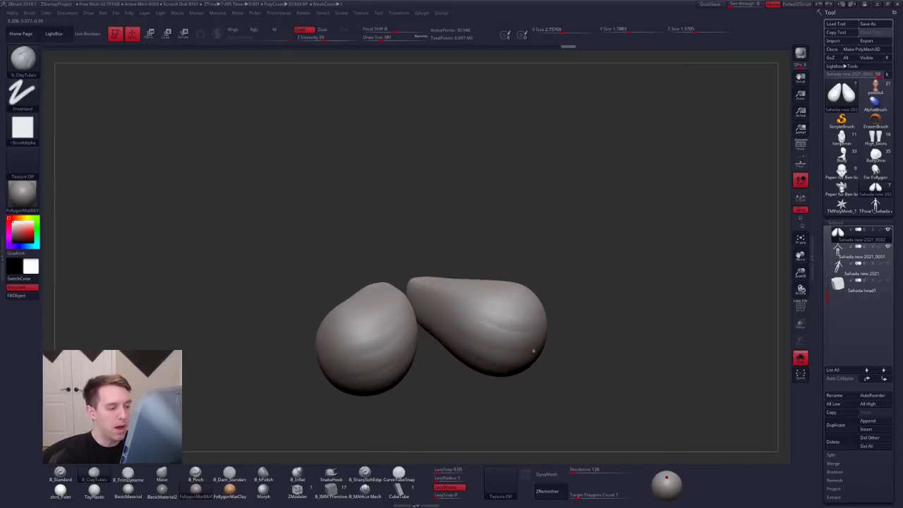
pyautogui.moveTo(600, 338)
pyautogui.mouseDown()
pyautogui.moveTo(533, 341)
pyautogui.moveTo(554, 329)
pyautogui.mouseUp()
pyautogui.moveTo(594, 308)
pyautogui.mouseDown()
pyautogui.moveTo(533, 310)
pyautogui.moveTo(585, 313)
pyautogui.mouseUp()
pyautogui.moveTo(413, 315); pyautogui.dragTo(519, 310)
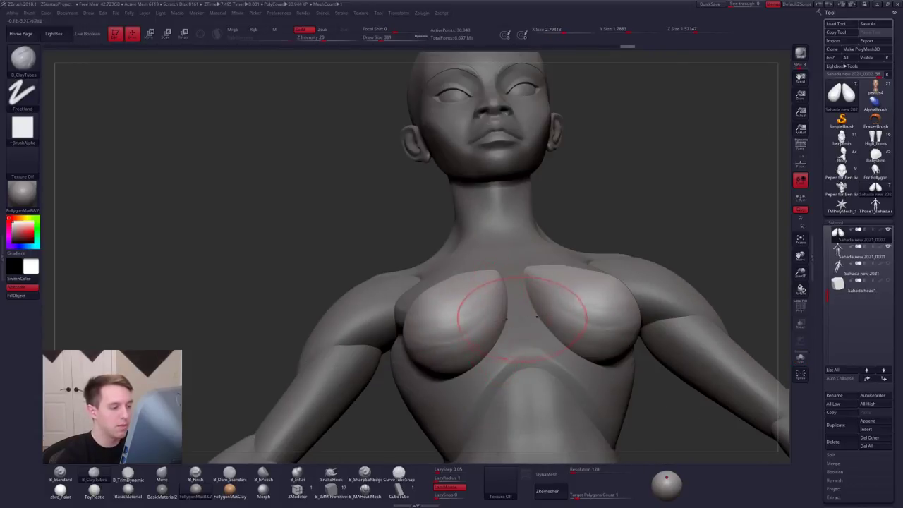
pyautogui.keyDown('shift'); pyautogui.moveTo(574, 319); pyautogui.dragTo(556, 290, button='right'); pyautogui.keyUp('shift')
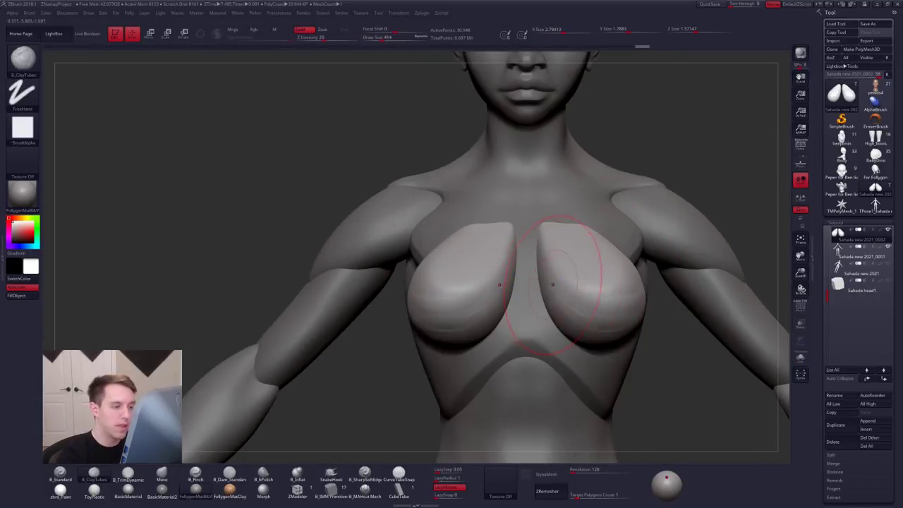
# Step: Reshape the upper and inner edges of the breasts with the Move brush
pyautogui.press('b')
pyautogui.press('m')
pyautogui.press('v')
pyautogui.moveTo(496, 247)
pyautogui.mouseDown()
pyautogui.moveTo(473, 234)
pyautogui.moveTo(476, 242)
pyautogui.moveTo(492, 230)
pyautogui.mouseUp()
pyautogui.moveTo(438, 244); pyautogui.dragTo(496, 238, button='right')
pyautogui.moveTo(460, 227)
pyautogui.mouseDown()
pyautogui.moveTo(462, 252)
pyautogui.moveTo(457, 247)
pyautogui.mouseUp()
pyautogui.keyDown('ctrl'); pyautogui.moveTo(540, 273); pyautogui.dragTo(446, 302, button='right'); pyautogui.keyUp('ctrl')
# Step: Flatten and even out the breast surfaces with the TrimDynamic brush, checking them against the full body
pyautogui.moveTo(569, 312)
pyautogui.keyDown('shift'); pyautogui.mouseDown(button='right')
pyautogui.moveTo(531, 321)
pyautogui.moveTo(512, 307)
pyautogui.mouseUp(button='right'); pyautogui.keyUp('shift')
pyautogui.press('space')
pyautogui.press('3')
pyautogui.moveTo(528, 306); pyautogui.dragTo(526, 310)
pyautogui.press('space')
pyautogui.moveTo(524, 312); pyautogui.dragTo(518, 315)
pyautogui.keyDown('shift'); pyautogui.moveTo(520, 312); pyautogui.dragTo(517, 315); pyautogui.keyUp('shift')
pyautogui.press('d')
pyautogui.keyDown('shift'); pyautogui.moveTo(513, 327); pyautogui.dragTo(448, 291, button='right'); pyautogui.keyUp('shift')
pyautogui.keyDown('alt'); pyautogui.moveTo(559, 449); pyautogui.dragTo(557, 384, button='right'); pyautogui.keyUp('alt')
pyautogui.keyDown('shift'); pyautogui.moveTo(557, 385); pyautogui.dragTo(628, 329, button='right'); pyautogui.keyUp('shift')
pyautogui.keyDown('alt'); pyautogui.moveTo(497, 282); pyautogui.dragTo(520, 299, button='right'); pyautogui.keyUp('alt')
pyautogui.moveTo(794, 268); pyautogui.dragTo(732, 259, button='right')
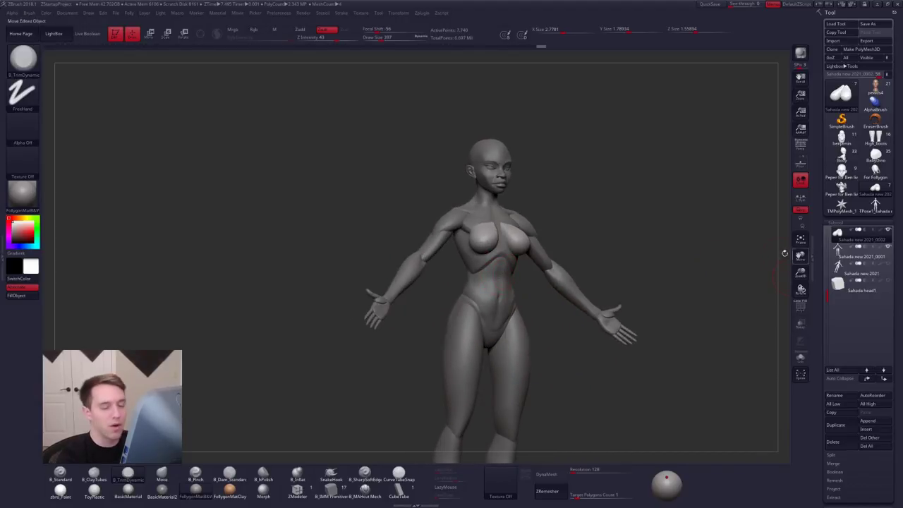
# Step: Select the body subtool, hide the breasts and isolate the body with its polygroups displayed
pyautogui.click(861, 252)
pyautogui.keyDown('shift'); pyautogui.moveTo(613, 314); pyautogui.dragTo(593, 330, button='right'); pyautogui.keyUp('shift')
pyautogui.moveTo(632, 411); pyautogui.dragTo(696, 405, button='right')
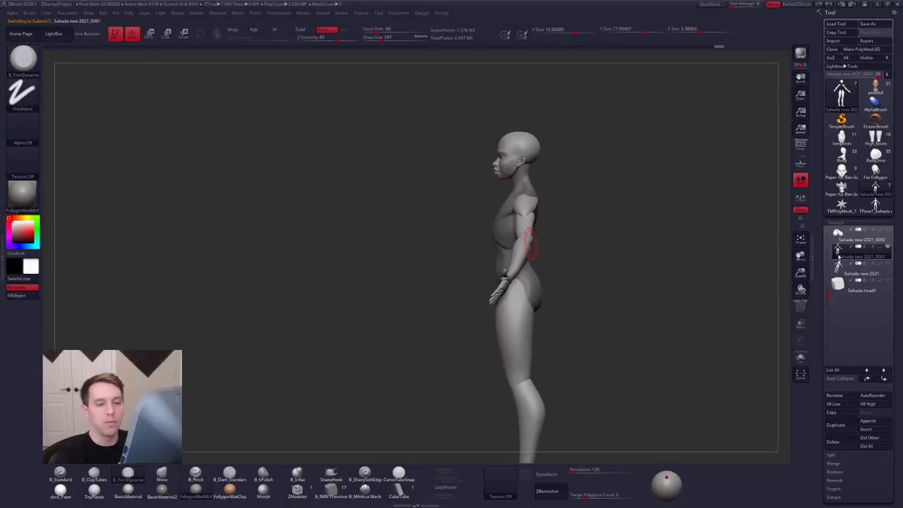
pyautogui.hotkey('alt', 's')
pyautogui.moveTo(502, 253); pyautogui.dragTo(523, 232, button='right')
pyautogui.hotkey('shift', 'f')
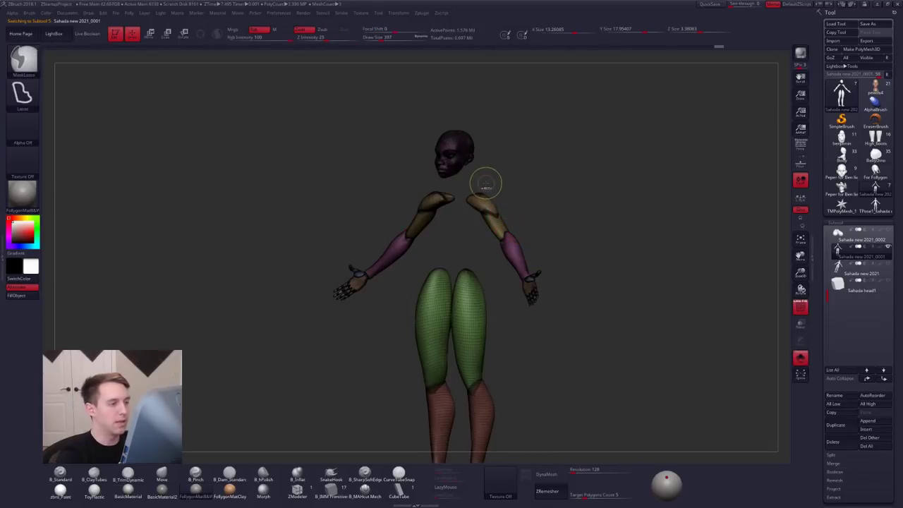
# Step: Split the arms from the body into their own subtool and hide it
pyautogui.moveTo(466, 184)
pyautogui.keyDown('ctrl'); pyautogui.mouseDown()
pyautogui.moveTo(478, 230)
pyautogui.moveTo(562, 335)
pyautogui.moveTo(611, 260)
pyautogui.moveTo(597, 245)
pyautogui.mouseUp(); pyautogui.keyUp('ctrl')
pyautogui.hotkey('ctrl', 'w')
pyautogui.keyDown('ctrl'); pyautogui.keyDown('shift'); pyautogui.click(532, 271); pyautogui.keyUp('shift'); pyautogui.keyUp('ctrl')
pyautogui.press('1')
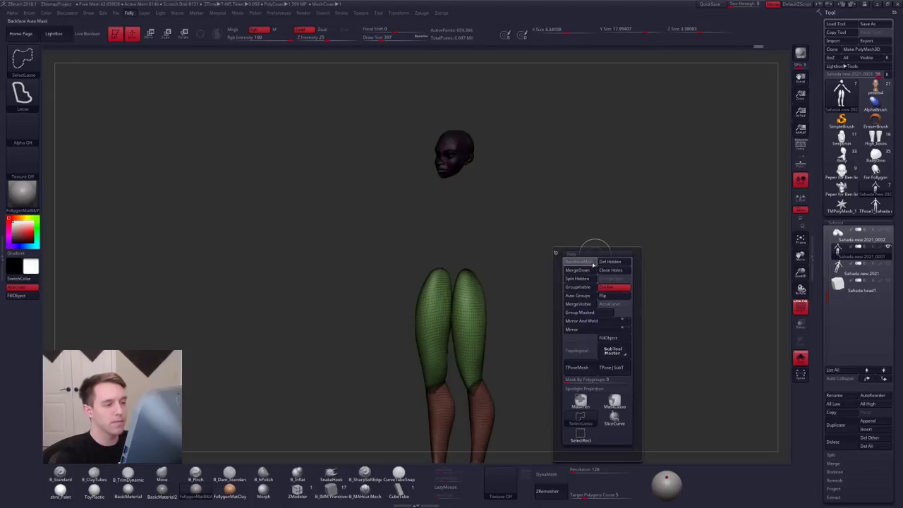
pyautogui.click(583, 263)
pyautogui.click(887, 265)
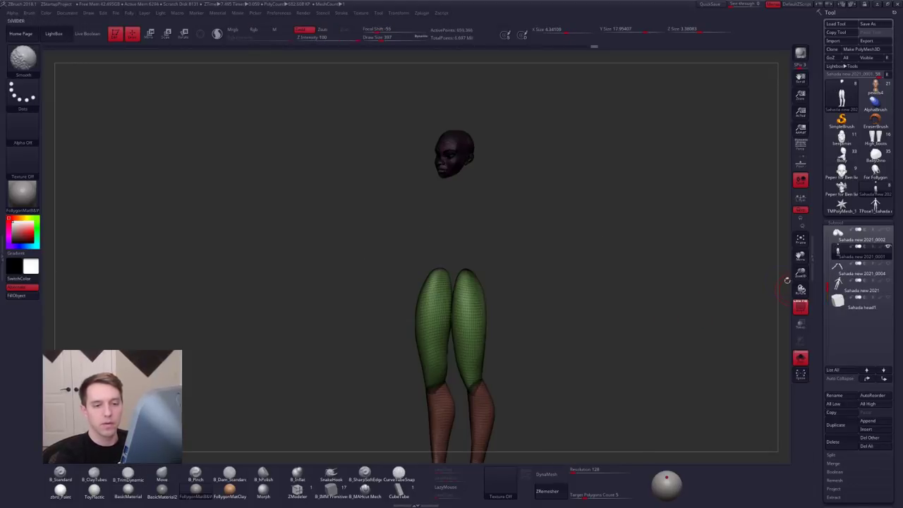
pyautogui.hotkey('shift', 'f')
pyautogui.click(801, 358)
# Step: Select the abdomen and hip subtool and sculpt the lower back with the ClayTubes brush at draw size 321
pyautogui.keyDown('shift'); pyautogui.moveTo(545, 304); pyautogui.dragTo(502, 290); pyautogui.keyUp('shift')
pyautogui.keyDown('alt'); pyautogui.click(526, 259); pyautogui.keyUp('alt')
pyautogui.moveTo(583, 272)
pyautogui.keyDown('alt'); pyautogui.mouseDown()
pyautogui.moveTo(598, 305)
pyautogui.moveTo(559, 292)
pyautogui.mouseUp(); pyautogui.keyUp('alt')
pyautogui.press('space')
pyautogui.press('space')
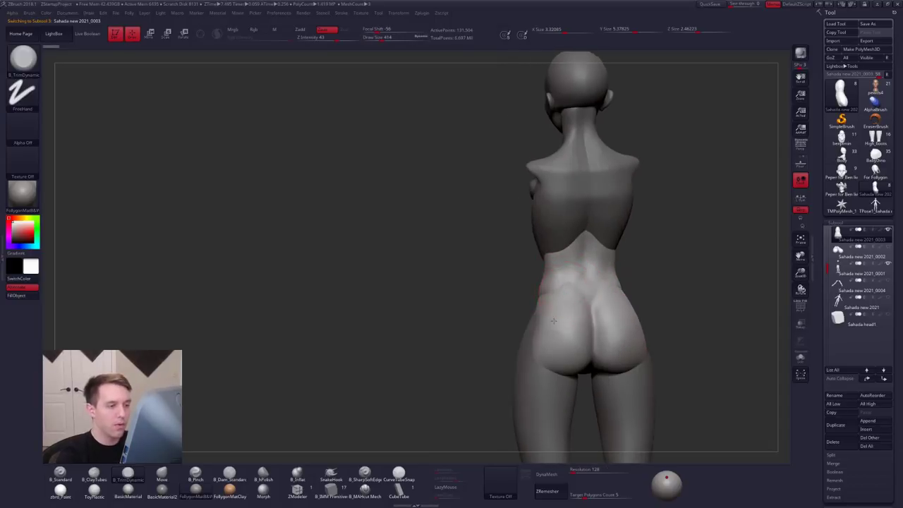
pyautogui.moveTo(556, 310)
pyautogui.keyDown('alt'); pyautogui.mouseDown(button='right')
pyautogui.moveTo(538, 337)
pyautogui.moveTo(554, 329)
pyautogui.moveTo(556, 315)
pyautogui.mouseUp(button='right'); pyautogui.keyUp('alt')
pyautogui.press('space')
pyautogui.moveTo(557, 314); pyautogui.dragTo(554, 315)
pyautogui.press('2')
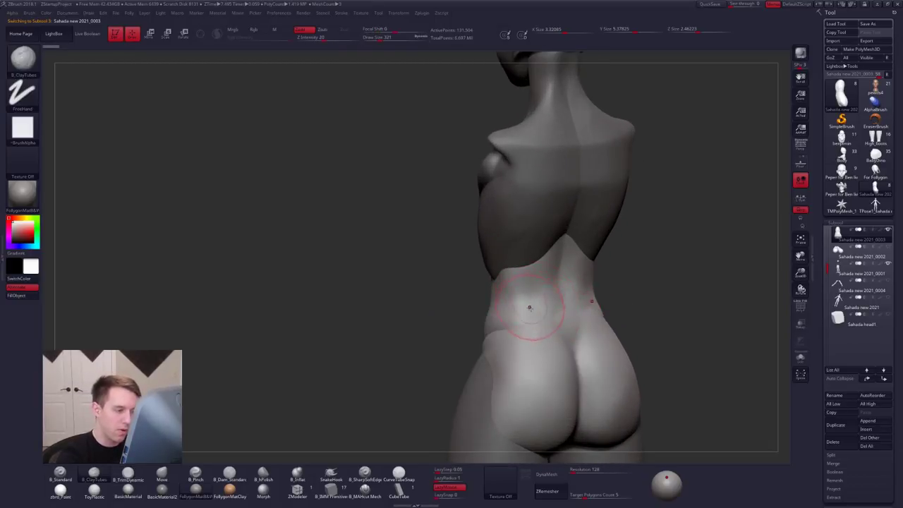
pyautogui.hotkey('shift', 's')
pyautogui.moveTo(534, 313)
pyautogui.mouseDown(button='right')
pyautogui.moveTo(554, 311)
pyautogui.moveTo(529, 315)
pyautogui.moveTo(544, 288)
pyautogui.moveTo(547, 301)
pyautogui.mouseUp(button='right')
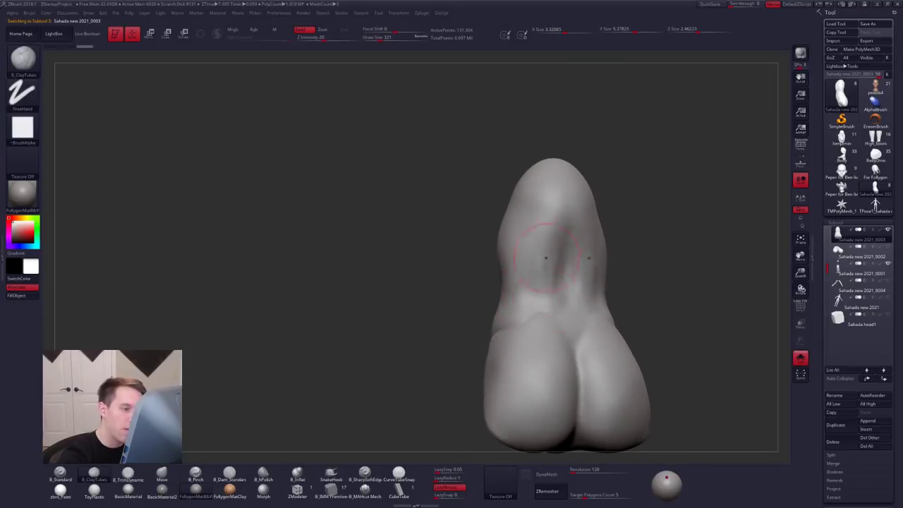
pyautogui.moveTo(541, 264); pyautogui.dragTo(548, 303, button='right')
# Step: Examine the polygroups and topology of the abdomen and hip mesh, both in isolation and together with the body
pyautogui.hotkey('shift', 'f')
pyautogui.hotkey('shift', 'f')
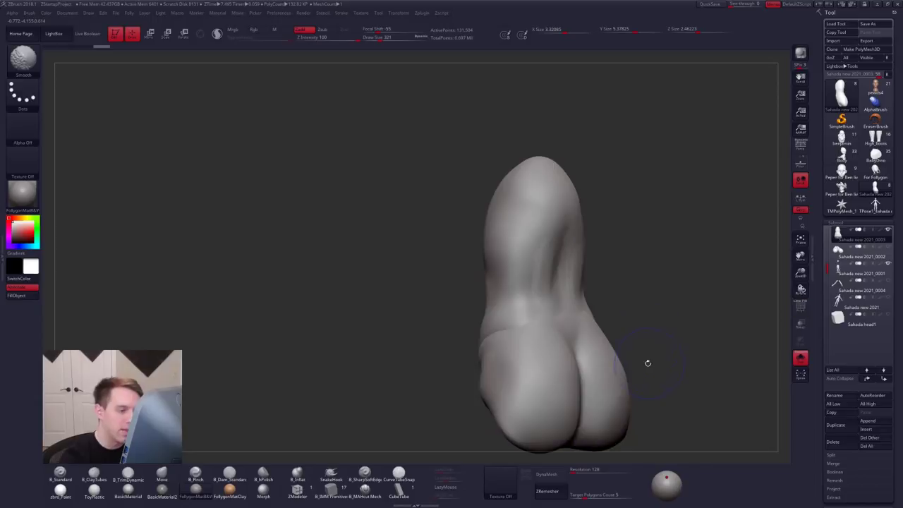
pyautogui.moveTo(648, 362); pyautogui.dragTo(651, 381)
pyautogui.hotkey('shift', 's')
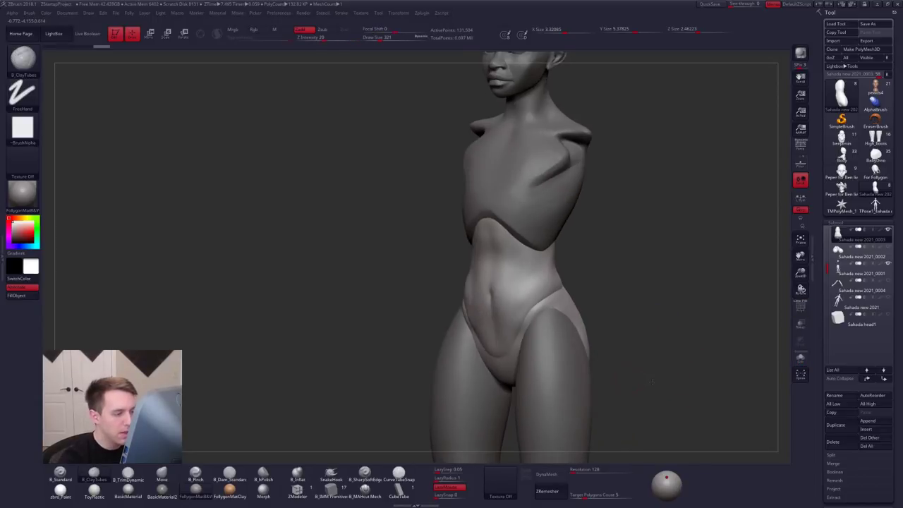
pyautogui.moveTo(652, 382); pyautogui.dragTo(660, 335, button='right')
pyautogui.hotkey('shift', 'f')
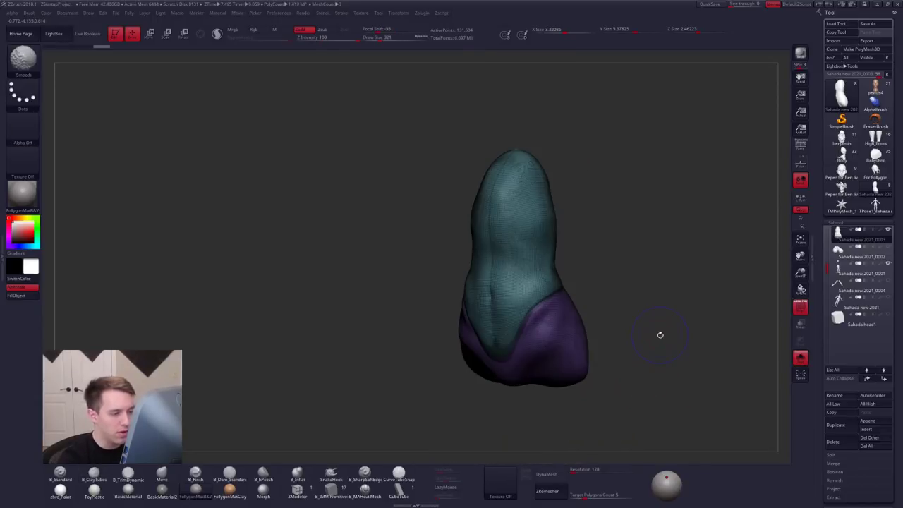
pyautogui.hotkey('shift', 'f')
pyautogui.hotkey('shift', 's')
pyautogui.moveTo(659, 336); pyautogui.dragTo(576, 367)
pyautogui.moveTo(540, 395); pyautogui.dragTo(563, 399)
pyautogui.moveTo(528, 311)
pyautogui.mouseDown(button='right')
pyautogui.moveTo(556, 309)
pyautogui.moveTo(516, 306)
pyautogui.moveTo(537, 324)
pyautogui.mouseUp(button='right')
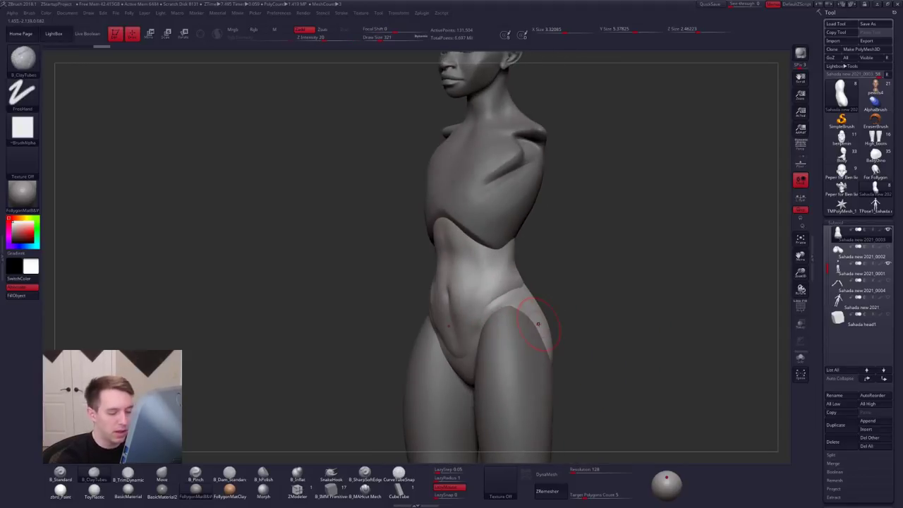
# Step: DynaMesh the abdomen and hip mesh at resolution 336 and check its wireframe
pyautogui.click(576, 471)
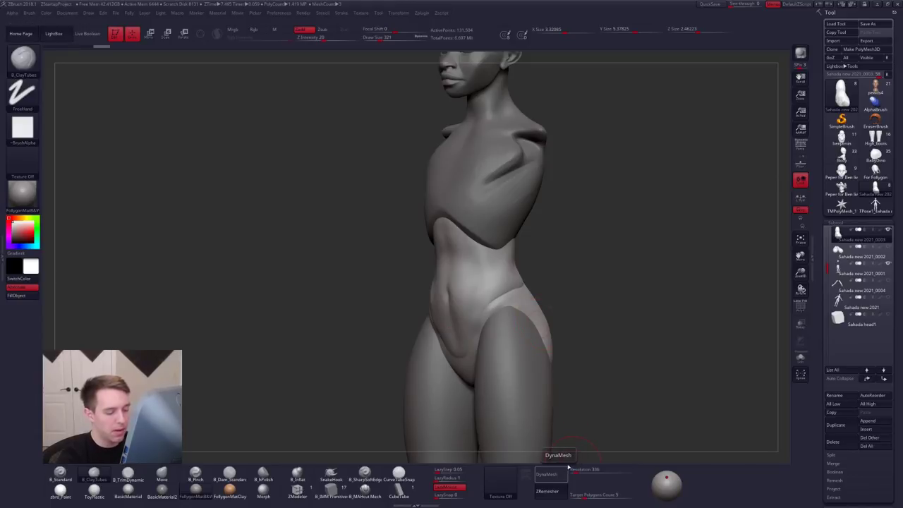
pyautogui.click(558, 472)
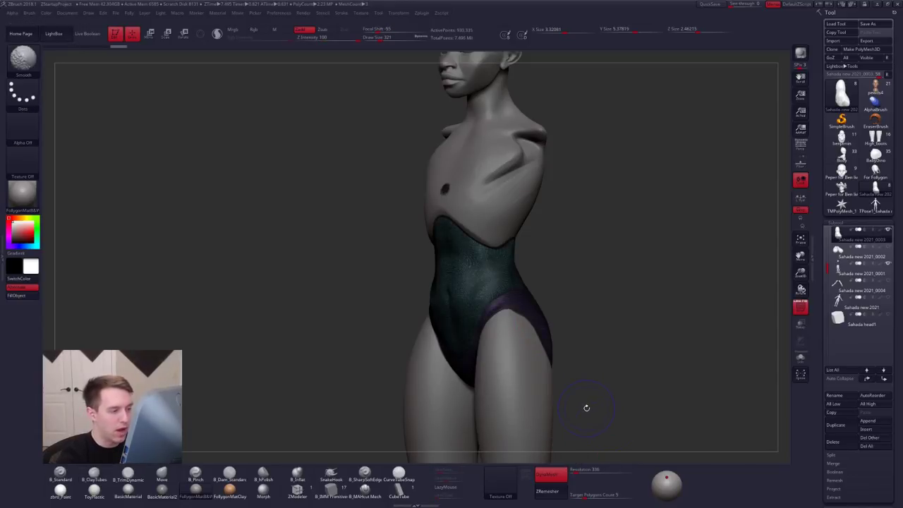
pyautogui.hotkey('shift', 'f')
# Step: Refine the creases between the abdomen and the hips on the isolated mesh with the Pinch brush
pyautogui.hotkey('alt', 's')
pyautogui.moveTo(487, 339); pyautogui.dragTo(471, 345, button='right')
pyautogui.press('b')
pyautogui.press('p')
pyautogui.press('i')
pyautogui.press('s')
pyautogui.click(442, 376)
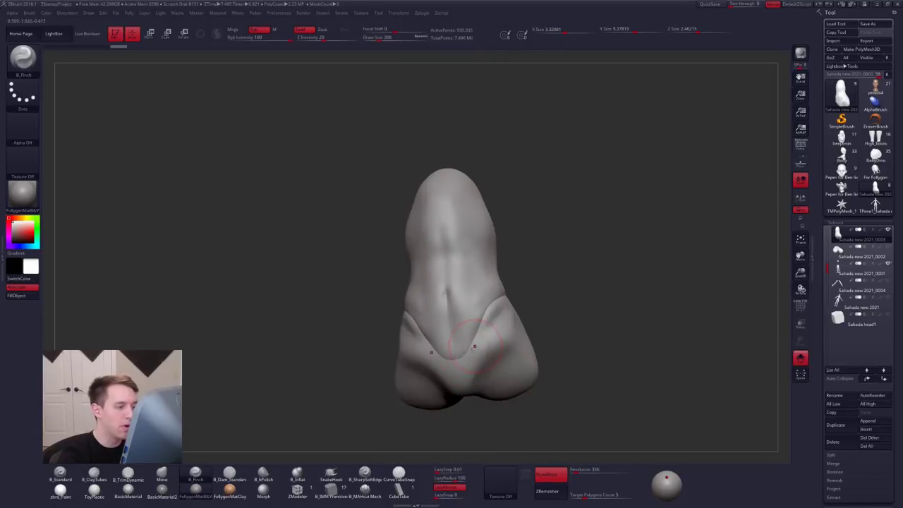
pyautogui.moveTo(475, 346); pyautogui.dragTo(467, 348, button='right')
pyautogui.moveTo(501, 290); pyautogui.dragTo(487, 317, button='right')
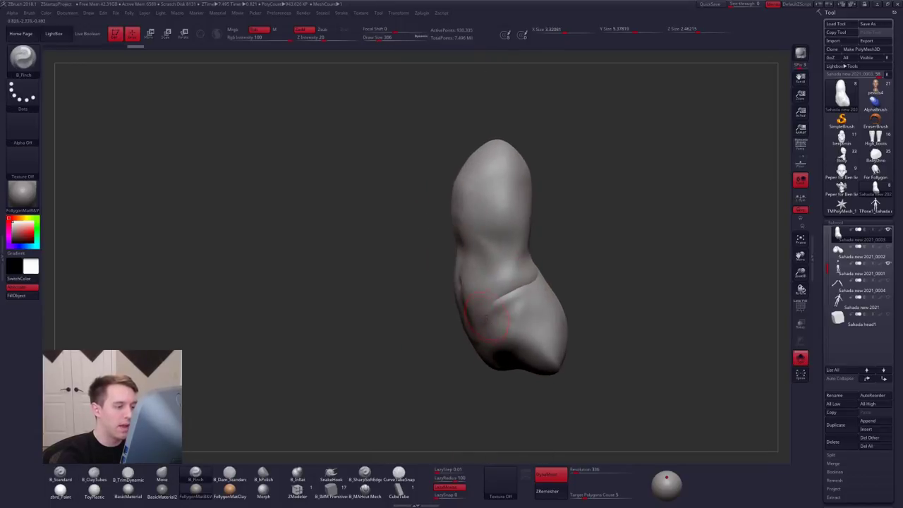
pyautogui.moveTo(542, 295); pyautogui.dragTo(516, 310, button='right')
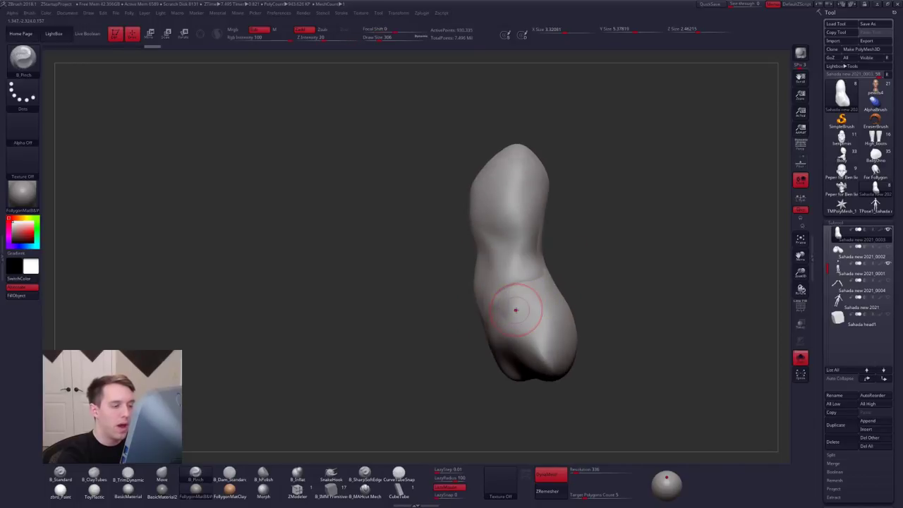
pyautogui.keyDown('shift'); pyautogui.moveTo(602, 390); pyautogui.dragTo(615, 365, button='right'); pyautogui.keyUp('shift')
pyautogui.hotkey('alt', 's')
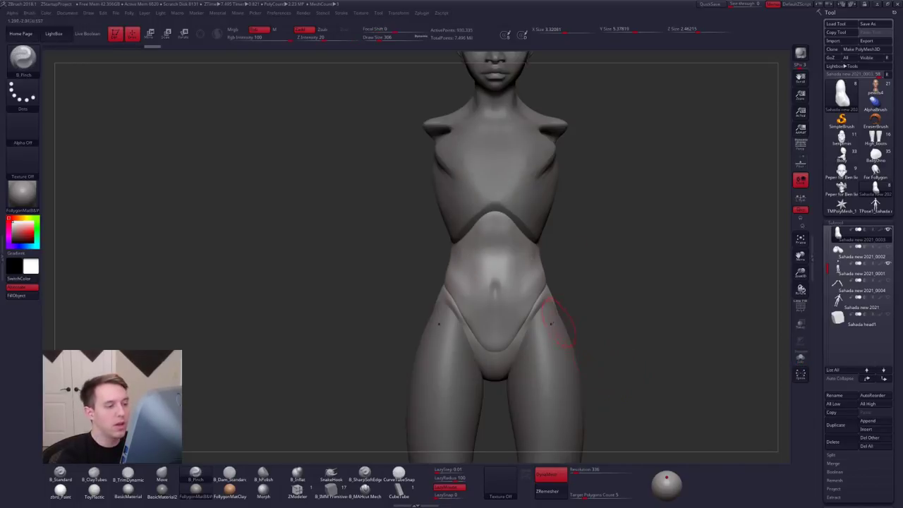
# Step: Select the head and legs subtool and adjust the upper thighs from the front with the Move brush at draw size 810
pyautogui.press('space')
pyautogui.moveTo(561, 360); pyautogui.dragTo(569, 360)
pyautogui.keyDown('alt'); pyautogui.click(555, 336); pyautogui.keyUp('alt')
pyautogui.keyDown('alt'); pyautogui.moveTo(556, 335); pyautogui.dragTo(545, 300, button='right'); pyautogui.keyUp('alt')
pyautogui.press('space')
pyautogui.moveTo(554, 337); pyautogui.dragTo(565, 338)
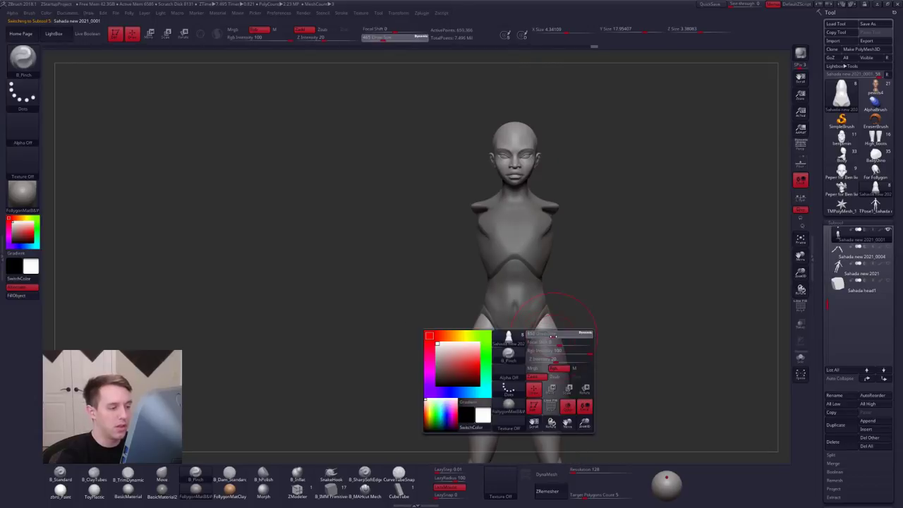
pyautogui.press('b')
pyautogui.press('m')
pyautogui.press('v')
pyautogui.moveTo(590, 305); pyautogui.dragTo(556, 312, button='right')
pyautogui.moveTo(556, 311); pyautogui.dragTo(554, 306)
pyautogui.keyDown('shift'); pyautogui.moveTo(554, 306); pyautogui.dragTo(526, 321, button='right'); pyautogui.keyUp('shift')
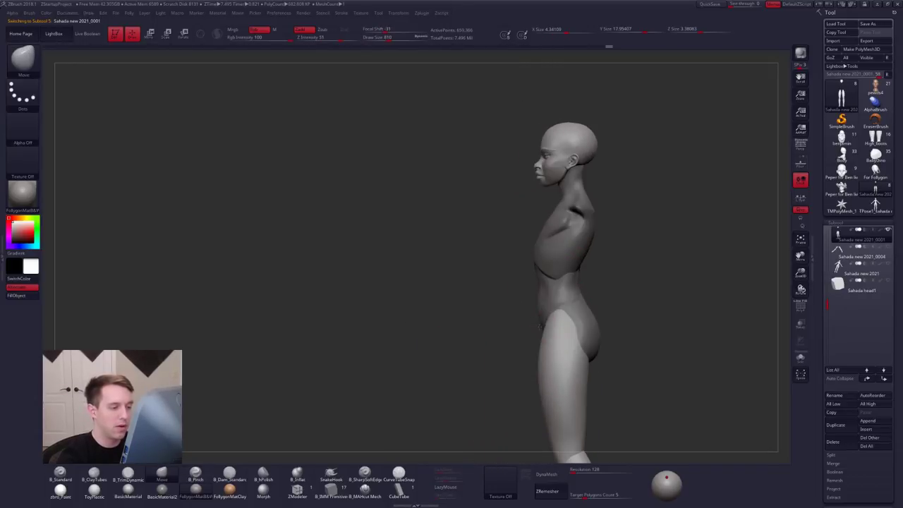
# Step: Reshape the tops of the thighs from the side with a smaller Move brush to fit them into the hips
pyautogui.press('space')
pyautogui.moveTo(566, 325); pyautogui.dragTo(570, 326)
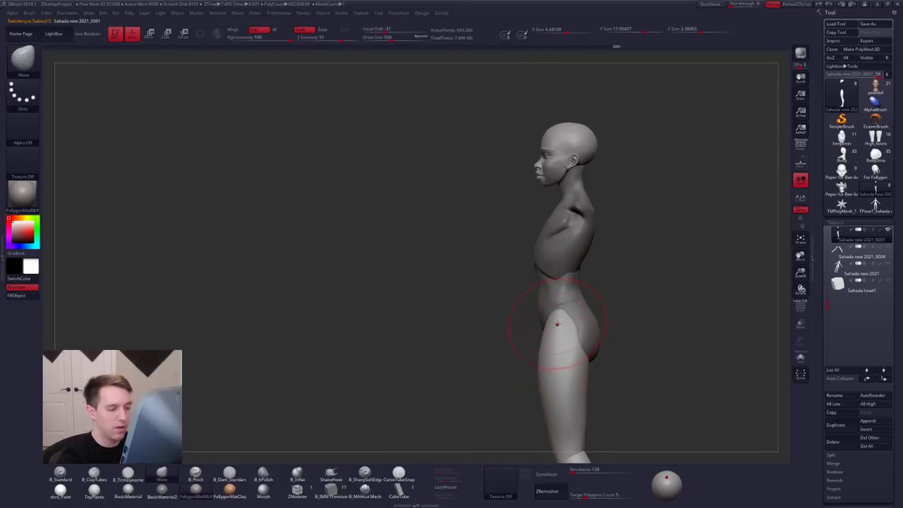
pyautogui.moveTo(570, 326); pyautogui.dragTo(587, 338, button='right')
pyautogui.press('space')
pyautogui.moveTo(587, 338); pyautogui.dragTo(581, 338)
pyautogui.moveTo(581, 339)
pyautogui.mouseDown(button='right')
pyautogui.moveTo(604, 339)
pyautogui.moveTo(598, 326)
pyautogui.moveTo(548, 341)
pyautogui.mouseUp(button='right')
pyautogui.press('space')
# Step: Select the abdomen and hip subtool and adjust the side of the hips with the Move brush
pyautogui.keyDown('alt'); pyautogui.moveTo(547, 342); pyautogui.dragTo(536, 288, button='right'); pyautogui.keyUp('alt')
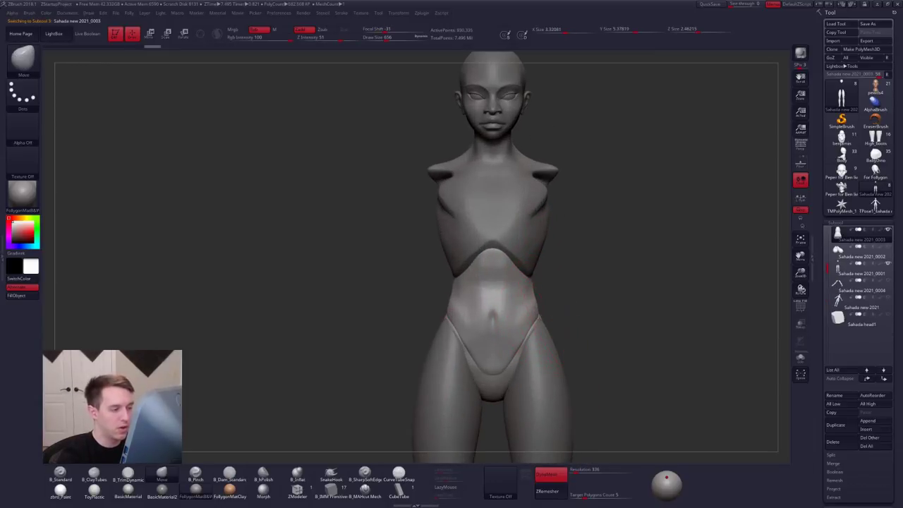
pyautogui.moveTo(533, 332)
pyautogui.mouseDown(button='right')
pyautogui.moveTo(563, 337)
pyautogui.moveTo(512, 343)
pyautogui.mouseUp(button='right')
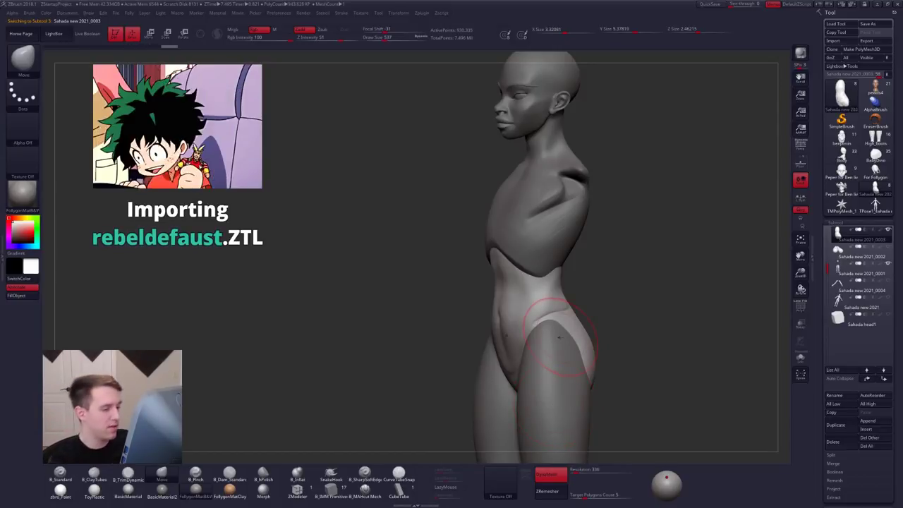
pyautogui.keyDown('alt'); pyautogui.moveTo(564, 320); pyautogui.dragTo(502, 323, button='right'); pyautogui.keyUp('alt')
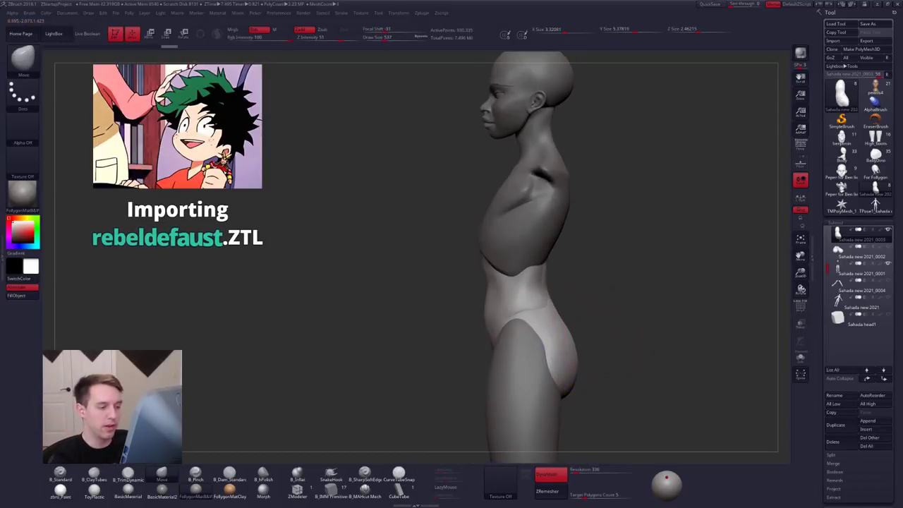
pyautogui.keyDown('ctrl'); pyautogui.moveTo(612, 389); pyautogui.dragTo(600, 357, button='right'); pyautogui.keyUp('ctrl')
pyautogui.press('space')
pyautogui.moveTo(612, 367); pyautogui.dragTo(622, 368)
pyautogui.moveTo(624, 368)
pyautogui.mouseDown(button='right')
pyautogui.moveTo(585, 370)
pyautogui.moveTo(605, 360)
pyautogui.mouseUp(button='right')
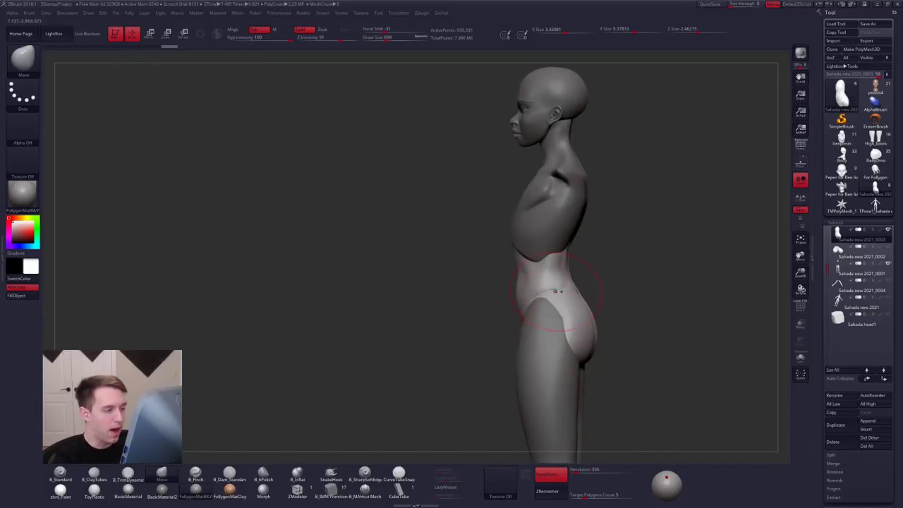
# Step: Adjust the side of the hip with the Move brush and refine the hip crease with the Pinch brush at draw size 335
pyautogui.press('space')
pyautogui.moveTo(554, 295); pyautogui.dragTo(543, 295)
pyautogui.moveTo(548, 291)
pyautogui.mouseDown(button='right')
pyautogui.moveTo(573, 290)
pyautogui.moveTo(533, 313)
pyautogui.mouseUp(button='right')
pyautogui.press('5')
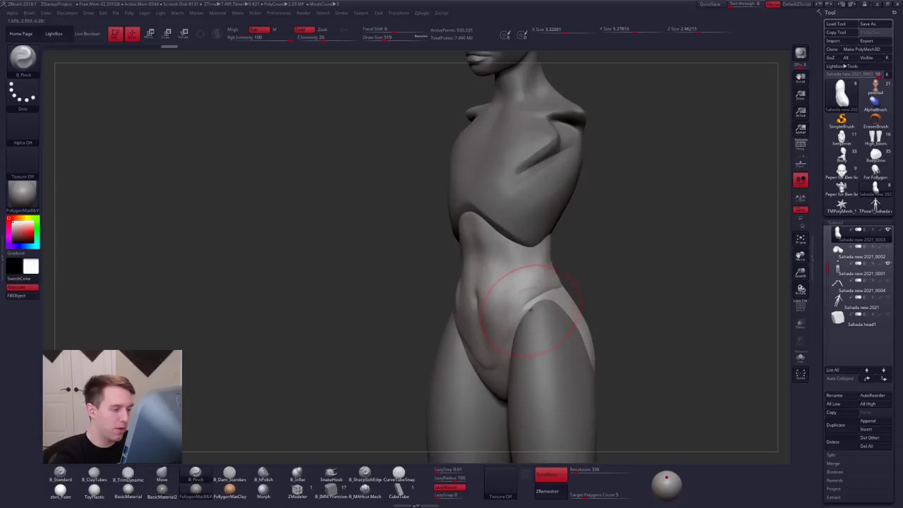
pyautogui.press('space')
pyautogui.moveTo(532, 313); pyautogui.dragTo(521, 312)
# Step: Turn off DynaMesh and ZRemesh the abdomen and hip subtool at a target polygon count of 5
pyautogui.hotkey('shift', 'f')
pyautogui.hotkey('shift', 'f')
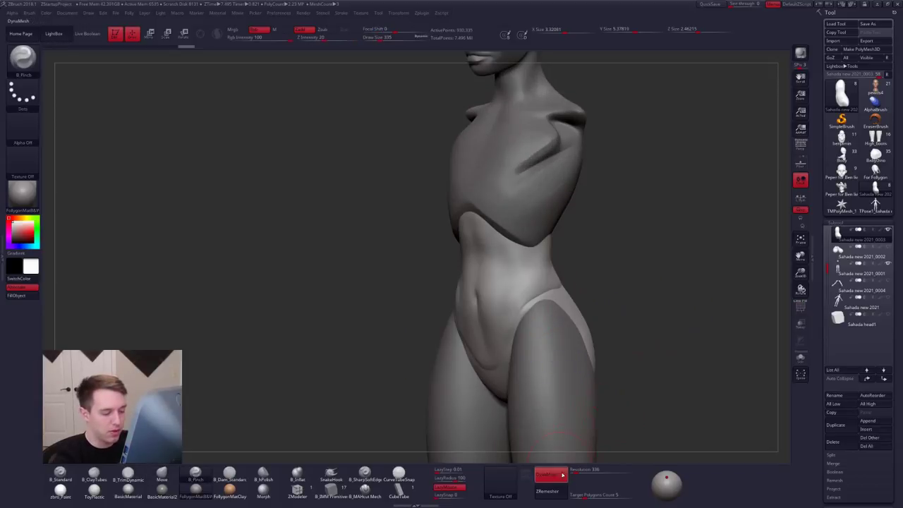
pyautogui.click(562, 475)
pyautogui.click(560, 489)
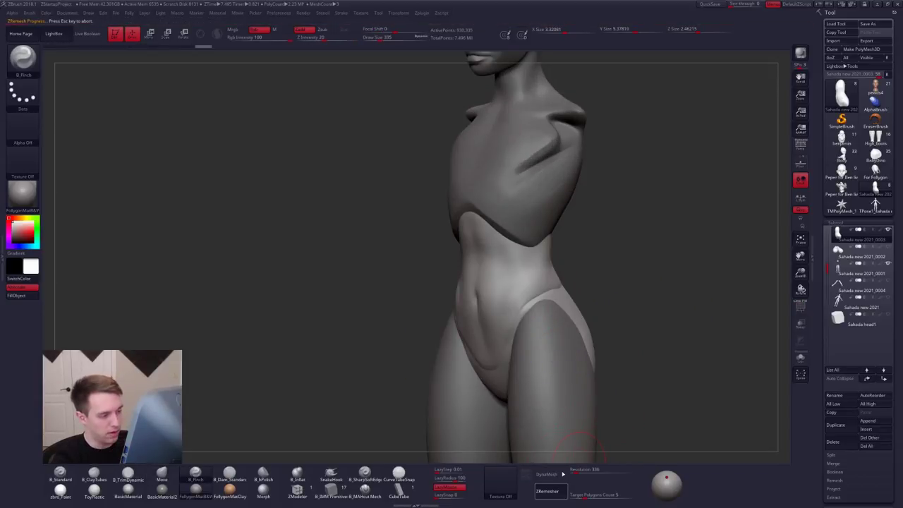
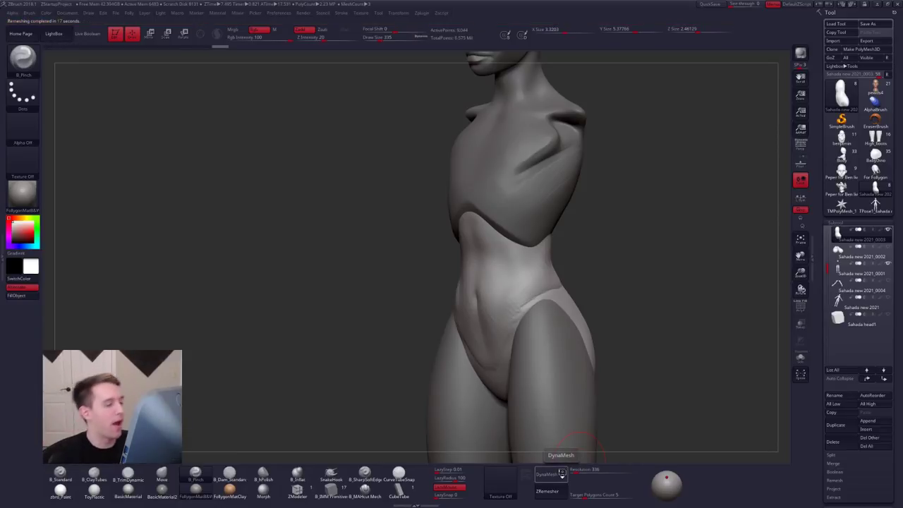
# Step: Subdivide the remeshed abdomen and hip subtool three times
pyautogui.keyDown('shift'); pyautogui.moveTo(621, 395); pyautogui.dragTo(657, 389); pyautogui.keyUp('shift')
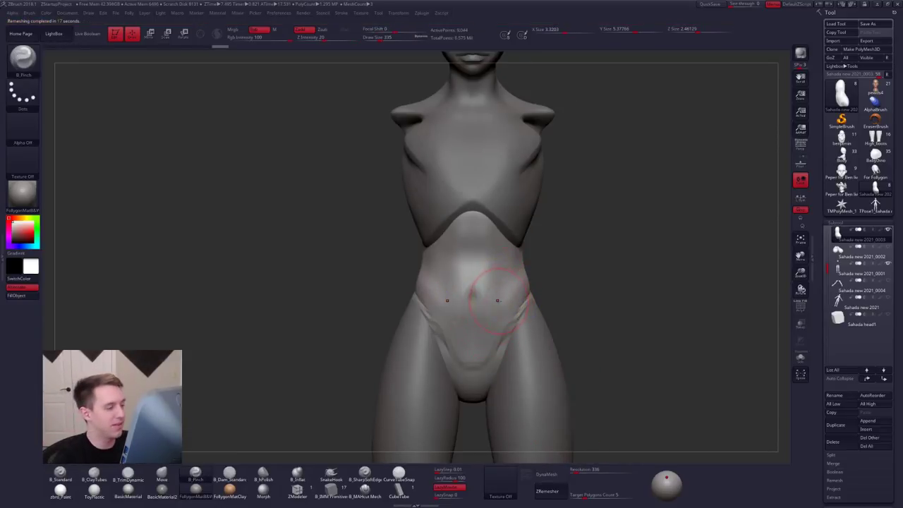
pyautogui.rightClick(519, 280)
pyautogui.hotkey('ctrl', 'd')
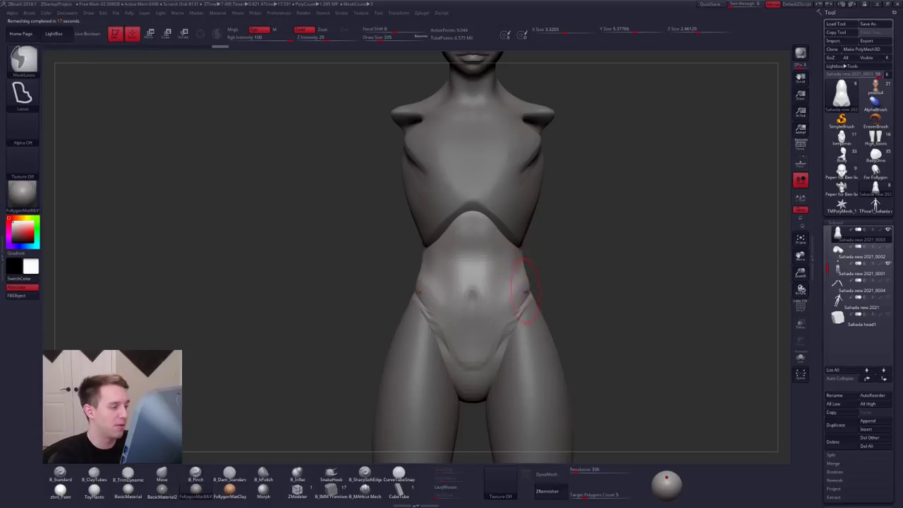
pyautogui.hotkey('shift', 'f')
pyautogui.hotkey('shift', 'f')
pyautogui.hotkey('ctrl', 'd')
pyautogui.hotkey('ctrl', 'd')
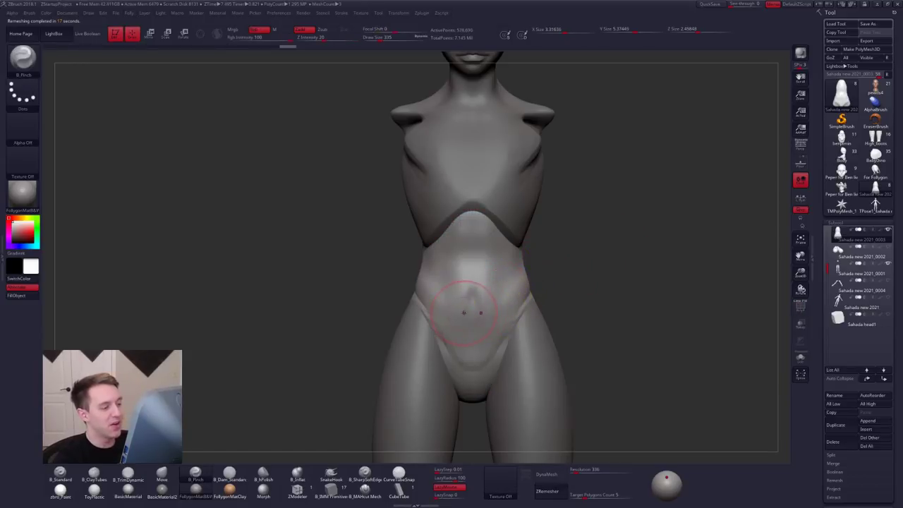
# Step: Sharpen the crease between the abdomen and the thighs from the front and side with the Pinch brush, enlarging it to draw size 381
pyautogui.moveTo(472, 312); pyautogui.dragTo(456, 312, button='right')
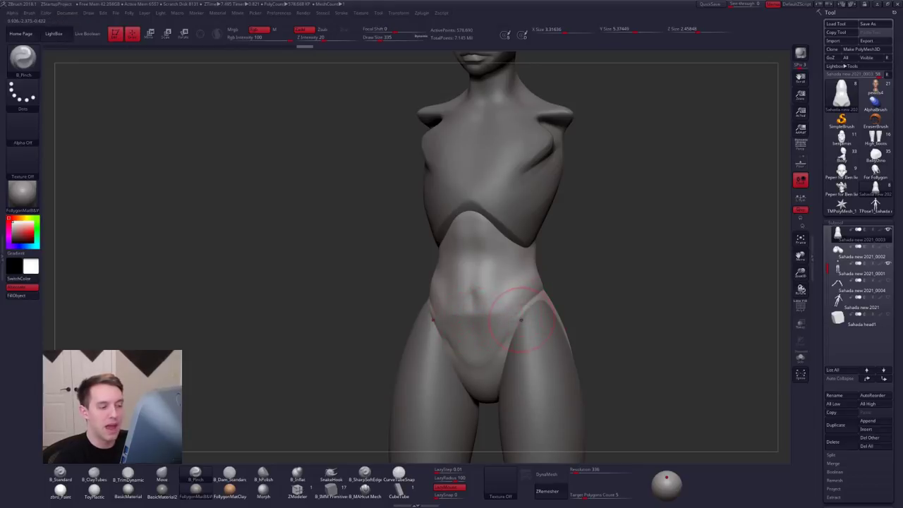
pyautogui.moveTo(365, 315); pyautogui.dragTo(276, 316)
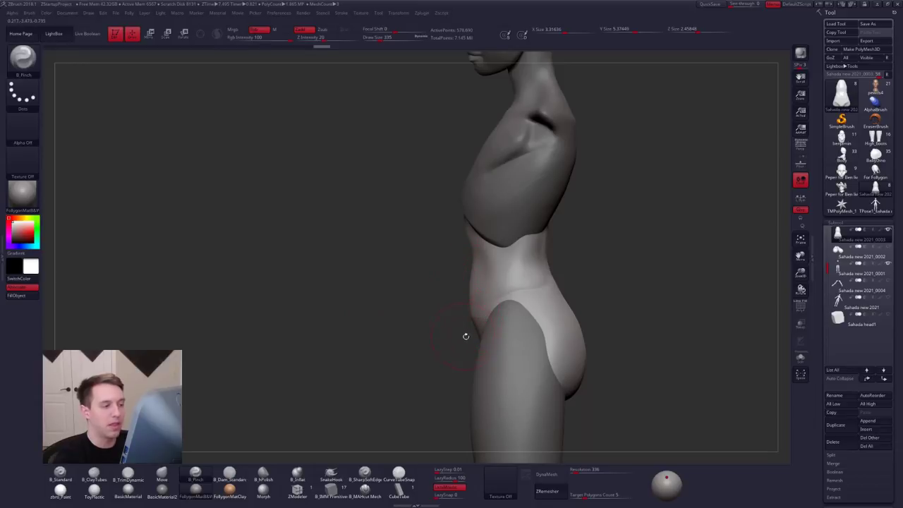
pyautogui.keyDown('alt'); pyautogui.moveTo(466, 336); pyautogui.dragTo(483, 368); pyautogui.keyUp('alt')
pyautogui.press('space')
pyautogui.moveTo(492, 297); pyautogui.dragTo(509, 298)
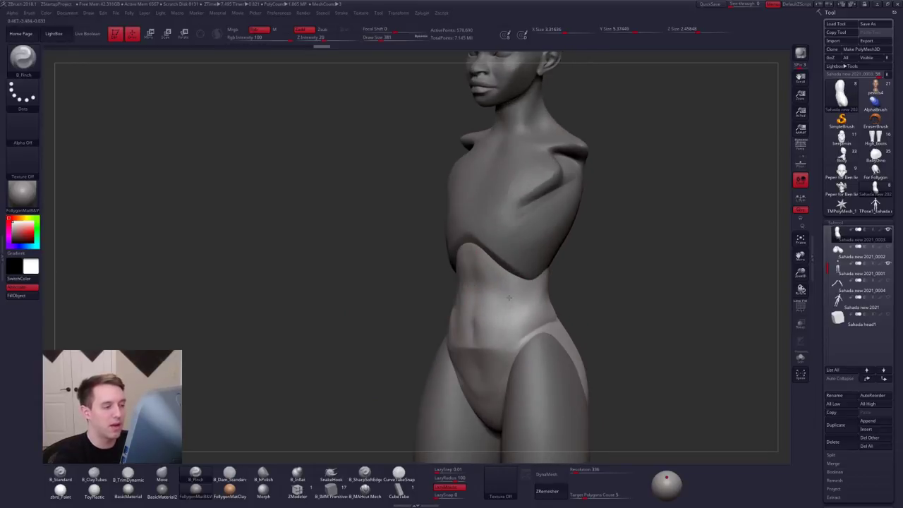
# Step: Isolate the abdomen and hip mesh and refine the crease over the hip with the Pinch brush
pyautogui.moveTo(509, 298); pyautogui.dragTo(501, 290, button='right')
pyautogui.hotkey('alt', 's')
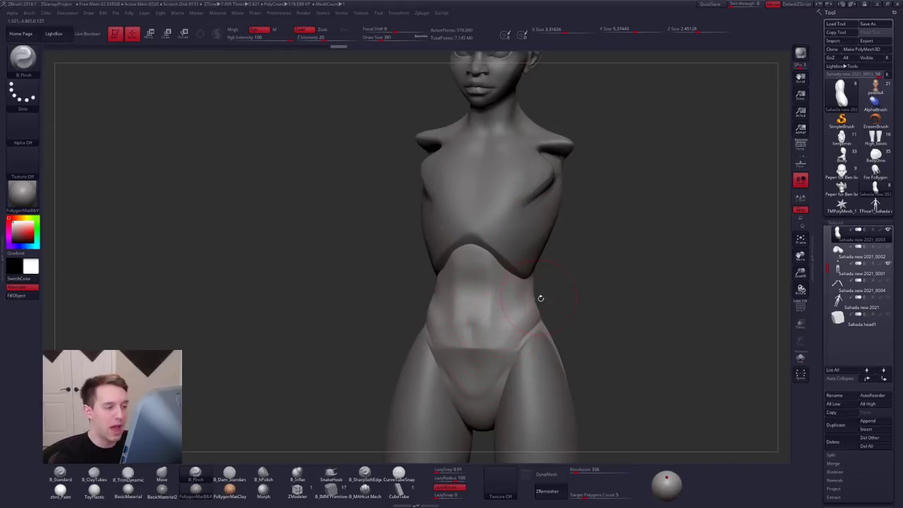
pyautogui.moveTo(504, 332); pyautogui.dragTo(491, 341, button='right')
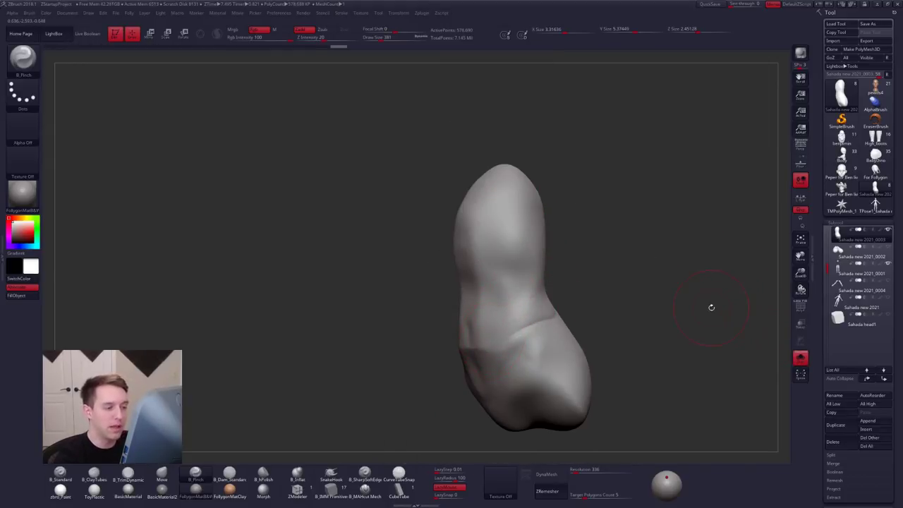
pyautogui.press('space')
pyautogui.moveTo(522, 314); pyautogui.dragTo(514, 315)
# Step: Build up the lower back above the buttocks with the ClayTubes brush and smooth it at a lower subdivision level
pyautogui.moveTo(471, 325); pyautogui.dragTo(498, 317, button='right')
pyautogui.moveTo(488, 329); pyautogui.dragTo(496, 314)
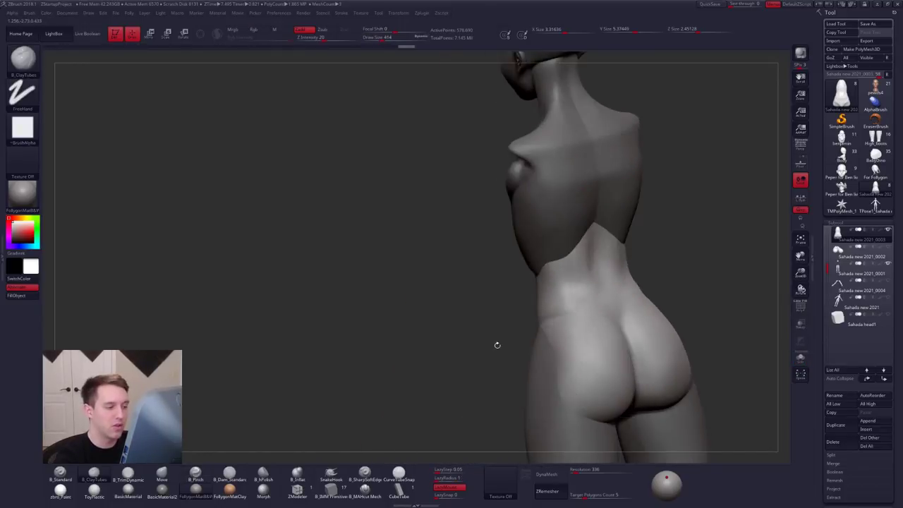
pyautogui.moveTo(496, 345); pyautogui.dragTo(529, 329, button='right')
pyautogui.hotkey('alt', 's')
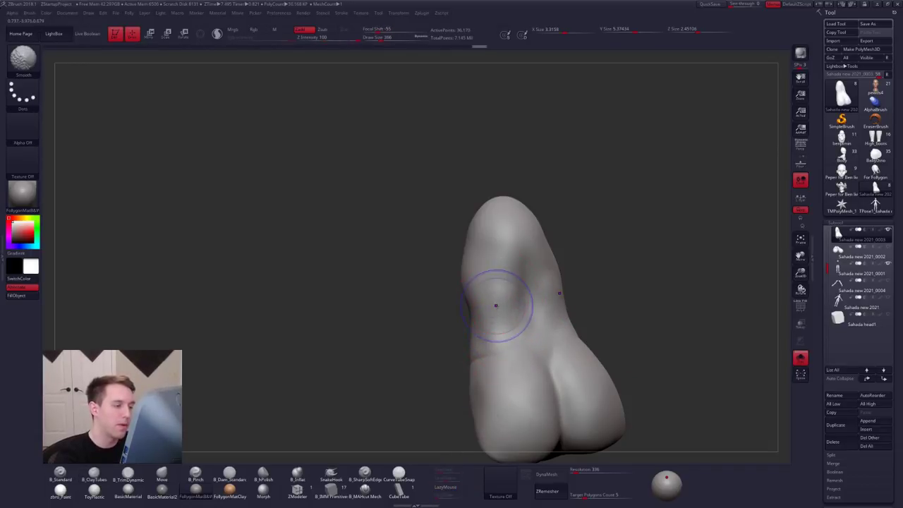
pyautogui.hotkey('shift', 'd')
pyautogui.moveTo(438, 305); pyautogui.dragTo(501, 338)
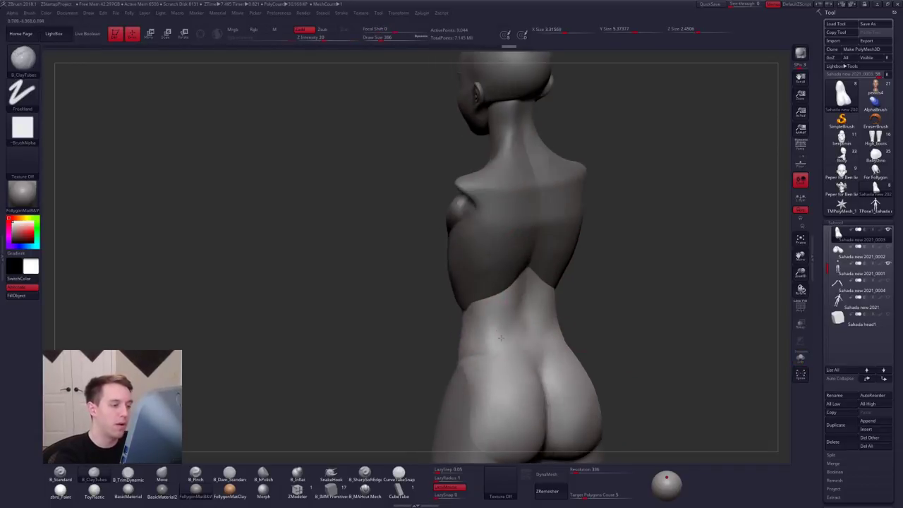
# Step: Define the lower back and the side of the hip on the isolated mesh with the Pinch brush
pyautogui.moveTo(501, 338); pyautogui.dragTo(507, 331, button='right')
pyautogui.press('5')
pyautogui.press('space')
pyautogui.moveTo(512, 339); pyautogui.dragTo(507, 340)
pyautogui.hotkey('alt', 's')
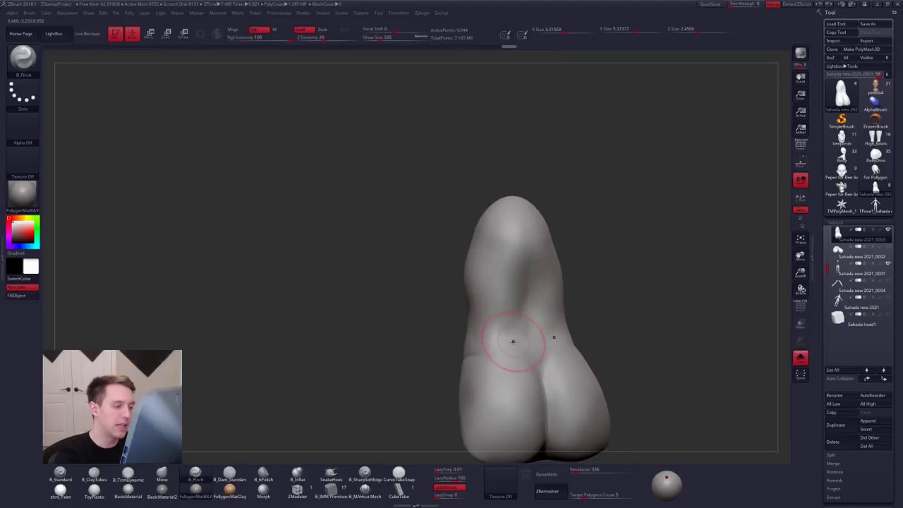
pyautogui.moveTo(600, 331); pyautogui.dragTo(656, 353)
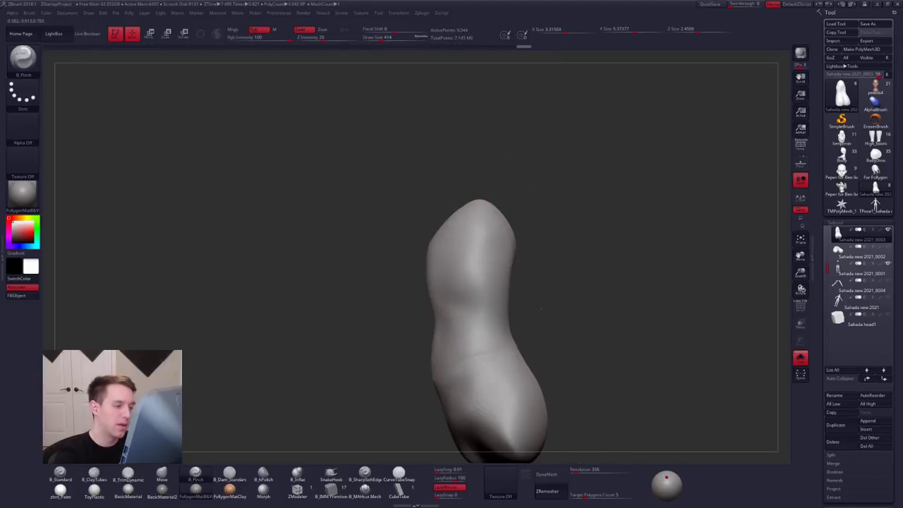
pyautogui.hotkey('alt', 's')
# Step: Reshape the curve of the lower back and buttocks from the side with the Move brush at draw sizes 482 to 595
pyautogui.moveTo(614, 389); pyautogui.dragTo(624, 369)
pyautogui.press('4')
pyautogui.press('space')
pyautogui.moveTo(527, 303); pyautogui.dragTo(533, 303)
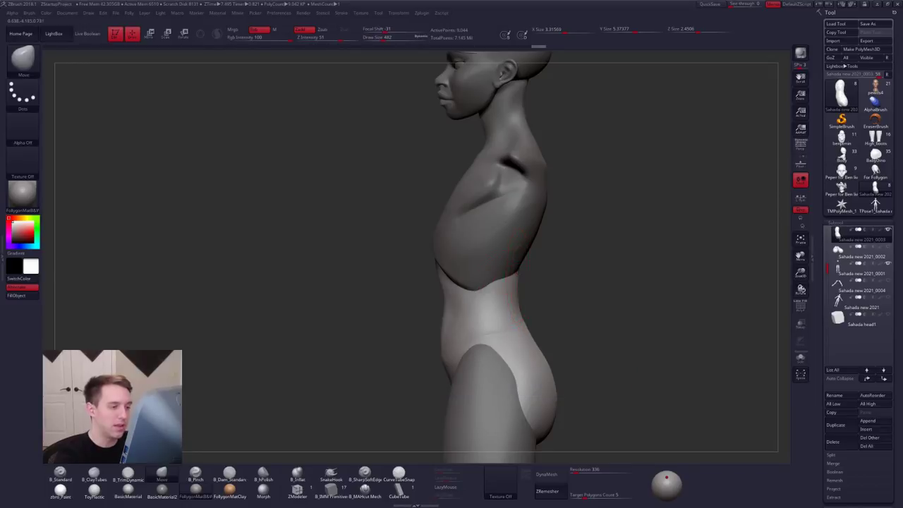
pyautogui.press('space')
pyautogui.moveTo(607, 371); pyautogui.dragTo(542, 373)
pyautogui.moveTo(586, 377); pyautogui.dragTo(615, 378)
pyautogui.moveTo(607, 424)
pyautogui.keyDown('alt'); pyautogui.mouseDown()
pyautogui.moveTo(569, 458)
pyautogui.moveTo(541, 378)
pyautogui.mouseUp(); pyautogui.keyUp('alt')
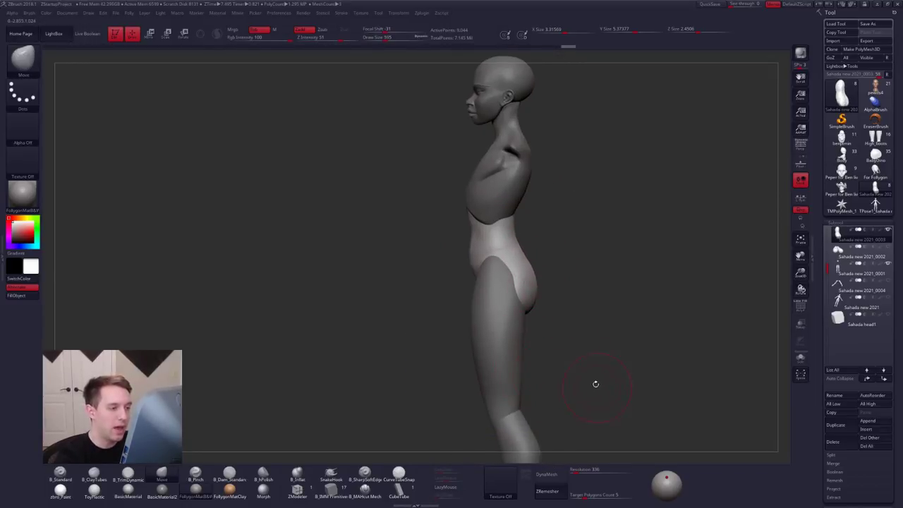
# Step: Isolate the abdomen and hip mesh and pinch the centre of the lower back from behind
pyautogui.moveTo(596, 384); pyautogui.dragTo(512, 378)
pyautogui.keyDown('alt'); pyautogui.moveTo(533, 253); pyautogui.dragTo(529, 309); pyautogui.keyUp('alt')
pyautogui.moveTo(529, 309); pyautogui.dragTo(570, 309)
pyautogui.hotkey('alt', 's')
pyautogui.keyDown('ctrl'); pyautogui.moveTo(530, 307); pyautogui.dragTo(485, 282, button='right'); pyautogui.keyUp('ctrl')
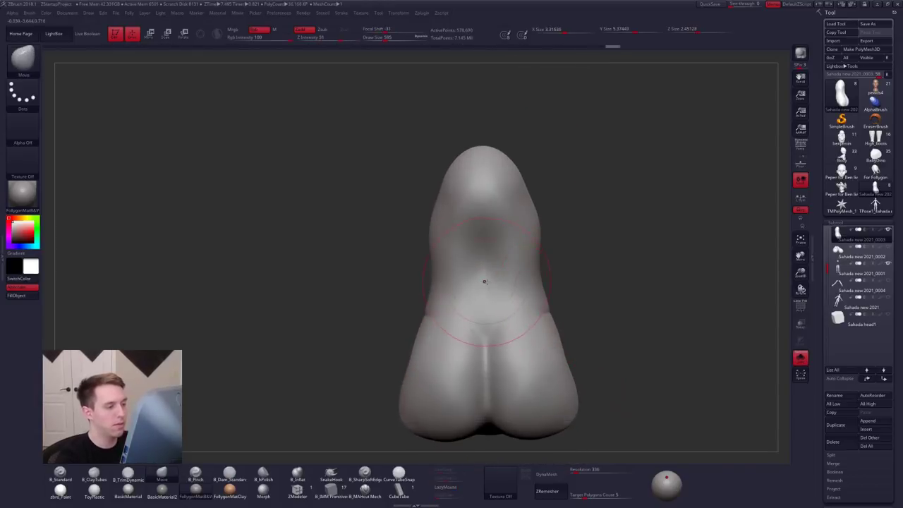
pyautogui.press('5')
pyautogui.press('space')
pyautogui.moveTo(499, 284); pyautogui.dragTo(486, 282)
pyautogui.keyDown('alt'); pyautogui.moveTo(488, 279); pyautogui.dragTo(529, 297, button='right'); pyautogui.keyUp('alt')
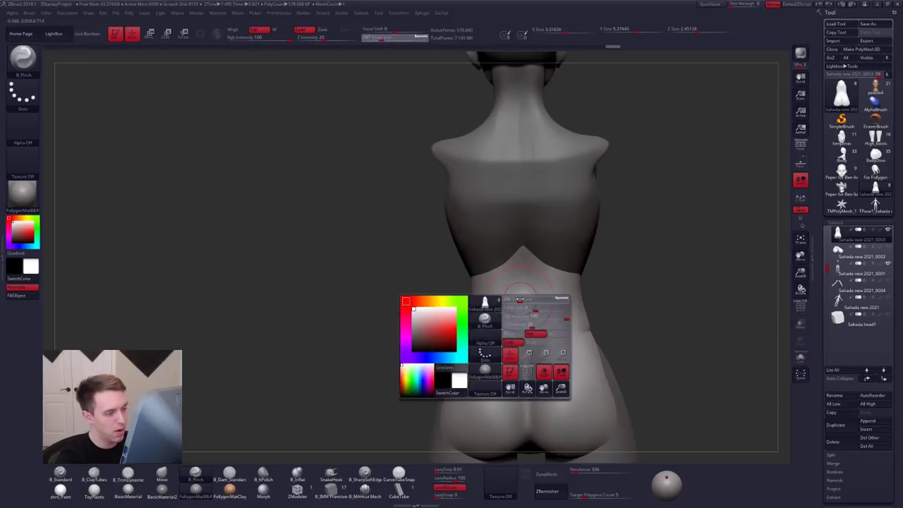
# Step: Refine the waist and hips from the back, side and front with the Pinch brush, enlarging it to draw size 720
pyautogui.moveTo(520, 303); pyautogui.dragTo(507, 338, button='right')
pyautogui.press('space')
pyautogui.moveTo(513, 345); pyautogui.dragTo(532, 346)
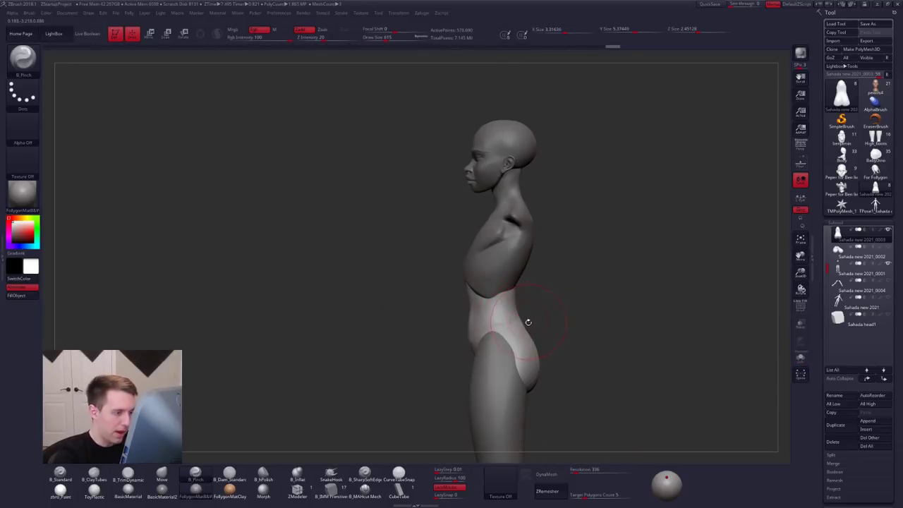
pyautogui.moveTo(510, 322)
pyautogui.mouseDown(button='right')
pyautogui.moveTo(547, 330)
pyautogui.moveTo(498, 342)
pyautogui.moveTo(525, 331)
pyautogui.mouseUp(button='right')
pyautogui.keyDown('shift'); pyautogui.moveTo(510, 300); pyautogui.dragTo(530, 307, button='right'); pyautogui.keyUp('shift')
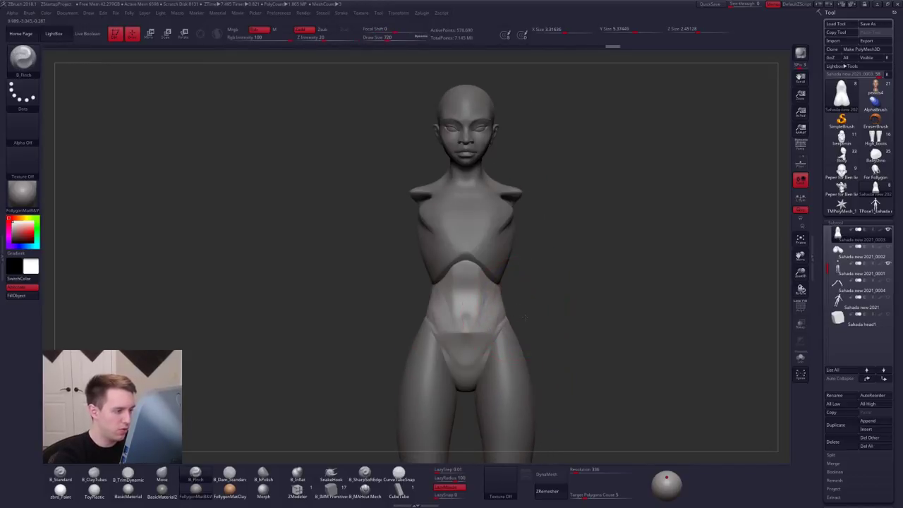
# Step: Select the chest subtool, step it down two subdivision levels and choose the Move brush
pyautogui.keyDown('alt'); pyautogui.moveTo(493, 274); pyautogui.dragTo(528, 283, button='right'); pyautogui.keyUp('alt')
pyautogui.keyDown('alt'); pyautogui.click(534, 284); pyautogui.keyUp('alt')
pyautogui.press('space')
pyautogui.moveTo(534, 296); pyautogui.dragTo(494, 272)
pyautogui.hotkey('shift', 'd')
pyautogui.hotkey('shift', 'd')
pyautogui.press('space')
pyautogui.press('b')
pyautogui.press('m')
pyautogui.press('v')
# Step: Mask the upper chest, leaving the lower rib cage free, and stretch the rib cage downward with the Transpose line
pyautogui.keyDown('ctrl'); pyautogui.moveTo(415, 247); pyautogui.dragTo(359, 381); pyautogui.keyUp('ctrl')
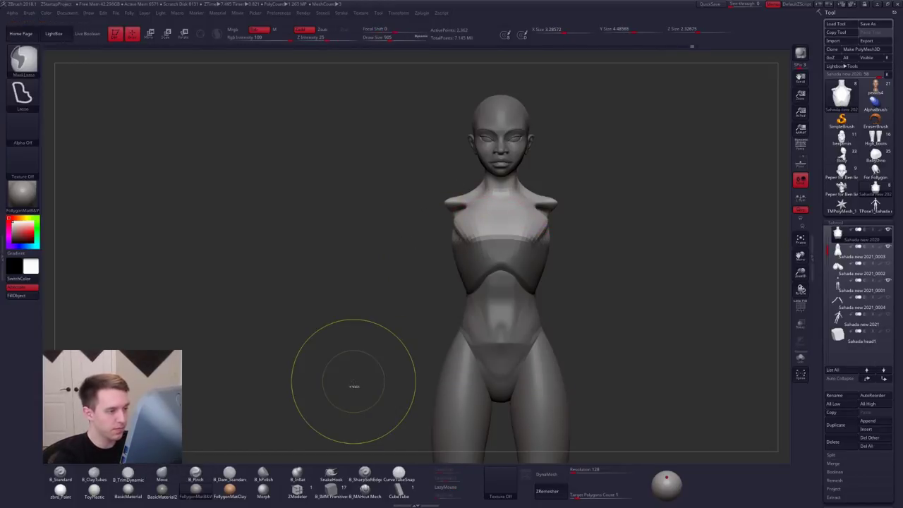
pyautogui.keyDown('ctrl'); pyautogui.click(523, 275); pyautogui.keyUp('ctrl')
pyautogui.keyDown('ctrl'); pyautogui.click(525, 275); pyautogui.keyUp('ctrl')
pyautogui.keyDown('ctrl'); pyautogui.click(551, 272); pyautogui.keyUp('ctrl')
pyautogui.press('w')
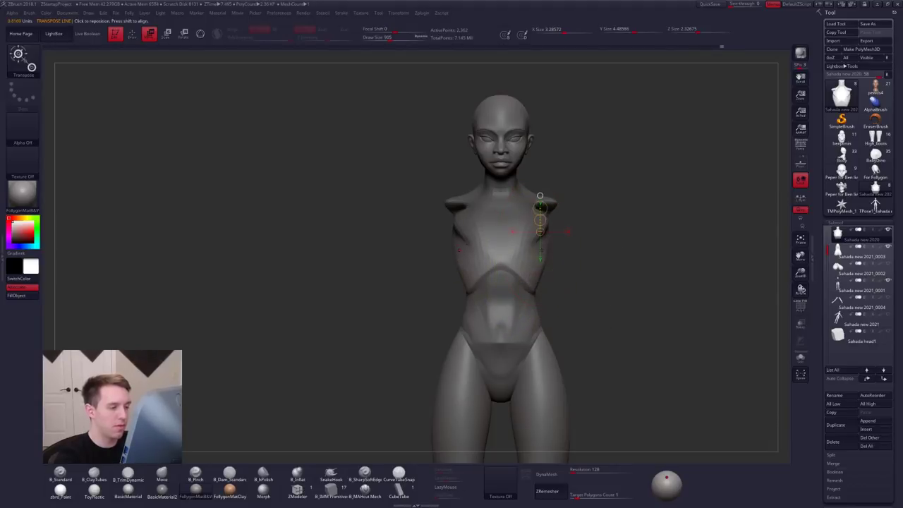
pyautogui.keyDown('shift'); pyautogui.moveTo(532, 241); pyautogui.dragTo(532, 326); pyautogui.keyUp('shift')
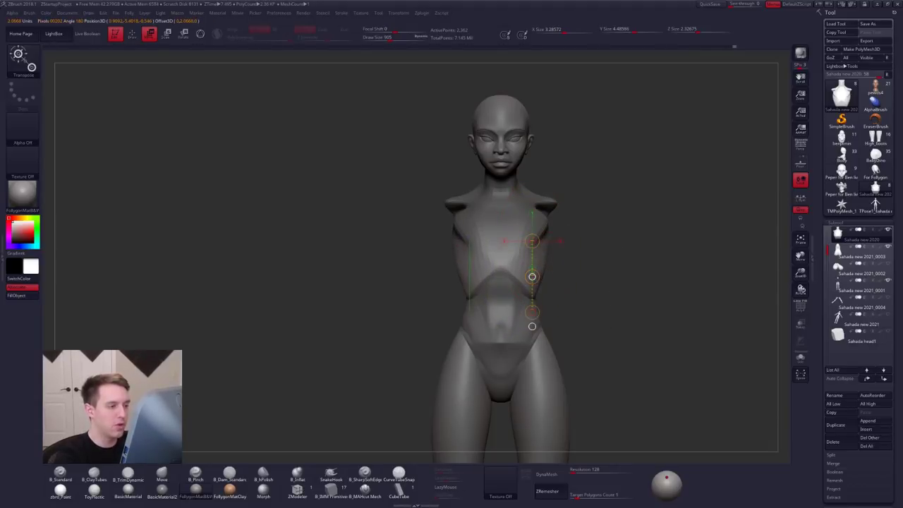
pyautogui.press('q')
# Step: Clear the mask and adjust the lower edge of the rib cage with the Move brush at draw size 677
pyautogui.moveTo(423, 311); pyautogui.dragTo(530, 297, button='right')
pyautogui.rightClick(531, 295)
pyautogui.keyDown('ctrl'); pyautogui.moveTo(543, 286); pyautogui.dragTo(562, 299); pyautogui.keyUp('ctrl')
pyautogui.hotkey('ctrl', 'z')
pyautogui.hotkey('ctrl', 'z')
pyautogui.hotkey('ctrl', 'shift', 'z')
pyautogui.keyDown('shift'); pyautogui.moveTo(562, 299); pyautogui.dragTo(523, 306, button='right'); pyautogui.keyUp('shift')
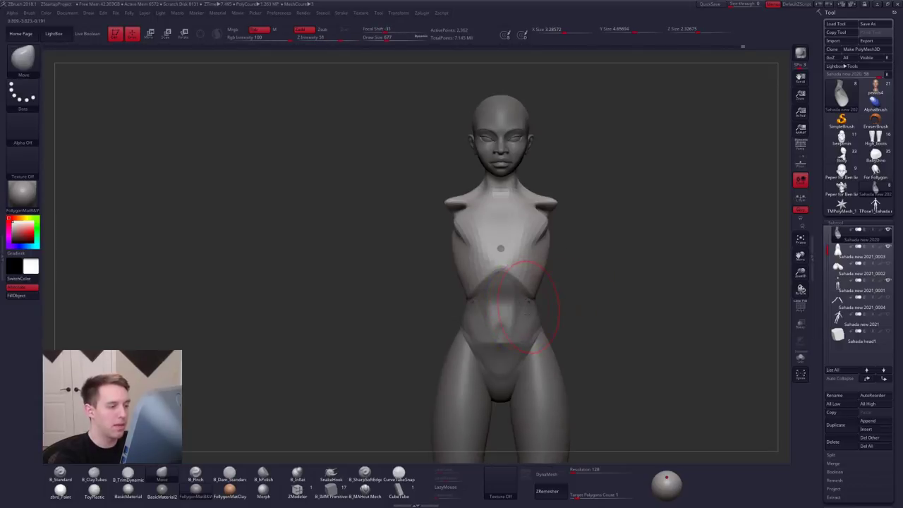
# Step: Select the abdomen and hip subtool and adjust the front of the waist with the Move brush
pyautogui.keyDown('alt'); pyautogui.click(522, 326); pyautogui.keyUp('alt')
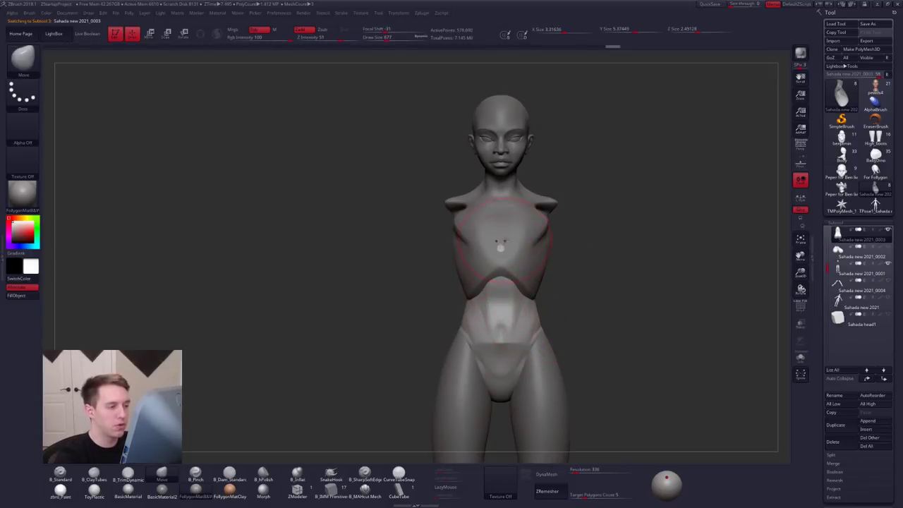
pyautogui.hotkey('alt', 's')
pyautogui.hotkey('alt', 's')
pyautogui.moveTo(502, 273); pyautogui.dragTo(523, 283, button='right')
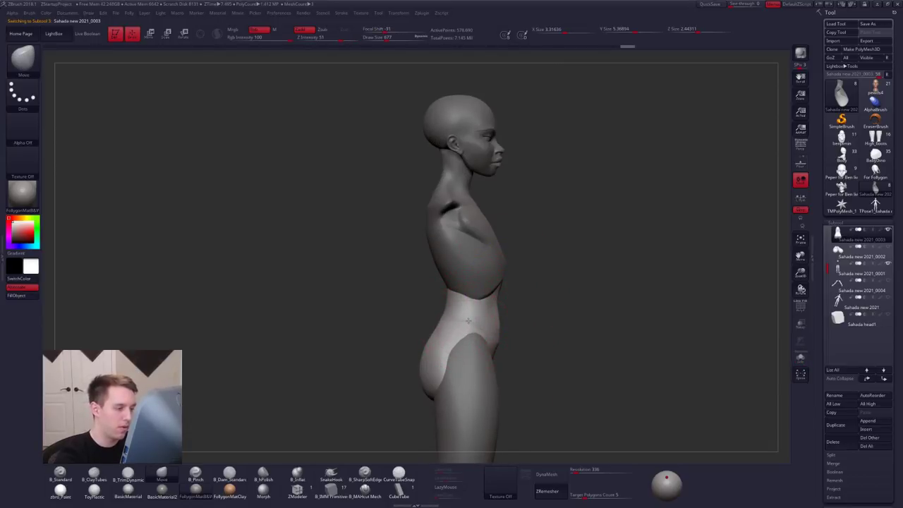
# Step: Refine the upper buttocks and hip crease on the isolated mesh with the Pinch brush at draw size 350
pyautogui.moveTo(385, 364); pyautogui.dragTo(434, 371, button='right')
pyautogui.rightClick(433, 372)
pyautogui.press('5')
pyautogui.hotkey('alt', 's')
pyautogui.moveTo(438, 323)
pyautogui.mouseDown(button='right')
pyautogui.moveTo(433, 337)
pyautogui.moveTo(423, 334)
pyautogui.mouseUp(button='right')
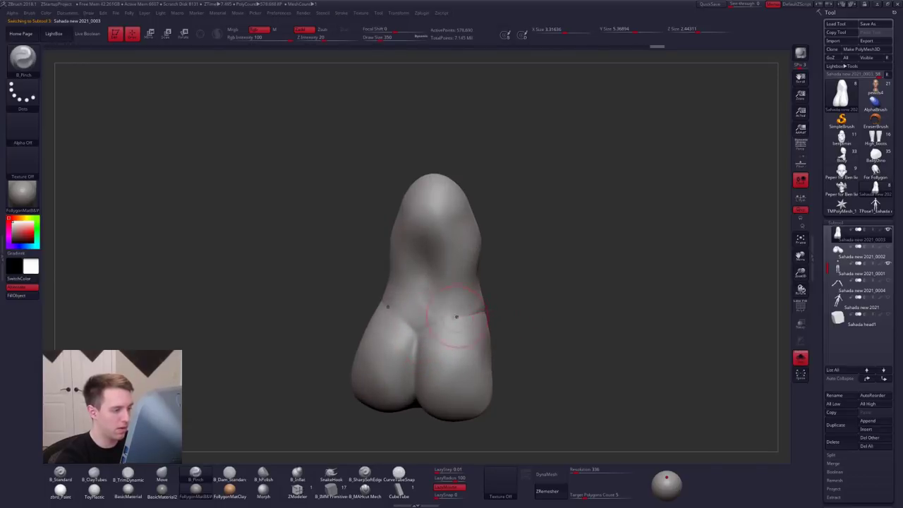
pyautogui.moveTo(513, 321)
pyautogui.mouseDown(button='right')
pyautogui.moveTo(456, 318)
pyautogui.moveTo(499, 309)
pyautogui.moveTo(485, 301)
pyautogui.moveTo(488, 322)
pyautogui.mouseUp(button='right')
pyautogui.hotkey('alt', 's')
pyautogui.rightClick(488, 324)
# Step: Reshape and smooth the lower back and hips of the abdomen subtool at its lowest subdivision level
pyautogui.moveTo(487, 337); pyautogui.dragTo(499, 337)
pyautogui.moveTo(498, 336)
pyautogui.keyDown('alt'); pyautogui.mouseDown(button='right')
pyautogui.moveTo(485, 327)
pyautogui.moveTo(494, 342)
pyautogui.mouseUp(button='right'); pyautogui.keyUp('alt')
pyautogui.moveTo(494, 343); pyautogui.dragTo(475, 345, button='right')
pyautogui.rightClick(475, 345)
pyautogui.moveTo(475, 351); pyautogui.dragTo(481, 351)
pyautogui.hotkey('shift', 'f')
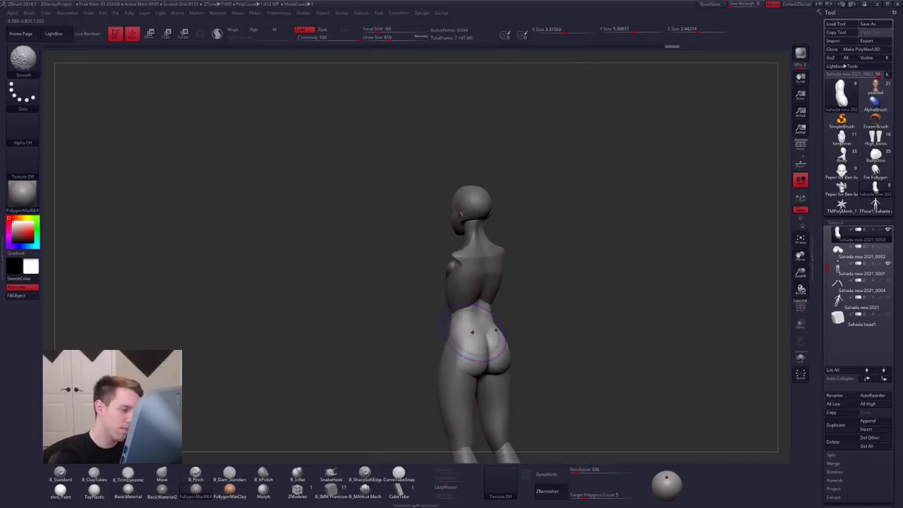
# Step: Try to lasso-mask part of the abdomen and hip subtool from the side and shorten it with the Transpose line
pyautogui.keyDown('shift'); pyautogui.moveTo(473, 332); pyautogui.dragTo(486, 320, button='right'); pyautogui.keyUp('shift')
pyautogui.moveTo(363, 397)
pyautogui.keyDown('ctrl'); pyautogui.mouseDown()
pyautogui.moveTo(487, 338)
pyautogui.moveTo(613, 343)
pyautogui.mouseUp(); pyautogui.keyUp('ctrl')
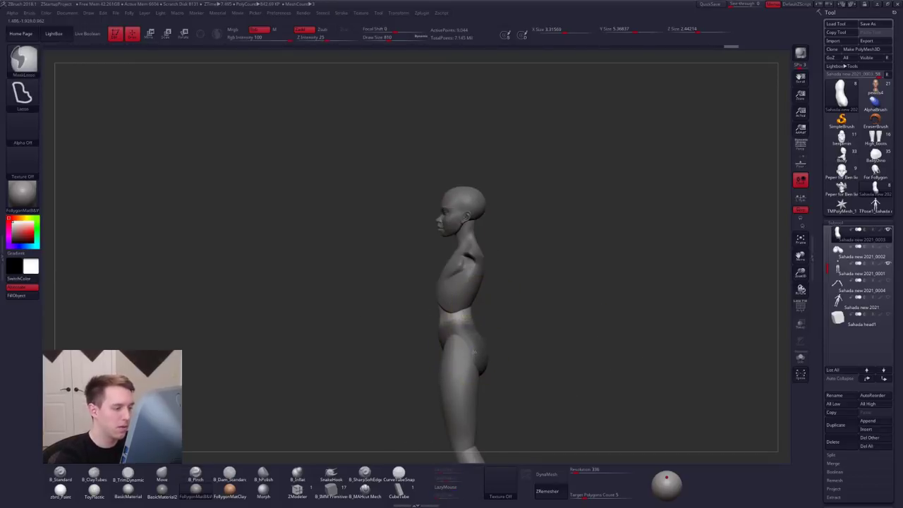
pyautogui.press('w')
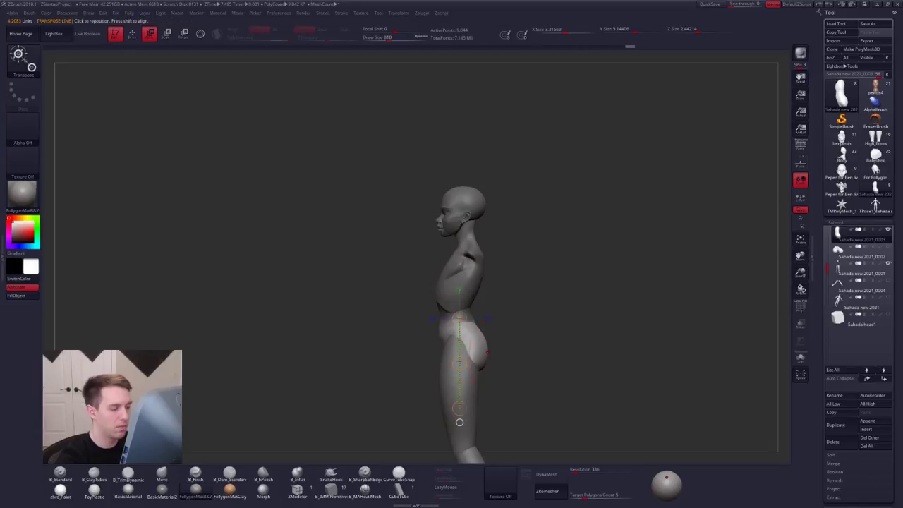
pyautogui.press('q')
pyautogui.moveTo(453, 350)
pyautogui.keyDown('shift'); pyautogui.mouseDown(button='right')
pyautogui.moveTo(482, 347)
pyautogui.moveTo(472, 338)
pyautogui.moveTo(485, 358)
pyautogui.mouseUp(button='right'); pyautogui.keyUp('shift')
pyautogui.hotkey('ctrl', 'z')
pyautogui.hotkey('ctrl', 'shift', 'z')
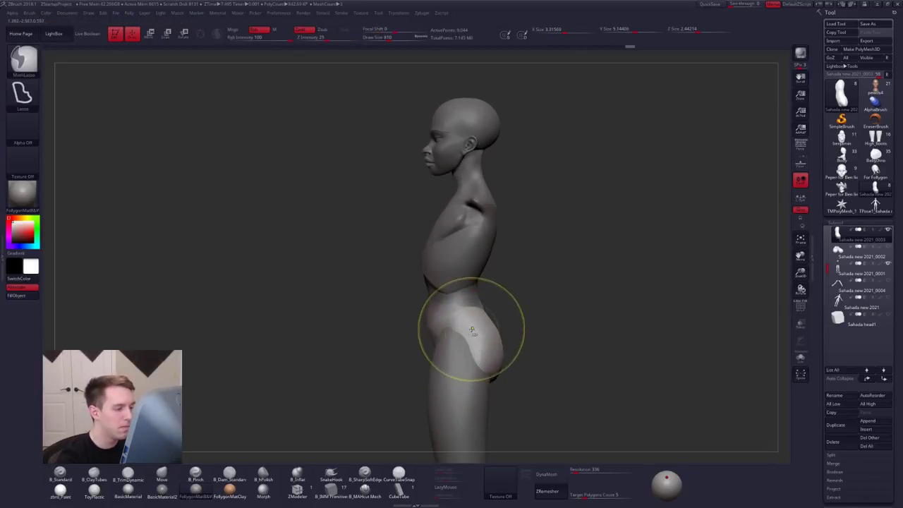
pyautogui.hotkey('ctrl', 'z')
pyautogui.keyDown('ctrl'); pyautogui.moveTo(514, 313); pyautogui.dragTo(522, 319); pyautogui.keyUp('ctrl')
# Step: Reshape the back of the hips and lower back with the Move brush at draw size 482, checking the isolated mesh
pyautogui.press('space')
pyautogui.moveTo(457, 336); pyautogui.dragTo(467, 330)
pyautogui.press('space')
pyautogui.moveTo(494, 332); pyautogui.dragTo(426, 328, button='right')
pyautogui.press('space')
pyautogui.moveTo(530, 321); pyautogui.dragTo(524, 322)
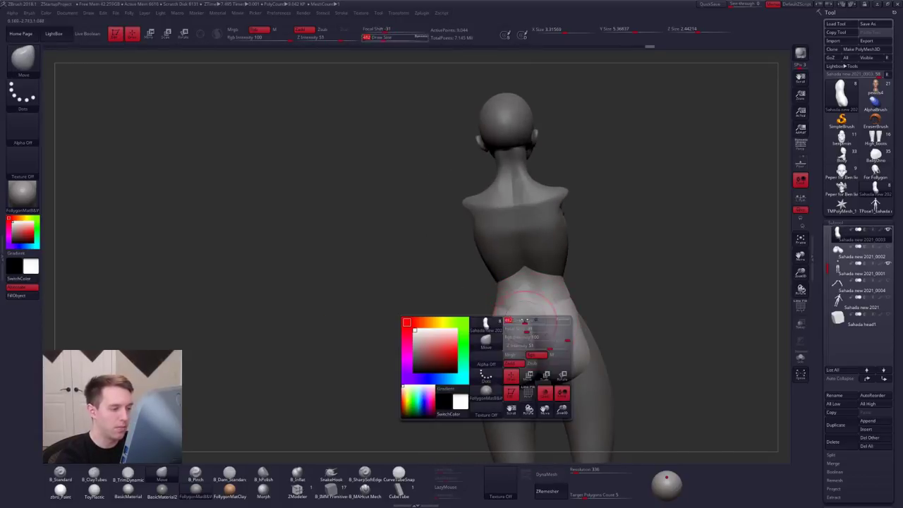
pyautogui.hotkey('alt', 's')
pyautogui.moveTo(525, 304); pyautogui.dragTo(543, 319, button='right')
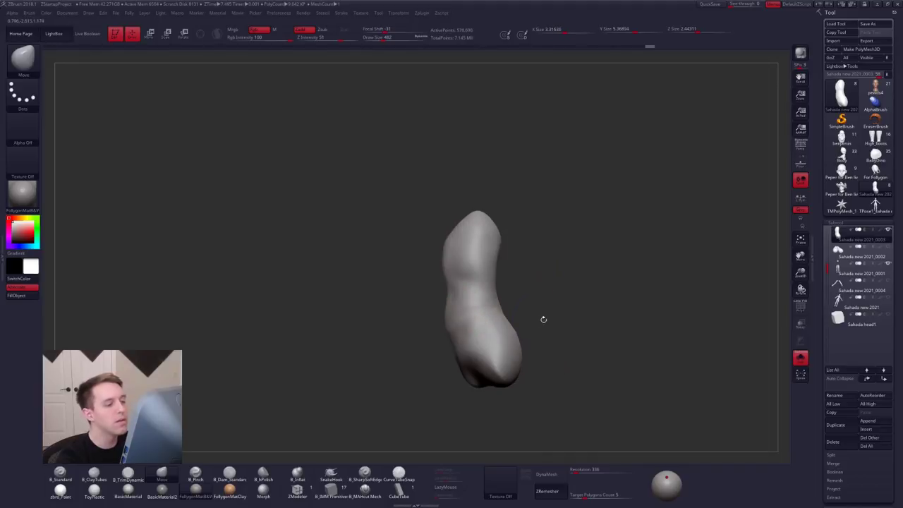
pyautogui.hotkey('alt', 's')
pyautogui.moveTo(508, 363); pyautogui.dragTo(545, 306, button='right')
# Step: Show all subtools and delete the old hair subtool at the start of the list
pyautogui.click(889, 230)
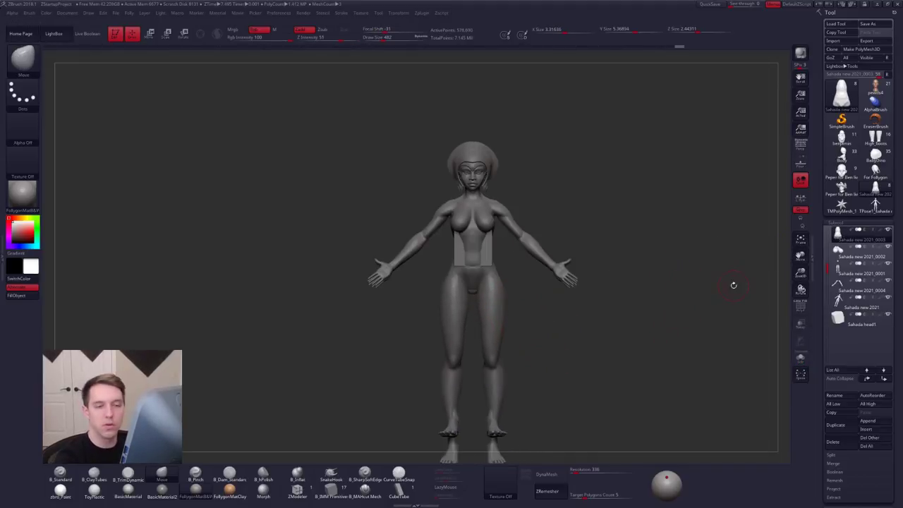
pyautogui.moveTo(827, 268); pyautogui.dragTo(829, 224)
pyautogui.click(842, 239)
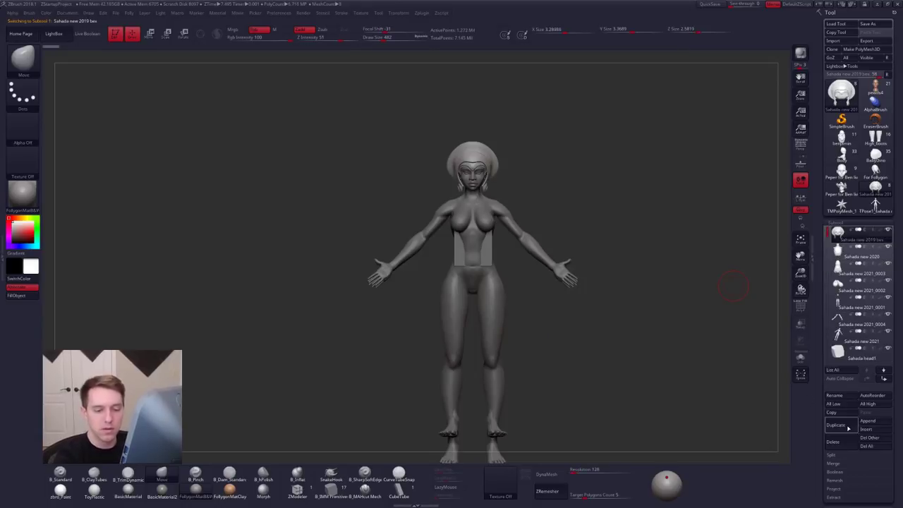
pyautogui.click(846, 445)
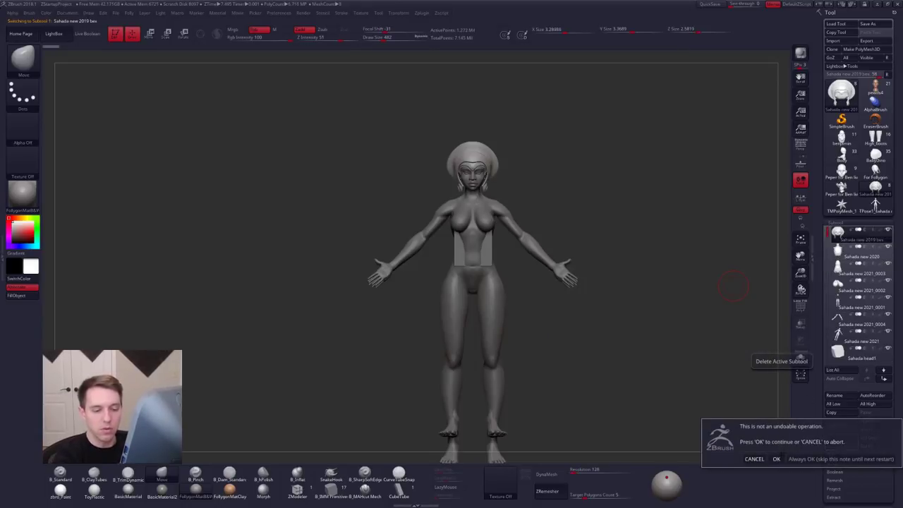
pyautogui.click(780, 455)
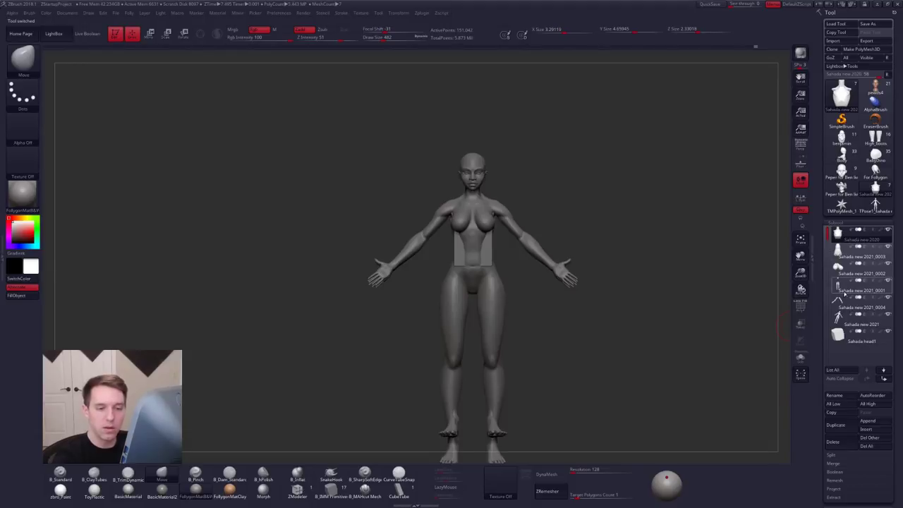
# Step: Delete the old full-body subtool Sahada new 2021 and the cube subtool Sahada head1
pyautogui.click(838, 324)
pyautogui.click(834, 441)
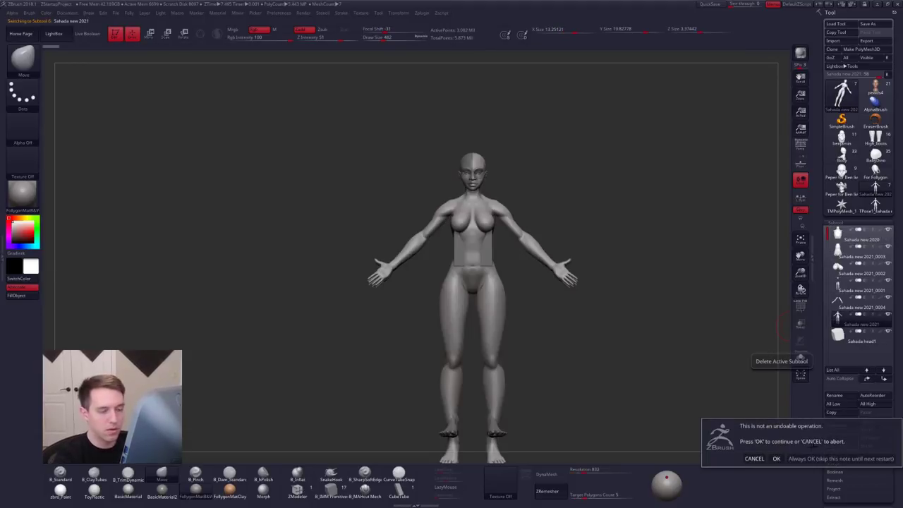
pyautogui.click(777, 458)
pyautogui.click(836, 446)
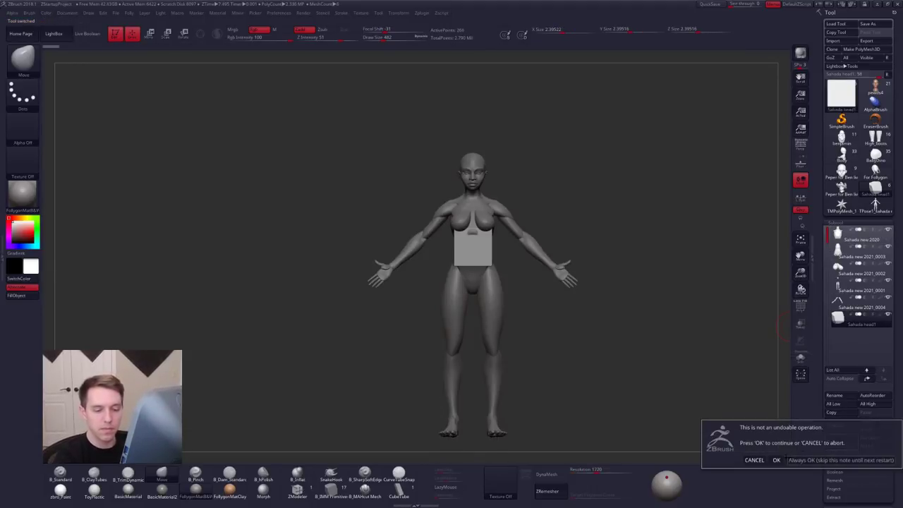
pyautogui.click(779, 457)
# Step: Rotate the arms slightly about the shoulders in side view with a vertical Transpose line
pyautogui.moveTo(483, 262); pyautogui.dragTo(523, 205, button='right')
pyautogui.press('r')
pyautogui.keyDown('shift'); pyautogui.moveTo(530, 185); pyautogui.dragTo(530, 340); pyautogui.keyUp('shift')
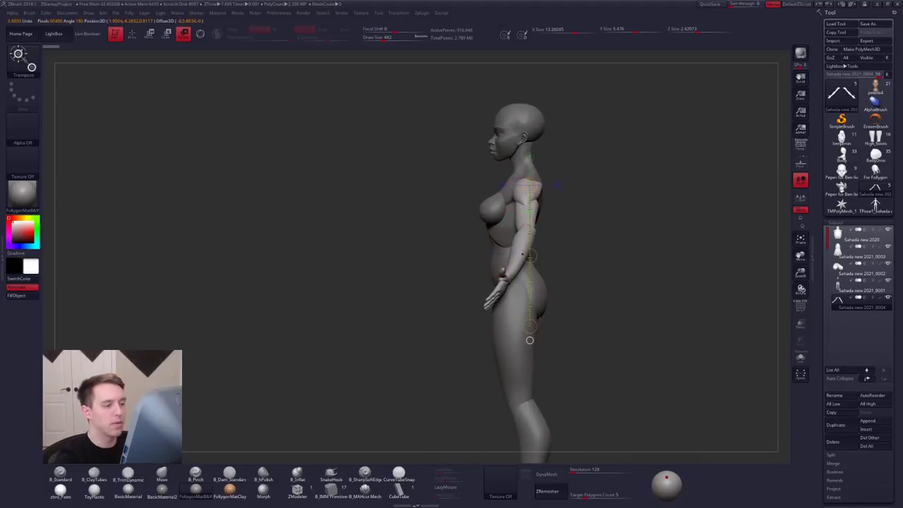
# Step: Turn on the perspective view and make the legs the active subtool, with the arms hidden
pyautogui.keyDown('alt'); pyautogui.click(530, 340); pyautogui.keyUp('alt')
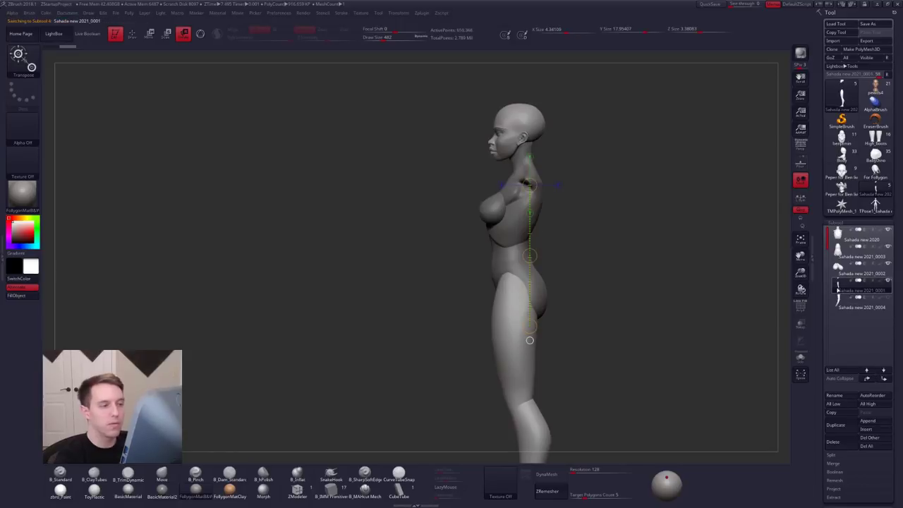
pyautogui.moveTo(530, 340)
pyautogui.mouseDown(button='right')
pyautogui.moveTo(570, 329)
pyautogui.moveTo(642, 286)
pyautogui.moveTo(609, 293)
pyautogui.mouseUp(button='right')
pyautogui.press('q')
pyautogui.click(801, 148)
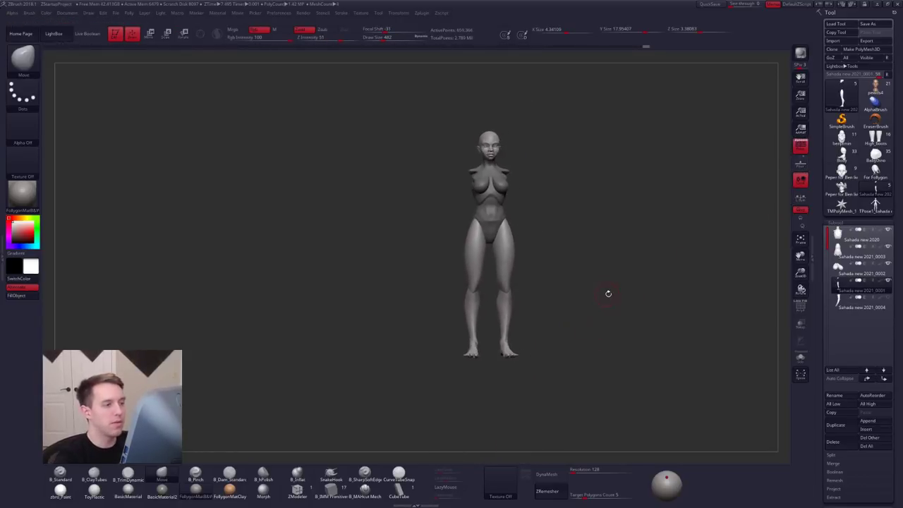
pyautogui.click(848, 306)
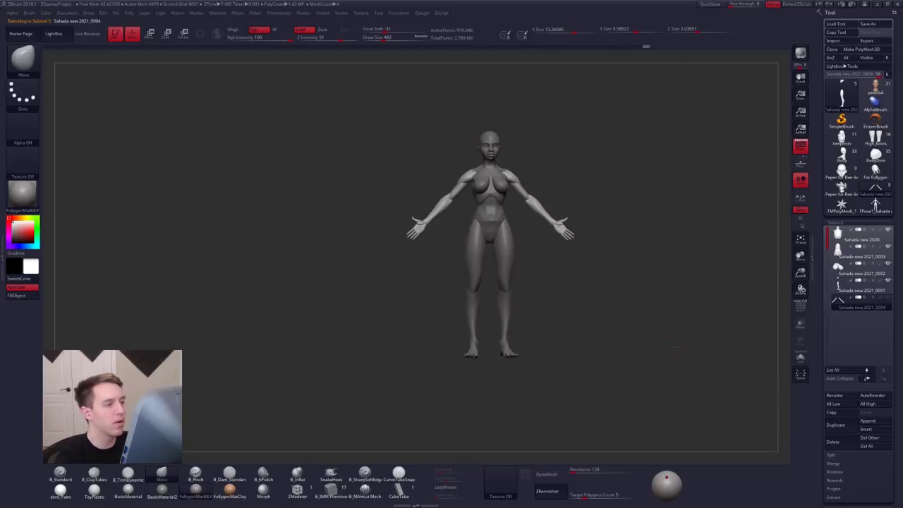
pyautogui.moveTo(657, 333)
pyautogui.mouseDown(button='right')
pyautogui.moveTo(707, 345)
pyautogui.moveTo(675, 352)
pyautogui.moveTo(628, 341)
pyautogui.mouseUp(button='right')
pyautogui.keyDown('alt'); pyautogui.moveTo(628, 342); pyautogui.dragTo(625, 372, button='right'); pyautogui.keyUp('alt')
pyautogui.keyDown('alt'); pyautogui.moveTo(549, 330); pyautogui.dragTo(549, 360, button='right'); pyautogui.keyUp('alt')
pyautogui.keyDown('alt'); pyautogui.click(505, 314); pyautogui.keyUp('alt')
pyautogui.keyDown('alt'); pyautogui.moveTo(505, 314); pyautogui.dragTo(512, 294, button='right'); pyautogui.keyUp('alt')
# Step: Lay a Transpose move line along the leg from hip to foot and clear the mask on the isolated legs
pyautogui.press('w')
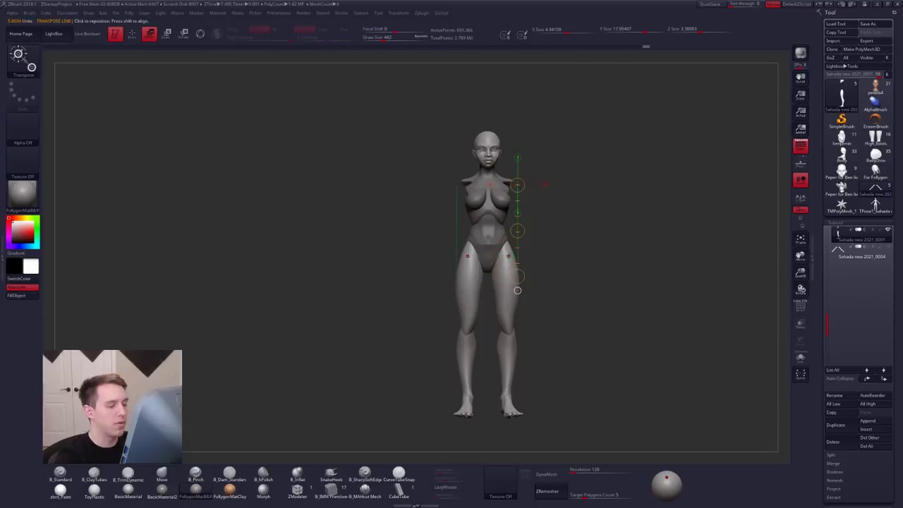
pyautogui.moveTo(509, 242); pyautogui.dragTo(508, 318)
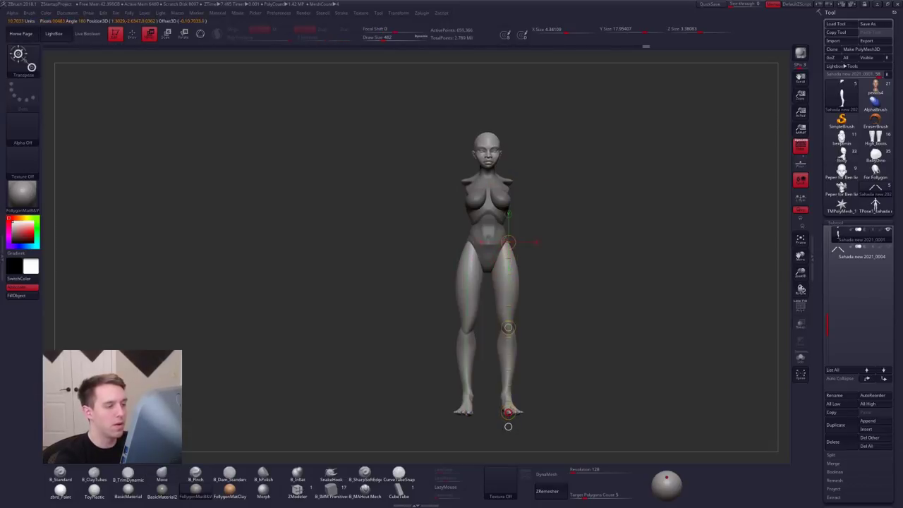
pyautogui.press('q')
pyautogui.hotkey('alt', 's')
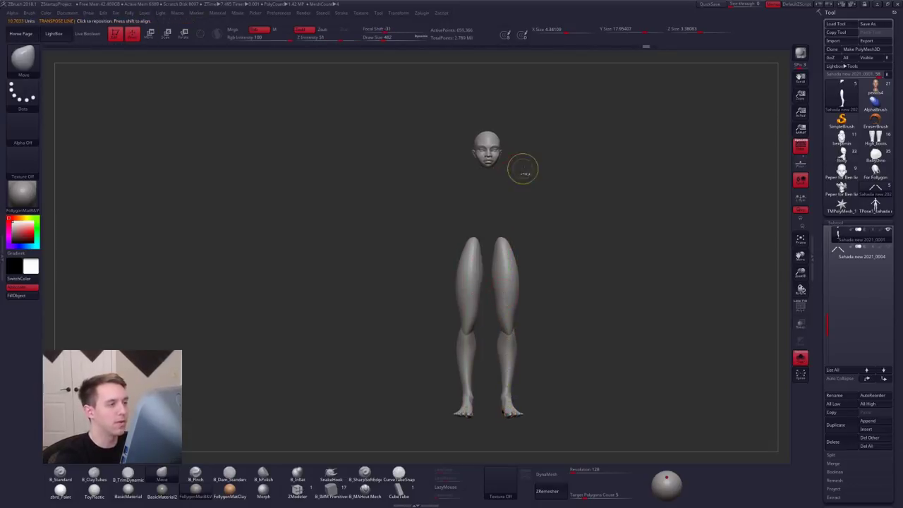
pyautogui.moveTo(523, 178)
pyautogui.keyDown('ctrl'); pyautogui.mouseDown()
pyautogui.moveTo(443, 111)
pyautogui.moveTo(608, 143)
pyautogui.mouseUp(); pyautogui.keyUp('ctrl')
pyautogui.press('w')
pyautogui.hotkey('alt', 's')
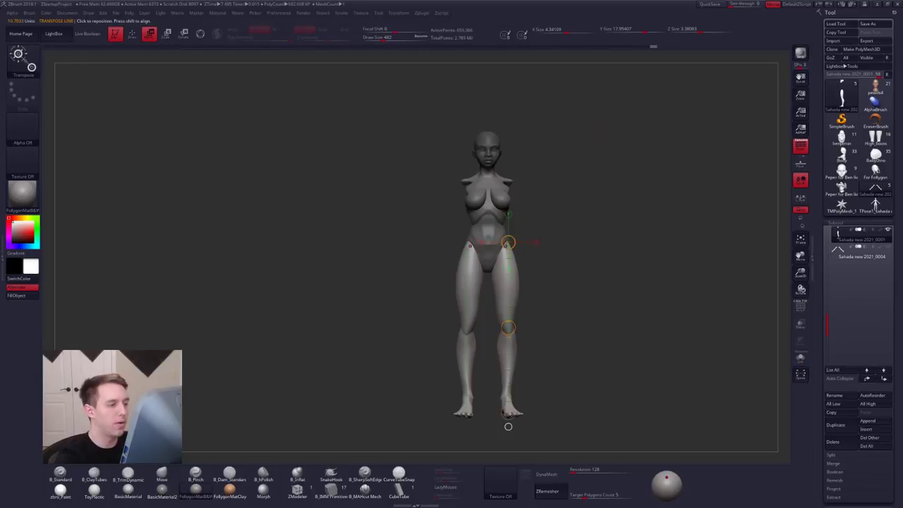
# Step: Show the arms again and shorten the legs slightly by stretching from the foot end of the Transpose line
pyautogui.click(886, 248)
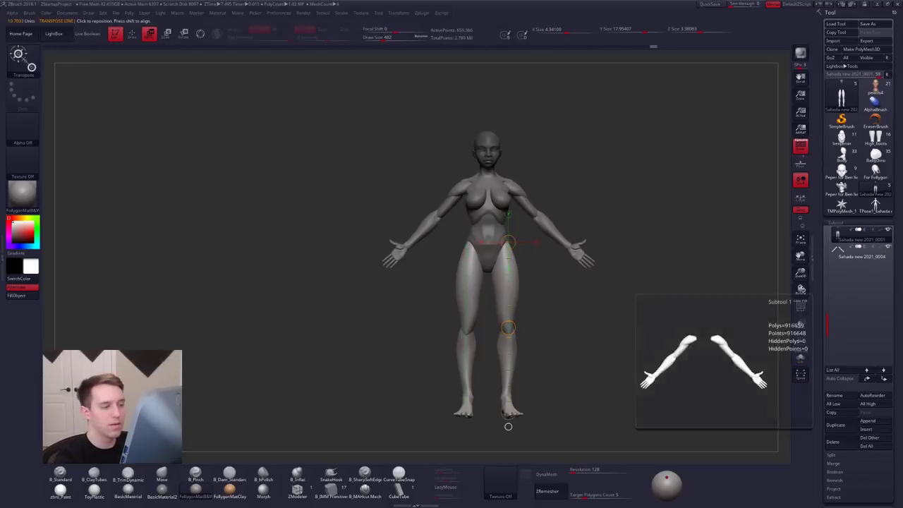
pyautogui.moveTo(509, 414); pyautogui.dragTo(508, 412)
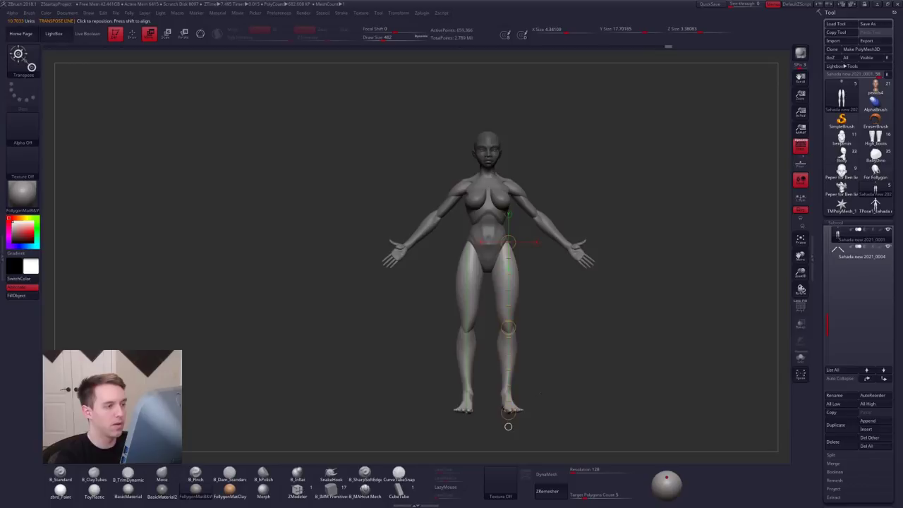
pyautogui.moveTo(565, 409)
pyautogui.mouseDown()
pyautogui.moveTo(691, 410)
pyautogui.moveTo(599, 409)
pyautogui.mouseUp()
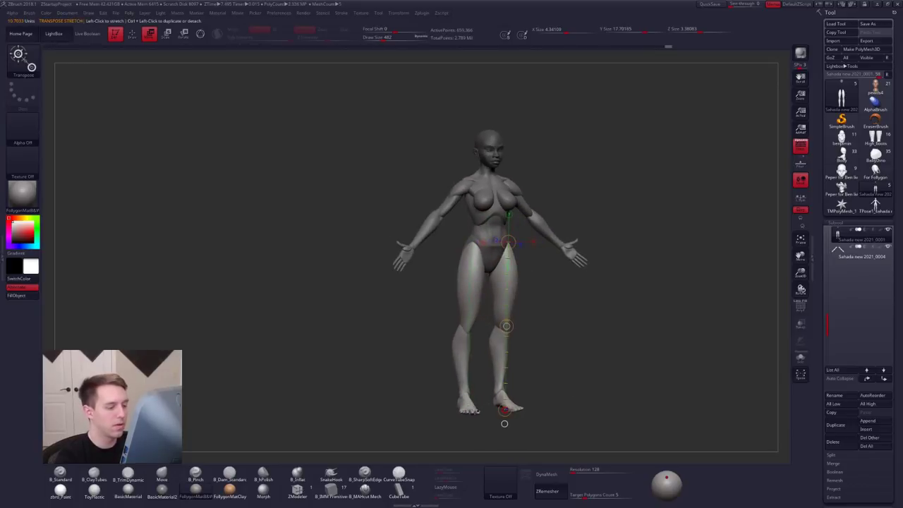
pyautogui.moveTo(505, 423); pyautogui.dragTo(504, 422)
pyautogui.press('q')
# Step: Adjust the upper and outer thighs from the front with the Move brush at draw size 1138
pyautogui.moveTo(678, 228); pyautogui.dragTo(624, 223)
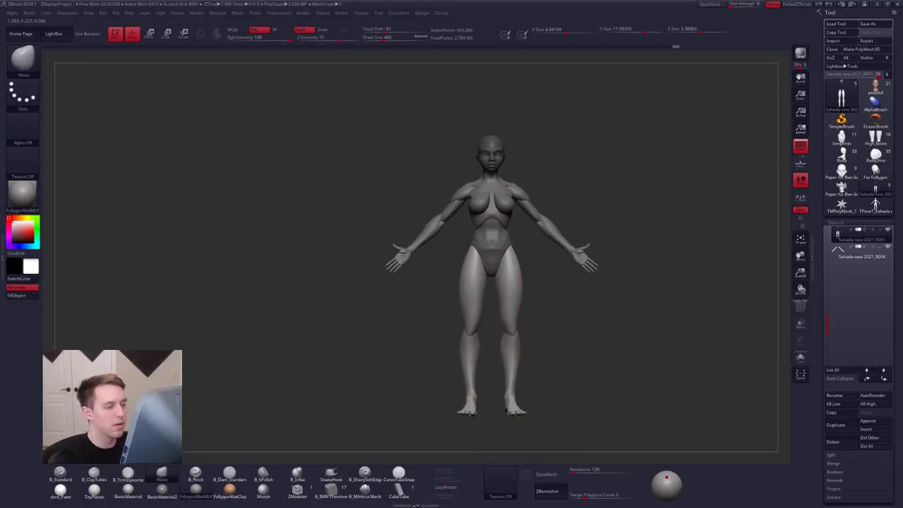
pyautogui.keyDown('ctrl'); pyautogui.moveTo(521, 279); pyautogui.dragTo(525, 283, button='right'); pyautogui.keyUp('ctrl')
pyautogui.press('space')
pyautogui.moveTo(521, 285)
pyautogui.mouseDown()
pyautogui.moveTo(531, 284)
pyautogui.moveTo(496, 271)
pyautogui.mouseUp()
pyautogui.keyDown('ctrl'); pyautogui.rightClick(506, 260); pyautogui.keyUp('ctrl')
pyautogui.press('s')
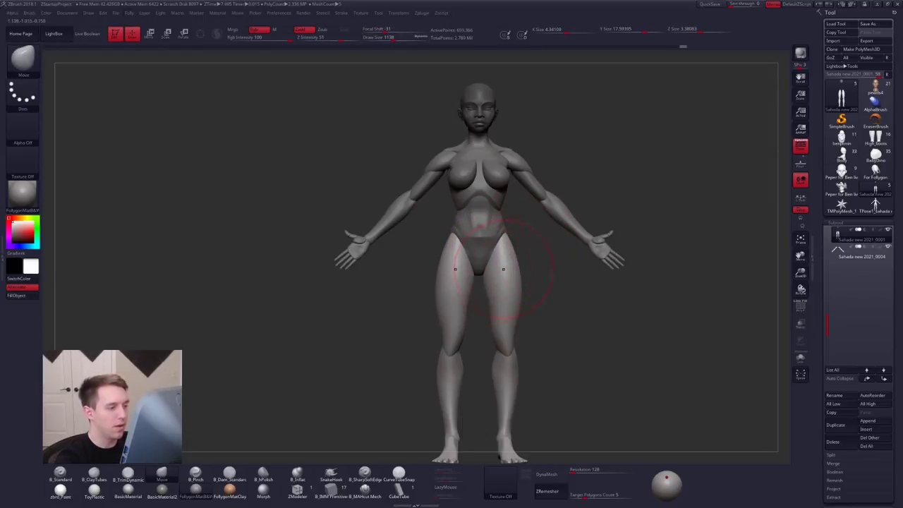
pyautogui.moveTo(550, 273); pyautogui.dragTo(524, 262)
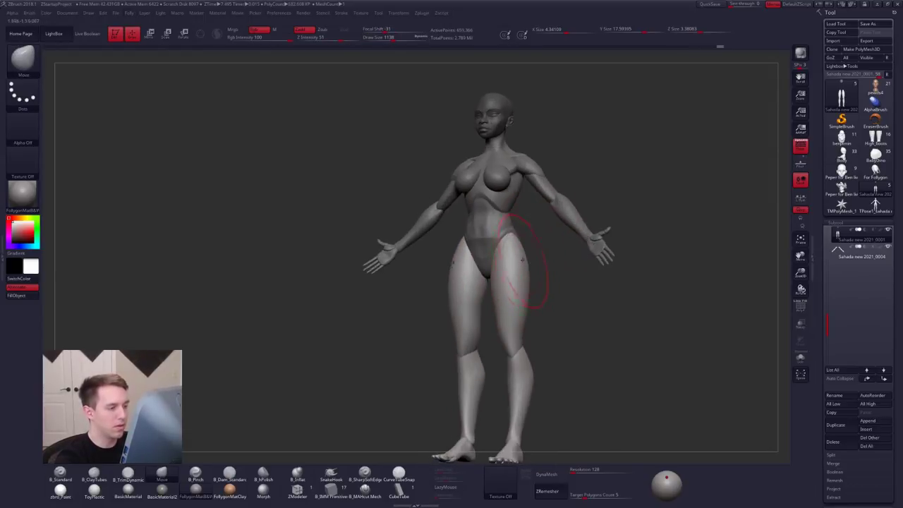
pyautogui.keyDown('shift'); pyautogui.moveTo(523, 272); pyautogui.dragTo(550, 274, button='right'); pyautogui.keyUp('shift')
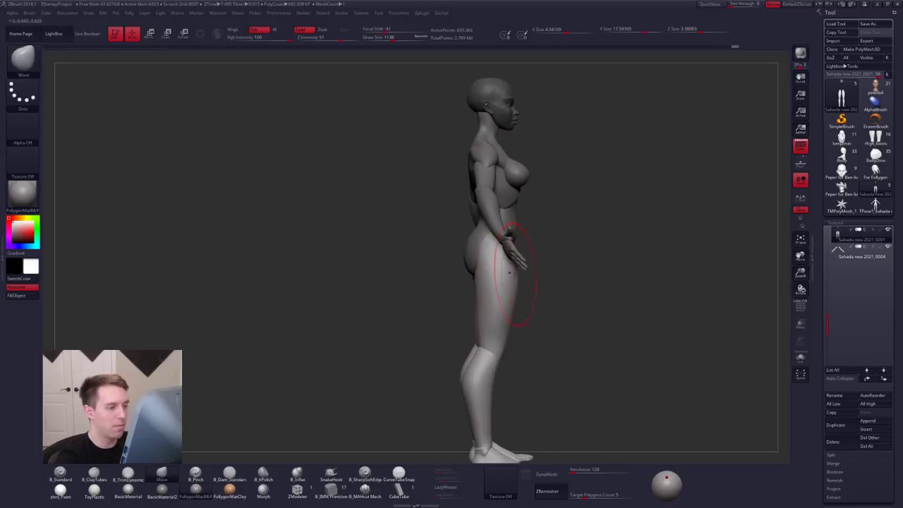
# Step: Refine the back of the thighs with the Move brush at draw size 857 and clear any mask
pyautogui.moveTo(485, 285); pyautogui.dragTo(503, 274, button='right')
pyautogui.press('space')
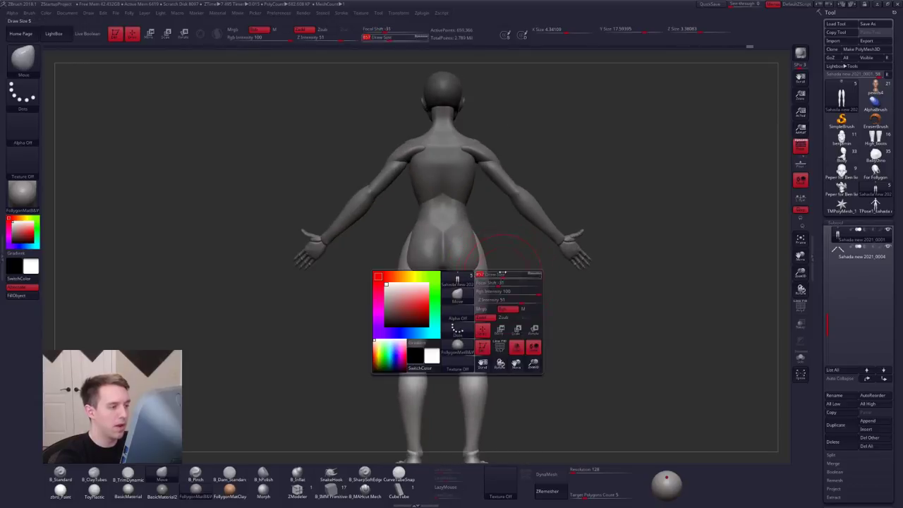
pyautogui.moveTo(506, 283); pyautogui.dragTo(500, 283)
pyautogui.keyDown('alt'); pyautogui.moveTo(524, 301); pyautogui.dragTo(551, 313, button='right'); pyautogui.keyUp('alt')
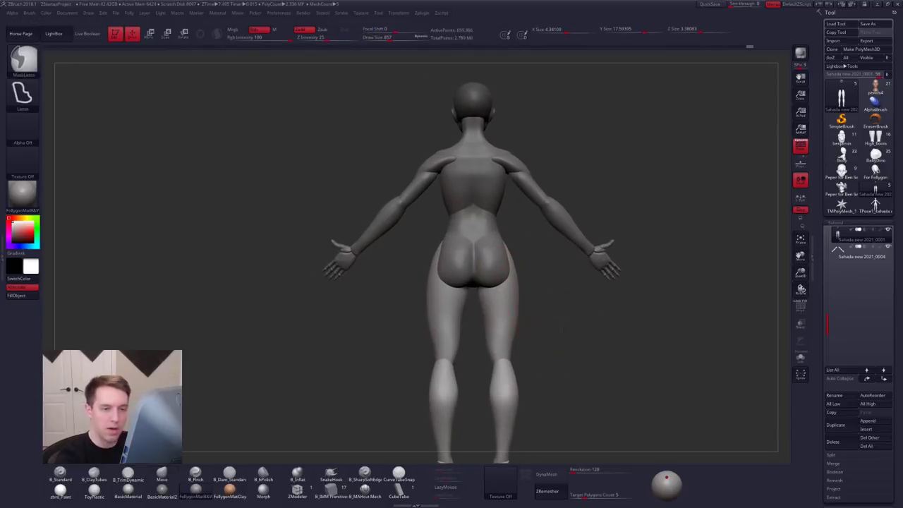
pyautogui.keyDown('ctrl'); pyautogui.moveTo(559, 329); pyautogui.dragTo(567, 336); pyautogui.keyUp('ctrl')
pyautogui.keyDown('alt'); pyautogui.moveTo(560, 329); pyautogui.dragTo(582, 335, button='right'); pyautogui.keyUp('alt')
# Step: Select the abdomen and hip subtool and reshape the outer buttocks with the Move brush at draw size 742
pyautogui.keyDown('alt'); pyautogui.click(524, 280); pyautogui.keyUp('alt')
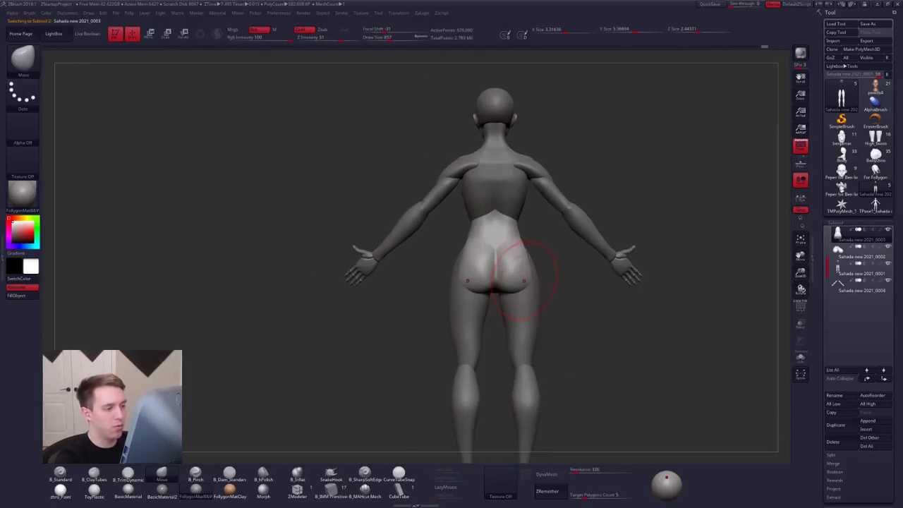
pyautogui.moveTo(533, 291); pyautogui.dragTo(522, 285, button='right')
pyautogui.press('space')
pyautogui.moveTo(539, 276); pyautogui.dragTo(536, 276)
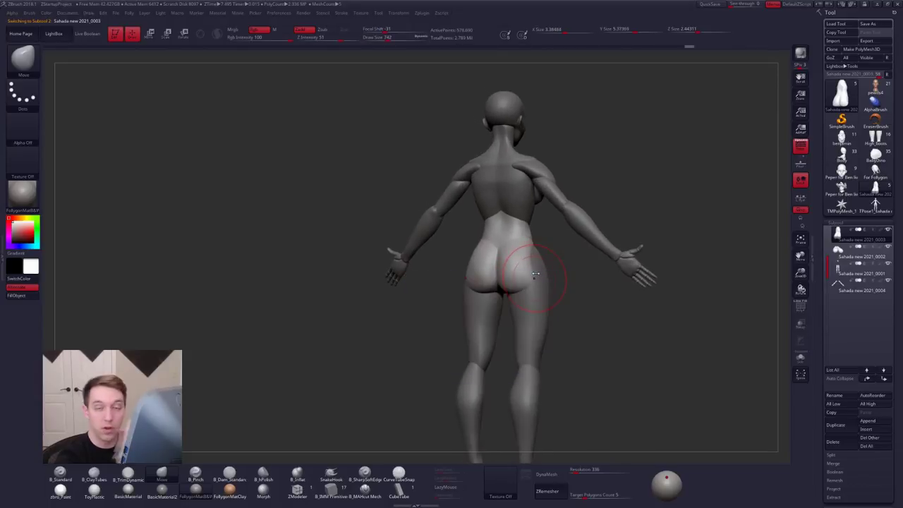
pyautogui.keyDown('alt'); pyautogui.moveTo(519, 229); pyautogui.dragTo(523, 265, button='right'); pyautogui.keyUp('alt')
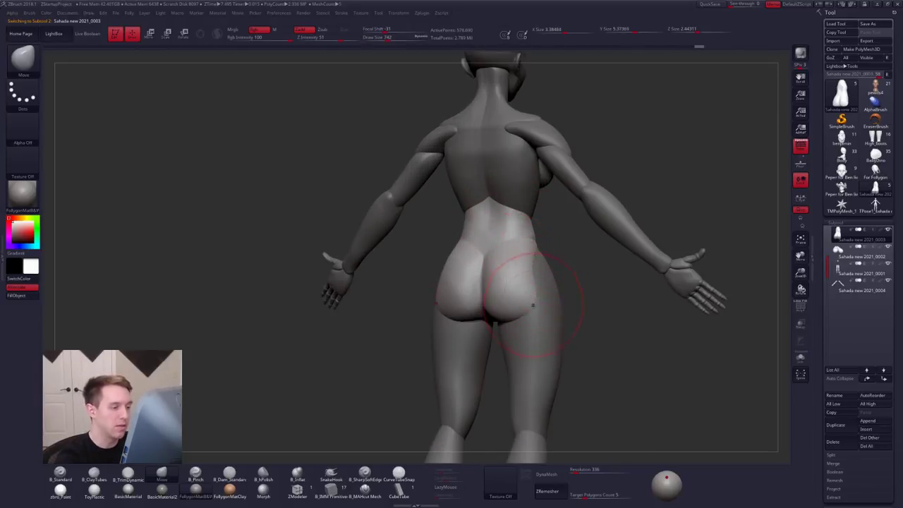
# Step: Refine the lower outer edge of the buttocks from behind with smaller Move brush strokes
pyautogui.moveTo(537, 311); pyautogui.dragTo(519, 317, button='right')
pyautogui.press('space')
pyautogui.moveTo(521, 317); pyautogui.dragTo(519, 318)
pyautogui.moveTo(514, 318)
pyautogui.mouseDown(button='right')
pyautogui.moveTo(528, 325)
pyautogui.moveTo(523, 302)
pyautogui.mouseUp(button='right')
pyautogui.moveTo(521, 315); pyautogui.dragTo(520, 308)
pyautogui.moveTo(520, 309); pyautogui.dragTo(518, 316, button='right')
pyautogui.press('space')
pyautogui.moveTo(518, 316); pyautogui.dragTo(511, 316)
# Step: Isolate the abdomen and hip mesh and define the crease between the buttocks with the Pinch brush at draw sizes 292 and 397
pyautogui.press('5')
pyautogui.press('space')
pyautogui.moveTo(490, 263); pyautogui.dragTo(485, 263)
pyautogui.hotkey('alt', 's')
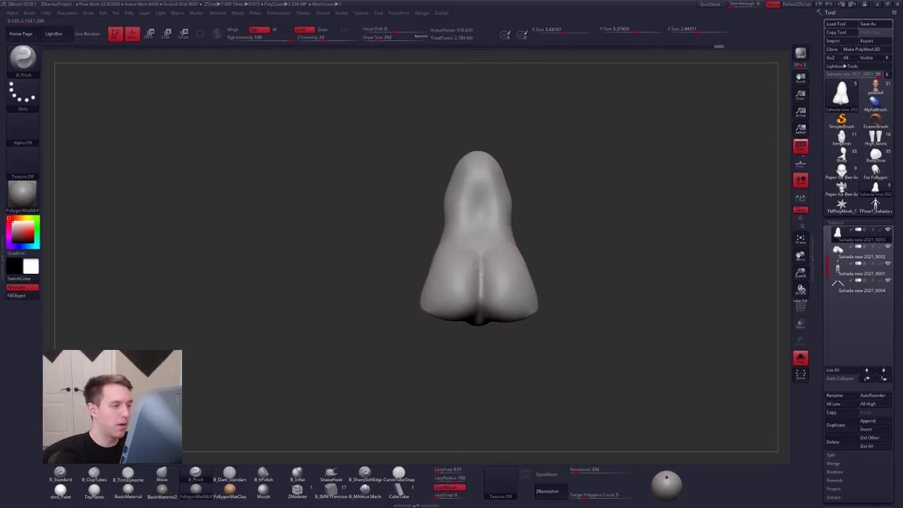
pyautogui.keyDown('ctrl'); pyautogui.moveTo(484, 240); pyautogui.dragTo(484, 260, button='right'); pyautogui.keyUp('ctrl')
pyautogui.moveTo(481, 297); pyautogui.dragTo(483, 270, button='right')
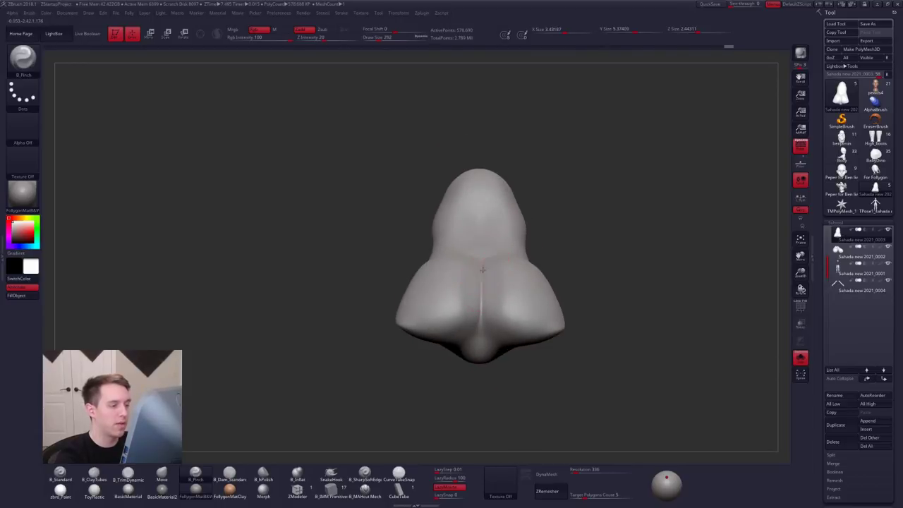
pyautogui.moveTo(468, 367); pyautogui.dragTo(472, 346, button='right')
pyautogui.moveTo(483, 299); pyautogui.dragTo(483, 340, button='right')
pyautogui.press('space')
pyautogui.moveTo(483, 340); pyautogui.dragTo(486, 340)
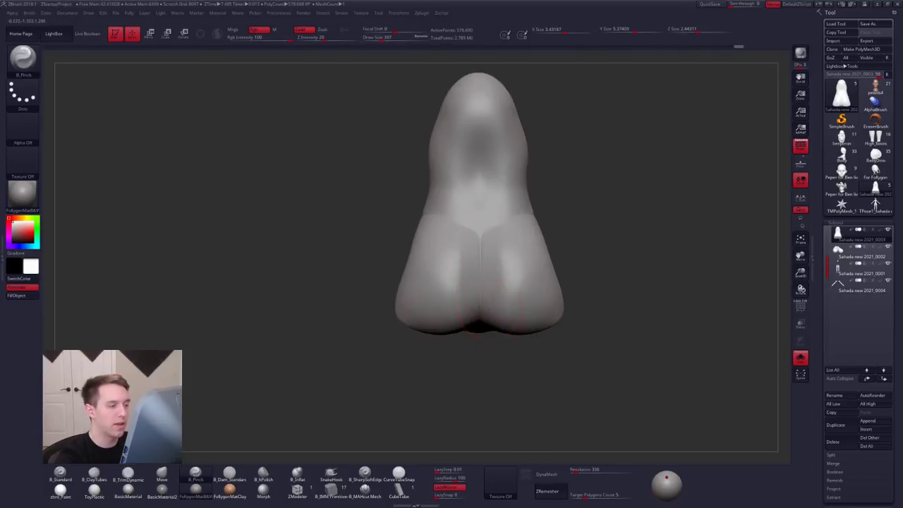
pyautogui.keyDown('alt'); pyautogui.moveTo(479, 247); pyautogui.dragTo(493, 309, button='right'); pyautogui.keyUp('alt')
# Step: Lasso-mask one buttock and its outer hip along the central crease, and invert the mask to protect everything else
pyautogui.press('ctrl')
pyautogui.moveTo(494, 340)
pyautogui.keyDown('ctrl'); pyautogui.mouseDown()
pyautogui.moveTo(520, 444)
pyautogui.moveTo(547, 239)
pyautogui.mouseUp(); pyautogui.keyUp('ctrl')
pyautogui.keyDown('ctrl'); pyautogui.click(585, 296); pyautogui.keyUp('ctrl')
# Step: Sharpen the inner edge of the unmasked buttock along the crease with the Pinch brush at draw size 576
pyautogui.press('space')
pyautogui.moveTo(546, 320); pyautogui.dragTo(517, 314)
pyautogui.press('space')
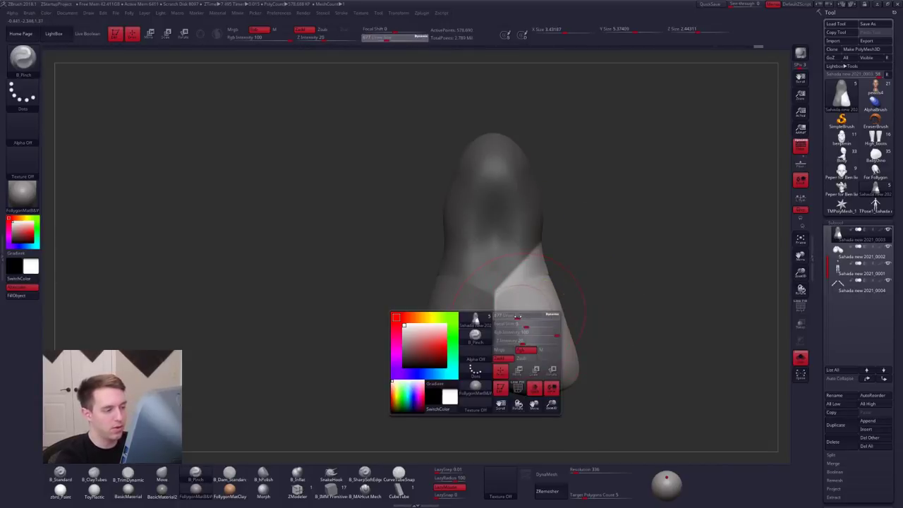
pyautogui.press('2')
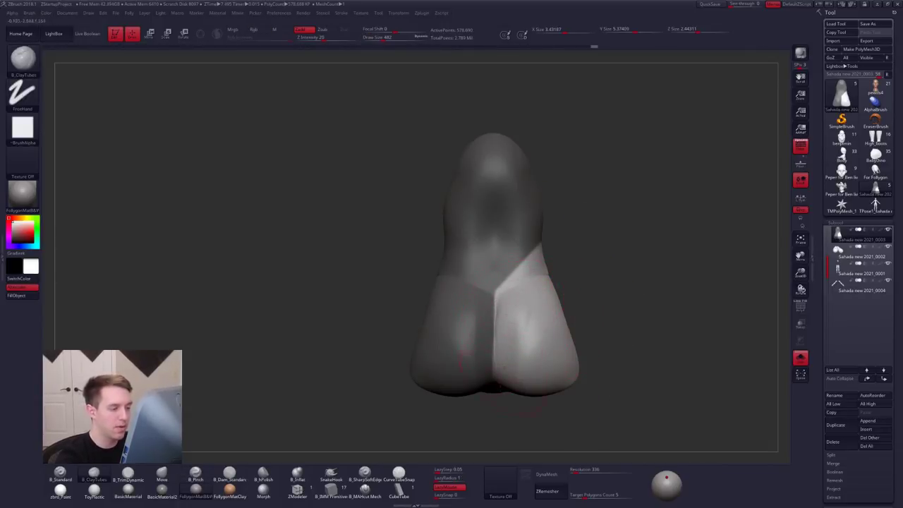
pyautogui.press('5')
pyautogui.moveTo(507, 367); pyautogui.dragTo(516, 332)
pyautogui.press('space')
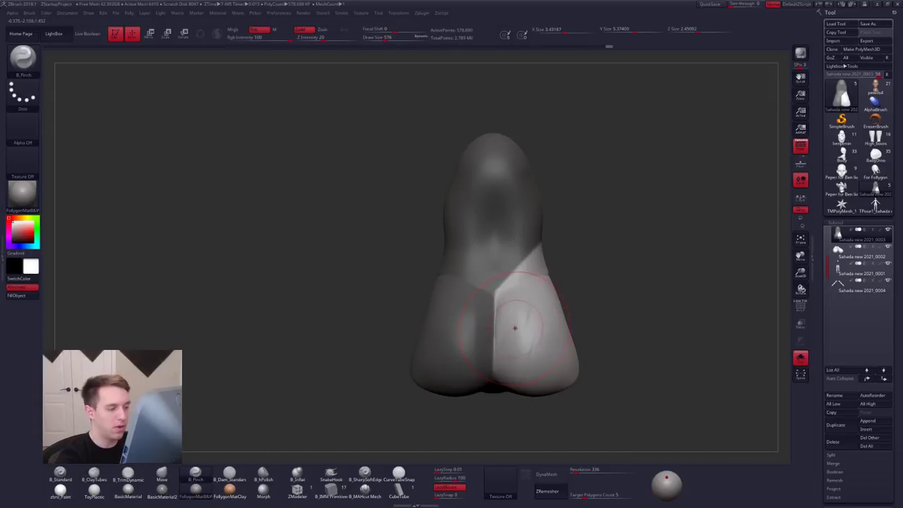
# Step: Smooth the unmasked buttock along the central crease at draw size 465, also working at a lower subdivision level
pyautogui.press('4')
pyautogui.press('space')
pyautogui.click(506, 319)
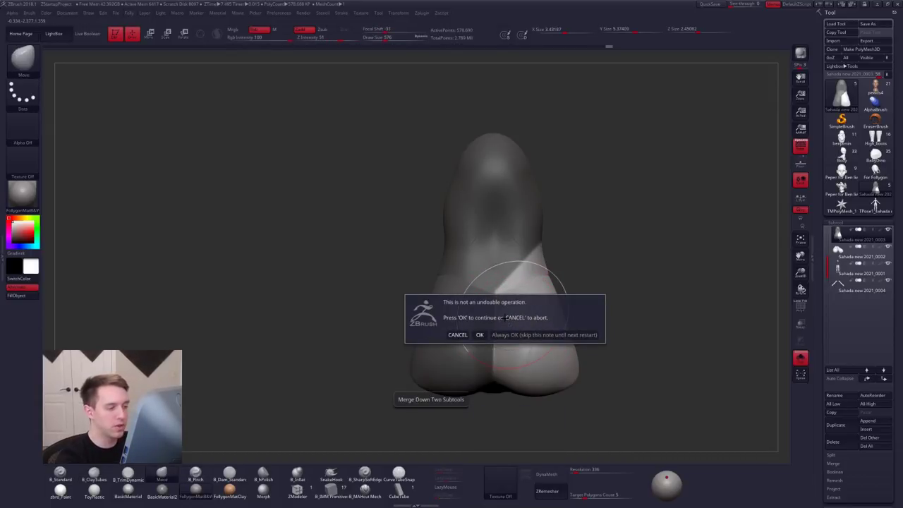
pyautogui.press('Escape')
pyautogui.press('space')
pyautogui.moveTo(520, 320); pyautogui.dragTo(516, 320)
pyautogui.keyDown('shift'); pyautogui.moveTo(519, 317); pyautogui.dragTo(512, 321); pyautogui.keyUp('shift')
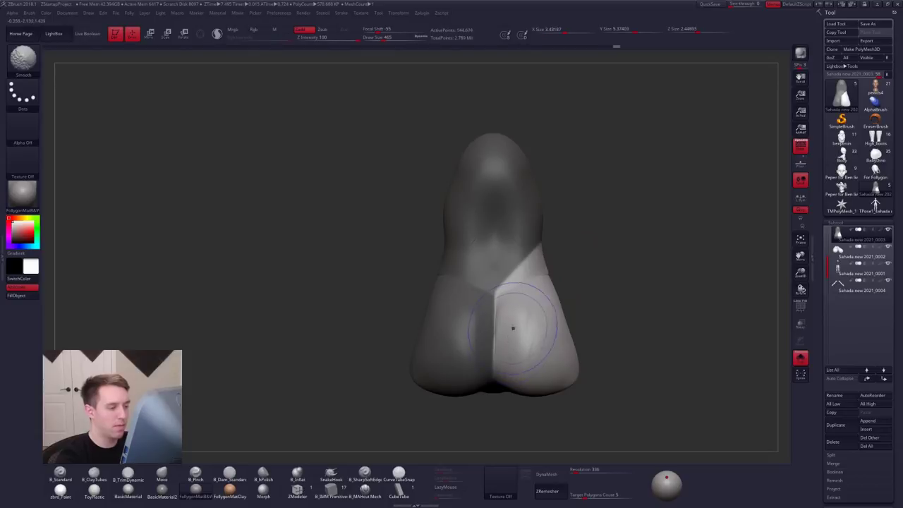
pyautogui.moveTo(513, 328)
pyautogui.mouseDown(button='right')
pyautogui.moveTo(498, 329)
pyautogui.moveTo(507, 339)
pyautogui.moveTo(527, 335)
pyautogui.mouseUp(button='right')
pyautogui.hotkey('shift', 'd')
pyautogui.keyDown('shift'); pyautogui.moveTo(526, 334); pyautogui.dragTo(533, 345); pyautogui.keyUp('shift')
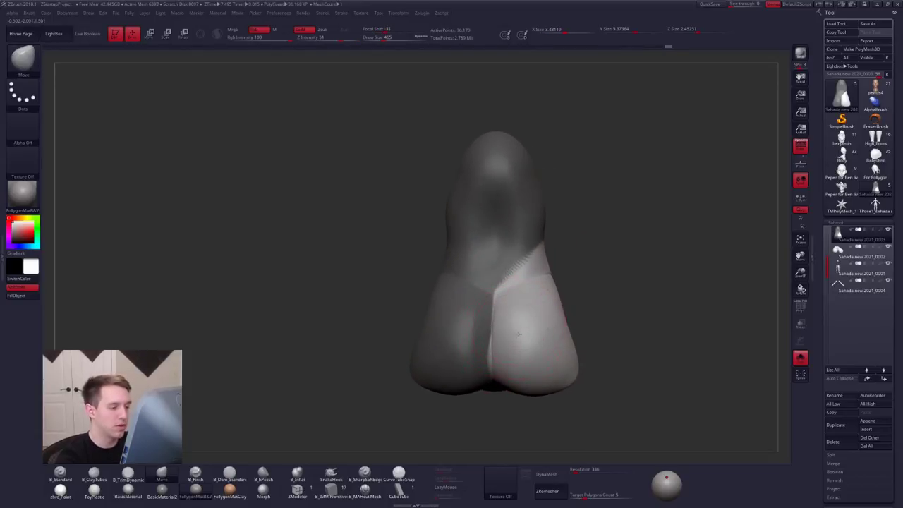
# Step: Adjust the rear contour of the unmasked buttock near the crease with the Move brush, setting its draw size to 519
pyautogui.moveTo(518, 336); pyautogui.dragTo(529, 329, button='right')
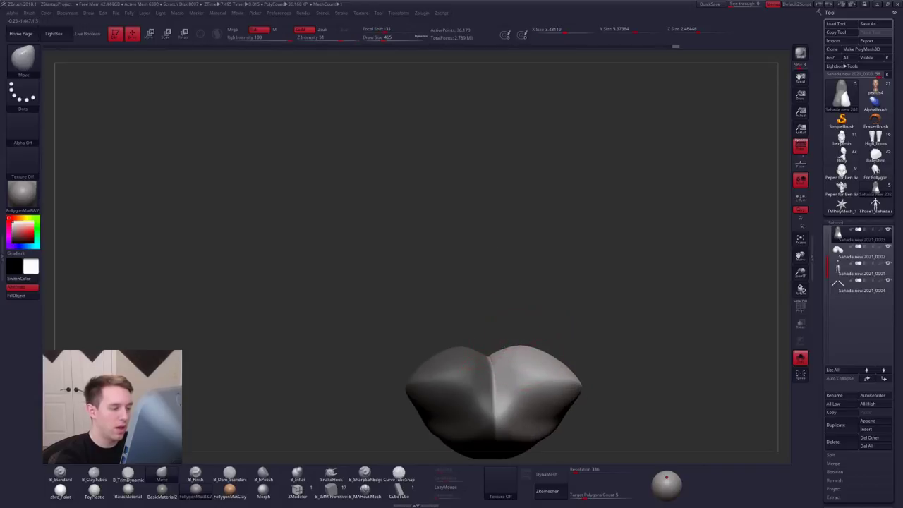
pyautogui.moveTo(505, 347); pyautogui.dragTo(506, 344)
pyautogui.moveTo(510, 314); pyautogui.dragTo(519, 338, button='right')
pyautogui.press('space')
pyautogui.moveTo(519, 338); pyautogui.dragTo(523, 339)
pyautogui.moveTo(517, 309); pyautogui.dragTo(527, 307, button='right')
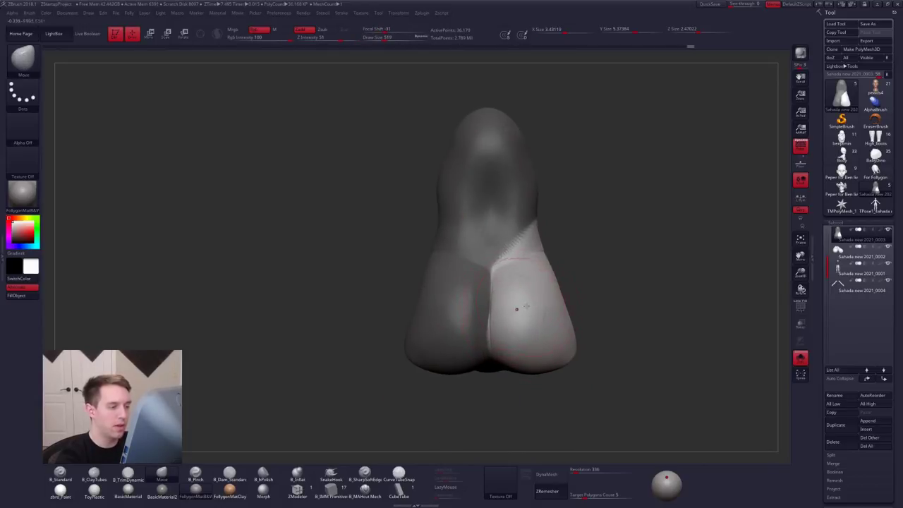
# Step: Clear the mask and apply Mirror And Weld to the abdomen and hip mesh
pyautogui.keyDown('ctrl'); pyautogui.moveTo(594, 283); pyautogui.dragTo(605, 288); pyautogui.keyUp('ctrl')
pyautogui.moveTo(823, 437); pyautogui.dragTo(827, 316)
pyautogui.hotkey('ctrl', 'f')
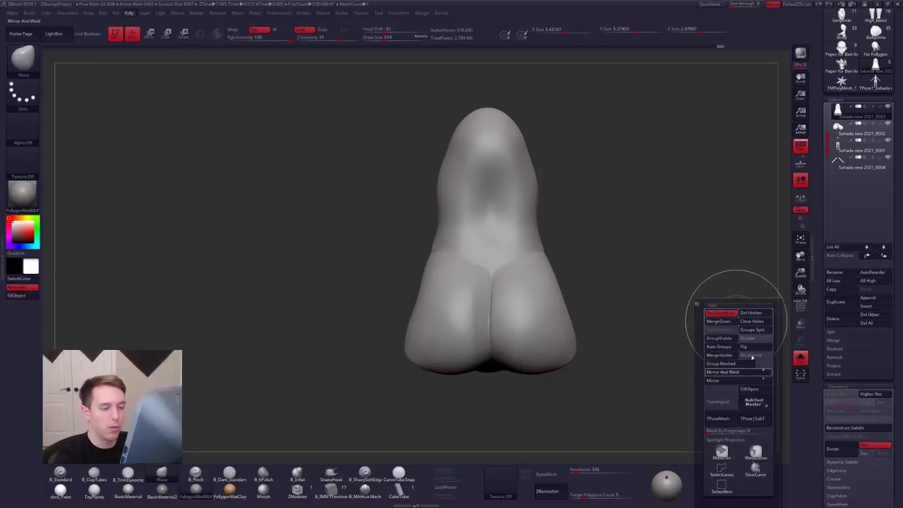
pyautogui.click(748, 372)
pyautogui.moveTo(588, 381); pyautogui.dragTo(584, 333, button='right')
pyautogui.moveTo(504, 348); pyautogui.dragTo(508, 386, button='right')
# Step: Bring back the full figure and examine the buttocks from behind and from the side
pyautogui.hotkey('alt', 's')
pyautogui.moveTo(480, 299); pyautogui.dragTo(511, 294, button='right')
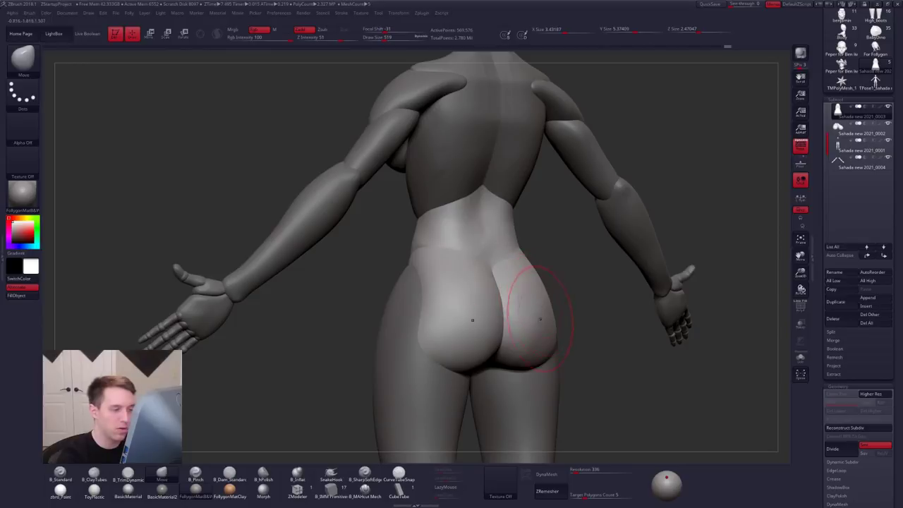
pyautogui.moveTo(564, 304); pyautogui.dragTo(525, 308, button='right')
pyautogui.press('5')
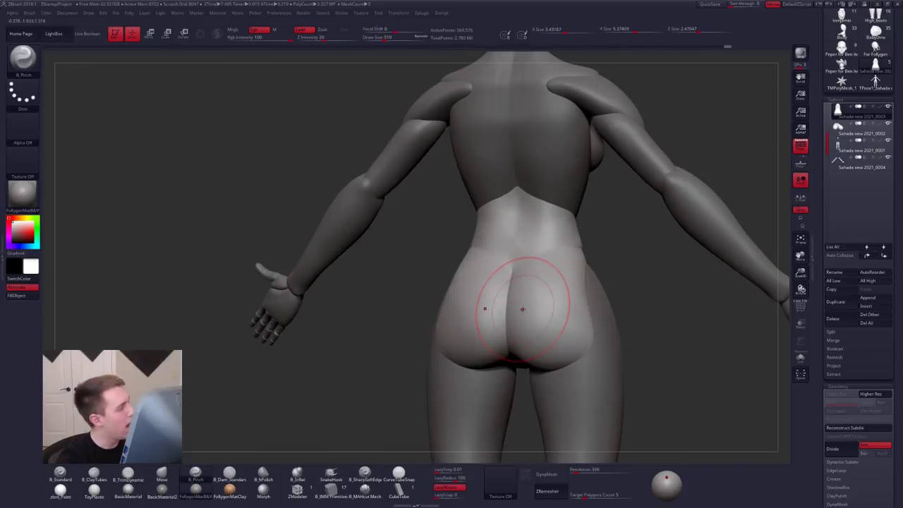
pyautogui.press('space')
pyautogui.moveTo(554, 293); pyautogui.dragTo(550, 293)
pyautogui.moveTo(569, 315); pyautogui.dragTo(537, 310, button='right')
pyautogui.moveTo(573, 271)
pyautogui.mouseDown(button='right')
pyautogui.moveTo(593, 266)
pyautogui.moveTo(558, 262)
pyautogui.mouseUp(button='right')
pyautogui.hotkey('alt', 's')
pyautogui.hotkey('alt', 's')
pyautogui.moveTo(605, 347)
pyautogui.mouseDown(button='right')
pyautogui.moveTo(574, 337)
pyautogui.moveTo(613, 329)
pyautogui.moveTo(551, 339)
pyautogui.moveTo(570, 314)
pyautogui.mouseUp(button='right')
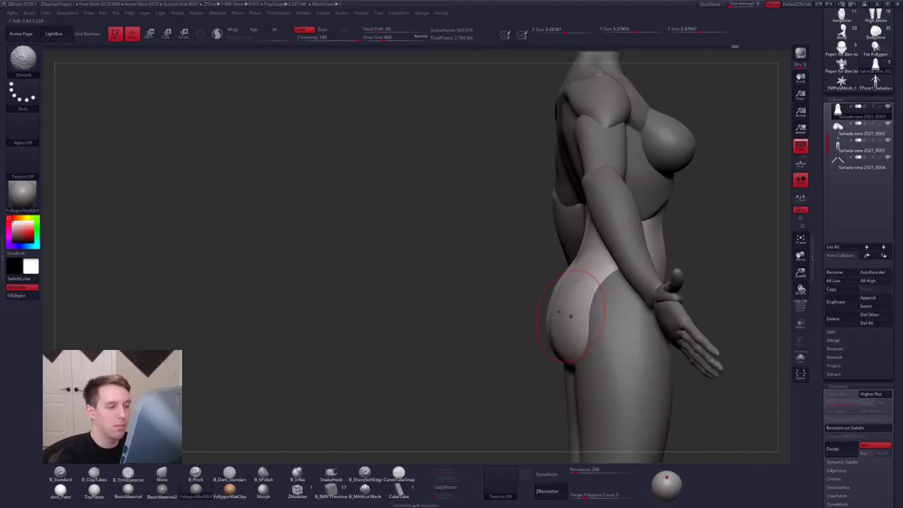
# Step: Isolate the abdomen and hip mesh and turn off perspective
pyautogui.press('space')
pyautogui.moveTo(570, 315); pyautogui.dragTo(577, 315)
pyautogui.hotkey('alt', 's')
pyautogui.hotkey('alt', 's')
pyautogui.hotkey('alt', 's')
pyautogui.click(804, 154)
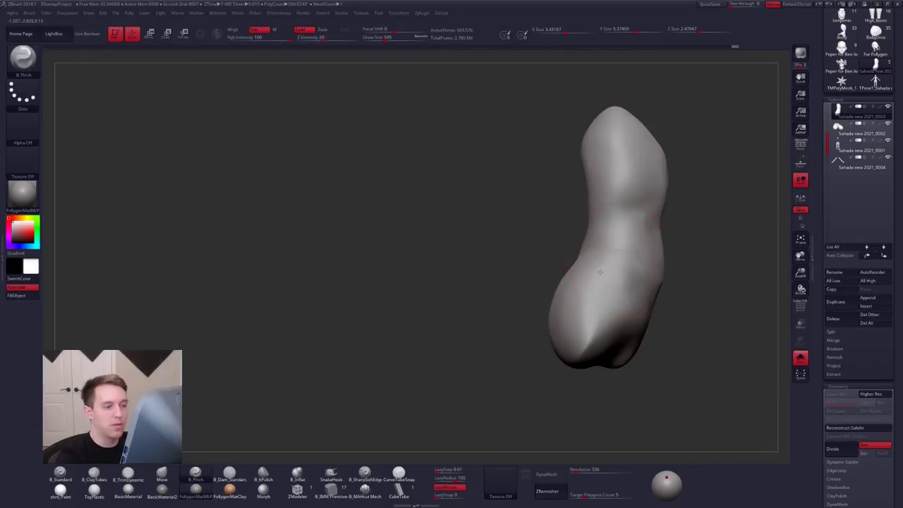
# Step: Refine the profile from the lower back into the buttocks with the Move brush at draw sizes 430 and 447
pyautogui.moveTo(611, 285)
pyautogui.keyDown('alt'); pyautogui.mouseDown(button='right')
pyautogui.moveTo(565, 294)
pyautogui.moveTo(560, 311)
pyautogui.mouseUp(button='right'); pyautogui.keyUp('alt')
pyautogui.press('b')
pyautogui.press('m')
pyautogui.press('v')
pyautogui.press('space')
pyautogui.moveTo(515, 300)
pyautogui.mouseDown()
pyautogui.moveTo(507, 299)
pyautogui.moveTo(514, 298)
pyautogui.mouseUp()
pyautogui.press('space')
pyautogui.hotkey('ctrl', 'space')
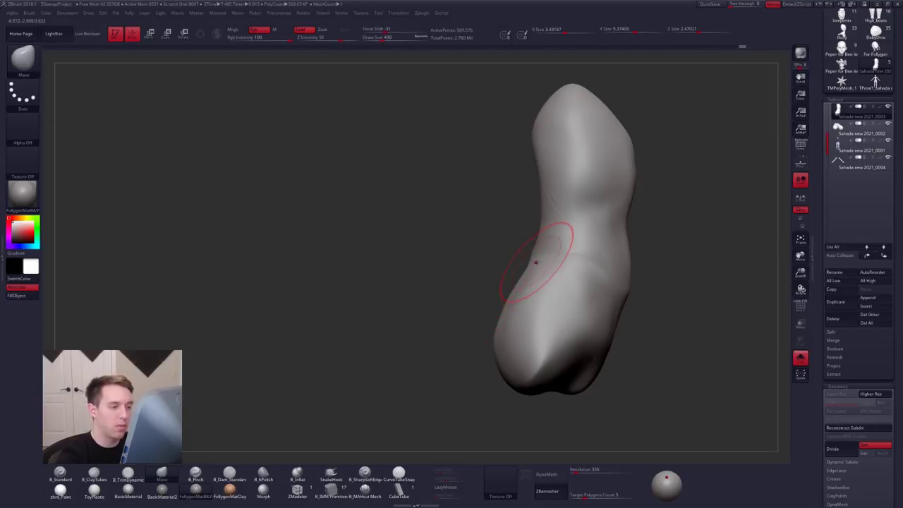
pyautogui.press('space')
pyautogui.moveTo(523, 279); pyautogui.dragTo(526, 279)
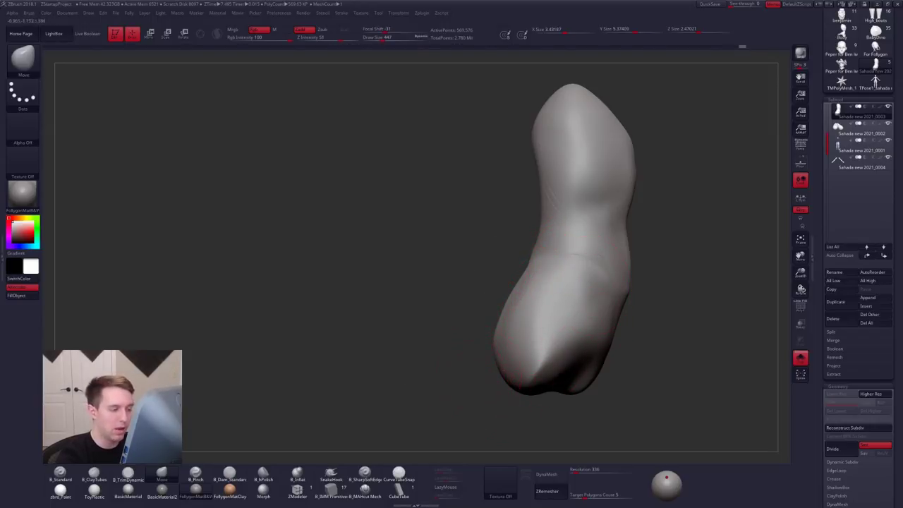
pyautogui.moveTo(459, 343); pyautogui.dragTo(502, 380)
# Step: Build up volume on the lower part of both buttocks with the ClayTubes brush at draw size 447
pyautogui.moveTo(517, 351); pyautogui.dragTo(510, 338, button='right')
pyautogui.press('2')
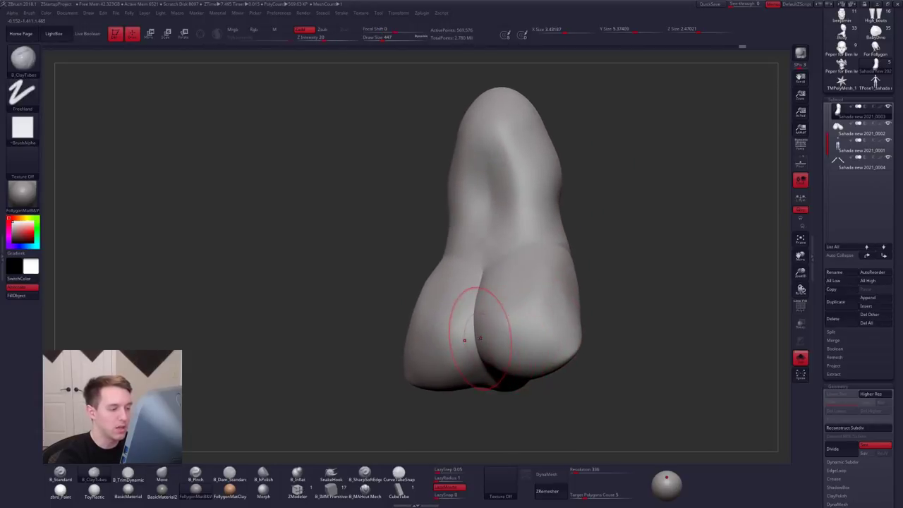
pyautogui.moveTo(494, 333)
pyautogui.mouseDown()
pyautogui.moveTo(569, 307)
pyautogui.moveTo(537, 341)
pyautogui.mouseUp()
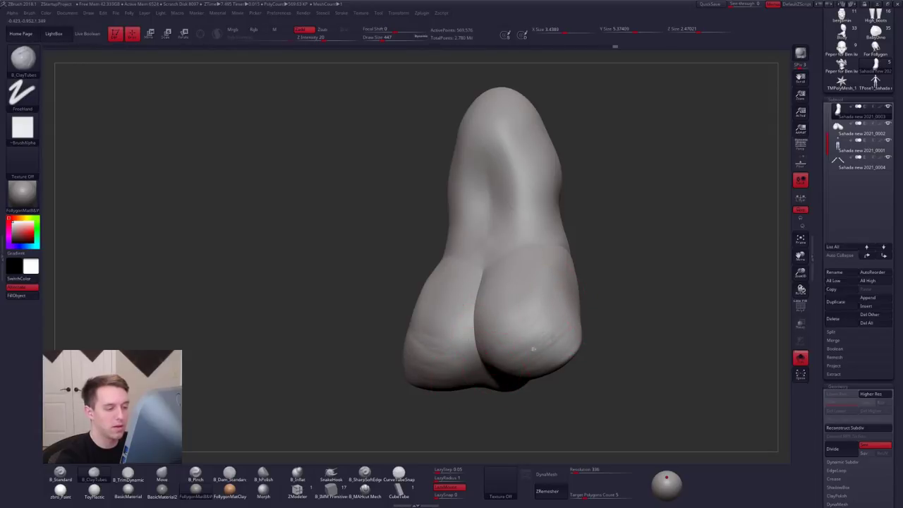
pyautogui.keyDown('shift'); pyautogui.moveTo(506, 369); pyautogui.dragTo(445, 357, button='right'); pyautogui.keyUp('shift')
# Step: Show the full figure and reshape the buttocks' outline from the side and behind with the Move brush
pyautogui.hotkey('alt', 's')
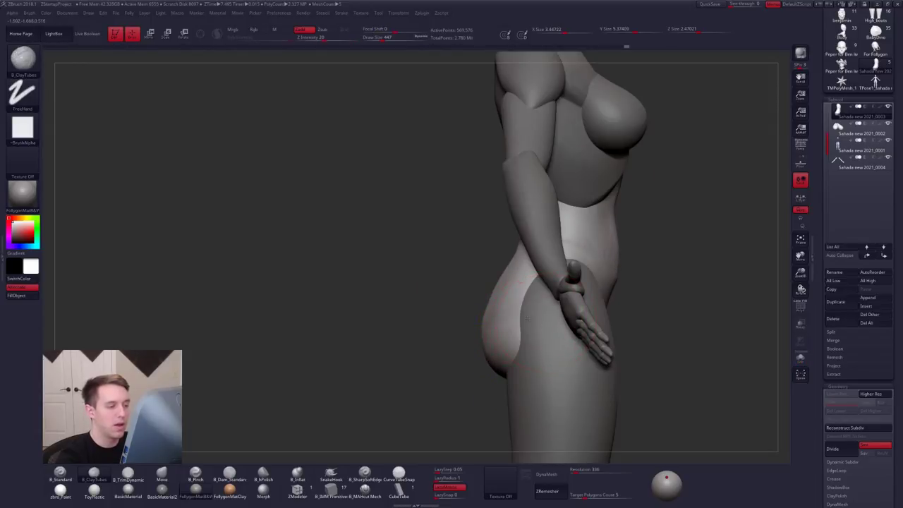
pyautogui.keyDown('ctrl'); pyautogui.moveTo(530, 318); pyautogui.dragTo(496, 367, button='right'); pyautogui.keyUp('ctrl')
pyautogui.press('1')
pyautogui.press('space')
pyautogui.moveTo(508, 300); pyautogui.dragTo(510, 333)
pyautogui.moveTo(494, 333); pyautogui.dragTo(564, 325, button='right')
pyautogui.press('space')
pyautogui.moveTo(517, 317)
pyautogui.mouseDown()
pyautogui.moveTo(509, 316)
pyautogui.moveTo(521, 303)
pyautogui.mouseUp()
pyautogui.press('space')
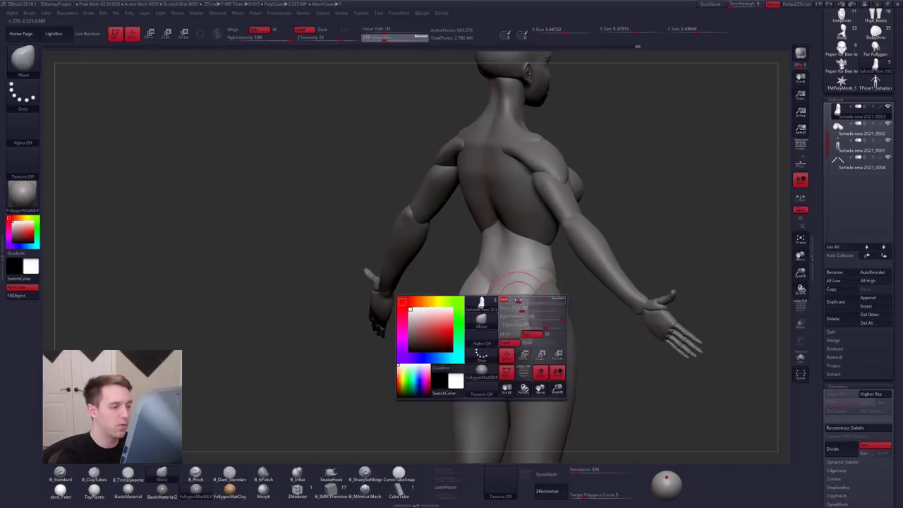
# Step: Frame the full figure from the front and make the legs the active subtool
pyautogui.moveTo(514, 295); pyautogui.dragTo(378, 301, button='right')
pyautogui.keyDown('ctrl'); pyautogui.moveTo(653, 285); pyautogui.dragTo(655, 333, button='right'); pyautogui.keyUp('ctrl')
pyautogui.keyDown('alt'); pyautogui.moveTo(655, 332); pyautogui.dragTo(534, 455, button='right'); pyautogui.keyUp('alt')
pyautogui.keyDown('alt'); pyautogui.moveTo(535, 455); pyautogui.dragTo(506, 422, button='right'); pyautogui.keyUp('alt')
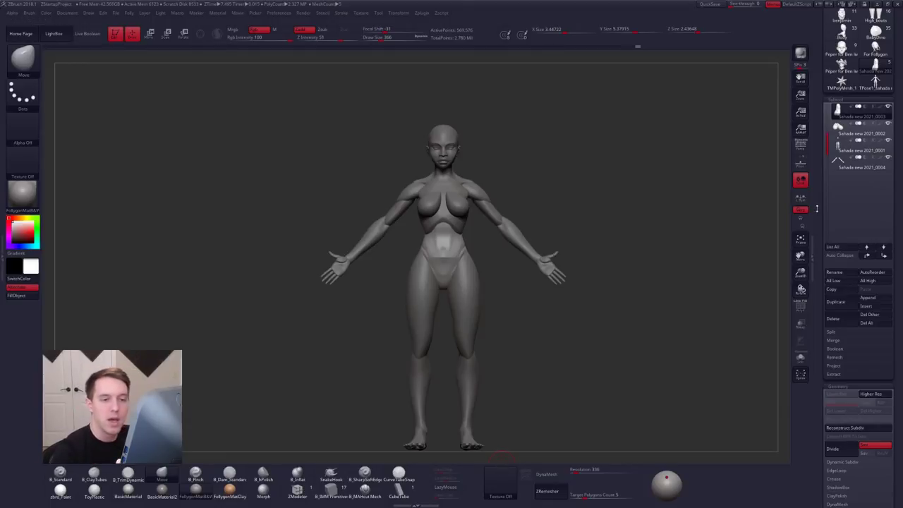
pyautogui.moveTo(821, 185); pyautogui.dragTo(766, 314)
pyautogui.keyDown('alt'); pyautogui.click(460, 277); pyautogui.keyUp('alt')
pyautogui.keyDown('ctrl'); pyautogui.moveTo(447, 256); pyautogui.dragTo(461, 277, button='right'); pyautogui.keyUp('ctrl')
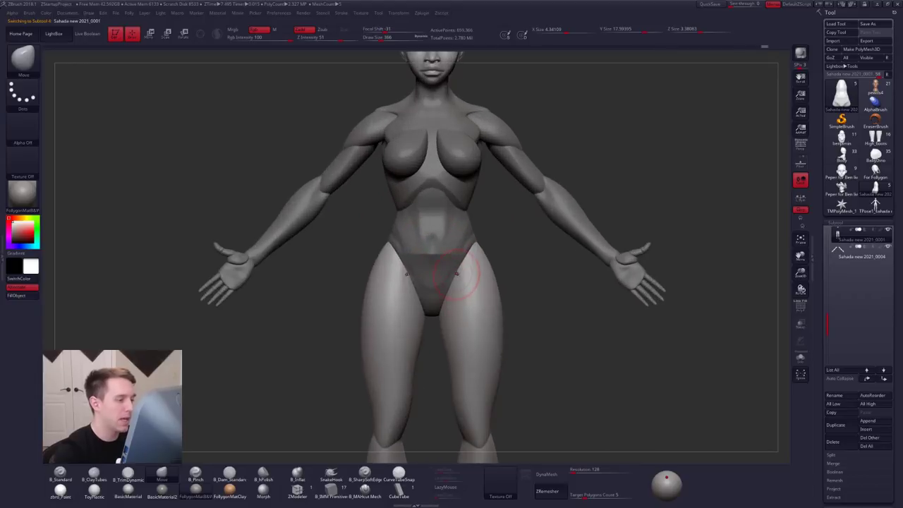
pyautogui.keyDown('alt'); pyautogui.moveTo(490, 358); pyautogui.dragTo(521, 299, button='right'); pyautogui.keyUp('alt')
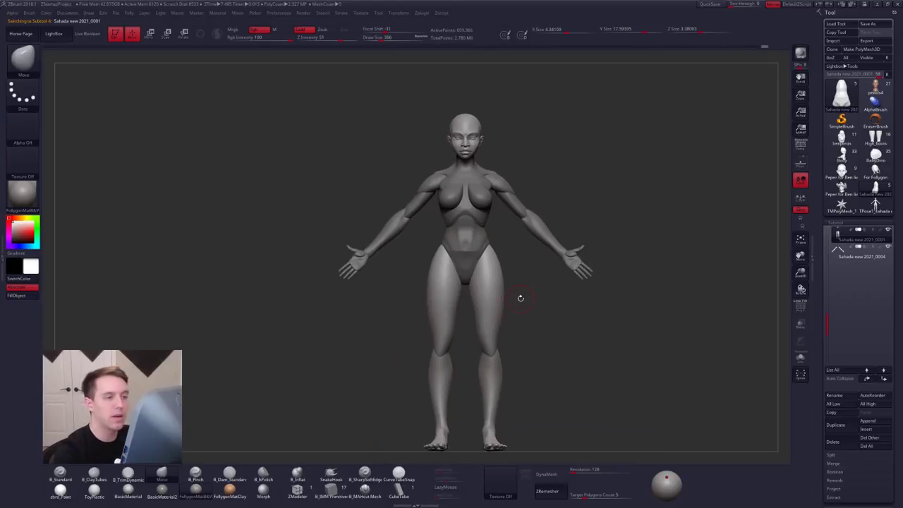
# Step: Switch to the full-body TPose1 tool and try to delete its subtool
pyautogui.click(876, 205)
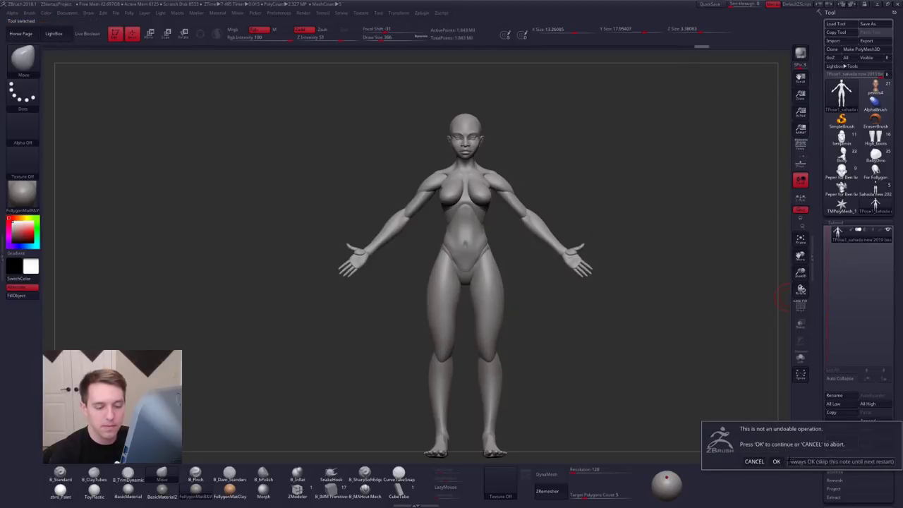
pyautogui.click(777, 463)
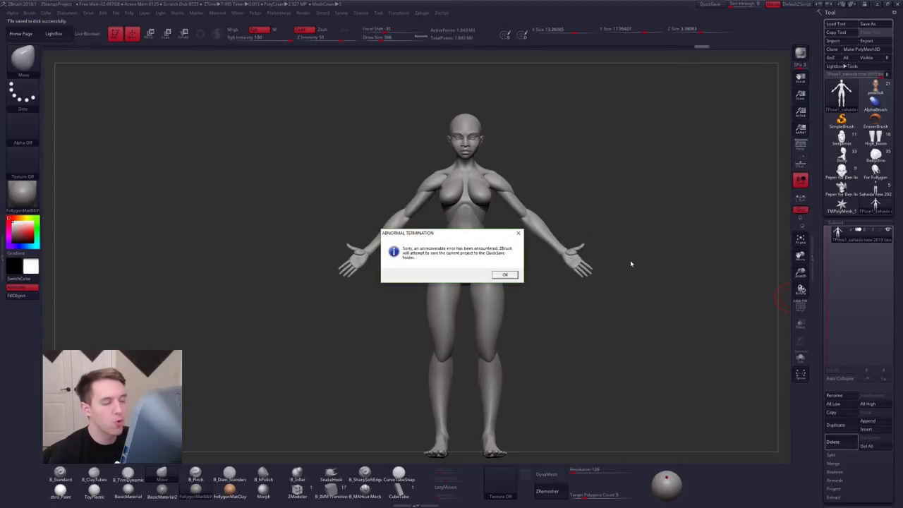
# Step: Dismiss the abnormal termination dialogs and relaunch ZBrush
pyautogui.moveTo(478, 234); pyautogui.dragTo(242, 240)
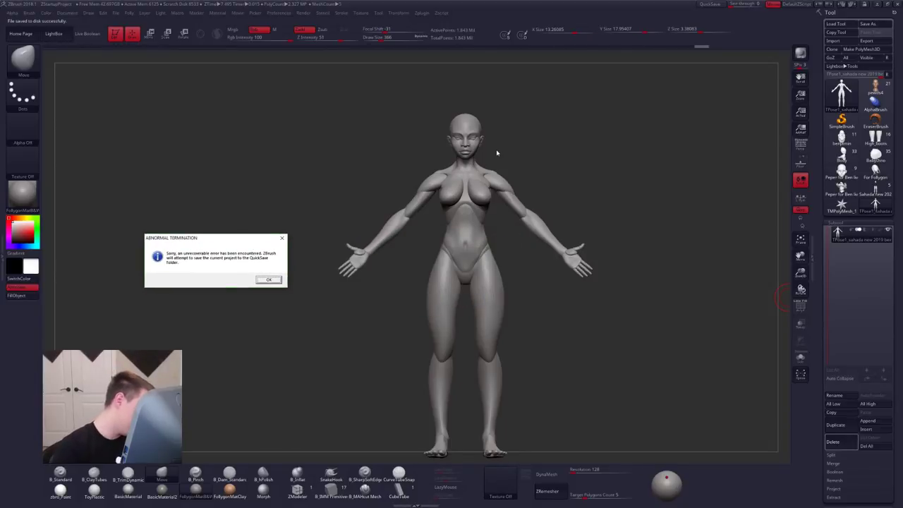
pyautogui.click(268, 280)
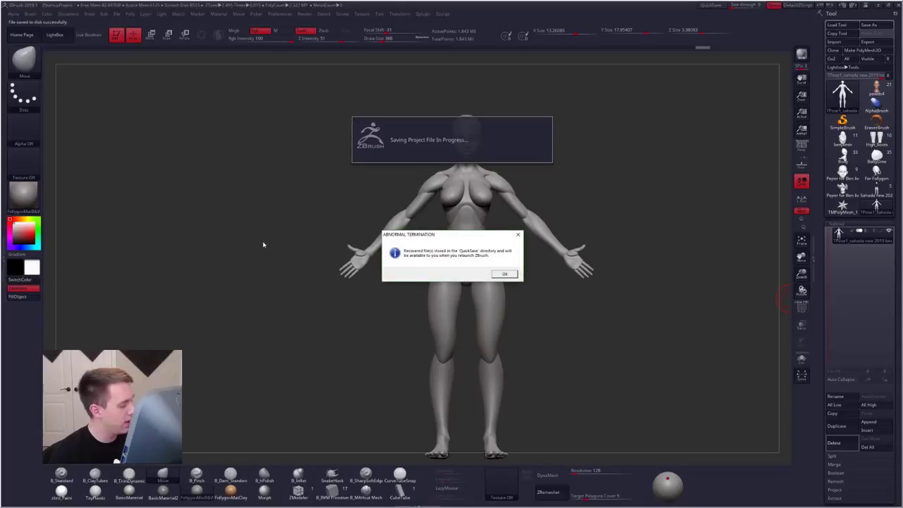
pyautogui.click(505, 274)
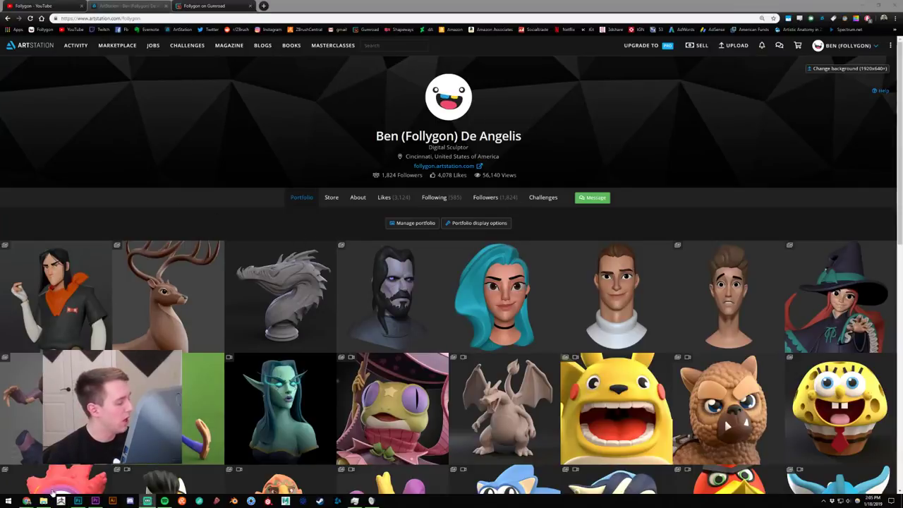
pyautogui.click(60, 501)
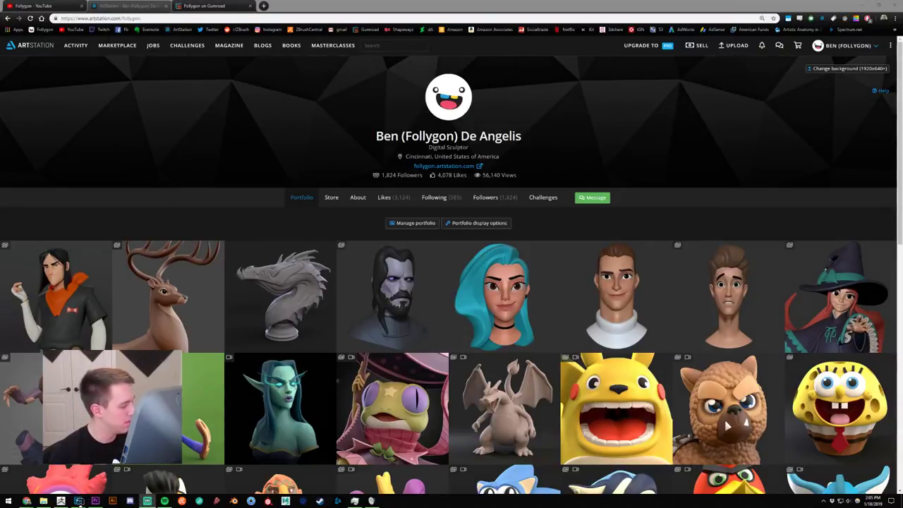
# Step: Switch to Photoshop and paste the captured crash message into a new document made from the Clipboard preset
pyautogui.hotkey('alt', 'Tab')
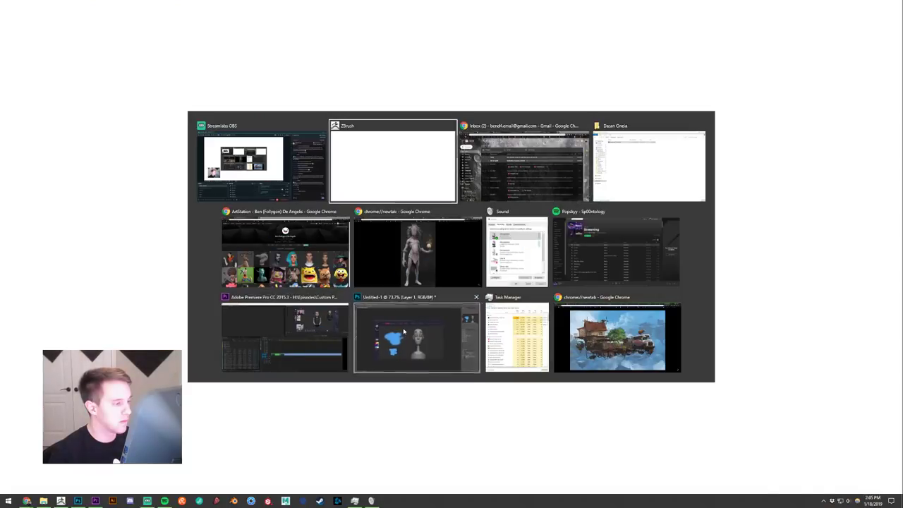
pyautogui.click(404, 332)
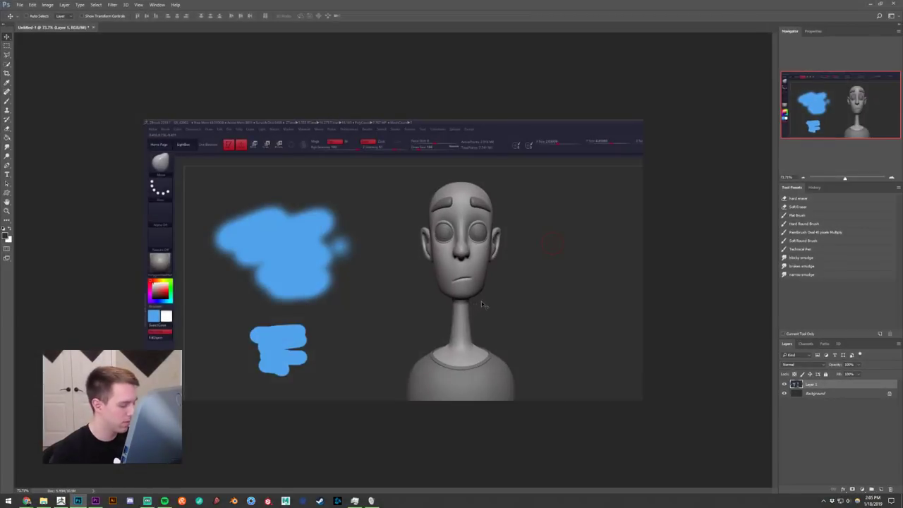
pyautogui.hotkey('ctrl', 'n')
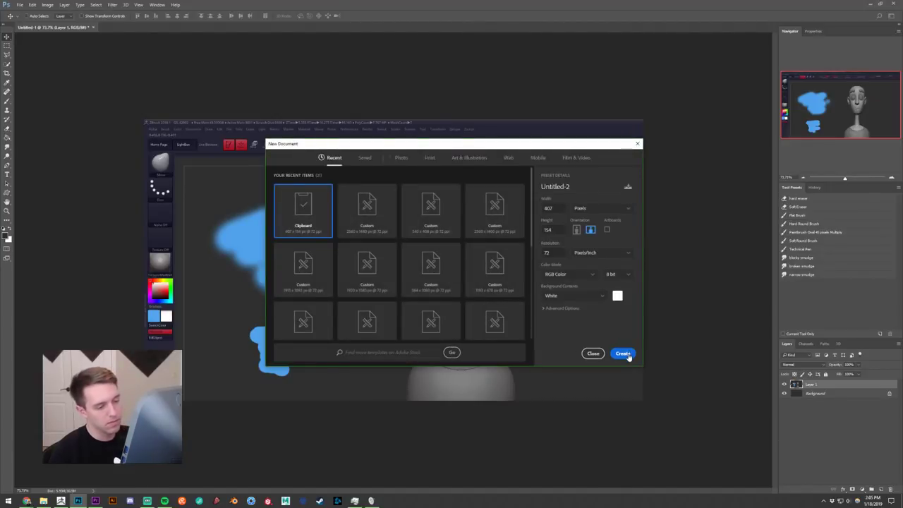
pyautogui.click(625, 354)
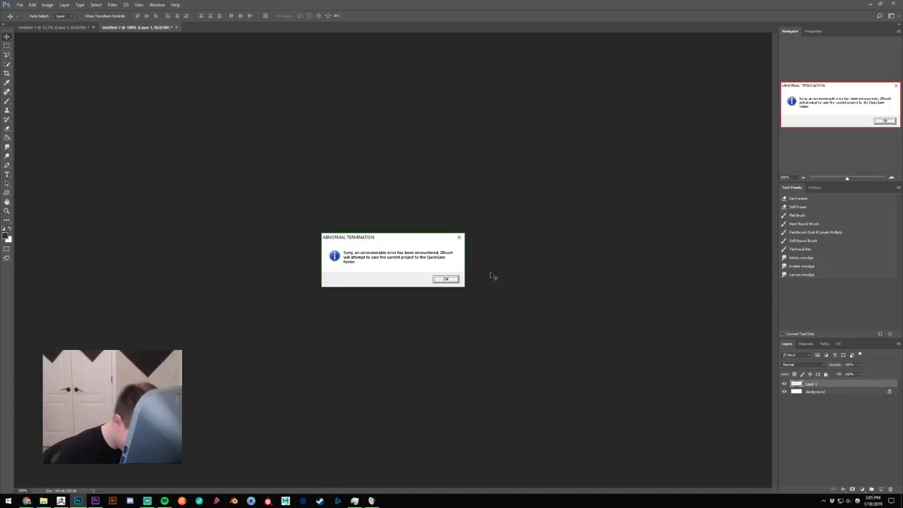
# Step: Close the crash message document without saving and dismiss the ZBrush Home Page window
pyautogui.hotkey('ctrl', 'w')
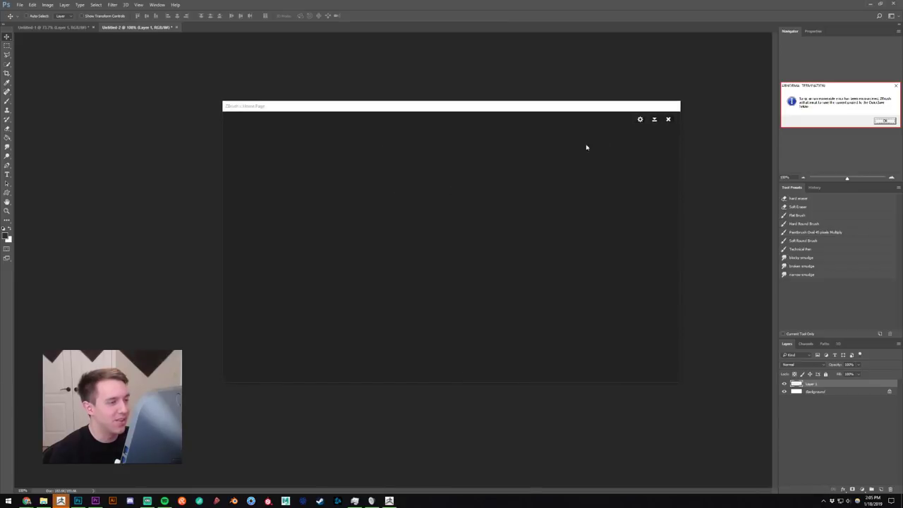
pyautogui.click(668, 119)
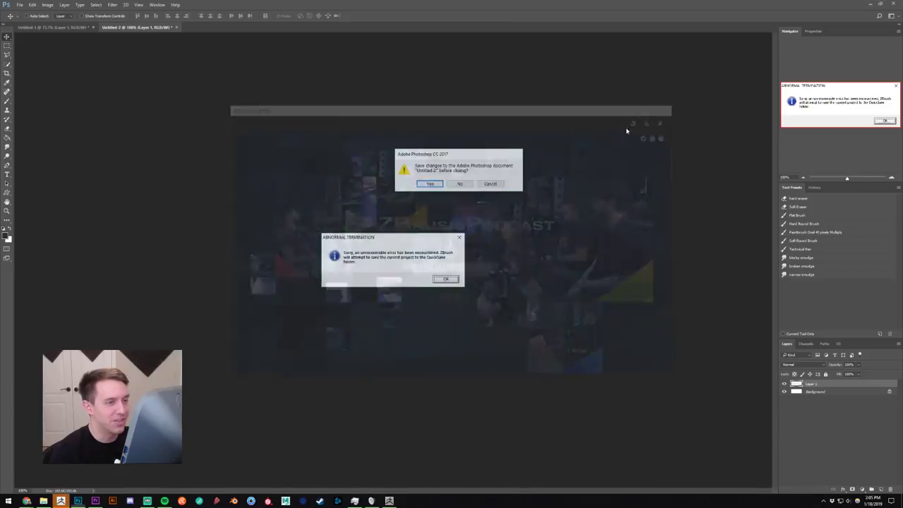
pyautogui.click(459, 183)
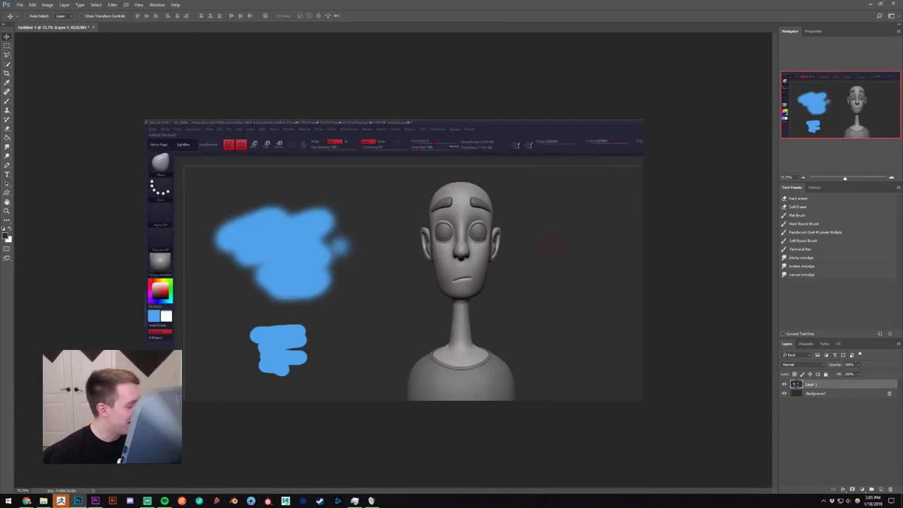
# Step: Switch back to ZBrush, dismiss the abnormal termination note, and open the recovered document from the QuickSave files to check its subtools
pyautogui.click(61, 500)
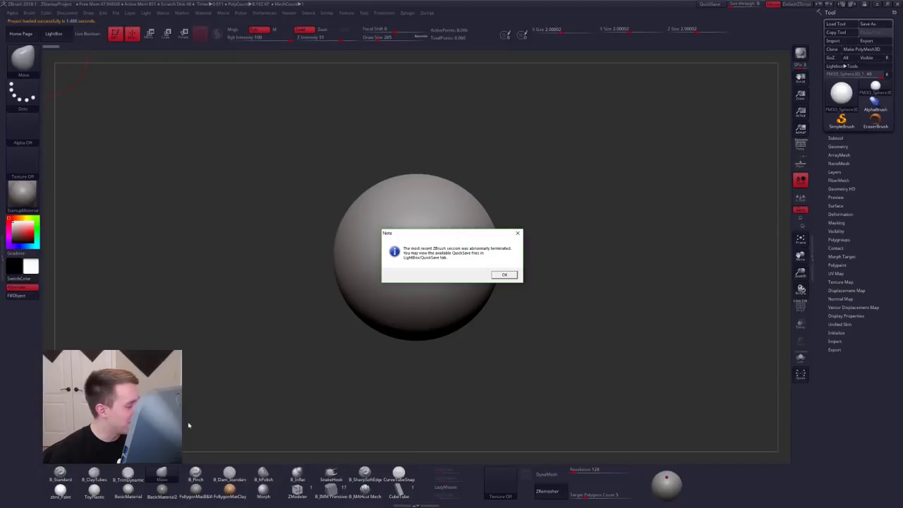
pyautogui.click(504, 276)
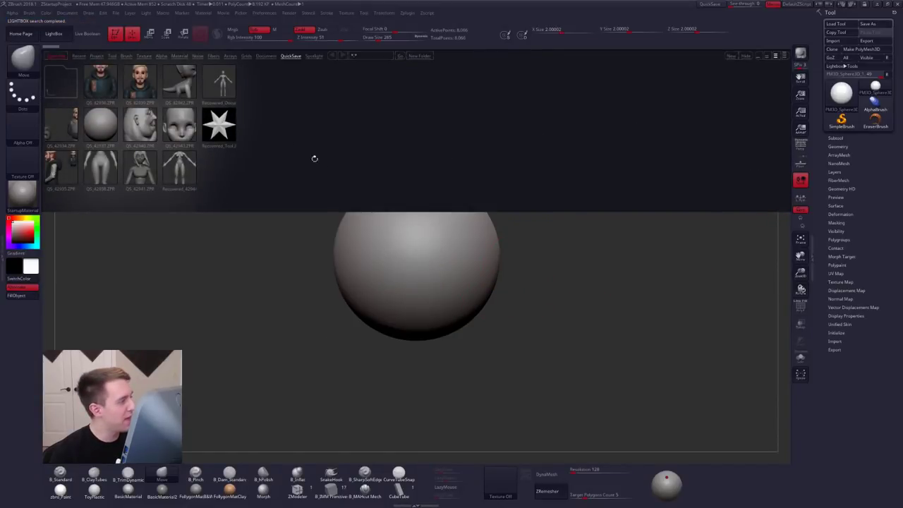
pyautogui.click(188, 177)
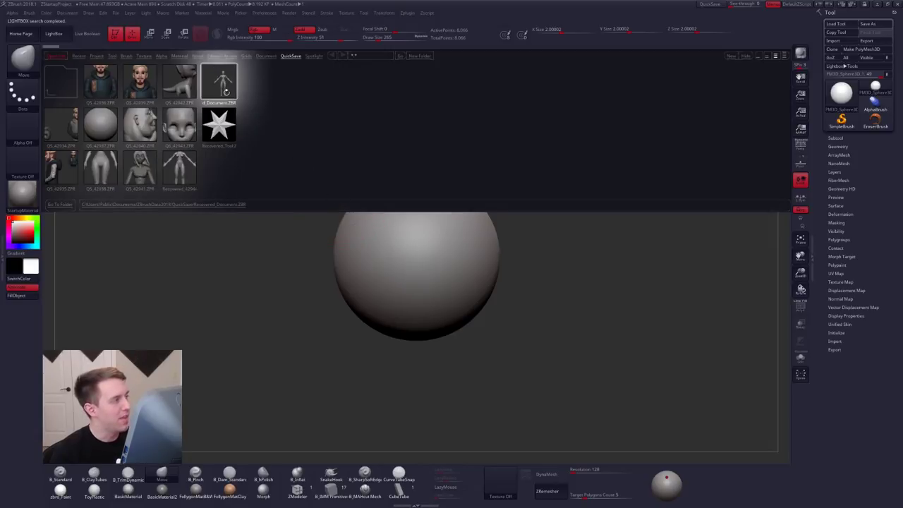
pyautogui.doubleClick(225, 92)
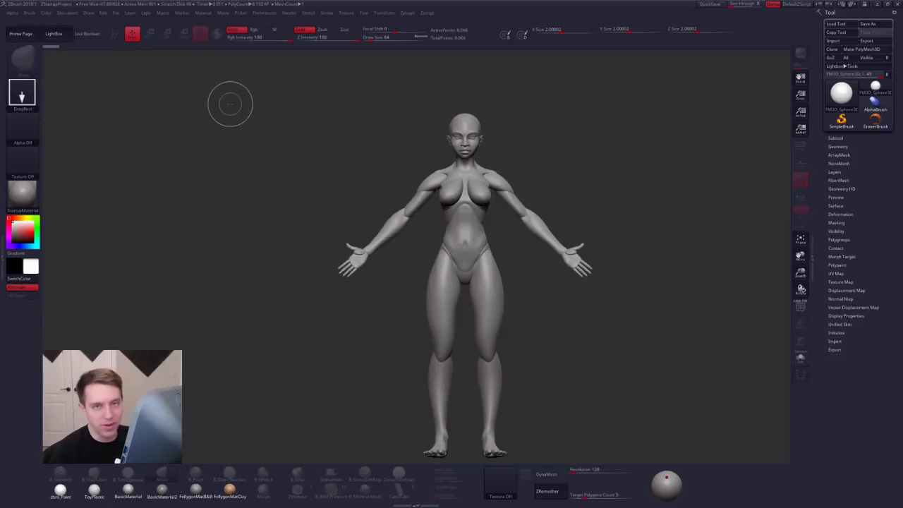
pyautogui.click(835, 138)
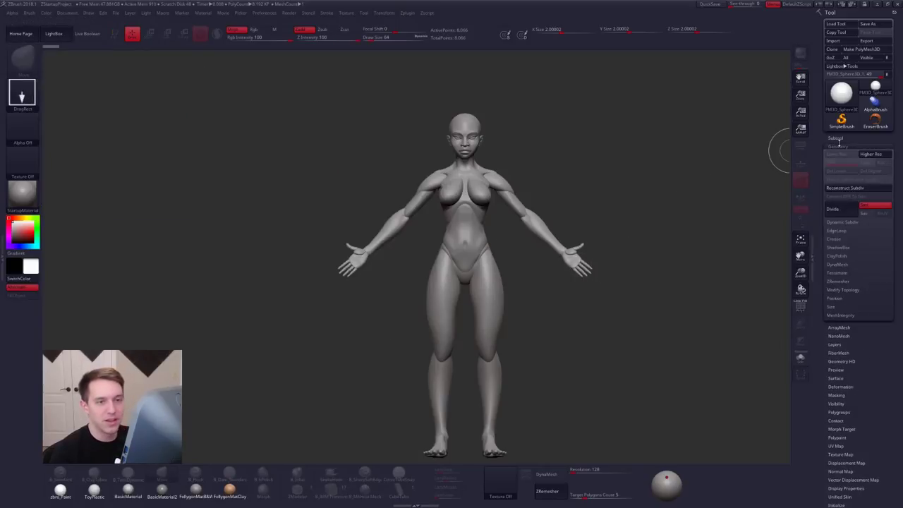
pyautogui.click(855, 91)
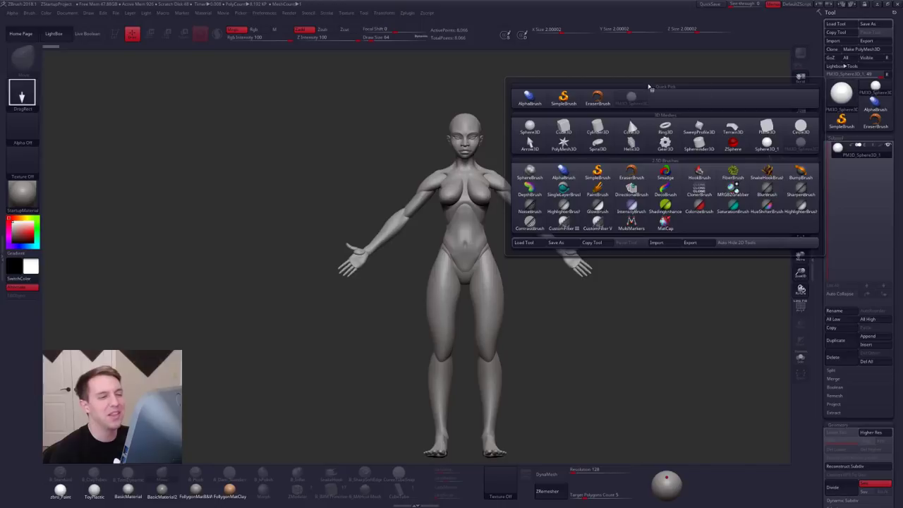
# Step: Restore the Recovered project from the QuickSave files and make the Sahada new 2021 figure the active tool
pyautogui.click(62, 34)
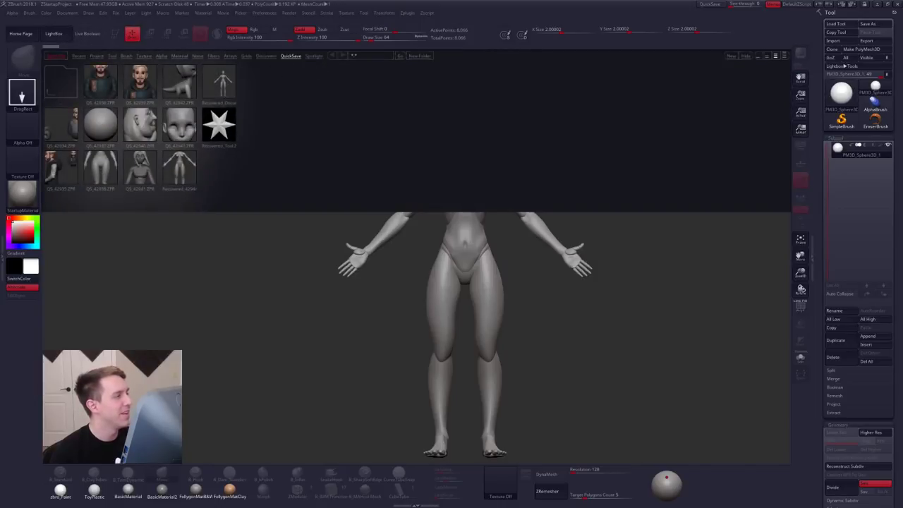
pyautogui.click(175, 177)
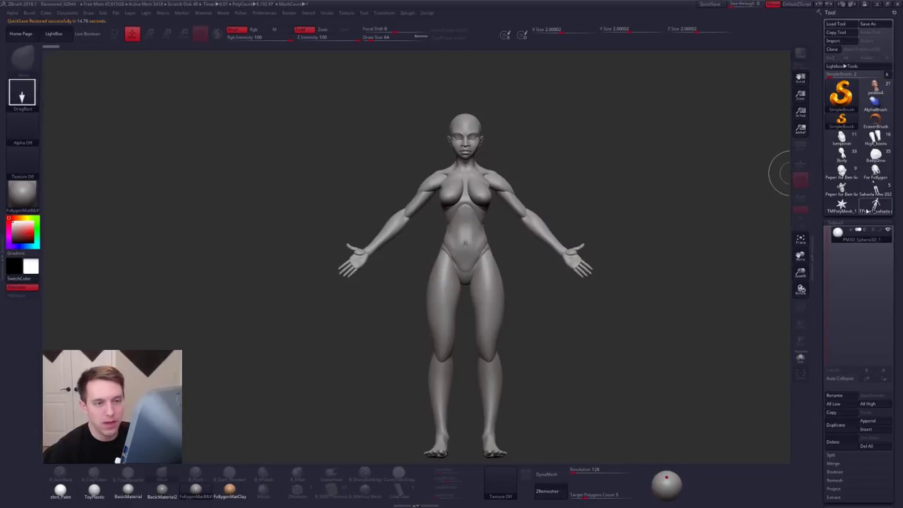
pyautogui.click(874, 207)
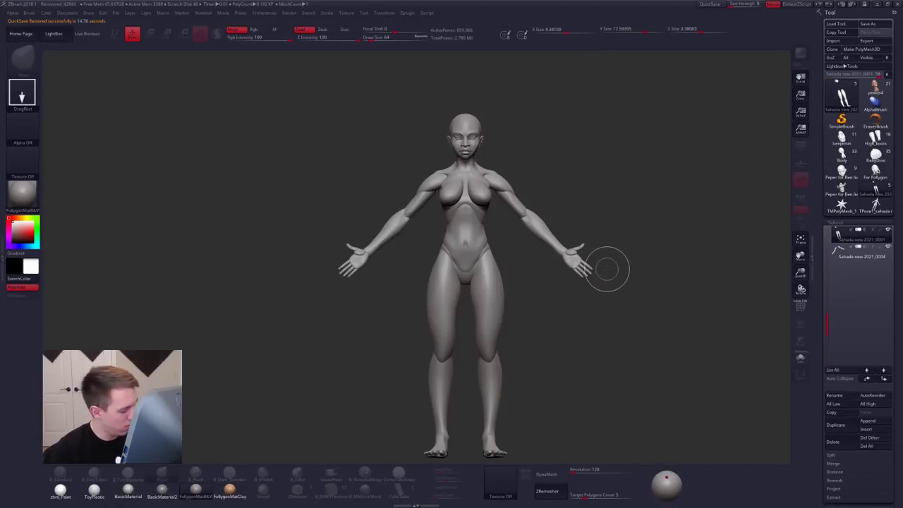
# Step: Clear the canvas, place the full figure in edit mode and turn on perspective
pyautogui.hotkey('ctrl', 'n')
pyautogui.moveTo(526, 241); pyautogui.dragTo(526, 285)
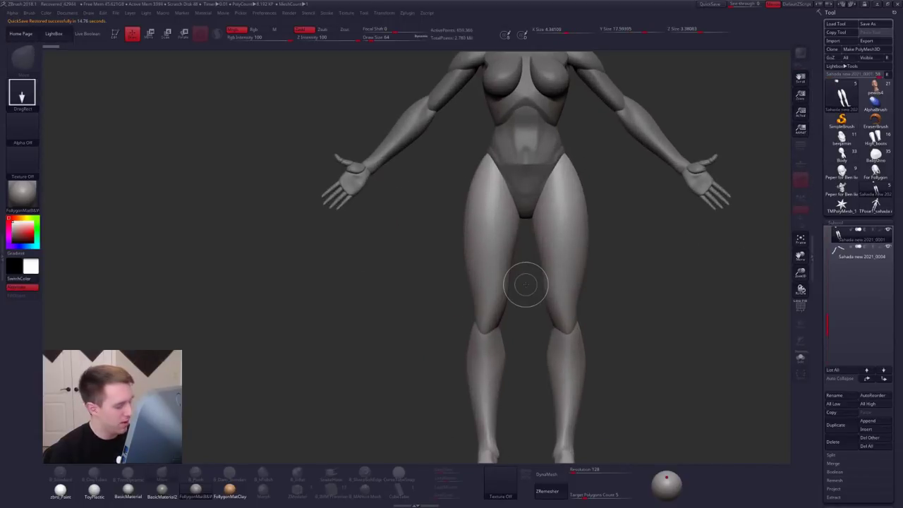
pyautogui.press('t')
pyautogui.keyDown('alt'); pyautogui.moveTo(605, 254); pyautogui.dragTo(542, 248); pyautogui.keyUp('alt')
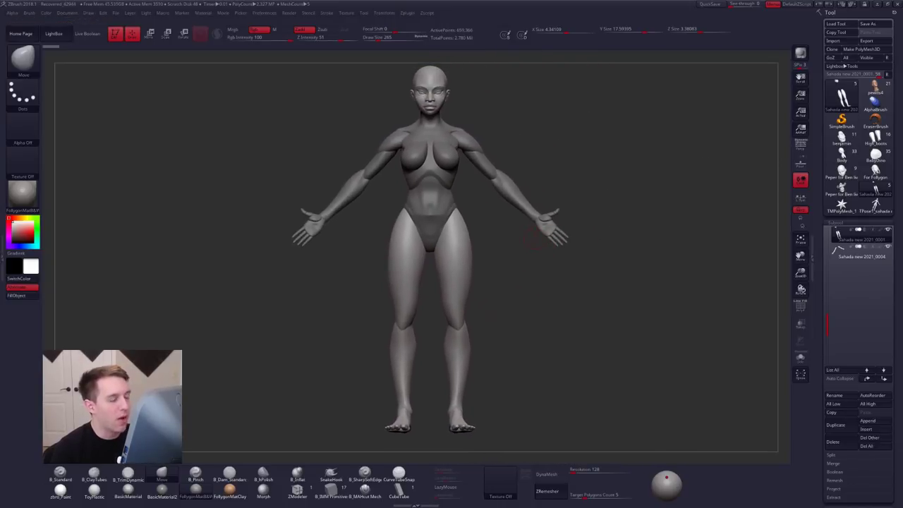
pyautogui.click(801, 147)
pyautogui.moveTo(607, 218)
pyautogui.mouseDown()
pyautogui.moveTo(582, 220)
pyautogui.moveTo(594, 226)
pyautogui.mouseUp()
pyautogui.moveTo(396, 246)
pyautogui.mouseDown()
pyautogui.moveTo(552, 250)
pyautogui.moveTo(456, 253)
pyautogui.moveTo(417, 240)
pyautogui.moveTo(501, 296)
pyautogui.moveTo(540, 305)
pyautogui.moveTo(497, 262)
pyautogui.mouseUp()
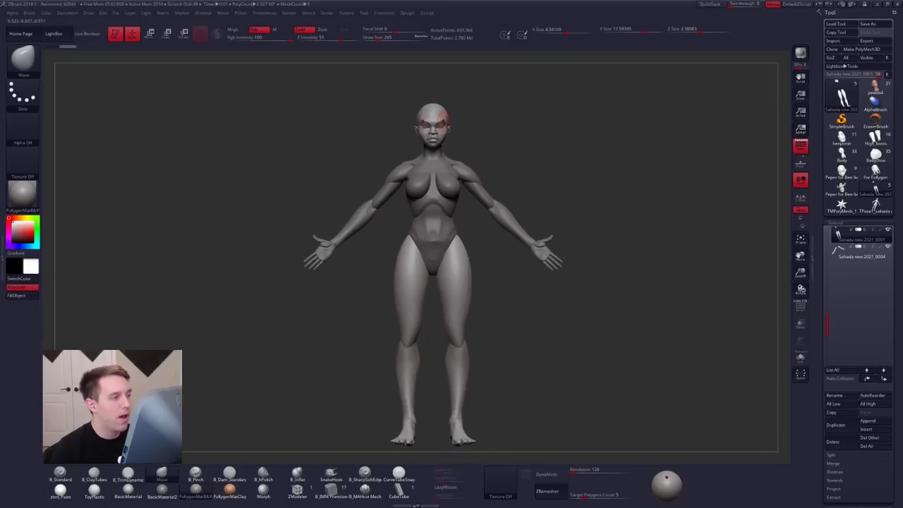
pyautogui.moveTo(494, 152)
pyautogui.keyDown('alt'); pyautogui.mouseDown()
pyautogui.moveTo(501, 206)
pyautogui.moveTo(530, 253)
pyautogui.moveTo(543, 226)
pyautogui.moveTo(582, 226)
pyautogui.mouseUp(); pyautogui.keyUp('alt')
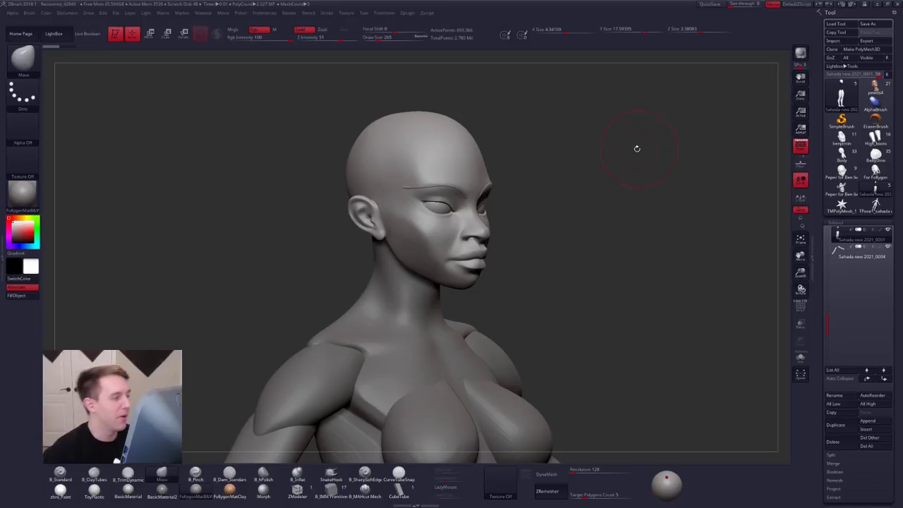
# Step: Solo the subtool that combines head and legs and hide the legs with a rectangular selection around the head
pyautogui.moveTo(527, 169); pyautogui.dragTo(547, 175)
pyautogui.hotkey('alt', 's')
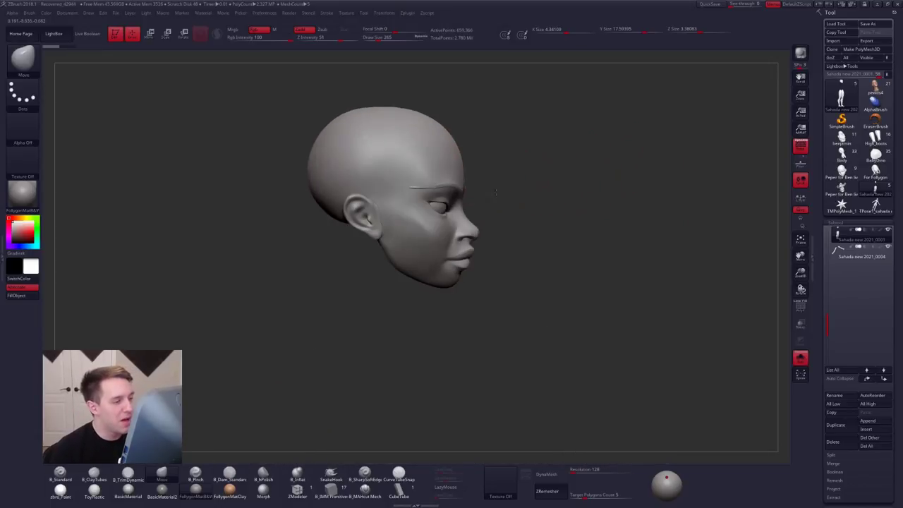
pyautogui.keyDown('alt'); pyautogui.moveTo(521, 206); pyautogui.dragTo(441, 242); pyautogui.keyUp('alt')
pyautogui.hotkey('alt', 's')
pyautogui.hotkey('shift', 'f')
pyautogui.keyDown('alt'); pyautogui.moveTo(443, 244); pyautogui.dragTo(446, 230, button='right'); pyautogui.keyUp('alt')
pyautogui.hotkey('shift', 'f')
pyautogui.hotkey('alt', 's')
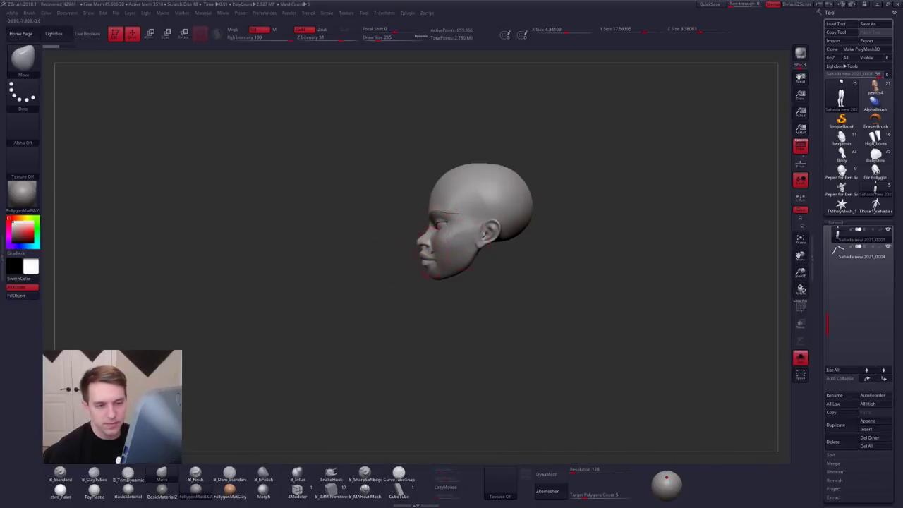
pyautogui.moveTo(334, 280)
pyautogui.keyDown('ctrl'); pyautogui.keyDown('shift'); pyautogui.mouseDown()
pyautogui.moveTo(616, 256)
pyautogui.moveTo(579, 125)
pyautogui.moveTo(594, 140)
pyautogui.mouseUp(); pyautogui.keyUp('shift'); pyautogui.keyUp('ctrl')
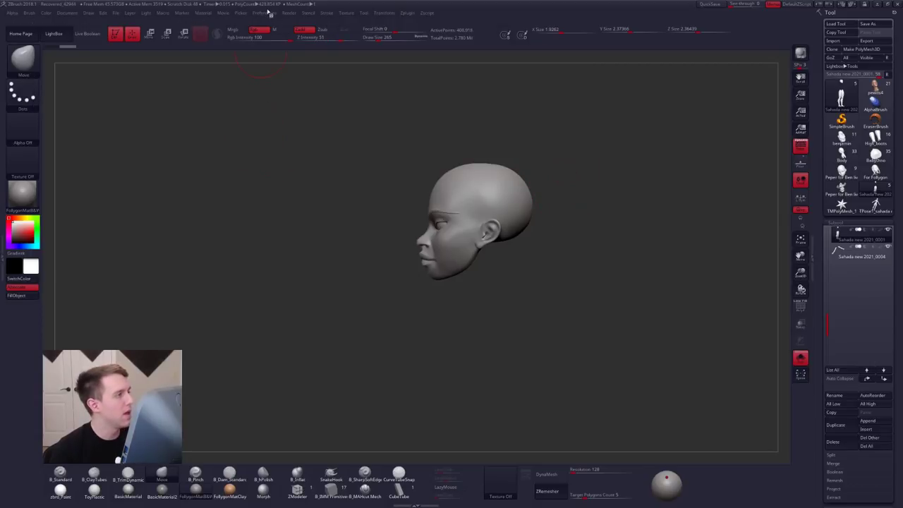
# Step: Restore the custom interface configuration and split the hidden legs into a separate subtool
pyautogui.moveTo(270, 13)
pyautogui.click(282, 39)
pyautogui.click(286, 48)
pyautogui.hotkey('ctrl', 'shift', 'f')
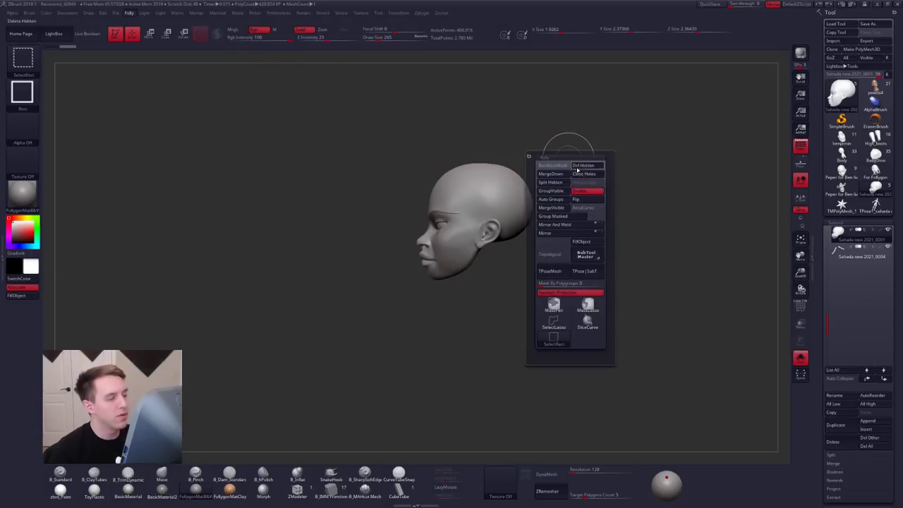
pyautogui.keyDown('ctrl'); pyautogui.keyDown('shift'); pyautogui.click(559, 321); pyautogui.keyUp('shift'); pyautogui.keyUp('ctrl')
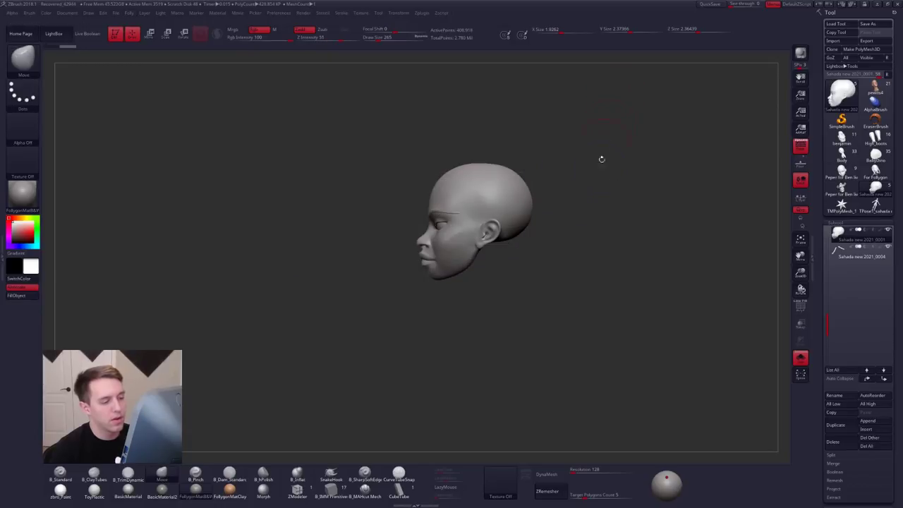
pyautogui.hotkey('ctrl', 'shift', 'f')
pyautogui.click(589, 205)
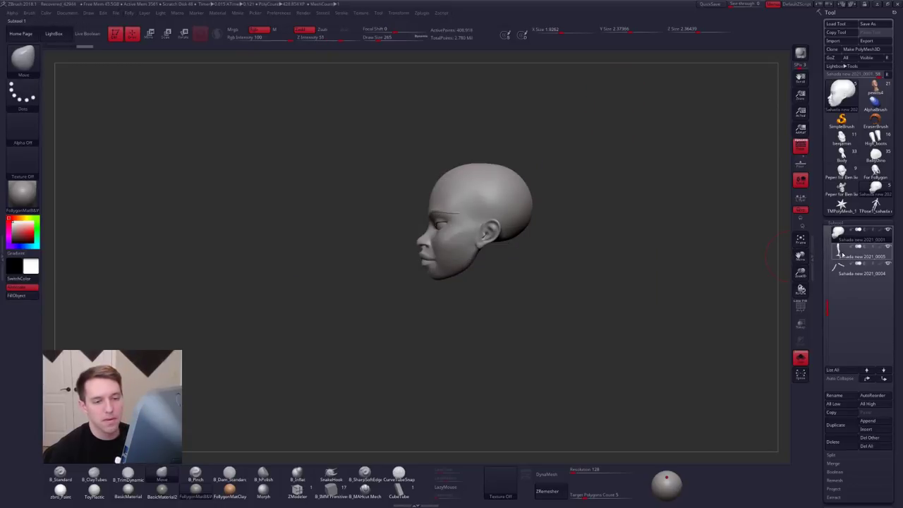
# Step: Show only the torso and head subtools together, with the head as the active subtool
pyautogui.moveTo(844, 250)
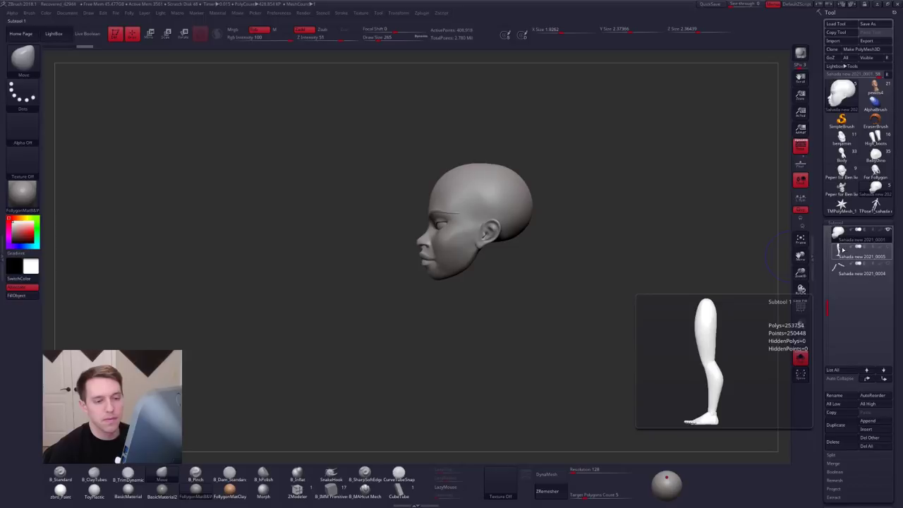
pyautogui.moveTo(830, 305); pyautogui.dragTo(832, 230)
pyautogui.click(843, 237)
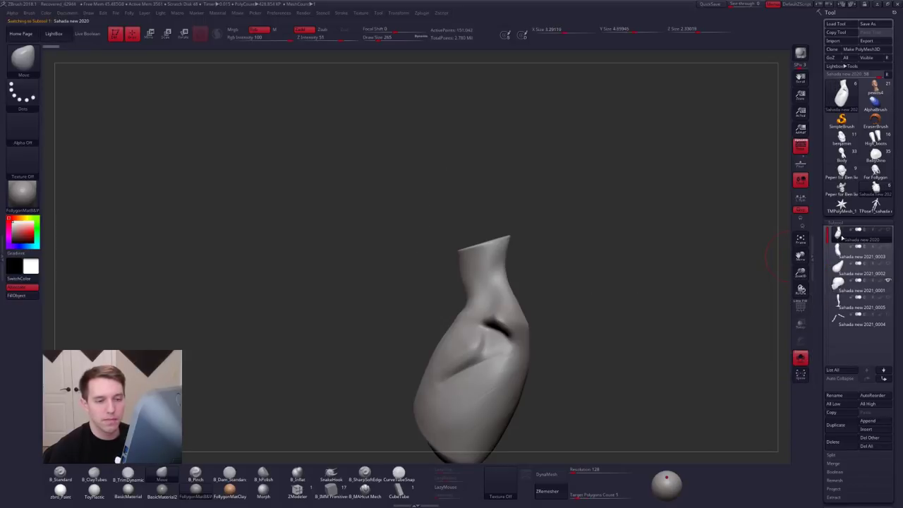
pyautogui.click(840, 282)
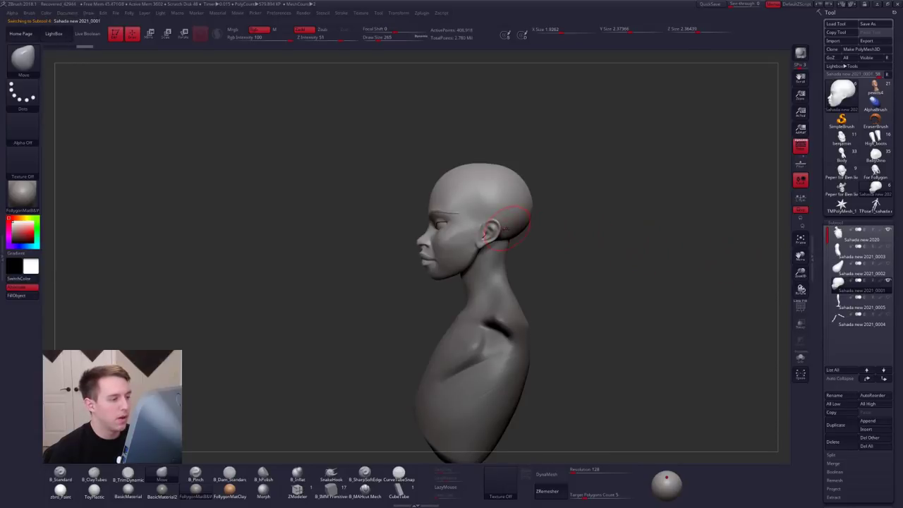
pyautogui.keyDown('alt'); pyautogui.moveTo(506, 228); pyautogui.dragTo(557, 247, button='right'); pyautogui.keyUp('alt')
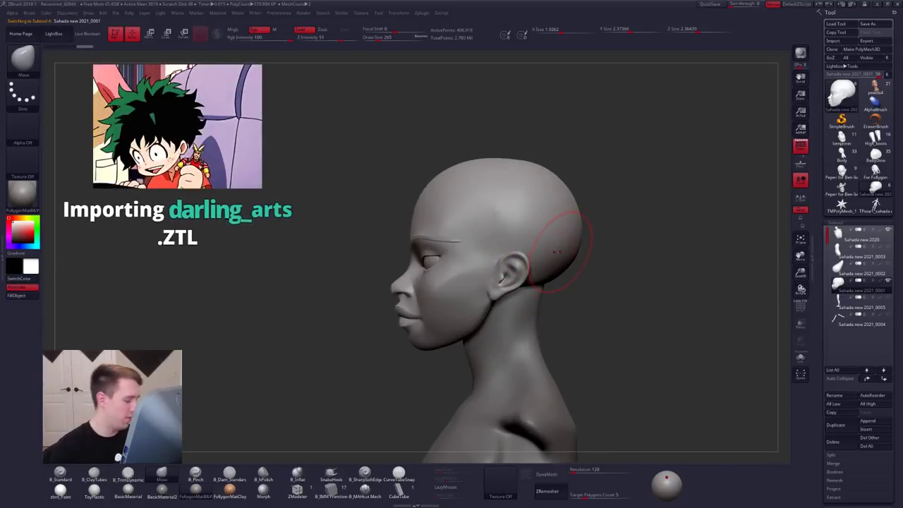
# Step: Push in the back of the skull with the Move brush enlarged to draw size 742, and set the draw size to 537
pyautogui.moveTo(424, 233)
pyautogui.mouseDown(button='right')
pyautogui.moveTo(513, 216)
pyautogui.moveTo(528, 228)
pyautogui.moveTo(441, 249)
pyautogui.moveTo(431, 226)
pyautogui.moveTo(432, 243)
pyautogui.mouseUp(button='right')
pyautogui.press('space')
pyautogui.moveTo(551, 217); pyautogui.dragTo(568, 216)
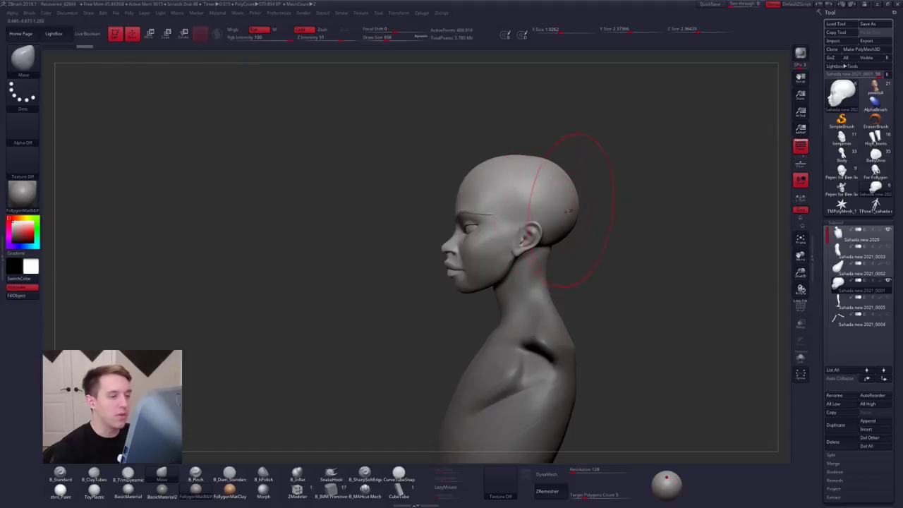
pyautogui.keyDown('alt'); pyautogui.moveTo(569, 211); pyautogui.dragTo(567, 208, button='right'); pyautogui.keyUp('alt')
pyautogui.press('space')
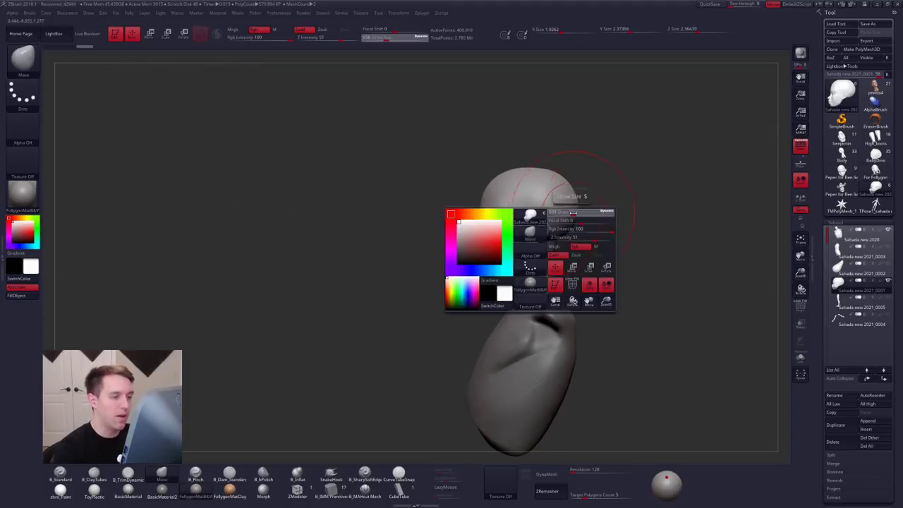
pyautogui.moveTo(566, 213); pyautogui.dragTo(576, 213)
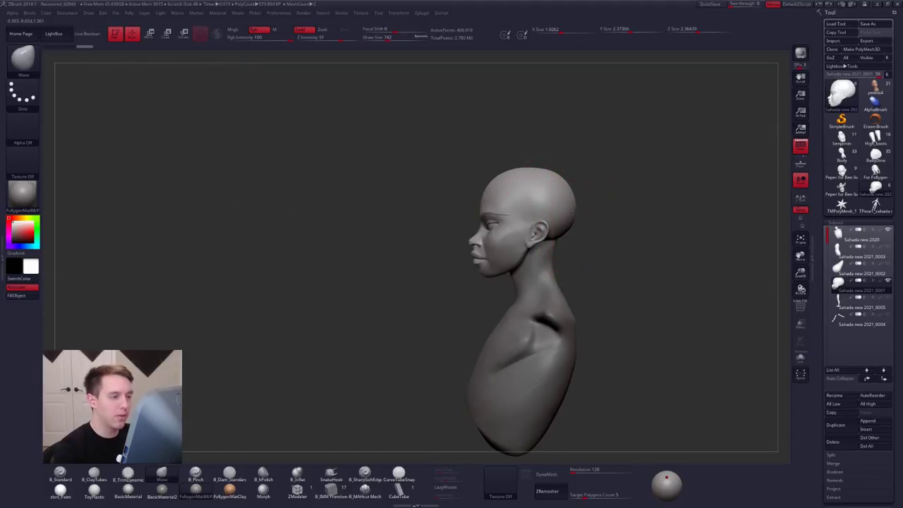
pyautogui.moveTo(557, 177); pyautogui.dragTo(558, 177)
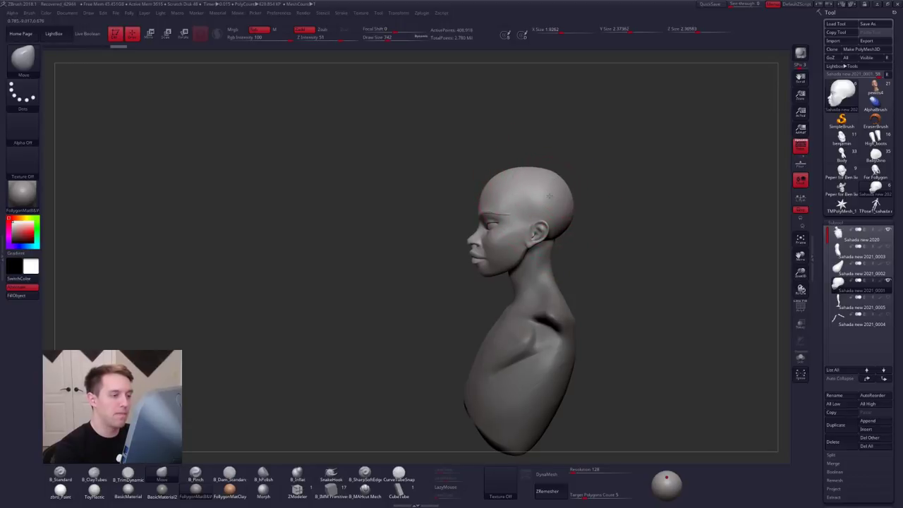
pyautogui.moveTo(456, 201)
pyautogui.keyDown('shift'); pyautogui.mouseDown()
pyautogui.moveTo(565, 200)
pyautogui.moveTo(553, 204)
pyautogui.mouseUp(); pyautogui.keyUp('shift')
pyautogui.press('space')
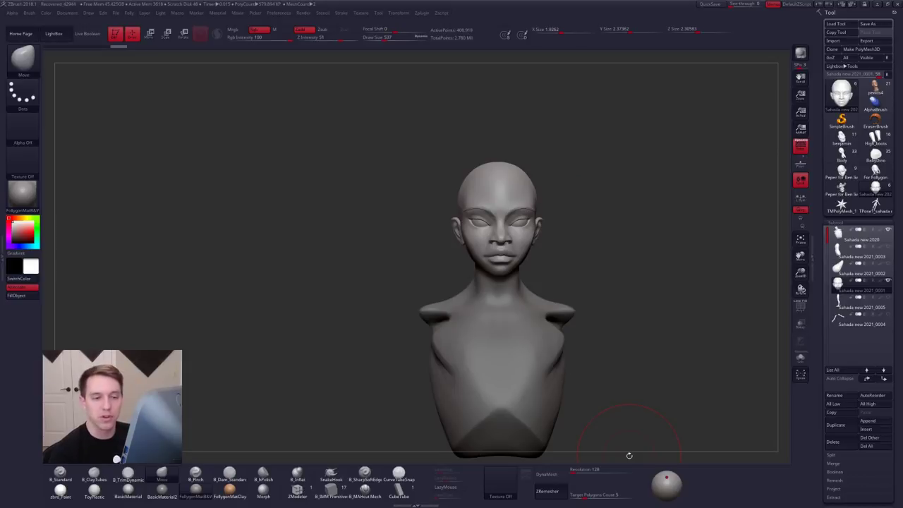
# Step: Show all subtools and examine the head's proportions against the full figure
pyautogui.click(888, 281)
pyautogui.keyDown('alt'); pyautogui.moveTo(592, 319); pyautogui.dragTo(586, 275); pyautogui.keyUp('alt')
pyautogui.keyDown('alt'); pyautogui.moveTo(602, 313); pyautogui.dragTo(586, 330); pyautogui.keyUp('alt')
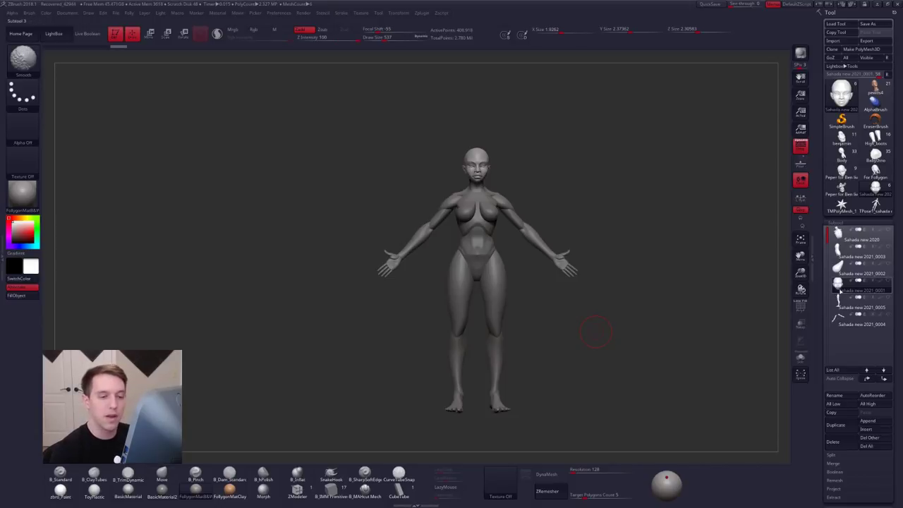
# Step: Isolate the head subtool, reshape its crown in profile with the Move brush, and reduce the draw size to 292
pyautogui.click(888, 281)
pyautogui.moveTo(498, 214); pyautogui.dragTo(423, 216)
pyautogui.keyDown('ctrl'); pyautogui.moveTo(486, 169); pyautogui.dragTo(497, 221, button='right'); pyautogui.keyUp('ctrl')
pyautogui.keyDown('alt'); pyautogui.moveTo(497, 220); pyautogui.dragTo(521, 244, button='right'); pyautogui.keyUp('alt')
pyautogui.press('space')
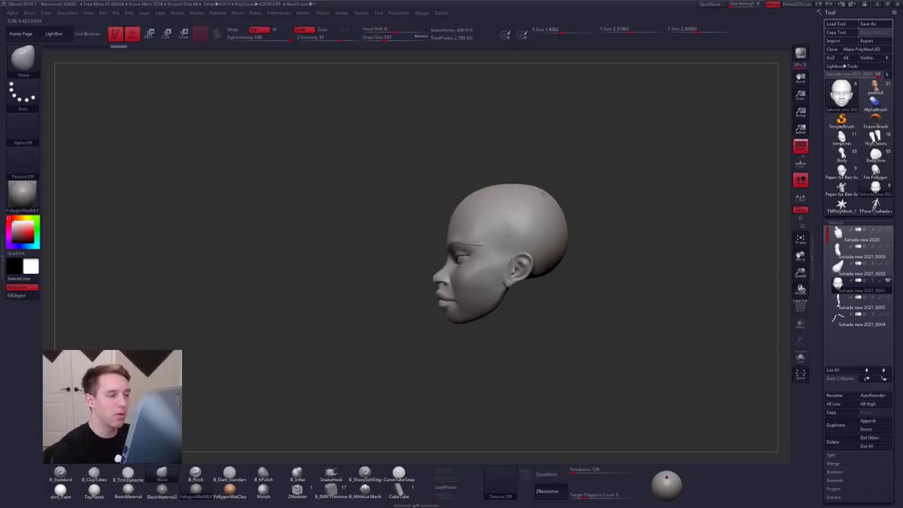
pyautogui.press('space')
pyautogui.moveTo(500, 218); pyautogui.dragTo(484, 218)
# Step: Check the head's polygroups with the polyframe display and reduce the Move brush draw size to 192
pyautogui.hotkey('shift', 'f')
pyautogui.moveTo(418, 243); pyautogui.dragTo(459, 251, button='right')
pyautogui.hotkey('shift', 'f')
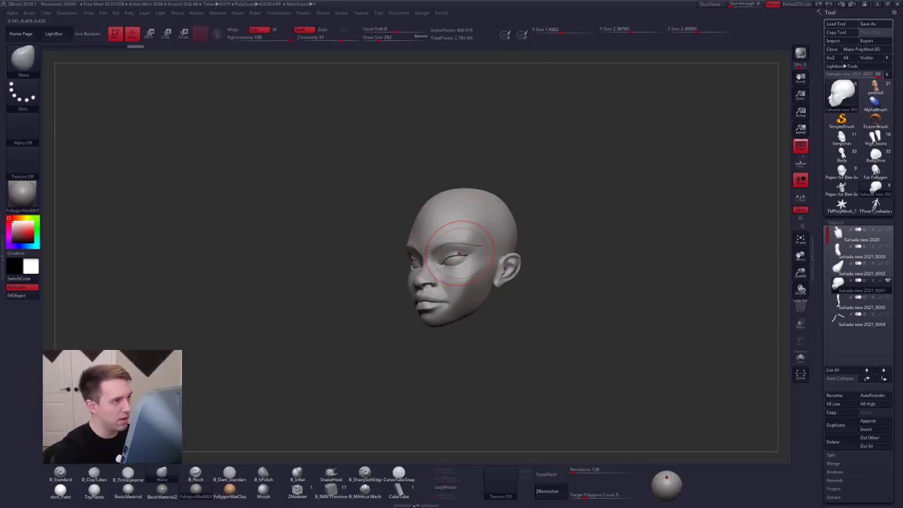
pyautogui.keyDown('alt'); pyautogui.moveTo(439, 247); pyautogui.dragTo(502, 265, button='right'); pyautogui.keyUp('alt')
pyautogui.press('space')
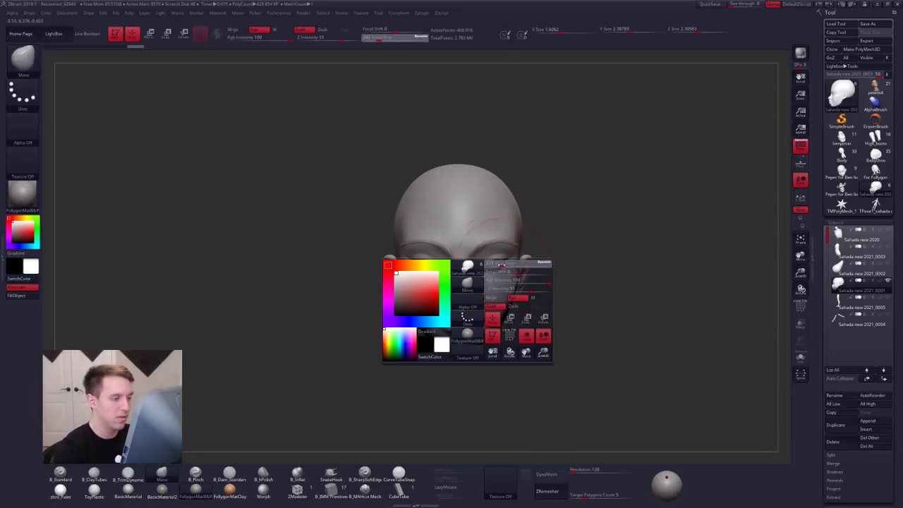
pyautogui.moveTo(502, 265); pyautogui.dragTo(496, 264)
pyautogui.moveTo(496, 264)
pyautogui.keyDown('alt'); pyautogui.mouseDown(button='right')
pyautogui.moveTo(535, 256)
pyautogui.moveTo(538, 265)
pyautogui.mouseUp(button='right'); pyautogui.keyUp('alt')
# Step: Isolate the head from the eyeball polygroup with the SelectRect brush and split the hidden eyeballs into their own subtool
pyautogui.hotkey('ctrl', 'shift', 'space')
pyautogui.keyDown('ctrl'); pyautogui.keyDown('shift'); pyautogui.click(542, 429); pyautogui.keyUp('shift'); pyautogui.keyUp('ctrl')
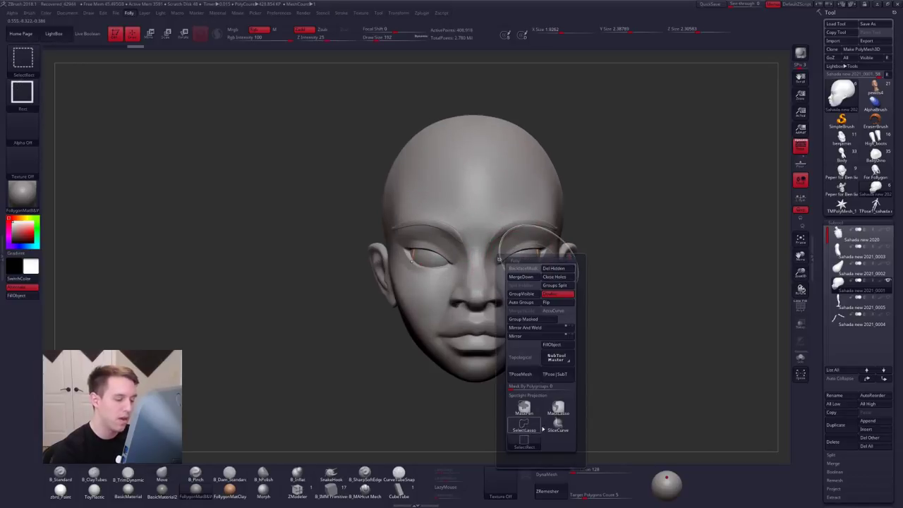
pyautogui.hotkey('shift', 'f')
pyautogui.keyDown('ctrl'); pyautogui.keyDown('shift'); pyautogui.click(525, 256); pyautogui.keyUp('shift'); pyautogui.keyUp('ctrl')
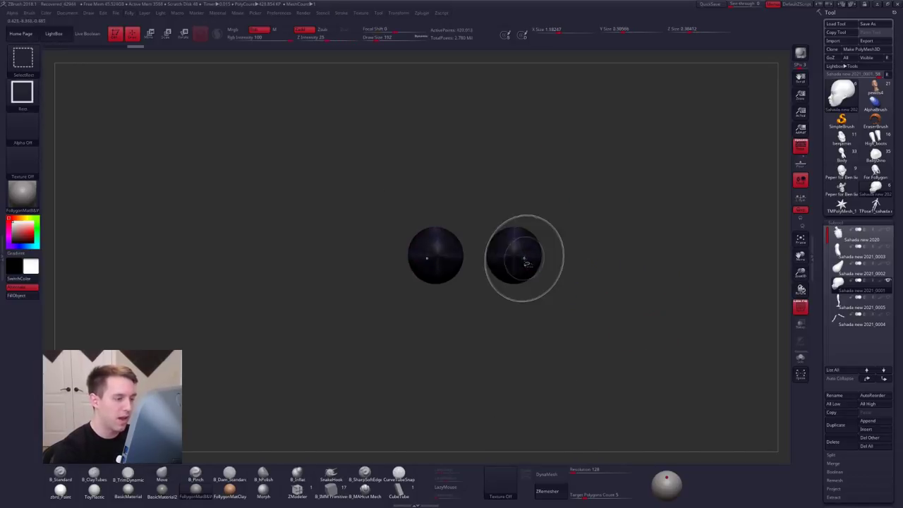
pyautogui.keyDown('ctrl'); pyautogui.keyDown('shift'); pyautogui.click(571, 275); pyautogui.keyUp('shift'); pyautogui.keyUp('ctrl')
pyautogui.hotkey('ctrl', 'shift', 'space')
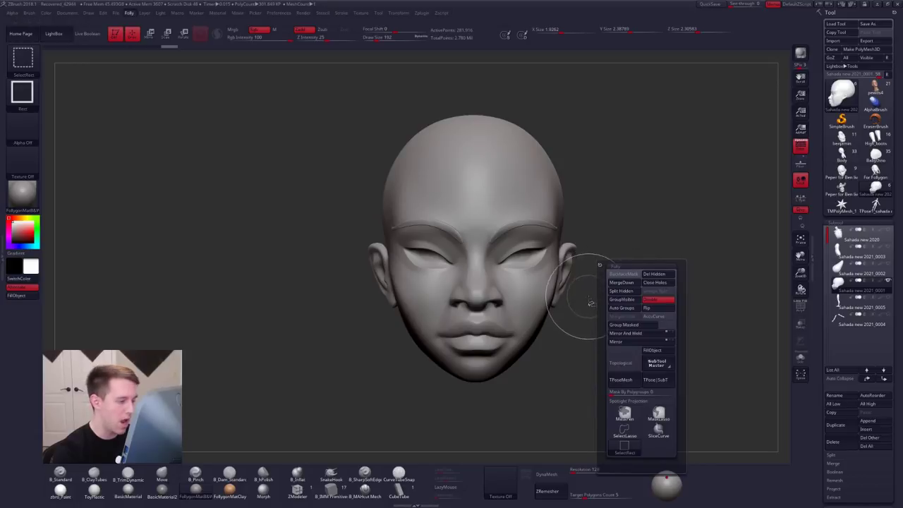
pyautogui.click(626, 291)
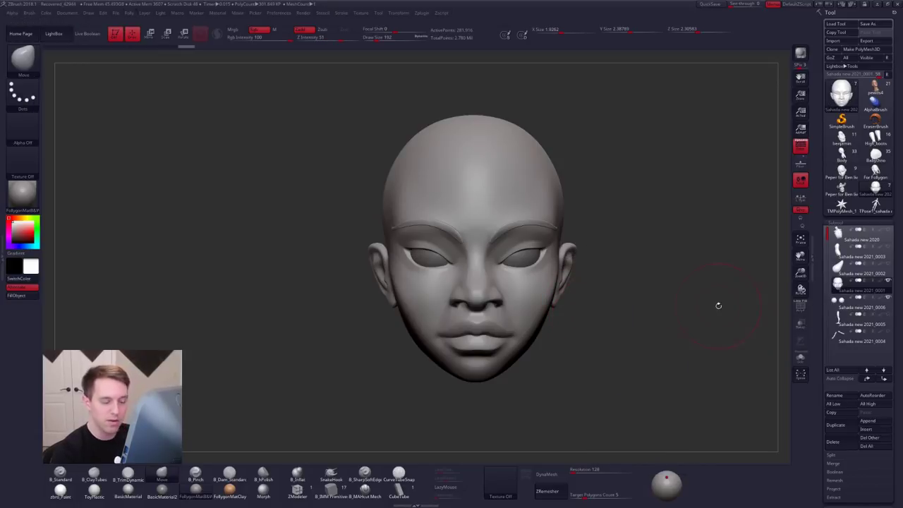
# Step: Set the Move brush draw size to 350, show the body subtool beneath the head in profile, and reselect the head
pyautogui.moveTo(572, 299); pyautogui.dragTo(581, 319)
pyautogui.hotkey('shift', 'f')
pyautogui.hotkey('shift', 'f')
pyautogui.moveTo(691, 321)
pyautogui.mouseDown()
pyautogui.moveTo(617, 330)
pyautogui.moveTo(595, 343)
pyautogui.moveTo(576, 324)
pyautogui.mouseUp()
pyautogui.press('s')
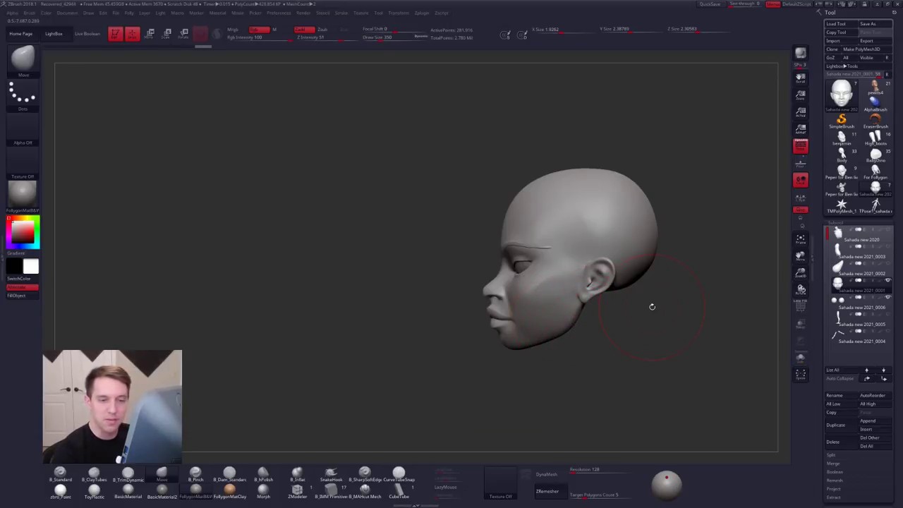
pyautogui.click(860, 236)
pyautogui.click(859, 287)
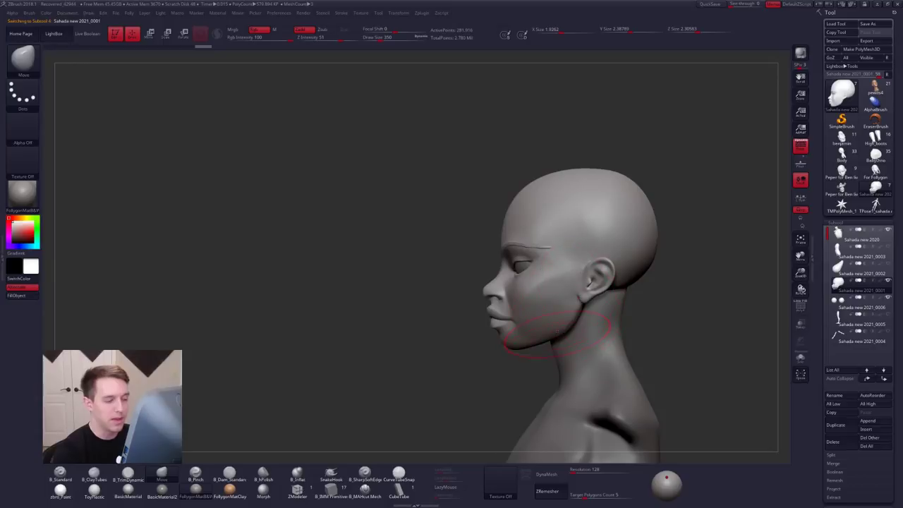
# Step: Shift the ear forward in profile with the Move brush and reduce the draw size to 227
pyautogui.press('w')
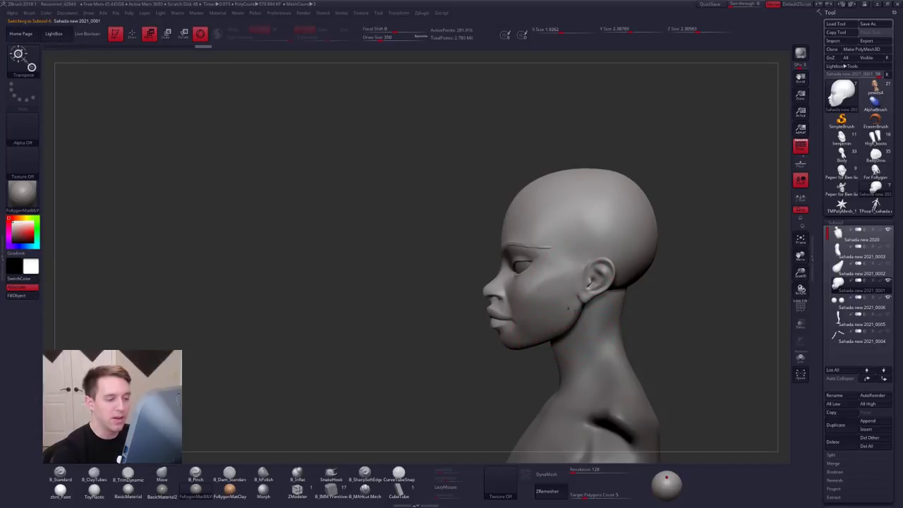
pyautogui.press('y')
pyautogui.moveTo(565, 326); pyautogui.dragTo(747, 167)
pyautogui.press('q')
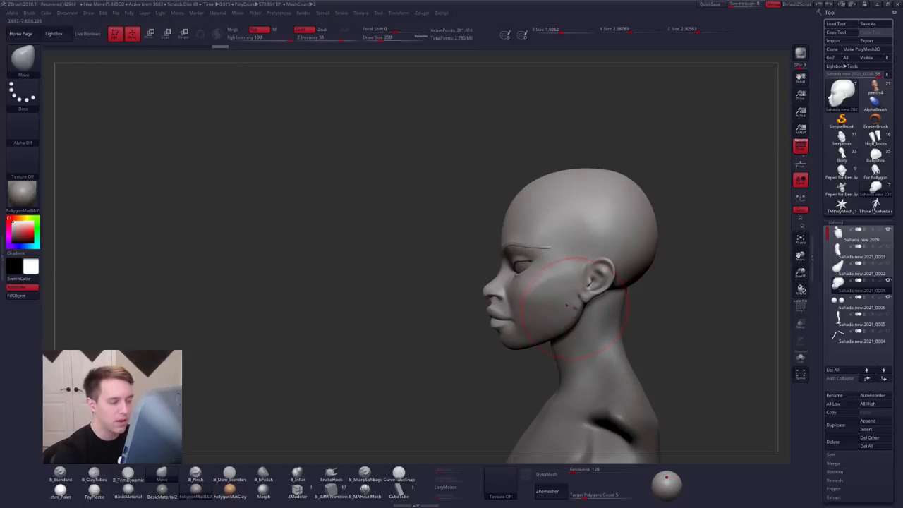
pyautogui.moveTo(584, 292)
pyautogui.mouseDown()
pyautogui.moveTo(576, 288)
pyautogui.moveTo(573, 314)
pyautogui.moveTo(577, 285)
pyautogui.mouseUp()
pyautogui.hotkey('ctrl', 'z')
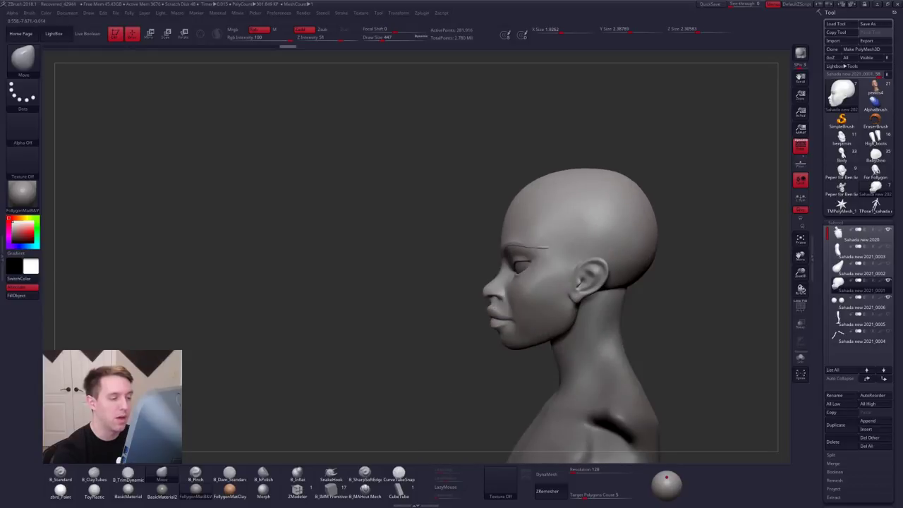
pyautogui.press('space')
pyautogui.moveTo(567, 281)
pyautogui.mouseDown()
pyautogui.moveTo(558, 281)
pyautogui.moveTo(585, 292)
pyautogui.moveTo(577, 288)
pyautogui.moveTo(597, 281)
pyautogui.mouseUp()
pyautogui.press('space')
pyautogui.moveTo(681, 247); pyautogui.dragTo(755, 249)
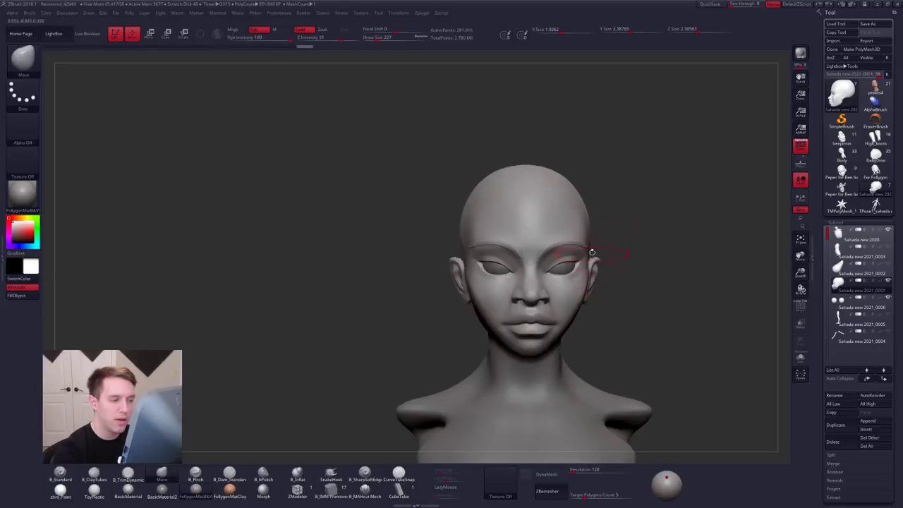
# Step: Lasso-mask the sides of the crown, clear the mask, and adjust the cheek contour with a smaller Move brush
pyautogui.moveTo(605, 216)
pyautogui.keyDown('ctrl'); pyautogui.mouseDown()
pyautogui.moveTo(619, 137)
pyautogui.moveTo(616, 177)
pyautogui.mouseUp(); pyautogui.keyUp('ctrl')
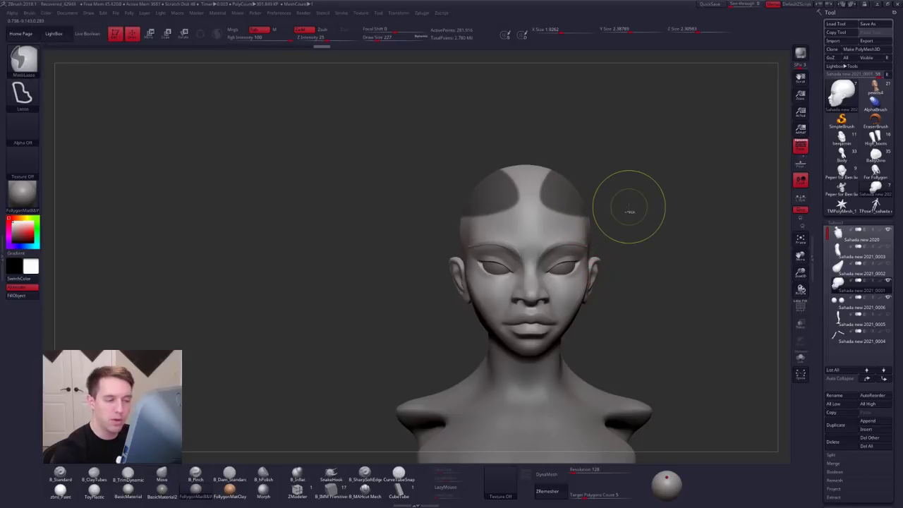
pyautogui.keyDown('ctrl'); pyautogui.moveTo(628, 248); pyautogui.dragTo(634, 244); pyautogui.keyUp('ctrl')
pyautogui.moveTo(562, 302); pyautogui.dragTo(558, 301)
pyautogui.keyDown('alt'); pyautogui.moveTo(560, 302); pyautogui.dragTo(526, 293, button='right'); pyautogui.keyUp('alt')
pyautogui.press('space')
pyautogui.moveTo(535, 315); pyautogui.dragTo(530, 315)
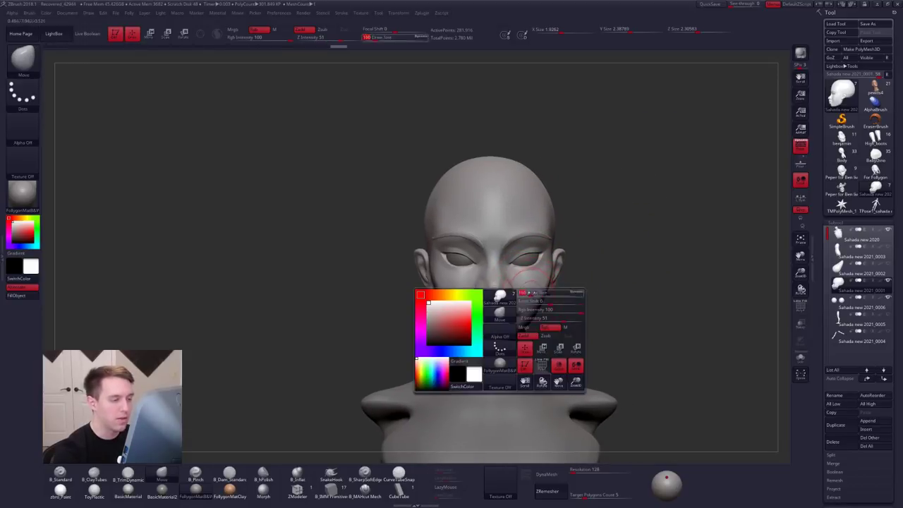
pyautogui.moveTo(551, 286); pyautogui.dragTo(547, 286)
# Step: Reduce the Move brush draw size to 54 for detail work around the eye
pyautogui.moveTo(521, 291); pyautogui.dragTo(518, 331, button='right')
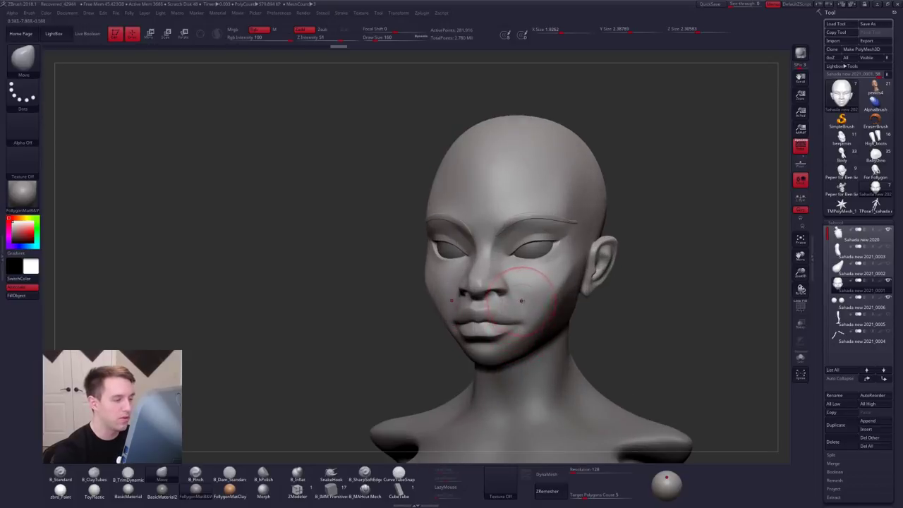
pyautogui.press('space')
pyautogui.moveTo(523, 315); pyautogui.dragTo(519, 315)
pyautogui.moveTo(526, 300)
pyautogui.mouseDown(button='right')
pyautogui.moveTo(499, 311)
pyautogui.moveTo(539, 282)
pyautogui.moveTo(504, 280)
pyautogui.mouseUp(button='right')
pyautogui.keyDown('alt'); pyautogui.moveTo(504, 280); pyautogui.dragTo(537, 311, button='right'); pyautogui.keyUp('alt')
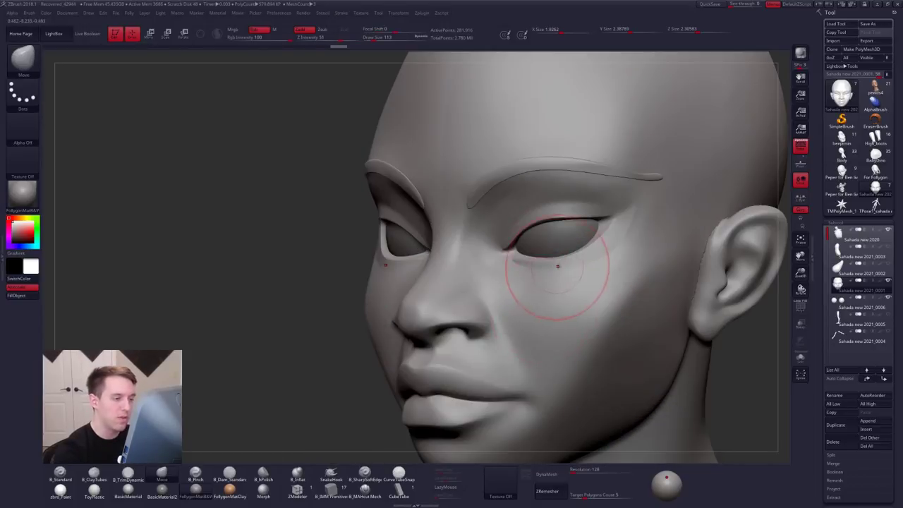
pyautogui.press('space')
pyautogui.moveTo(558, 267); pyautogui.dragTo(552, 268)
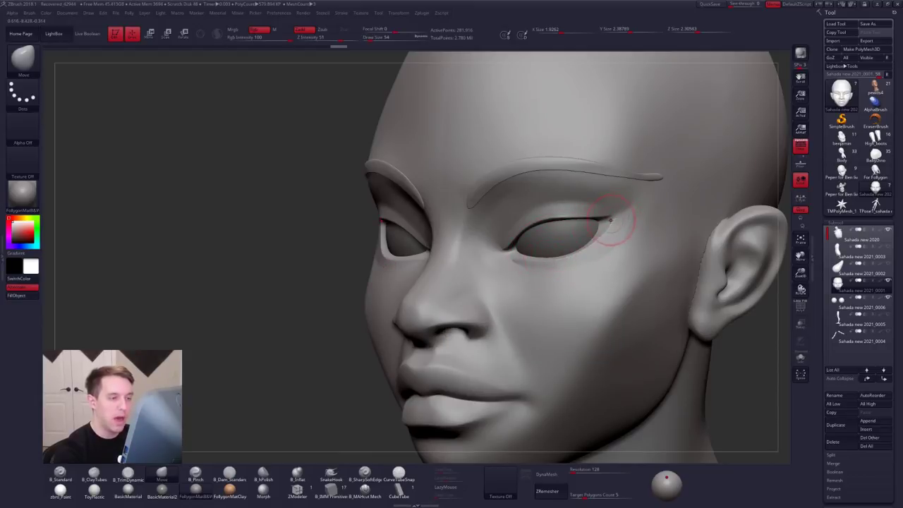
# Step: Isolate the head subtool and examine the polygroups and topology around the eyelids with the polyframe display
pyautogui.hotkey('shift', 'f')
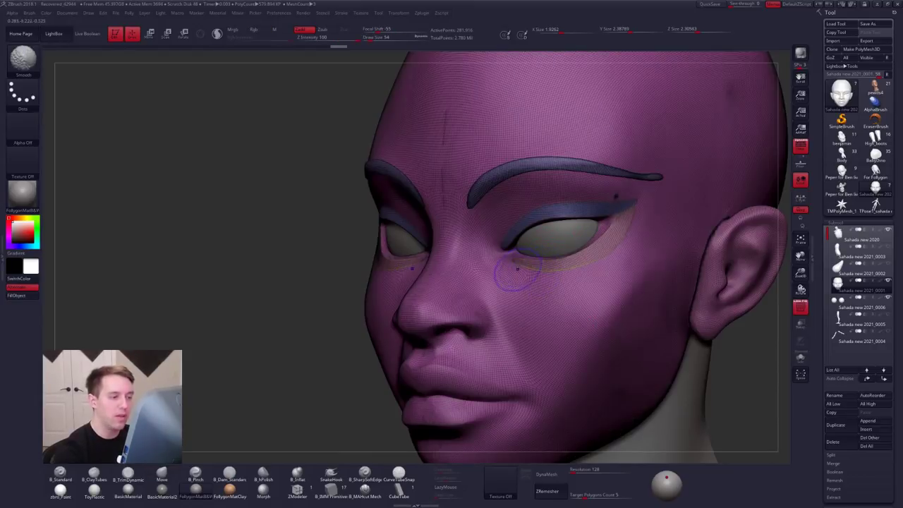
pyautogui.hotkey('shift', 'f')
pyautogui.hotkey('alt', 's')
pyautogui.hotkey('shift', 'f')
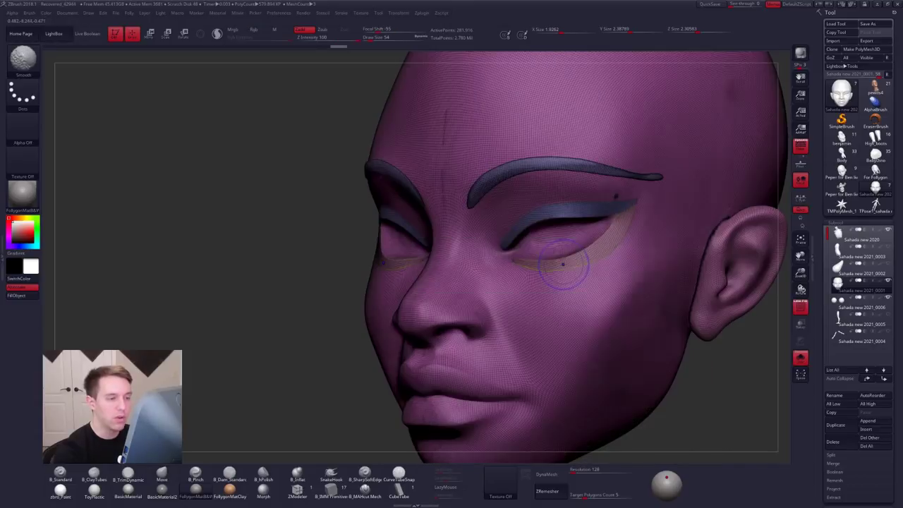
pyautogui.moveTo(570, 267)
pyautogui.mouseDown(button='right')
pyautogui.moveTo(594, 259)
pyautogui.moveTo(567, 259)
pyautogui.mouseUp(button='right')
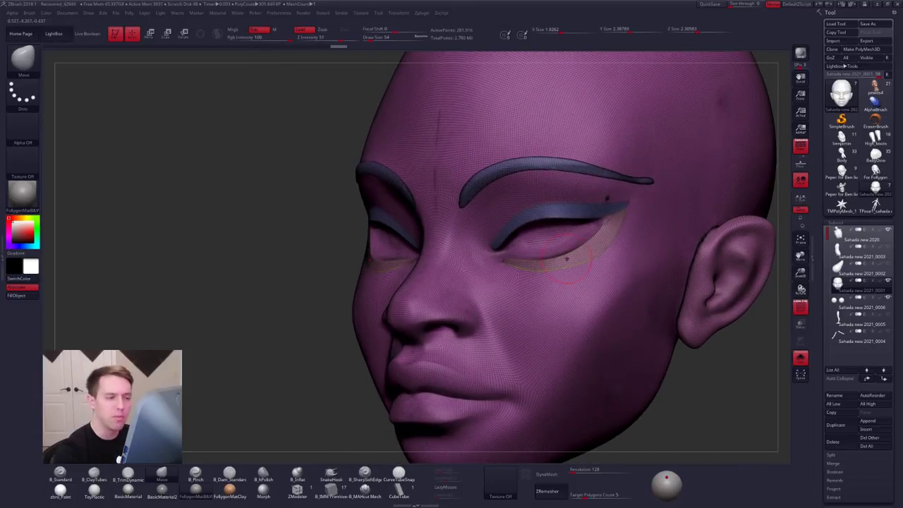
pyautogui.moveTo(829, 375); pyautogui.dragTo(831, 282)
pyautogui.scroll(10, 830, 279)
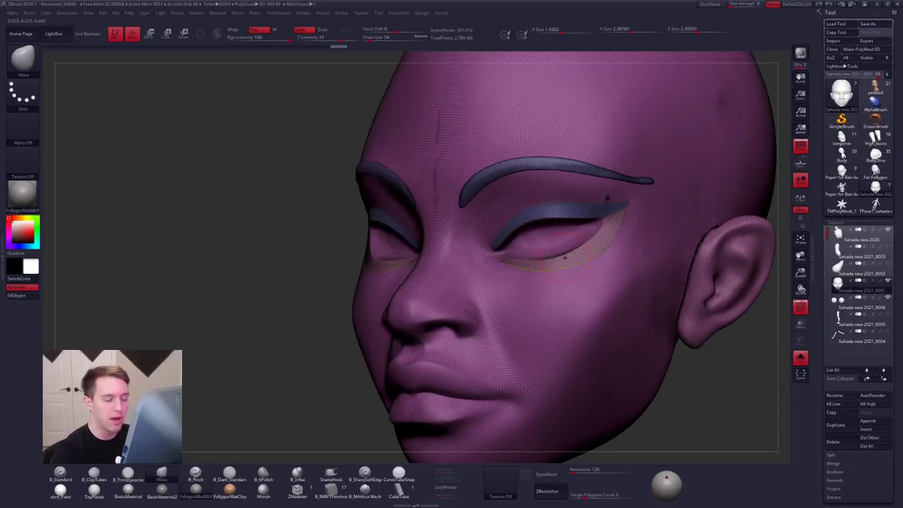
pyautogui.keyDown('ctrl'); pyautogui.moveTo(564, 258); pyautogui.dragTo(566, 311, button='right'); pyautogui.keyUp('ctrl')
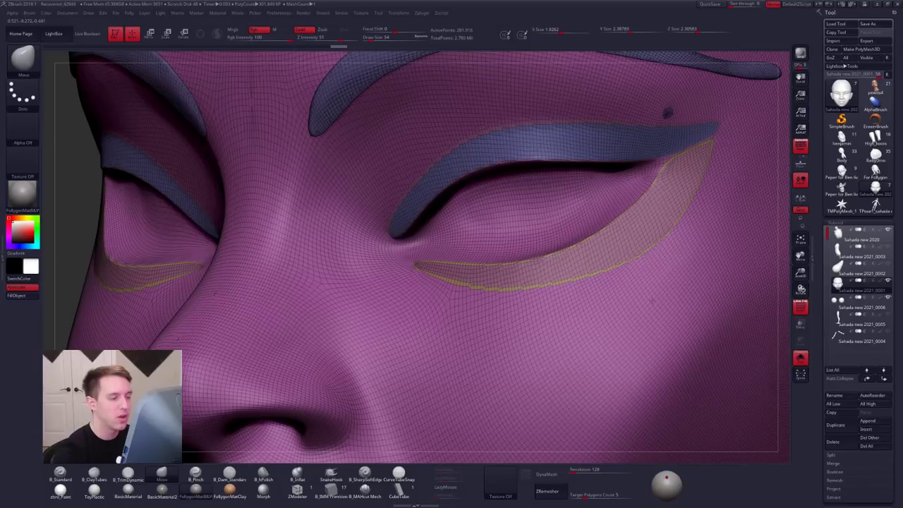
pyautogui.moveTo(494, 395)
pyautogui.keyDown('ctrl'); pyautogui.mouseDown(button='right')
pyautogui.moveTo(498, 292)
pyautogui.moveTo(508, 302)
pyautogui.moveTo(511, 350)
pyautogui.mouseUp(button='right'); pyautogui.keyUp('ctrl')
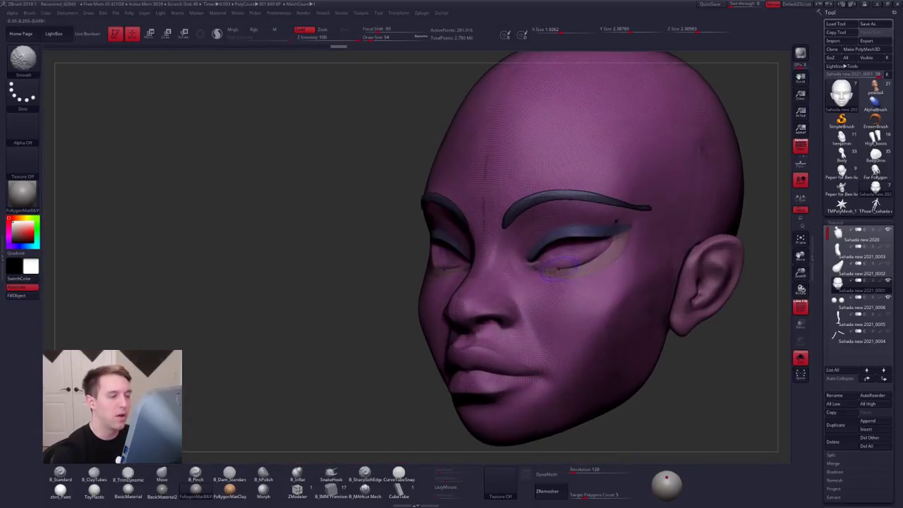
pyautogui.hotkey('shift', 'f')
pyautogui.moveTo(505, 269); pyautogui.dragTo(556, 283, button='right')
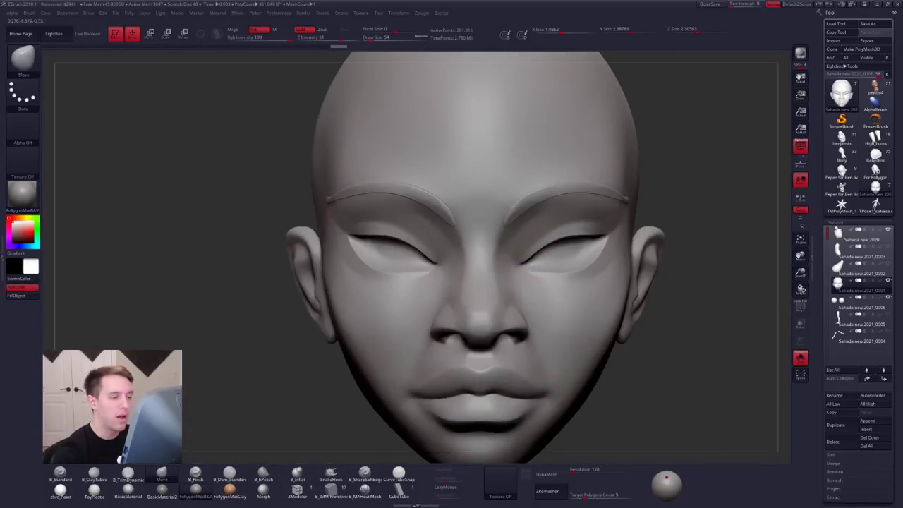
# Step: Lasso-mask the lower eyelids and cheeks symmetrically, enlarge the brush, and show the eyes and body again
pyautogui.keyDown('ctrl'); pyautogui.moveTo(536, 249); pyautogui.dragTo(533, 264, button='right'); pyautogui.keyUp('ctrl')
pyautogui.press('ctrl')
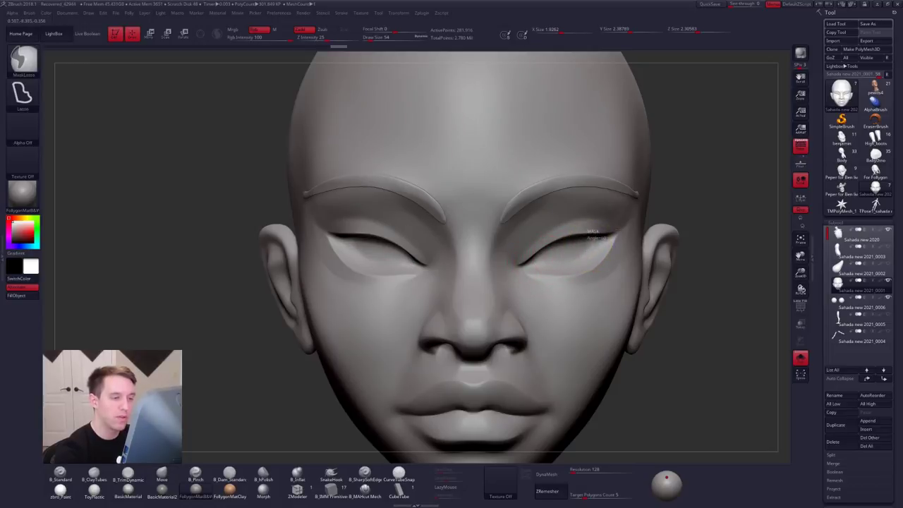
pyautogui.moveTo(591, 229)
pyautogui.keyDown('ctrl'); pyautogui.mouseDown()
pyautogui.moveTo(702, 264)
pyautogui.moveTo(561, 353)
pyautogui.moveTo(512, 255)
pyautogui.moveTo(531, 271)
pyautogui.mouseUp(); pyautogui.keyUp('ctrl')
pyautogui.press('s')
pyautogui.hotkey('alt', 's')
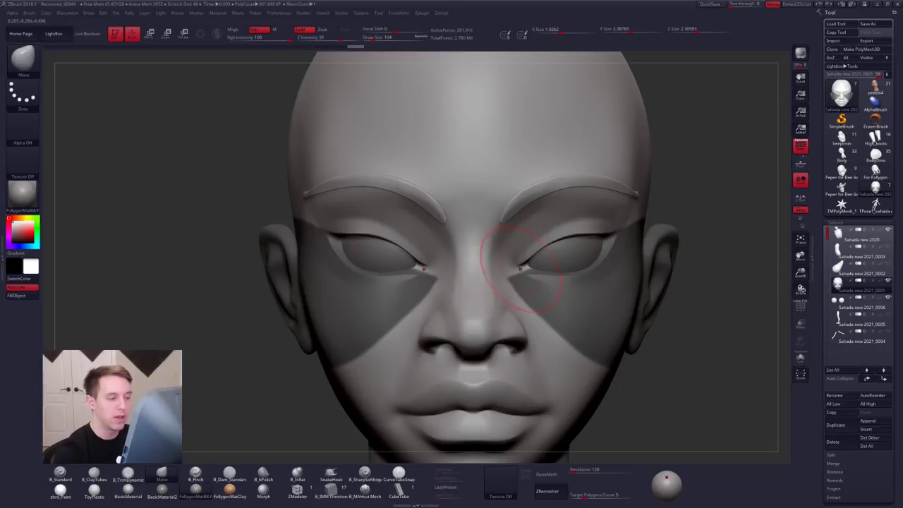
# Step: Adjust the inner eye corners with the Move brush around the masked cheeks, then clear the mask
pyautogui.keyDown('ctrl'); pyautogui.click(696, 258); pyautogui.keyUp('ctrl')
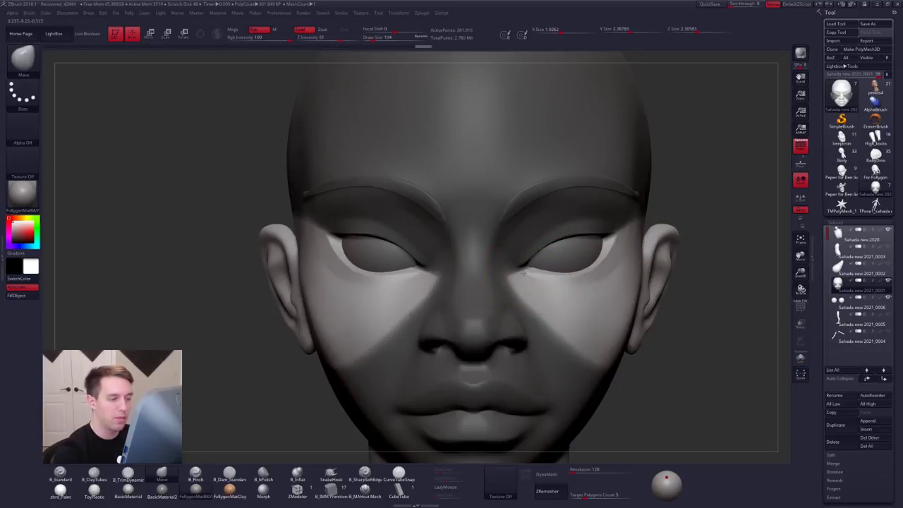
pyautogui.keyDown('ctrl'); pyautogui.click(708, 265); pyautogui.keyUp('ctrl')
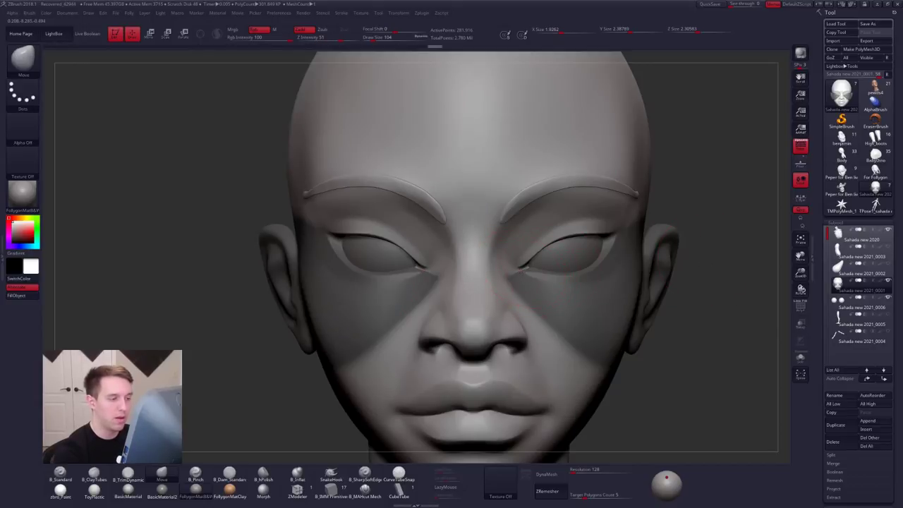
pyautogui.moveTo(521, 269); pyautogui.dragTo(520, 268)
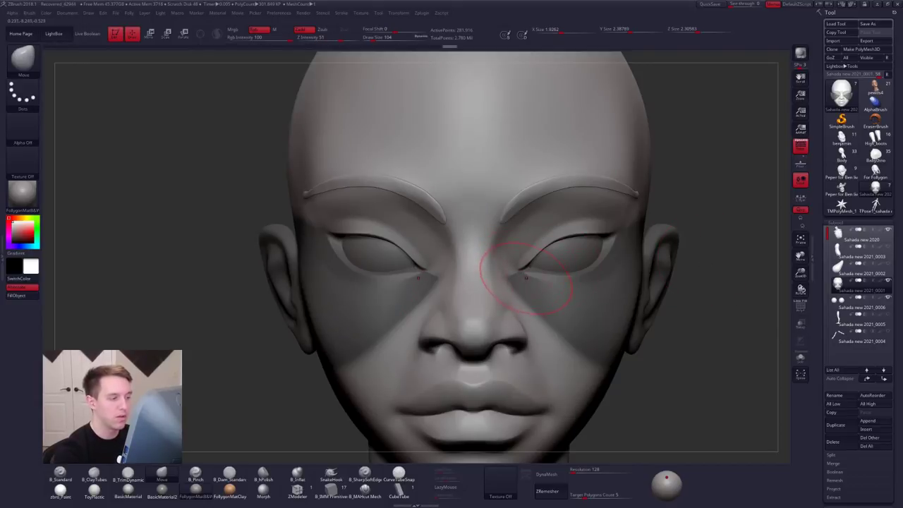
pyautogui.keyDown('ctrl'); pyautogui.moveTo(732, 262); pyautogui.dragTo(721, 277); pyautogui.keyUp('ctrl')
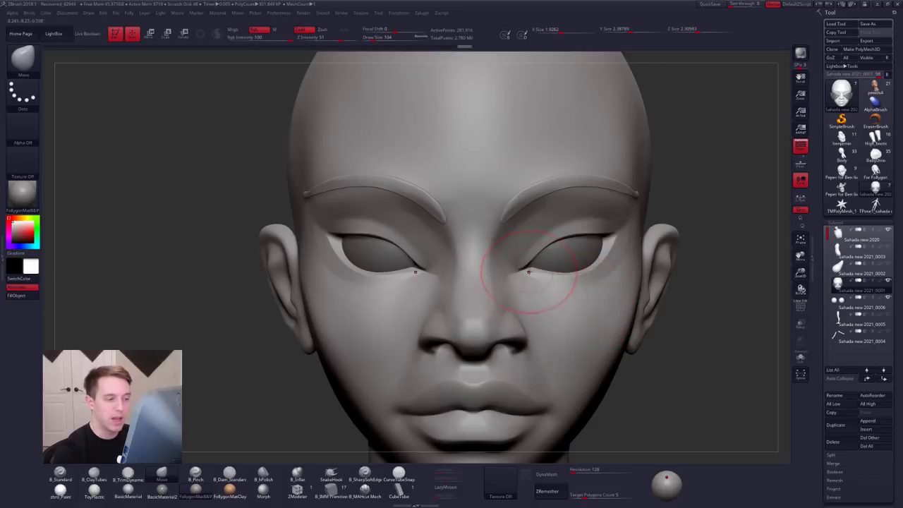
# Step: Smooth beside the inner eye corner with the draw size set to 67, then undo the last two edits
pyautogui.keyDown('alt'); pyautogui.moveTo(536, 331); pyautogui.dragTo(544, 293, button='right'); pyautogui.keyUp('alt')
pyautogui.press('s')
pyautogui.click(535, 311)
pyautogui.keyDown('shift'); pyautogui.moveTo(527, 242); pyautogui.dragTo(538, 256); pyautogui.keyUp('shift')
pyautogui.moveTo(554, 301); pyautogui.dragTo(539, 307, button='right')
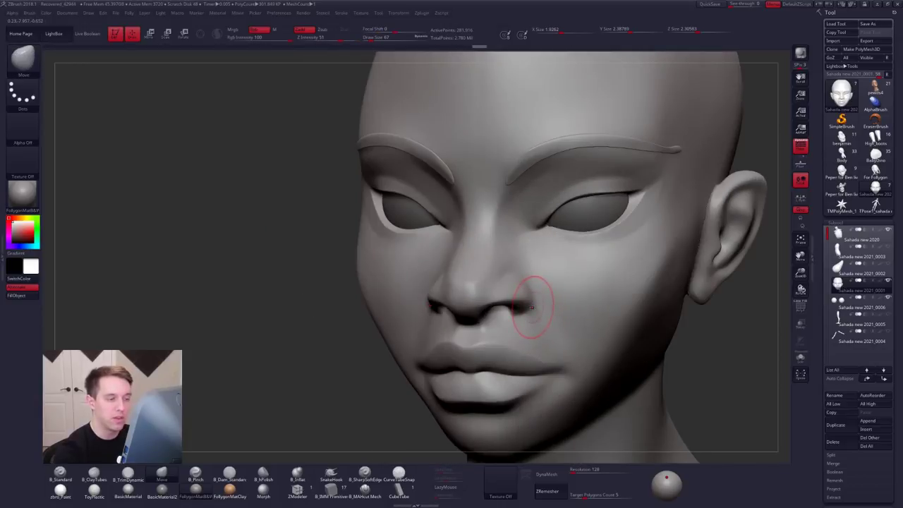
pyautogui.hotkey('ctrl', 'z')
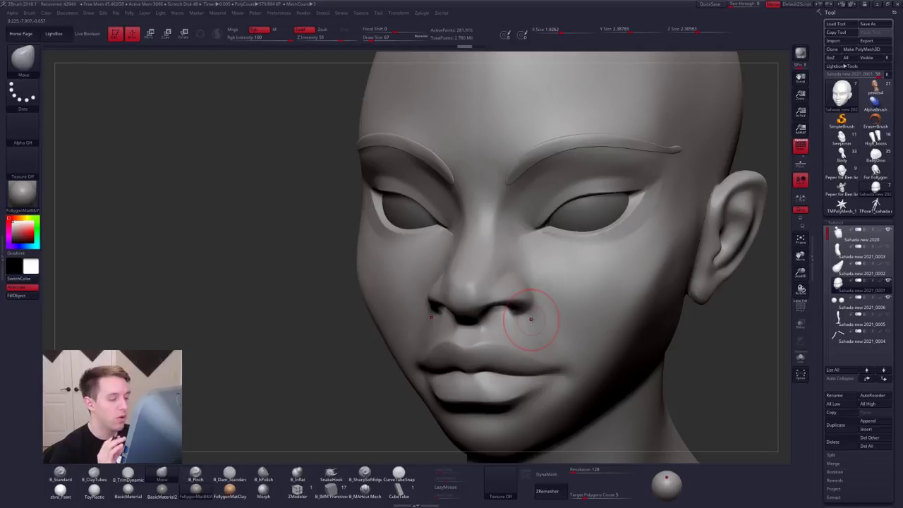
pyautogui.hotkey('ctrl', 'z')
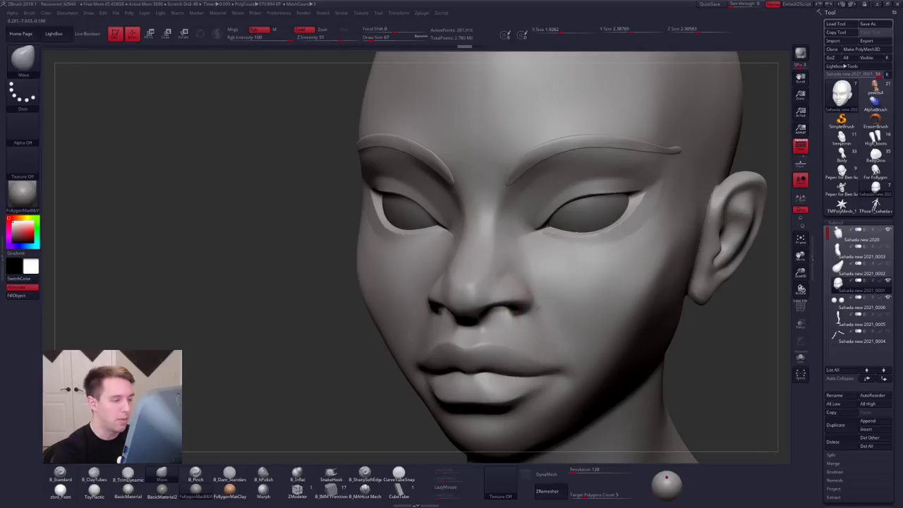
# Step: Switch to the B_Pinch brush and subdivide the head mesh twice
pyautogui.moveTo(547, 312)
pyautogui.mouseDown(button='right')
pyautogui.moveTo(514, 313)
pyautogui.moveTo(542, 310)
pyautogui.moveTo(513, 334)
pyautogui.mouseUp(button='right')
pyautogui.press('b')
pyautogui.press('p')
pyautogui.press('i')
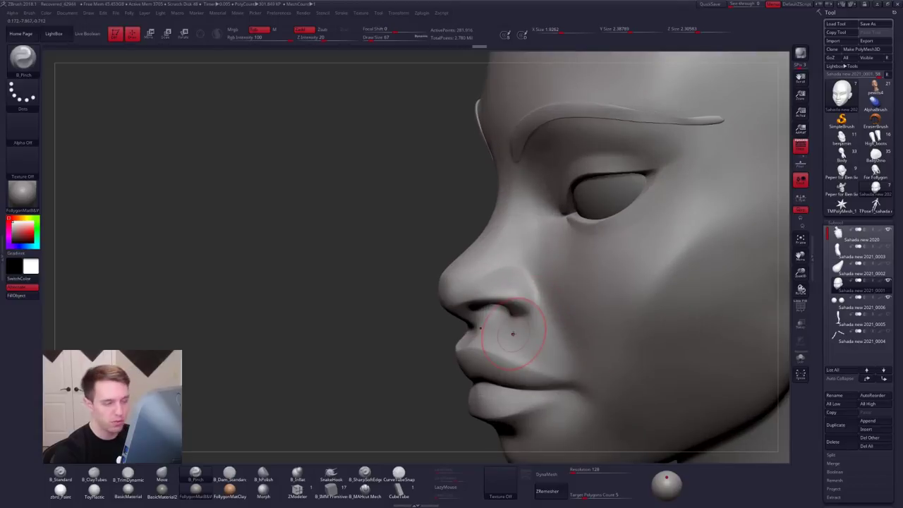
pyautogui.moveTo(822, 246)
pyautogui.mouseDown()
pyautogui.moveTo(820, 192)
pyautogui.moveTo(817, 254)
pyautogui.mouseUp()
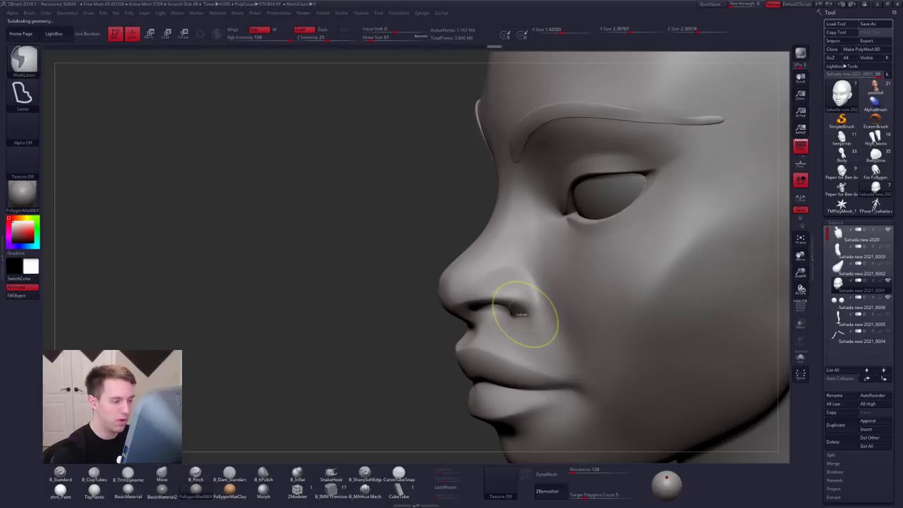
pyautogui.hotkey('ctrl', 'd')
# Step: Sharpen the crease around the outer nostril with the B_Pinch brush at a smaller draw size, and smooth the nostril wing
pyautogui.press('space')
pyautogui.moveTo(539, 321); pyautogui.dragTo(531, 321)
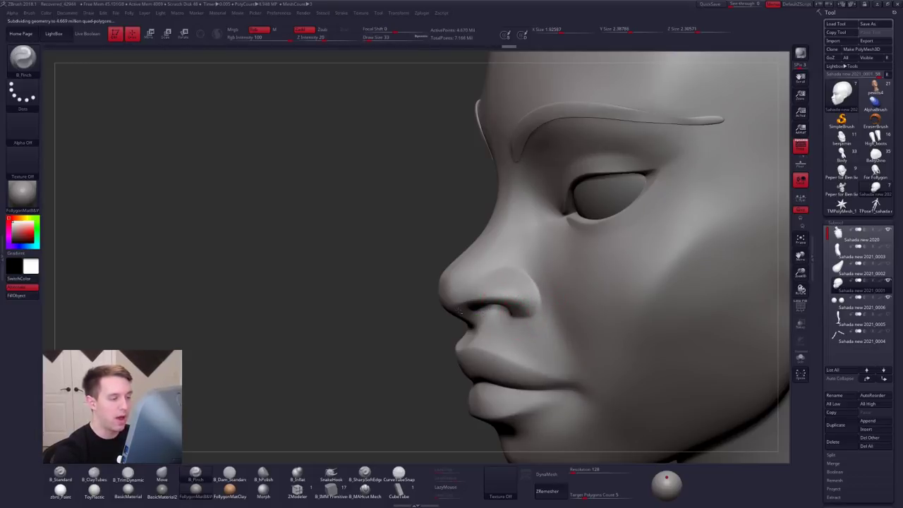
pyautogui.moveTo(494, 302); pyautogui.dragTo(534, 296, button='right')
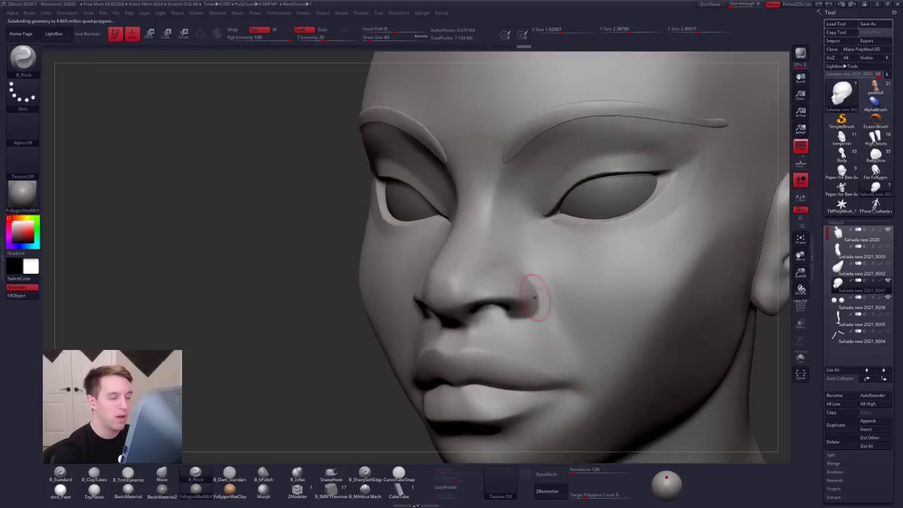
pyautogui.press('space')
pyautogui.moveTo(534, 297); pyautogui.dragTo(554, 310)
pyautogui.moveTo(558, 307); pyautogui.dragTo(534, 297, button='right')
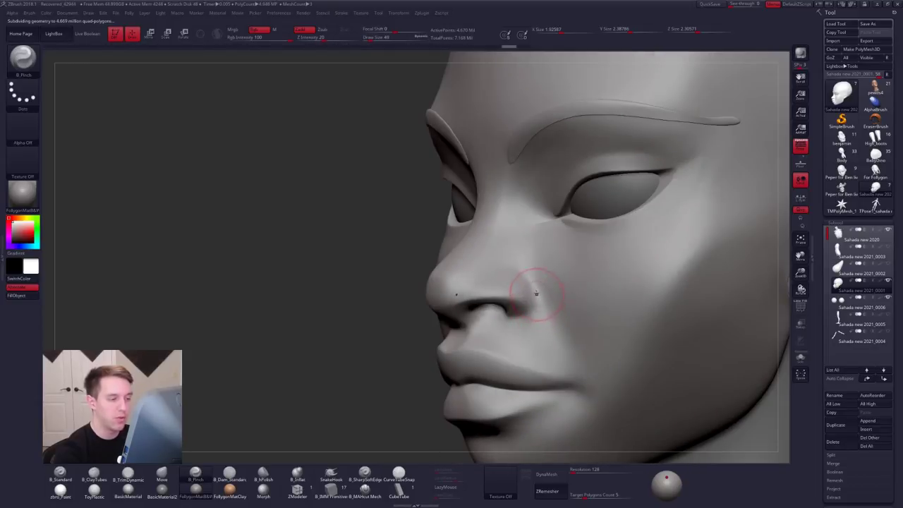
pyautogui.press('shift')
pyautogui.keyDown('shift'); pyautogui.moveTo(538, 307); pyautogui.dragTo(534, 316); pyautogui.keyUp('shift')
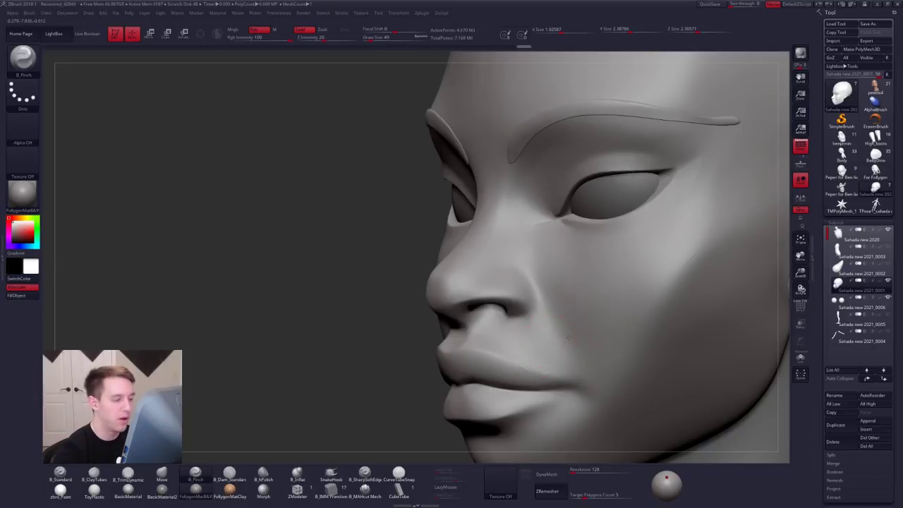
# Step: Drop the head one subdivision level, then flatten and smooth the nose tip and nostril wing with the B_TrimDynamic brush
pyautogui.moveTo(569, 337); pyautogui.dragTo(635, 336, button='right')
pyautogui.moveTo(535, 322); pyautogui.dragTo(621, 311, button='right')
pyautogui.press('shift')
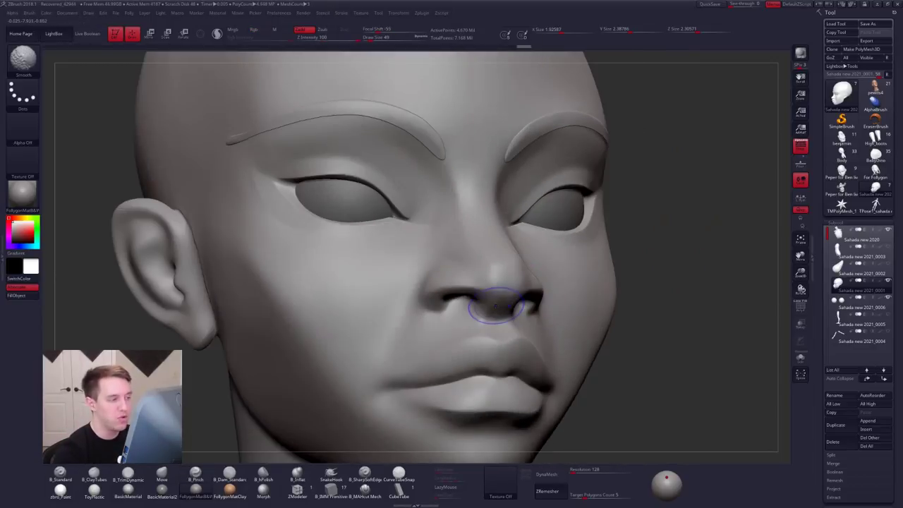
pyautogui.hotkey('shift', 'd')
pyautogui.press('3')
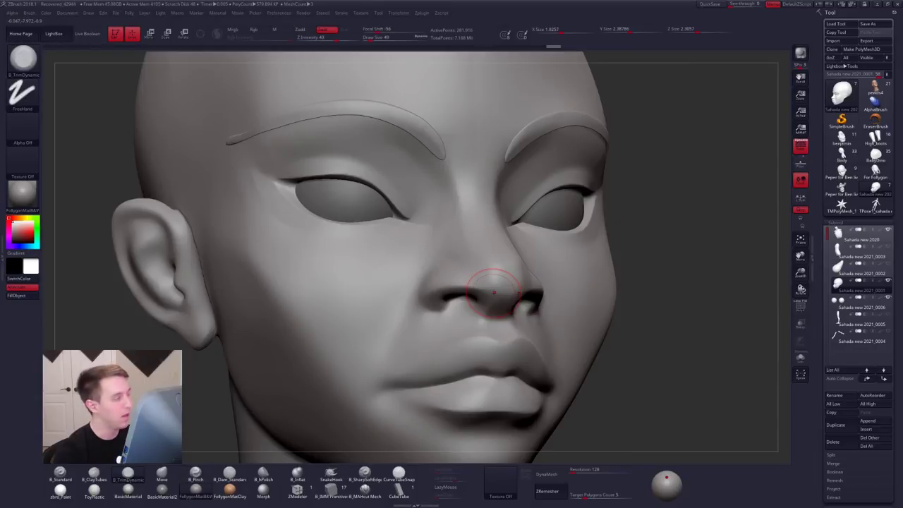
pyautogui.moveTo(497, 287)
pyautogui.keyDown('shift'); pyautogui.mouseDown()
pyautogui.moveTo(436, 286)
pyautogui.moveTo(453, 278)
pyautogui.mouseUp(); pyautogui.keyUp('shift')
pyautogui.press('space')
pyautogui.moveTo(404, 300); pyautogui.dragTo(429, 284, button='right')
pyautogui.moveTo(428, 285)
pyautogui.keyDown('shift'); pyautogui.mouseDown()
pyautogui.moveTo(422, 296)
pyautogui.moveTo(462, 311)
pyautogui.moveTo(427, 324)
pyautogui.mouseUp(); pyautogui.keyUp('shift')
pyautogui.press('space')
pyautogui.moveTo(428, 325); pyautogui.dragTo(396, 317, button='right')
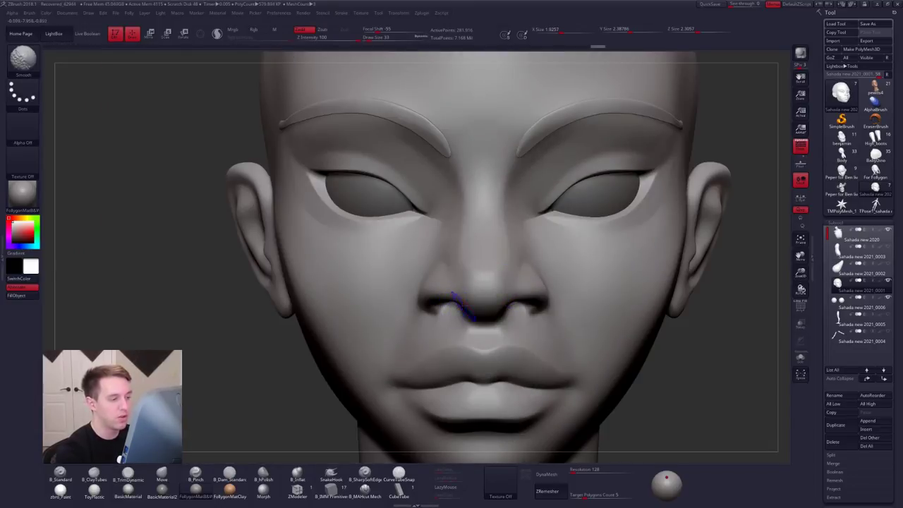
# Step: Smooth the underside of the nose and the nose bridge down to the tip
pyautogui.press('shift')
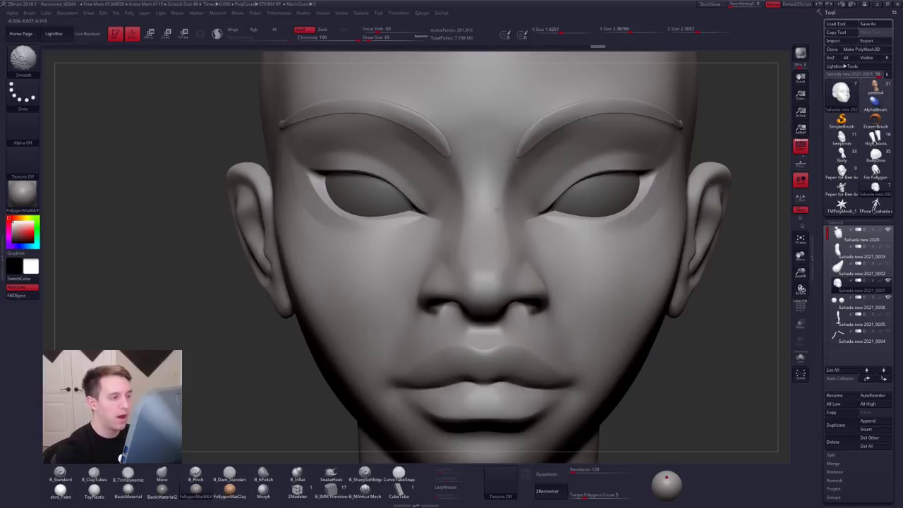
pyautogui.hotkey('alt', 's')
pyautogui.moveTo(502, 228)
pyautogui.keyDown('shift'); pyautogui.mouseDown()
pyautogui.moveTo(501, 205)
pyautogui.moveTo(486, 225)
pyautogui.moveTo(517, 262)
pyautogui.moveTo(508, 255)
pyautogui.moveTo(493, 283)
pyautogui.mouseUp(); pyautogui.keyUp('shift')
# Step: Reshape the nostril wings and nose tip with the Move brush at draw size 67
pyautogui.press('s')
pyautogui.press('b')
pyautogui.press('m')
pyautogui.press('v')
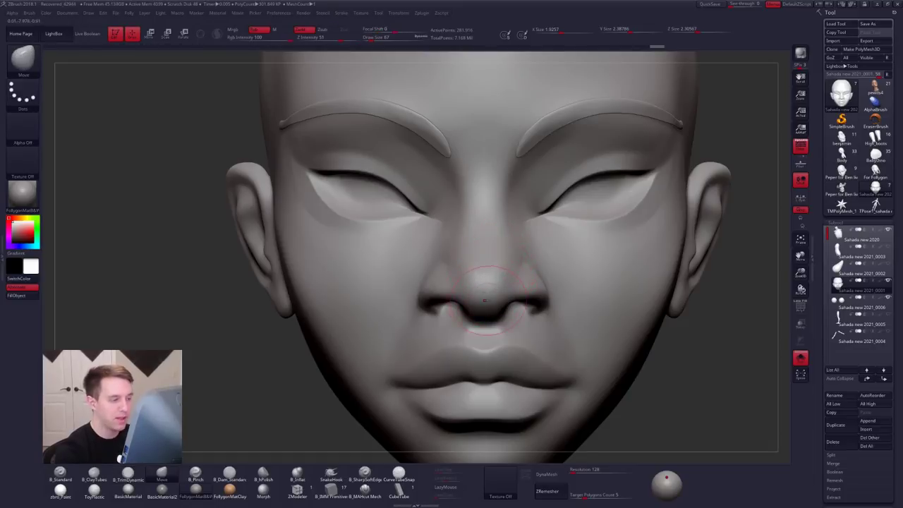
pyautogui.moveTo(486, 302); pyautogui.dragTo(512, 290, button='right')
pyautogui.hotkey('alt', 's')
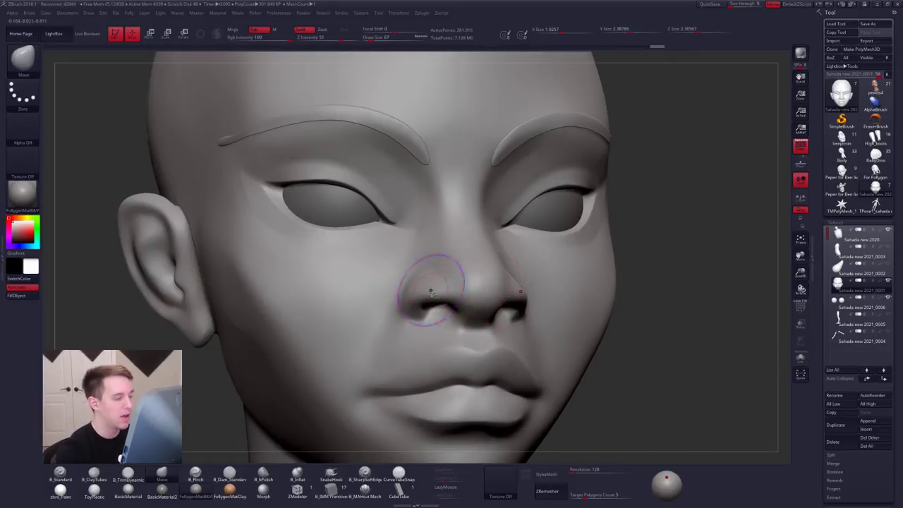
pyautogui.press('space')
pyautogui.click(419, 297)
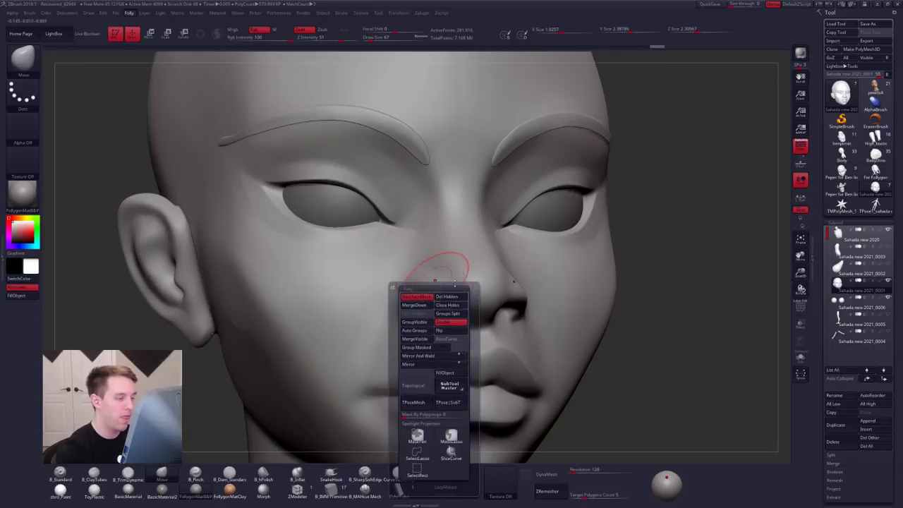
pyautogui.moveTo(422, 302); pyautogui.dragTo(424, 308)
pyautogui.moveTo(413, 302); pyautogui.dragTo(451, 305, button='right')
pyautogui.hotkey('ctrl', 'shift', 'f')
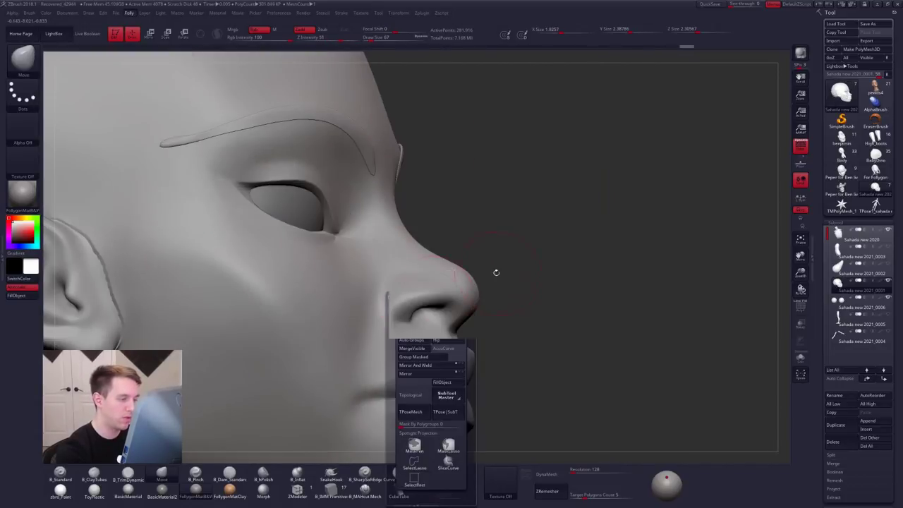
pyautogui.moveTo(496, 273); pyautogui.dragTo(449, 303)
# Step: Adjust the outer edges of the nostrils from the front with the Move brush at draw size 113
pyautogui.keyDown('ctrl'); pyautogui.moveTo(449, 309); pyautogui.dragTo(516, 303, button='right'); pyautogui.keyUp('ctrl')
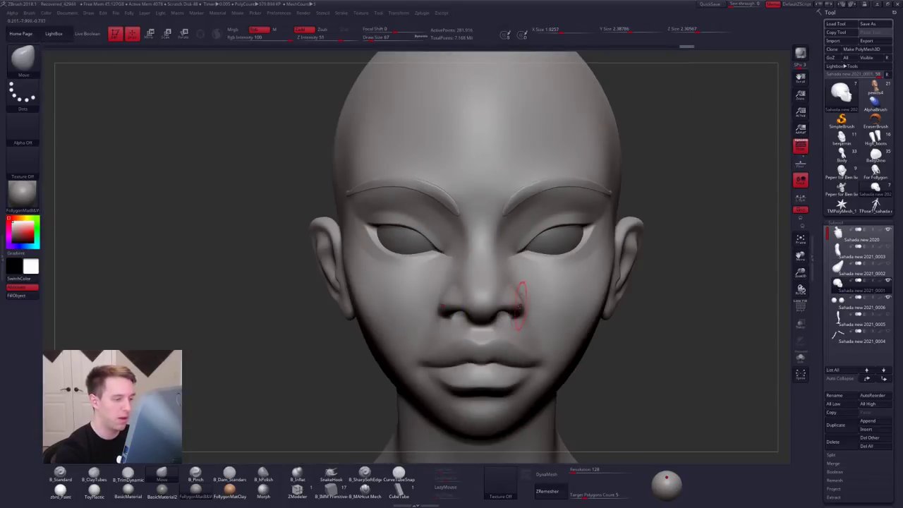
pyautogui.press('space')
pyautogui.moveTo(516, 311)
pyautogui.mouseDown()
pyautogui.moveTo(528, 311)
pyautogui.moveTo(524, 303)
pyautogui.mouseUp()
pyautogui.press('space')
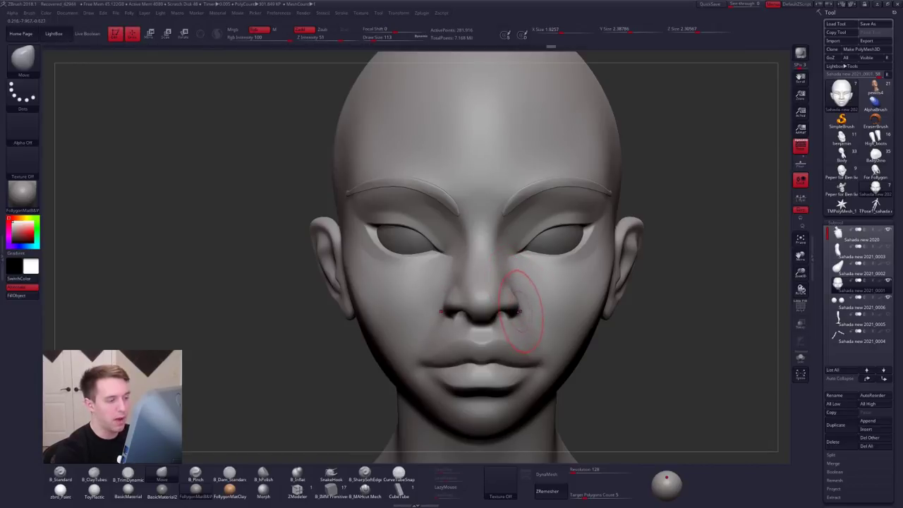
# Step: Refine the nostril shape from below with the Move brush at draw size 67
pyautogui.moveTo(520, 312); pyautogui.dragTo(520, 259, button='right')
pyautogui.press('space')
pyautogui.moveTo(520, 309); pyautogui.dragTo(502, 293)
pyautogui.moveTo(501, 294); pyautogui.dragTo(536, 295, button='right')
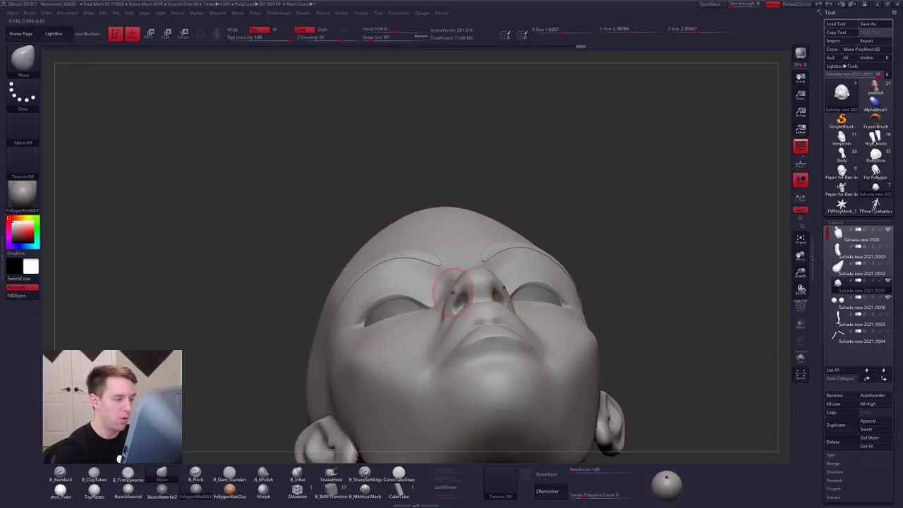
pyautogui.moveTo(468, 276); pyautogui.dragTo(468, 273)
# Step: Adjust the sides of the nose from the front with the Move brush at draw size 81
pyautogui.moveTo(468, 275); pyautogui.dragTo(469, 353, button='right')
pyautogui.press('space')
pyautogui.moveTo(496, 285); pyautogui.dragTo(498, 285)
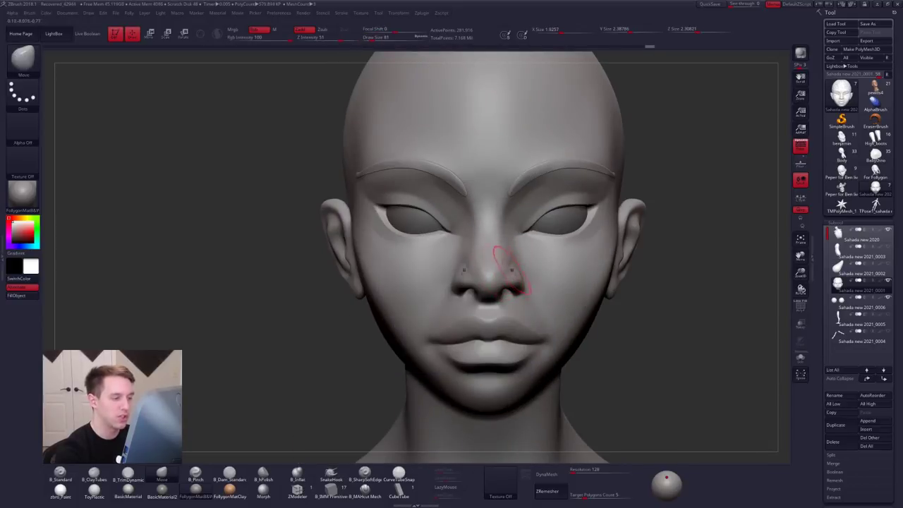
# Step: Build up the nostril wing with the B_ClayTubes brush and smooth it into the cheek
pyautogui.moveTo(513, 270); pyautogui.dragTo(460, 273, button='right')
pyautogui.press('2')
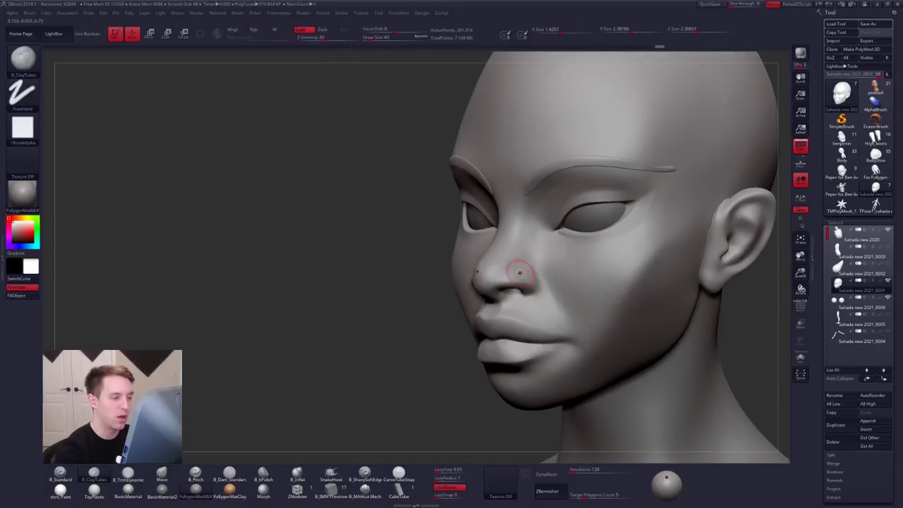
pyautogui.keyDown('shift'); pyautogui.moveTo(525, 275); pyautogui.dragTo(521, 279); pyautogui.keyUp('shift')
pyautogui.keyDown('shift'); pyautogui.moveTo(487, 276); pyautogui.dragTo(530, 278, button='right'); pyautogui.keyUp('shift')
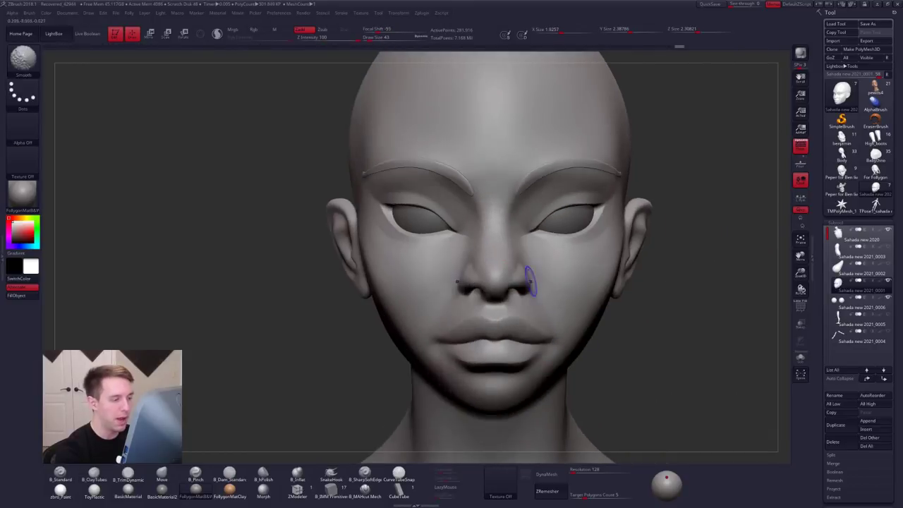
pyautogui.press('space')
pyautogui.moveTo(526, 288); pyautogui.dragTo(528, 288)
# Step: Reshape the ear and earlobe with the Move brush at draw size 81, and smooth the area in front of the ear
pyautogui.keyDown('ctrl'); pyautogui.moveTo(529, 286); pyautogui.dragTo(533, 233, button='right'); pyautogui.keyUp('ctrl')
pyautogui.moveTo(607, 268); pyautogui.dragTo(515, 272, button='right')
pyautogui.moveTo(601, 272)
pyautogui.keyDown('alt'); pyautogui.mouseDown(button='right')
pyautogui.moveTo(555, 283)
pyautogui.moveTo(565, 284)
pyautogui.mouseUp(button='right'); pyautogui.keyUp('alt')
pyautogui.moveTo(544, 274); pyautogui.dragTo(590, 267, button='right')
pyautogui.press('b')
pyautogui.press('m')
pyautogui.press('v')
pyautogui.press('space')
pyautogui.moveTo(591, 257); pyautogui.dragTo(591, 273)
pyautogui.press('space')
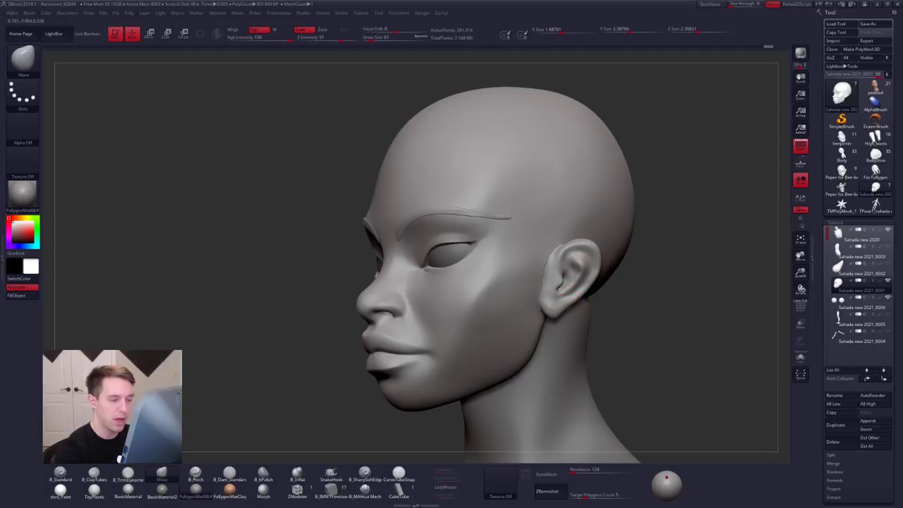
pyautogui.moveTo(571, 303); pyautogui.dragTo(568, 299)
pyautogui.moveTo(568, 299); pyautogui.dragTo(557, 288, button='right')
pyautogui.moveTo(554, 283)
pyautogui.keyDown('shift'); pyautogui.mouseDown()
pyautogui.moveTo(548, 289)
pyautogui.moveTo(544, 274)
pyautogui.mouseUp(); pyautogui.keyUp('shift')
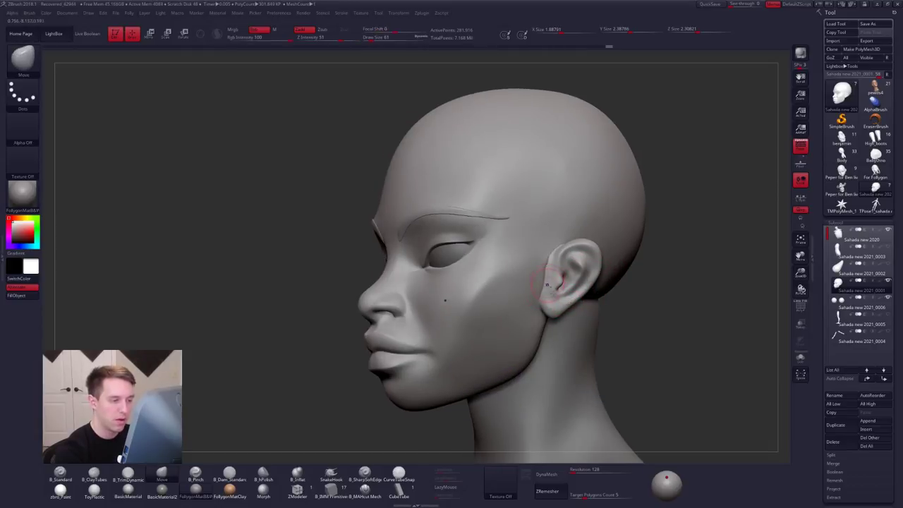
# Step: Try moving the lips in profile with the Move brush at draw size 150, and undo the edit
pyautogui.moveTo(548, 284)
pyautogui.keyDown('ctrl'); pyautogui.mouseDown(button='right')
pyautogui.moveTo(569, 322)
pyautogui.moveTo(552, 304)
pyautogui.moveTo(579, 306)
pyautogui.moveTo(498, 326)
pyautogui.moveTo(551, 321)
pyautogui.moveTo(516, 321)
pyautogui.moveTo(543, 318)
pyautogui.mouseUp(button='right'); pyautogui.keyUp('ctrl')
pyautogui.hotkey('shift', 'f')
pyautogui.hotkey('shift', 'f')
pyautogui.moveTo(492, 374)
pyautogui.keyDown('alt'); pyautogui.mouseDown(button='right')
pyautogui.moveTo(536, 332)
pyautogui.moveTo(575, 331)
pyautogui.mouseUp(button='right'); pyautogui.keyUp('alt')
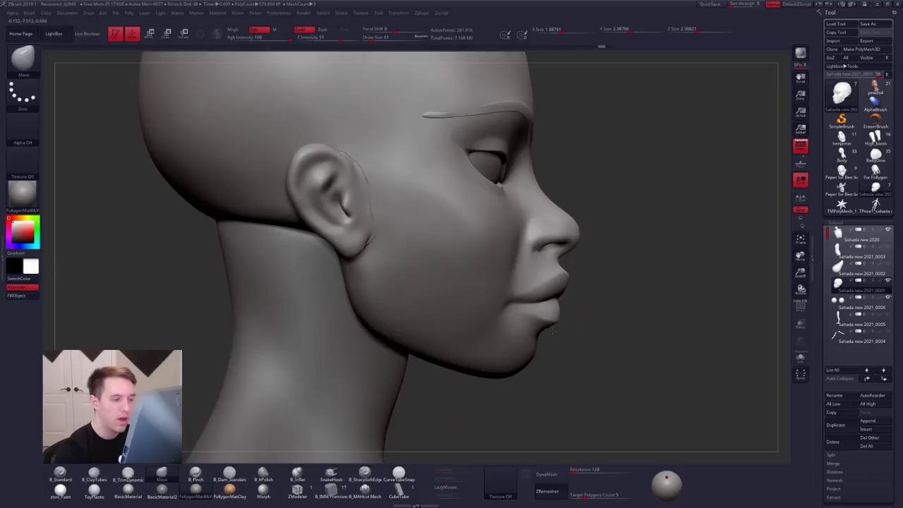
pyautogui.keyDown('ctrl'); pyautogui.moveTo(538, 409); pyautogui.dragTo(536, 369, button='right'); pyautogui.keyUp('ctrl')
pyautogui.press('space')
pyautogui.moveTo(562, 323); pyautogui.dragTo(567, 325)
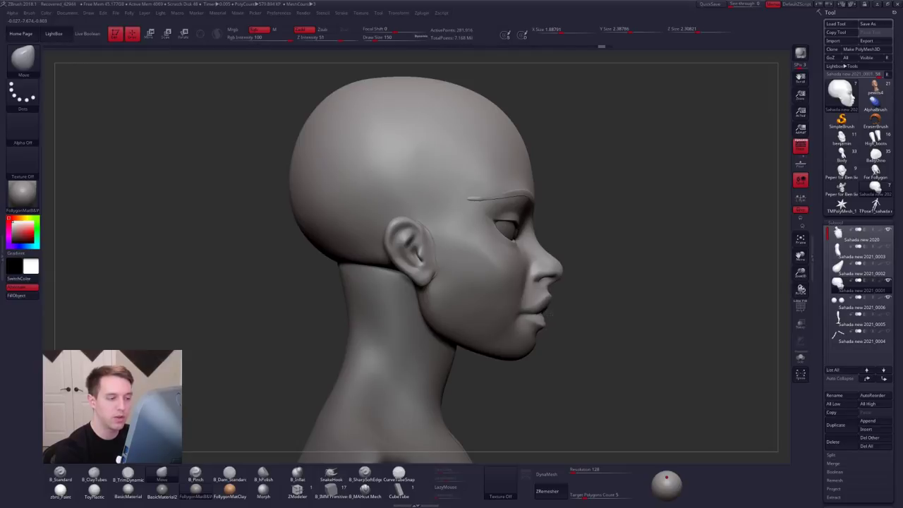
pyautogui.moveTo(551, 313); pyautogui.dragTo(570, 312)
pyautogui.hotkey('ctrl', 'z')
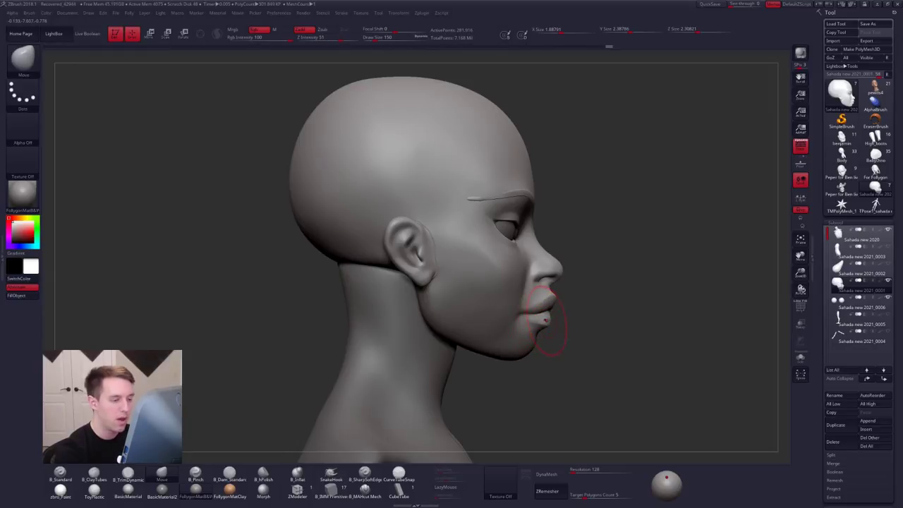
# Step: Adjust the lower lip's profile slightly with the Move brush at draw size 130
pyautogui.keyDown('ctrl'); pyautogui.moveTo(554, 303); pyautogui.dragTo(557, 321, button='right'); pyautogui.keyUp('ctrl')
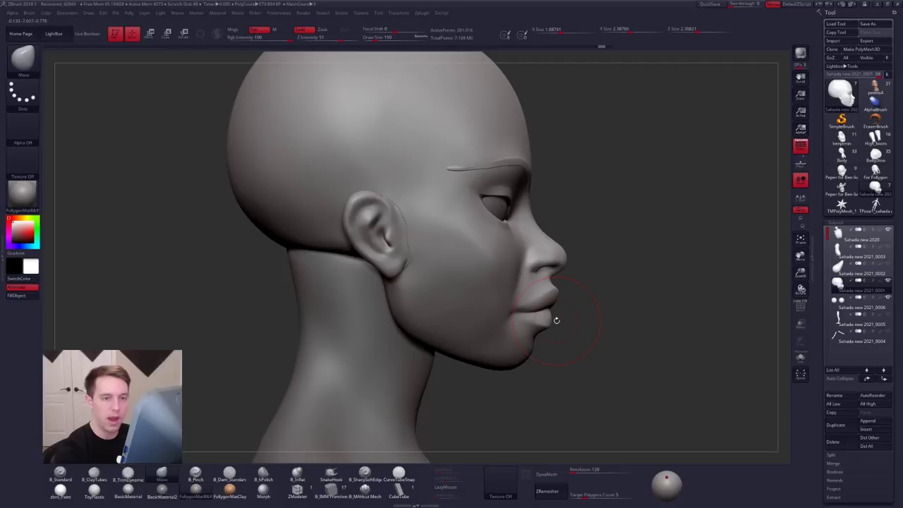
pyautogui.press('space')
pyautogui.moveTo(524, 329)
pyautogui.mouseDown()
pyautogui.moveTo(549, 315)
pyautogui.moveTo(547, 327)
pyautogui.mouseUp()
pyautogui.press('space')
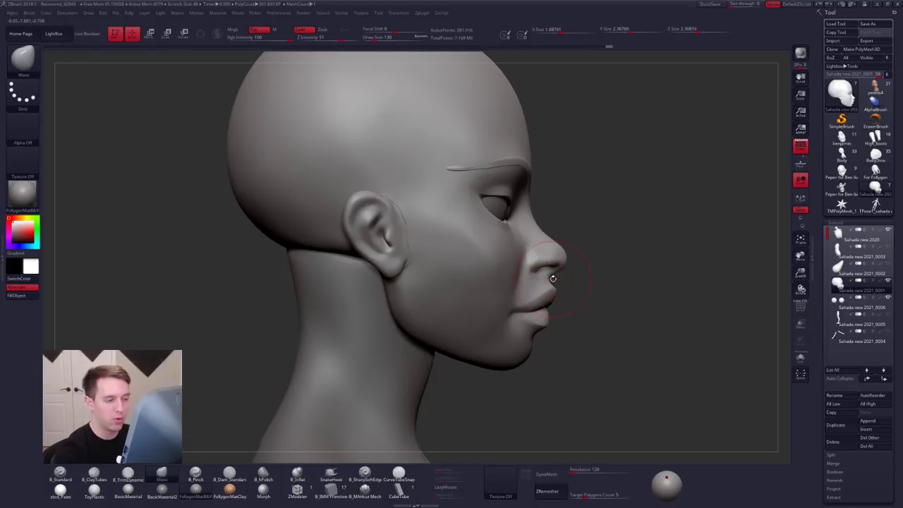
# Step: Pinch the philtrum ridges between nose and upper lip with the B_Pinch brush, reducing the draw size to 54
pyautogui.press('ctrl')
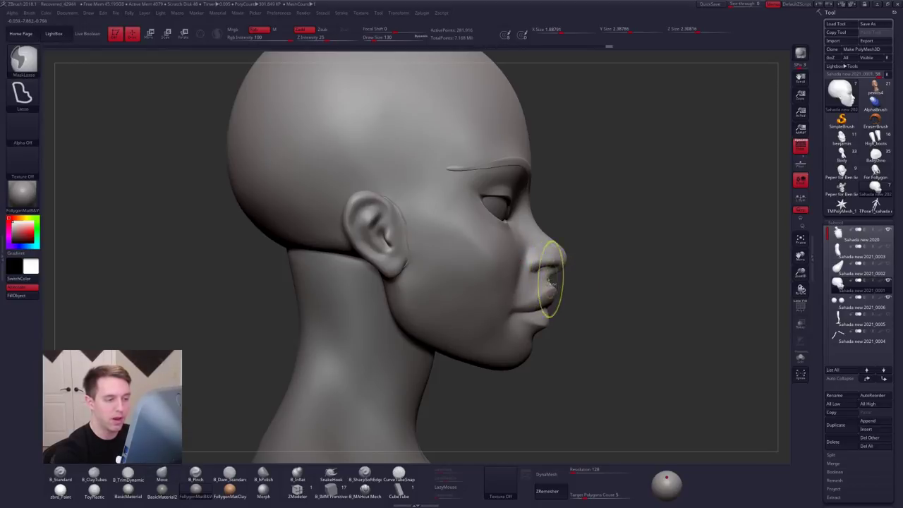
pyautogui.moveTo(554, 288); pyautogui.dragTo(465, 288, button='right')
pyautogui.keyDown('ctrl'); pyautogui.moveTo(557, 254); pyautogui.dragTo(573, 277, button='right'); pyautogui.keyUp('ctrl')
pyautogui.press('5')
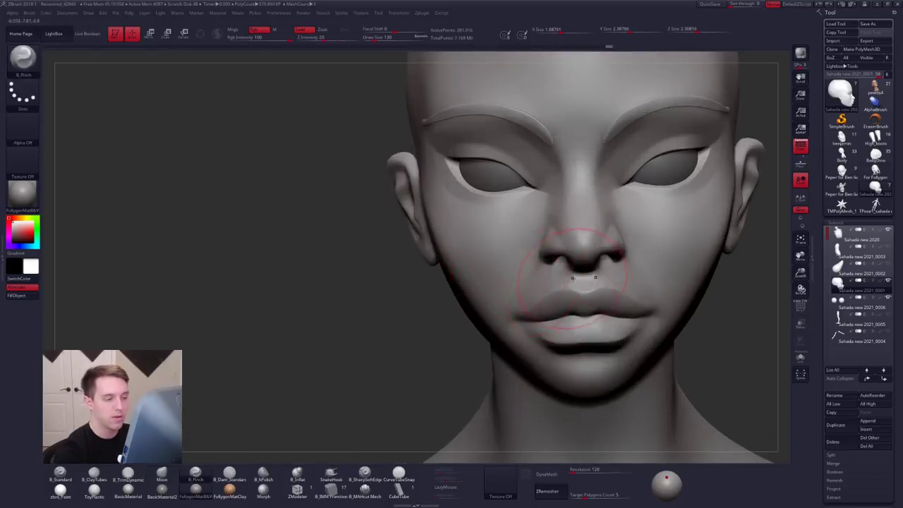
pyautogui.press('space')
pyautogui.moveTo(570, 279); pyautogui.dragTo(573, 279)
pyautogui.moveTo(585, 278); pyautogui.dragTo(547, 279, button='right')
pyautogui.press('s')
pyautogui.moveTo(590, 276)
pyautogui.mouseDown()
pyautogui.moveTo(601, 276)
pyautogui.moveTo(597, 283)
pyautogui.mouseUp()
pyautogui.moveTo(551, 281); pyautogui.dragTo(580, 278, button='right')
# Step: Flatten the philtrum area with the B_TrimDynamic brush at draw size 54 and smooth it in profile
pyautogui.press('3')
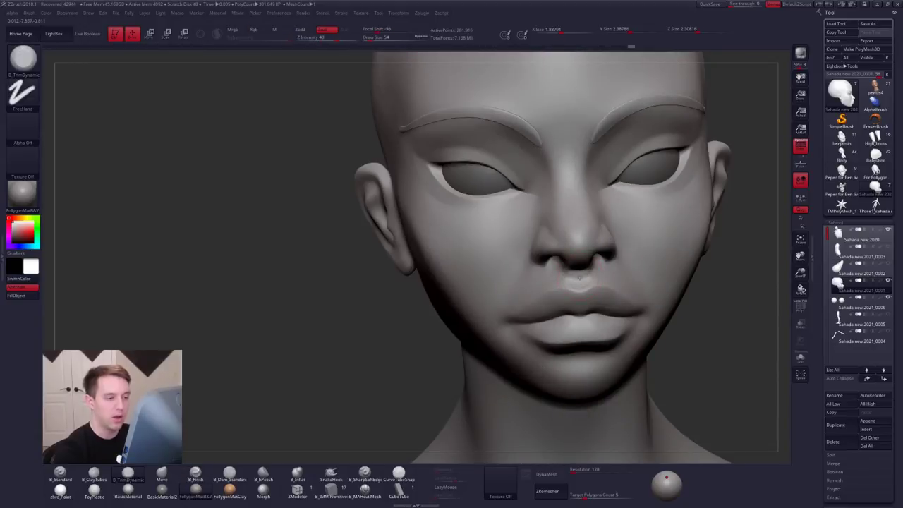
pyautogui.moveTo(580, 278); pyautogui.dragTo(583, 279)
pyautogui.moveTo(543, 285); pyautogui.dragTo(587, 287, button='right')
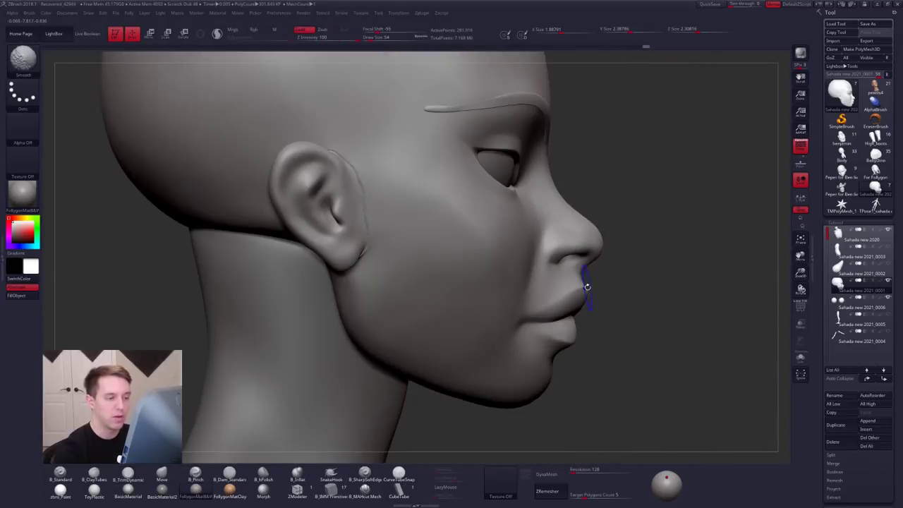
pyautogui.keyDown('ctrl'); pyautogui.moveTo(600, 259); pyautogui.dragTo(683, 295); pyautogui.keyUp('ctrl')
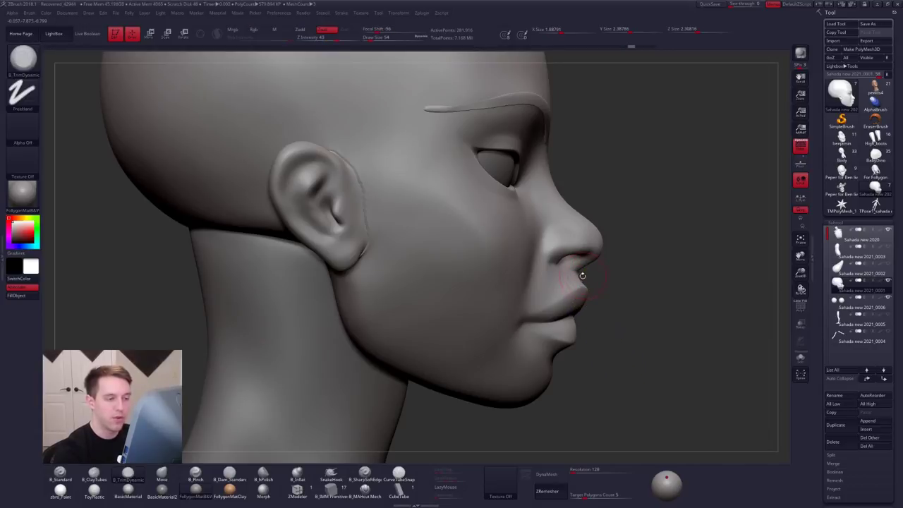
# Step: Pull the area between nose and upper lip slightly inward in profile with the Move brush
pyautogui.press('b')
pyautogui.press('m')
pyautogui.press('v')
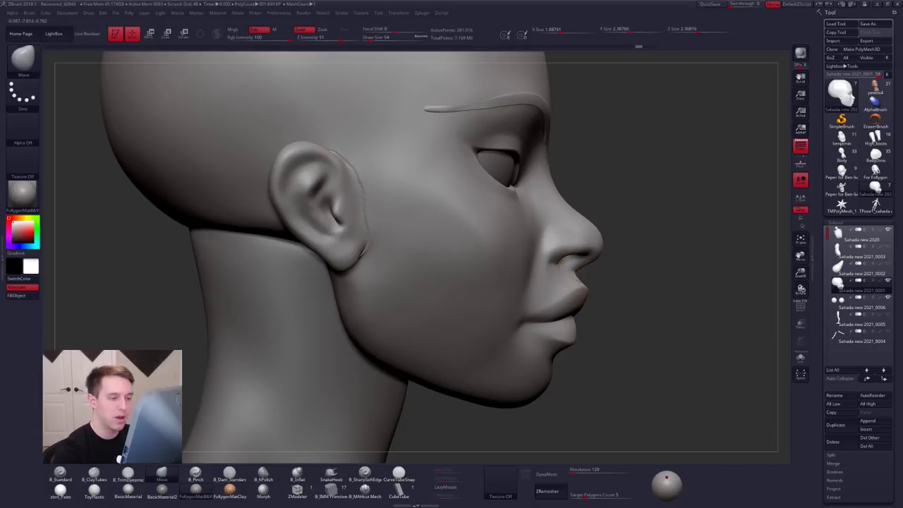
pyautogui.moveTo(578, 281); pyautogui.dragTo(572, 283)
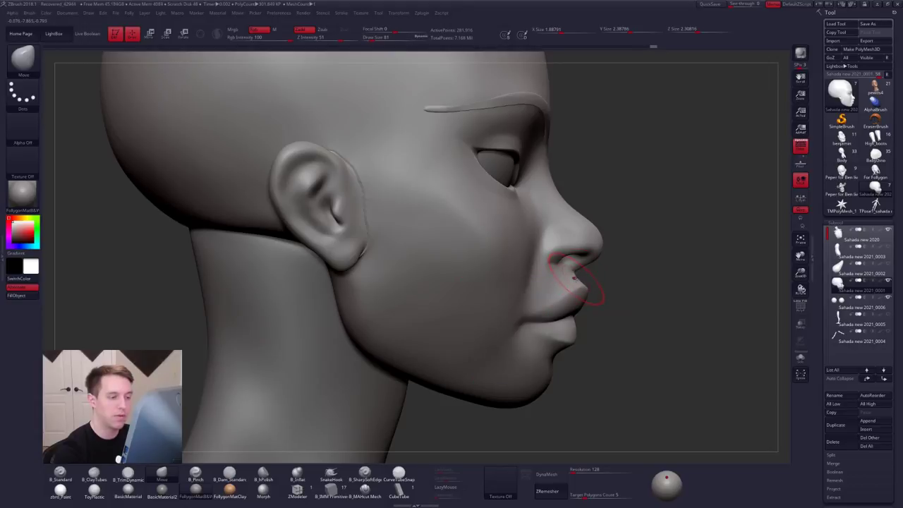
# Step: Isolate the head subtool and inspect the contour of its sides from above
pyautogui.keyDown('alt'); pyautogui.moveTo(625, 299); pyautogui.dragTo(635, 240); pyautogui.keyUp('alt')
pyautogui.moveTo(713, 304)
pyautogui.mouseDown()
pyautogui.moveTo(660, 311)
pyautogui.moveTo(641, 330)
pyautogui.moveTo(580, 340)
pyautogui.moveTo(600, 326)
pyautogui.moveTo(575, 339)
pyautogui.moveTo(564, 257)
pyautogui.mouseUp()
pyautogui.press('space')
pyautogui.press('space')
pyautogui.moveTo(567, 256); pyautogui.dragTo(539, 282, button='right')
pyautogui.press('5')
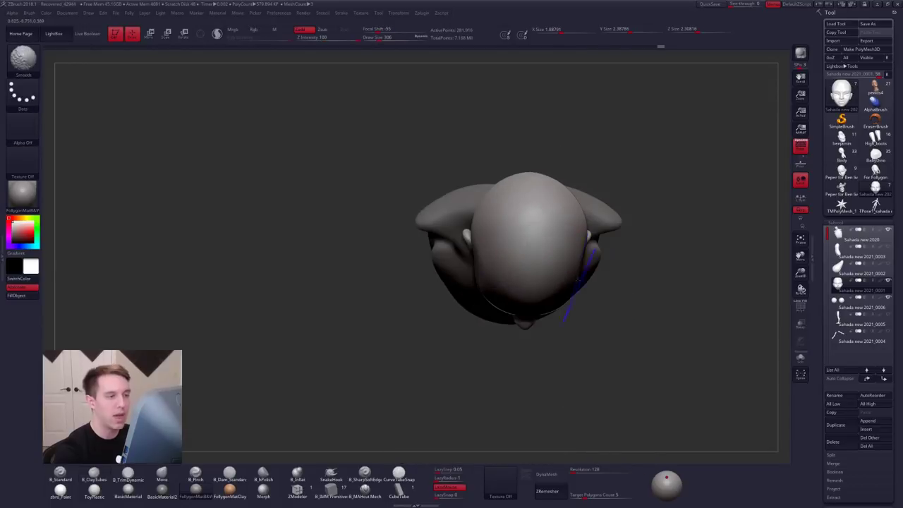
pyautogui.keyDown('alt'); pyautogui.moveTo(579, 279); pyautogui.dragTo(534, 243, button='right'); pyautogui.keyUp('alt')
pyautogui.hotkey('alt', 's')
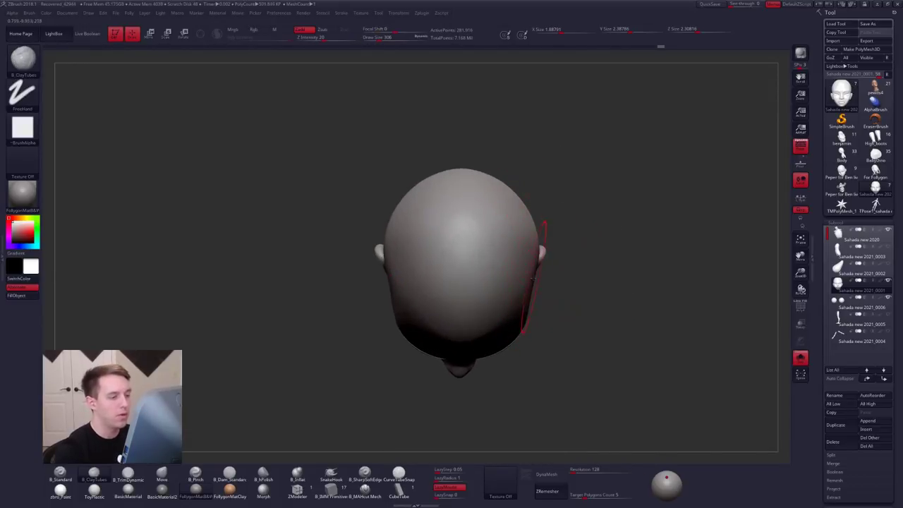
pyautogui.keyDown('alt'); pyautogui.moveTo(536, 289); pyautogui.dragTo(535, 322, button='right'); pyautogui.keyUp('alt')
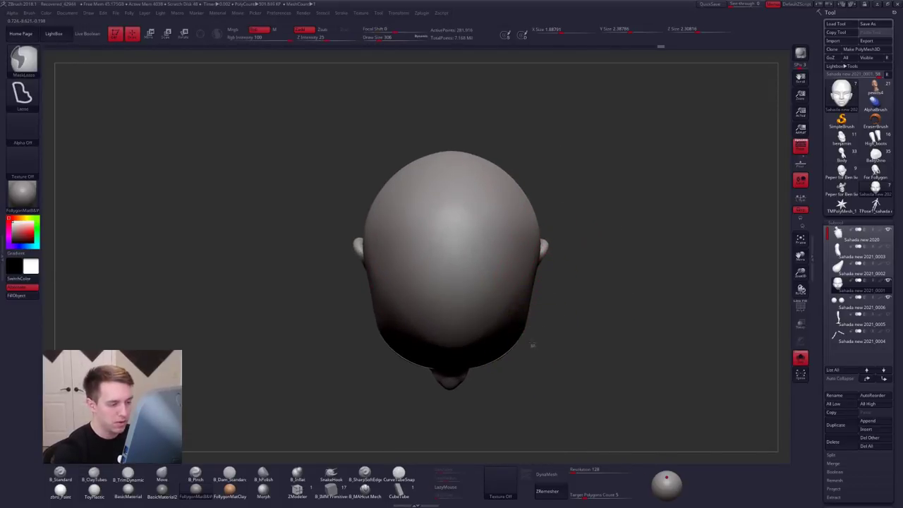
pyautogui.moveTo(539, 264)
pyautogui.keyDown('ctrl'); pyautogui.mouseDown()
pyautogui.moveTo(753, 256)
pyautogui.moveTo(747, 261)
pyautogui.mouseUp(); pyautogui.keyUp('ctrl')
pyautogui.keyDown('ctrl'); pyautogui.moveTo(555, 302); pyautogui.dragTo(575, 317); pyautogui.keyUp('ctrl')
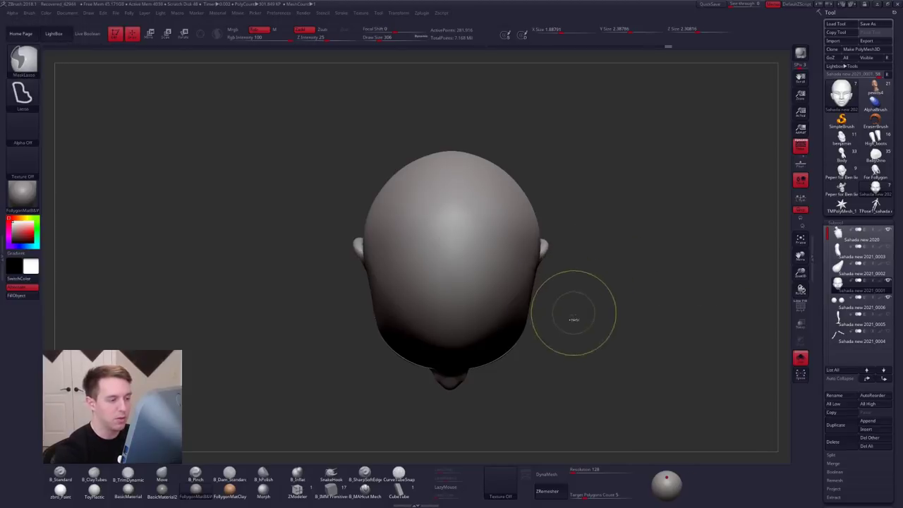
# Step: Build up the temples beyond the brow ends with the B_ClayTubes brush at draw size 227 and smooth the strokes
pyautogui.moveTo(574, 317)
pyautogui.mouseDown(button='right')
pyautogui.moveTo(559, 288)
pyautogui.moveTo(531, 303)
pyautogui.mouseUp(button='right')
pyautogui.press('space')
pyautogui.moveTo(539, 309); pyautogui.dragTo(534, 309)
pyautogui.moveTo(555, 318); pyautogui.dragTo(522, 297, button='right')
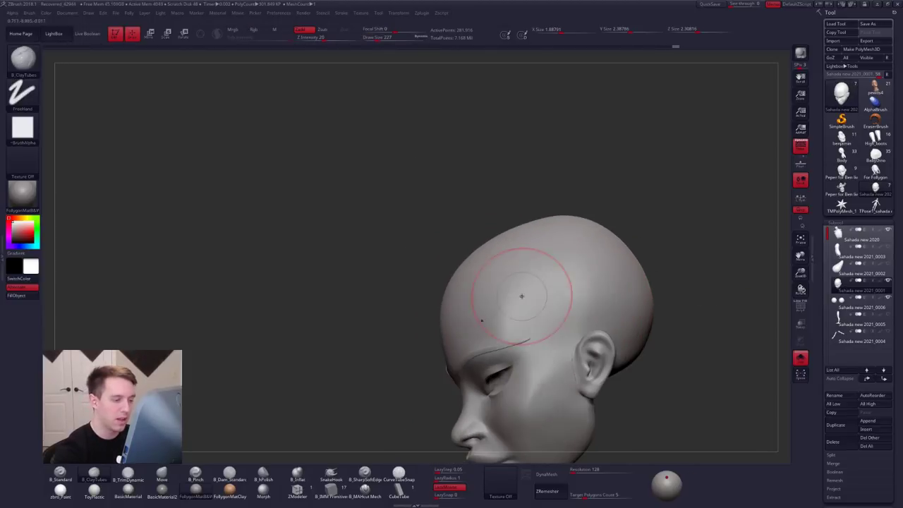
pyautogui.moveTo(563, 286)
pyautogui.mouseDown()
pyautogui.moveTo(550, 320)
pyautogui.moveTo(559, 332)
pyautogui.mouseUp()
pyautogui.moveTo(558, 310); pyautogui.dragTo(587, 309, button='right')
pyautogui.moveTo(578, 298)
pyautogui.keyDown('shift'); pyautogui.mouseDown()
pyautogui.moveTo(559, 319)
pyautogui.moveTo(568, 296)
pyautogui.mouseUp(); pyautogui.keyUp('shift')
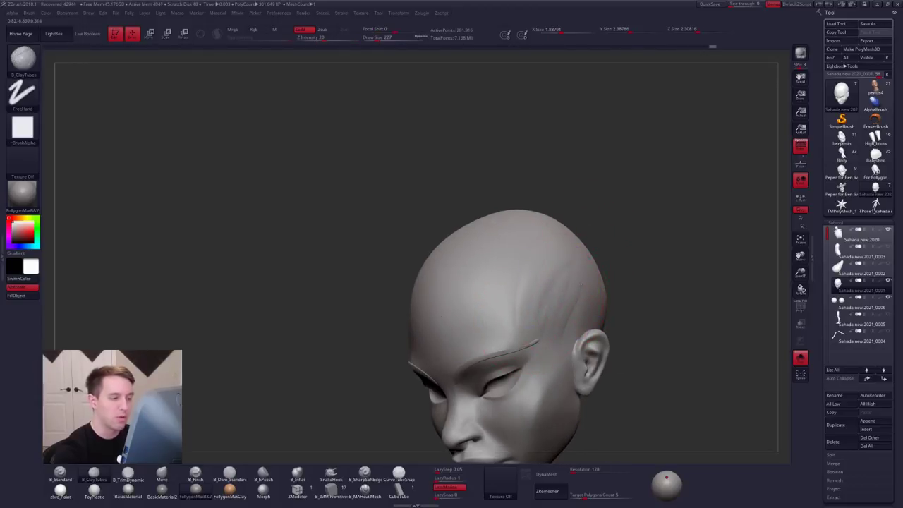
pyautogui.moveTo(573, 318)
pyautogui.keyDown('shift'); pyautogui.mouseDown(button='right')
pyautogui.moveTo(612, 313)
pyautogui.moveTo(621, 275)
pyautogui.mouseUp(button='right'); pyautogui.keyUp('shift')
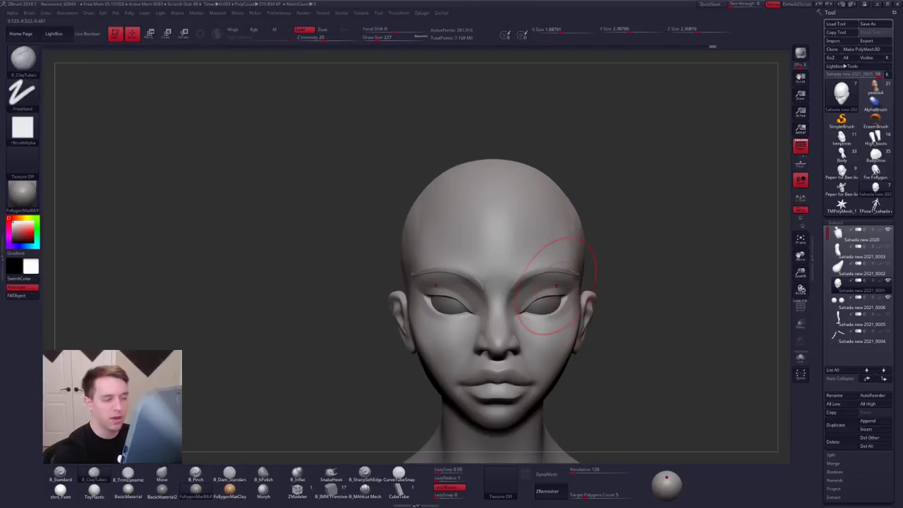
pyautogui.moveTo(558, 285); pyautogui.dragTo(522, 304, button='right')
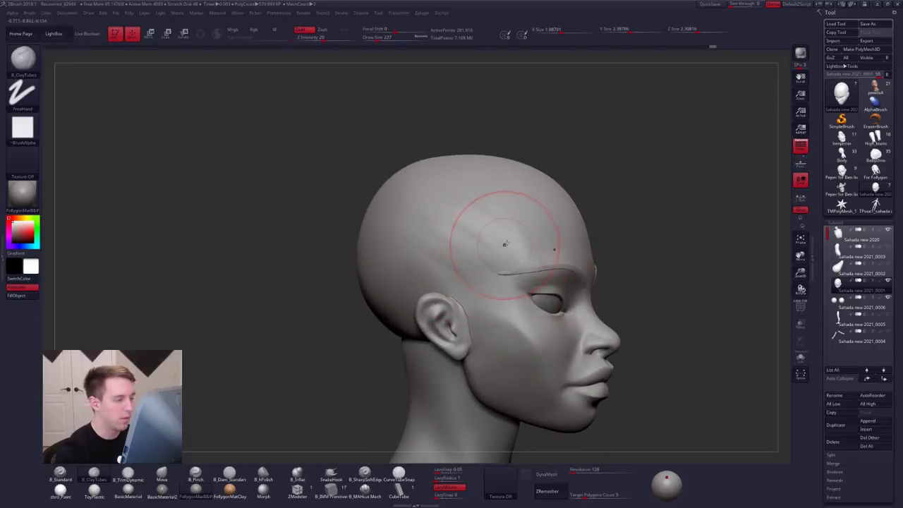
pyautogui.moveTo(463, 253)
pyautogui.mouseDown()
pyautogui.moveTo(474, 214)
pyautogui.moveTo(494, 255)
pyautogui.mouseUp()
pyautogui.moveTo(290, 353); pyautogui.dragTo(219, 351)
# Step: Reshape the lower cheek and jaw outline in front view with the Move brush
pyautogui.moveTo(741, 363)
pyautogui.keyDown('alt'); pyautogui.mouseDown()
pyautogui.moveTo(645, 334)
pyautogui.moveTo(668, 328)
pyautogui.moveTo(569, 315)
pyautogui.moveTo(543, 337)
pyautogui.moveTo(547, 347)
pyautogui.moveTo(547, 326)
pyautogui.mouseUp(); pyautogui.keyUp('alt')
pyautogui.hotkey('alt', 's')
pyautogui.hotkey('alt', 's')
pyautogui.press('b')
pyautogui.press('m')
pyautogui.press('v')
pyautogui.moveTo(587, 365); pyautogui.dragTo(525, 376)
# Step: Refine the cheek contour from front, side and three-quarter views with the Move brush at draw size 181
pyautogui.press('space')
pyautogui.moveTo(559, 331); pyautogui.dragTo(554, 331)
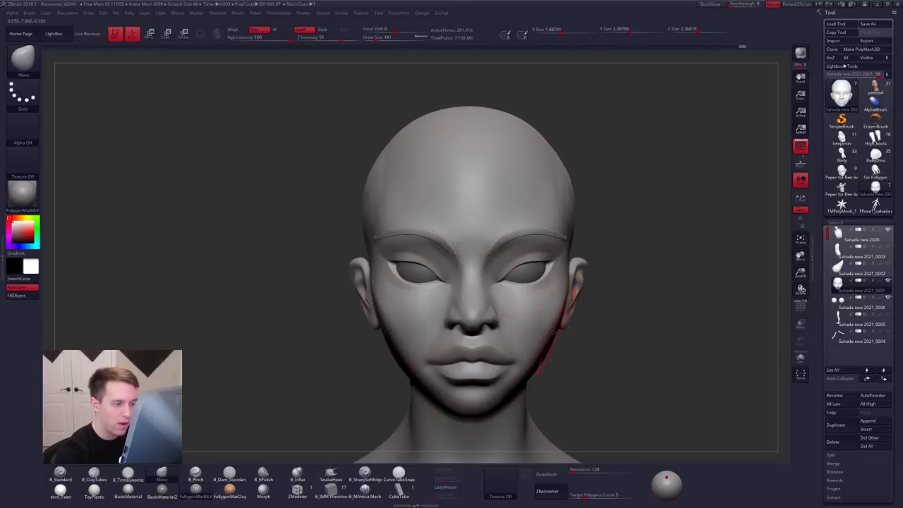
pyautogui.moveTo(616, 350); pyautogui.dragTo(534, 341)
pyautogui.moveTo(534, 341); pyautogui.dragTo(494, 332, button='right')
pyautogui.moveTo(531, 318); pyautogui.dragTo(530, 312)
pyautogui.moveTo(503, 316); pyautogui.dragTo(533, 316, button='right')
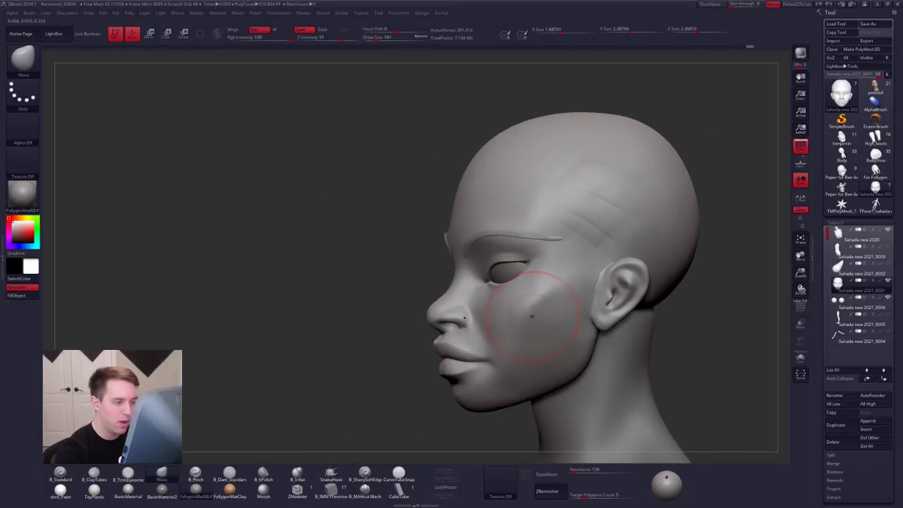
pyautogui.moveTo(474, 321); pyautogui.dragTo(625, 322, button='right')
pyautogui.moveTo(538, 319); pyautogui.dragTo(535, 320)
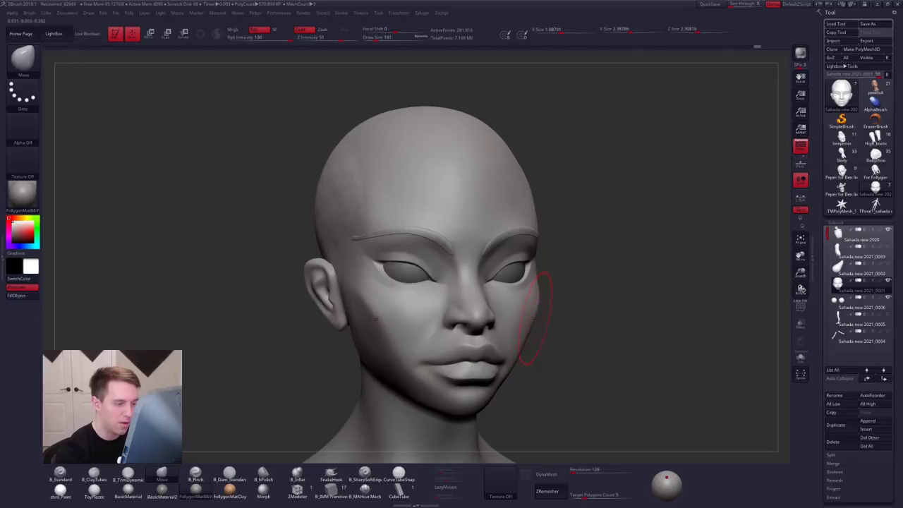
# Step: Reduce the draw size to 113, smooth the cheek and tighten the cheekbone transition with the B_Pinch brush
pyautogui.moveTo(625, 346); pyautogui.dragTo(509, 367, button='right')
pyautogui.press('space')
pyautogui.moveTo(549, 323); pyautogui.dragTo(531, 341)
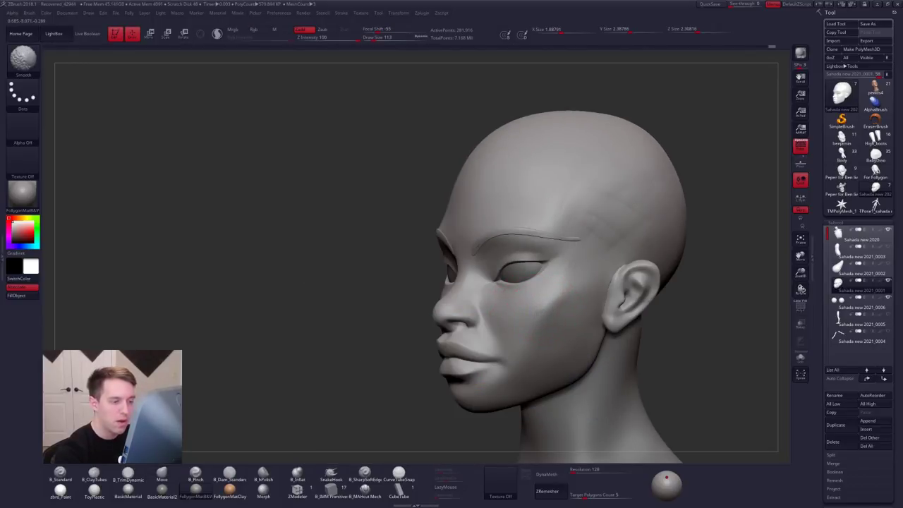
pyautogui.press('5')
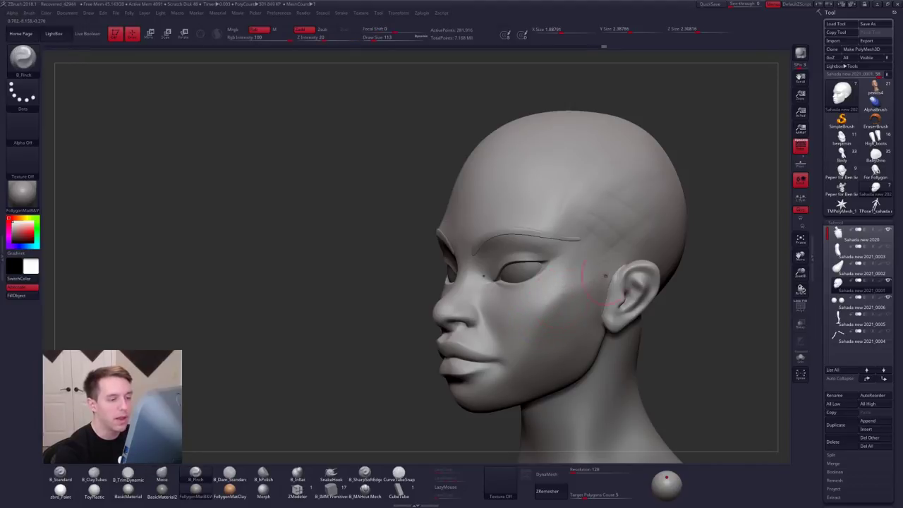
pyautogui.moveTo(535, 320); pyautogui.dragTo(664, 325, button='right')
pyautogui.moveTo(486, 321); pyautogui.dragTo(485, 329)
pyautogui.moveTo(629, 324); pyautogui.dragTo(533, 323, button='right')
# Step: Flatten the plane below the cheekbone with the B_TrimDynamic brush at draw size 140 and smooth it
pyautogui.press('space')
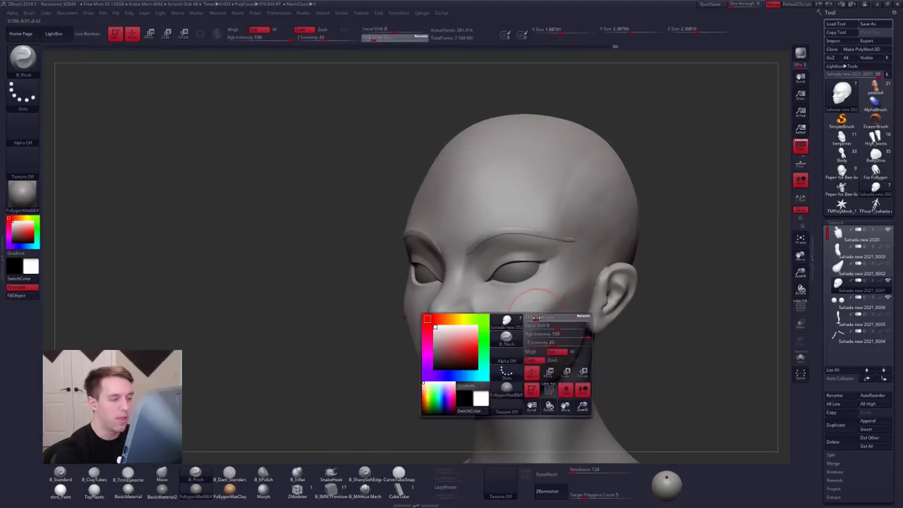
pyautogui.moveTo(531, 324); pyautogui.dragTo(537, 324)
pyautogui.press('3')
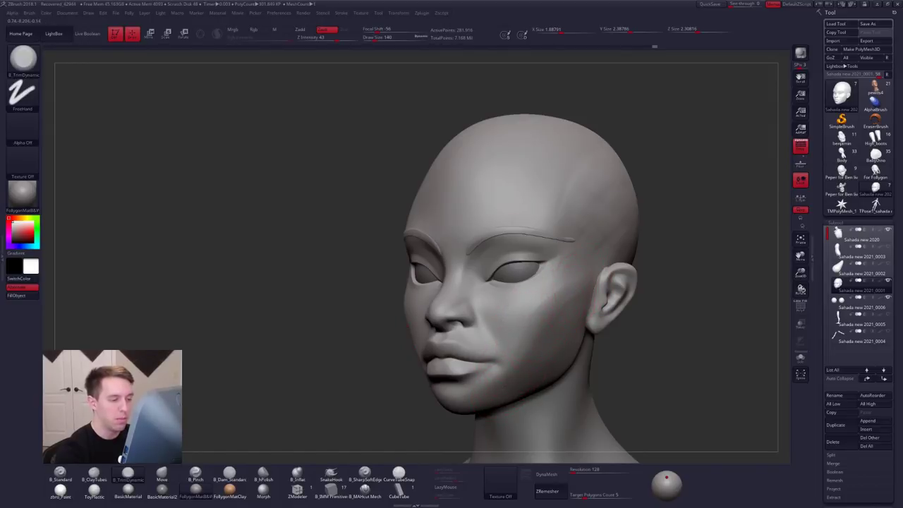
pyautogui.press('shift')
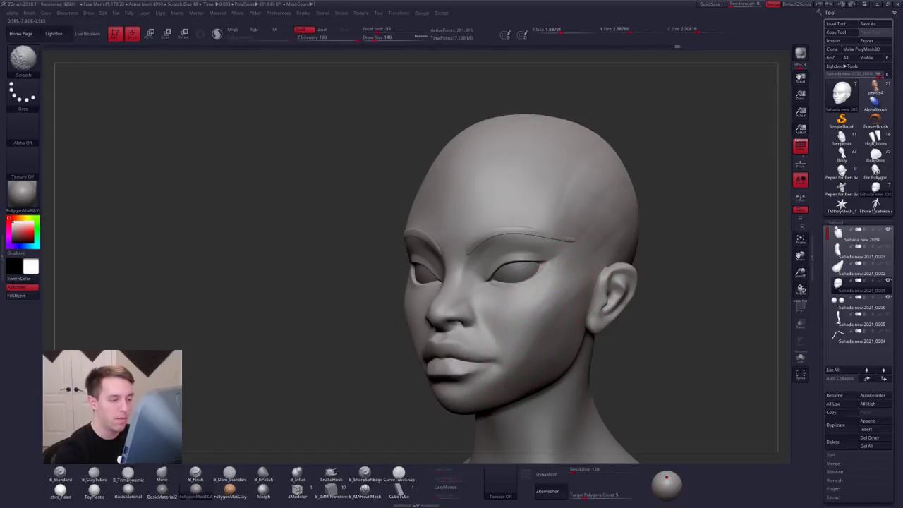
pyautogui.keyDown('shift'); pyautogui.moveTo(530, 344); pyautogui.dragTo(529, 333); pyautogui.keyUp('shift')
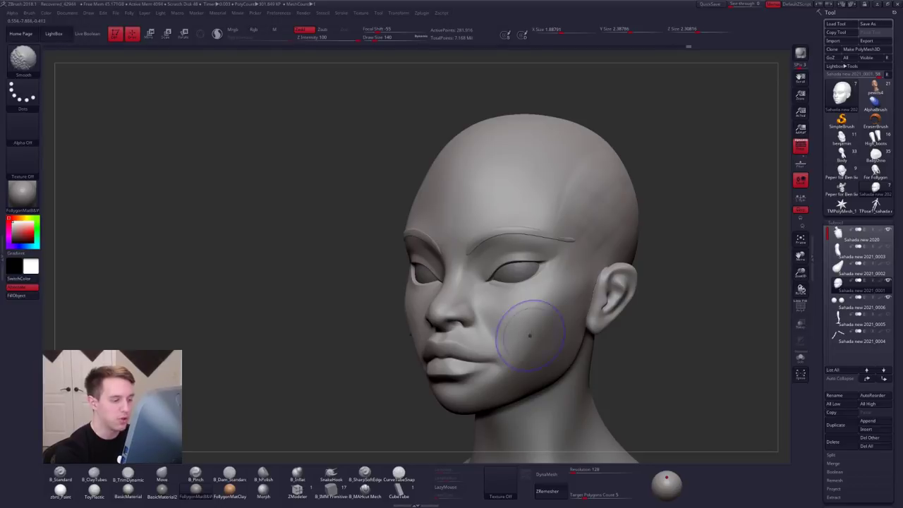
pyautogui.moveTo(480, 332); pyautogui.dragTo(547, 325, button='right')
# Step: Add volume to the cheek beside the mouth with the B_ClayTubes brush at draw size 227 and smooth it
pyautogui.press('space')
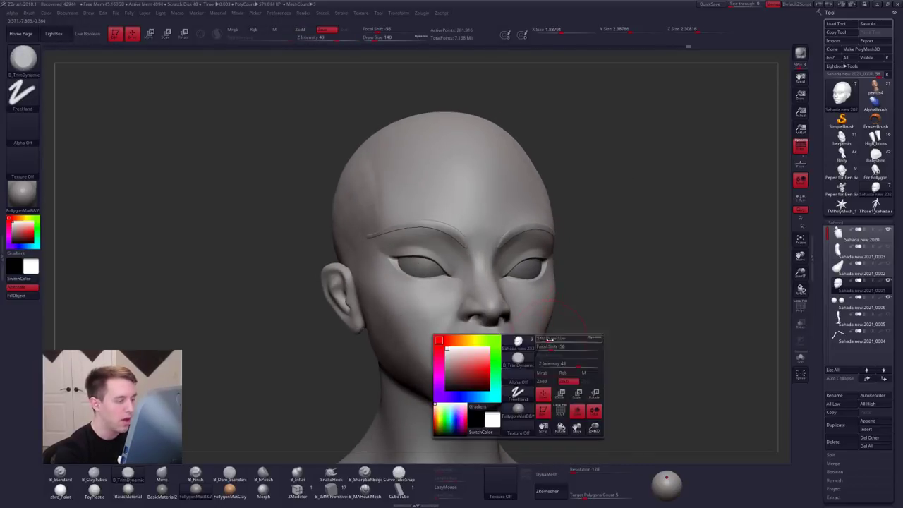
pyautogui.moveTo(547, 347); pyautogui.dragTo(558, 346)
pyautogui.moveTo(604, 326)
pyautogui.mouseDown(button='right')
pyautogui.moveTo(541, 337)
pyautogui.moveTo(499, 329)
pyautogui.mouseUp(button='right')
pyautogui.press('2')
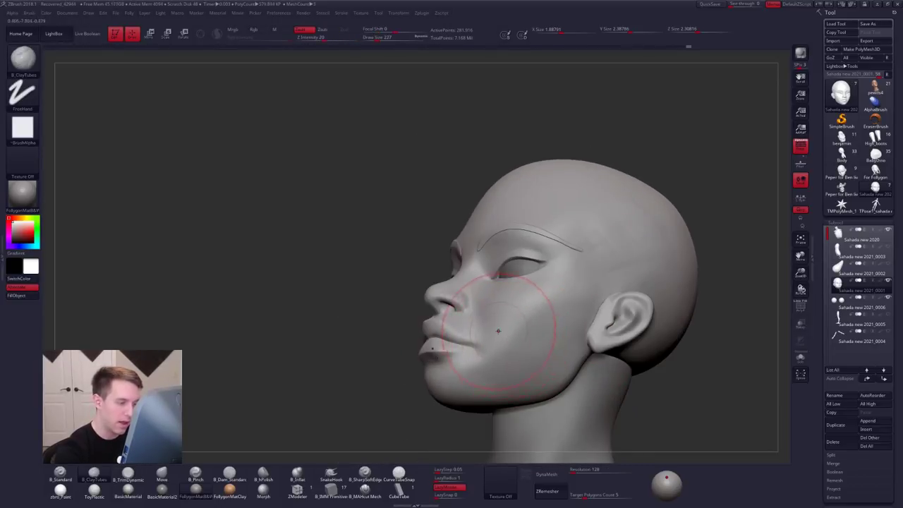
pyautogui.moveTo(499, 329)
pyautogui.mouseDown()
pyautogui.moveTo(544, 304)
pyautogui.moveTo(519, 334)
pyautogui.mouseUp()
pyautogui.press('shift')
pyautogui.moveTo(525, 336)
pyautogui.mouseDown(button='right')
pyautogui.moveTo(643, 409)
pyautogui.moveTo(627, 359)
pyautogui.mouseUp(button='right')
# Step: Set the draw size to 160 and smooth the remaining stroke marks on the temple
pyautogui.press('space')
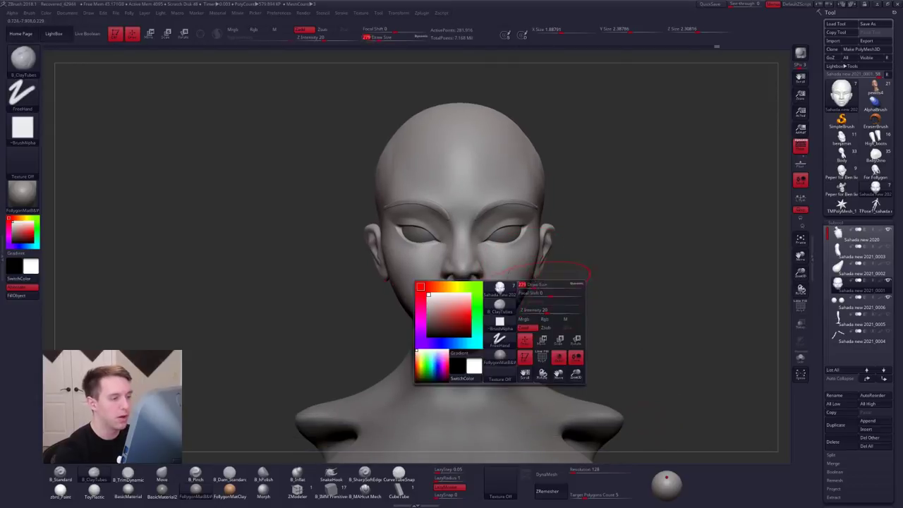
pyautogui.moveTo(579, 311); pyautogui.dragTo(494, 302, button='right')
pyautogui.press('space')
pyautogui.moveTo(538, 257); pyautogui.dragTo(548, 256)
pyautogui.moveTo(548, 268); pyautogui.dragTo(584, 284, button='right')
pyautogui.keyDown('alt'); pyautogui.moveTo(497, 298); pyautogui.dragTo(505, 319, button='right'); pyautogui.keyUp('alt')
pyautogui.press('space')
pyautogui.moveTo(559, 273); pyautogui.dragTo(548, 273)
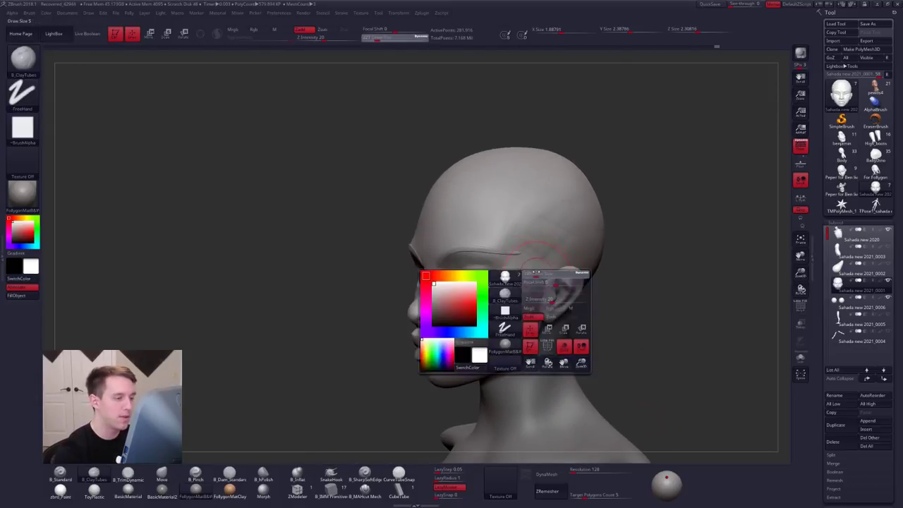
pyautogui.press('shift')
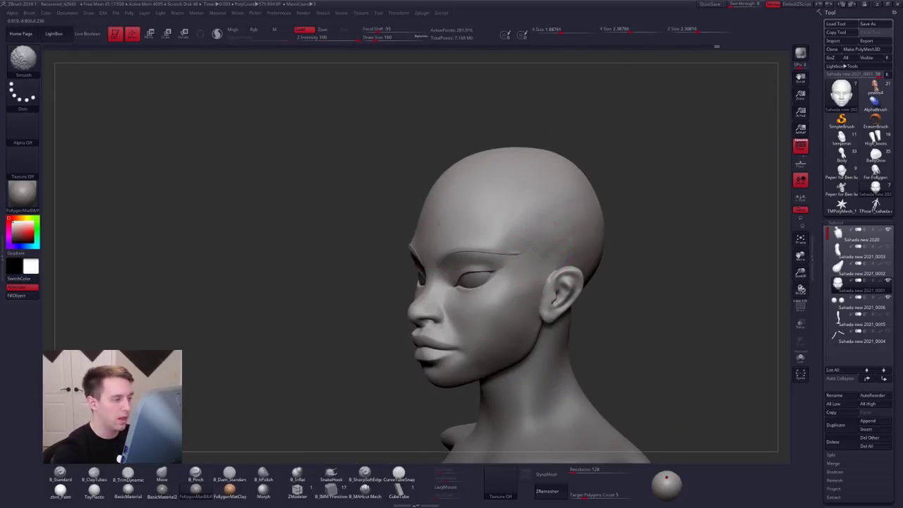
# Step: Show all subtools of the figure and move the head subtool to the beginning of the subtool list
pyautogui.moveTo(471, 202); pyautogui.dragTo(547, 229, button='right')
pyautogui.moveTo(547, 229)
pyautogui.keyDown('shift'); pyautogui.mouseDown(button='right')
pyautogui.moveTo(565, 236)
pyautogui.moveTo(557, 309)
pyautogui.moveTo(566, 277)
pyautogui.mouseUp(button='right'); pyautogui.keyUp('shift')
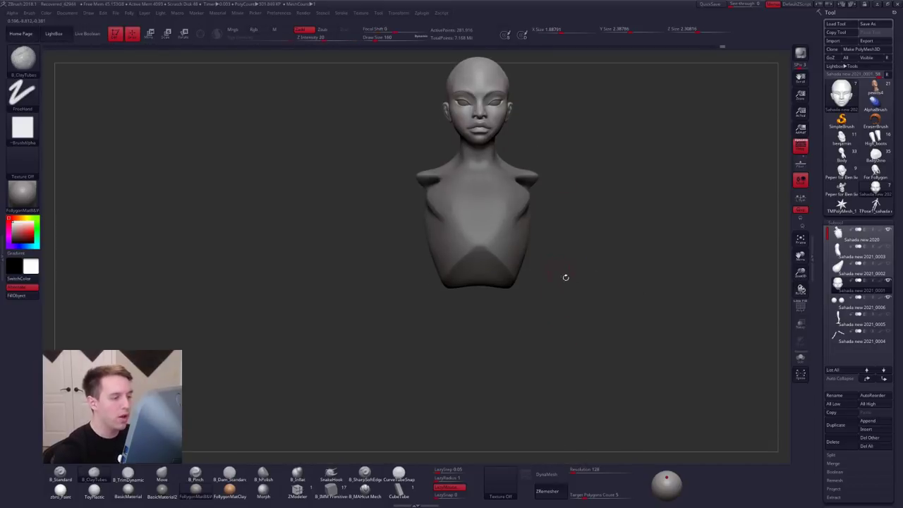
pyautogui.keyDown('alt'); pyautogui.moveTo(628, 286); pyautogui.dragTo(626, 333, button='right'); pyautogui.keyUp('alt')
pyautogui.keyDown('shift'); pyautogui.click(843, 288); pyautogui.keyUp('shift')
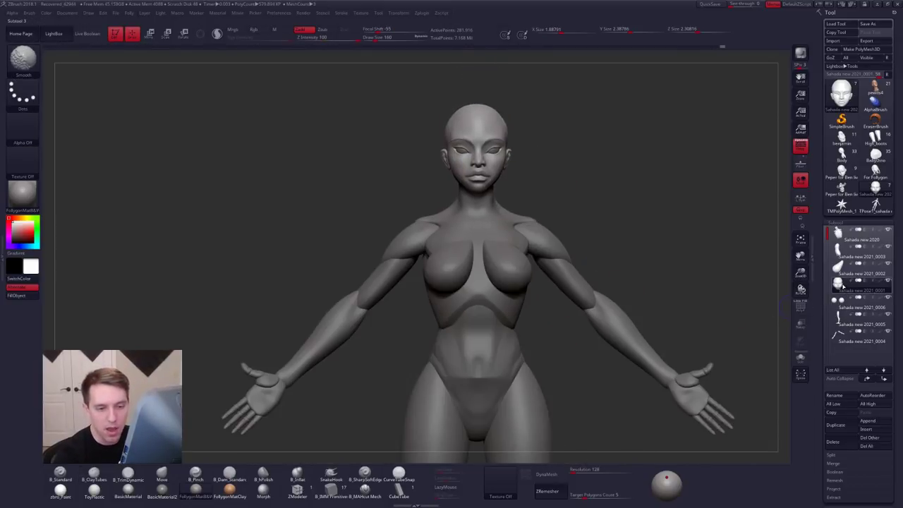
pyautogui.keyDown('shift'); pyautogui.click(867, 379); pyautogui.keyUp('shift')
pyautogui.keyDown('ctrl'); pyautogui.moveTo(724, 353); pyautogui.dragTo(726, 412, button='right'); pyautogui.keyUp('ctrl')
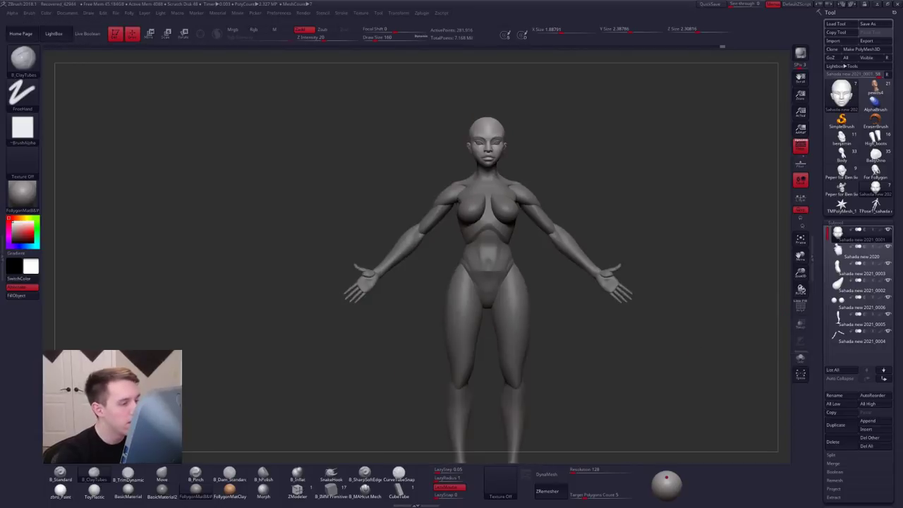
pyautogui.keyDown('alt'); pyautogui.moveTo(686, 372); pyautogui.dragTo(532, 311, button='right'); pyautogui.keyUp('alt')
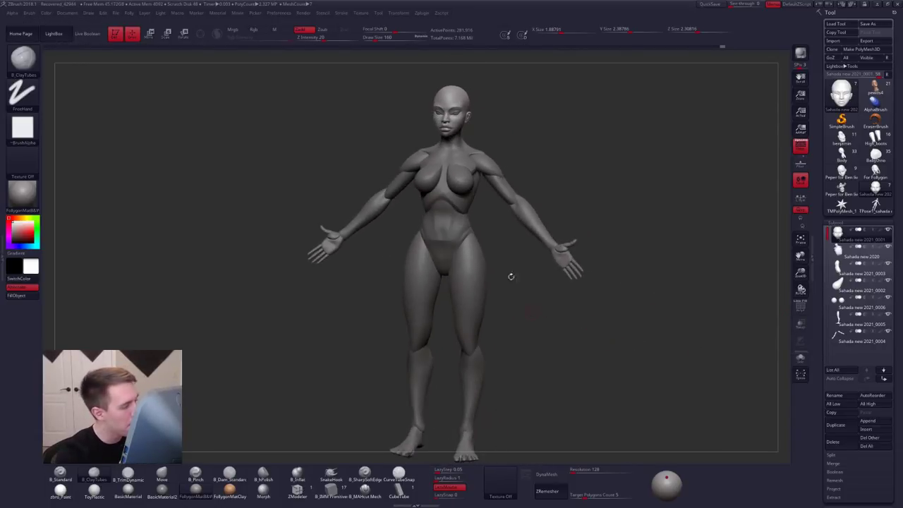
pyautogui.keyDown('shift'); pyautogui.moveTo(512, 276); pyautogui.dragTo(513, 275, button='right'); pyautogui.keyUp('shift')
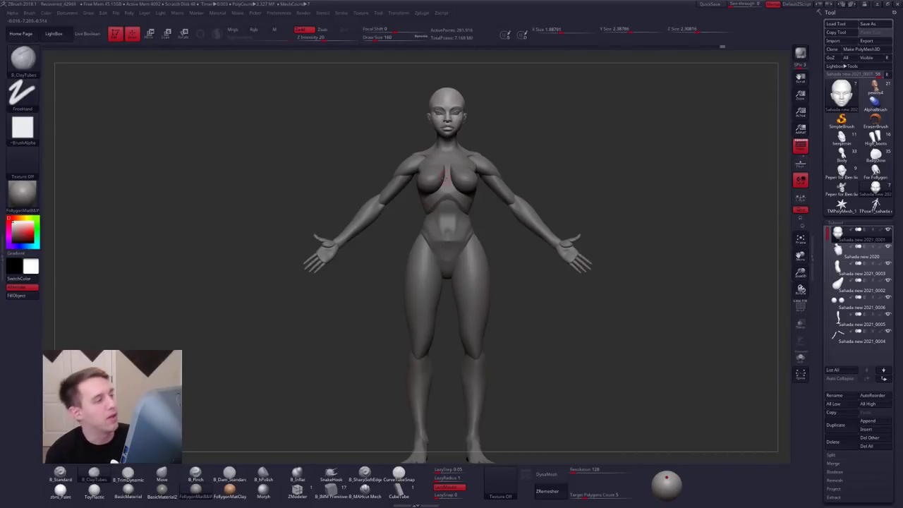
# Step: Examine the isolated face from the front and slightly below, and compare it with the full figure
pyautogui.moveTo(469, 138)
pyautogui.keyDown('alt'); pyautogui.mouseDown()
pyautogui.moveTo(481, 151)
pyautogui.moveTo(484, 204)
pyautogui.mouseUp(); pyautogui.keyUp('alt')
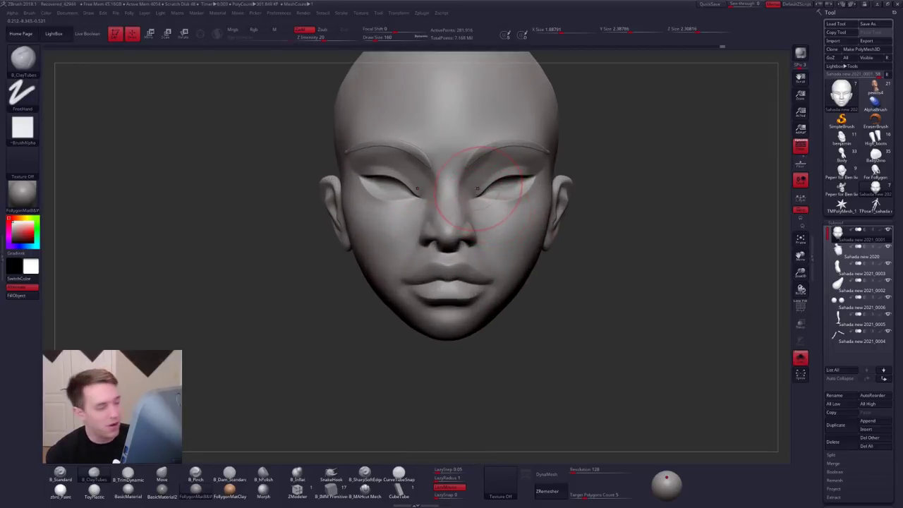
pyautogui.moveTo(473, 221)
pyautogui.mouseDown(button='right')
pyautogui.moveTo(492, 230)
pyautogui.moveTo(477, 227)
pyautogui.mouseUp(button='right')
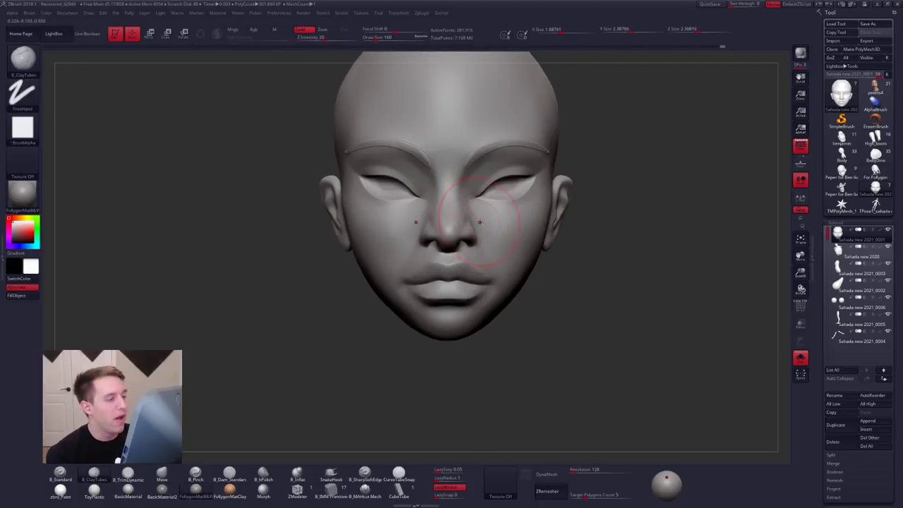
pyautogui.moveTo(470, 210); pyautogui.dragTo(473, 225, button='right')
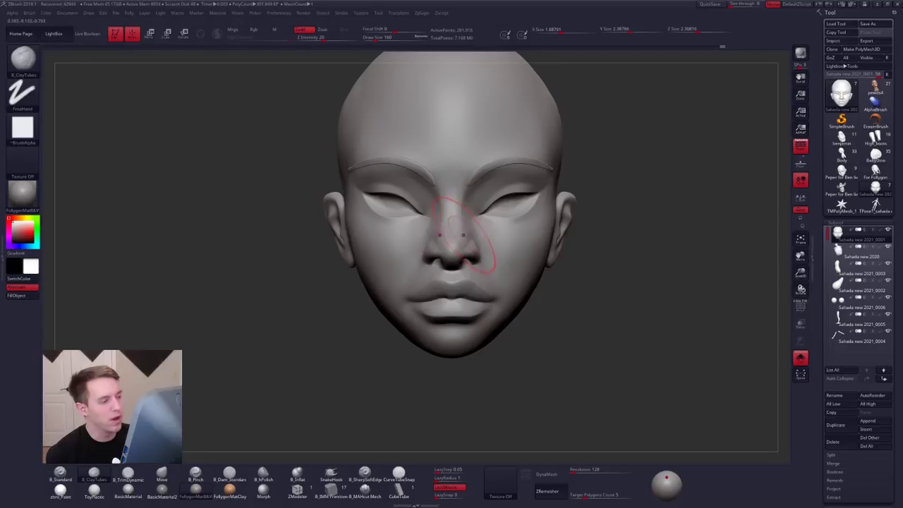
pyautogui.keyDown('alt'); pyautogui.moveTo(480, 239); pyautogui.dragTo(451, 212, button='right'); pyautogui.keyUp('alt')
pyautogui.moveTo(451, 212); pyautogui.dragTo(515, 229, button='right')
pyautogui.hotkey('alt', 's')
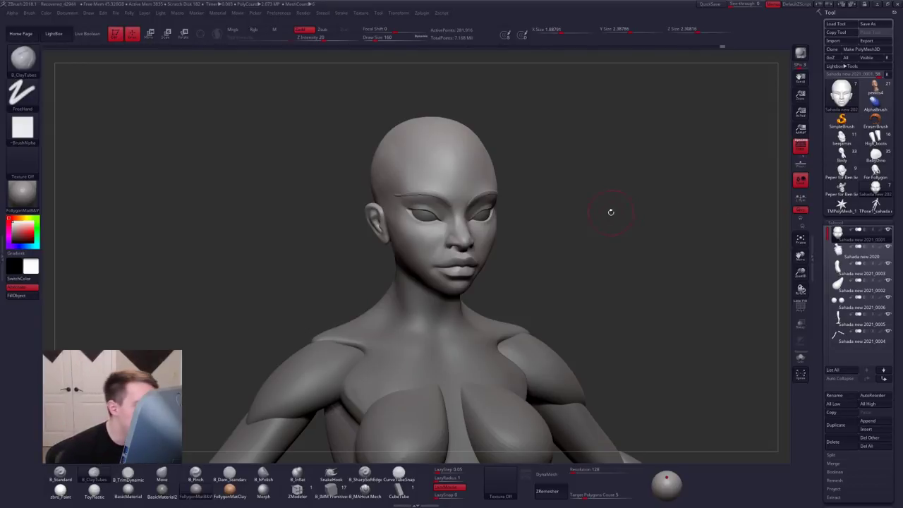
pyautogui.moveTo(612, 212)
pyautogui.keyDown('shift'); pyautogui.mouseDown()
pyautogui.moveTo(604, 155)
pyautogui.moveTo(649, 110)
pyautogui.mouseUp(); pyautogui.keyUp('shift')
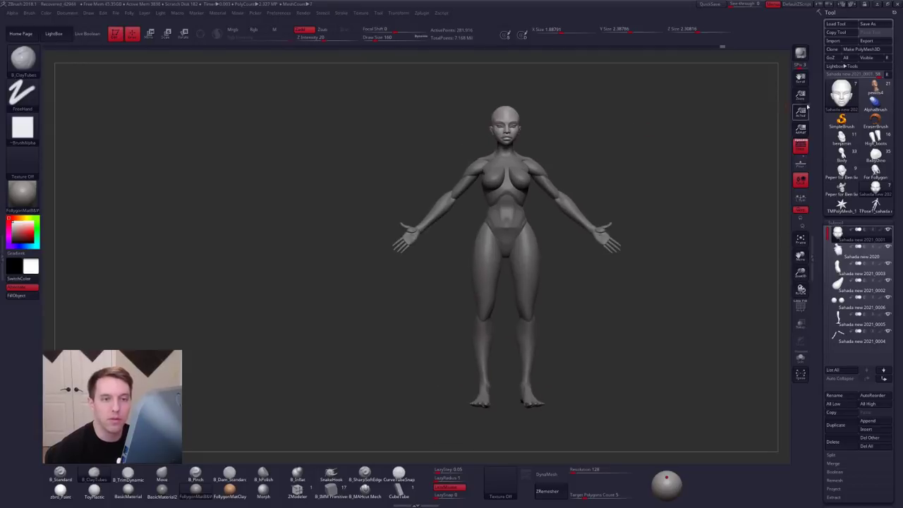
# Step: Switch to the male bust with glasses, hide its hair2 subtool and examine the head and facial features
pyautogui.click(842, 137)
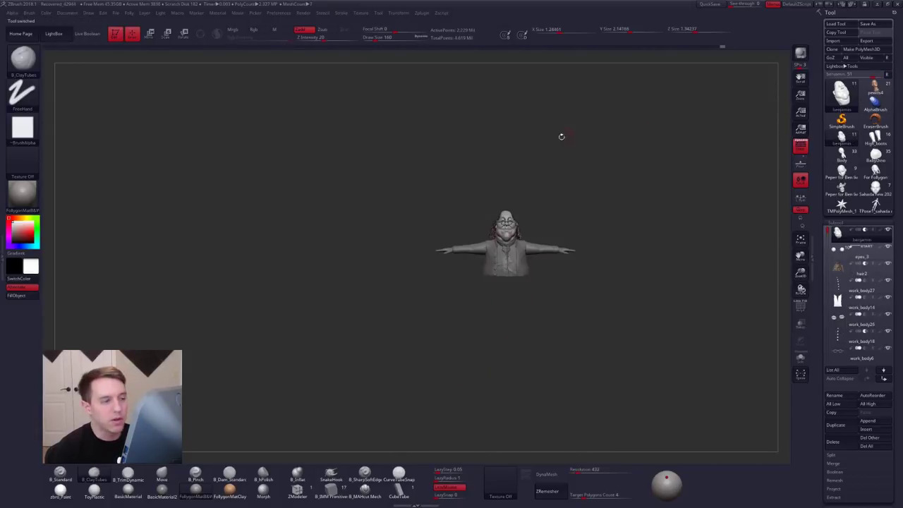
pyautogui.click(889, 265)
pyautogui.keyDown('alt'); pyautogui.moveTo(569, 218); pyautogui.dragTo(476, 237); pyautogui.keyUp('alt')
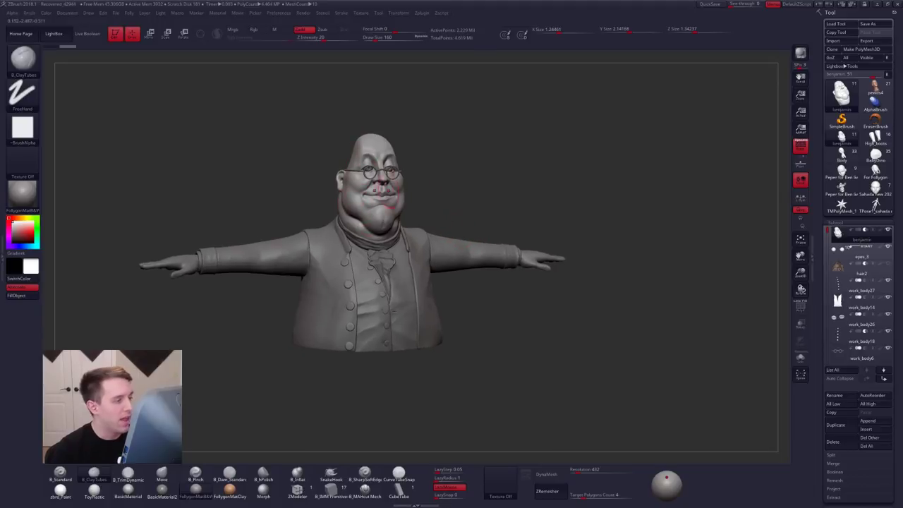
pyautogui.moveTo(428, 173); pyautogui.dragTo(422, 174)
pyautogui.keyDown('alt'); pyautogui.moveTo(420, 243); pyautogui.dragTo(332, 195); pyautogui.keyUp('alt')
pyautogui.moveTo(376, 174); pyautogui.dragTo(430, 189)
# Step: Switch to the High_boots character, select its Cloth subtool and view the full figure from the front
pyautogui.click(875, 137)
pyautogui.keyDown('alt'); pyautogui.click(447, 187); pyautogui.keyUp('alt')
pyautogui.keyDown('alt'); pyautogui.moveTo(518, 213); pyautogui.dragTo(463, 186); pyautogui.keyUp('alt')
pyautogui.moveTo(303, 195); pyautogui.dragTo(596, 203)
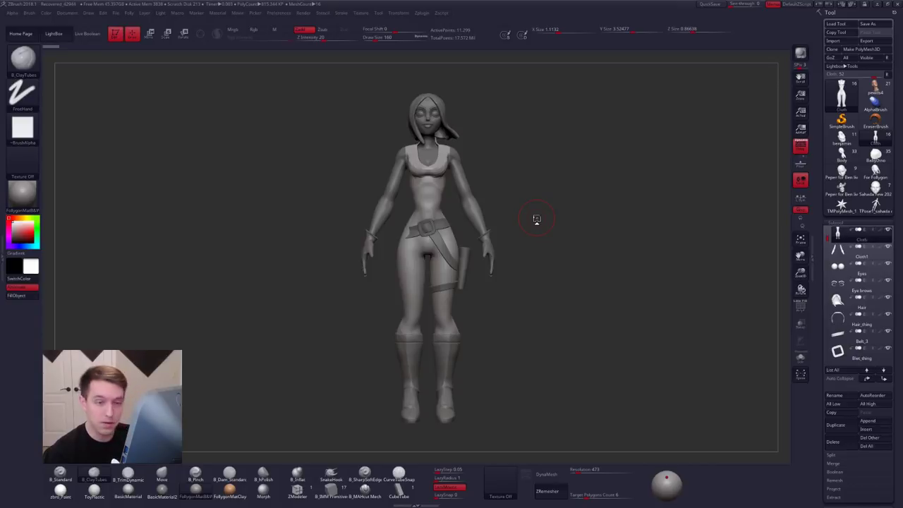
# Step: Switch to the horned dinosaur creature's Body tool and examine the full character from the front and from an angle
pyautogui.click(848, 159)
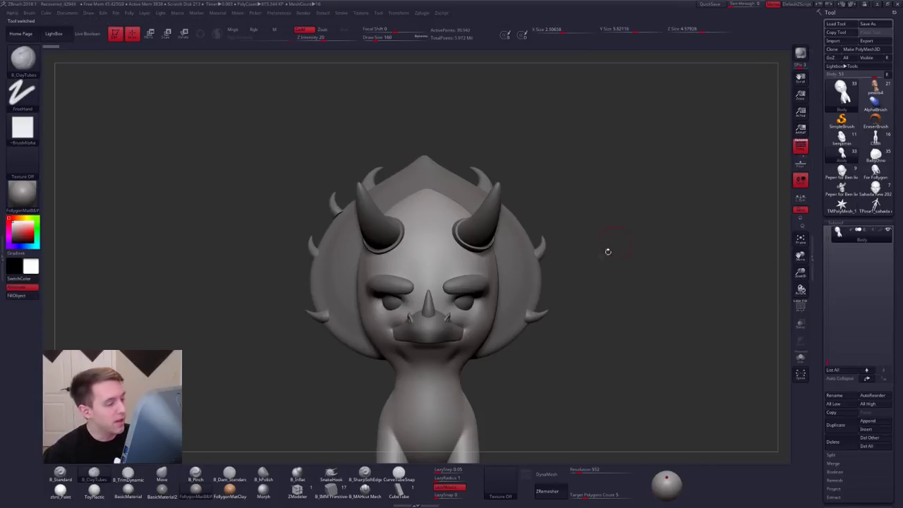
pyautogui.moveTo(608, 252); pyautogui.dragTo(553, 214)
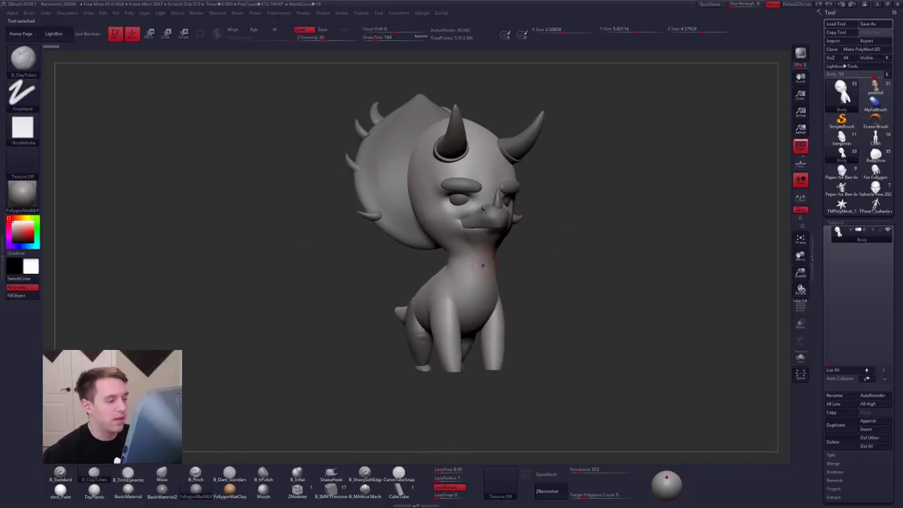
pyautogui.moveTo(483, 265); pyautogui.dragTo(460, 287, button='right')
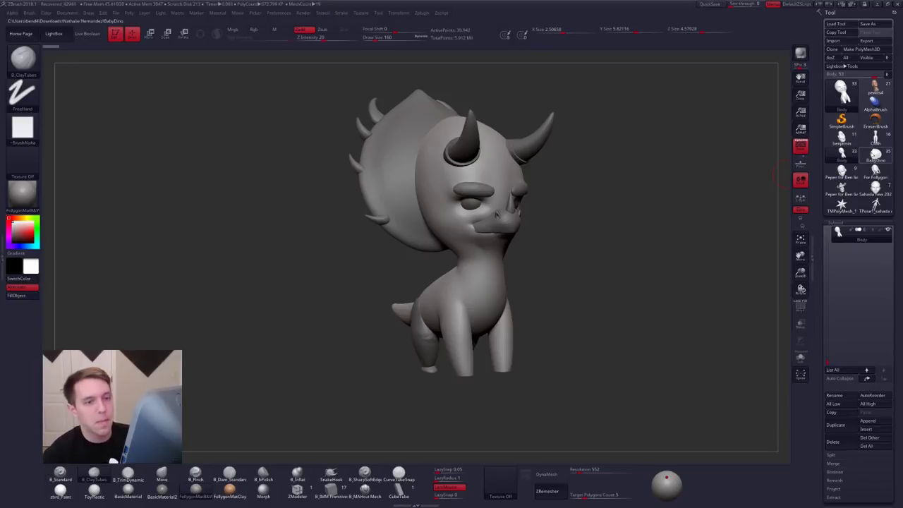
# Step: Switch to the bald stylized girl's head with large eyes and frame it from the front
pyautogui.click(873, 155)
pyautogui.click(849, 170)
pyautogui.keyDown('shift'); pyautogui.moveTo(663, 201); pyautogui.dragTo(614, 201); pyautogui.keyUp('shift')
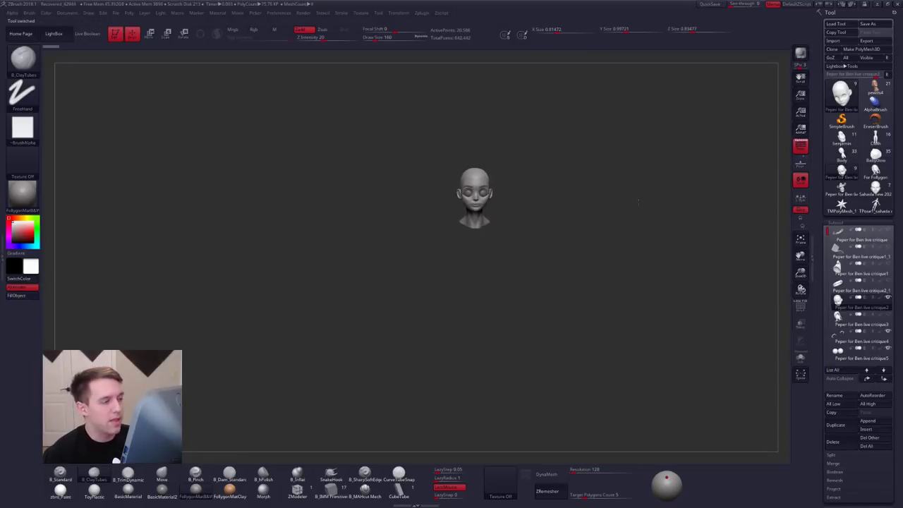
pyautogui.keyDown('alt'); pyautogui.moveTo(525, 185); pyautogui.dragTo(559, 248); pyautogui.keyUp('alt')
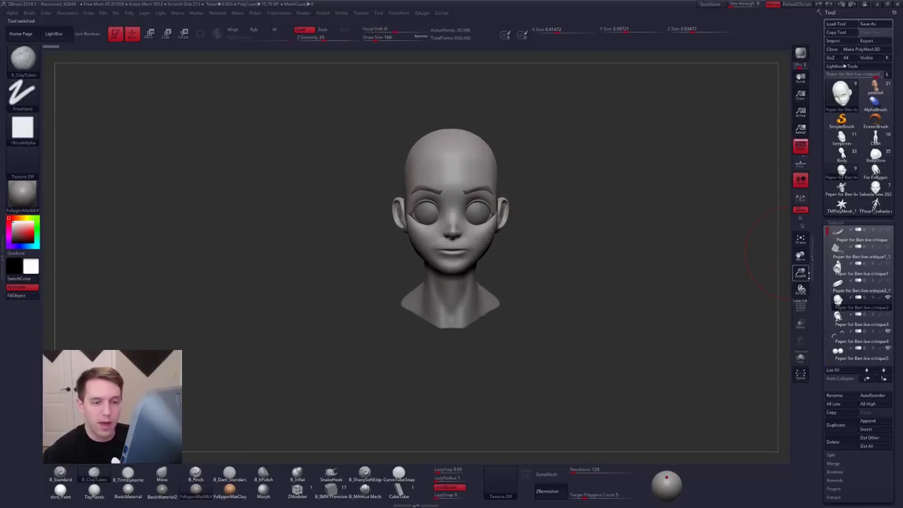
# Step: Show the head's large curled hat subtool, examine it from the side and front, and reselect the head subtool
pyautogui.moveTo(826, 230)
pyautogui.mouseDown()
pyautogui.moveTo(827, 243)
pyautogui.moveTo(827, 231)
pyautogui.mouseUp()
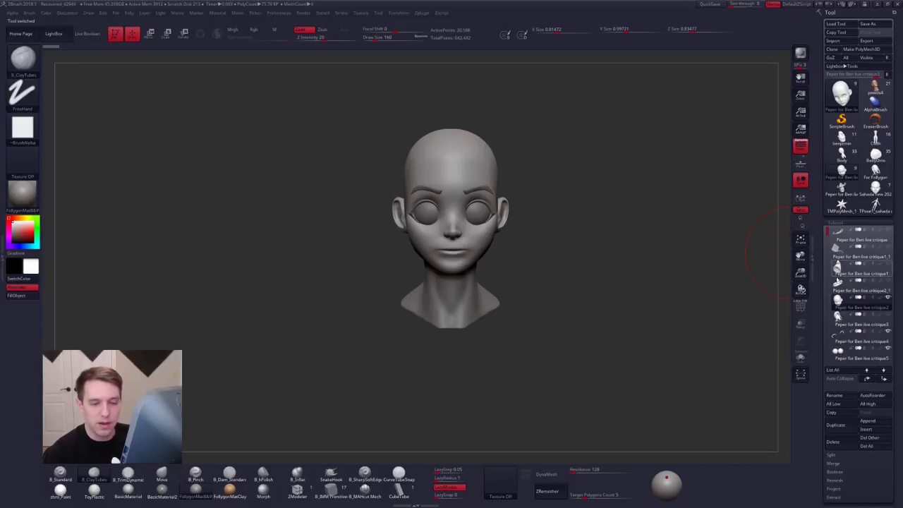
pyautogui.click(841, 233)
pyautogui.moveTo(555, 221); pyautogui.dragTo(649, 220)
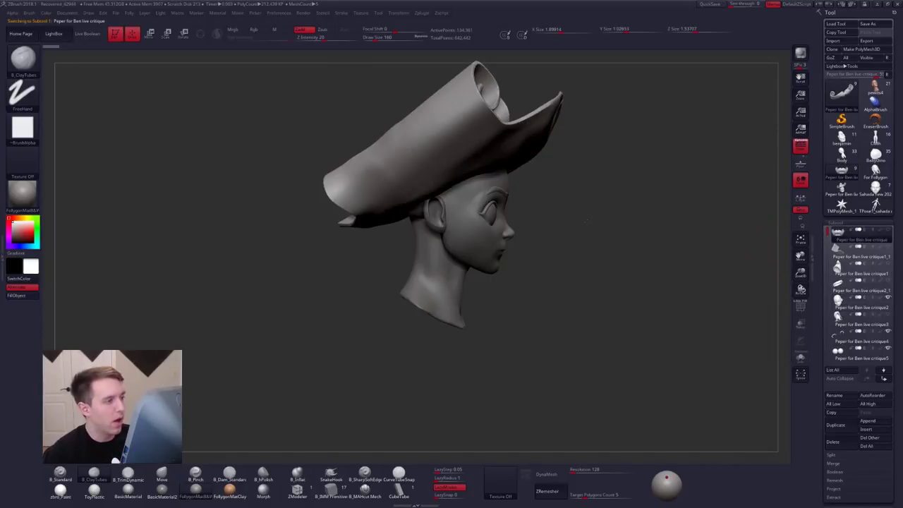
pyautogui.moveTo(593, 237)
pyautogui.keyDown('alt'); pyautogui.mouseDown()
pyautogui.moveTo(571, 215)
pyautogui.moveTo(508, 224)
pyautogui.mouseUp(); pyautogui.keyUp('alt')
pyautogui.moveTo(627, 217)
pyautogui.keyDown('shift'); pyautogui.mouseDown()
pyautogui.moveTo(642, 215)
pyautogui.moveTo(632, 228)
pyautogui.mouseUp(); pyautogui.keyUp('shift')
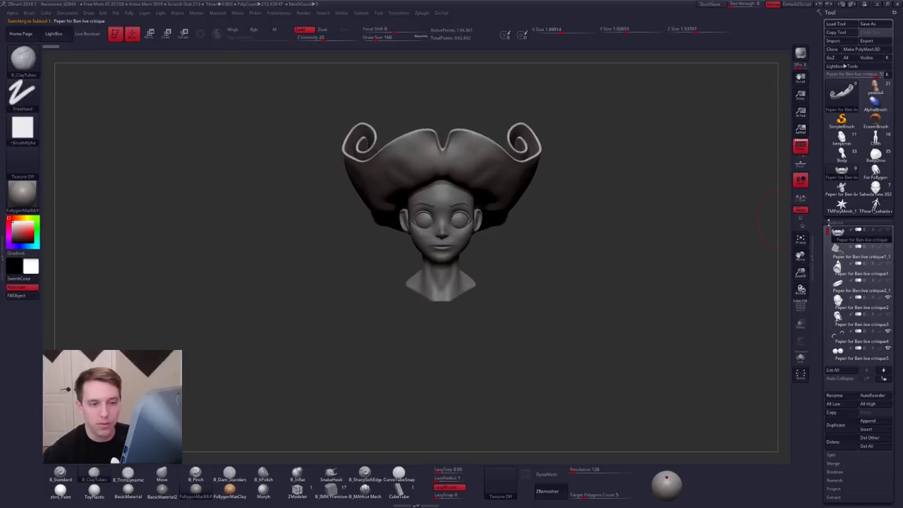
pyautogui.click(842, 301)
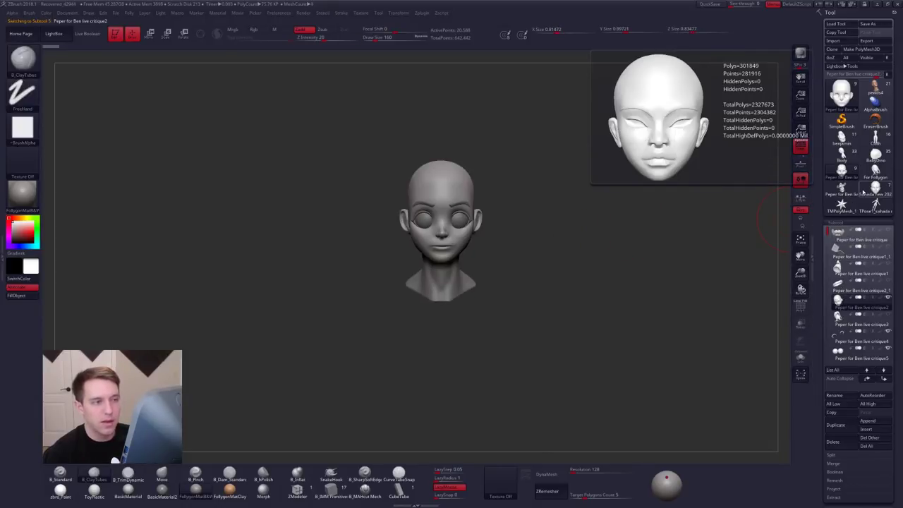
# Step: Switch back to the Sahada new 2021 female character and frame her full body from the front
pyautogui.click(864, 191)
pyautogui.click(872, 206)
pyautogui.click(861, 191)
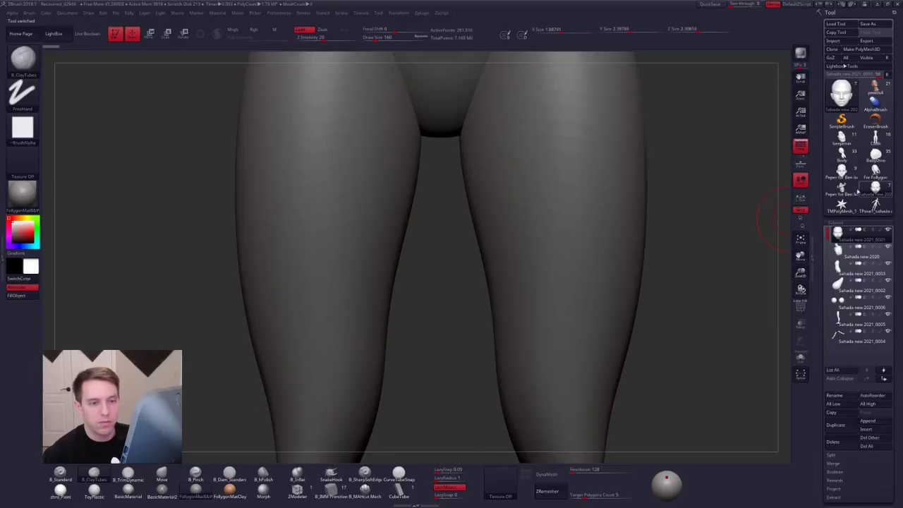
pyautogui.press('f')
pyautogui.keyDown('alt'); pyautogui.moveTo(609, 174); pyautogui.dragTo(521, 188); pyautogui.keyUp('alt')
pyautogui.keyDown('ctrl'); pyautogui.moveTo(425, 145); pyautogui.dragTo(588, 190, button='right'); pyautogui.keyUp('ctrl')
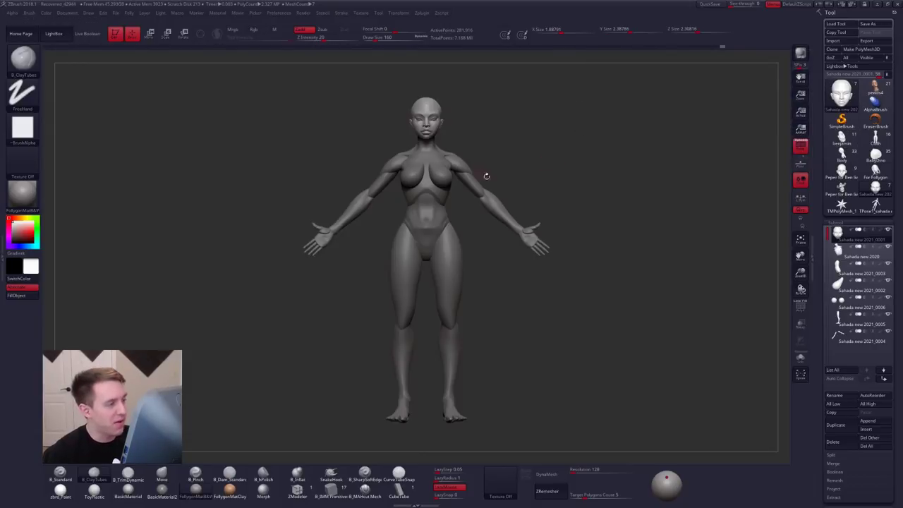
pyautogui.hotkey('ctrl', 'shift', 'f')
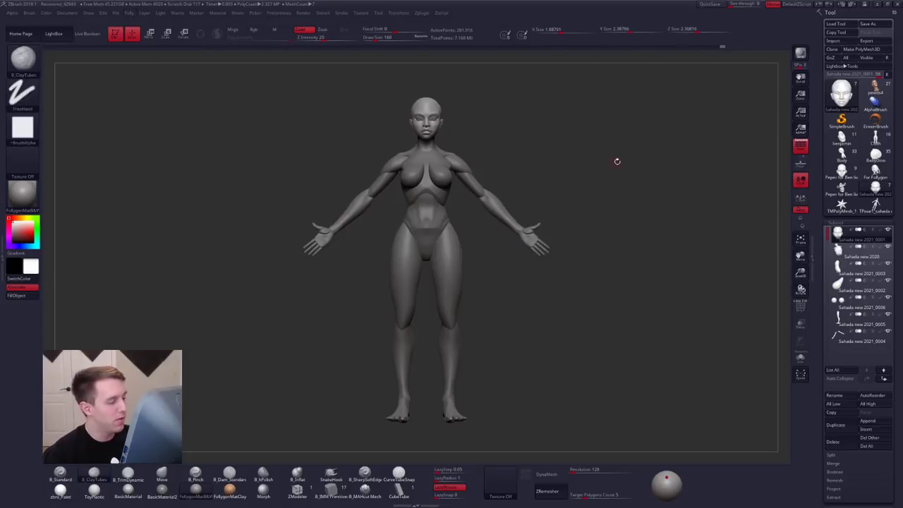
# Step: Switch to Chrome, look through the products in the Follygon Gumroad store, and return to ZBrush
pyautogui.hotkey('alt', 'Tab')
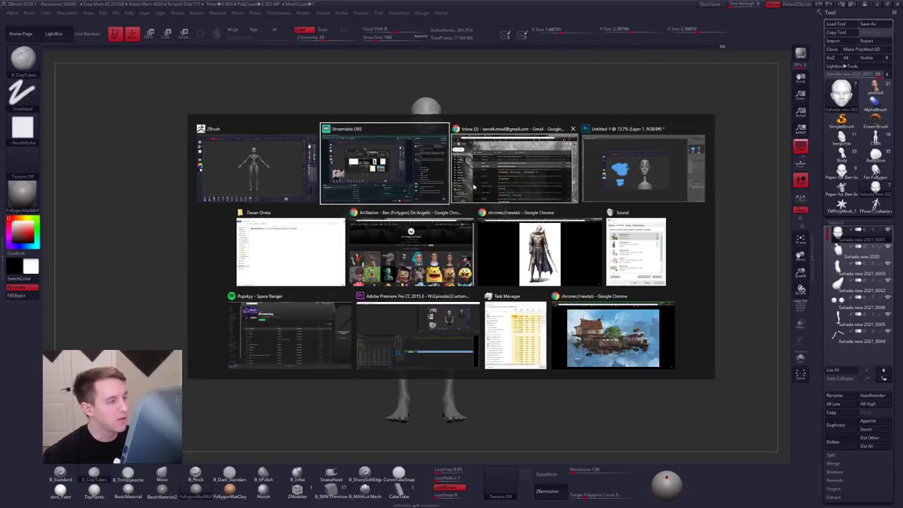
pyautogui.click(405, 240)
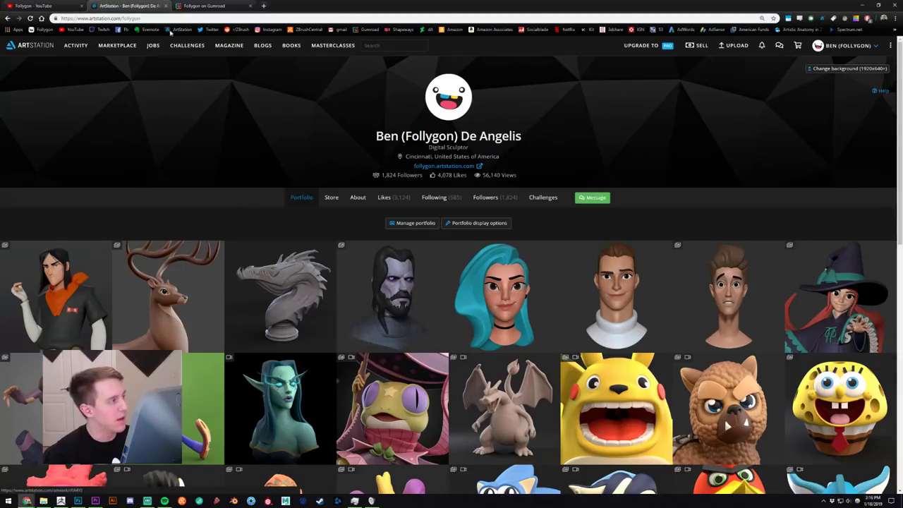
pyautogui.click(205, 6)
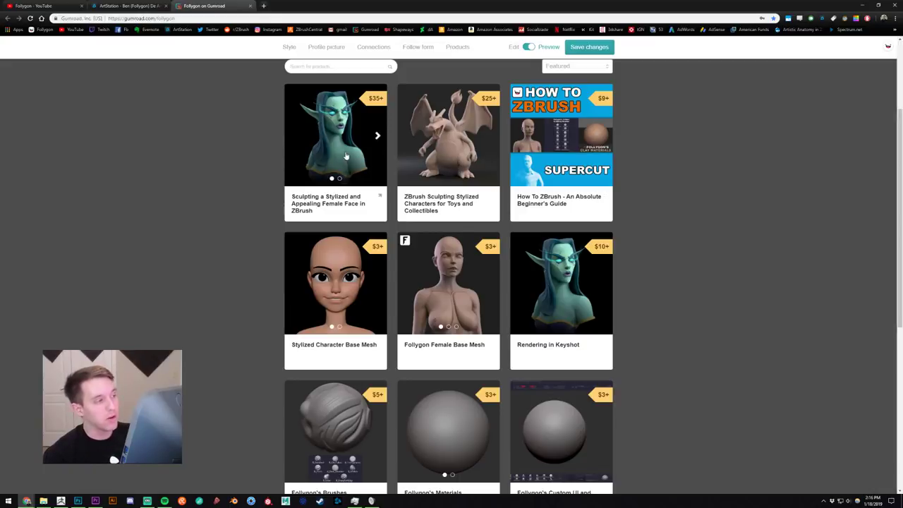
pyautogui.scroll(-2, 638, 161)
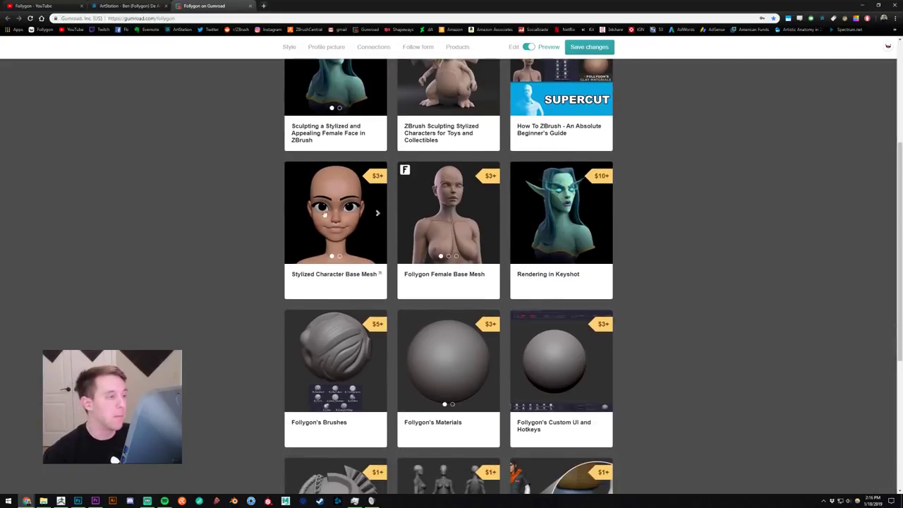
pyautogui.scroll(-3, 389, 219)
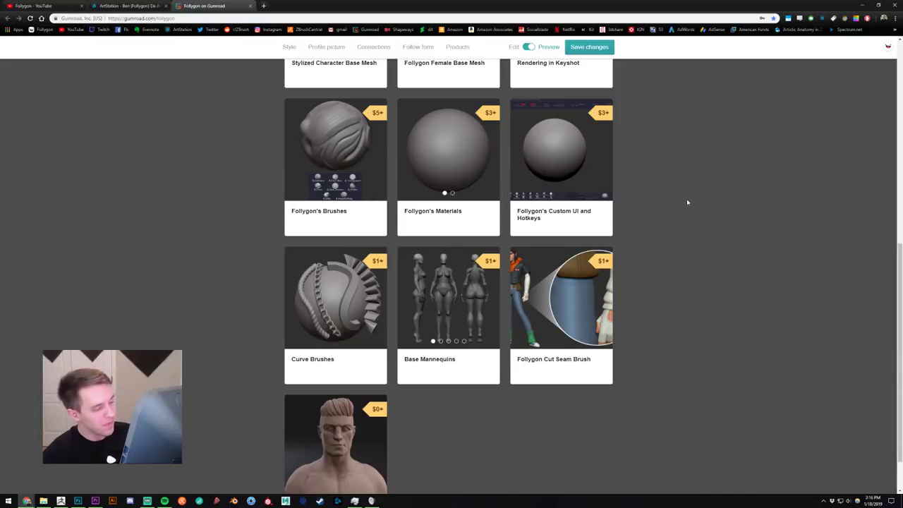
pyautogui.scroll(4, 664, 264)
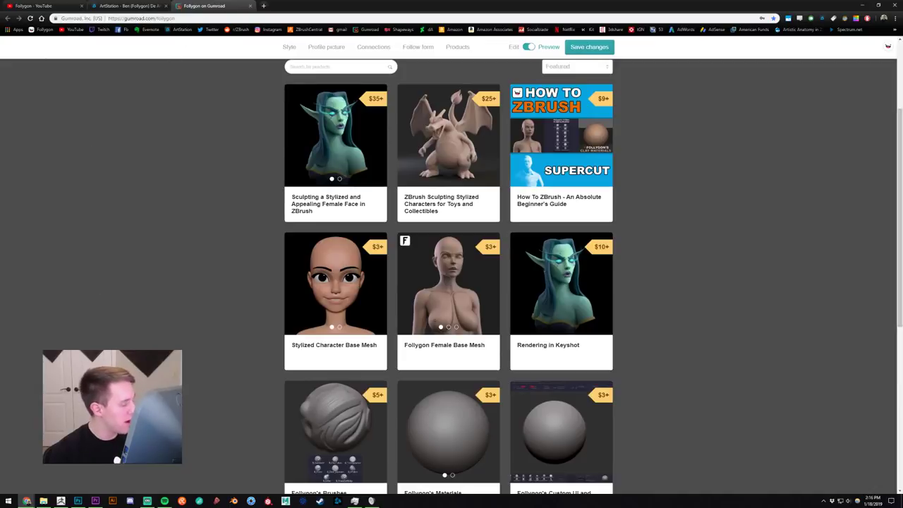
pyautogui.click(62, 501)
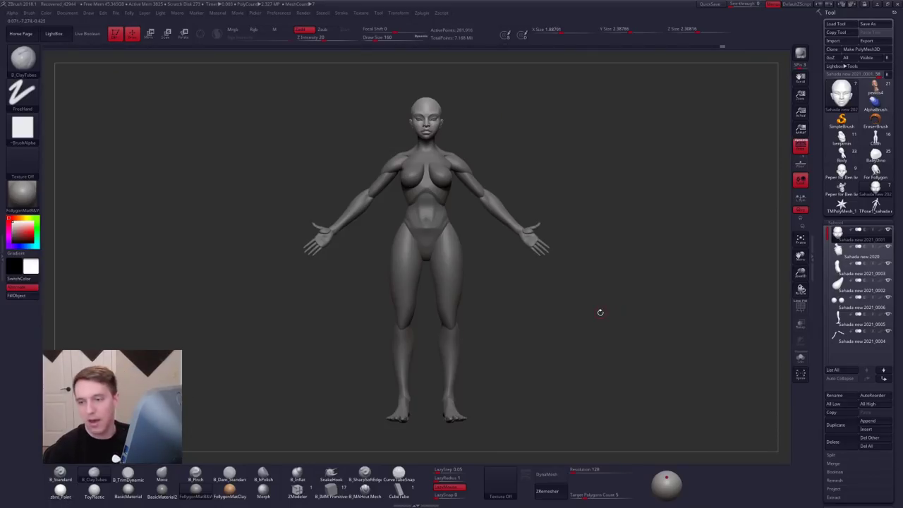